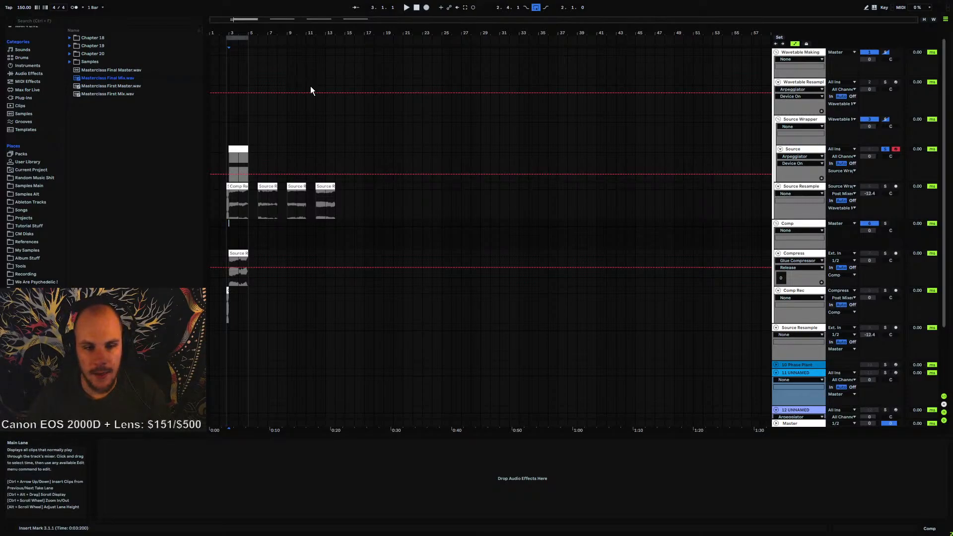
Open Serum on the Source track and load the Second Harmonic Boost wavetable into oscillator A
left_click_drag(232, 33, 365, 89)
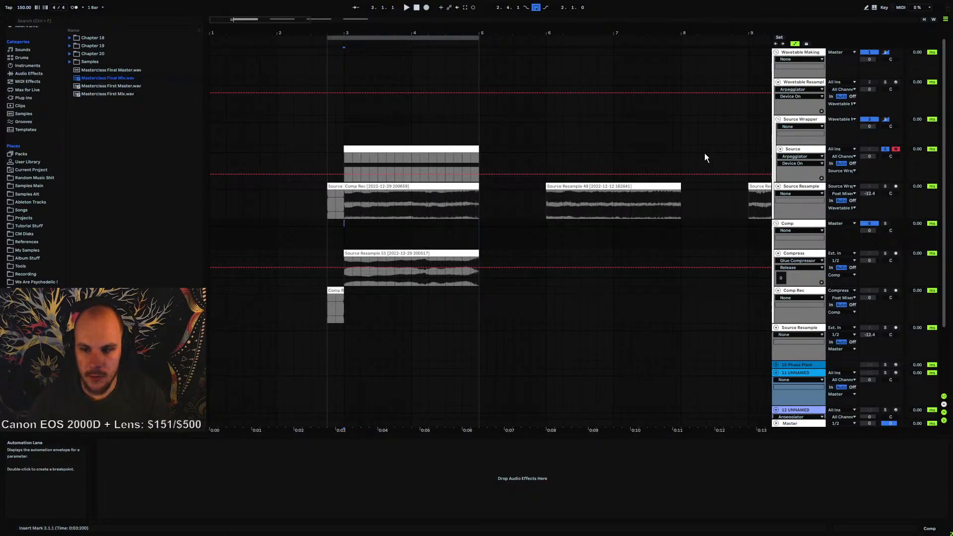
left_click(809, 150)
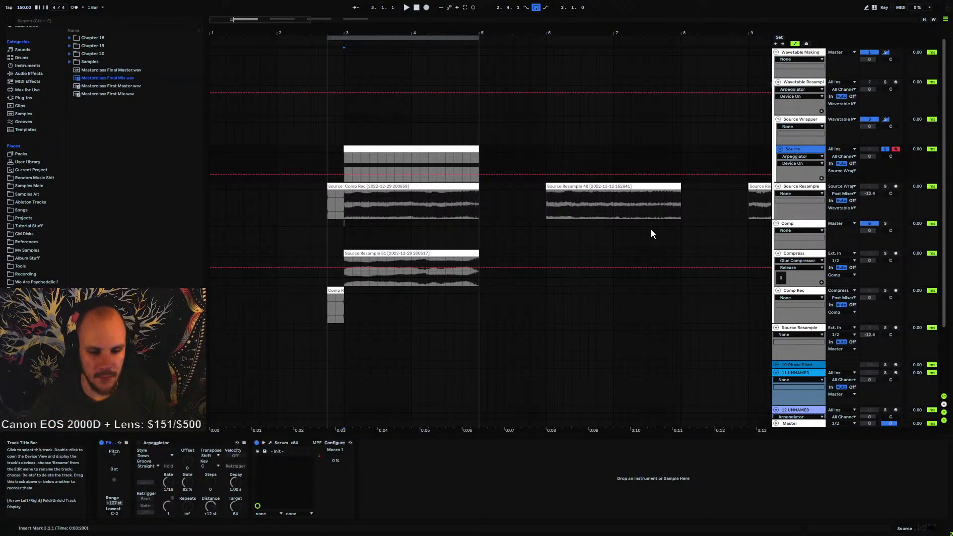
left_click(270, 442)
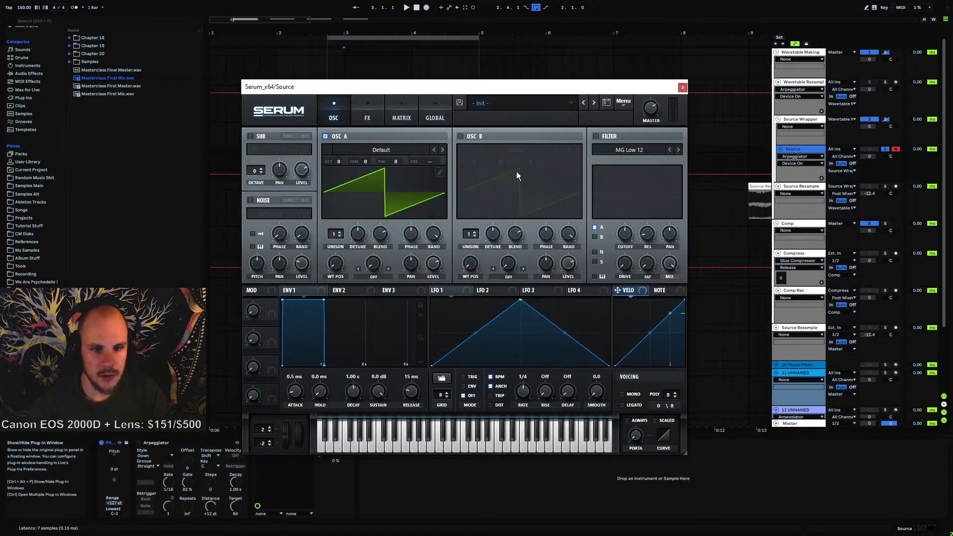
left_click(394, 149)
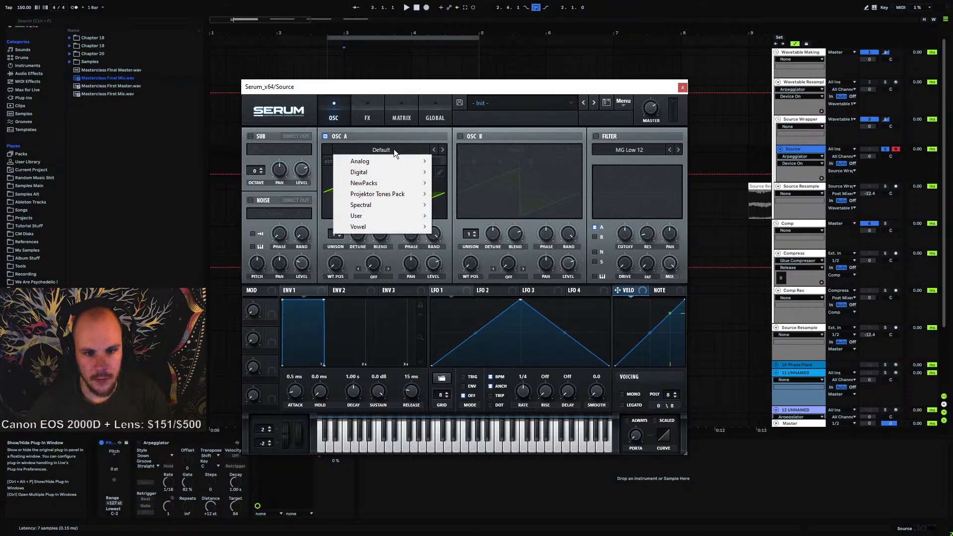
mouse_move(378, 218)
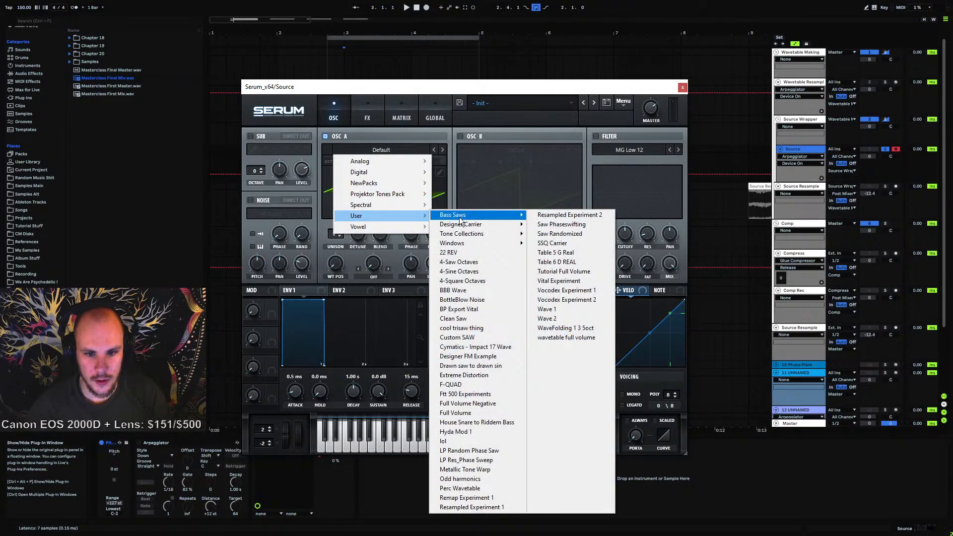
mouse_move(461, 220)
left_click(573, 213)
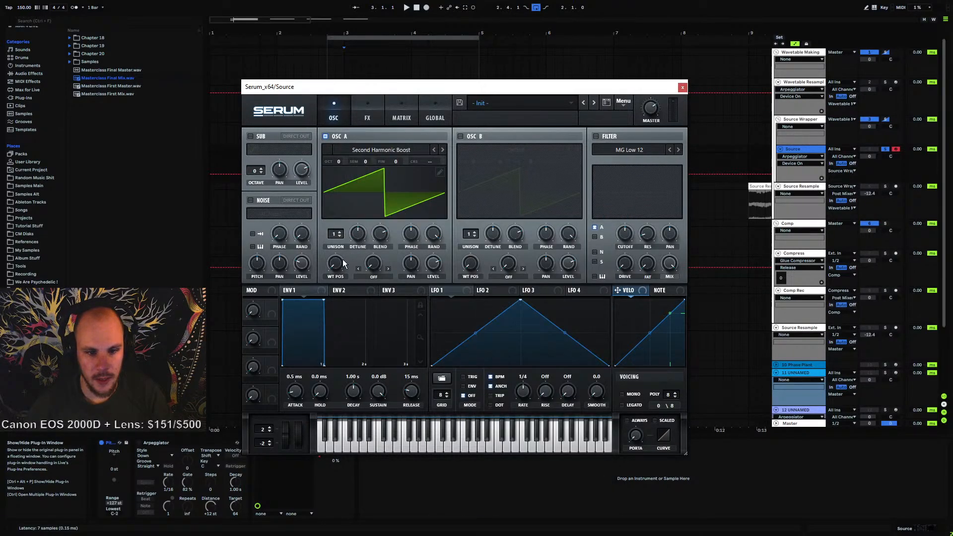
Sweep oscillator A's wavetable position, then load the Designer Carrier Modulator 8 wavetable from the User folder
left_click_drag(343, 259, 346, 307)
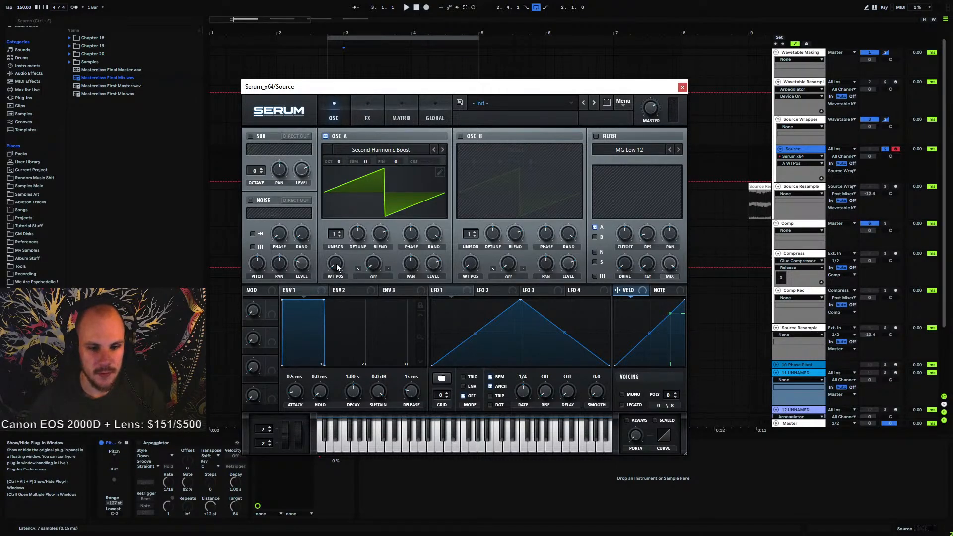
left_click_drag(337, 267, 340, 323)
left_click(397, 149)
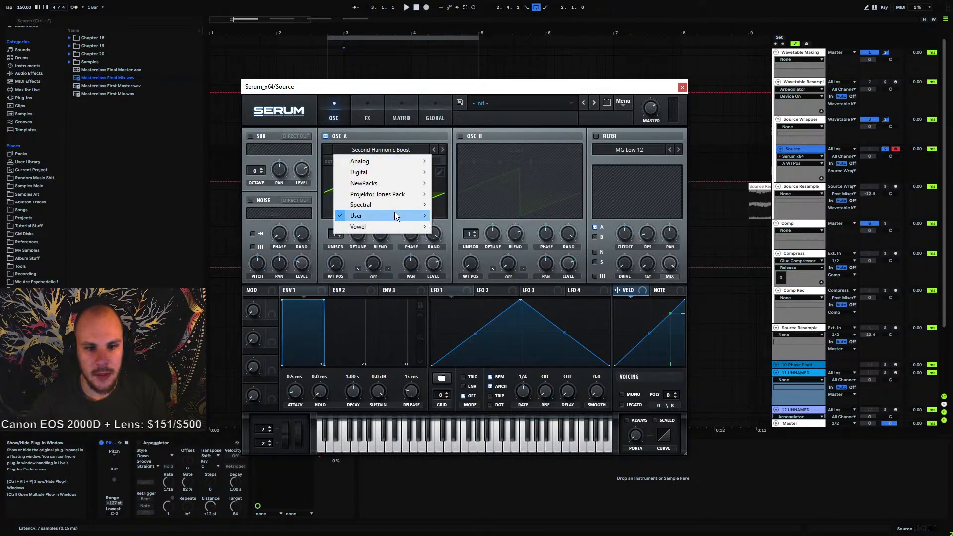
mouse_move(394, 215)
mouse_move(476, 224)
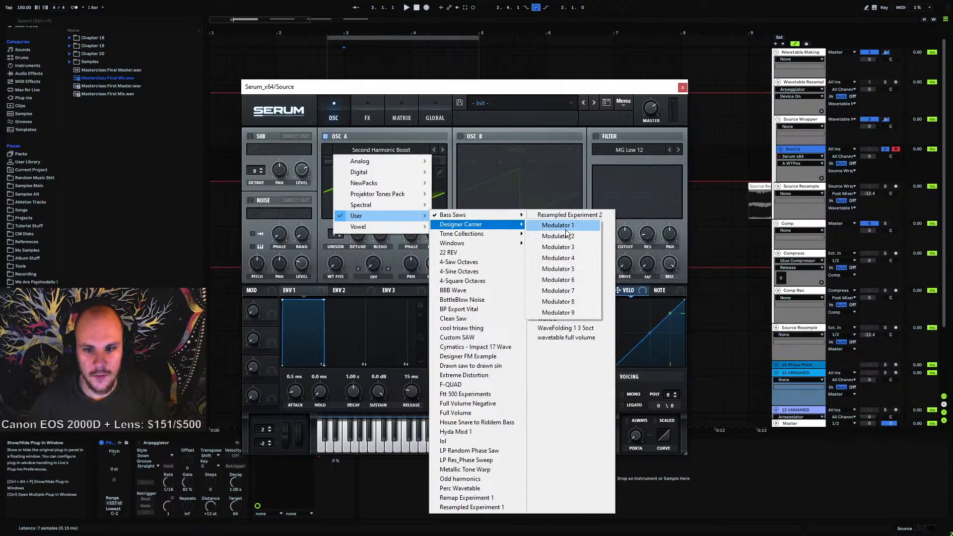
left_click(573, 304)
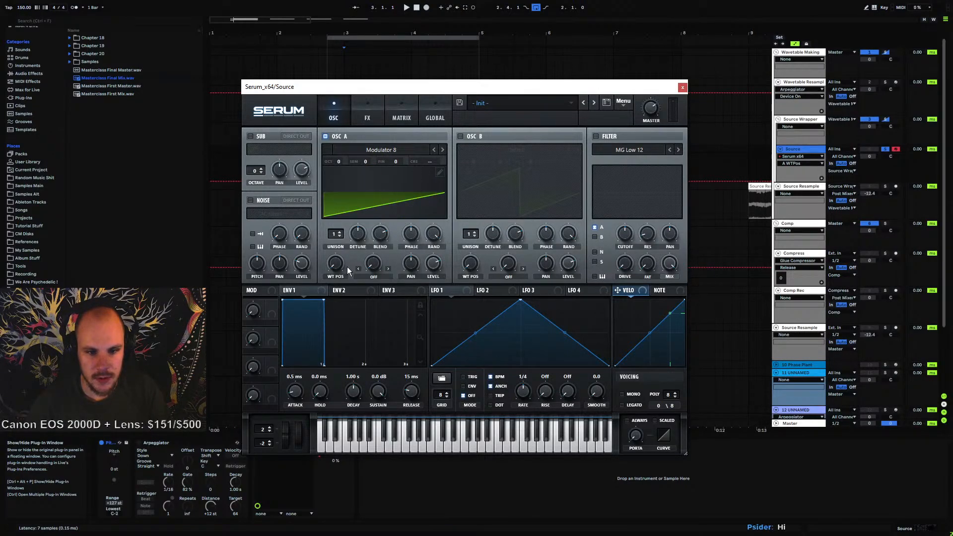
Step oscillator A back through the wavetables to Modulator 5 and sweep its wavetable position
left_click_drag(347, 267, 346, 325)
left_click(431, 150)
left_click(433, 149)
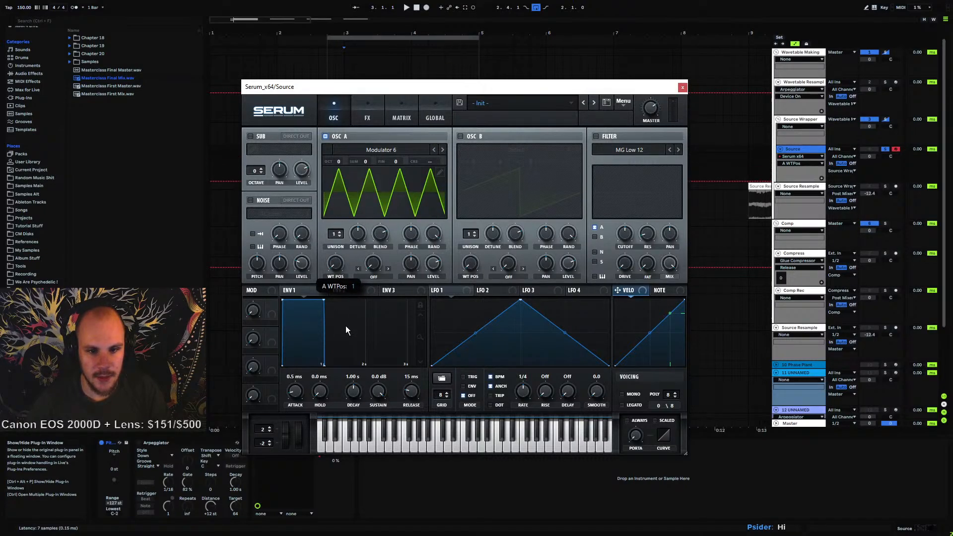
left_click(433, 150)
mouse_move(336, 267)
left_mouse_down()
mouse_move(349, 132)
mouse_move(344, 278)
left_mouse_up()
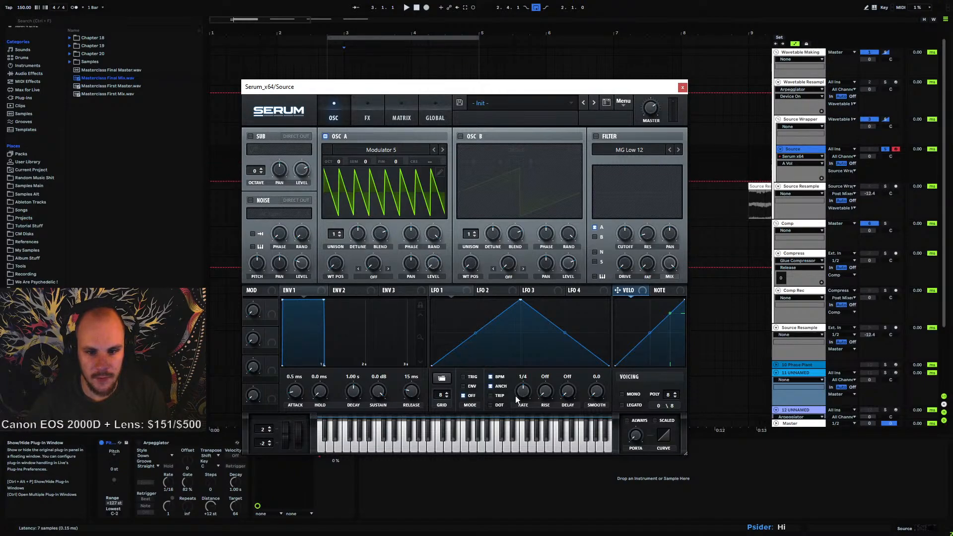
Enable oscillator B and set its warp mode to FM (FROM A)
left_click(460, 137)
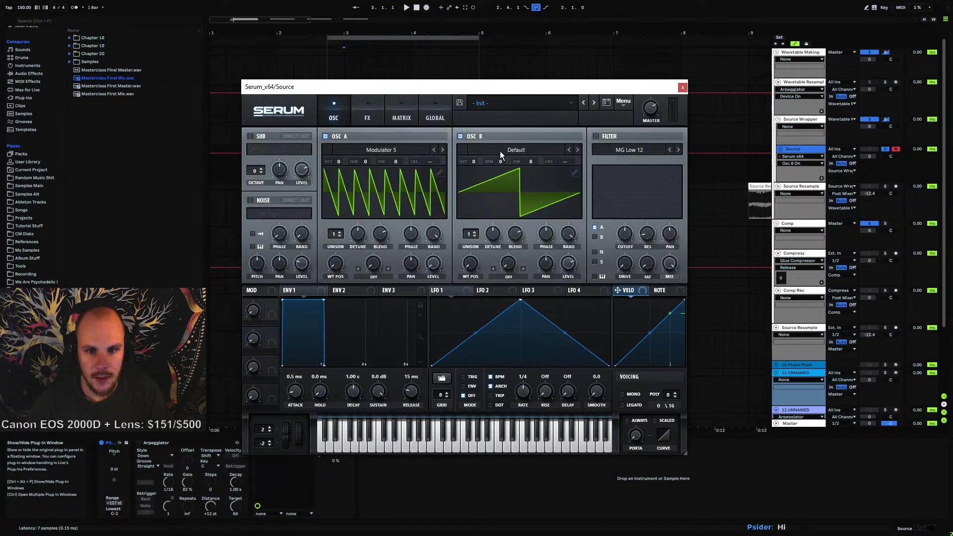
left_click(514, 276)
left_click(515, 222)
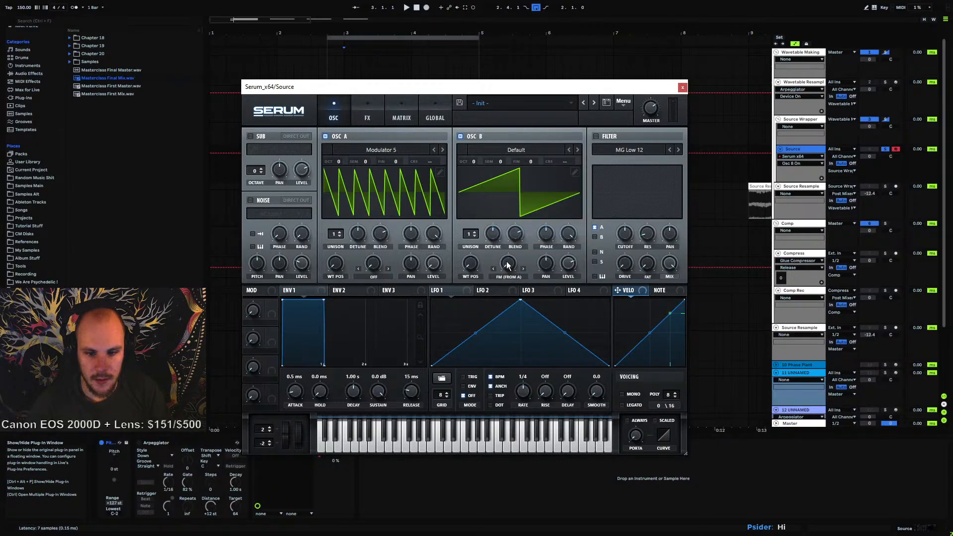
Turn on the computer MIDI keyboard, shift it down an octave and play test notes
key("h")
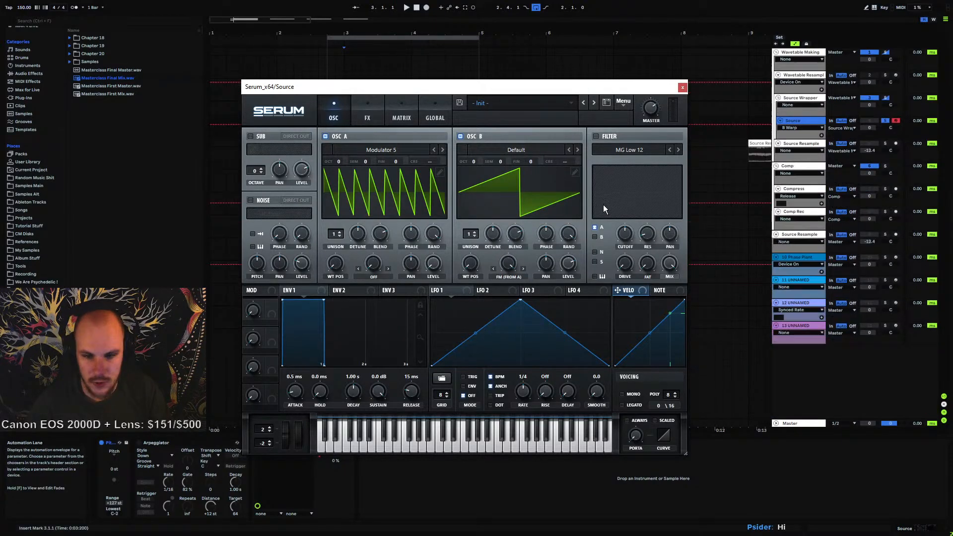
key("h")
key("m")
key("h")
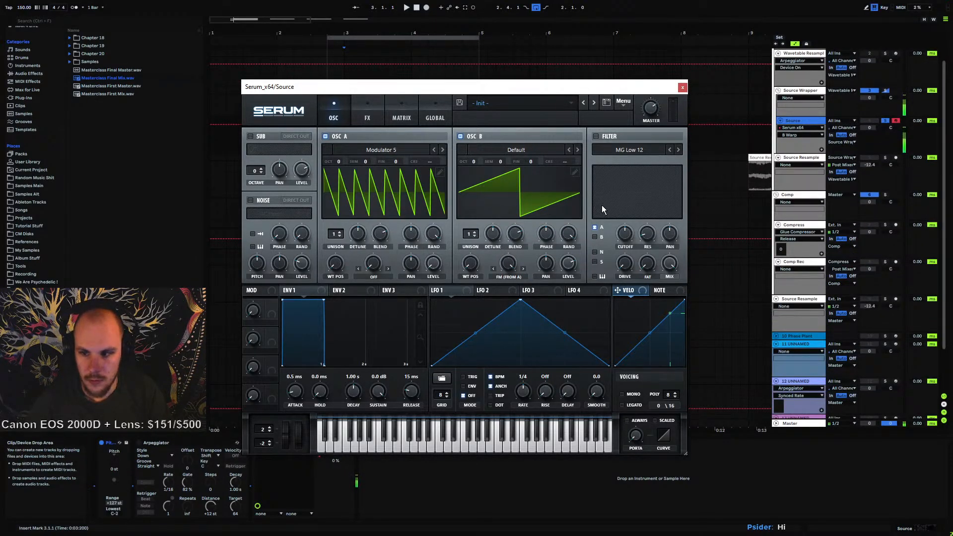
key("g")
key("z")
key("g")
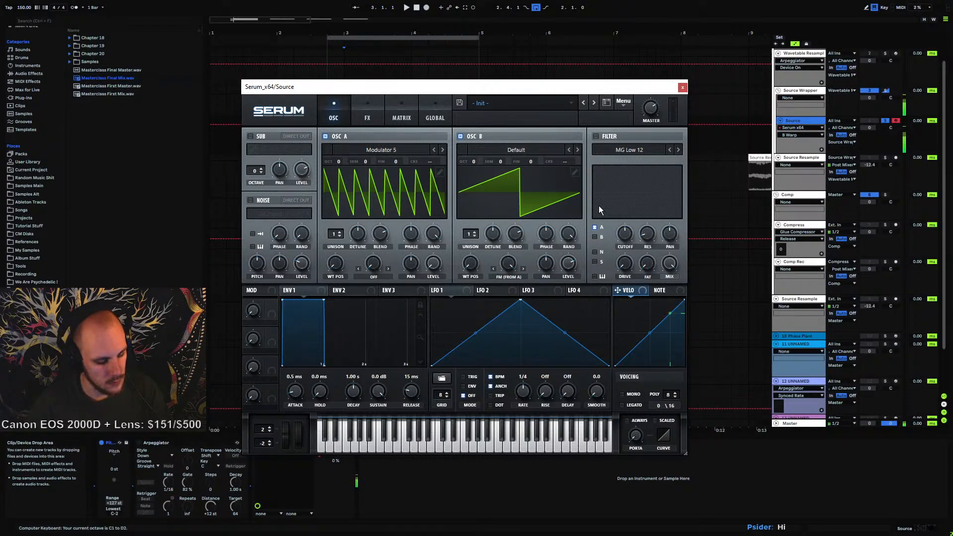
key("g")
key("g")
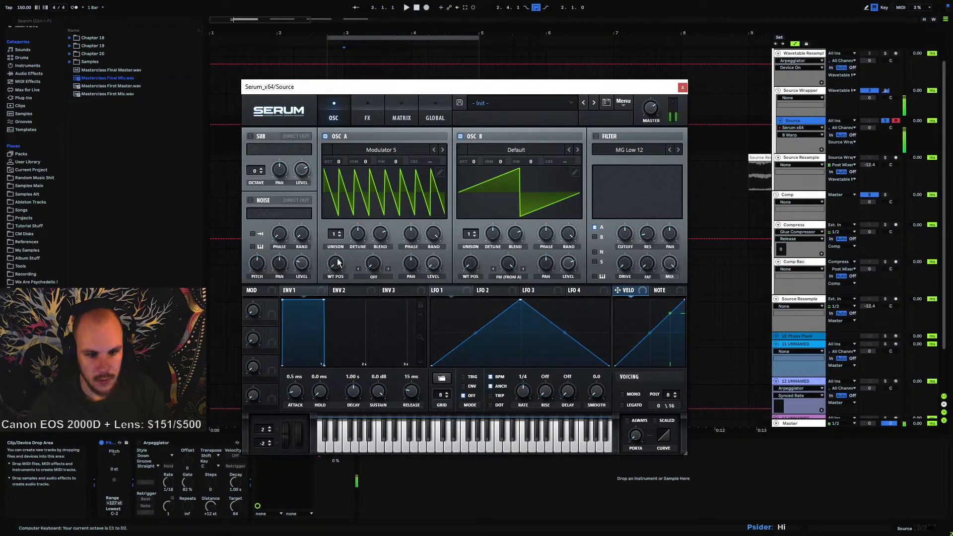
Switch oscillator A to the Modulator 4 wavetable, sweep its wavetable position and close the Serum window
left_click_drag(337, 262, 352, 245)
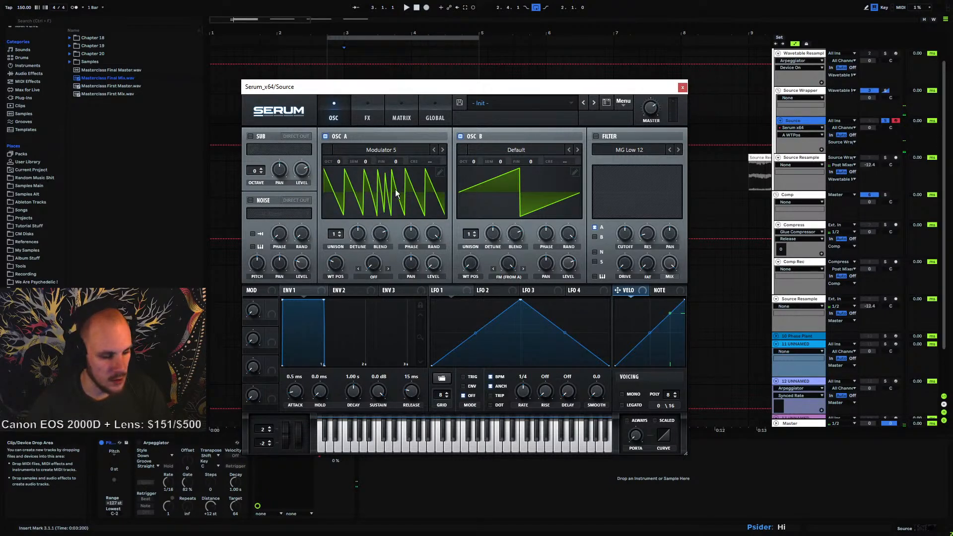
left_click(434, 150)
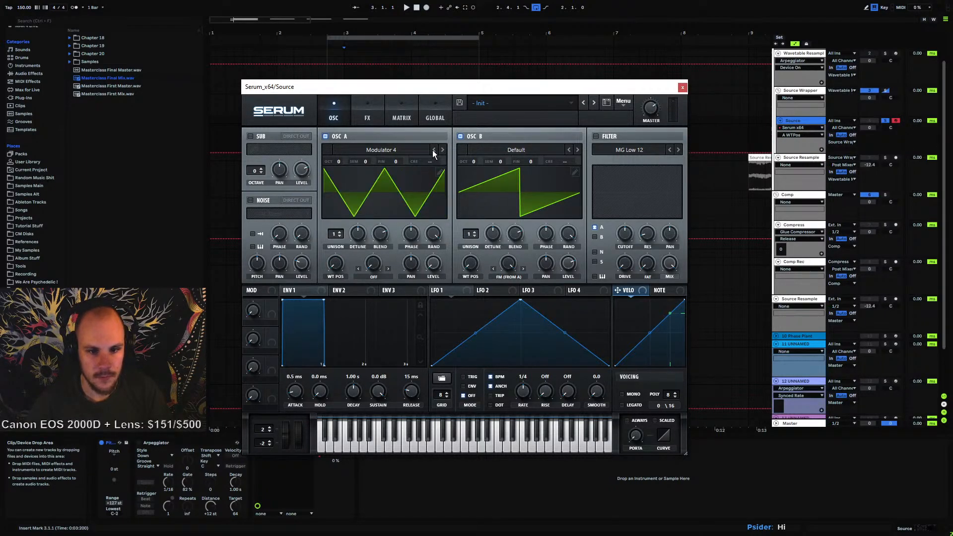
left_click_drag(335, 263, 388, 270)
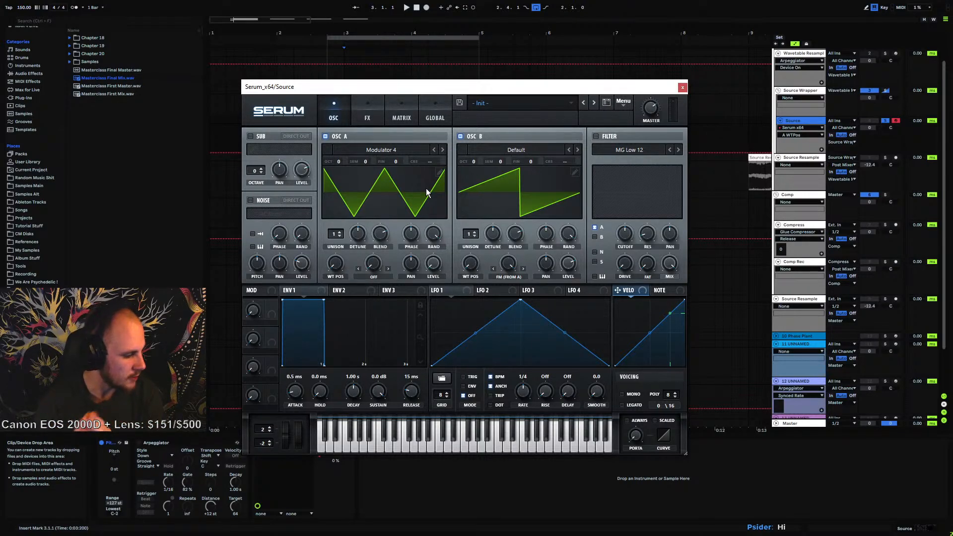
left_click(683, 87)
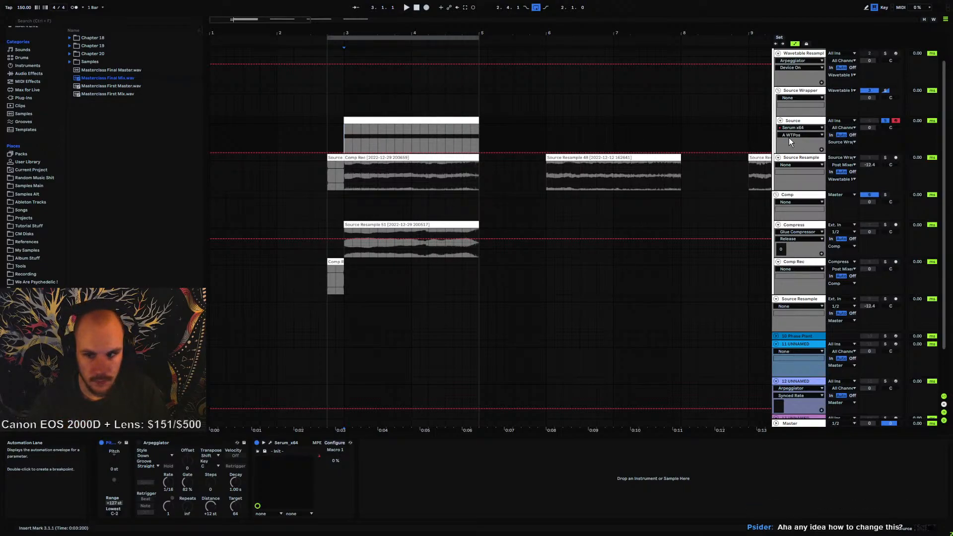
Reopen Serum on the Source track, initialise the preset and close the plugin window
left_click(798, 120)
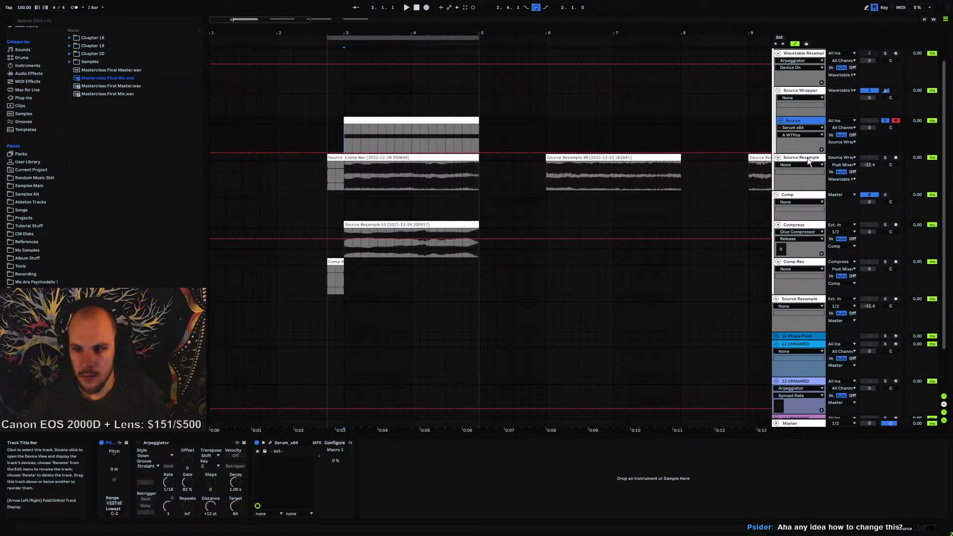
double_click(796, 121)
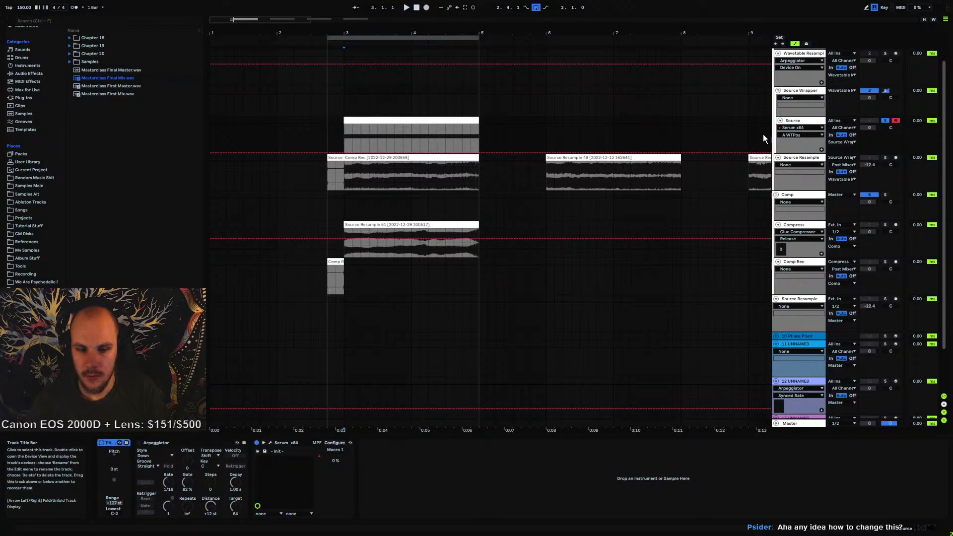
left_click(271, 443)
left_click(607, 103)
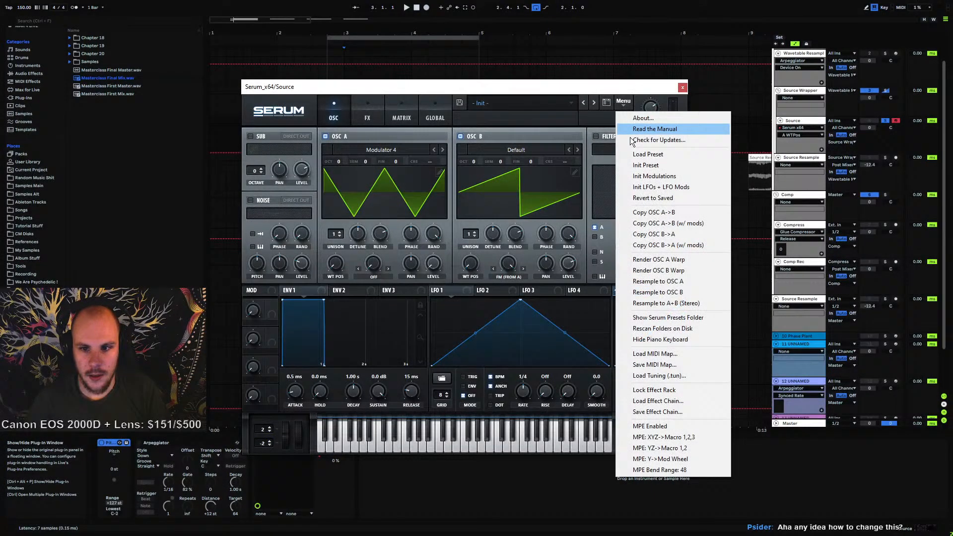
left_click(648, 164)
left_click_drag(409, 94, 414, 69)
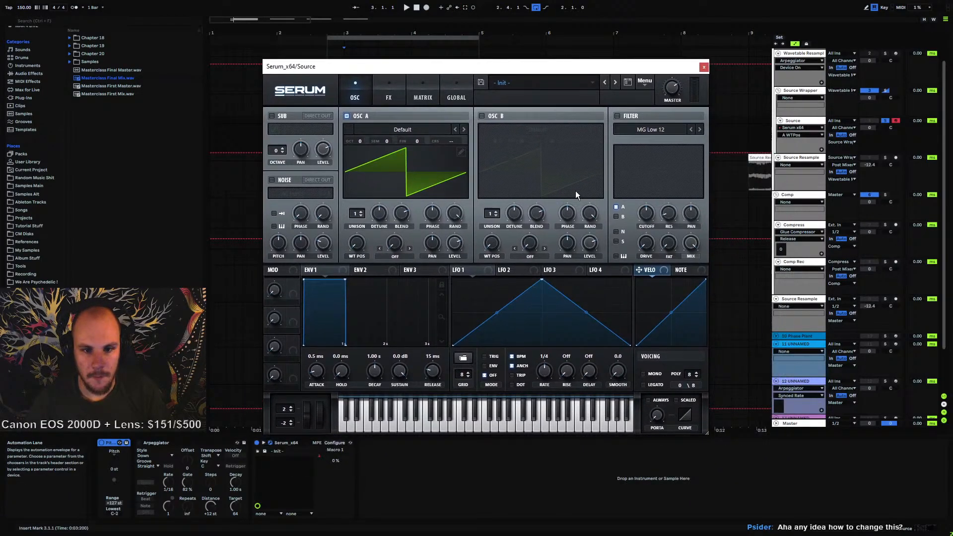
left_click(703, 68)
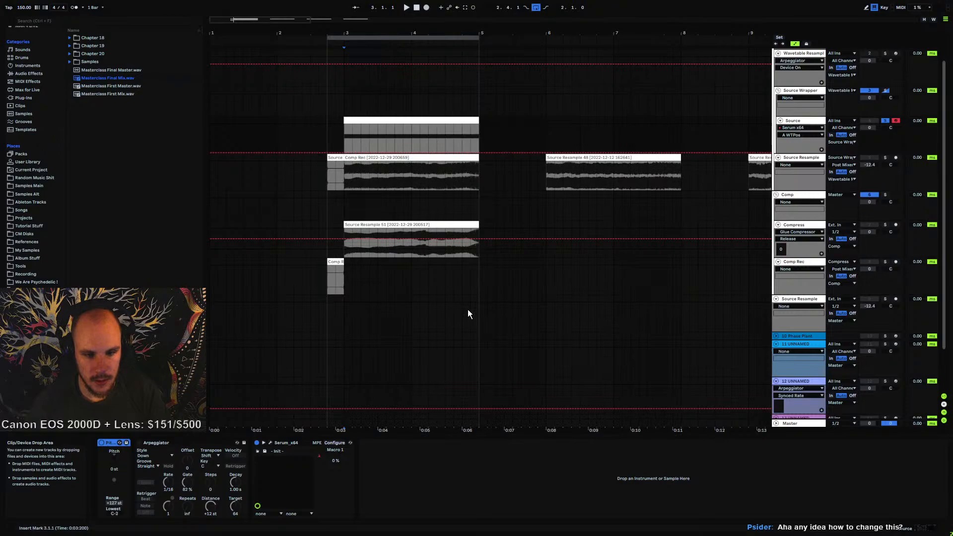
Add the MFreeformPhase plugin after Serum on the Source track
left_click(30, 73)
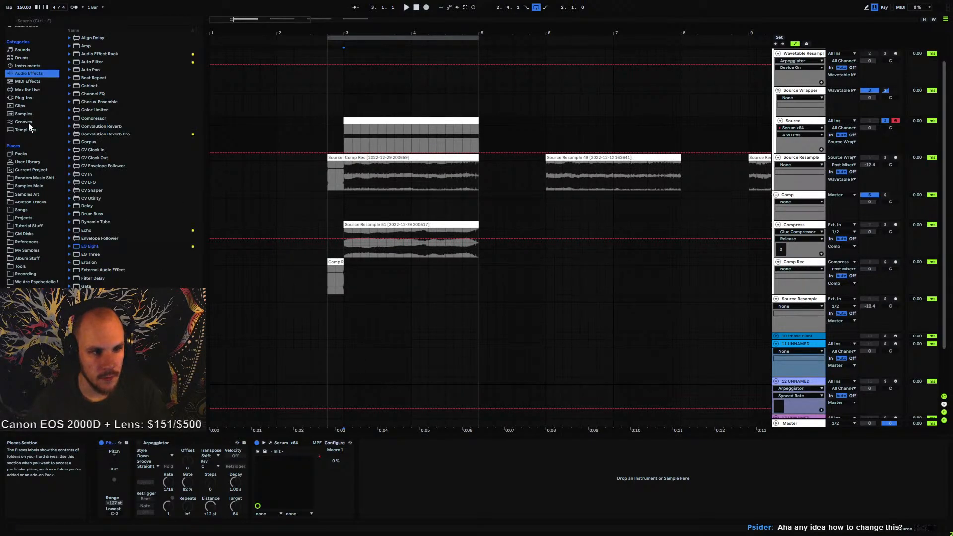
right_click(412, 470)
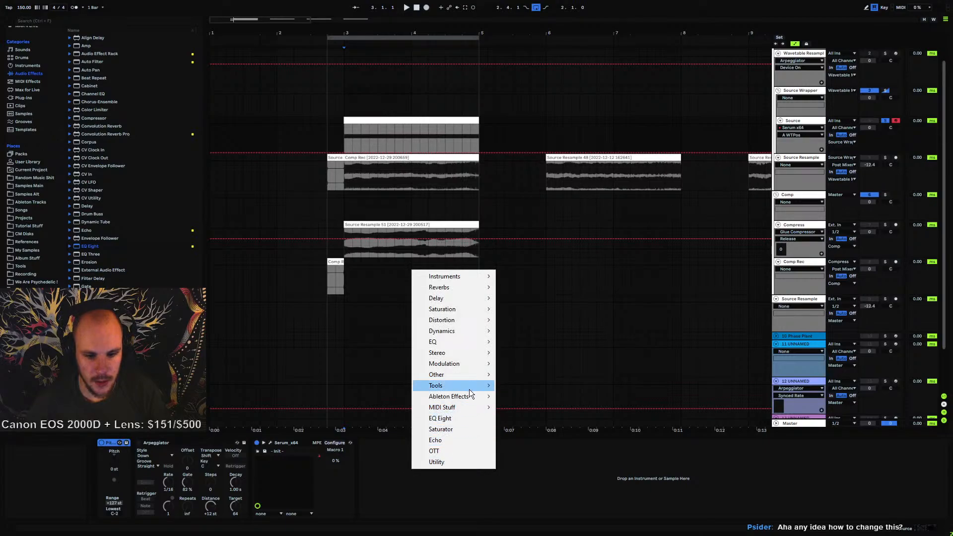
mouse_move(461, 384)
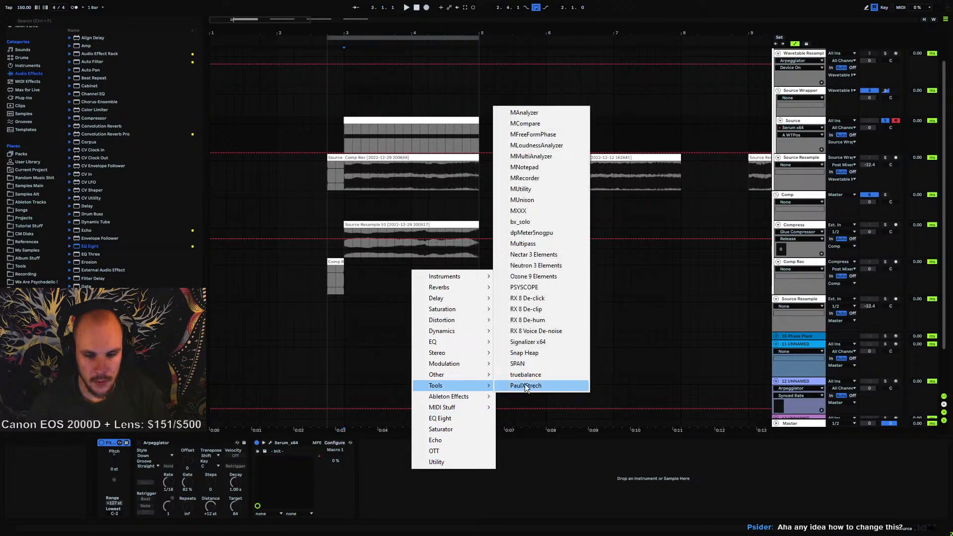
left_click(549, 135)
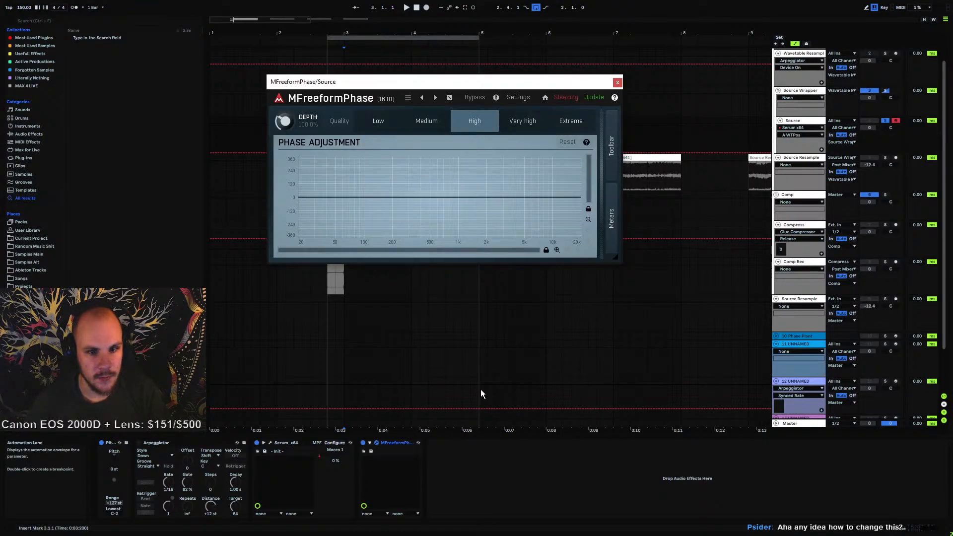
Draw a linear MFreeformPhase curve from -180° at 20 Hz to +180° at 20 kHz, and set Depth to 0%
right_click(473, 172)
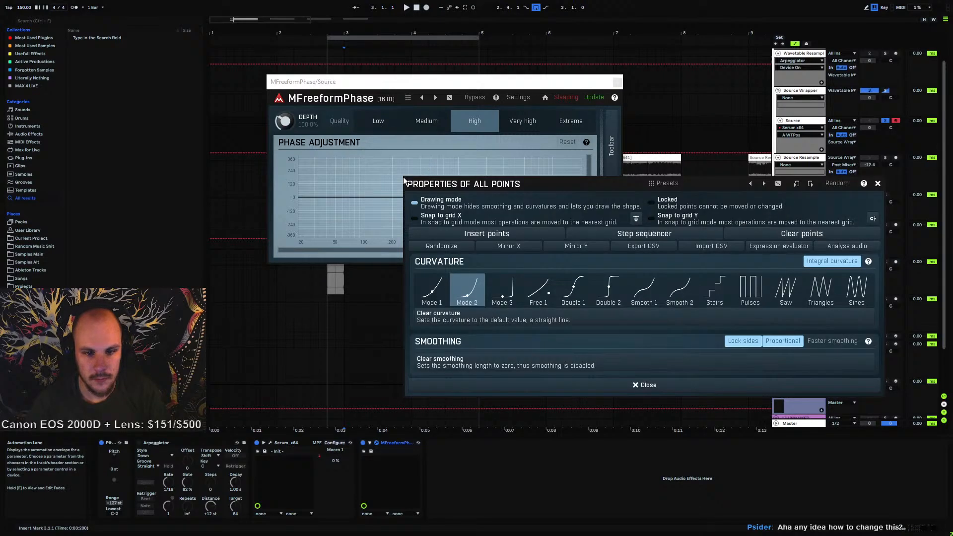
left_click(876, 183)
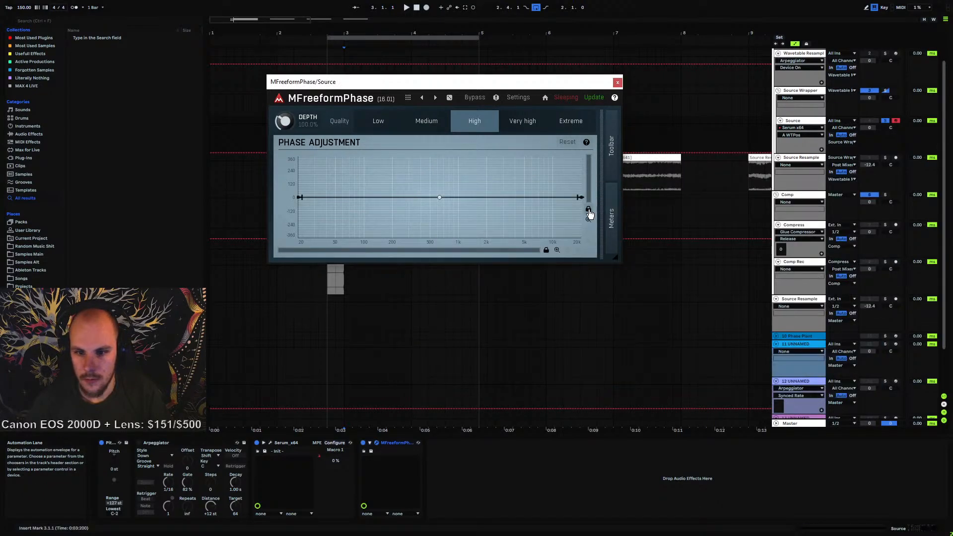
left_click_drag(583, 197, 580, 158)
left_click_drag(301, 196, 286, 218)
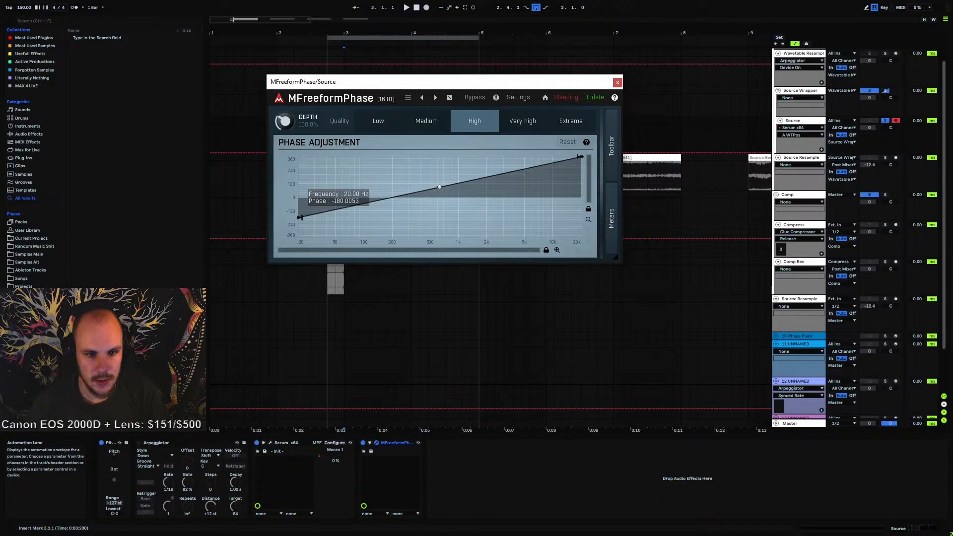
left_click_drag(578, 159, 579, 178)
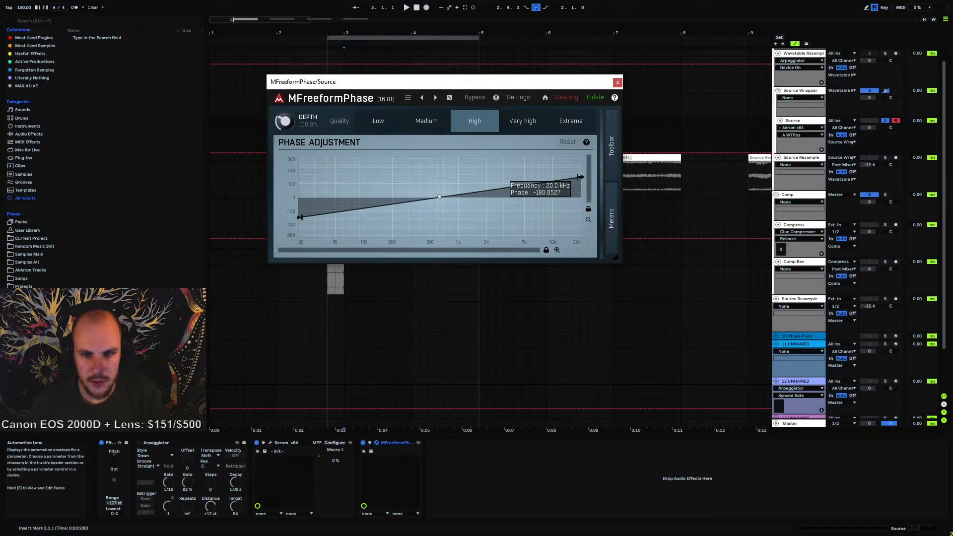
left_click_drag(285, 121, 288, 135)
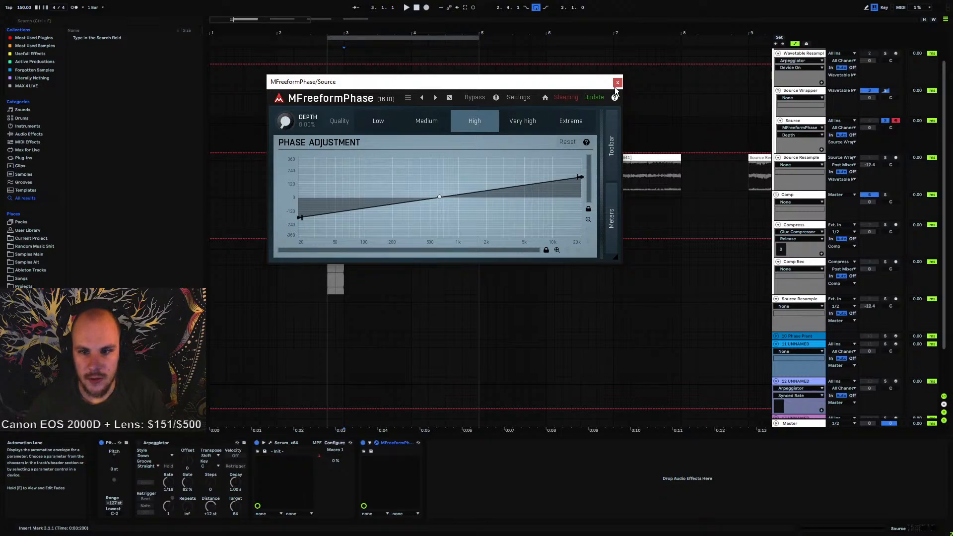
Close the MFreeformPhase window, draw a Depth automation ramp rising across the clip, and play it back
left_click(617, 83)
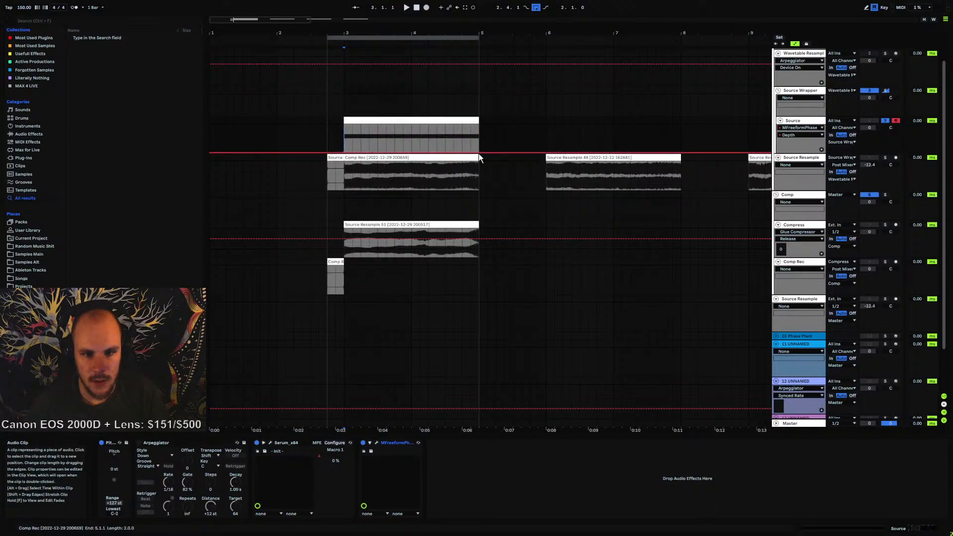
left_click_drag(480, 153, 479, 128)
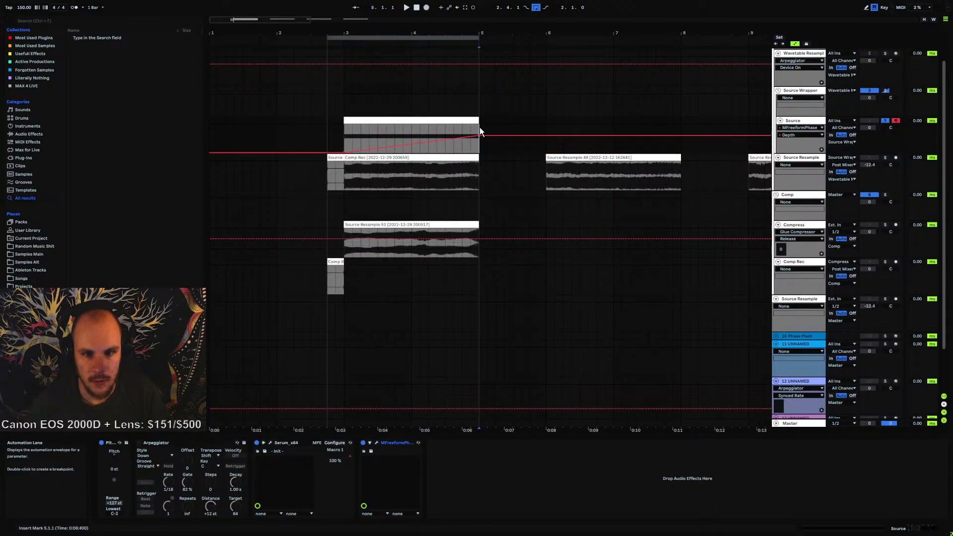
left_click(369, 443)
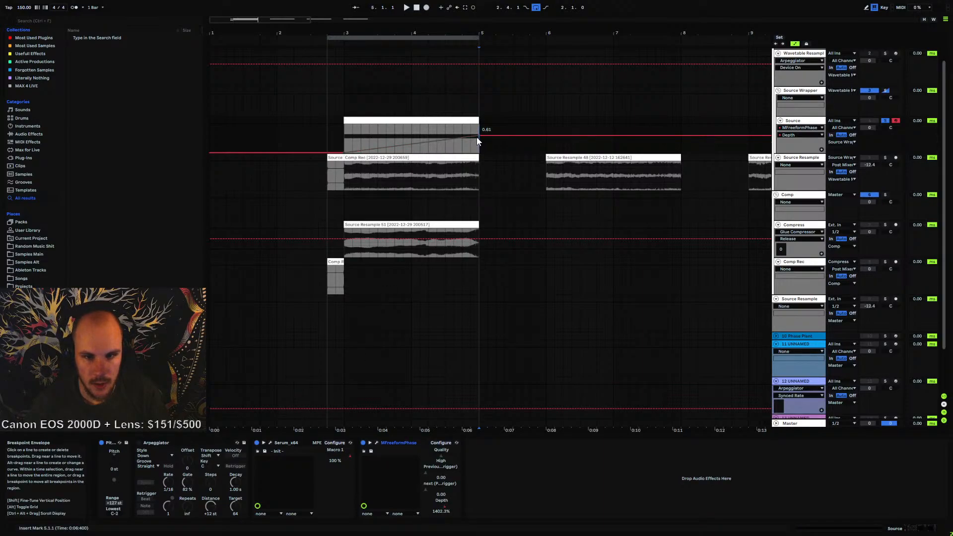
left_click_drag(478, 135, 478, 131)
left_click(346, 134)
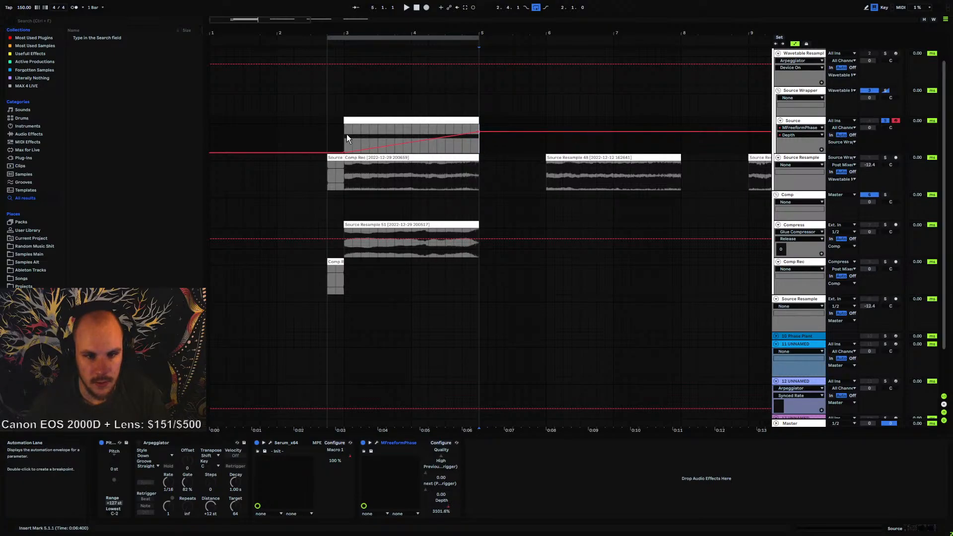
key("space")
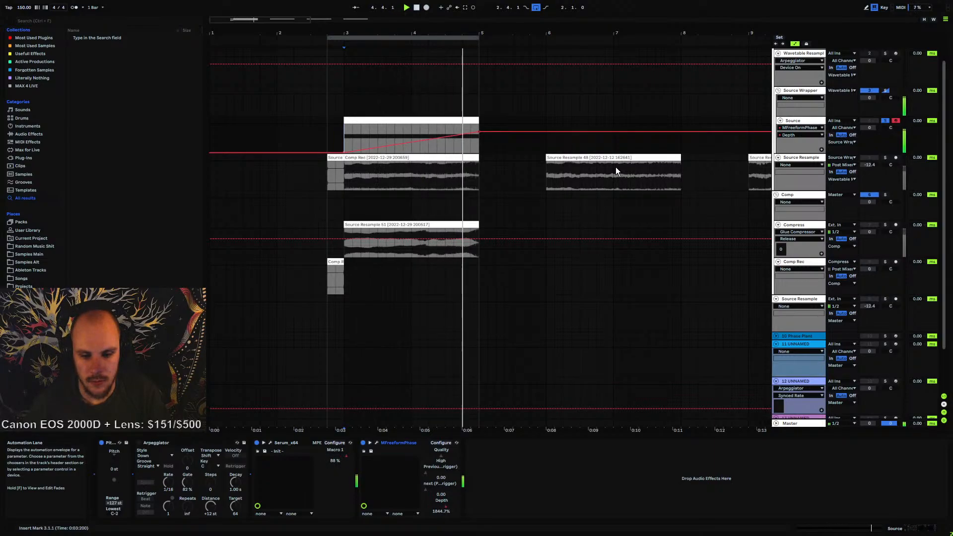
key("space")
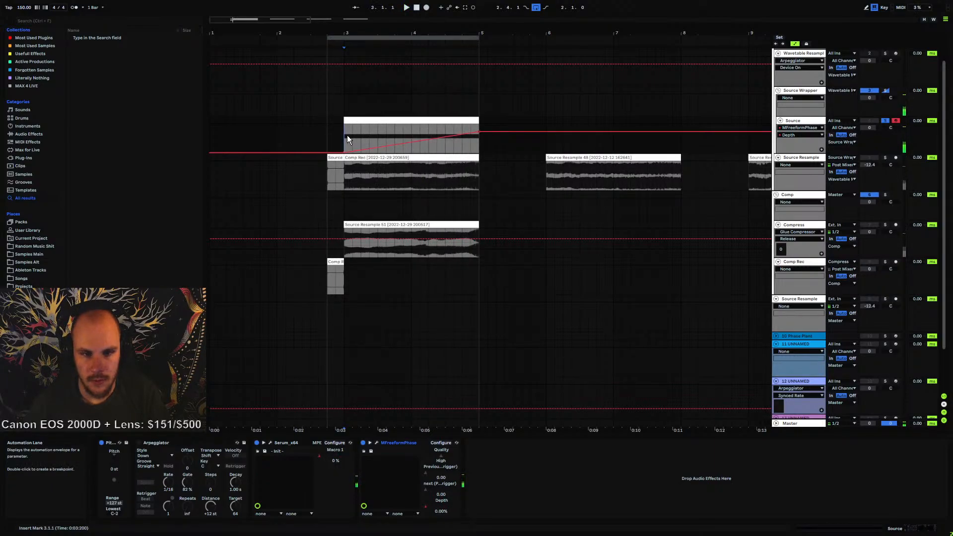
Arm the Source Resample track, record the processed Source audio into it, and consolidate the new clip
left_click(341, 171)
left_click(896, 158)
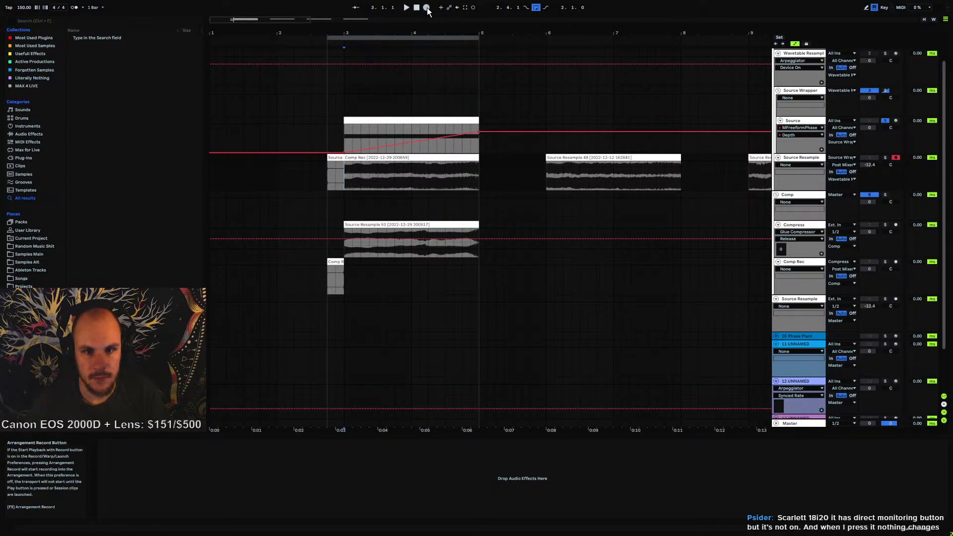
key("F9")
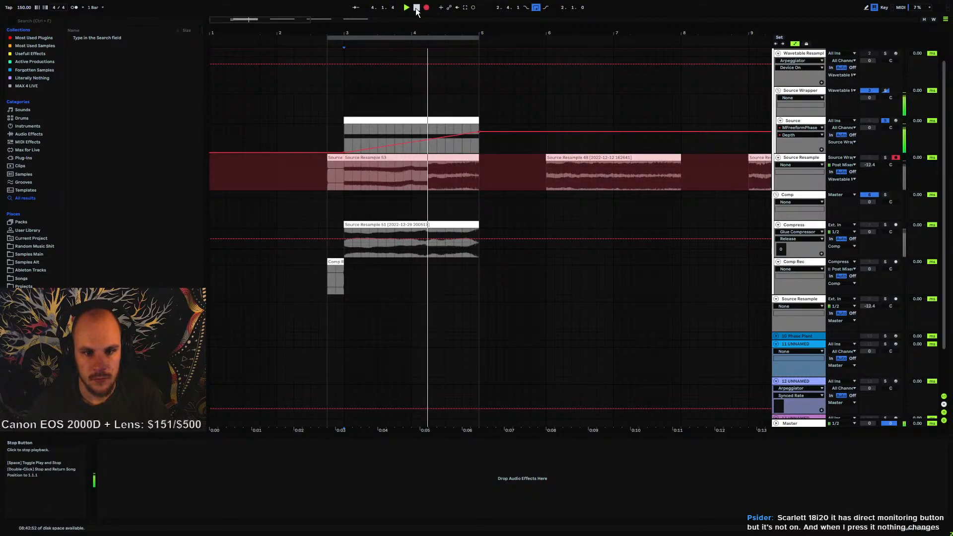
left_click(417, 8)
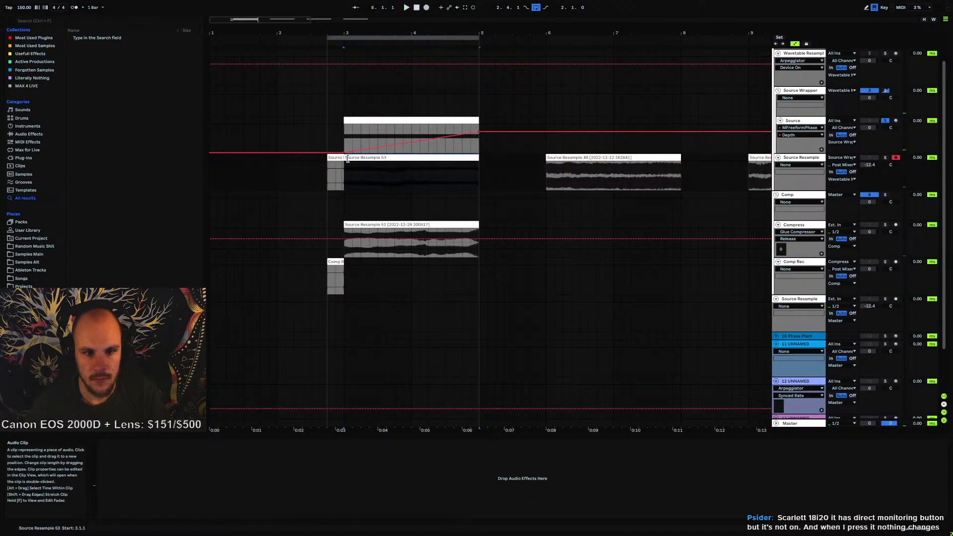
key("ctrl+j")
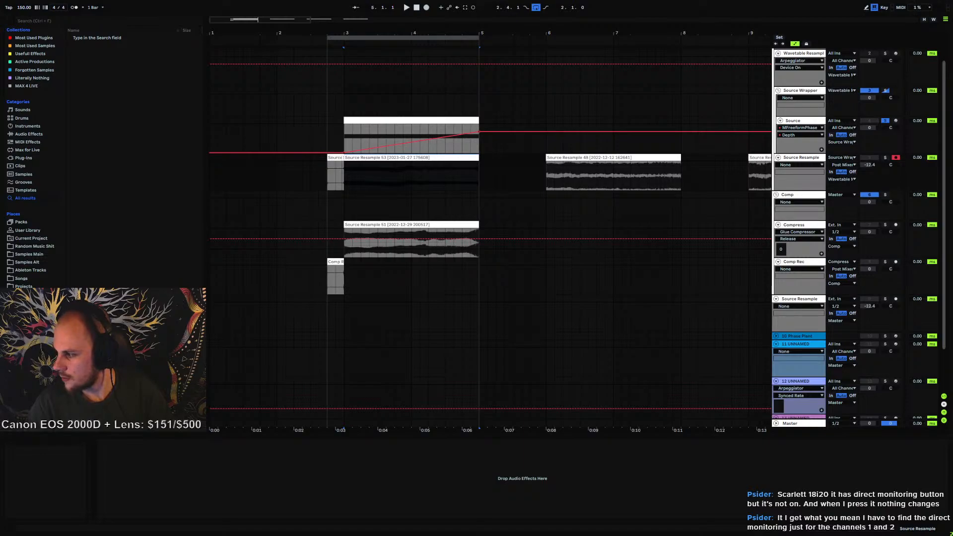
Examine product photos of the Focusrite Scarlett 18i20 3rd generation audio interface in the browser
left_click(617, 264)
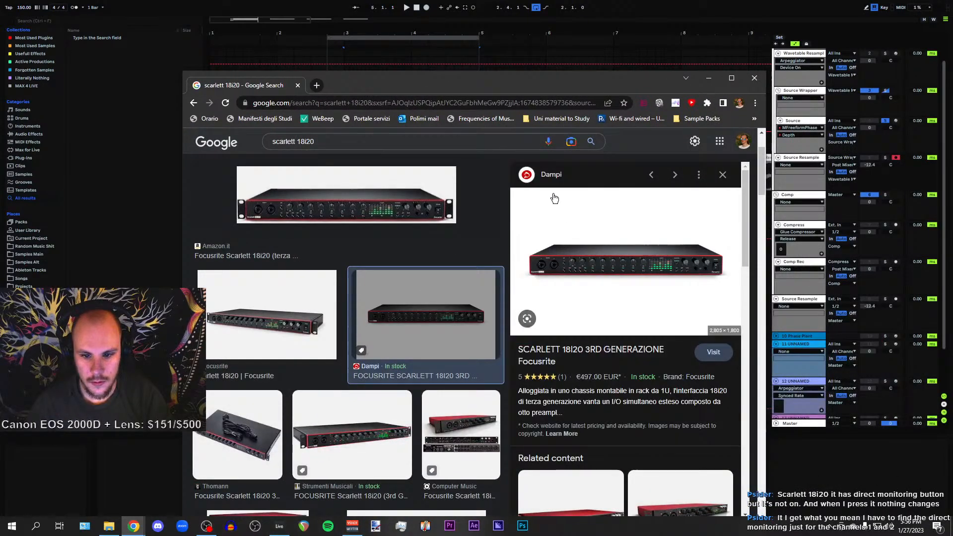
key("super+Up")
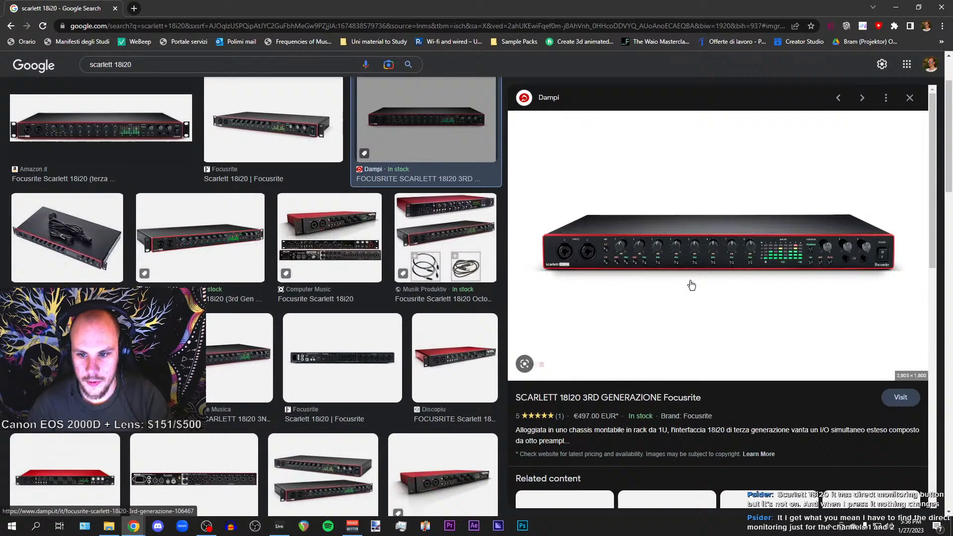
right_click(671, 266)
left_click(716, 275)
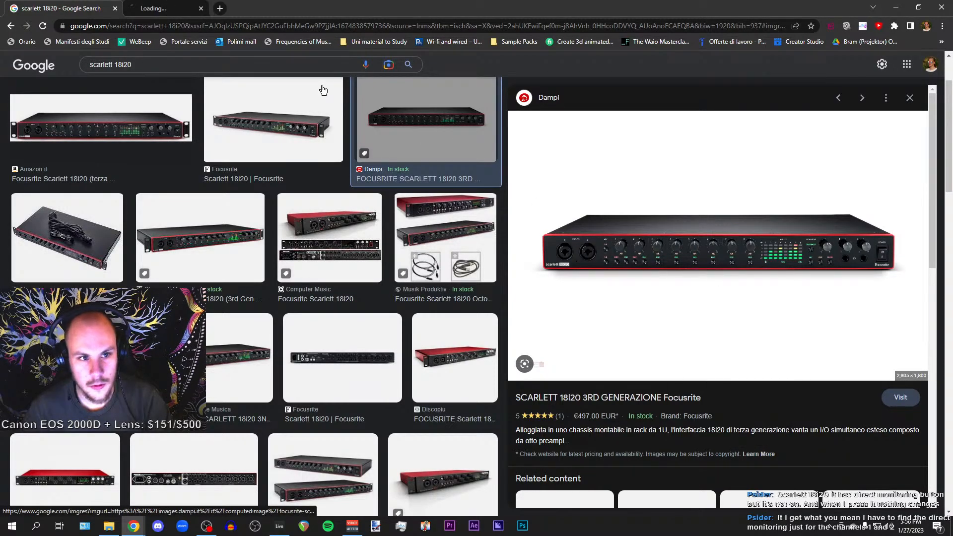
left_click(184, 9)
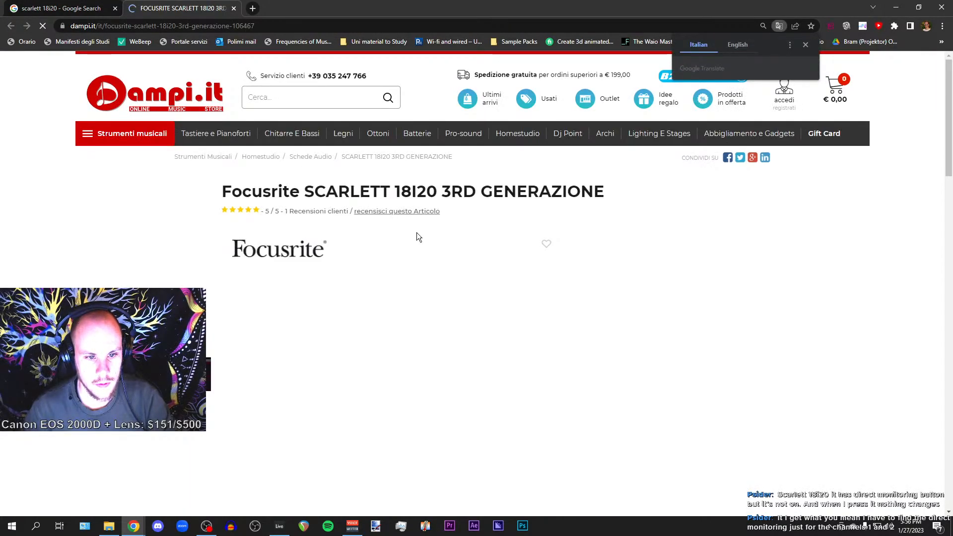
scroll(417, 233, "down", 5)
scroll(399, 188, "up", 1)
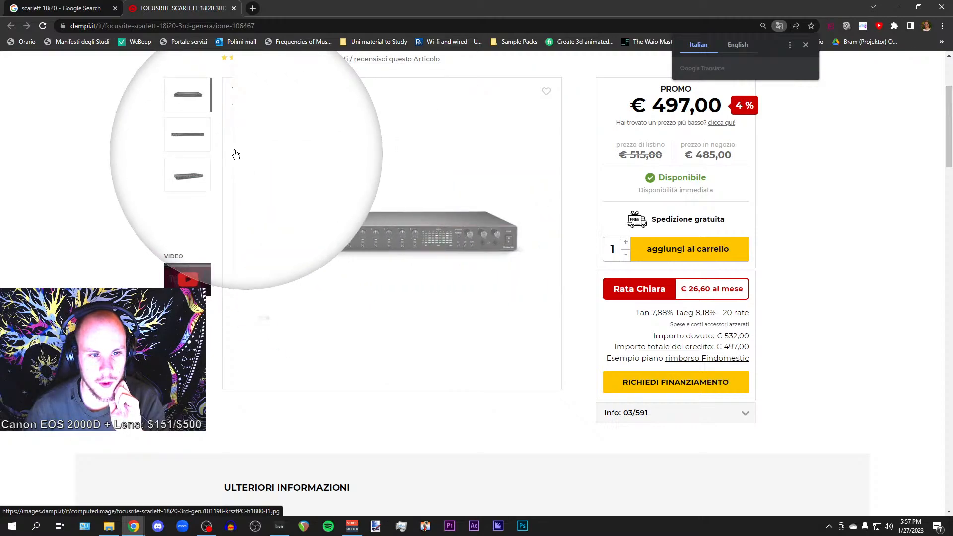
left_click(191, 139)
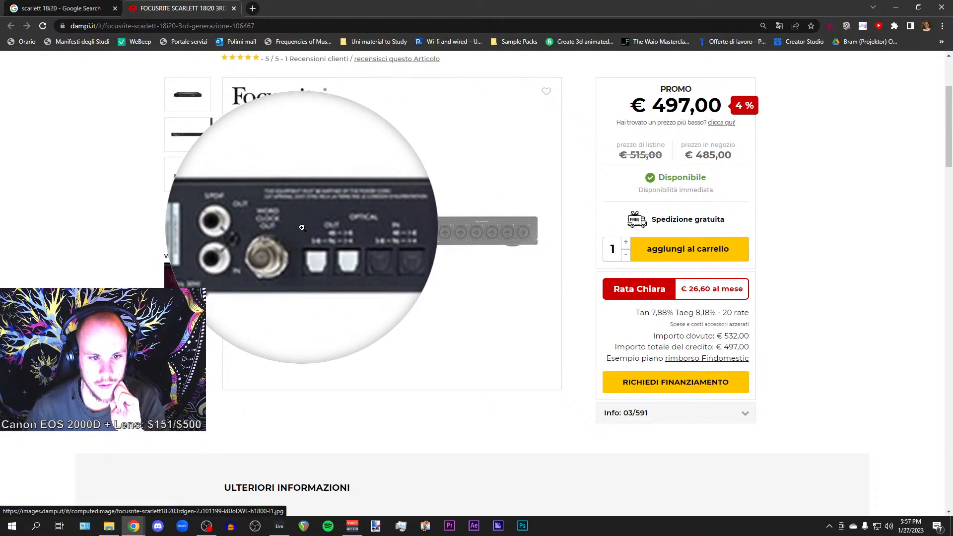
left_click(196, 95)
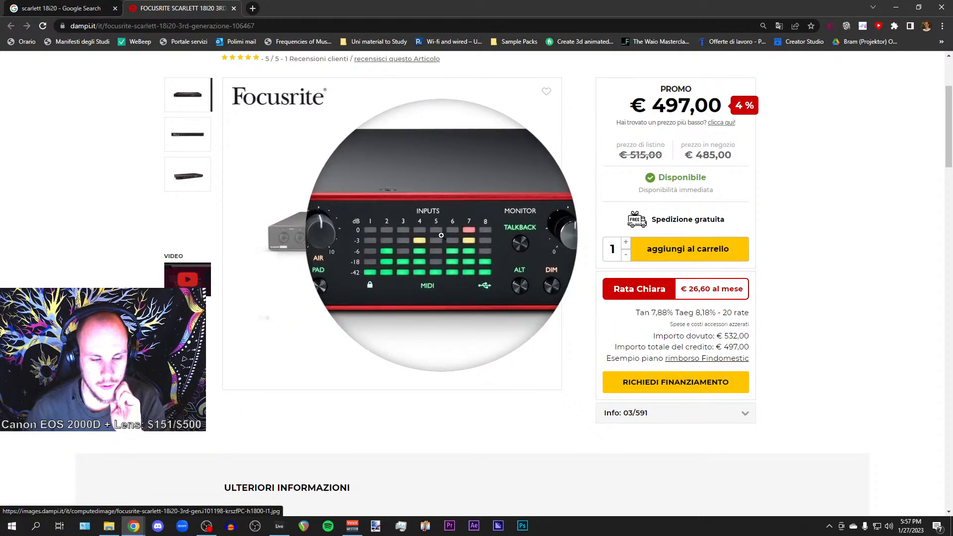
middle_click(190, 10)
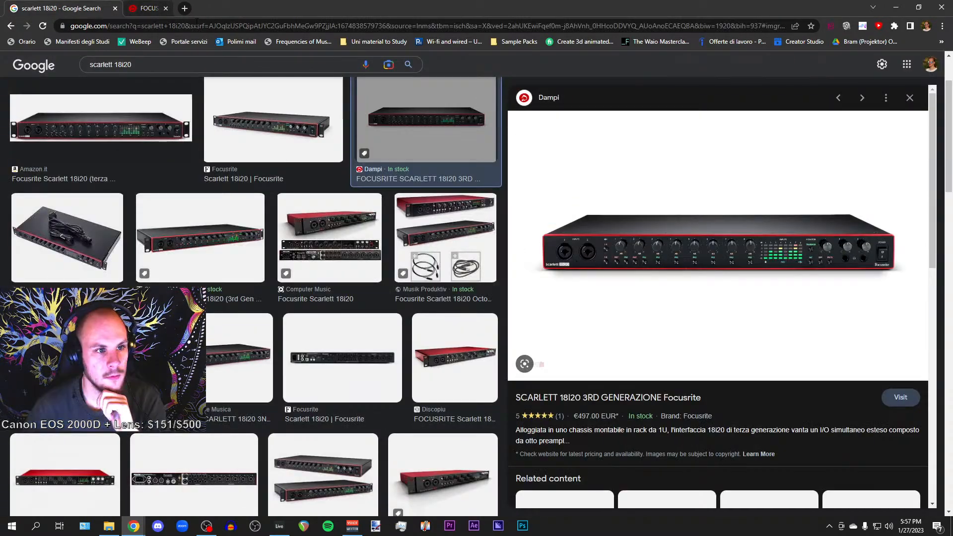
Browse image results and a product page for the Scarlett 18i20 2nd gen, viewing its front and rear panels
middle_click(80, 4)
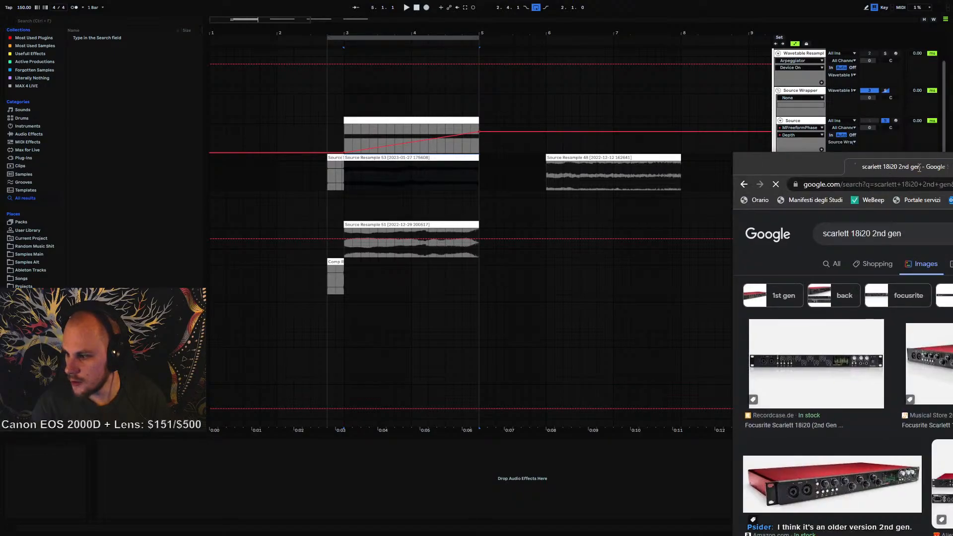
left_click_drag(952, 163, 514, 94)
double_click(515, 94)
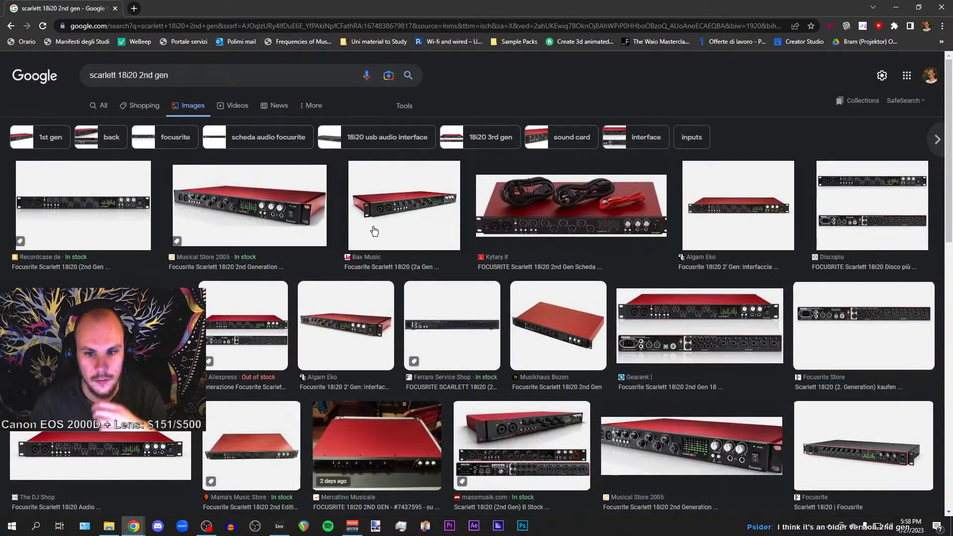
left_click(215, 201)
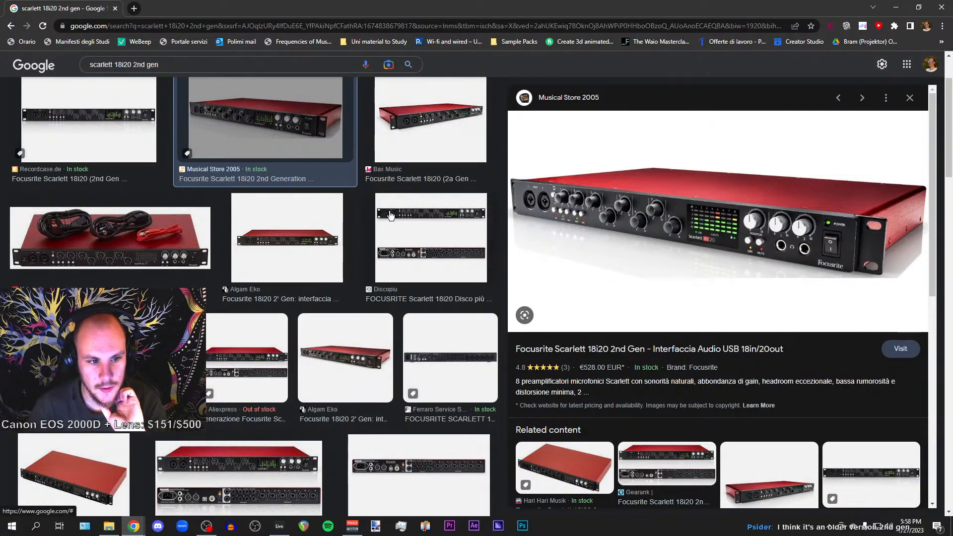
left_click(425, 244)
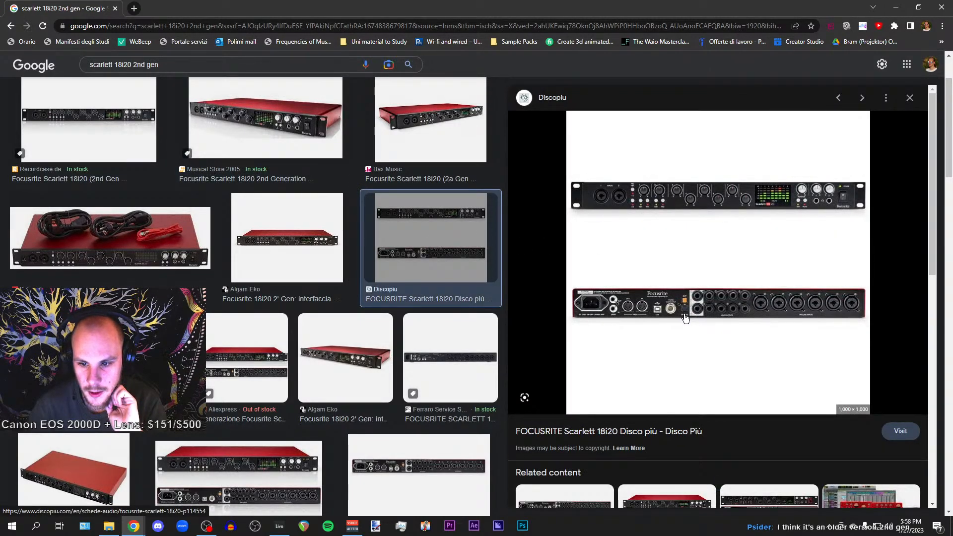
left_click(684, 317)
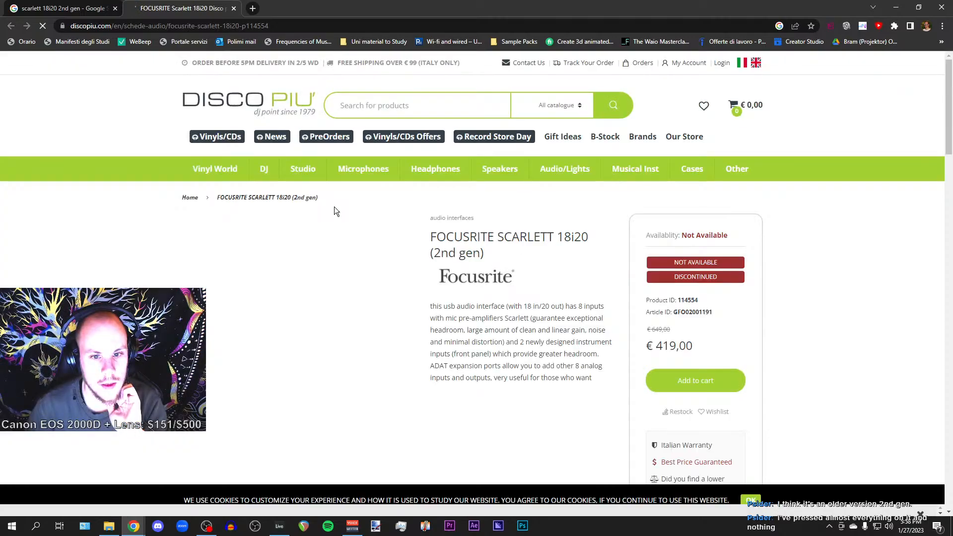
scroll(323, 218, "down", 1)
left_click(317, 224)
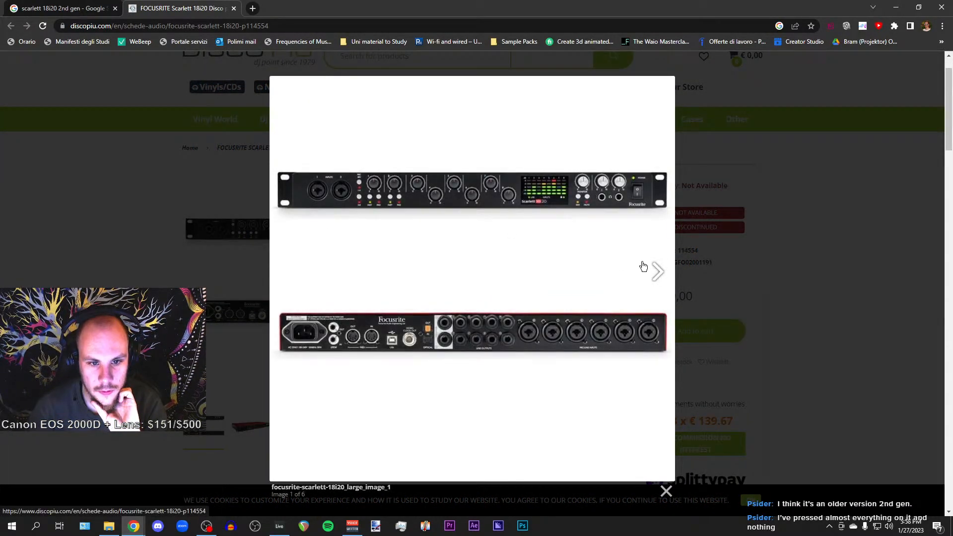
left_click(644, 267)
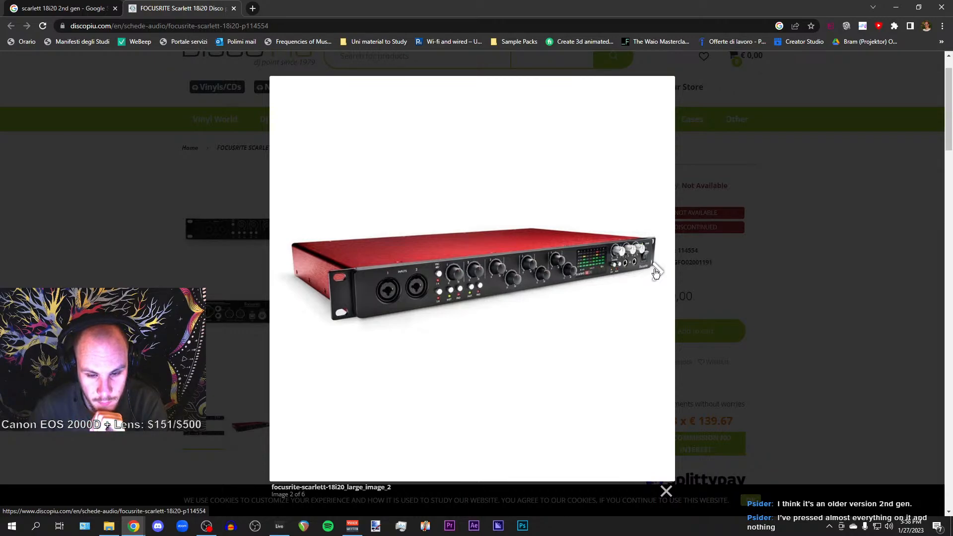
left_click(655, 273)
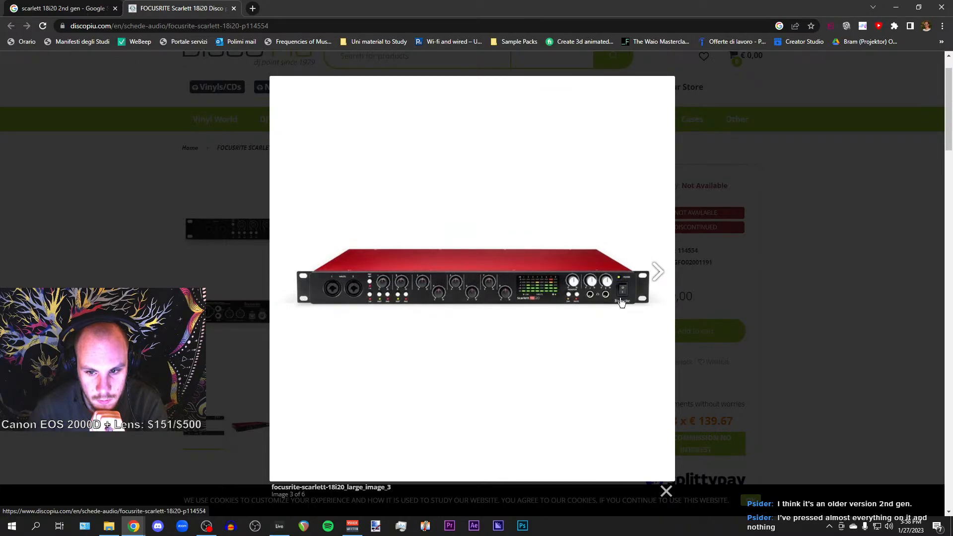
left_click(791, 277)
scroll(426, 252, "down", 4)
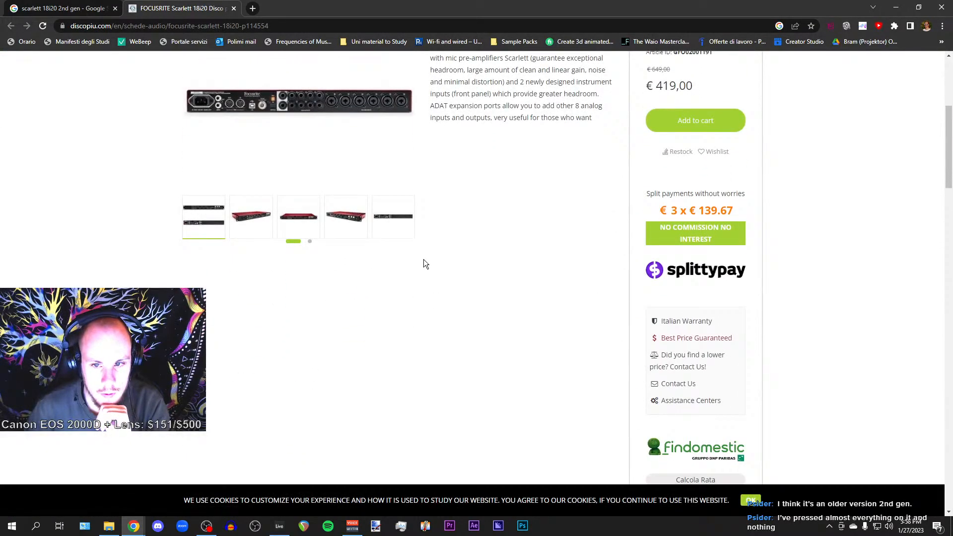
scroll(424, 259, "up", 3)
key("ctrl+w")
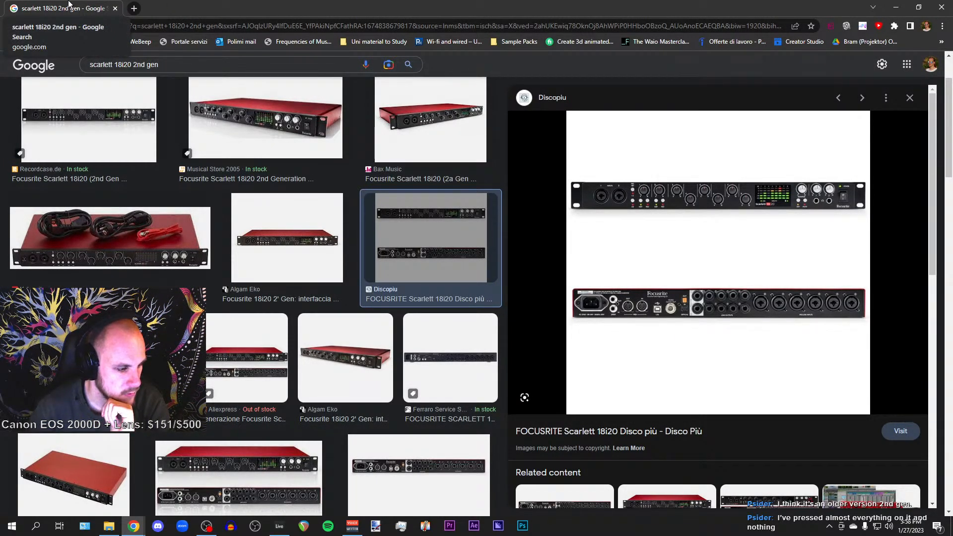
key("alt+Tab")
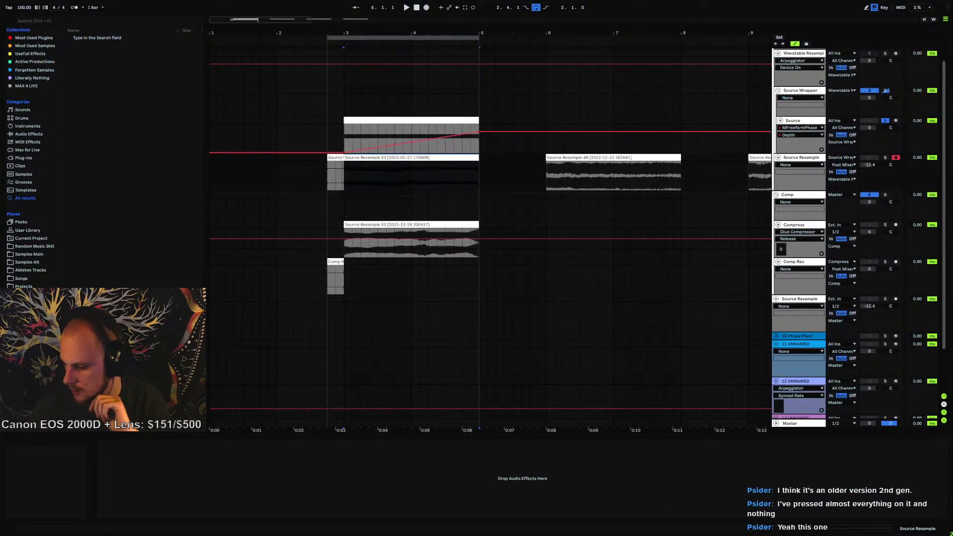
left_click_drag(952, 209, 398, 95)
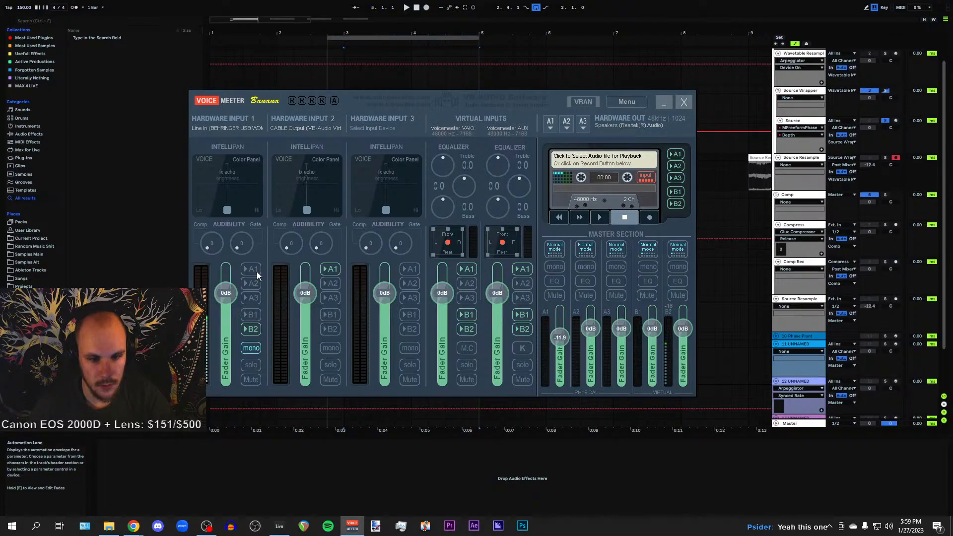
left_click(668, 106)
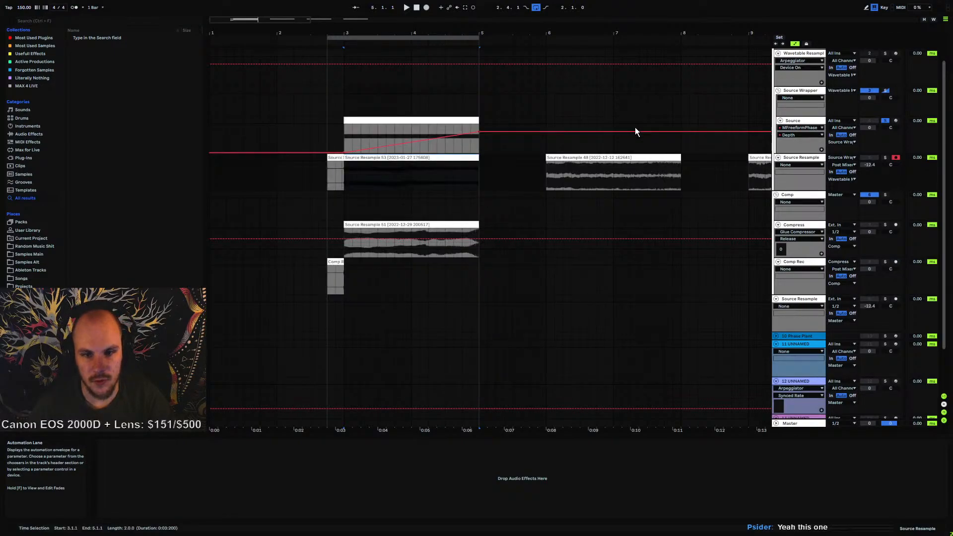
Open the recorded resample clip in the clip view and disarm the Source Resample track
left_click(350, 175)
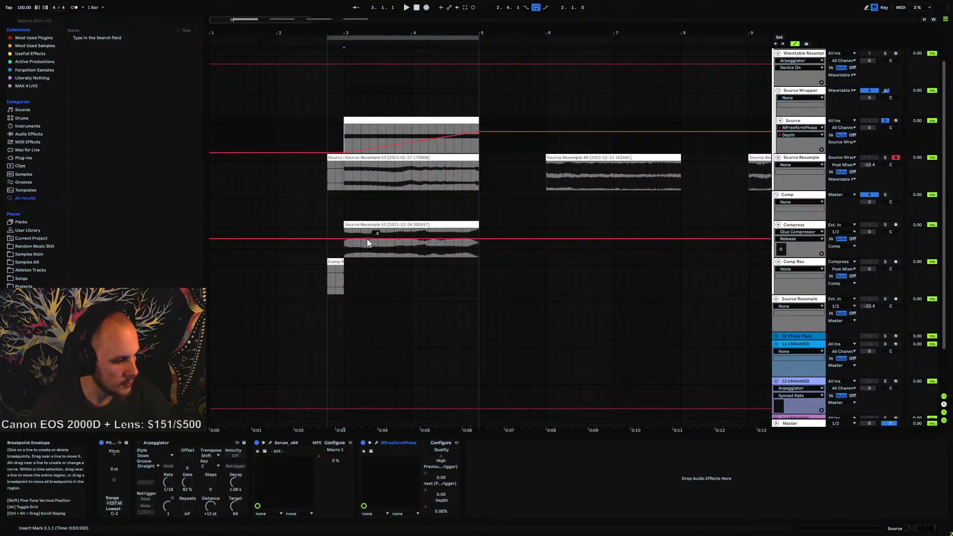
left_click(383, 158)
double_click(384, 158)
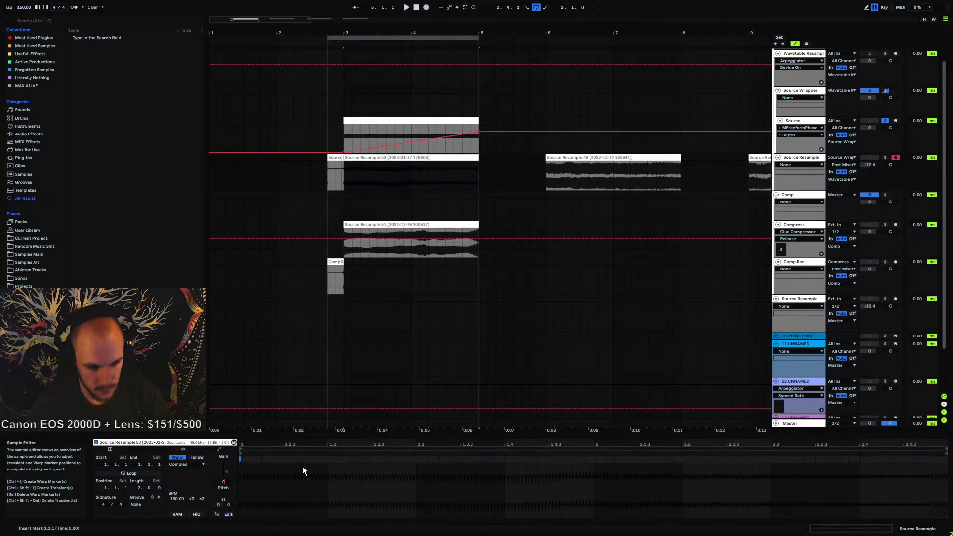
key("ctrl+z")
left_click(361, 175)
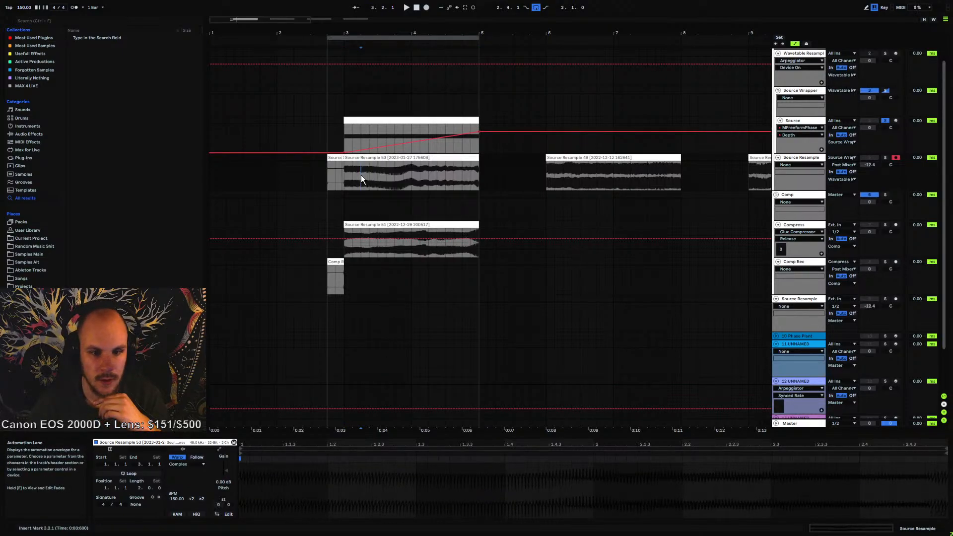
left_click(883, 157)
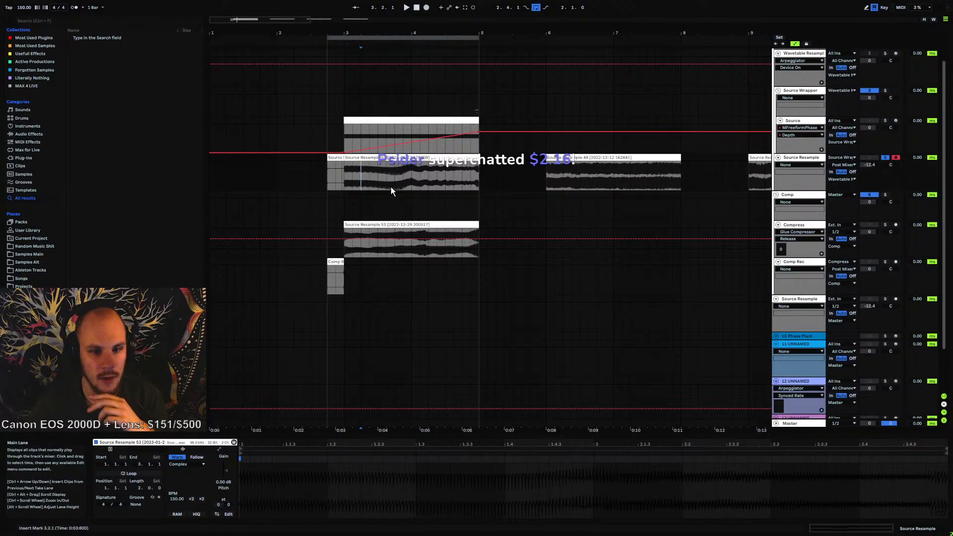
Play back the resampled clip and zoom into its waveform to inspect it
left_click(389, 185)
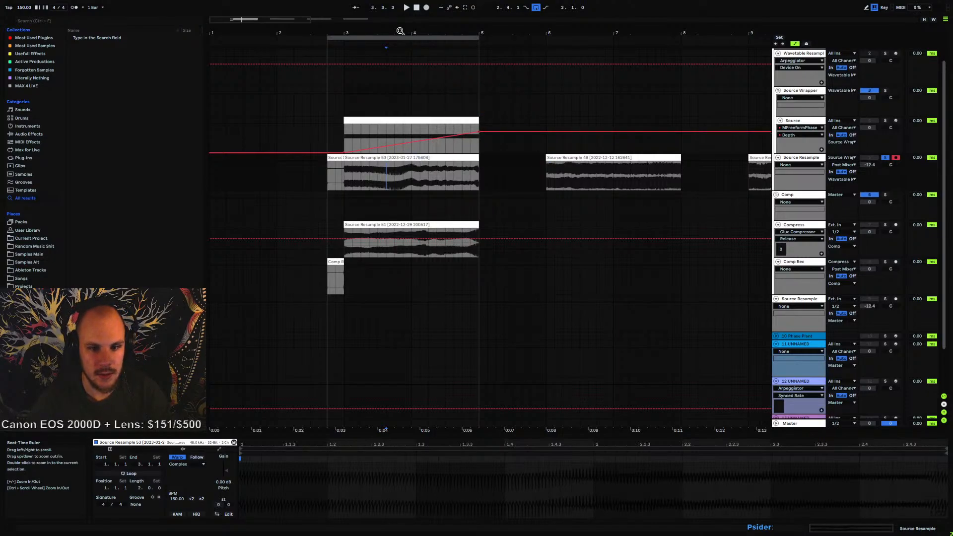
key("space")
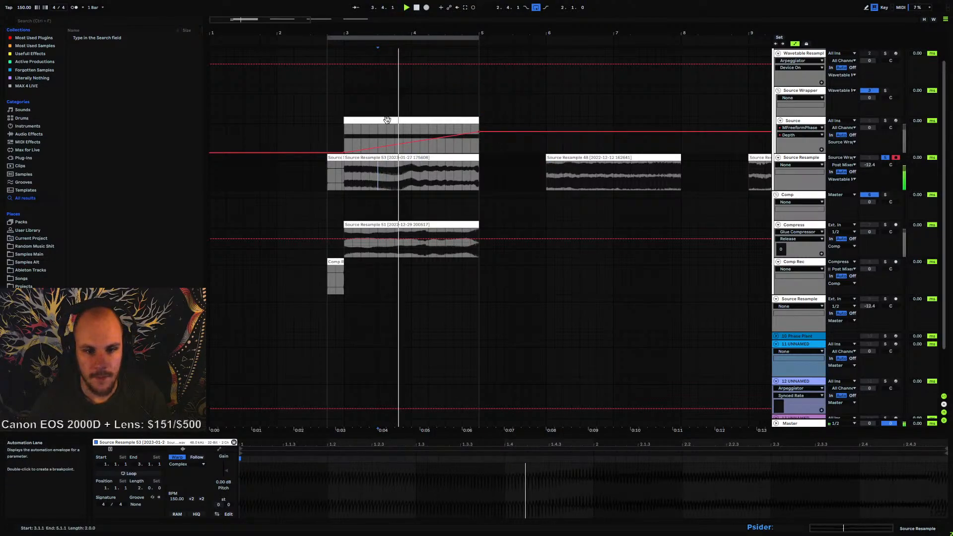
left_click_drag(399, 36, 134, 79)
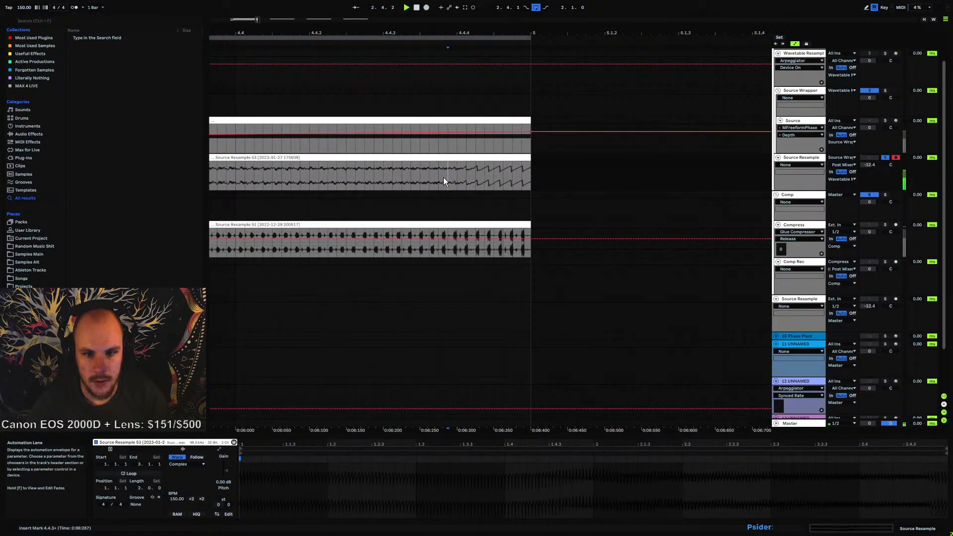
mouse_move(445, 32)
left_mouse_down()
mouse_move(445, 65)
mouse_move(437, 34)
mouse_move(444, 44)
mouse_move(450, 38)
left_mouse_up()
left_click(487, 175)
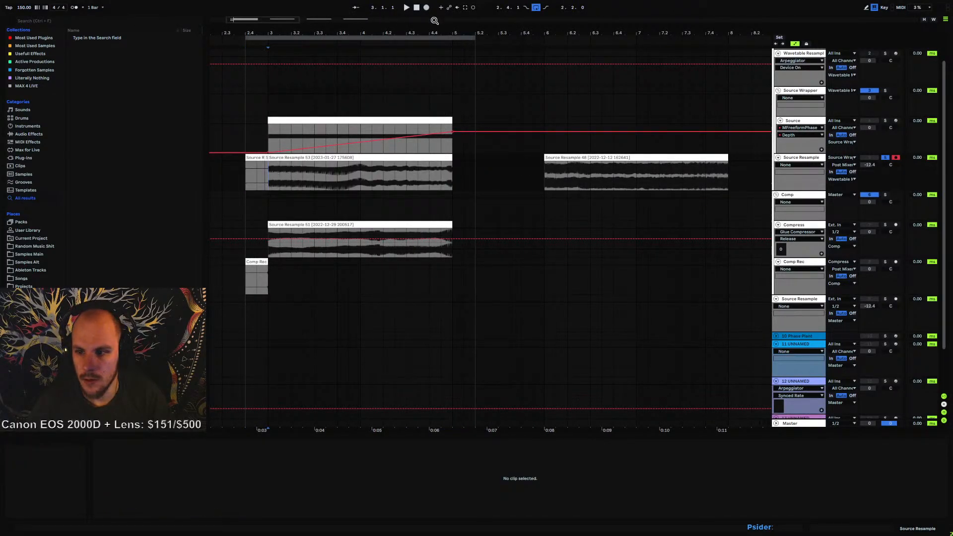
Record a new take of the processed Source audio into the Source Resample track in the arrangement
left_click(426, 8)
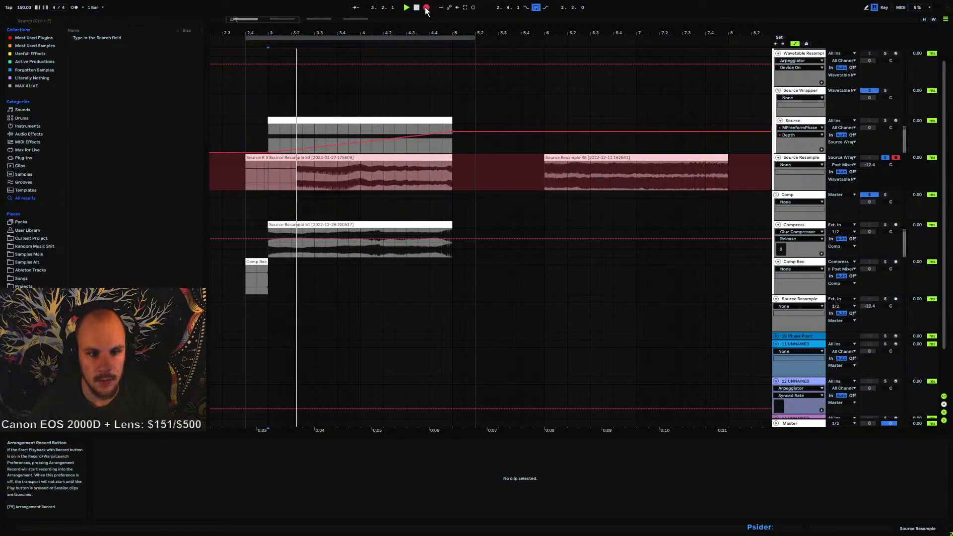
key("space")
left_click(884, 121)
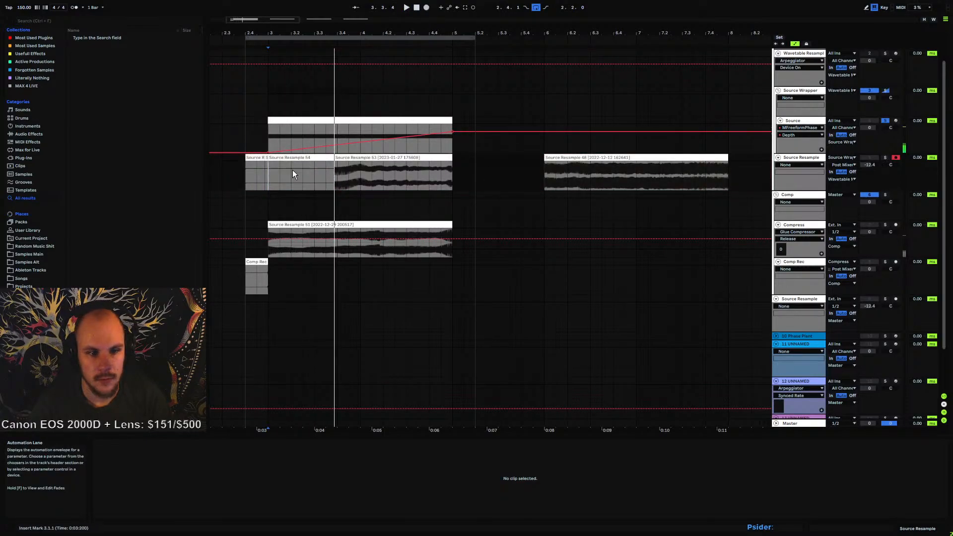
left_click(425, 7)
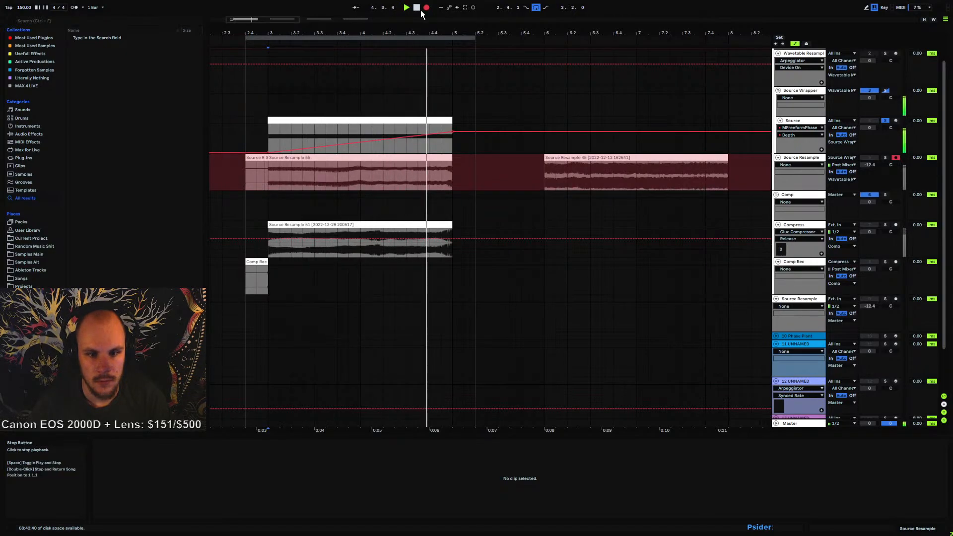
left_click(420, 9)
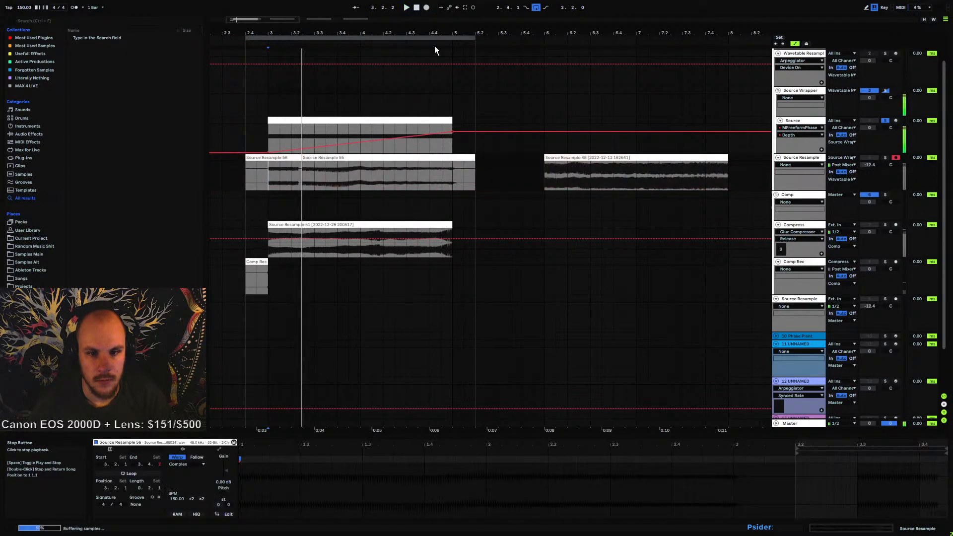
Split the new recording at the end of bar 5 and delete the excess tail
mouse_move(437, 34)
left_mouse_down()
mouse_move(437, 119)
mouse_move(356, 82)
mouse_move(424, 52)
mouse_move(503, 52)
left_mouse_up()
left_click(518, 166)
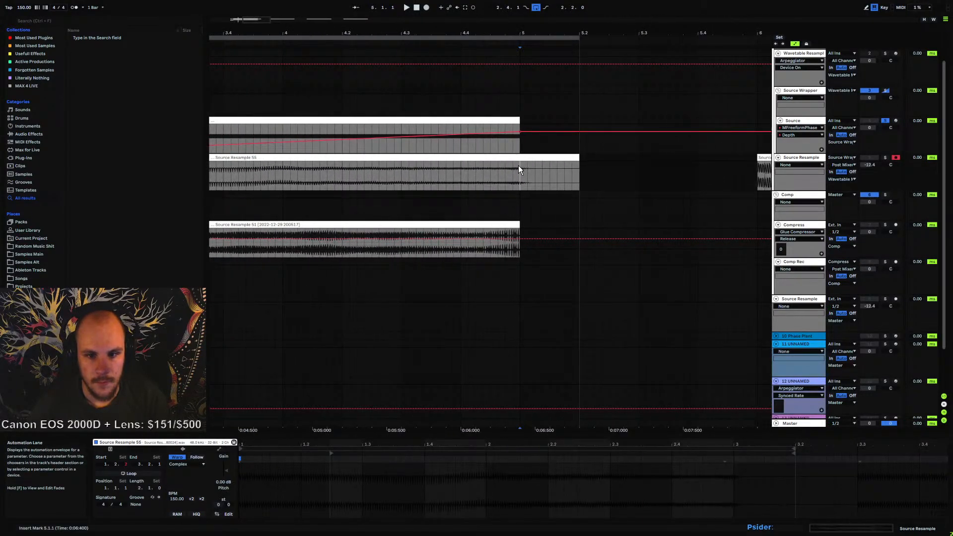
key("ctrl+e")
key("Delete")
left_click(408, 172)
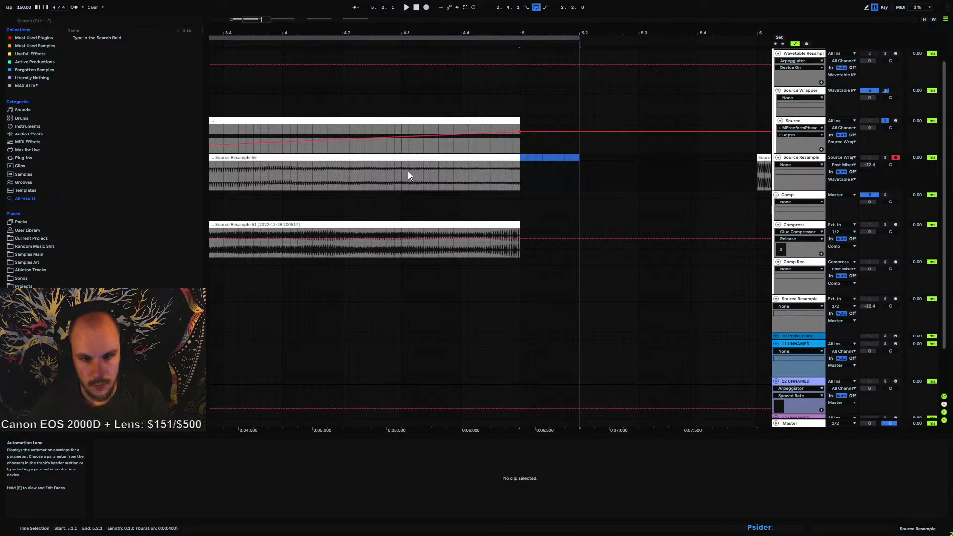
Play back the trimmed recording on the Source Resample track
key("space")
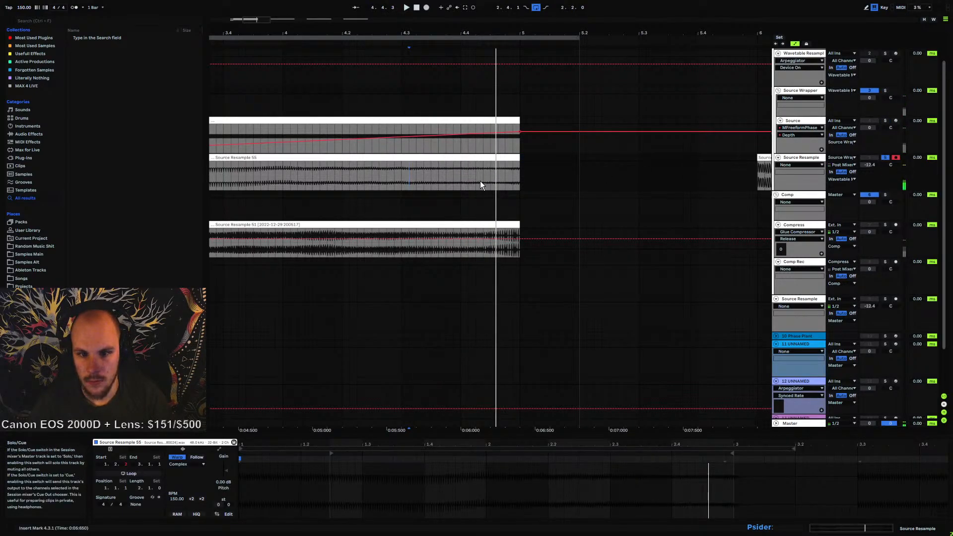
left_click(459, 183)
key("space")
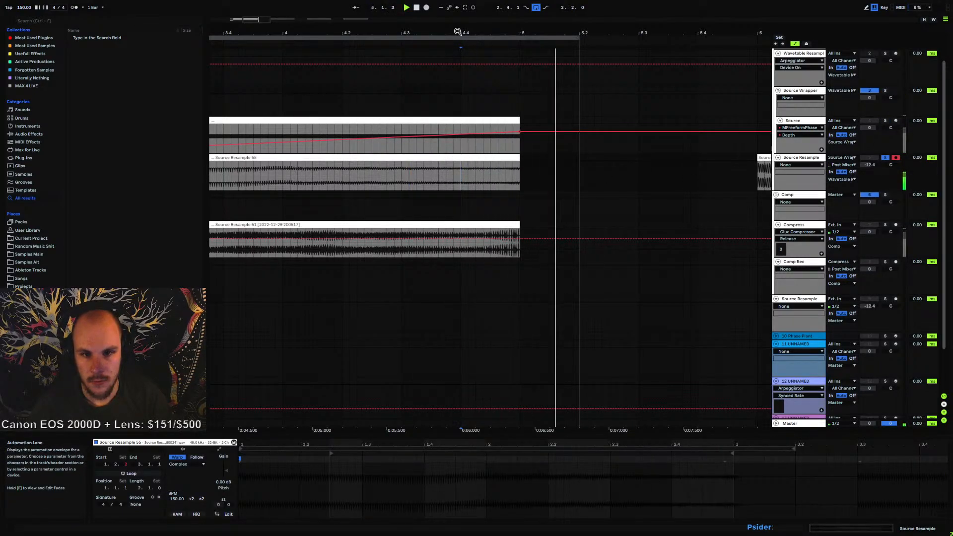
key("space")
Select the recorded clips on the Source Resample track and consolidate them into one clip
left_click_drag(460, 31, 409, 7)
left_click(340, 158)
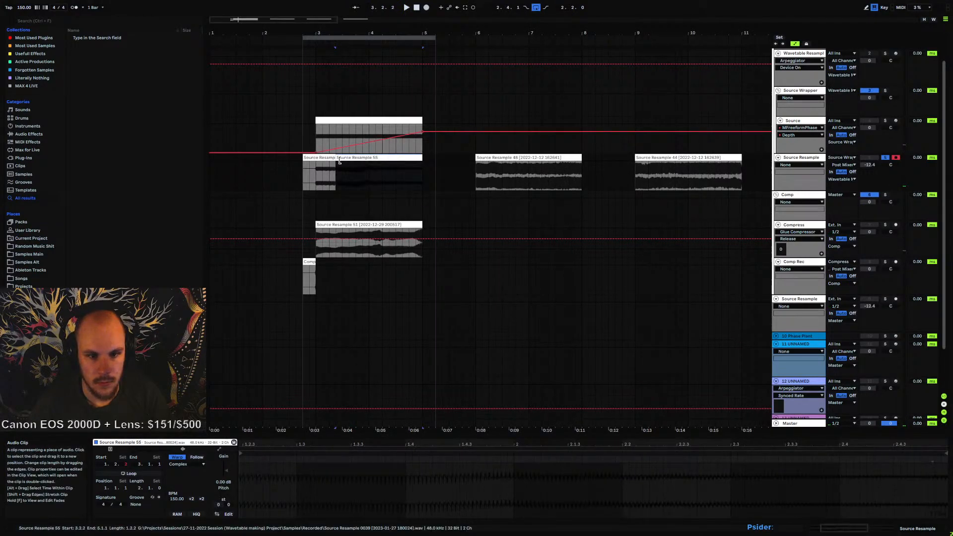
left_click(327, 159, "shift")
key("ctrl+j")
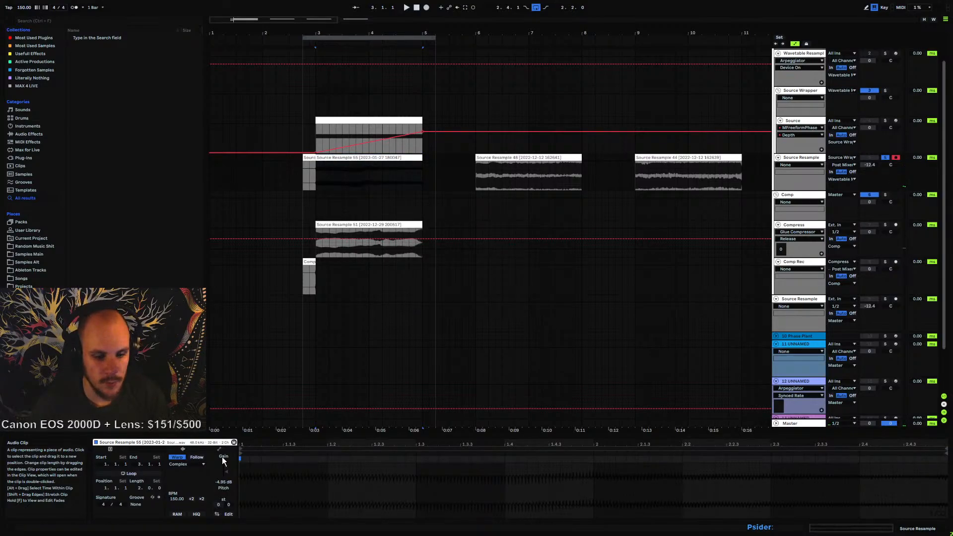
Play back the consolidated clip and select its time range
left_click(325, 180)
key("space")
key("space")
key("space")
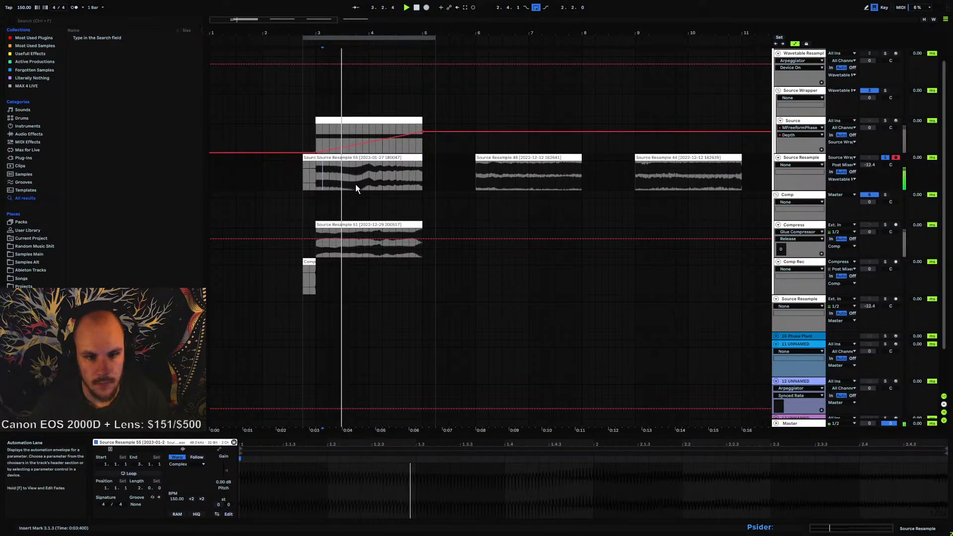
left_click_drag(357, 34, 97, 104)
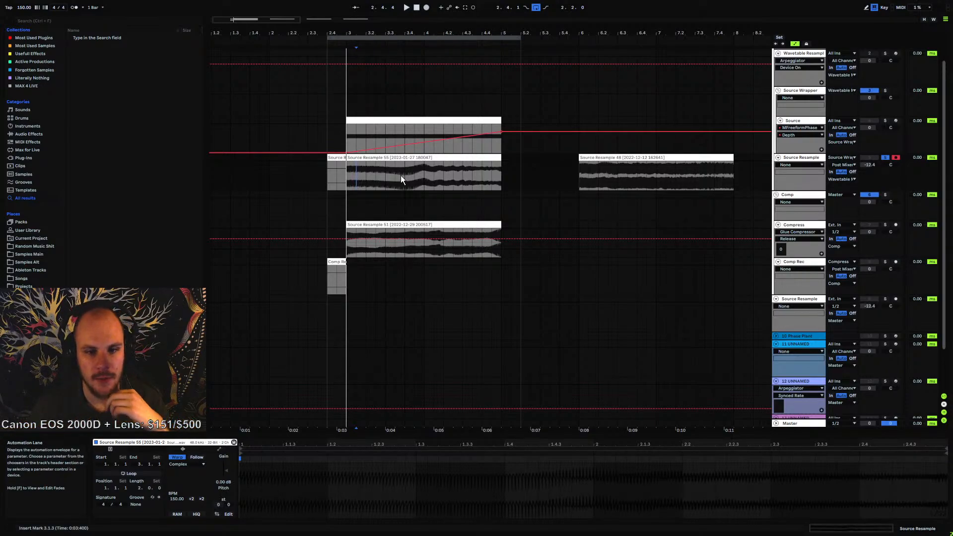
left_click(385, 179)
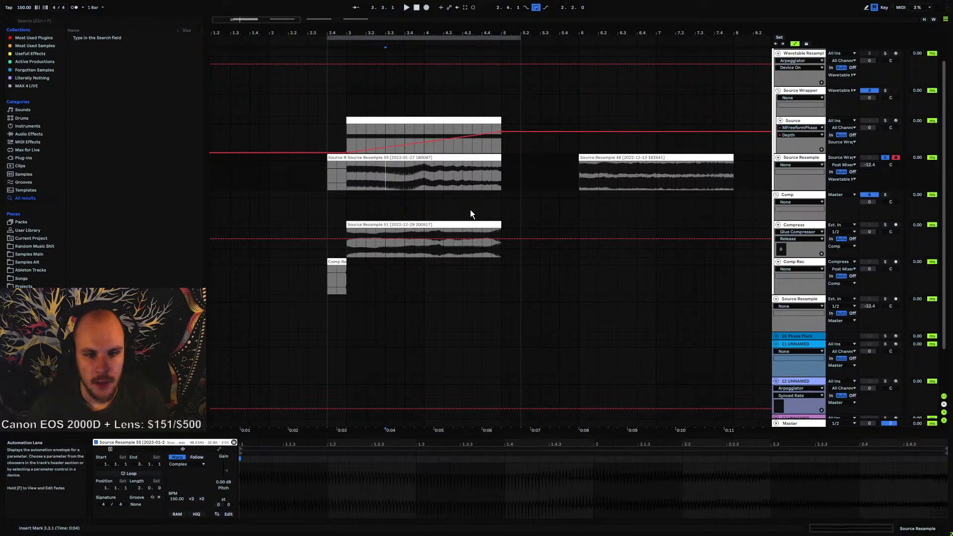
left_click_drag(359, 177, 496, 177)
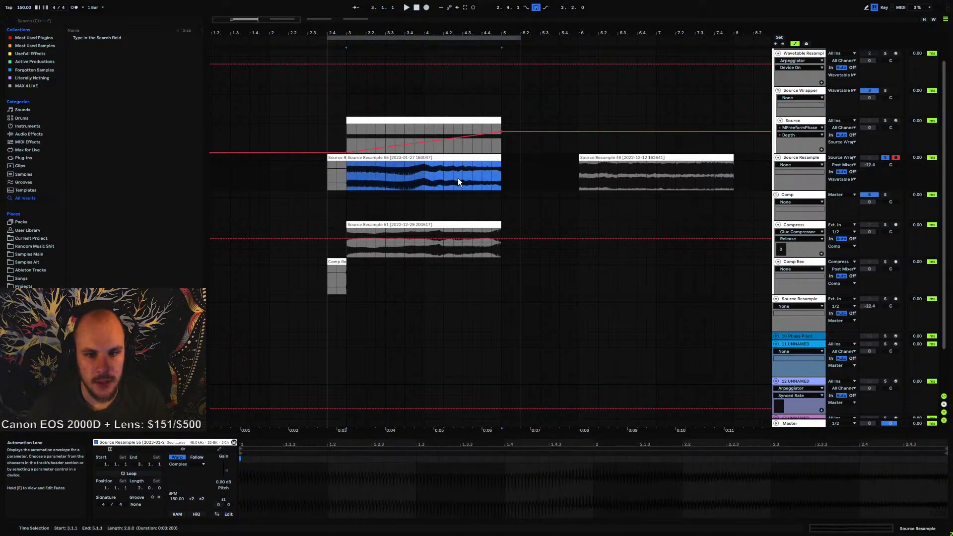
left_click(424, 178)
Zoom into the consolidated clip's waveform to inspect its individual cycles
left_click_drag(413, 33, 540, 74)
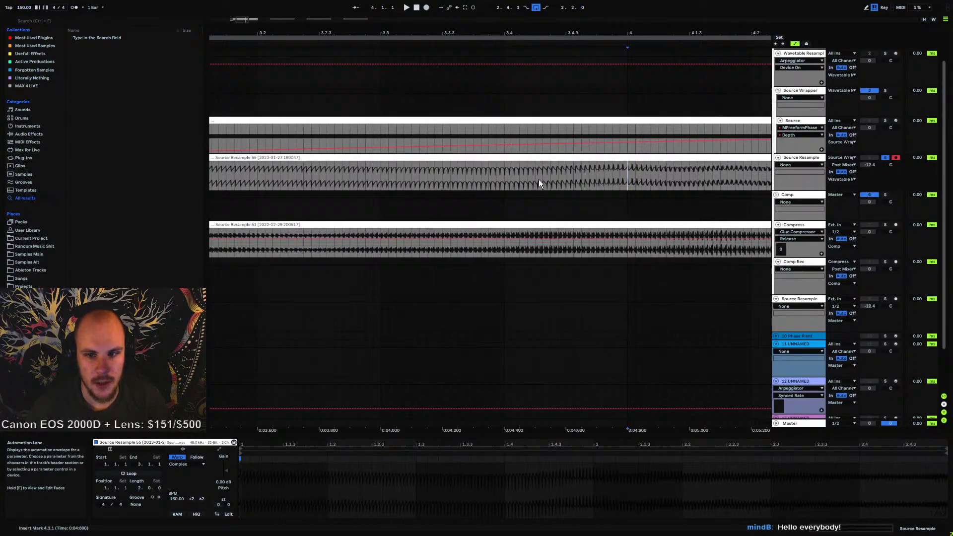
left_click_drag(633, 34, 498, 41)
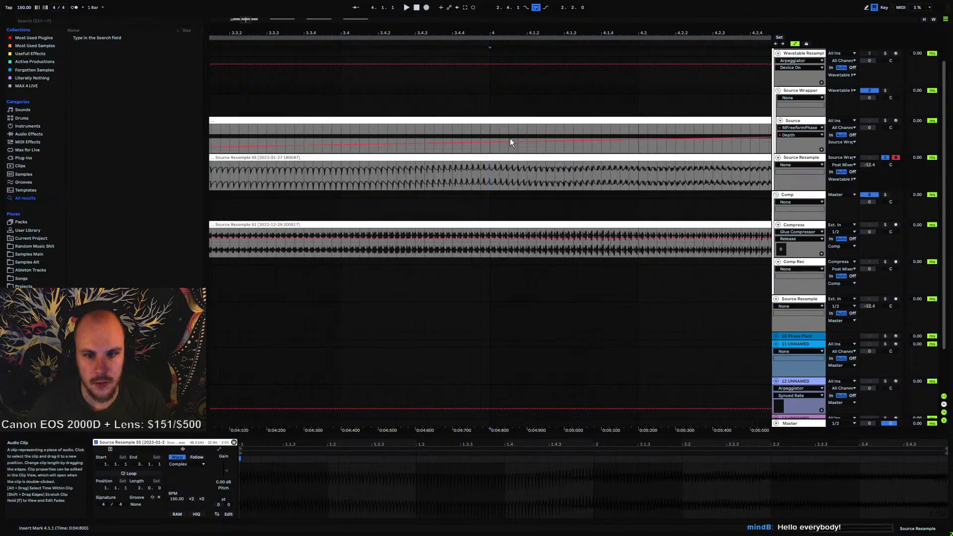
left_click_drag(557, 33, 321, 14)
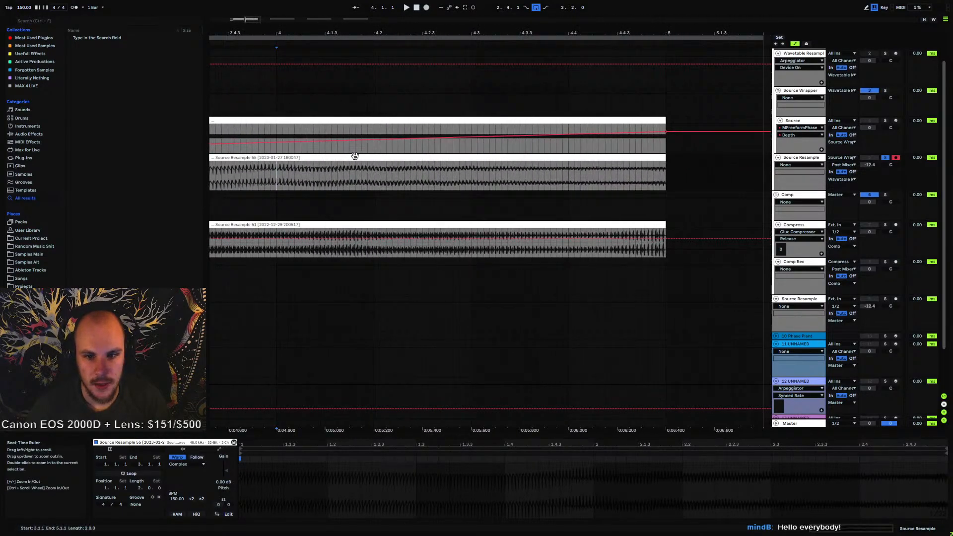
left_click_drag(381, 170, 645, 175)
left_click(648, 175)
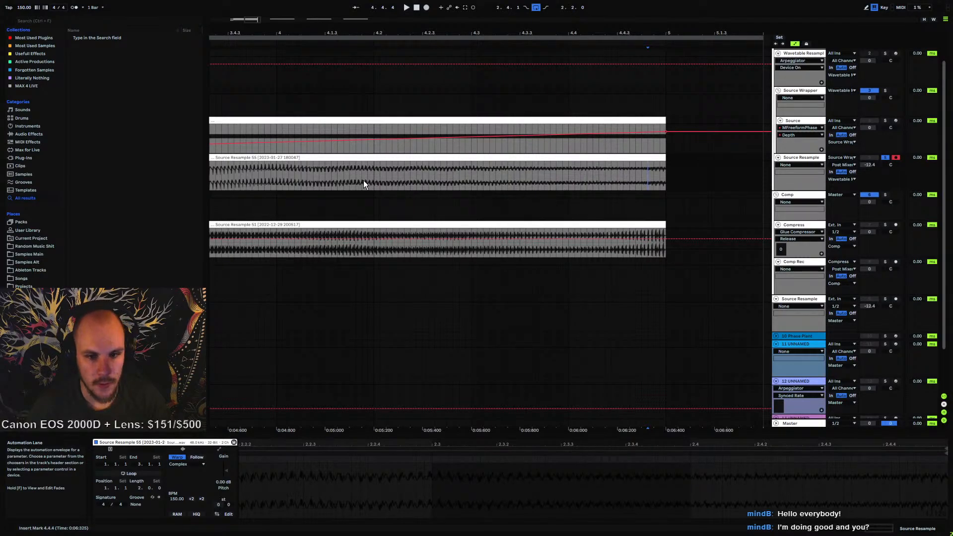
left_click_drag(407, 34, 575, 13)
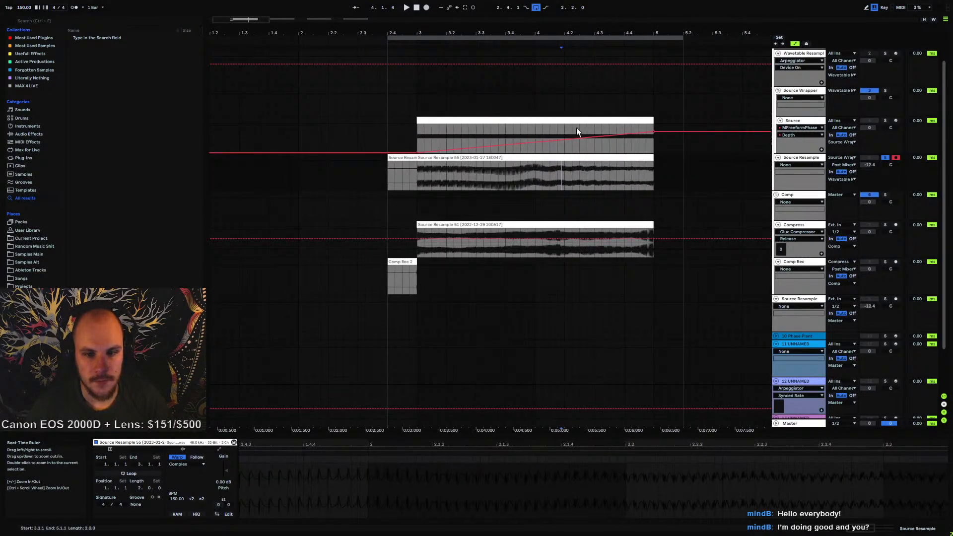
left_click_drag(534, 172, 569, 179)
left_click(455, 175)
left_click(504, 177)
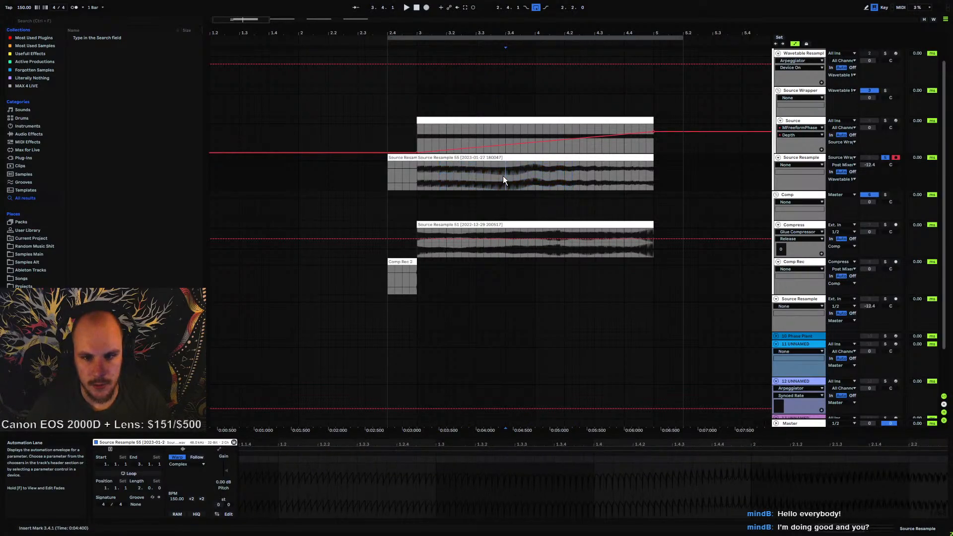
left_click(439, 174)
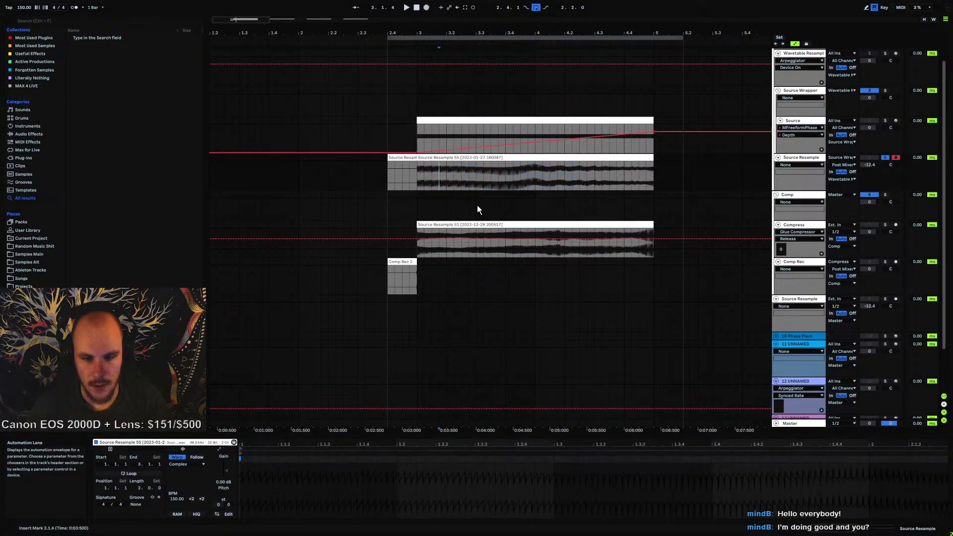
left_click_drag(529, 33, 403, 44)
Insert a new MIDI track below the Wavetable Resample track
left_click(792, 121)
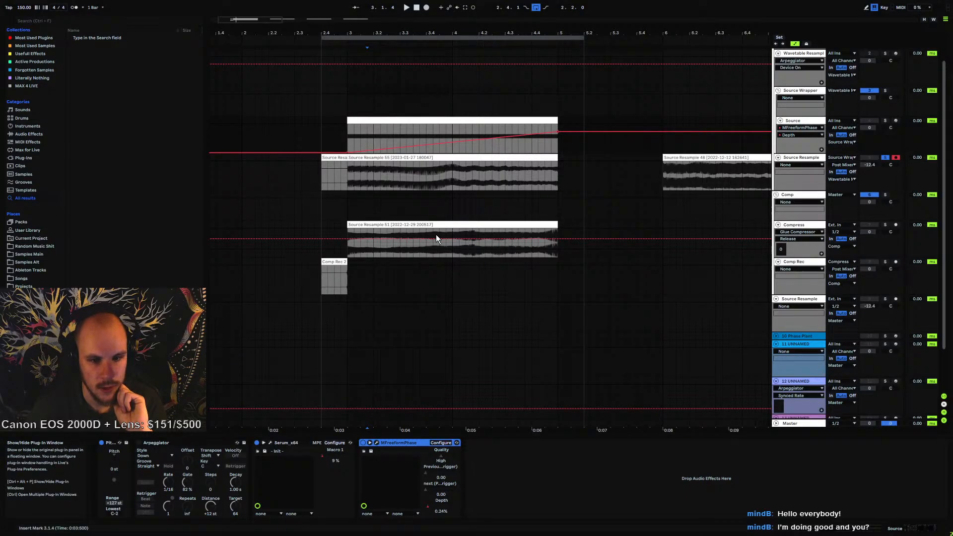
left_click(450, 158)
scroll(789, 130, "up", 1)
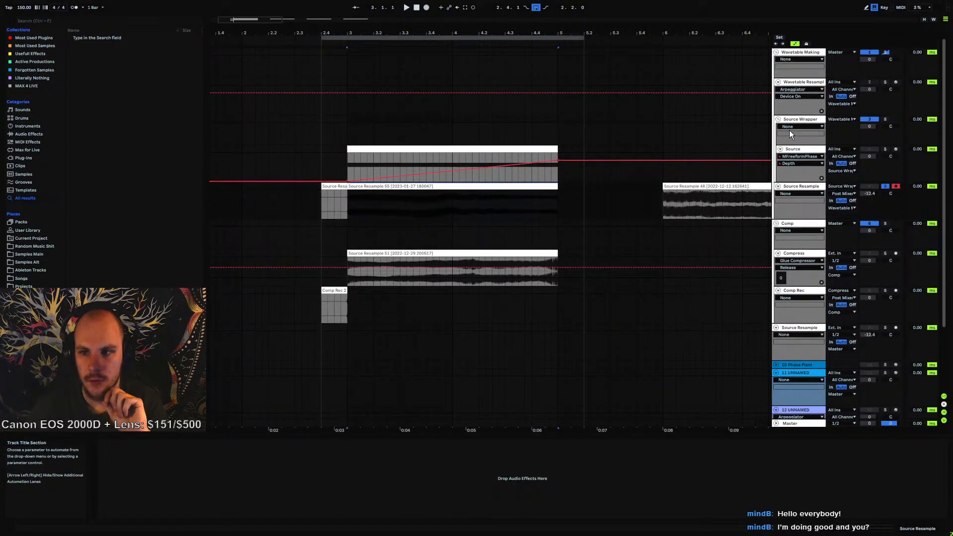
left_click(799, 82)
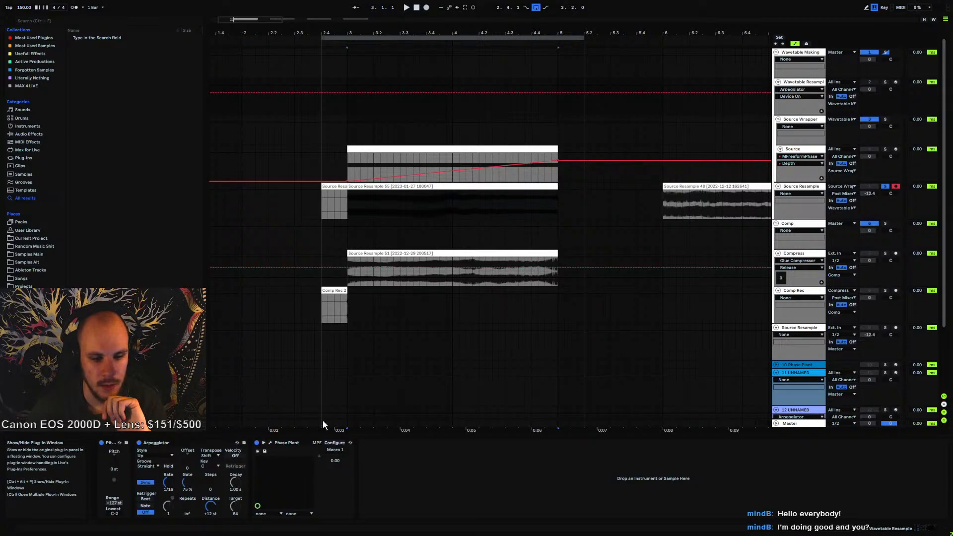
left_click(793, 81)
key("ctrl+shift+t")
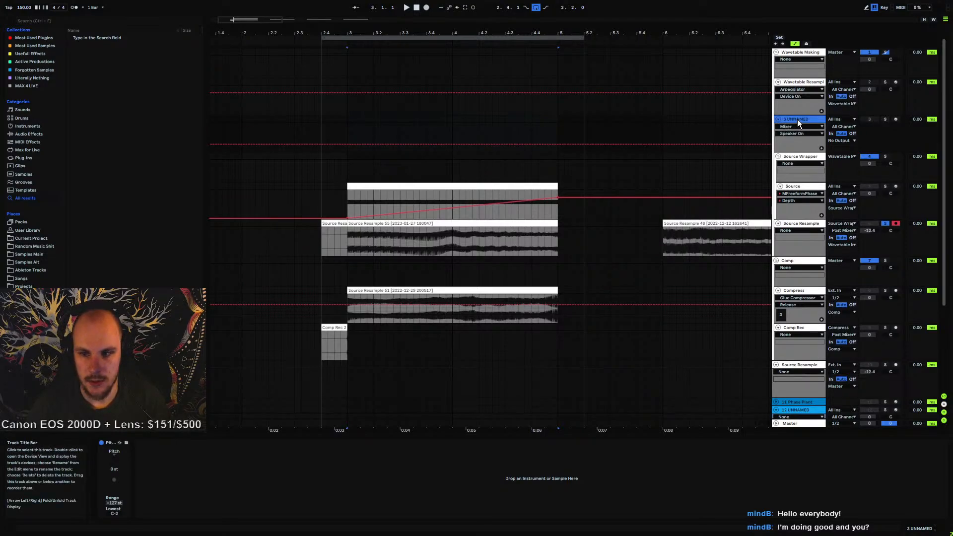
Load Serum onto the new MIDI track and open its plug-in window
right_click(489, 126)
mouse_move(517, 130)
left_click(590, 133)
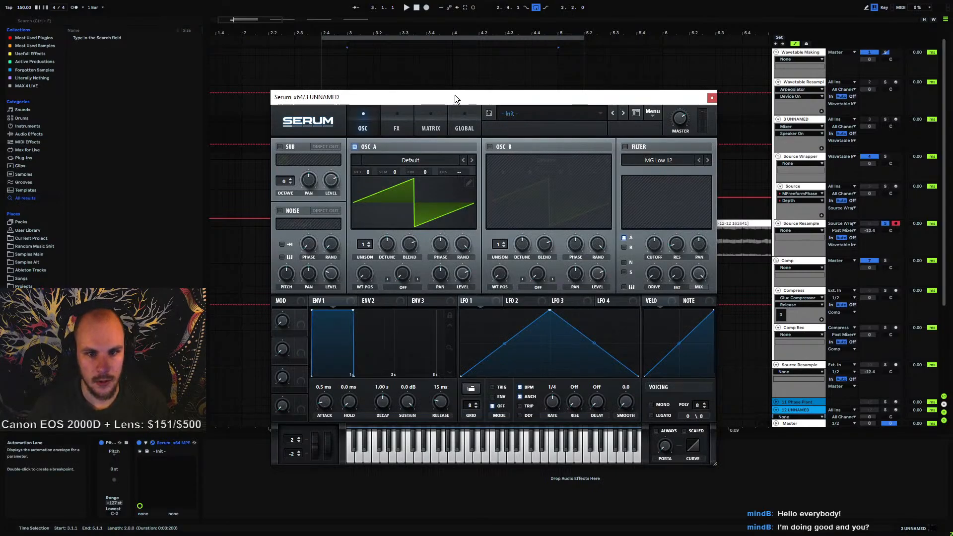
left_click_drag(454, 95, 644, 128)
Drag the consolidated Source Resample 55 clip into Serum's oscillator A as a wavetable
left_click(346, 232)
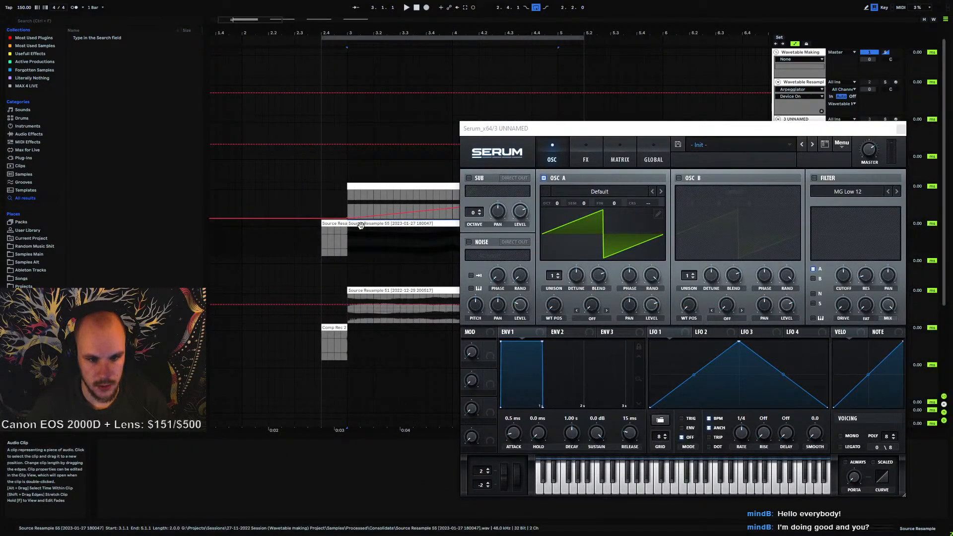
right_click(361, 226)
left_click(386, 365)
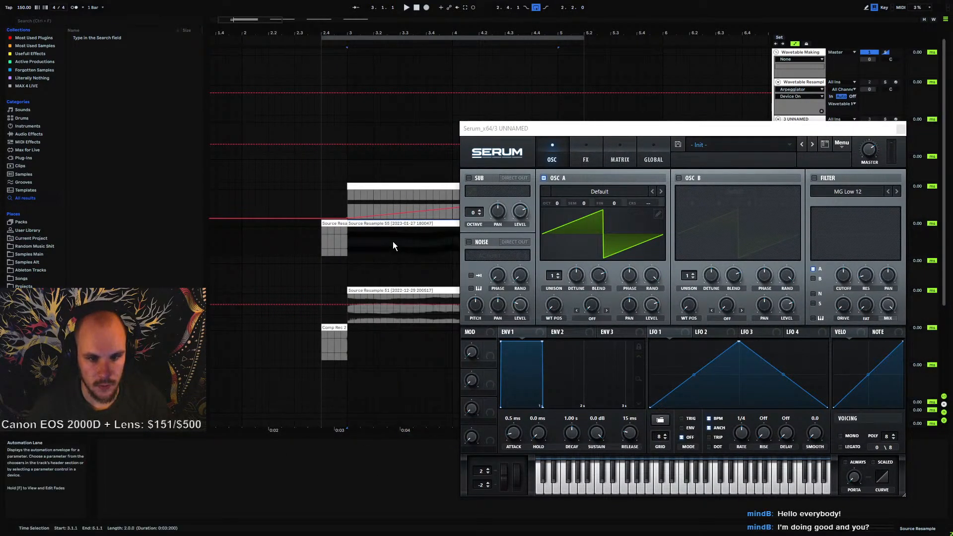
left_click_drag(392, 242, 574, 218)
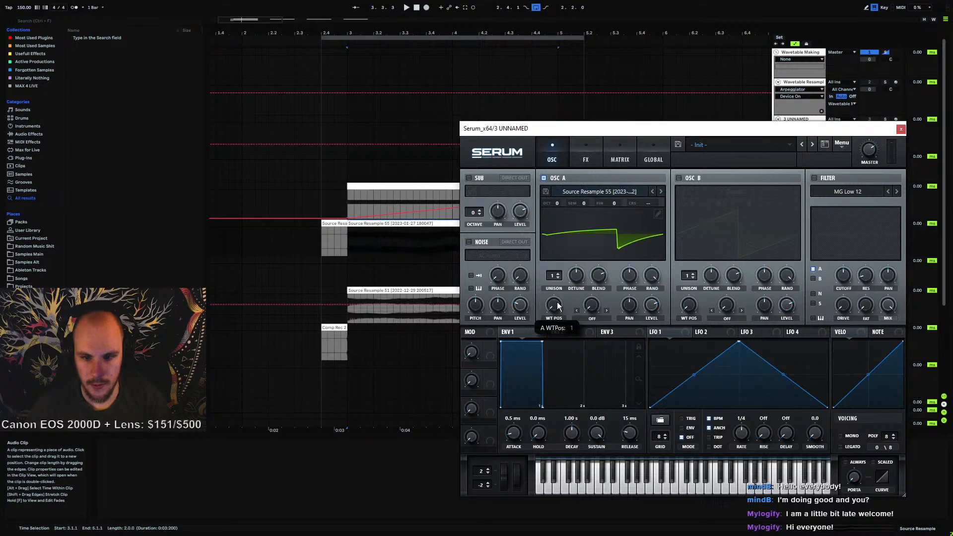
Sweep oscillator A's wavetable position to audition the new wavetable
left_click_drag(557, 306, 566, 365)
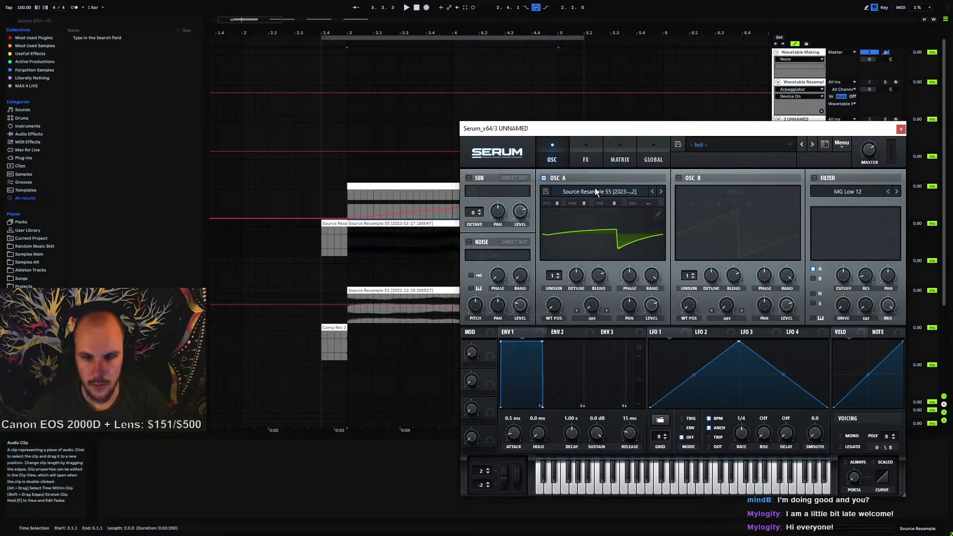
left_click_drag(541, 130, 385, 145)
left_click_drag(399, 319, 405, 344)
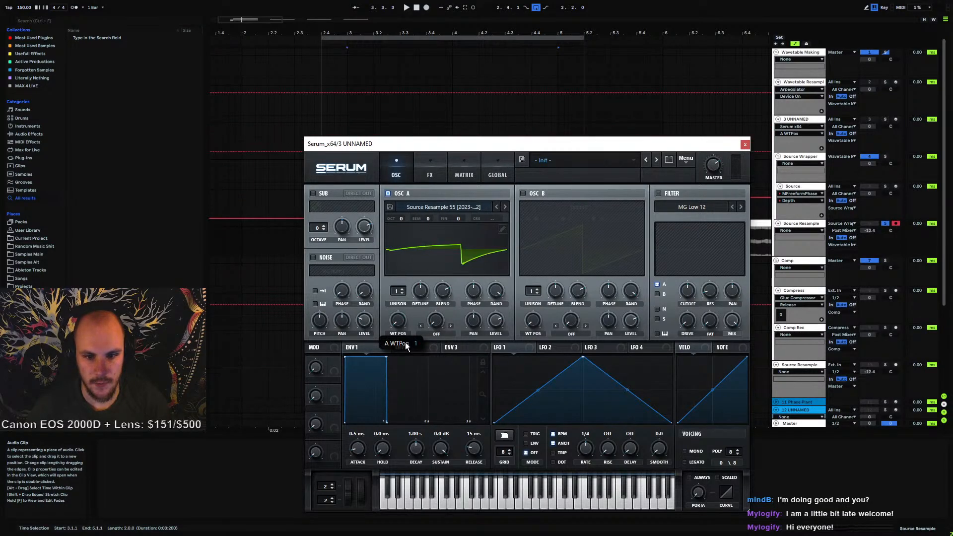
Switch to the 2 UNNAMED track and reopen its Serum window, moving it aside to reveal the arrangement
left_click(745, 144)
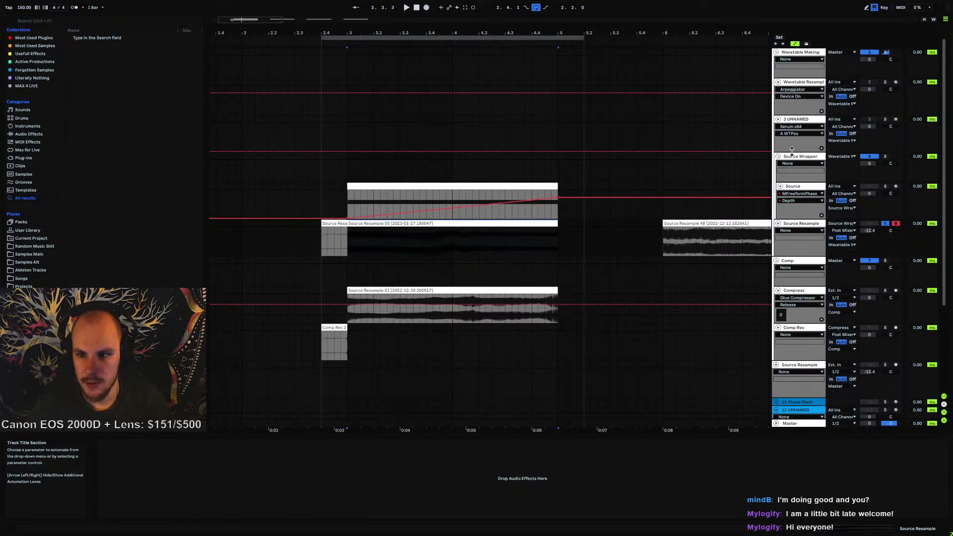
left_click(797, 82)
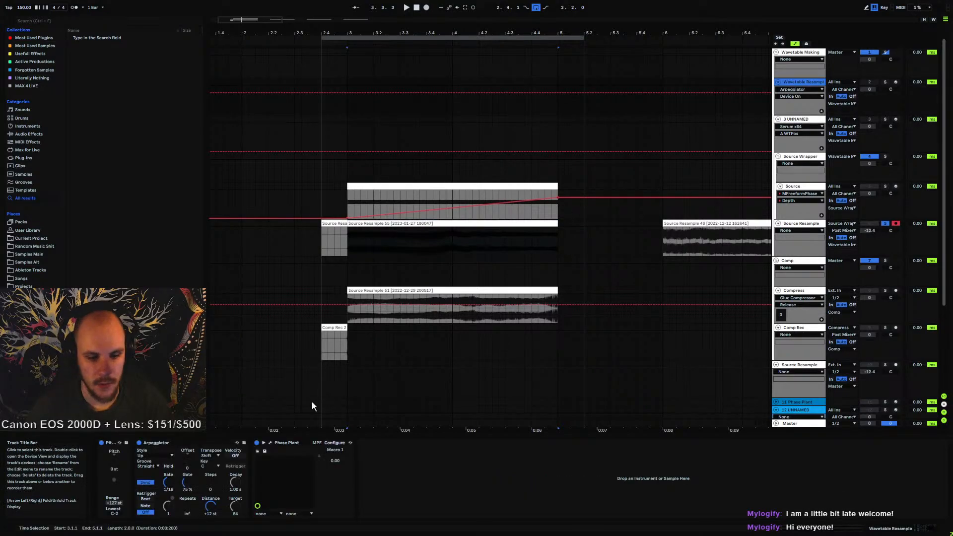
left_click(795, 119)
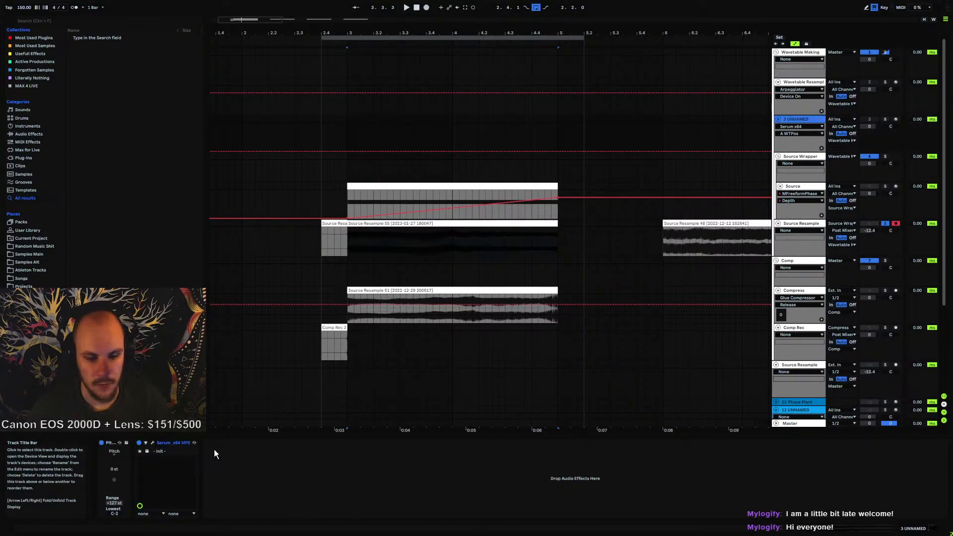
left_click(152, 442)
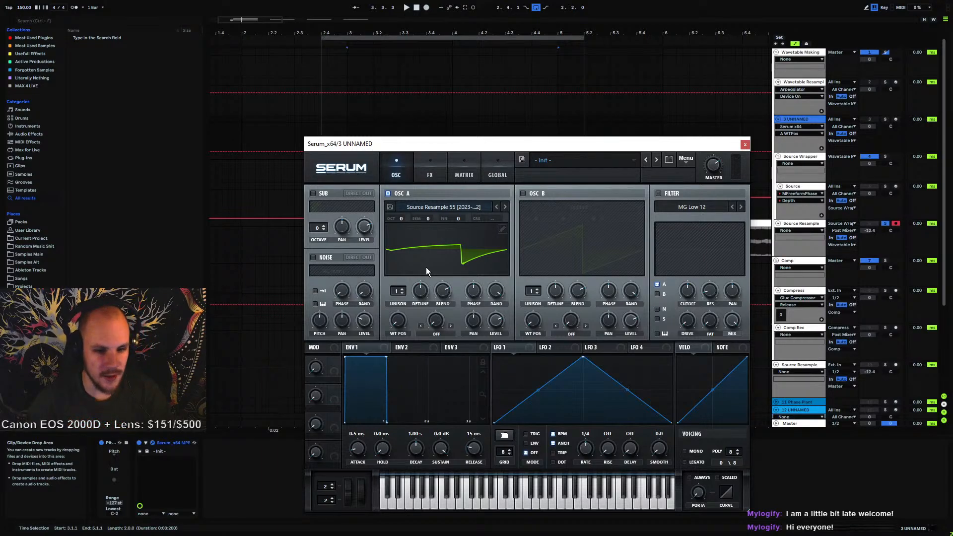
left_click_drag(489, 144, 613, 85)
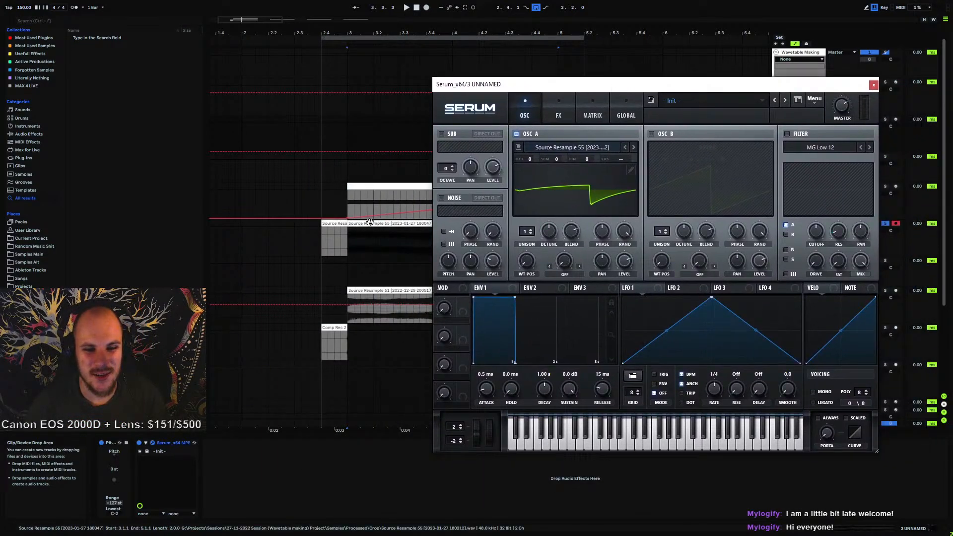
Drag the Source Resample 55 clip into Serum's oscillator A again and sweep its wavetable position
left_click(417, 223)
left_click_drag(417, 223, 594, 185)
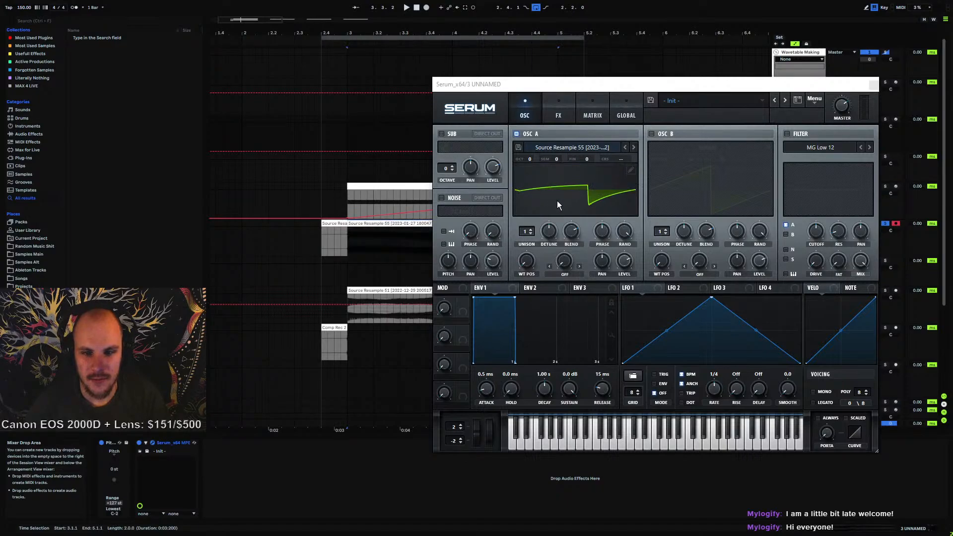
mouse_move(528, 261)
left_mouse_down()
mouse_move(544, 153)
mouse_move(535, 216)
mouse_move(552, 177)
mouse_move(535, 274)
left_mouse_up()
left_click_drag(392, 224, 567, 199)
left_click_drag(528, 263, 563, 198)
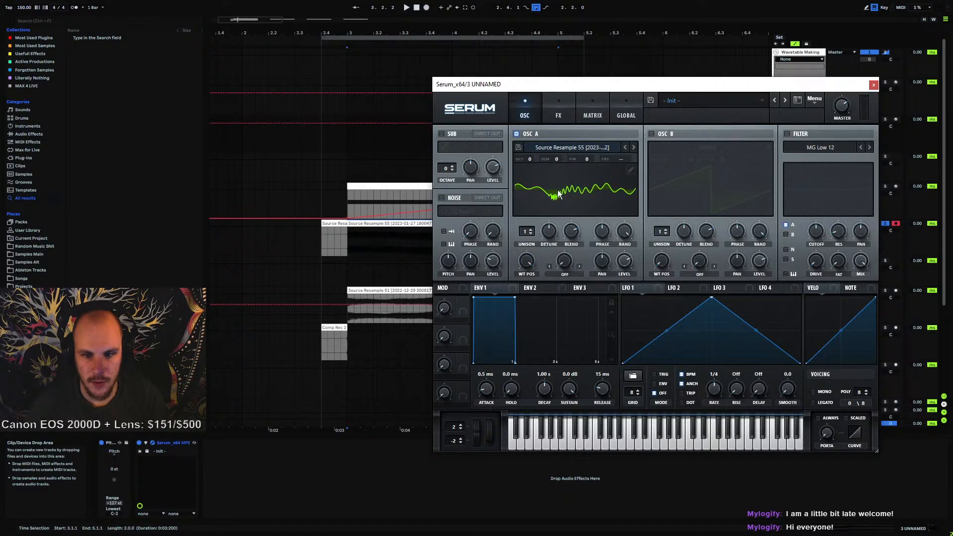
left_click_drag(532, 259, 516, 370)
Open oscillator A's table editor and set the wavetable split note to C1
left_click(630, 171)
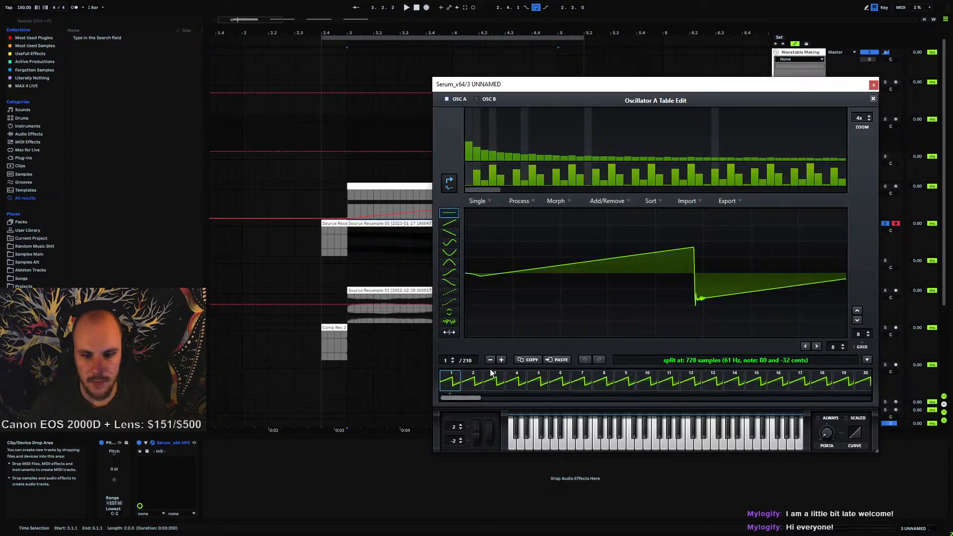
left_click(755, 361)
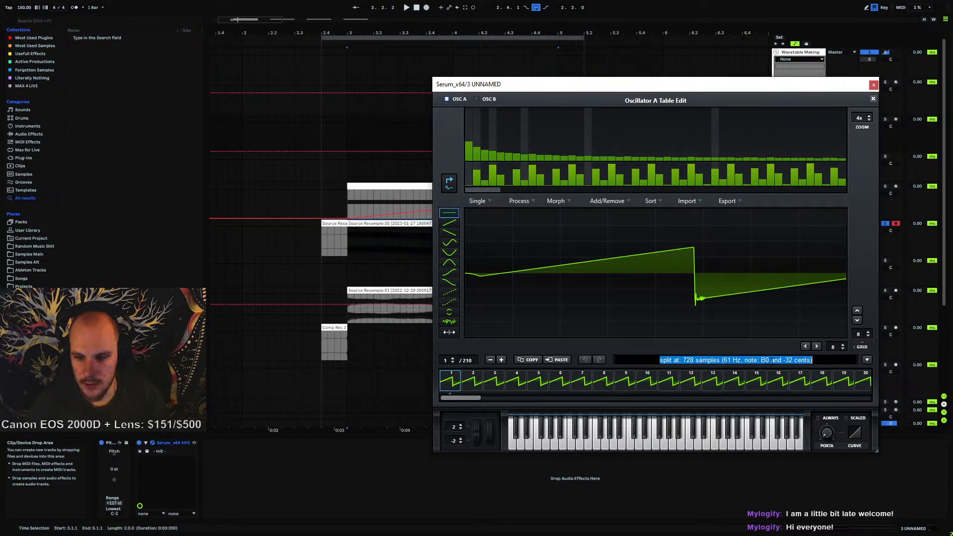
left_click(763, 359)
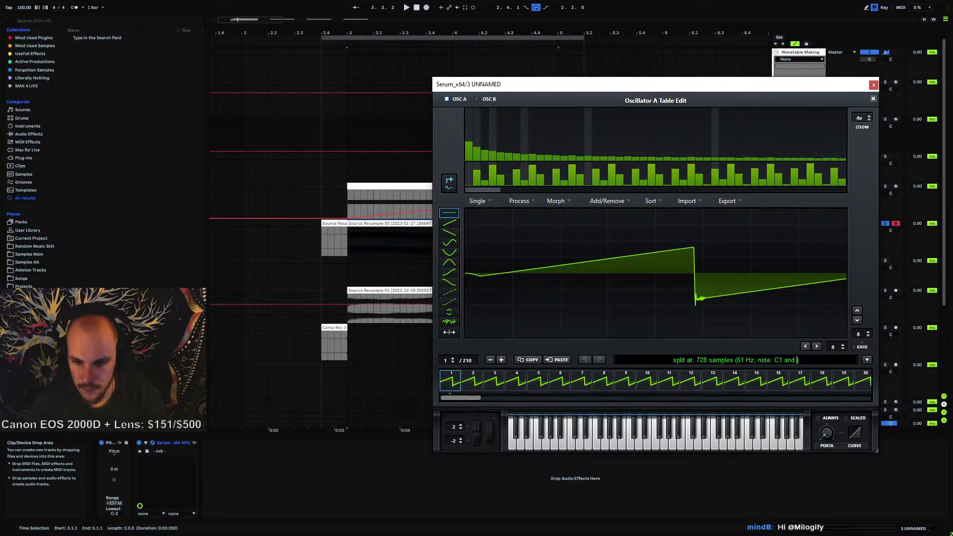
left_click(826, 360)
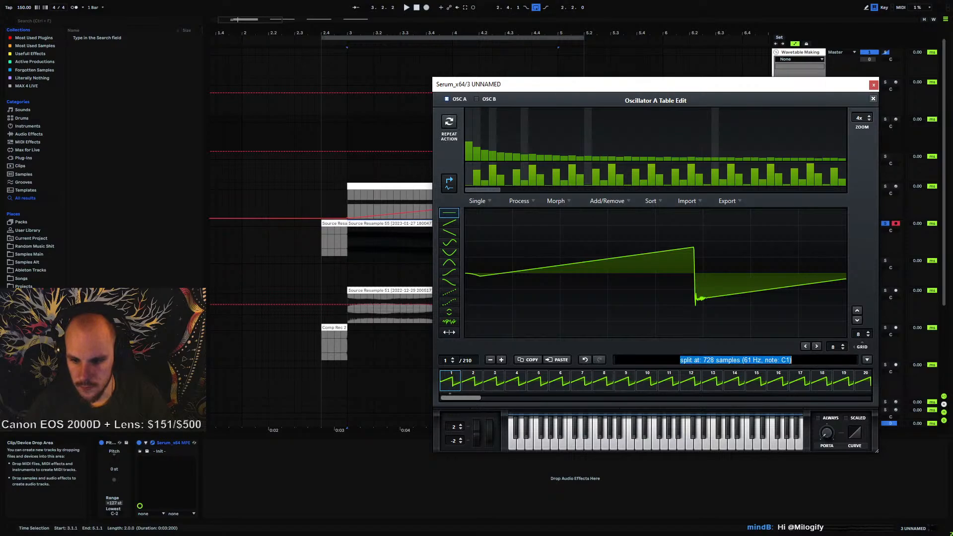
type("C1")
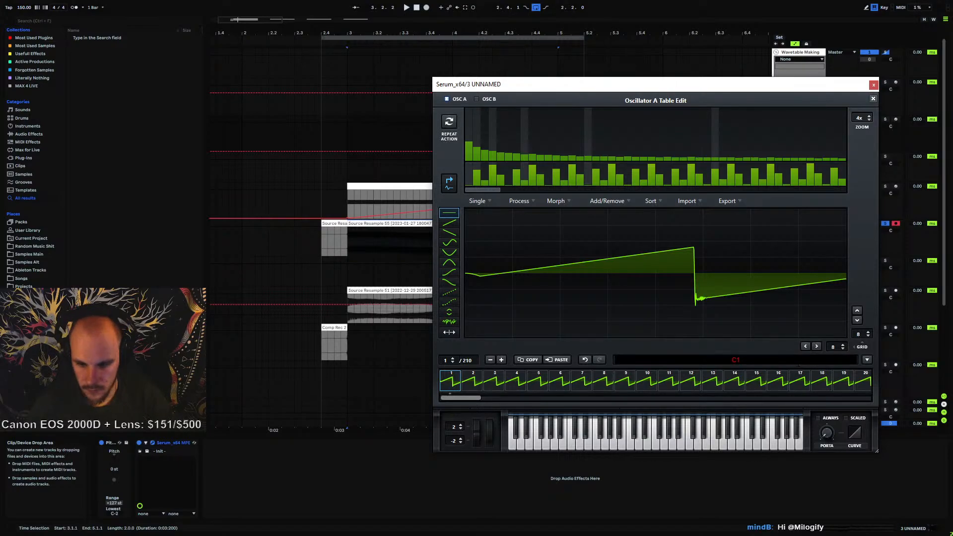
key("Return")
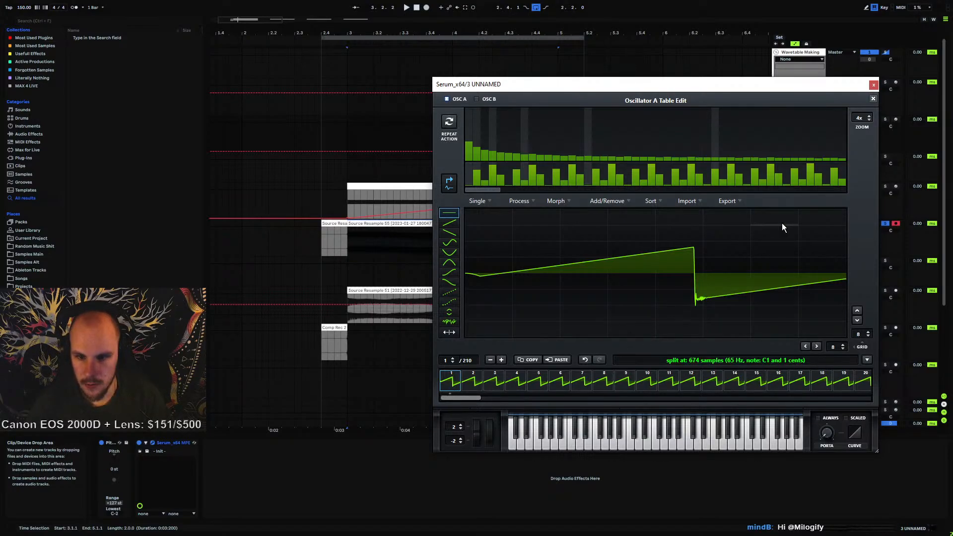
Re-import the Source Resample 55 clip into the table editor with the C1 split, then close the editor
left_click_drag(386, 225, 595, 284)
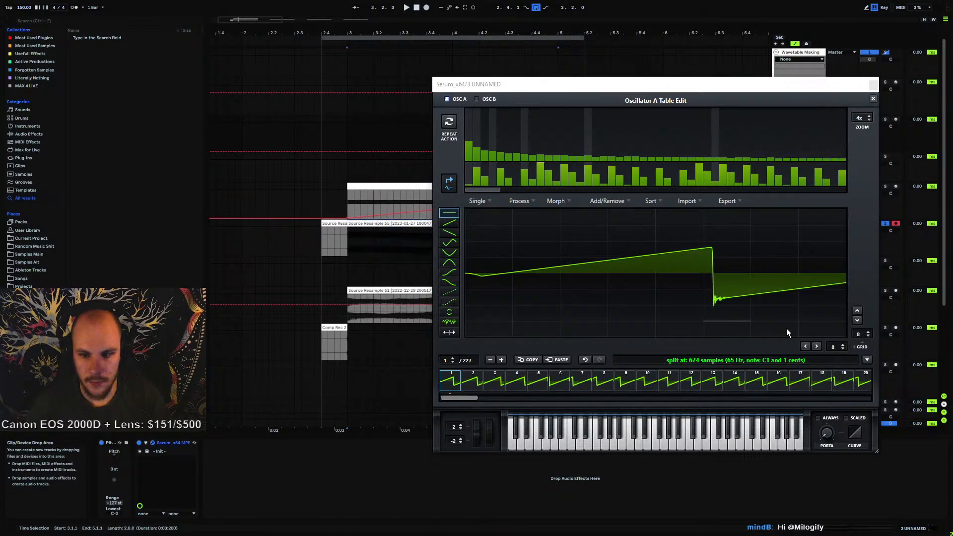
left_click_drag(466, 400, 465, 312)
left_click(873, 99)
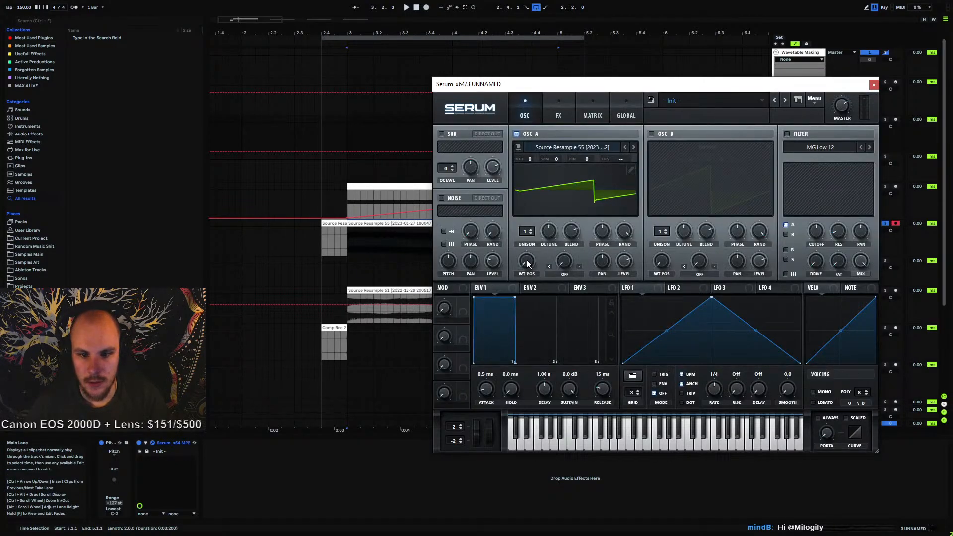
Sweep oscillator A's wavetable position to audition the re-split wavetable
left_click_drag(528, 263, 543, 197)
left_click(371, 196)
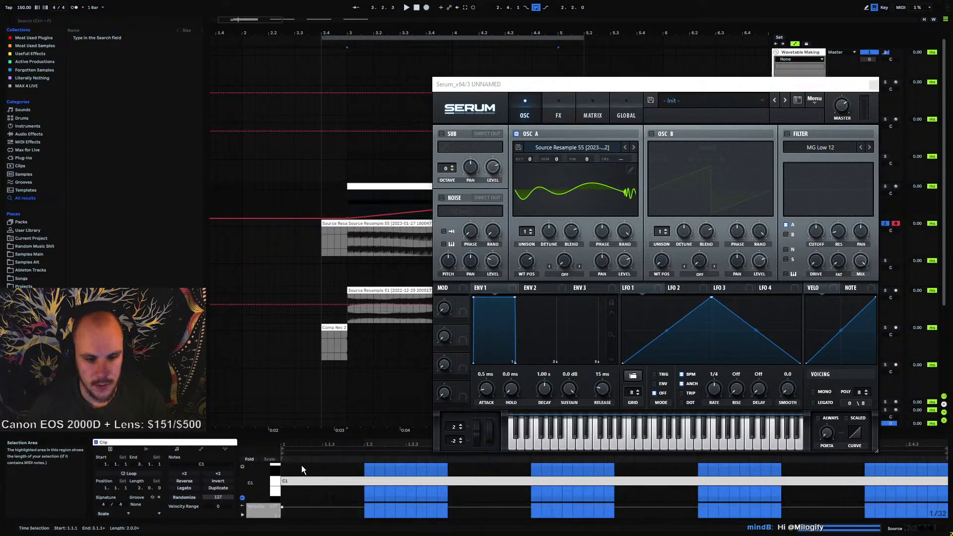
left_click_drag(522, 260, 516, 338)
Reopen oscillator A's table editor to inspect the frames, then close Serum
left_click(630, 170)
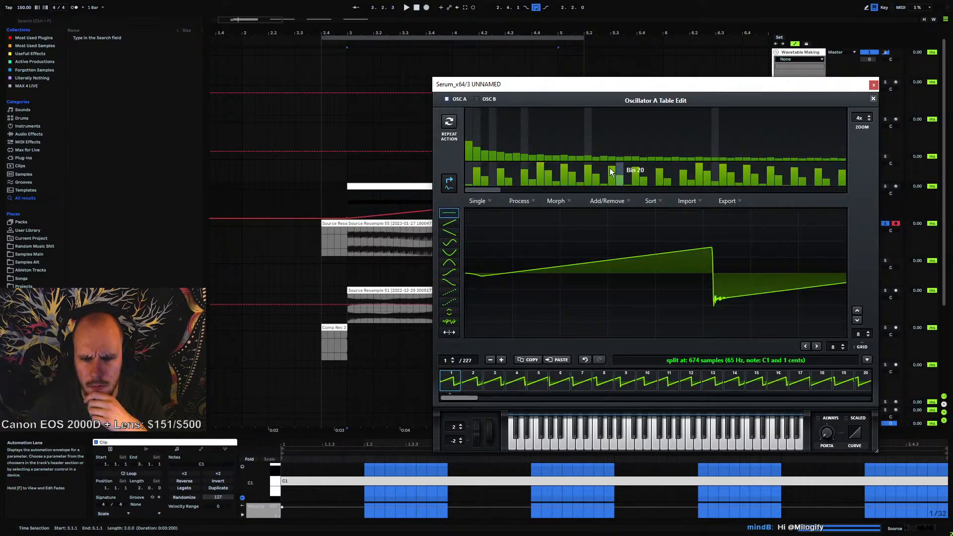
left_click_drag(532, 82, 413, 61)
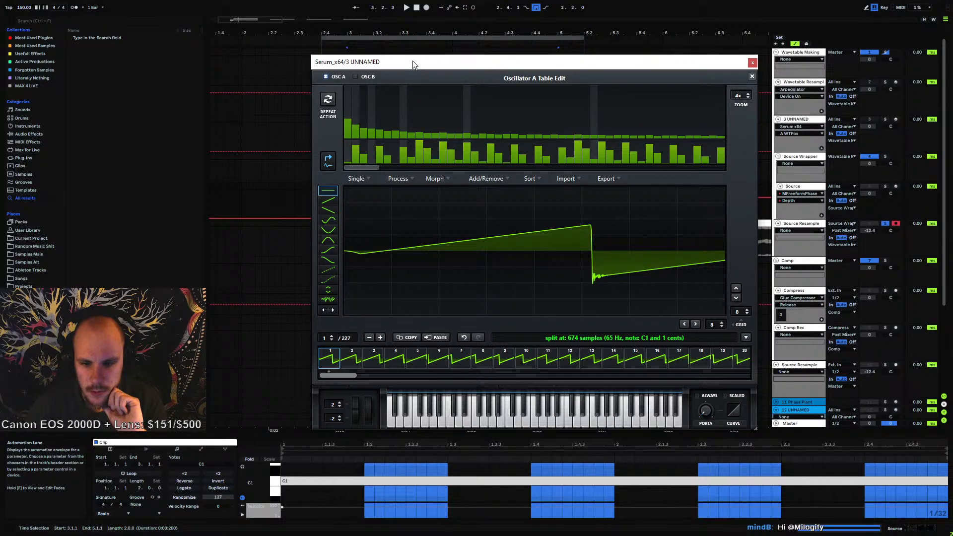
left_click_drag(412, 61, 224, 37)
left_click(694, 65)
left_click_drag(544, 55, 423, 33)
Play the arrangement and sweep Serum oscillator A's wavetable position through all frames
left_click(352, 234)
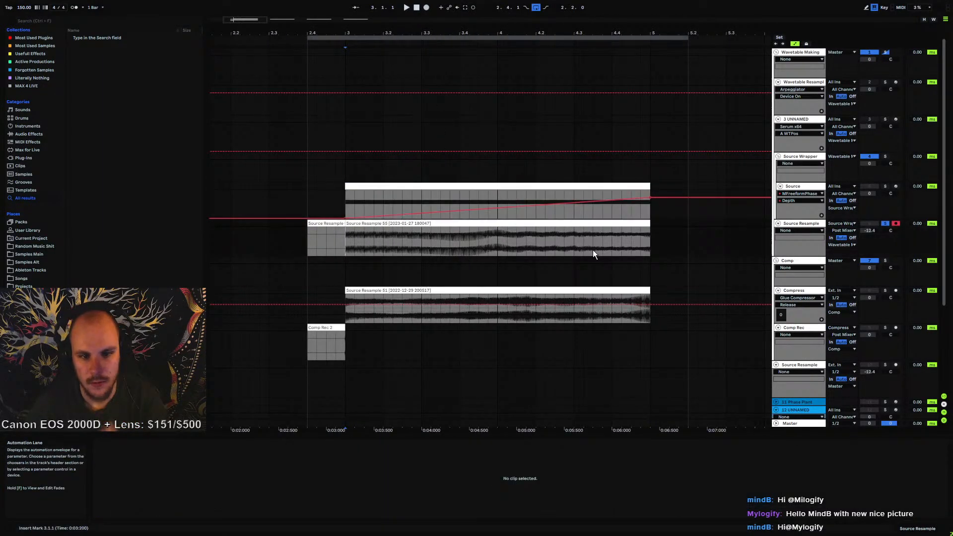
key("space")
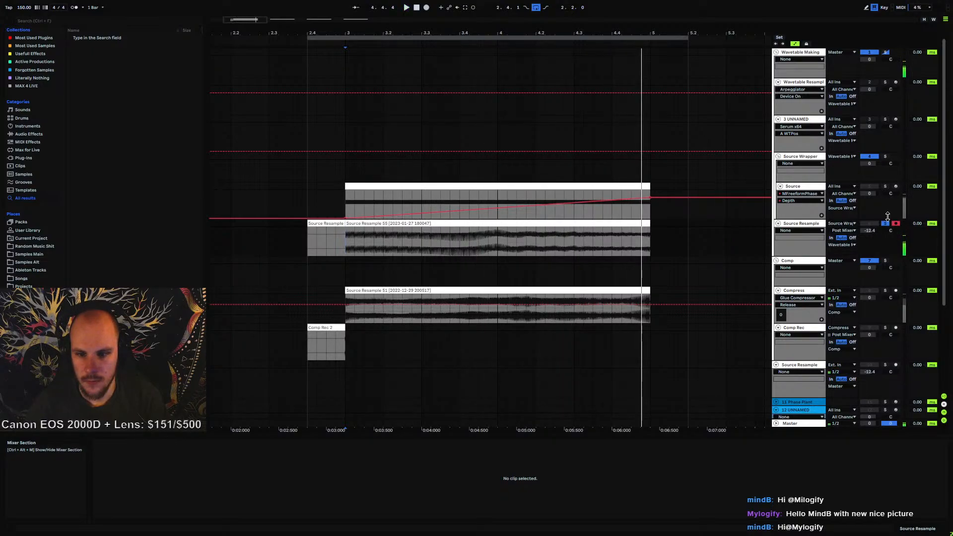
left_click(797, 120)
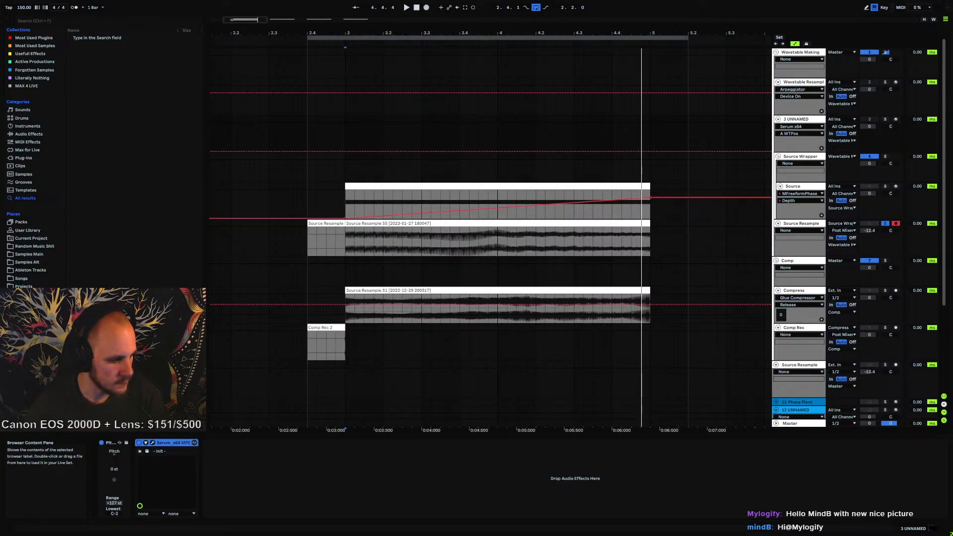
left_click(152, 442)
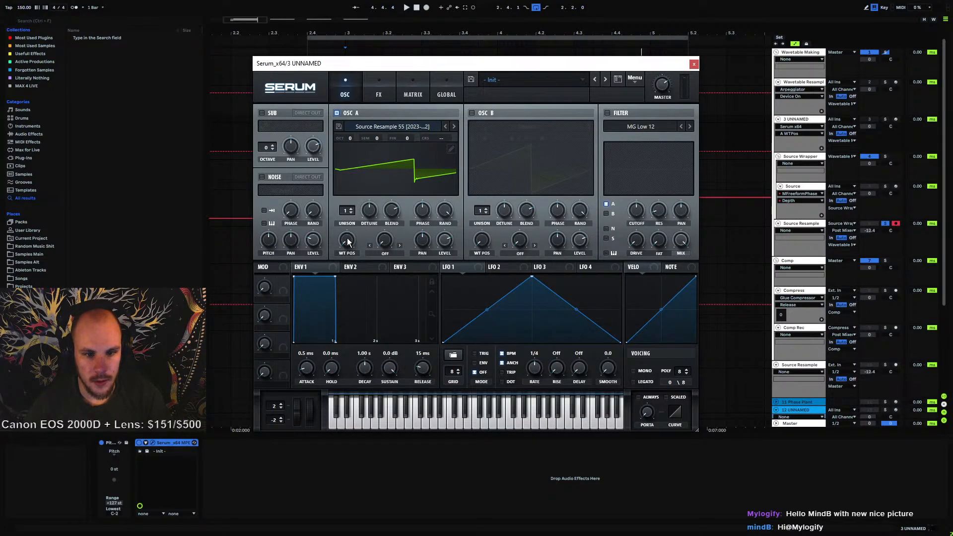
left_click_drag(347, 242, 406, 105)
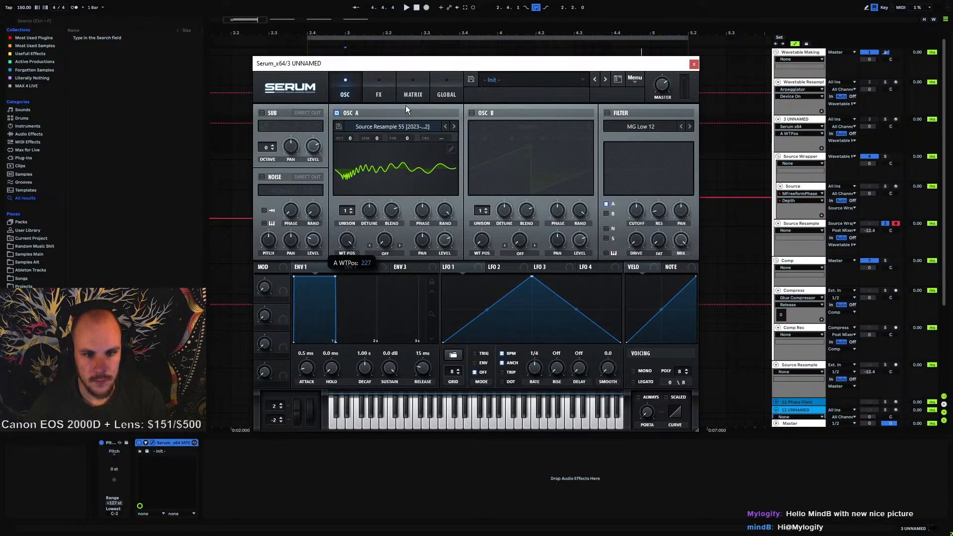
left_click(693, 64)
Open Phase Plant on the Wavetable Resample track and disable its Delay effect
left_click(801, 81)
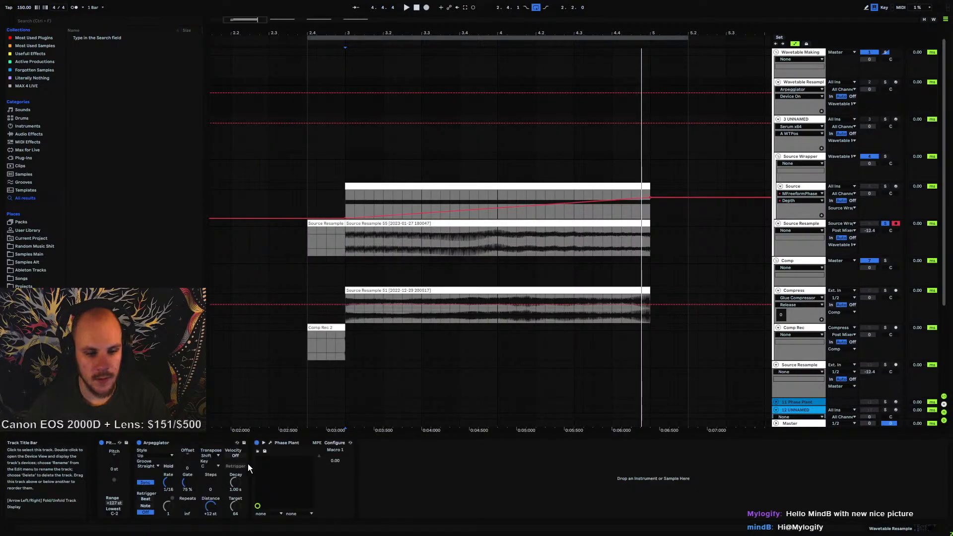
left_click(270, 442)
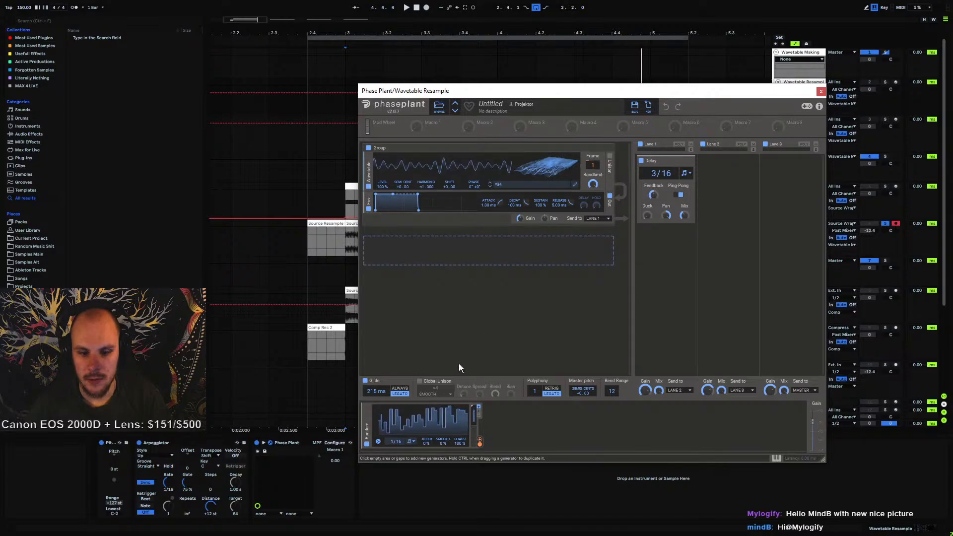
left_click(366, 415)
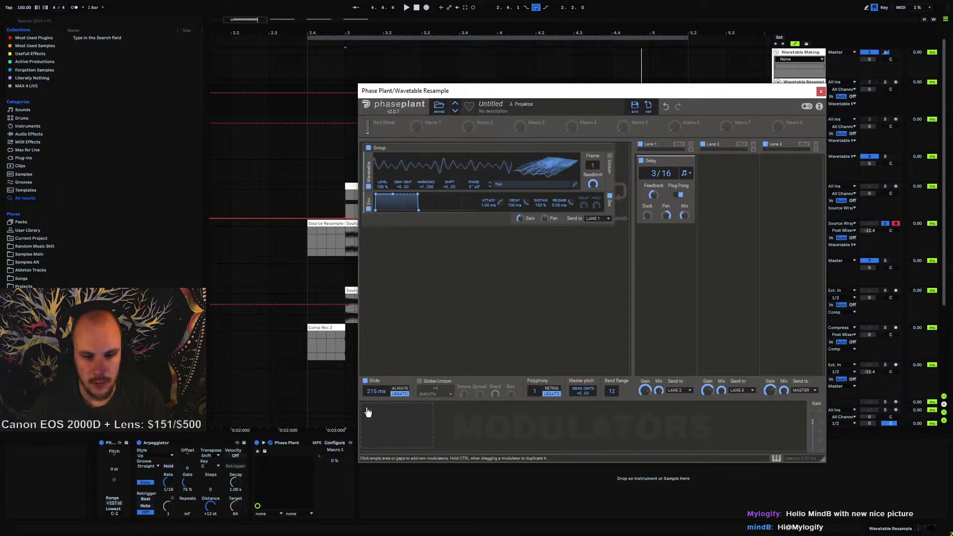
left_click(641, 161)
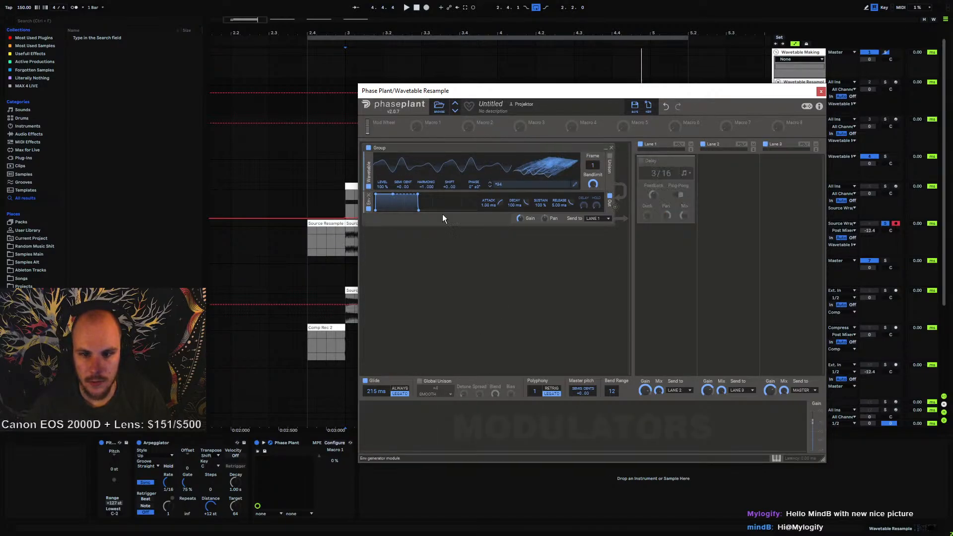
Open the wavetable generator's Wavetable Editor and import the Source Resample 55 clip into it
left_click(575, 187)
left_click_drag(332, 42, 544, 46)
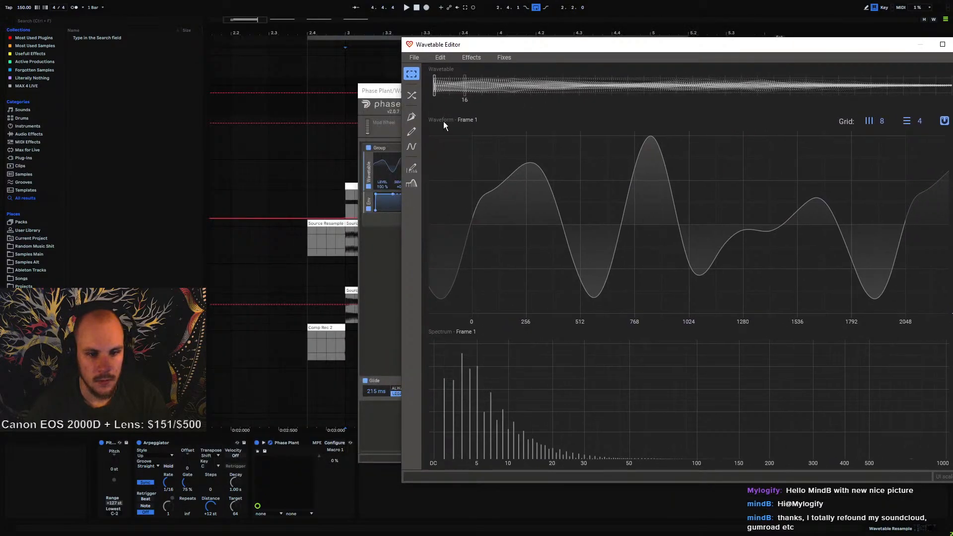
left_click_drag(351, 223, 581, 177)
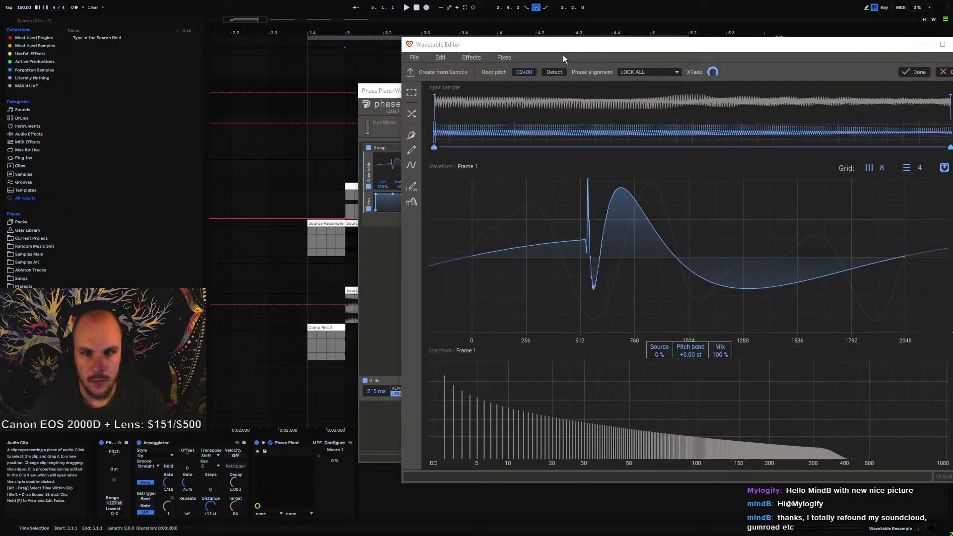
Reposition the Wavetable Editor and set its phase alignment to NAIVE
left_click_drag(562, 54, 378, 48)
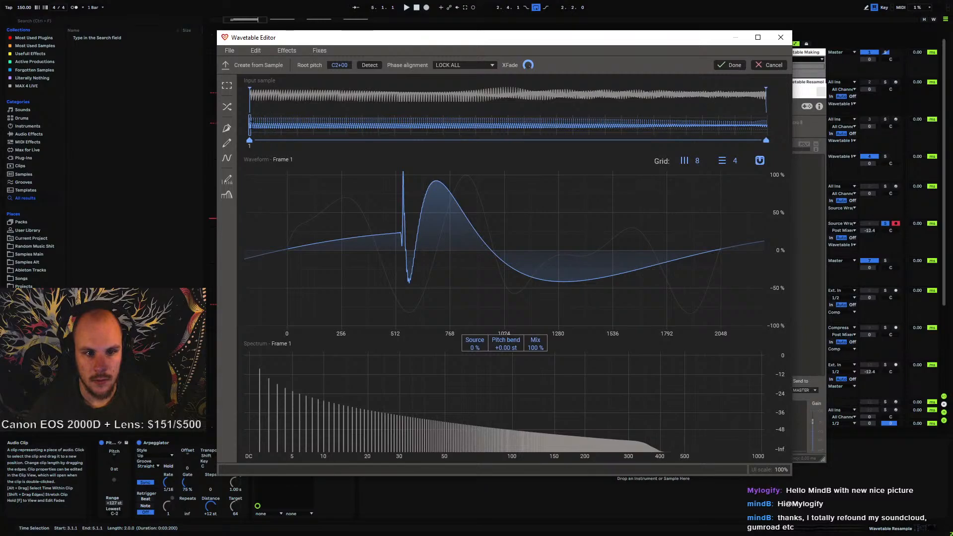
mouse_move(251, 124)
left_mouse_down()
mouse_move(767, 144)
mouse_move(183, 143)
left_mouse_up()
mouse_move(565, 42)
left_mouse_down()
mouse_move(516, 153)
mouse_move(518, 141)
left_mouse_up()
left_click(437, 172)
left_click(415, 180)
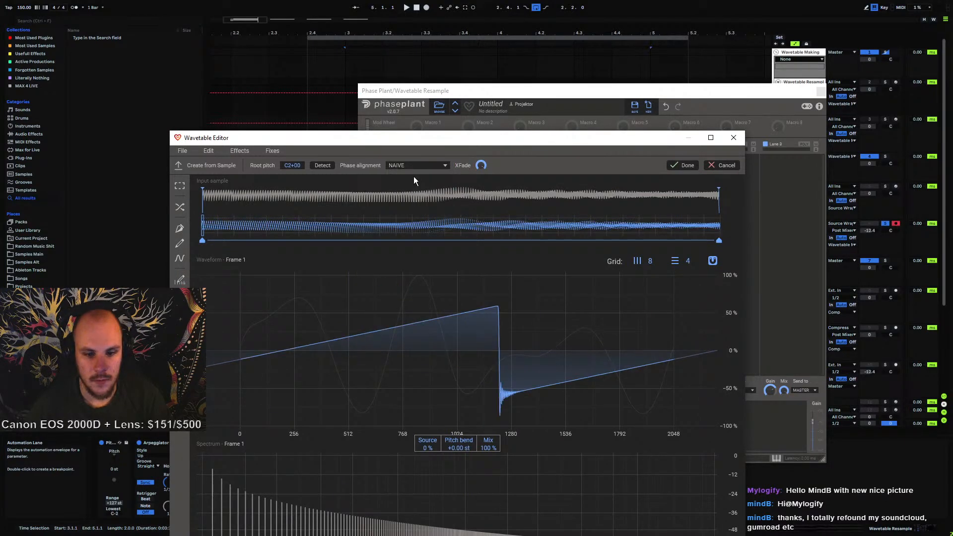
Trim the input sample's start and end markers slightly inward, previewing frames, and create the wavetable from the sample
mouse_move(213, 240)
left_mouse_down()
mouse_move(706, 240)
mouse_move(698, 240)
left_mouse_up()
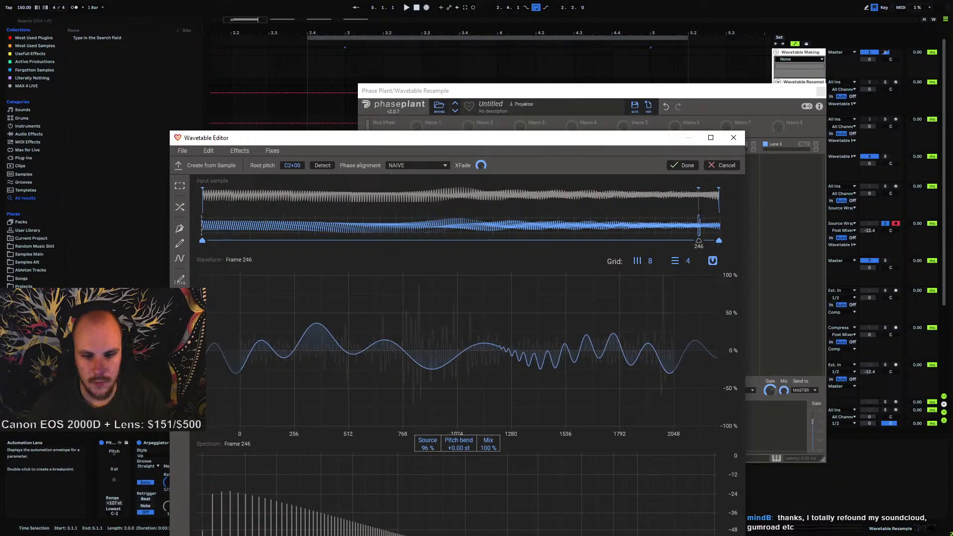
left_click_drag(718, 201, 697, 202)
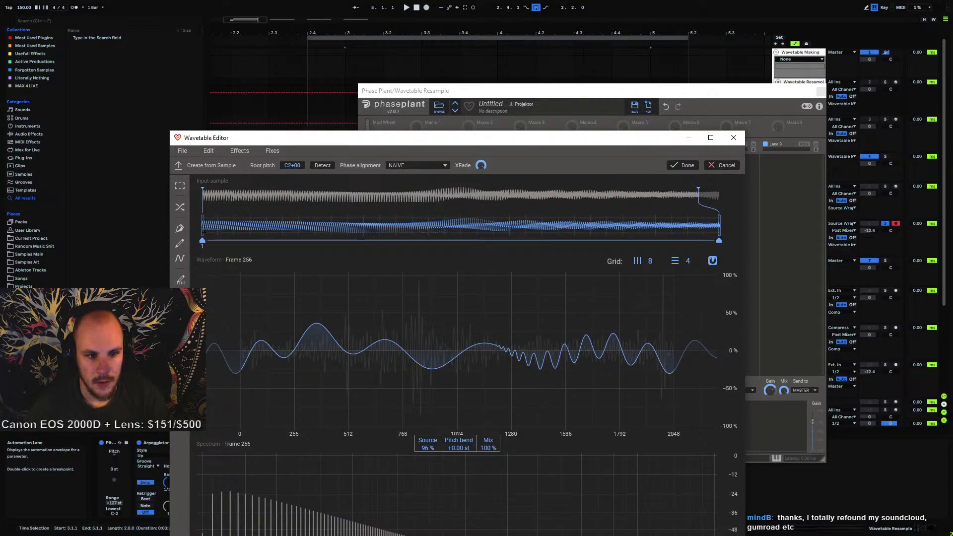
mouse_move(203, 220)
left_mouse_down()
mouse_move(328, 220)
mouse_move(235, 220)
mouse_move(252, 221)
left_mouse_up()
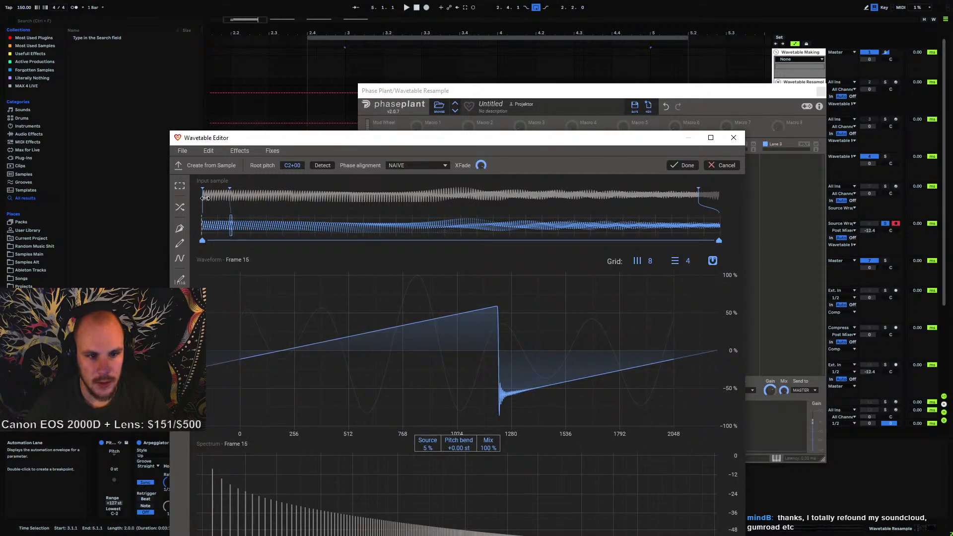
left_click_drag(203, 198, 232, 198)
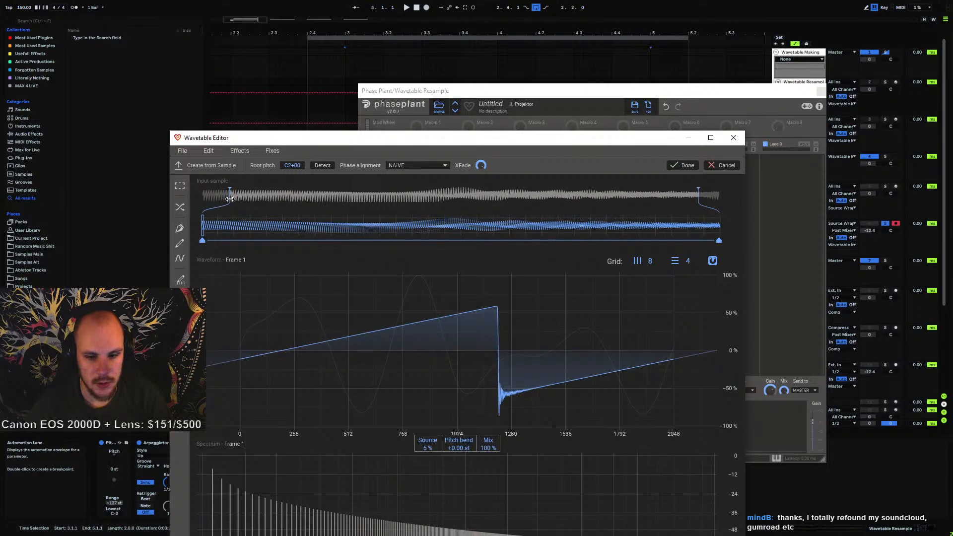
left_click(683, 165)
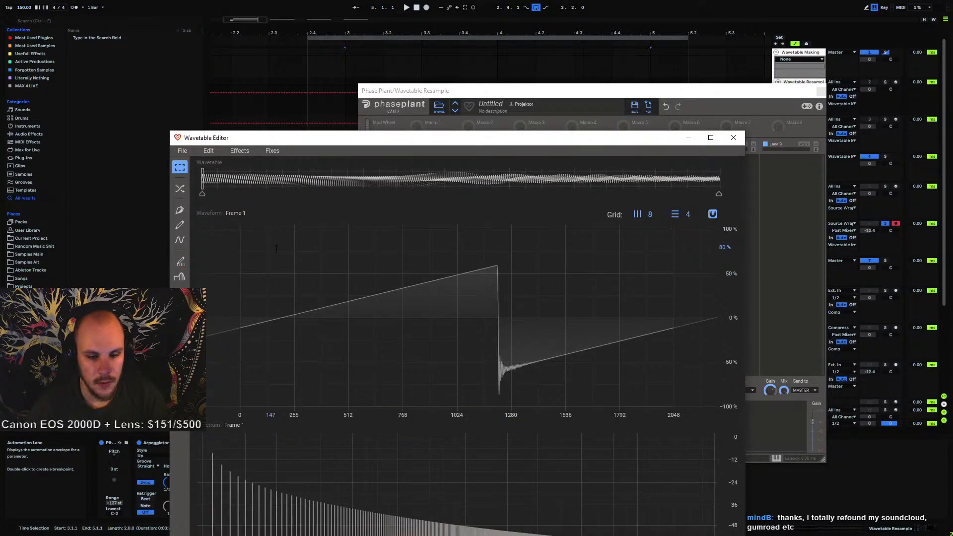
Inspect the frame setting of Phase Plant's wavetable oscillator behind the editor window
left_click_drag(406, 133, 422, 292)
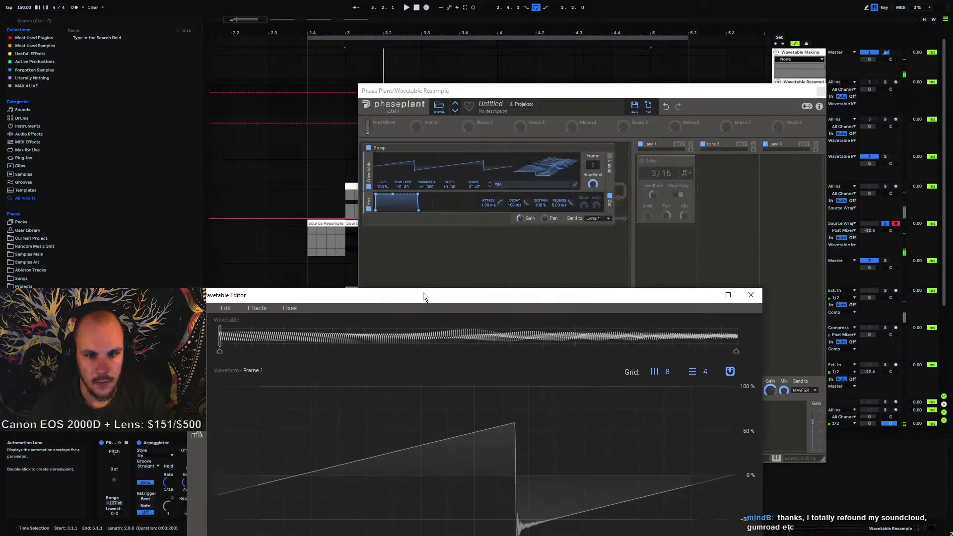
left_click(588, 175)
left_click_drag(593, 165, 592, 139)
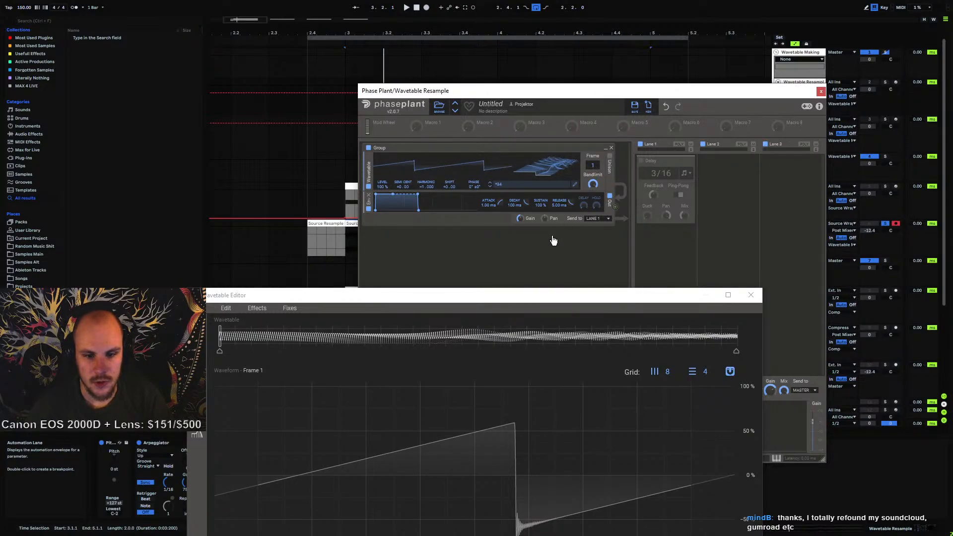
left_click_drag(517, 300, 532, 100)
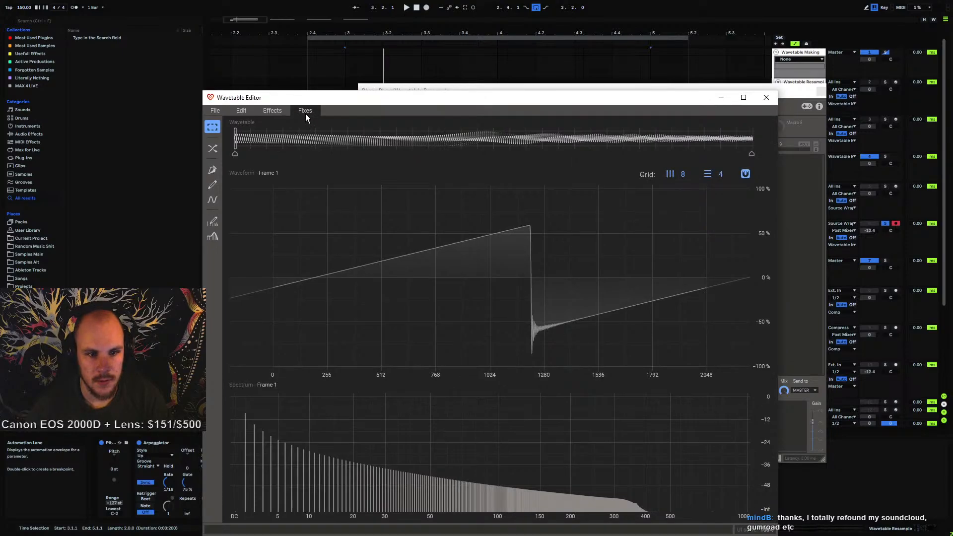
Apply the Phase Offset effect to the whole wavetable with a phase of -33°
left_click(305, 115)
mouse_move(266, 112)
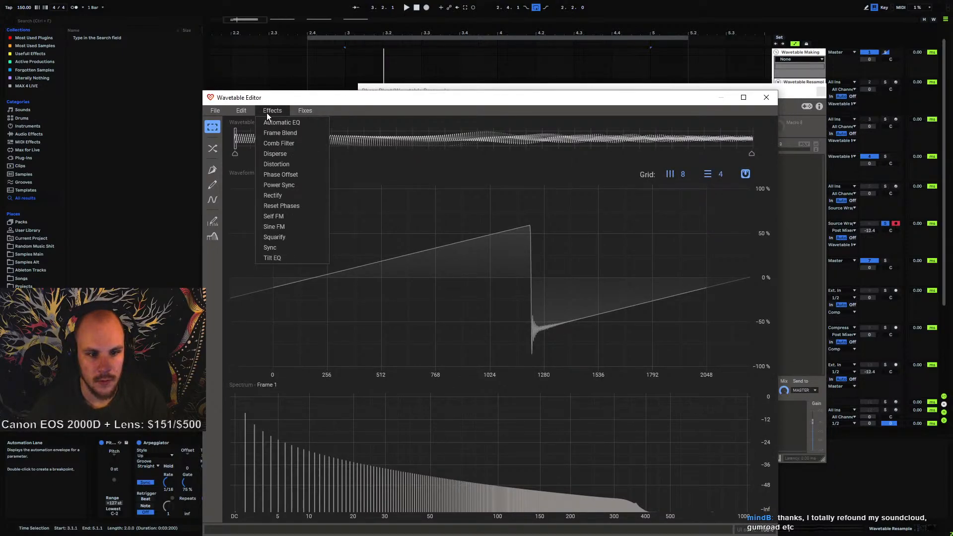
left_click(280, 174)
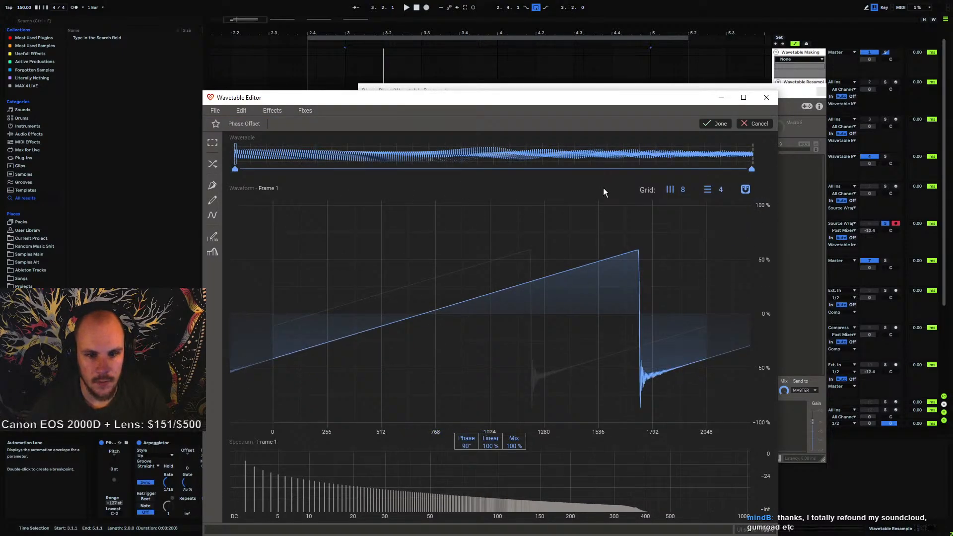
left_click_drag(376, 100, 383, 46)
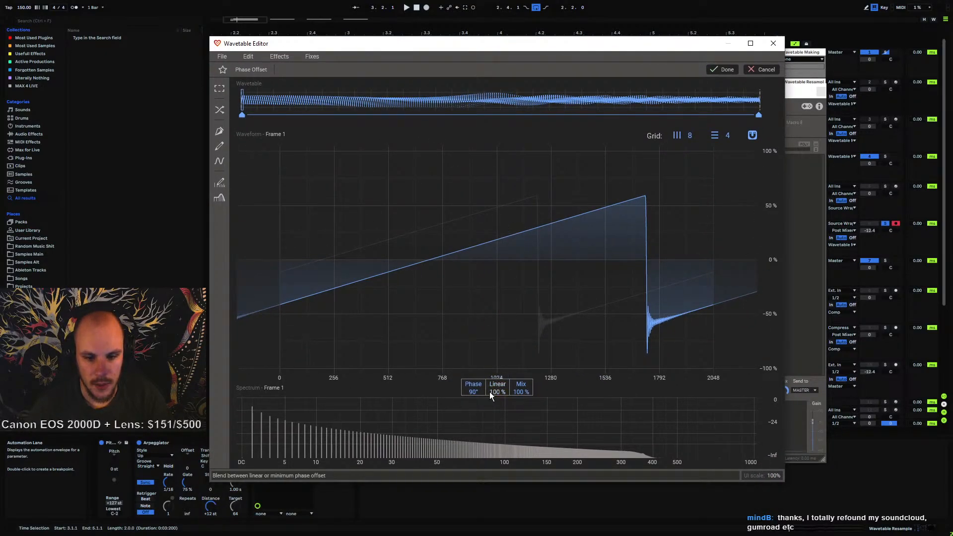
left_click_drag(473, 389, 472, 439)
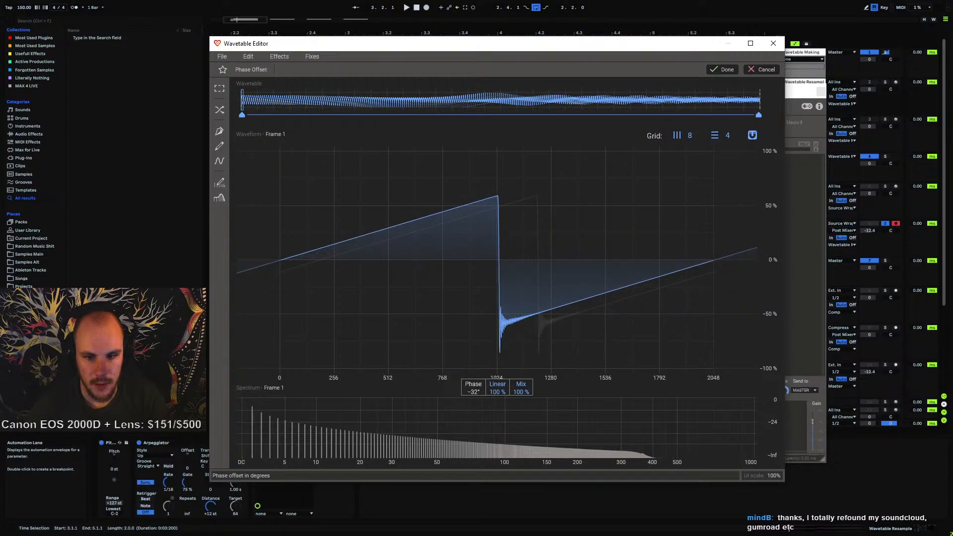
double_click(474, 392)
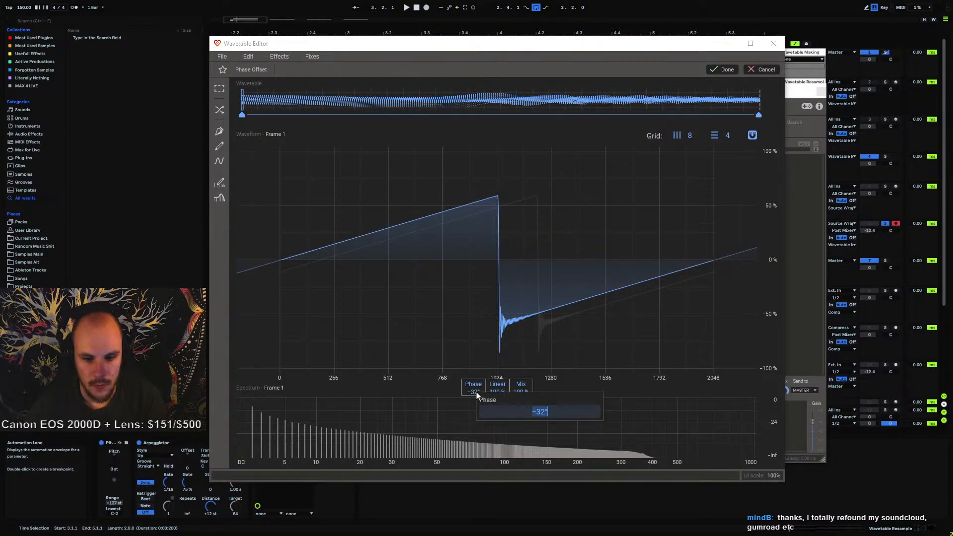
key("Right")
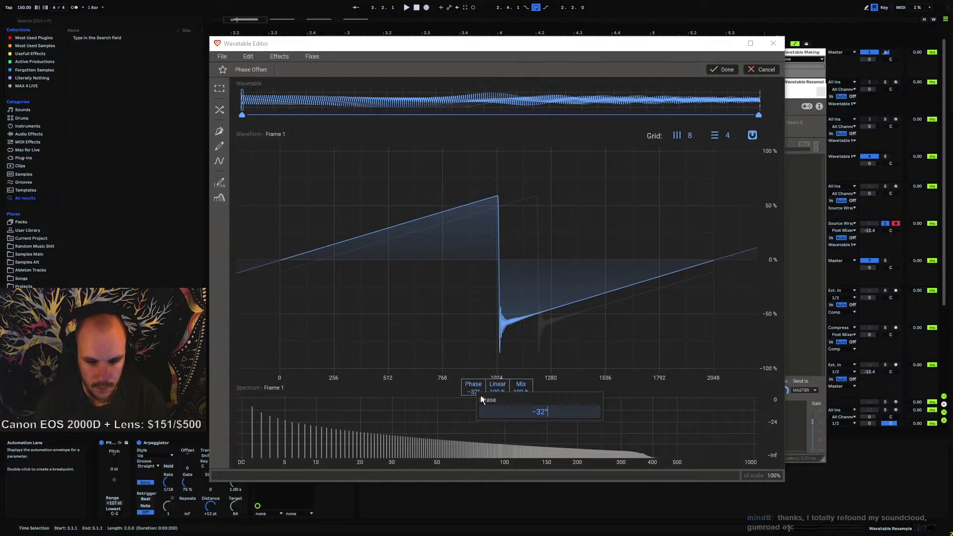
key("BackSpace")
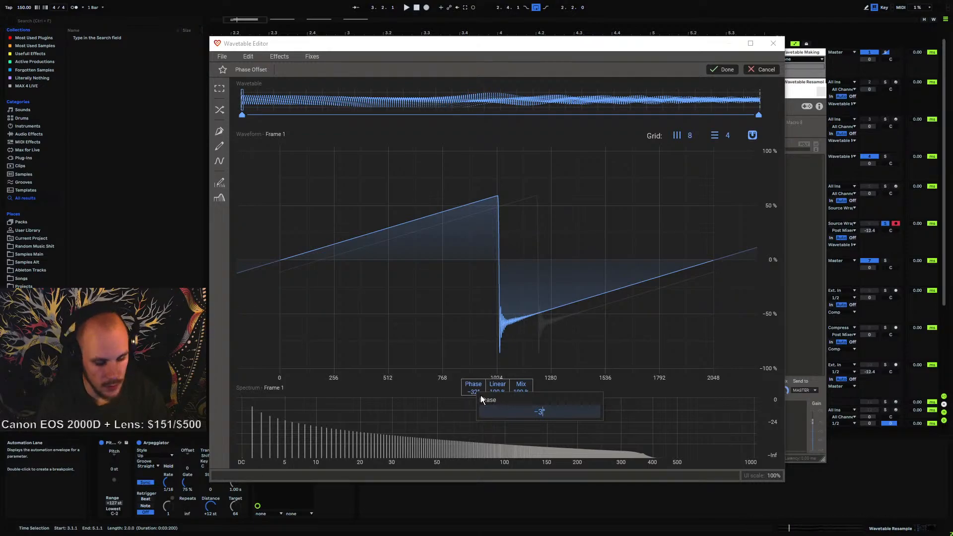
type("3")
key("Return")
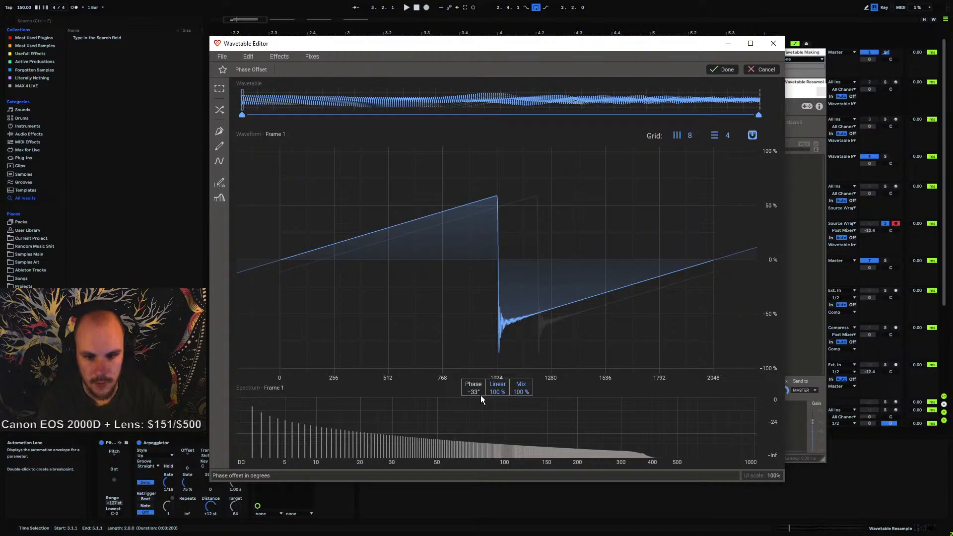
left_click(722, 70)
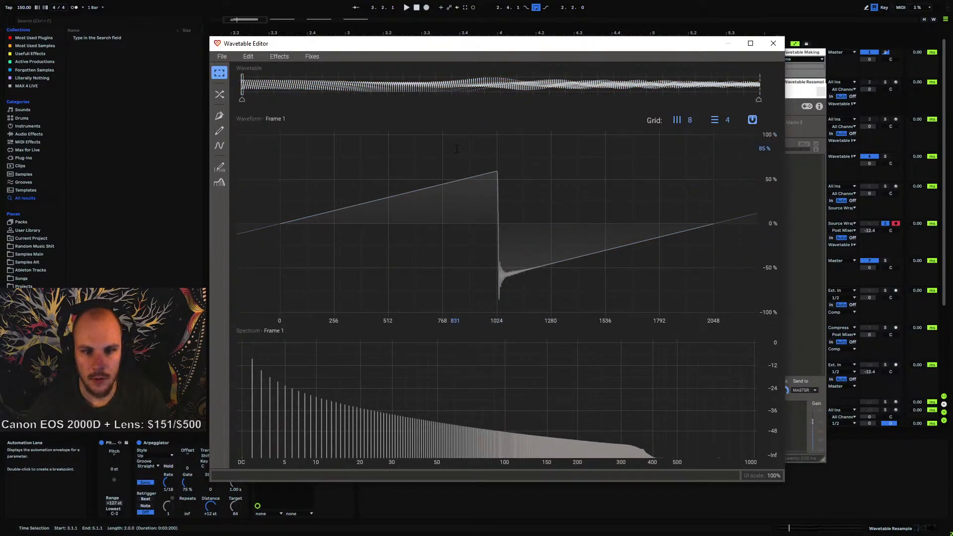
Apply a second Phase Offset with a phase of 9°, comparing the first and last frames, and close the editor
mouse_move(242, 97)
left_mouse_down()
mouse_move(401, 100)
mouse_move(778, 151)
mouse_move(211, 155)
left_mouse_up()
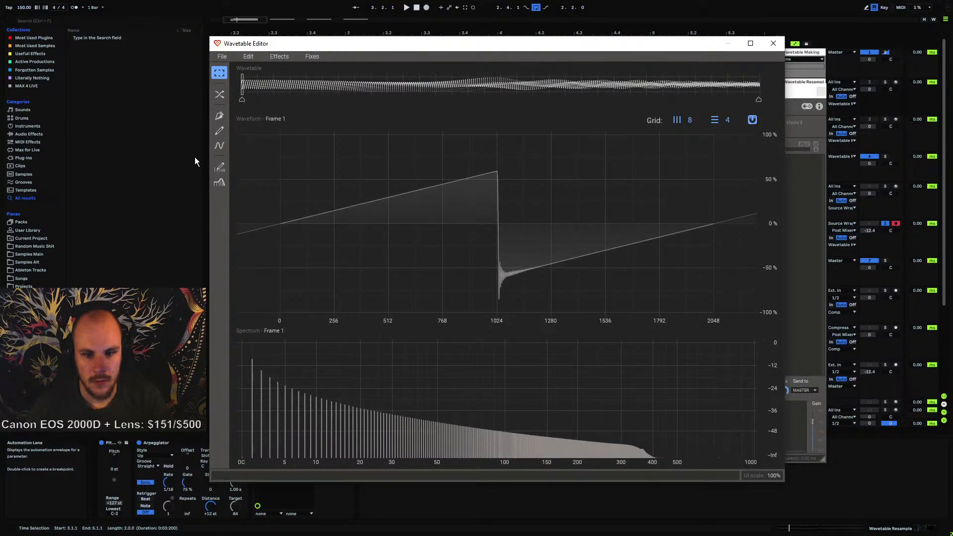
left_click(308, 57)
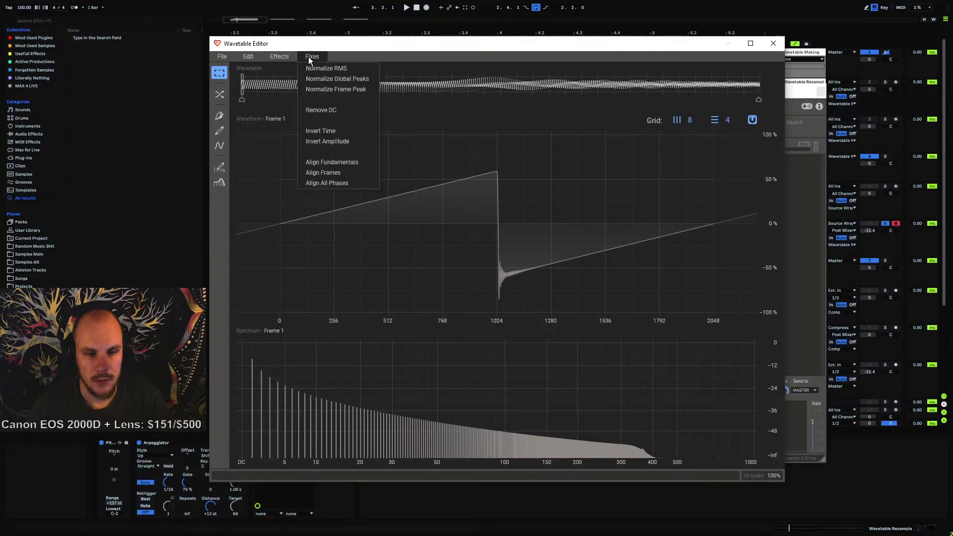
mouse_move(286, 58)
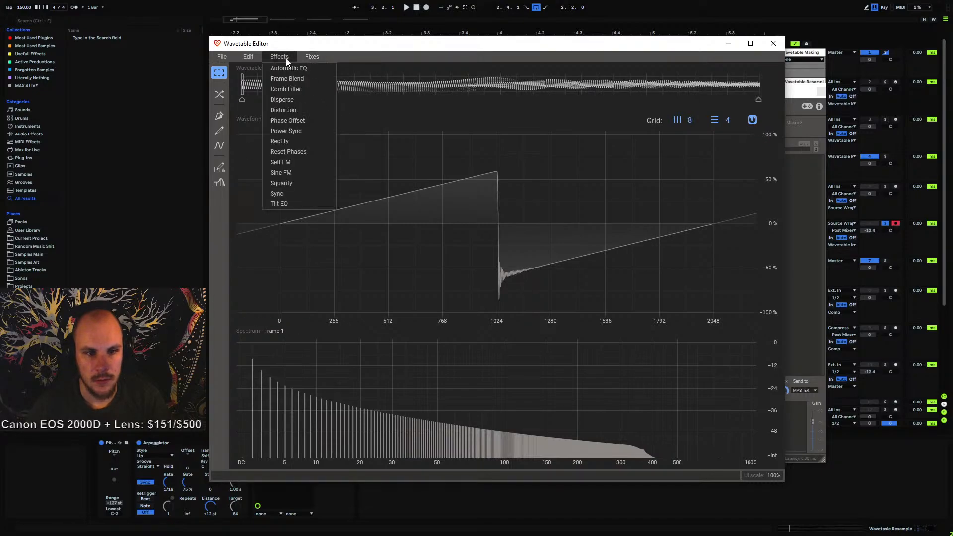
left_click(287, 120)
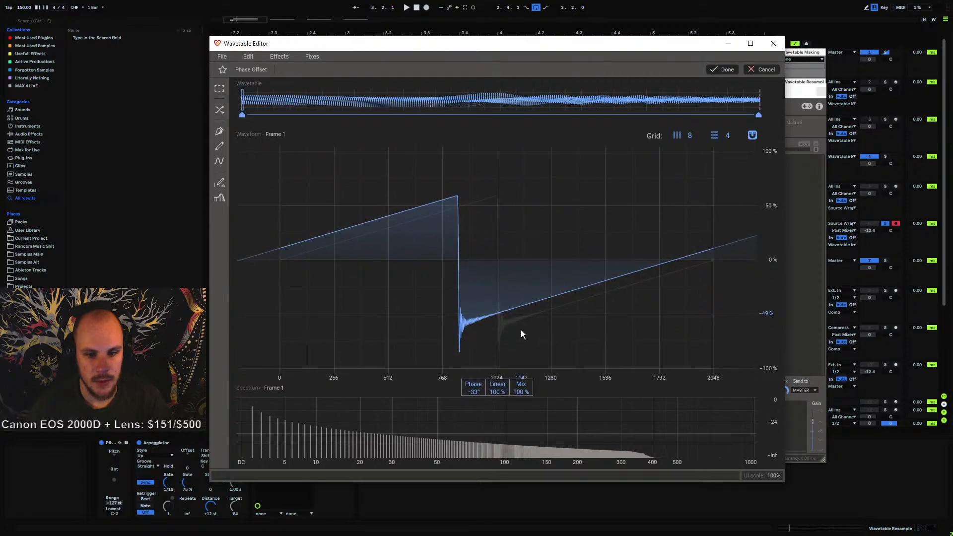
double_click(472, 392)
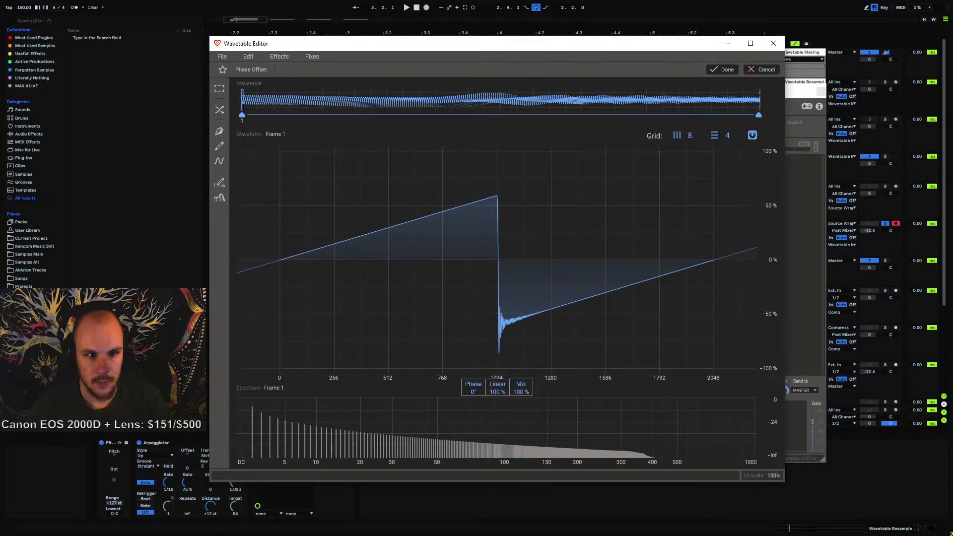
left_click(641, 99)
left_click_drag(674, 126, 782, 135)
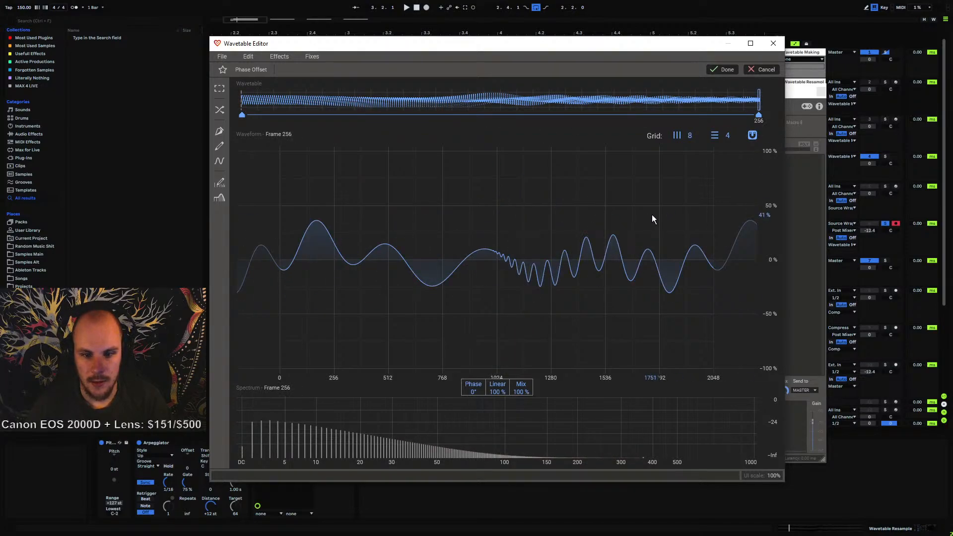
left_click_drag(473, 391, 473, 389)
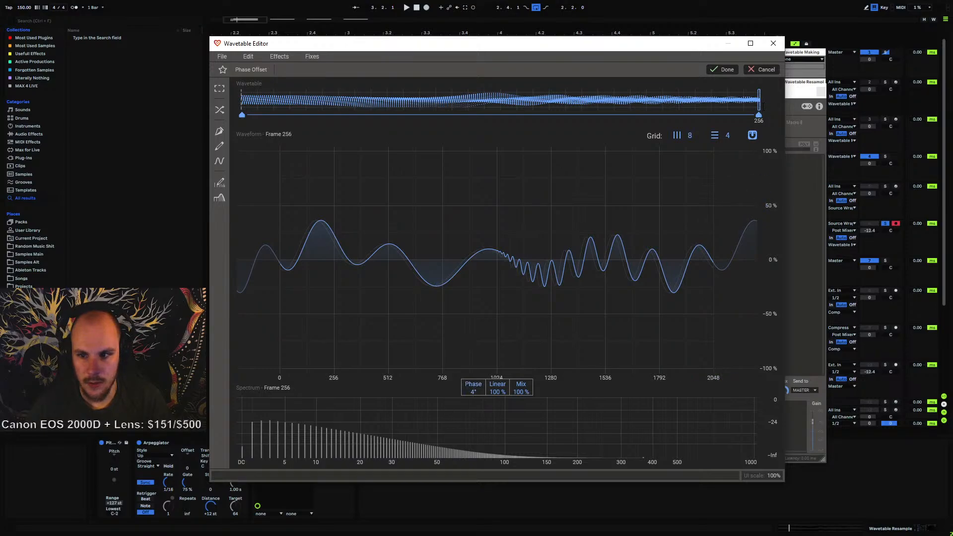
mouse_move(571, 102)
left_mouse_down()
mouse_move(521, 128)
mouse_move(197, 145)
mouse_move(516, 140)
mouse_move(787, 157)
mouse_move(291, 158)
mouse_move(772, 171)
mouse_move(227, 170)
left_mouse_up()
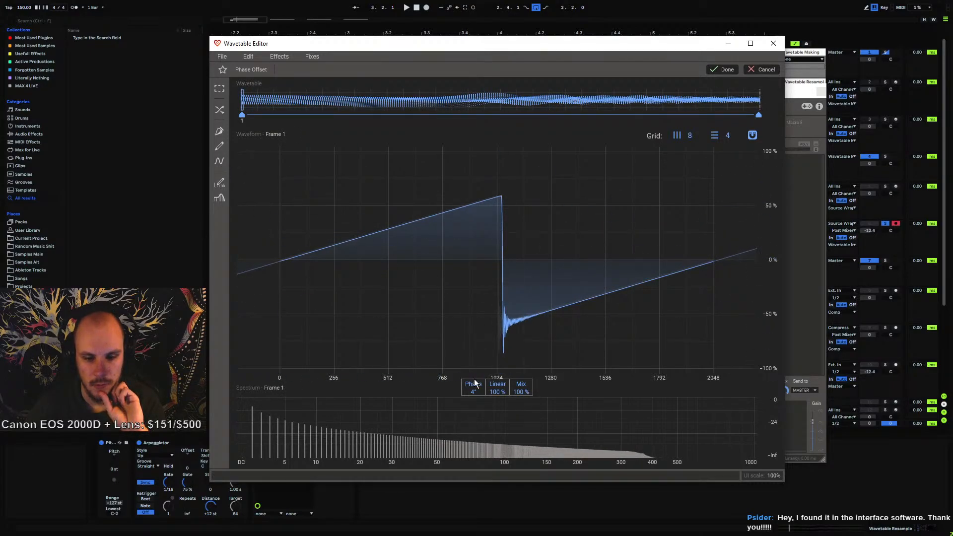
left_click_drag(473, 392, 473, 397)
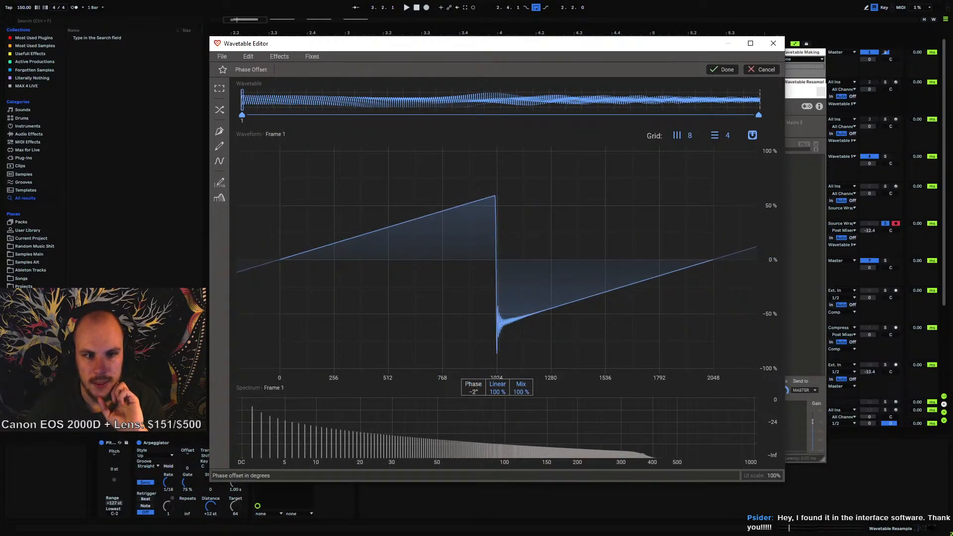
left_click(758, 115)
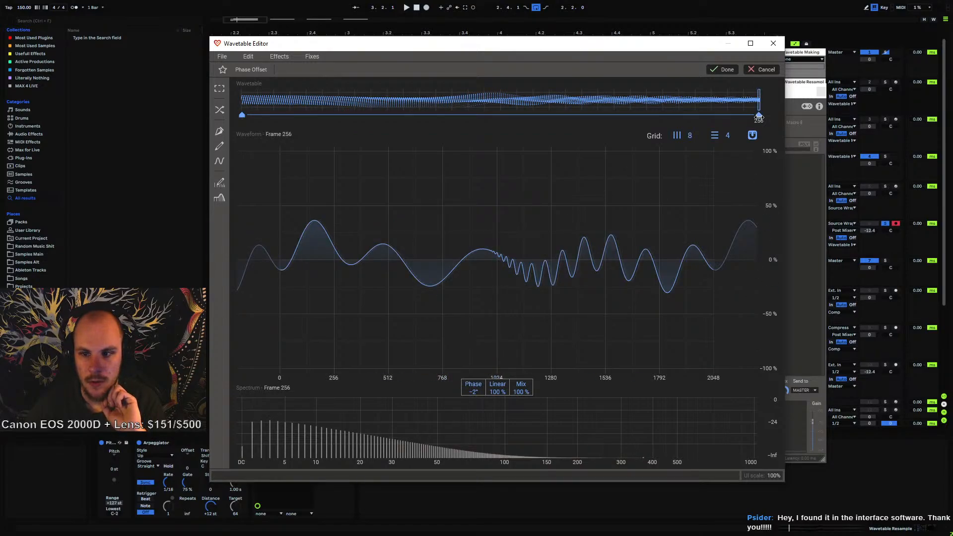
left_click(241, 116)
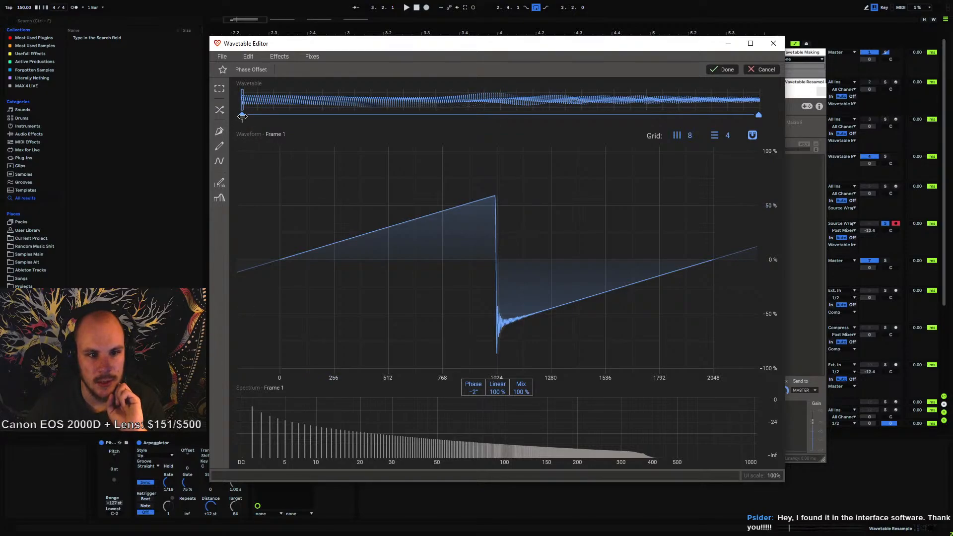
left_click_drag(472, 388, 473, 387)
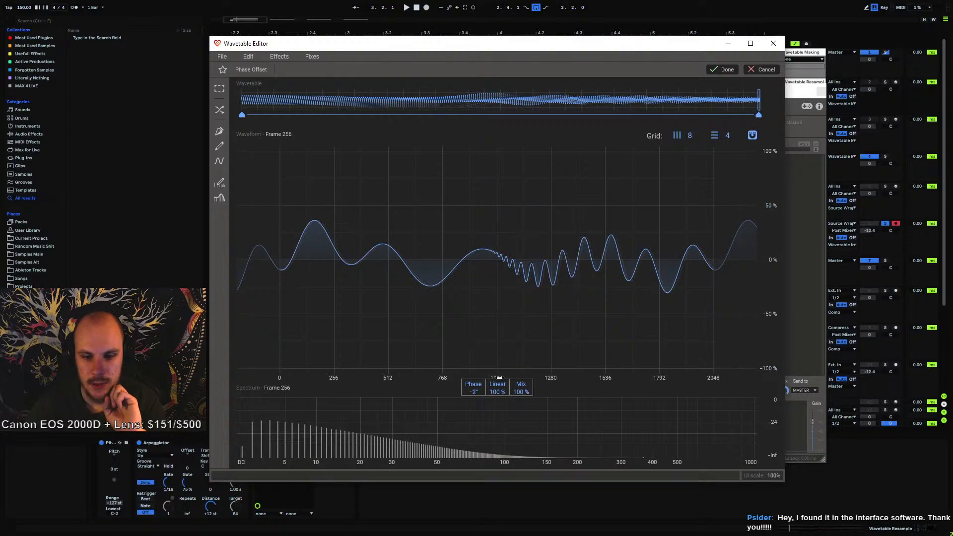
left_click_drag(476, 389, 476, 384)
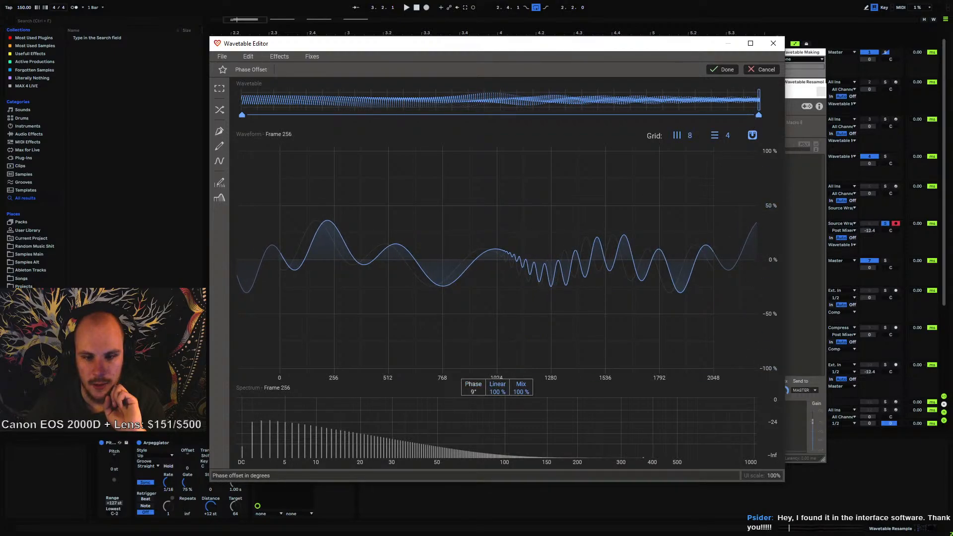
mouse_move(758, 115)
left_mouse_down()
mouse_move(739, 126)
mouse_move(244, 144)
mouse_move(461, 152)
mouse_move(778, 187)
left_mouse_up()
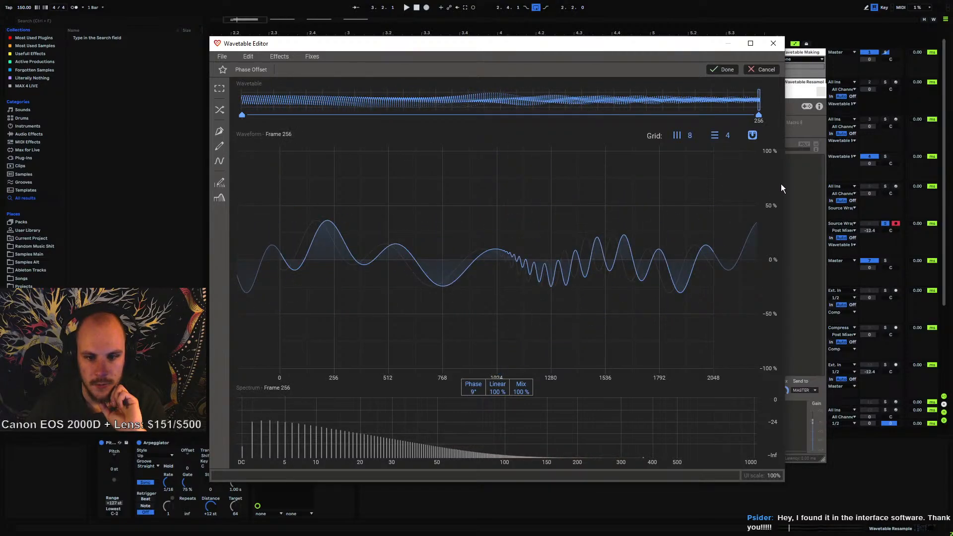
left_click(723, 69)
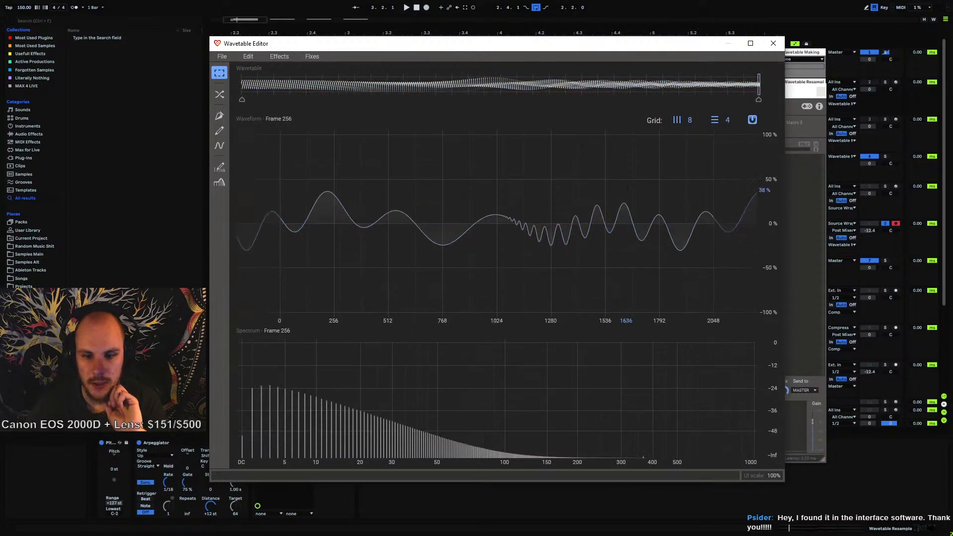
left_click(771, 44)
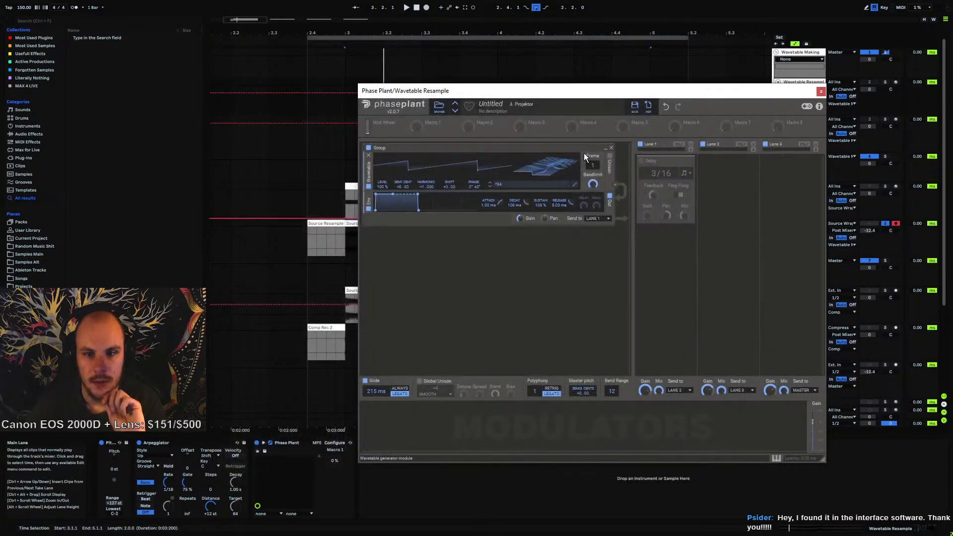
Save the edited wavetable as "FreeformPhase Saw Processing" in the Serum Tables > User > Bass Saws folder, and close the editor and Phase Plant
left_click(575, 184)
left_click(201, 54)
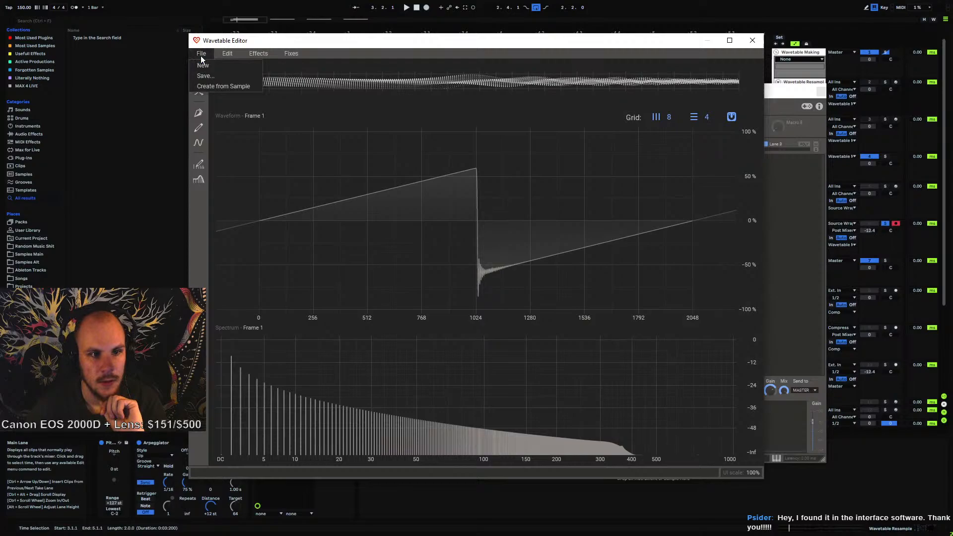
left_click(217, 82)
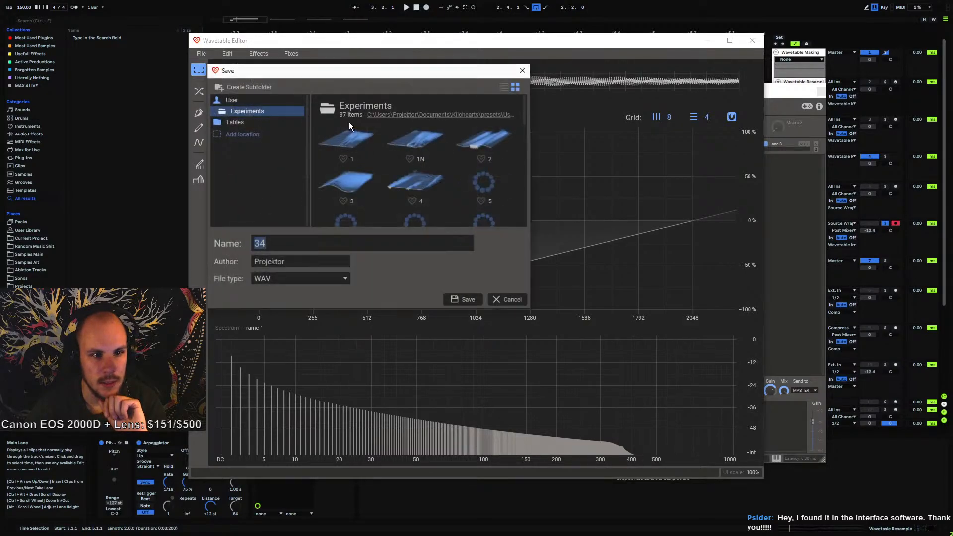
scroll(403, 185, "down", 10)
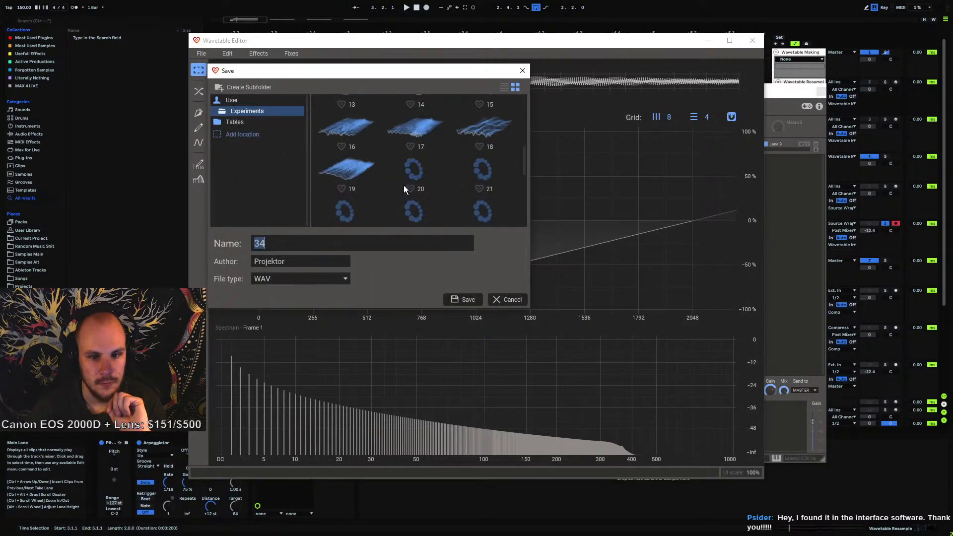
left_click(237, 126)
left_click(238, 182)
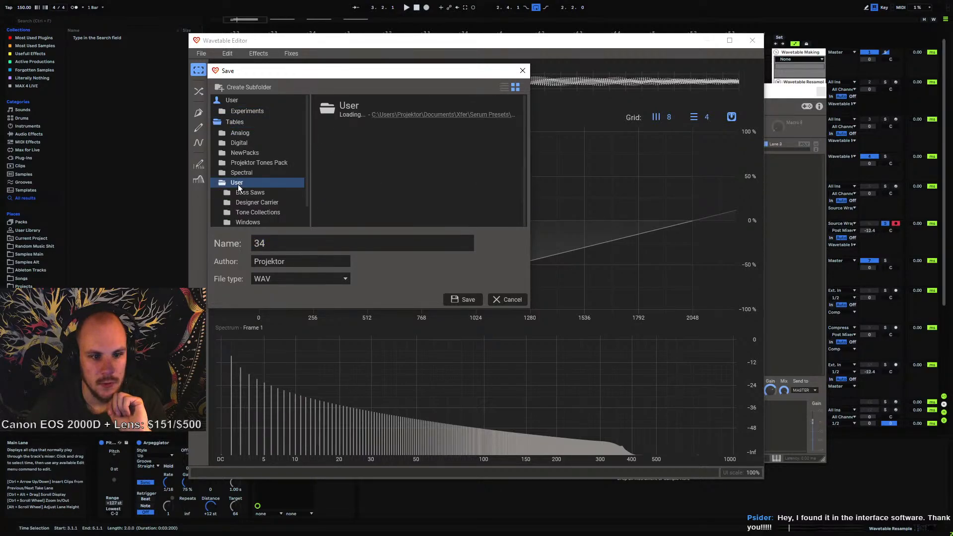
left_click(250, 193)
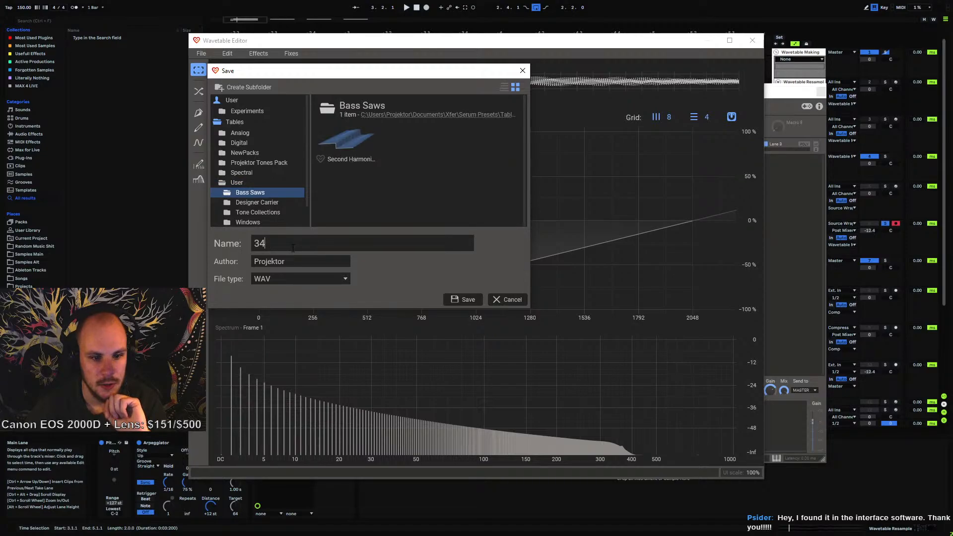
left_click_drag(293, 248, 230, 244)
type("F")
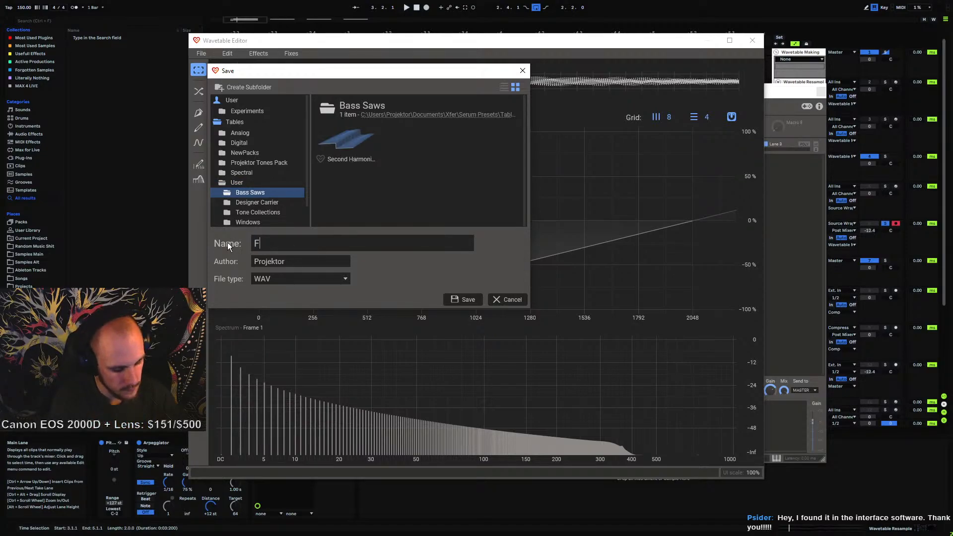
type("reeformPhase")
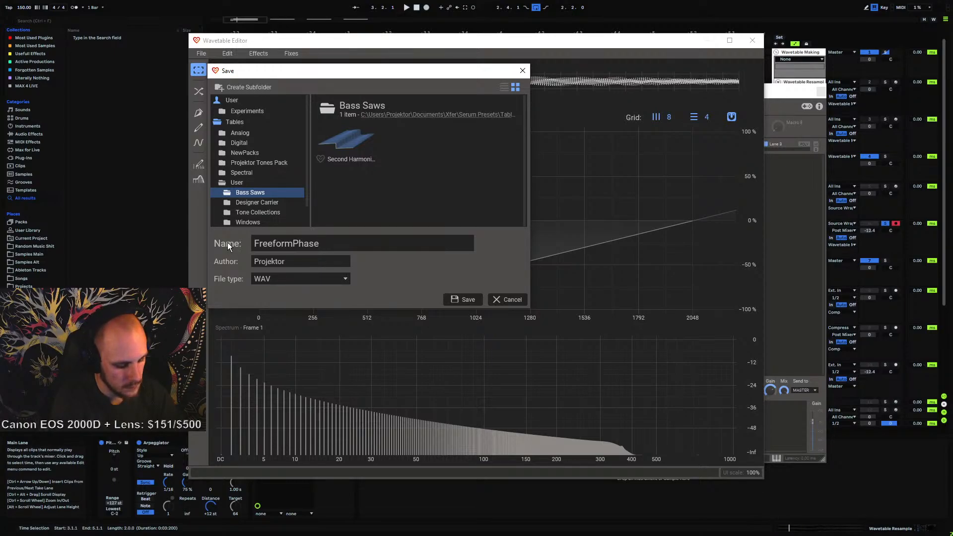
type("Saw Processing")
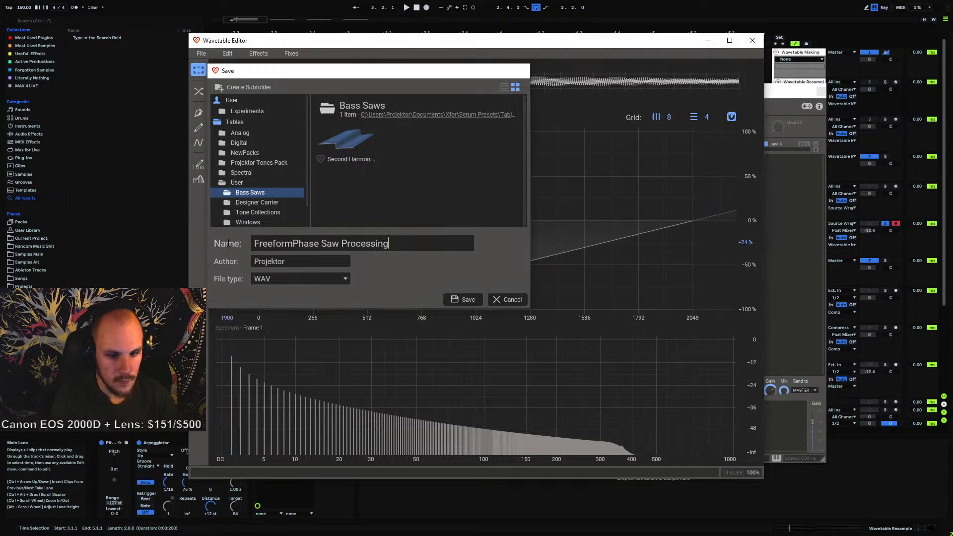
key("Return")
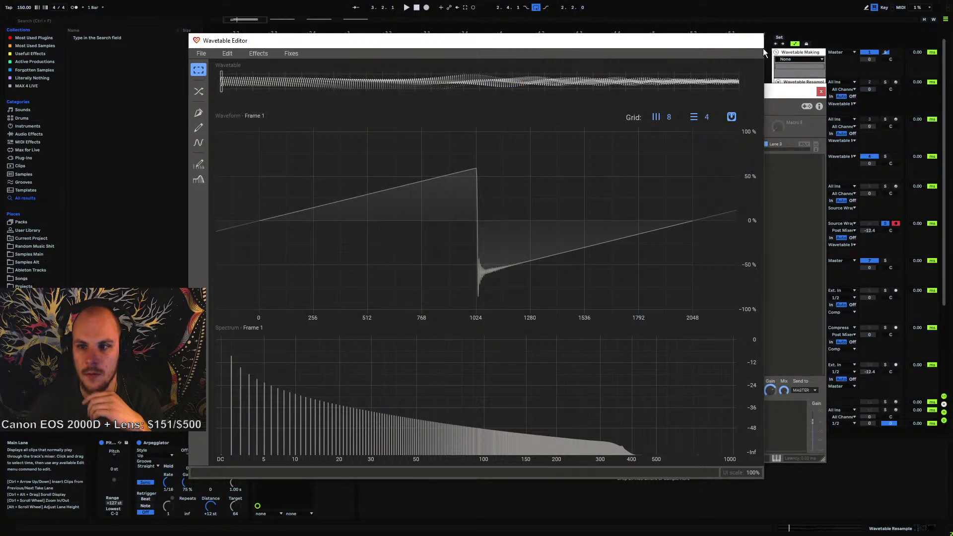
left_click(754, 42)
left_click(820, 93)
Browse the User > Bass Saws wavetable list in the Source track's Serum oscillator A
left_click(804, 185)
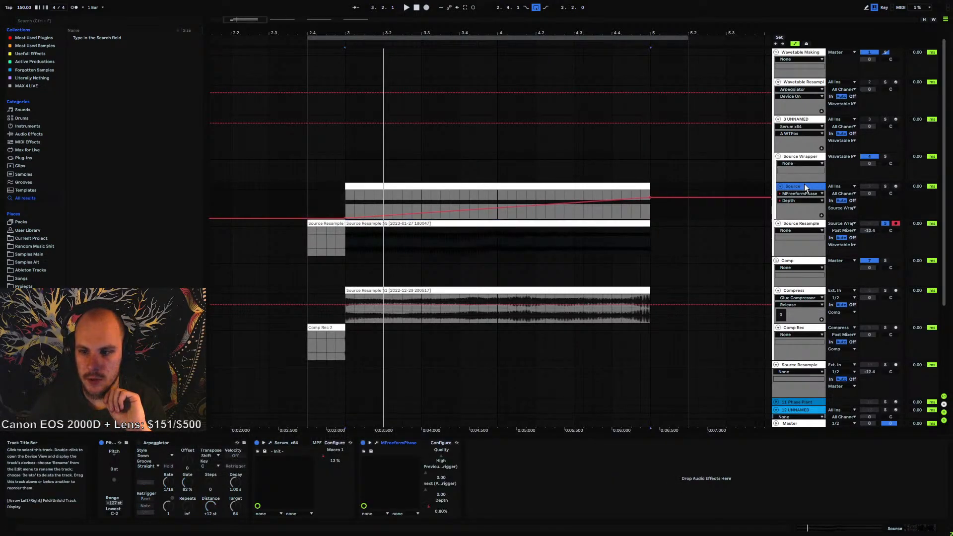
left_click(269, 442)
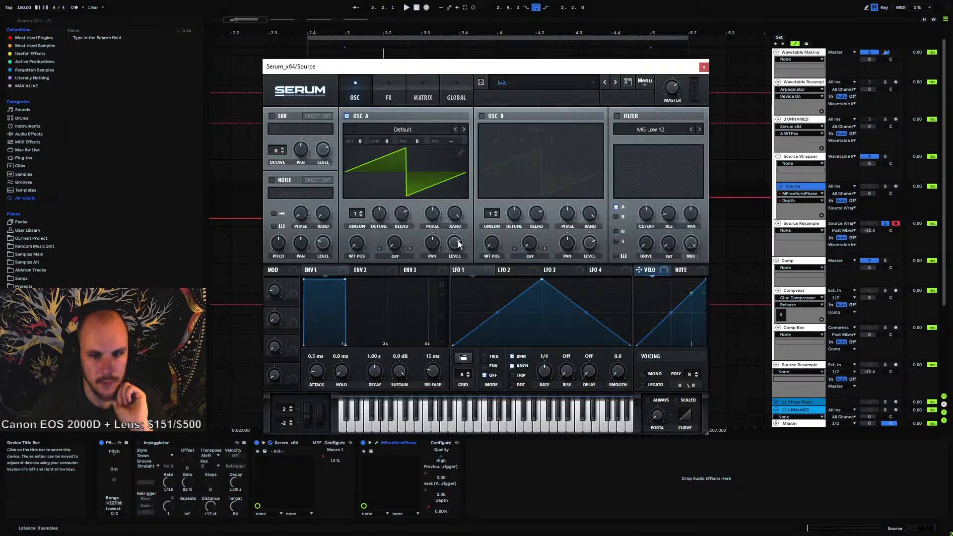
left_click(419, 128)
mouse_move(412, 199)
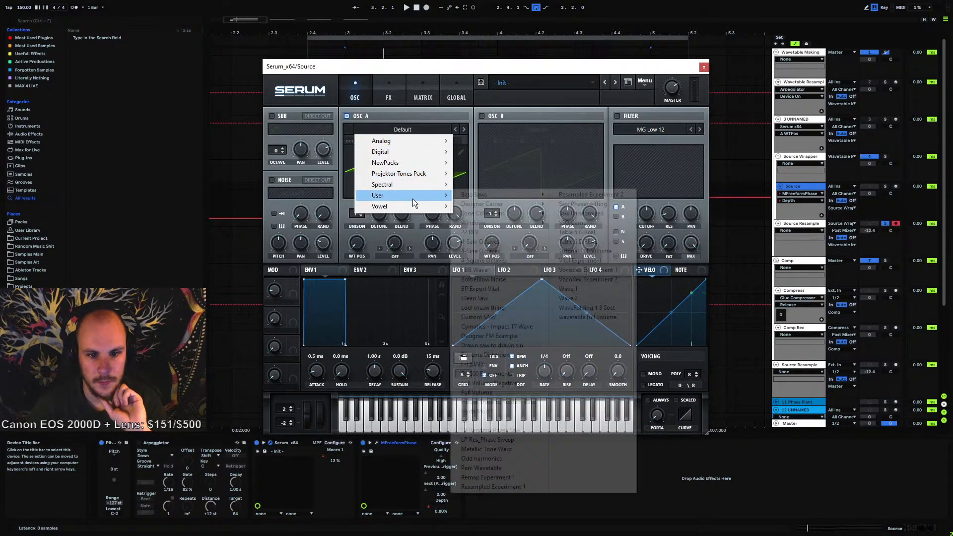
mouse_move(516, 196)
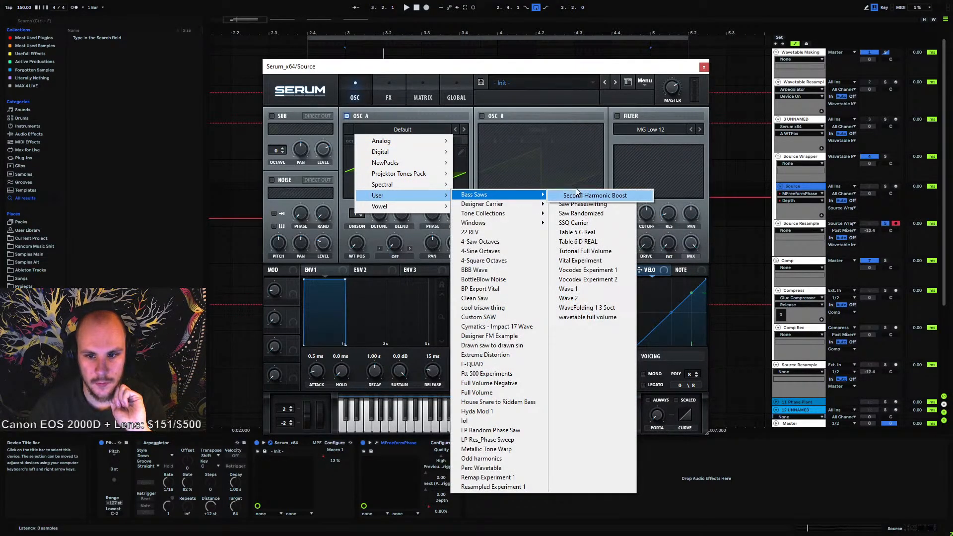
left_click(704, 69)
Insert a new MIDI track below the others and load Serum onto it
scroll(677, 270, "down", 3)
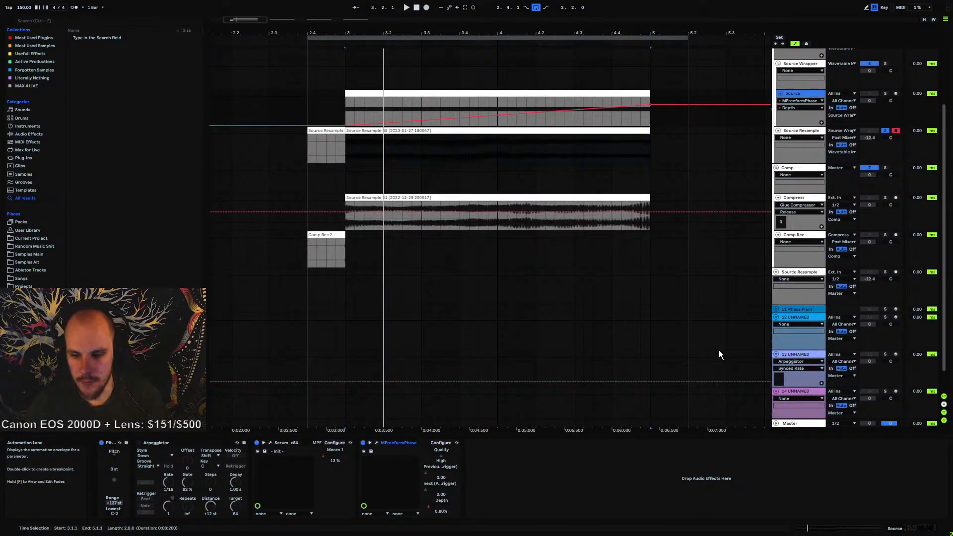
scroll(719, 354, "down", 1)
left_click(793, 368)
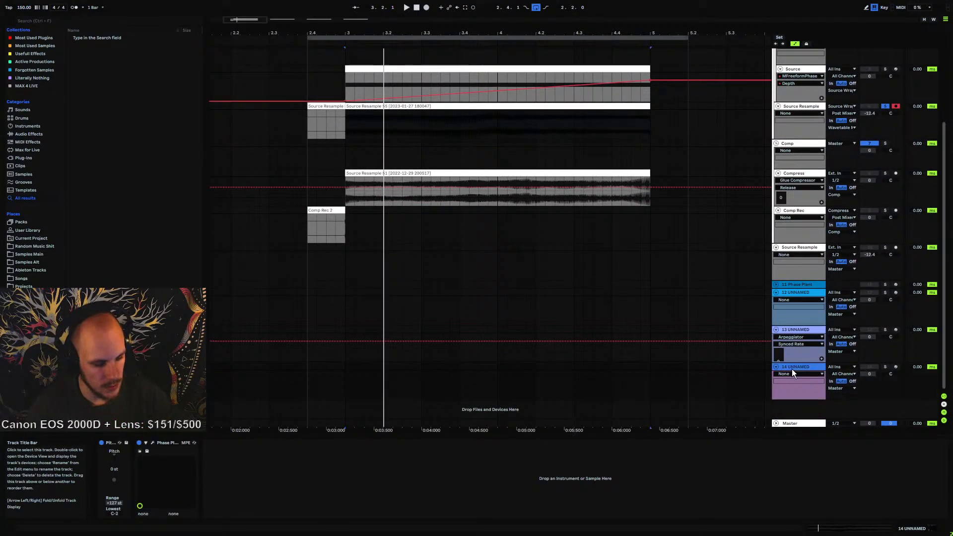
key("ctrl+shift+t")
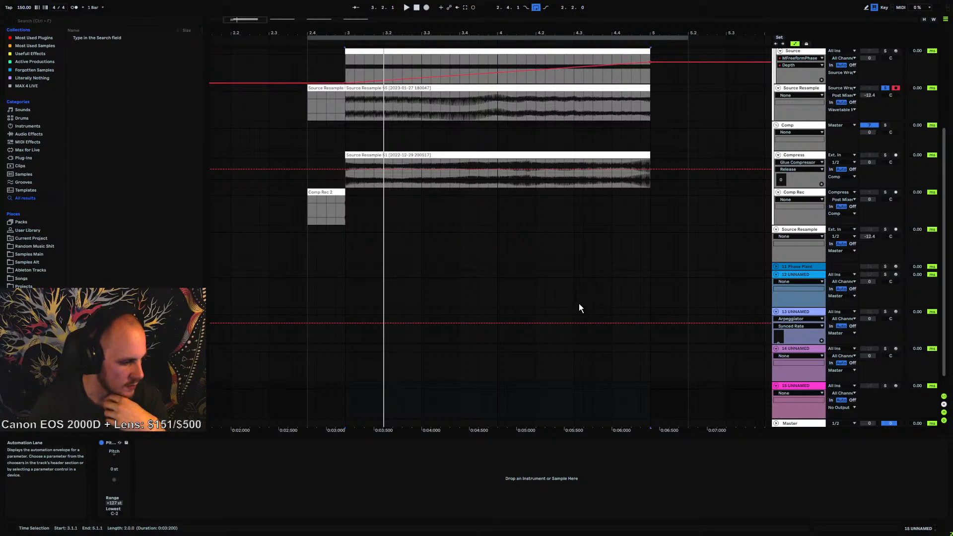
left_click_drag(474, 31, 275, 4)
right_click(499, 394)
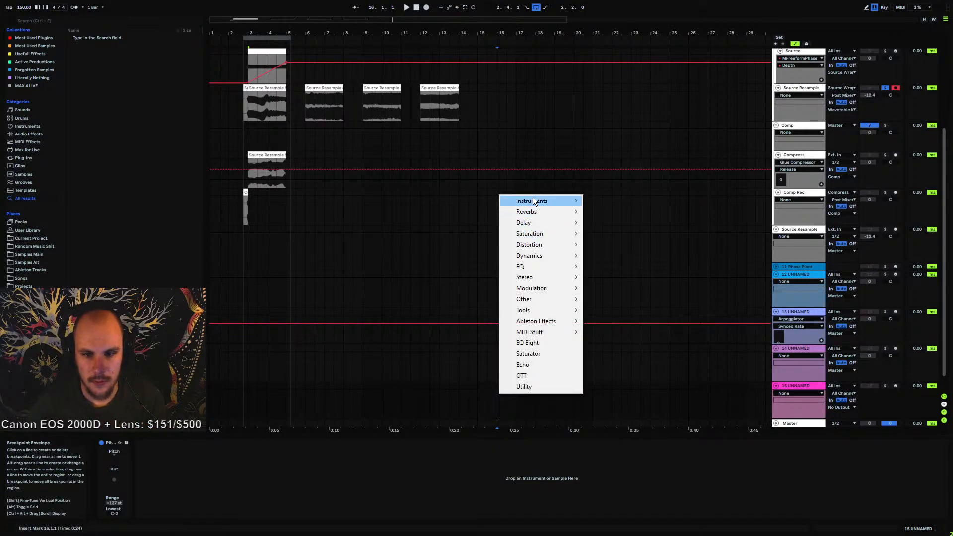
mouse_move(532, 201)
left_click(595, 201)
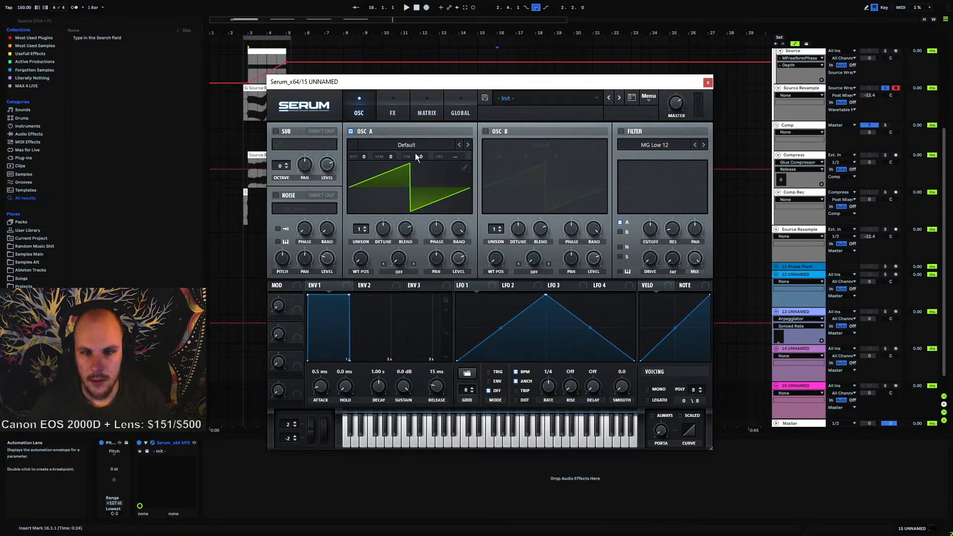
Load the FreeformPhase Saw Processing wavetable into oscillator A of the new Serum and nudge its wavetable position
left_click(412, 145)
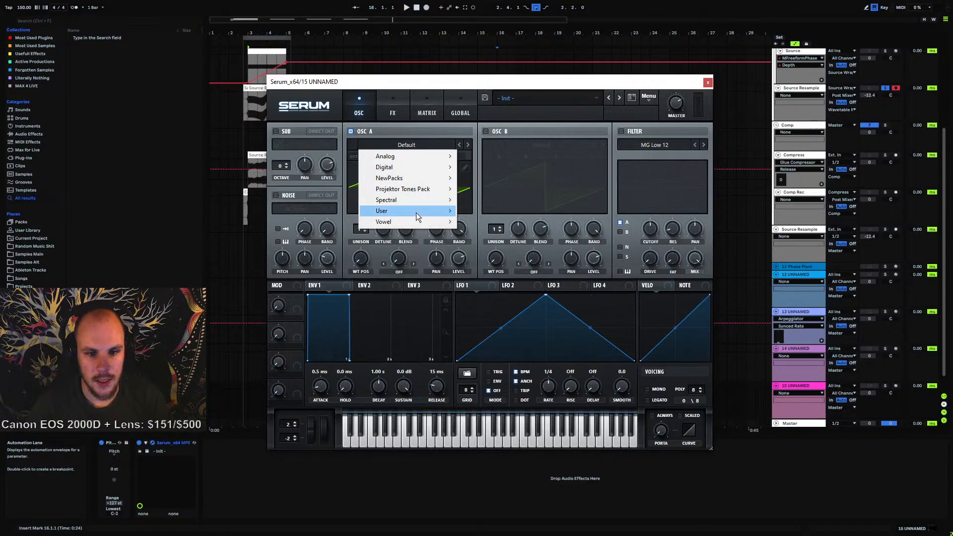
mouse_move(416, 212)
mouse_move(516, 214)
left_click(588, 210)
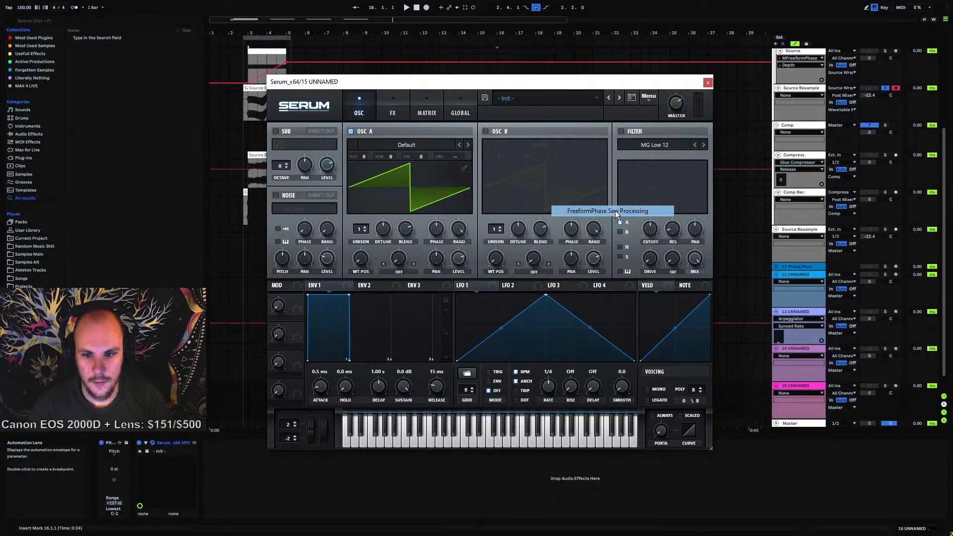
mouse_move(363, 265)
left_mouse_down()
mouse_move(397, 140)
mouse_move(372, 240)
mouse_move(369, 265)
mouse_move(392, 168)
mouse_move(378, 272)
left_mouse_up()
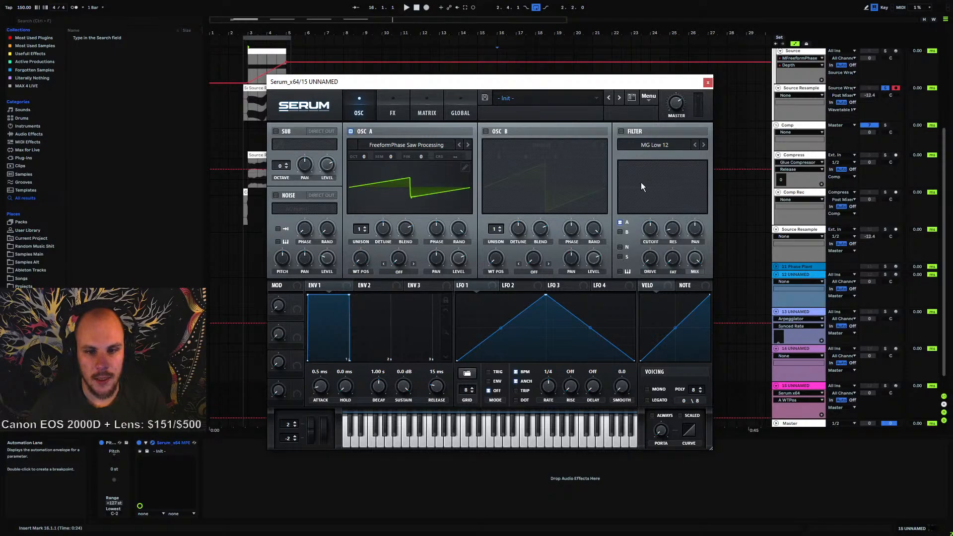
left_click(709, 83)
Inspect the Fixes options in Phase Plant's wavetable editor on the Wavetable Resample track
scroll(690, 236, "up", 5)
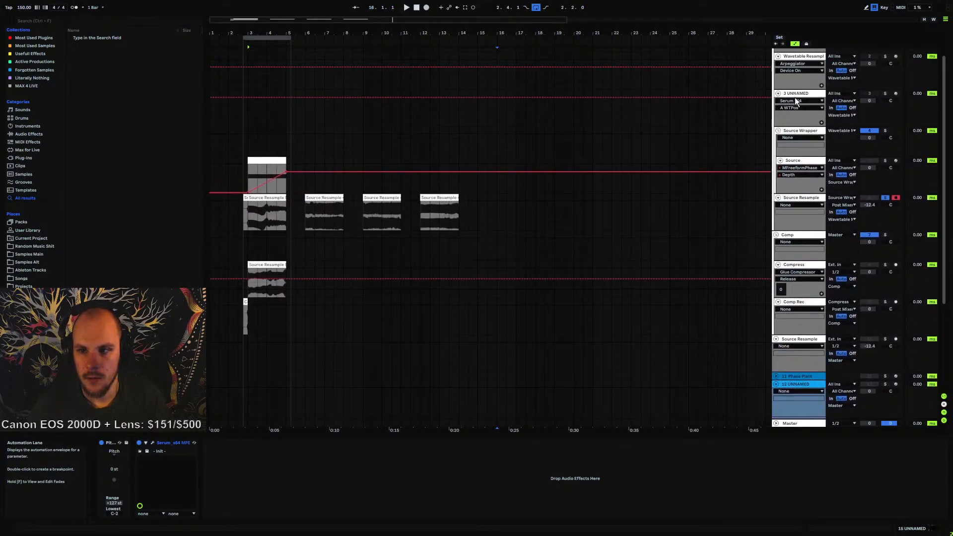
left_click(799, 81)
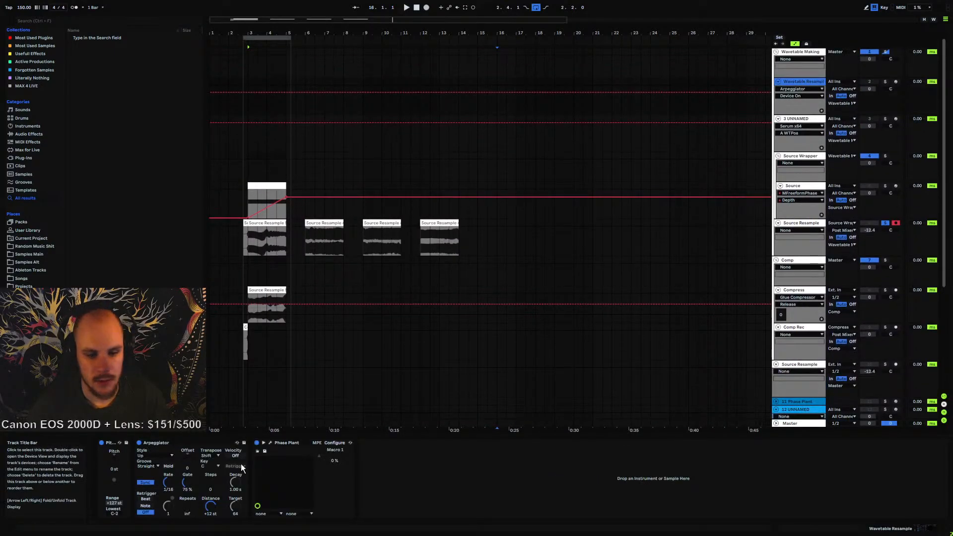
left_click(269, 442)
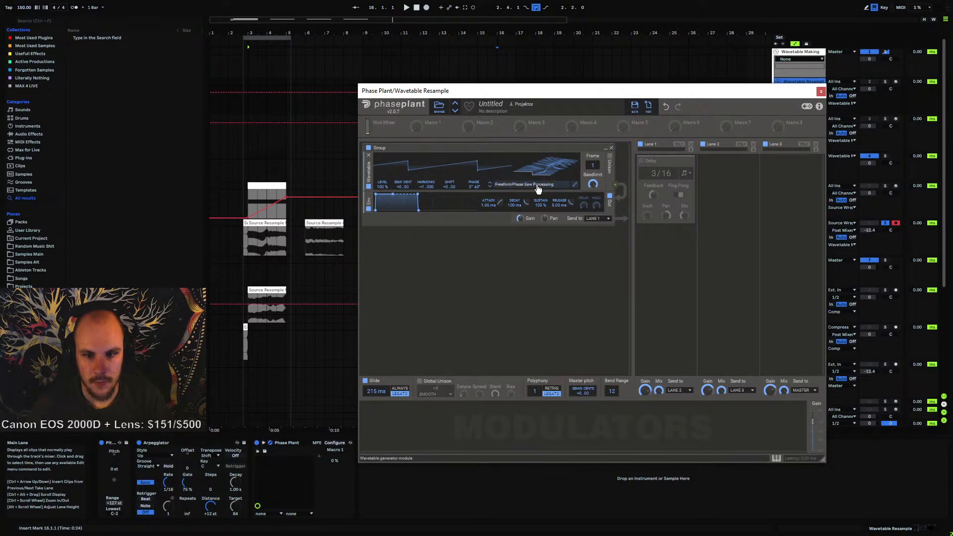
left_click(573, 185)
left_click(290, 54)
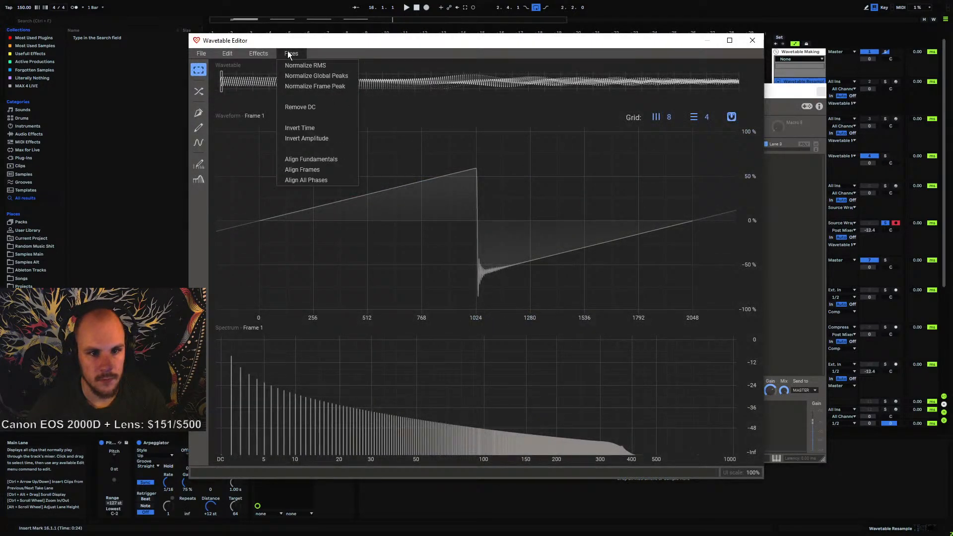
left_click(752, 41)
left_click(821, 91)
Normalize each frame separately in oscillator A's wavetable on the new Serum track
scroll(787, 318, "down", 3)
scroll(745, 260, "down", 3)
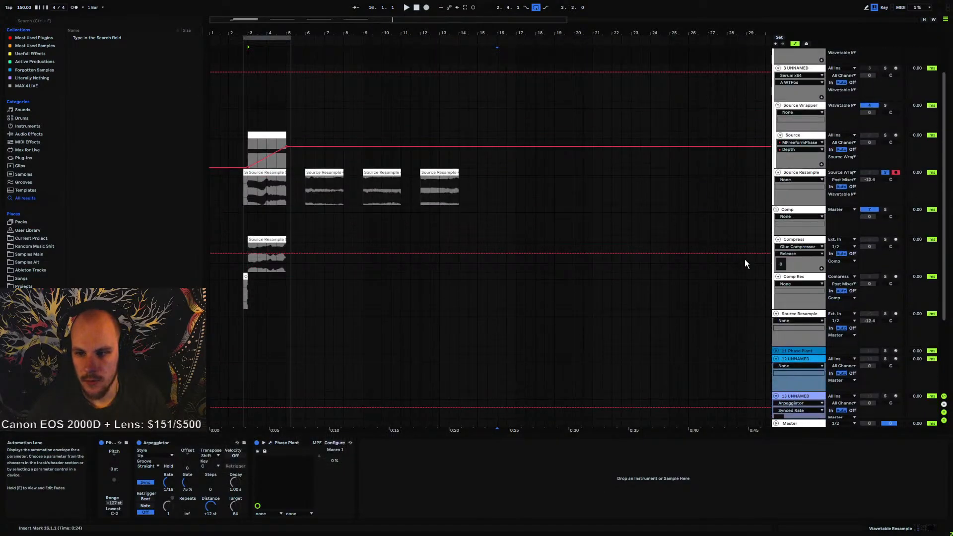
left_click(779, 370)
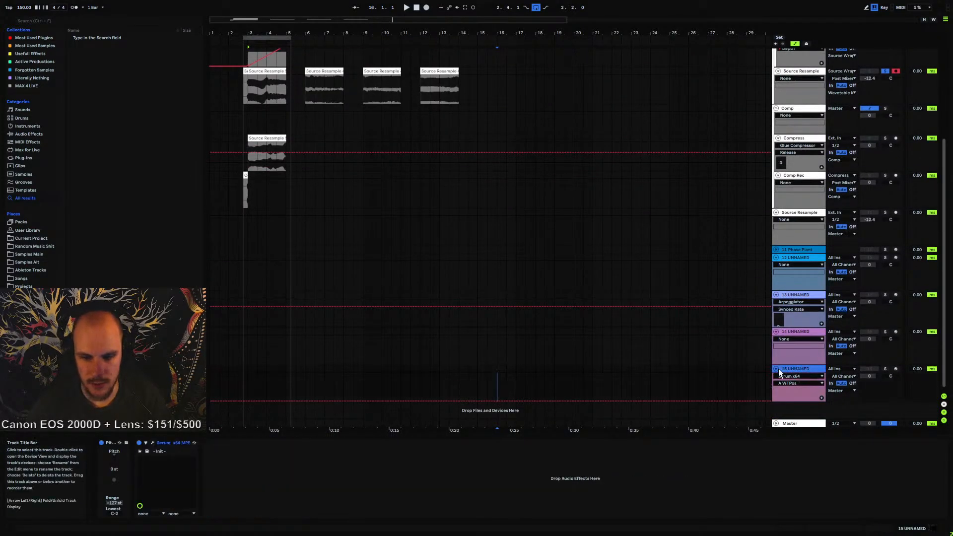
left_click(153, 443)
left_click(467, 171)
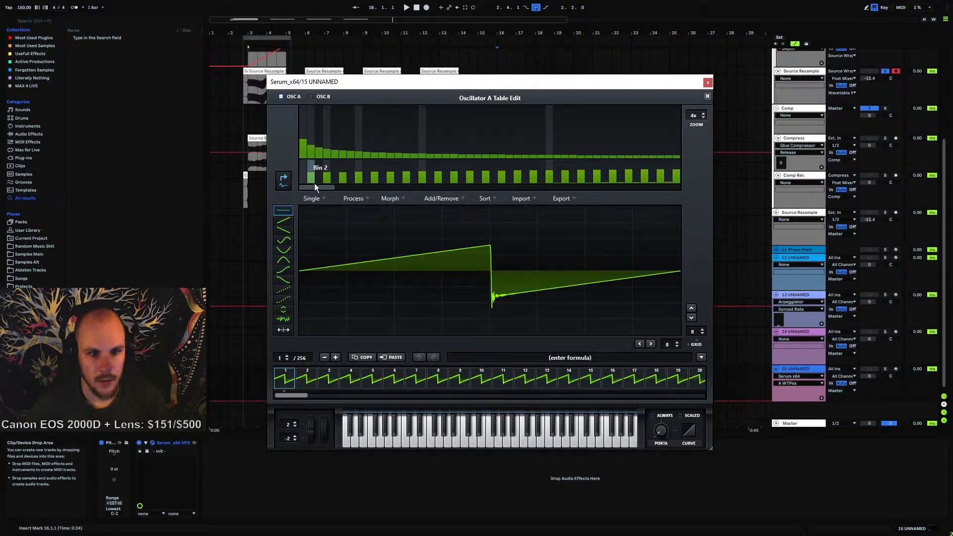
left_click(353, 199)
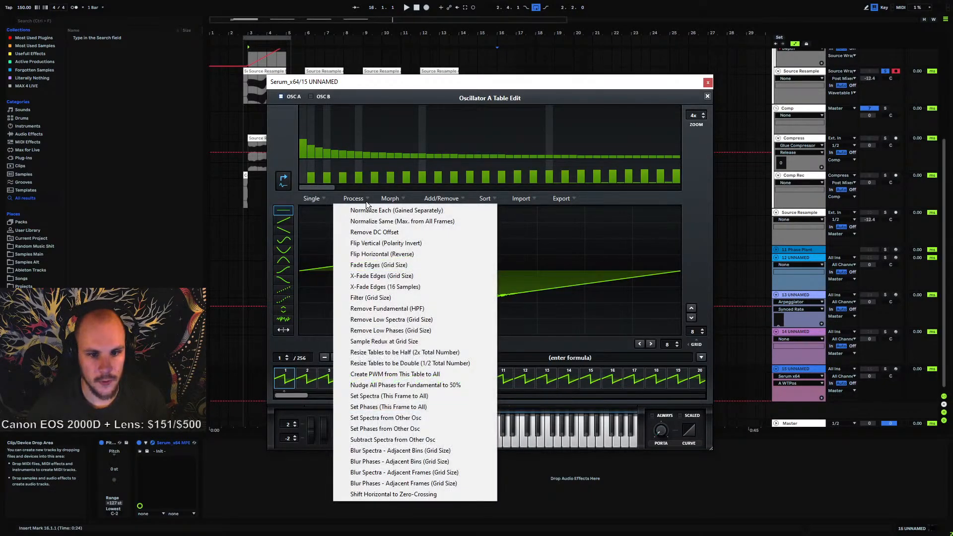
left_click(425, 212)
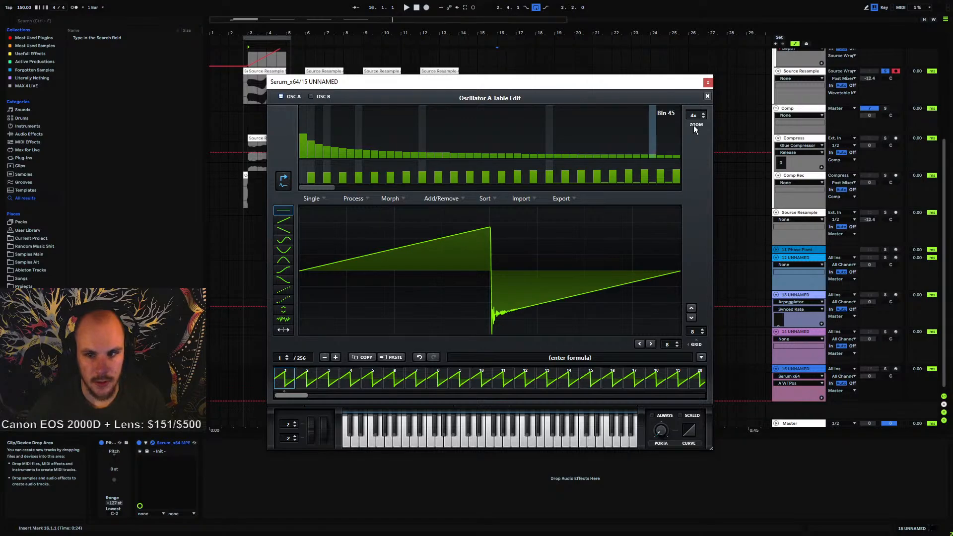
left_click(707, 96)
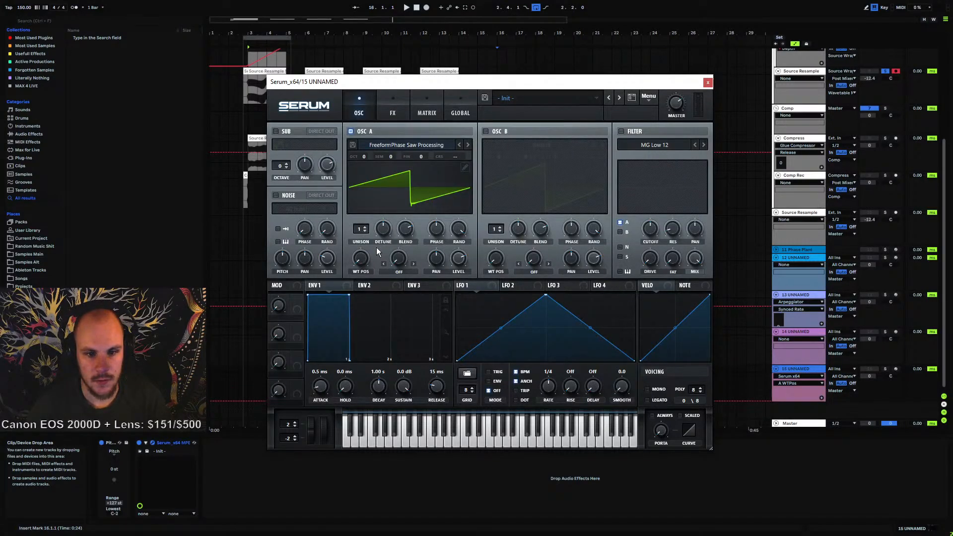
Turn oscillator A's wavetable position up to scan through the frames
left_click_drag(365, 260, 399, 221)
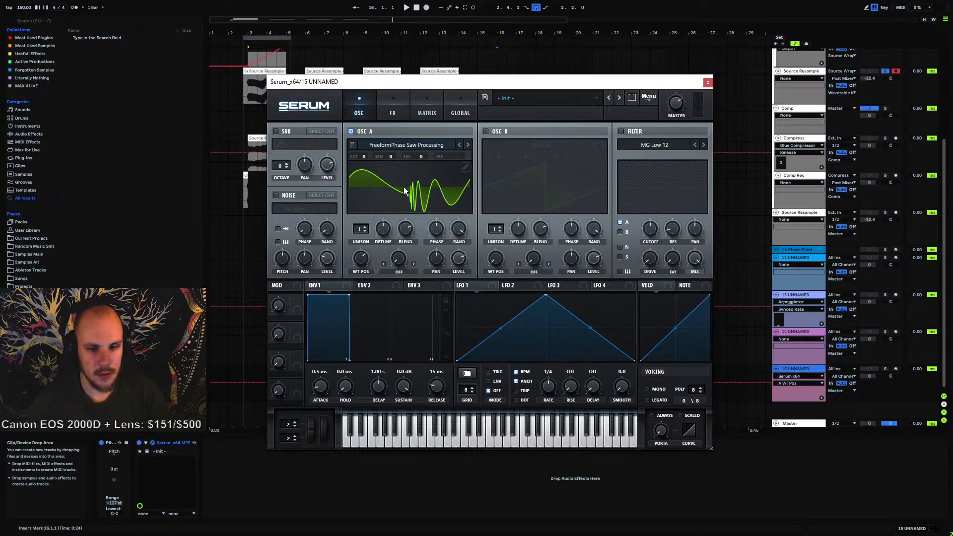
left_click(372, 287)
Enable the filter and set its type to MG Low 24
left_click(621, 132)
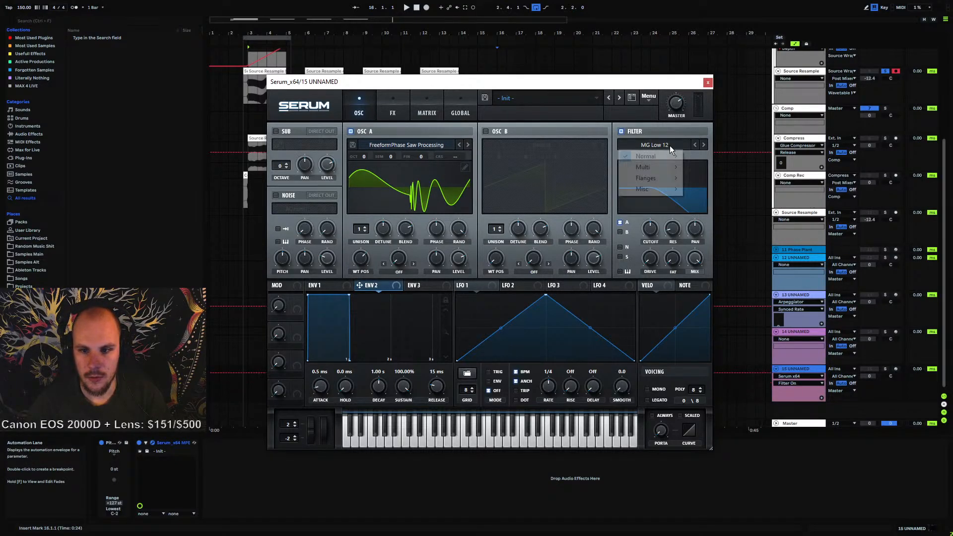
left_click(655, 145)
mouse_move(656, 157)
left_click(714, 276)
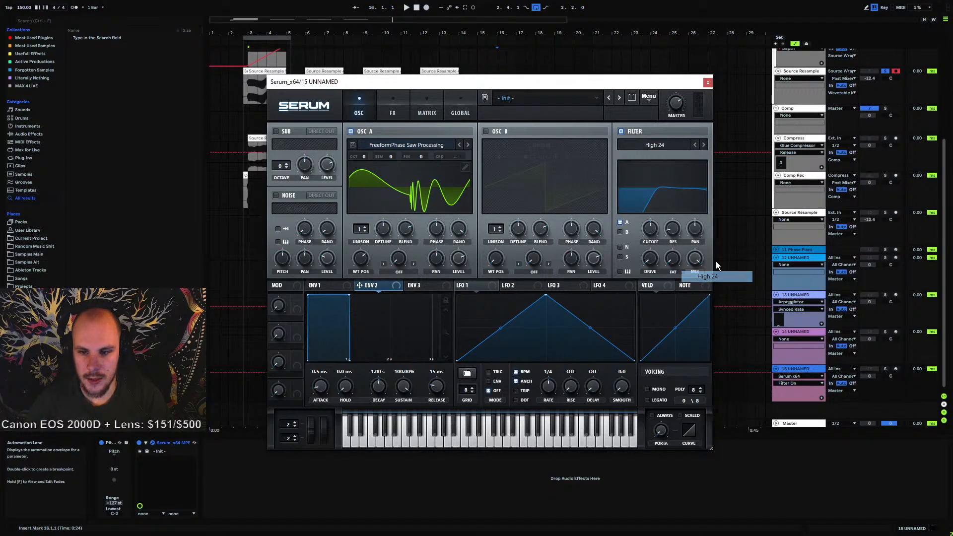
left_click(663, 145)
mouse_move(692, 158)
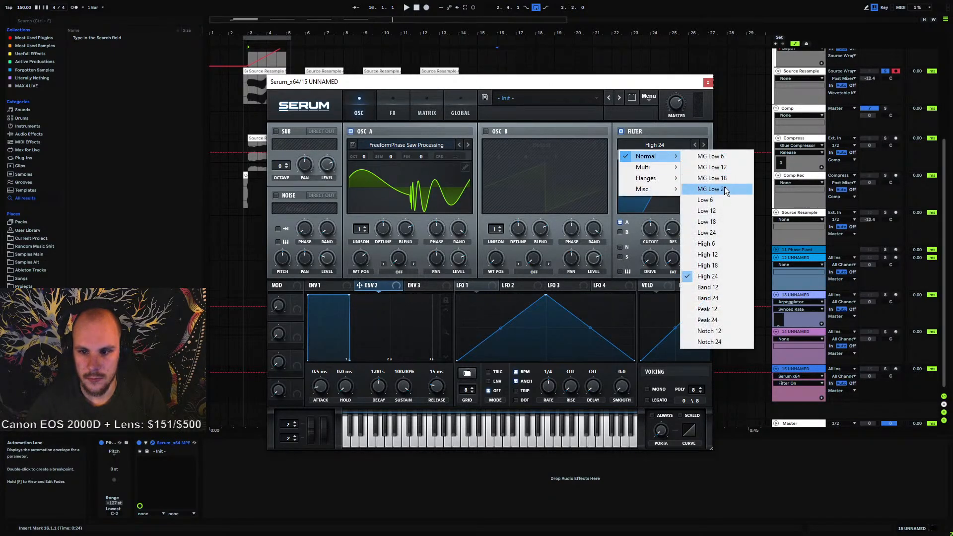
left_click(725, 189)
Lower the filter cutoff and draw a descending curved shape in LFO 1
left_click_drag(654, 235, 641, 258)
left_click_drag(546, 296, 457, 294)
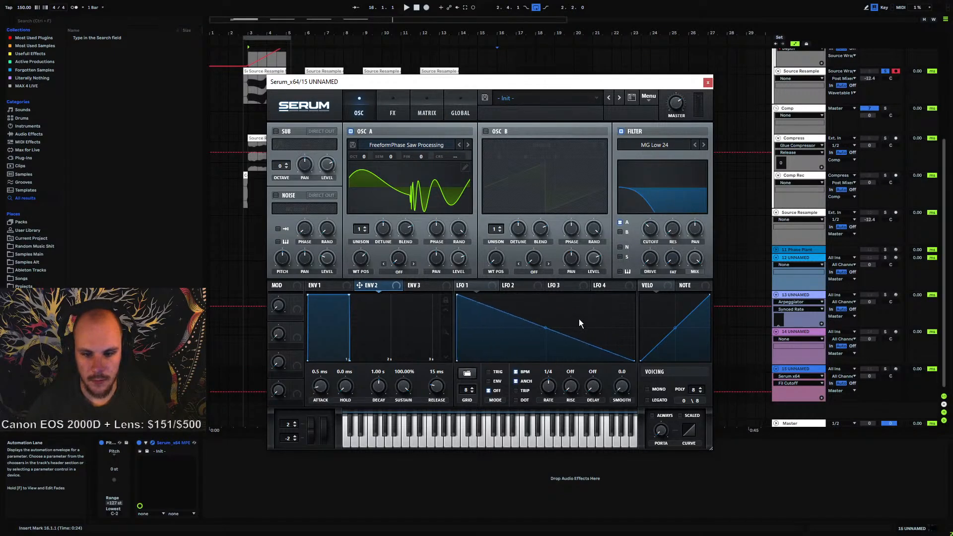
double_click(550, 307)
left_click_drag(550, 307, 500, 318)
Route LFO 1 to the filter cutoff and fine-tune the cutoff
left_click_drag(483, 285, 637, 233)
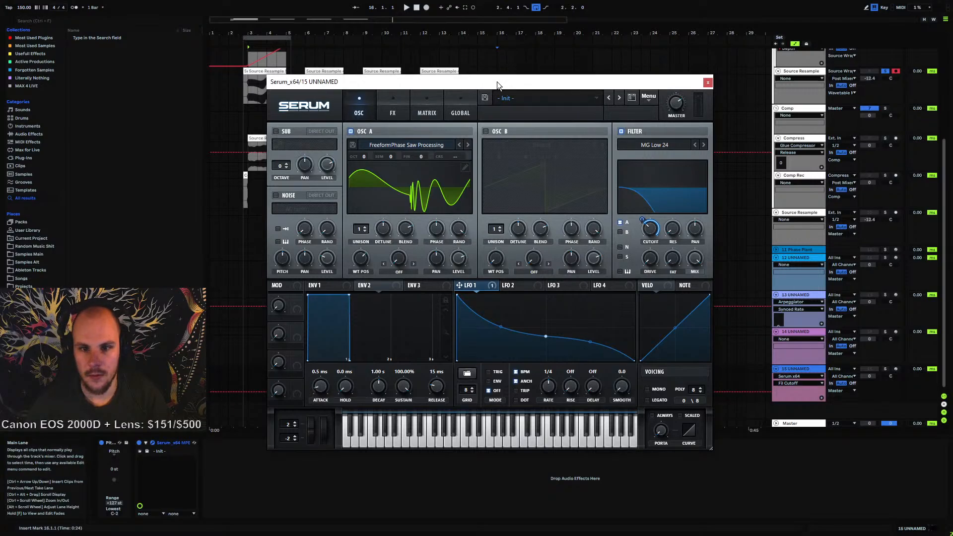
left_click_drag(498, 82, 472, 43)
left_click_drag(615, 184, 618, 181)
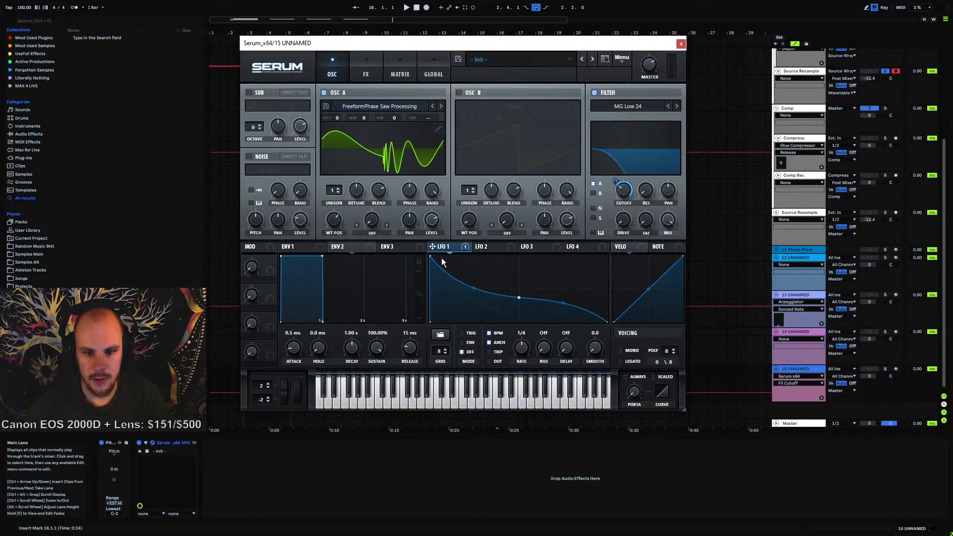
Arm the Serum track and audition notes with the computer keyboard, shifting the octave down
left_click(897, 368)
left_click(897, 368)
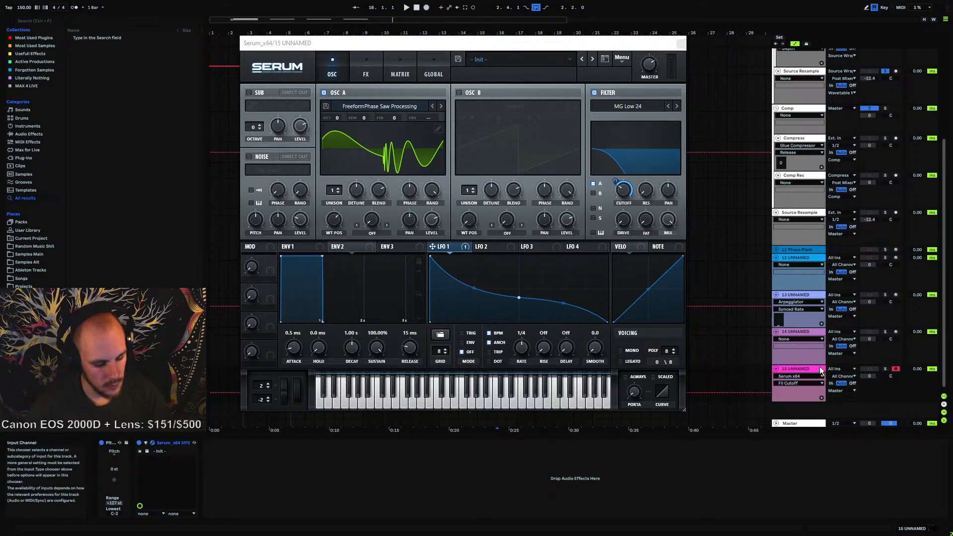
key("m")
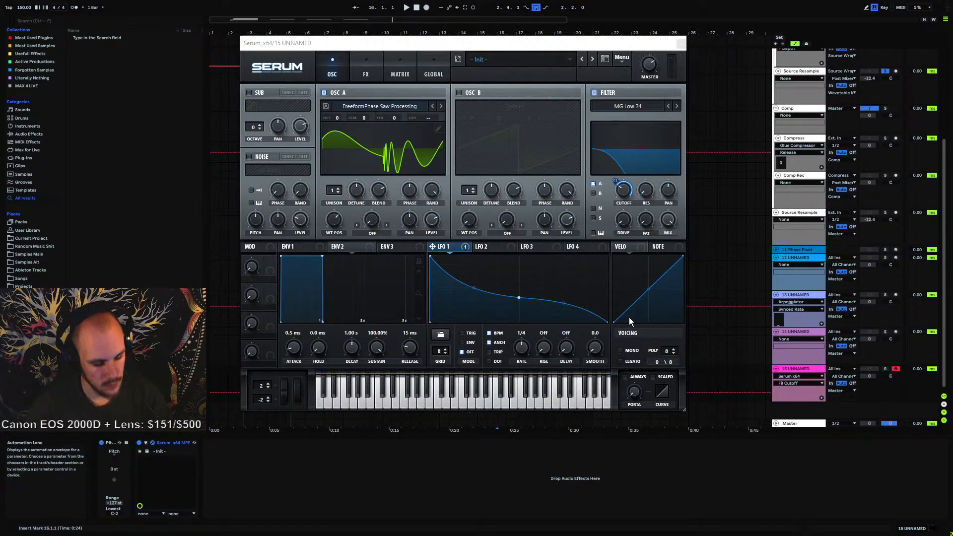
key("g")
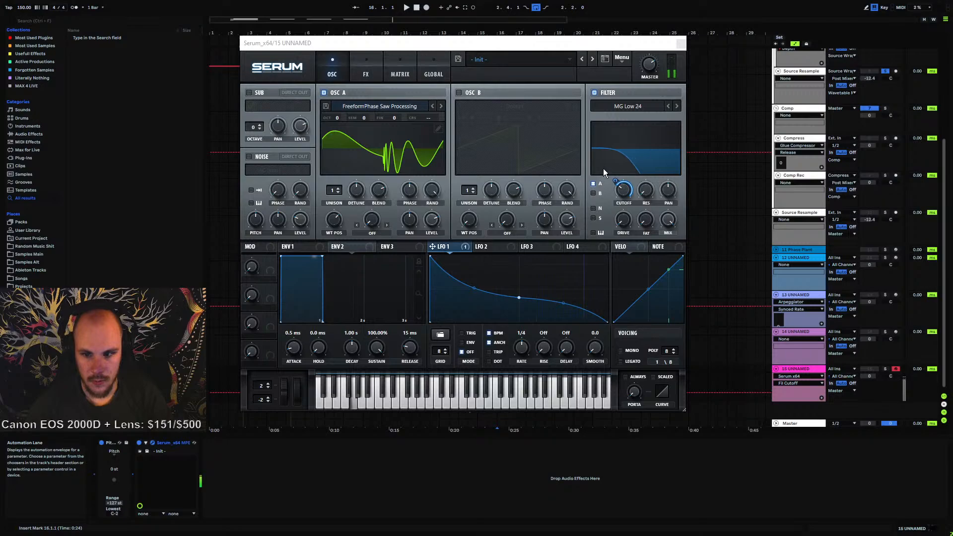
left_click(884, 368)
key("z")
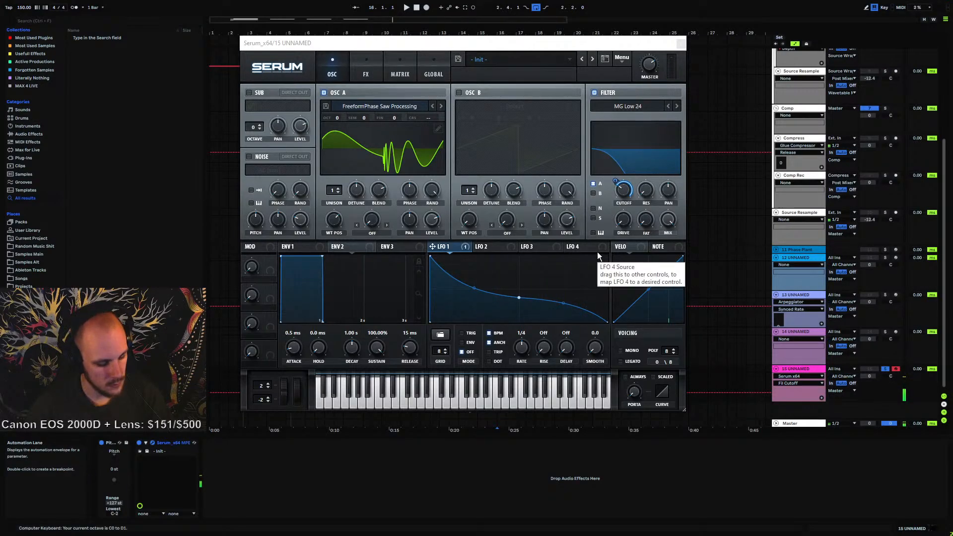
key("g")
Switch LFO 1 to envelope mode and set its rate to 1/16
left_click(469, 343)
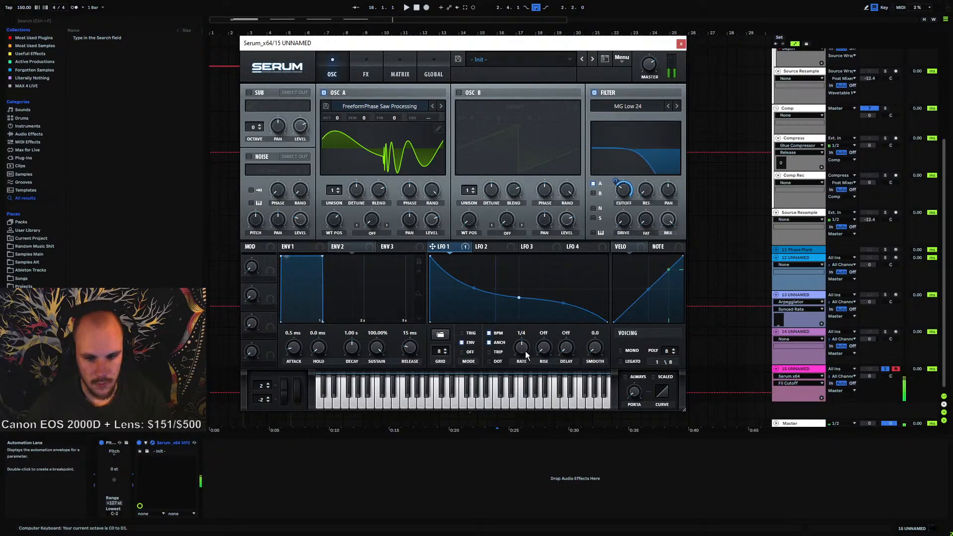
left_click_drag(531, 346, 534, 342)
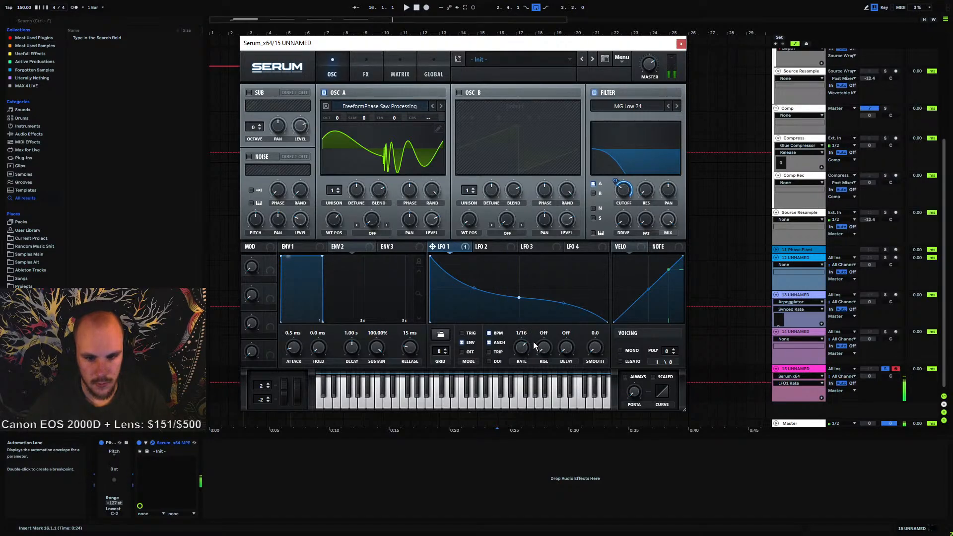
left_click(429, 190)
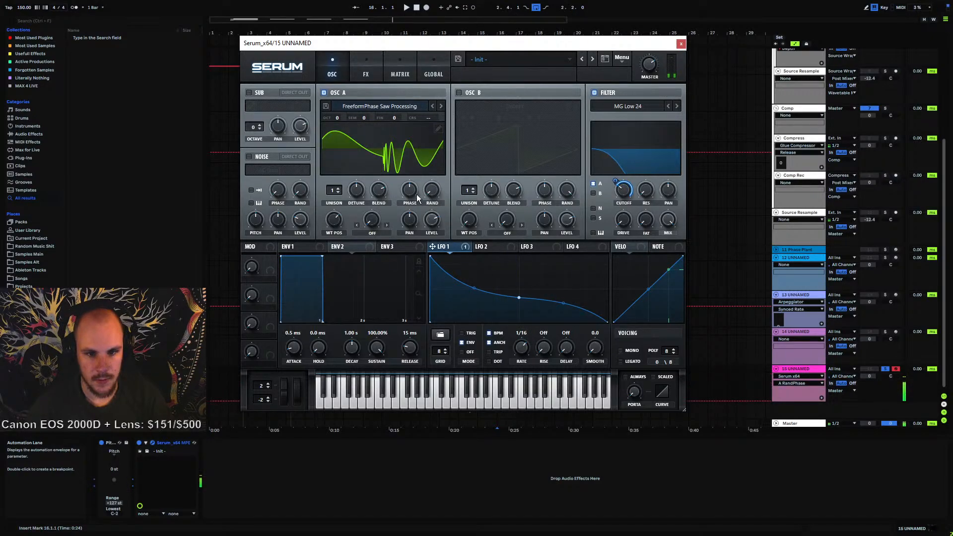
Shape LFO 2 as a sustained level with a sharp drop and route it to oscillator A's volume
left_click(480, 246)
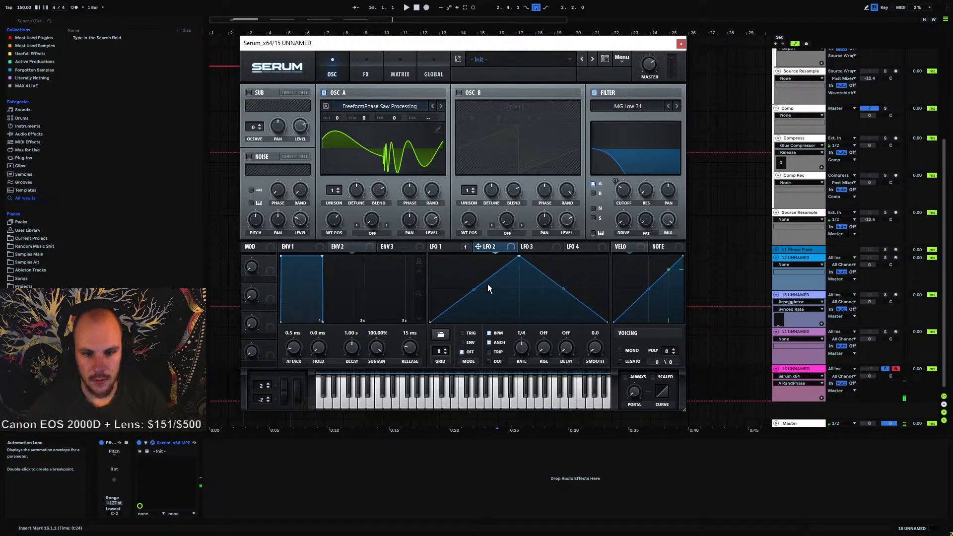
mouse_move(520, 256)
left_mouse_down()
mouse_move(566, 279)
mouse_move(587, 264)
mouse_move(597, 316)
mouse_move(508, 264)
left_mouse_up()
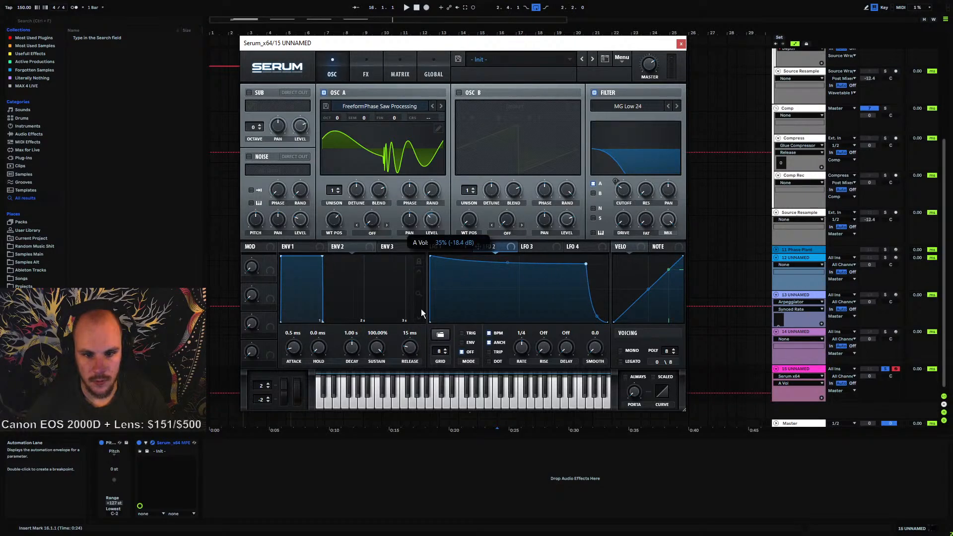
Set velocity as the aux source for the LFO 2 to A Vol routing in the matrix
left_click(400, 69)
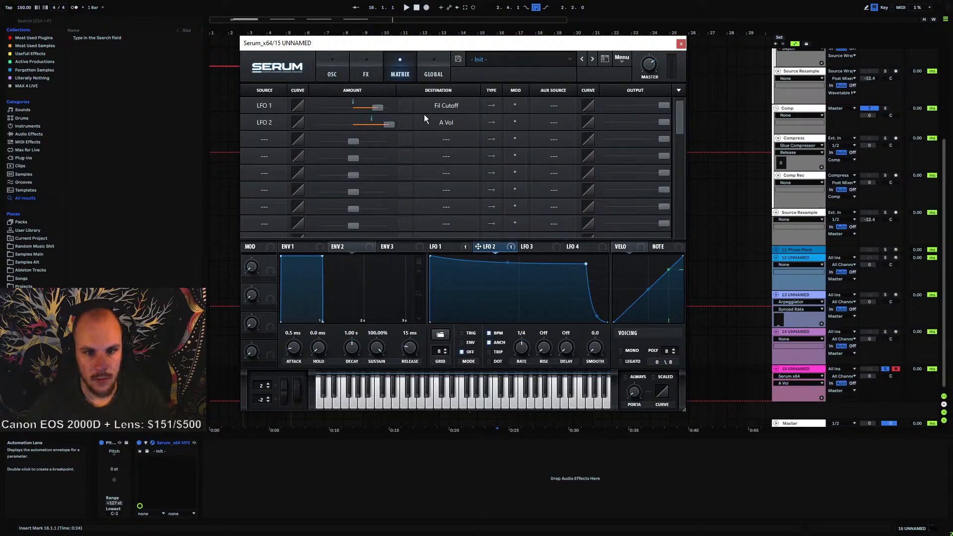
left_click(551, 122)
left_click(565, 277)
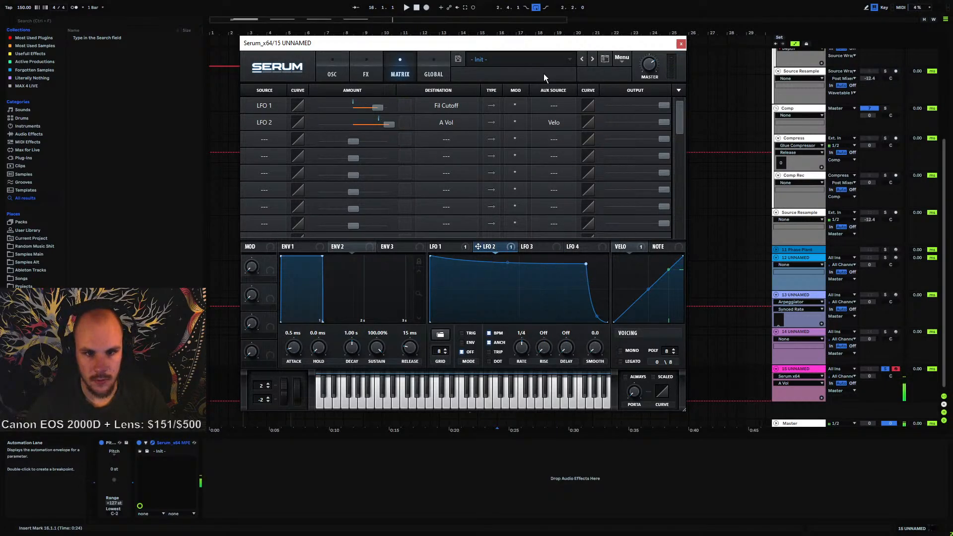
Set LFO 2's rate to 1/16 in envelope mode and raise oscillator A's wavetable position
left_click_drag(522, 363, 522, 348)
left_click(461, 342)
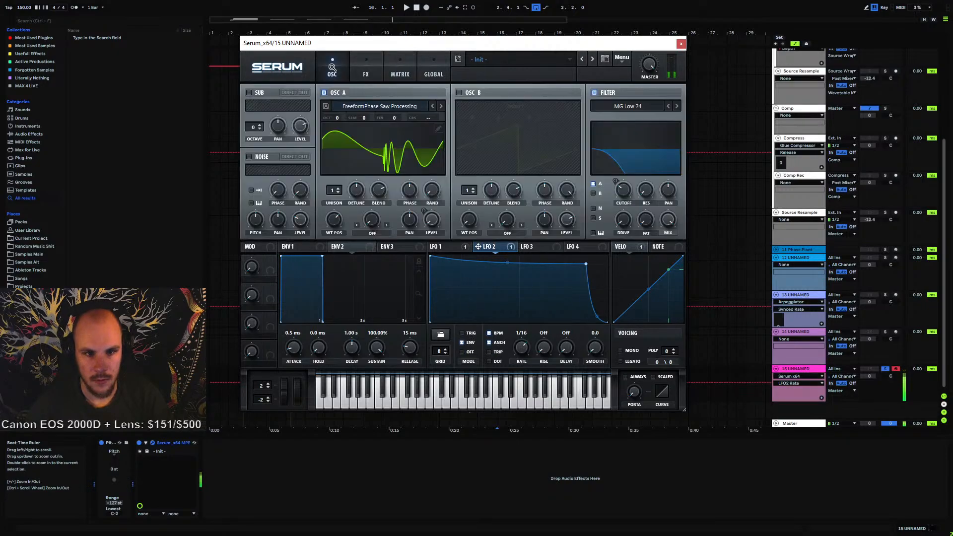
left_click(332, 73)
left_click_drag(335, 222, 343, 195)
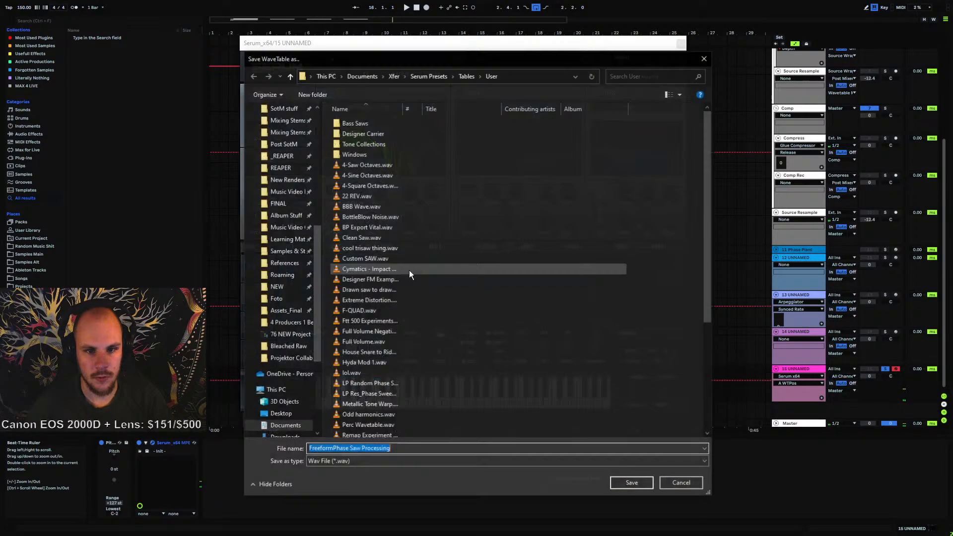
Save the wavetable in the Bass Saws folder as FreeformPhase Saw Processing Normalized
double_click(358, 125)
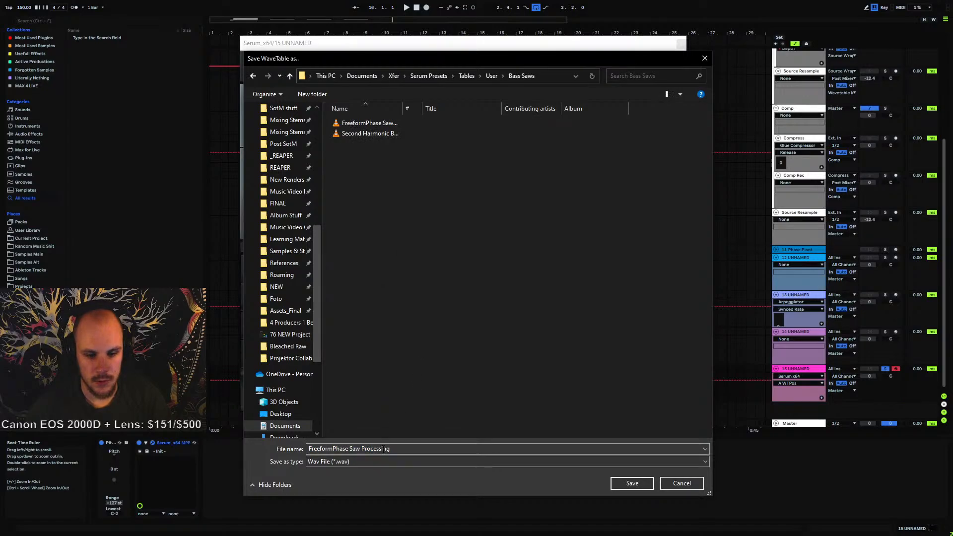
left_click(404, 446)
left_click(430, 448)
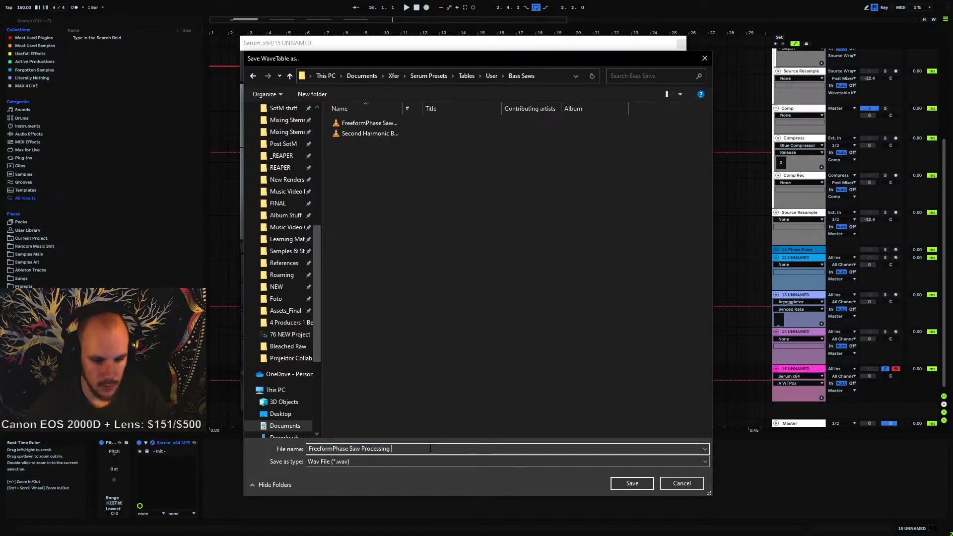
type("Normaliz")
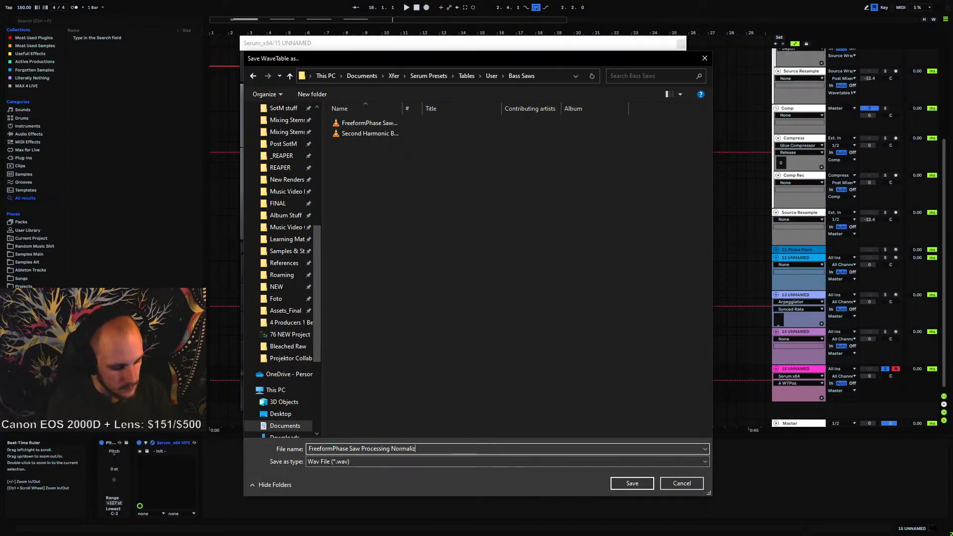
type("ed")
key("Return")
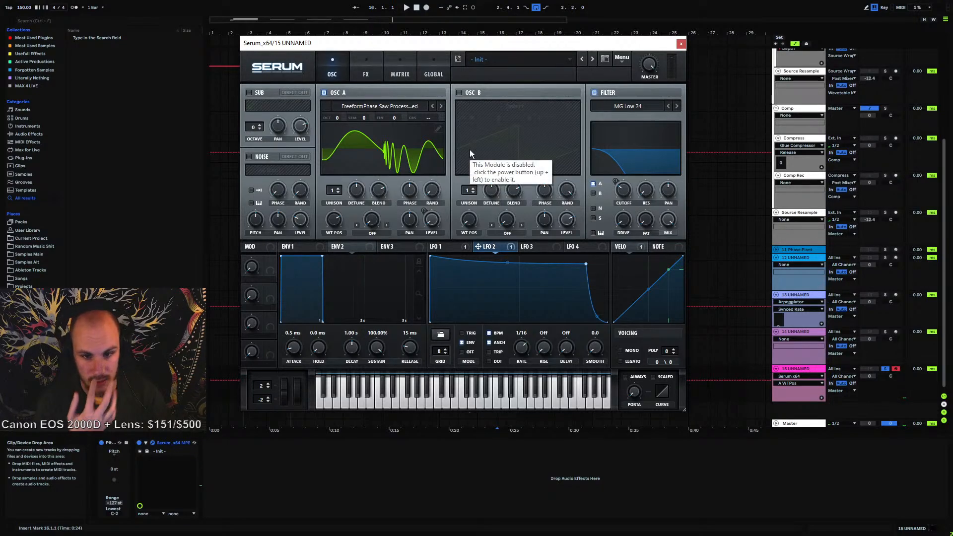
Check the Source track's device chain and reopen the Serum on track 15
left_click(681, 44)
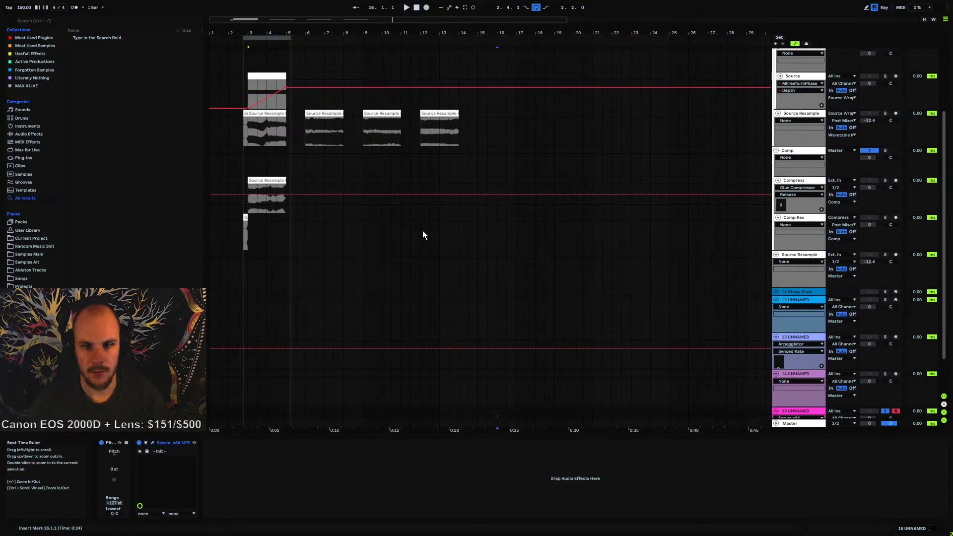
scroll(348, 188, "up", 4)
left_click(812, 128)
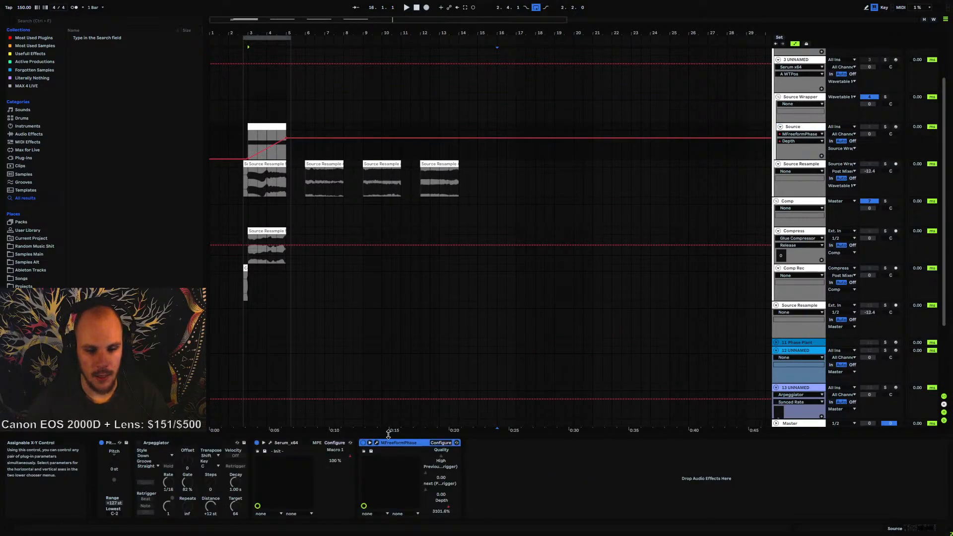
scroll(377, 239, "down", 4)
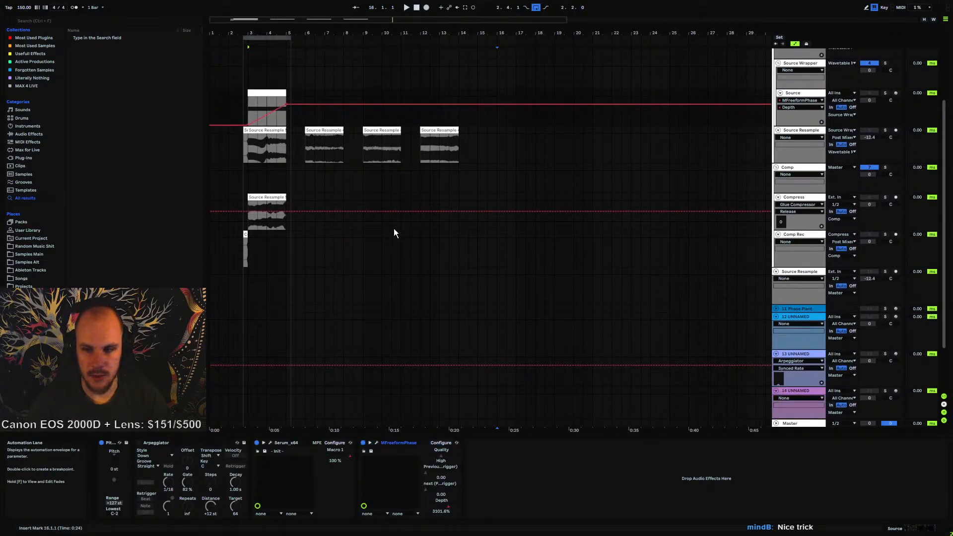
left_click(803, 368)
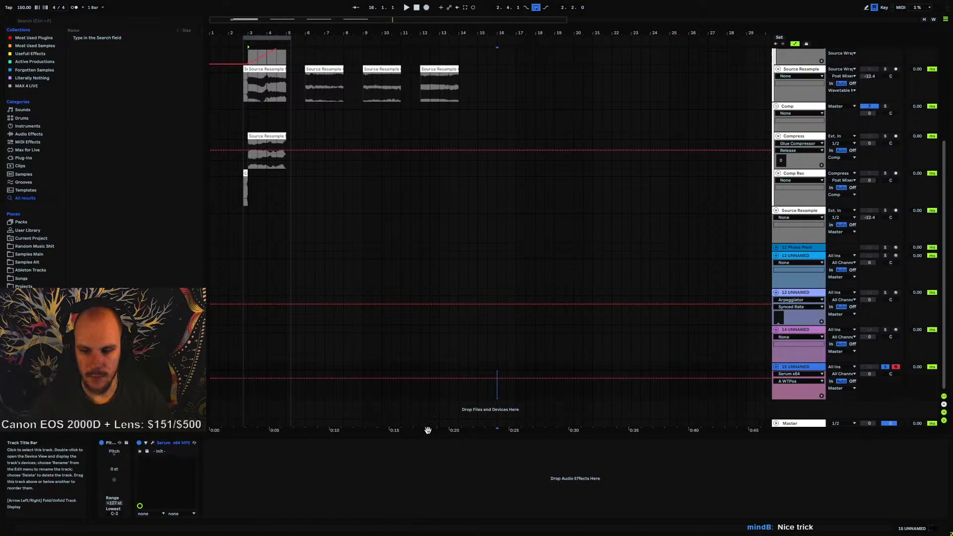
left_click(153, 443)
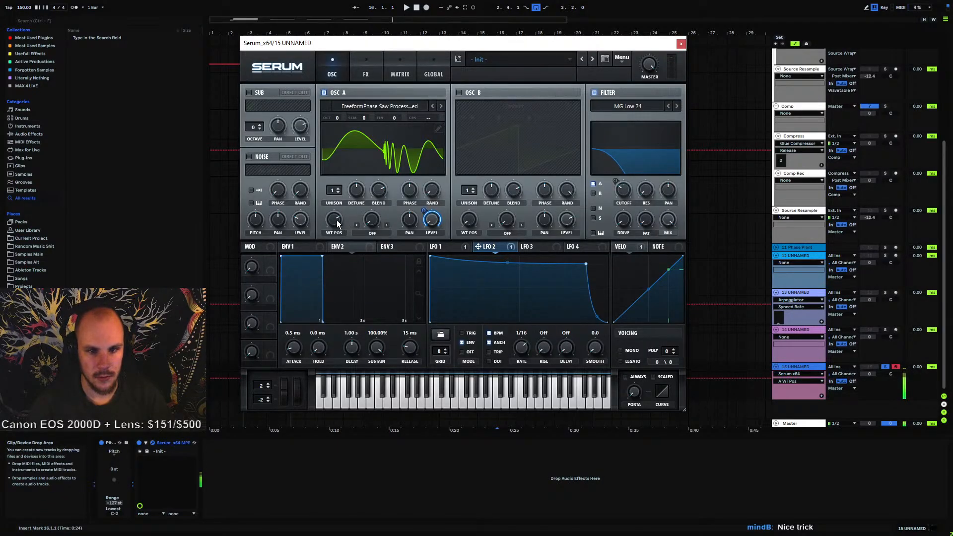
Set oscillator A's wavetable position to 175
left_click_drag(337, 219, 336, 227)
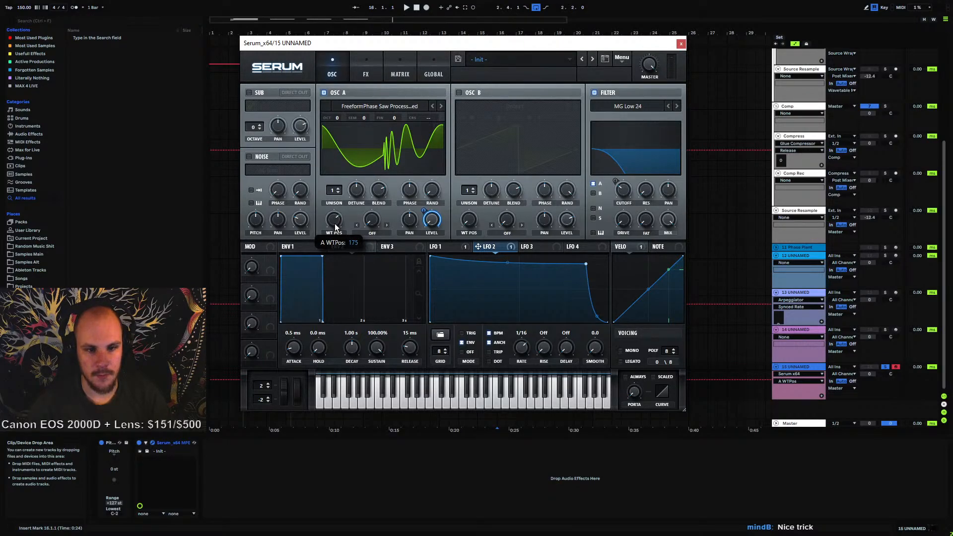
left_click_drag(338, 219, 337, 221)
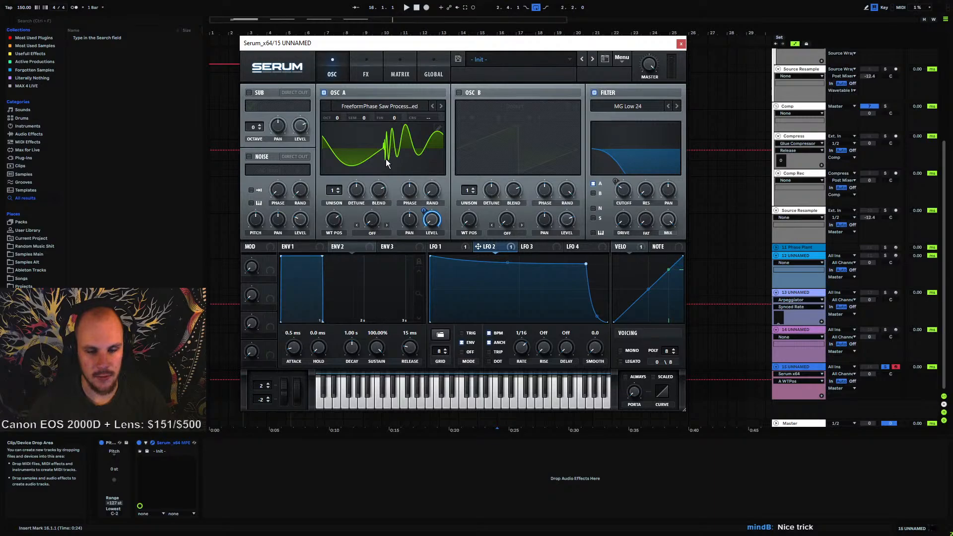
Enable the Distortion effect in SoftClip mode with drive at 69%
left_click(365, 74)
left_click(258, 109)
left_click(405, 102)
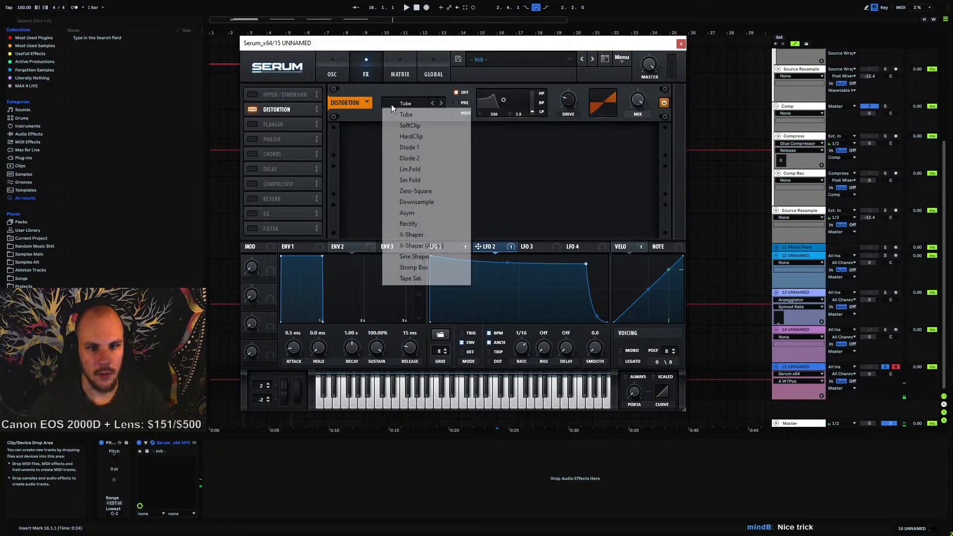
left_click(415, 125)
left_click_drag(581, 71, 583, 63)
mouse_move(571, 101)
left_mouse_down()
mouse_move(577, 91)
mouse_move(572, 100)
left_mouse_up()
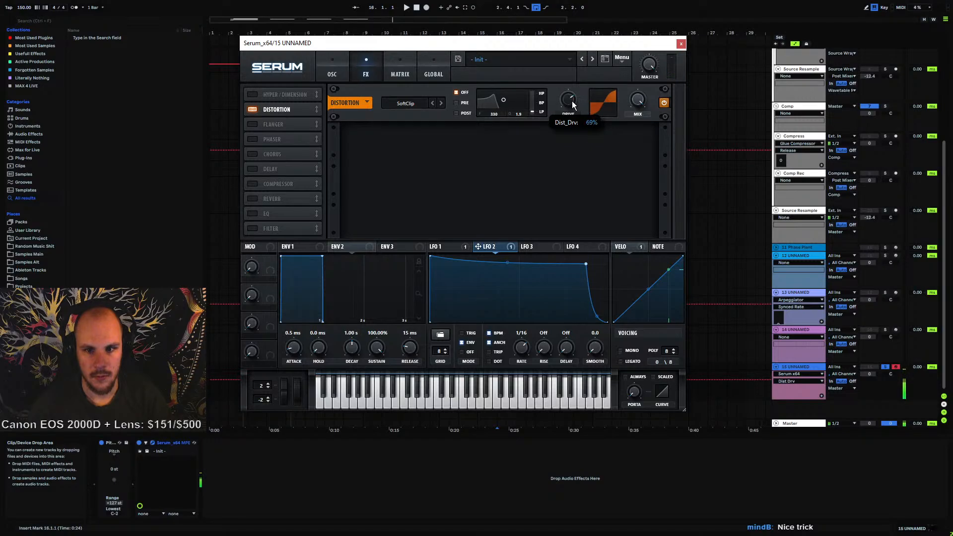
Switch the distortion to HardClip and set its drive to 53%
left_click(407, 103)
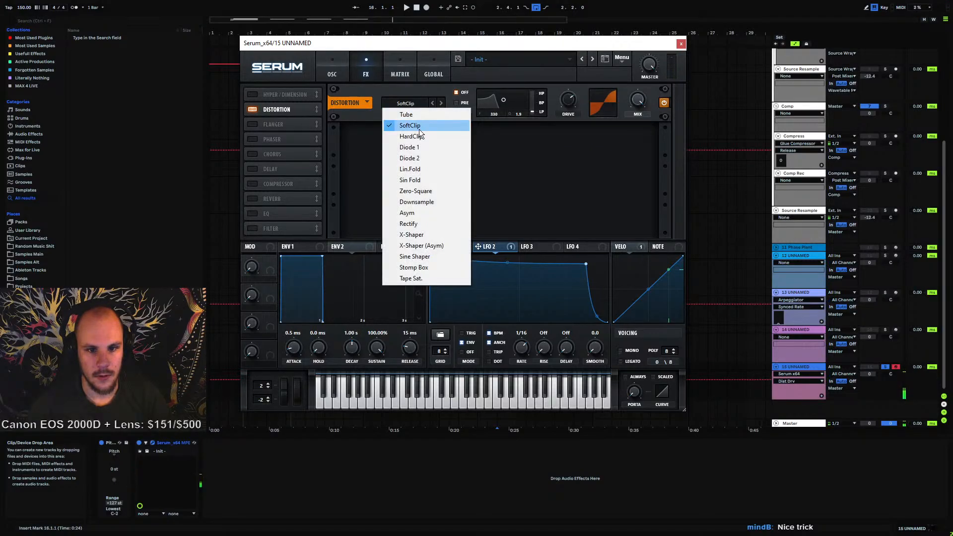
left_click(419, 130)
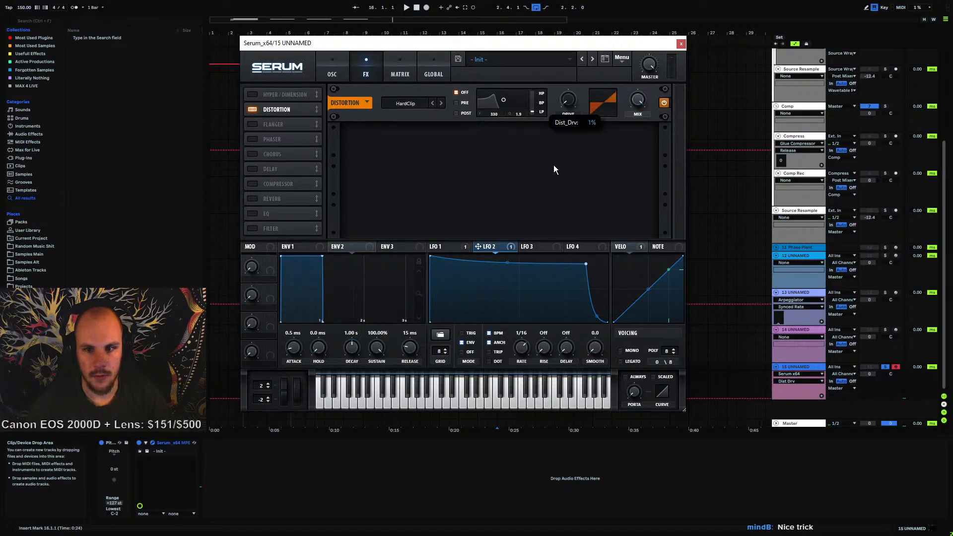
left_click_drag(553, 164, 564, 132)
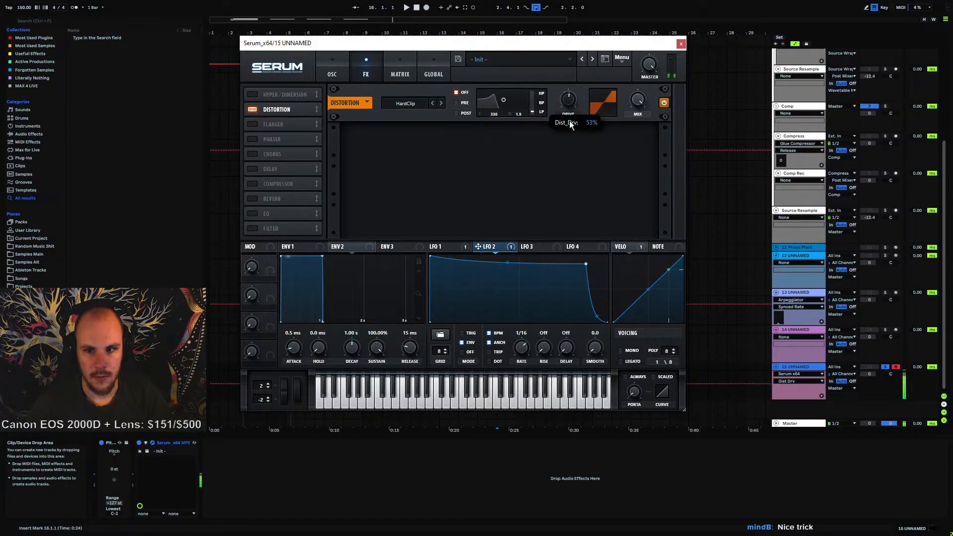
Raise the distortion drive to 71%
left_click_drag(574, 109, 573, 106)
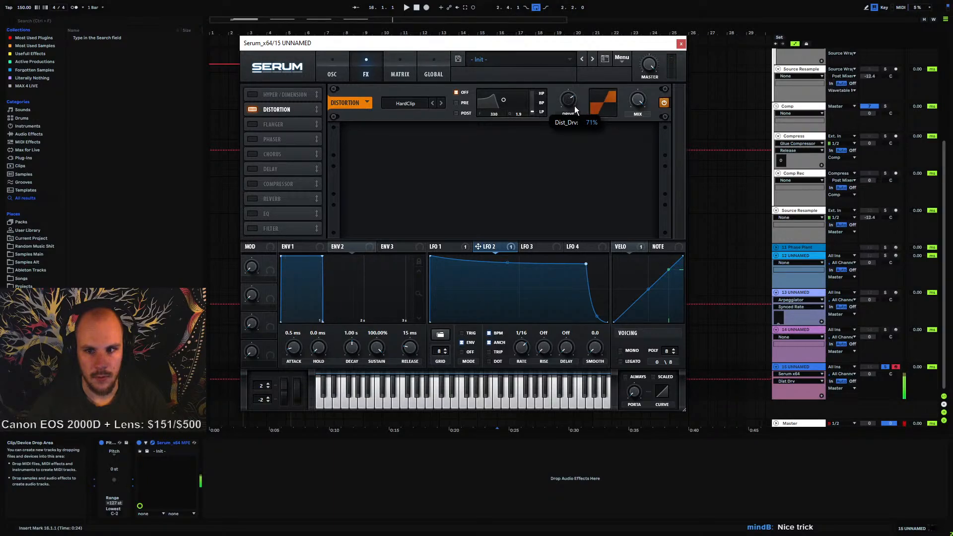
left_click(332, 70)
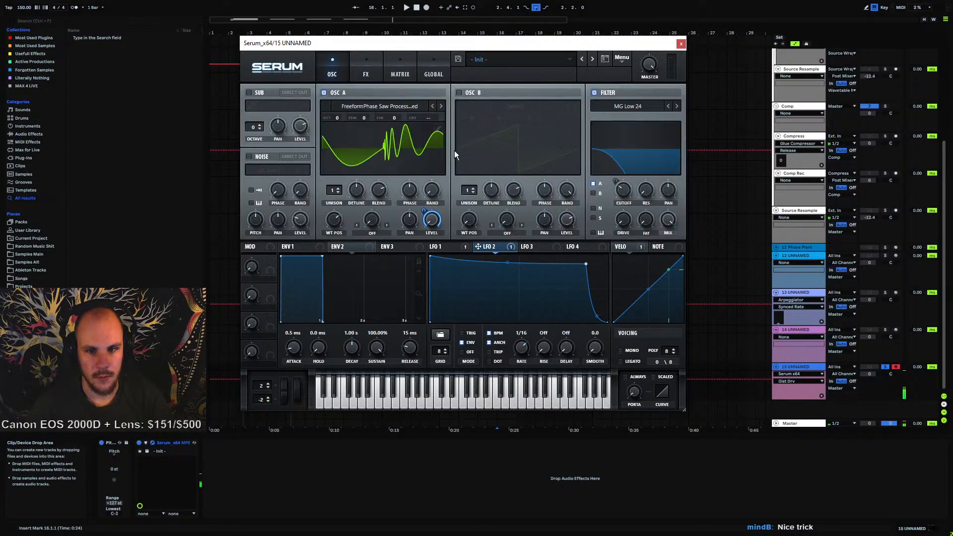
Set envelope 2's attack to 0.0 ms and close the Serum window
left_click_drag(296, 351, 295, 367)
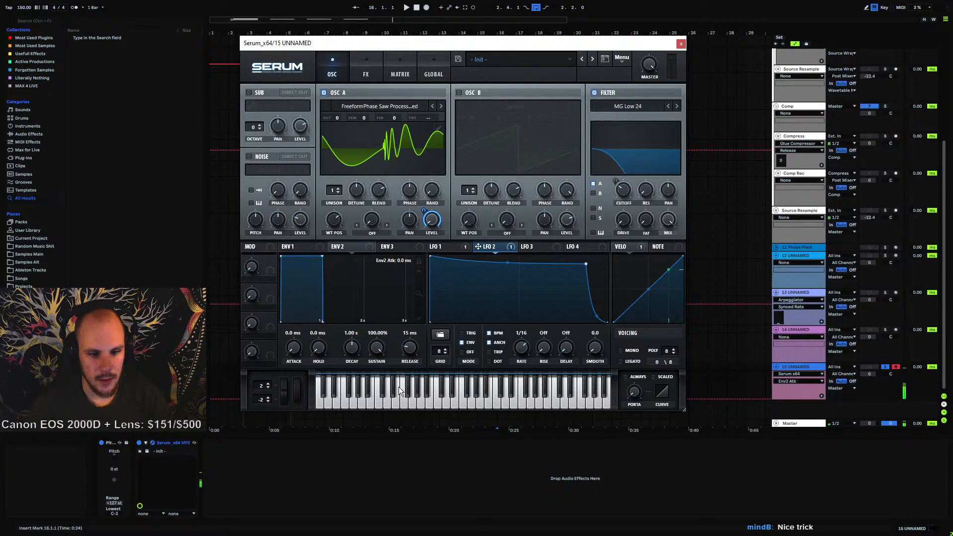
left_click(303, 251)
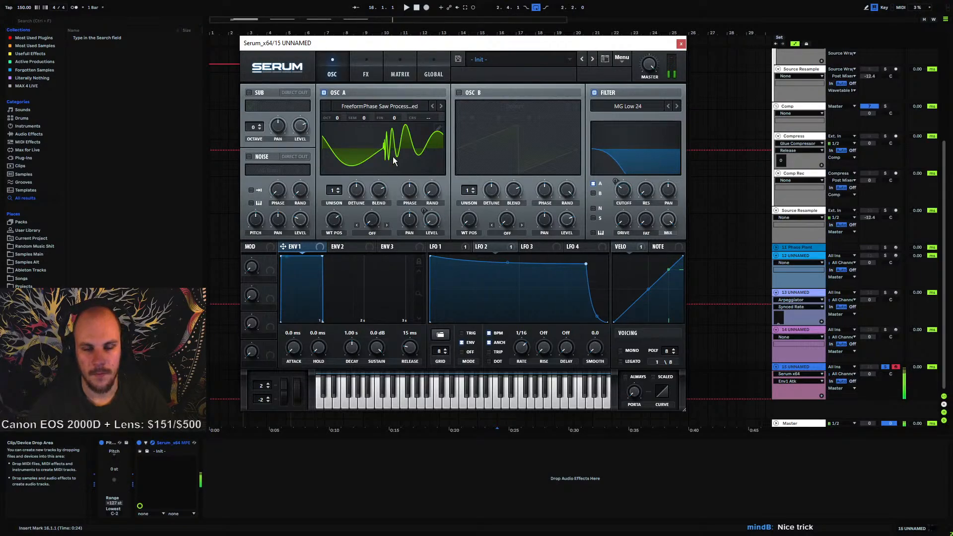
left_click(680, 44)
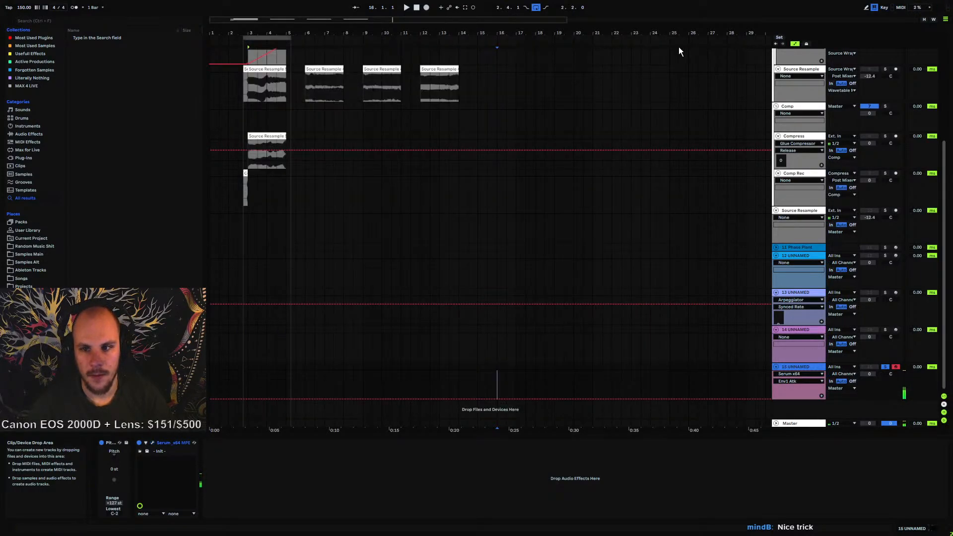
Reopen Serum and reshape LFO 1's curve by moving its points into a steeper decay
left_click(152, 442)
left_click(444, 247)
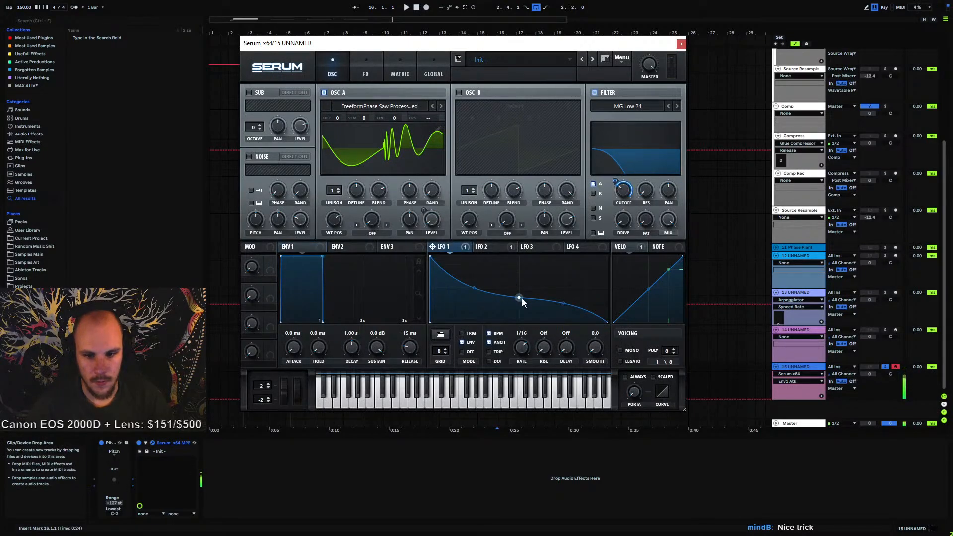
left_click_drag(519, 301, 518, 305)
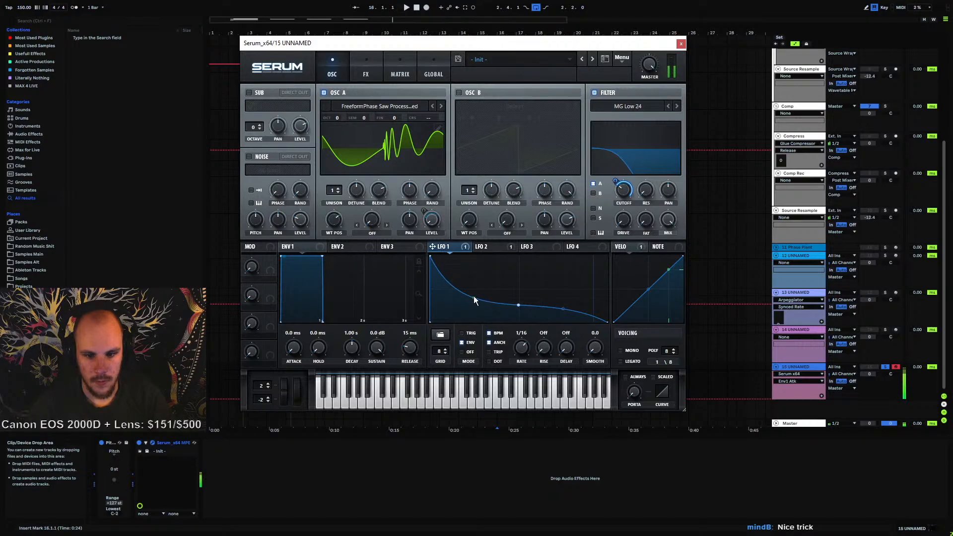
left_click_drag(518, 304, 519, 300)
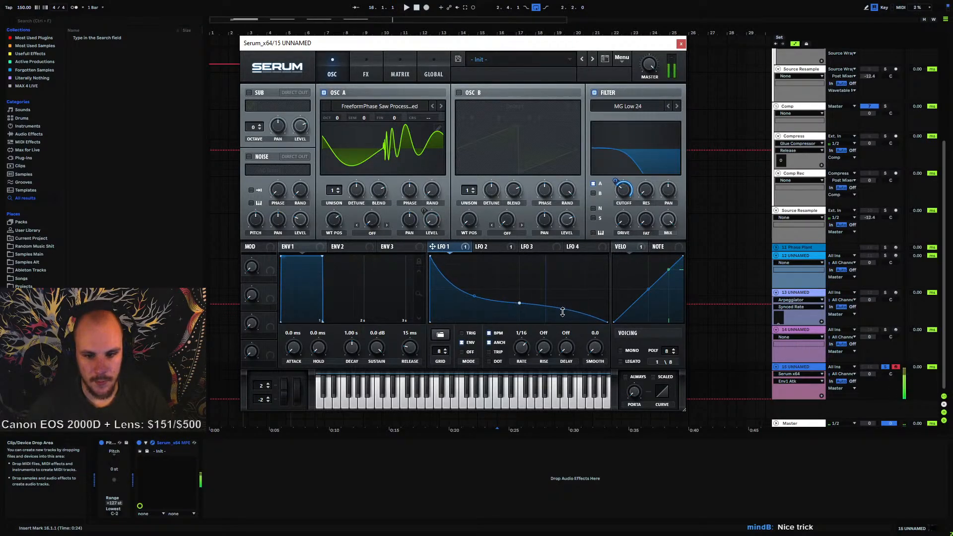
left_click_drag(562, 311, 561, 315)
left_click_drag(473, 295, 492, 301)
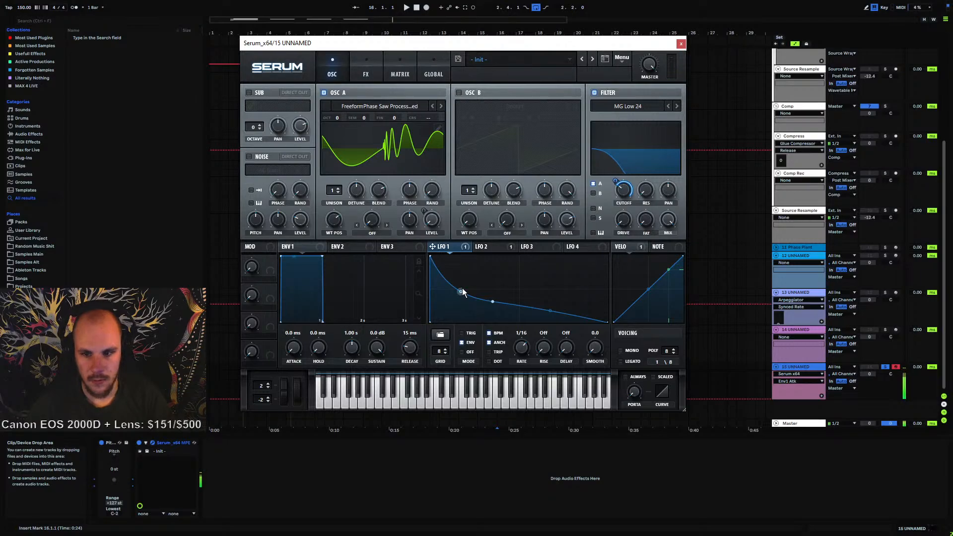
left_click(680, 43)
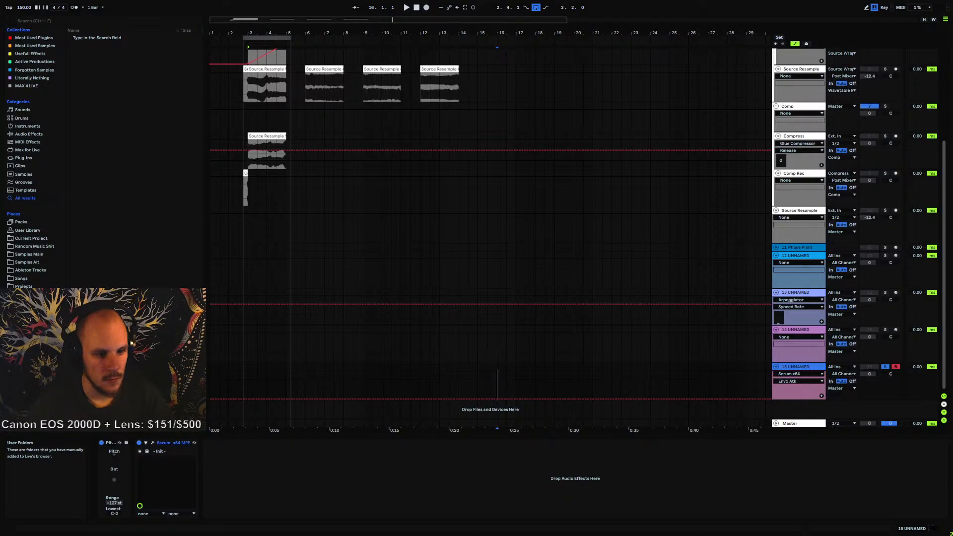
Try to drop Projektor Kick 8.wav from a user folder onto the MIDI track
left_click(29, 310)
left_click(70, 134)
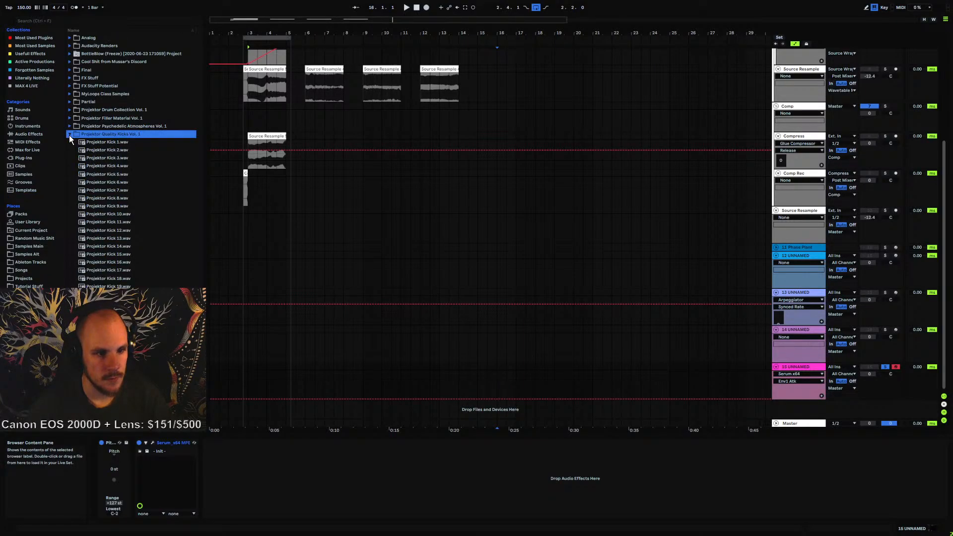
left_click(106, 157)
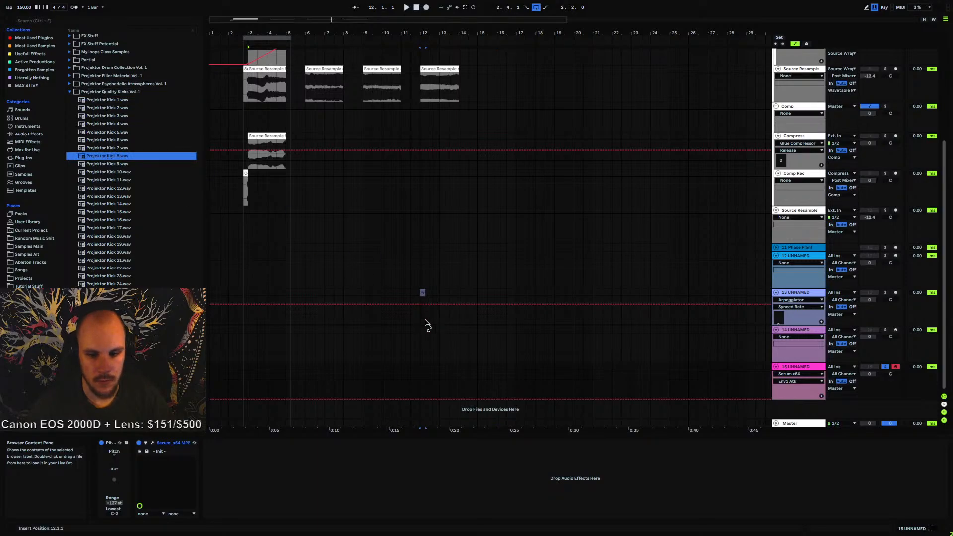
left_click_drag(516, 345, 515, 347)
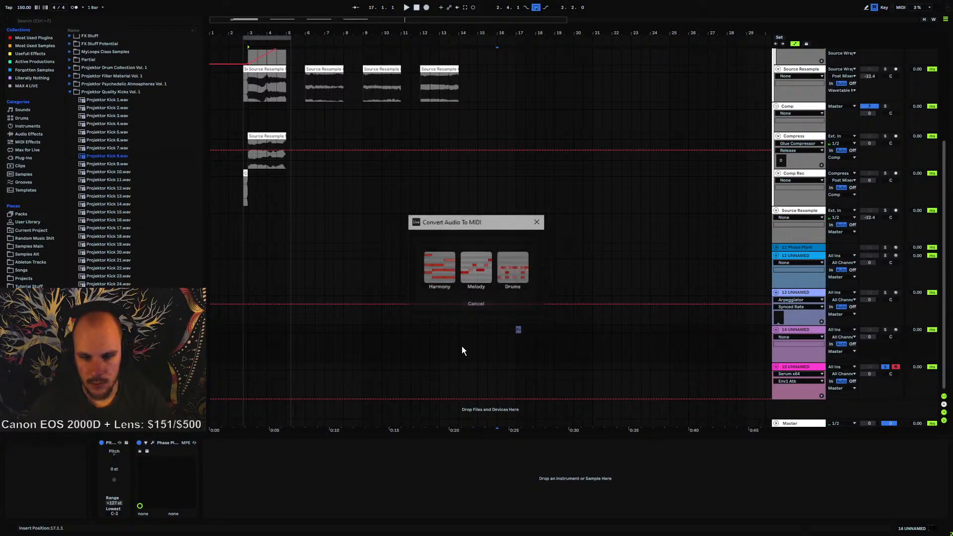
left_click(494, 305)
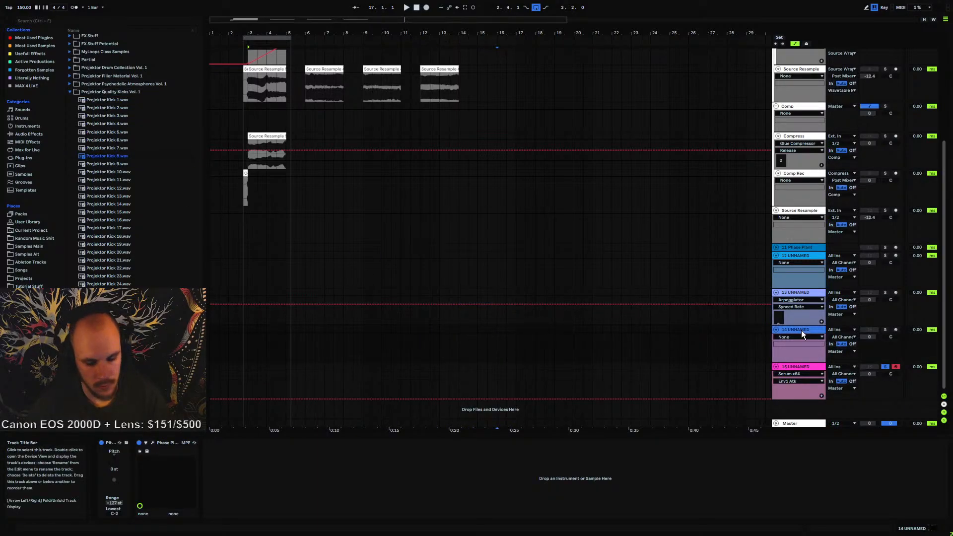
Insert a new audio track and place Projektor Kick 8.wav on it
key("ctrl+t")
left_click(106, 157)
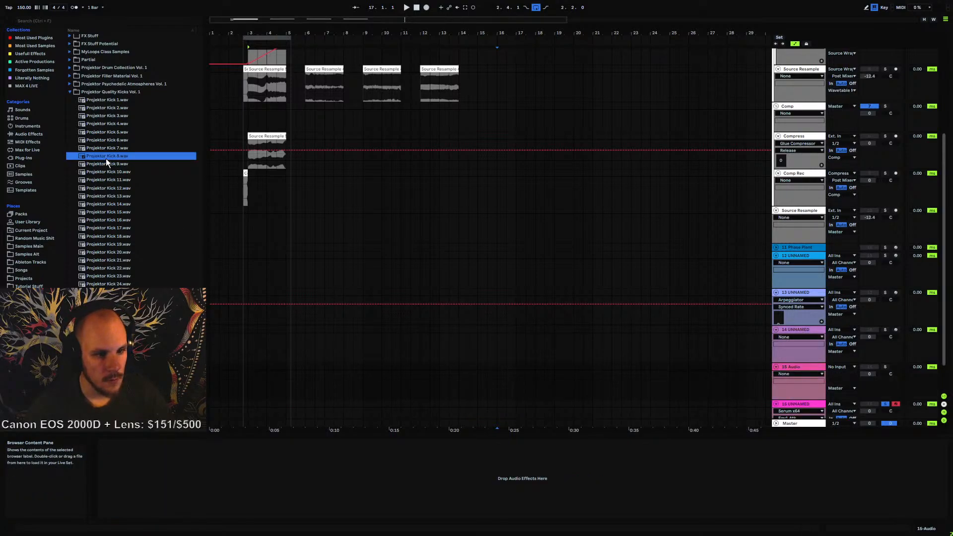
left_click_drag(516, 350, 516, 350)
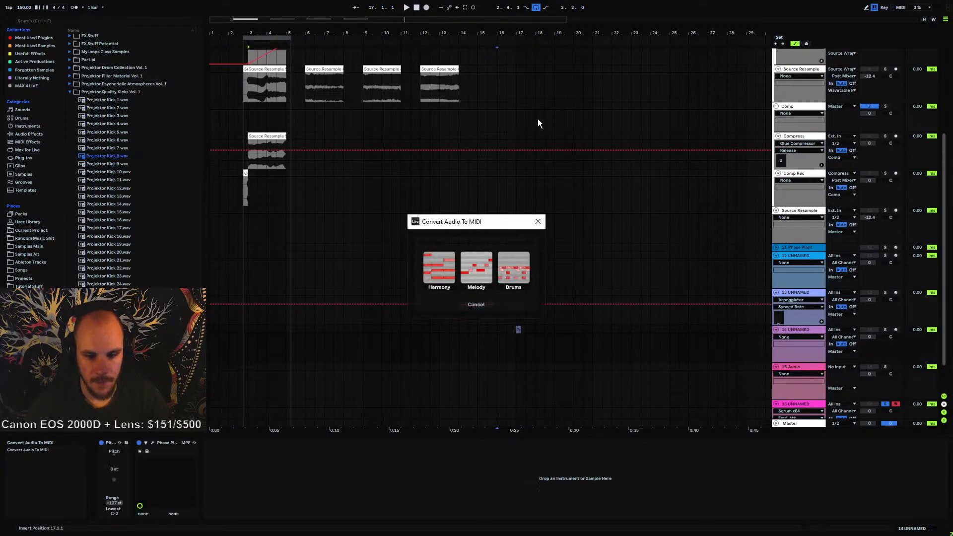
left_click(538, 221)
left_click_drag(124, 156, 511, 376)
Loop the kick clip's length and insert an empty MIDI clip of the same length on the Serum track
scroll(545, 362, "down", 2)
left_click_drag(516, 34, 532, 255)
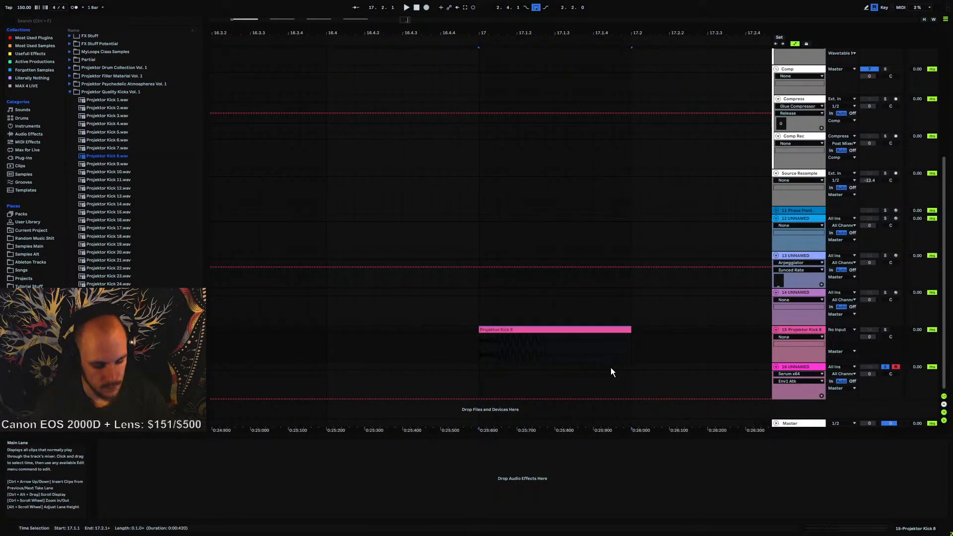
key("ctrl+l")
key("space")
key("space")
left_click_drag(479, 366, 624, 376)
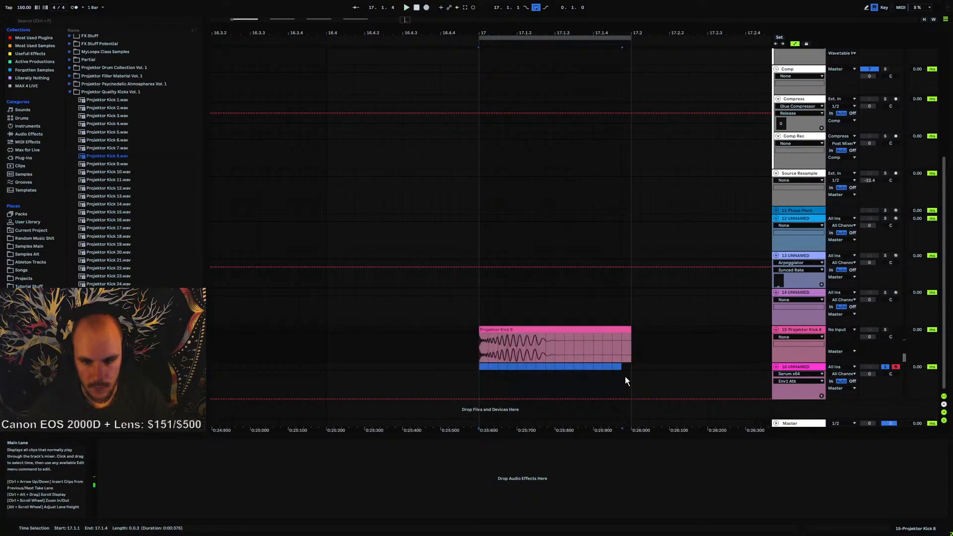
key("ctrl+shift+m")
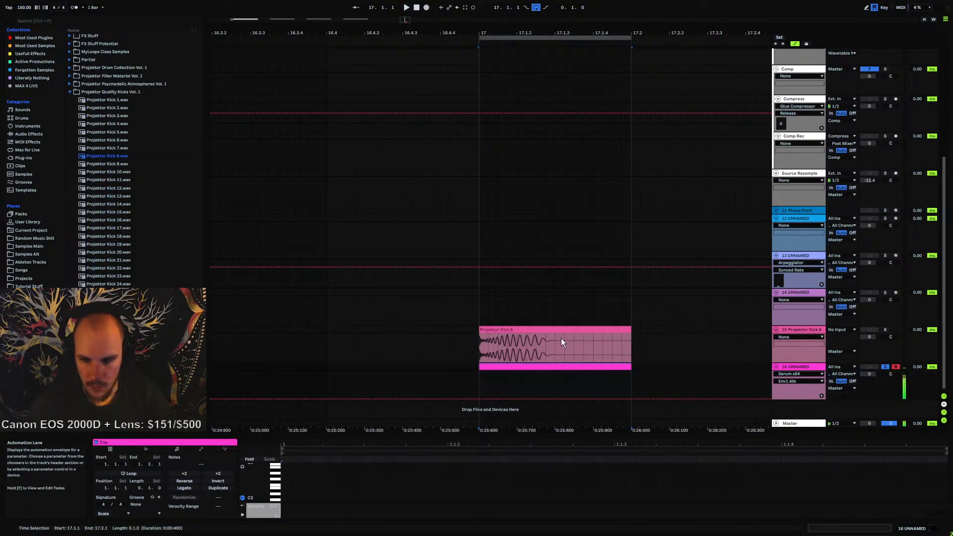
Draw a sixteenth note at the start of the MIDI clip and duplicate it three times
double_click(529, 366)
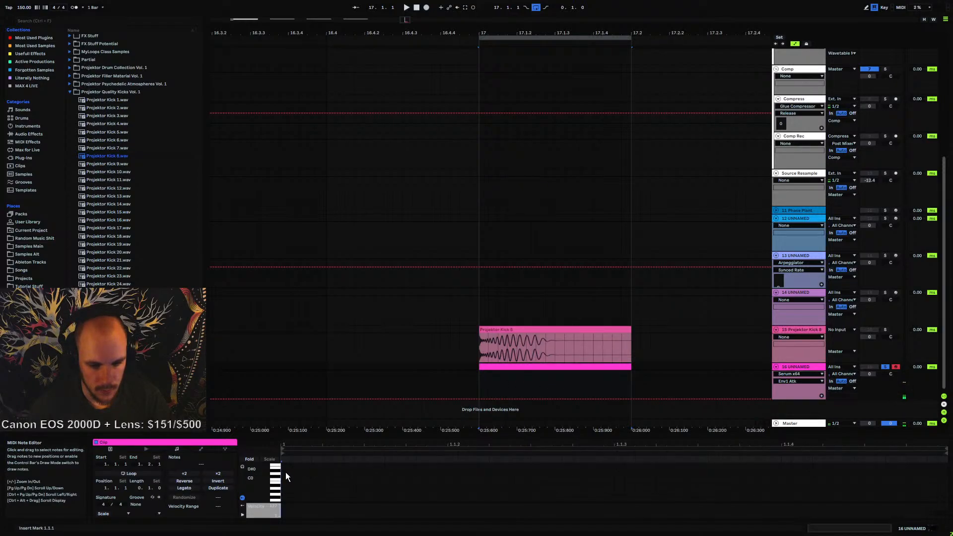
double_click(284, 470)
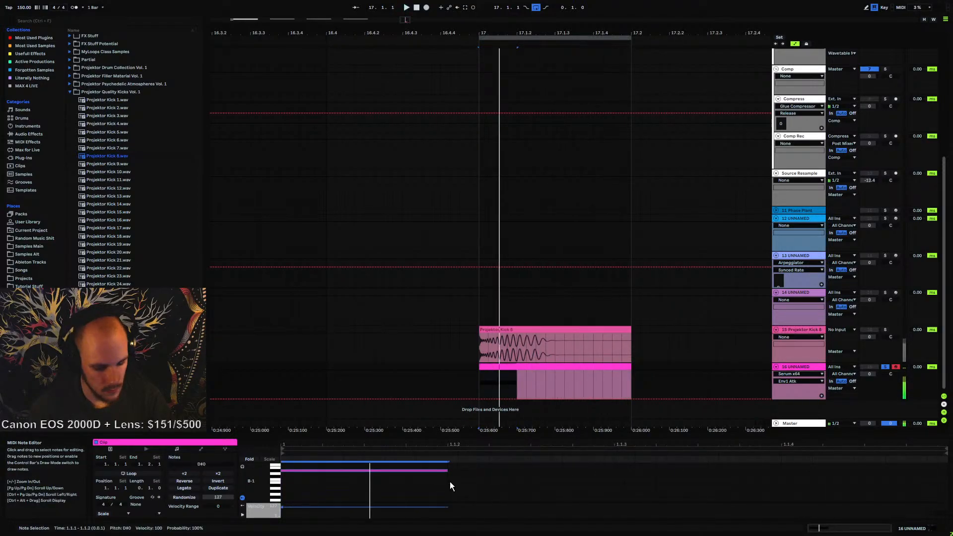
key("ctrl+d")
key("ctrl+d")
key("ctrl+d")
Delete the first note and lower the next note's velocity to 55
left_click(391, 470)
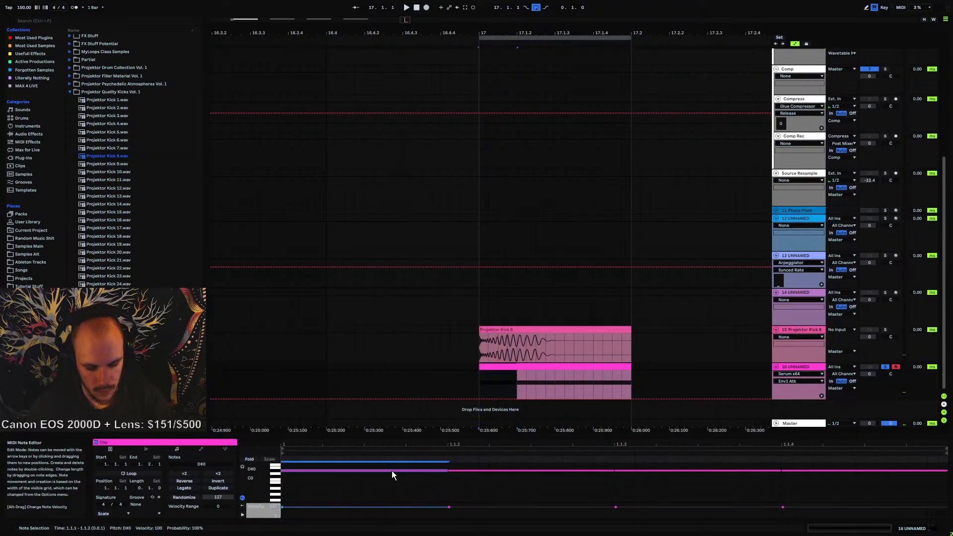
key("Delete")
left_click_drag(454, 506, 454, 510)
key("space")
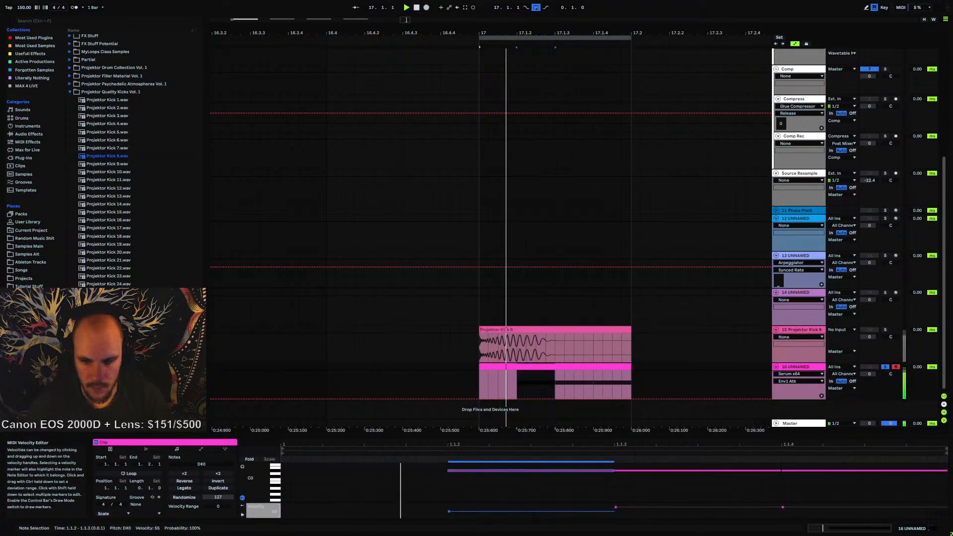
Solo the kick track, select all MIDI notes and transpose them up four semitones to G#0
left_click(885, 330)
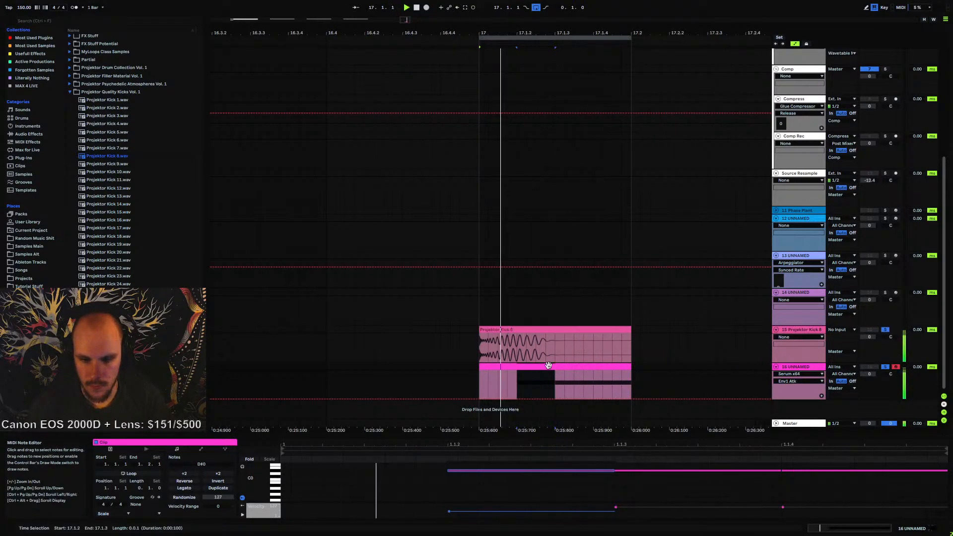
left_click_drag(547, 477, 817, 482)
scroll(440, 487, "up", 1)
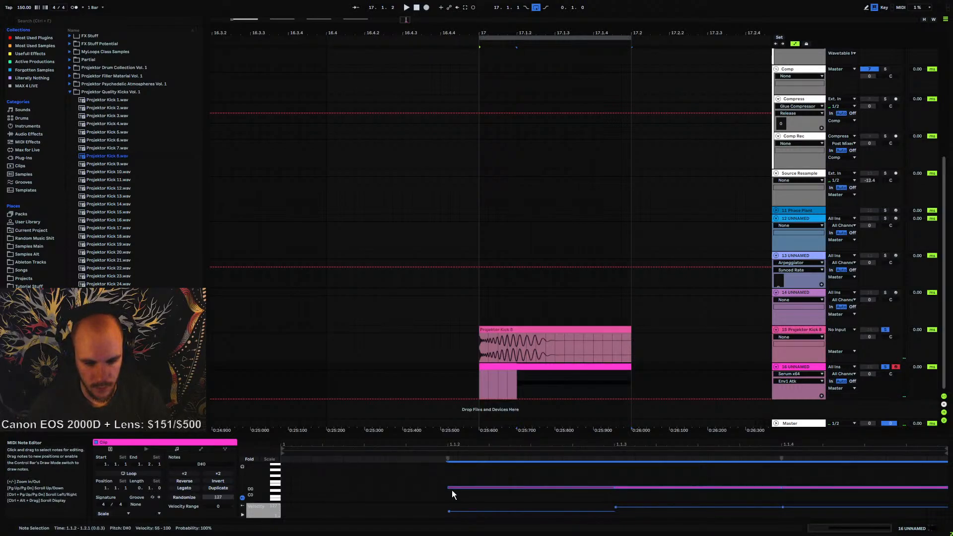
key("Up")
key("Up")
key("Up")
key("Up")
key("space")
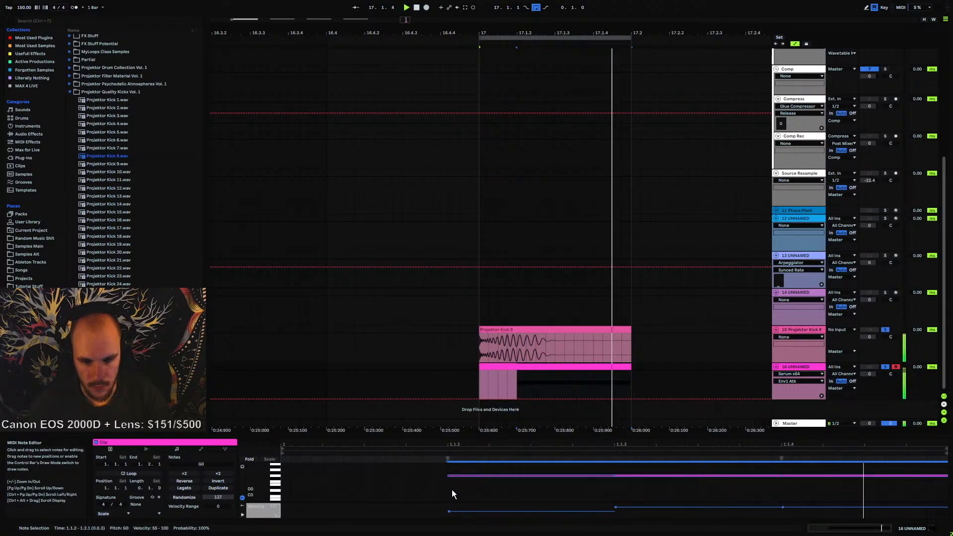
key("Up")
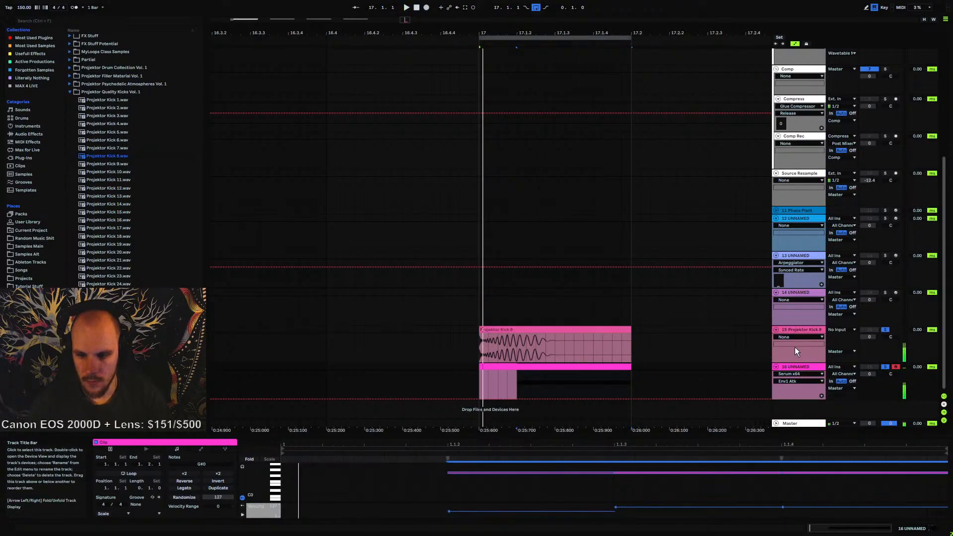
Open the Serum on track 16 and adjust oscillator A's wavetable position slightly
left_click(796, 366)
left_click(153, 442)
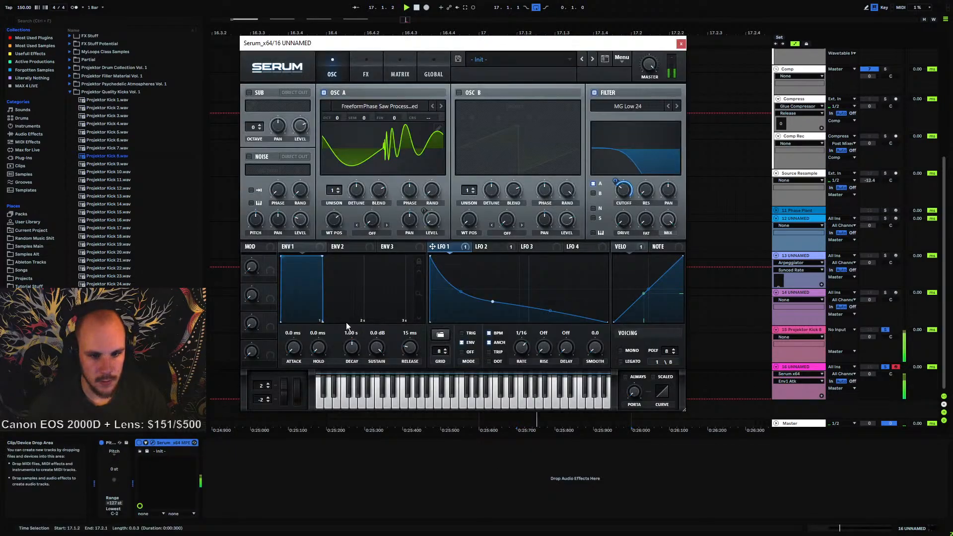
mouse_move(340, 222)
left_mouse_down()
mouse_move(358, 192)
mouse_move(333, 238)
mouse_move(341, 219)
left_mouse_up()
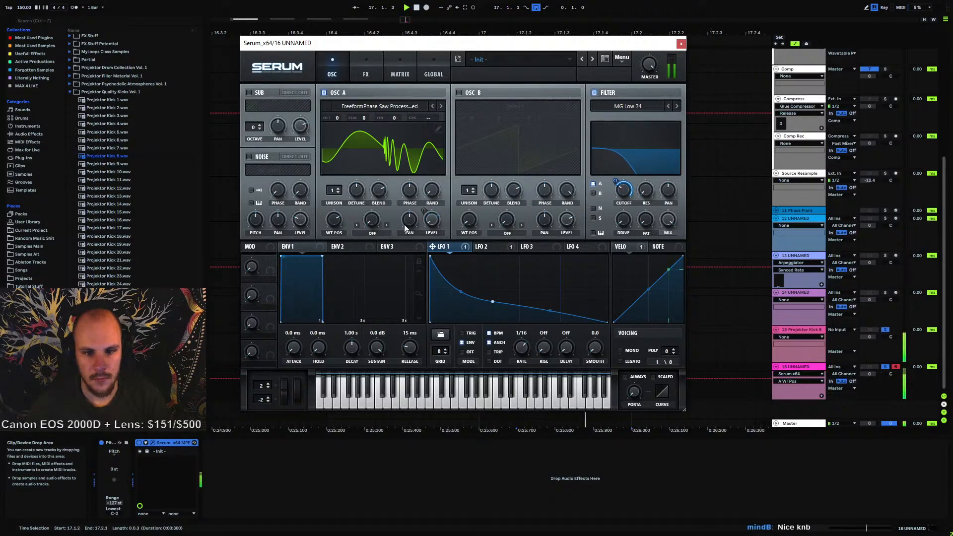
Disable the Distortion effect in Serum
left_click(366, 69)
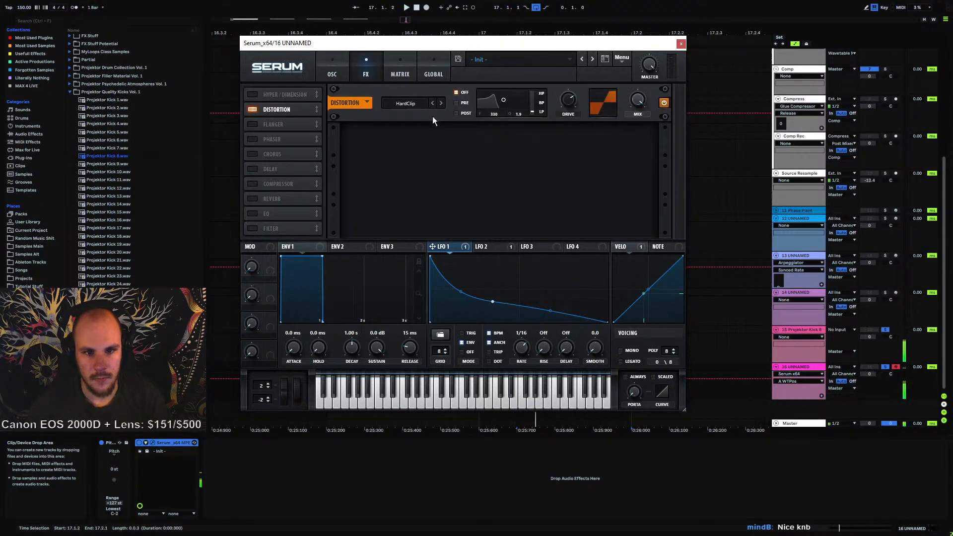
left_click(254, 110)
left_click(332, 70)
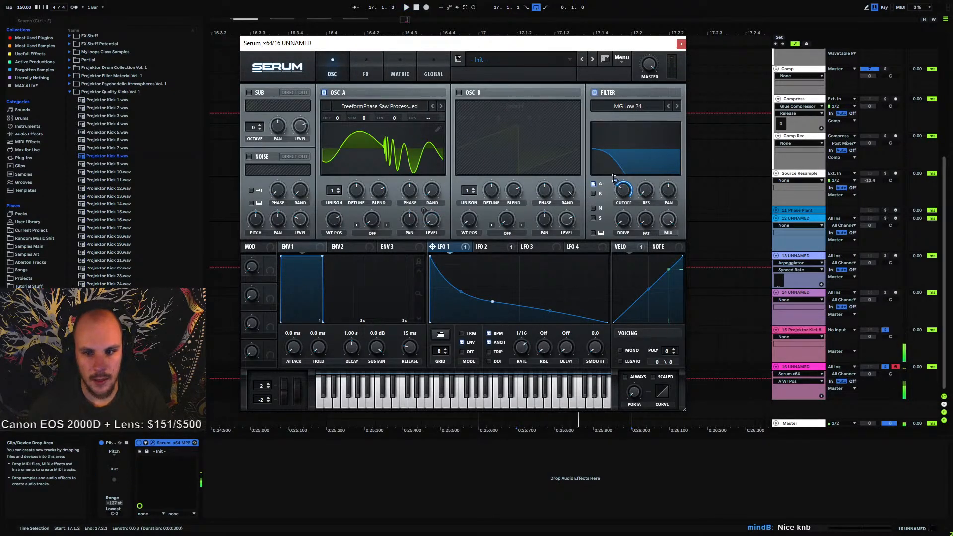
Set LFO 1's filter cutoff modulation amount to 58 and reshape LFO 1's curve points
left_click_drag(613, 178, 614, 185)
key("space")
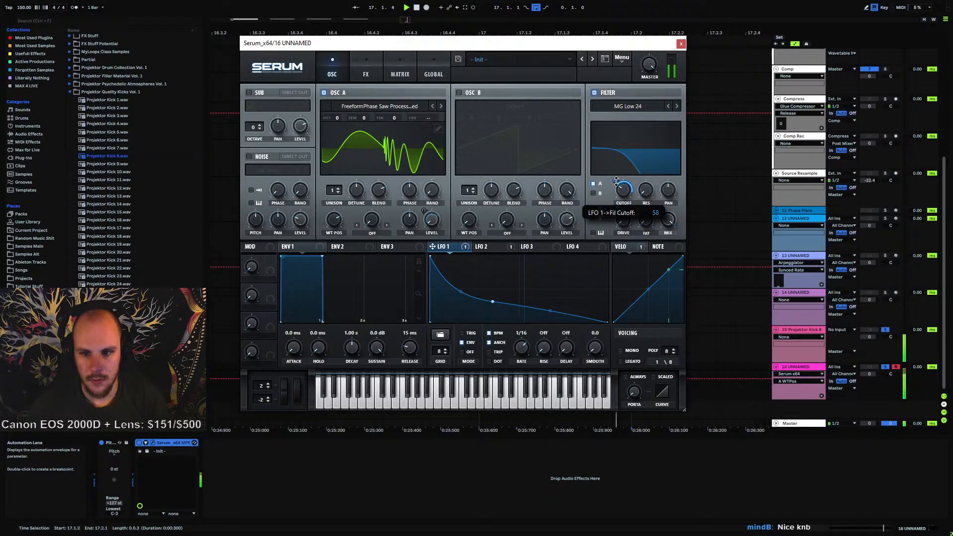
left_click_drag(495, 302, 518, 300)
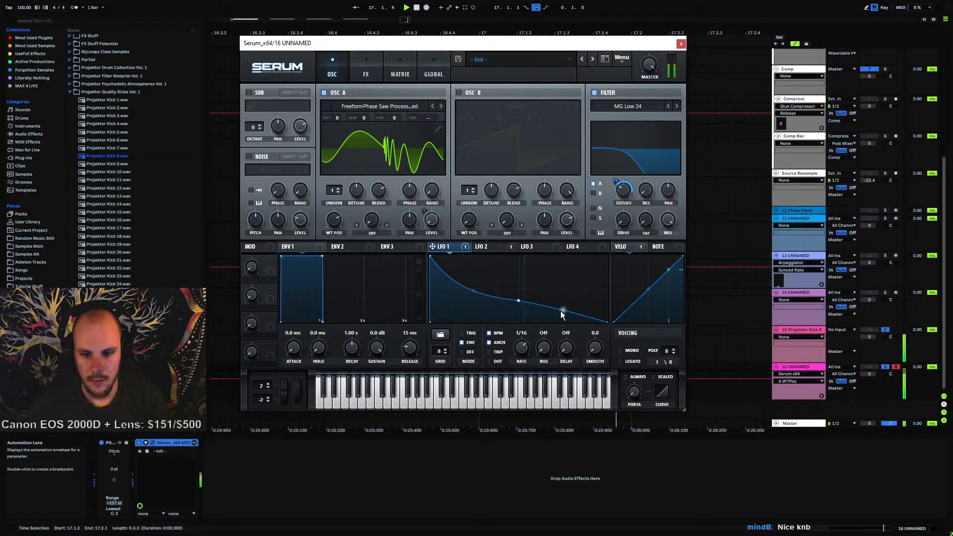
left_click_drag(475, 293, 518, 303)
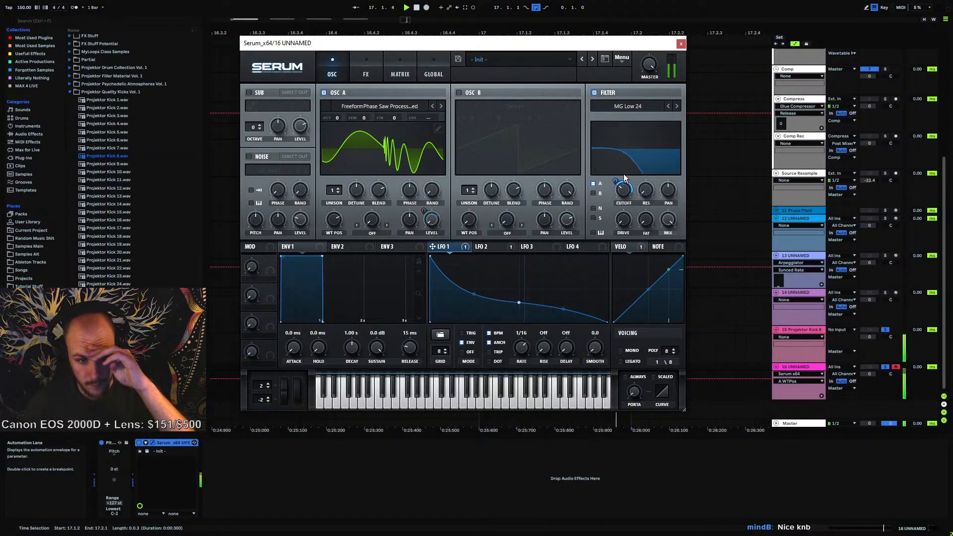
Compare the LFO 1 and LFO 2 shapes
left_click(493, 251)
left_click(453, 248)
left_click(490, 247)
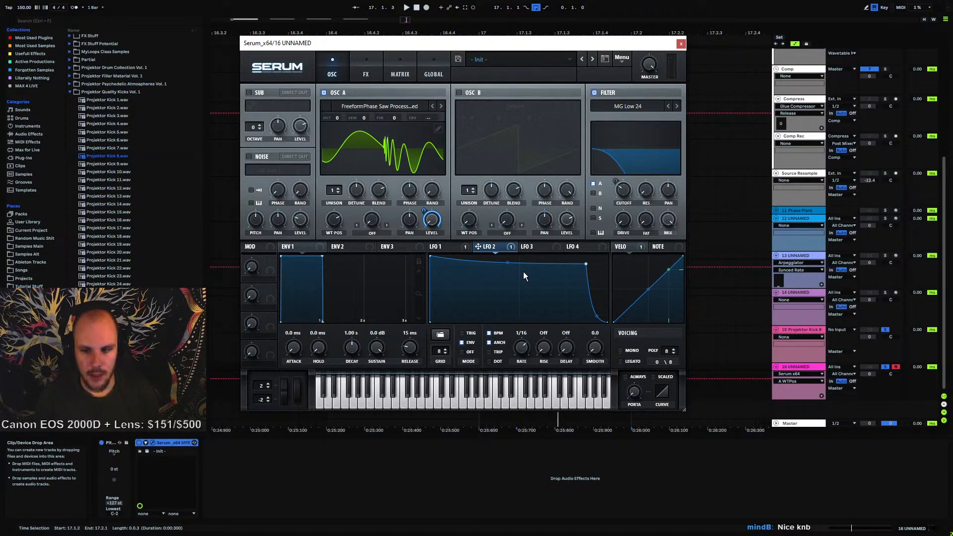
Close Serum and try transposing the selected note in track 16's MIDI clip up an octave while playing it, then move it back down
left_click(681, 43)
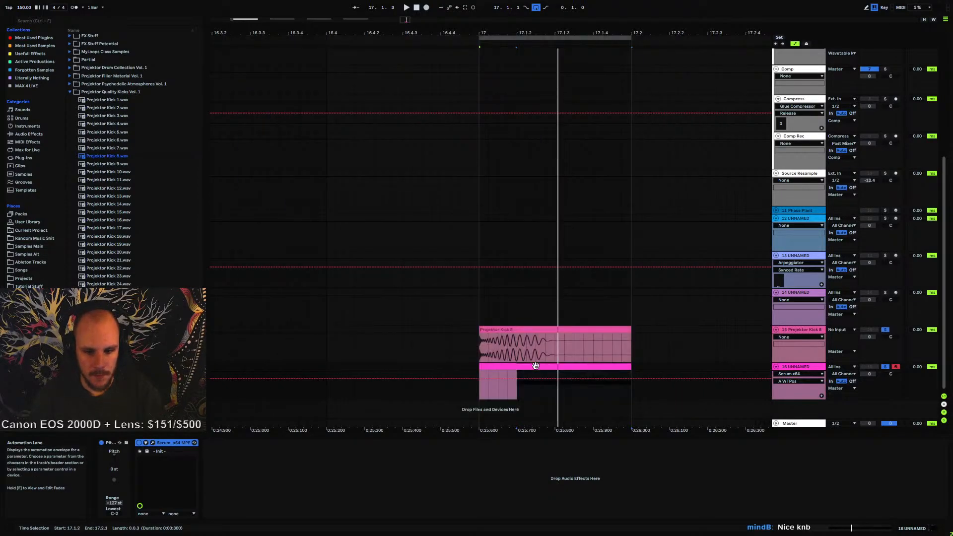
left_click(554, 366)
left_click(677, 473)
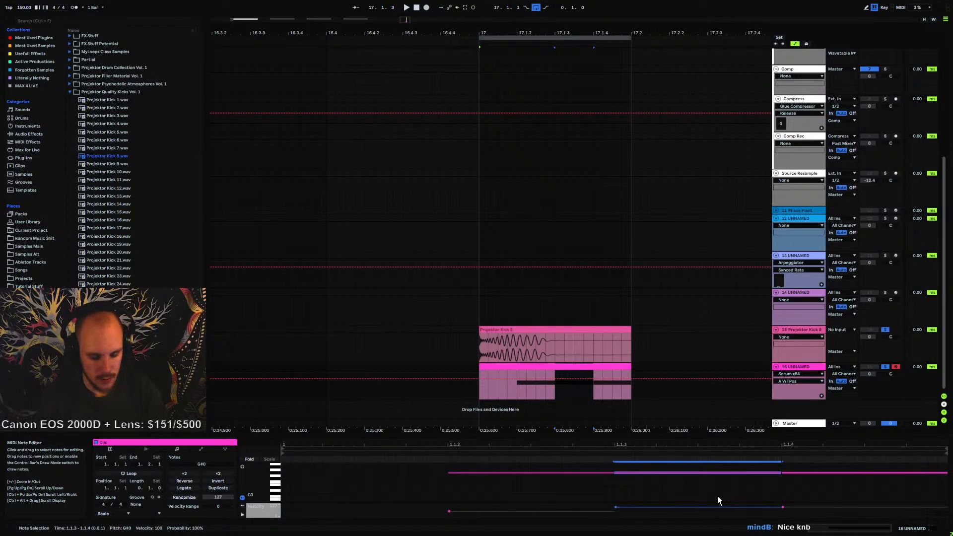
key("shift+Up")
key("space")
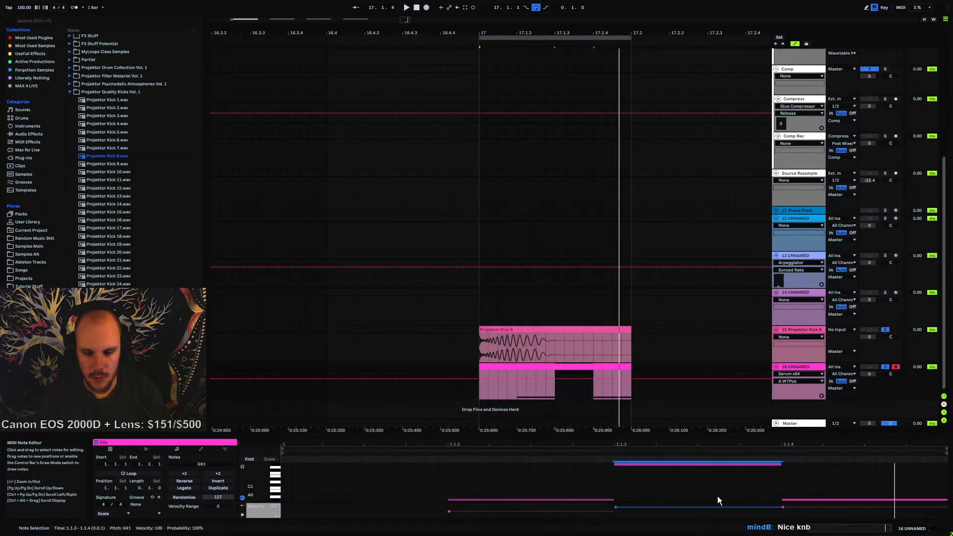
key("shift+Down")
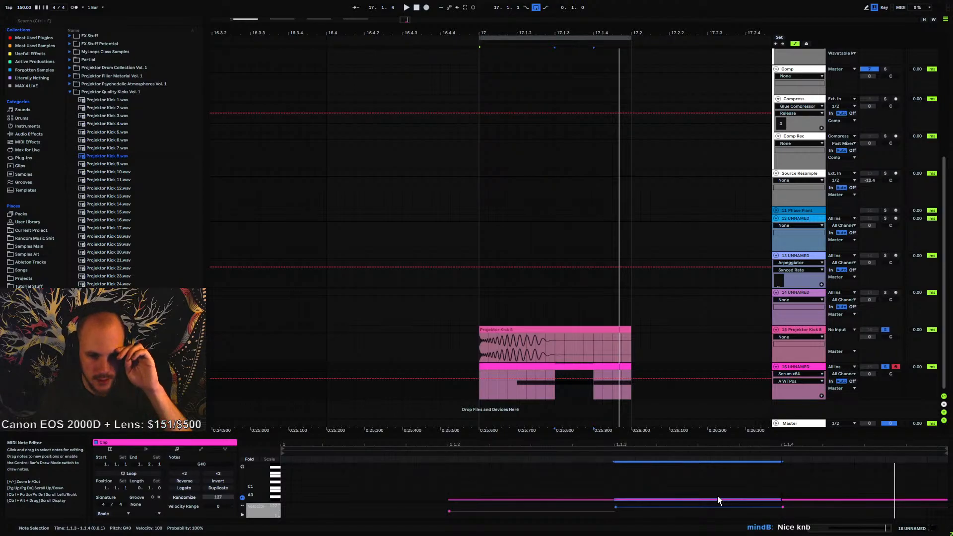
left_click(556, 389)
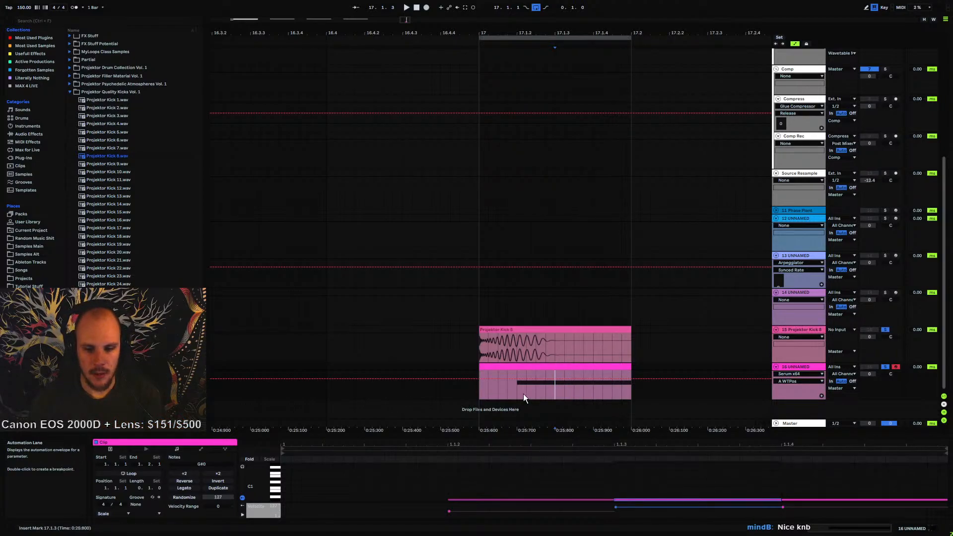
left_click_drag(517, 391, 630, 389)
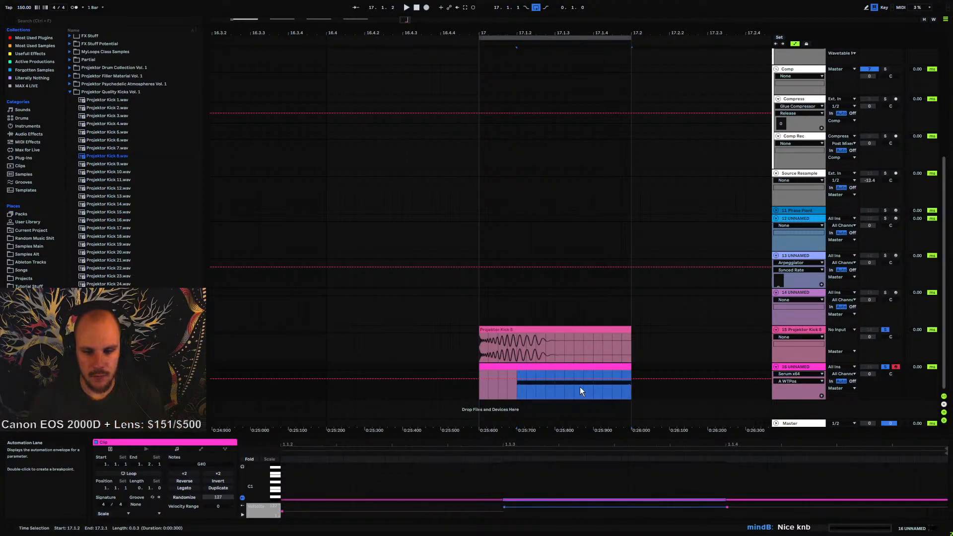
left_click(557, 392)
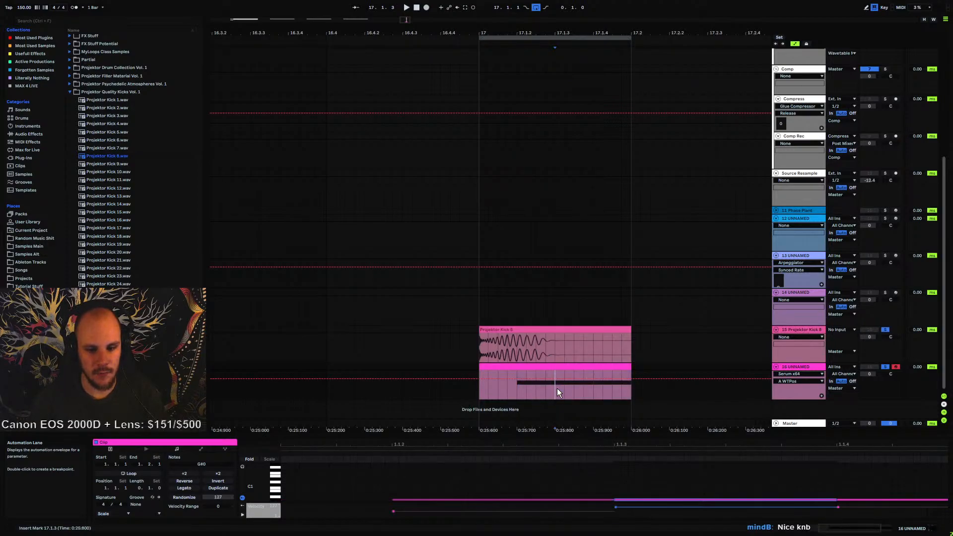
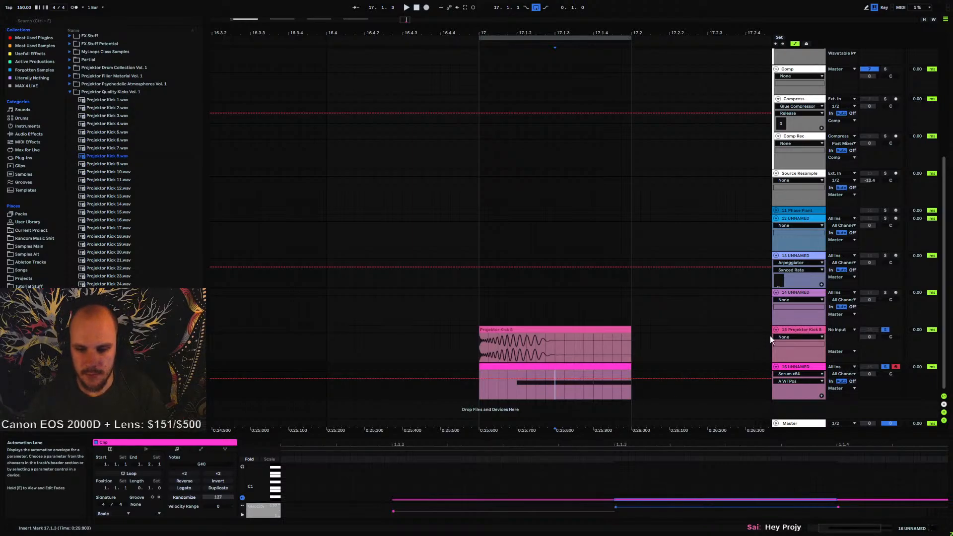
Play the kick clip on track 15, select the note in track 16's MIDI clip and transpose it up three semitones
left_click(480, 344)
key("space")
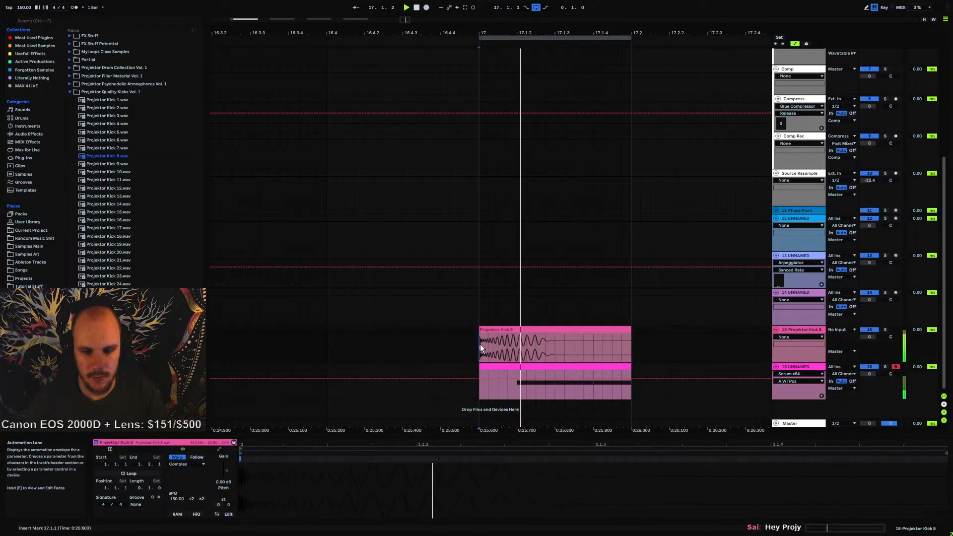
left_click(525, 365)
key("space")
left_click_drag(564, 483, 868, 505)
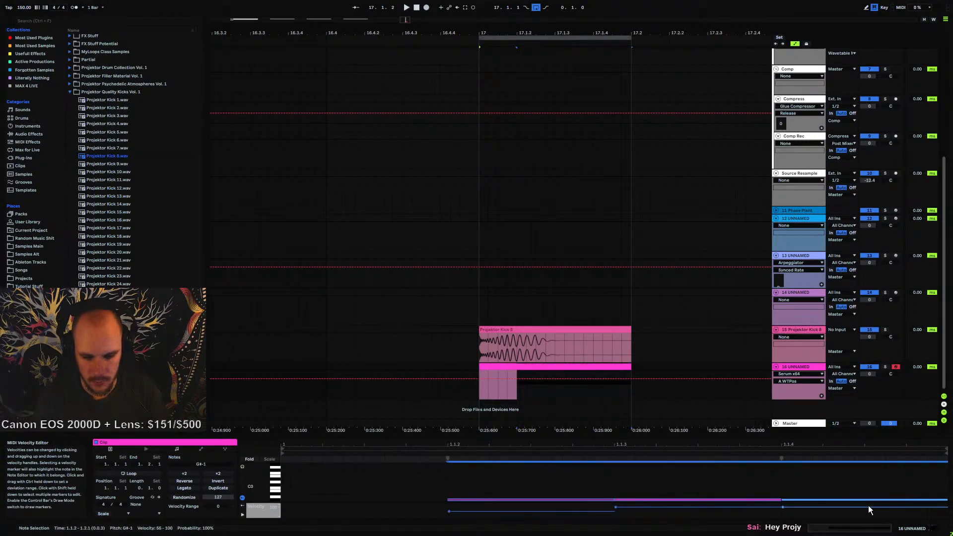
key("Up")
key("Up")
key("Up")
key("Up")
key("Up")
key("Up")
key("Up")
key("space")
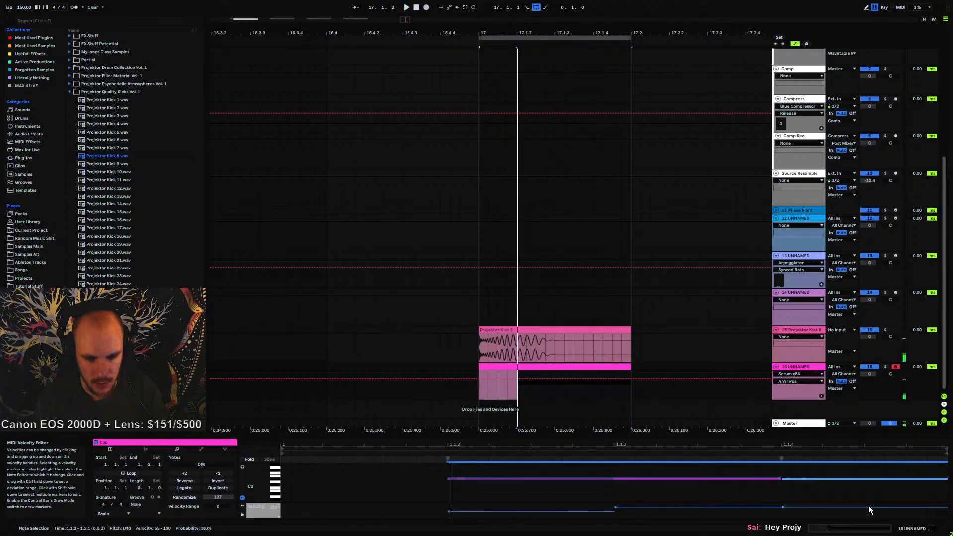
Transpose the MIDI note up an octave, then down five semitones while auditioning it against the kick
key("shift+Up")
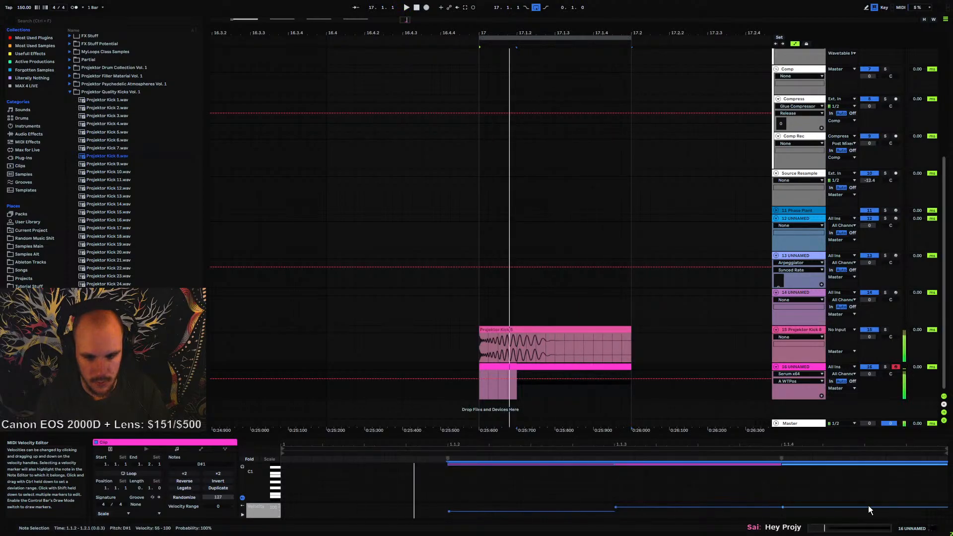
key("Down")
key("Down")
key("Down")
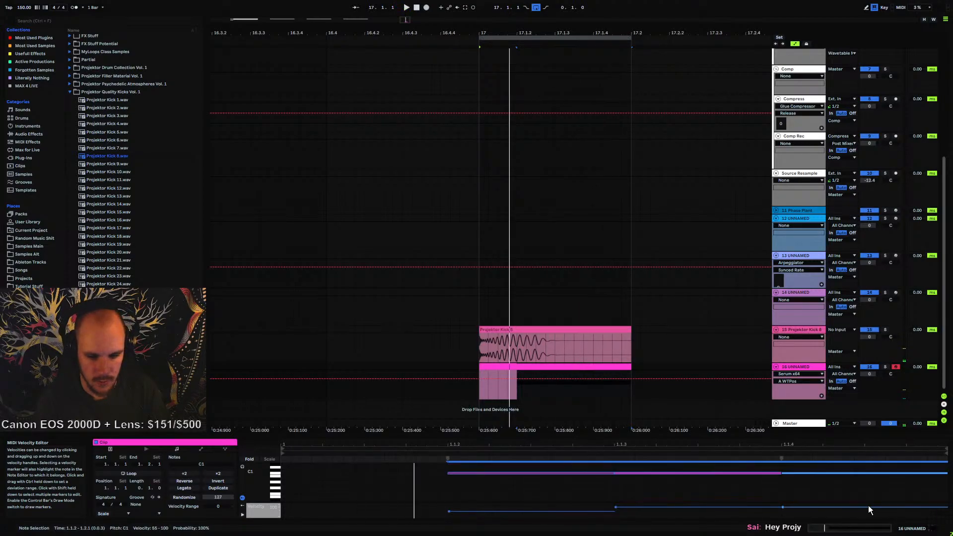
key("Down")
key("Down")
key("space")
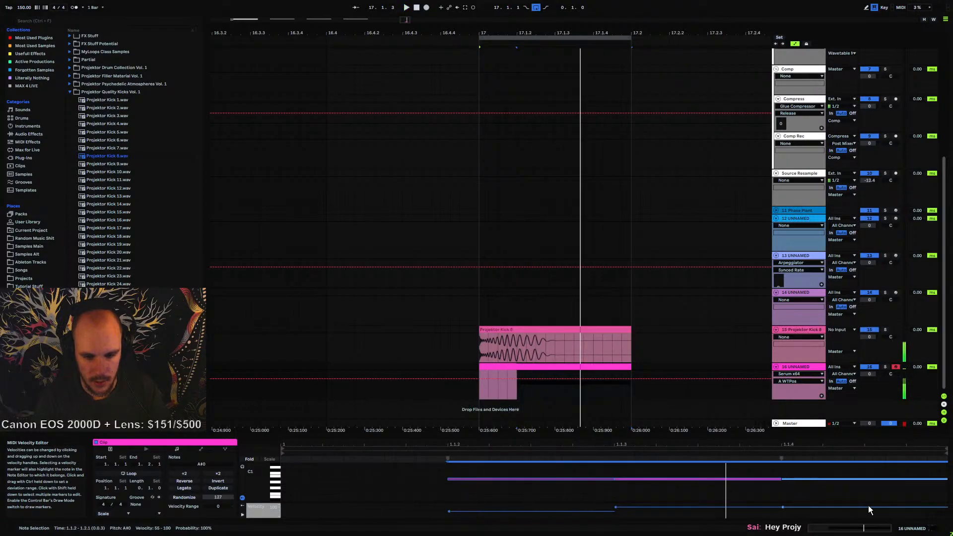
Nudge the MIDI note up three semitones, down three, then up two while listening
key("Up")
key("Up")
key("Up")
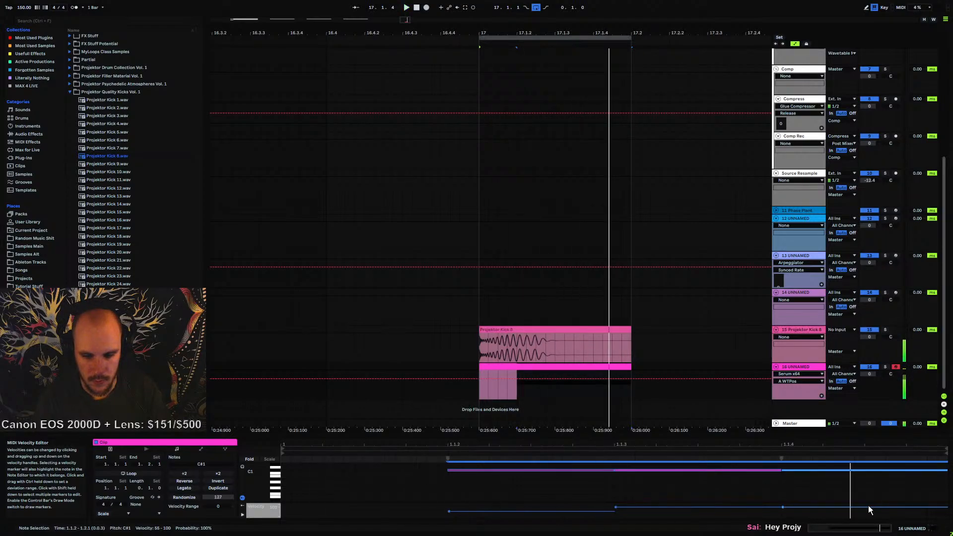
key("Down")
key("Down")
key("Down")
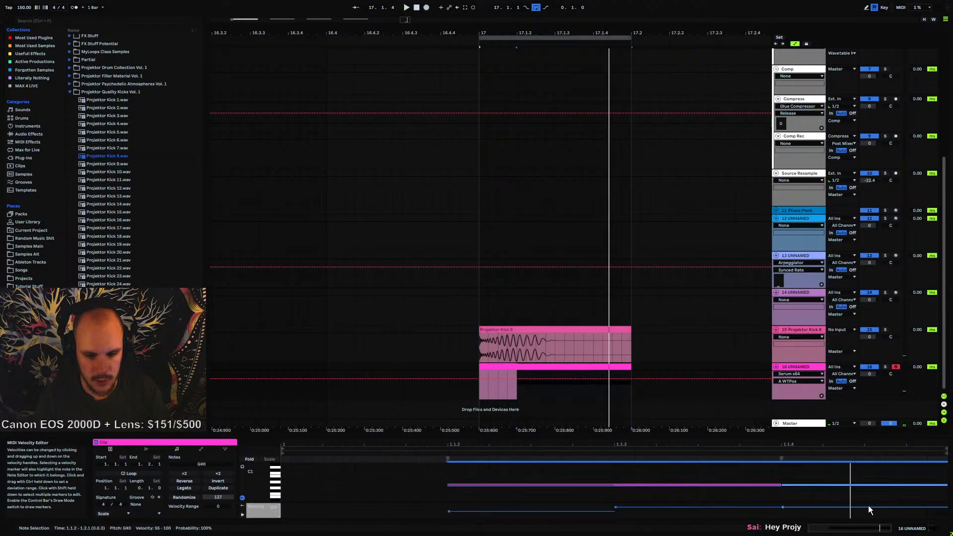
key("Up")
key("Up")
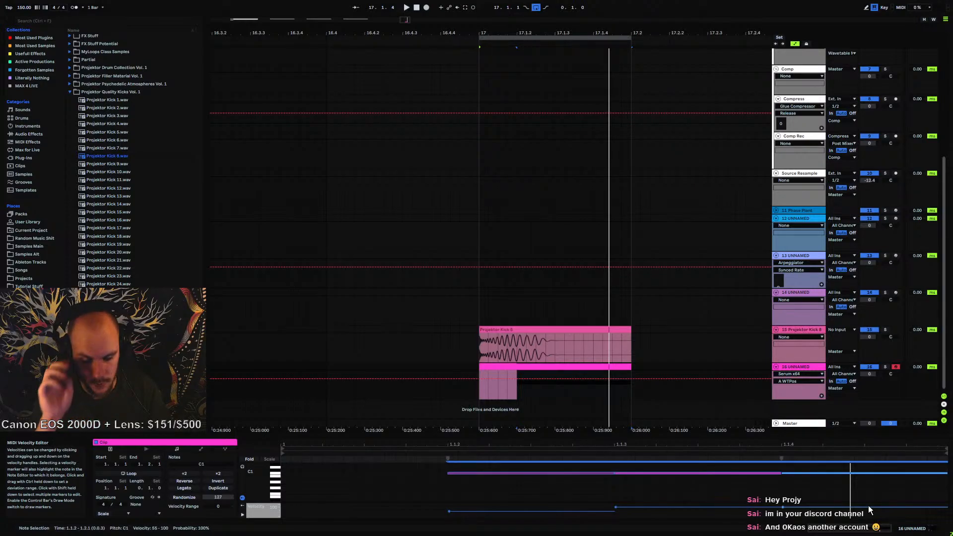
key("space")
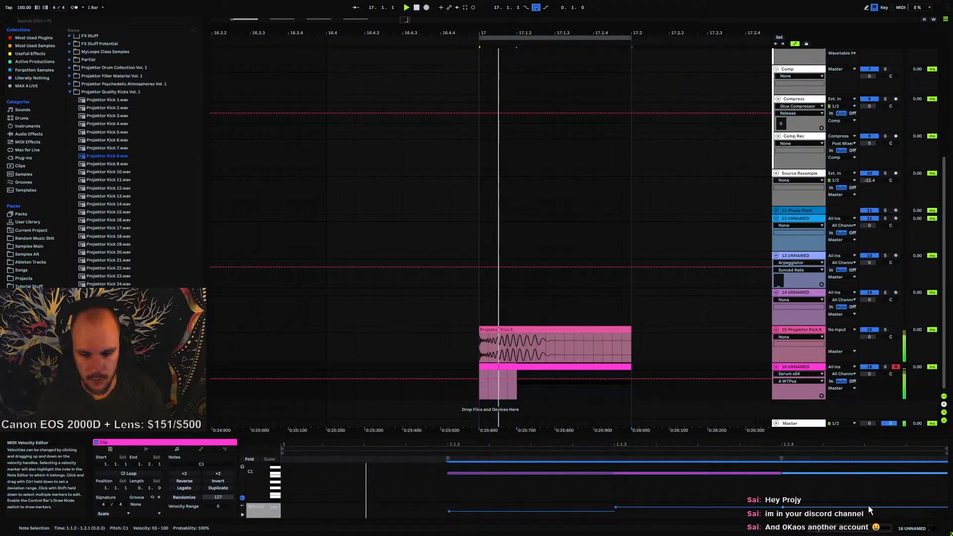
Lower the MIDI note six semitones, raise it two, then lower it two again while auditioning
key("Down")
key("Down")
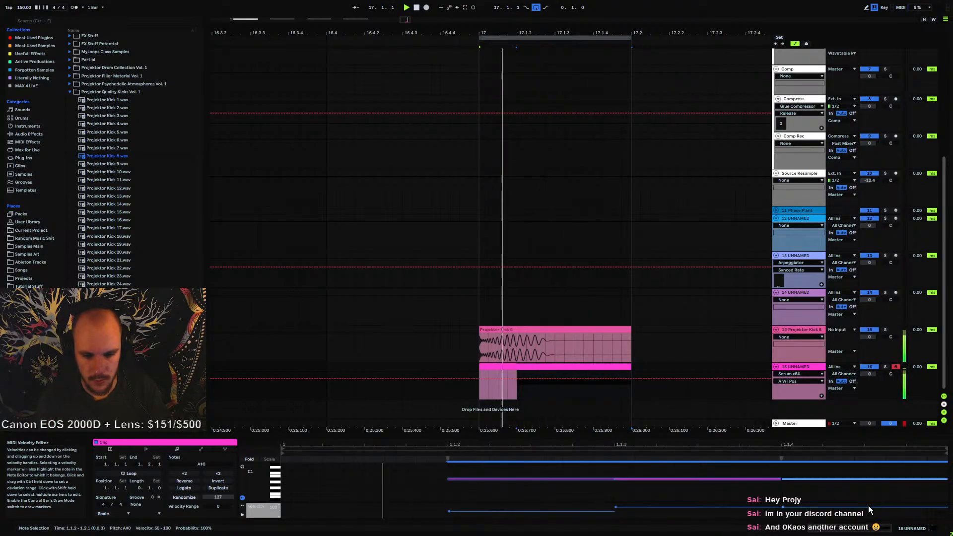
key("Down")
key("Down")
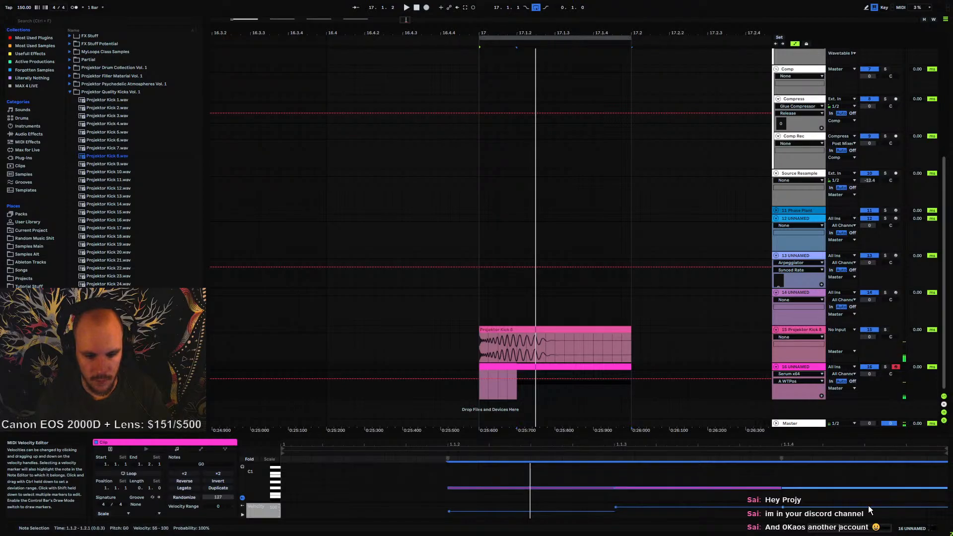
key("Down")
key("Down")
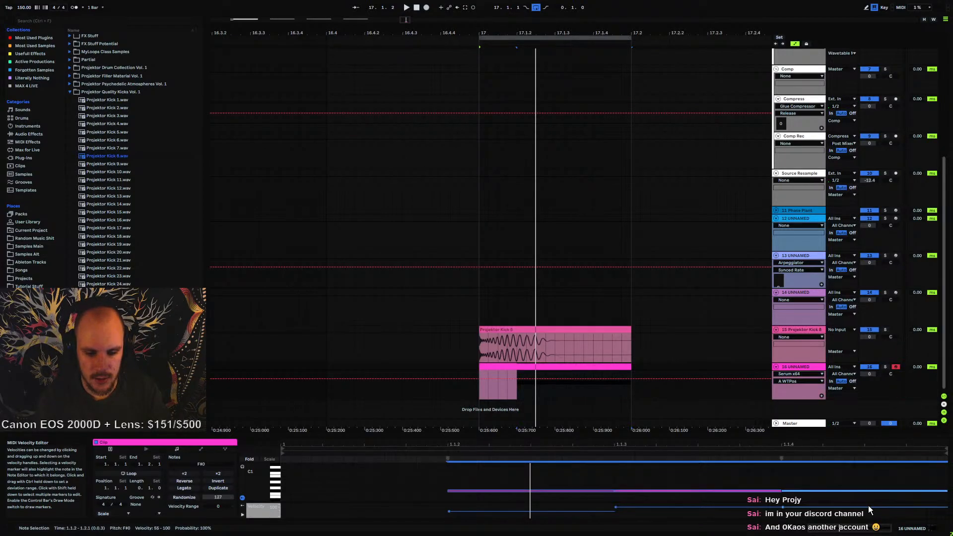
key("Up")
key("Up")
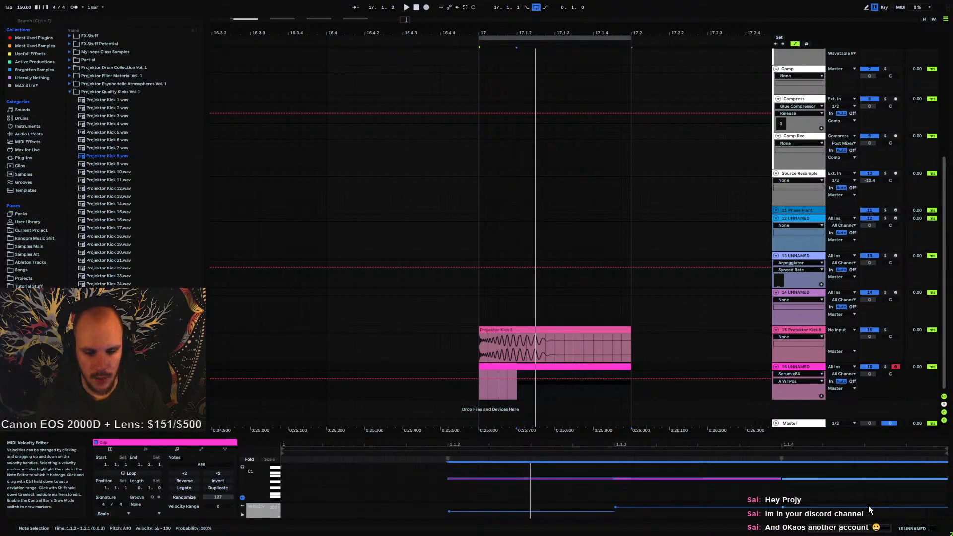
key("Down")
key("Down")
key("space")
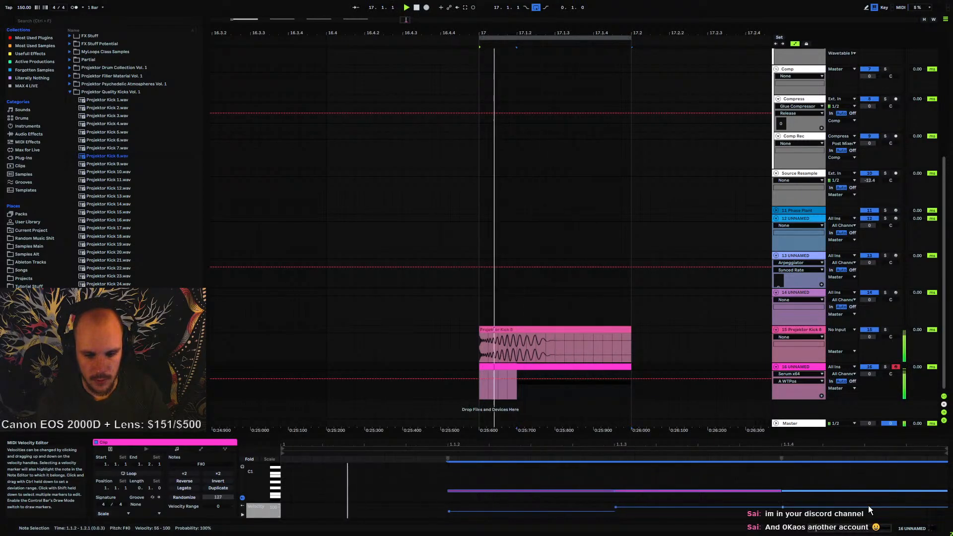
Raise the MIDI note three semitones and play it back against the kick
key("Up")
key("Up")
key("Up")
key("Up")
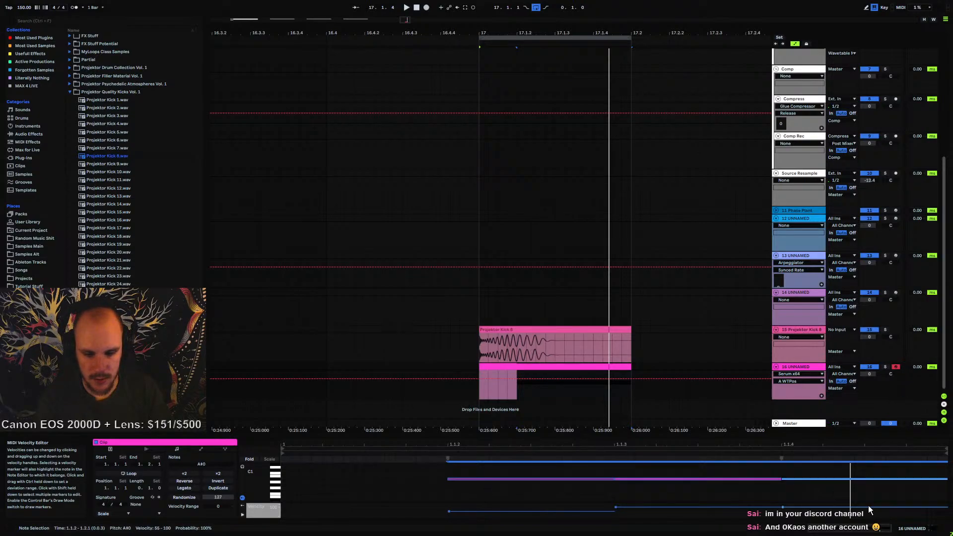
key("space")
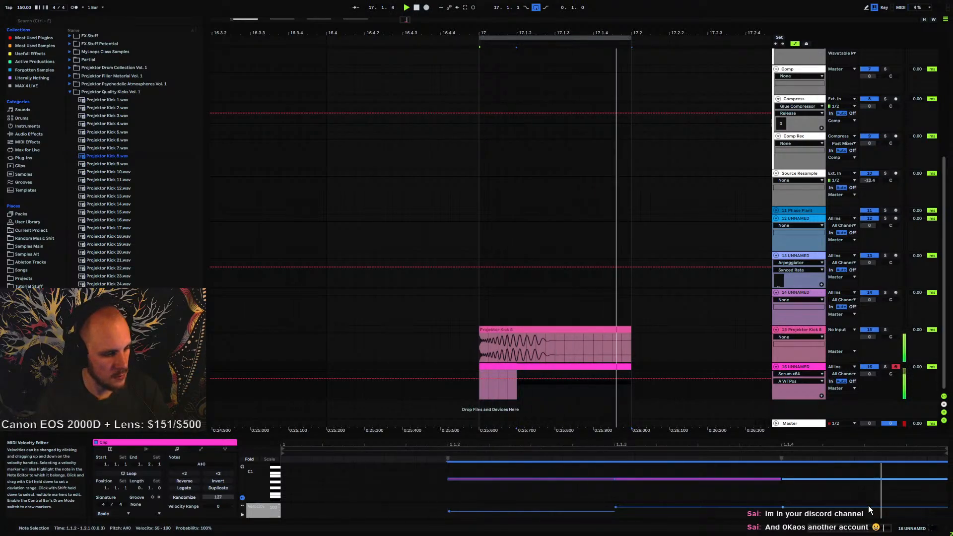
key("space")
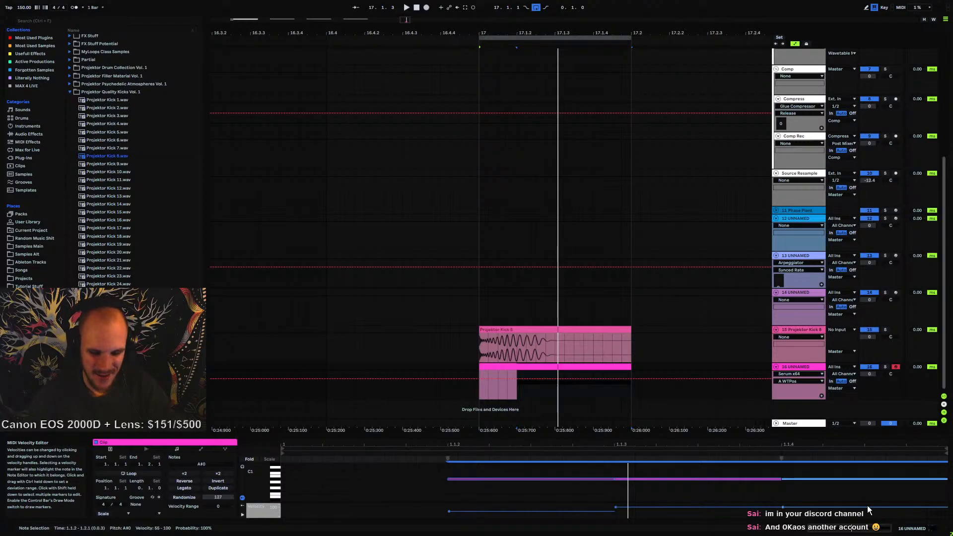
Deselect the note and play the kick clip on track 15
left_click(502, 386)
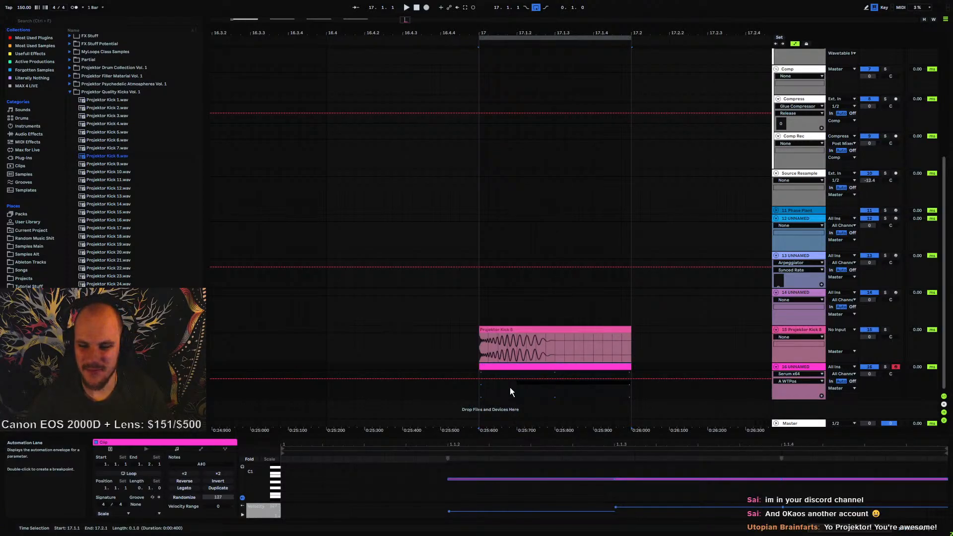
left_click(480, 344)
key("space")
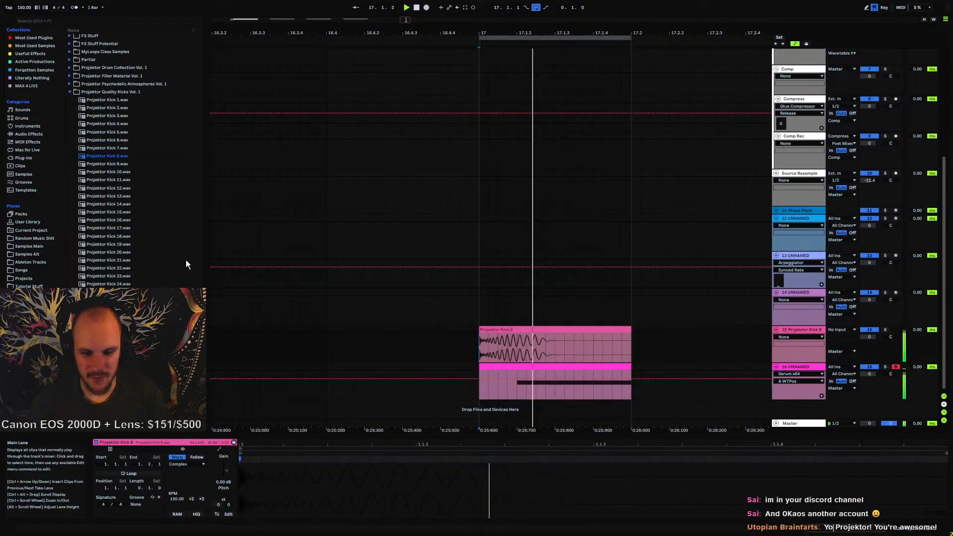
Preview kicks in the Projektor Quality Kicks folder and drop Projektor Kick 27.wav onto track 15 in place of the current kick
left_click(142, 276)
scroll(139, 298, "down", 3)
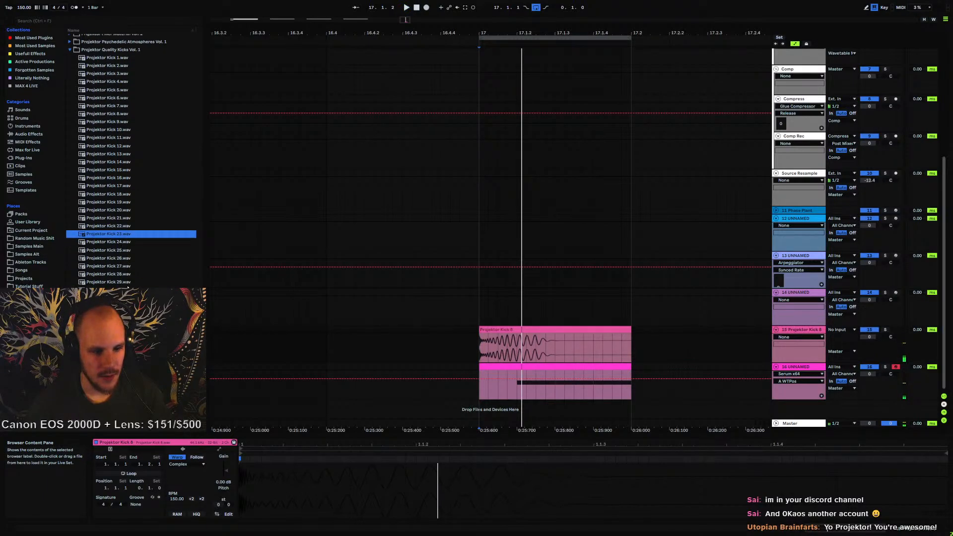
left_click(124, 265)
left_click(120, 275)
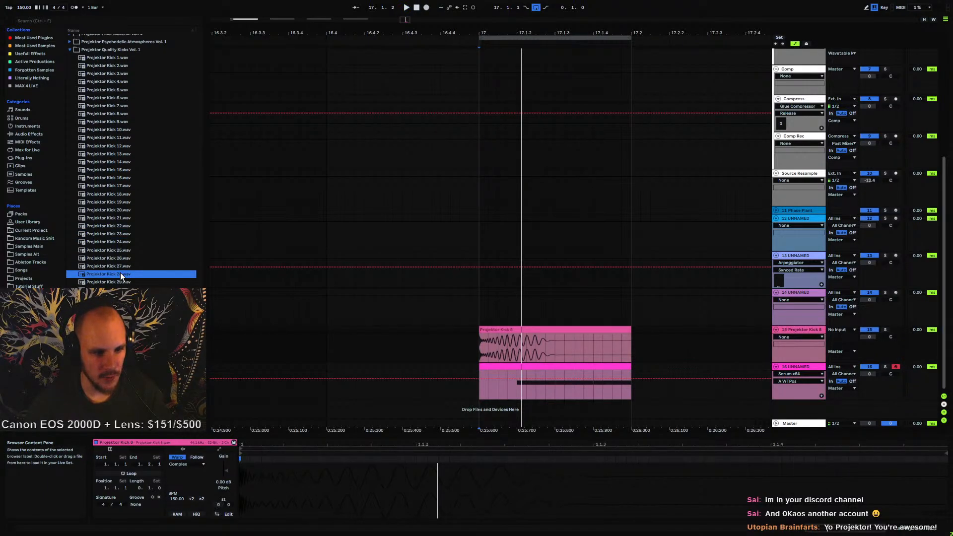
left_click_drag(119, 267, 485, 344)
key("space")
Select the note in track 16's MIDI clip, transpose it down five semitones and play it
left_click(550, 367)
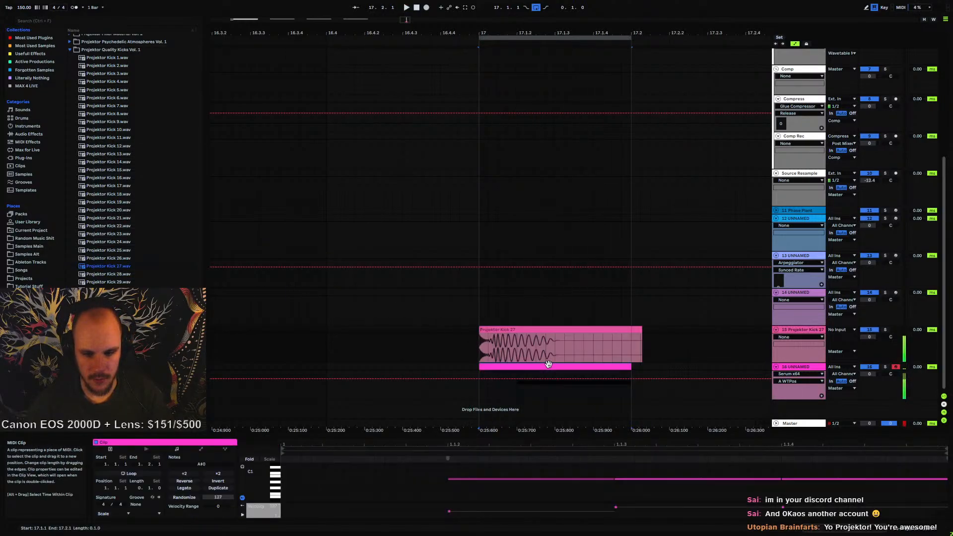
left_click_drag(549, 489, 839, 472)
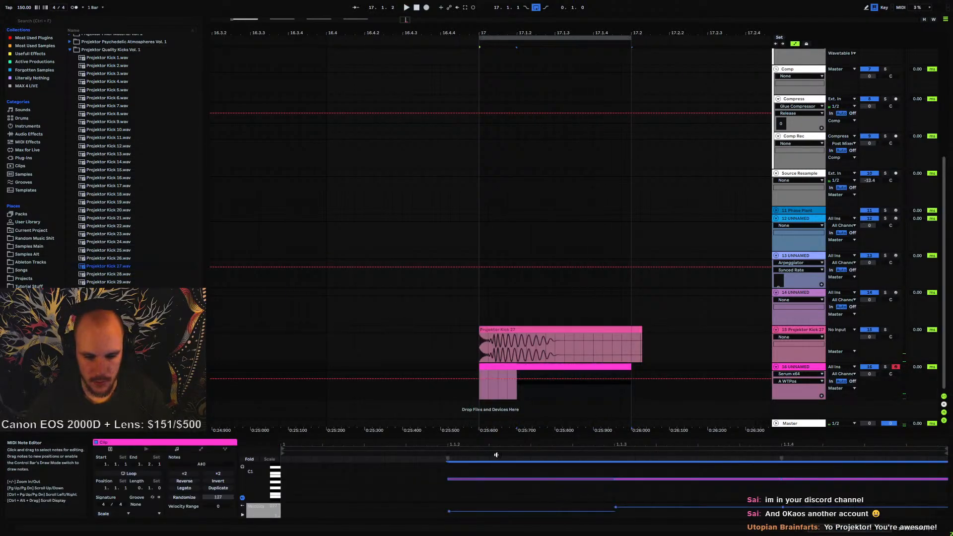
key("Down")
key("Down")
key("Down")
key("Down")
key("Down")
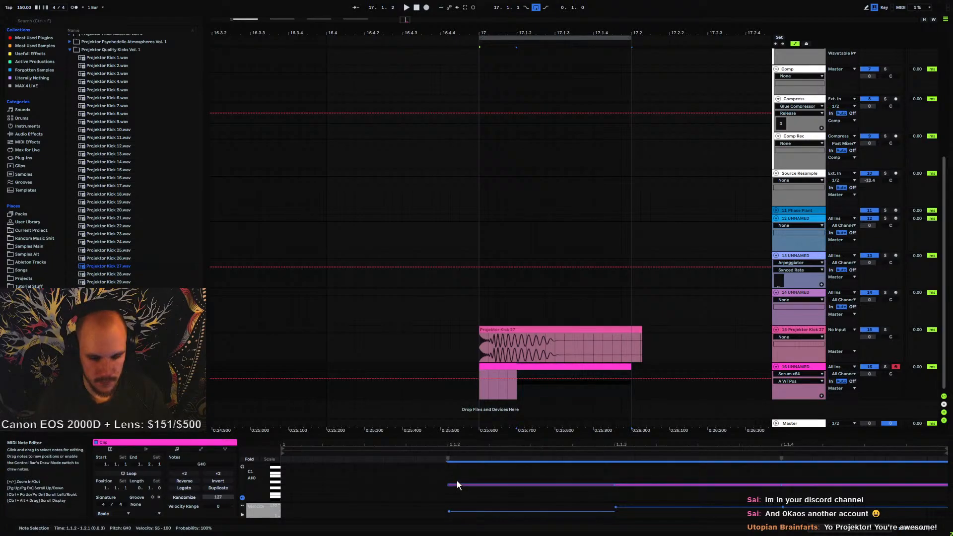
key("Down")
key("Down")
key("space")
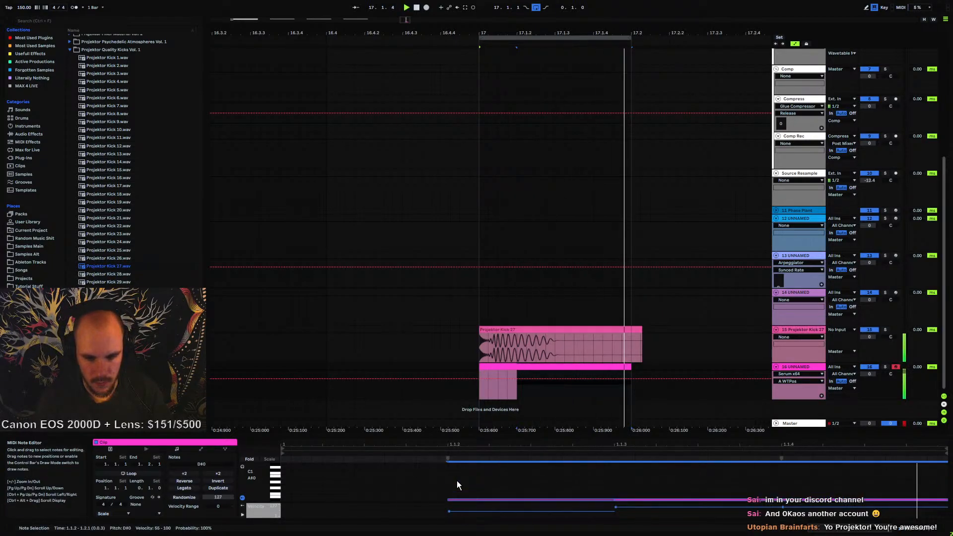
Trim the end of the Projektor Kick 27 clip to line up with the MIDI clip's end
left_click(640, 330)
key("space")
left_click_drag(640, 330, 631, 330)
Insert the PSYSCOPE plug-in on track 16 and play the section to capture its waveform
left_click(513, 380)
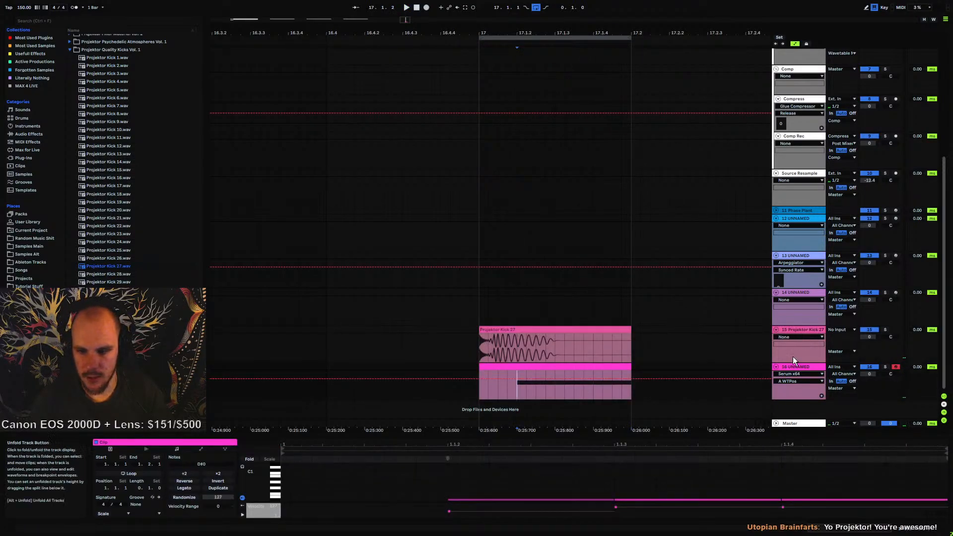
right_click(534, 392)
mouse_move(574, 310)
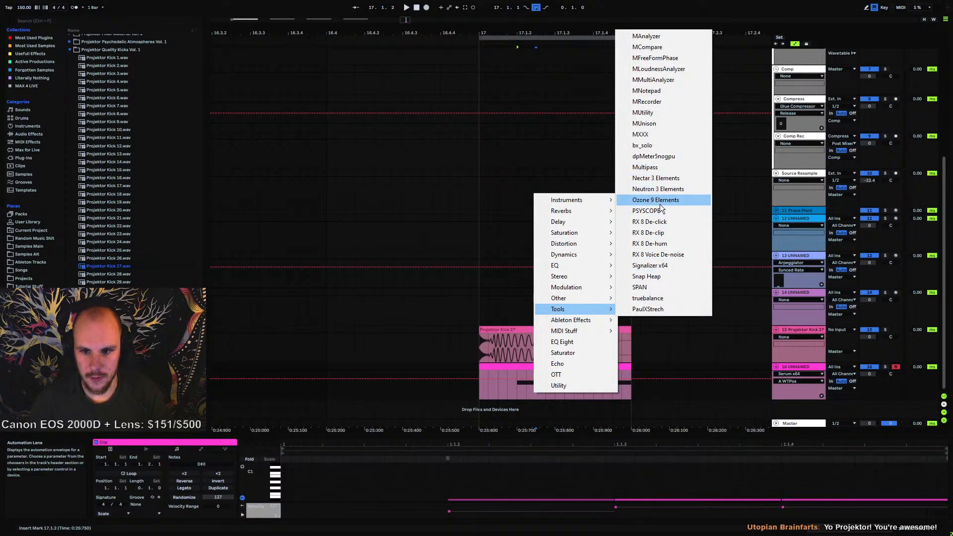
left_click(645, 210)
key("space")
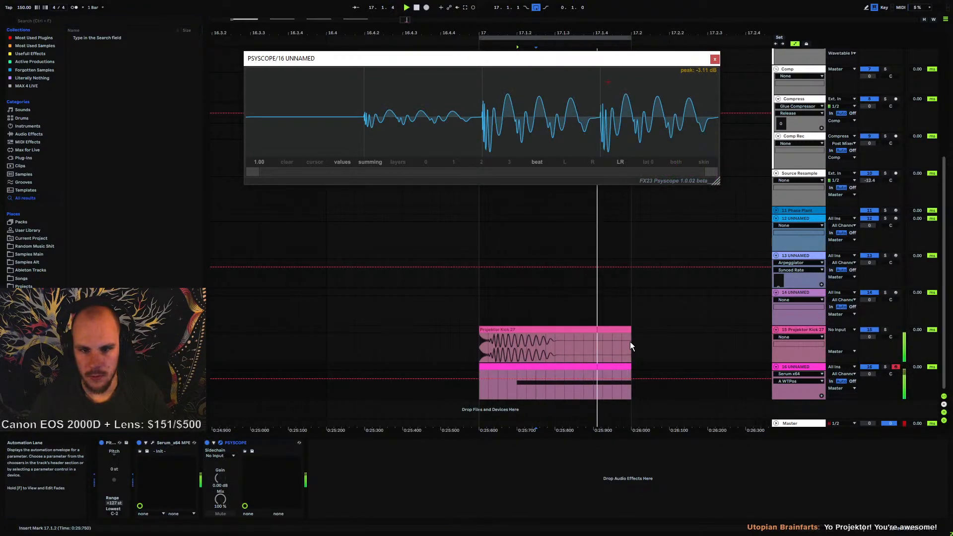
key("space")
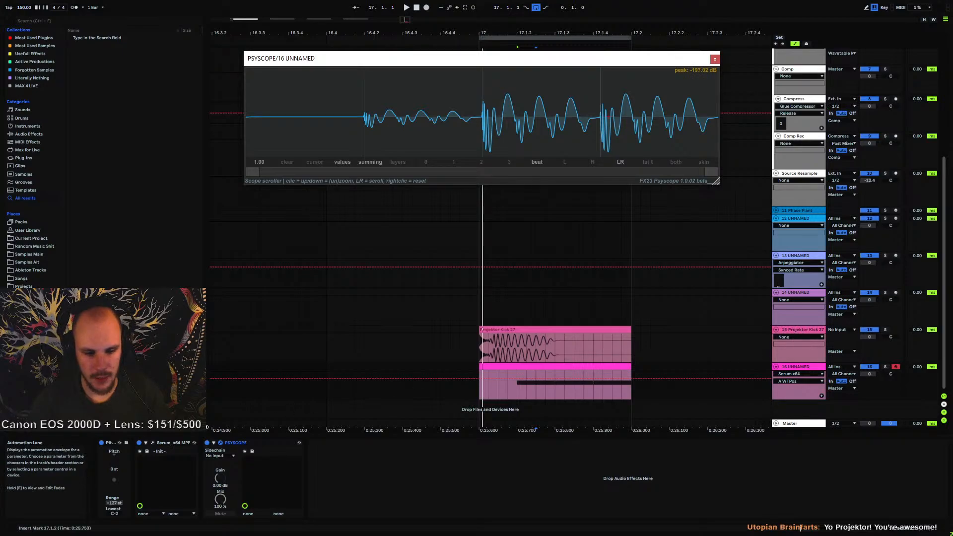
Open Serum's window and scroll and zoom through the Psyscope display to inspect the waveform
left_click(152, 443)
left_click_drag(425, 67, 511, 194)
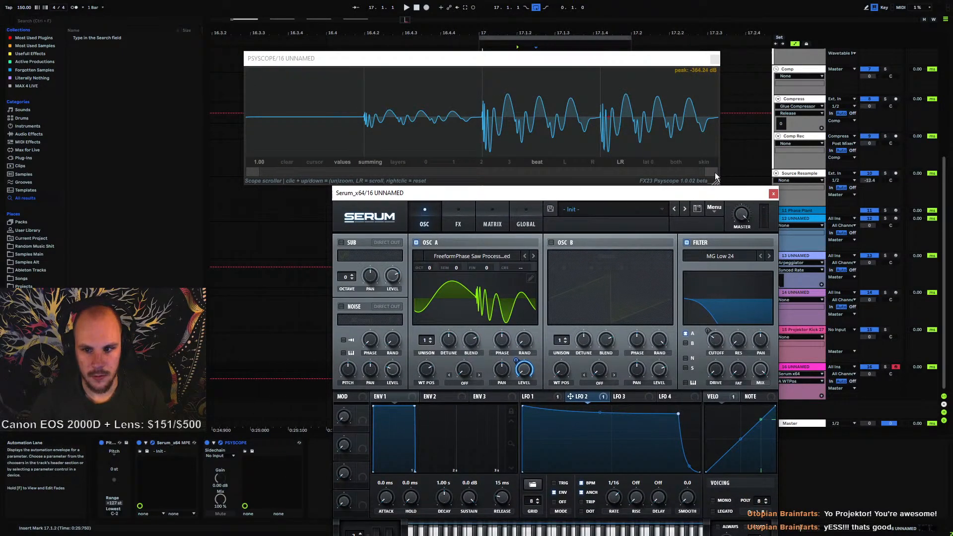
left_click_drag(664, 174, 519, 182)
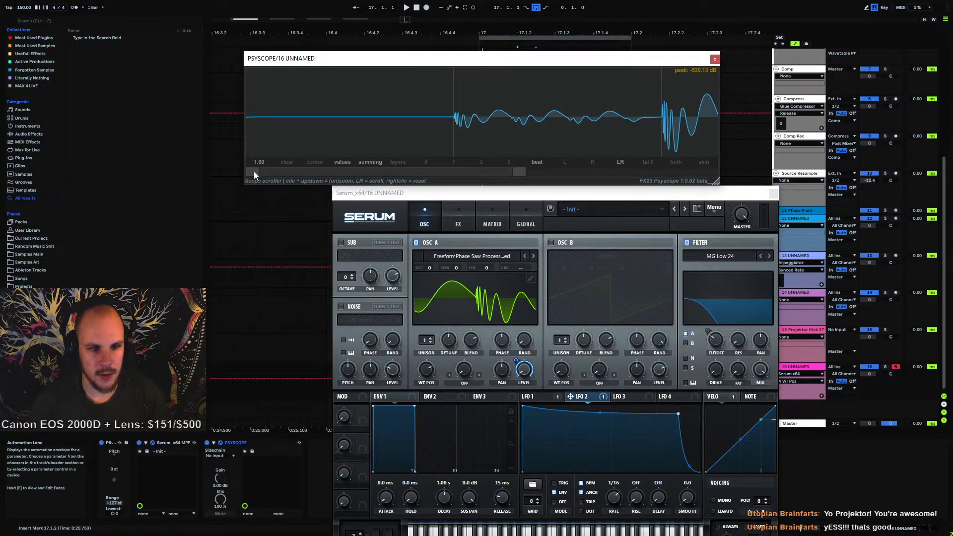
left_click_drag(254, 175, 475, 187)
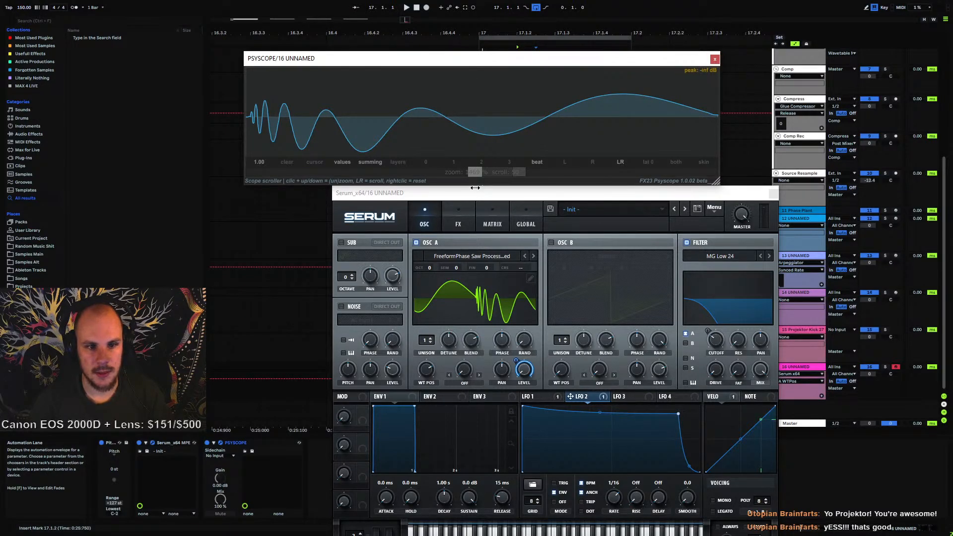
left_click_drag(475, 187, 224, 194)
left_click_drag(518, 173, 711, 174)
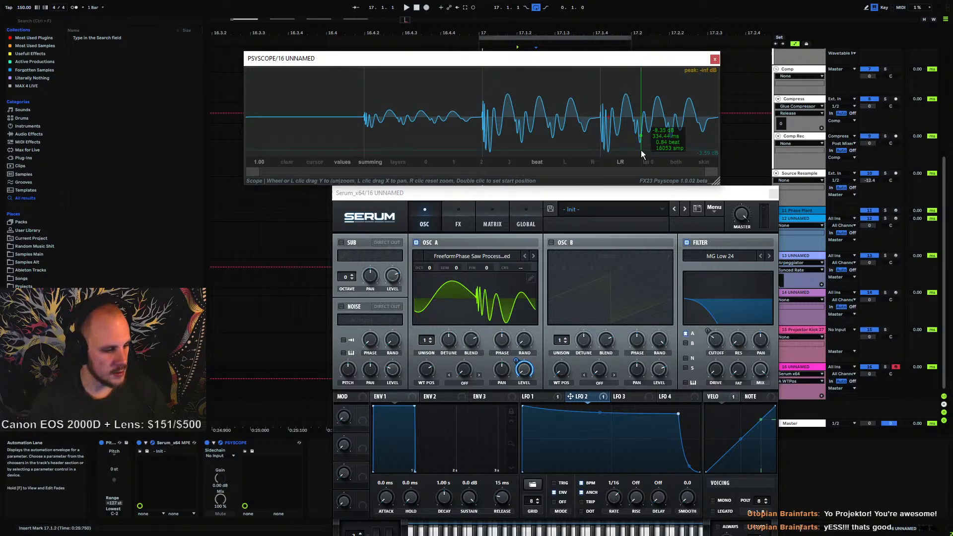
Close the Psyscope window and move Serum's window up
left_click(714, 59)
left_click_drag(725, 192, 639, 51)
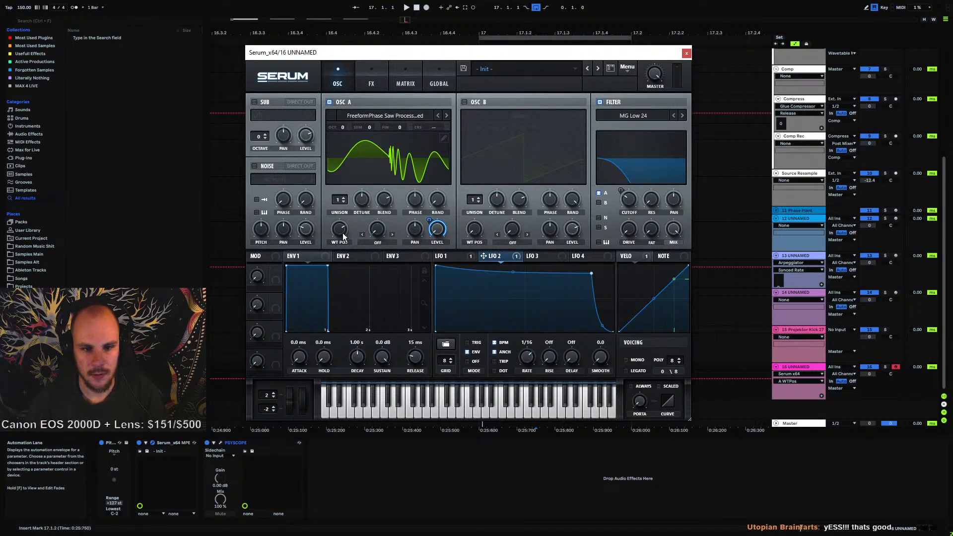
Assign Macro 1 to Oscillator A's wavetable position and set the modulation amount while the section plays
left_click_drag(340, 230, 313, 311)
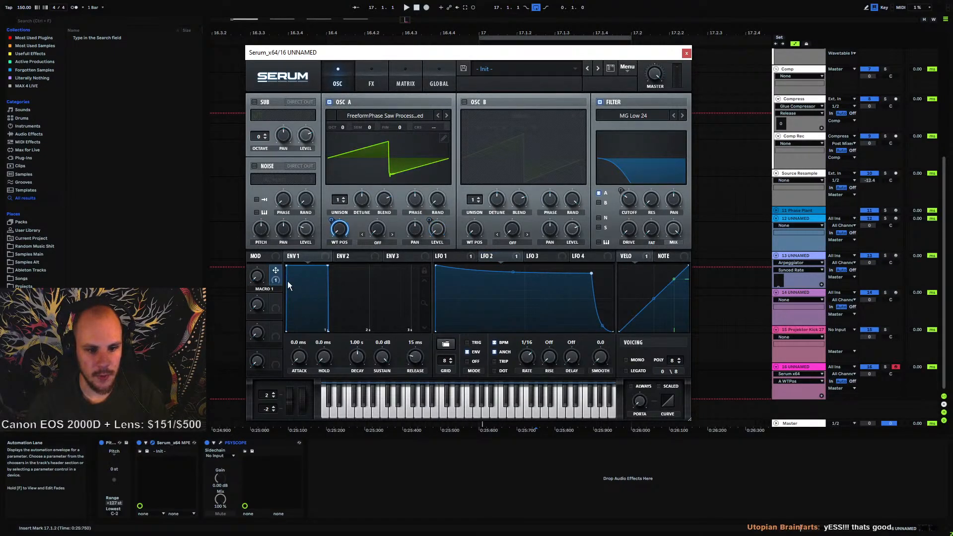
key("space")
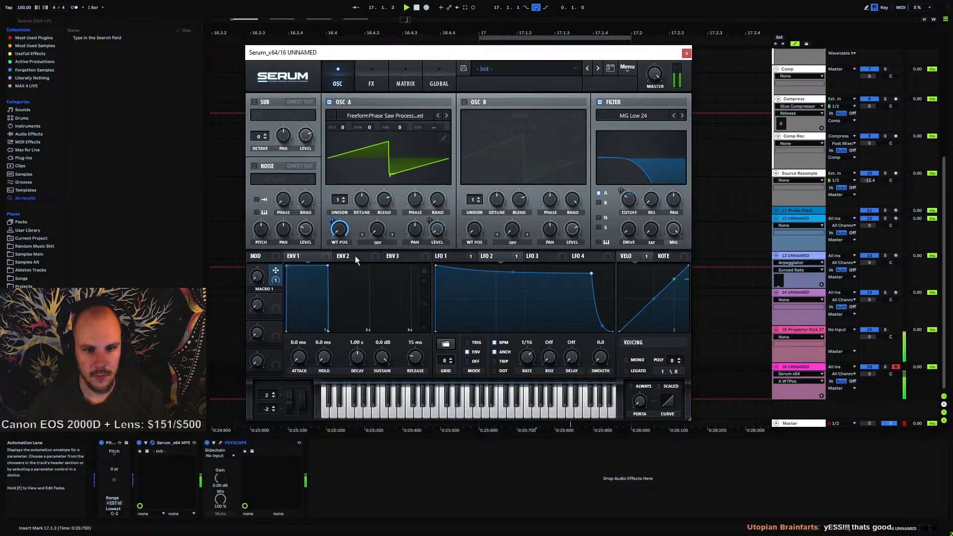
right_click(343, 233)
left_click(362, 258)
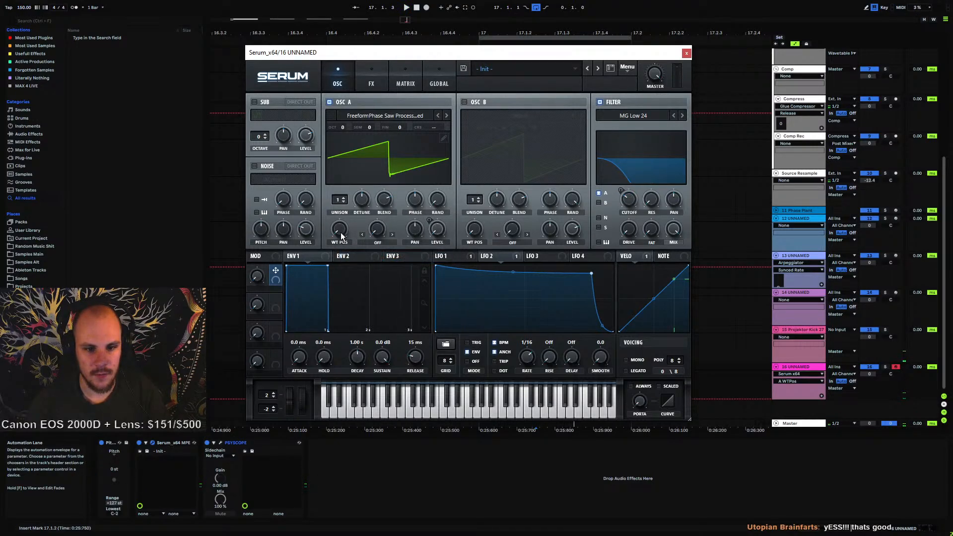
mouse_move(342, 236)
left_mouse_down()
mouse_move(356, 198)
mouse_move(332, 225)
left_mouse_up()
key("space")
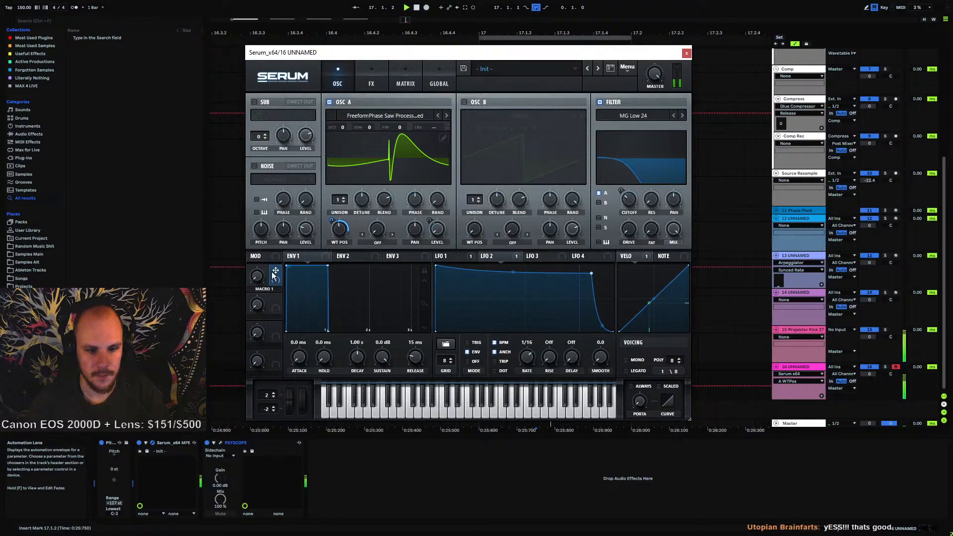
mouse_move(332, 220)
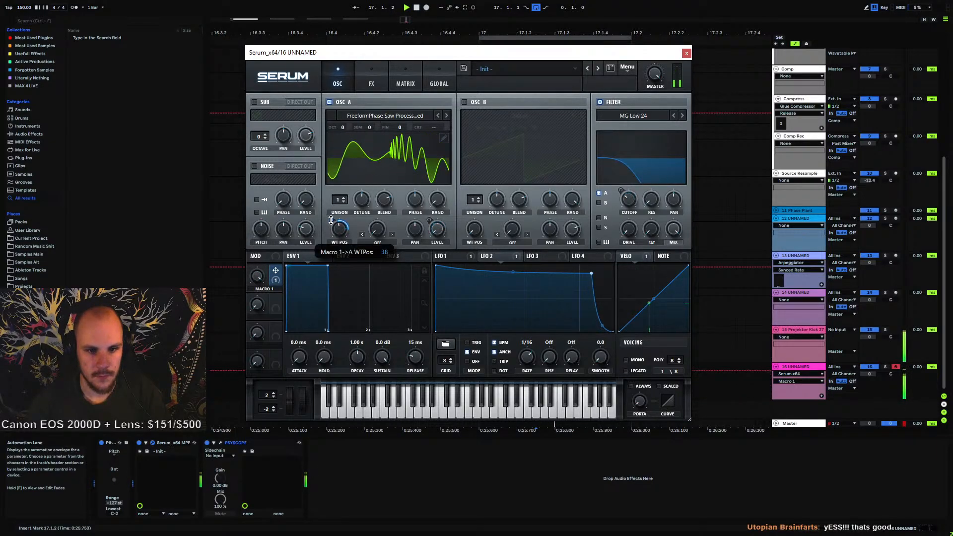
left_click_drag(331, 221, 331, 221)
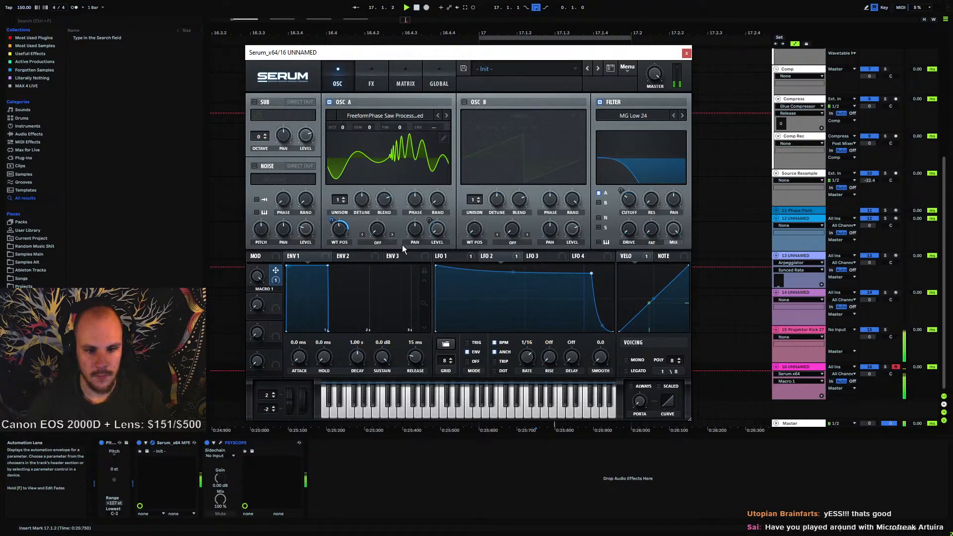
Switch track 16's automation lane to Serum's Macro 1 by touching the macro, auditioning the section
mouse_move(253, 303)
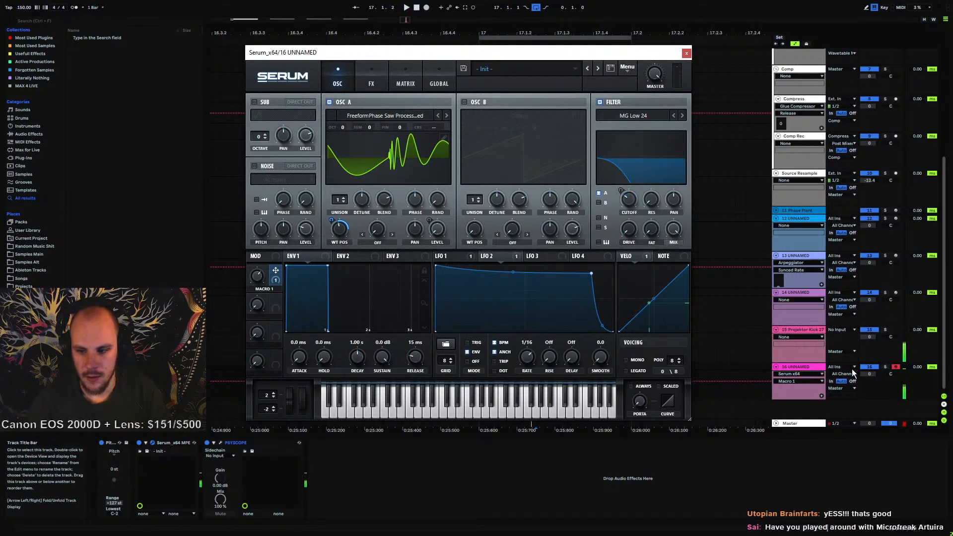
left_click_drag(866, 373, 864, 376)
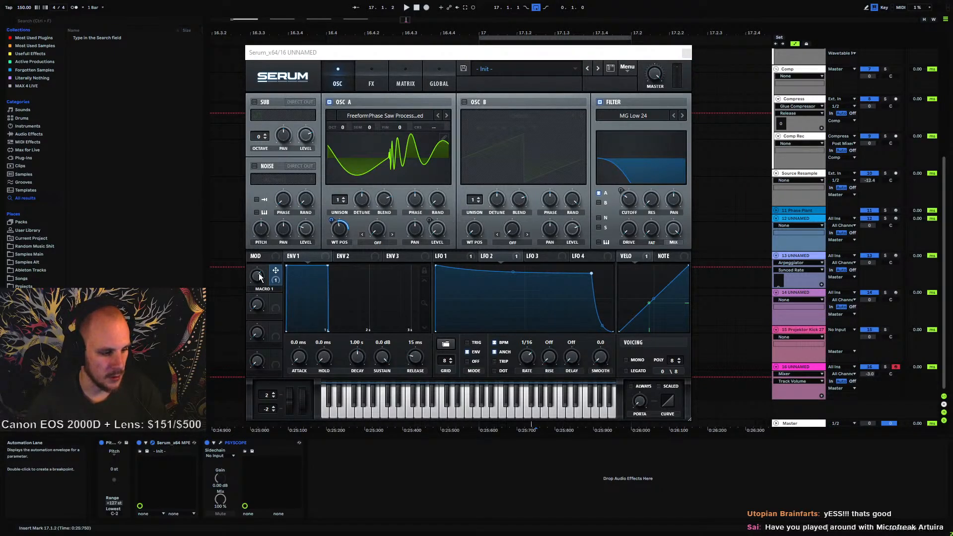
key("v")
key("space")
key("space")
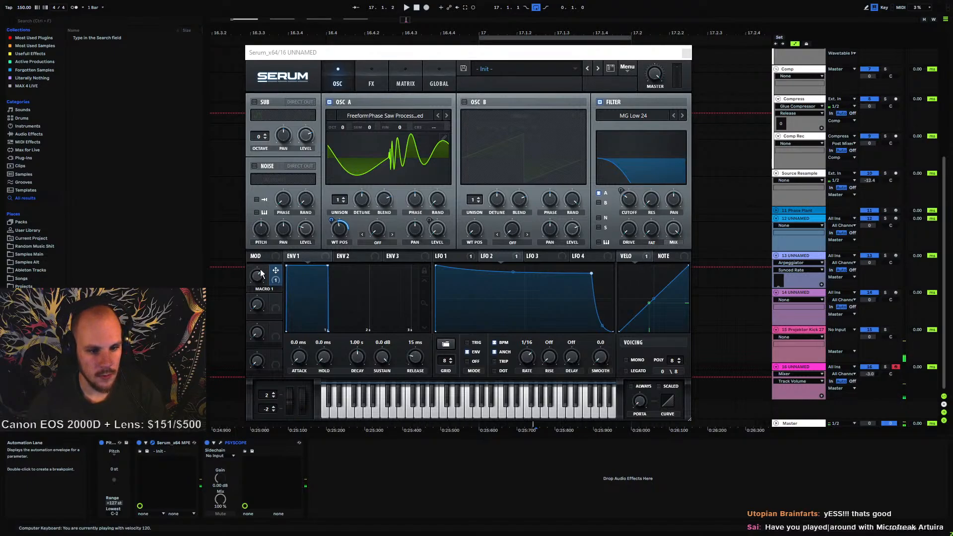
left_click(259, 275)
key("space")
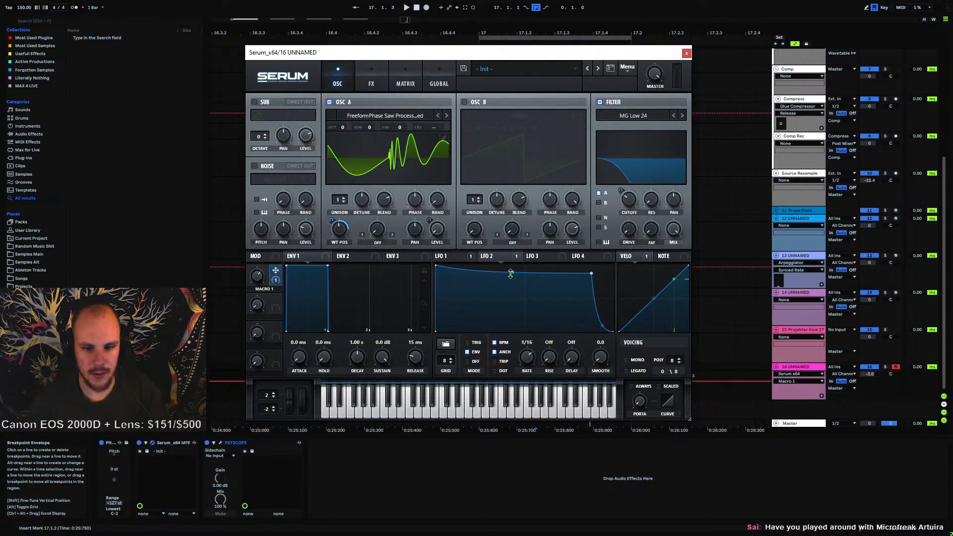
Nudge the LFO 2 envelope point, close Serum's window and select the start of track 16's clip
left_click_drag(590, 274, 593, 273)
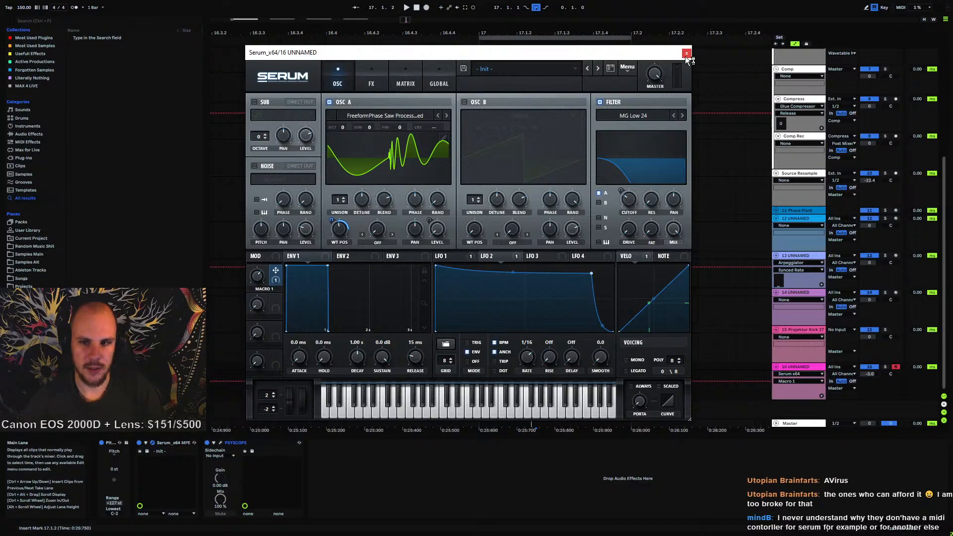
left_click(685, 55)
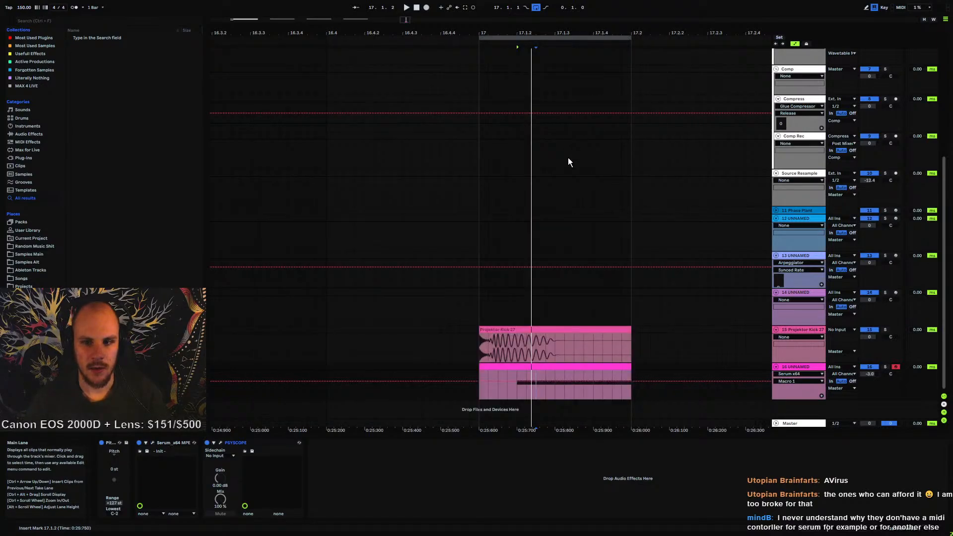
left_click(479, 375)
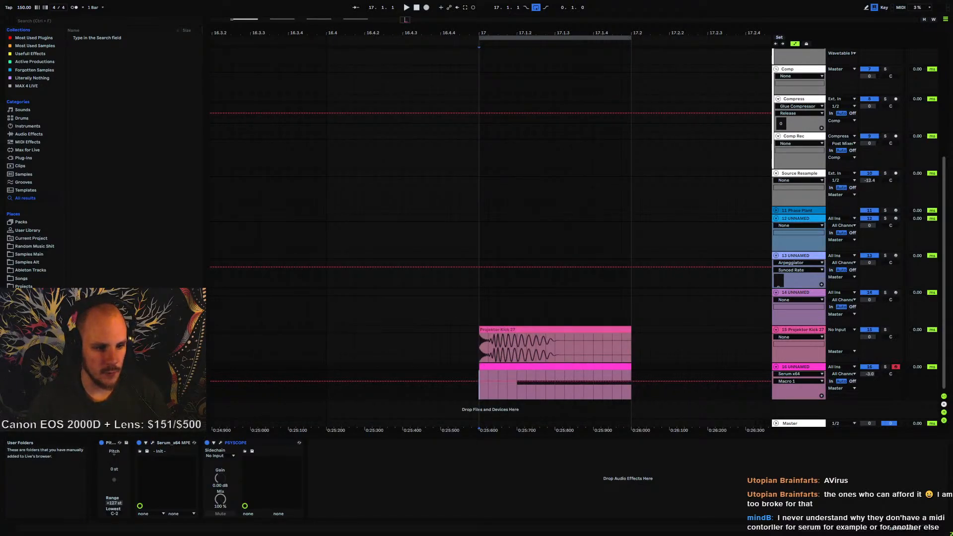
Browse the Samples Main kick folder, preview Projektor Kick 32.wav and play the Projektor Kick 27 section
left_click(36, 254)
scroll(145, 249, "down", 2)
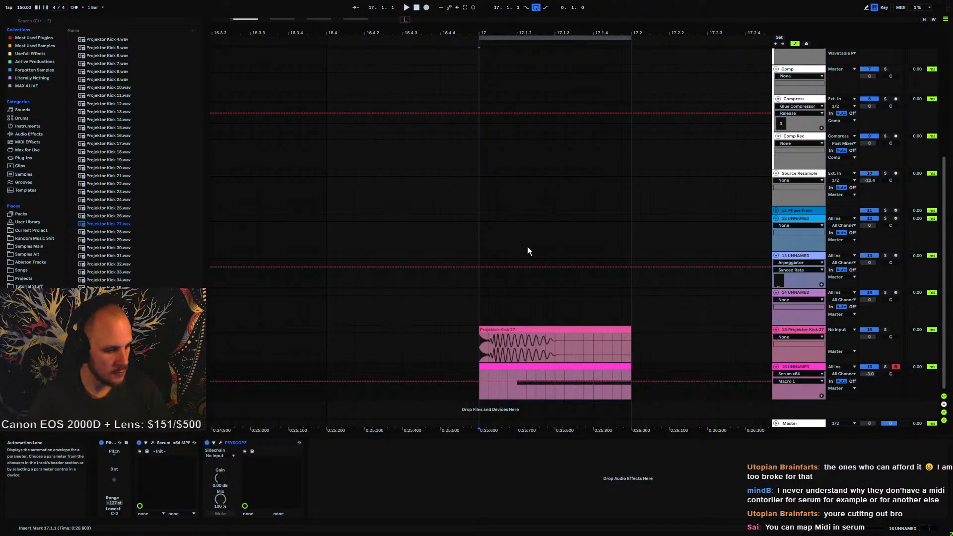
left_click(117, 264)
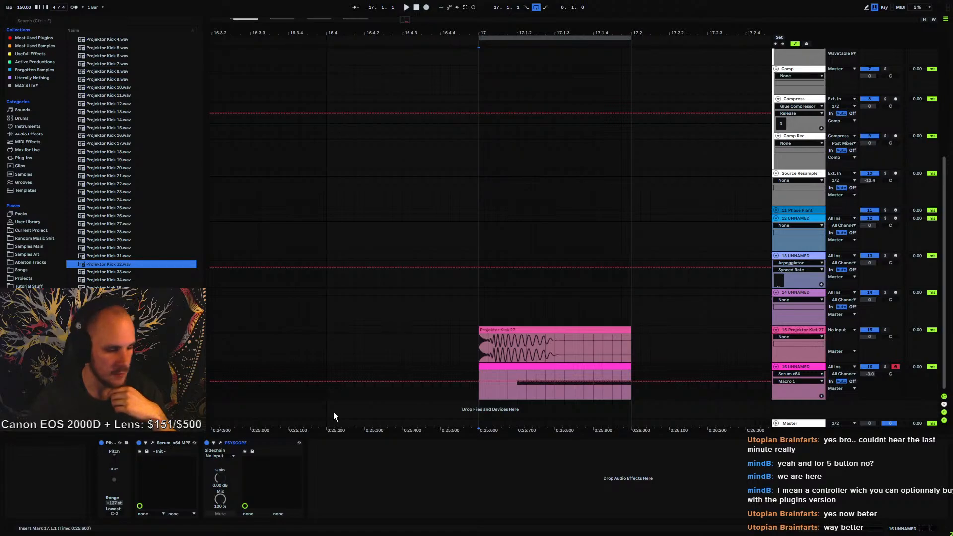
left_click(479, 343)
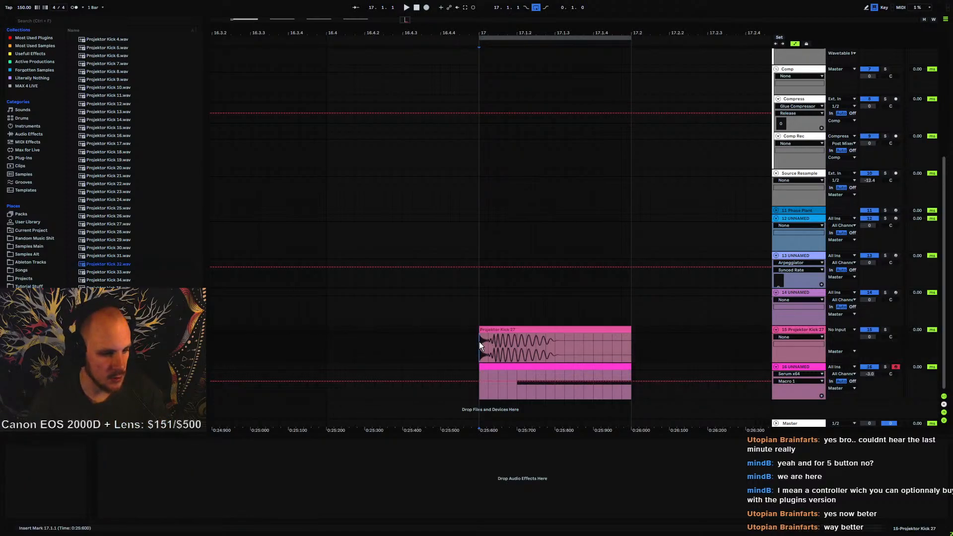
key("space")
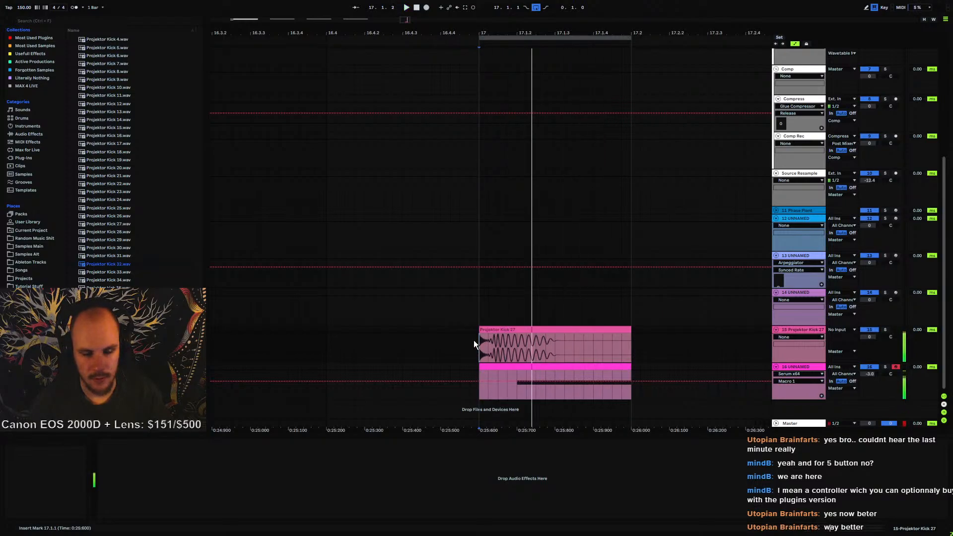
Zoom out to the Source track and delete its MFreeformPhase device
left_click_drag(475, 33, 655, 0)
scroll(496, 191, "up", 3)
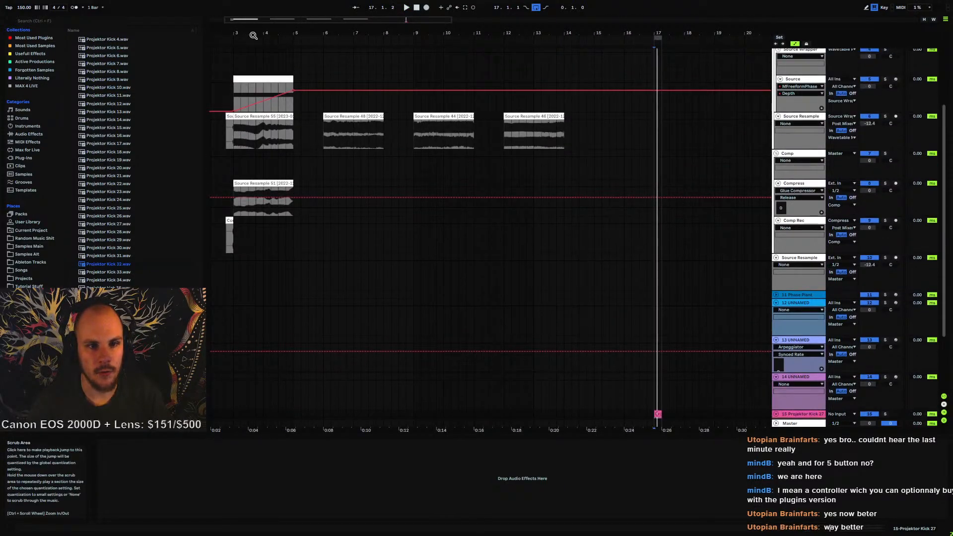
left_click_drag(252, 35, 290, 35)
scroll(745, 134, "up", 2)
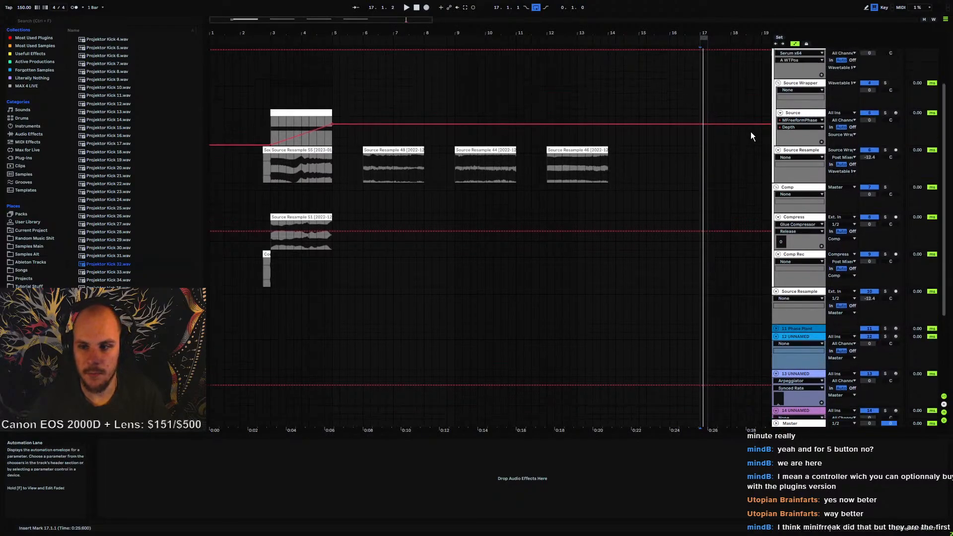
left_click(282, 133)
left_click(800, 114)
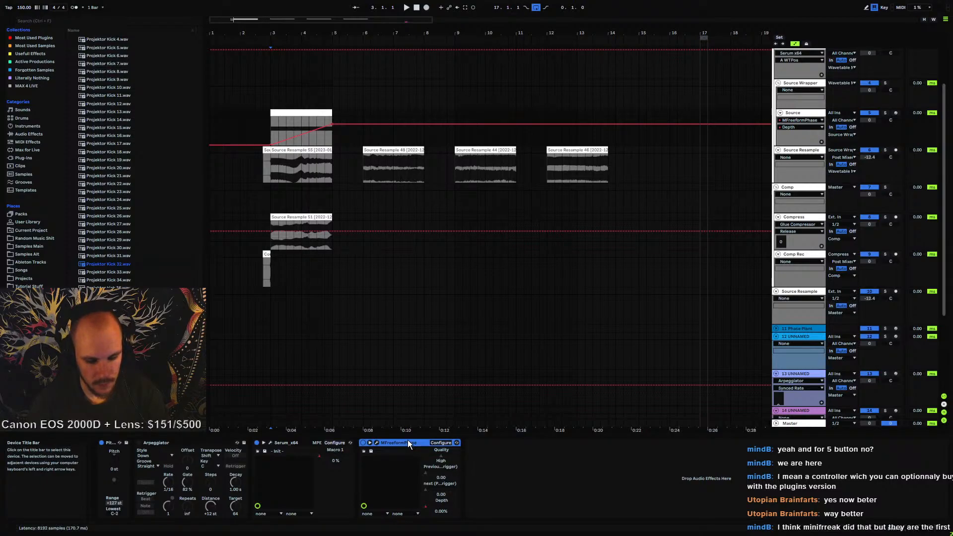
key("Delete")
Open Serum on the Source track, enter Oscillator A's wavetable editor and add two new frames
left_click(271, 442)
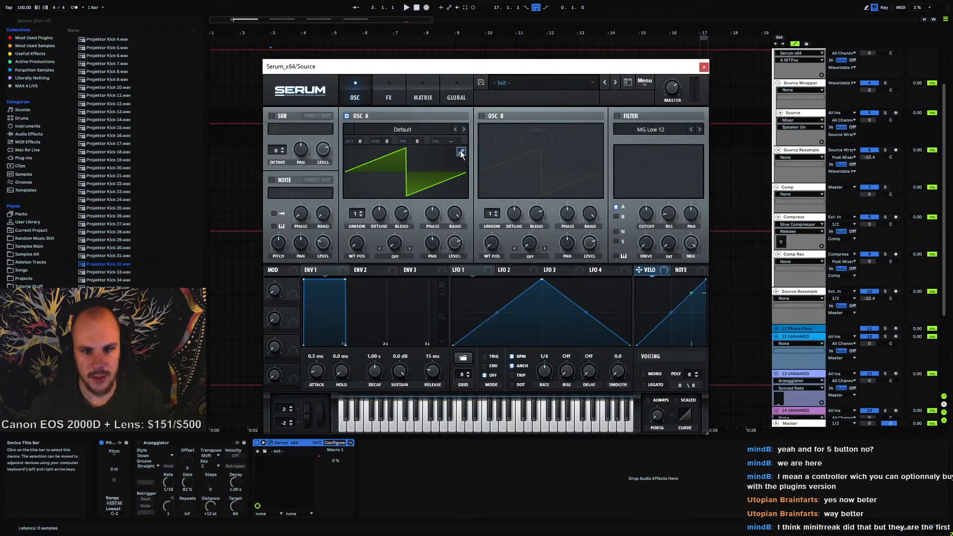
left_click(460, 150)
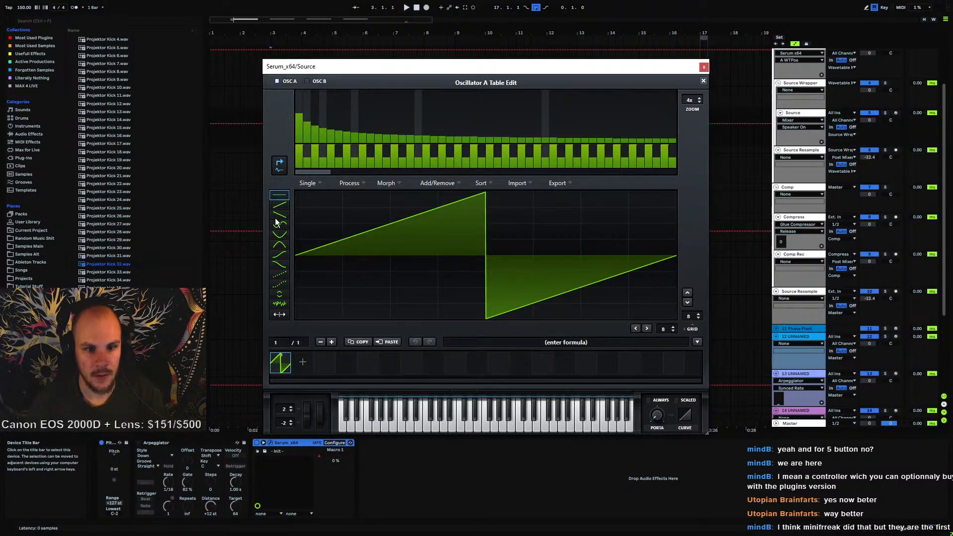
left_click(303, 362)
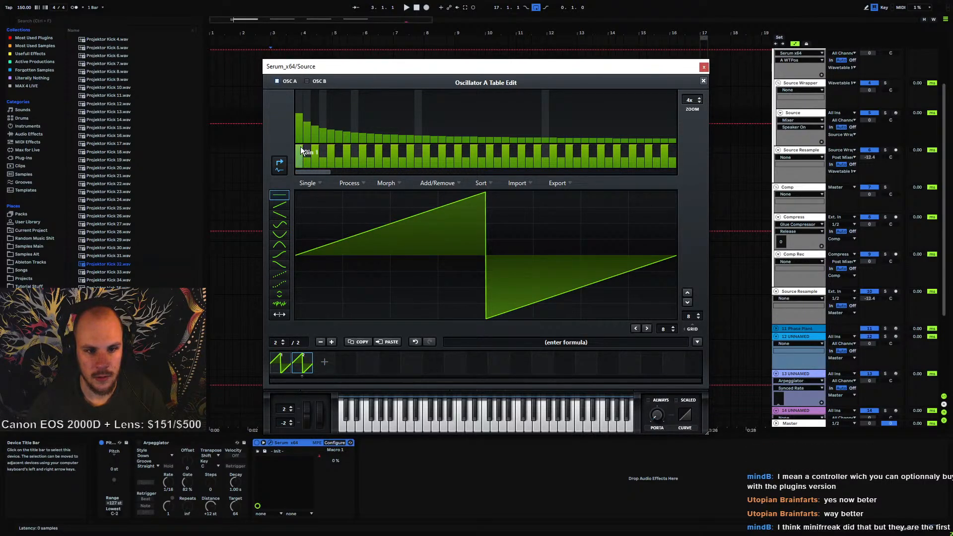
left_click(323, 362)
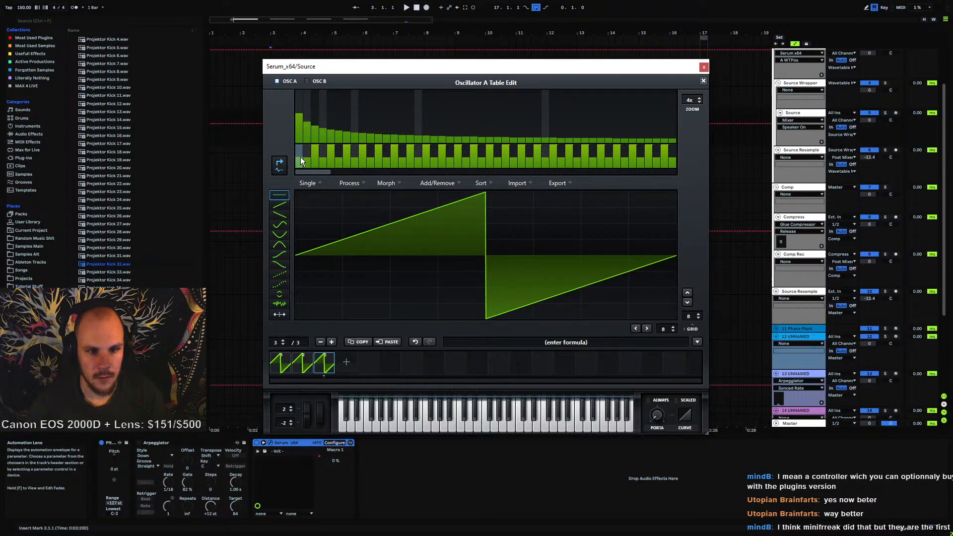
Boost the fundamental harmonic bin on frame 3, rearrange frames and add a fourth frame to the wavetable
left_click(299, 157)
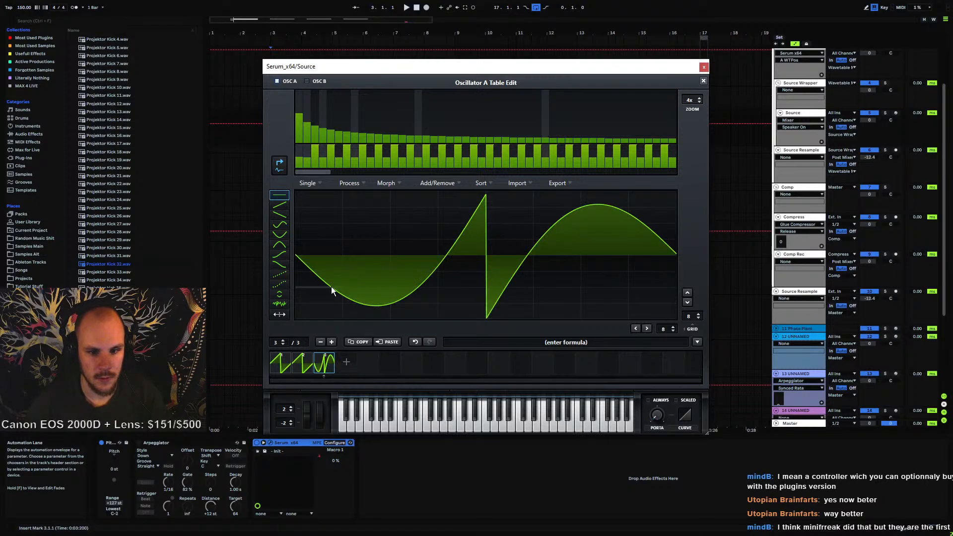
left_click_drag(301, 366, 341, 364)
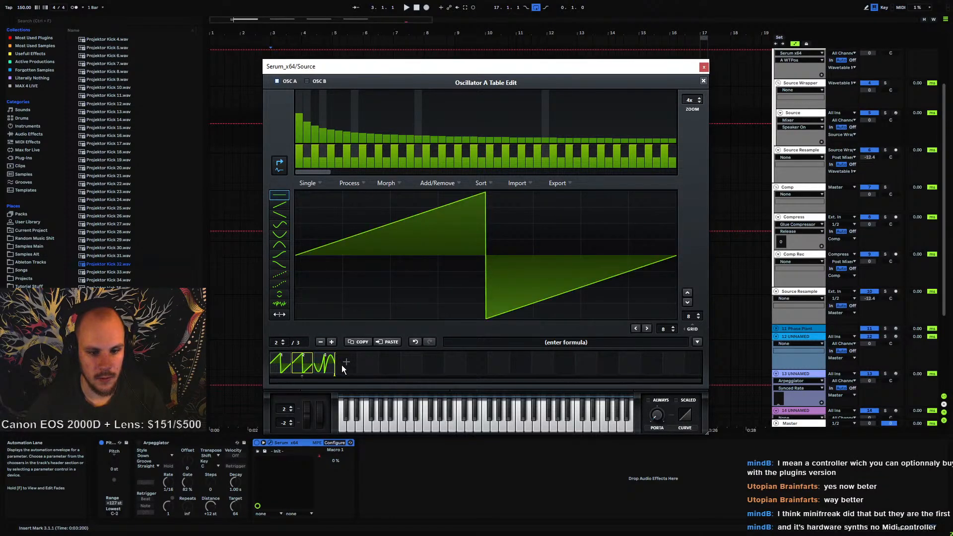
left_click_drag(299, 152, 300, 180)
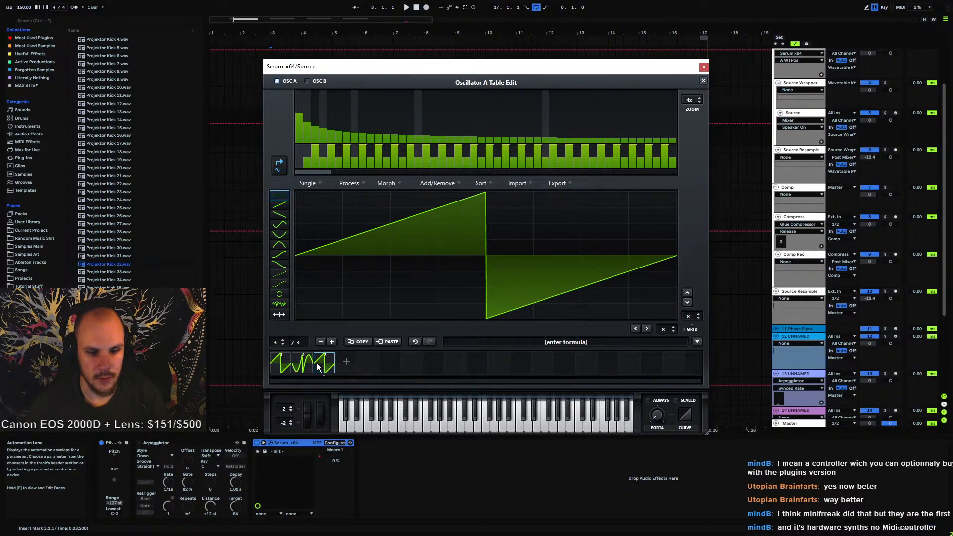
left_click(281, 364)
left_click(301, 366)
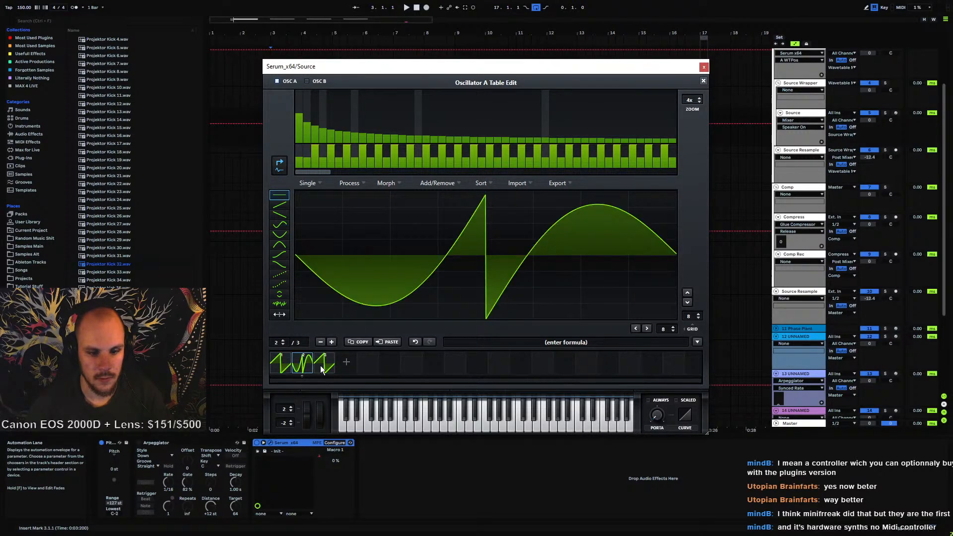
left_click(320, 366)
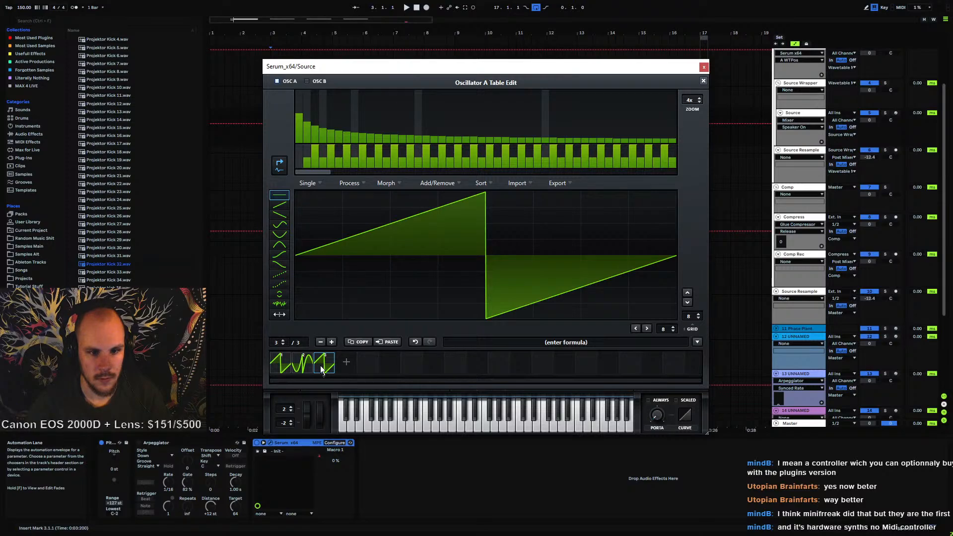
left_click(346, 361)
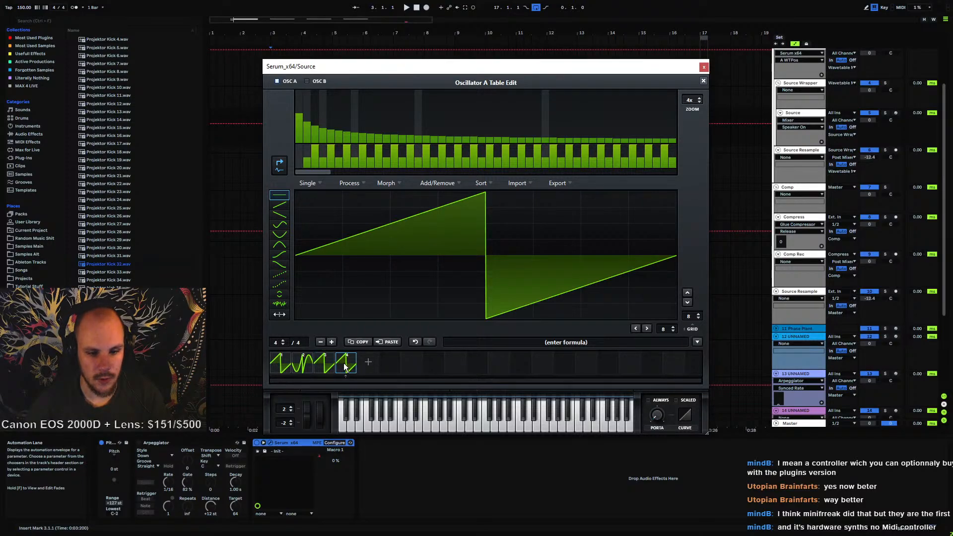
left_click(301, 363)
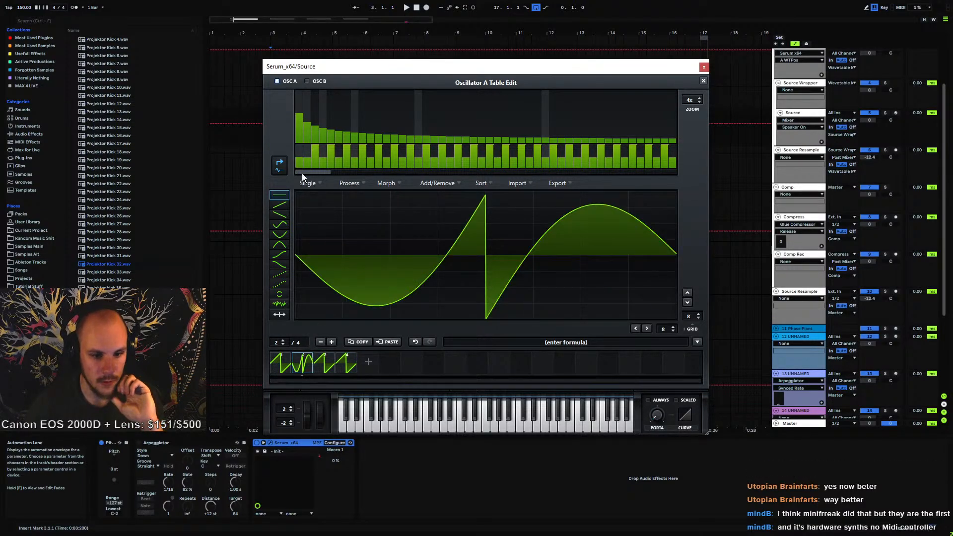
Adjust the fundamental harmonic bin on frames 2 through 4 to vary their sine content
left_click_drag(299, 157, 302, 151)
left_click(323, 361)
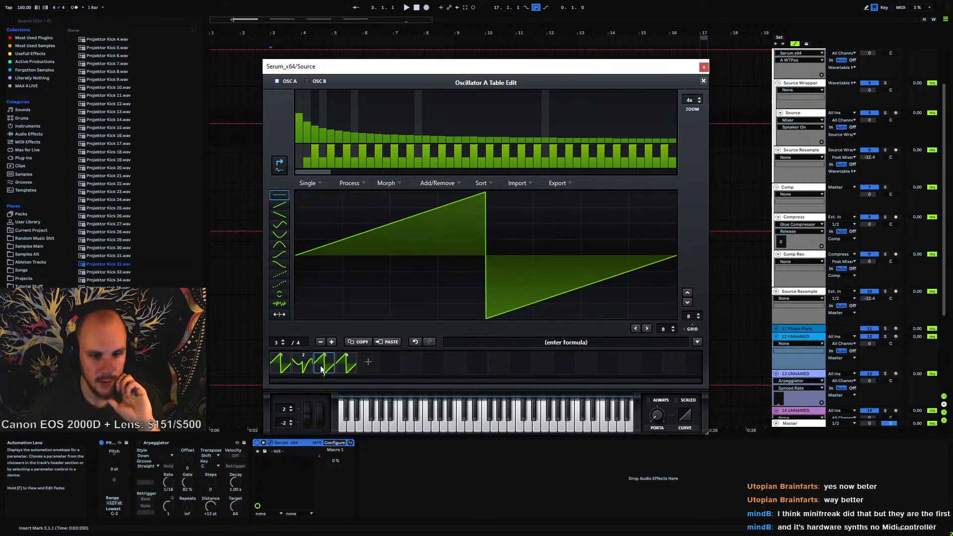
left_click(301, 157)
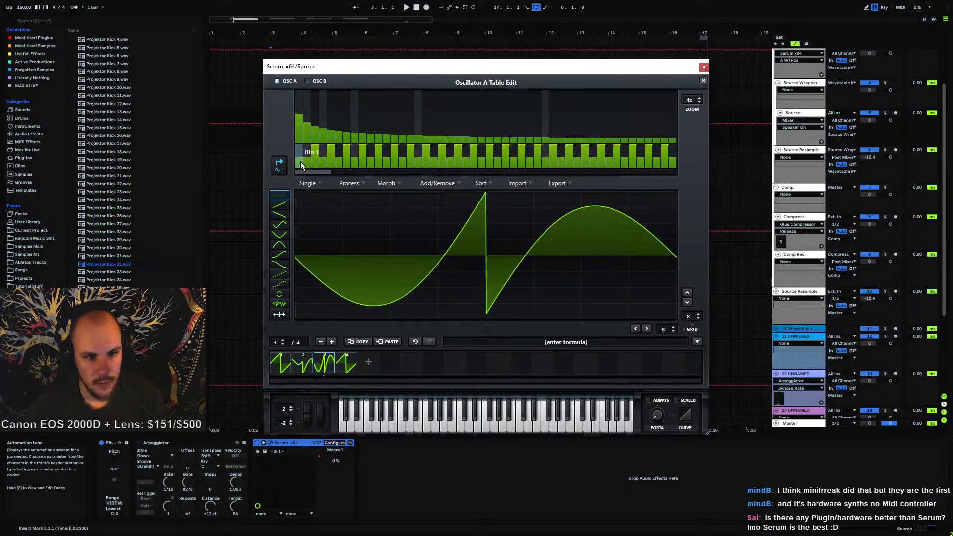
left_click(347, 366)
left_click_drag(300, 158, 299, 165)
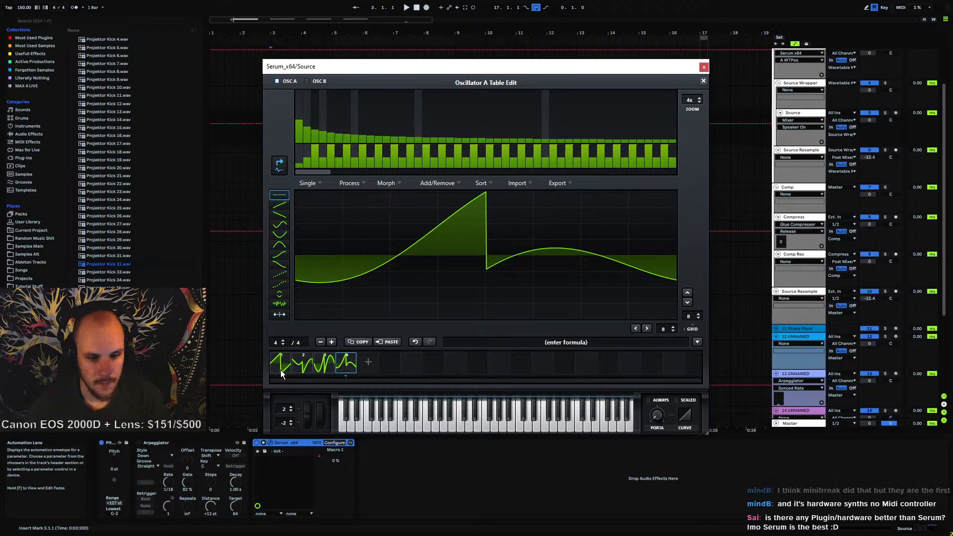
Apply a spectral morph across Oscillator A's wavetable frames and close the table editor
left_click(397, 183)
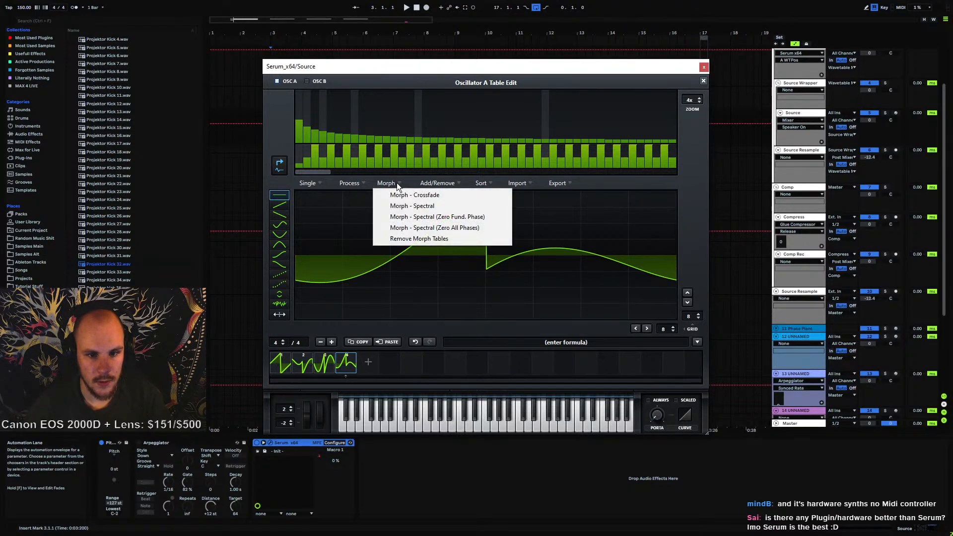
left_click(447, 205)
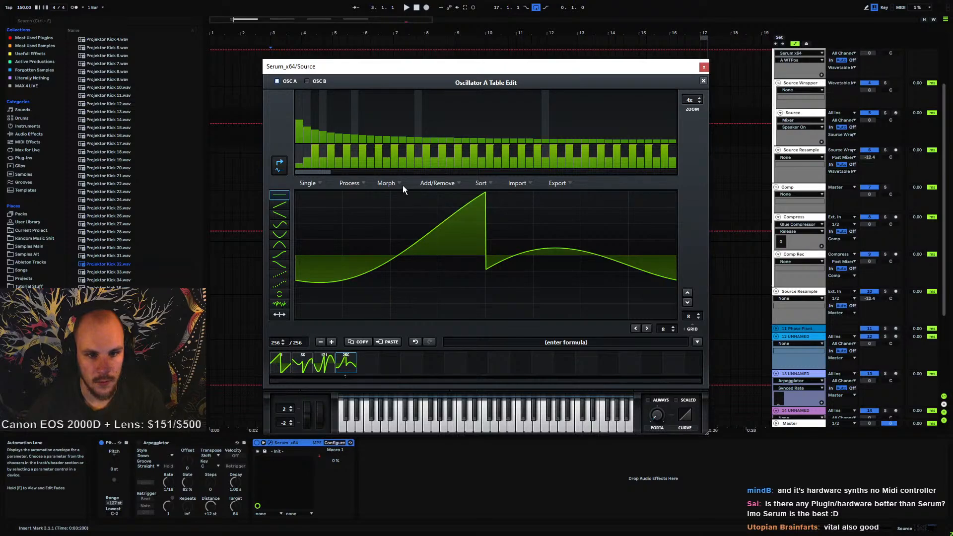
left_click(703, 80)
Sweep Oscillator A's wavetable position to audition the morphed wavetable on the Source track
left_click_drag(371, 245, 368, 286)
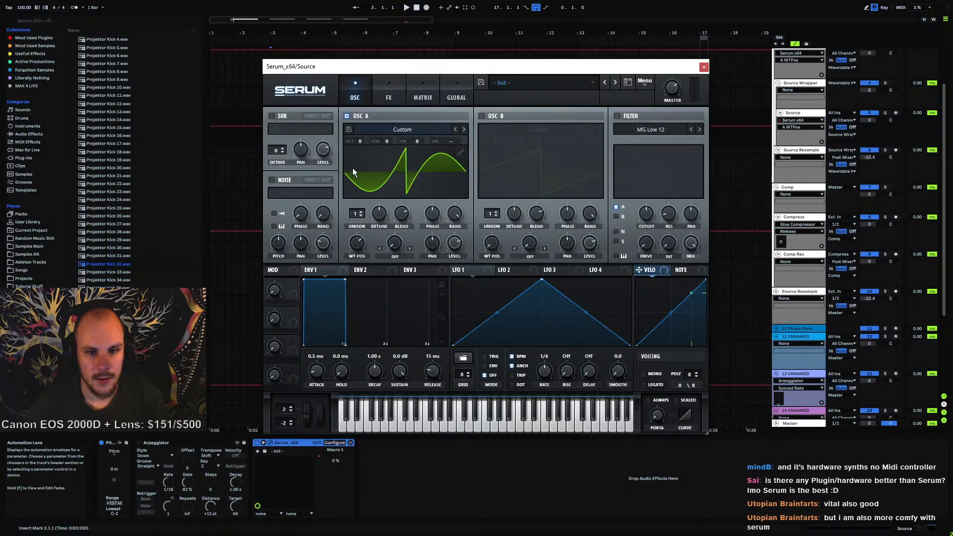
mouse_move(358, 245)
left_mouse_down()
mouse_move(351, 317)
mouse_move(373, 223)
mouse_move(355, 335)
mouse_move(371, 212)
mouse_move(366, 248)
mouse_move(354, 256)
mouse_move(358, 245)
left_mouse_up()
left_click(461, 152)
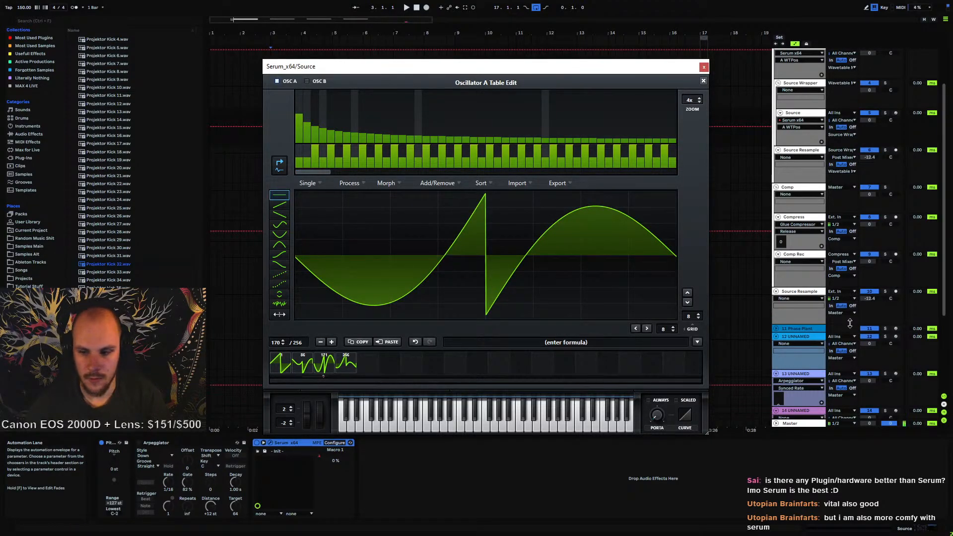
left_click_drag(627, 71, 507, 98)
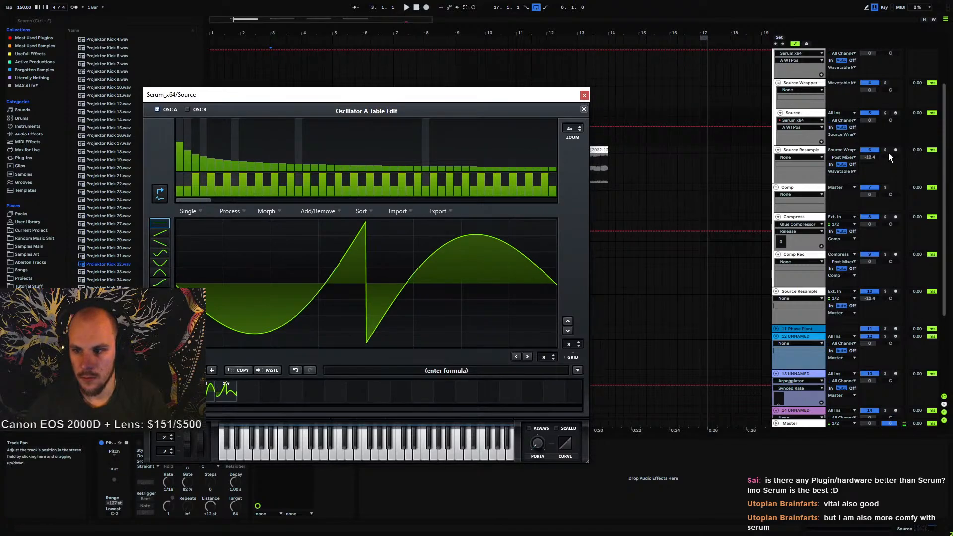
left_click(885, 113)
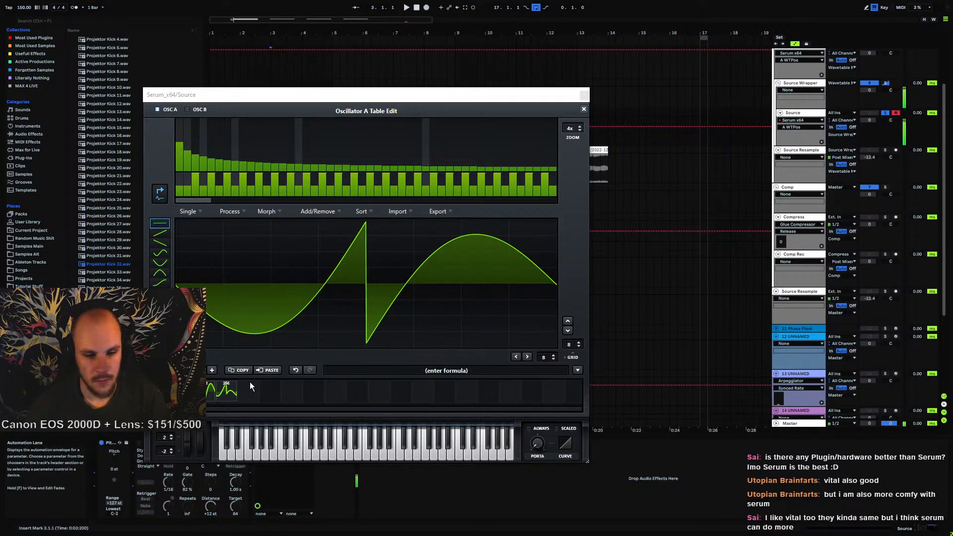
left_click(583, 109)
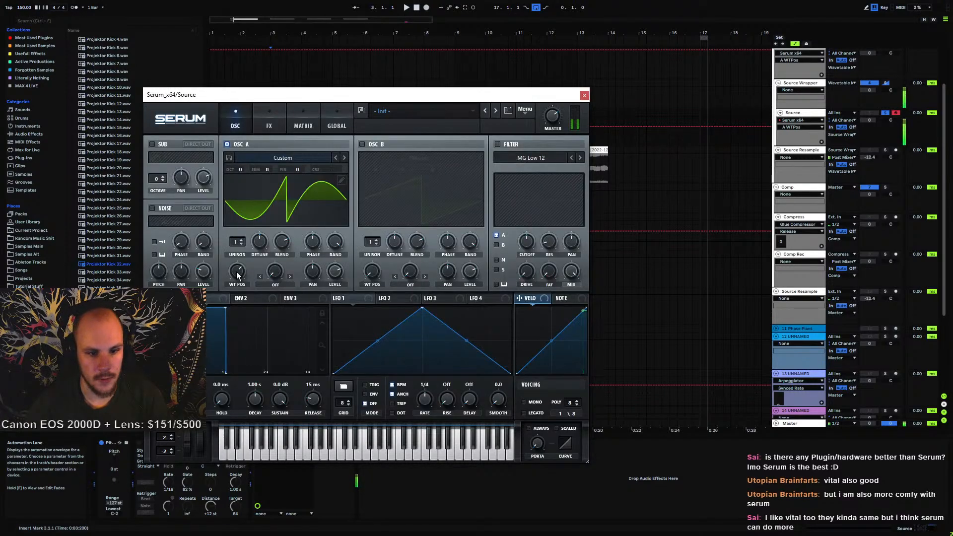
left_click_drag(238, 271, 266, 198)
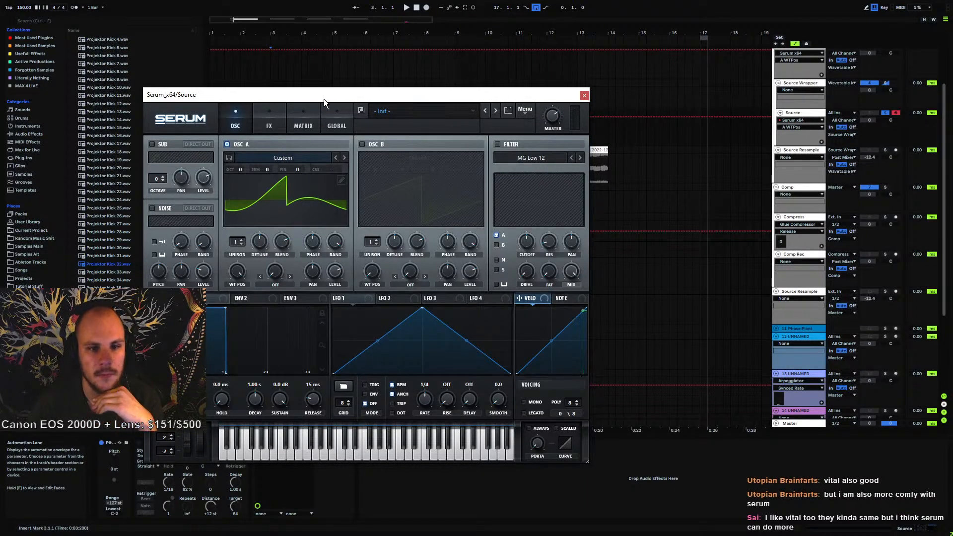
Draw a two-ramp sawtooth shape onto the final wavetable frame, then close the table editor and Serum
left_click_drag(324, 99, 490, 76)
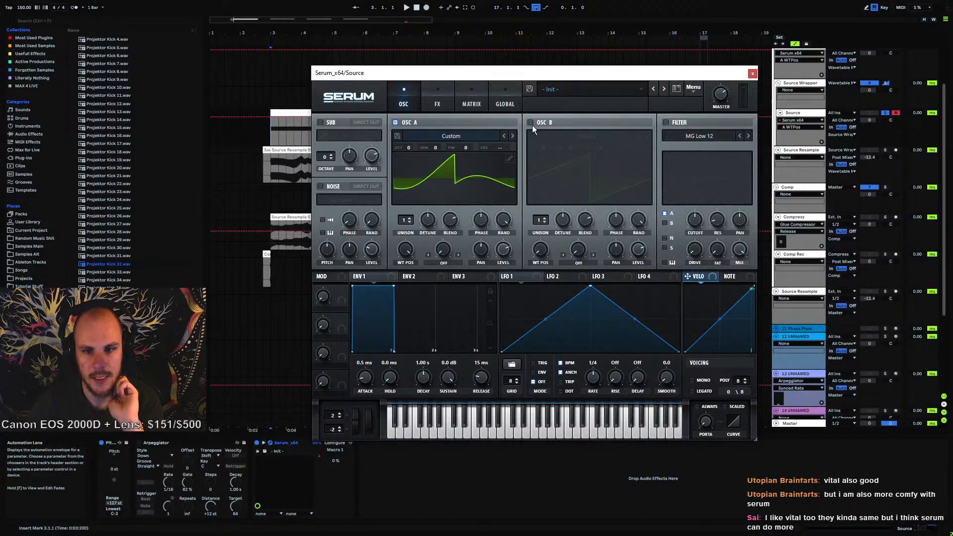
left_click(433, 138)
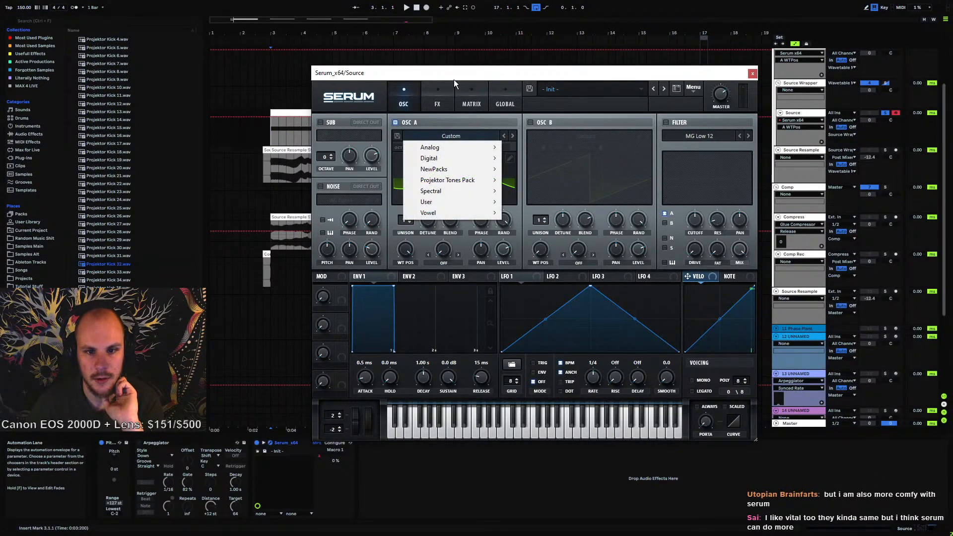
left_click_drag(454, 79, 418, 73)
left_click(478, 157)
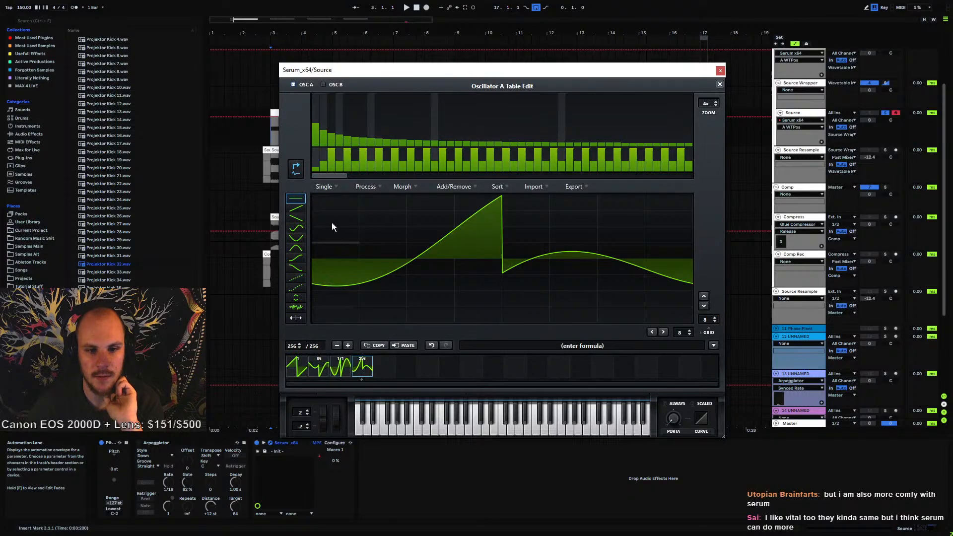
left_click(298, 211)
left_click_drag(349, 251, 471, 209)
left_click_drag(519, 308, 694, 258)
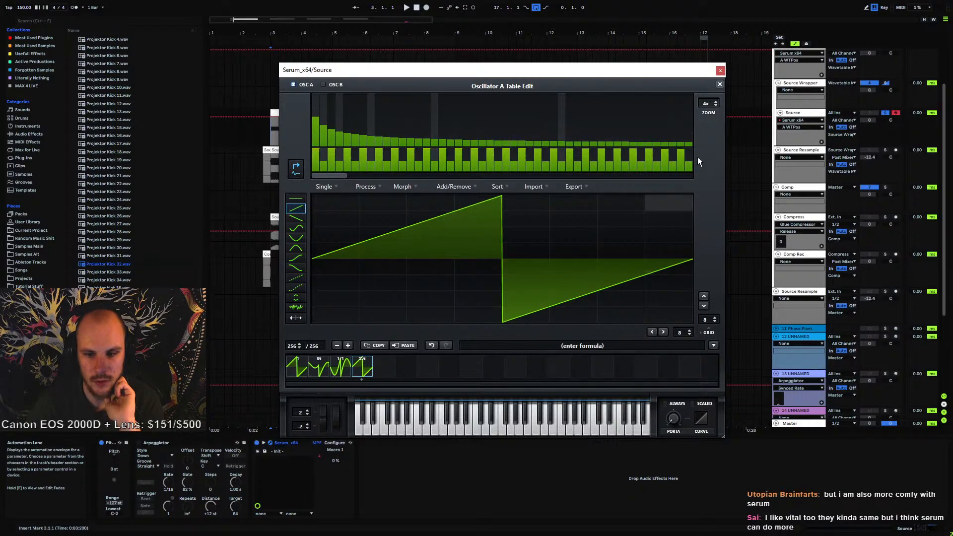
left_click(719, 84)
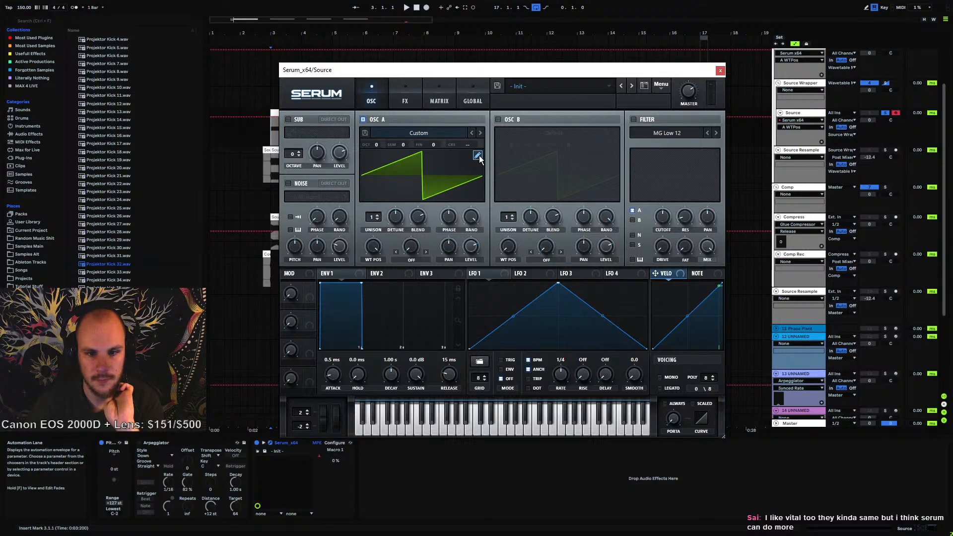
left_click(720, 71)
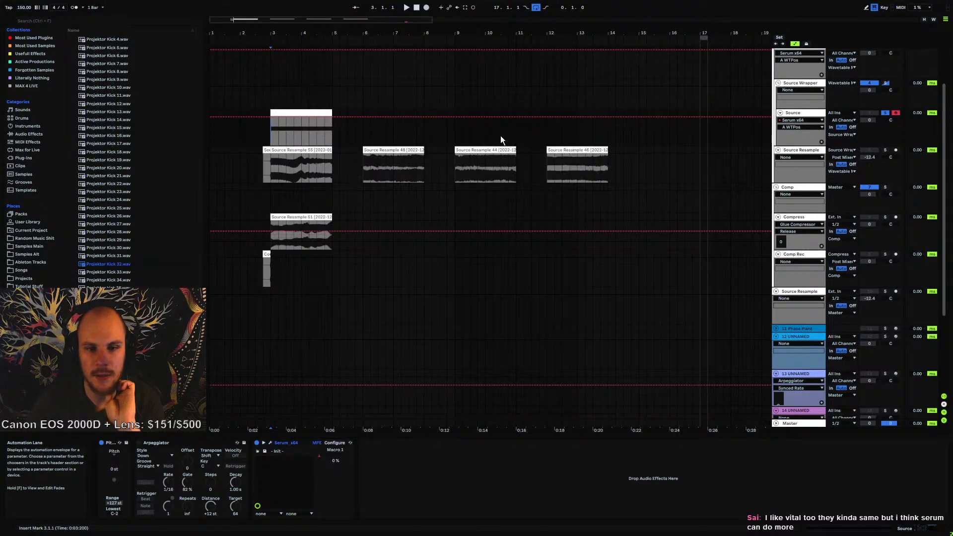
right_click(420, 469)
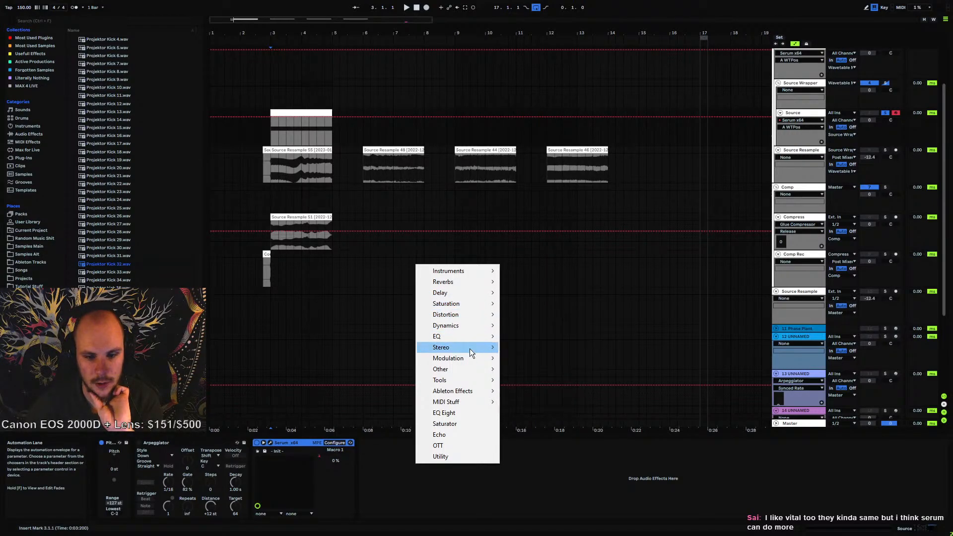
mouse_move(467, 361)
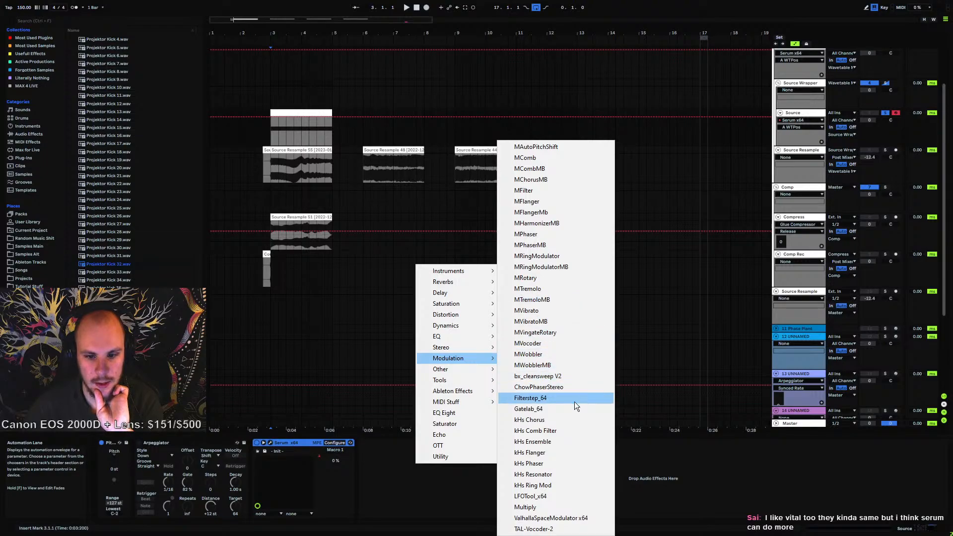
mouse_move(484, 325)
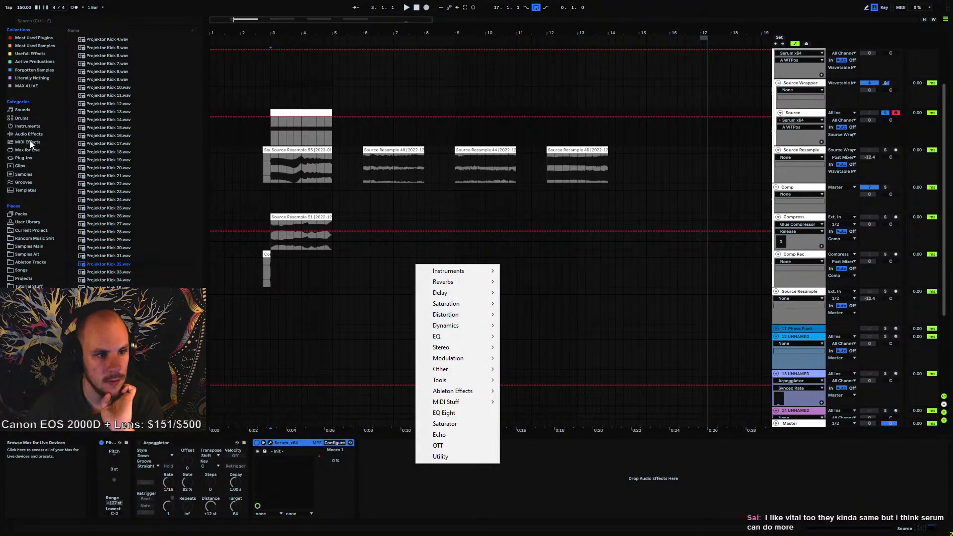
Load MTransientMB from the most used plugins onto the Source track and create two default bands
left_click(33, 38)
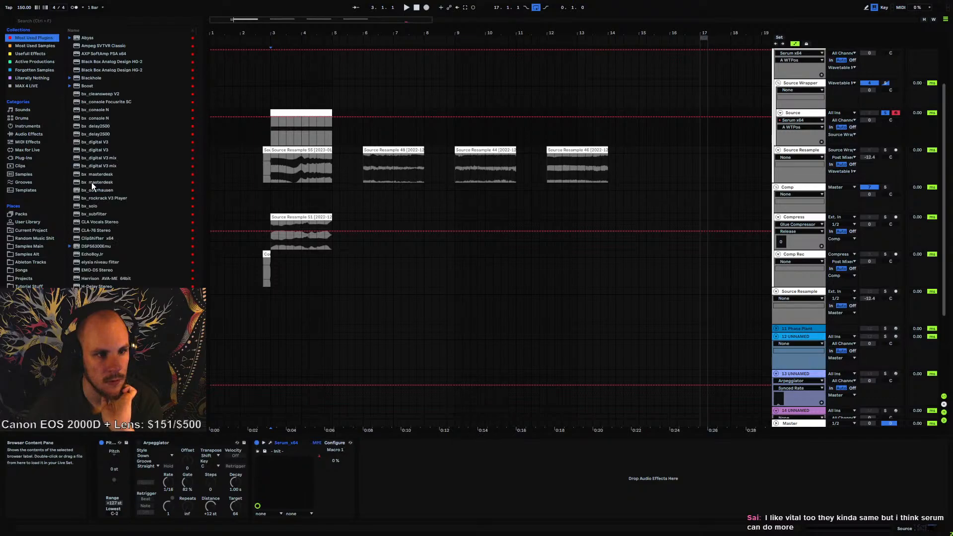
scroll(133, 218, "down", 10)
scroll(134, 281, "down", 6)
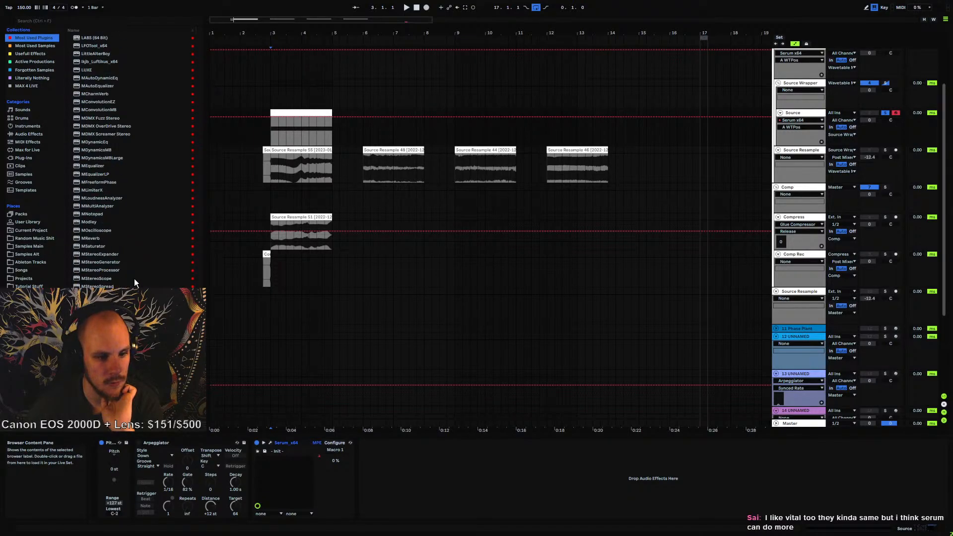
left_click_drag(97, 268, 403, 455)
left_click(585, 101)
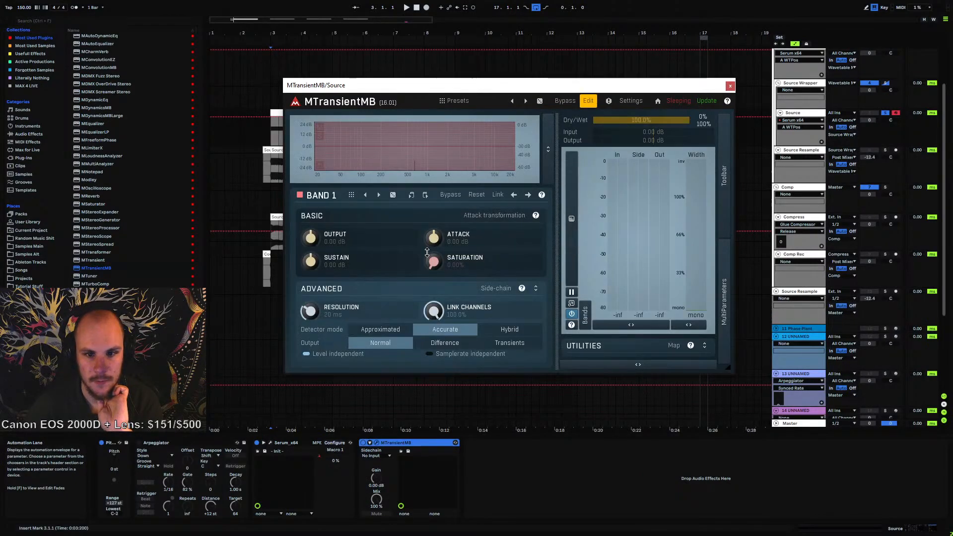
left_click(440, 144)
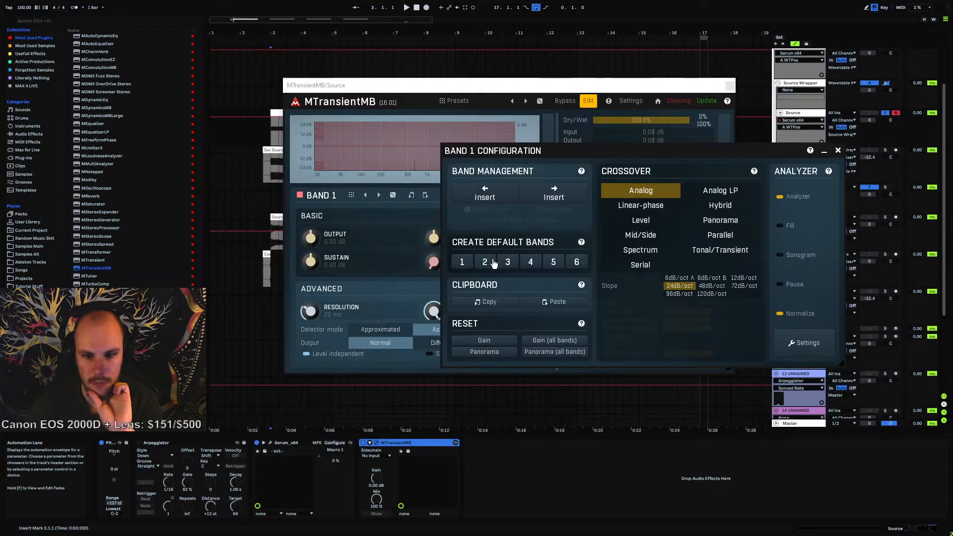
left_click(465, 265)
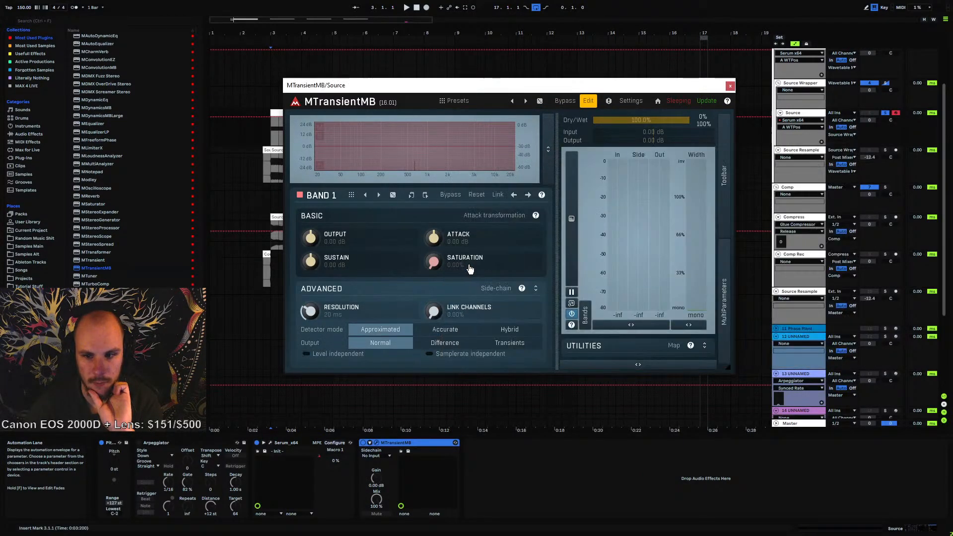
Try a 48 dB/oct crossover slope in the band configuration and return it to 24 dB/oct
right_click(332, 154)
left_click(379, 271)
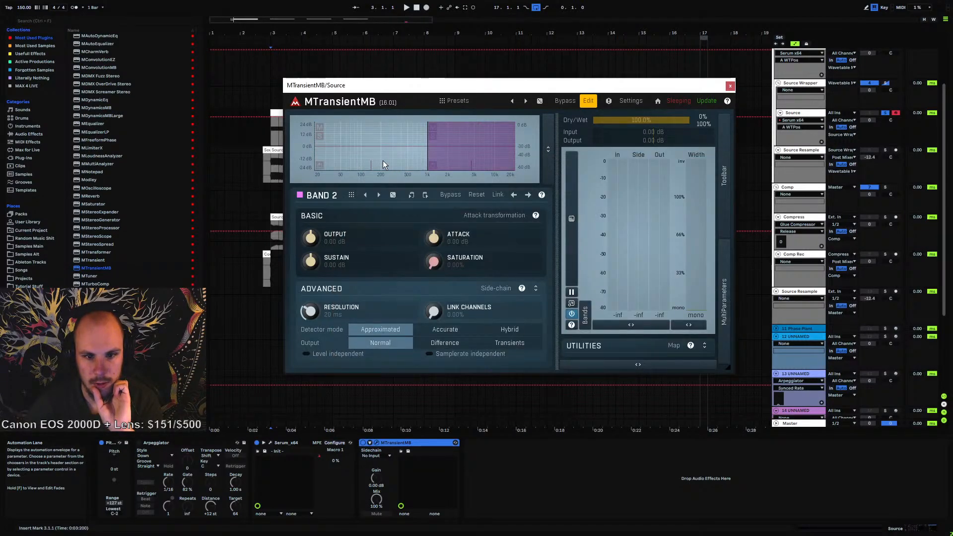
right_click(383, 164)
left_click(653, 305)
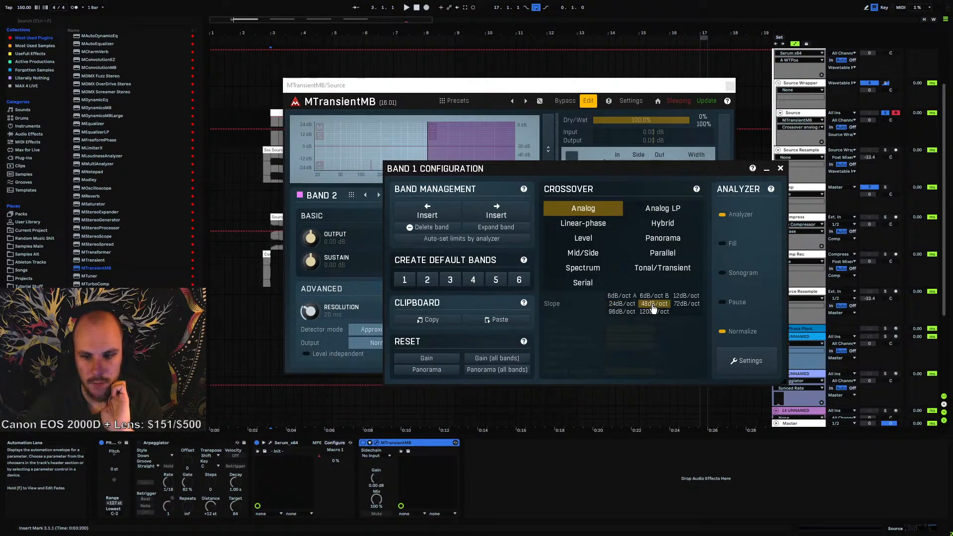
left_click(627, 305)
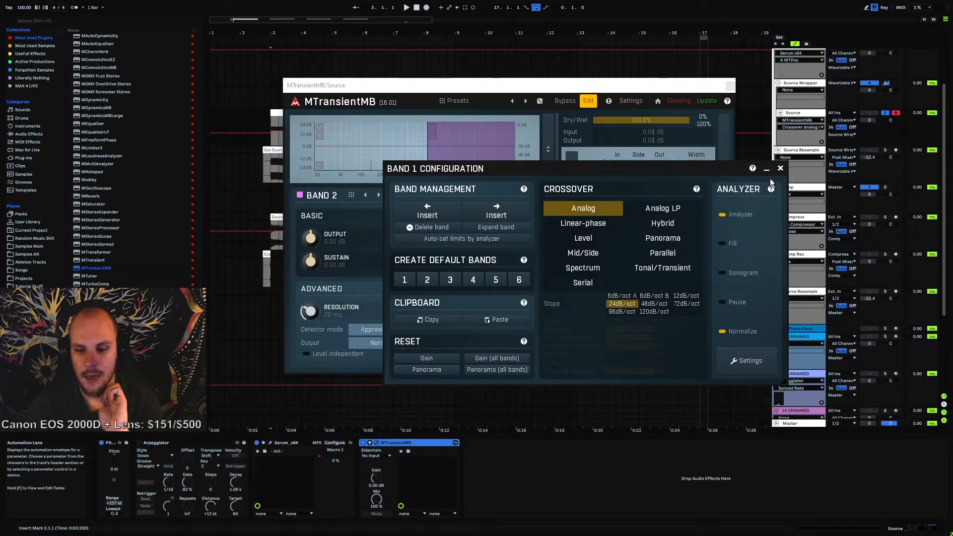
left_click(780, 168)
Move the crossover between the two bands up to about 5000 Hz and close the plugin window
left_click_drag(424, 155, 471, 159)
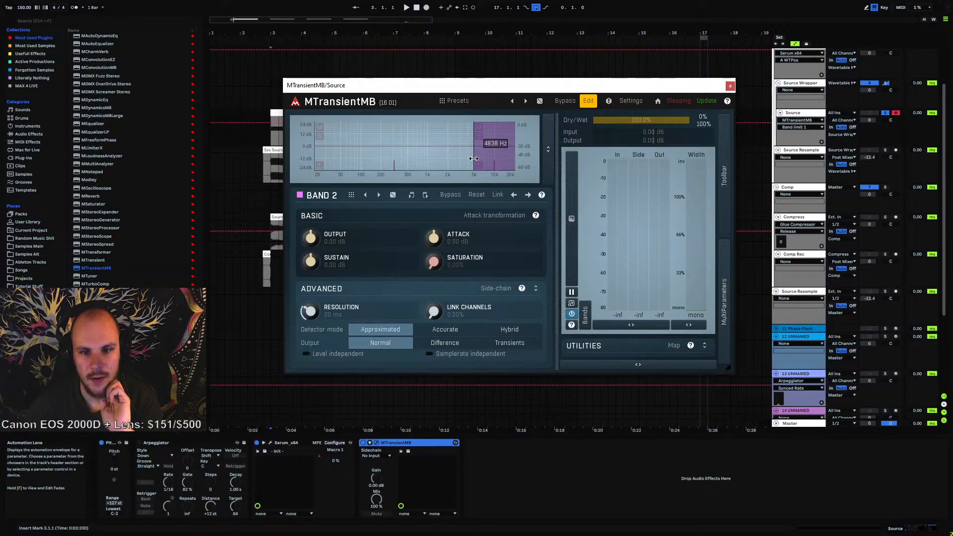
right_click(472, 158)
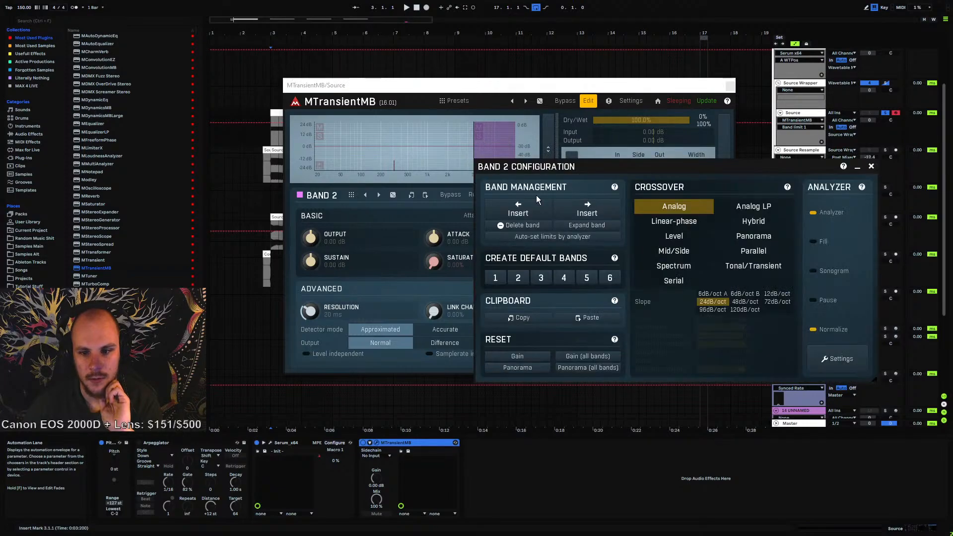
left_click(871, 167)
left_click_drag(473, 160, 485, 159)
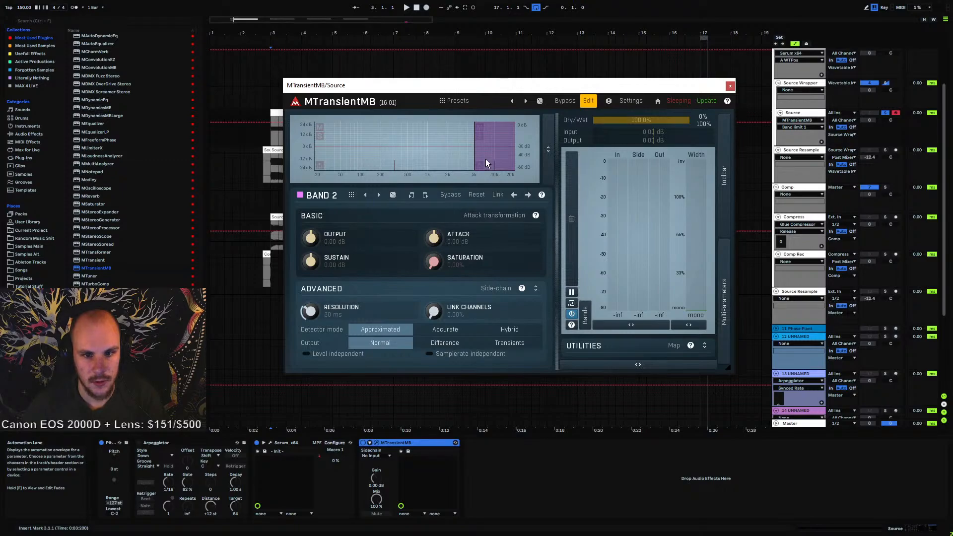
left_click(730, 86)
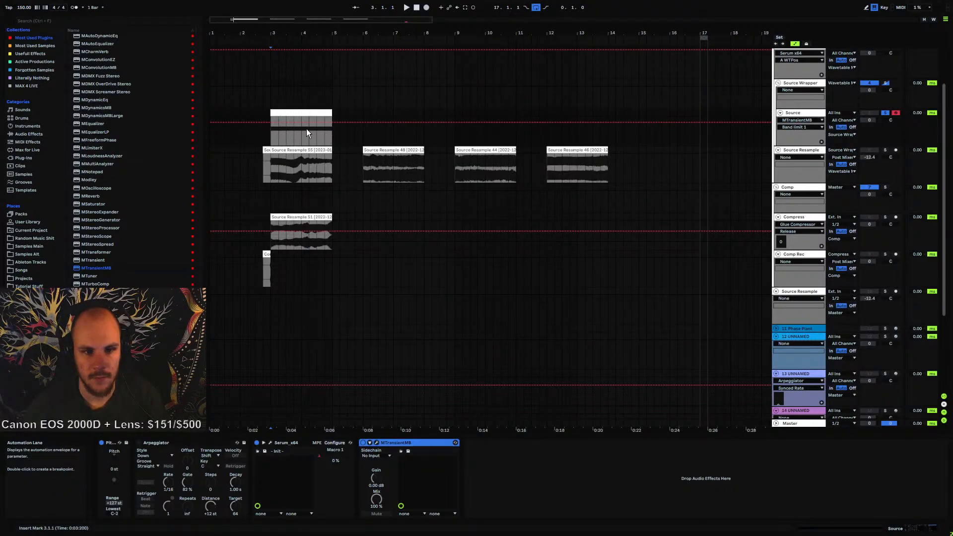
Draw a descending Band limit 1 automation ramp over the first clip on the Source track
left_click(270, 123)
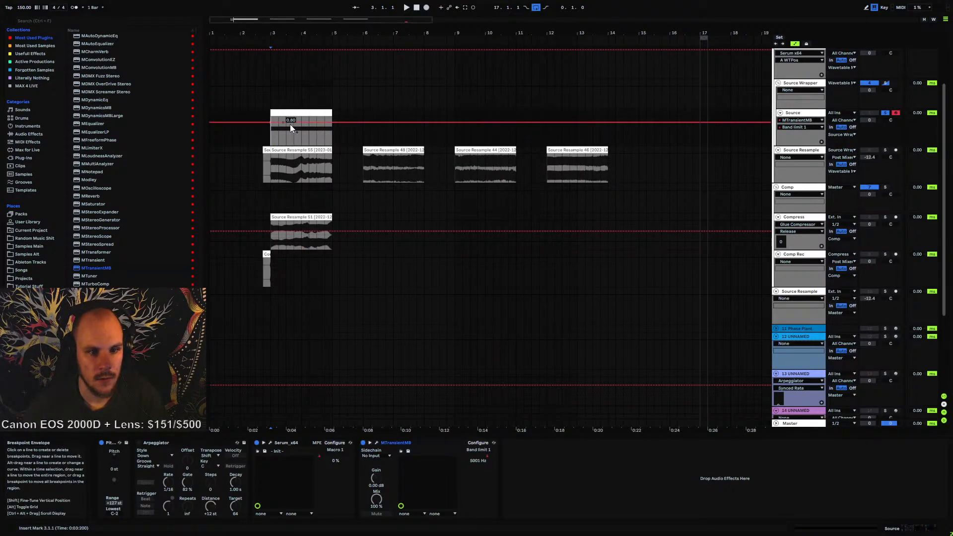
left_click_drag(333, 124, 333, 144)
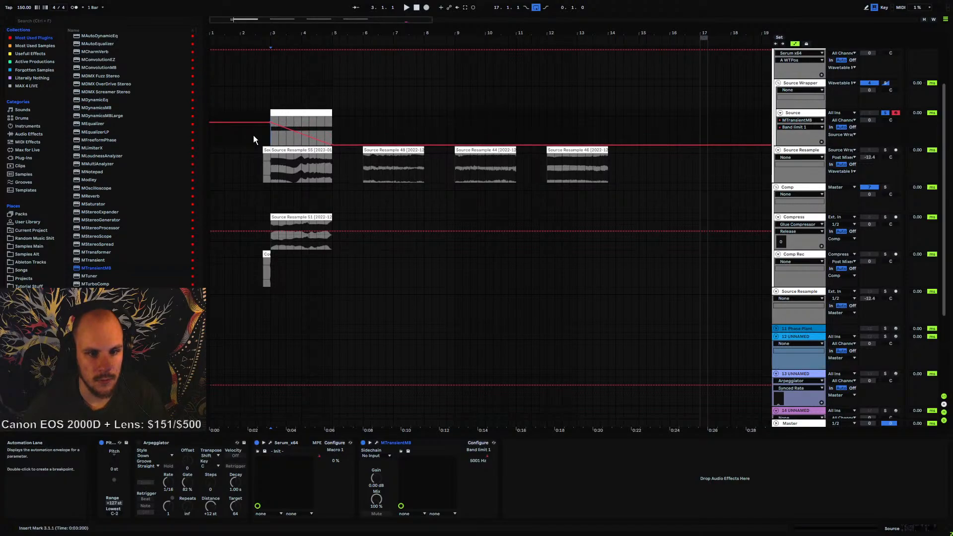
Play back the Source track to audition the automated transient shaping
key("space")
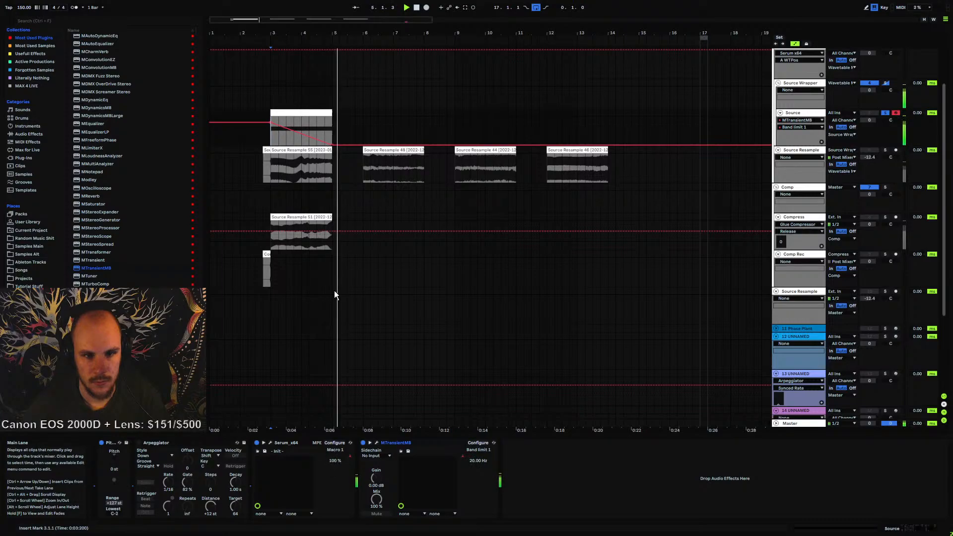
left_click(283, 179)
key("space")
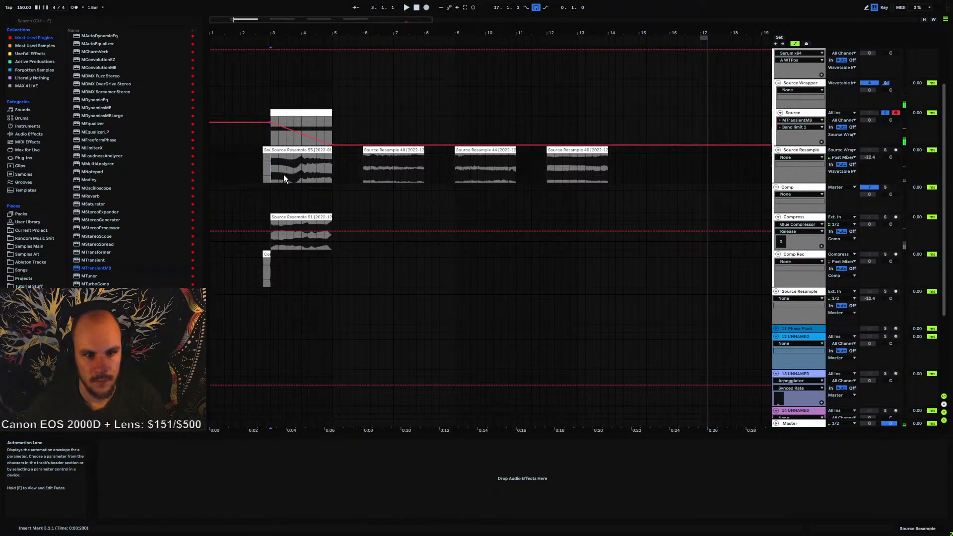
Arm the Source Resample track and record a resample of the Source track from the start of the clip
left_click(895, 150)
left_click(272, 141)
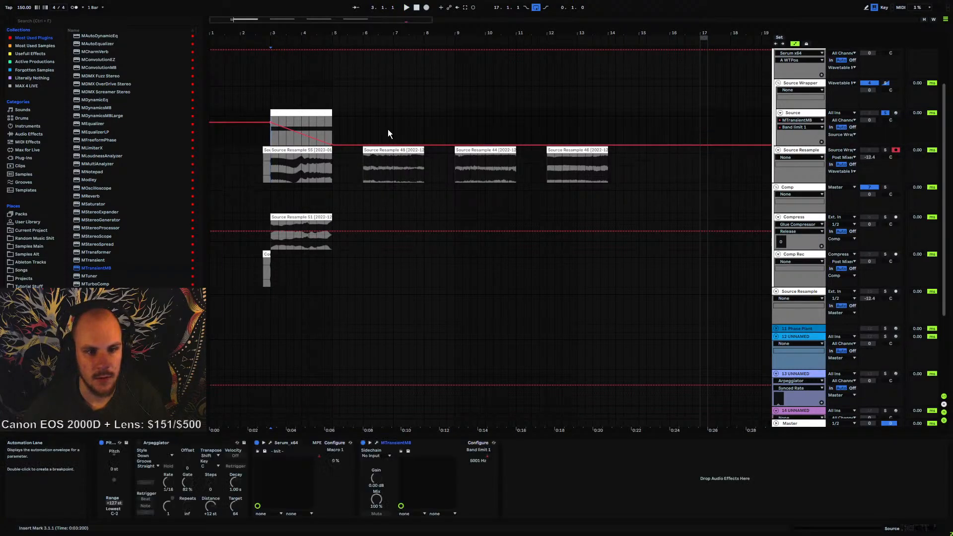
left_click(426, 7)
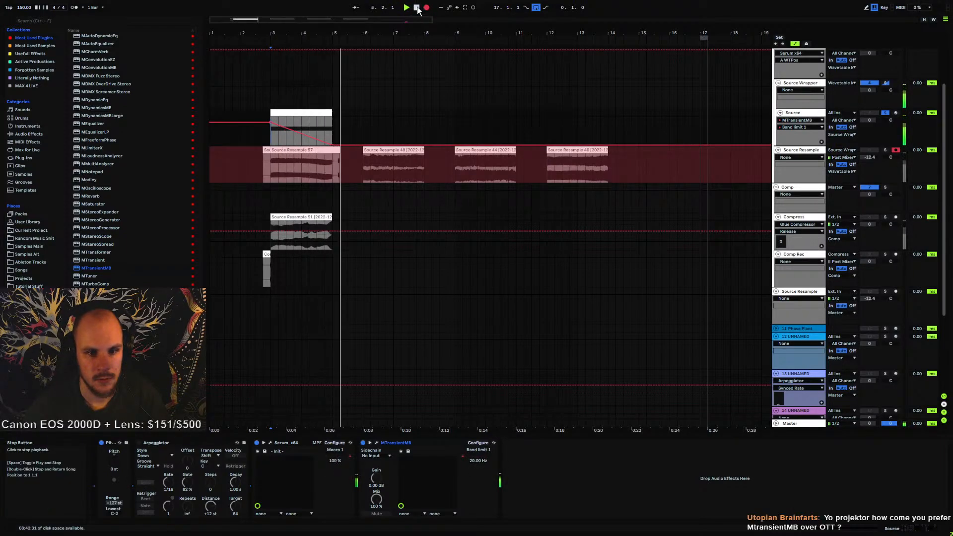
left_click(417, 7)
Zoom in on the newly recorded resample clip to inspect its waveform
left_click_drag(272, 33, 272, 94)
left_click_drag(694, 33, 496, 11)
left_click_drag(460, 173, 550, 167)
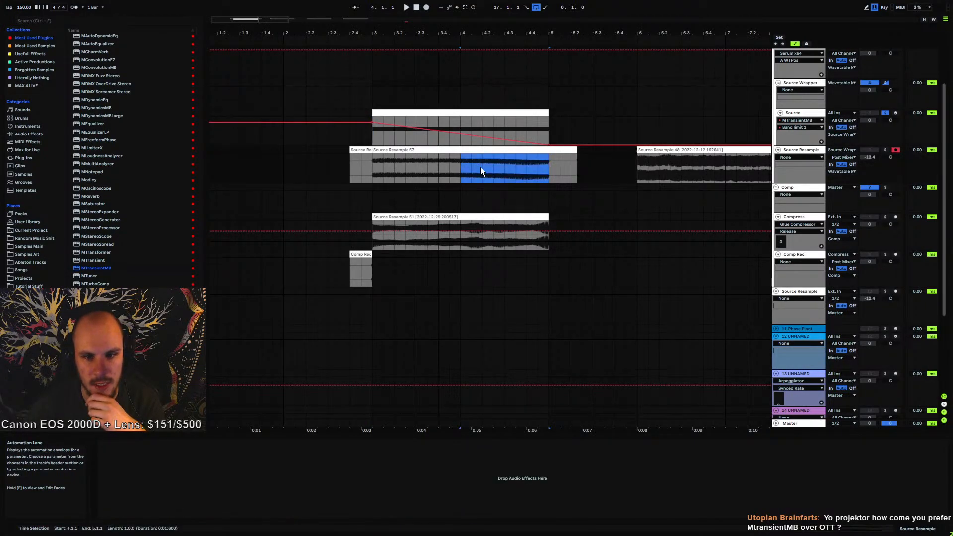
left_click(460, 165)
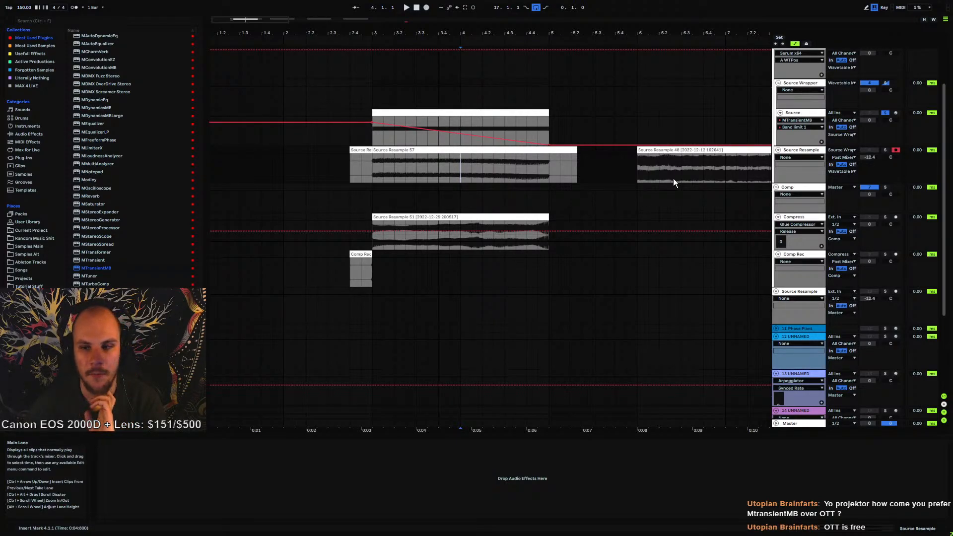
Set MTransientMB's crossover slope on the Source track to 48 dB/oct and close the plugin
left_click(793, 113)
left_click(377, 442)
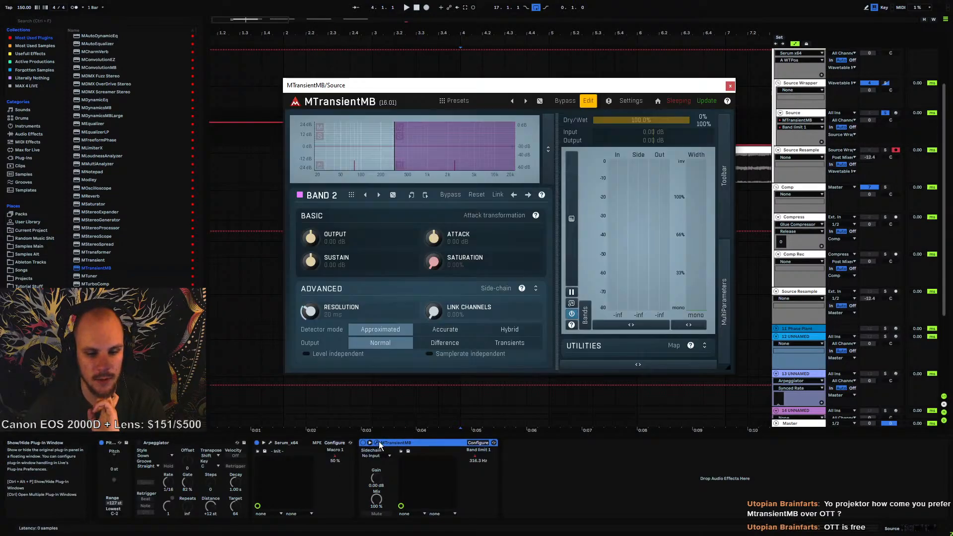
right_click(393, 154)
left_click(664, 297)
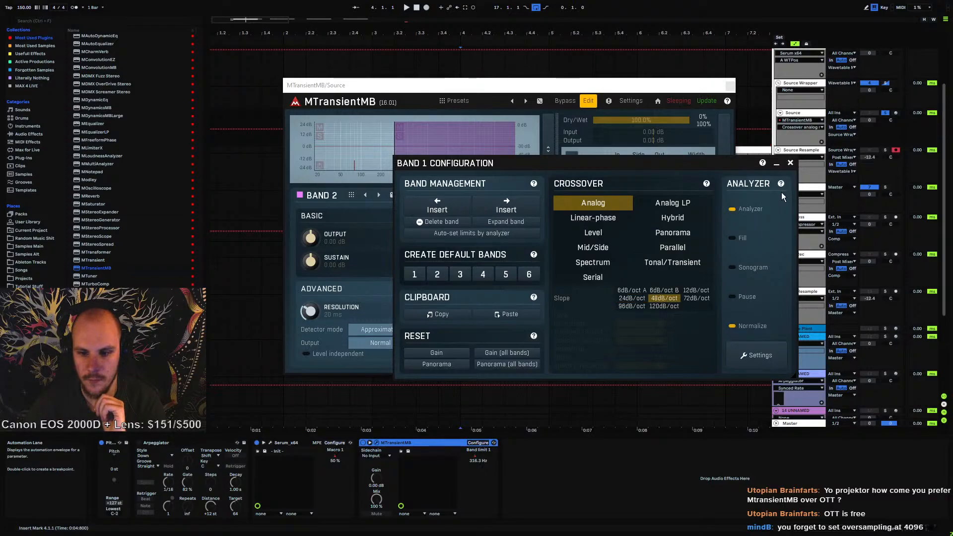
left_click(789, 164)
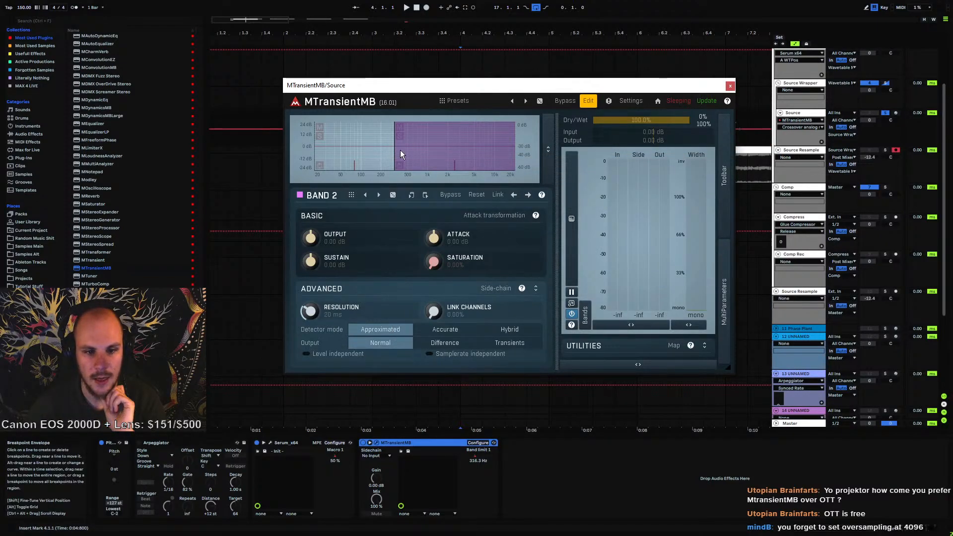
left_click(730, 86)
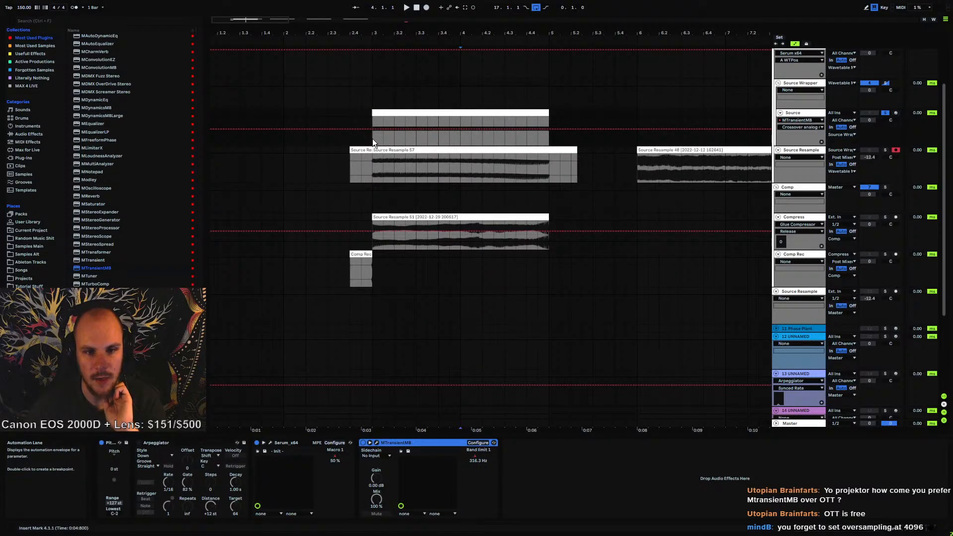
Review MTransientMB's plugin settings and oversampling options without changing them
left_click(372, 138)
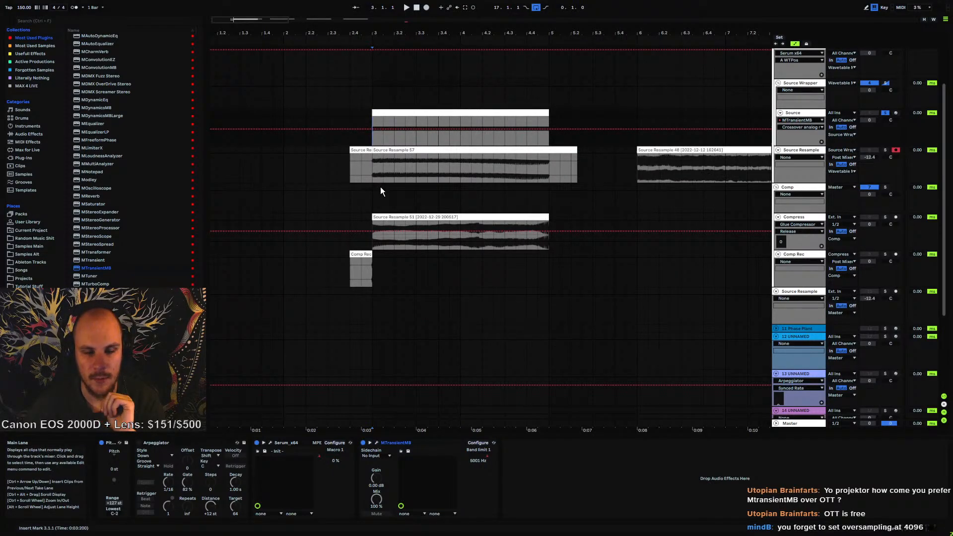
left_click(377, 442)
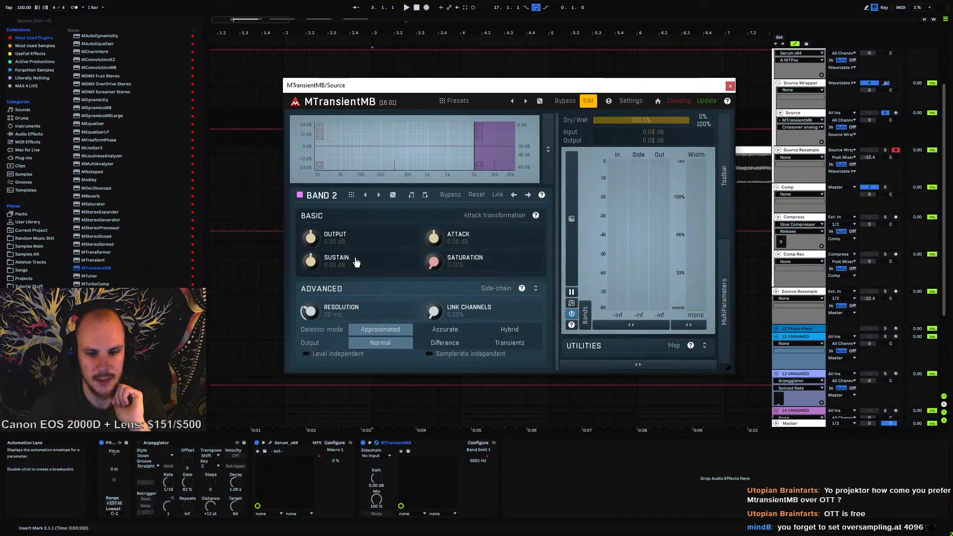
left_click(629, 101)
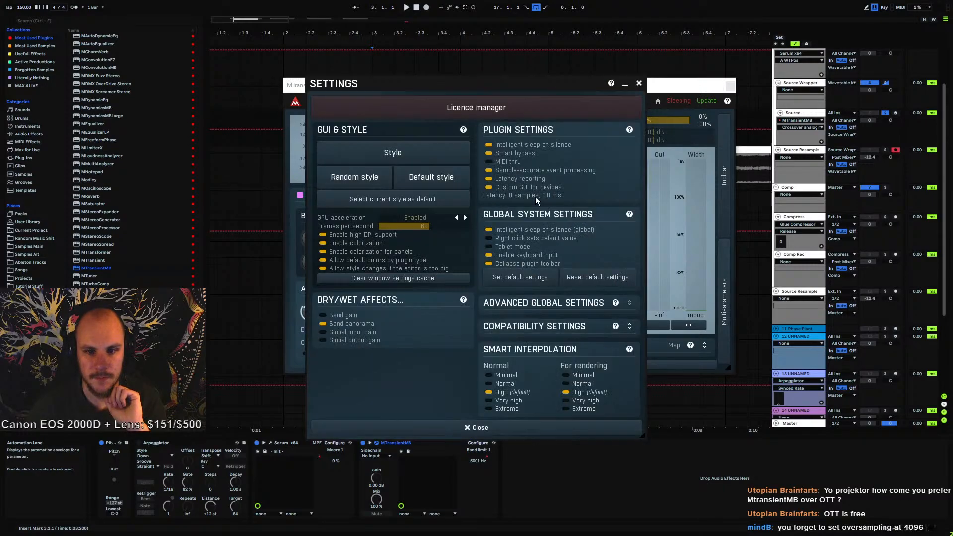
left_click(640, 85)
key("ctrl+alt+p")
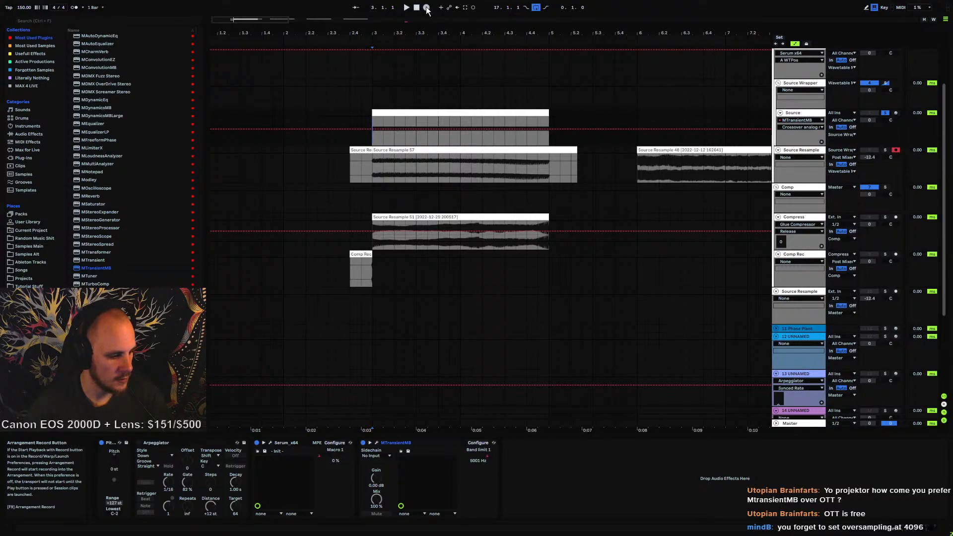
left_click(376, 442)
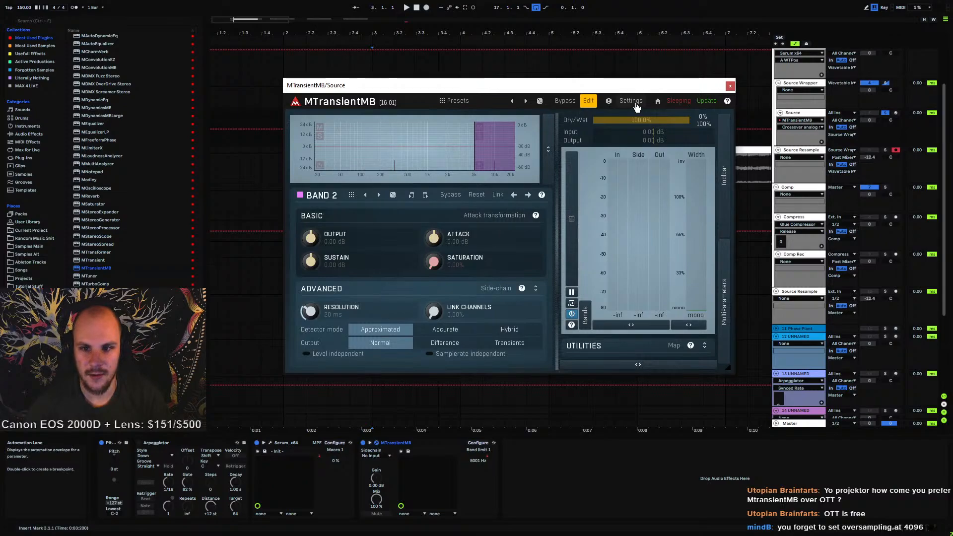
left_click(725, 174)
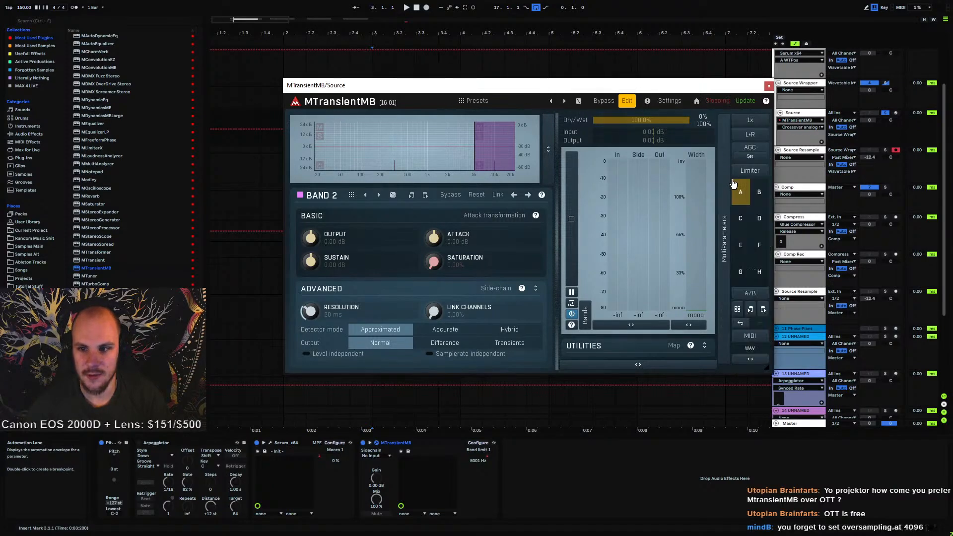
left_click(750, 121)
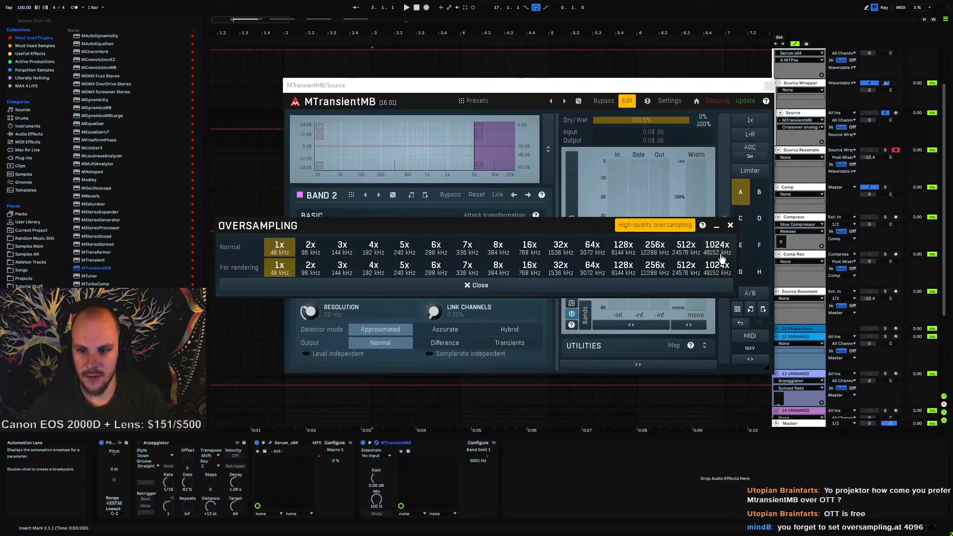
left_click(731, 226)
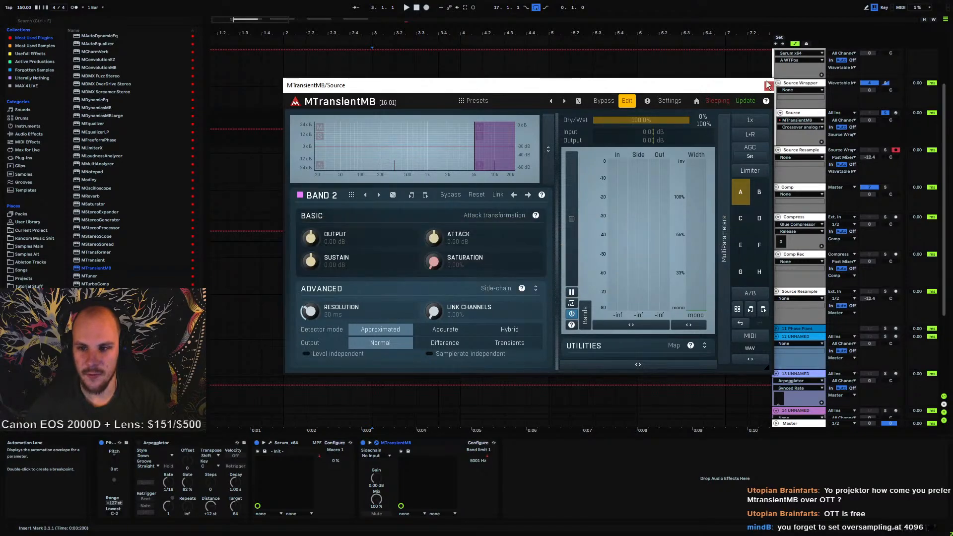
left_click(768, 86)
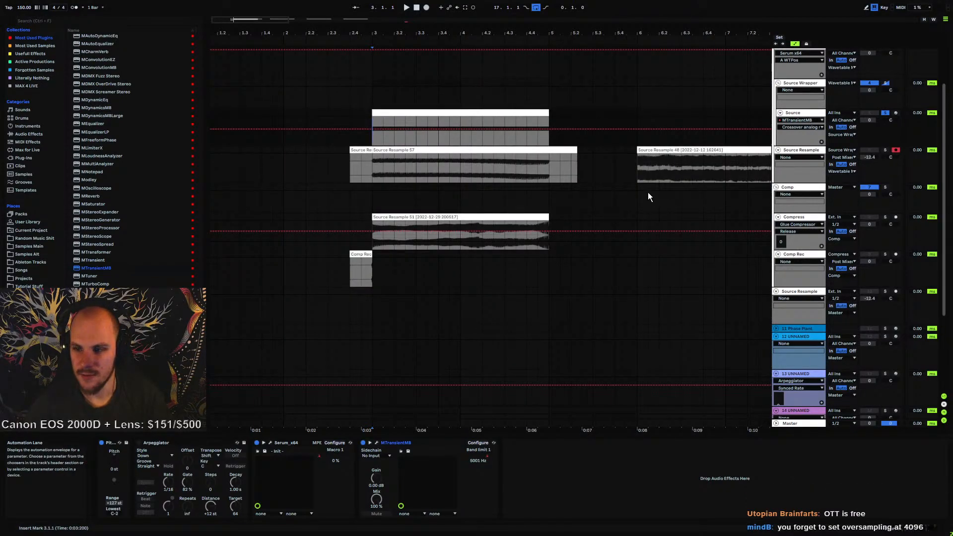
Record another resample of the Source track onto the Source Resample track
left_click(426, 8)
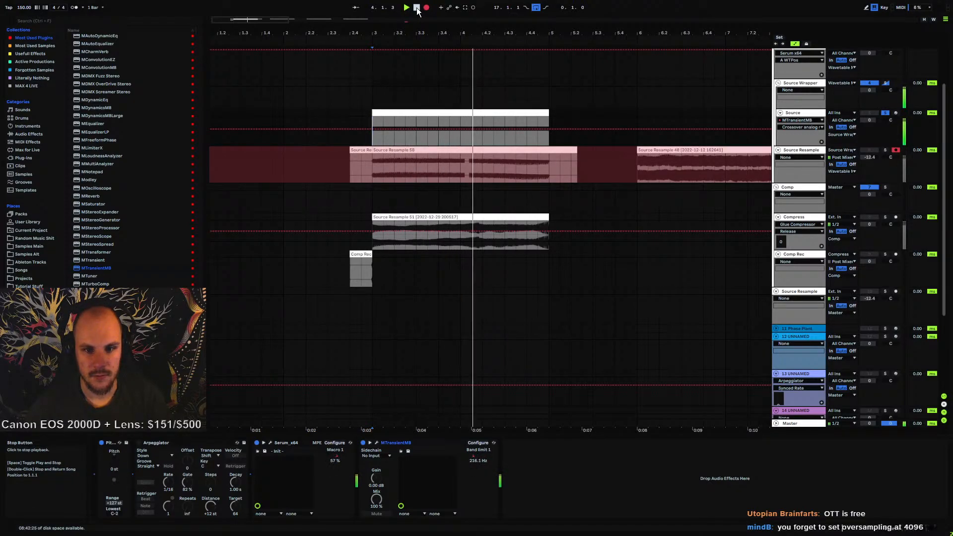
left_click(417, 8)
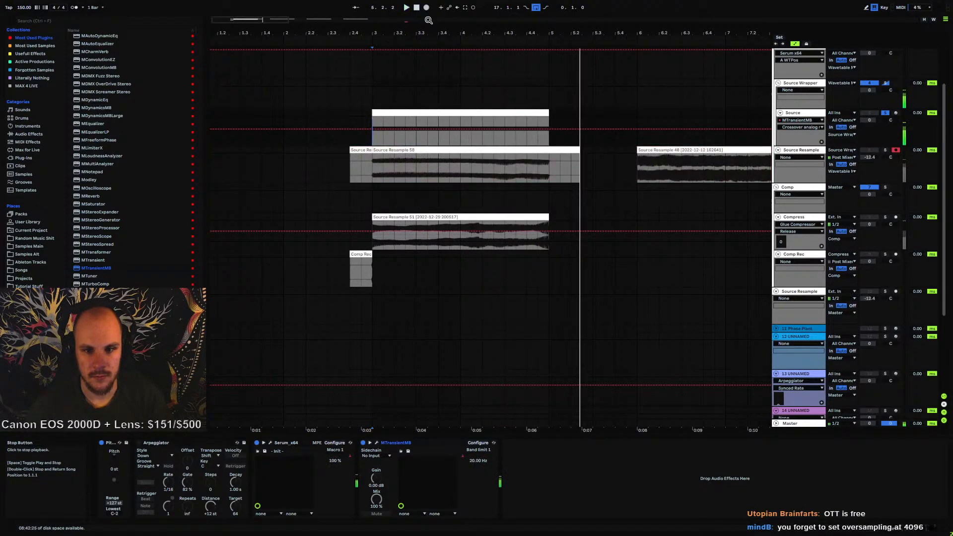
left_click_drag(429, 20, 592, 30)
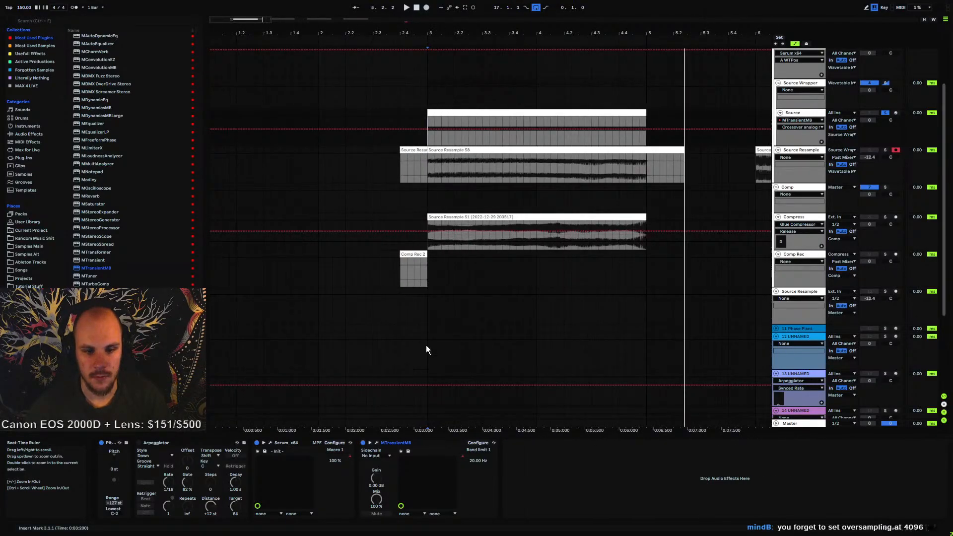
Create four default bands in MTransientMB's band configuration and close the plugin
left_click(377, 442)
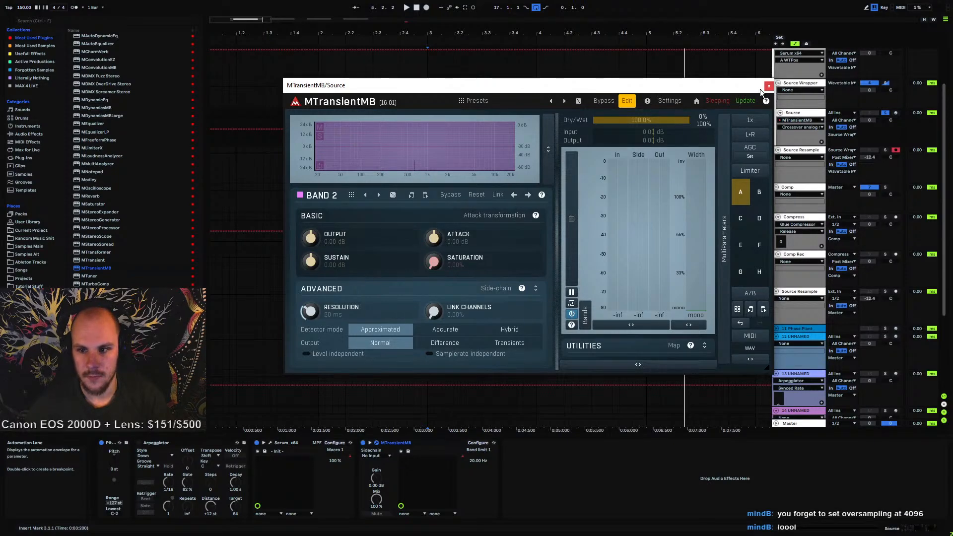
right_click(402, 158)
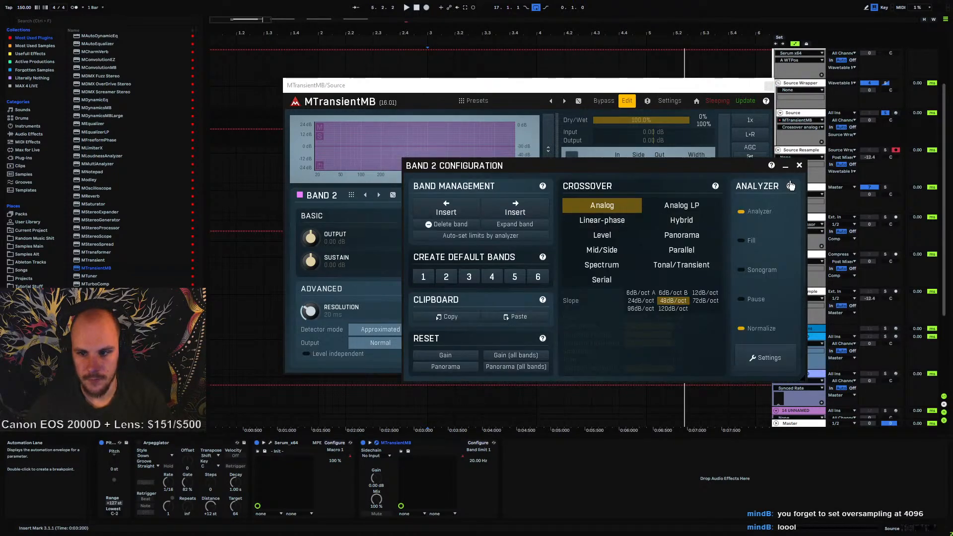
left_click(493, 276)
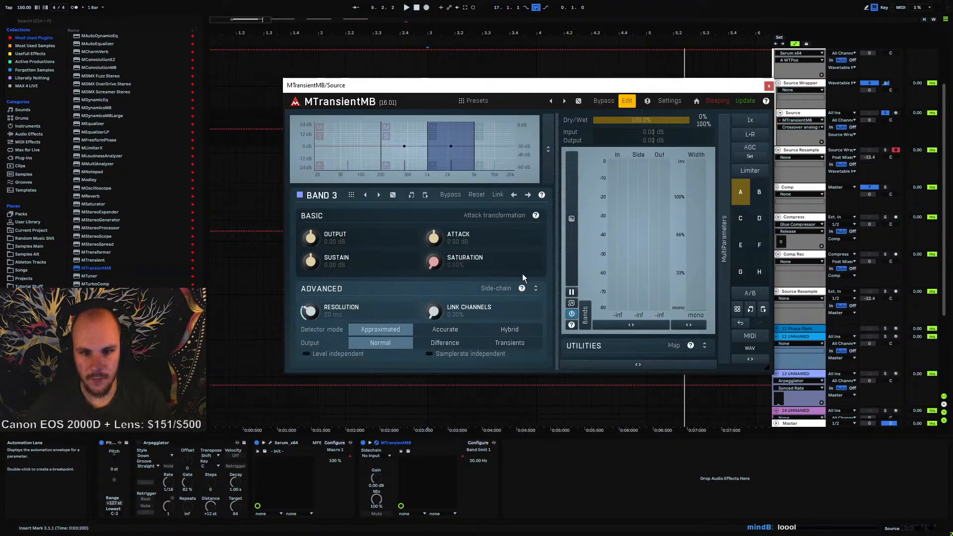
left_click(768, 86)
Delete the Band limit 1 automation and reapply four default bands in MTransientMB
right_click(466, 461)
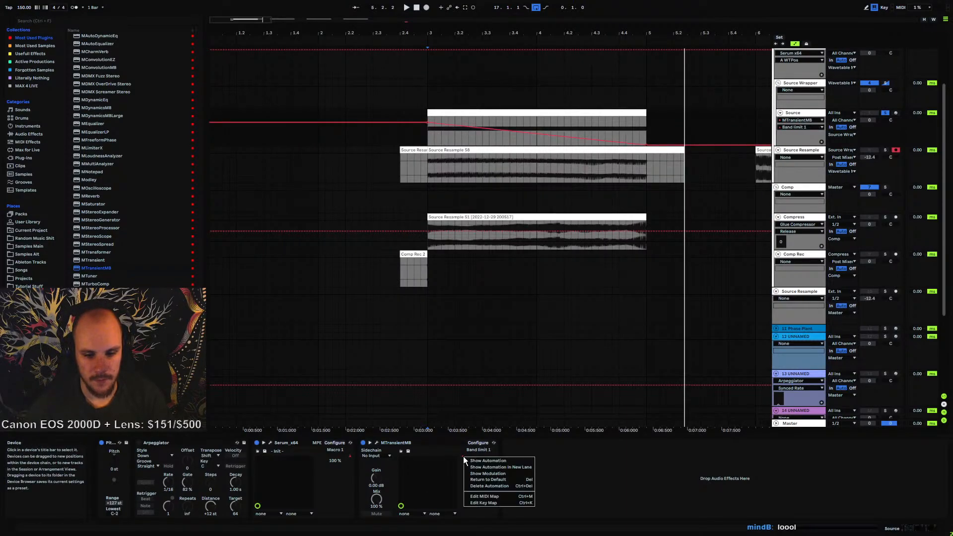
left_click(491, 480)
left_click(376, 442)
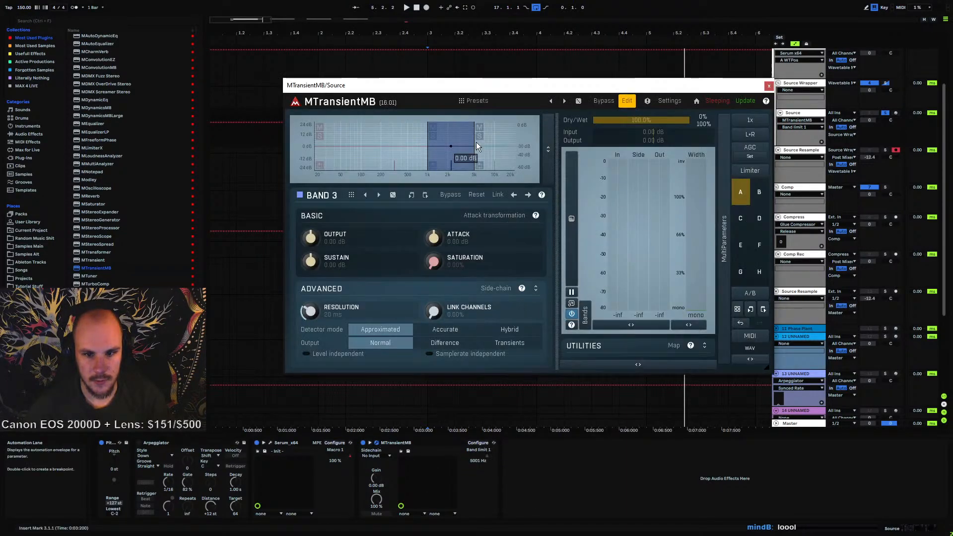
left_click(416, 157)
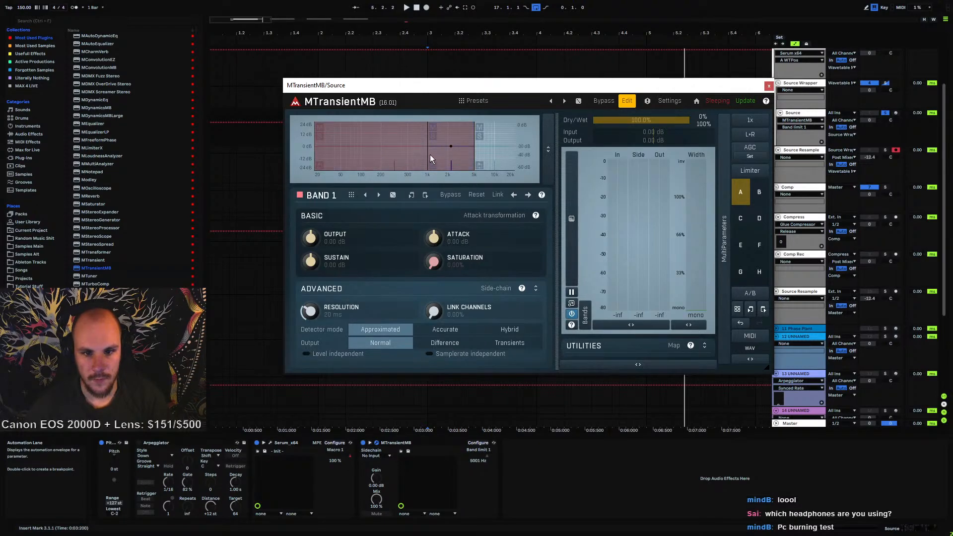
right_click(399, 155)
left_click(486, 275)
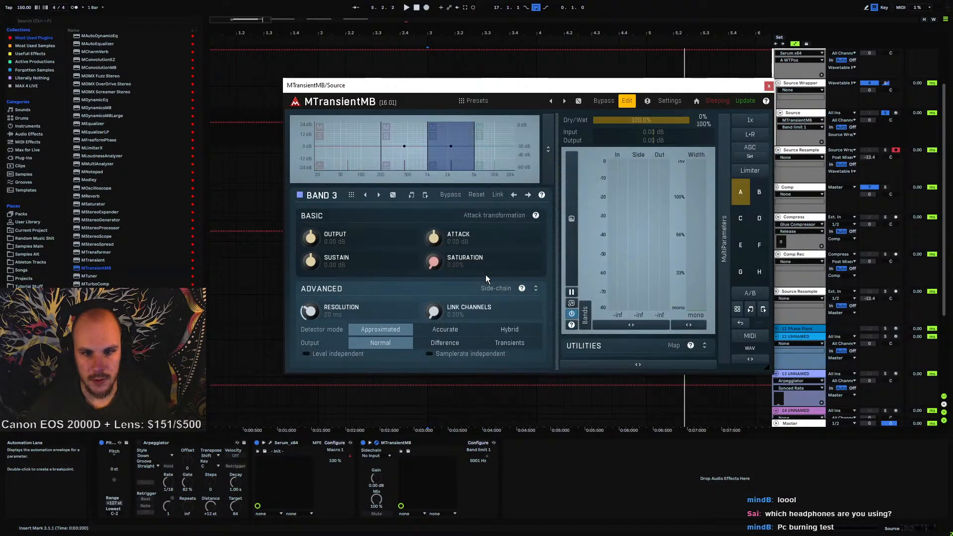
Assign the band crossovers to multiparameter 3 by recording their movements in learn mode
left_click_drag(380, 155, 374, 155)
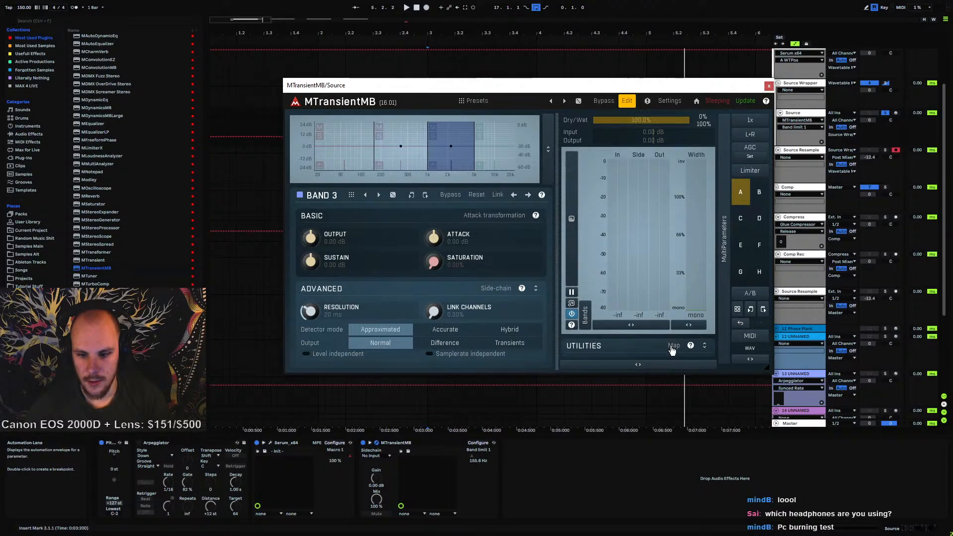
left_click(634, 366)
left_click(599, 336)
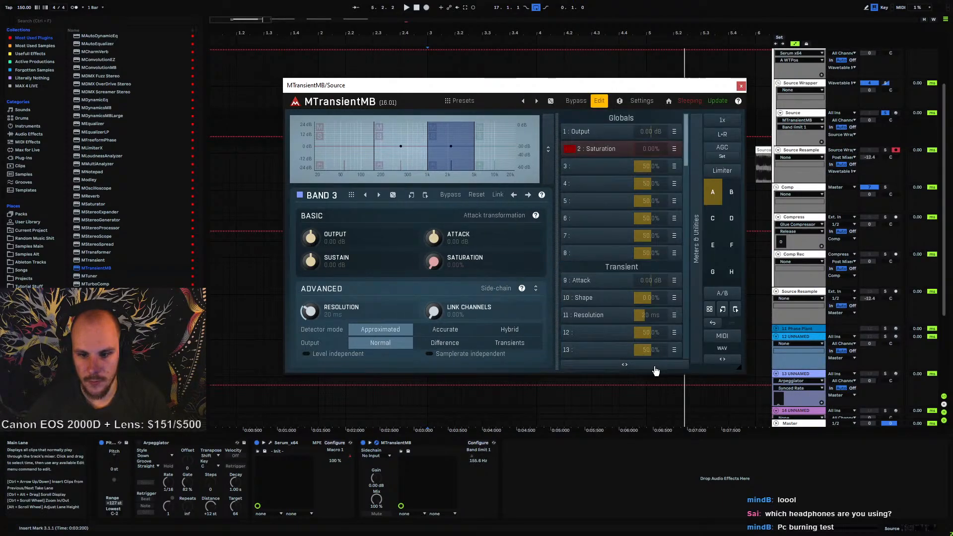
left_click_drag(652, 169, 650, 171)
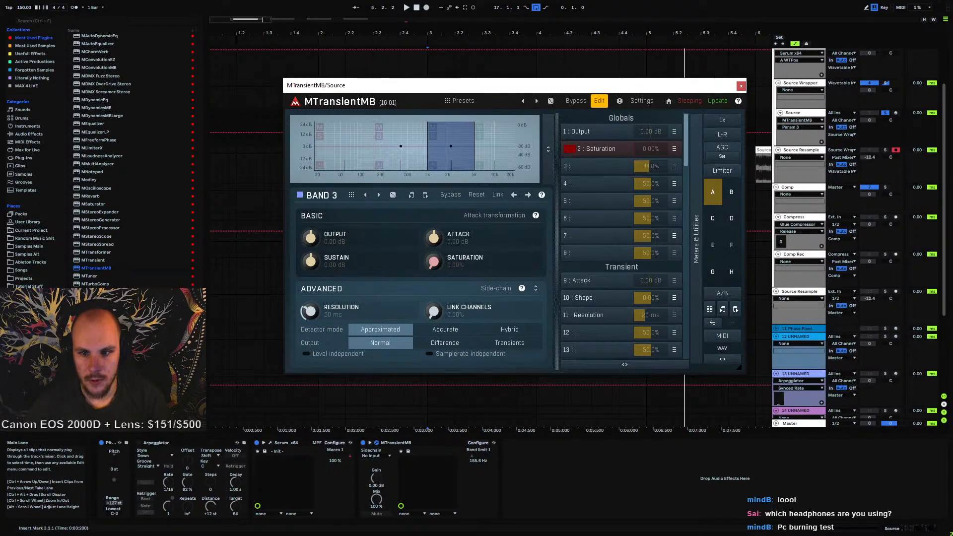
left_click(674, 167)
left_click(710, 209)
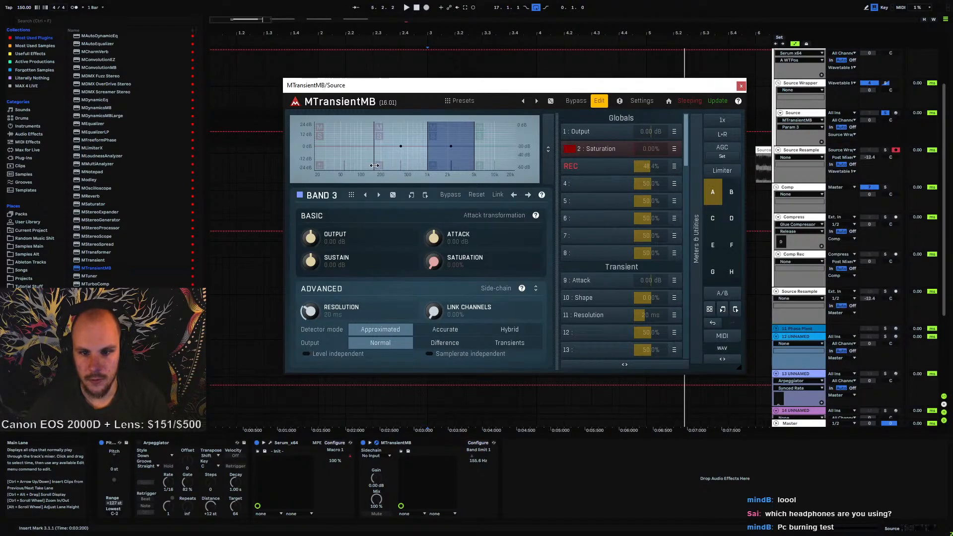
left_click_drag(374, 155, 360, 154)
left_click_drag(449, 149, 431, 149)
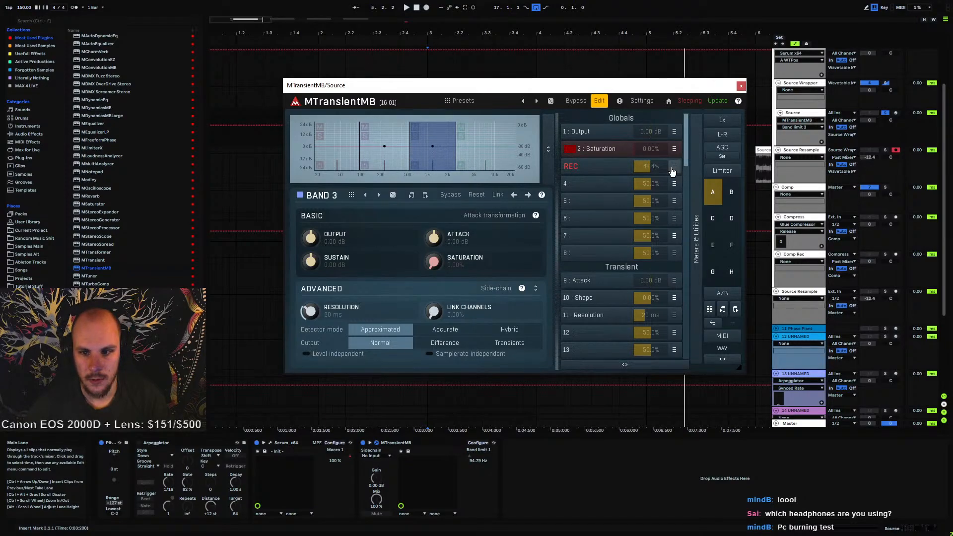
left_click(673, 169)
Open multiparameter 3's settings and set Band limit 1's range maximum to 500 Hz
left_click(599, 170)
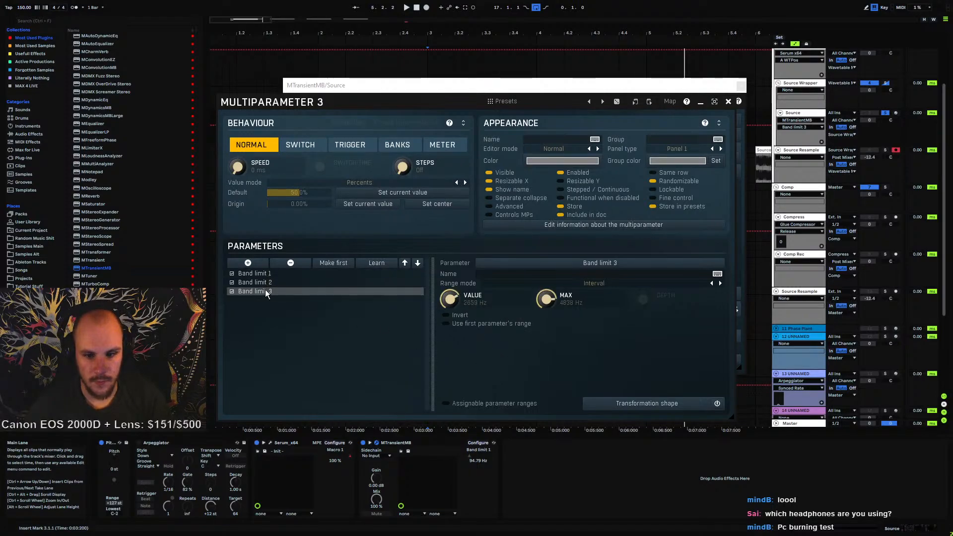
left_click_drag(456, 293, 456, 319)
left_click_drag(546, 300, 545, 282)
right_click(559, 308)
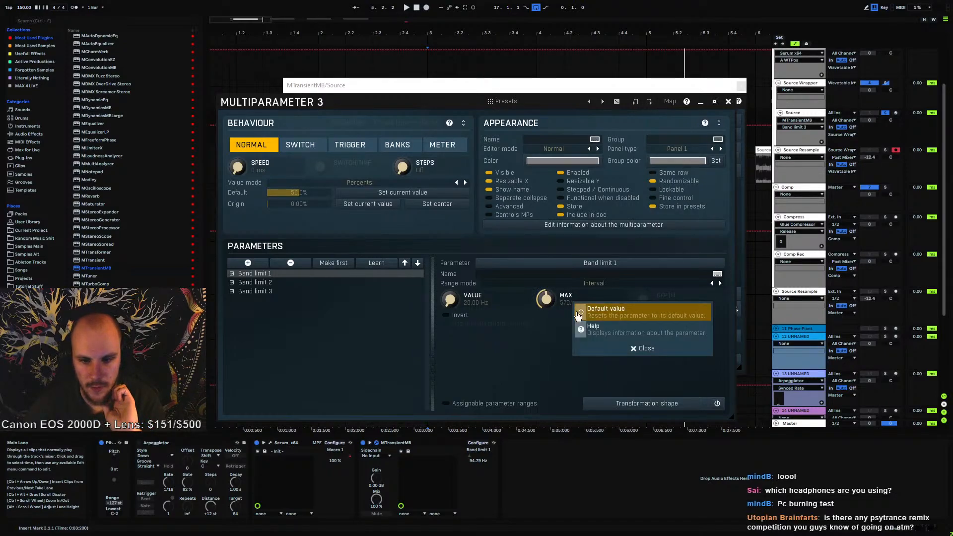
left_click(562, 305)
double_click(571, 303)
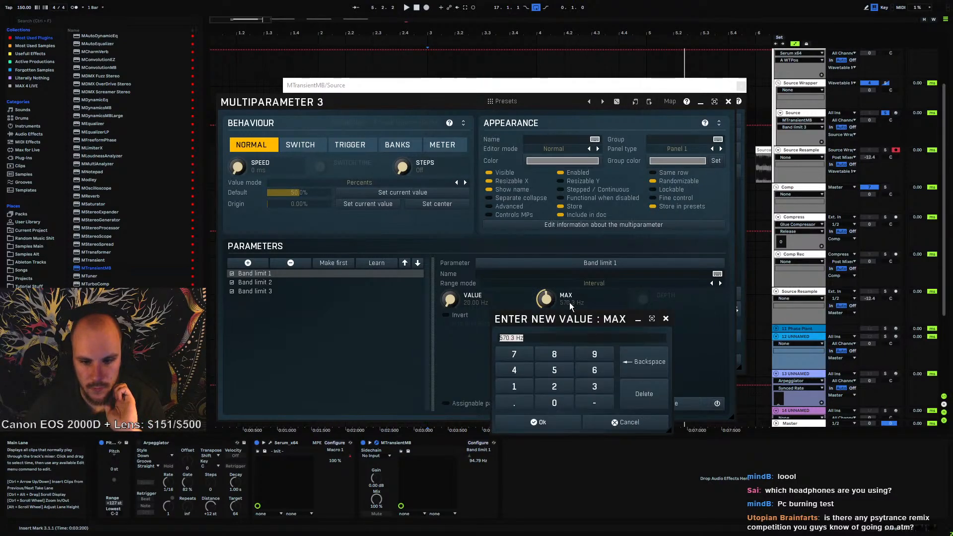
type("50")
key("Return")
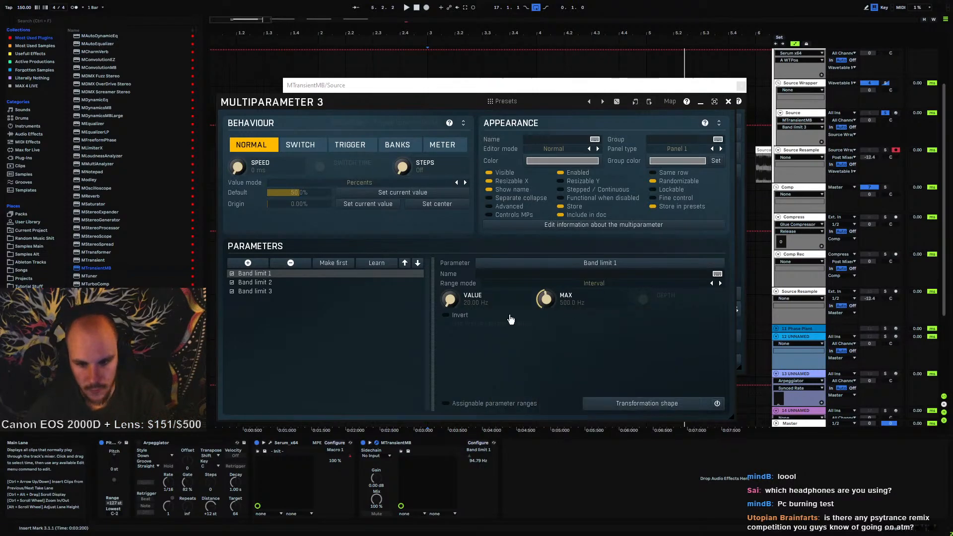
Set Band limit 2's range in multiparameter 3 from 40 Hz to a maximum of 1000 Hz
left_click(258, 282)
double_click(474, 307)
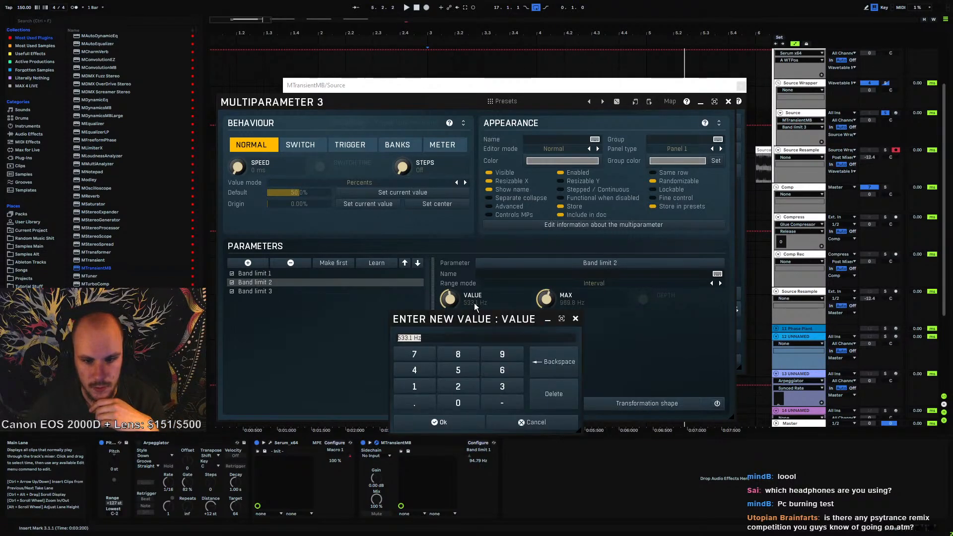
type("40")
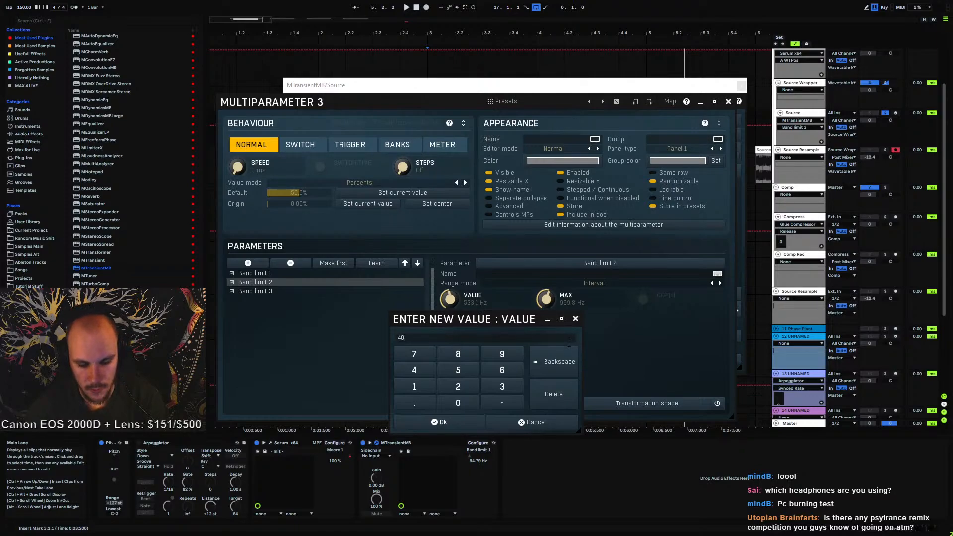
key("Return")
double_click(571, 305)
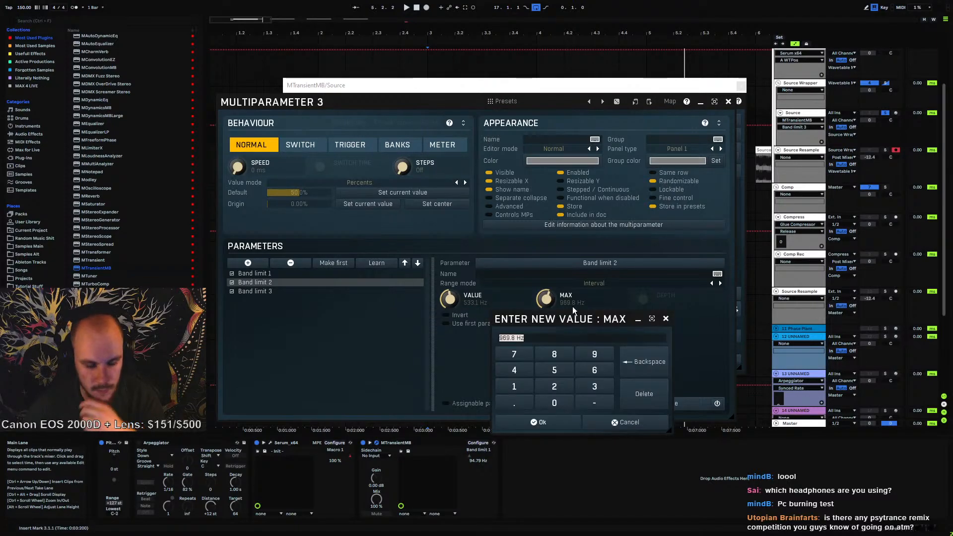
type("1000")
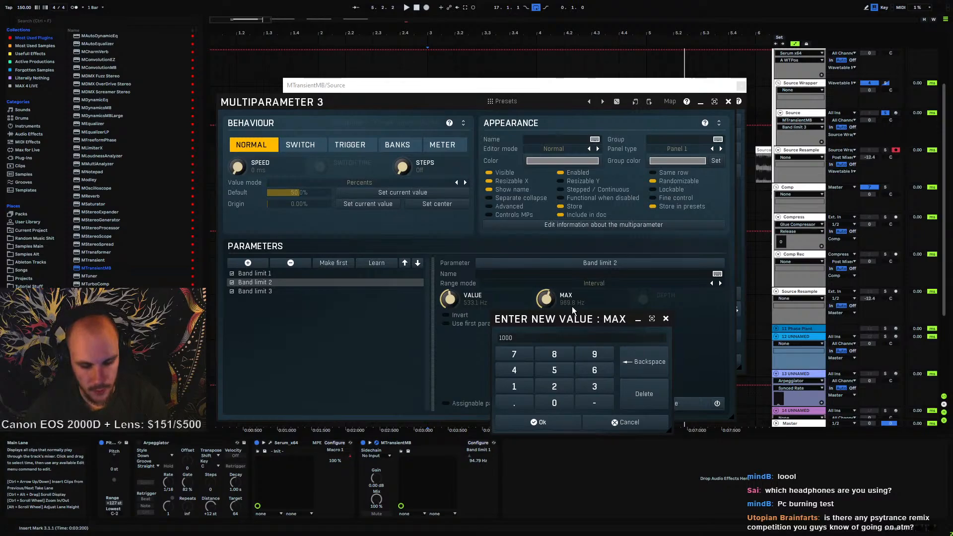
key("Return")
double_click(475, 304)
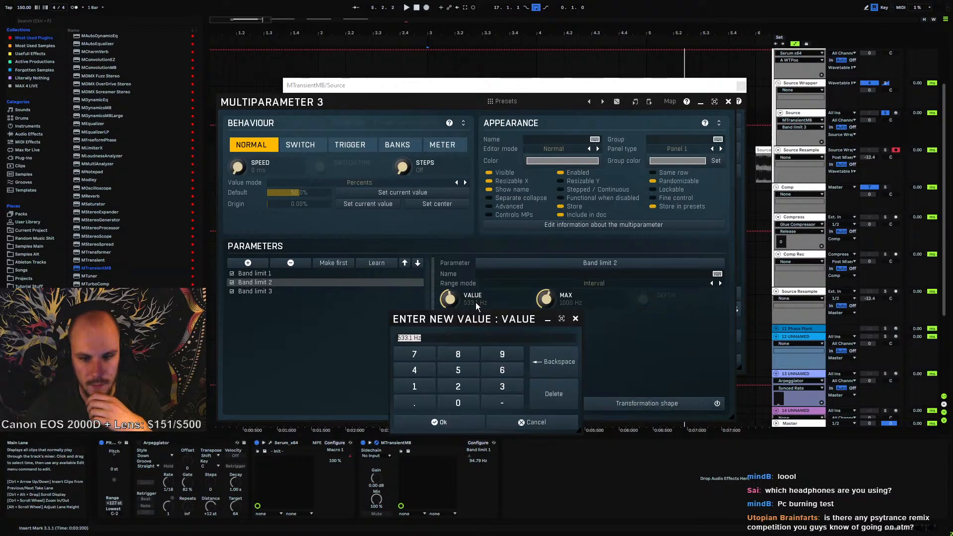
type("40")
key("Return")
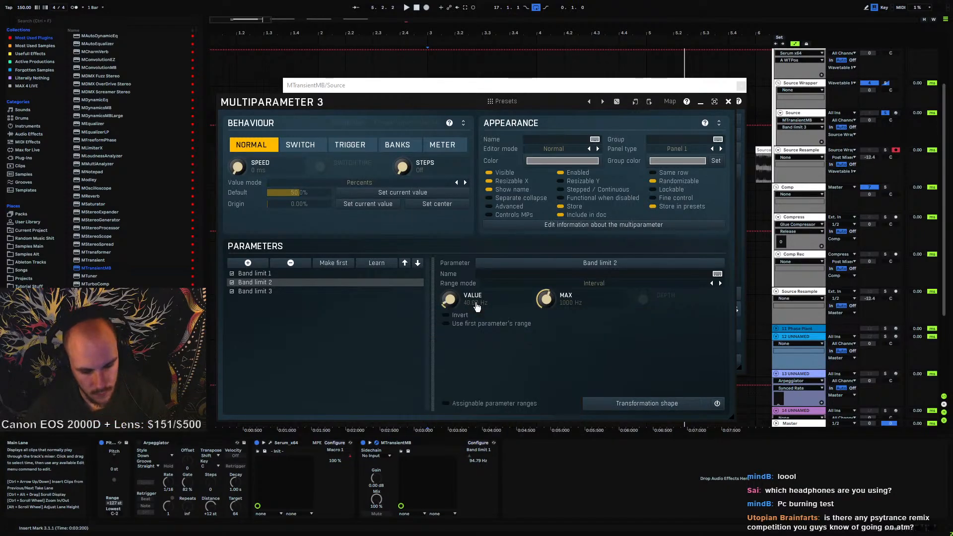
Set Band limit 3's range in multiparameter 3 from 80 Hz to a maximum of 2000 Hz
left_click(268, 291)
double_click(474, 304)
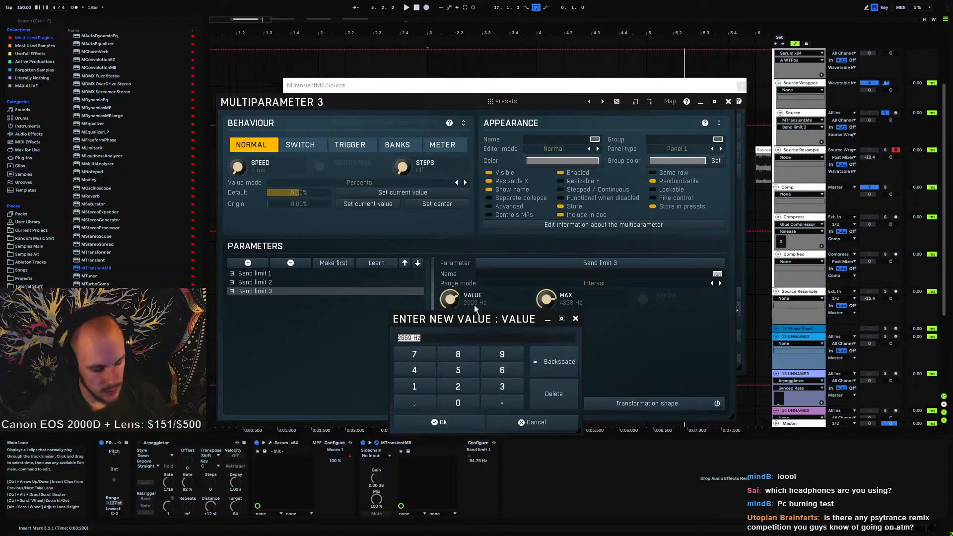
type("80")
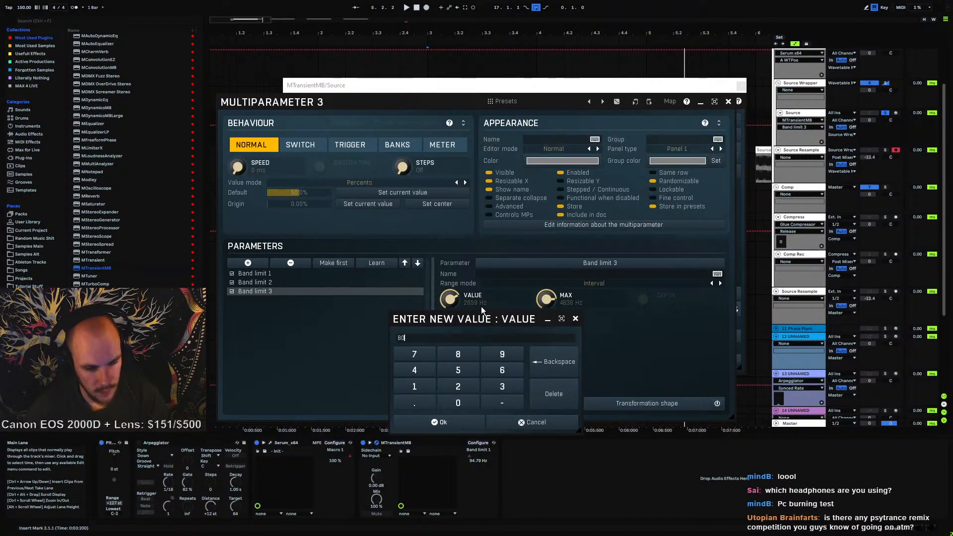
key("Return")
double_click(572, 308)
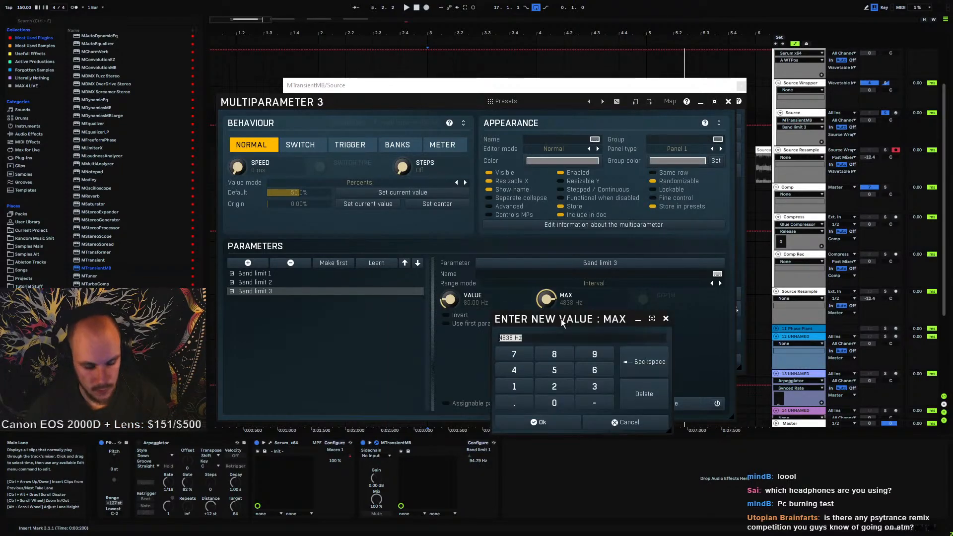
type("2000")
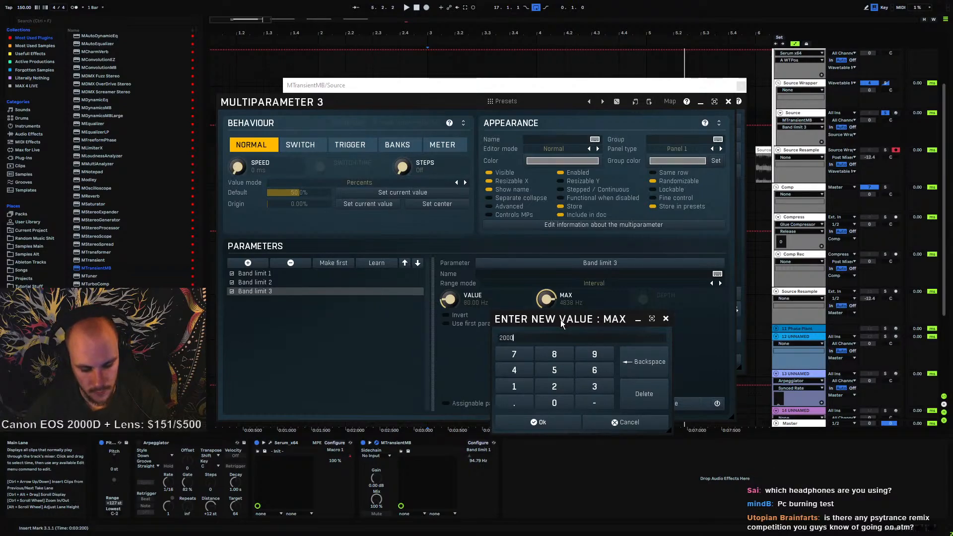
key("Return")
Review the three band limit ranges and close the multiparameter settings
left_click(260, 274)
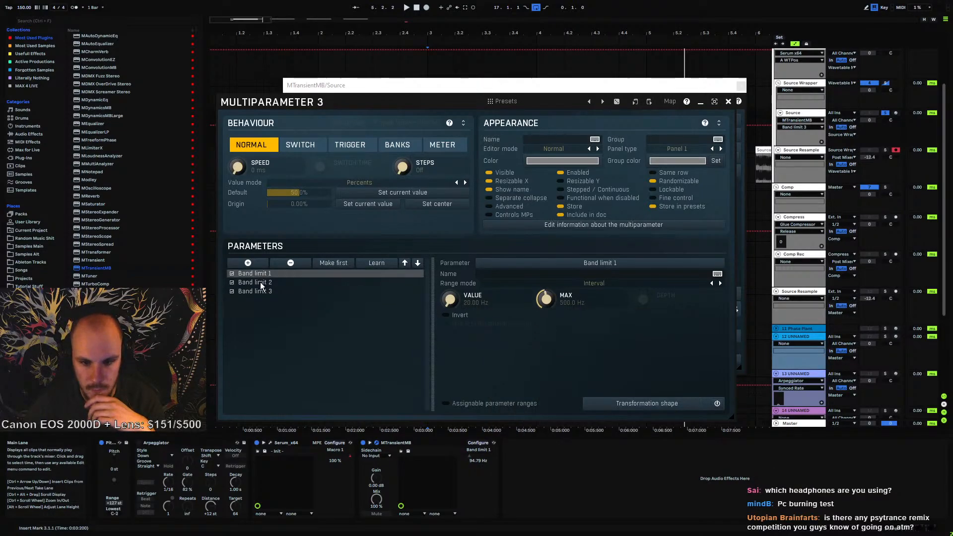
left_click(260, 283)
left_click(266, 292)
left_click(269, 276)
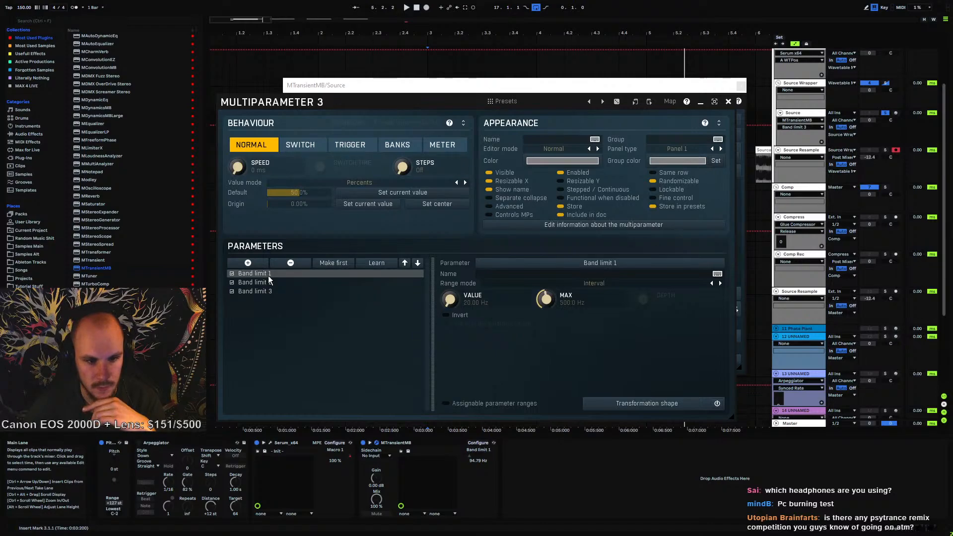
left_click(728, 101)
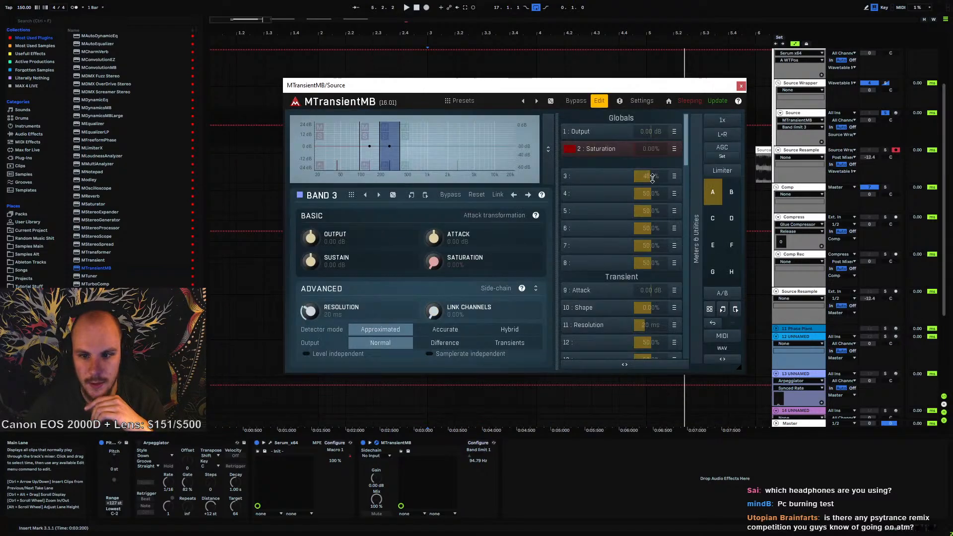
Automate multiparameter 3 as a ramp from 100% down to 0% across the Source clip
left_click_drag(652, 178, 652, 144)
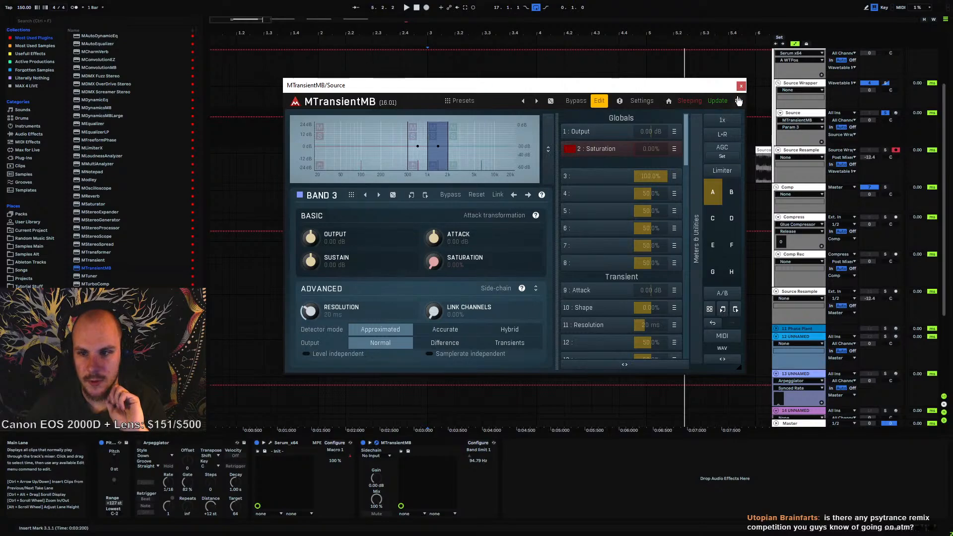
left_click(741, 86)
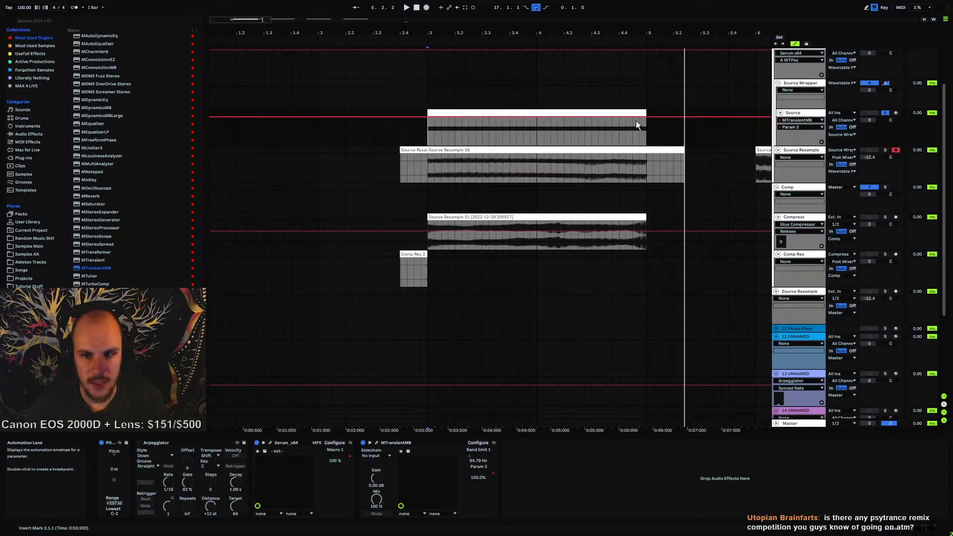
left_click_drag(646, 117, 646, 145)
left_click(427, 133)
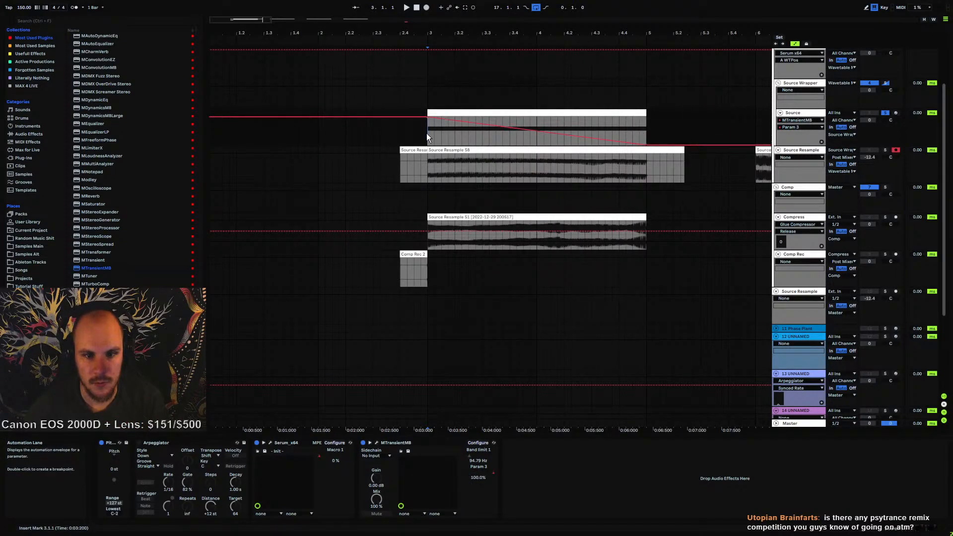
Record a resample of the Source track with the crossover automation onto Source Resample
left_click(427, 7)
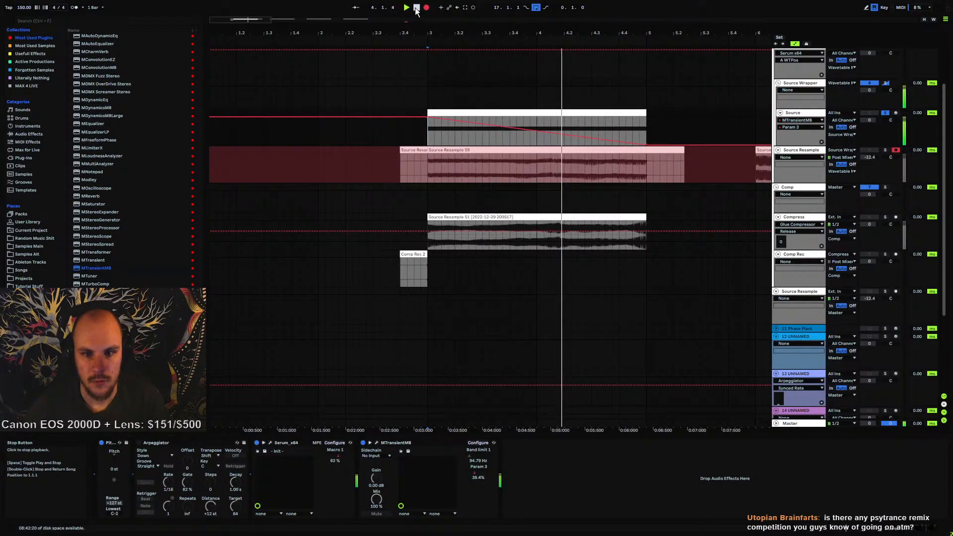
left_click(416, 8)
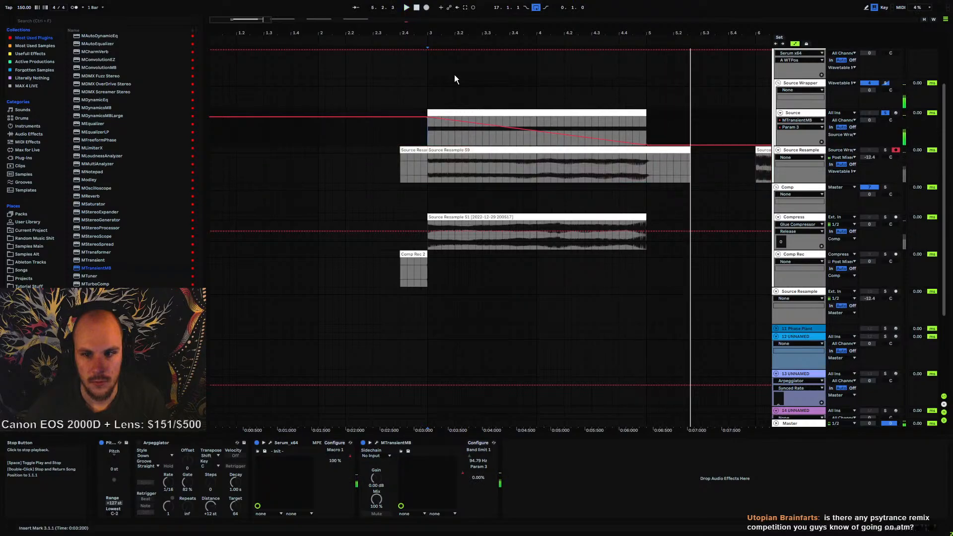
Solo the Source Resample track and zoom in to inspect the recorded waveform during playback
key("space")
left_click(885, 150)
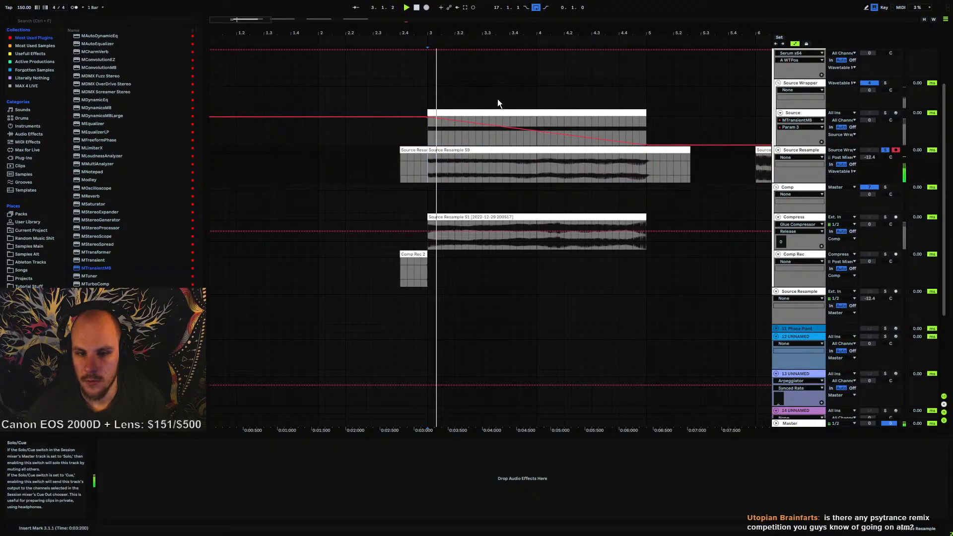
left_click_drag(441, 34, 441, 114)
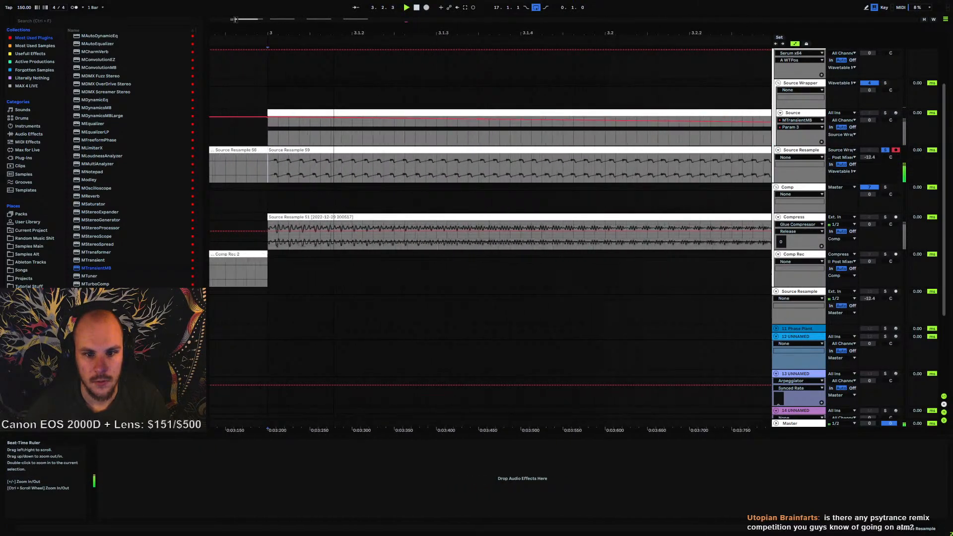
left_click_drag(333, 104, 321, 33)
key("space")
left_click_drag(524, 33, 446, 59)
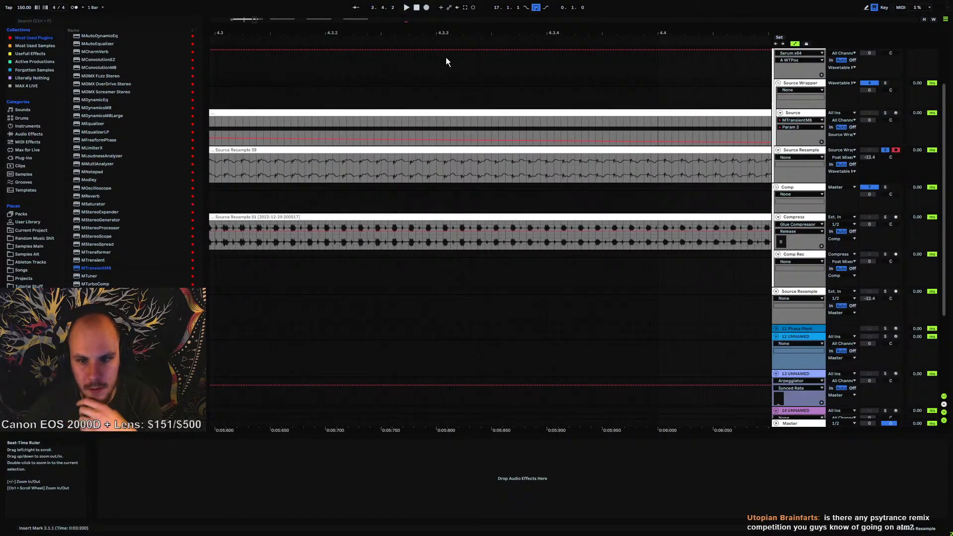
mouse_move(493, 31)
left_mouse_down()
mouse_move(411, 46)
mouse_move(314, 33)
left_mouse_up()
left_click_drag(738, 32, 470, 32)
Open MTransientMB on the Source track and set the band crossover slope to 24dB/oct
left_click(796, 113)
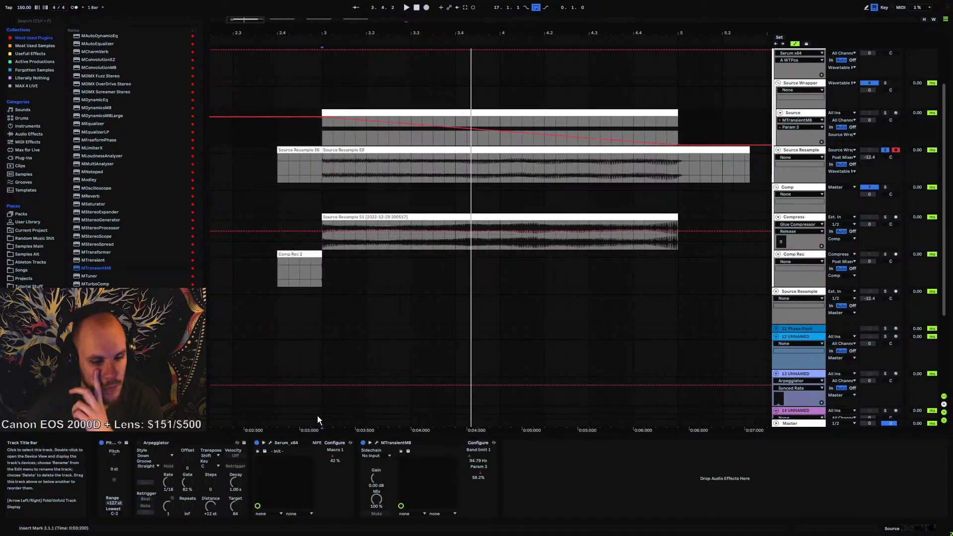
left_click(320, 130)
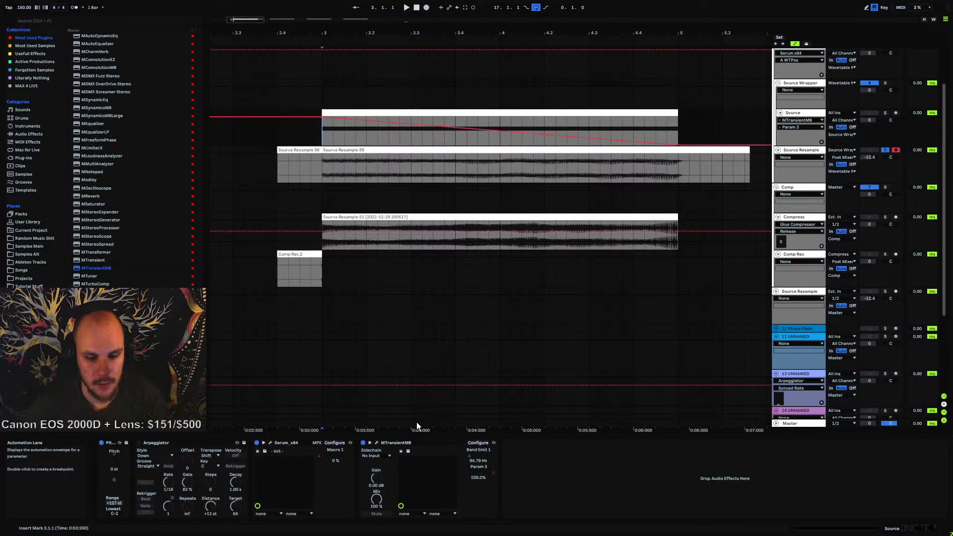
left_click(377, 442)
key("space")
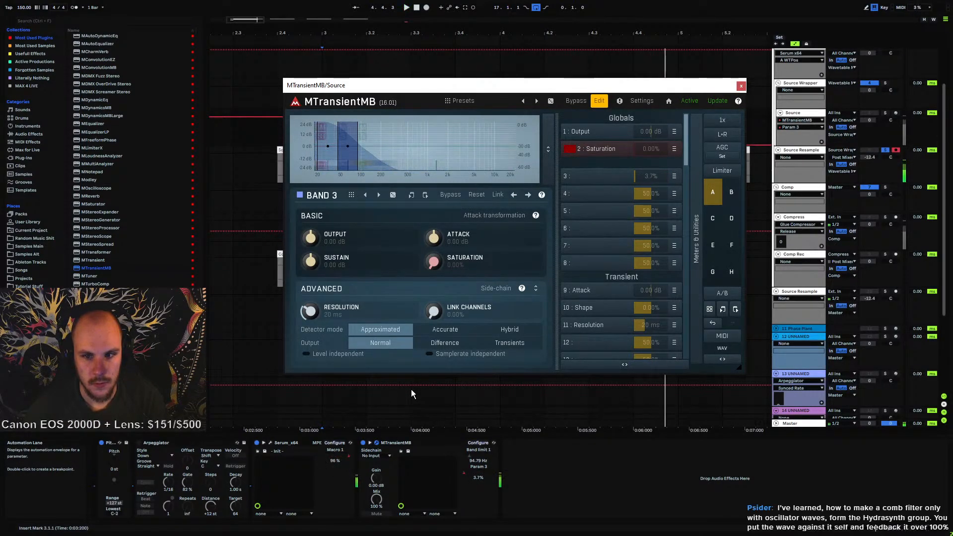
right_click(453, 169)
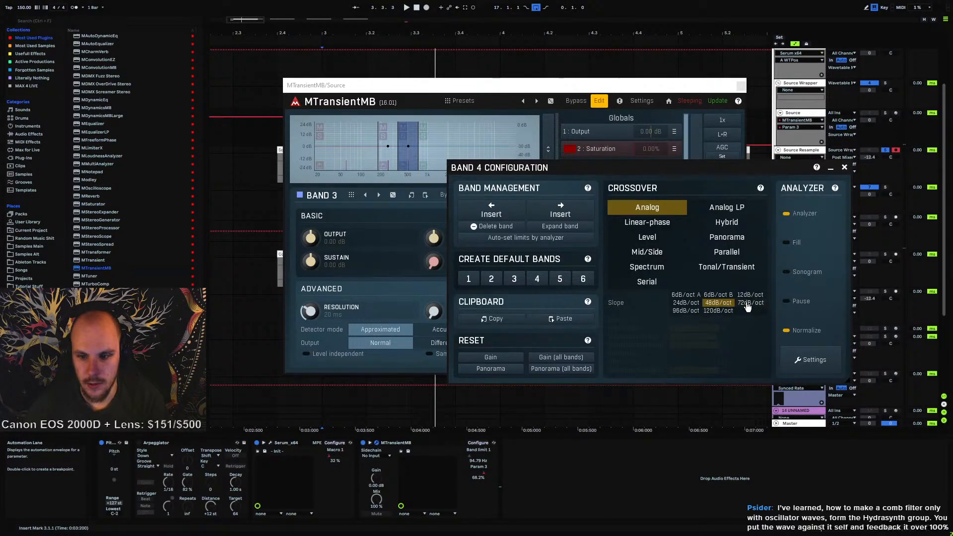
left_click(685, 303)
left_click(844, 167)
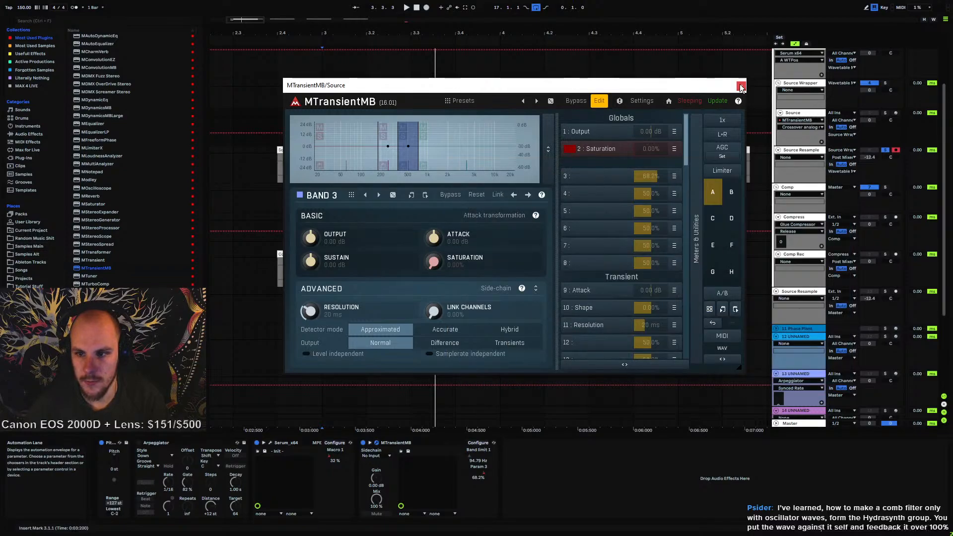
Close the plugin and transpose the Serum clip's MIDI note down an octave to C0
left_click(740, 85)
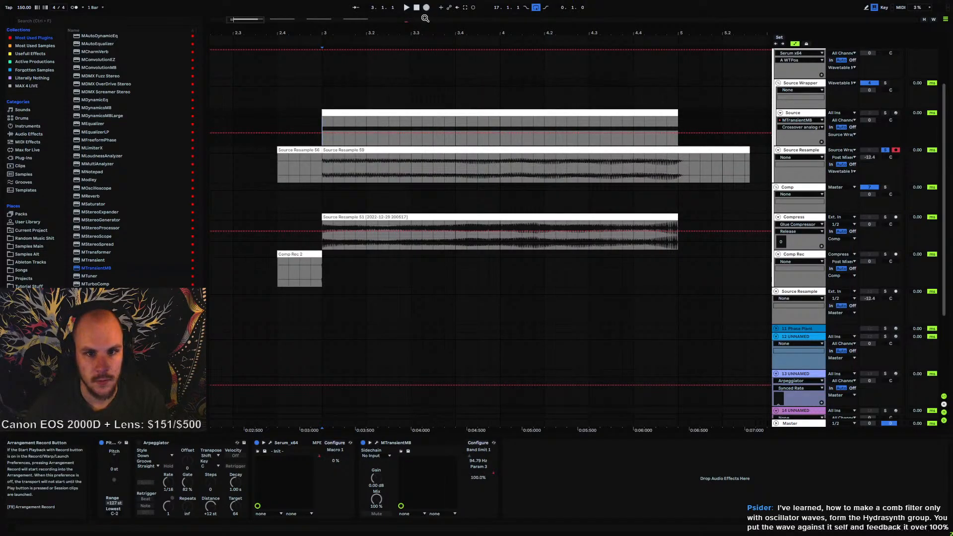
left_click(387, 111)
left_click(299, 482)
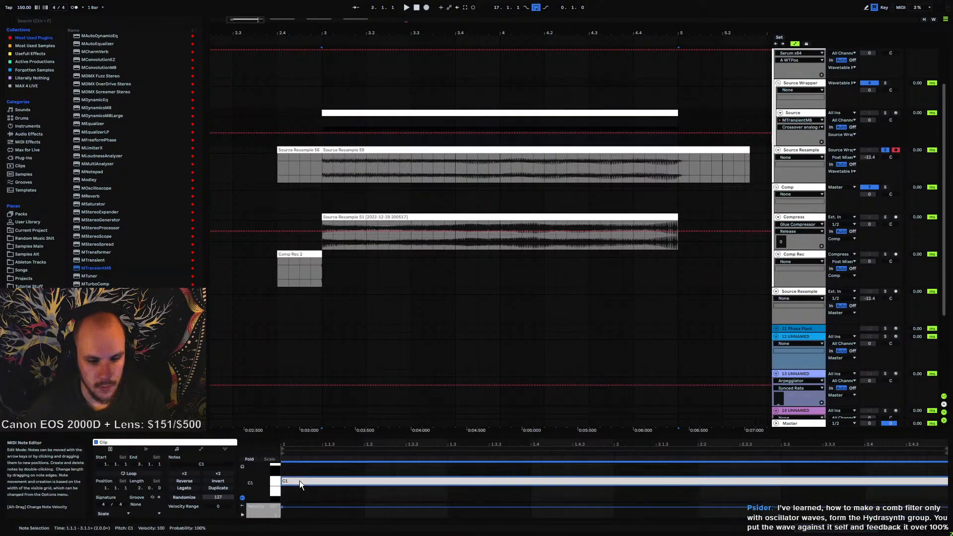
key("shift+Down")
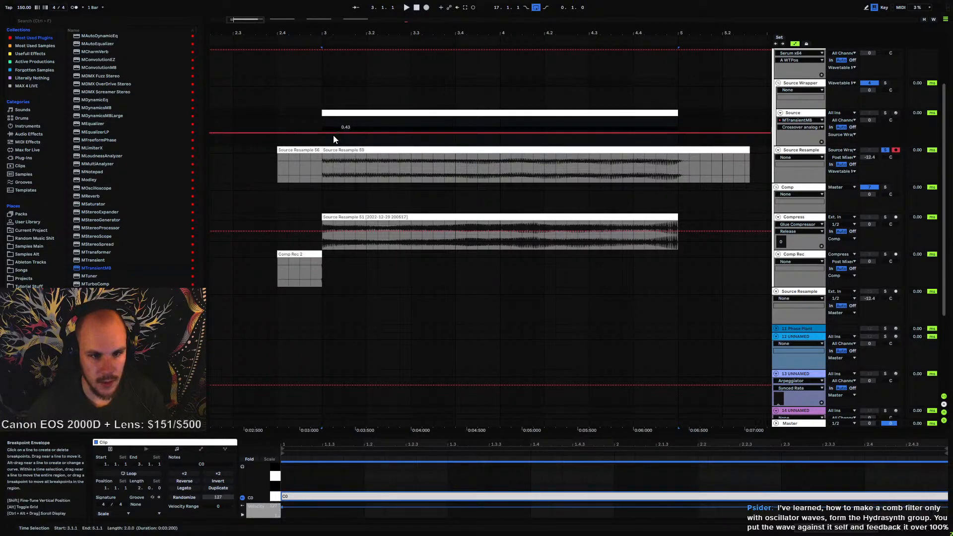
Record another resample of the Source track with the crossover automation onto the Source Resample track
left_click(323, 121)
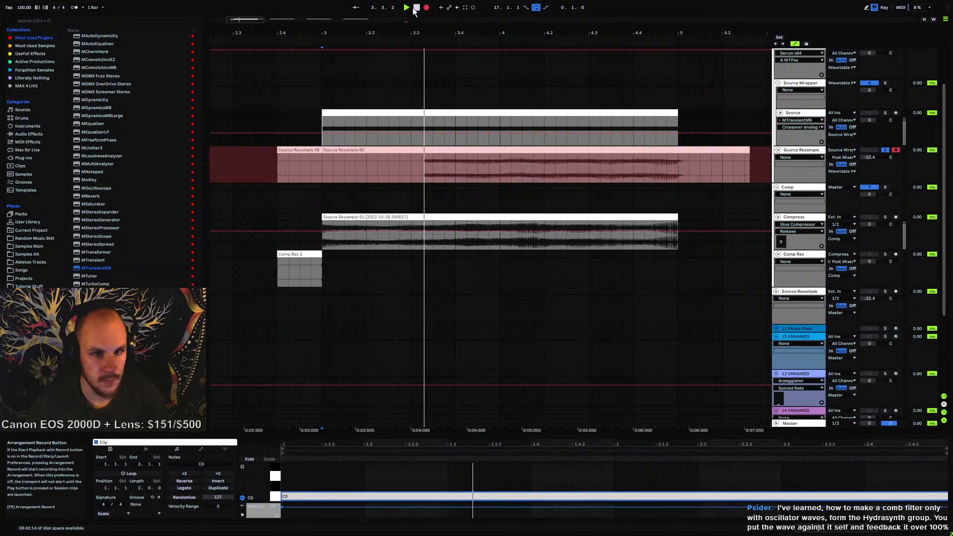
left_click(426, 11)
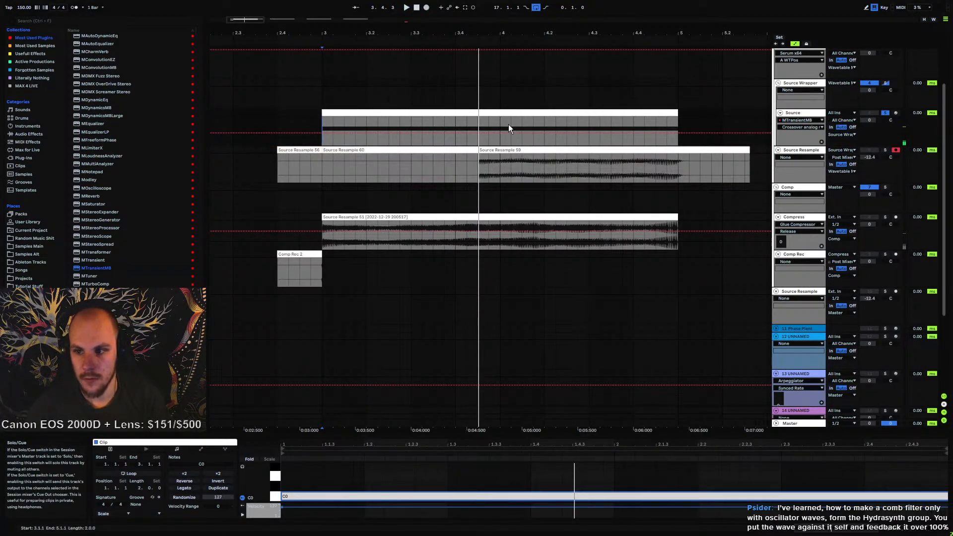
left_click(321, 124)
left_click(426, 7)
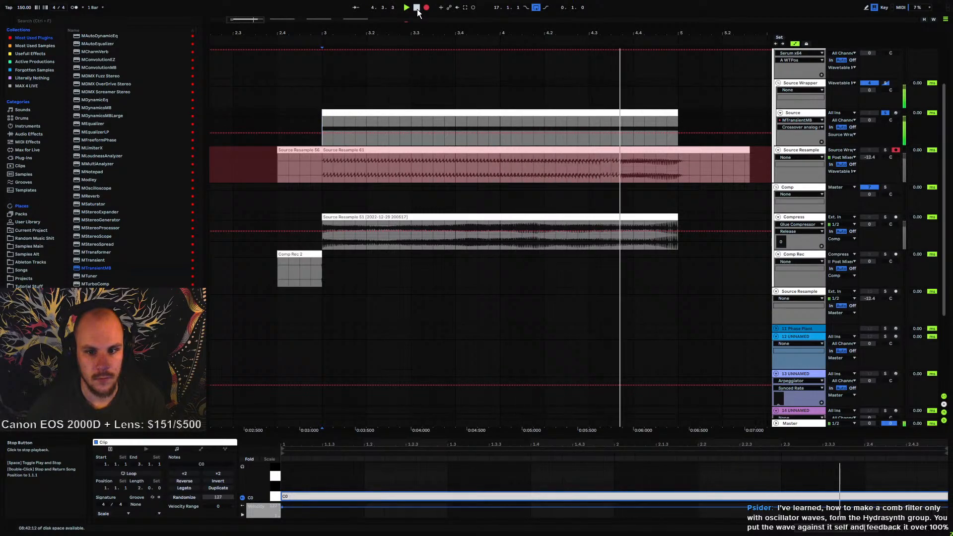
left_click(417, 9)
Open MTransientMB on the Source track and change the band crossover slope to 72dB/oct
left_click_drag(562, 29, 687, 125)
left_click_drag(482, 29, 482, 1)
left_click(790, 114)
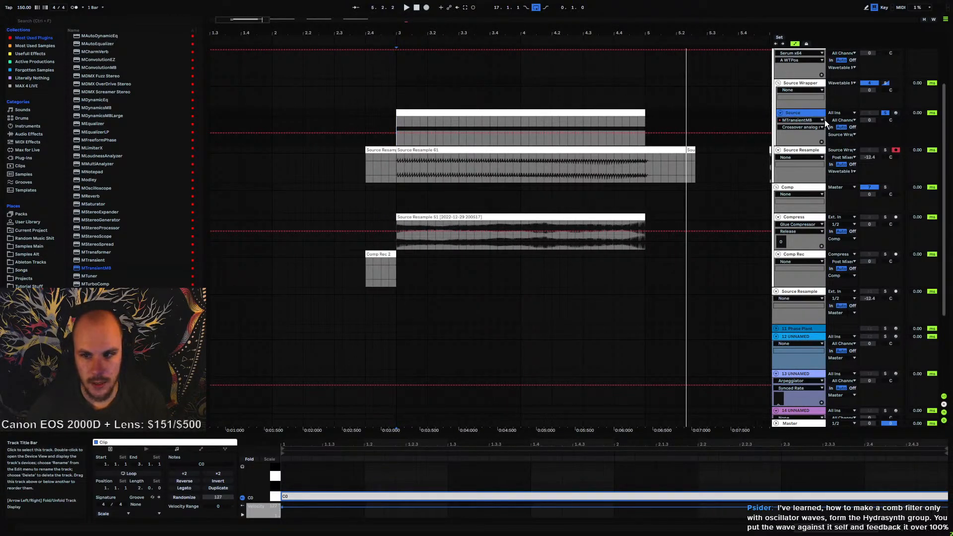
double_click(796, 116)
left_click(377, 442)
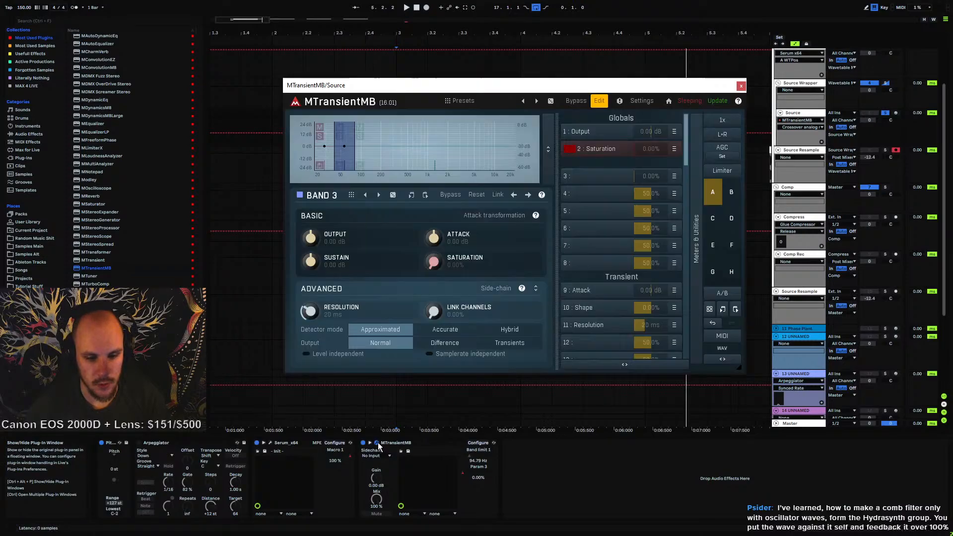
right_click(430, 158)
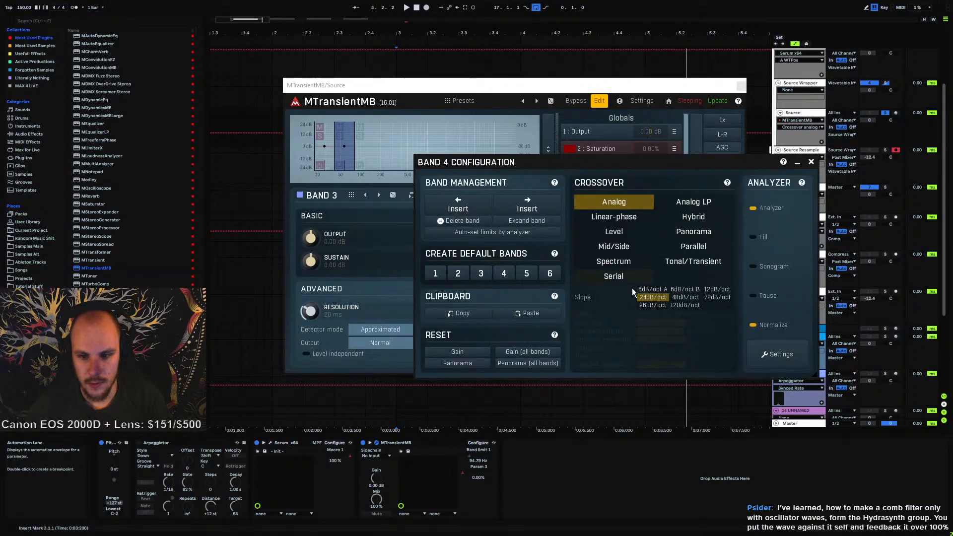
left_click(685, 298)
left_click(713, 299)
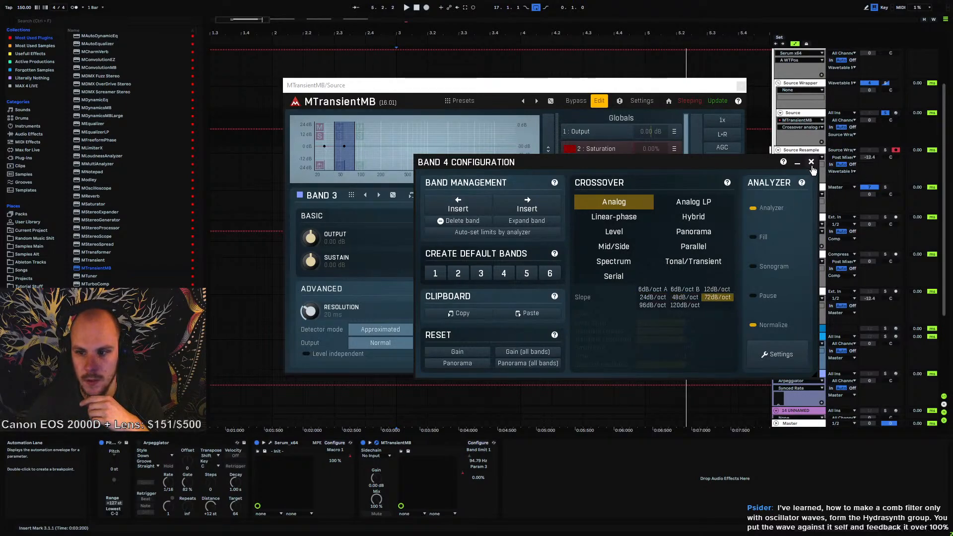
left_click(811, 161)
left_click(741, 85)
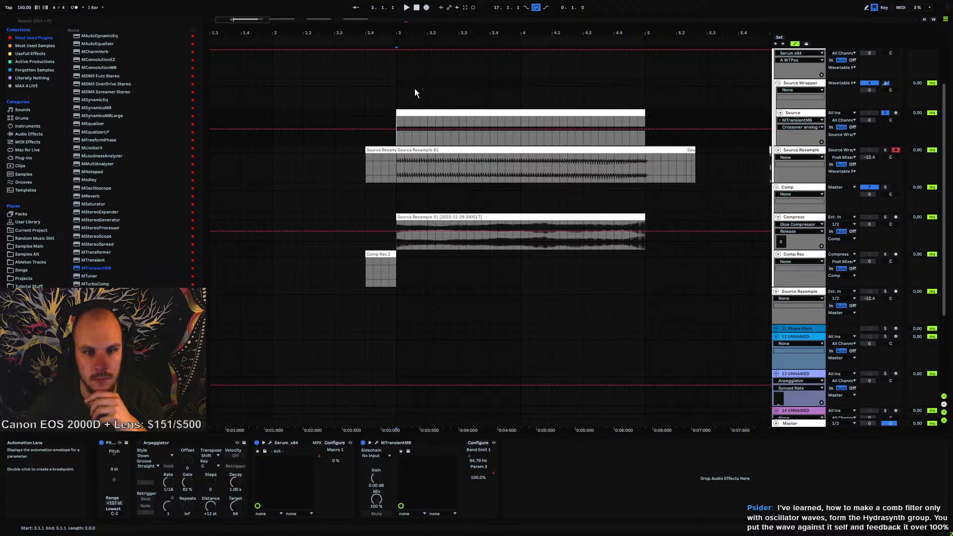
Record a new resample onto Source Resample and consolidate the recorded section into a single clip
left_click(426, 7)
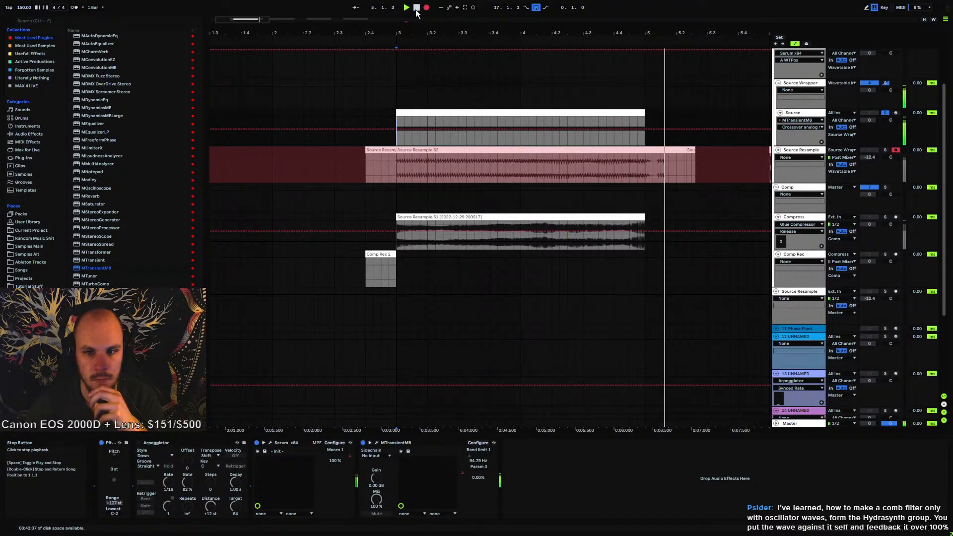
left_click(415, 7)
left_click_drag(625, 40, 485, 32)
left_click_drag(496, 165, 355, 154)
left_click_drag(498, 33, 500, 168)
left_click_drag(440, 32, 544, 34)
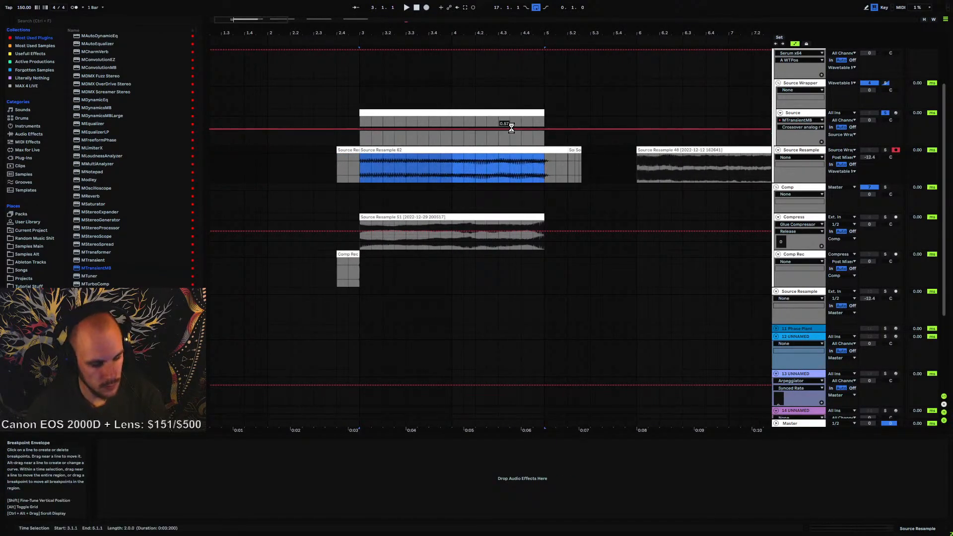
key("ctrl+j")
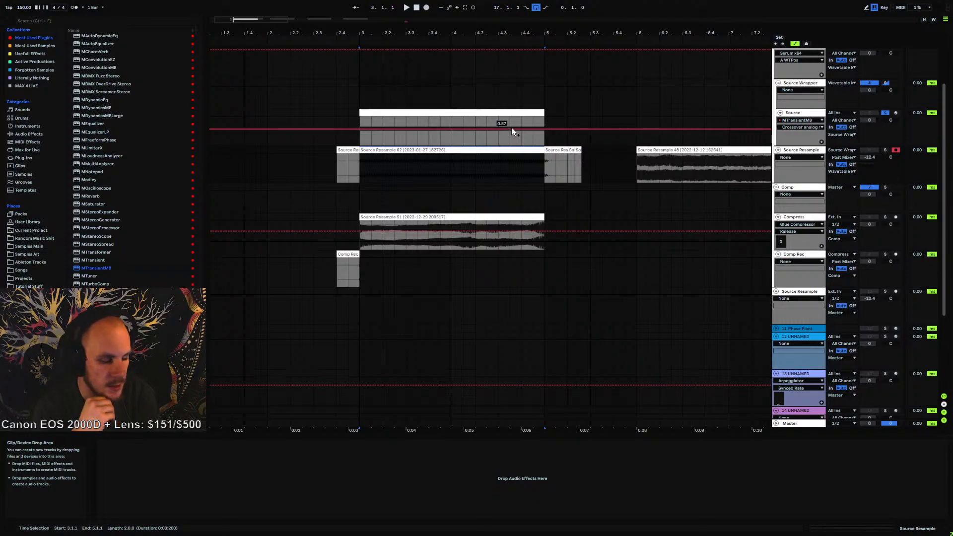
Open the Source track's Serum instance to inspect its oscillator settings
left_click(487, 294)
left_click(361, 170)
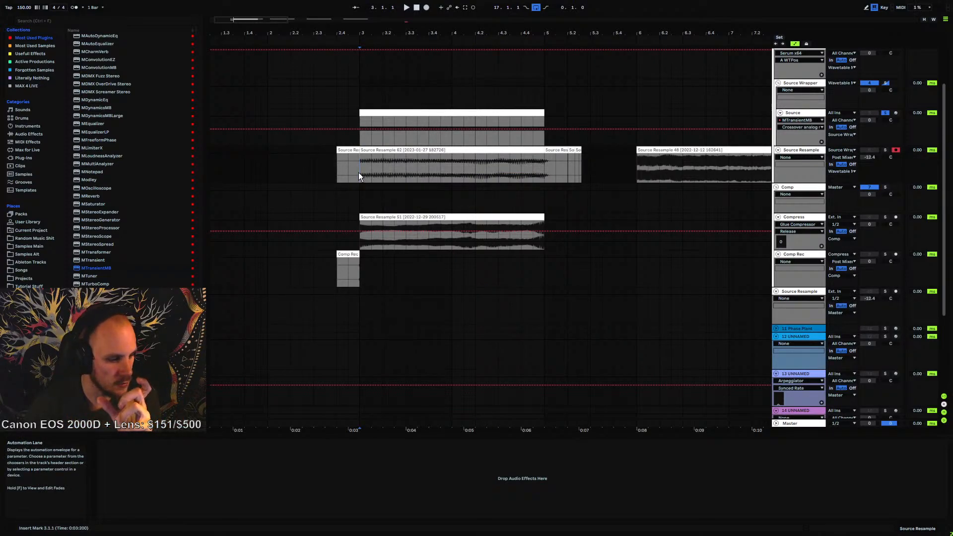
left_click(794, 114)
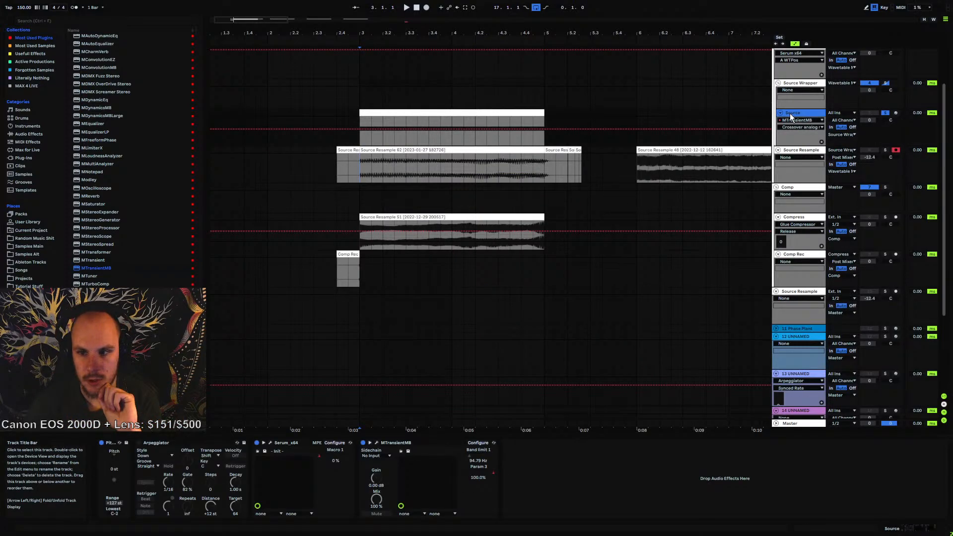
left_click(269, 442)
left_click(498, 119)
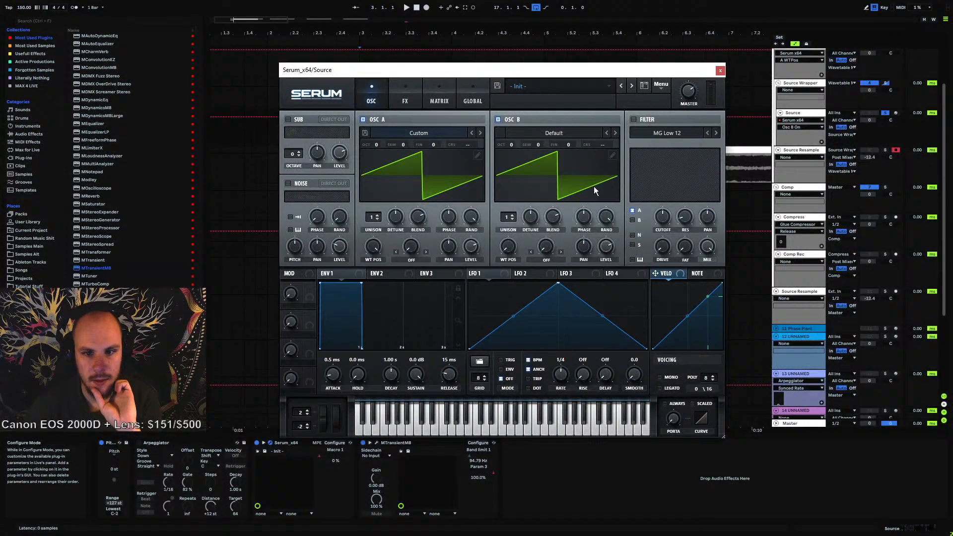
left_click(720, 70)
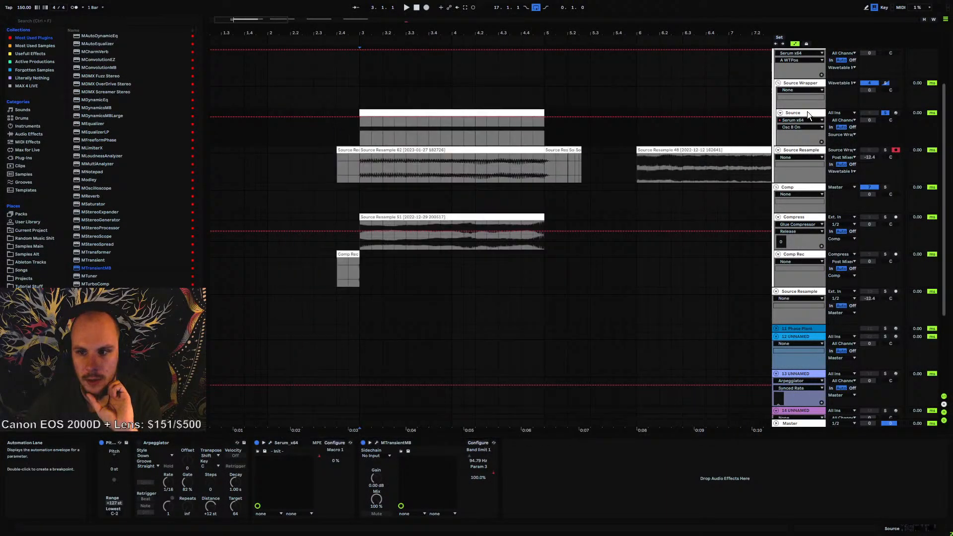
Insert a new MIDI track below track 16 and load Serum onto it
key("ctrl+shift+t")
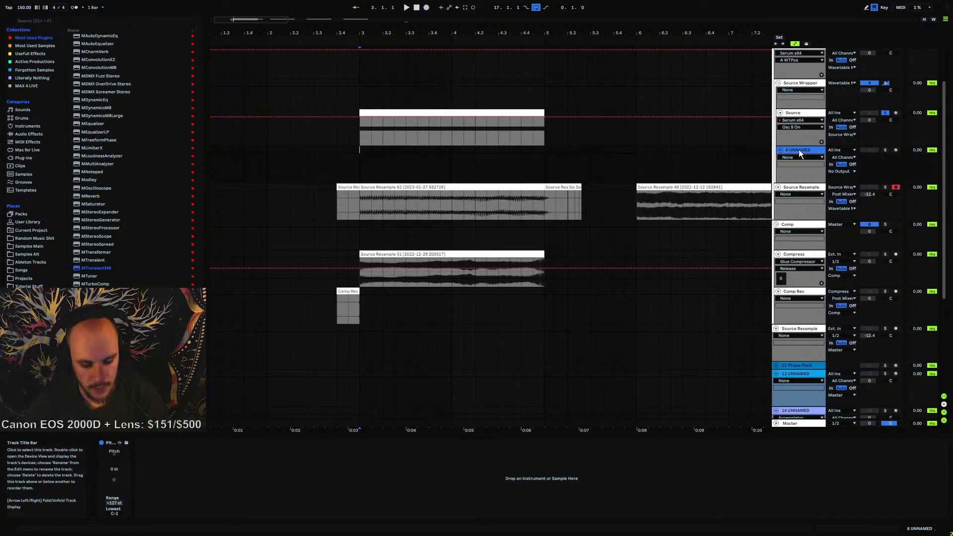
key("Delete")
scroll(597, 243, "down", 4)
left_click(789, 382)
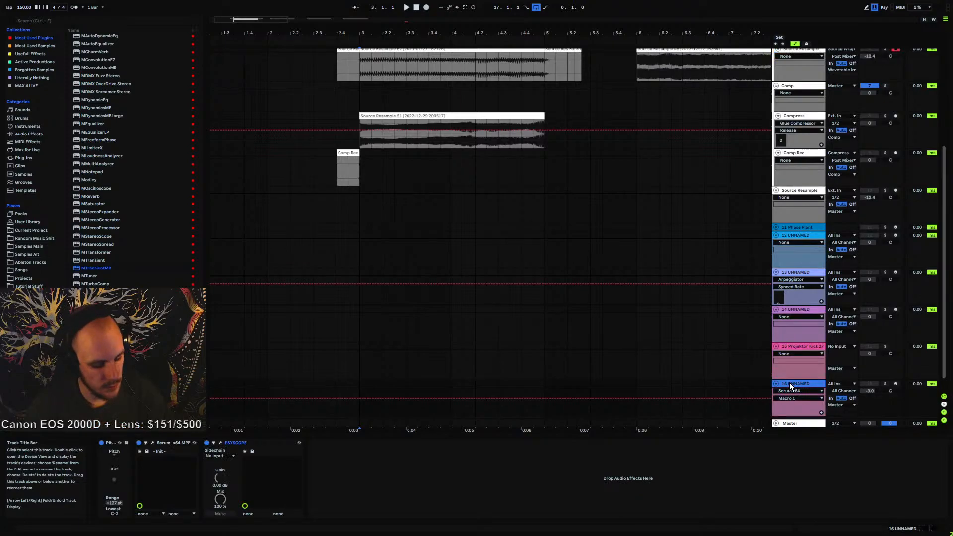
key("ctrl+shift+t")
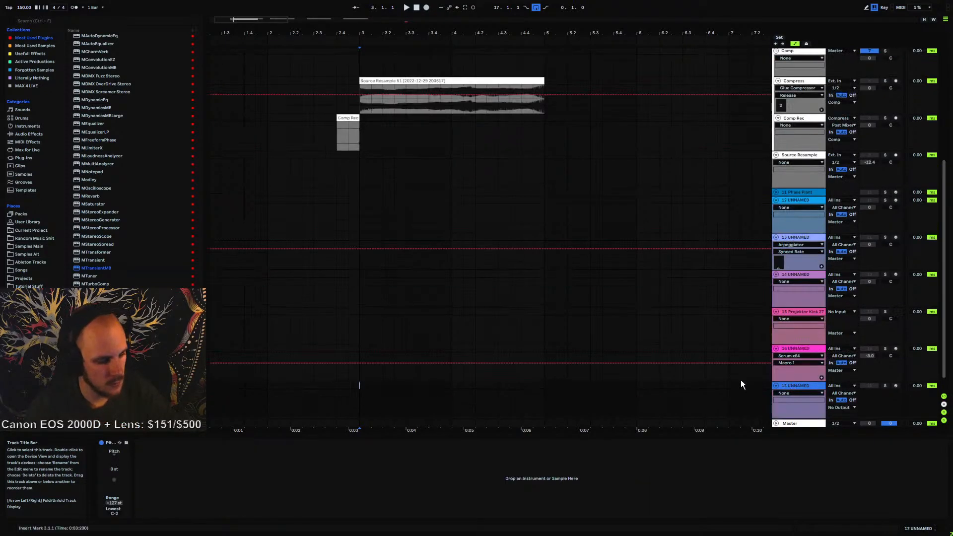
right_click(497, 392)
mouse_move(532, 198)
left_click(610, 197)
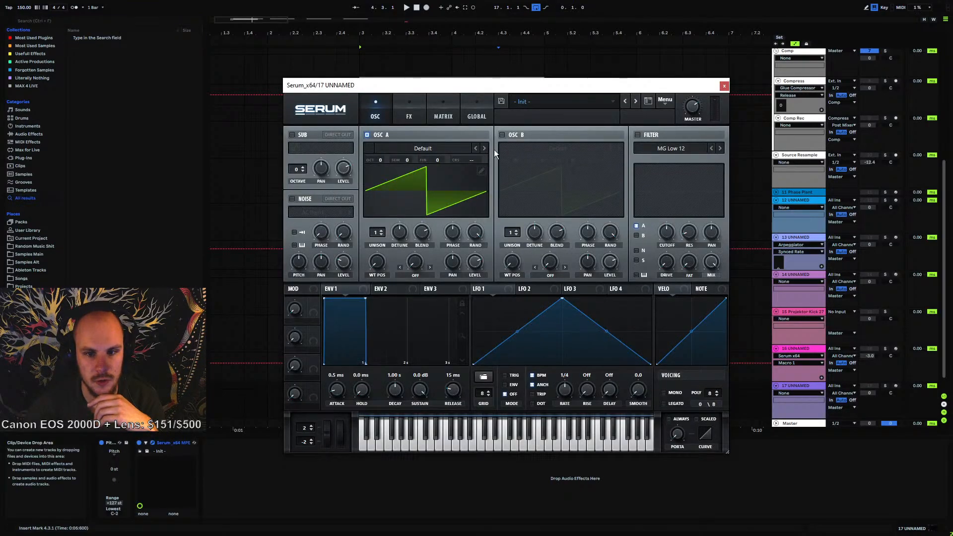
Try a two-voice unison with detune on OSC A and view the global unison settings
left_click(381, 231)
left_click(400, 233)
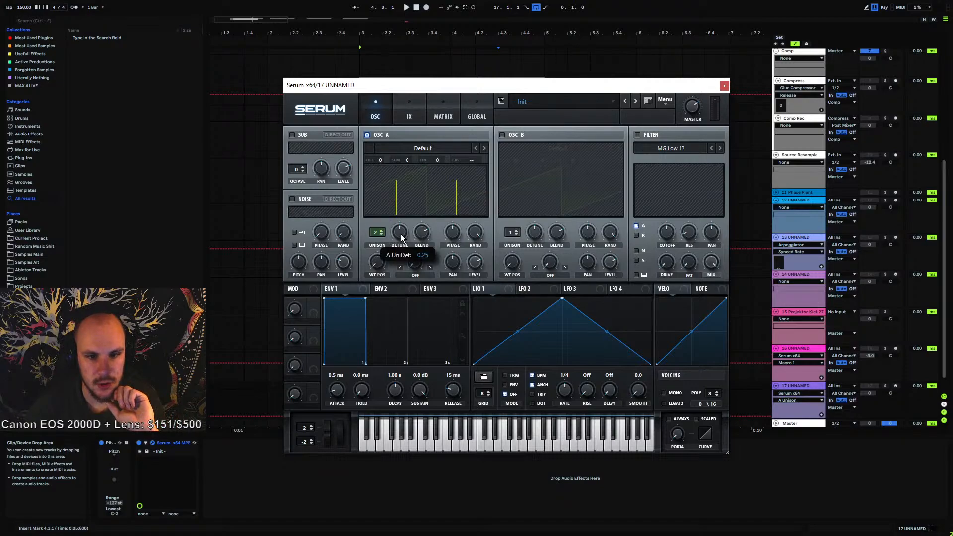
left_click(477, 116)
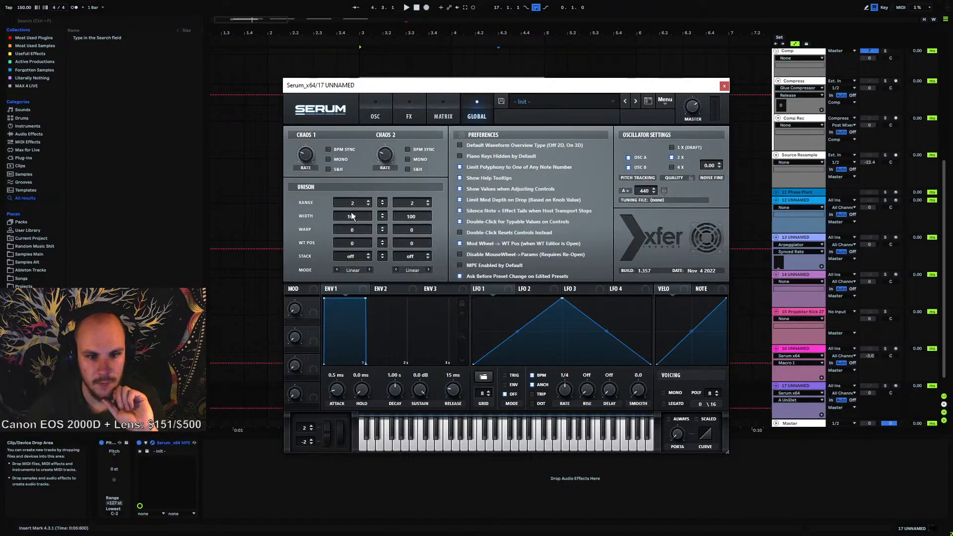
left_click(389, 117)
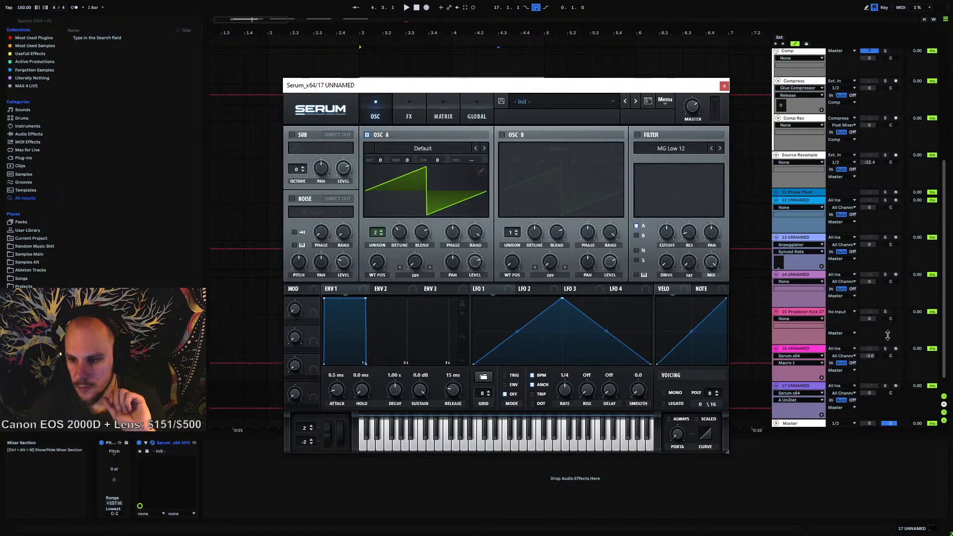
Arm the new Serum track for recording instead of track 16
left_click(895, 348)
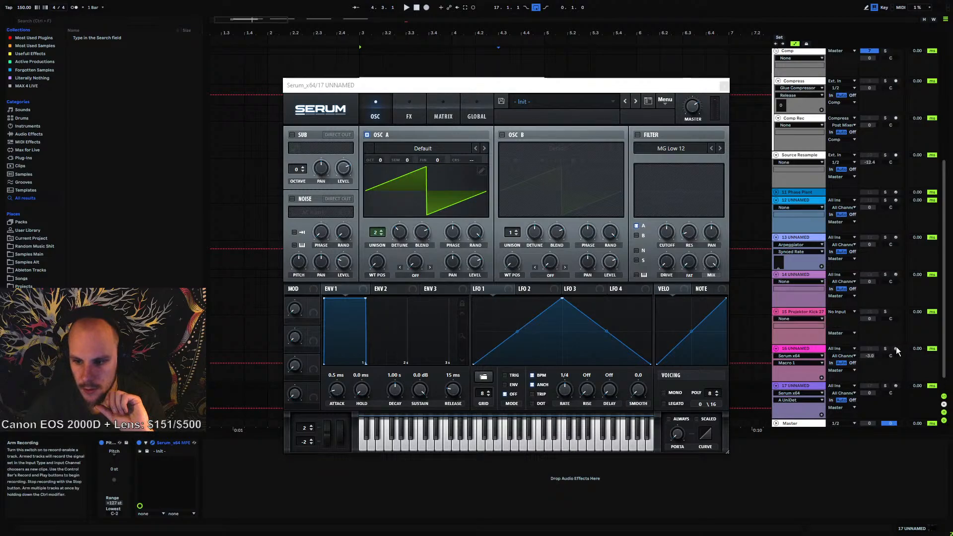
left_click(860, 382)
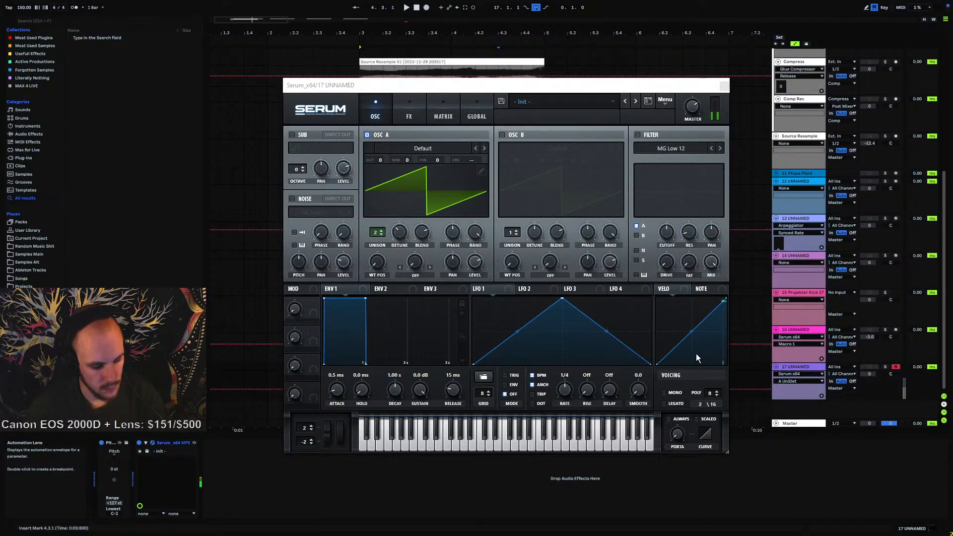
left_click(885, 367)
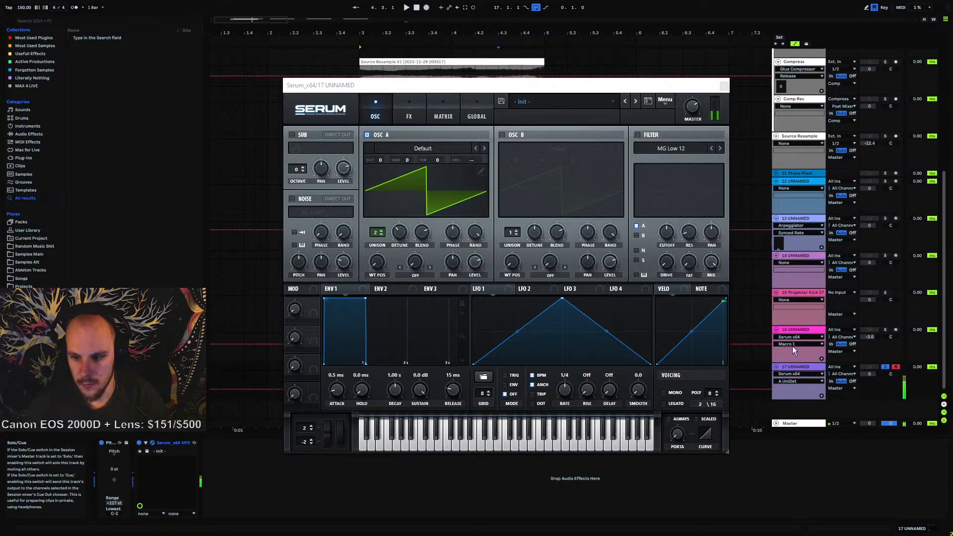
Raise Serum's master level and return OSC A to a single unison voice with lower detune
left_click_drag(693, 107, 698, 74)
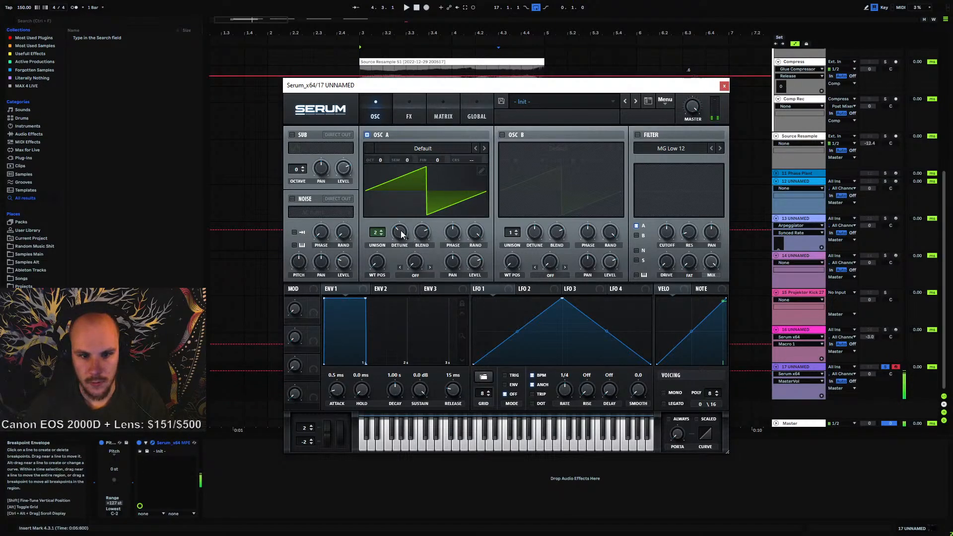
left_click_drag(399, 232, 390, 311)
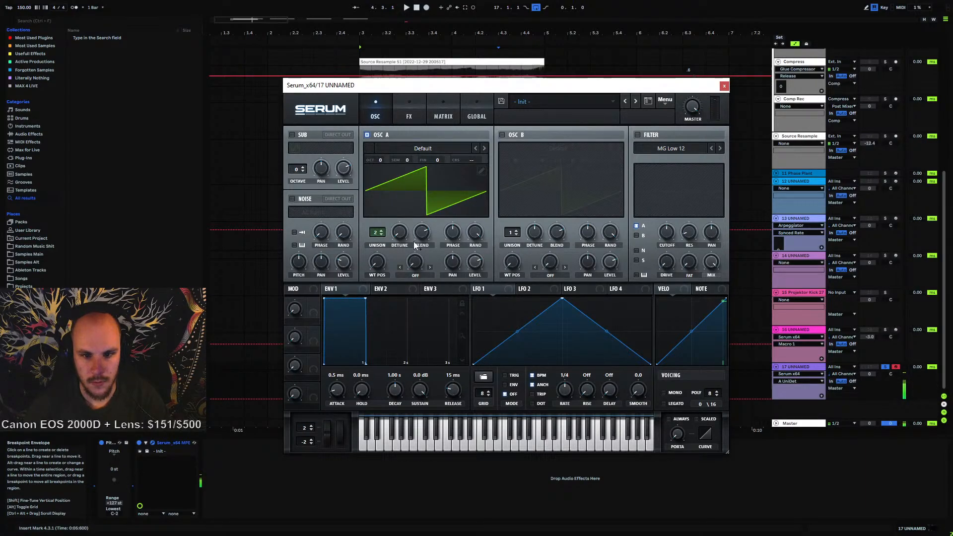
left_click(381, 234)
Enable OSC B, set its random phase to 0%, and adjust the phase knobs of both oscillators
left_click(475, 232)
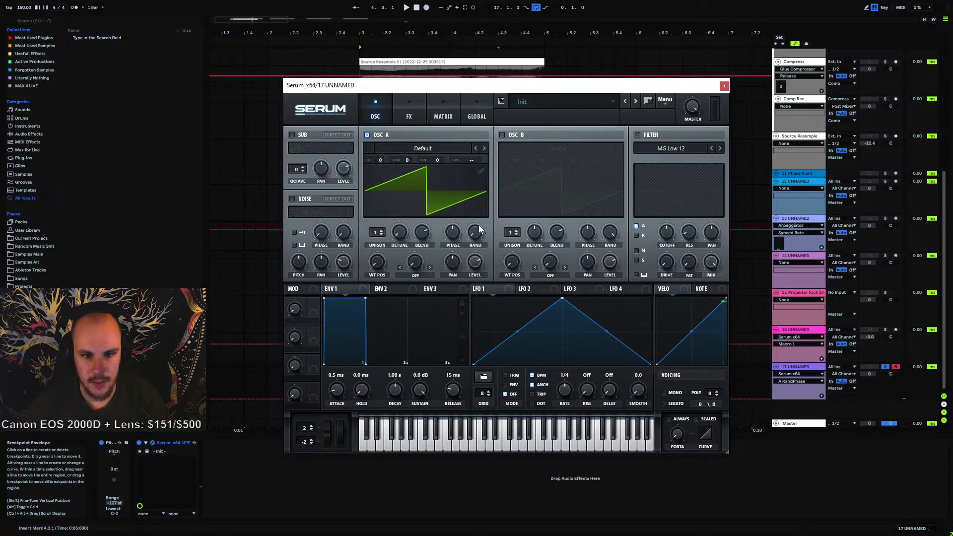
left_click(502, 135)
left_click(610, 232)
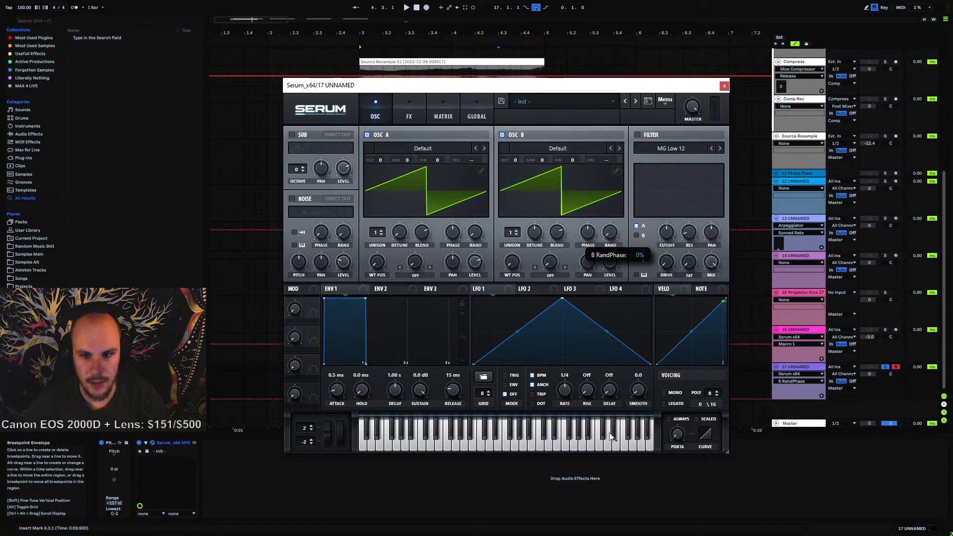
left_click(588, 229)
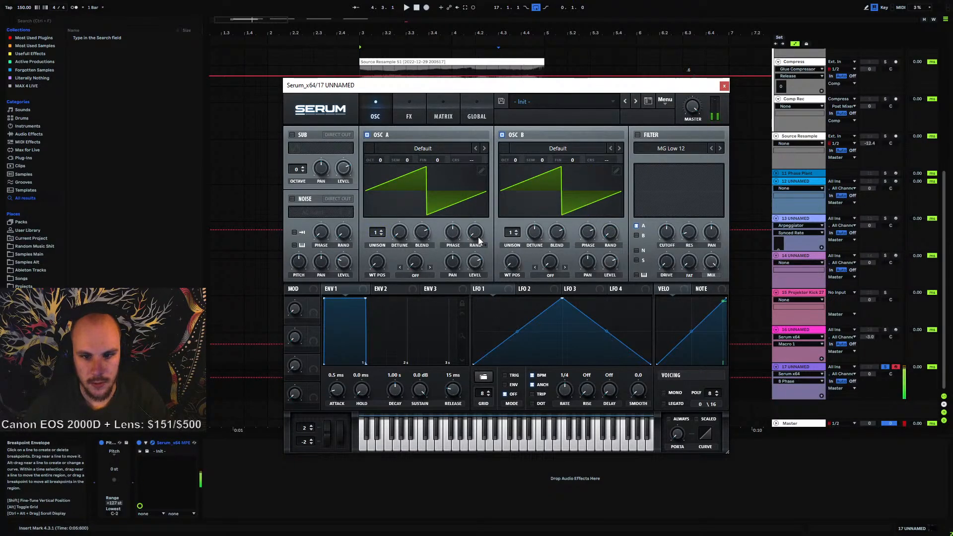
mouse_move(588, 232)
left_mouse_down()
mouse_move(597, 215)
mouse_move(573, 296)
left_mouse_up()
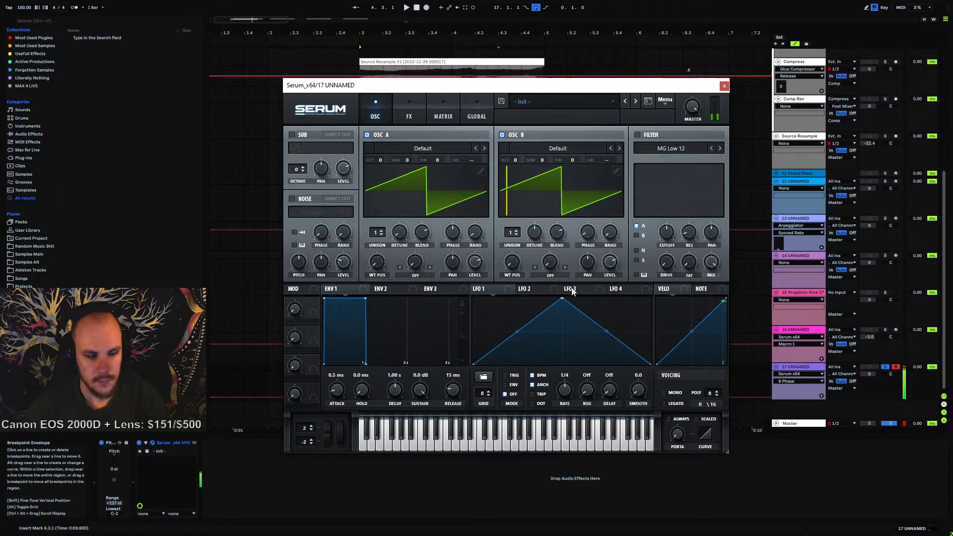
Close Serum and add an EQ Eight after it on the new track
left_click(724, 86)
right_click(341, 455)
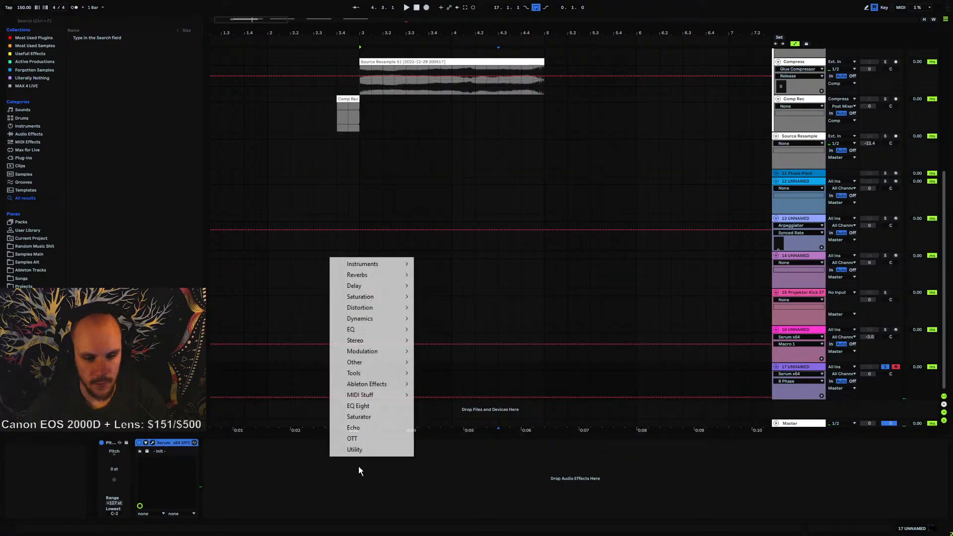
left_click(377, 407)
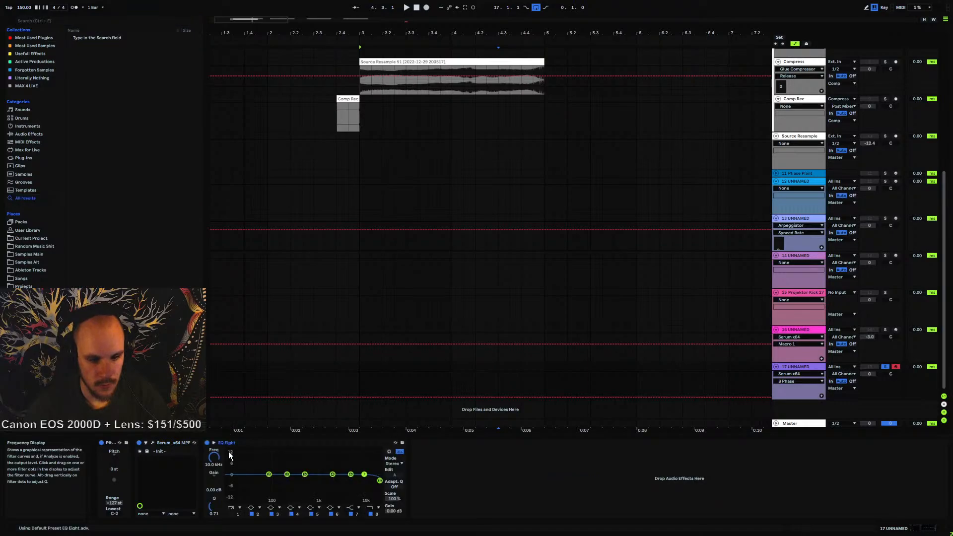
Reopen Serum on the new track and raise OSC B's random phase
left_click(185, 442)
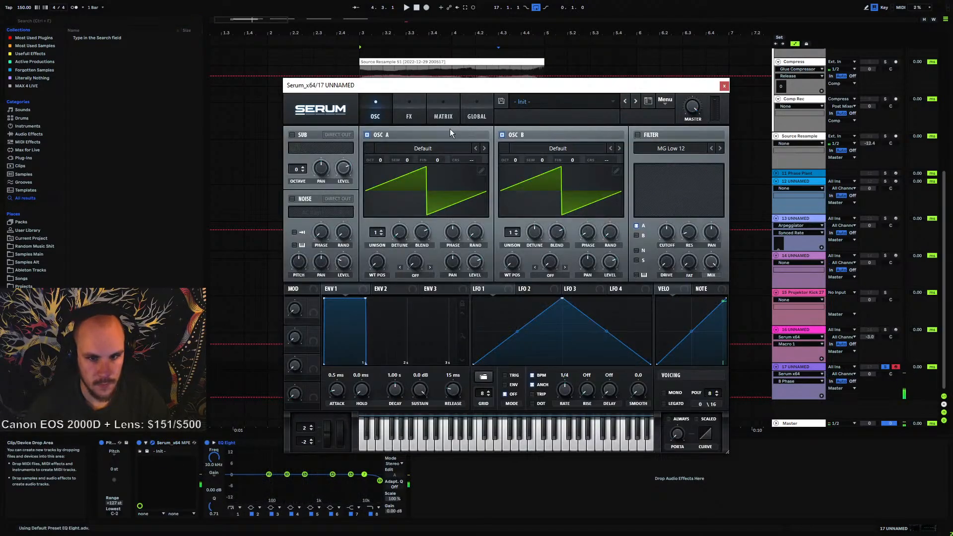
left_click_drag(453, 83, 414, 28)
mouse_move(573, 176)
left_mouse_down()
mouse_move(583, 135)
mouse_move(560, 204)
mouse_move(553, 157)
mouse_move(566, 135)
mouse_move(564, 144)
left_mouse_up()
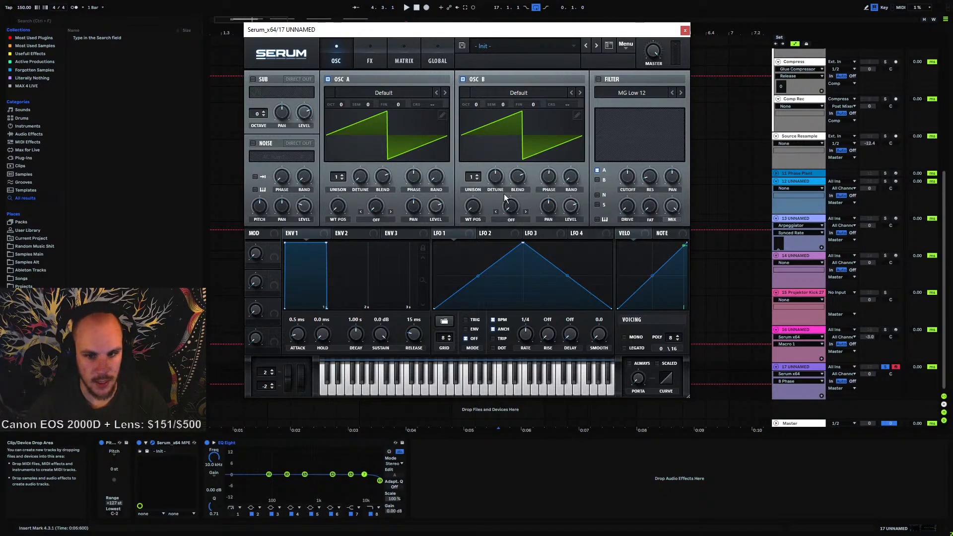
Nudge OSC B's random phase knob up and close Serum
mouse_move(550, 174)
left_mouse_down()
mouse_move(549, 184)
mouse_move(556, 168)
left_mouse_up()
left_click(684, 30)
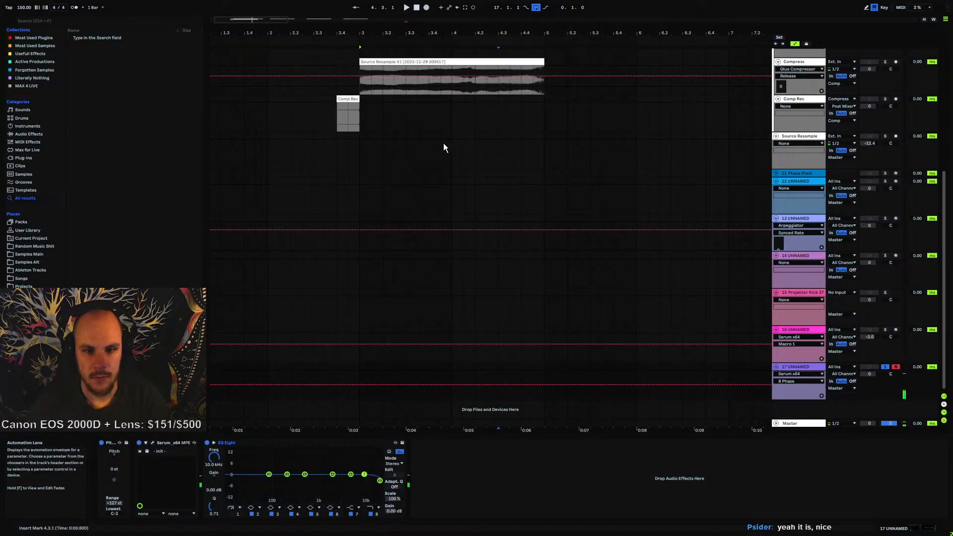
Preview the resampled clips in the arrangement and consolidate the Source Resample 62 clip
left_click(365, 86)
scroll(426, 183, "up", 1)
key("space")
scroll(427, 188, "up", 3)
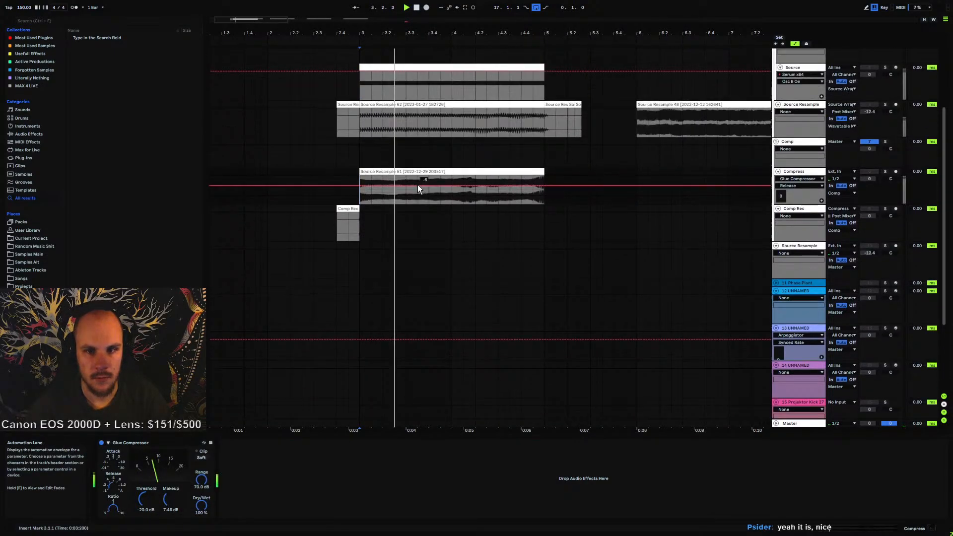
scroll(447, 172, "up", 2)
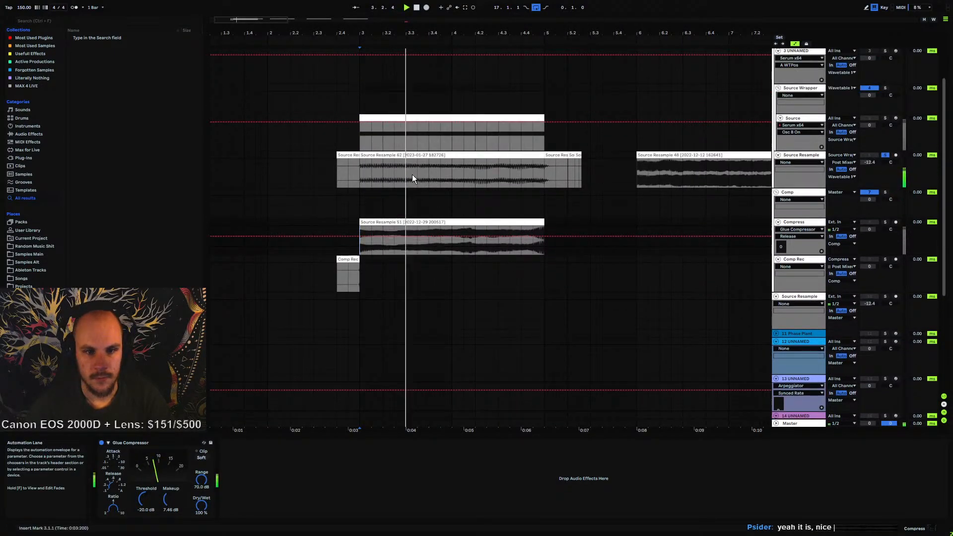
left_click(367, 179)
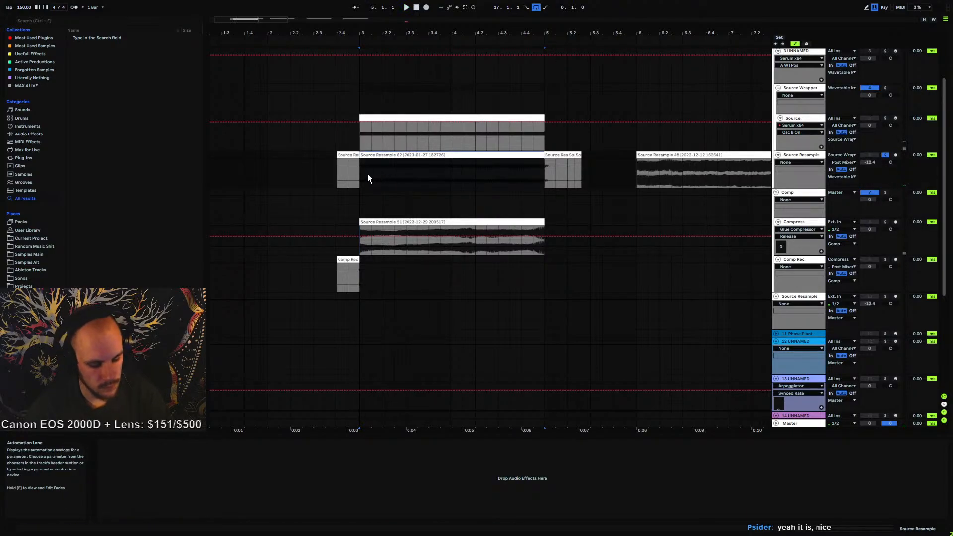
key("ctrl+j")
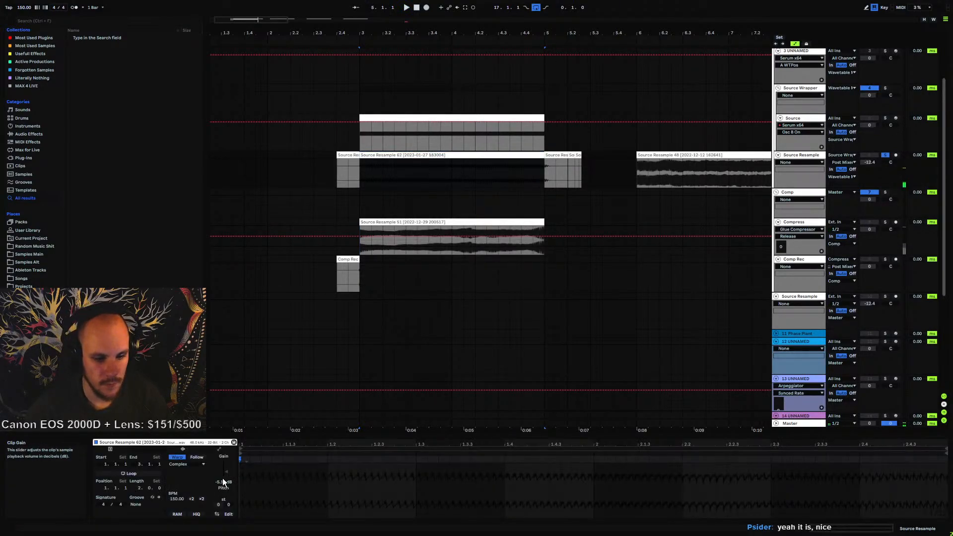
key("space")
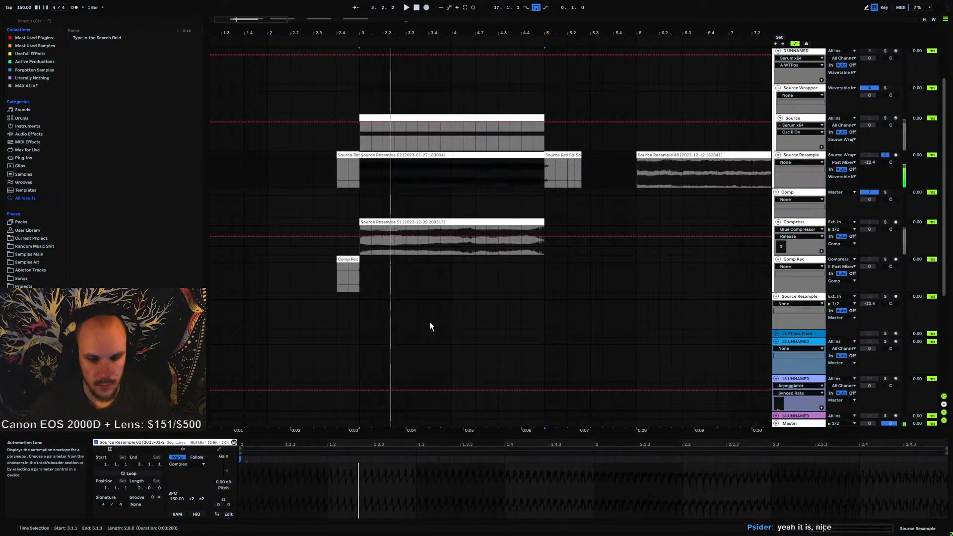
Raise the Source Resample track's volume to about -1.2 dB
scroll(547, 247, "up", 2)
left_click_drag(867, 204, 867, 180)
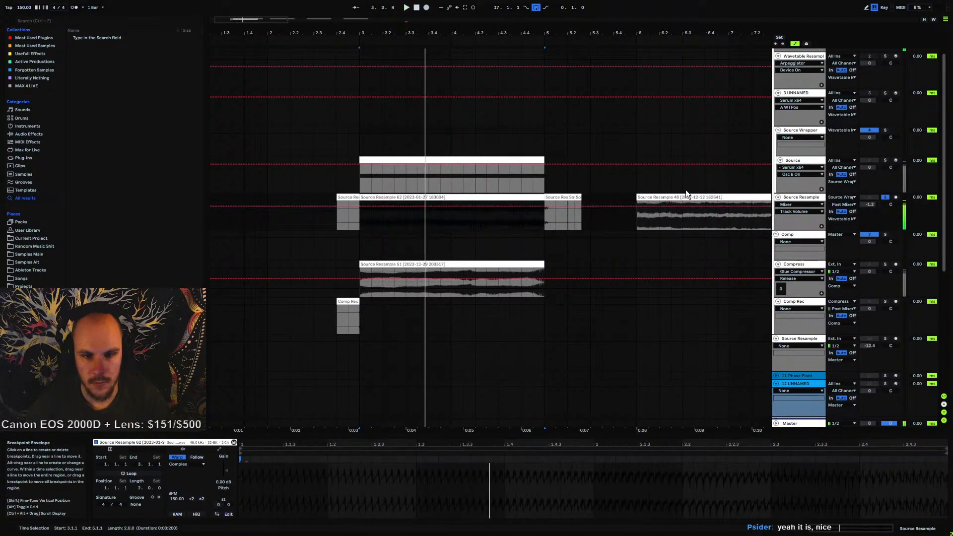
left_click(782, 204)
scroll(782, 206, "up", 1)
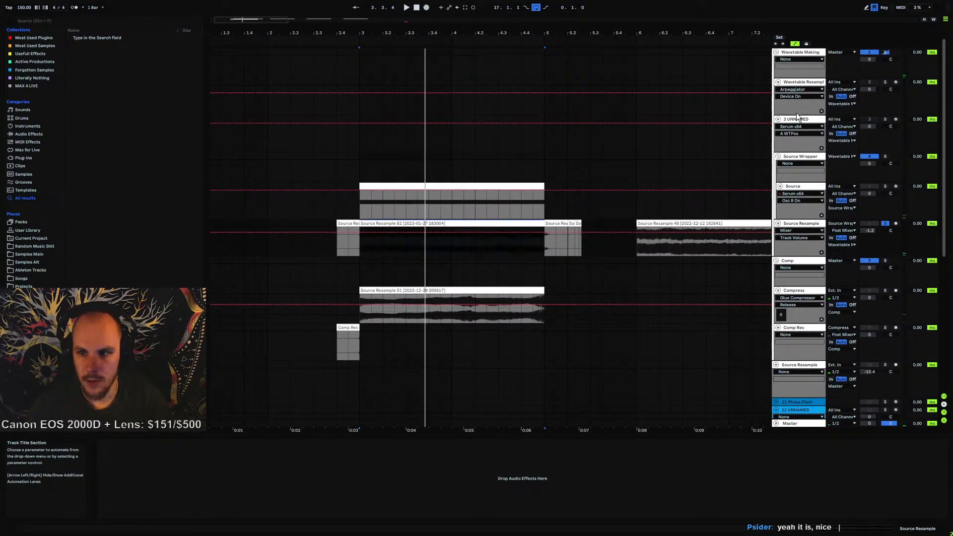
Open the wavetable editor in Phase Plant on the Wavetable Resample track and create a wavetable from the sample
left_click(796, 83)
left_click(270, 442)
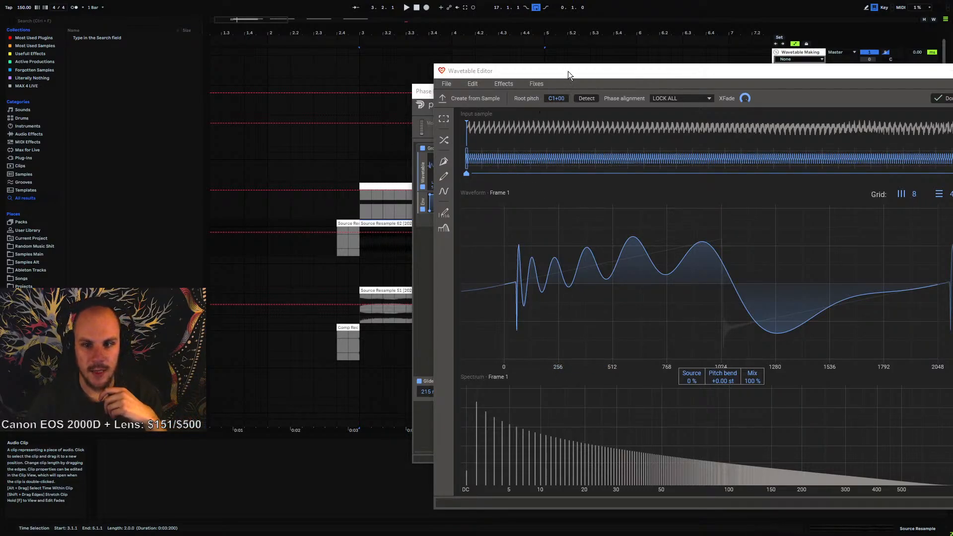
left_click_drag(568, 71, 401, 48)
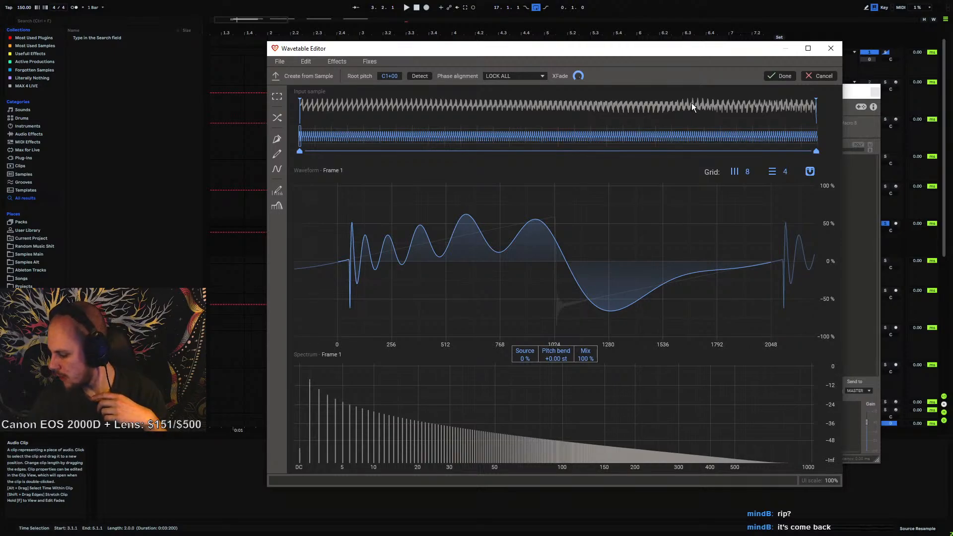
left_click_drag(571, 50, 500, 46)
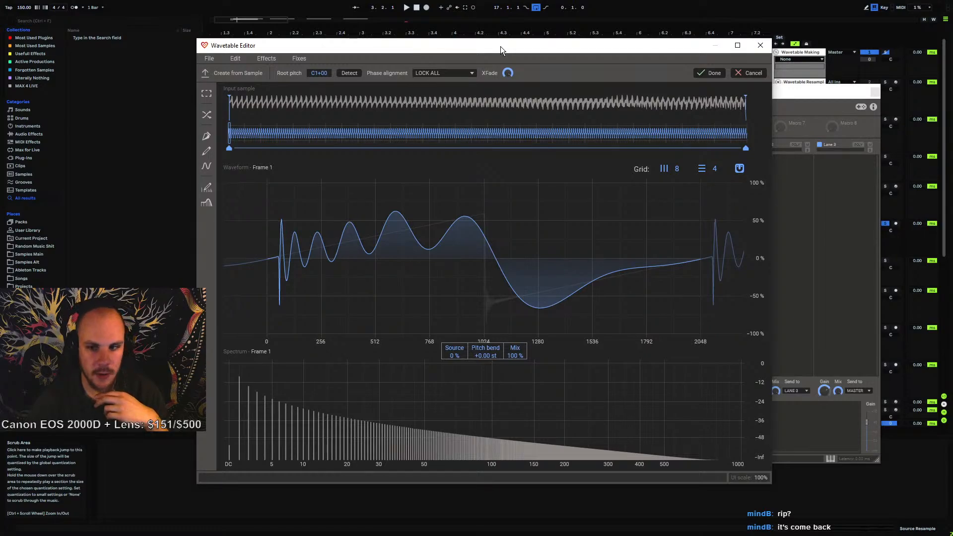
left_click(709, 74)
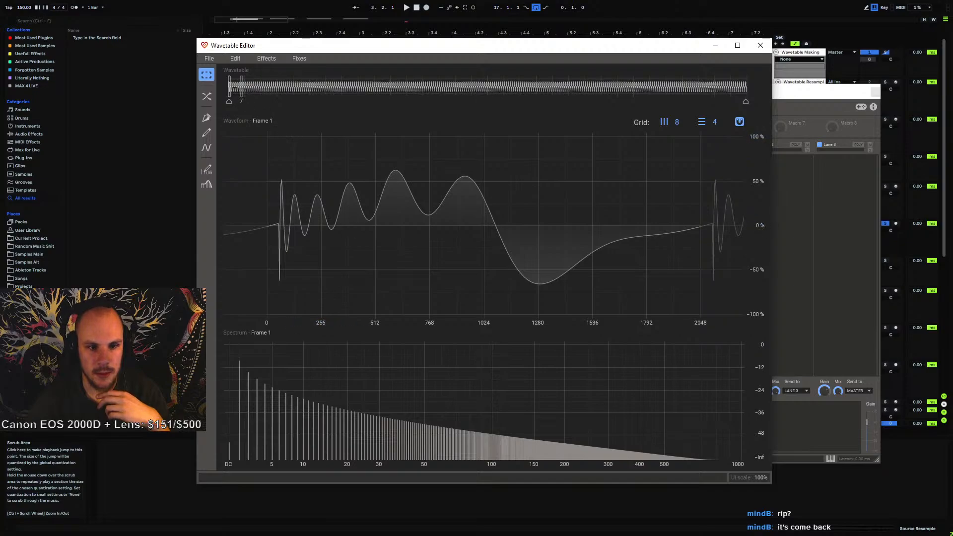
Load the consolidated Source Resample 62 clip into the wavetable editor as its input sample
mouse_move(242, 88)
left_mouse_down()
mouse_move(744, 88)
mouse_move(228, 88)
left_mouse_up()
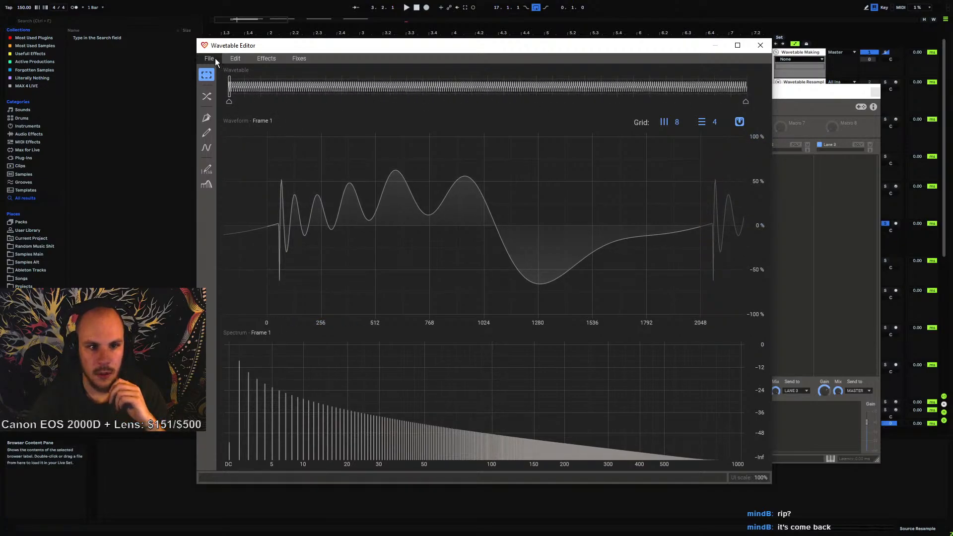
left_click_drag(273, 45, 469, 45)
left_click_drag(378, 222, 581, 188)
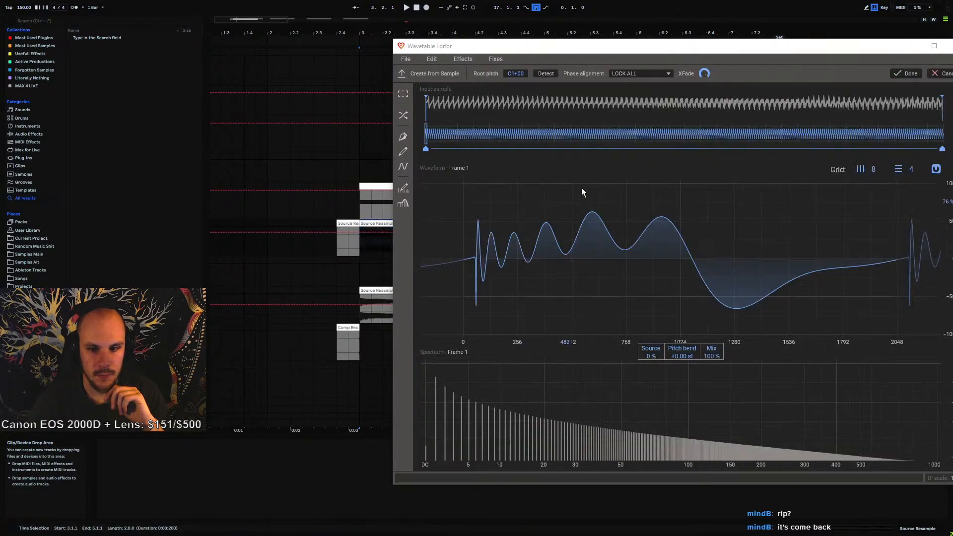
Set phase alignment to NAIVE, extend the input sample's start, and close the wavetable editor
left_click_drag(566, 45, 417, 46)
left_click(492, 75)
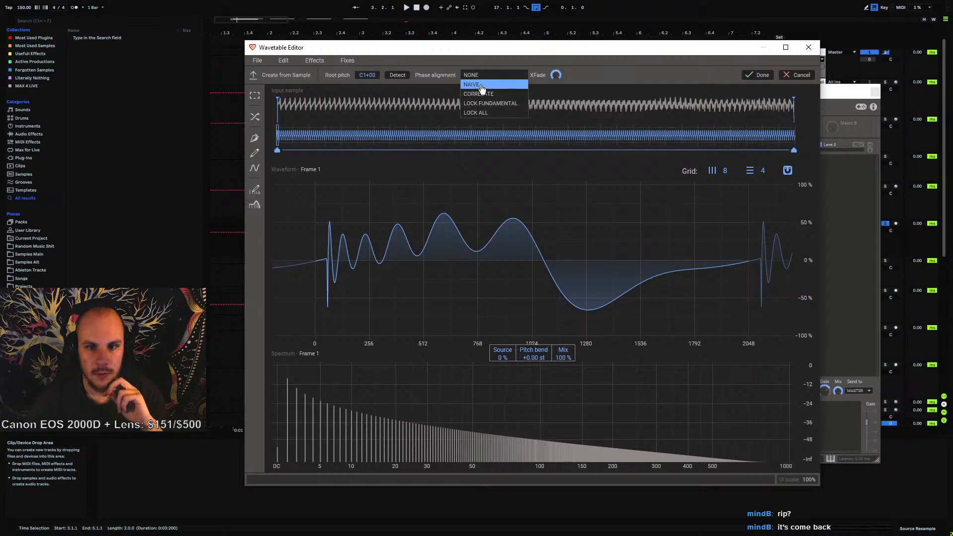
left_click(475, 93)
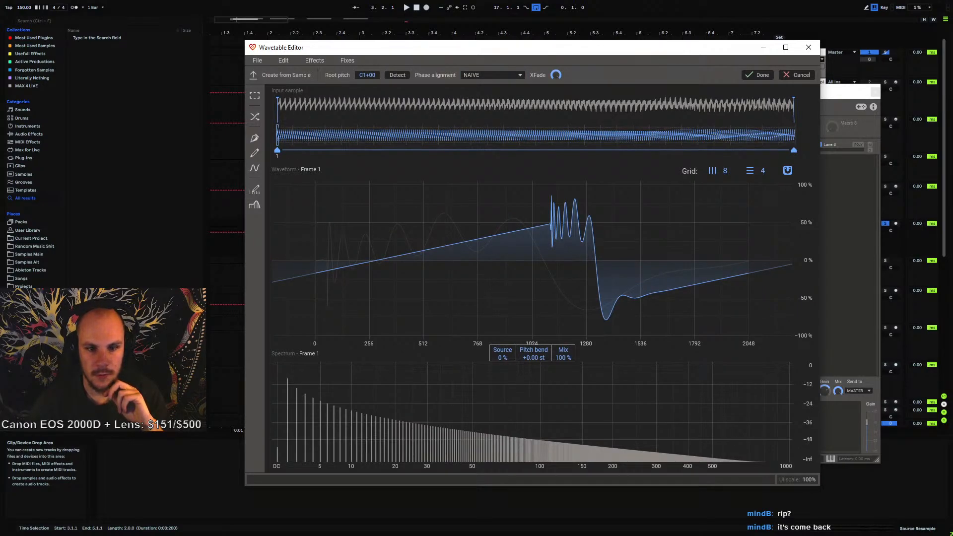
mouse_move(277, 152)
left_mouse_down()
mouse_move(809, 168)
mouse_move(309, 156)
mouse_move(537, 167)
mouse_move(326, 165)
mouse_move(791, 162)
mouse_move(289, 155)
mouse_move(224, 134)
left_mouse_up()
left_click(809, 49)
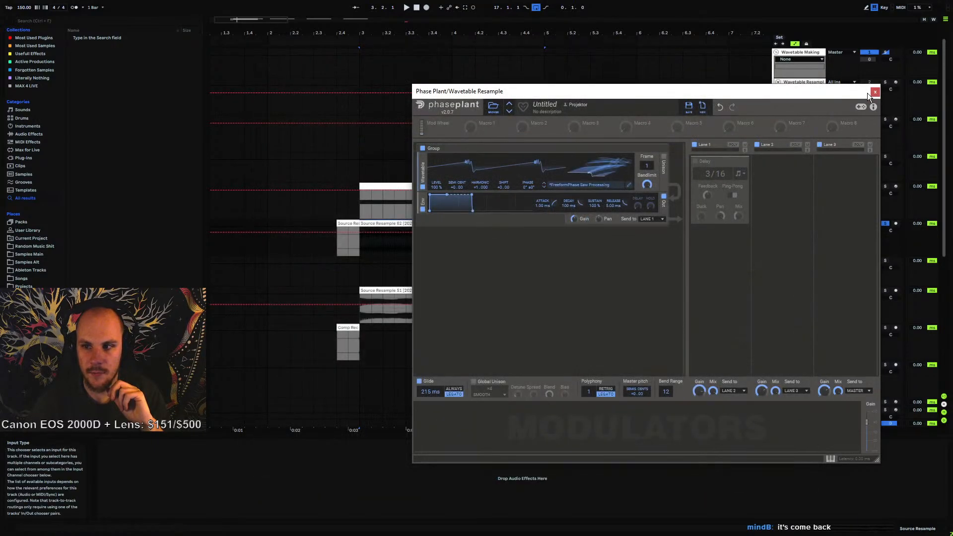
Open MTransientMB on the Source track and lower Band limit 1's maximum frequency in multiparameter 3
left_click(874, 93)
left_click(801, 186)
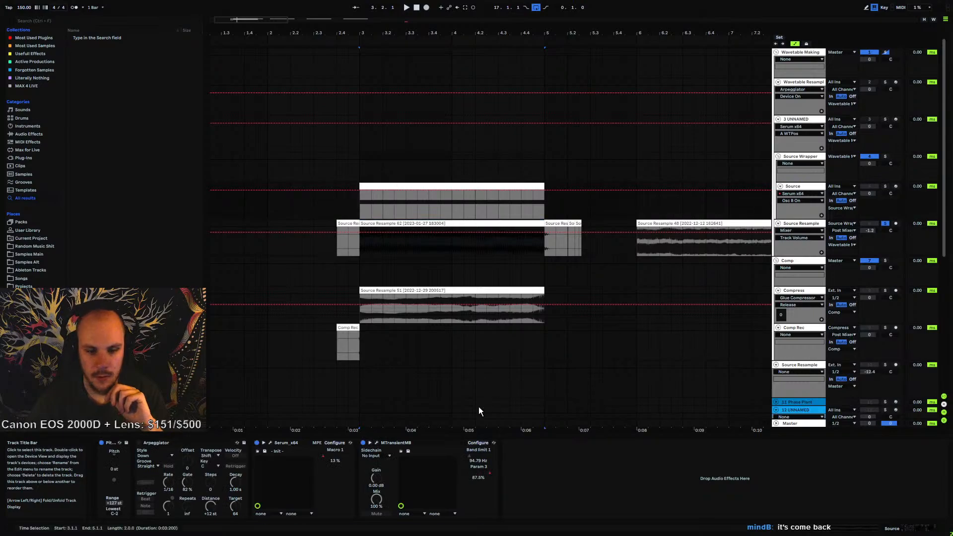
left_click(377, 442)
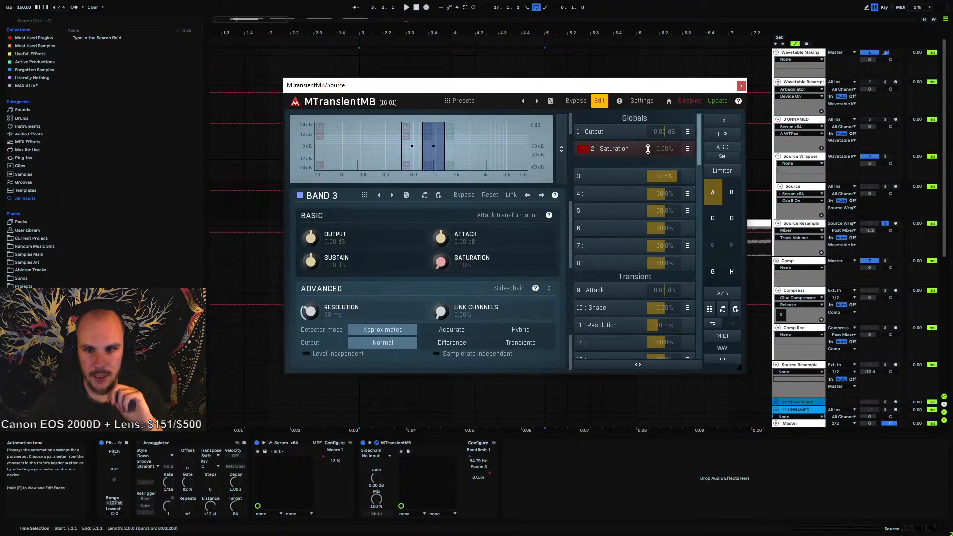
left_click(630, 181)
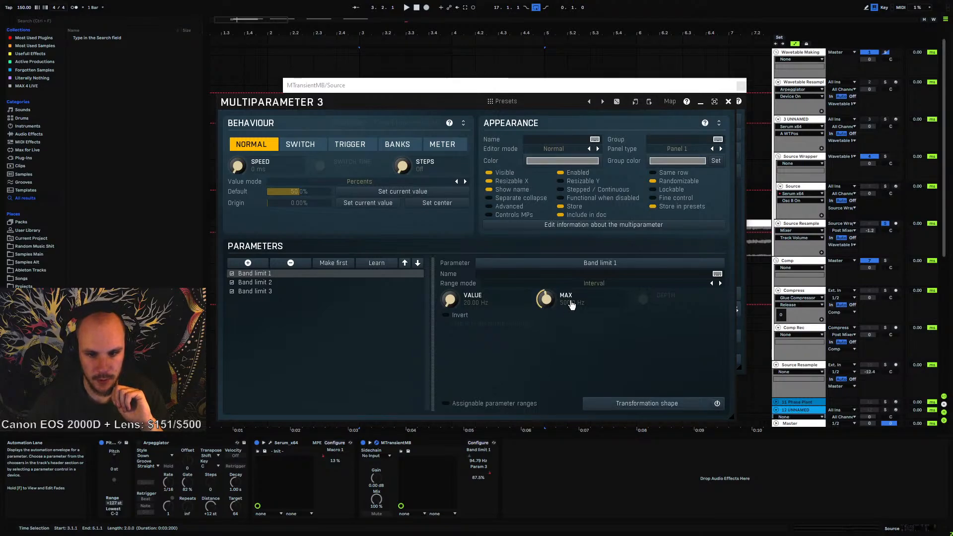
double_click(572, 305)
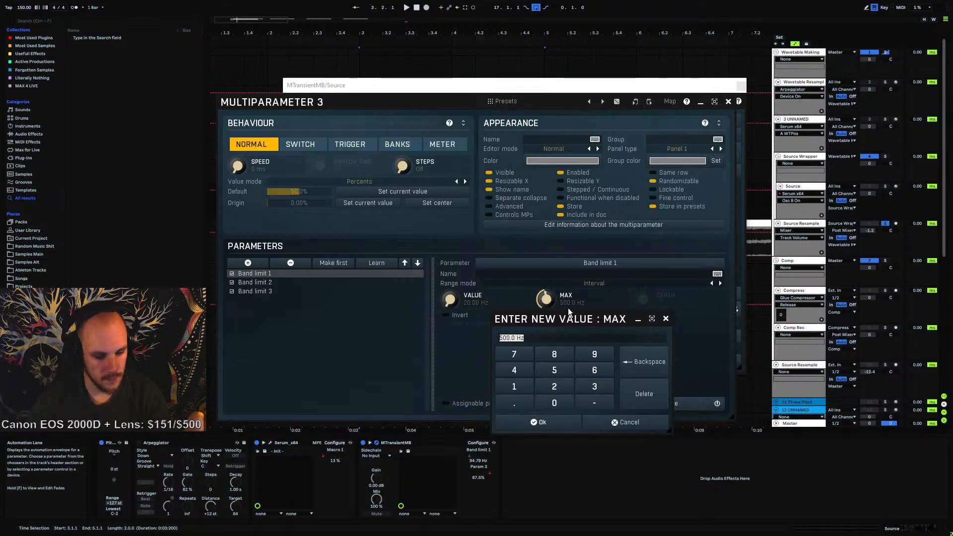
left_click(506, 337)
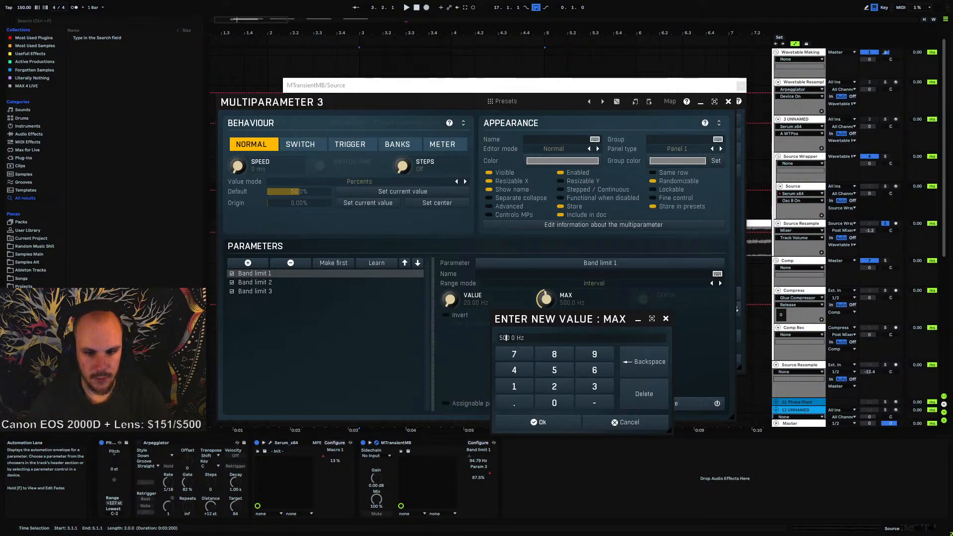
key("Delete")
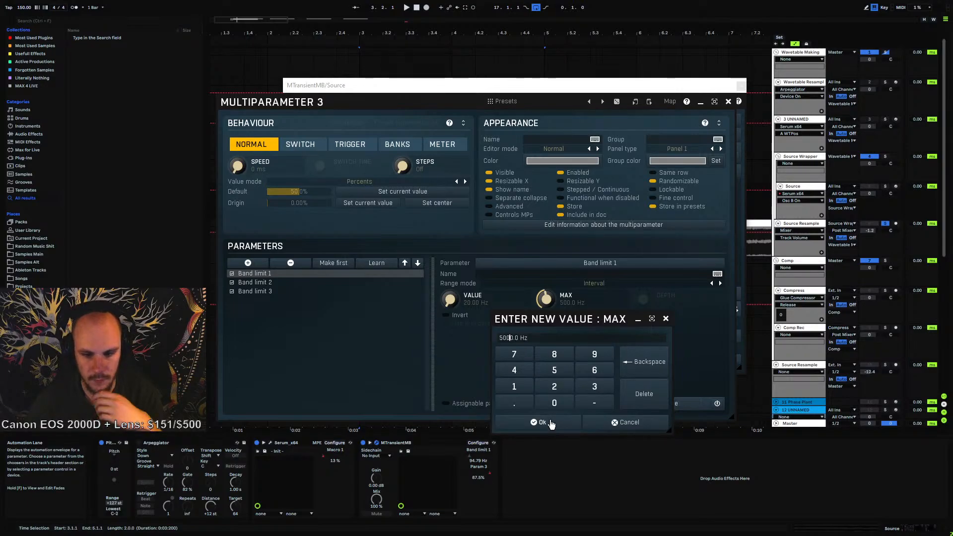
left_click(549, 422)
Set Band limit 2's maximum to 10000 Hz
left_click(254, 282)
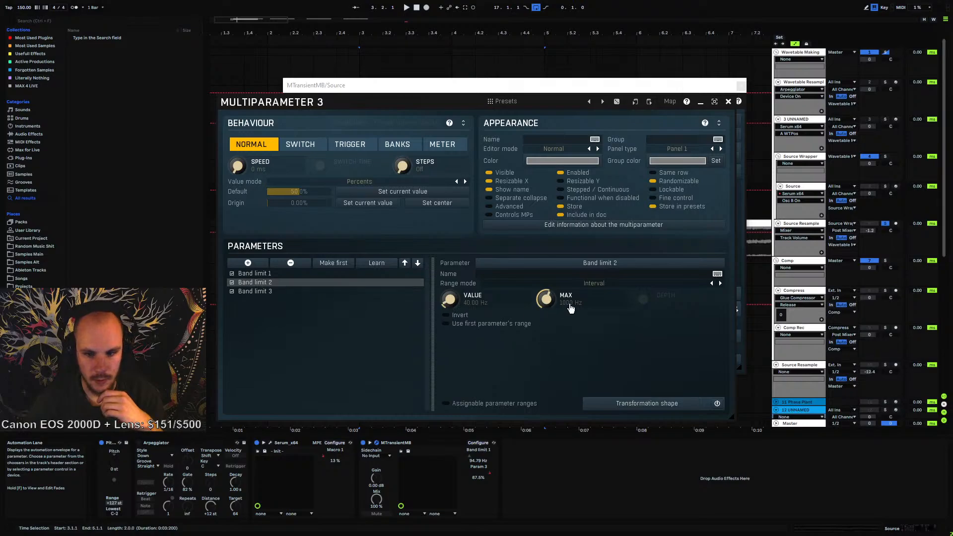
double_click(547, 300)
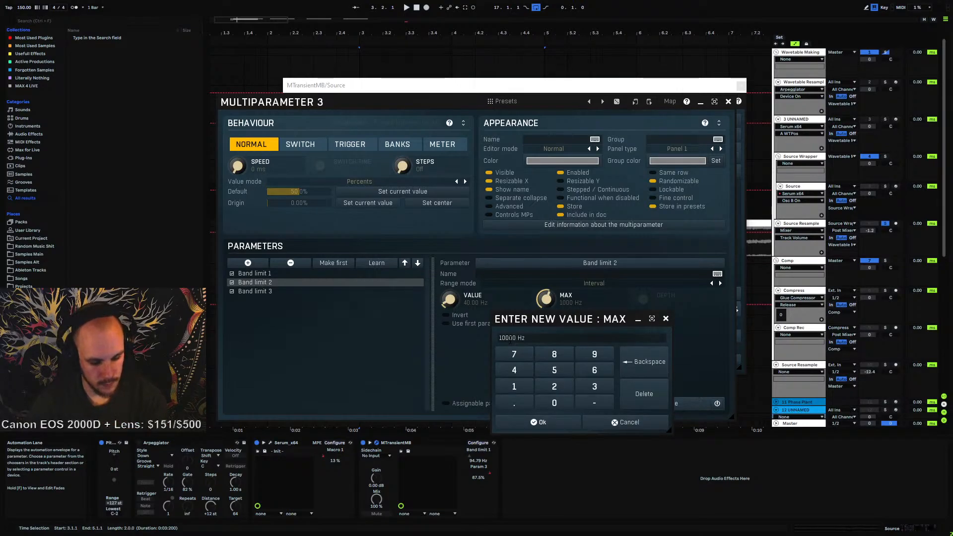
key("Return")
Set Band limit 3's maximum to 20.0 kHz and close the multiparameter editor
left_click(246, 292)
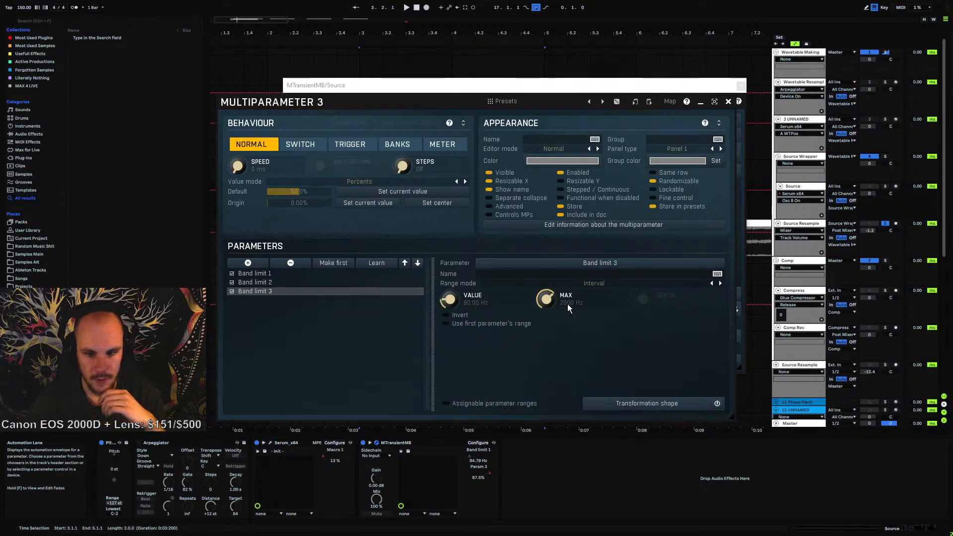
double_click(546, 299)
left_click(505, 337)
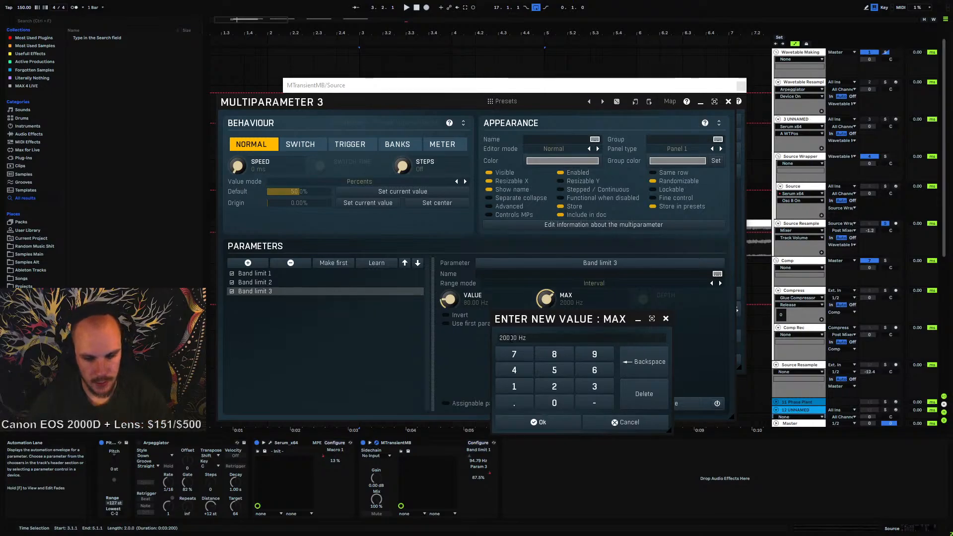
type("0")
key("Return")
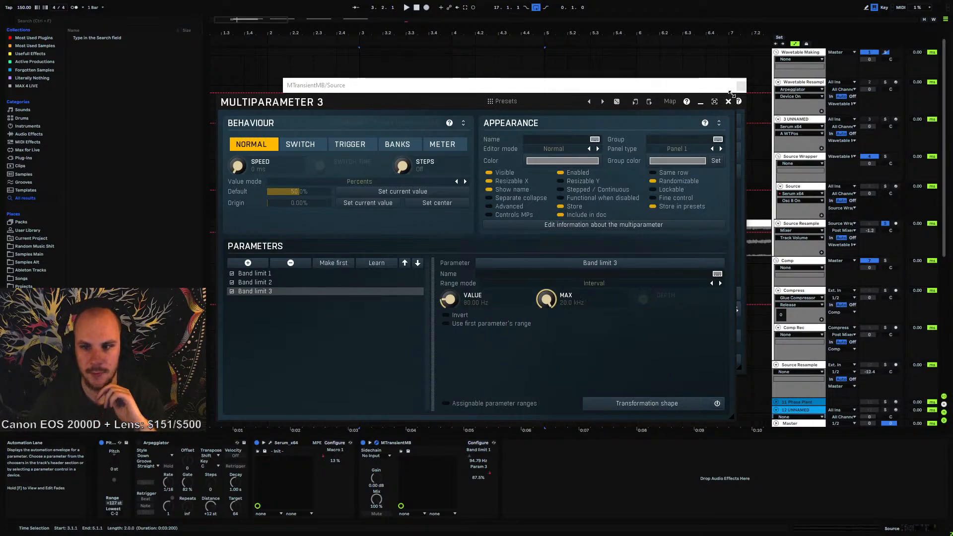
left_click(728, 103)
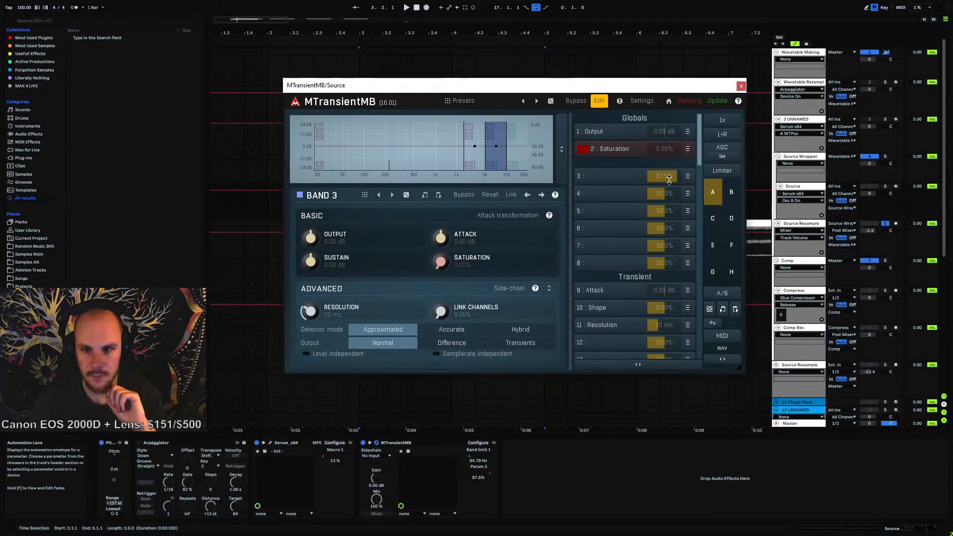
Sweep multiparameter 3 up to 100% and re-enable arrangement automation
left_click_drag(669, 180, 514, 70)
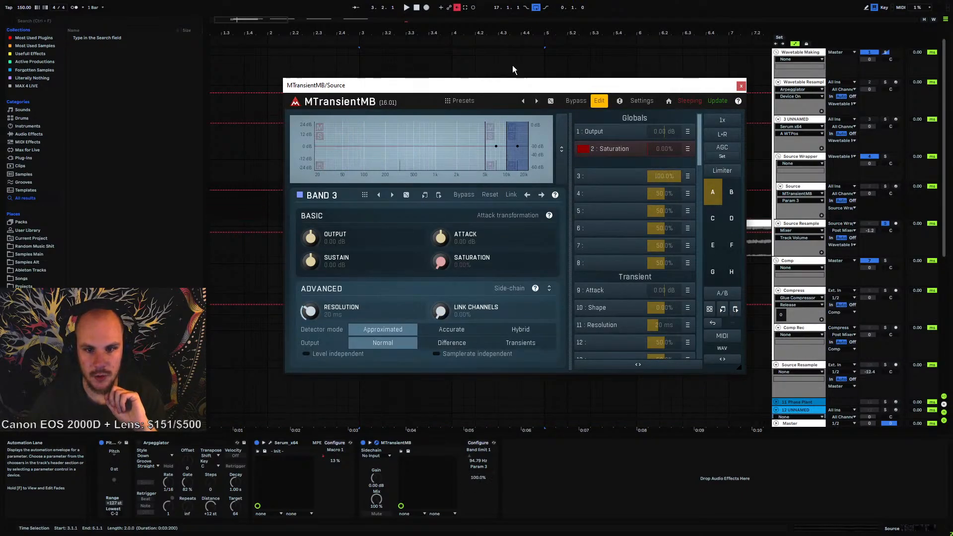
left_click(458, 8)
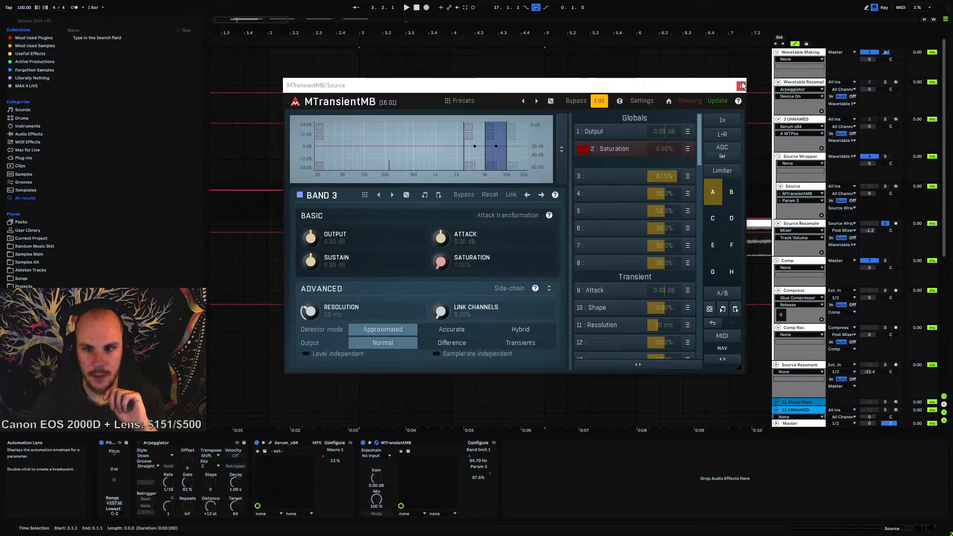
Save the current MTransientMB settings as a new preset named "Tripple Filter Sweep multiparam 3"
left_click(458, 101)
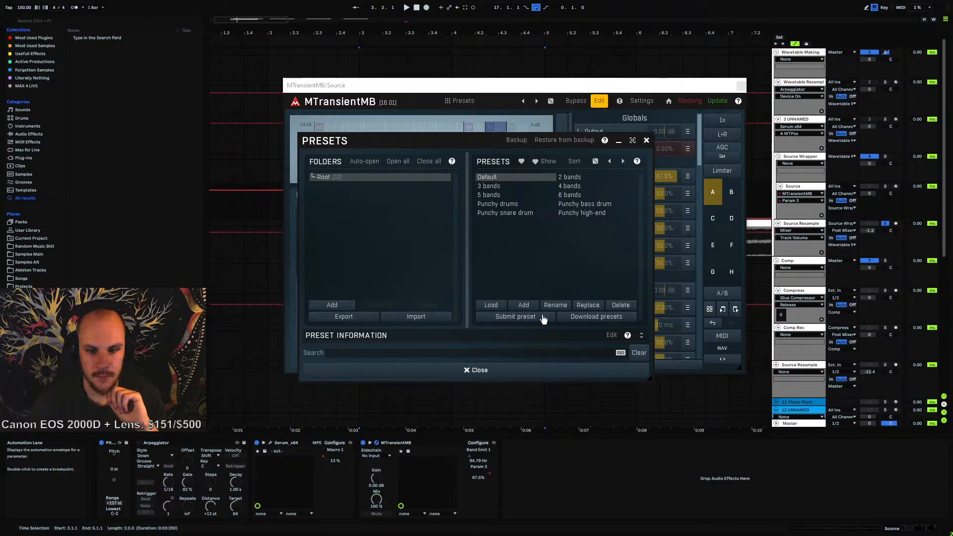
left_click(524, 305)
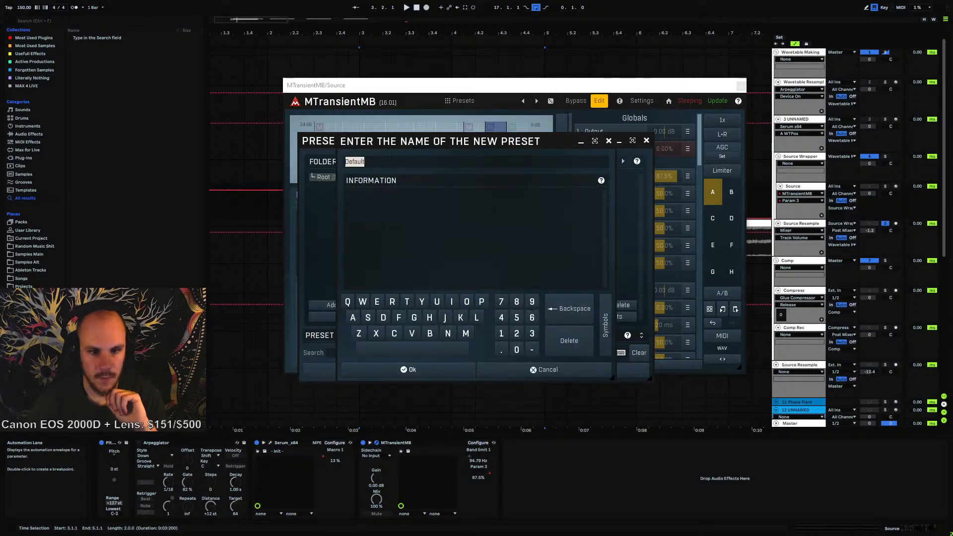
type("1")
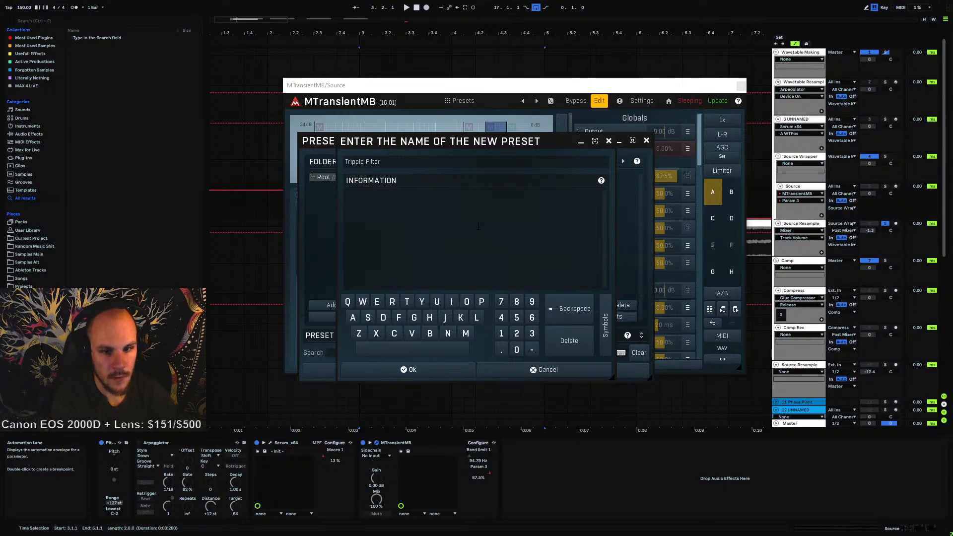
type("ripple Filter Sweep multiparam 3")
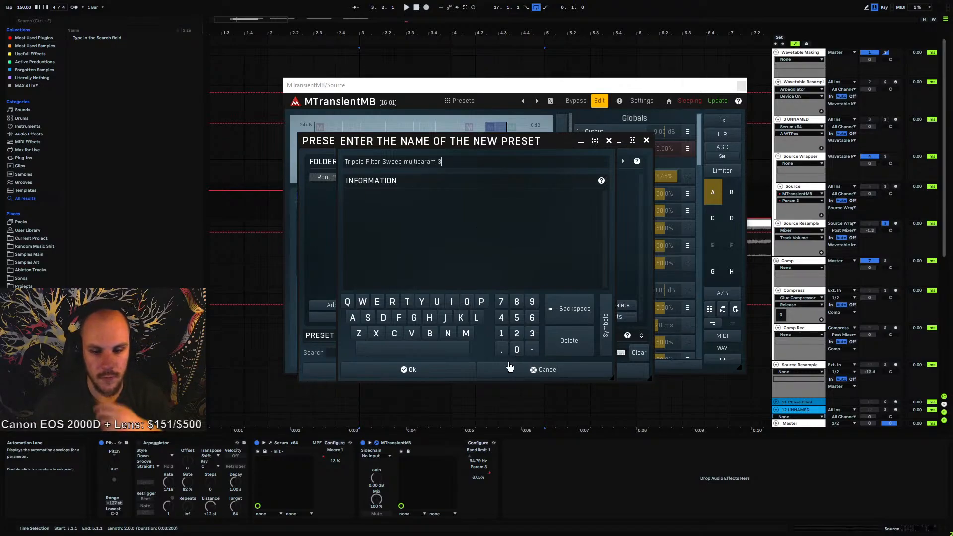
left_click(404, 370)
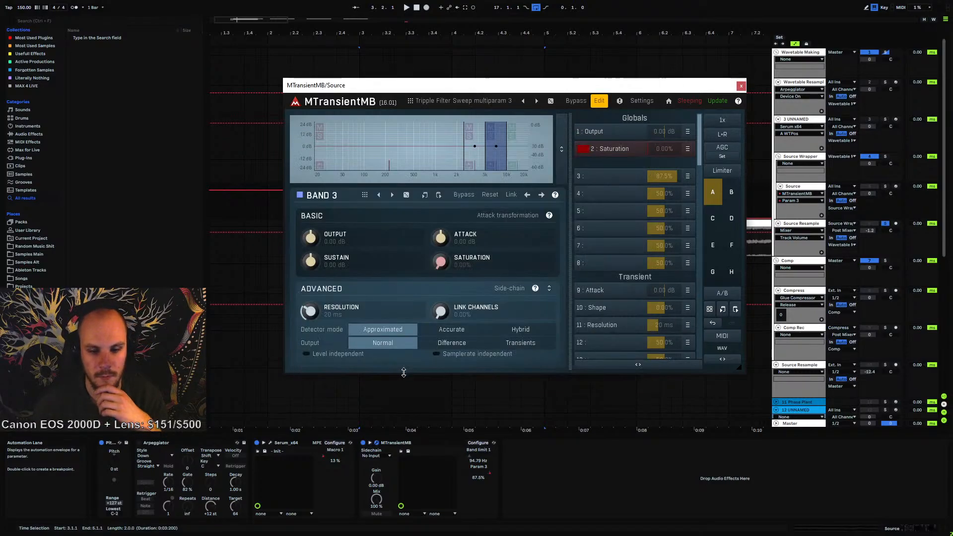
Close the plugin window and play back the filter sweep from the start of the Source clip
left_click(740, 87)
left_click(359, 209)
key("space")
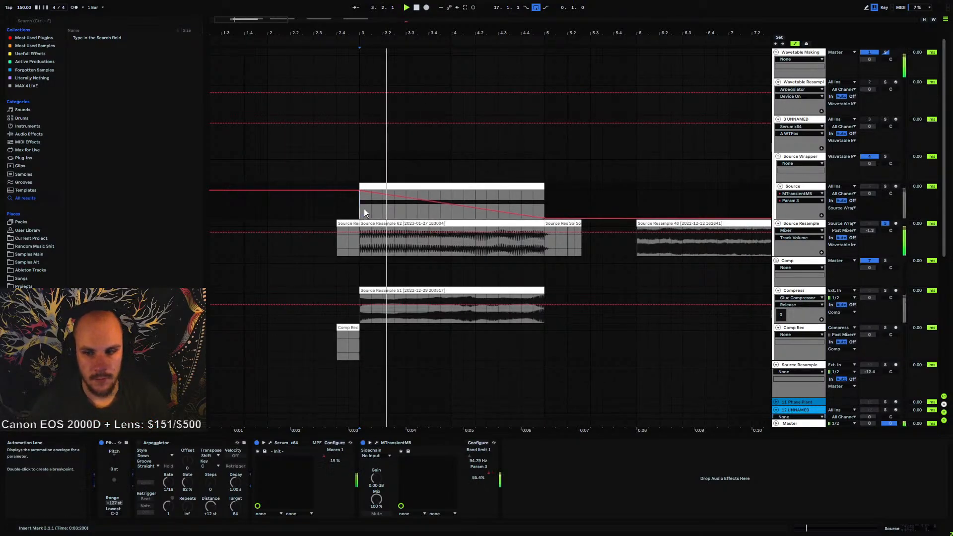
key("space")
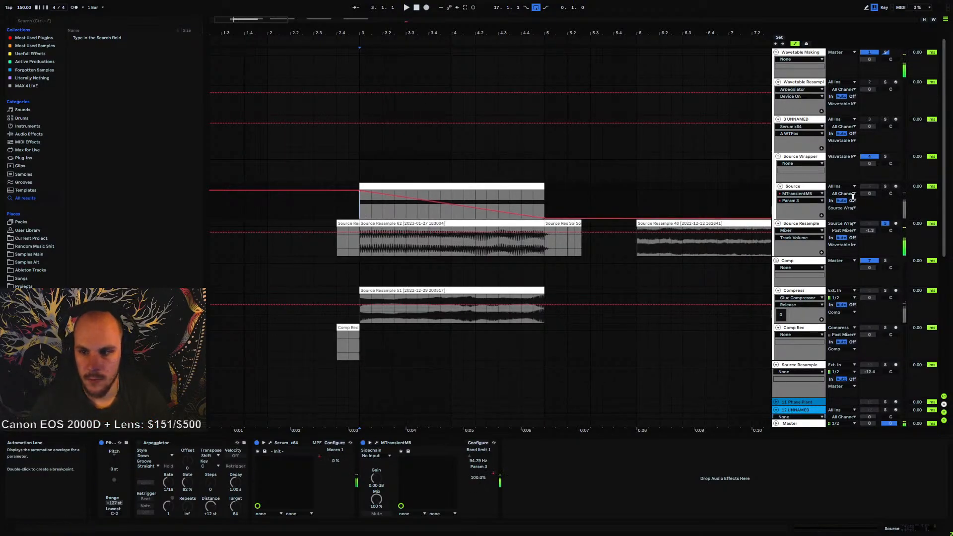
Arm the Source Resample track and record the swept Source output from the clip start
left_click(896, 225)
left_click(360, 209)
left_click(426, 7)
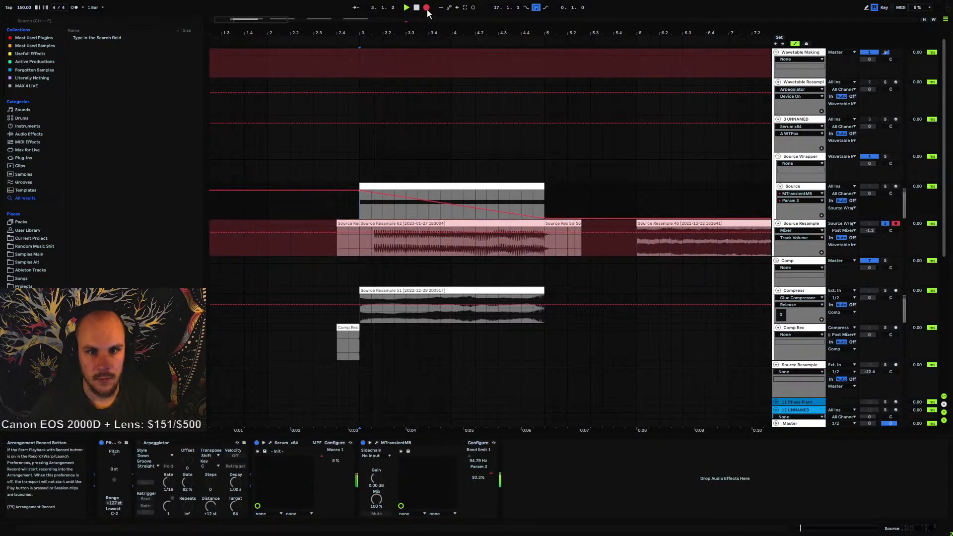
left_click(417, 7)
left_click(885, 186)
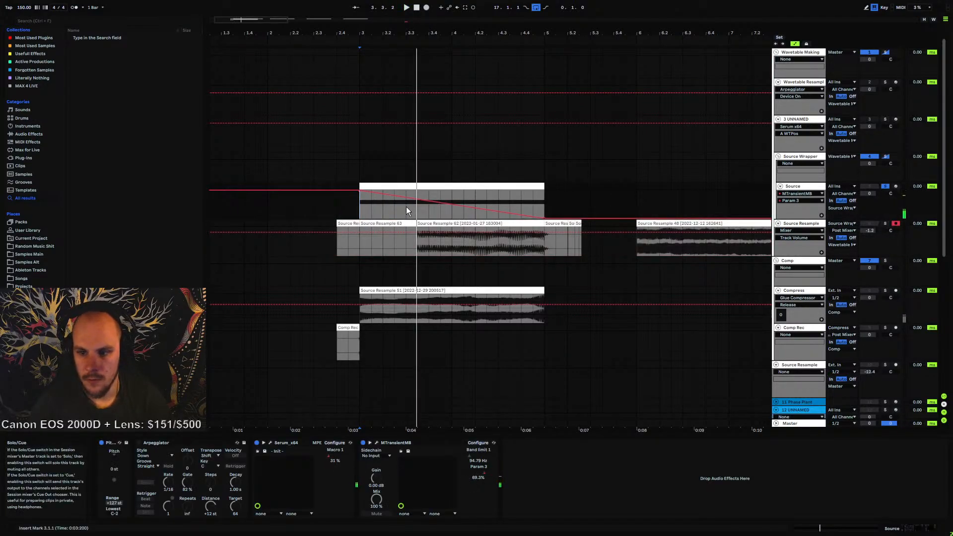
left_click(426, 7)
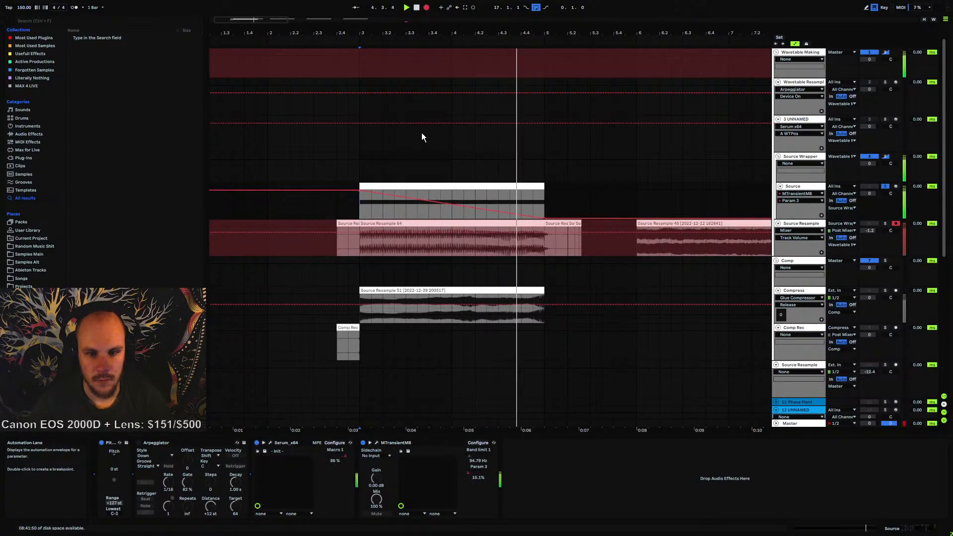
left_click(427, 8)
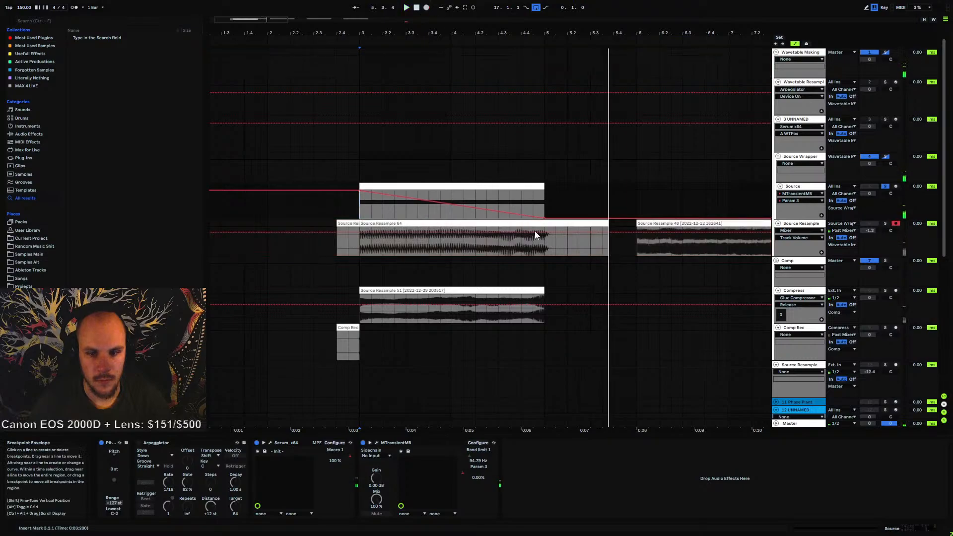
key("space")
Consolidate the recorded sweep section into a single clip and crop it
left_click_drag(544, 243, 361, 222)
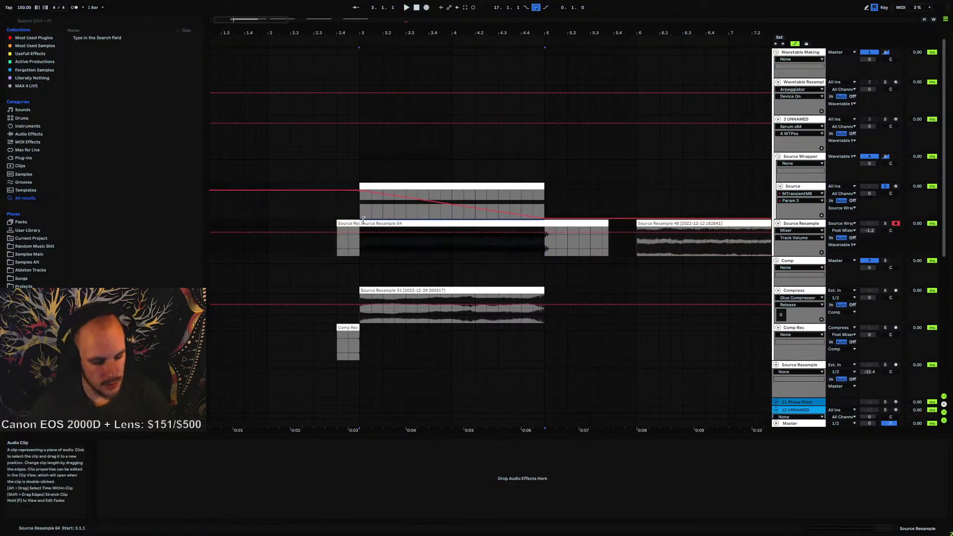
key("ctrl+j")
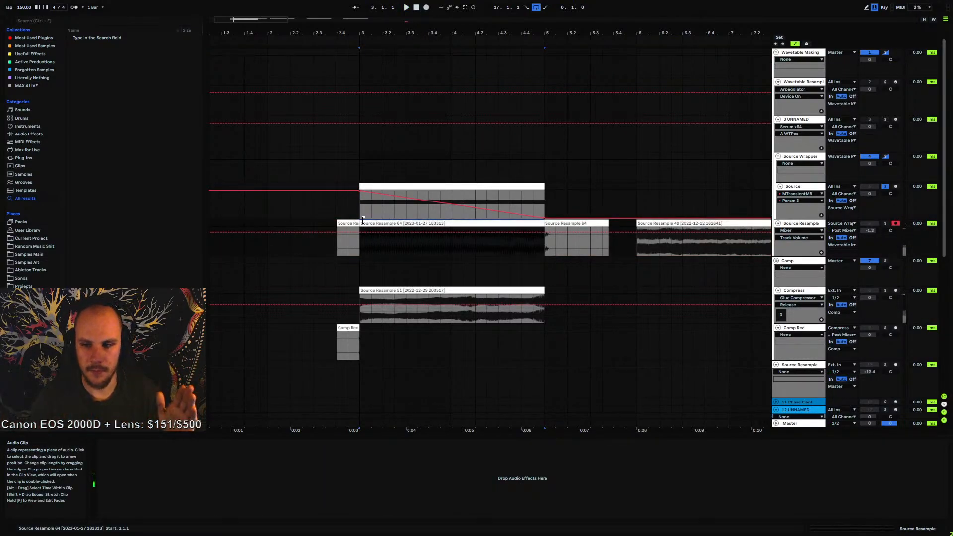
right_click(452, 226)
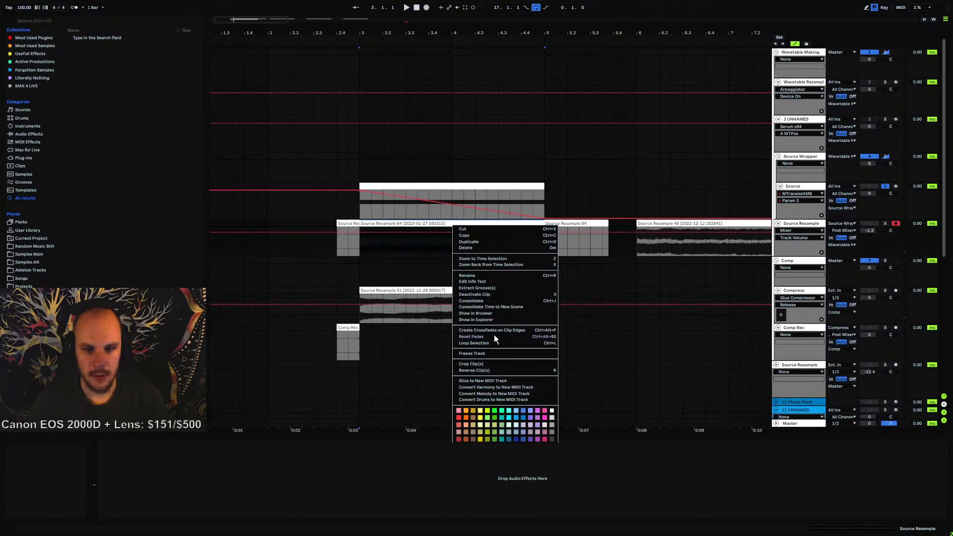
left_click(477, 363)
Open Phase Plant's wavetable editor on the Wavetable Resample track and load the cropped resample clip into it
left_click(796, 82)
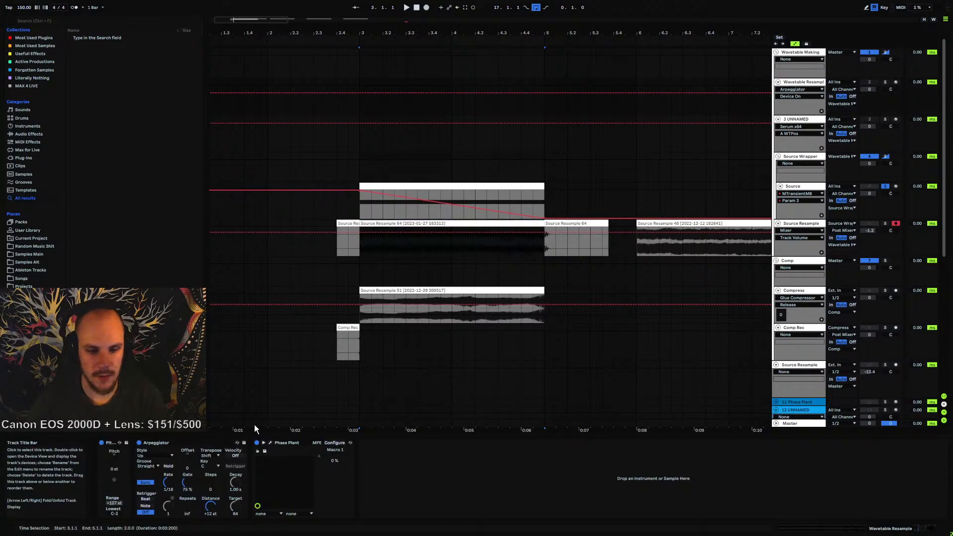
left_click(270, 442)
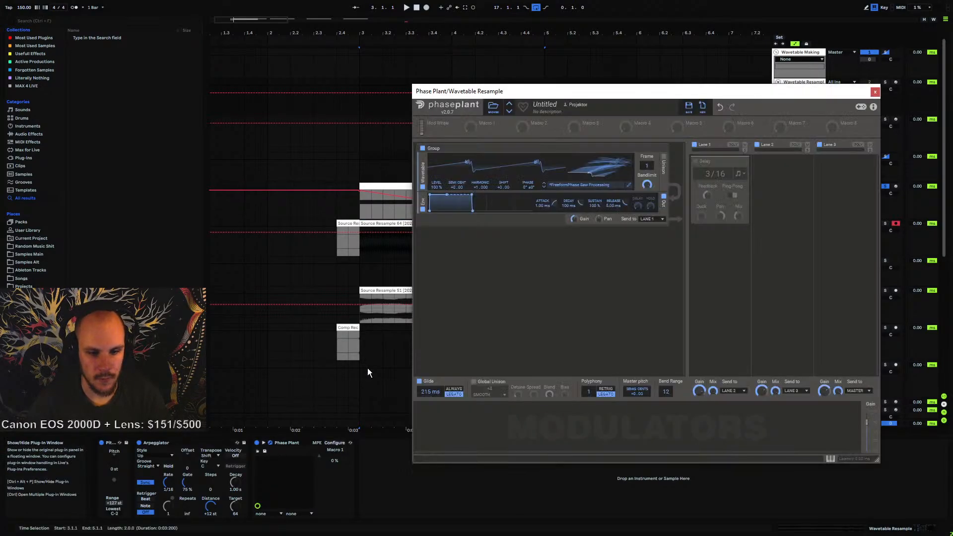
left_click(629, 183)
left_click_drag(383, 41, 564, 48)
left_click_drag(366, 223, 559, 161)
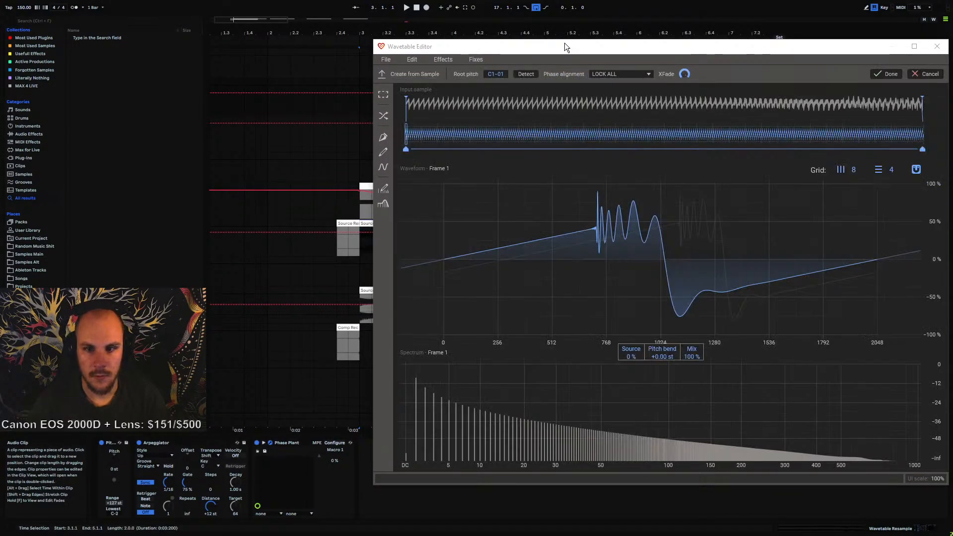
left_click_drag(564, 44, 458, 44)
Set the phase alignment to NAIVE and create the wavetable from the sample
left_click(521, 70)
left_click(506, 81)
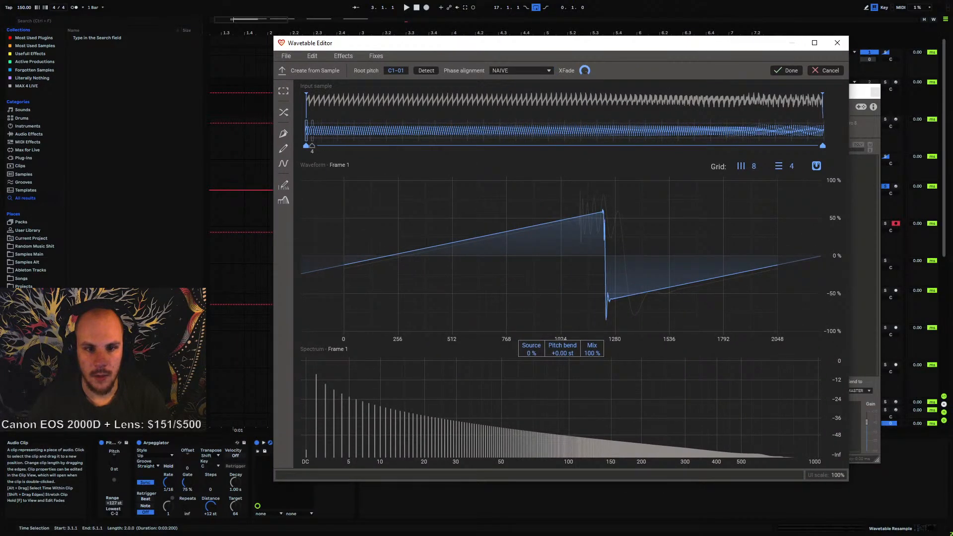
mouse_move(307, 131)
left_mouse_down()
mouse_move(538, 141)
mouse_move(849, 177)
mouse_move(304, 161)
mouse_move(583, 163)
mouse_move(846, 183)
mouse_move(373, 196)
mouse_move(623, 204)
mouse_move(681, 217)
mouse_move(315, 205)
mouse_move(623, 224)
left_mouse_up()
mouse_move(684, 227)
left_mouse_down()
mouse_move(675, 228)
mouse_move(701, 228)
mouse_move(486, 213)
mouse_move(240, 214)
left_mouse_up()
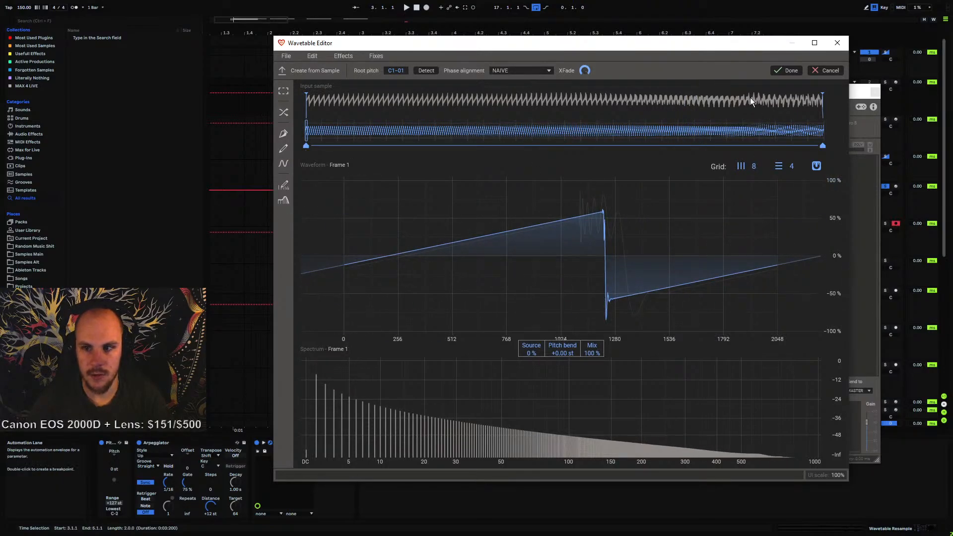
left_click(789, 72)
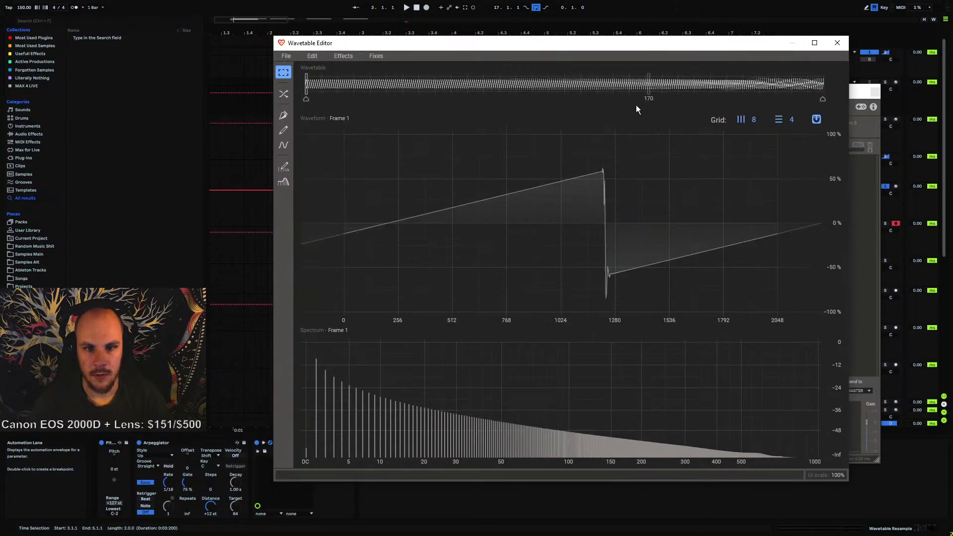
Apply a Phase Offset effect to the wavetable, adjusting the phase at the last and first frames
left_click(344, 56)
left_click(364, 123)
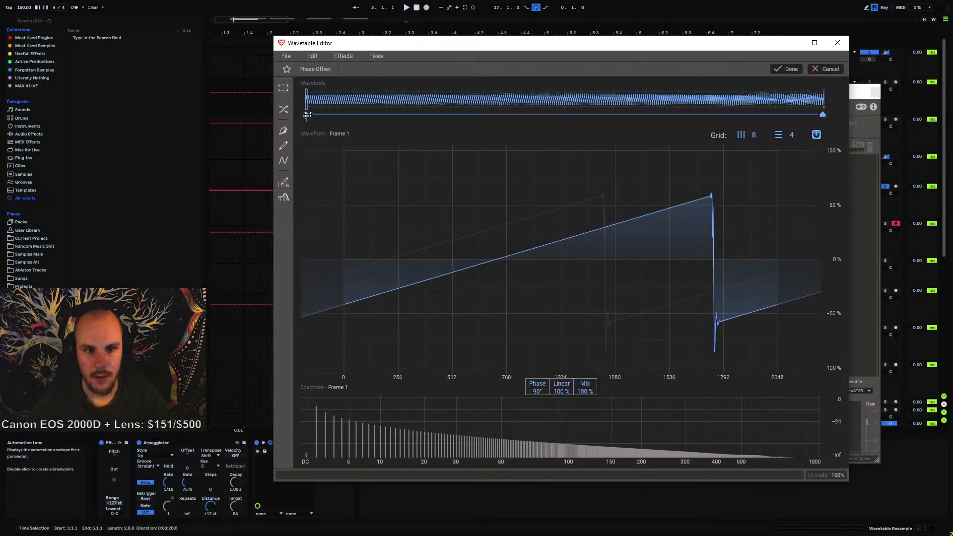
left_click(822, 114)
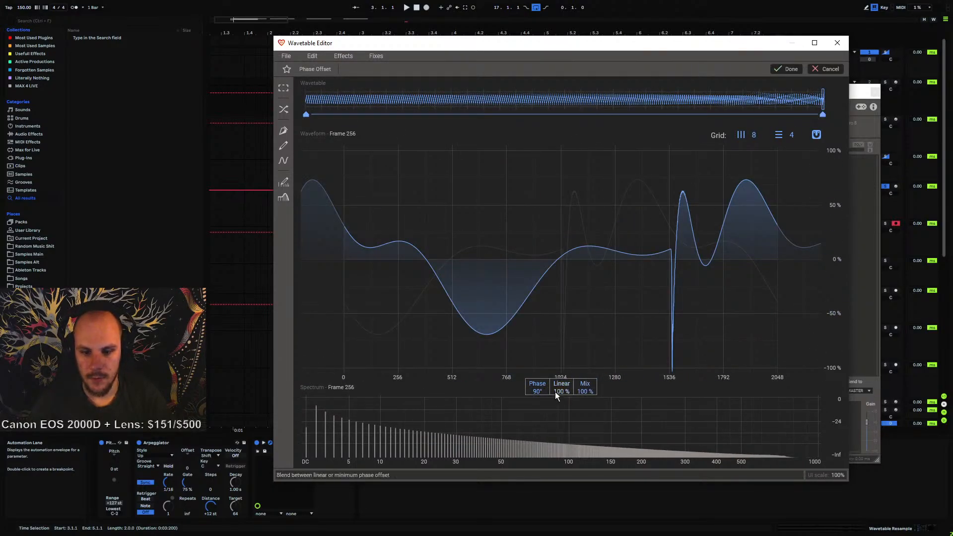
left_click_drag(538, 390, 538, 422)
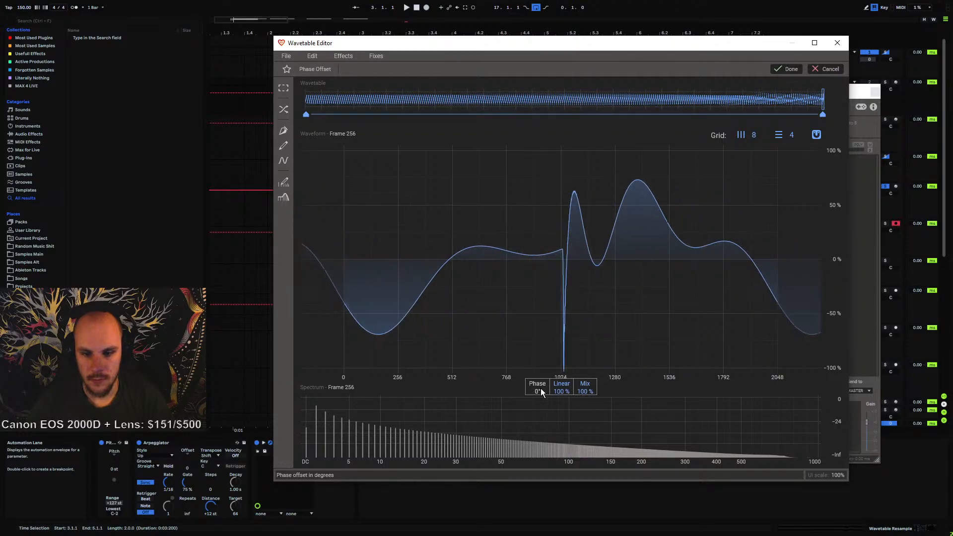
left_click(306, 114)
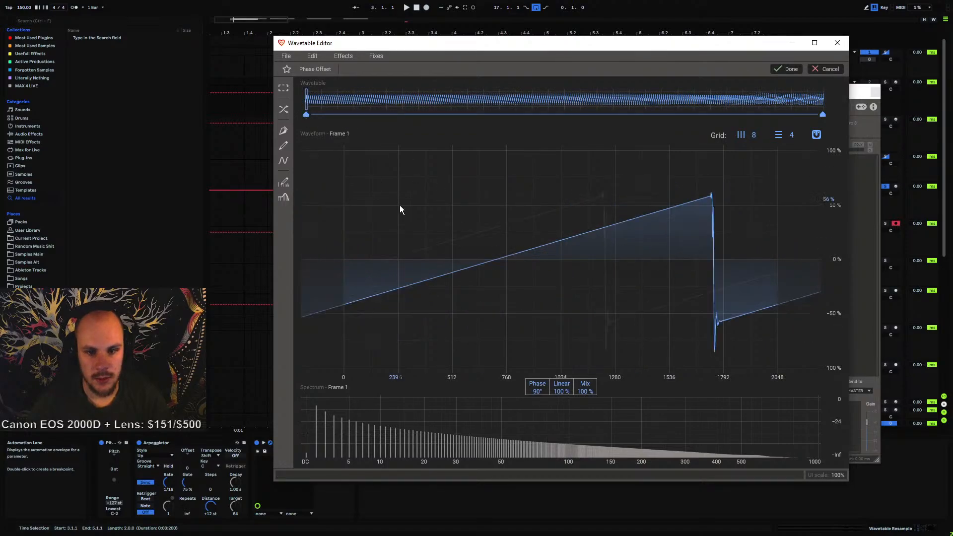
left_click_drag(536, 392, 537, 437)
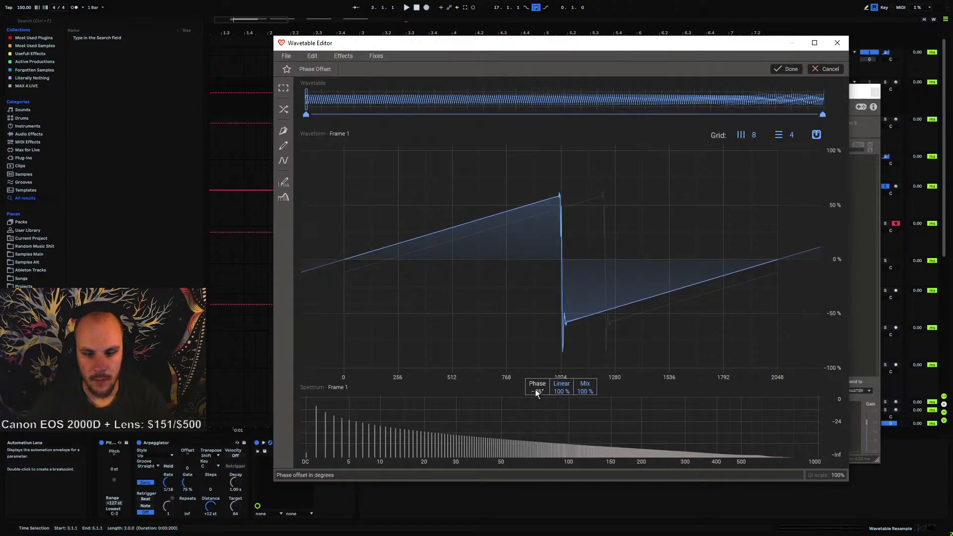
left_click(786, 69)
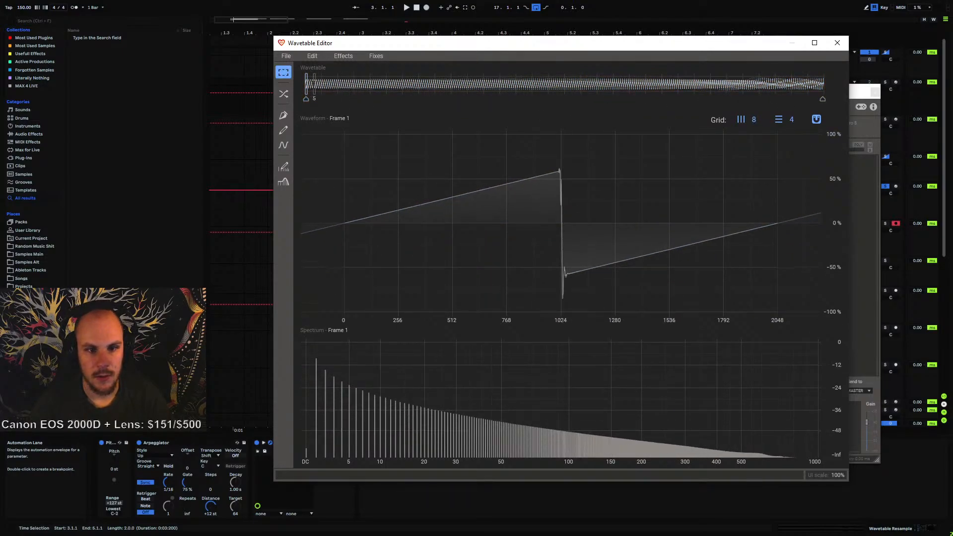
Save the wavetable as "Tripple Filter Sweep" in the Bass Saws folder, then close the editor and Phase Plant
mouse_move(307, 88)
left_mouse_down()
mouse_move(865, 135)
mouse_move(648, 127)
mouse_move(309, 144)
mouse_move(845, 180)
mouse_move(571, 185)
mouse_move(806, 192)
mouse_move(695, 211)
mouse_move(817, 202)
mouse_move(629, 216)
mouse_move(296, 205)
mouse_move(564, 218)
mouse_move(811, 255)
mouse_move(743, 264)
mouse_move(821, 269)
mouse_move(632, 287)
mouse_move(325, 267)
mouse_move(716, 281)
left_mouse_up()
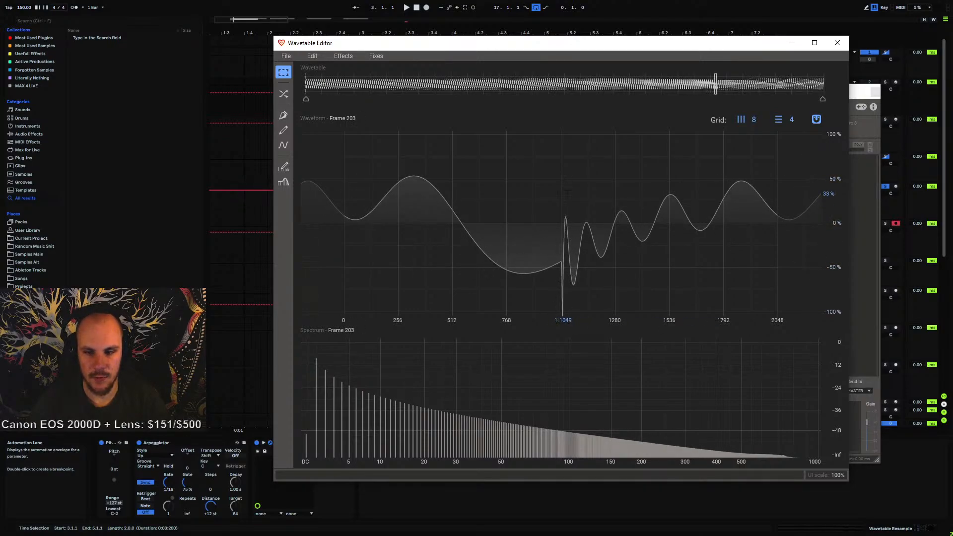
mouse_move(715, 92)
left_mouse_down()
mouse_move(826, 109)
mouse_move(288, 122)
left_mouse_up()
left_click(286, 55)
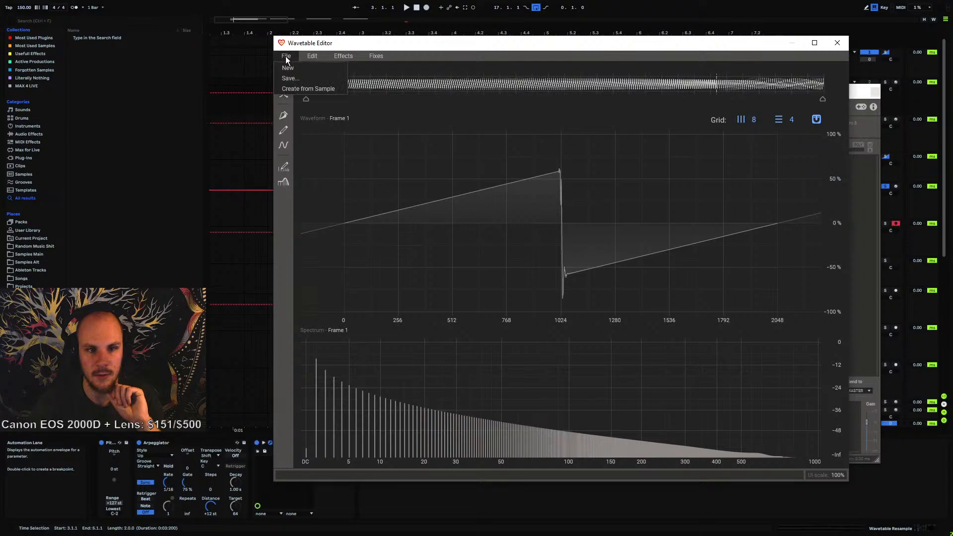
left_click(299, 80)
left_click_drag(501, 251, 369, 246)
type("Tripple")
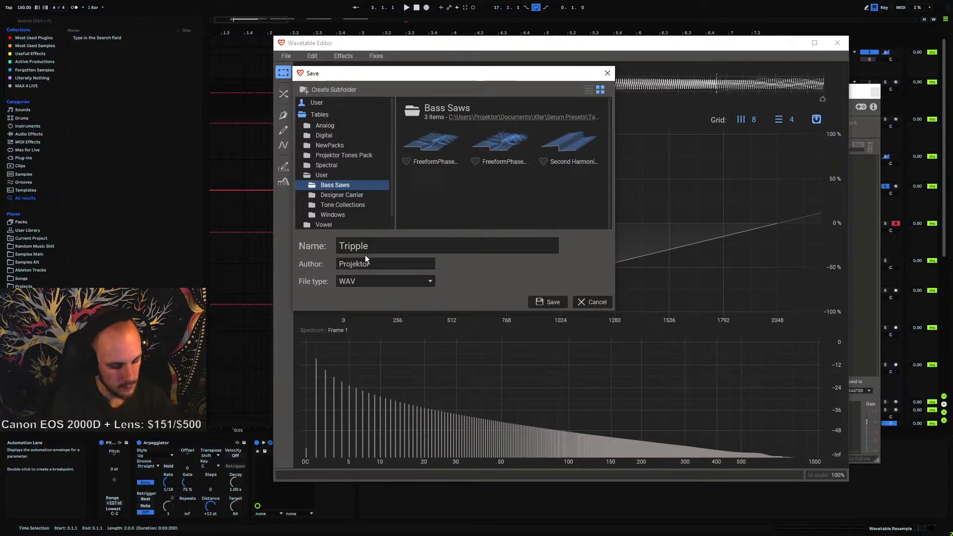
type(" Filter Sweep")
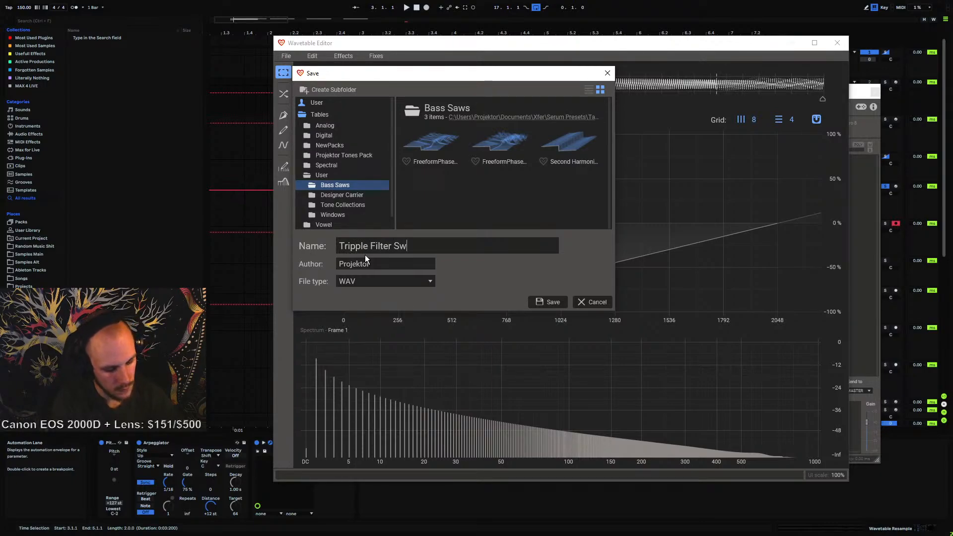
left_click(542, 302)
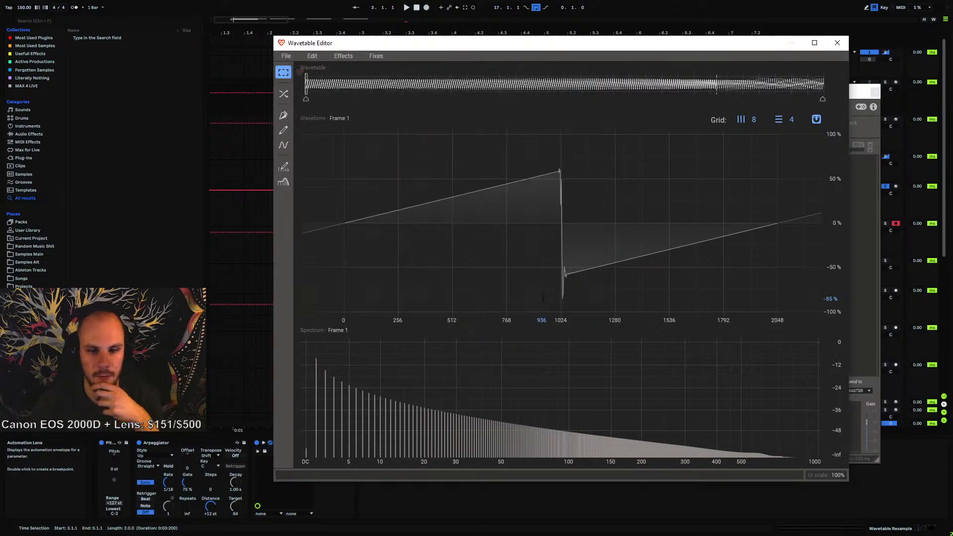
left_click(838, 43)
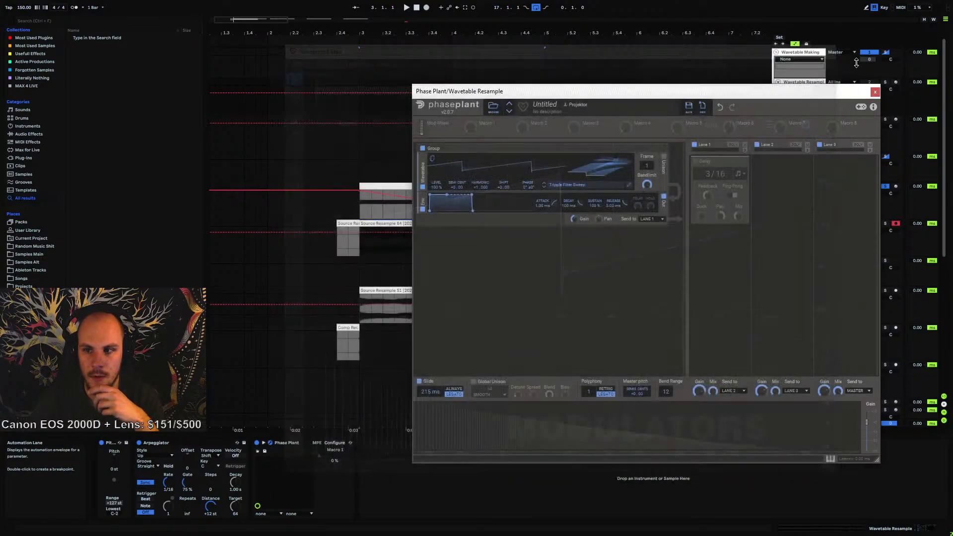
left_click(874, 92)
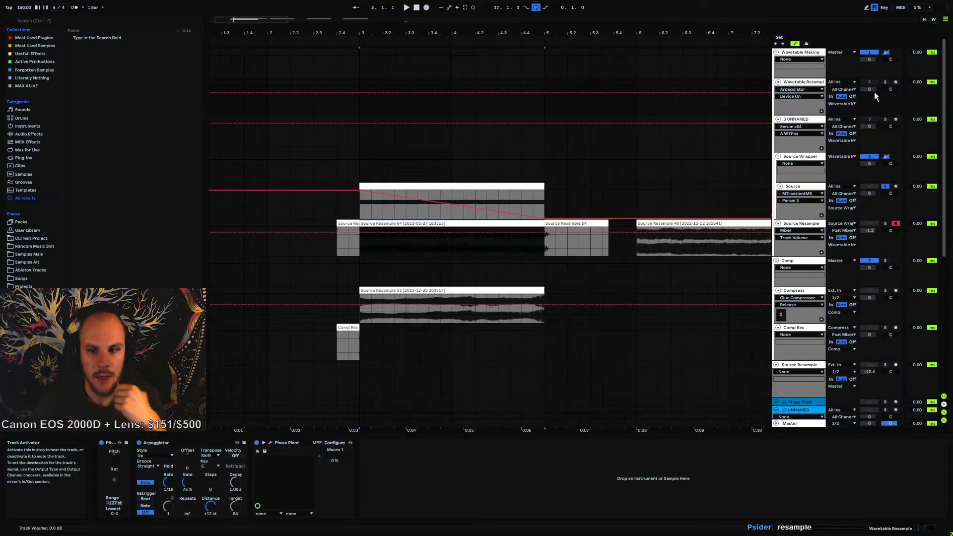
Zoom into the resampled clip's waveform to inspect the end of the sweep
left_click(545, 249)
left_click_drag(545, 249, 610, 239)
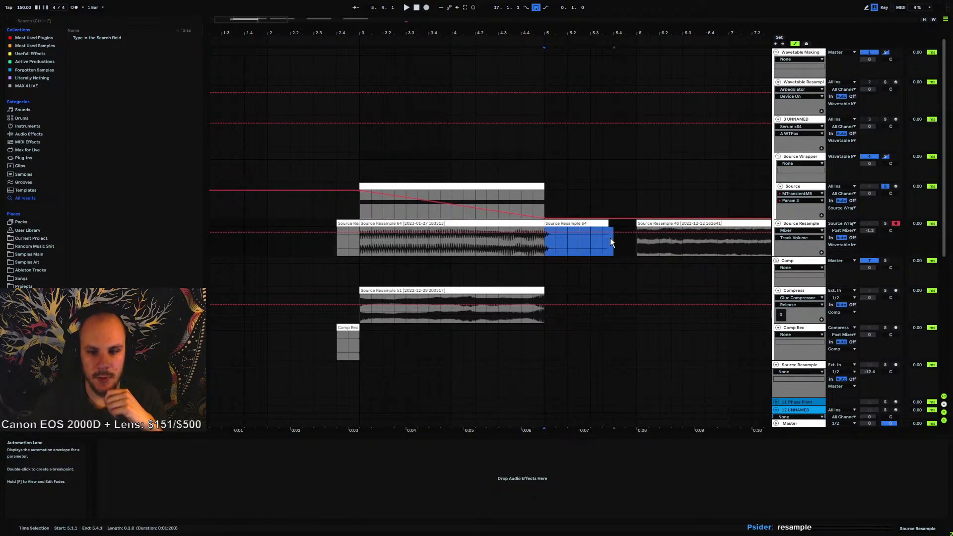
left_click(556, 248)
left_click_drag(507, 33, 472, 30)
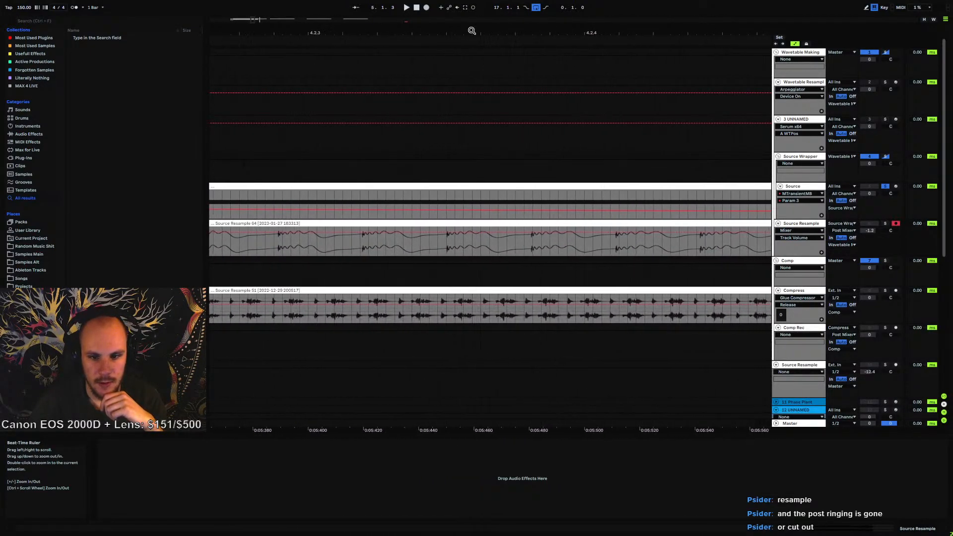
Examine the resampled clip's waveform around the end of the sweep at several zoom levels
left_click_drag(365, 239, 419, 244)
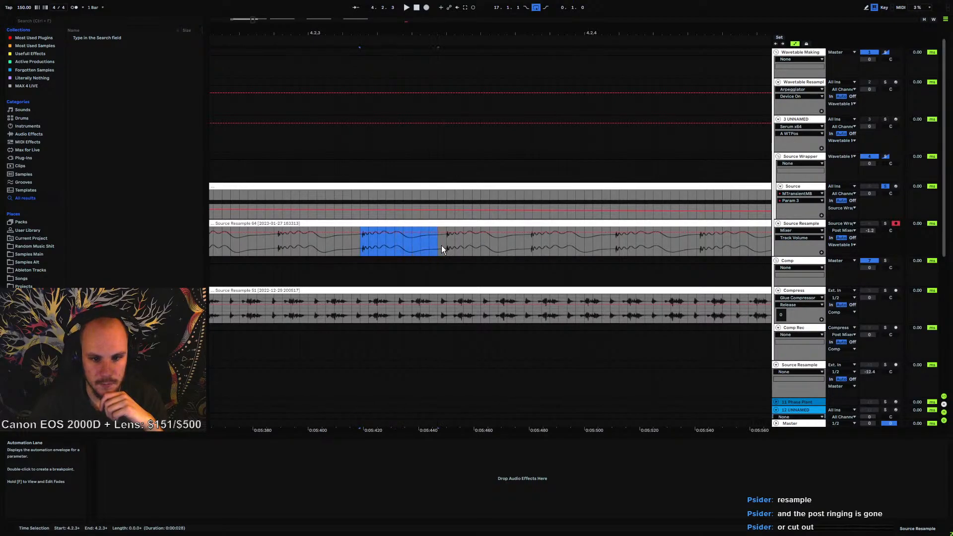
left_click(660, 245)
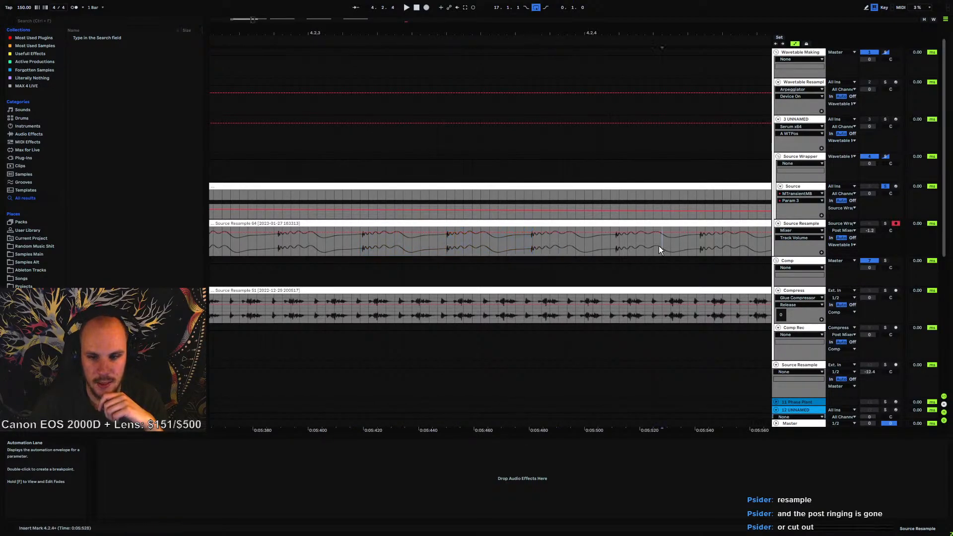
left_click_drag(592, 33, 442, 48)
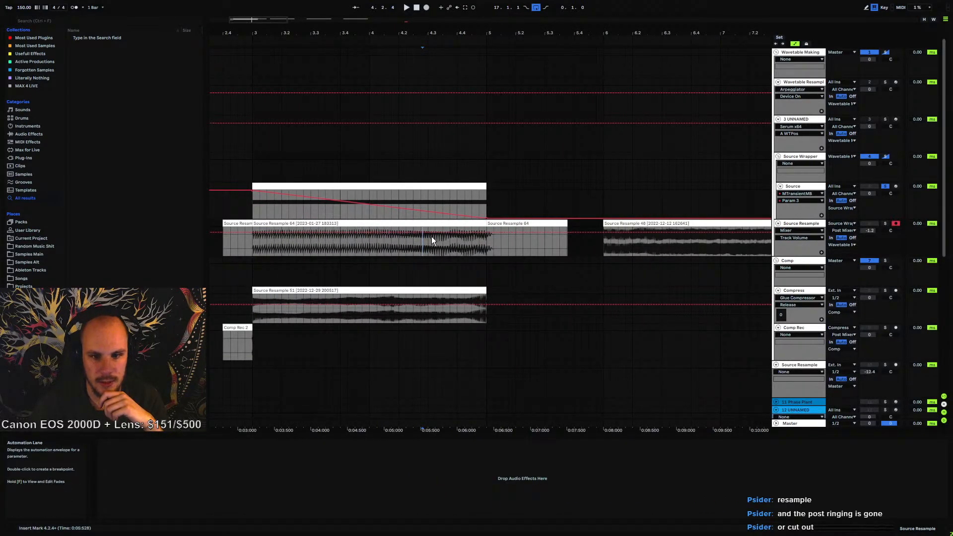
left_click(489, 247)
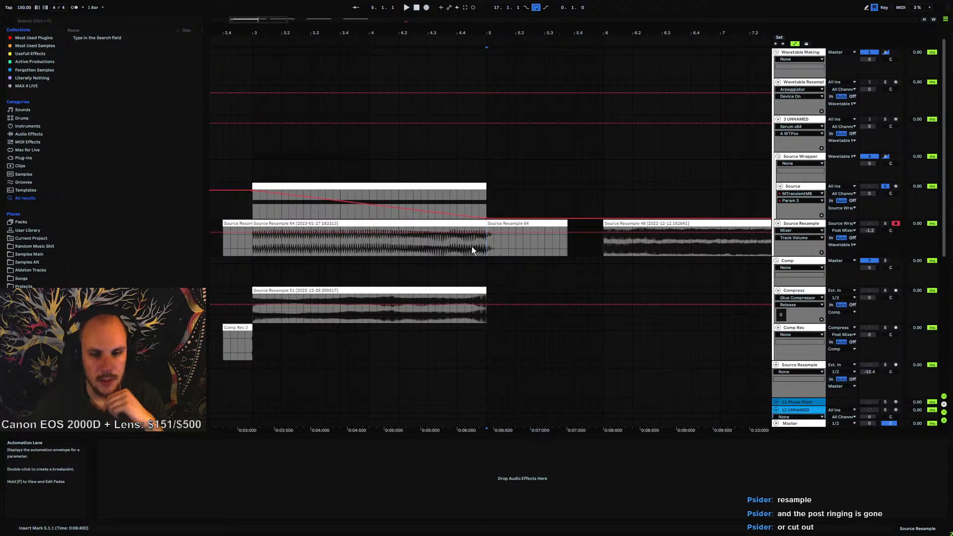
left_click_drag(402, 32, 401, 133)
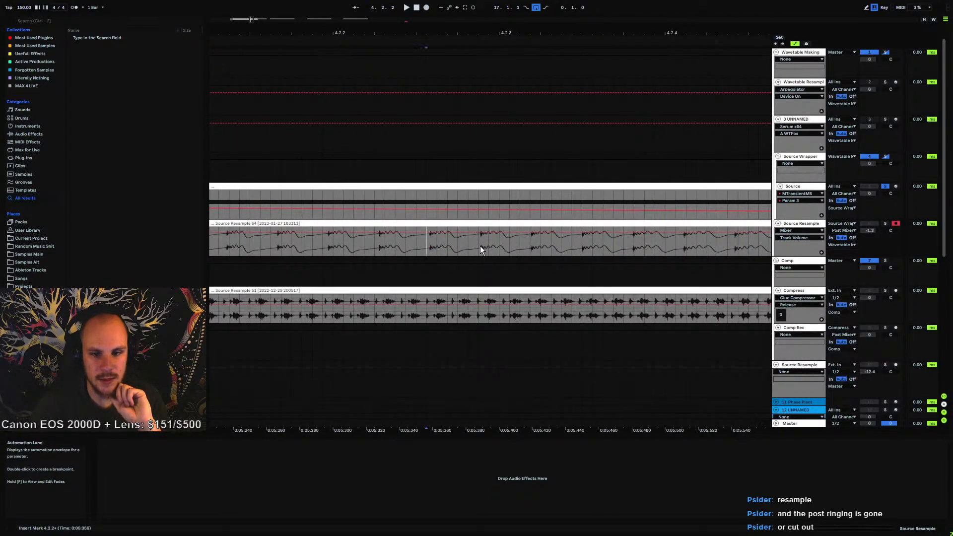
left_click(573, 251)
left_click_drag(620, 33, 620, 3)
mouse_move(426, 34)
left_mouse_down()
mouse_move(426, 8)
mouse_move(425, 34)
left_mouse_up()
left_click(421, 255)
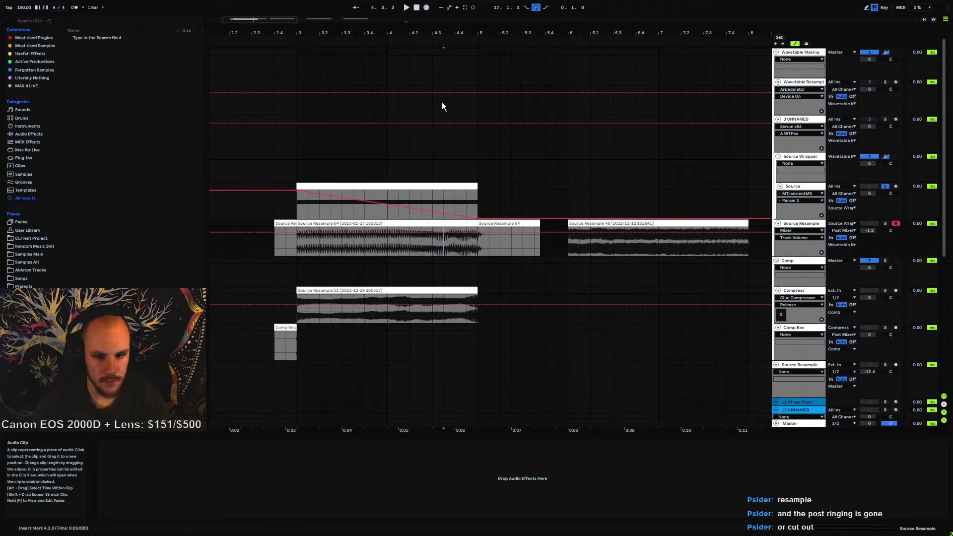
left_click_drag(425, 33, 624, 123)
Open the Serum instrument on the Source track
left_click(798, 186)
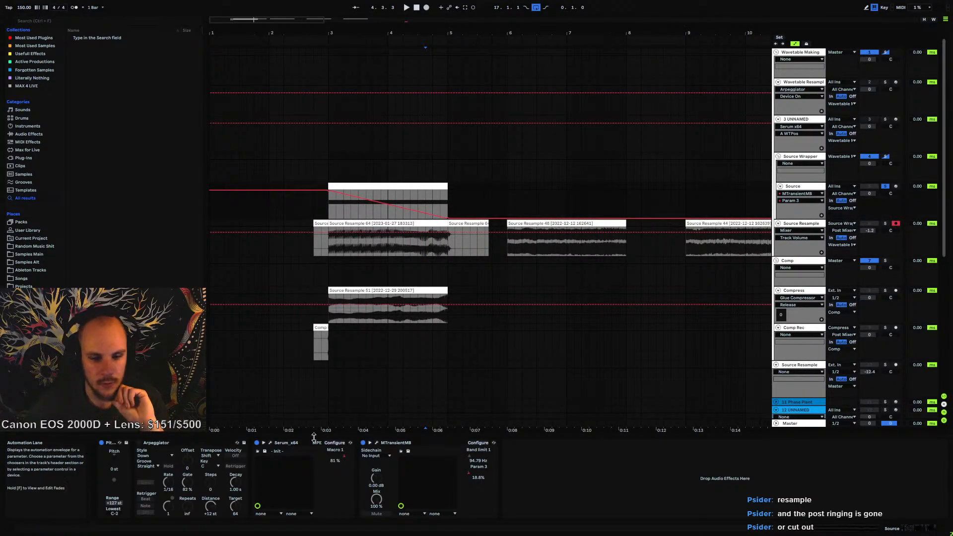
left_click(271, 442)
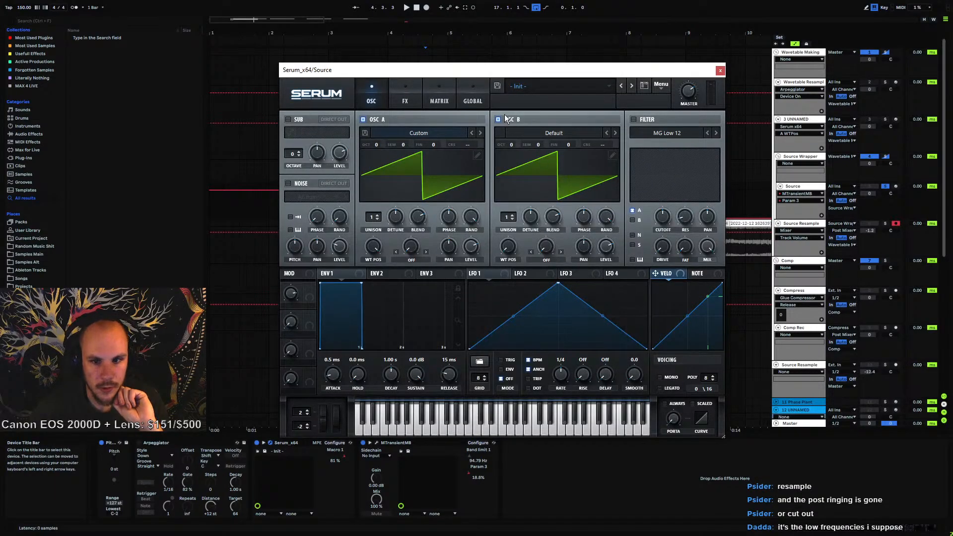
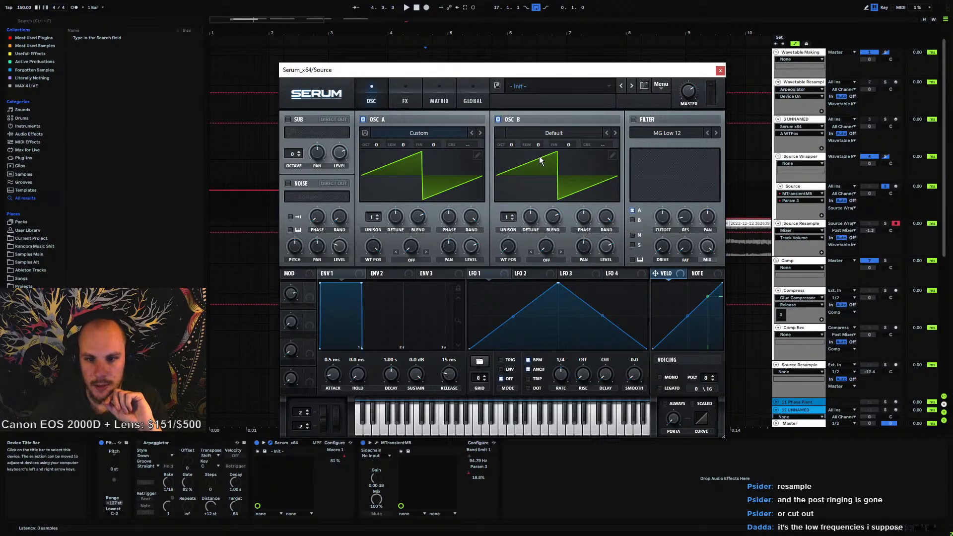
Adjust the oscillator phases and switch off oscillator B in the Source track's Serum
left_click(584, 217)
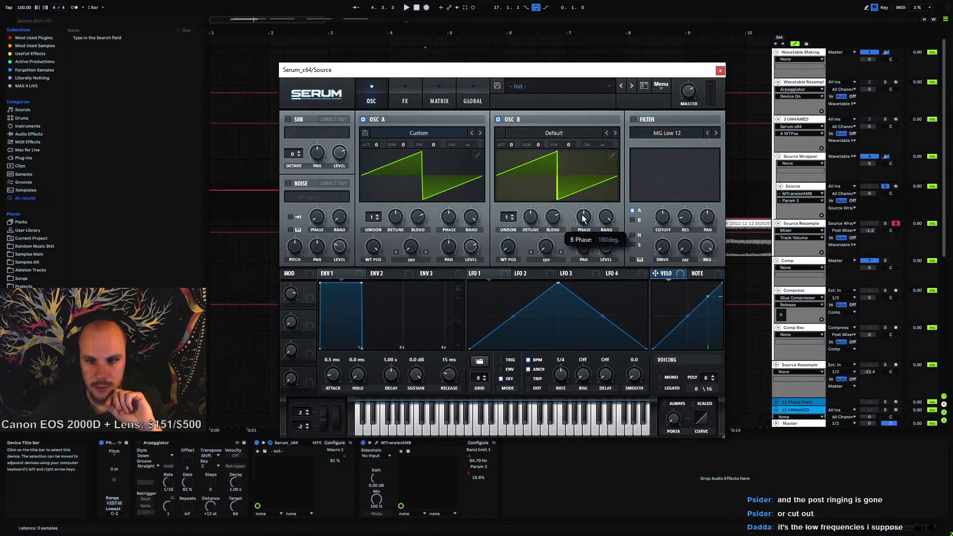
left_click(456, 215)
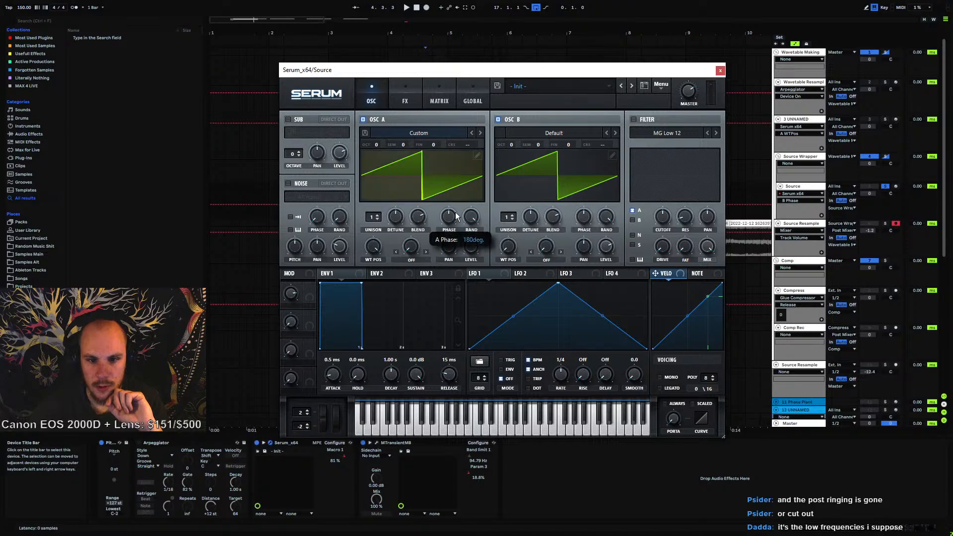
left_click(498, 120)
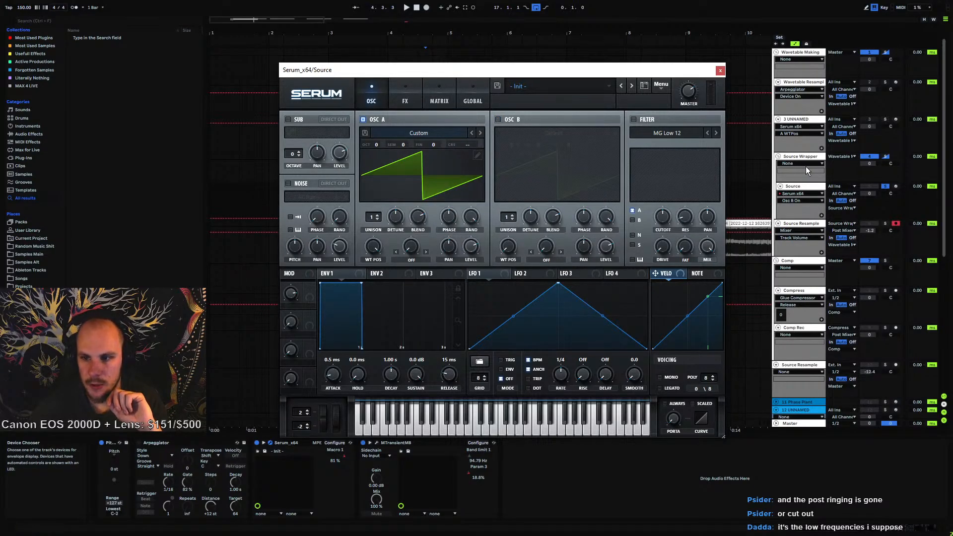
Play the Source track and open oscillator A's wavetable editor to inspect its harmonics, then close Serum
left_click(803, 187)
key("space")
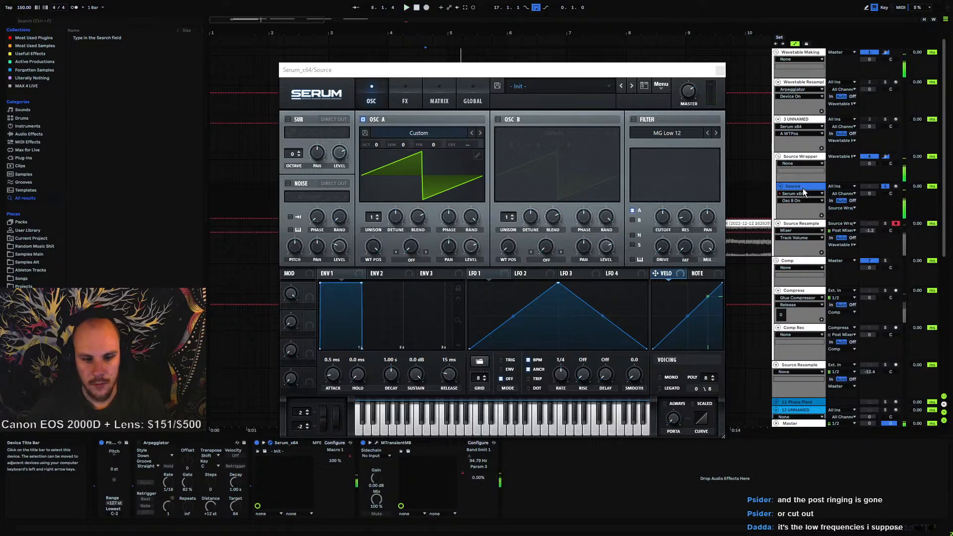
left_click_drag(629, 70, 654, 256)
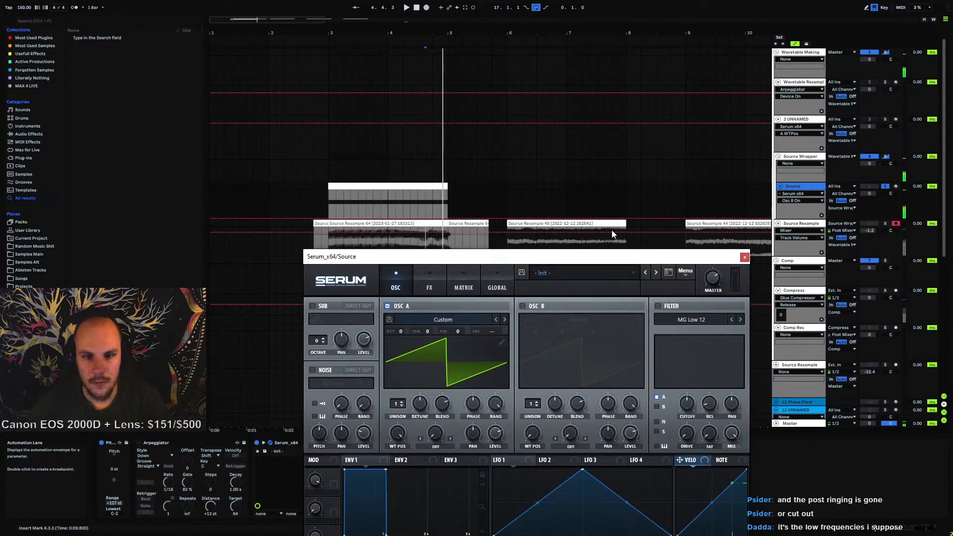
left_click(338, 201)
left_click_drag(462, 257, 446, 52)
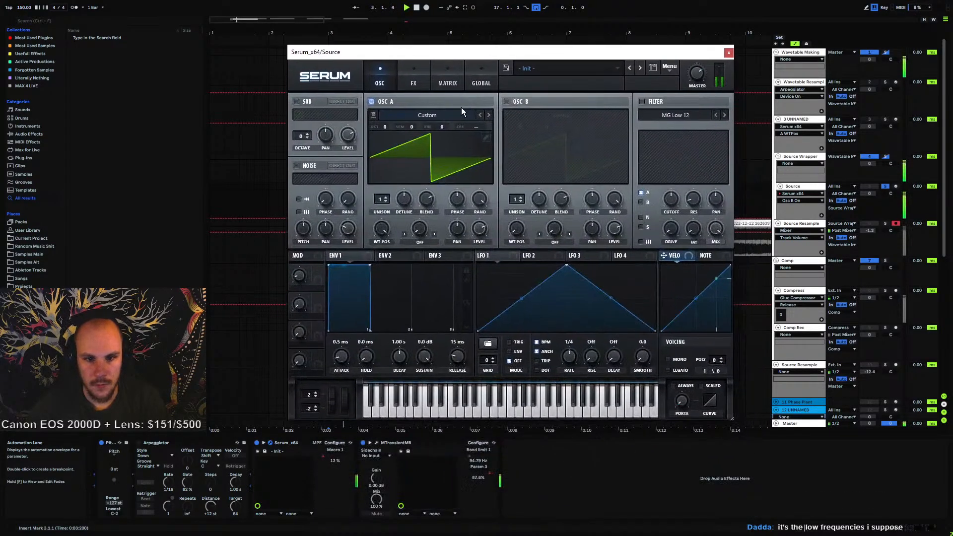
left_click(486, 139)
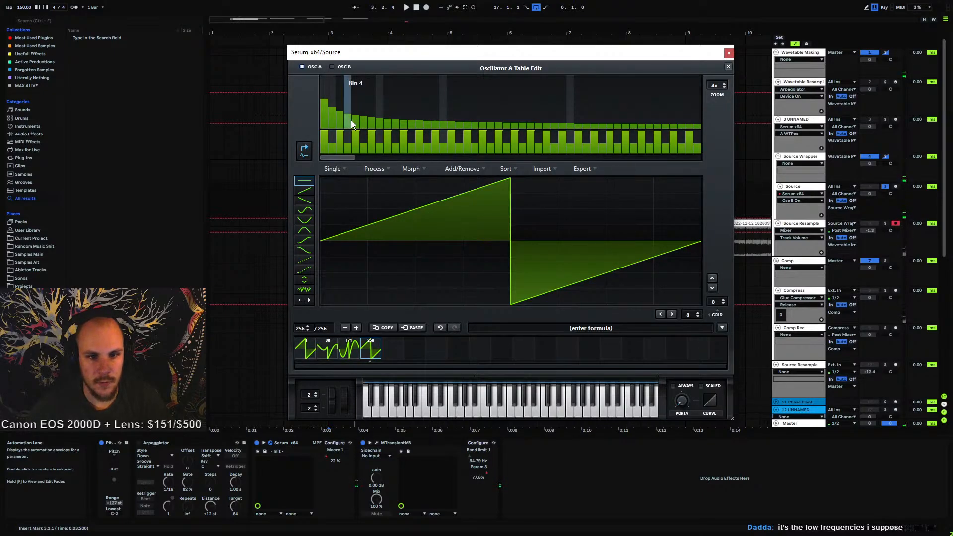
left_click(728, 51)
Insert a new MIDI track below the Source track with a Serum instance on it
left_click(806, 186)
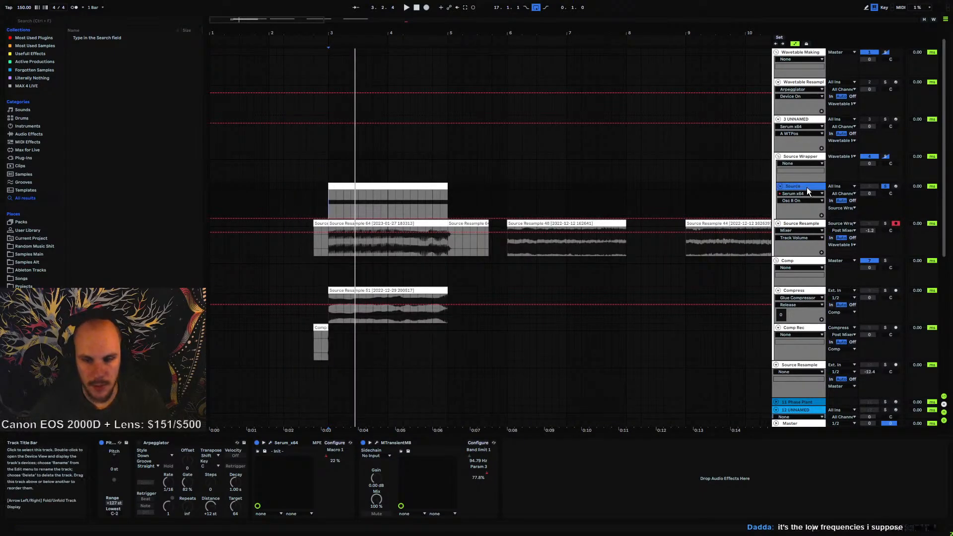
key("ctrl+shift+t")
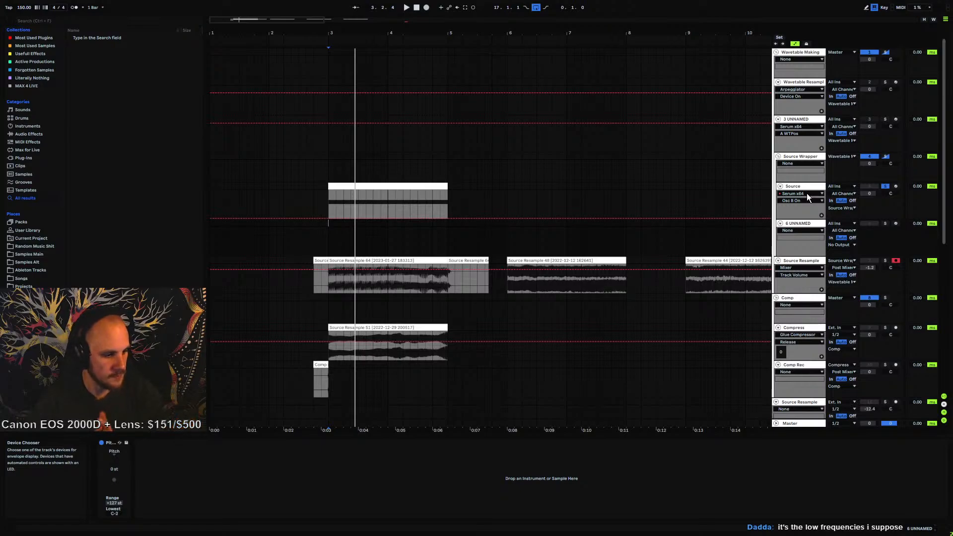
right_click(377, 241)
right_click(376, 242)
mouse_move(406, 247)
left_click(471, 248)
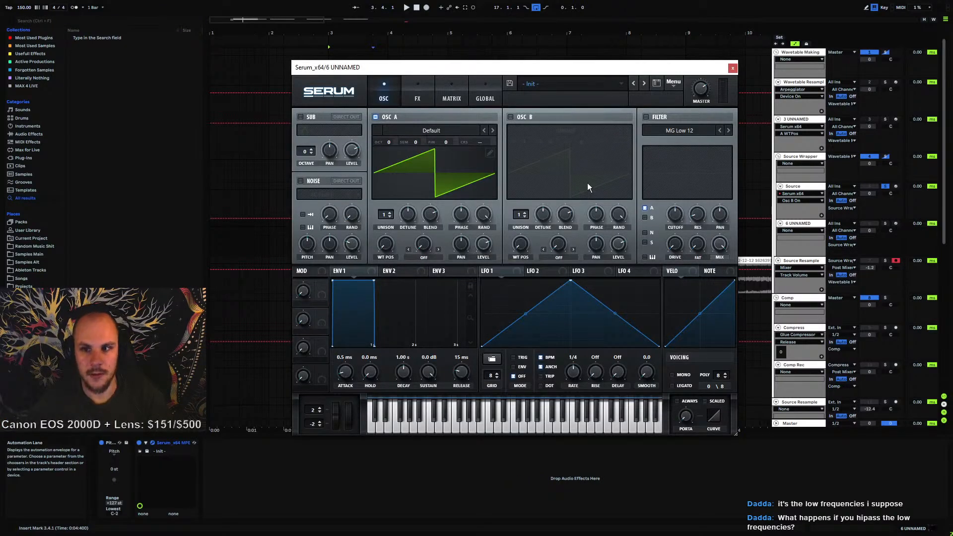
Close the new Serum and open the Source track's MTransientMB to inspect its band settings, then close it
left_click(733, 67)
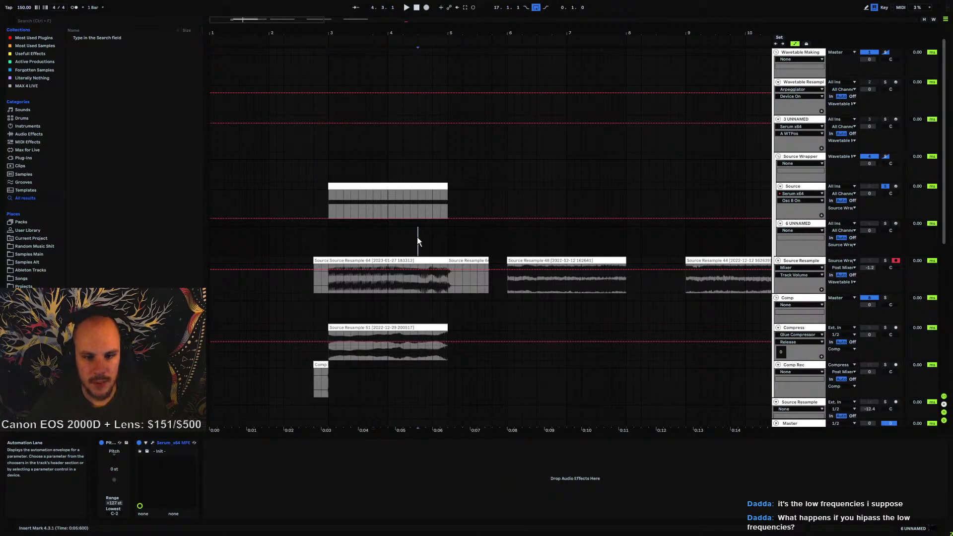
left_click(418, 196)
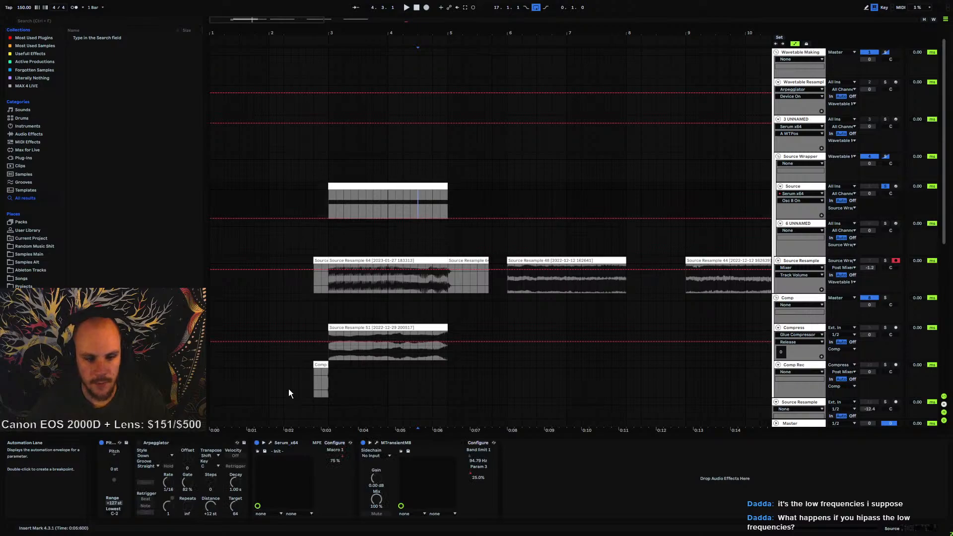
left_click(376, 442)
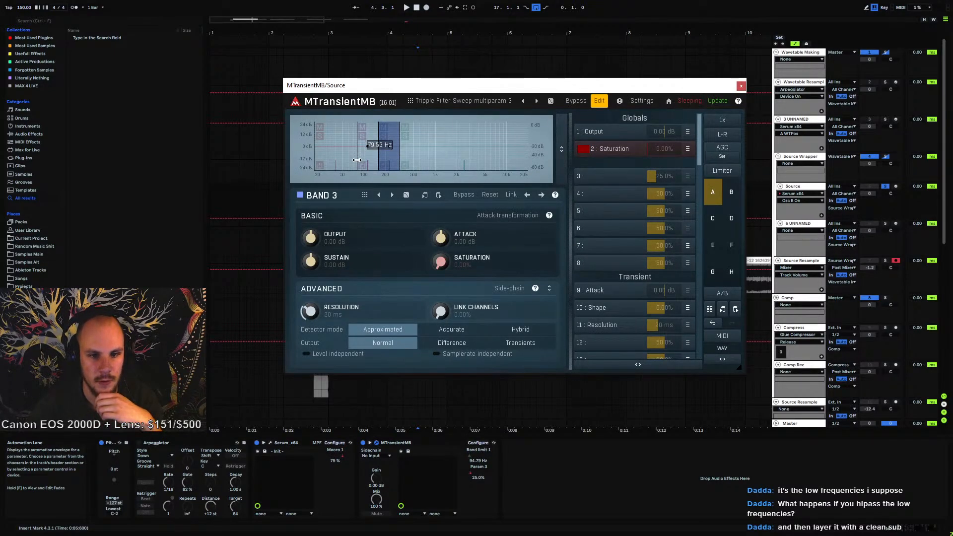
left_click(740, 87)
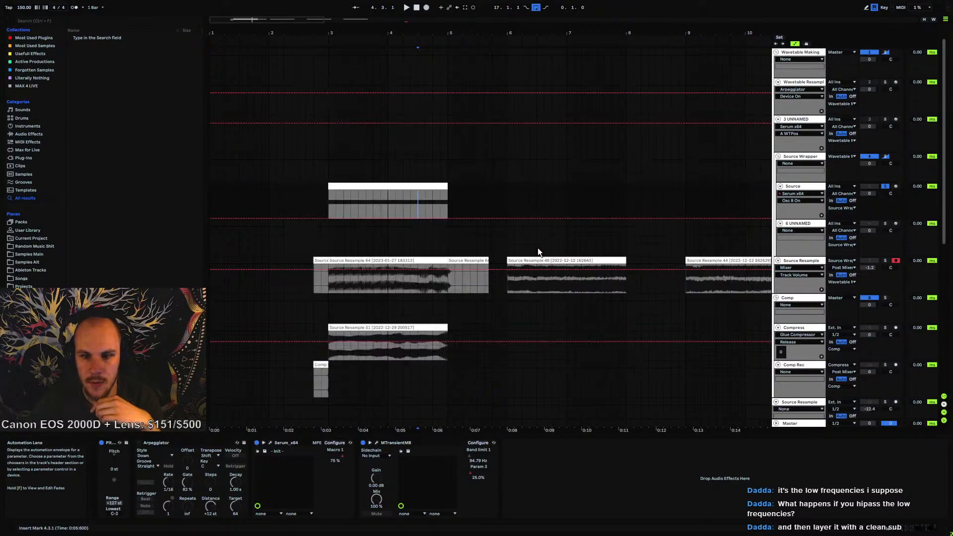
In the new track's Serum, clear oscillator A's high harmonics from bin 5 to the end
left_click(799, 224)
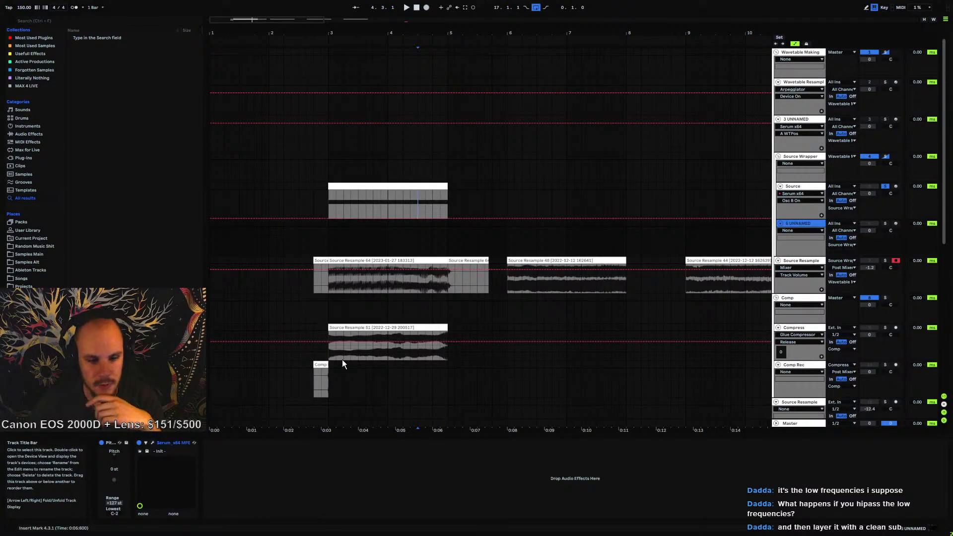
left_click(152, 442)
left_click(489, 154)
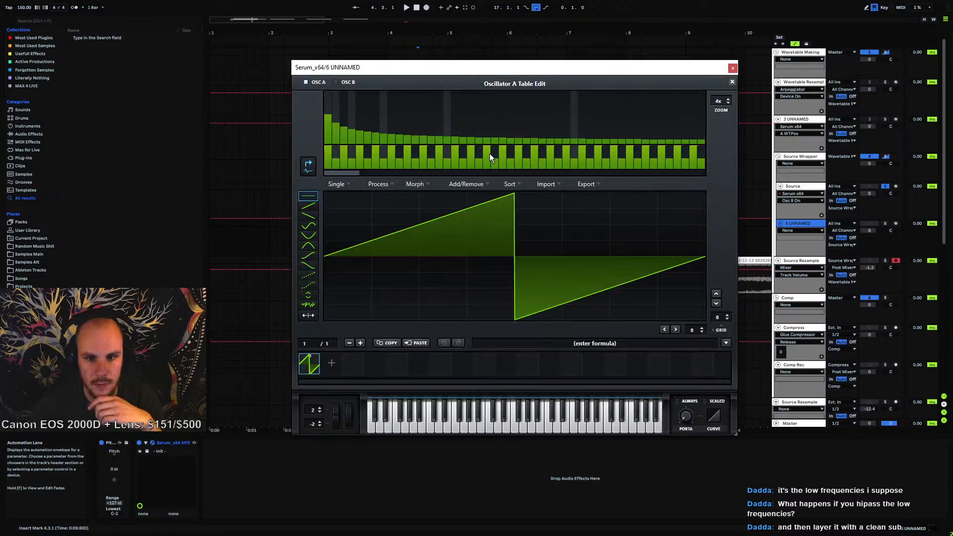
right_click(357, 135)
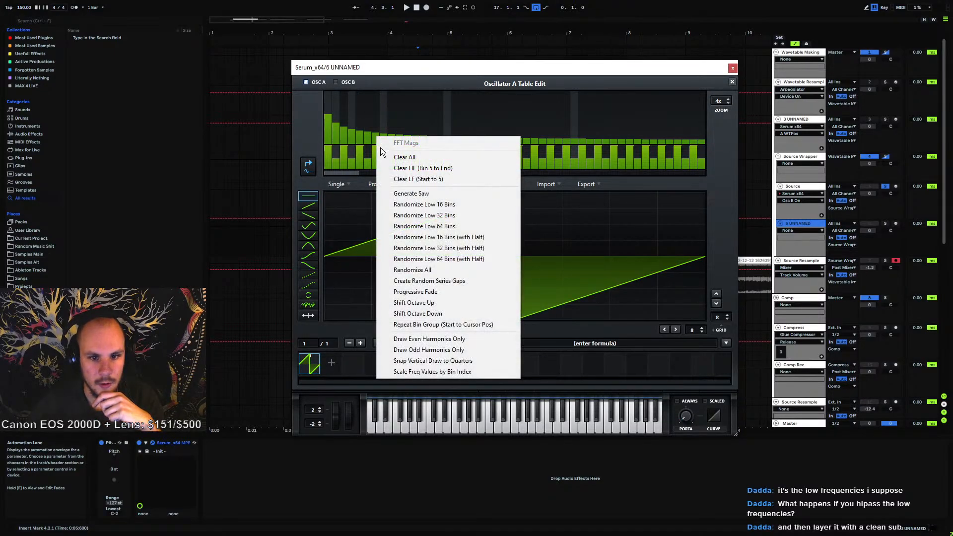
left_click(415, 169)
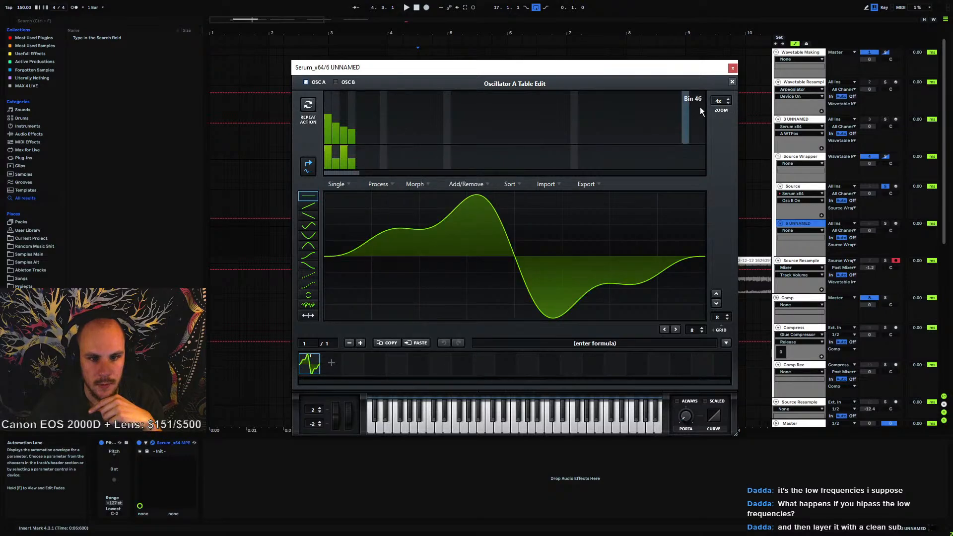
left_click(732, 68)
In the Source track's Serum, remove the lowest harmonic bins from oscillator A's wavetable
left_click(794, 187)
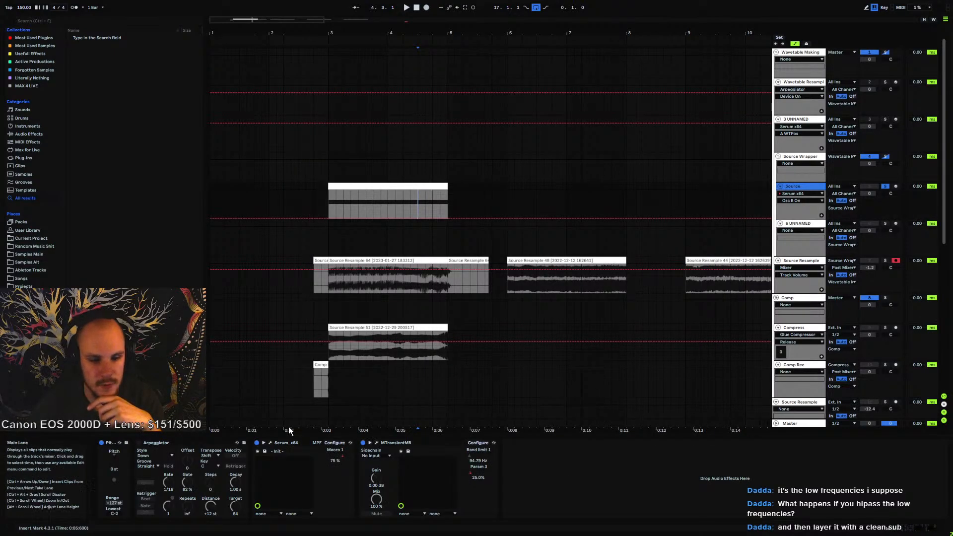
left_click(268, 443)
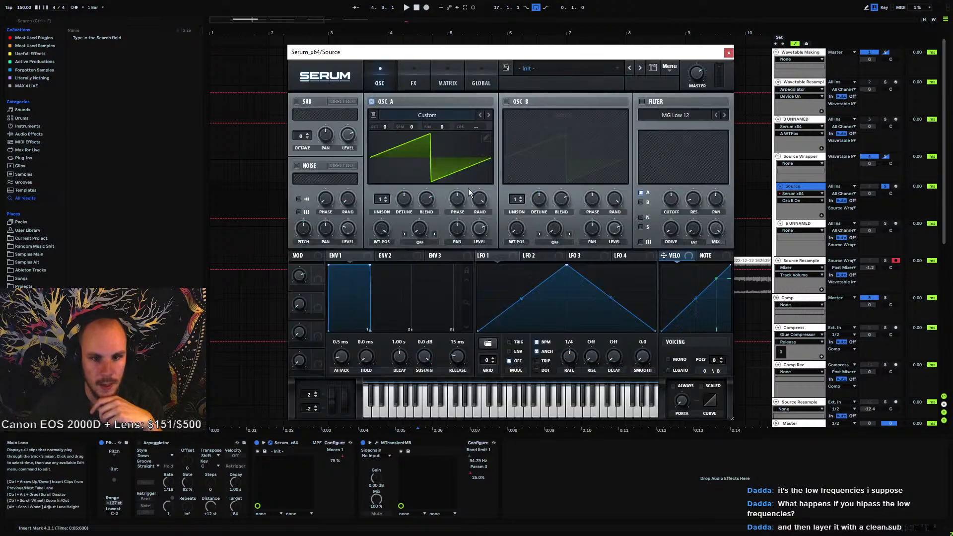
left_click(481, 114)
mouse_move(347, 119)
left_mouse_down()
mouse_move(323, 151)
mouse_move(347, 153)
left_mouse_up()
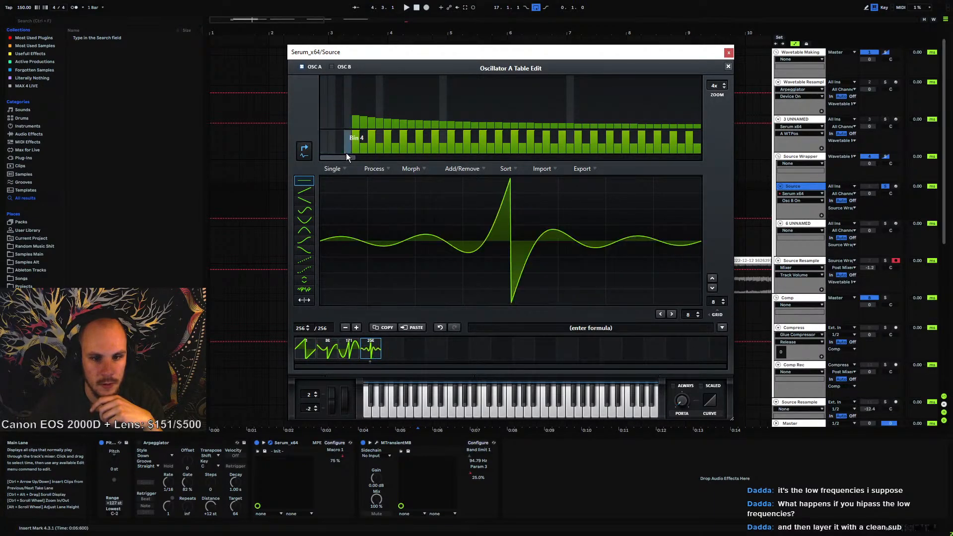
left_click(728, 53)
Copy the Source track's MIDI clip onto the new track at the same position
left_click(332, 208)
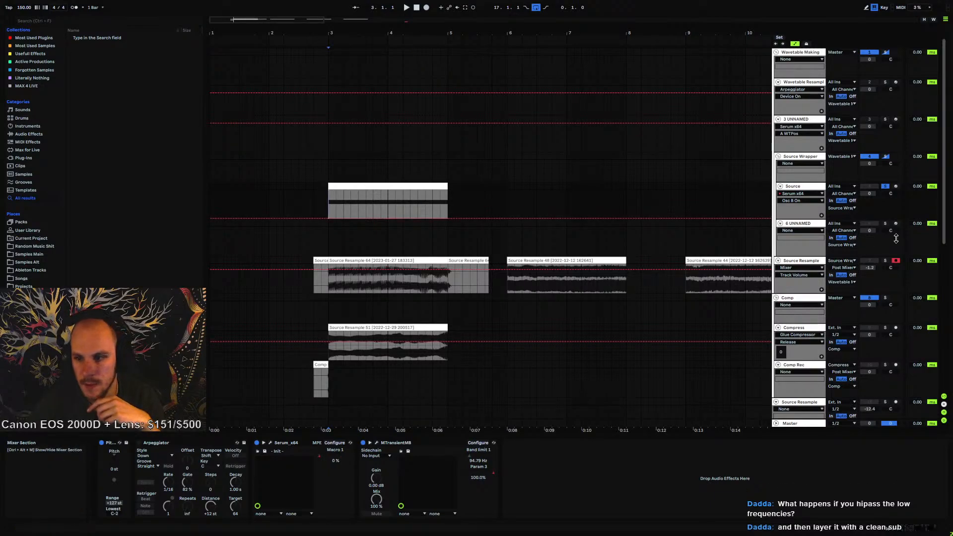
left_click(423, 186)
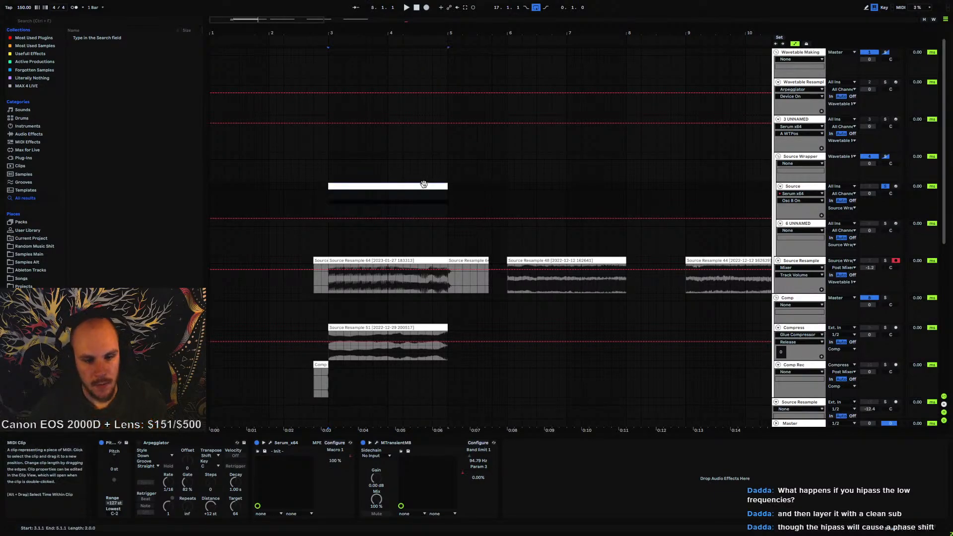
left_click(329, 228)
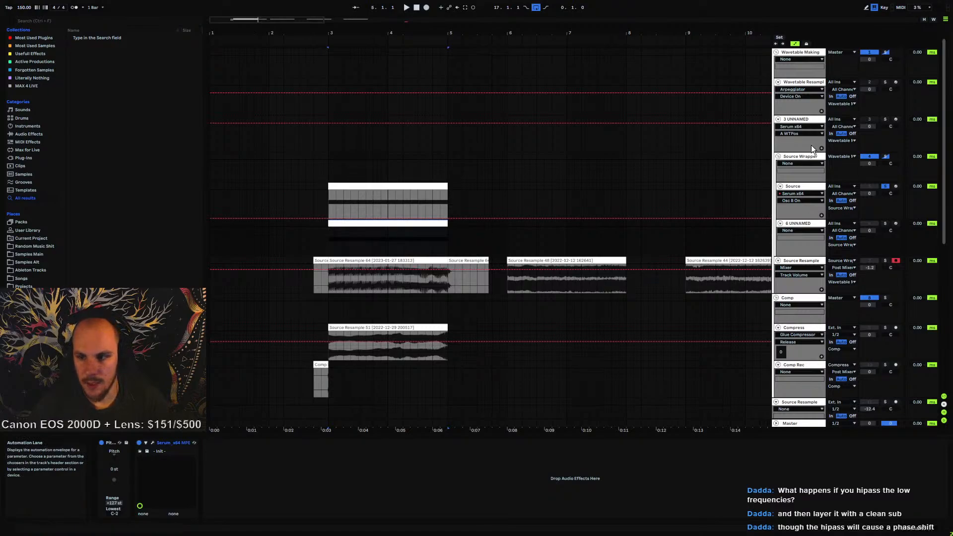
Play back the layered Source and new tracks to audition them together
left_click(886, 156)
key("space")
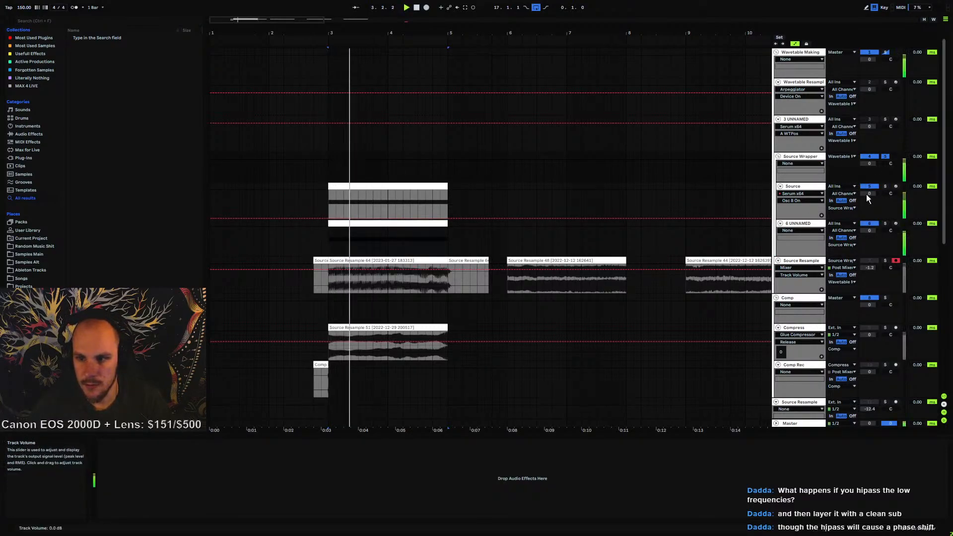
left_click(333, 287)
key("space")
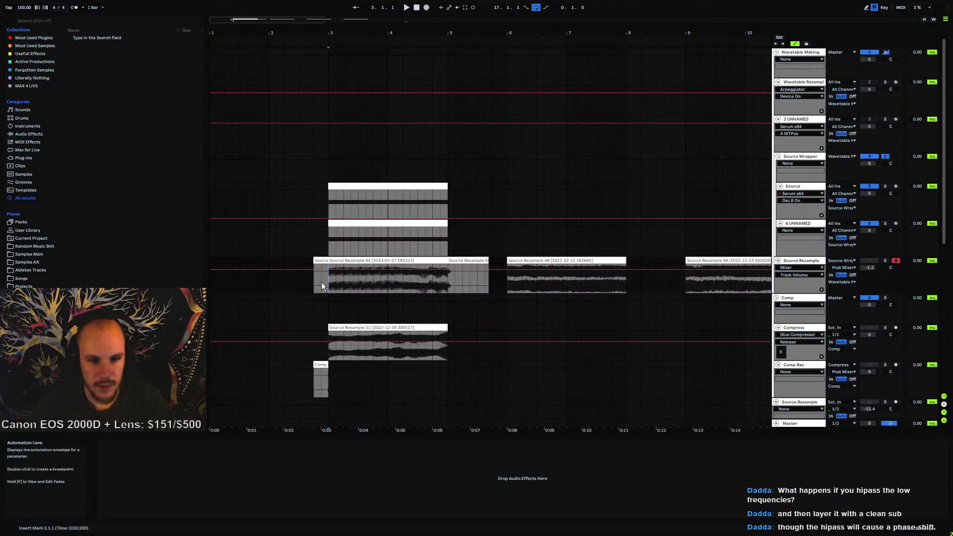
Set the wavetable frame to 1 in the Wavetable Resample track's Phase Plant
left_click(798, 84)
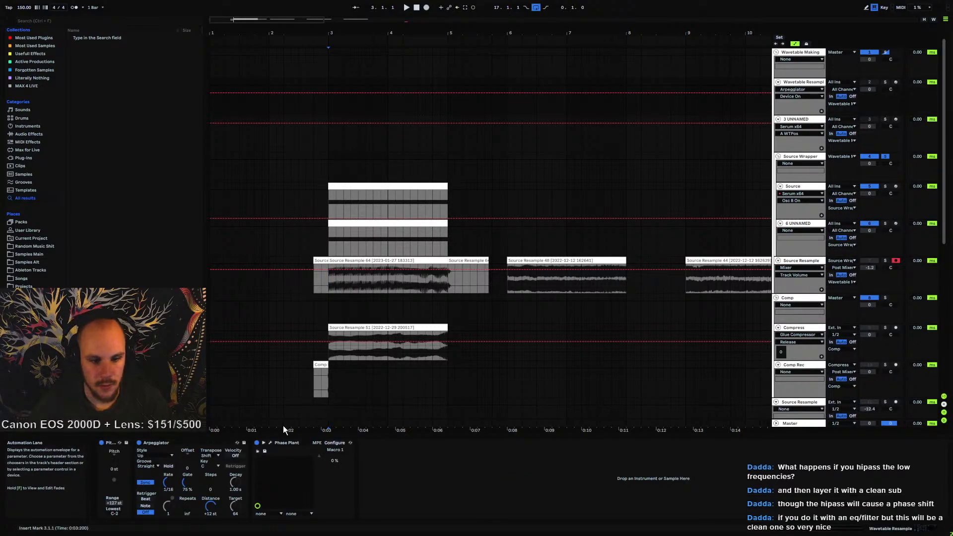
left_click(270, 441)
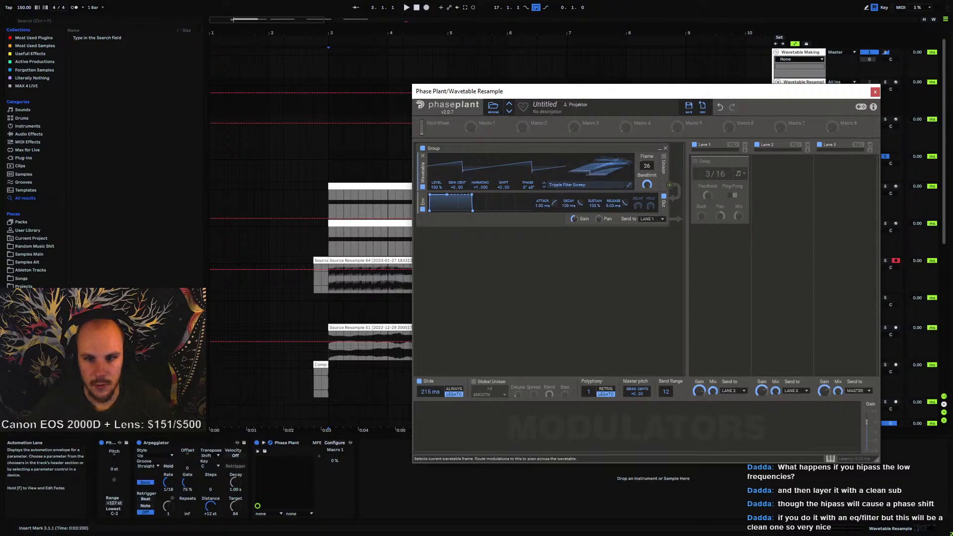
mouse_move(647, 166)
left_mouse_down()
mouse_move(647, 117)
mouse_move(647, 148)
left_mouse_up()
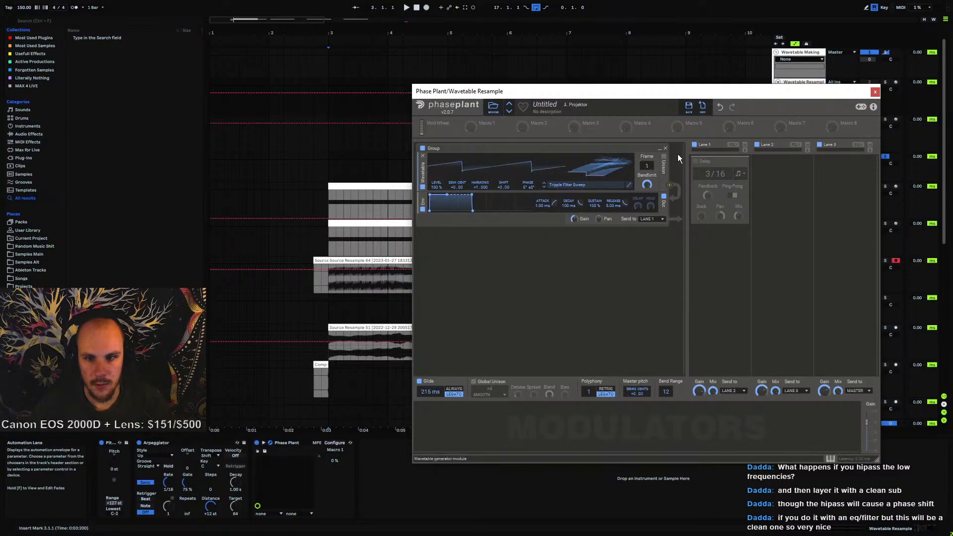
left_click(875, 91)
Record a new resample of the layered sound onto the Source Resample track
left_click(330, 281)
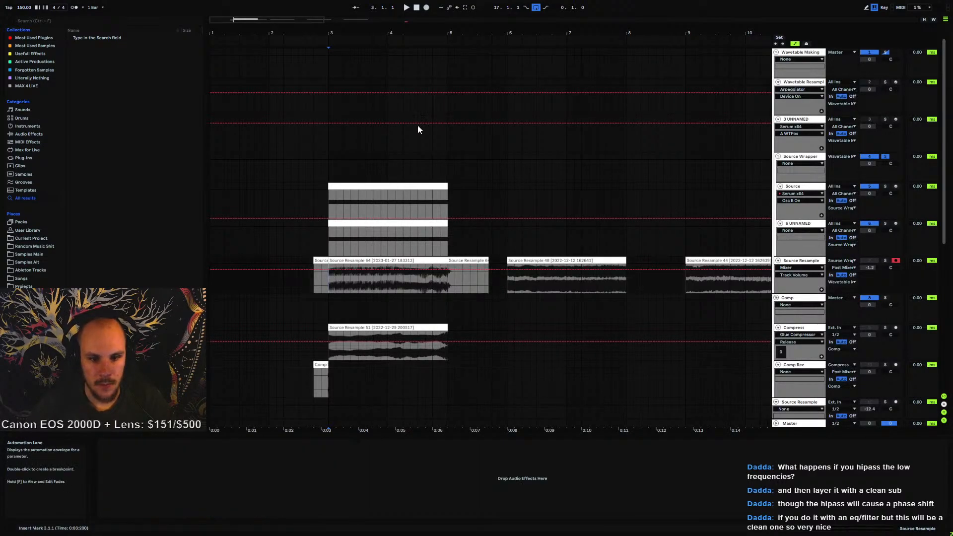
left_click(425, 7)
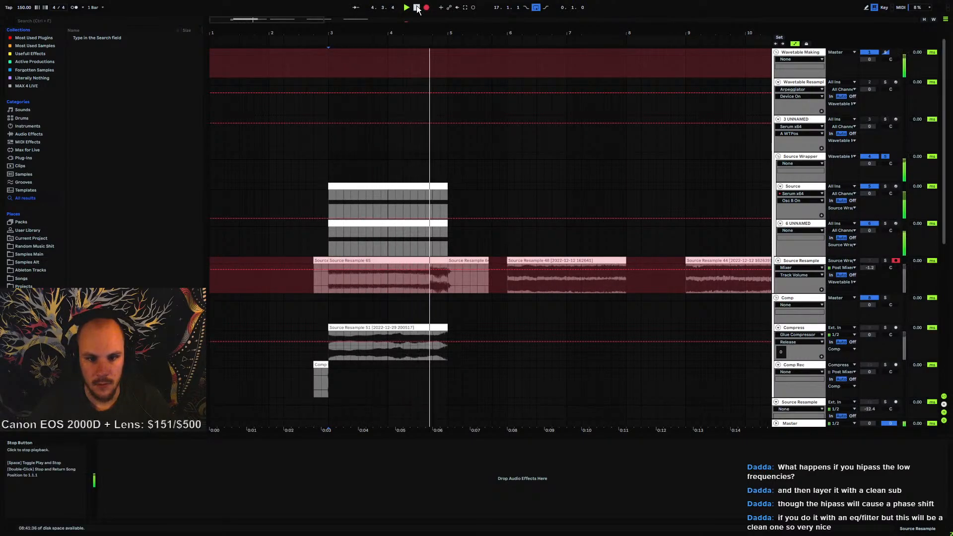
left_click(417, 8)
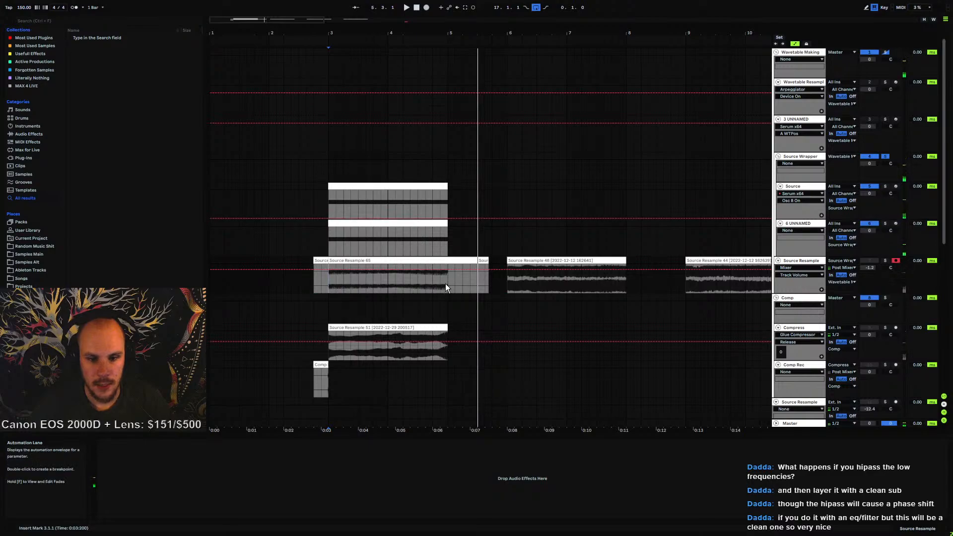
Delete the tail of the new recording, consolidate the clip, and open it in the clip view
left_click_drag(445, 287, 329, 278)
key("Delete")
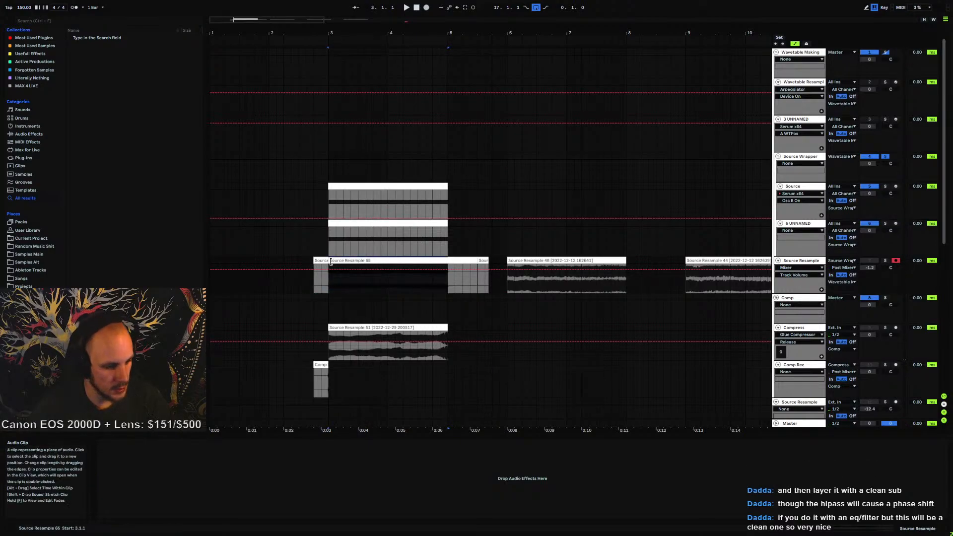
key("ctrl+j")
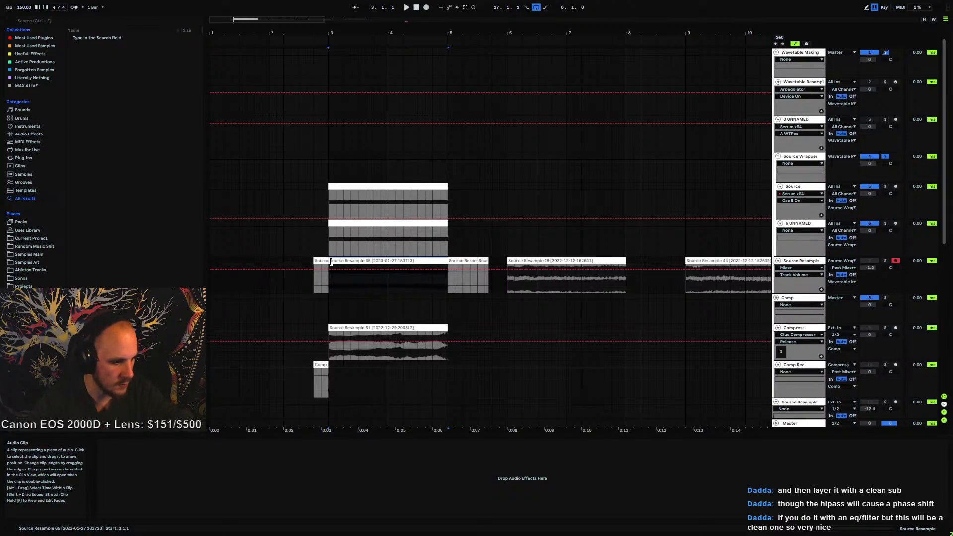
double_click(361, 261)
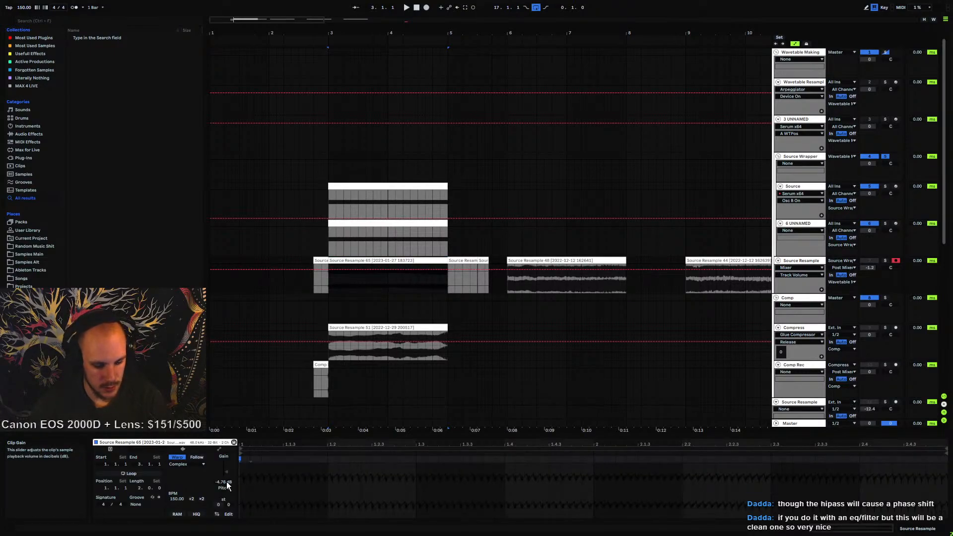
Open the Phase Plant instrument on the Wavetable Resample track
left_click(419, 286)
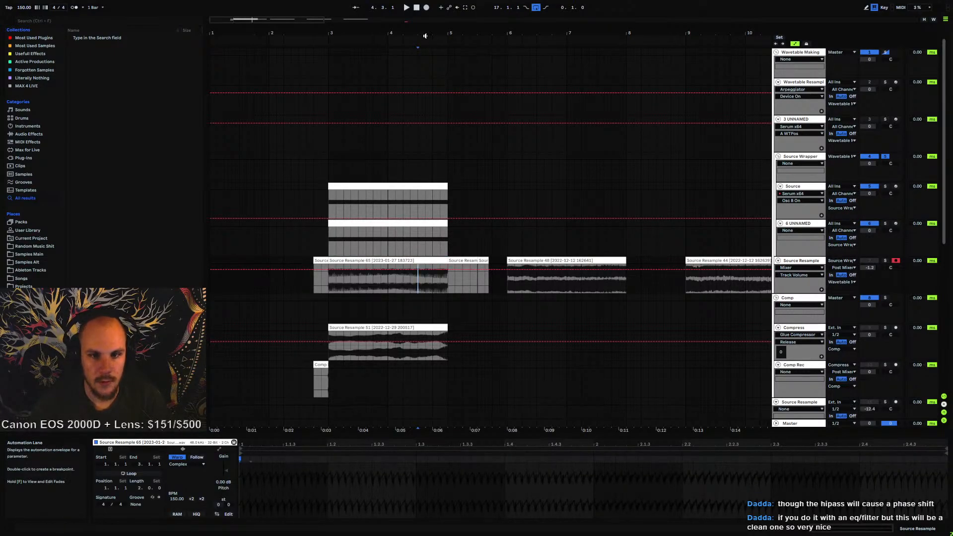
left_click_drag(425, 35, 149, 119)
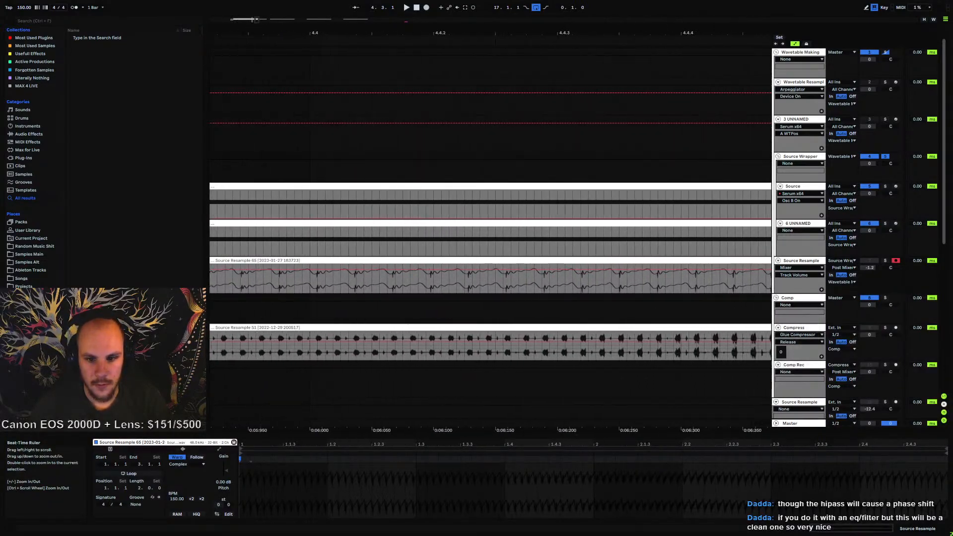
left_click_drag(392, 119, 799, 171)
left_click(796, 84)
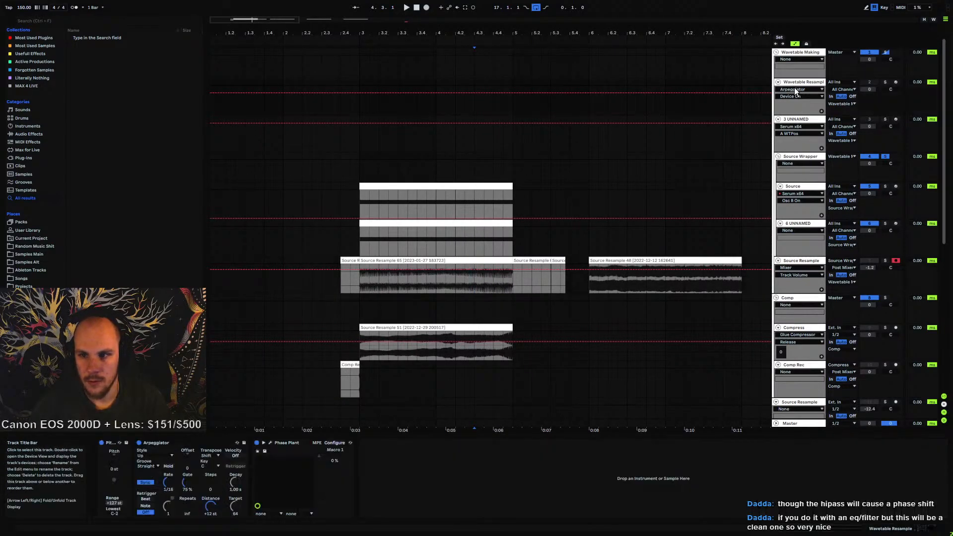
left_click(270, 442)
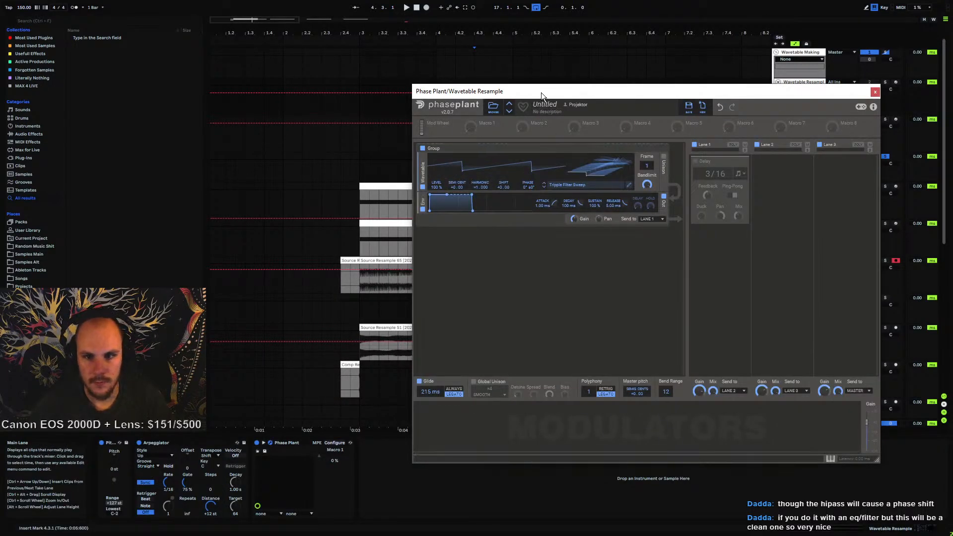
left_click_drag(541, 92, 584, 52)
Crop the resampled clip and drag it into Phase Plant's Wavetable Editor
right_click(388, 261)
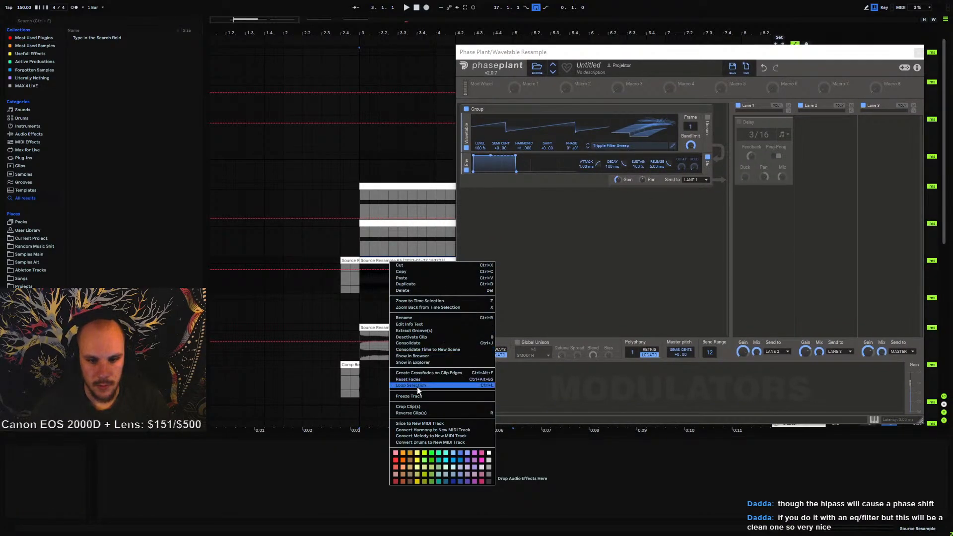
left_click(410, 406)
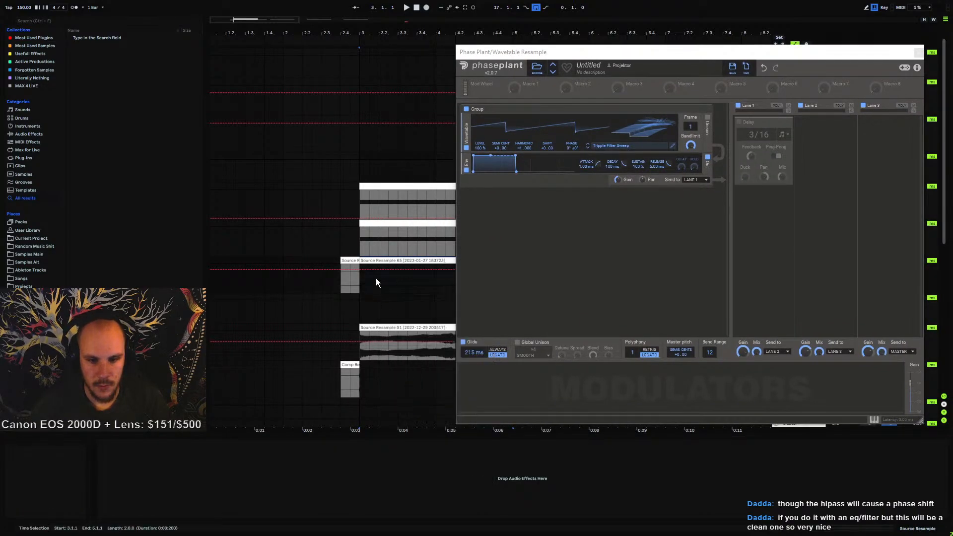
left_click(673, 146)
left_click_drag(402, 42, 621, 32)
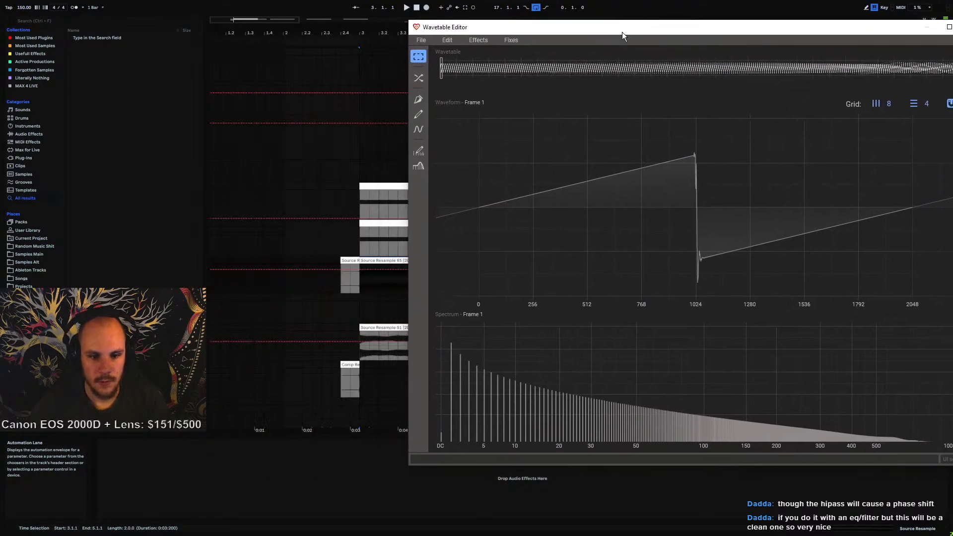
left_click_drag(395, 274, 666, 200)
Import the clip as a wavetable with NAIVE phase alignment and the frame marker at the start, then close Phase Plant
left_click_drag(580, 43, 351, 25)
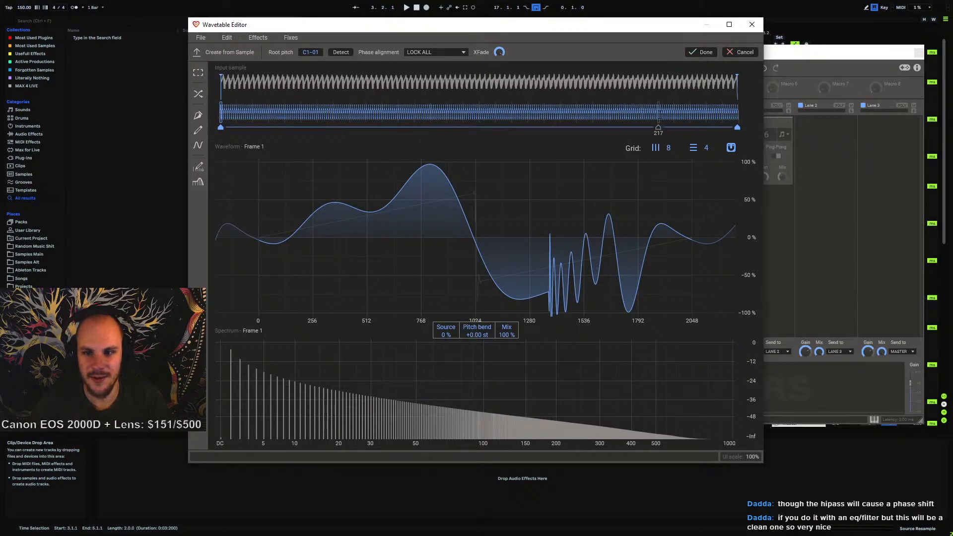
mouse_move(658, 127)
left_mouse_down()
mouse_move(221, 127)
mouse_move(540, 143)
left_mouse_up()
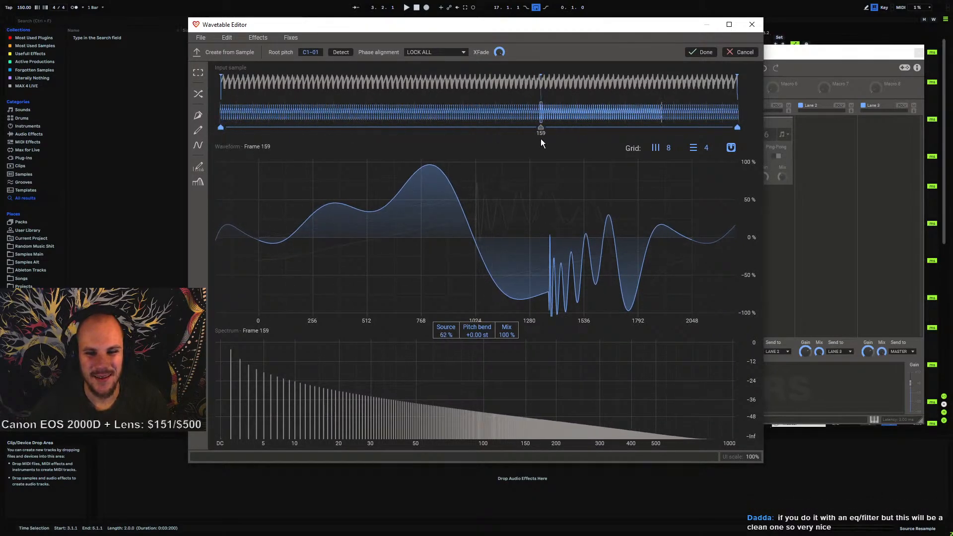
left_click(440, 54)
left_click(429, 63)
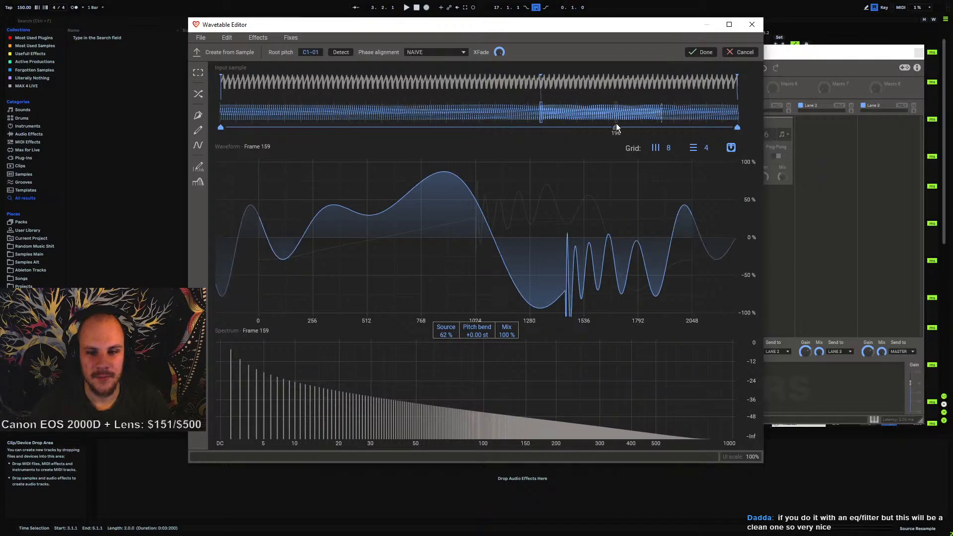
mouse_move(541, 127)
left_mouse_down()
mouse_move(366, 127)
mouse_move(692, 128)
mouse_move(220, 128)
left_mouse_up()
left_click(751, 24)
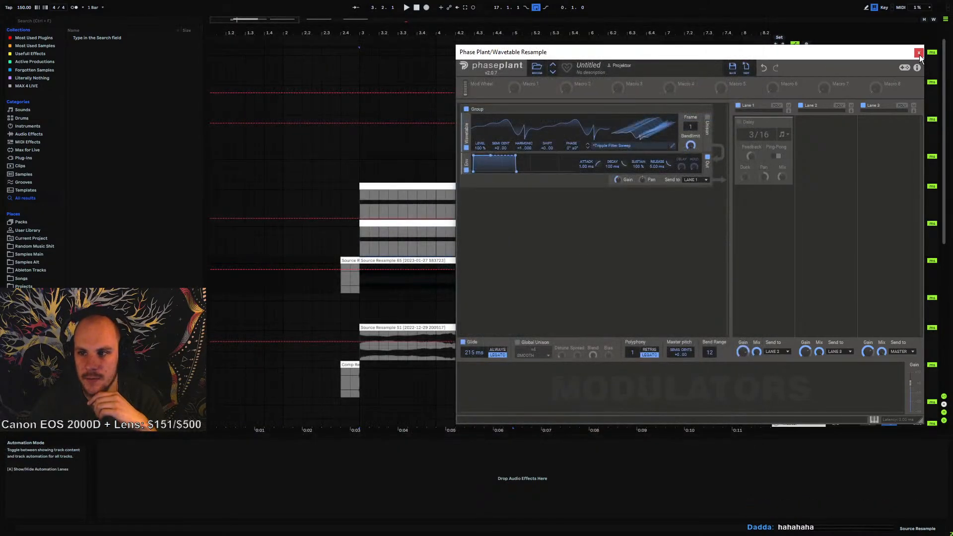
left_click(919, 55)
Adjust Oscillator A's random phase in the Serum instruments on the 6 UNNAMED and Source tracks
left_click(799, 222)
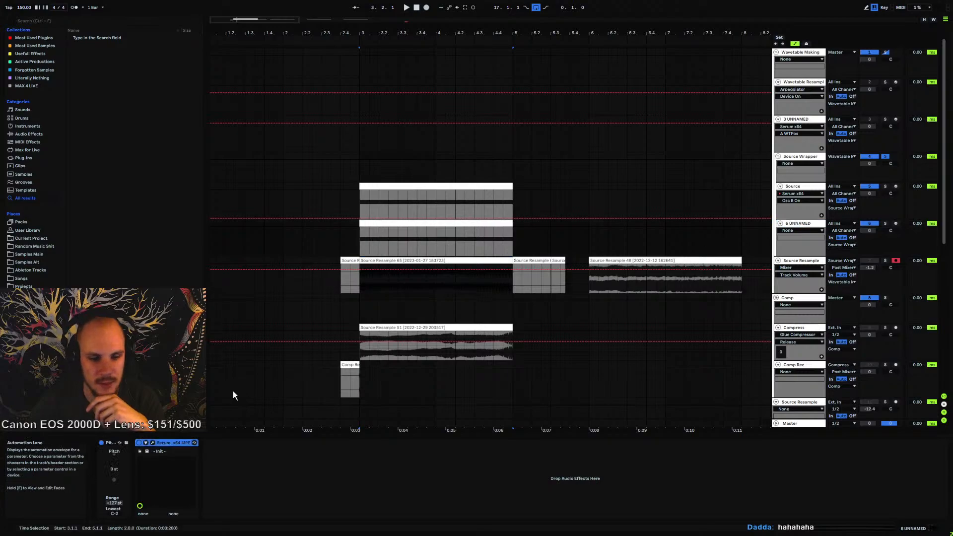
left_click(152, 443)
left_click(489, 214)
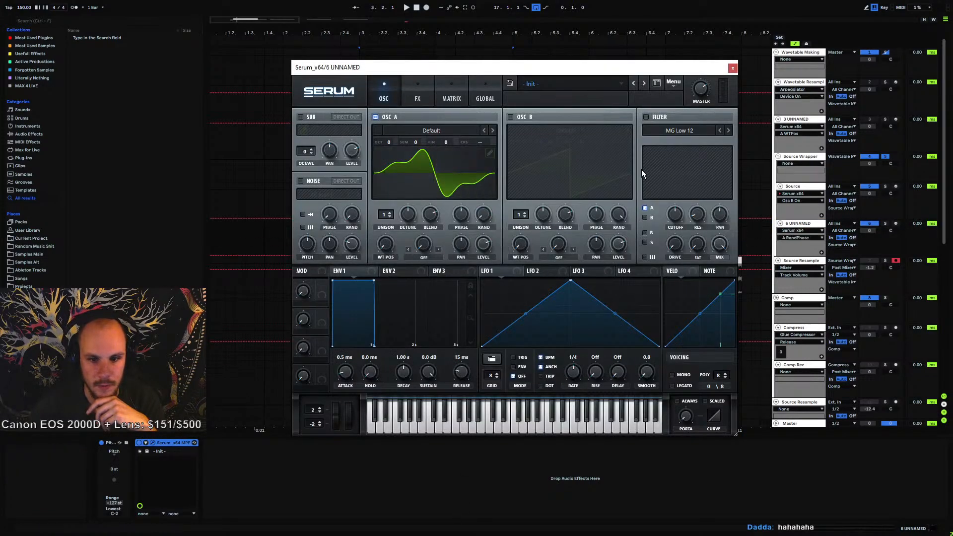
left_click(732, 68)
left_click(807, 187)
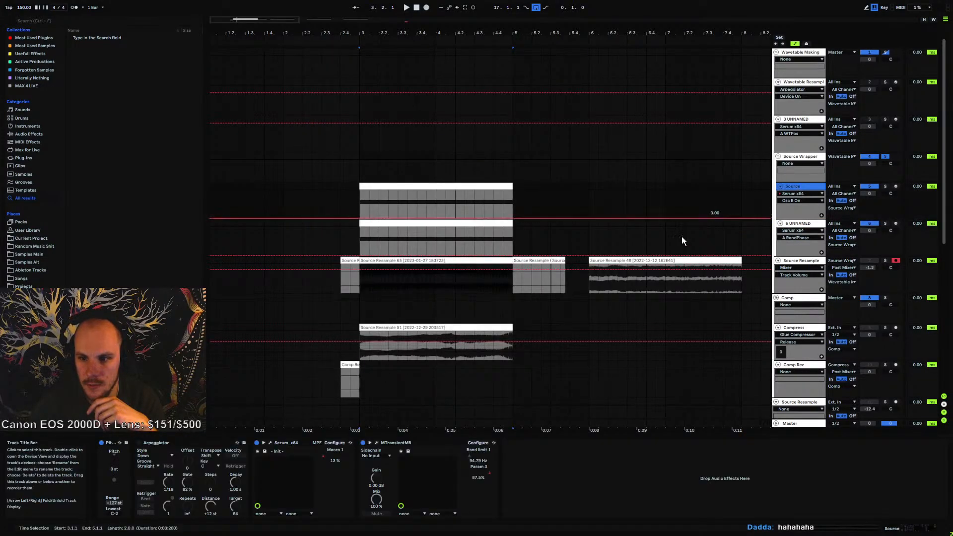
left_click(270, 443)
left_click(479, 199)
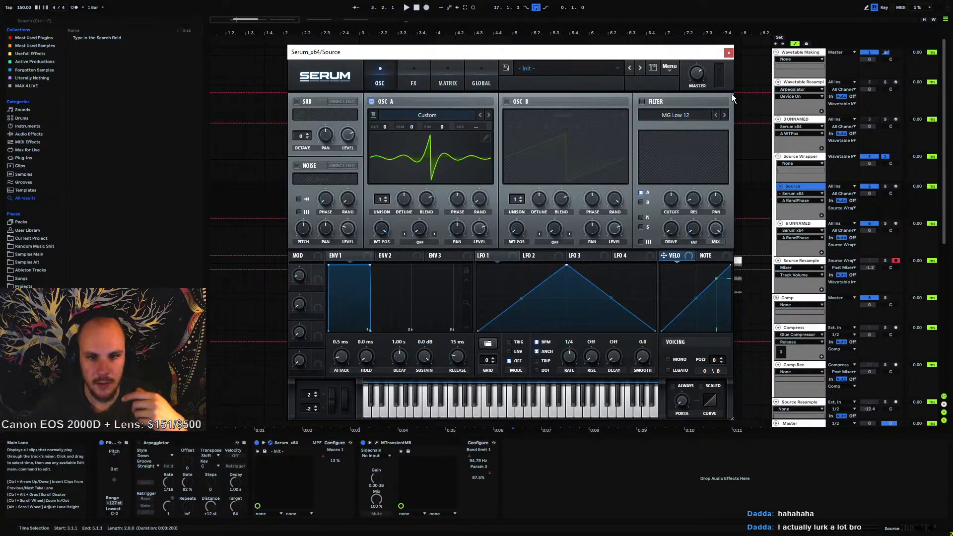
left_click(728, 52)
Record another resample of the layered sound onto the Source Resample track
left_click(359, 204)
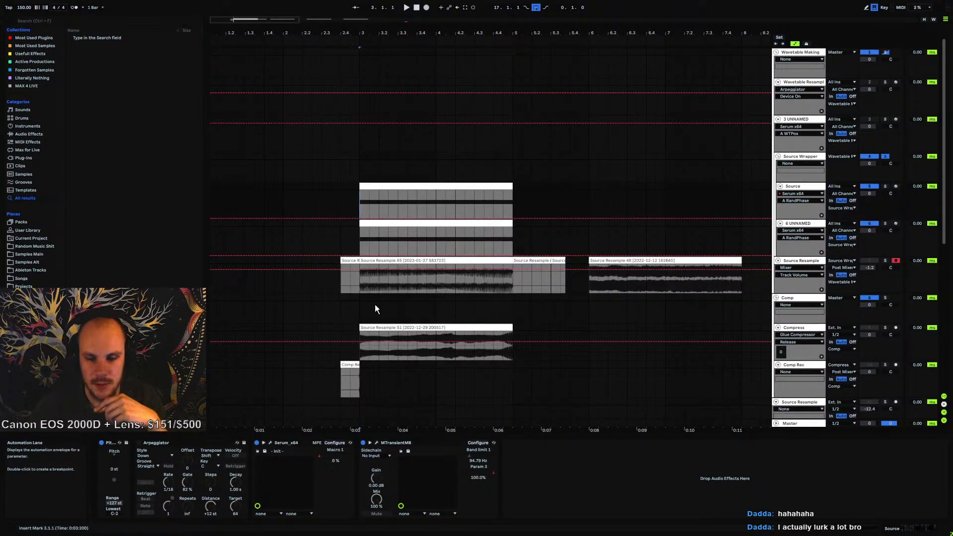
left_click(360, 282)
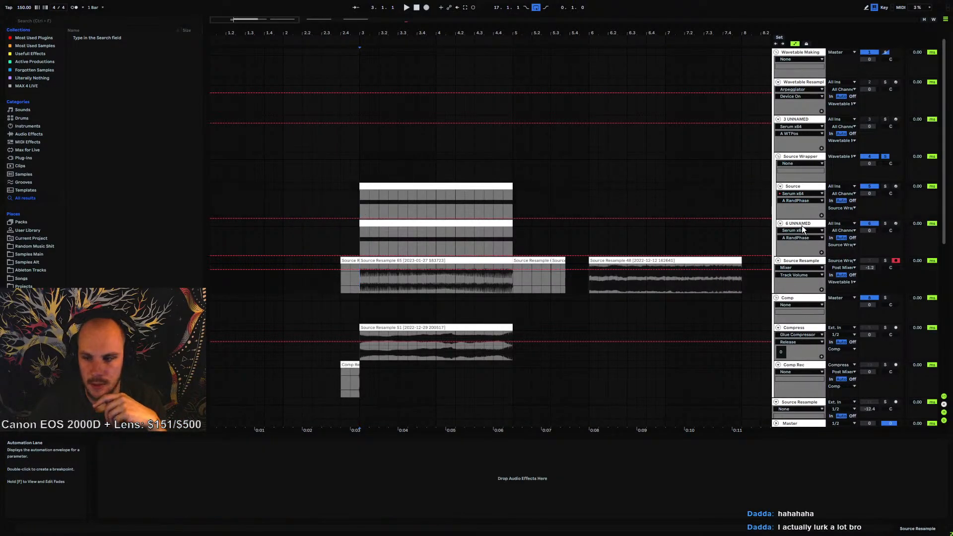
left_click(427, 8)
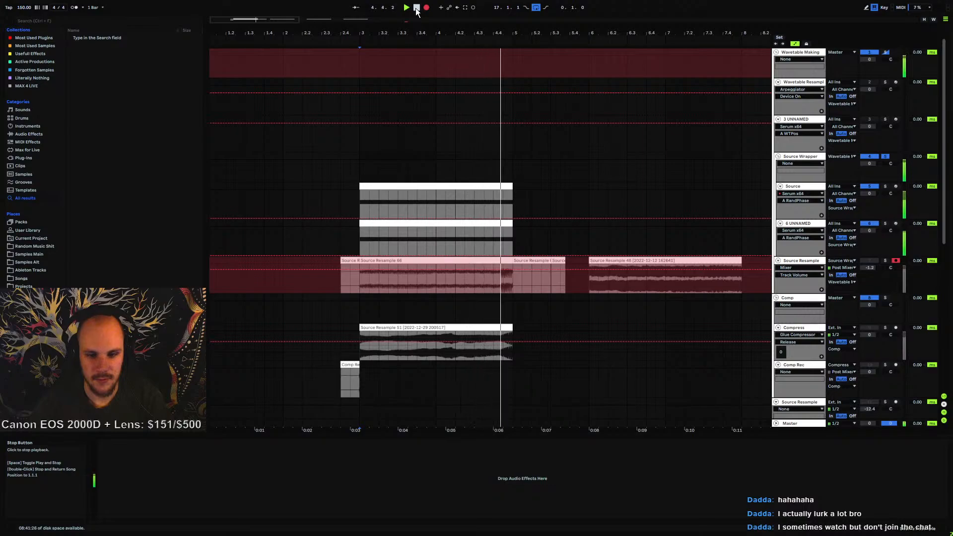
left_click(416, 8)
Delete the tail of the new recording, consolidate the clip, and open it in the clip view
left_click(368, 264)
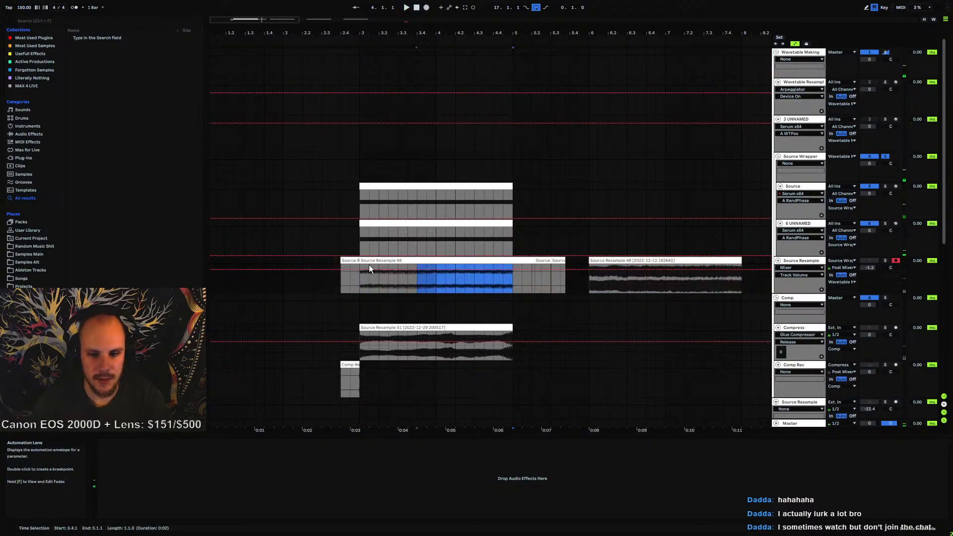
key("Delete")
key("ctrl+j")
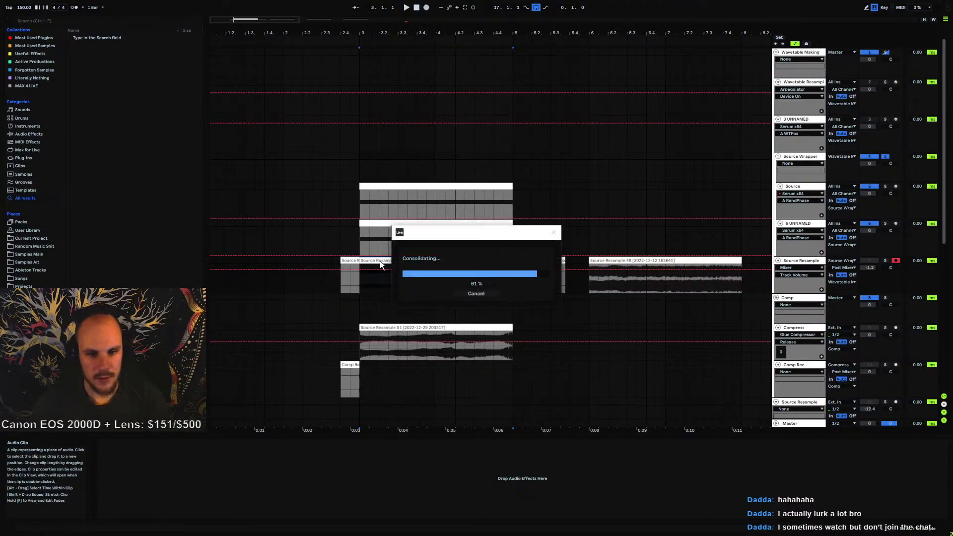
double_click(378, 260)
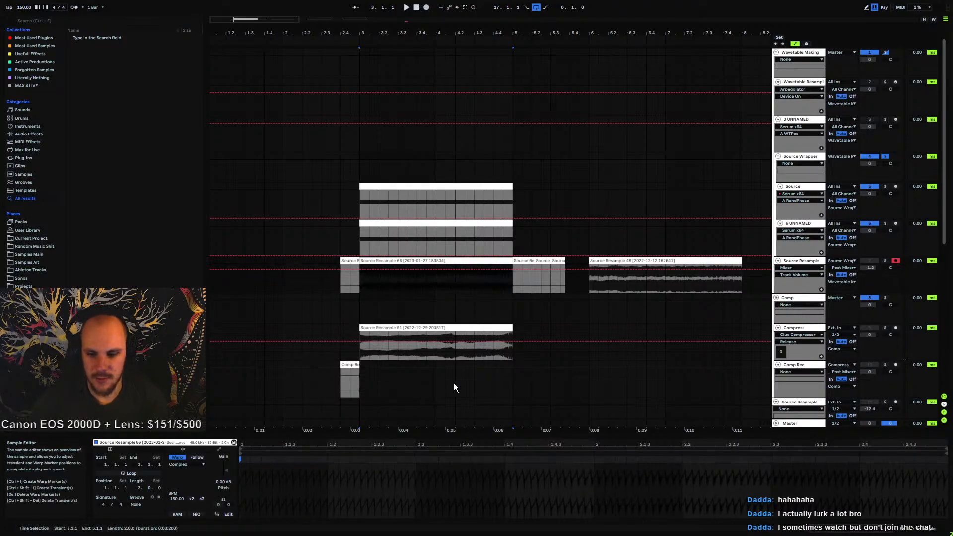
Reopen the Phase Plant instrument on the Wavetable Resample track
left_click(455, 281)
left_click_drag(466, 34, 515, 77)
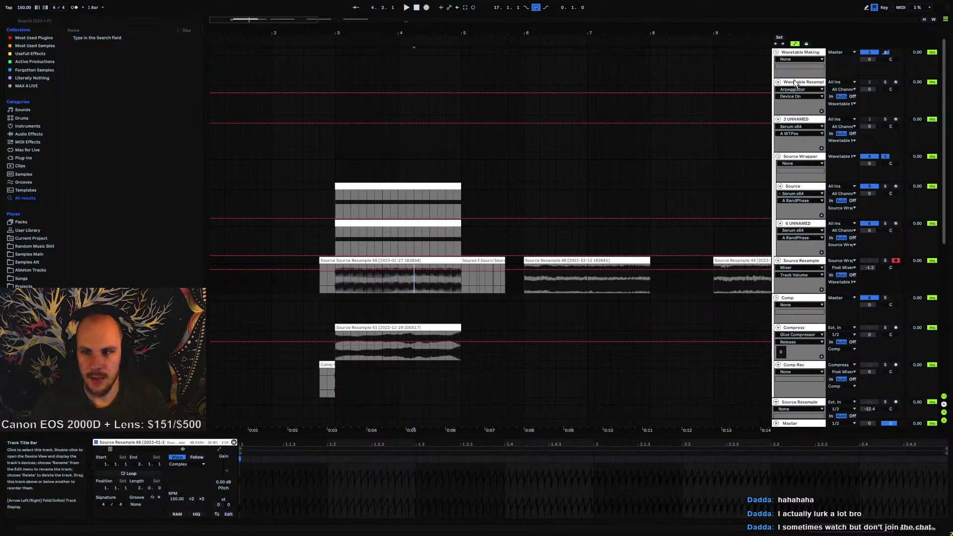
left_click(800, 118)
left_click(270, 442)
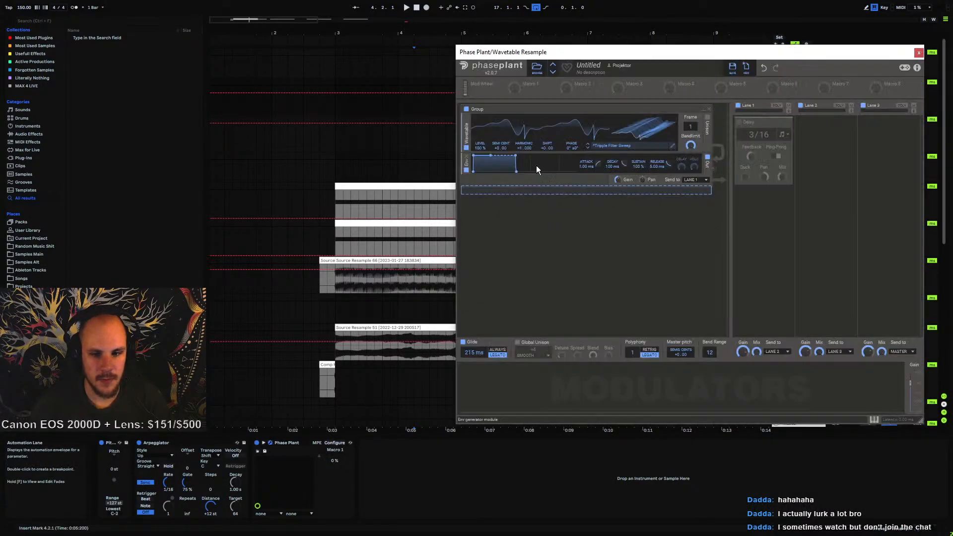
Crop the new resample clip and drag it into Phase Plant's Wavetable Editor
left_click(367, 269)
right_click(369, 264)
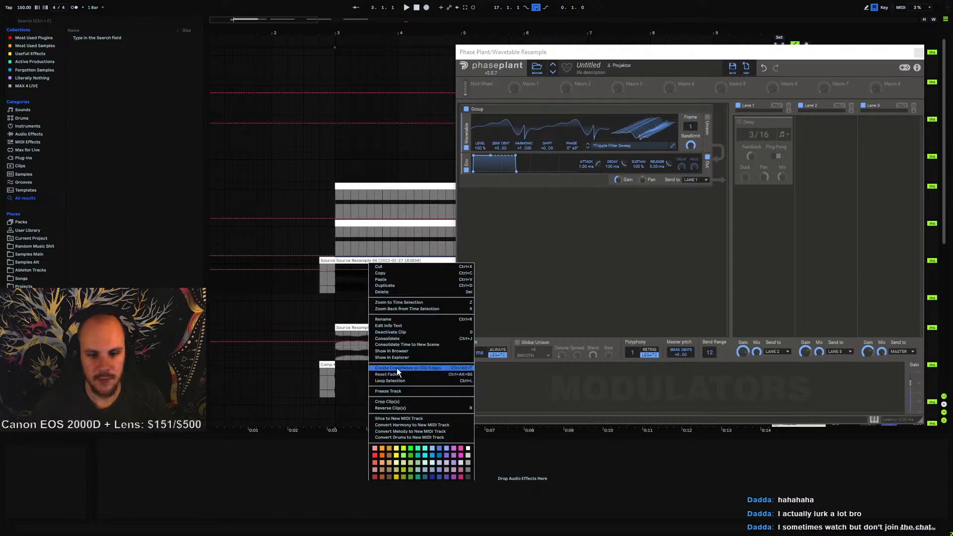
left_click(397, 401)
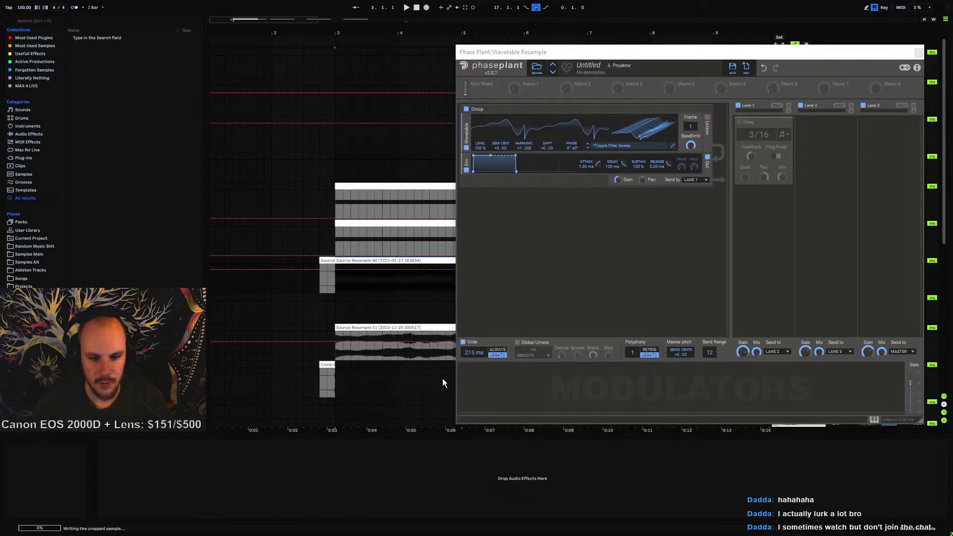
left_click(671, 146)
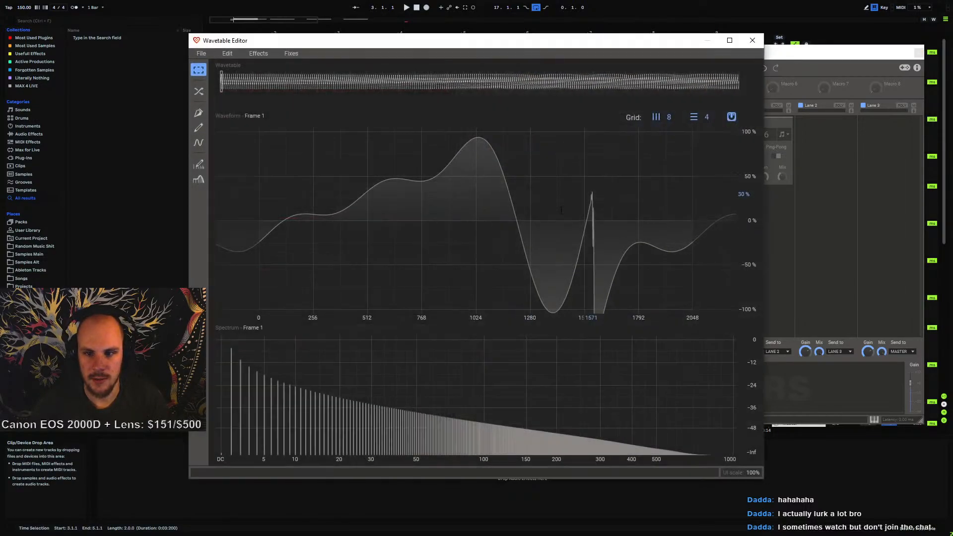
left_click_drag(380, 42, 548, 39)
left_click_drag(345, 271, 570, 238)
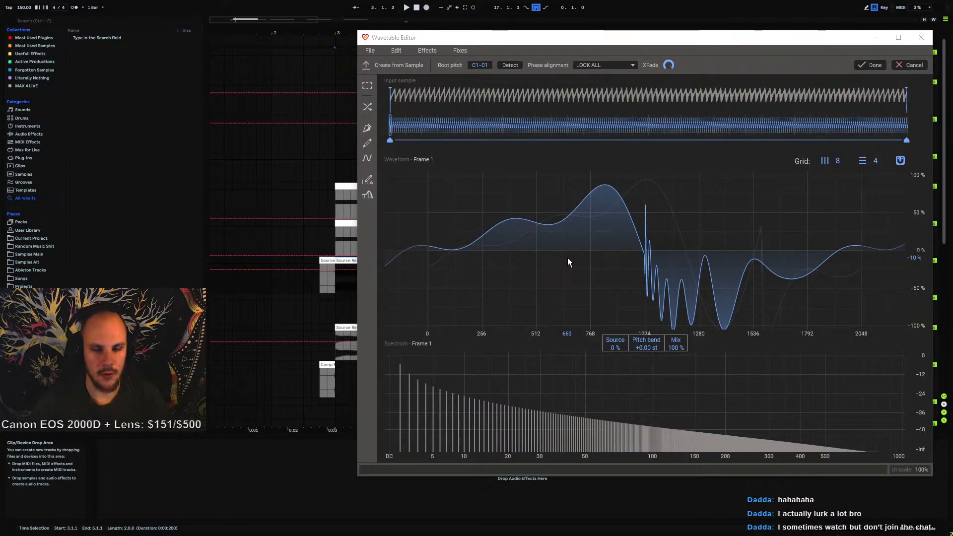
Import the clip as a wavetable with NAIVE phase alignment and the start marker at the beginning
left_click(611, 67)
left_click(598, 76)
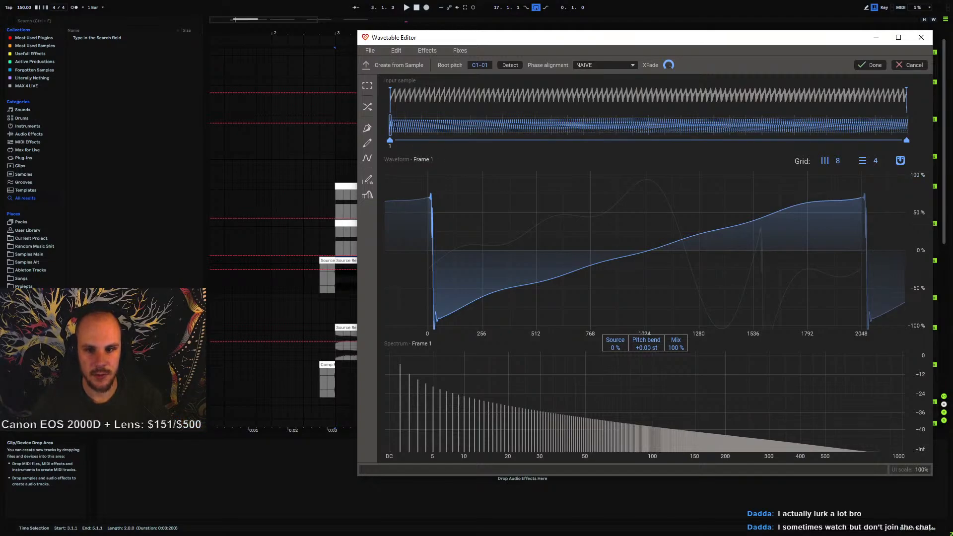
mouse_move(390, 140)
left_mouse_down()
mouse_move(917, 155)
mouse_move(370, 147)
mouse_move(898, 172)
mouse_move(564, 173)
mouse_move(374, 159)
mouse_move(555, 148)
mouse_move(876, 171)
mouse_move(713, 186)
mouse_move(320, 175)
left_mouse_up()
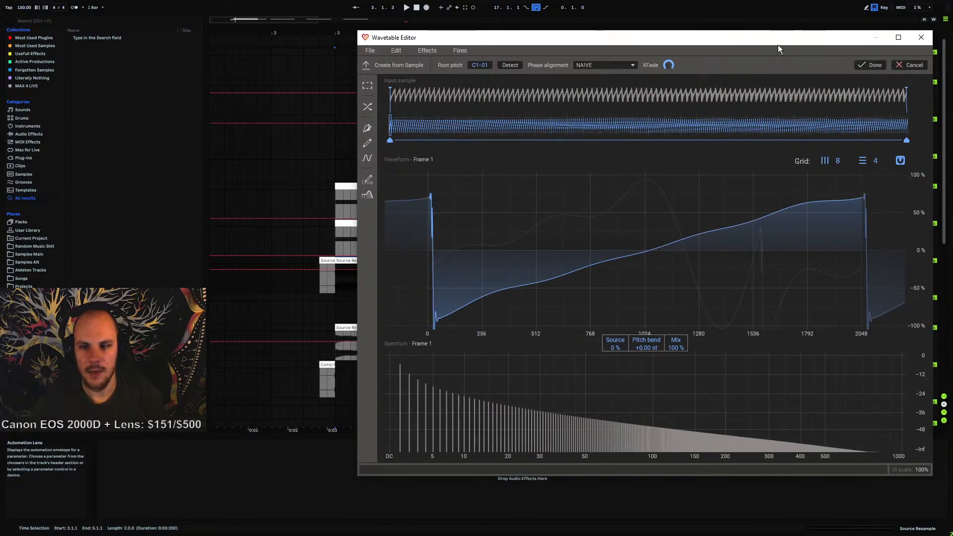
left_click_drag(778, 45, 607, 44)
left_click(698, 65)
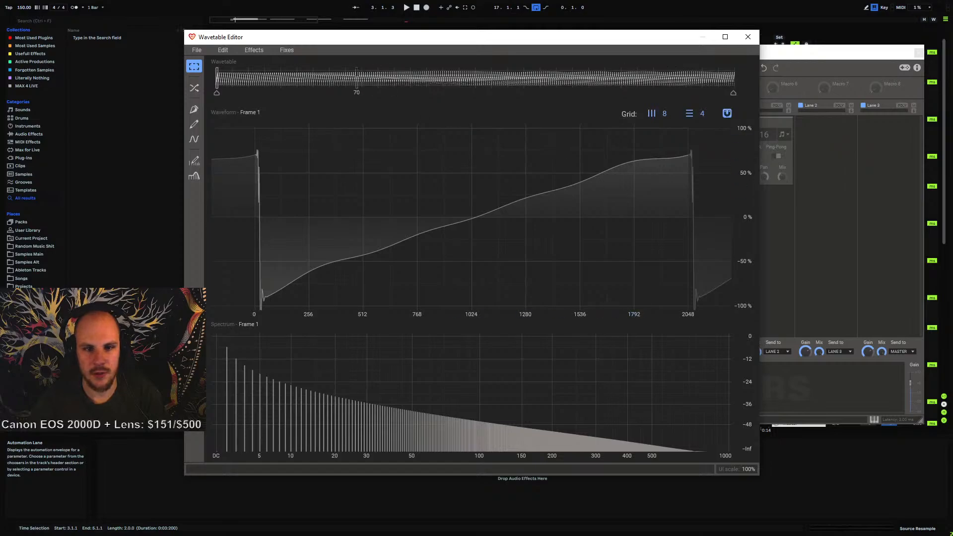
Apply a Phase Offset effect to the whole wavetable with the phase set to 211°
left_click(255, 52)
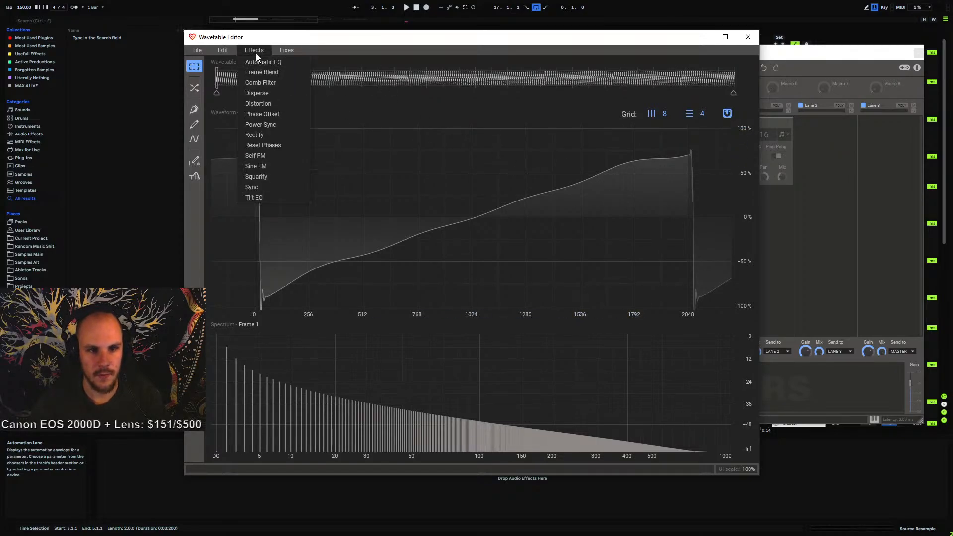
left_click(262, 115)
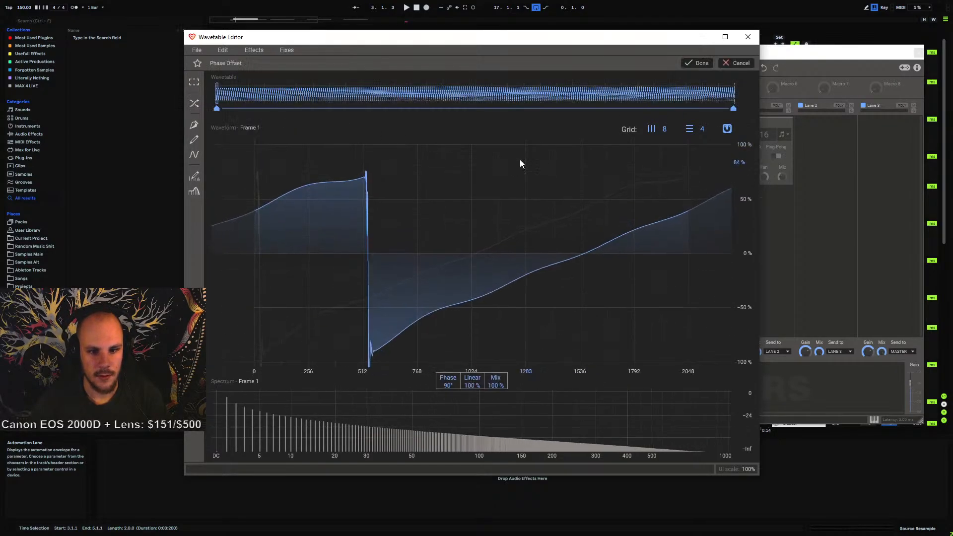
left_click_drag(346, 45, 427, 45)
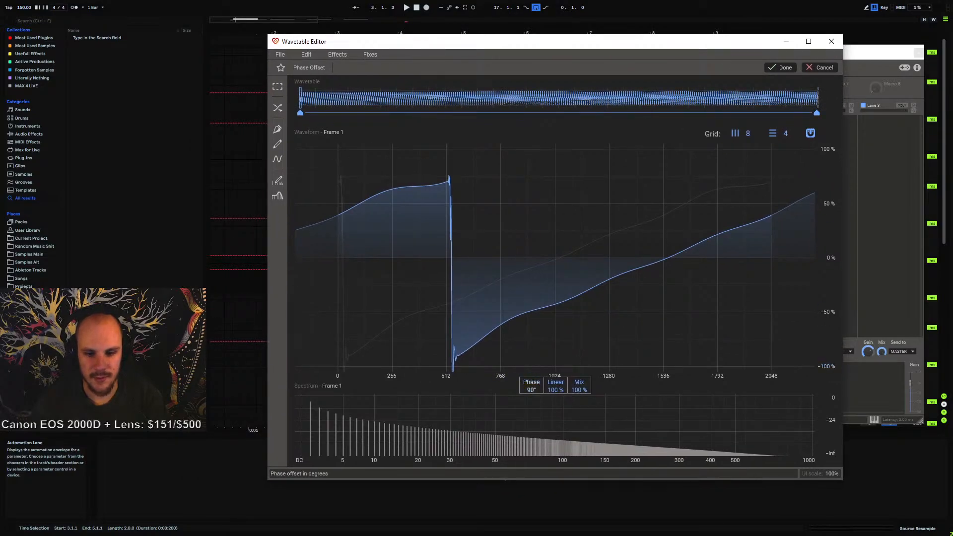
left_click_drag(531, 390, 530, 345)
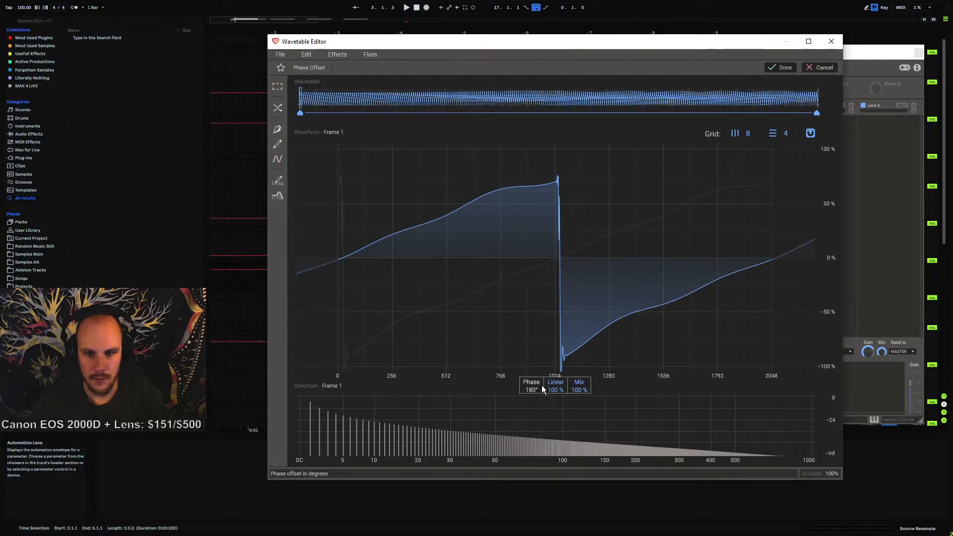
left_click(815, 115)
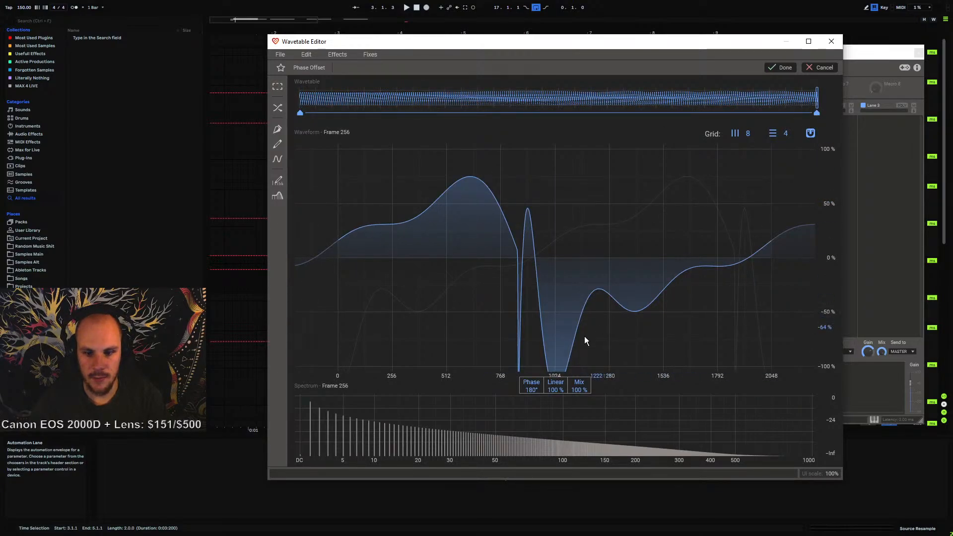
left_click_drag(535, 388, 535, 379)
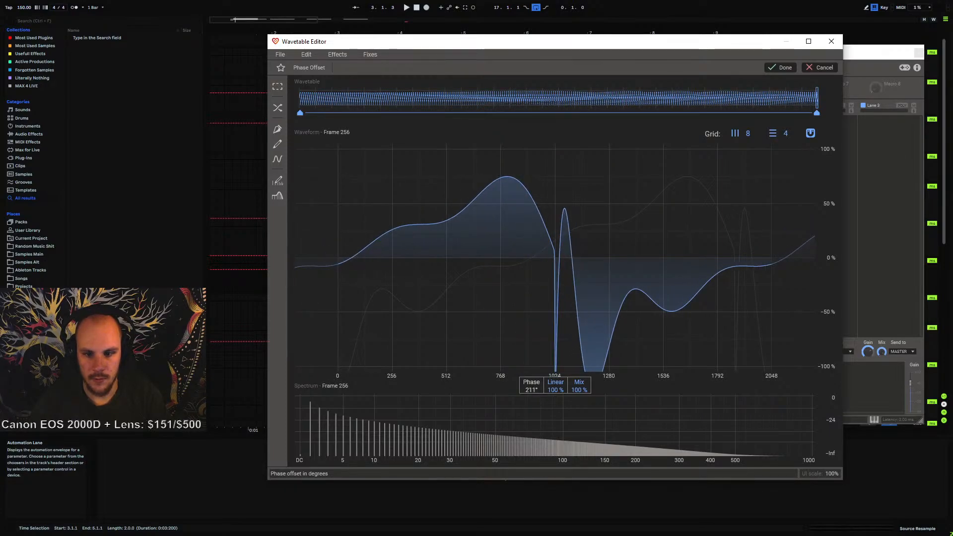
left_click(300, 101)
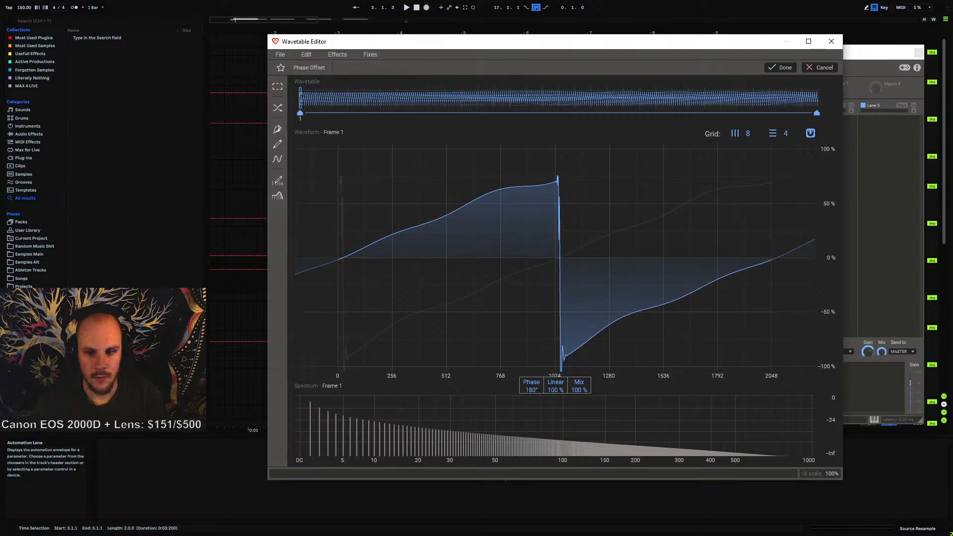
left_click_drag(299, 101, 865, 141)
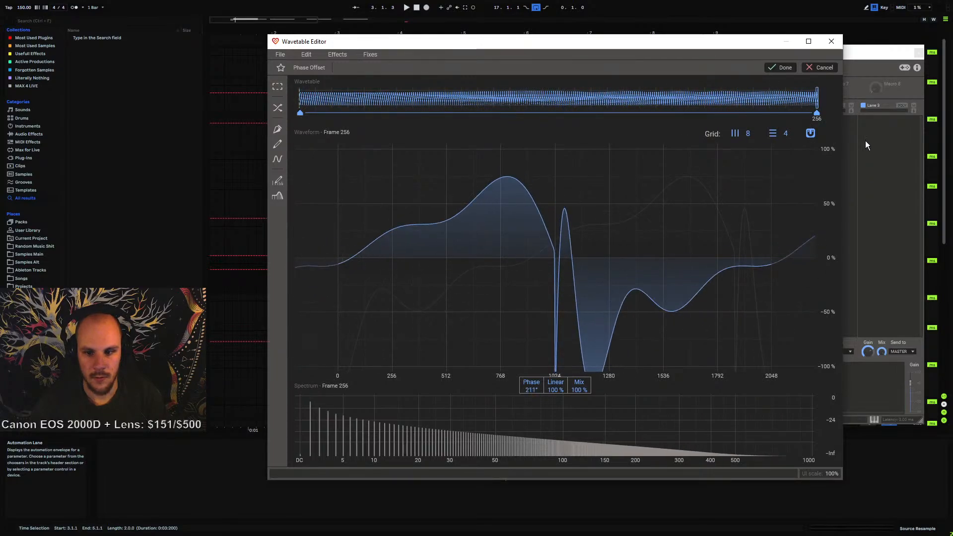
left_click(779, 68)
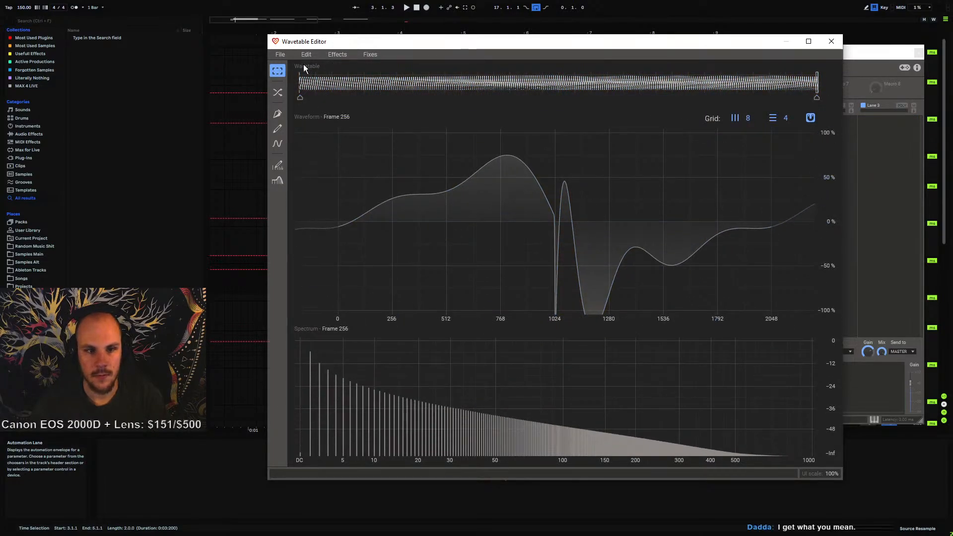
left_click(279, 55)
left_click(302, 88)
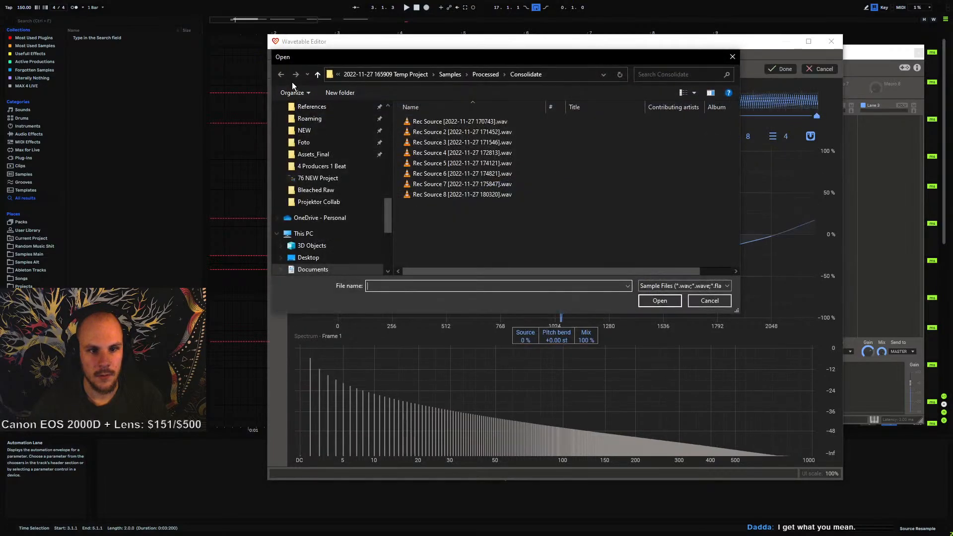
left_click(733, 57)
Save the wavetable as a WAV named Tripple Filter Sweep No Lower Shift in the User Bass Saws folder
left_click(280, 55)
left_click(294, 74)
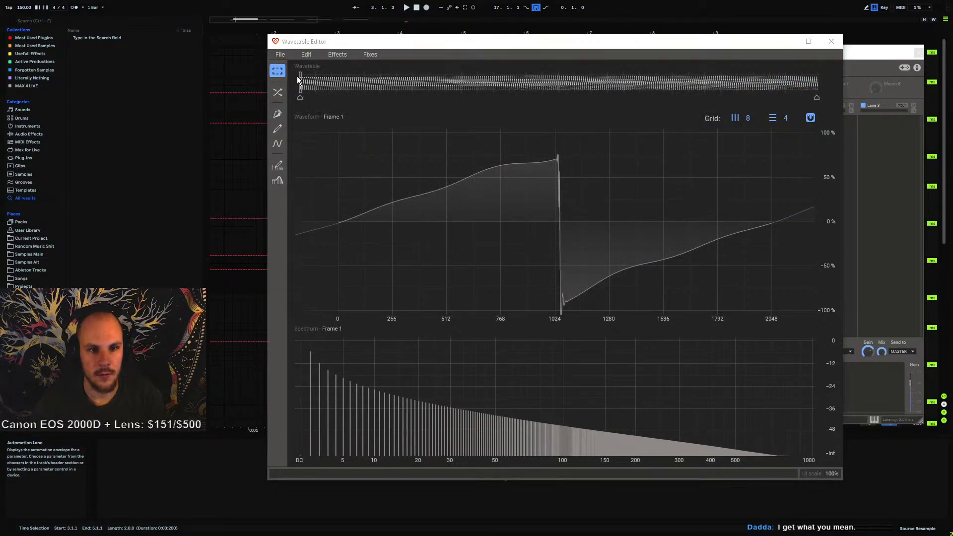
left_click(435, 247)
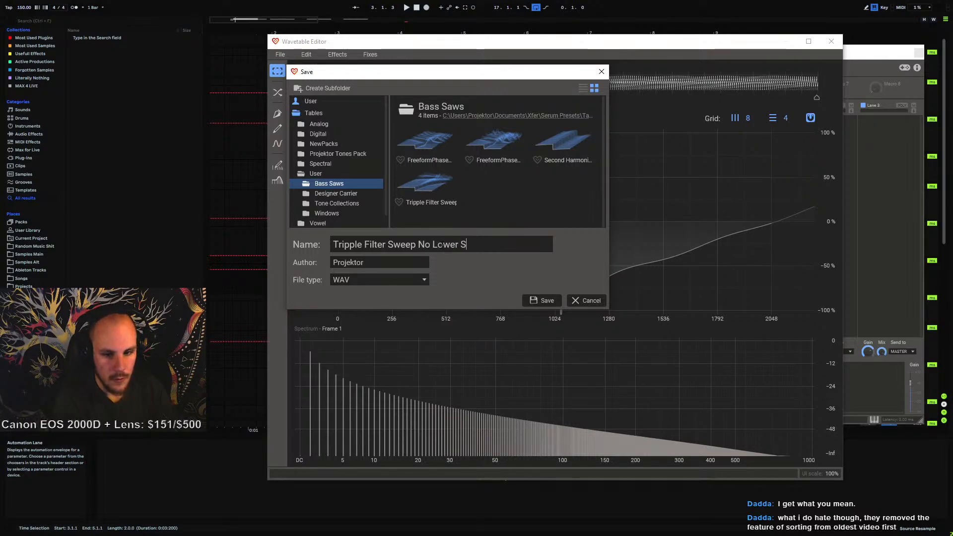
type("t")
key("Return")
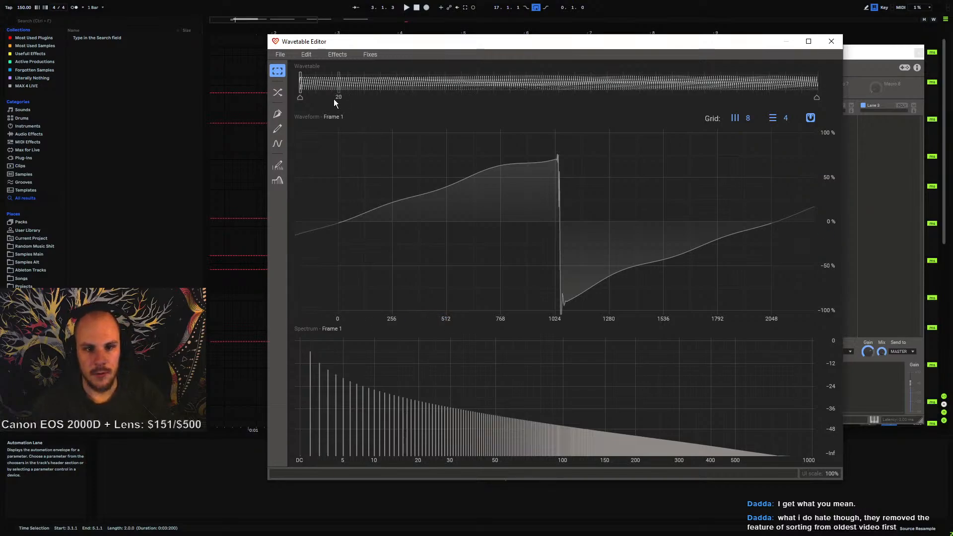
Close the Wavetable Editor and the Phase Plant window
mouse_move(338, 83)
left_mouse_down()
mouse_move(625, 137)
mouse_move(829, 148)
mouse_move(295, 173)
mouse_move(436, 173)
mouse_move(767, 206)
left_mouse_up()
left_click_drag(688, 227, 243, 180)
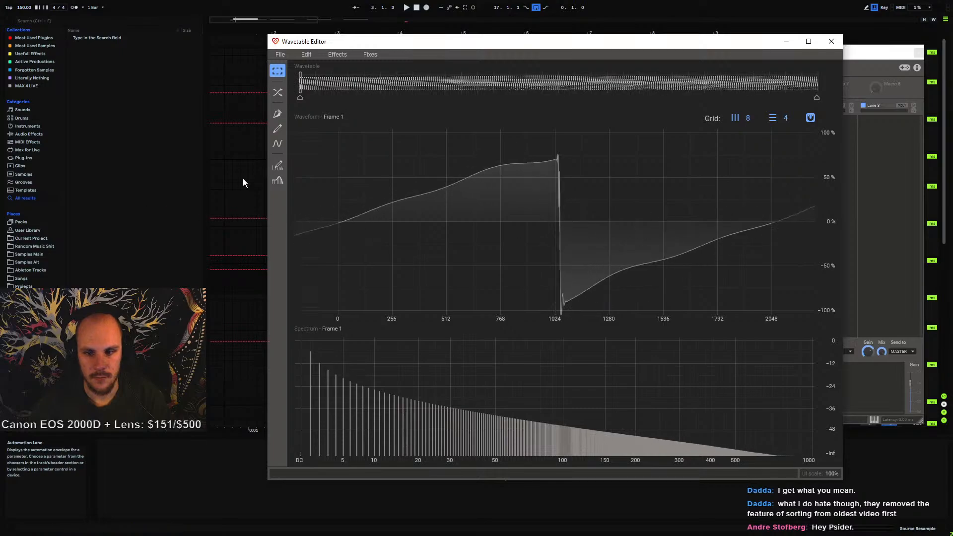
left_click(834, 45)
left_click(906, 52)
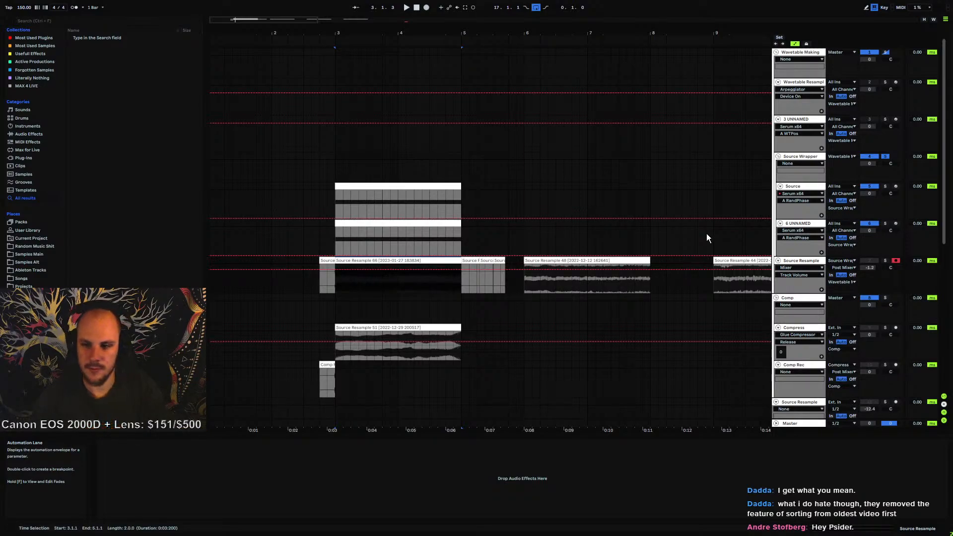
Open the Serum instrument on track 18 UNNAMED
scroll(701, 268, "down", 10)
scroll(595, 311, "down", 2)
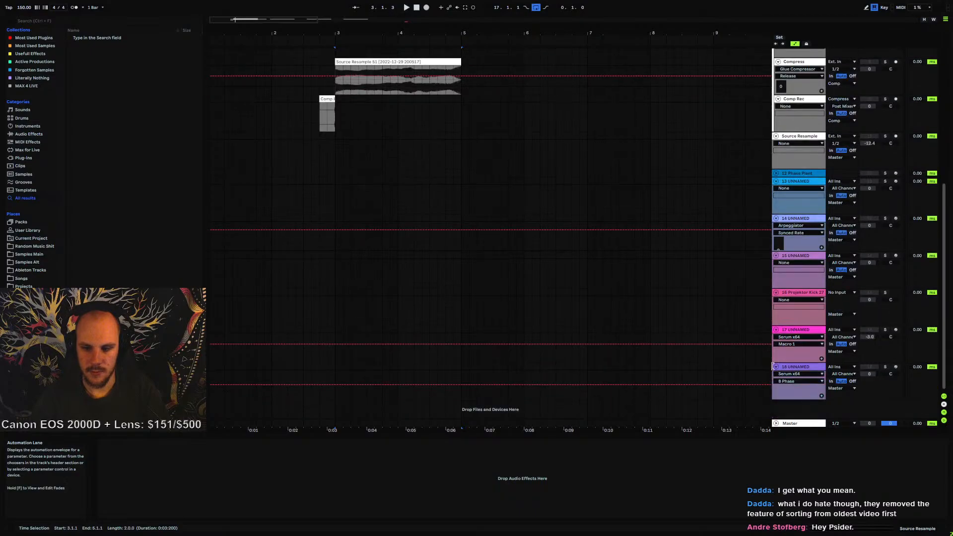
left_click(791, 367)
left_click(152, 443)
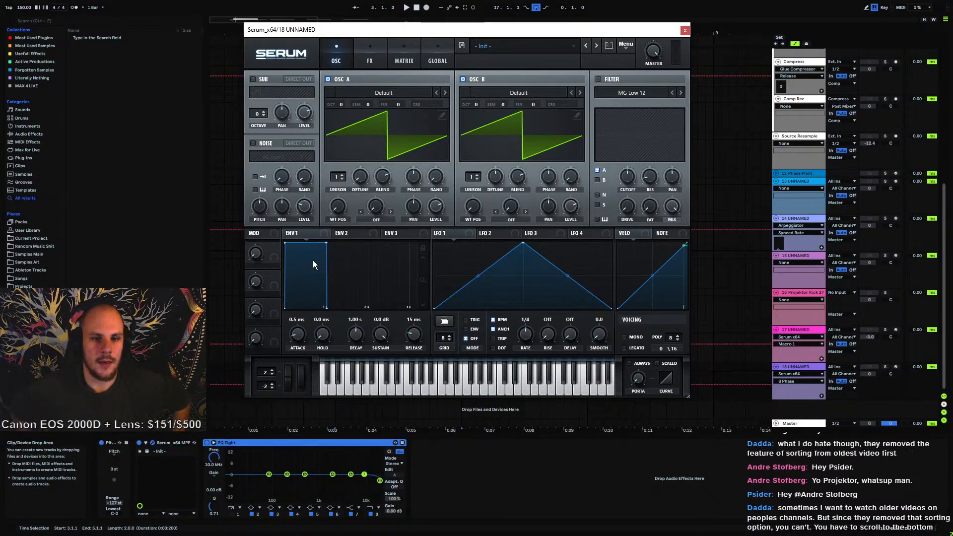
Browse Oscillator A's User wavetable folders for the newly saved wavetable, then close Serum
left_click(389, 92)
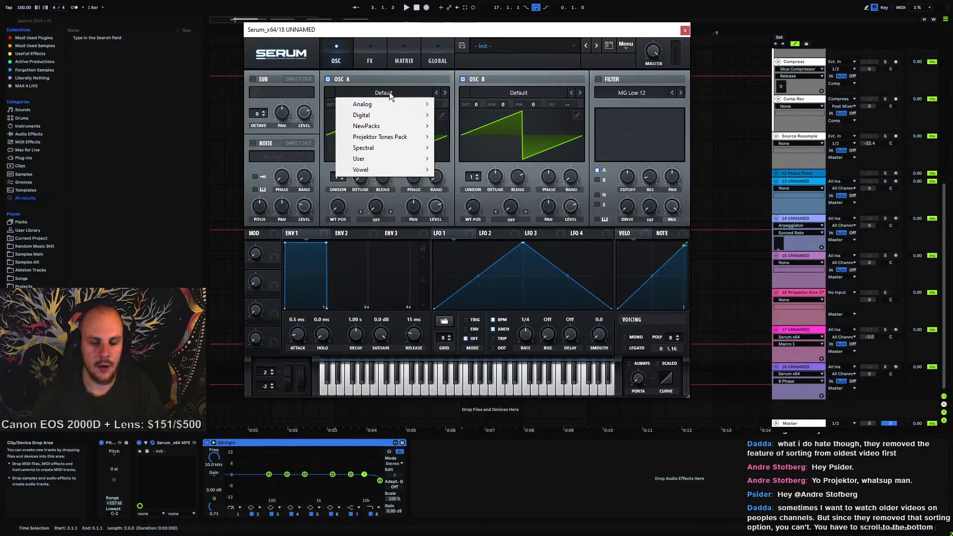
mouse_move(382, 162)
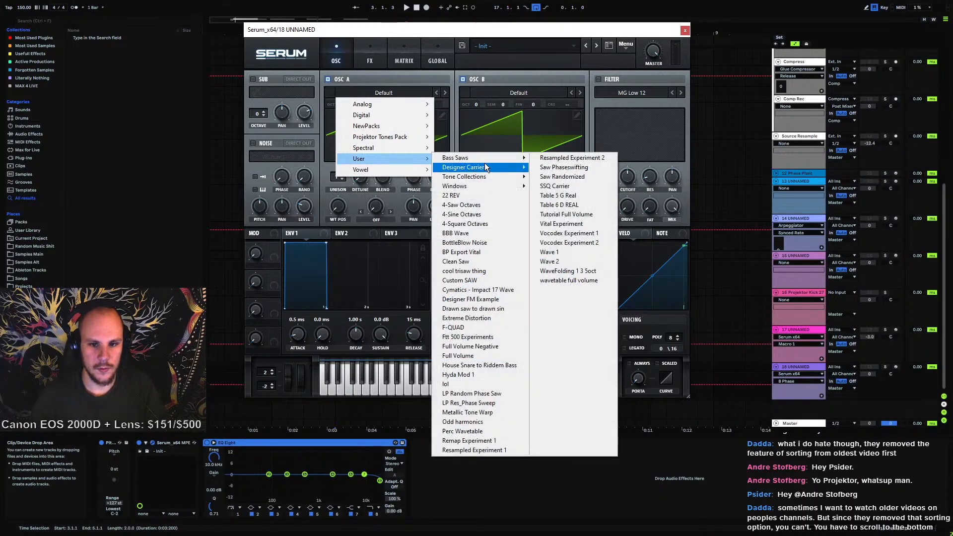
mouse_move(484, 162)
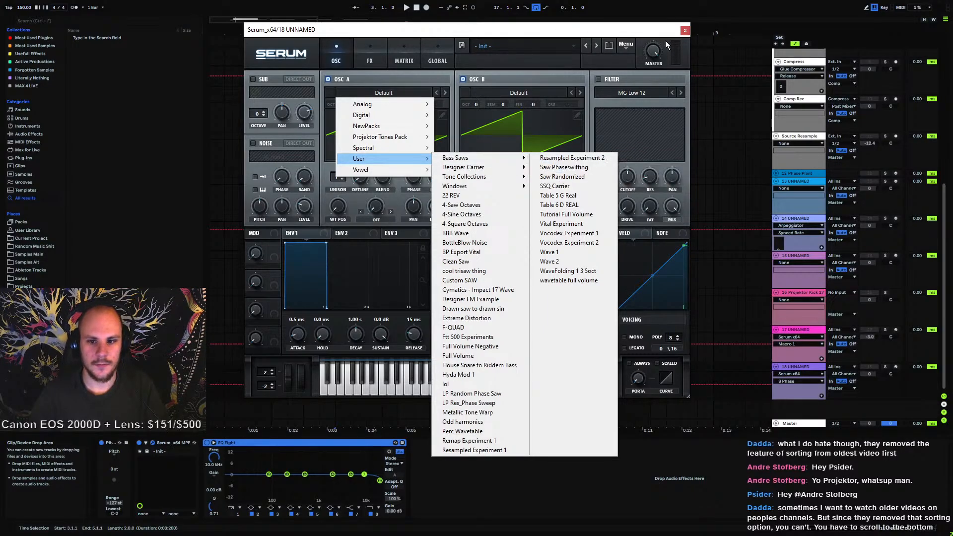
left_click(683, 32)
left_click(684, 31)
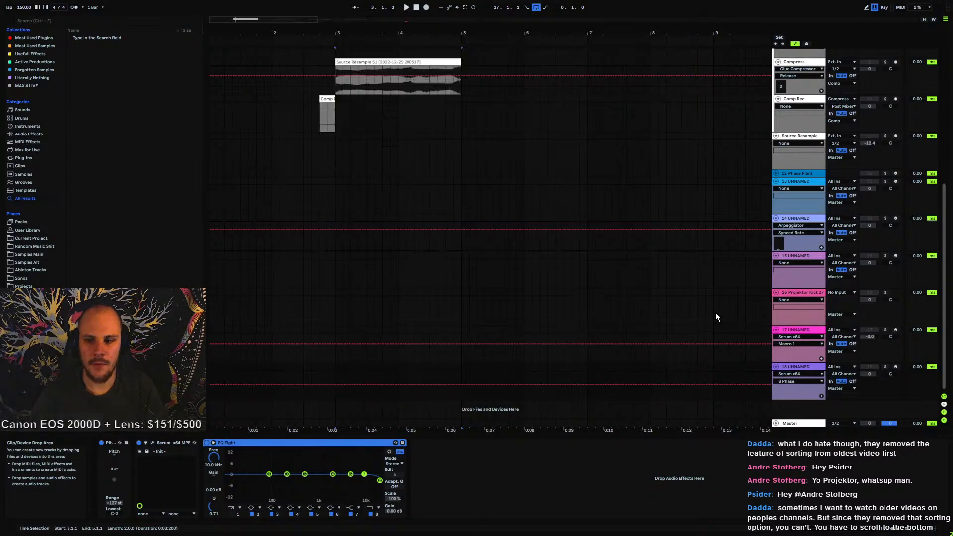
Reopen Serum and rescan the wavetable folders on disk
left_click(152, 442)
left_click(625, 44)
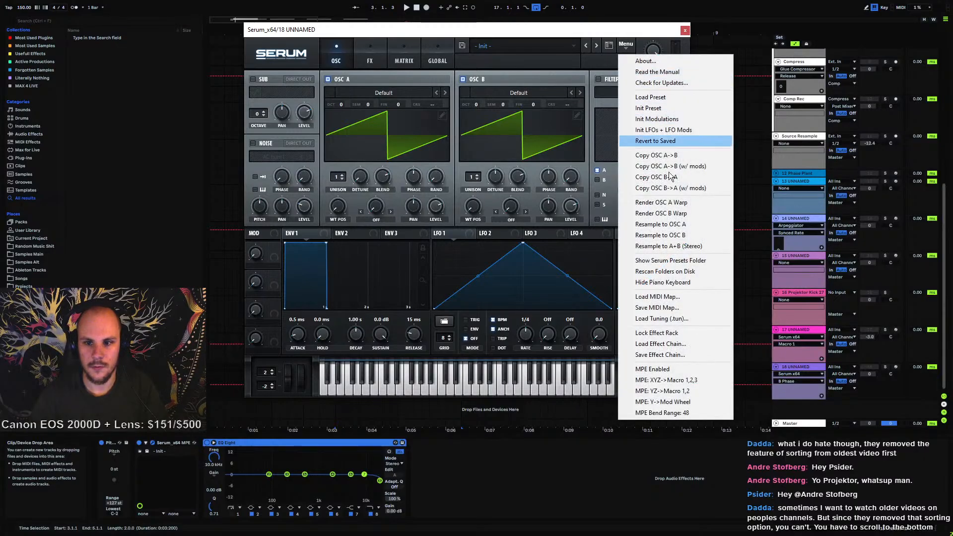
left_click(684, 272)
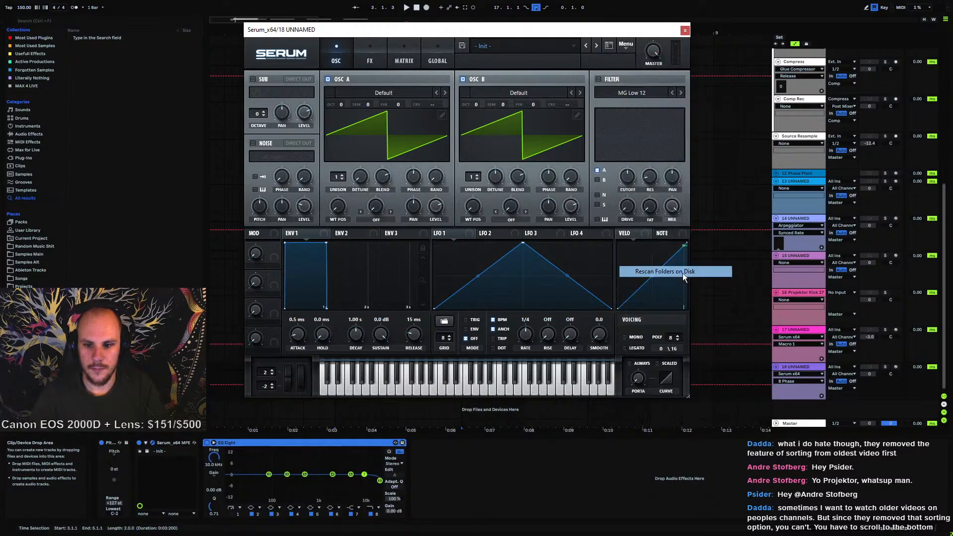
Load the Tripple Filter Sweep No Lower Shift wavetable from User Bass Saws into Oscillator A
left_click(395, 93)
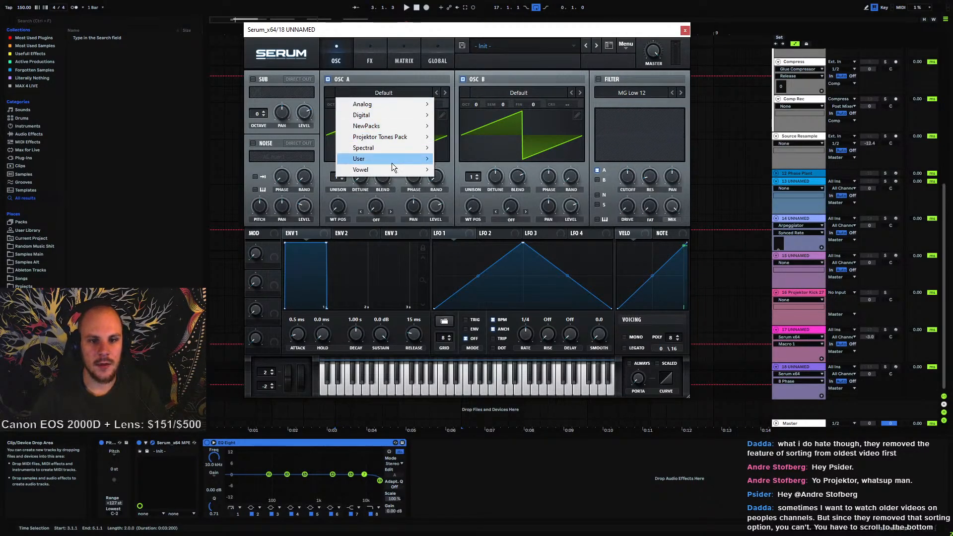
mouse_move(391, 161)
mouse_move(469, 159)
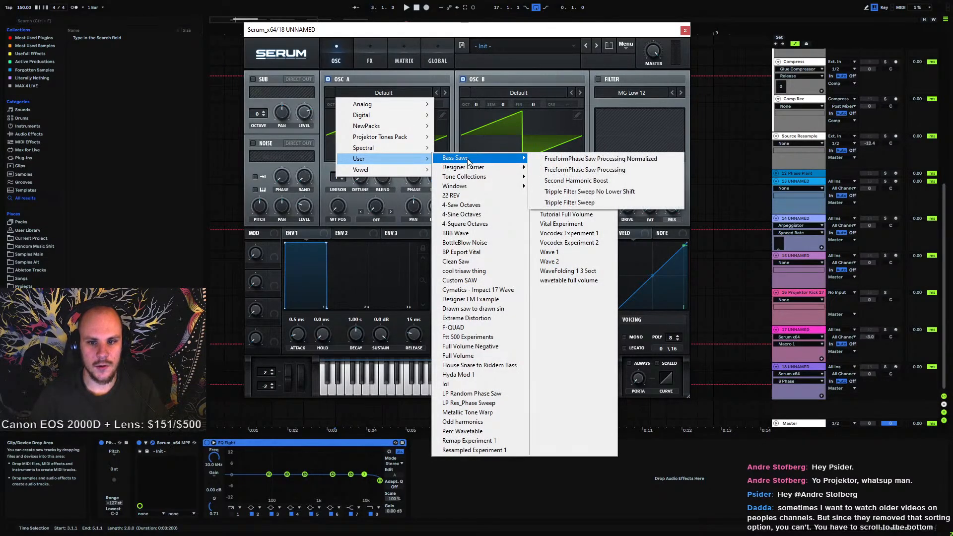
left_click(578, 192)
Inspect the loaded wavetable in Oscillator A's table editor and sweep its wavetable position, then close Serum
left_click_drag(338, 204, 348, 243)
left_click(442, 116)
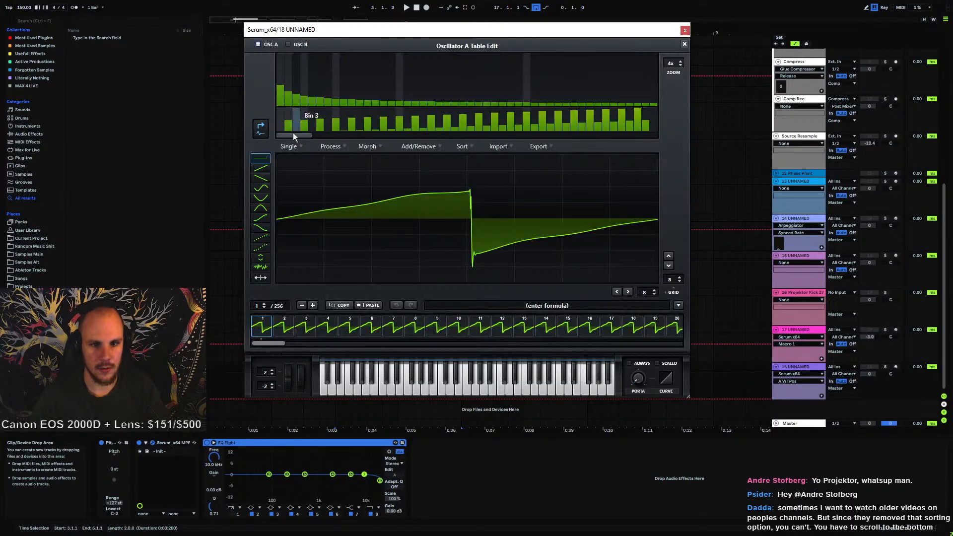
left_click(328, 146)
left_click(444, 242)
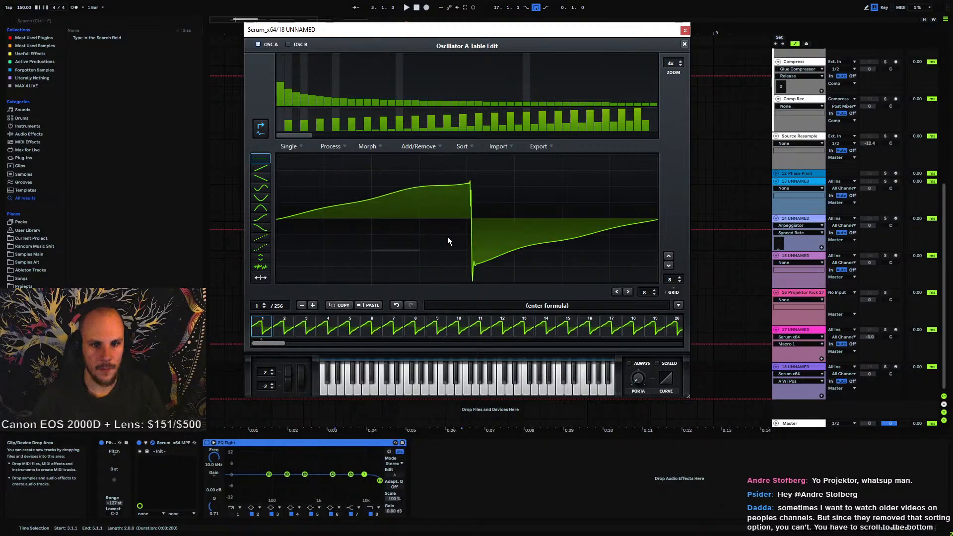
left_click(684, 45)
left_click_drag(343, 211, 375, 110)
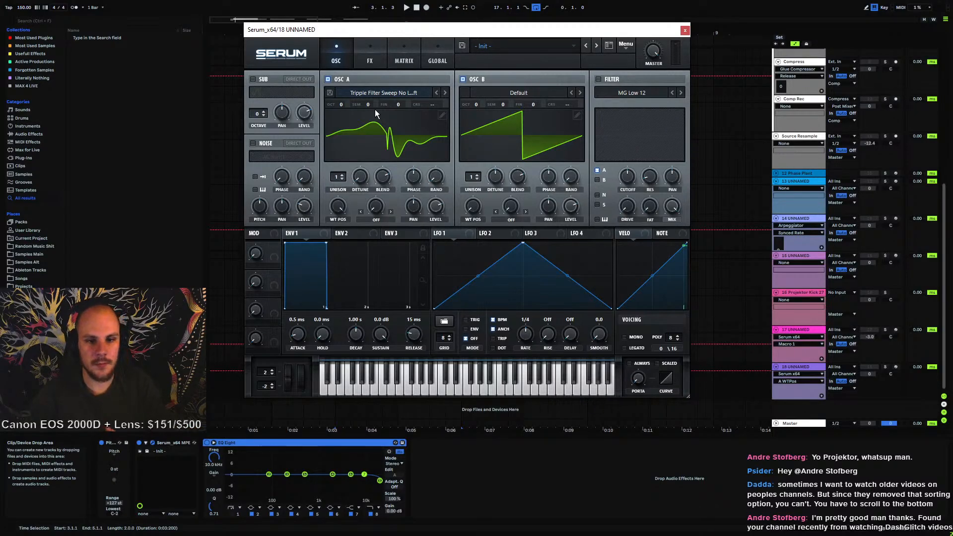
left_click_drag(337, 205, 334, 245)
left_click(685, 30)
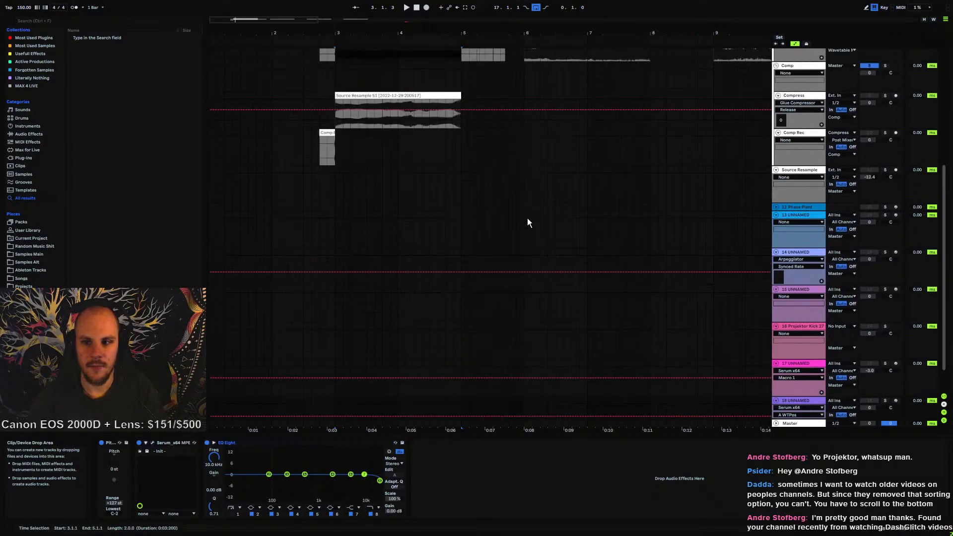
Add an MFreeformPhase effect to the Source track's device chain after MTransientMB
scroll(415, 256, "up", 6)
left_click(792, 123)
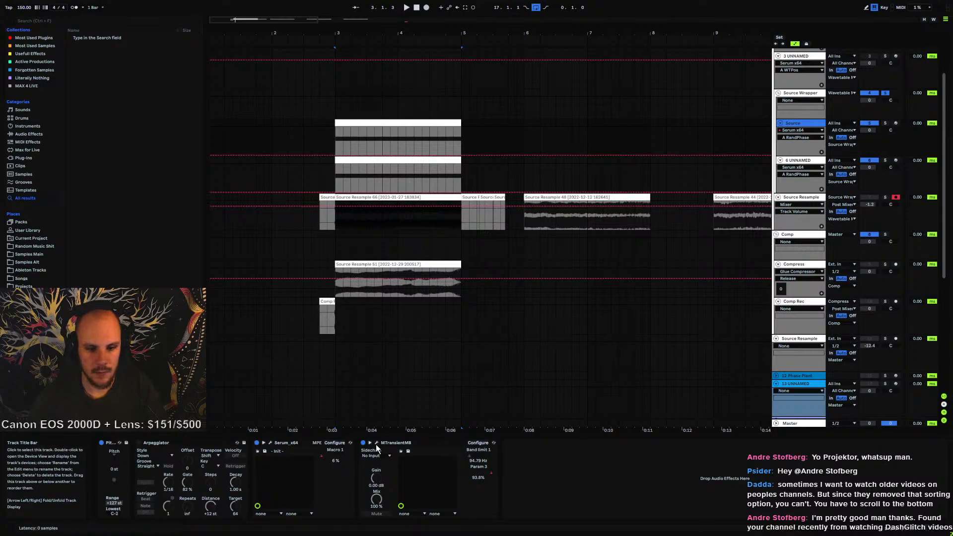
scroll(606, 417, "up", 2)
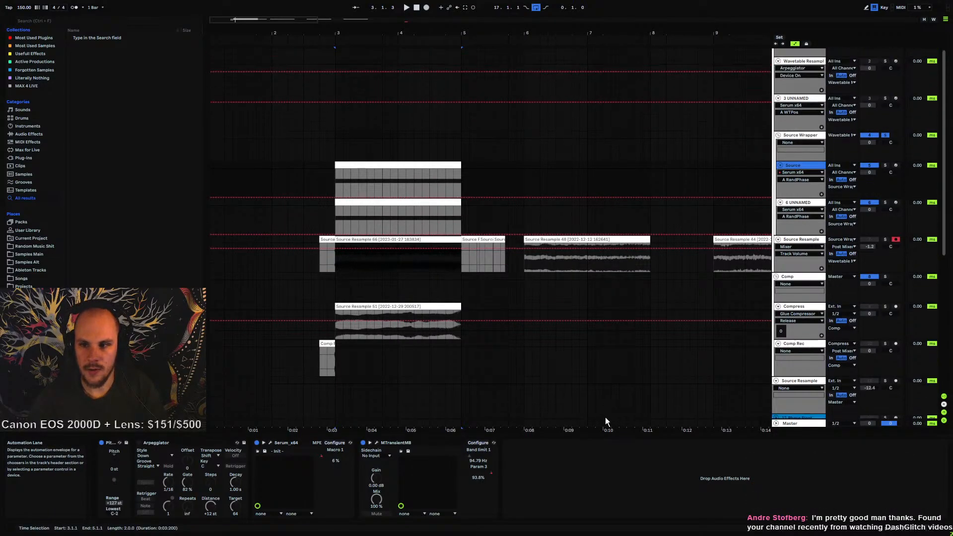
right_click(609, 505)
mouse_move(656, 428)
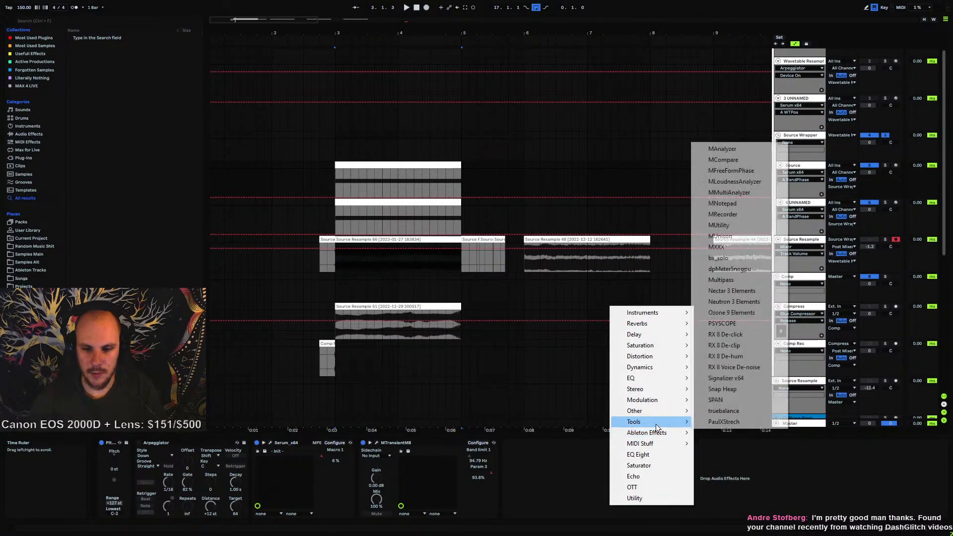
left_click(724, 170)
left_click_drag(722, 197, 273, 170)
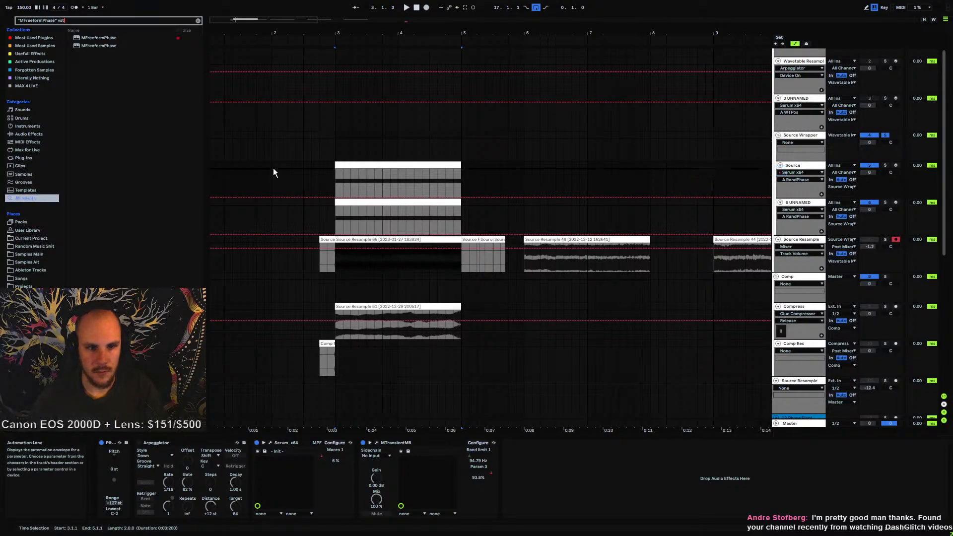
left_click_drag(368, 46, 422, 100)
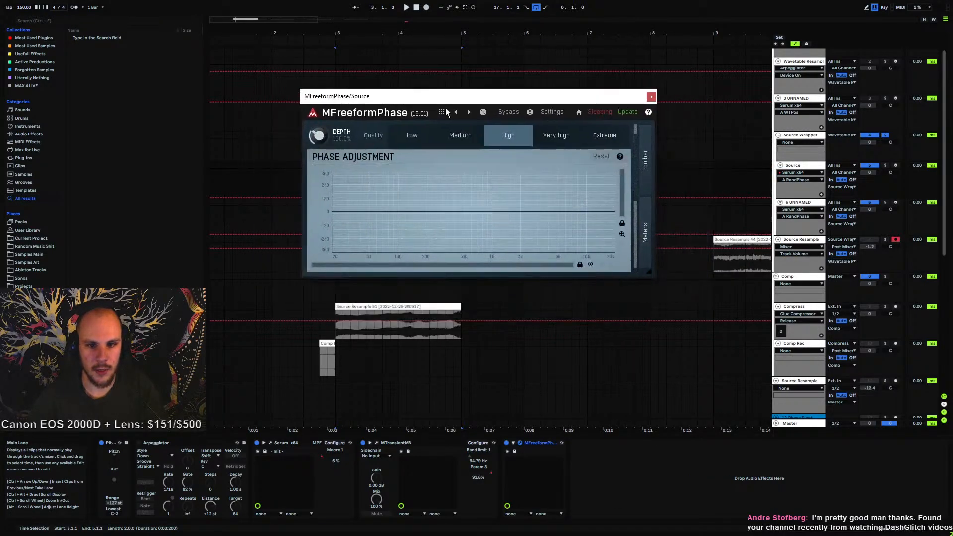
left_click(651, 98)
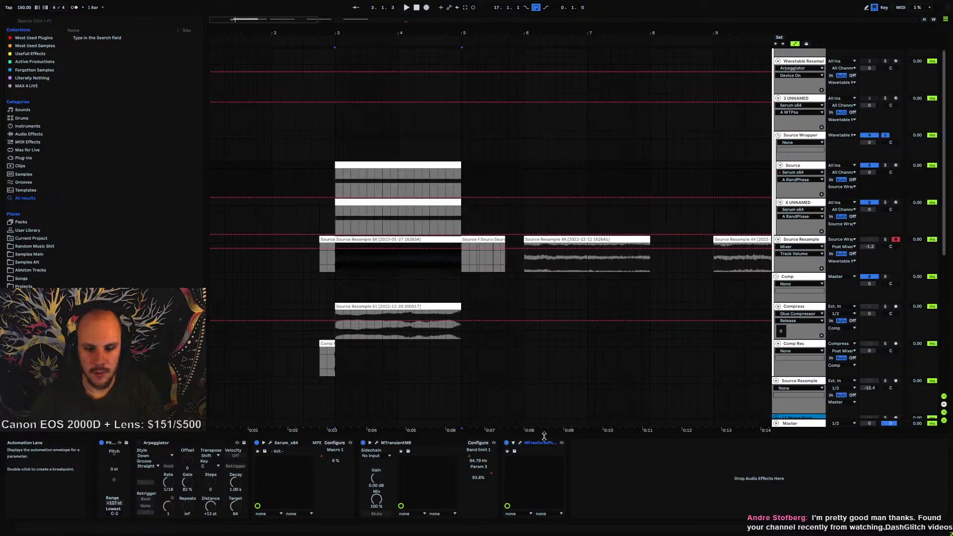
Delete the MFreeformPhase effect from the Source track's device chain
left_click(542, 442)
key("Delete")
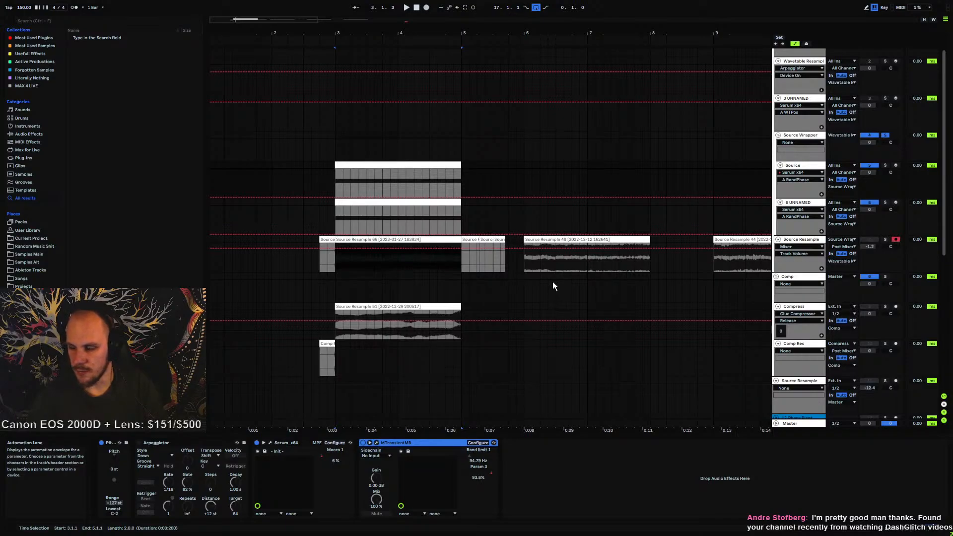
Fold the Wavetable Resample and 3 UNNAMED tracks in the arrangement
scroll(365, 258, "down", 3)
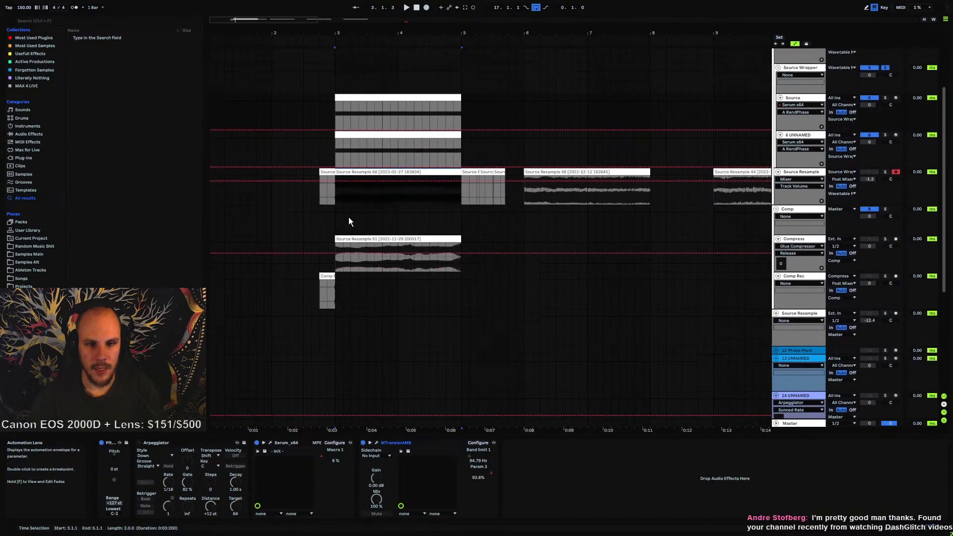
left_click(336, 197)
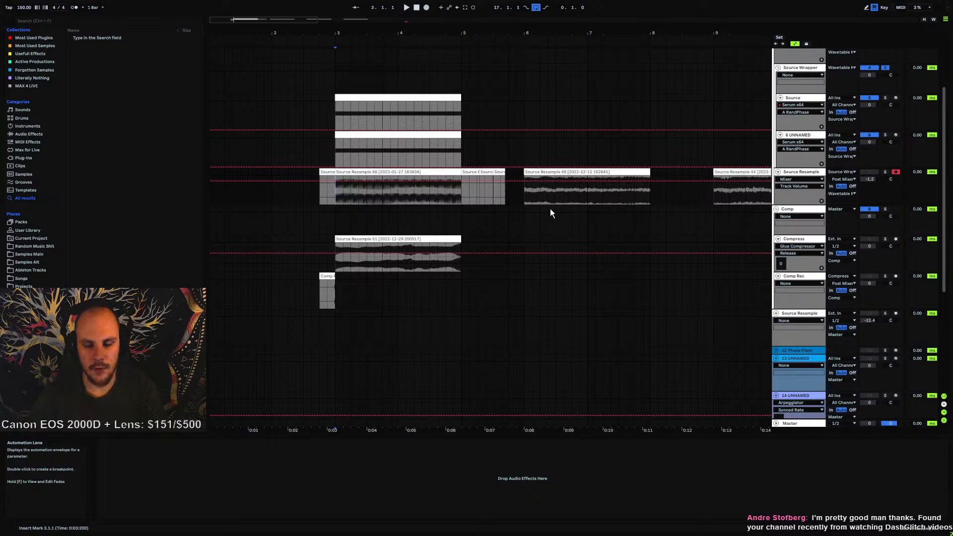
scroll(520, 237, "down", 3)
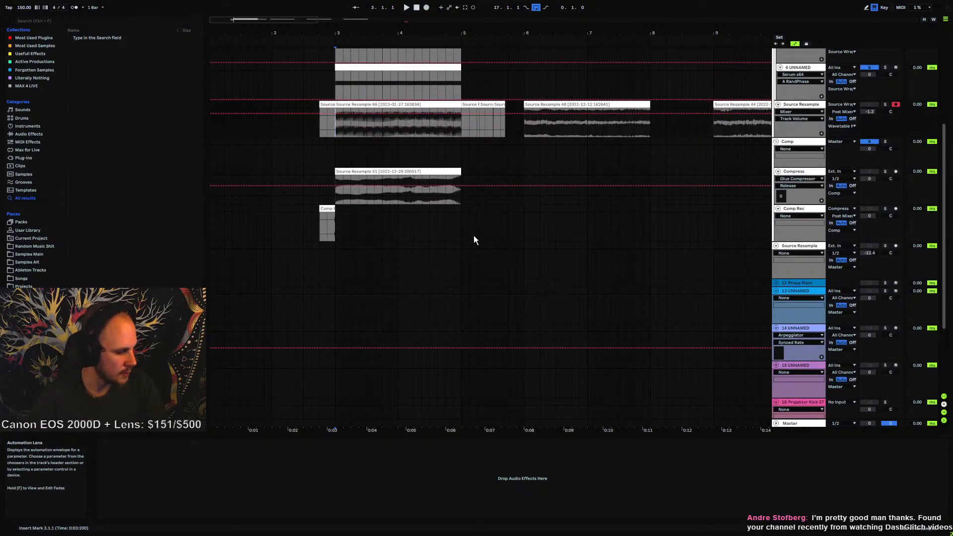
scroll(474, 239, "down", 1)
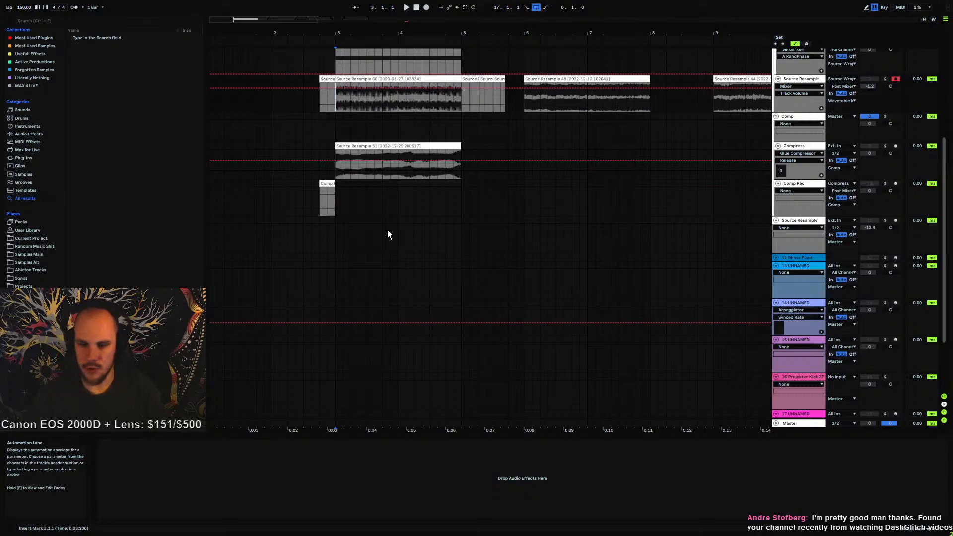
scroll(395, 229, "up", 5)
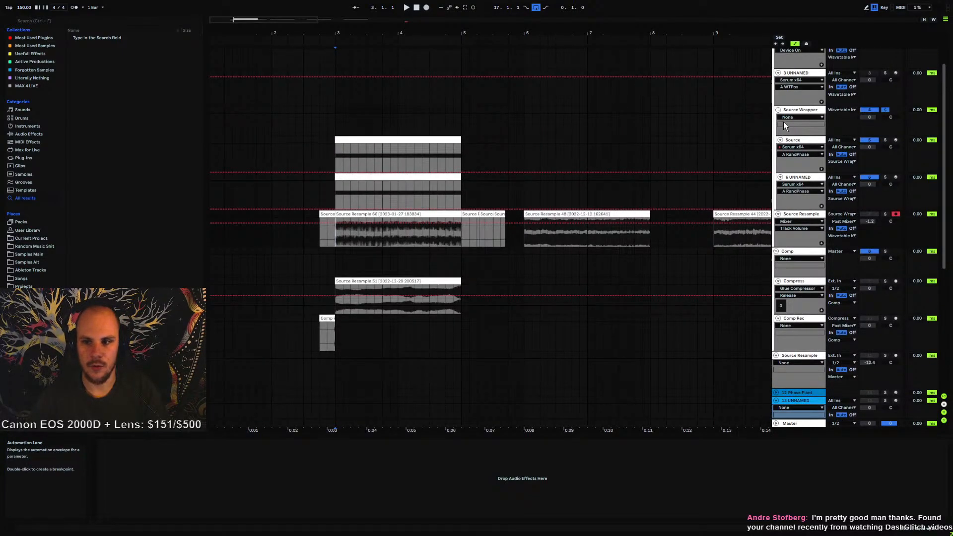
left_click(778, 73)
scroll(794, 154, "up", 2)
left_click(778, 82)
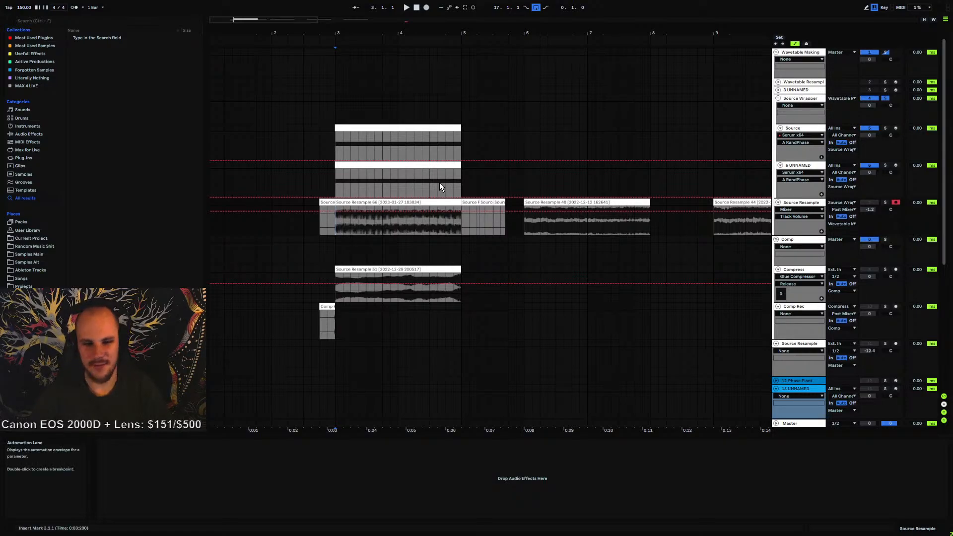
Examine the Source Resample 66 clip and the tracks further down the arrangement
left_click(798, 202)
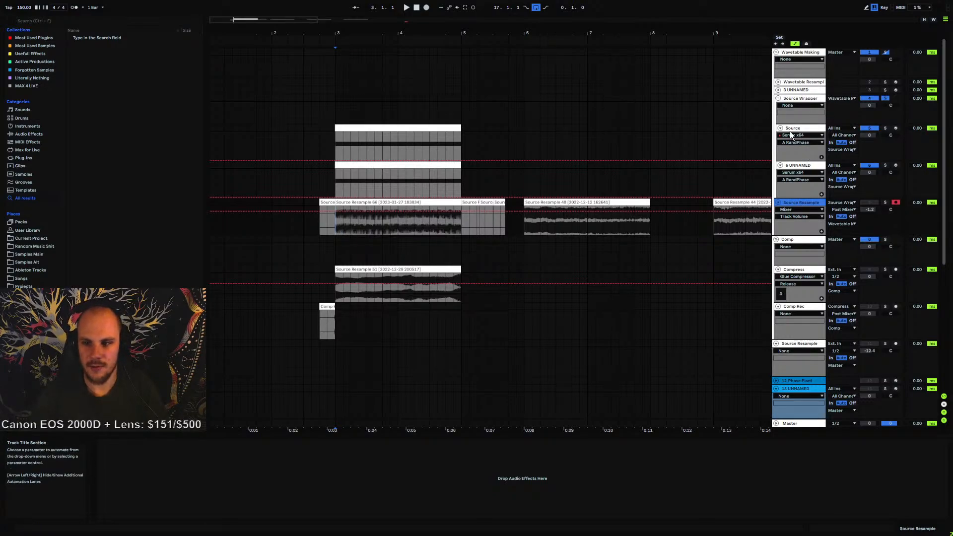
left_click(804, 98)
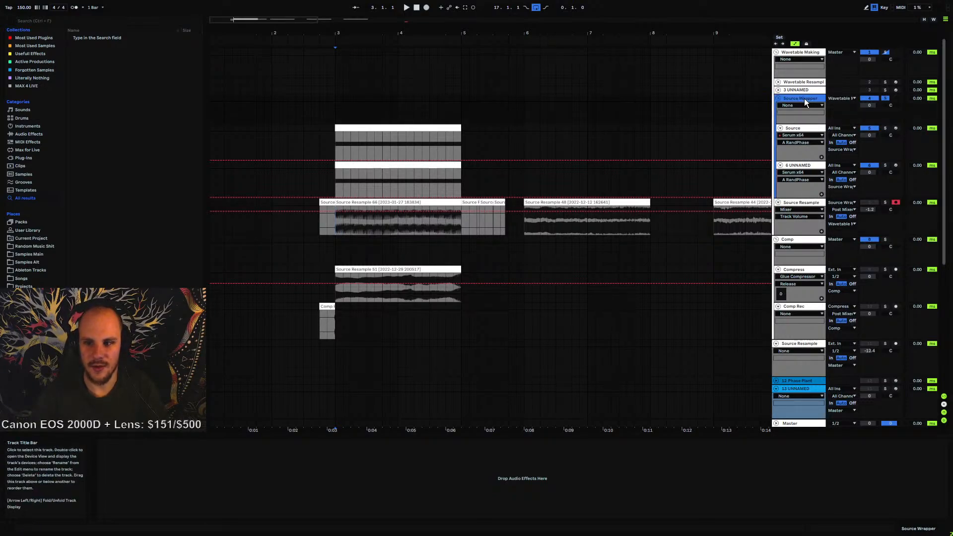
double_click(440, 202)
left_click(796, 167)
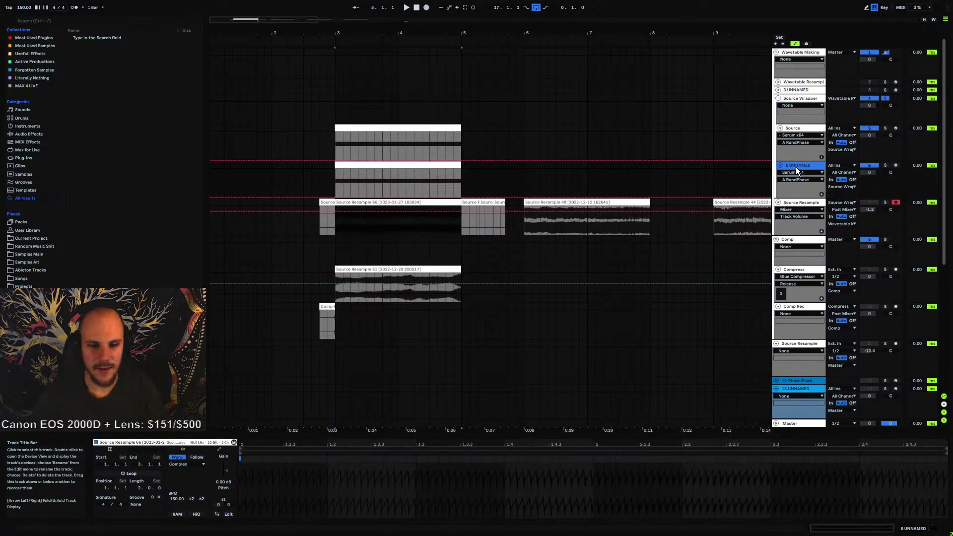
scroll(749, 332, "down", 5)
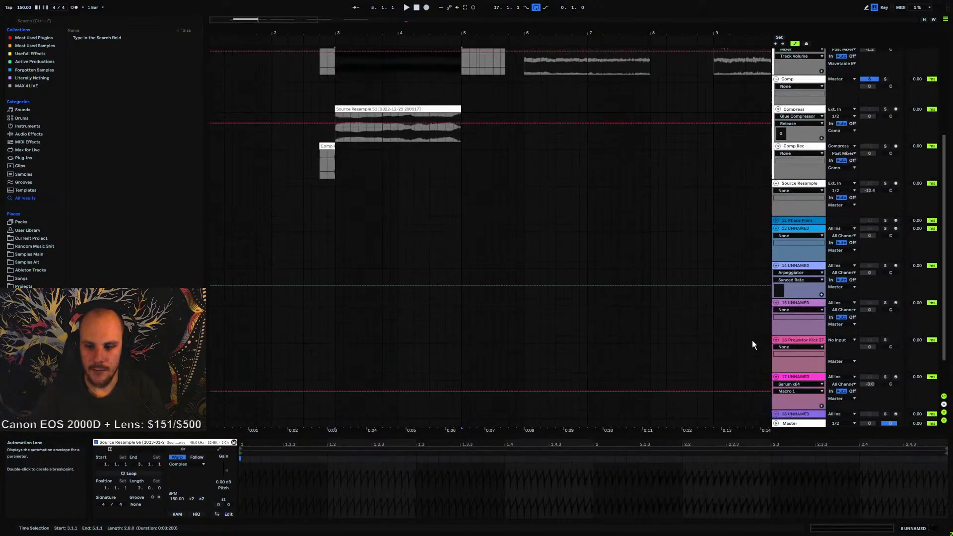
scroll(752, 341, "down", 2)
left_click_drag(648, 31, 330, 24)
left_click_drag(622, 31, 581, 32)
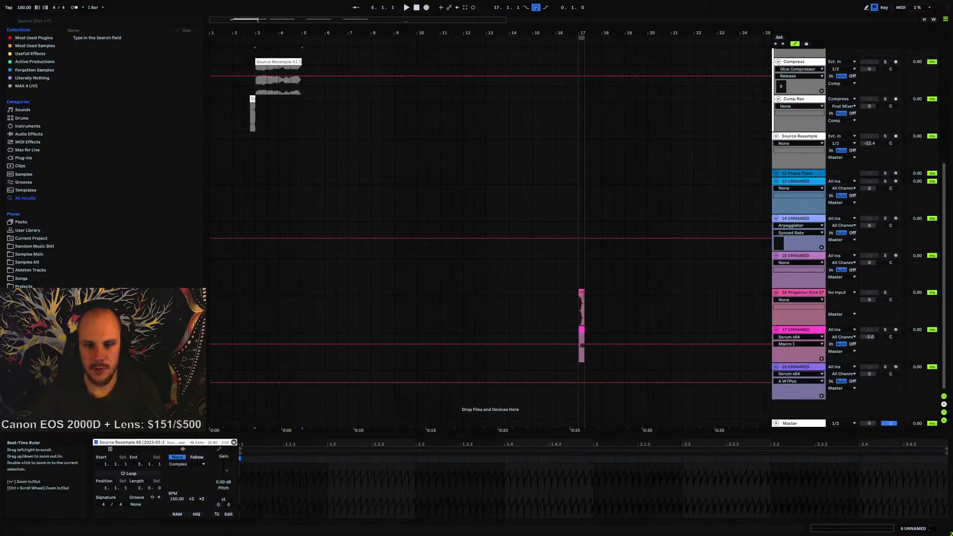
Move the two clips on the Projektor Kick 27 and 17 UNNAMED tracks from bar 17 to bar 5
left_click(581, 292)
left_click(581, 329, "shift")
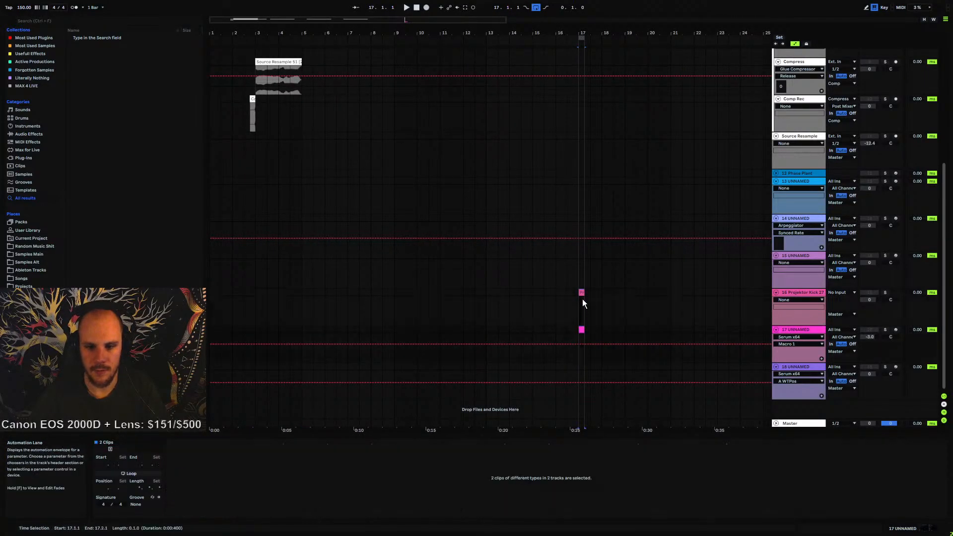
left_click_drag(583, 299, 306, 300)
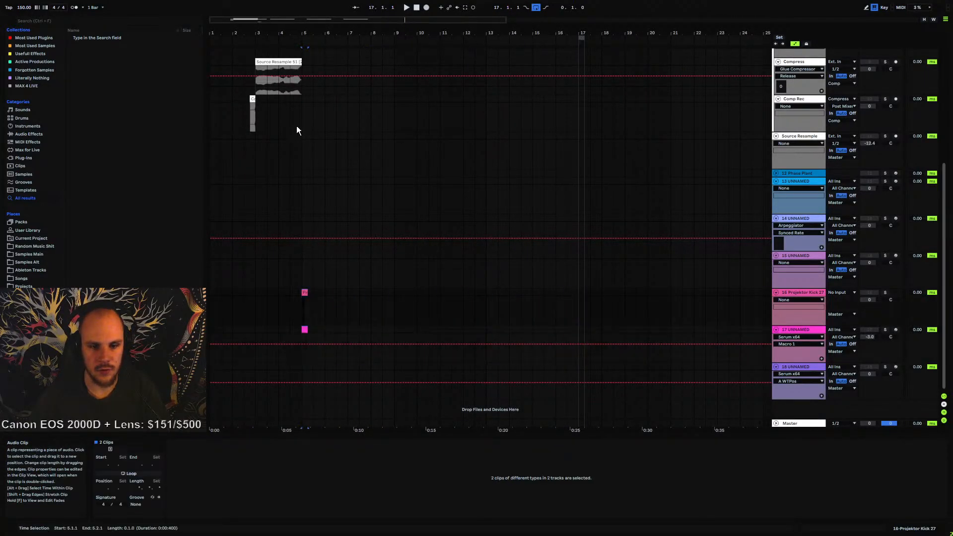
Group the Projektor Kick 27 track and the 17 UNNAMED track together
key("space")
left_click_drag(306, 30, 423, 65)
scroll(434, 183, "up", 6)
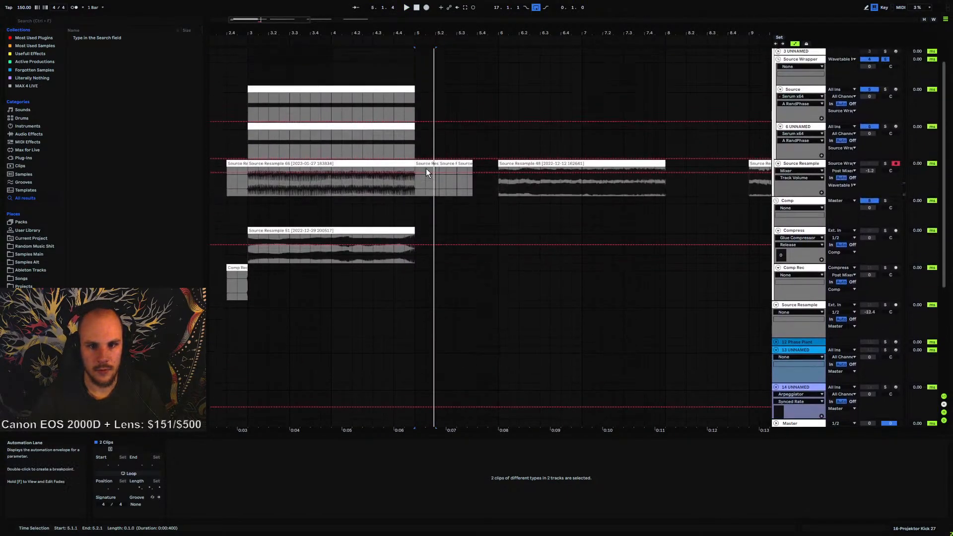
scroll(426, 170, "down", 5)
left_click(412, 314)
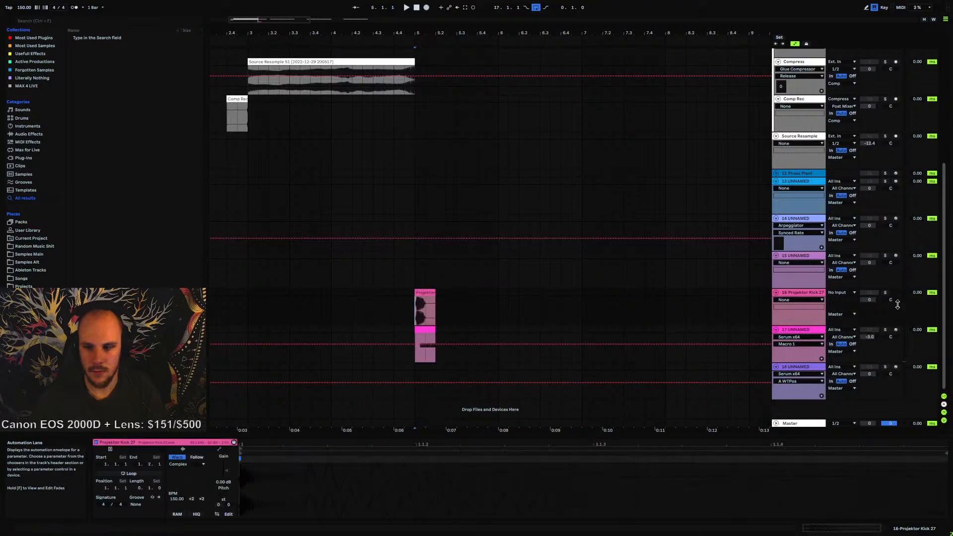
left_click(802, 292)
left_click(796, 328, "shift")
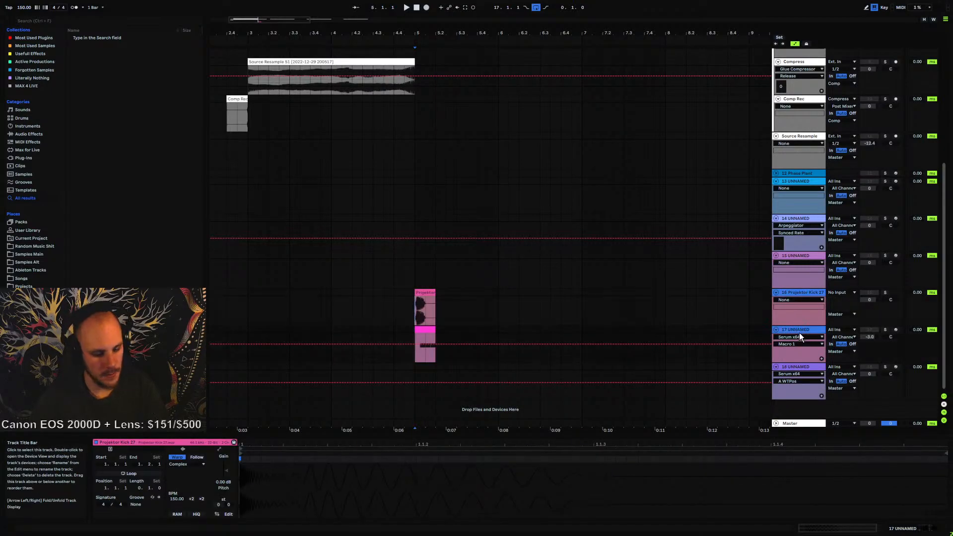
key("ctrl+g")
Group the Phase Plant track with the three UNNAMED tracks below it and fold the group
left_click(794, 255)
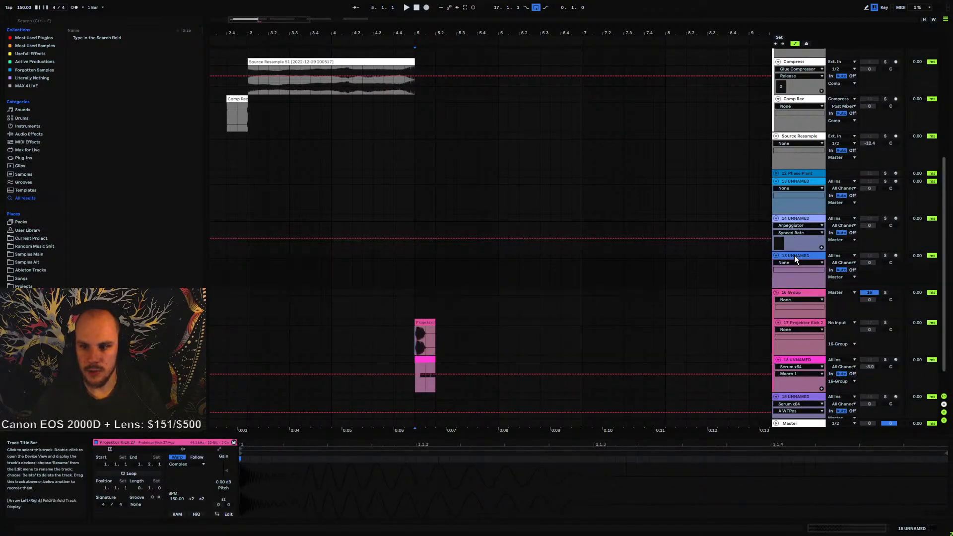
left_click(796, 174, "shift")
key("ctrl+g")
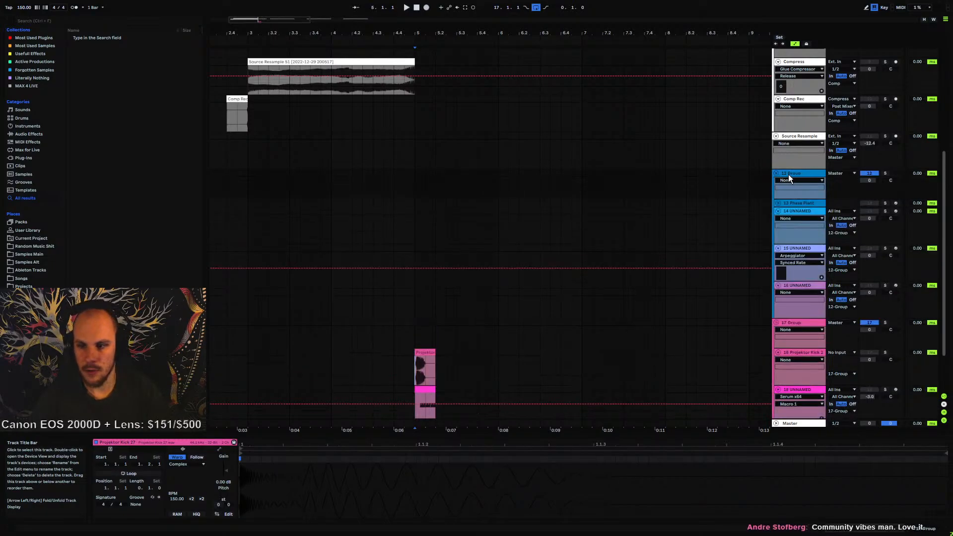
key("Left")
Fold the Comp, Compress, Comp Rec and Source Resample tracks
scroll(751, 242, "up", 3)
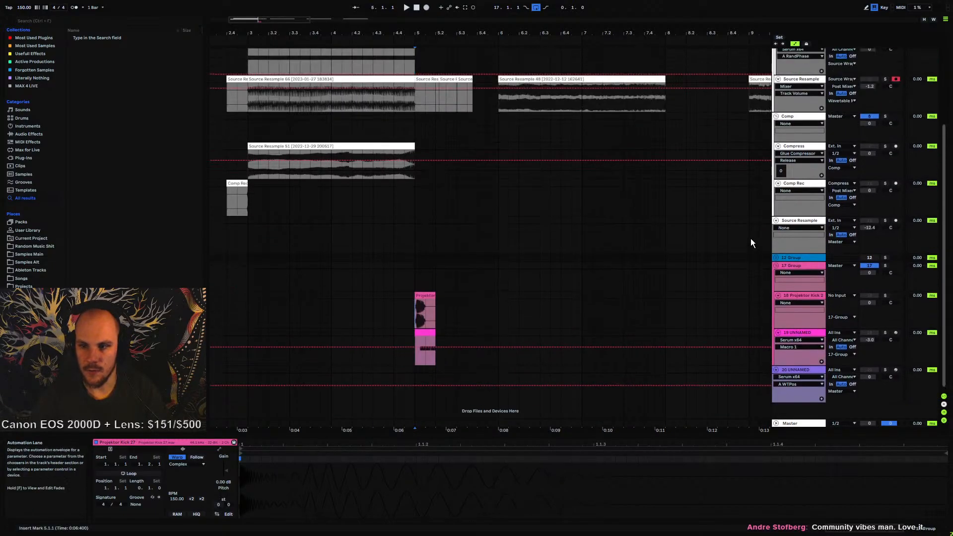
scroll(751, 242, "up", 2)
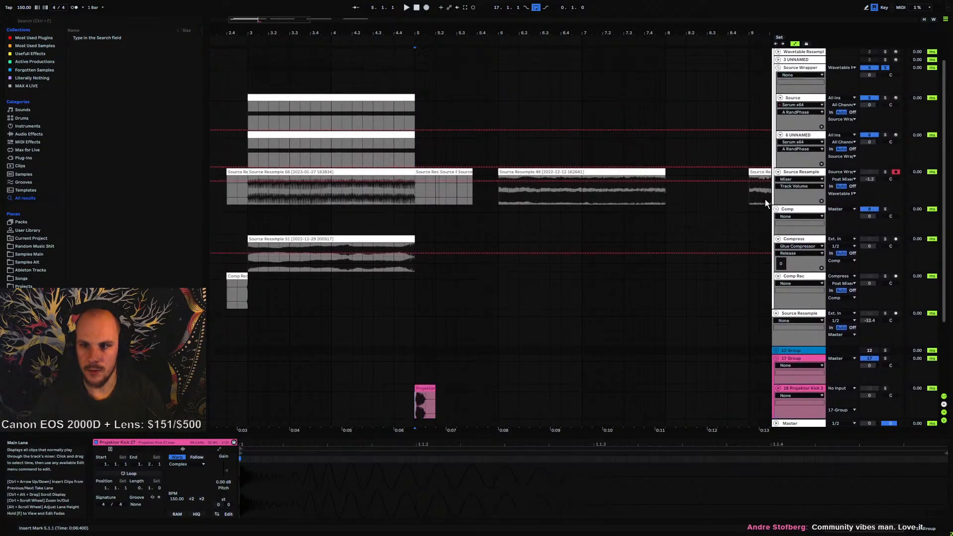
left_click(778, 240)
left_click(778, 247)
left_click(777, 257)
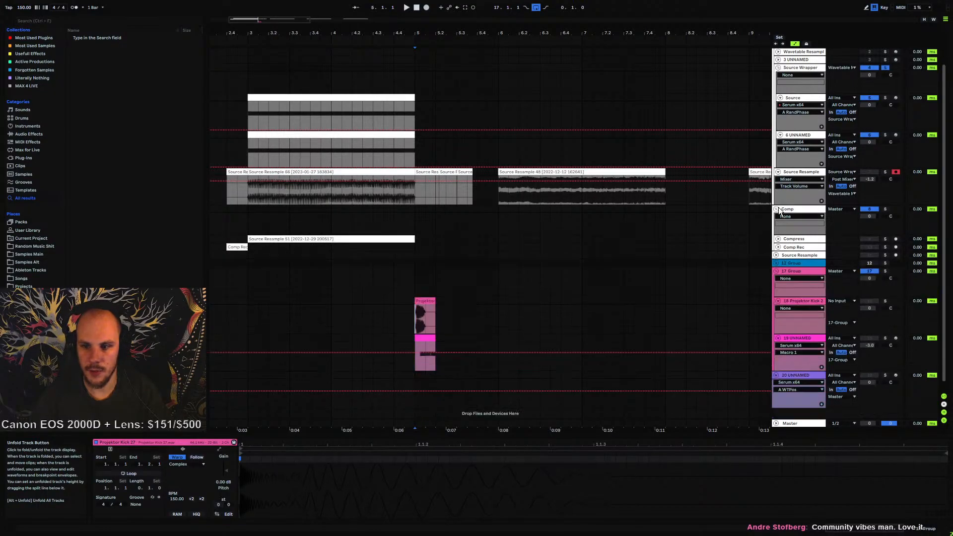
left_click(776, 209)
scroll(790, 240, "up", 1)
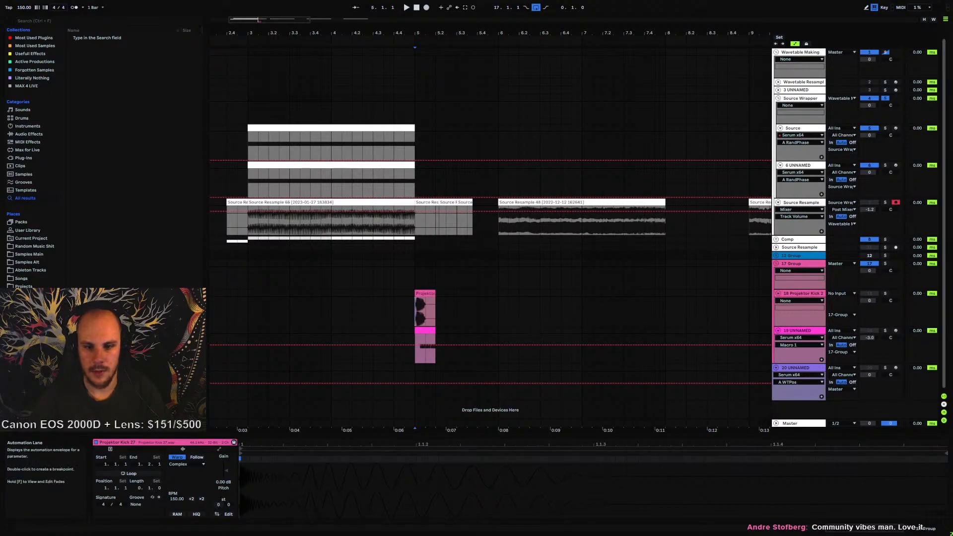
Play the arrangement from bar 5 and open the Serum plugin window on the 19 UNNAMED track
left_click(412, 266)
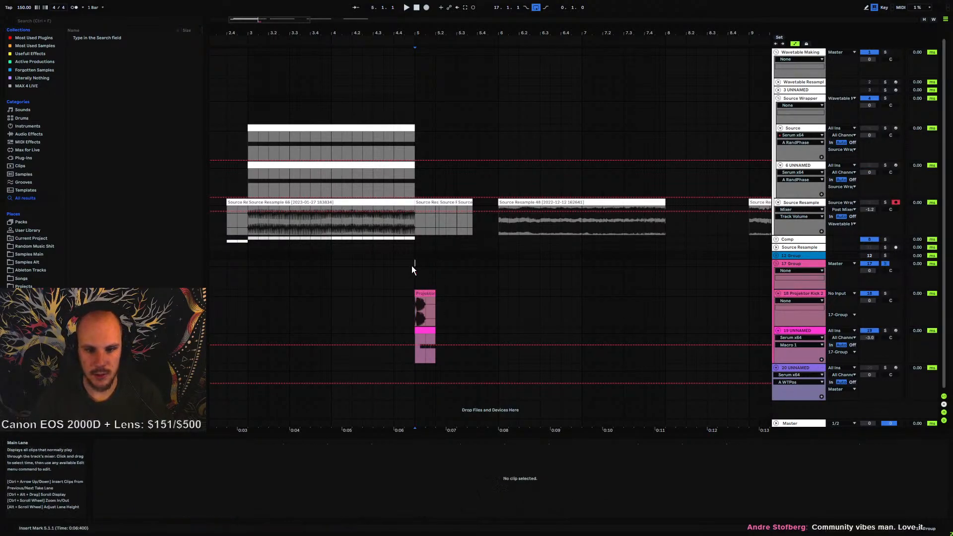
key("space")
left_click(423, 292)
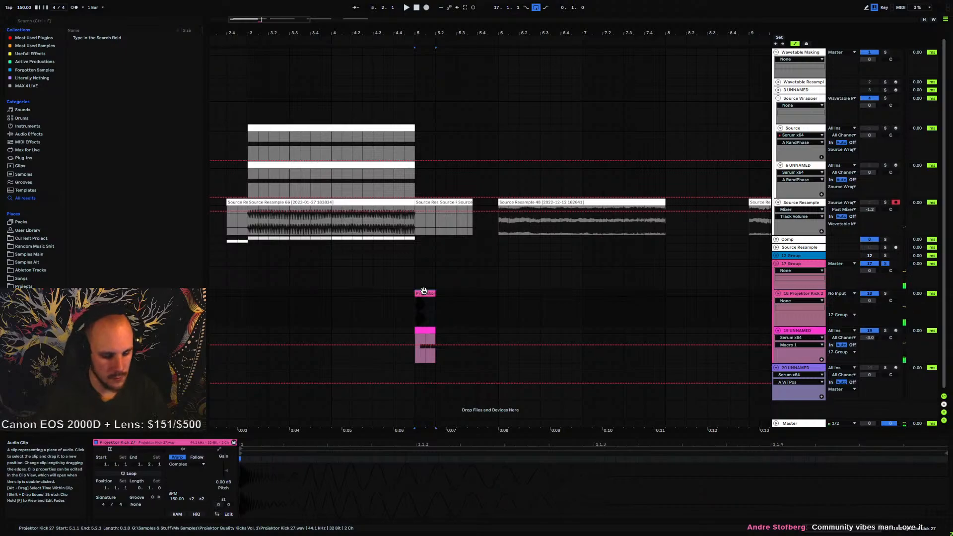
left_click(808, 330)
key("space")
left_click(153, 442)
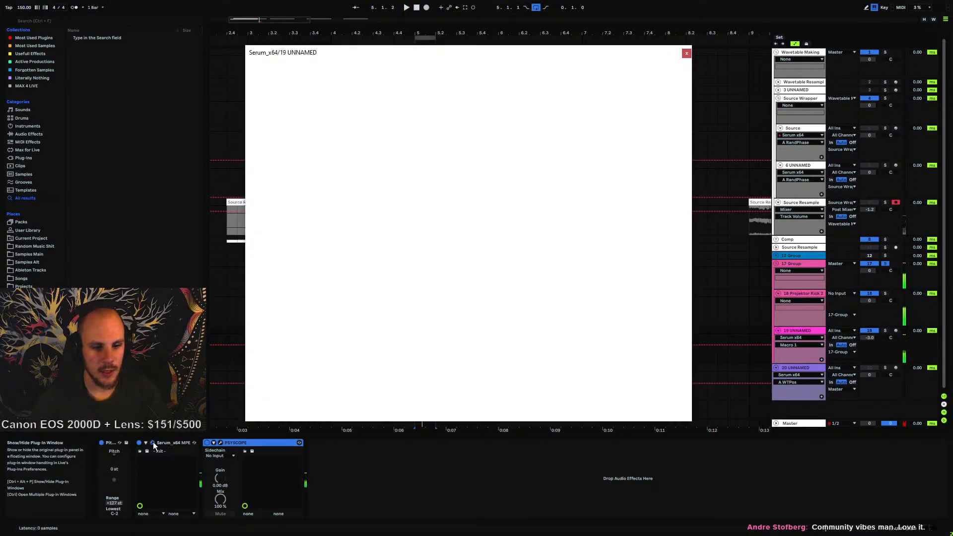
Rescan Serum's wavetable folders on disk
left_click(380, 117)
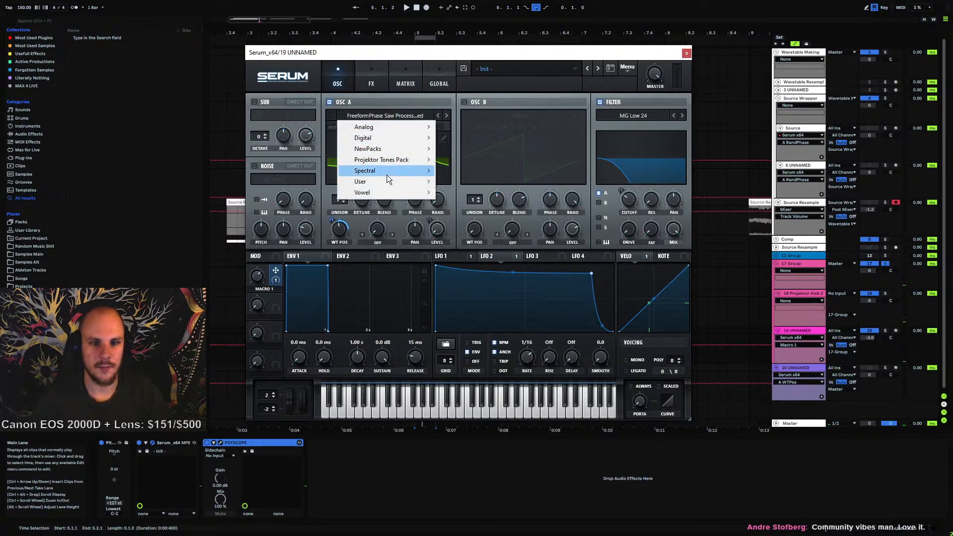
mouse_move(385, 181)
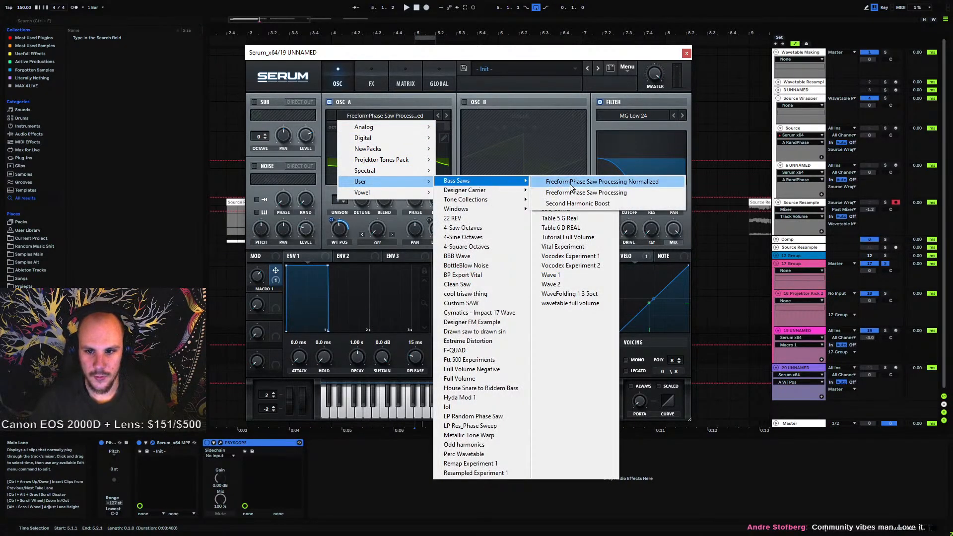
left_click(628, 70)
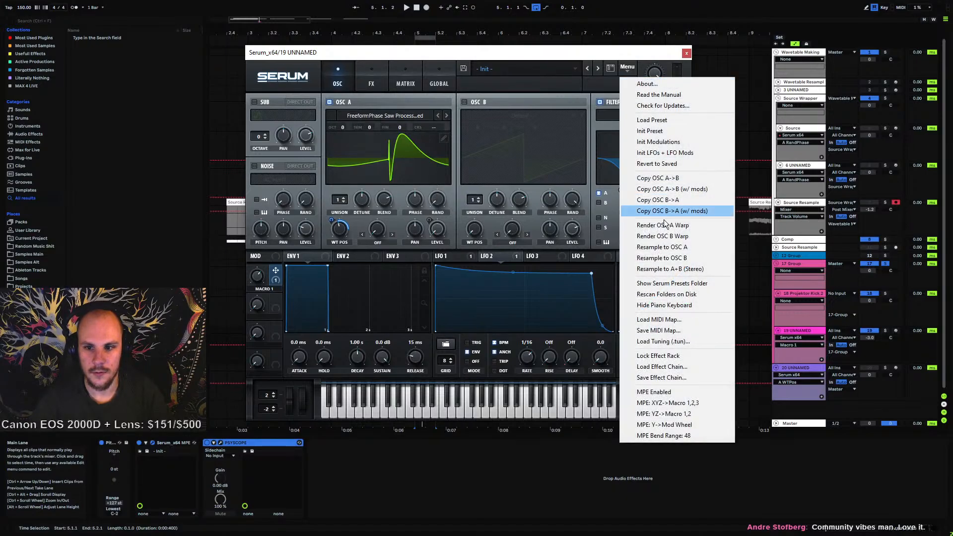
left_click(698, 297)
Load the Tripple Filter Sweep No Lower Shift wavetable from User Bass Saws into Oscillator A and audition it
left_click(376, 118)
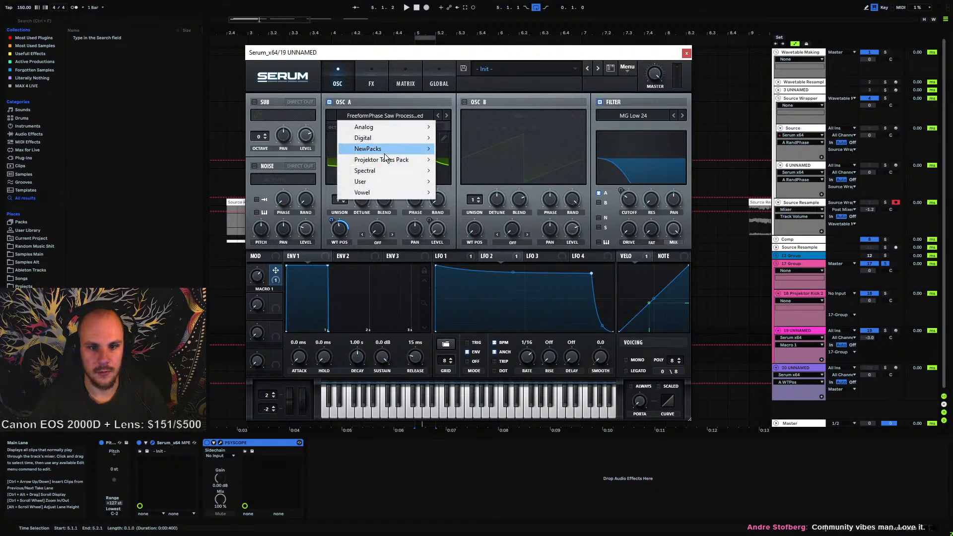
mouse_move(380, 181)
mouse_move(478, 181)
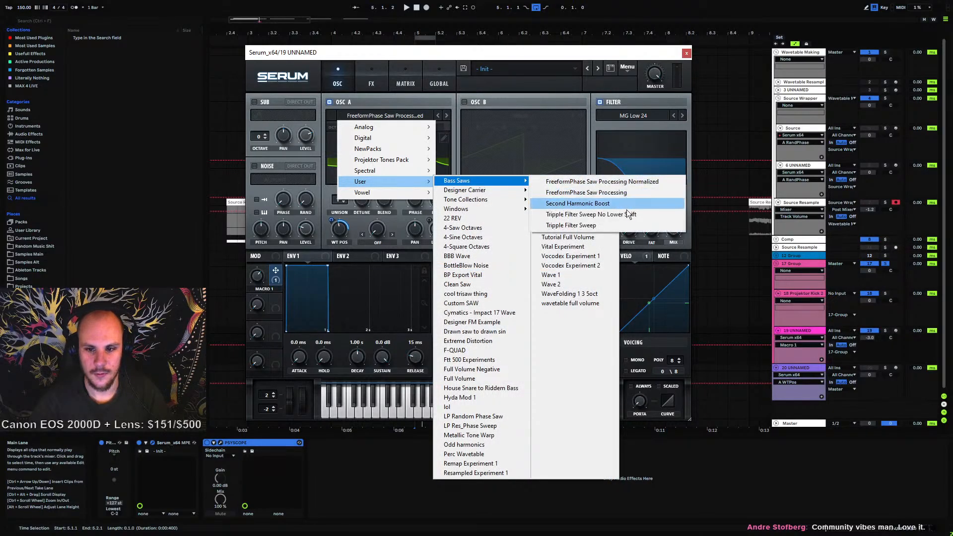
left_click(598, 213)
key("space")
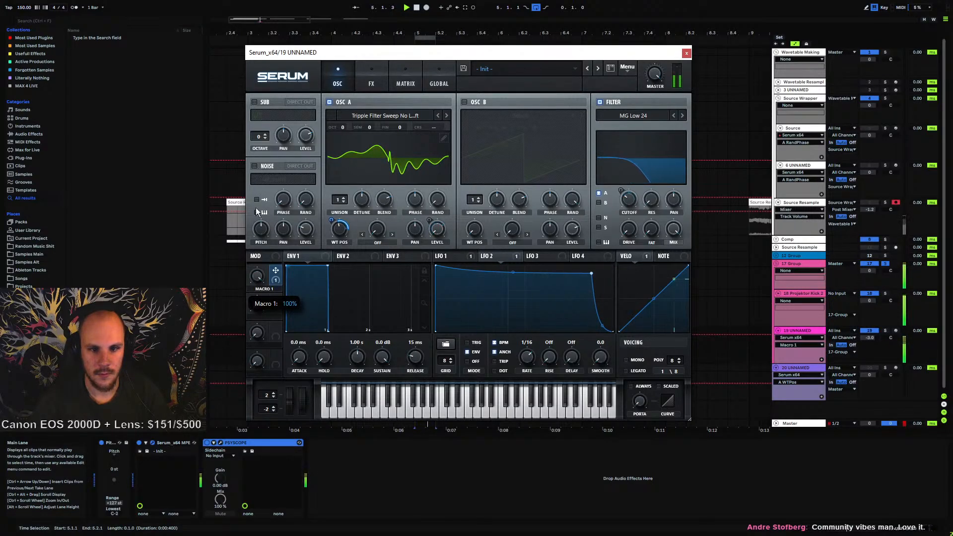
key("space")
Load the FreeformPhase Saw Processing Normalized wavetable from User Bass Saws into Oscillator A and play it back
left_click(393, 115)
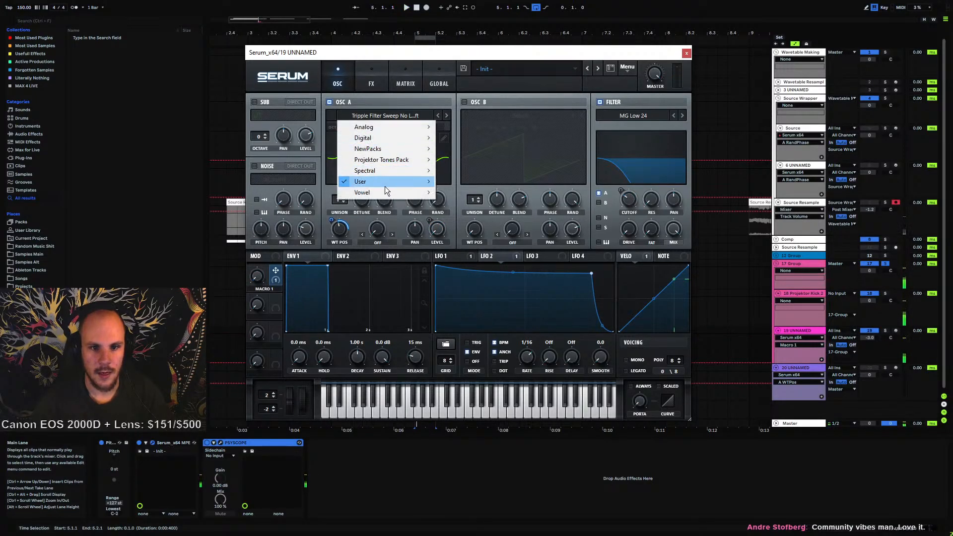
mouse_move(385, 186)
mouse_move(516, 185)
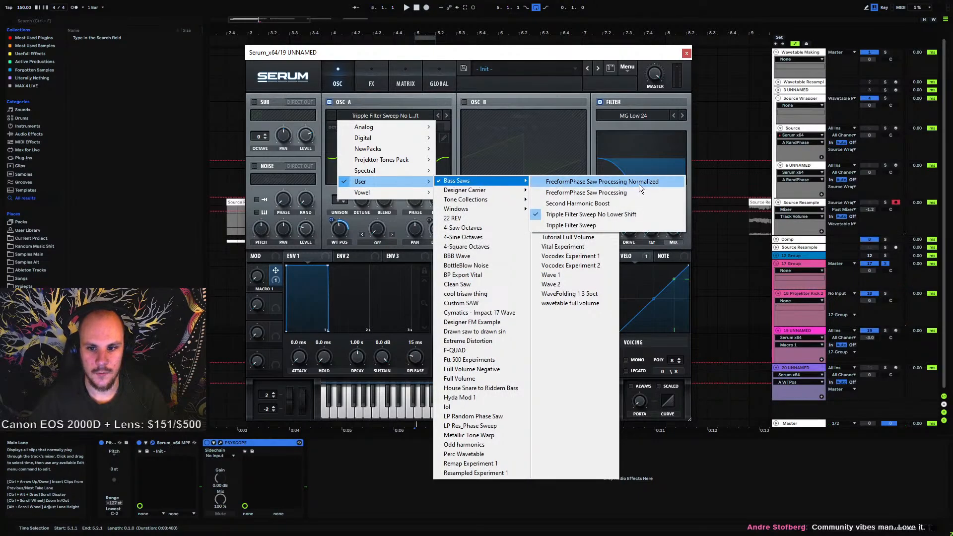
left_click(596, 181)
key("space")
left_click_drag(262, 274, 229, 310)
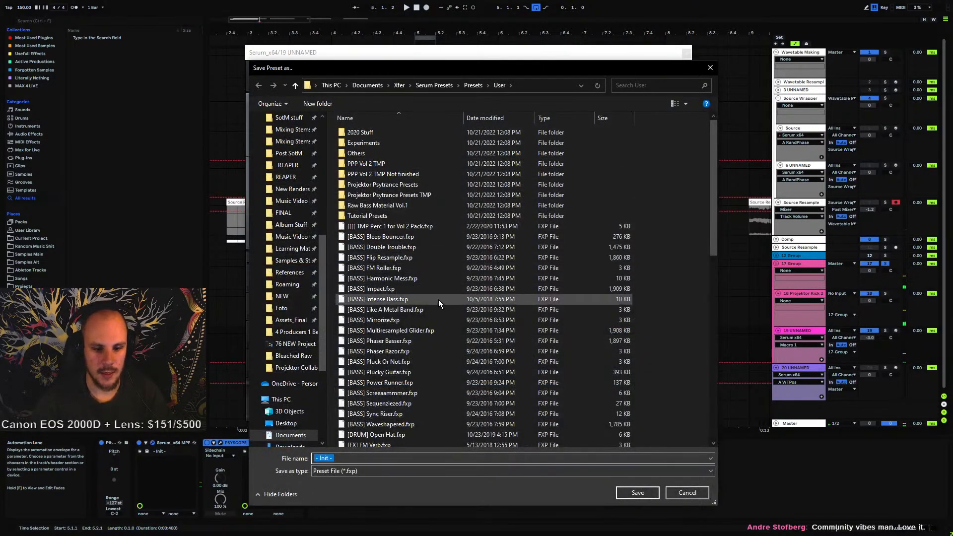
Save the current Serum patch as a preset named Quick Bass Start Patch
type("Quick Bass Start Patch")
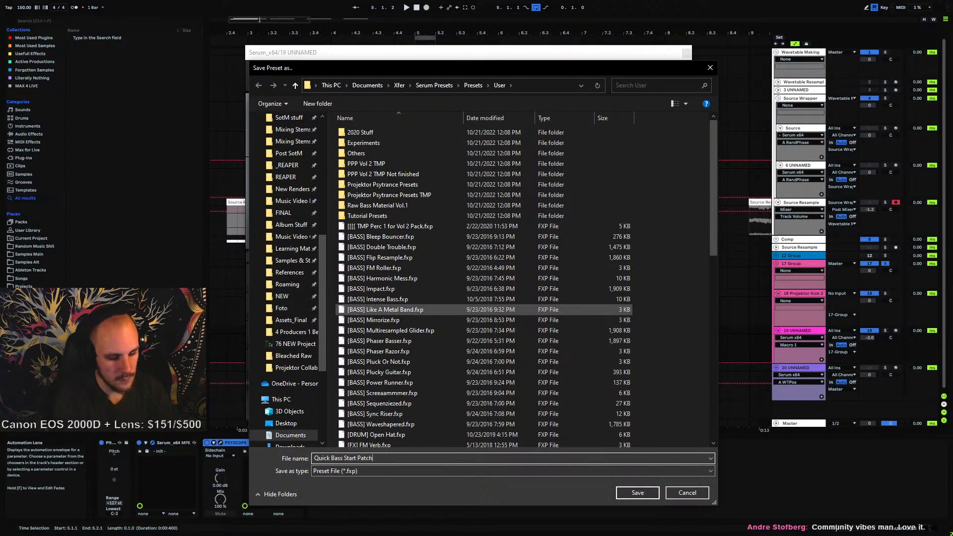
left_click(633, 494)
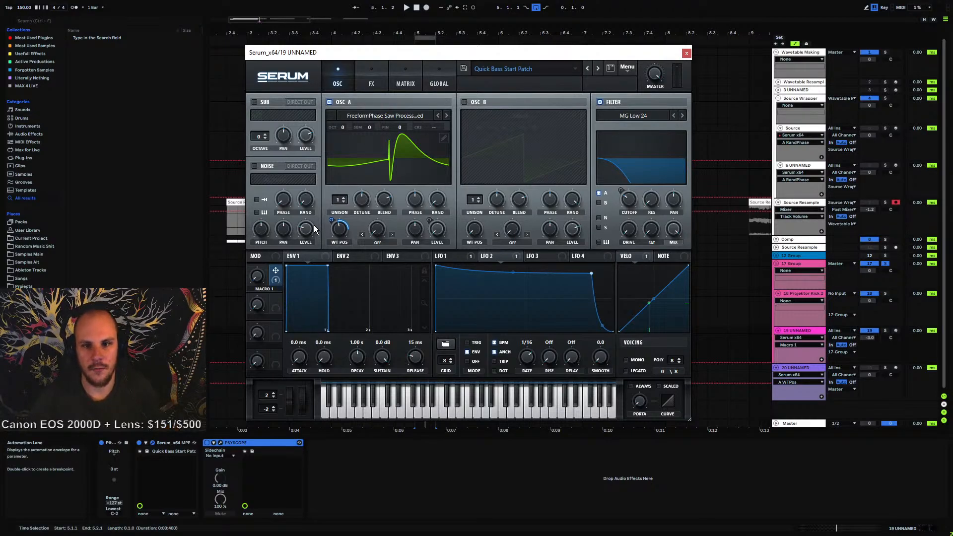
left_click(495, 69)
left_click(363, 54)
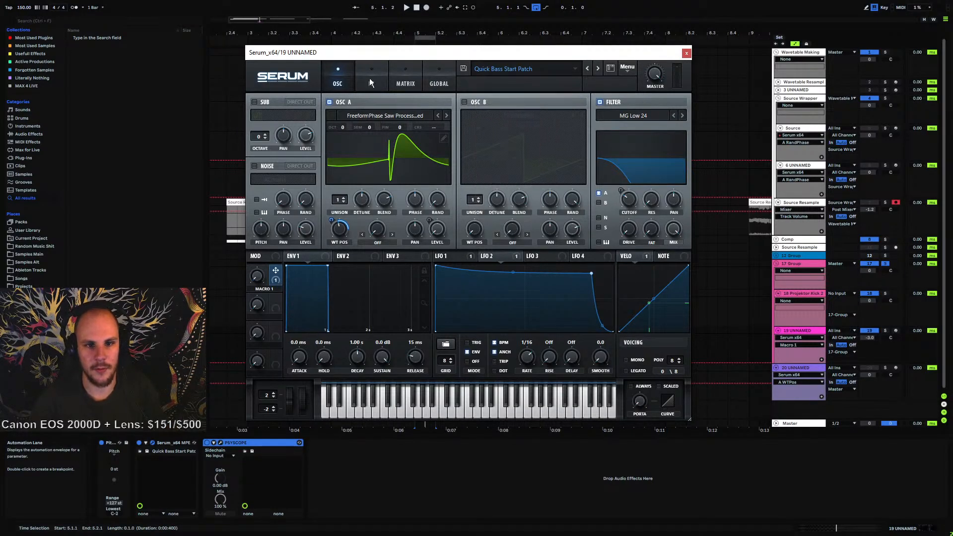
Examine the LFO 1 and LFO 2 shapes and the oscillator settings of the patch
left_click(453, 257)
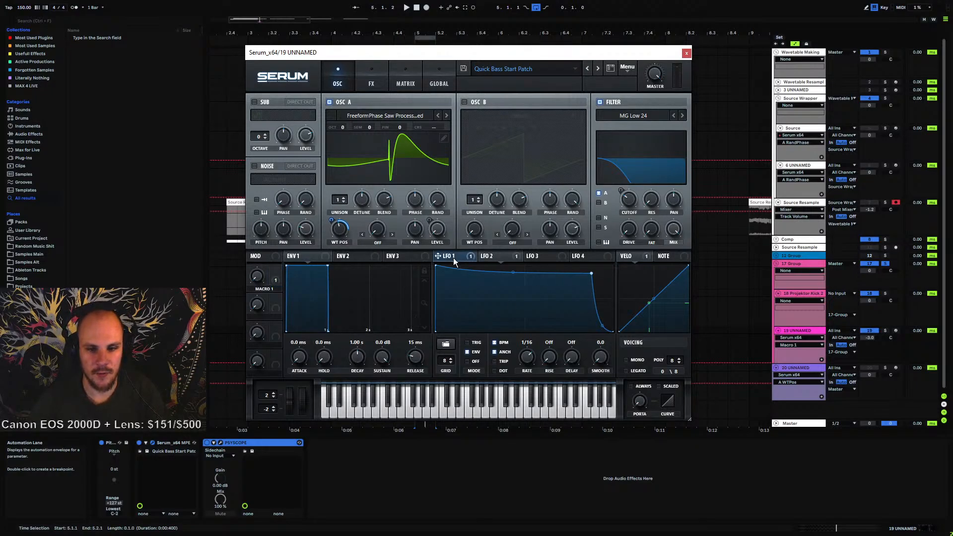
left_click(491, 256)
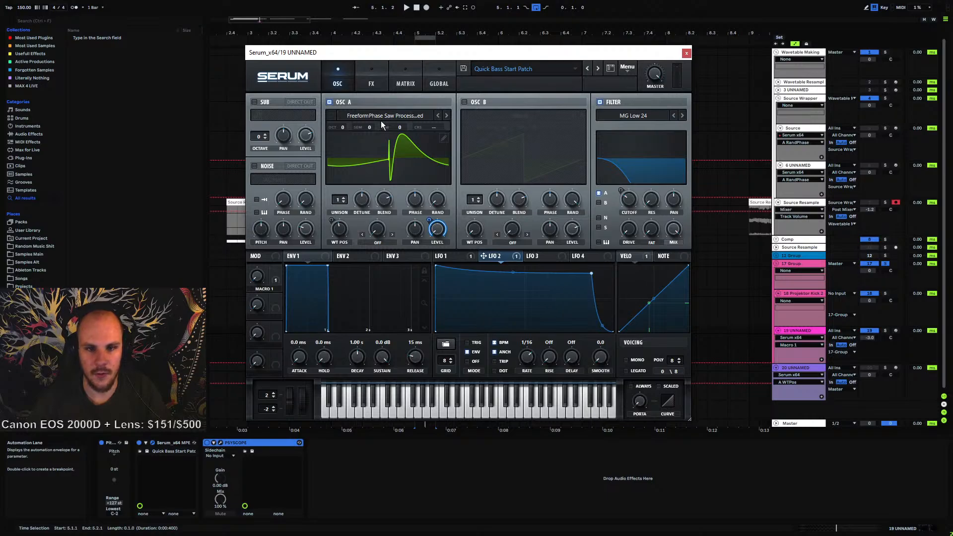
left_click(405, 80)
left_click(341, 82)
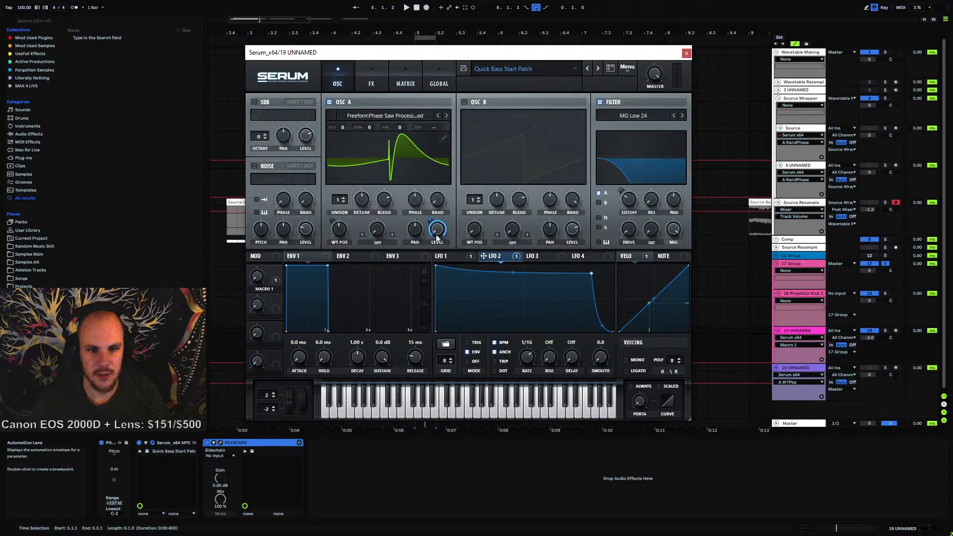
left_click(437, 200)
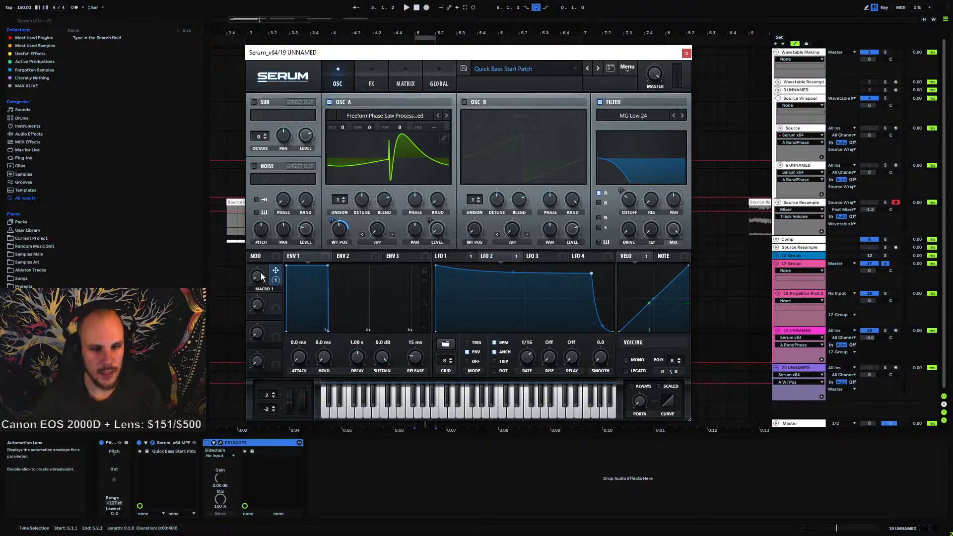
left_click(453, 256)
Play the patch while adjusting the LFO 1 curve slightly and sweeping Macro 1 up and back down
key("space")
mouse_move(525, 312)
left_mouse_down()
mouse_move(481, 297)
mouse_move(525, 308)
left_mouse_up()
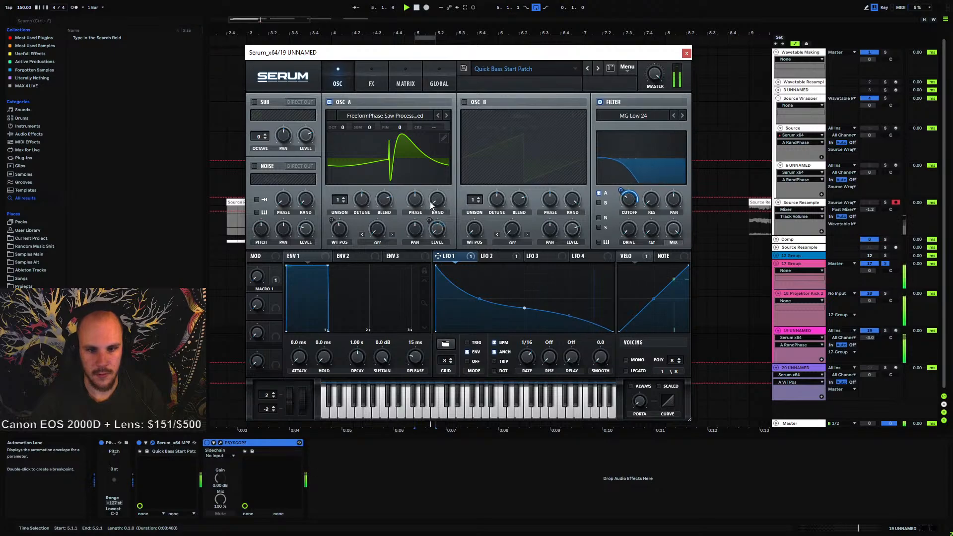
left_click_drag(272, 277, 280, 203)
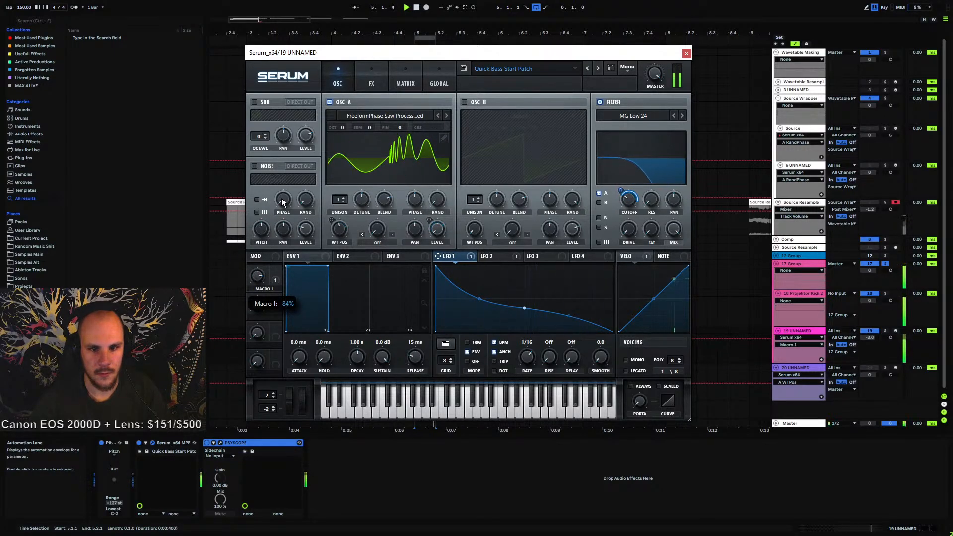
left_click_drag(254, 274, 250, 294)
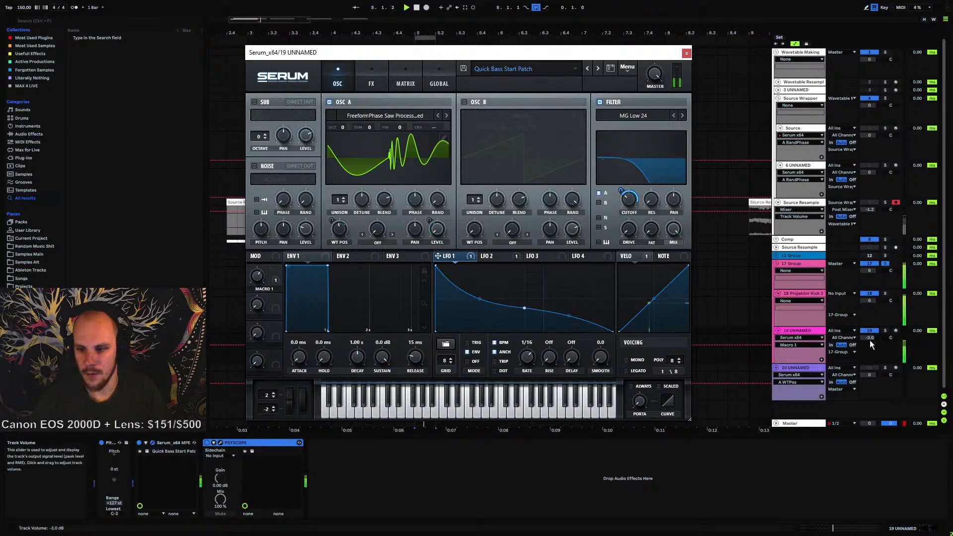
Lower the 19 UNNAMED track's volume, stop playback and close the Serum window
left_click_drag(870, 340, 870, 353)
key("space")
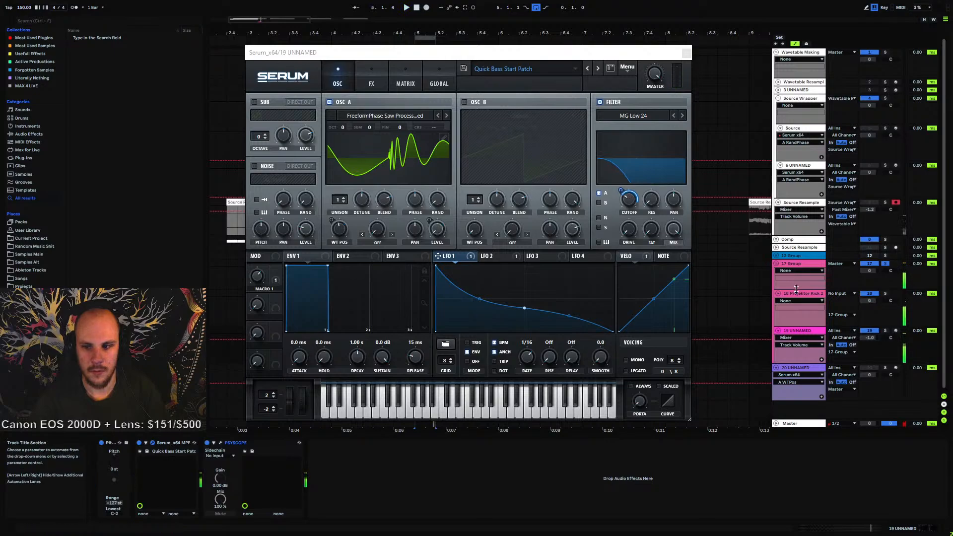
left_click(685, 53)
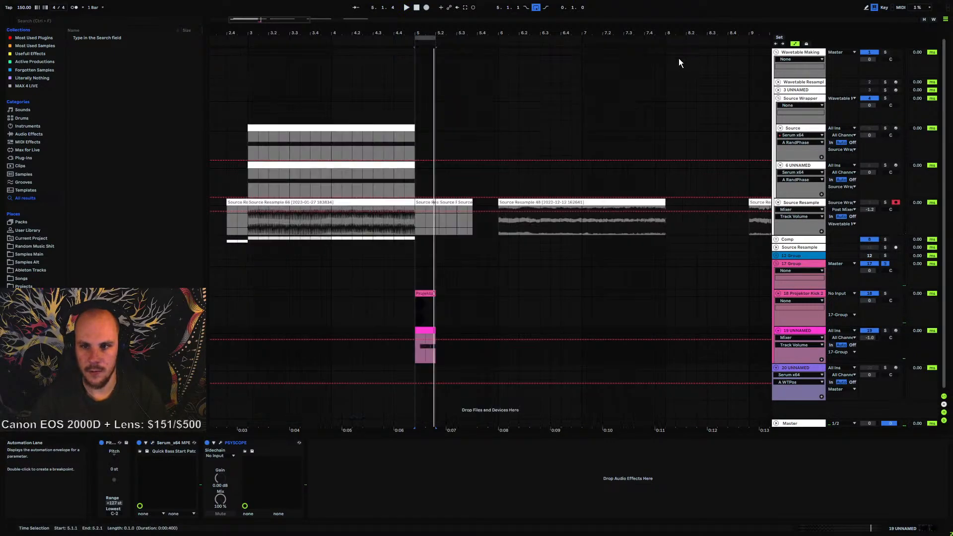
Play and stop the arrangement to audition the mix
key("space")
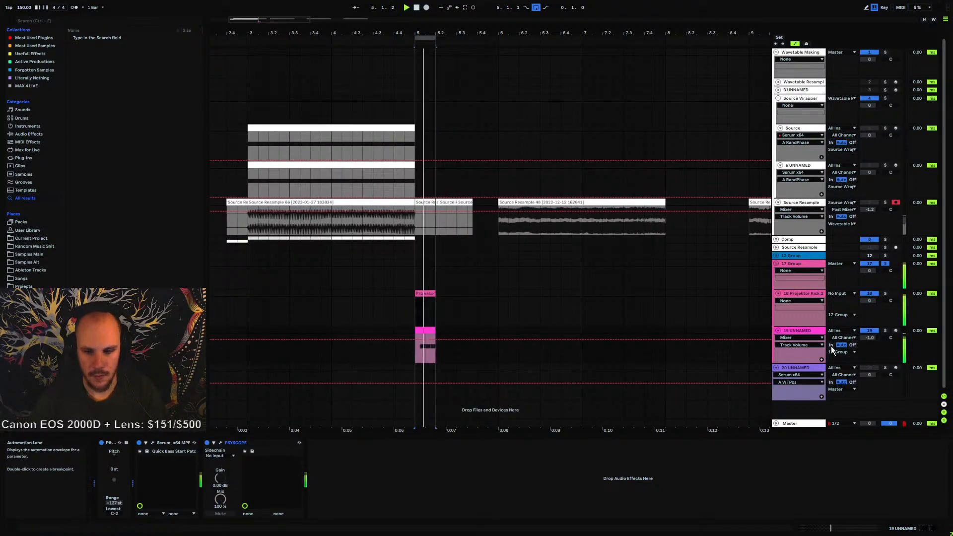
key("space")
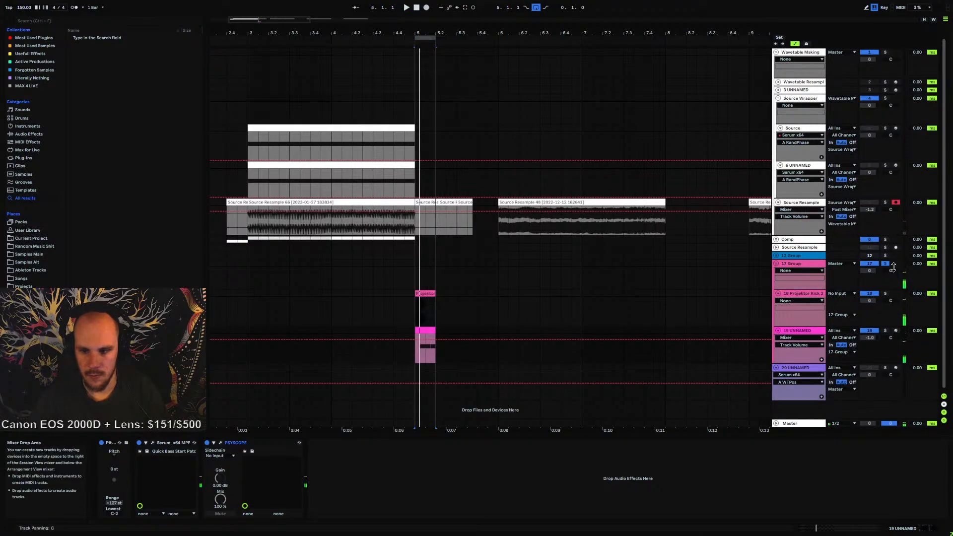
left_click(869, 271)
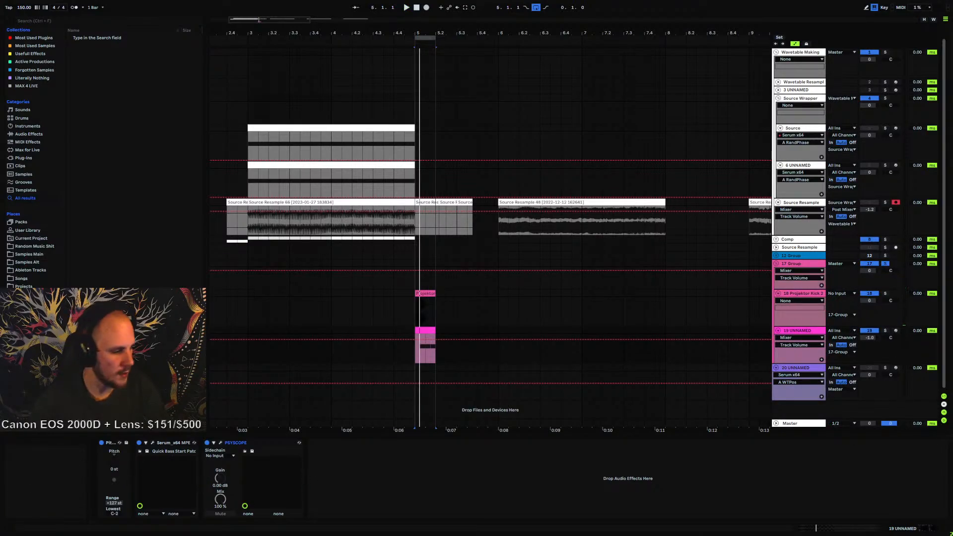
Switch to Voicemeeter, nudge the A1 master output fader up slightly, and return to Ableton Live
key("alt+Tab")
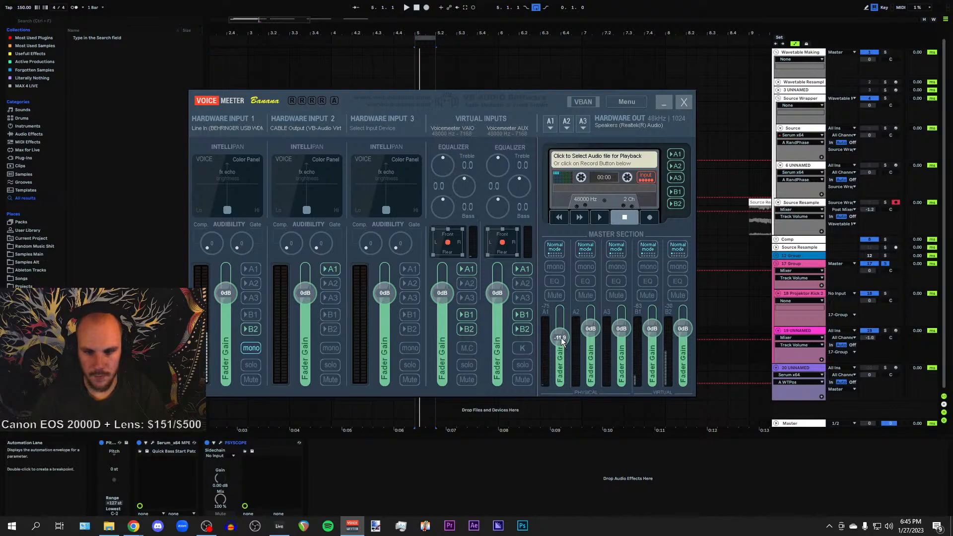
left_click_drag(561, 337, 564, 332)
left_click_drag(443, 103, 654, 104)
key("alt+Tab")
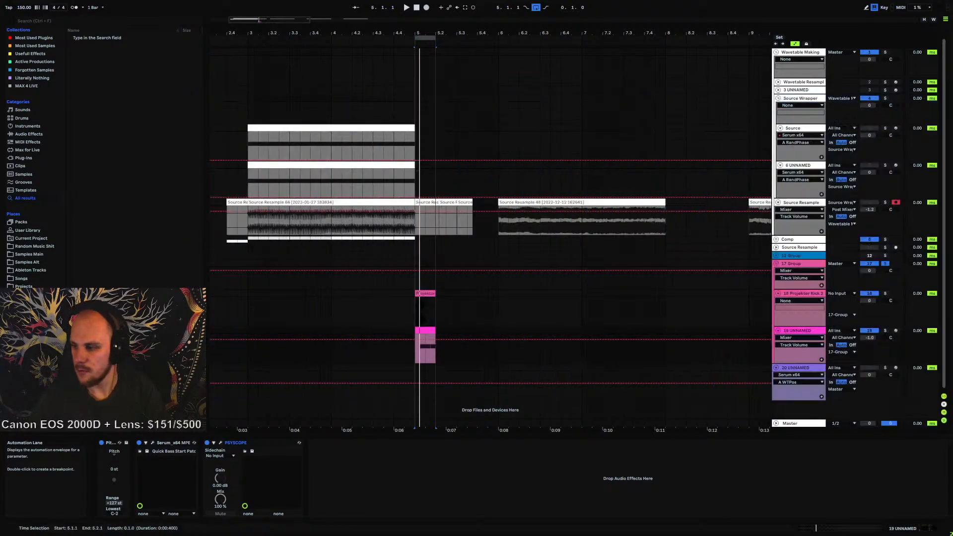
Audition the Projektor Kick clip and lower the 17 Group track's volume to about -4.8 dB
left_click(422, 293)
key("space")
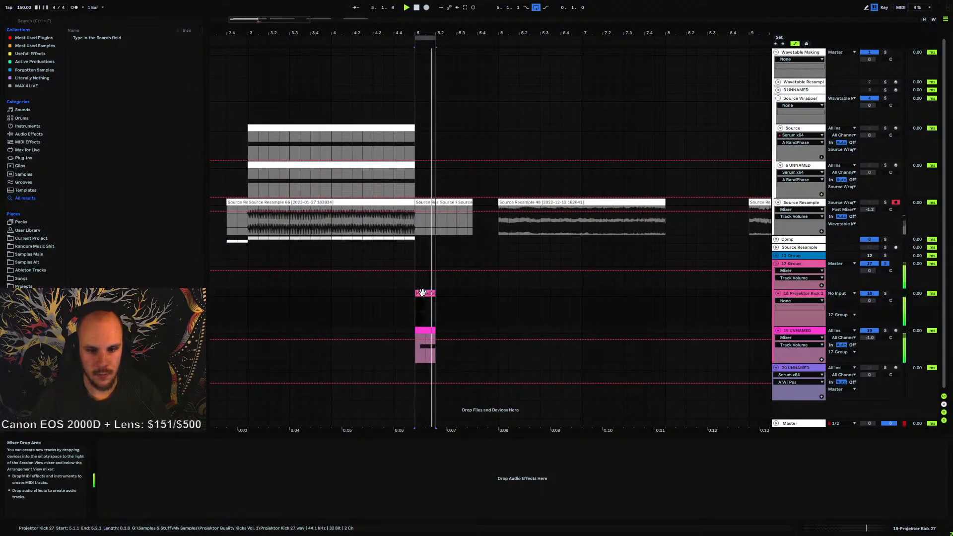
key("space")
left_click(794, 331)
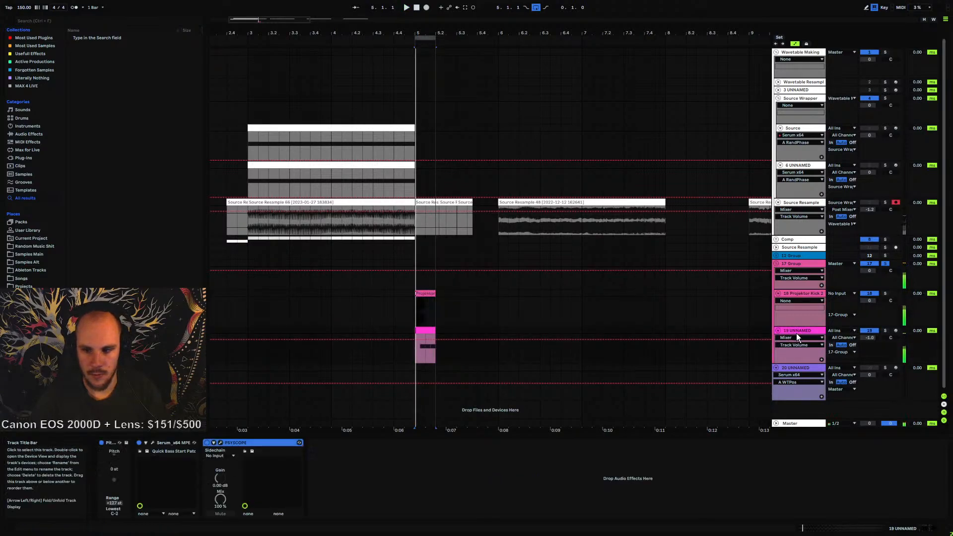
left_click(805, 266)
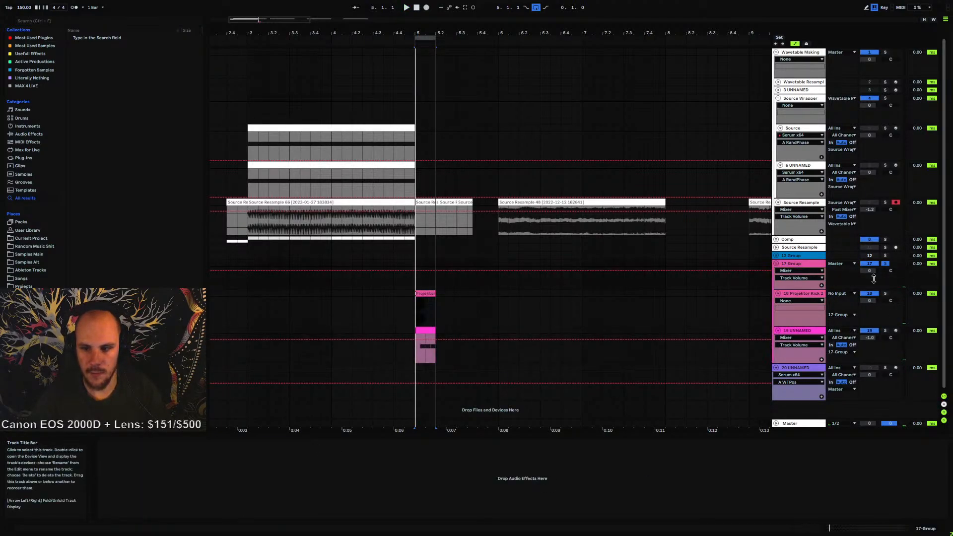
key("space")
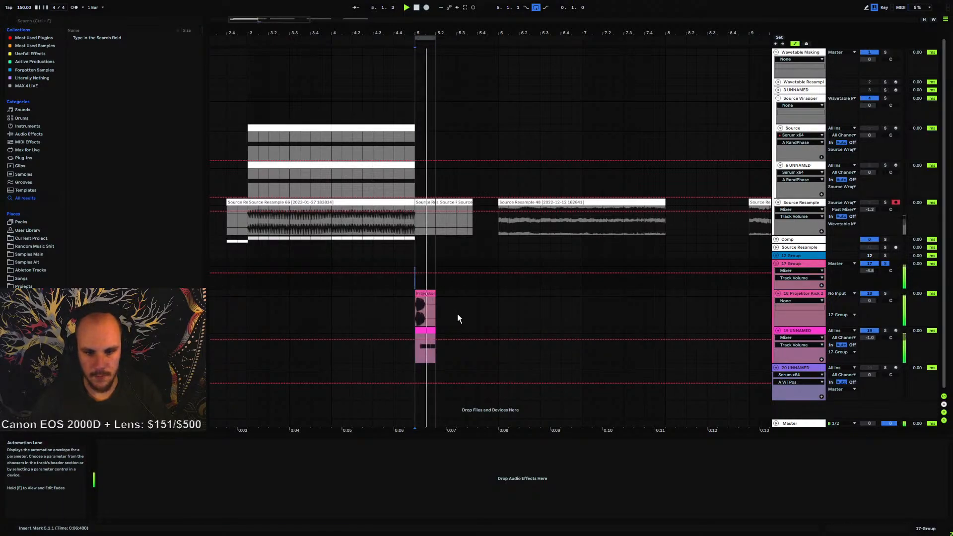
Open the 19 UNNAMED MIDI clip, transpose its notes up four semitones, and play it back
left_click(794, 337)
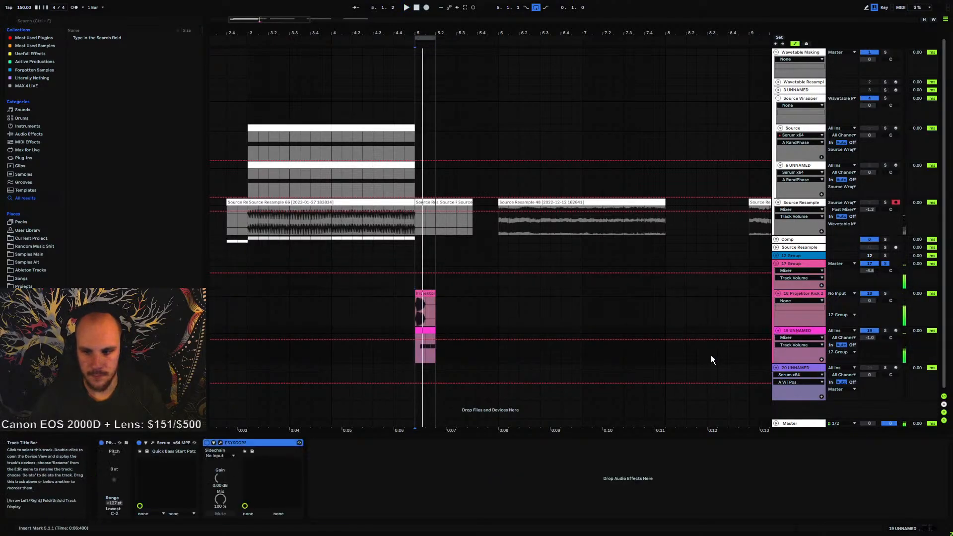
left_click(425, 335)
left_click_drag(462, 487, 858, 522)
key("Up")
key("Up")
key("Up")
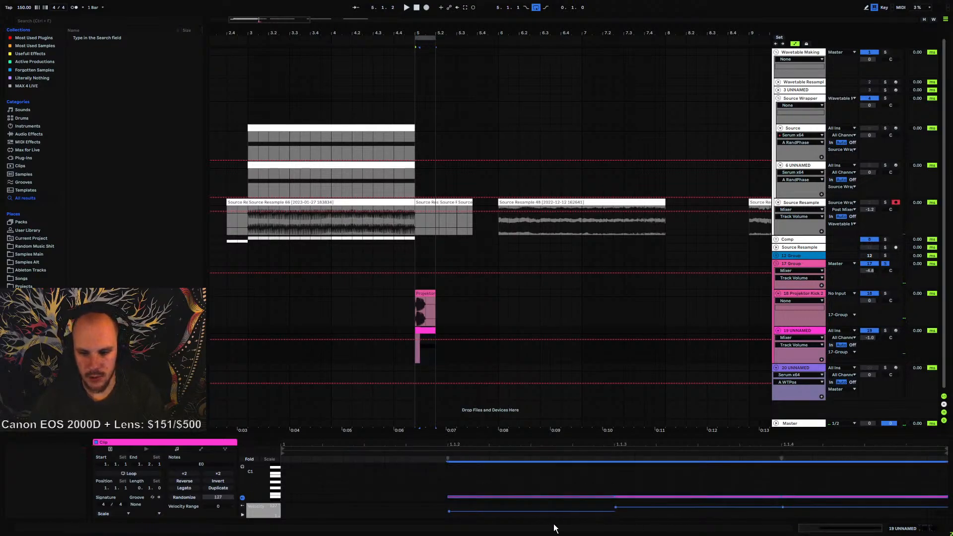
key("Up")
key("space")
left_click(412, 331)
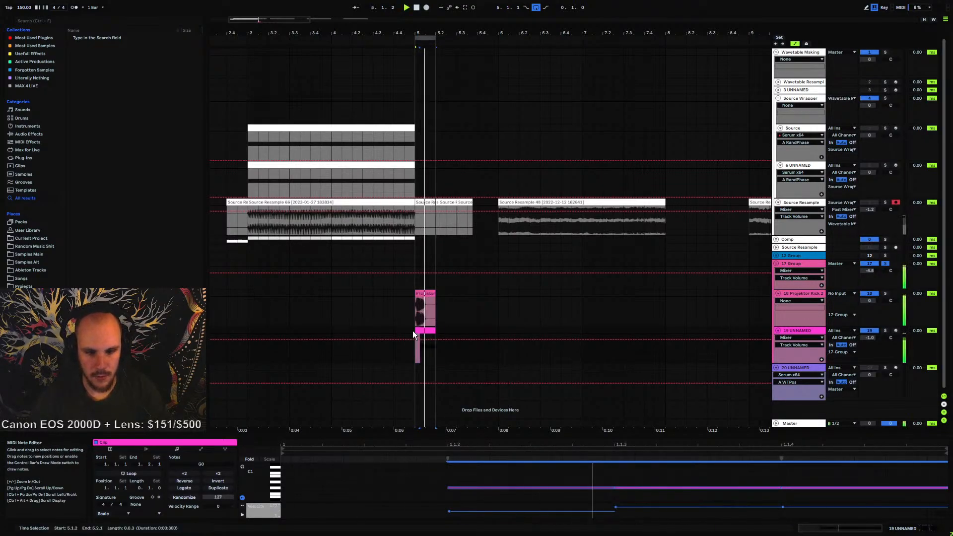
left_click(415, 331)
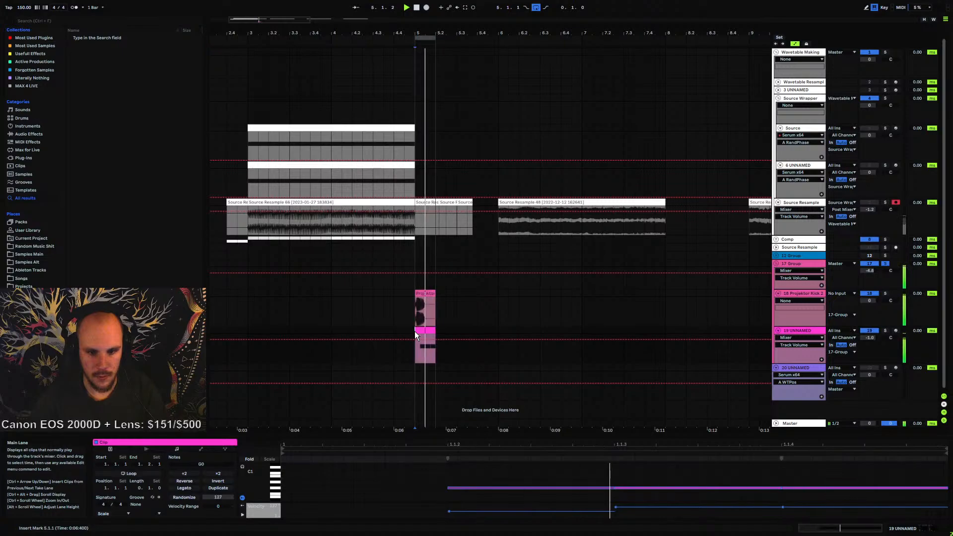
key("space")
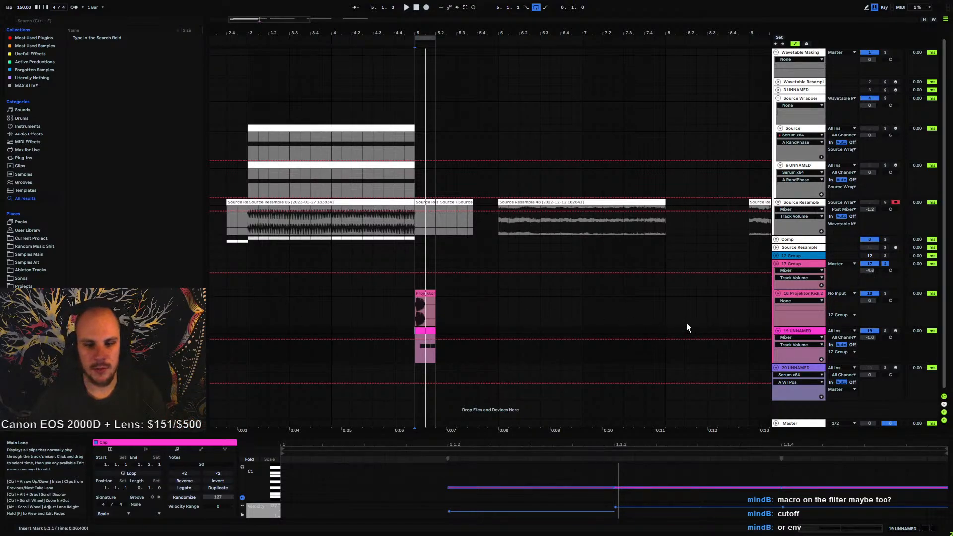
Open Serum on the 19 UNNAMED track and toggle Oscillator B and Oscillator A on and off to compare them
left_click(807, 331)
left_click(152, 442)
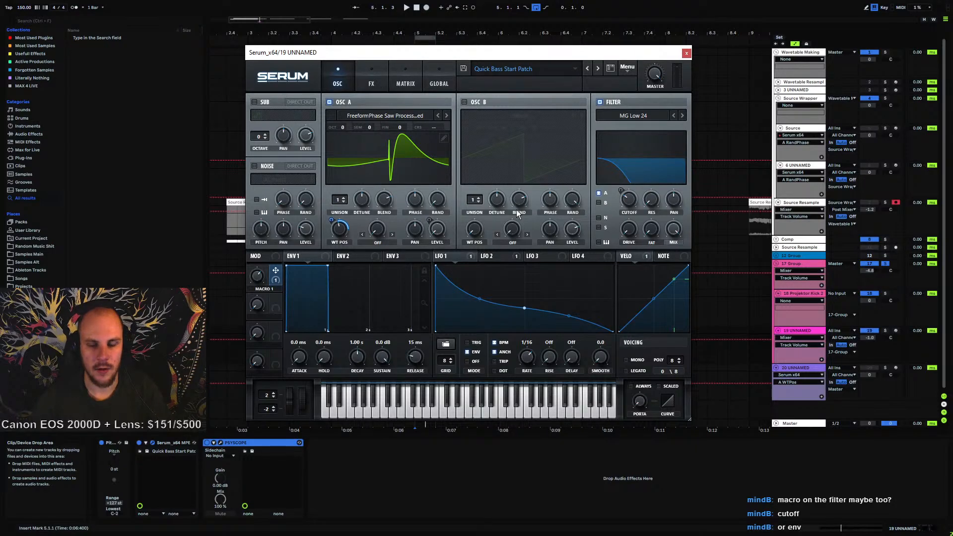
left_click(464, 102)
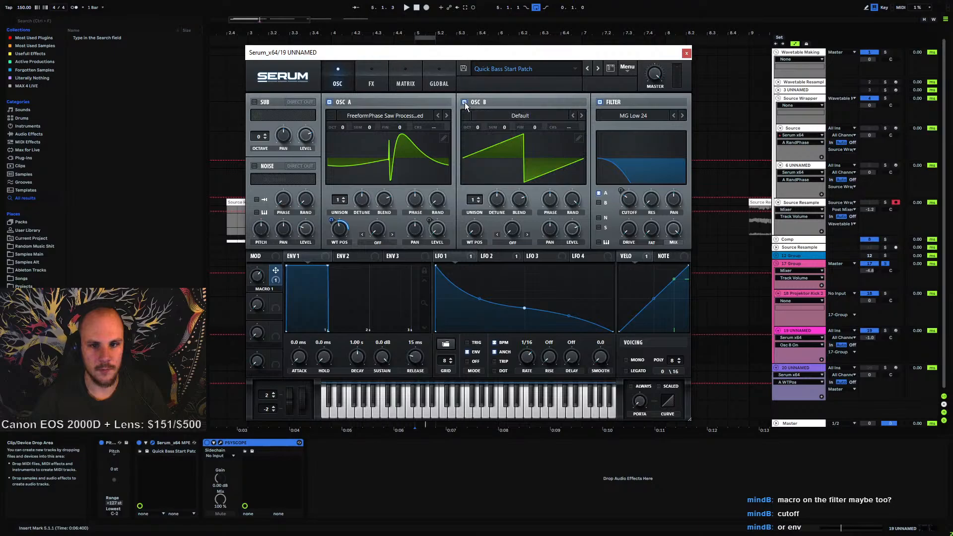
left_click(330, 103)
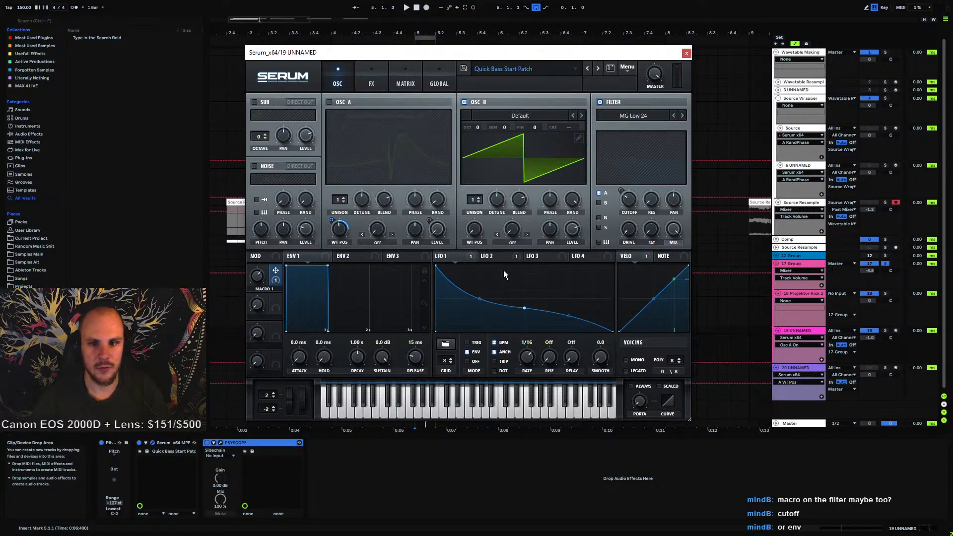
left_click(330, 101)
left_click(463, 102)
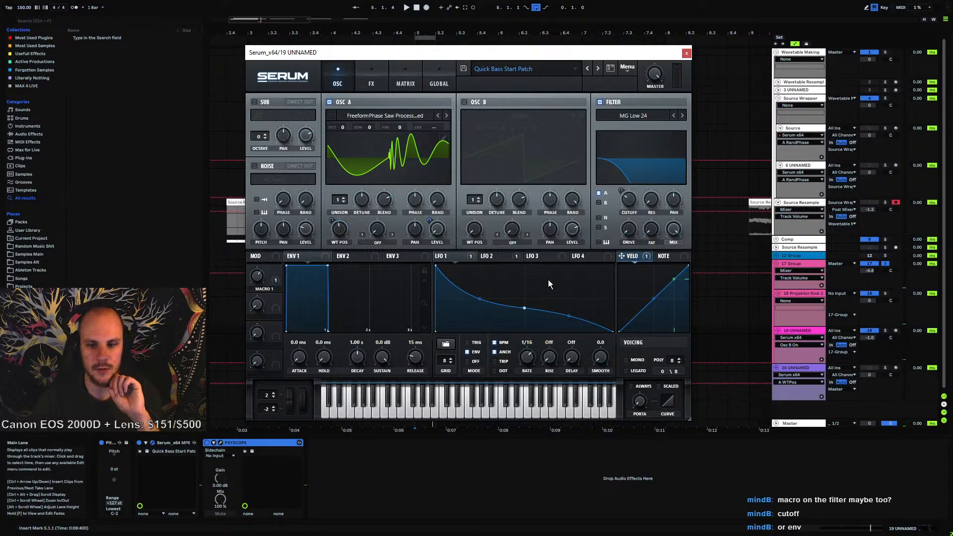
Open the modulation matrix and reshape the LFO 2 curve into a falling dip with a sharp rise at the end
left_click(495, 255)
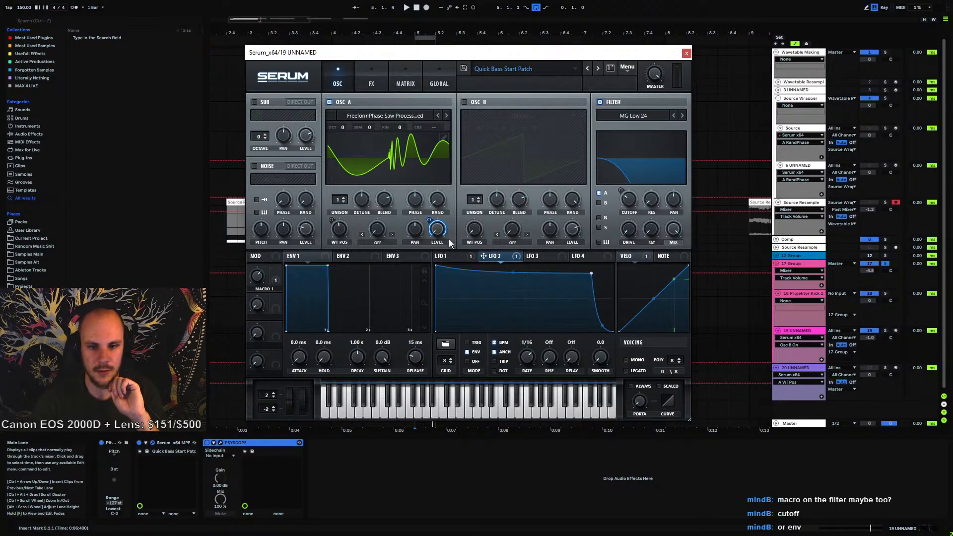
left_click(406, 82)
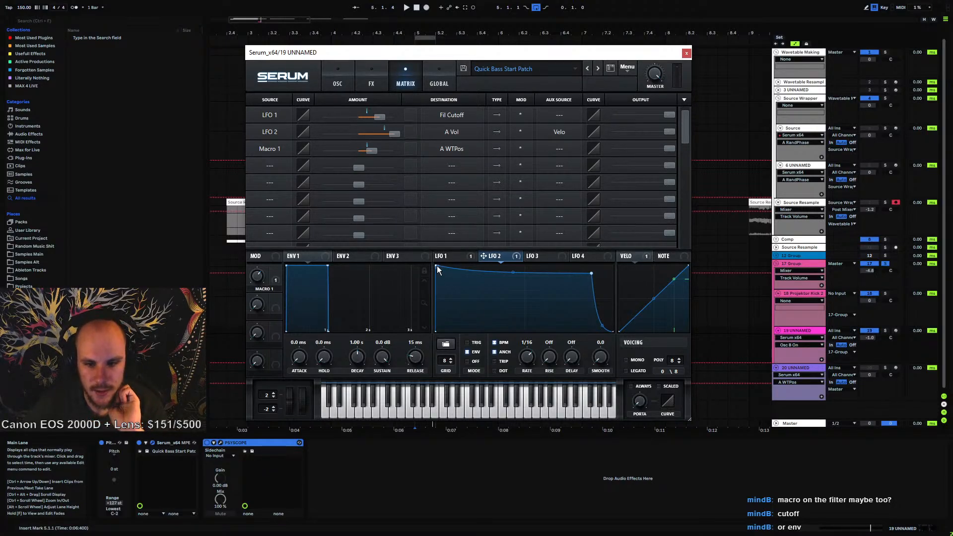
left_click_drag(437, 266, 500, 284)
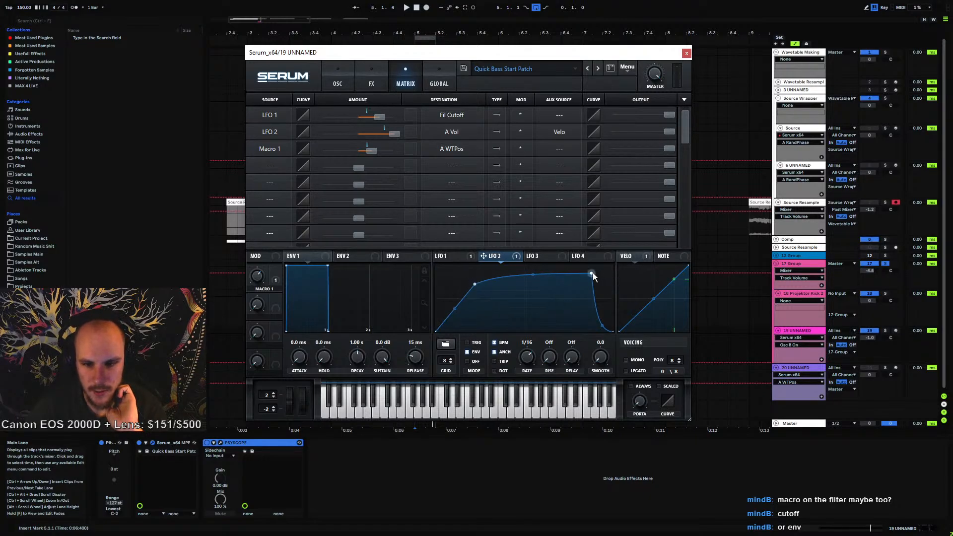
left_click_drag(592, 272, 582, 296)
left_click_drag(612, 329, 608, 243)
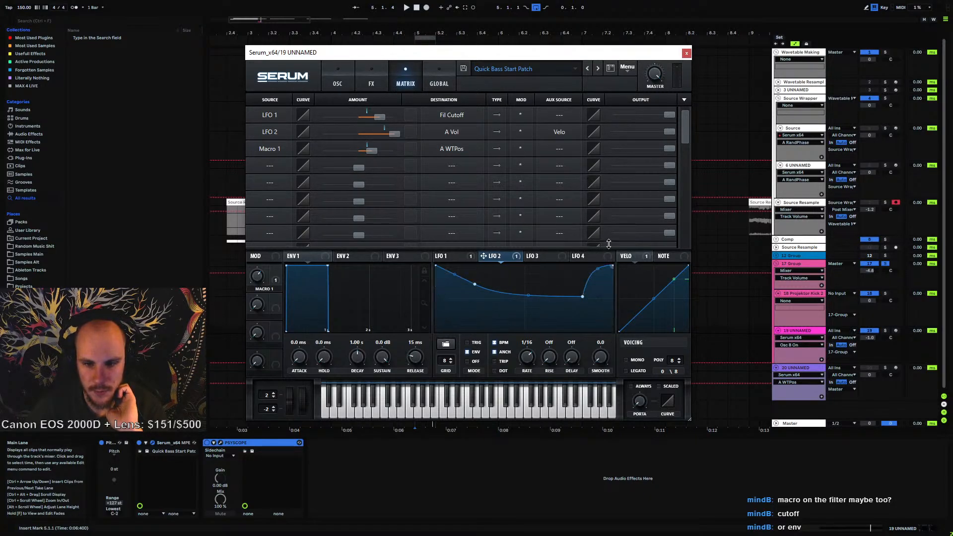
left_click_drag(582, 298, 592, 348)
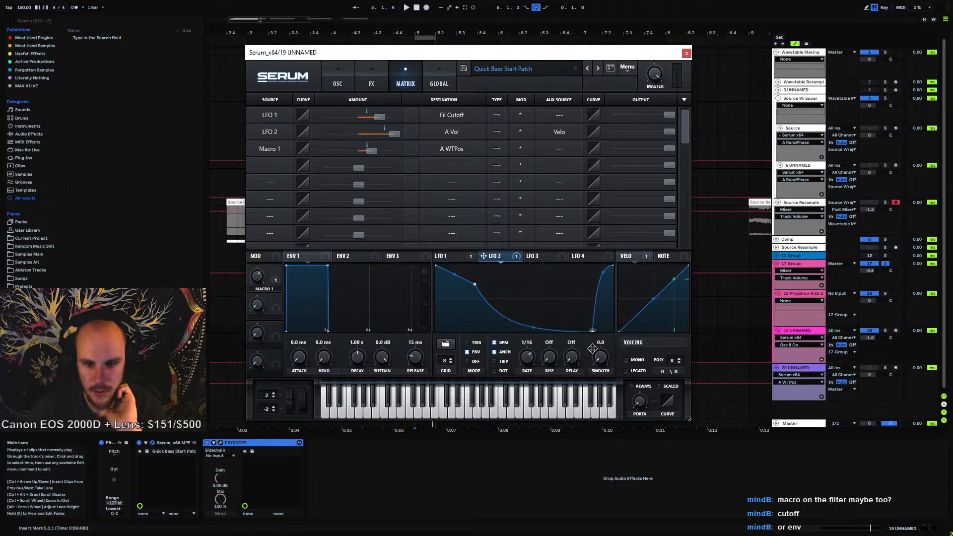
Reshape the LFO 2 curve into a flat plateau that drops steeply at the very end
left_click_drag(613, 268, 614, 375)
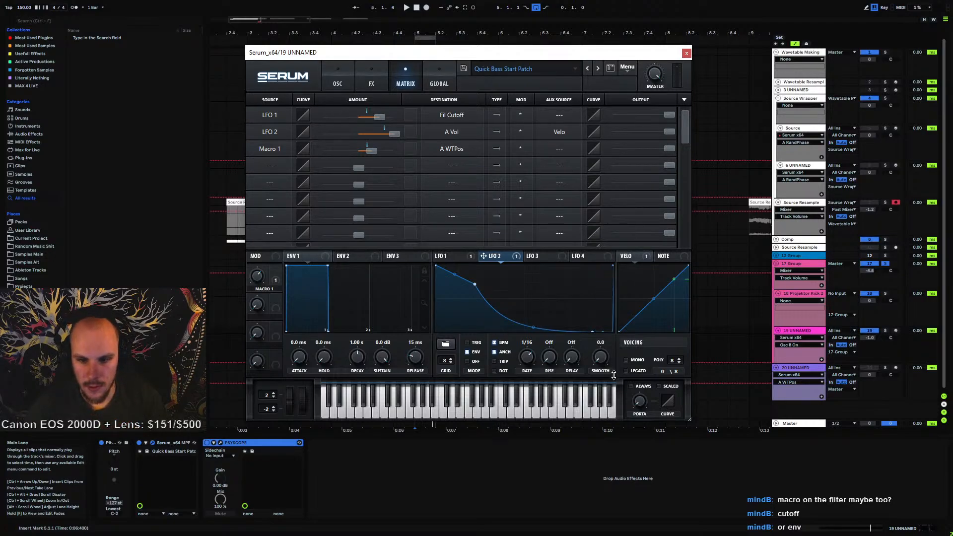
left_click_drag(474, 285, 591, 273)
left_click_drag(593, 329, 618, 345)
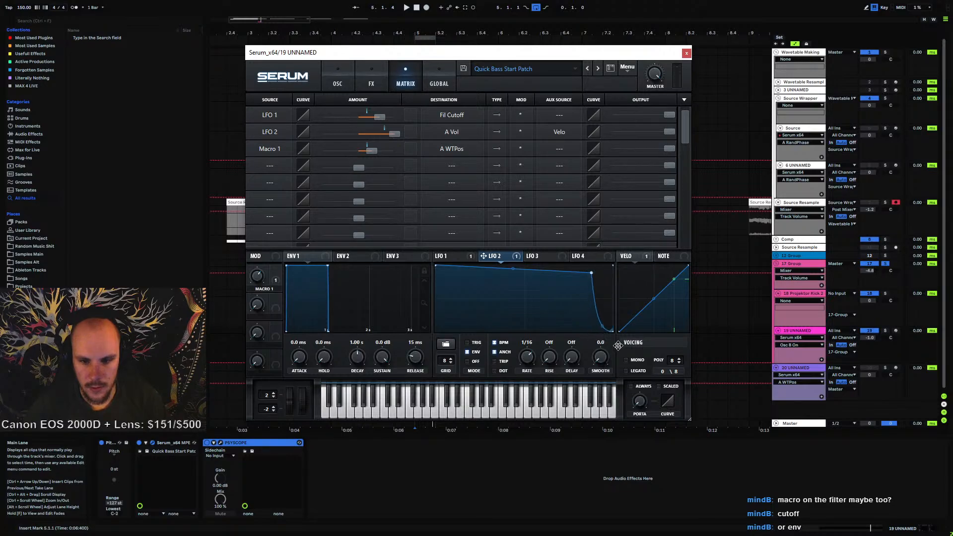
left_click_drag(591, 272, 590, 273)
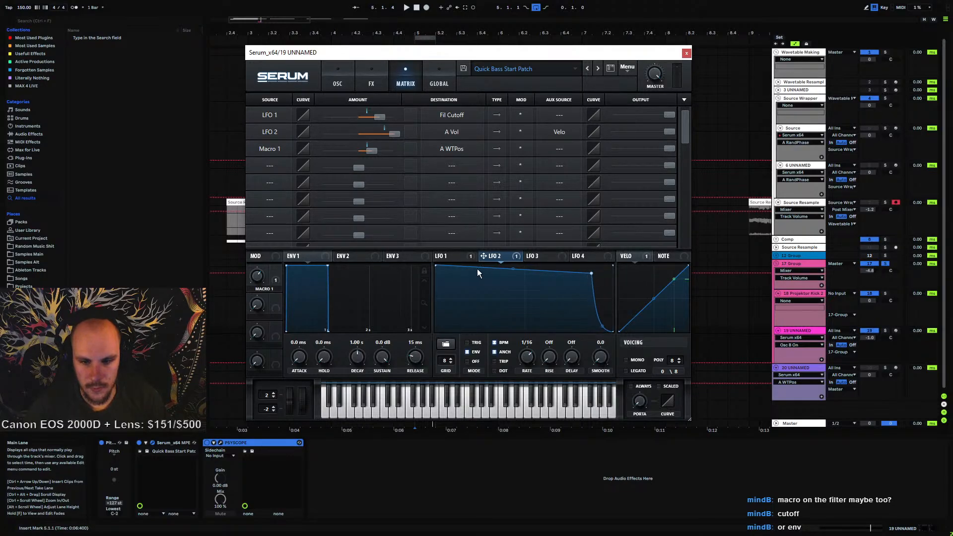
left_click_drag(512, 269, 512, 288)
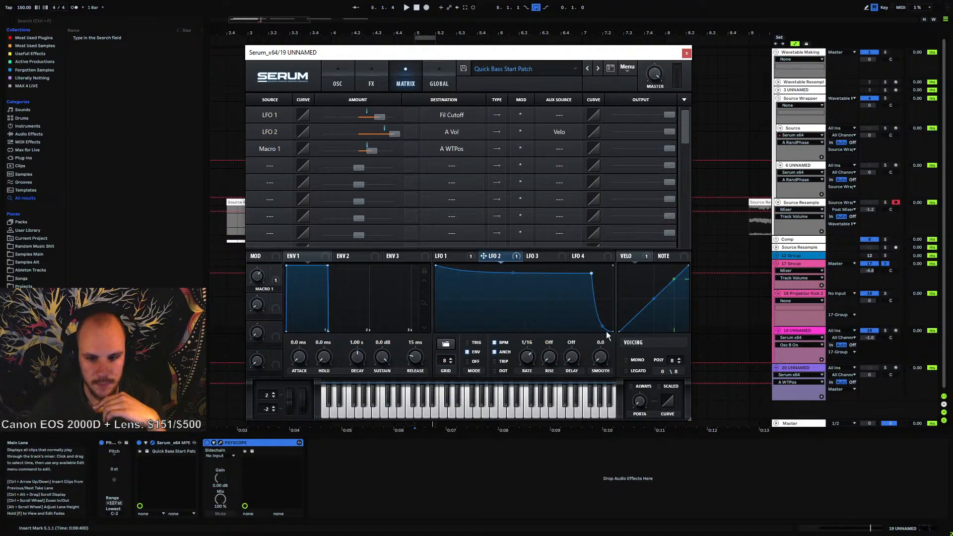
Play the patch and turn the Env 1 release down to 0 ms
key("space")
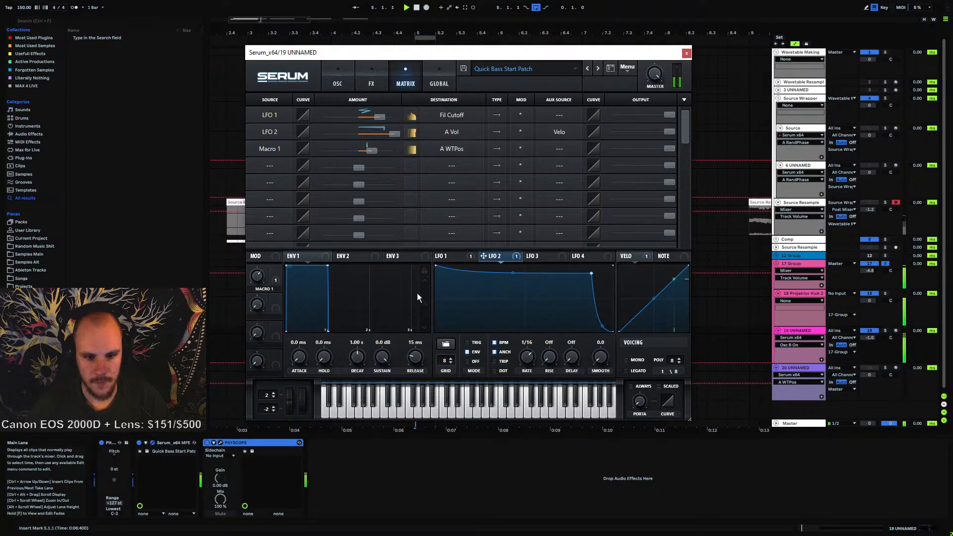
left_click_drag(417, 359, 401, 474)
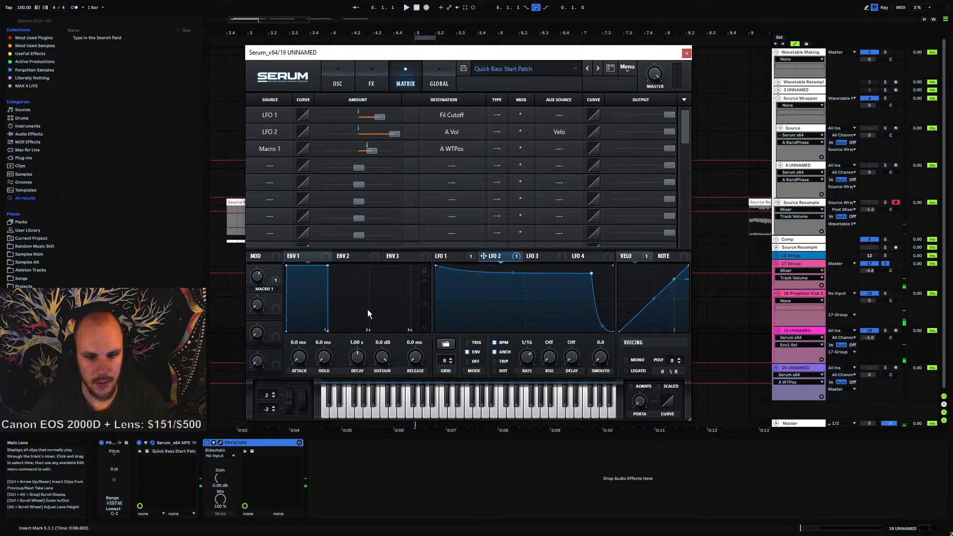
key("space")
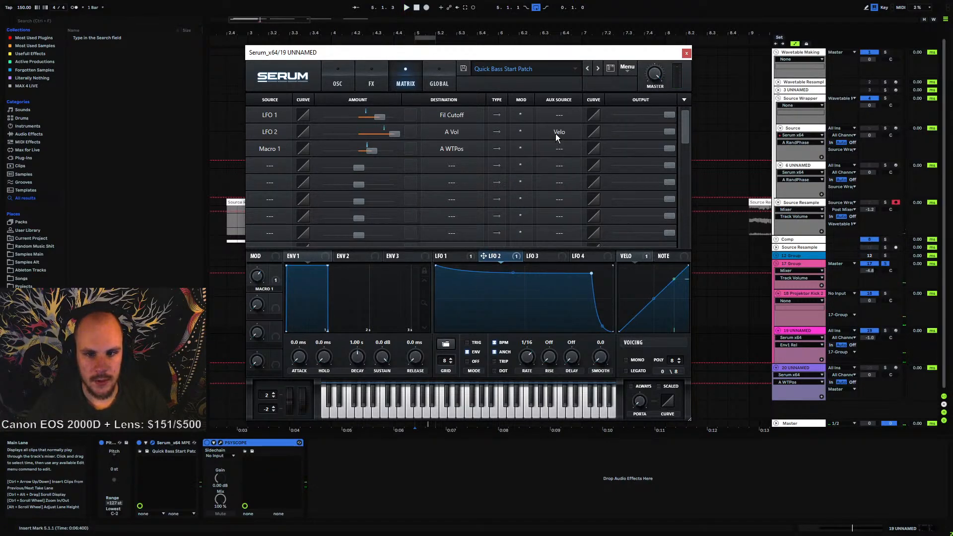
Clear the Velo aux source from the LFO 2 to A Vol modulation routing
left_click(441, 256)
left_click(496, 257)
left_click(552, 132)
left_click(558, 140)
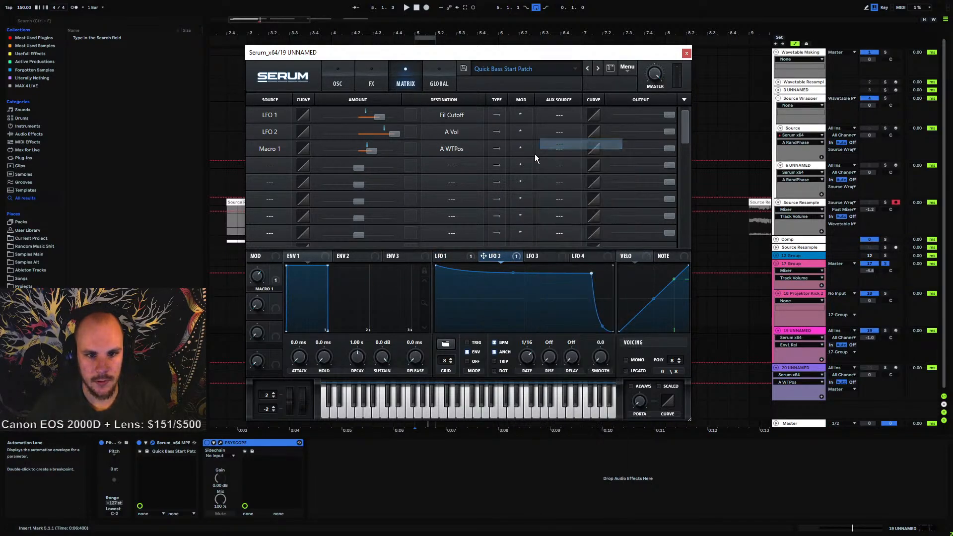
Set velocity to modulate the vertical position of LFO 2's first point through LFO Bus 1
right_click(436, 265)
mouse_move(481, 319)
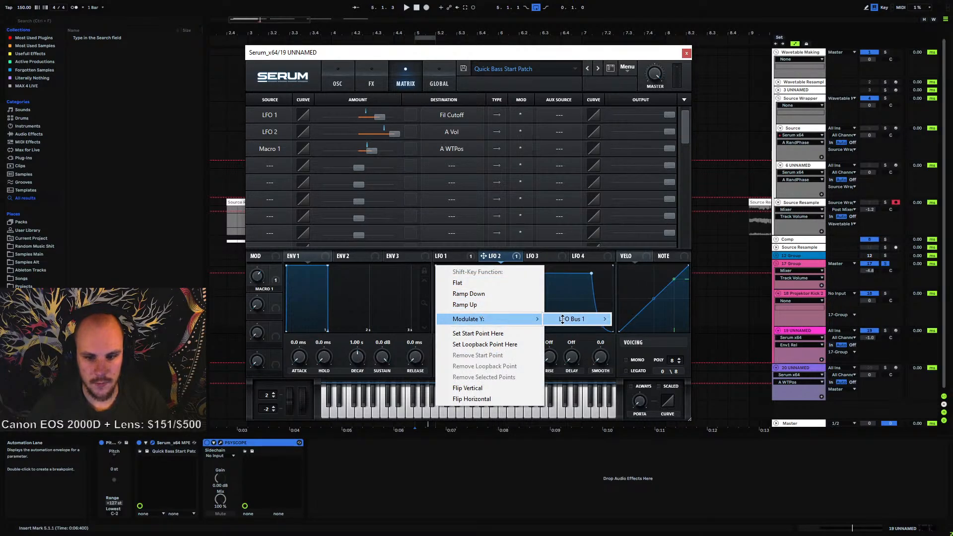
mouse_move(562, 319)
left_click(640, 410)
Set velocity to modulate the vertical position of LFO 2's last point through LFO Bus 2
right_click(592, 275)
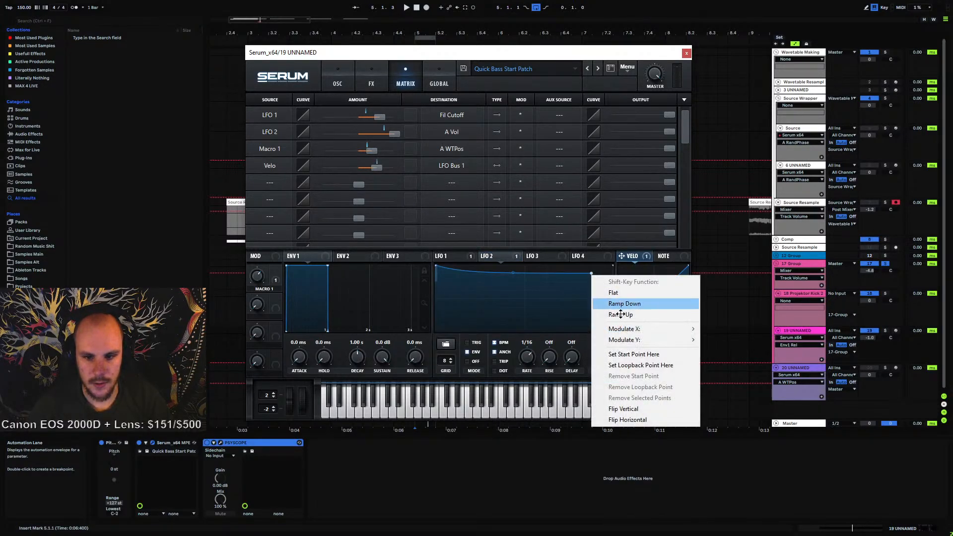
mouse_move(624, 339)
mouse_move(732, 351)
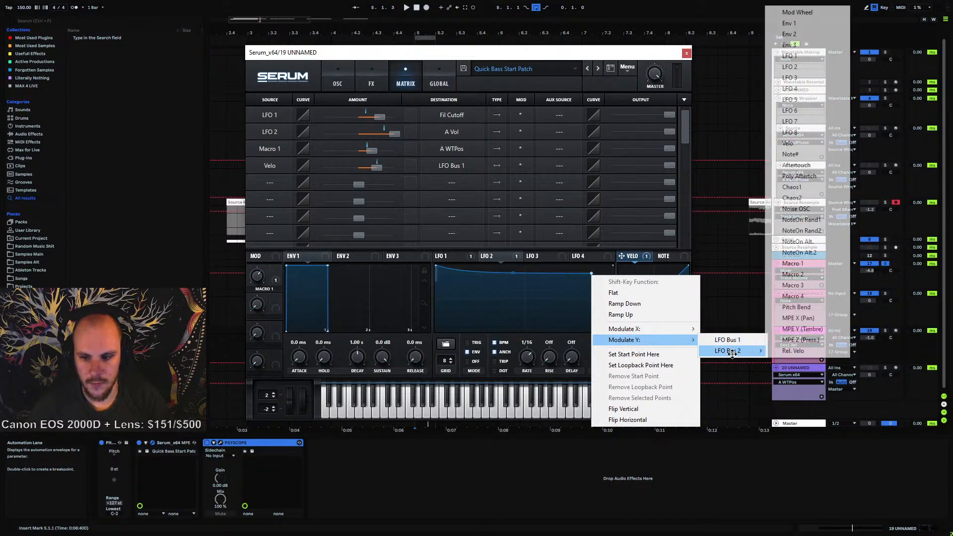
left_click(789, 143)
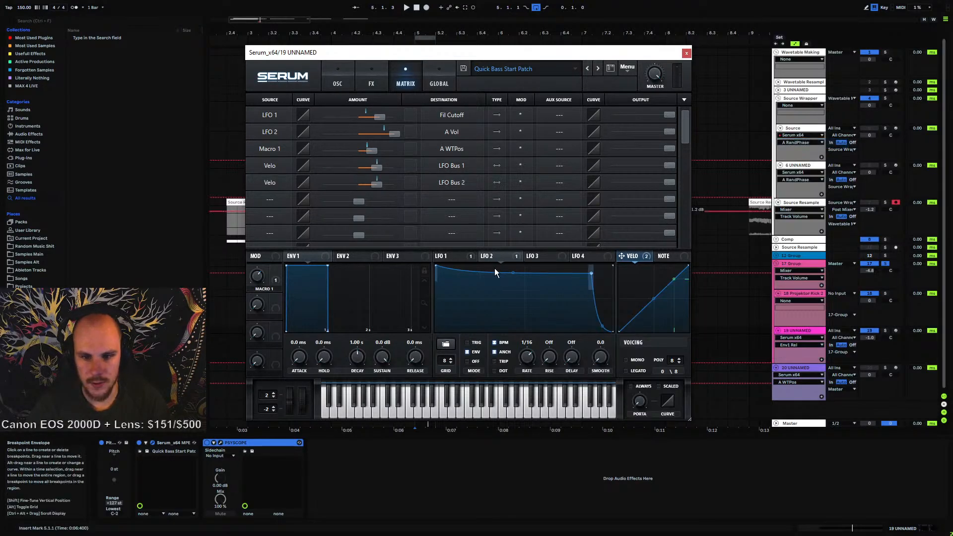
Lower both LFO 2 points to the bottom and set the velocity to LFO Bus 2 amount to 66
left_click_drag(434, 268, 425, 357)
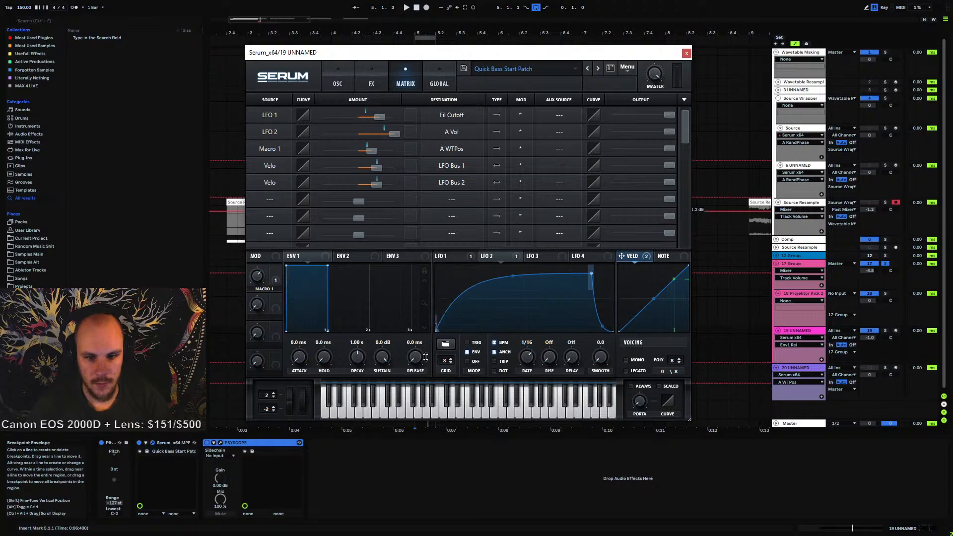
left_click_drag(591, 274, 594, 336)
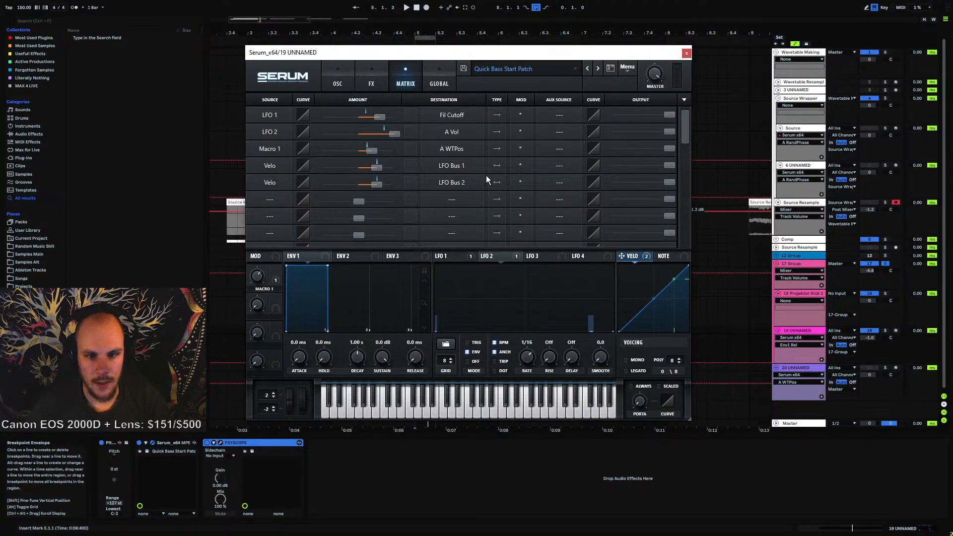
mouse_move(380, 171)
left_mouse_down()
mouse_move(407, 169)
mouse_move(378, 183)
left_mouse_up()
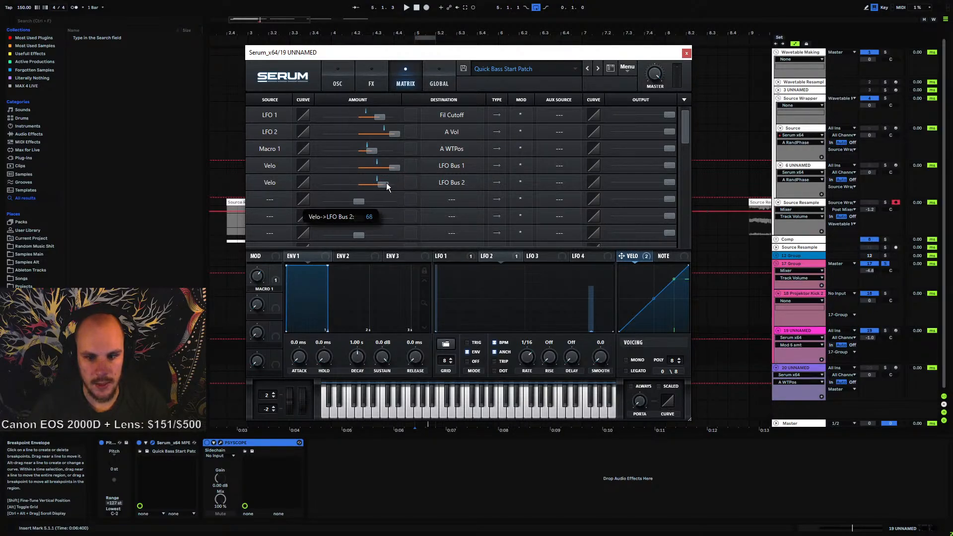
Return to the oscillator page, switch on Oscillator B, and audition the patch
key("space")
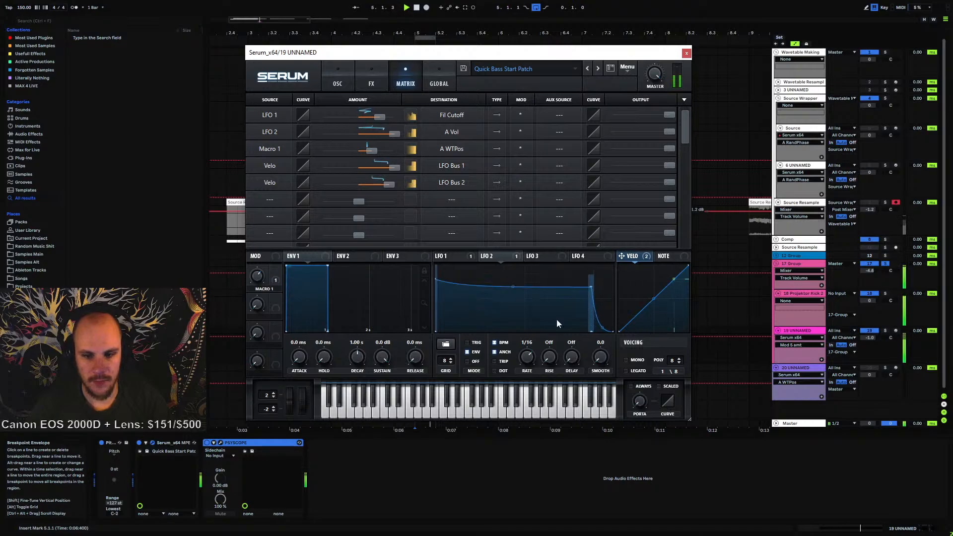
left_click(338, 83)
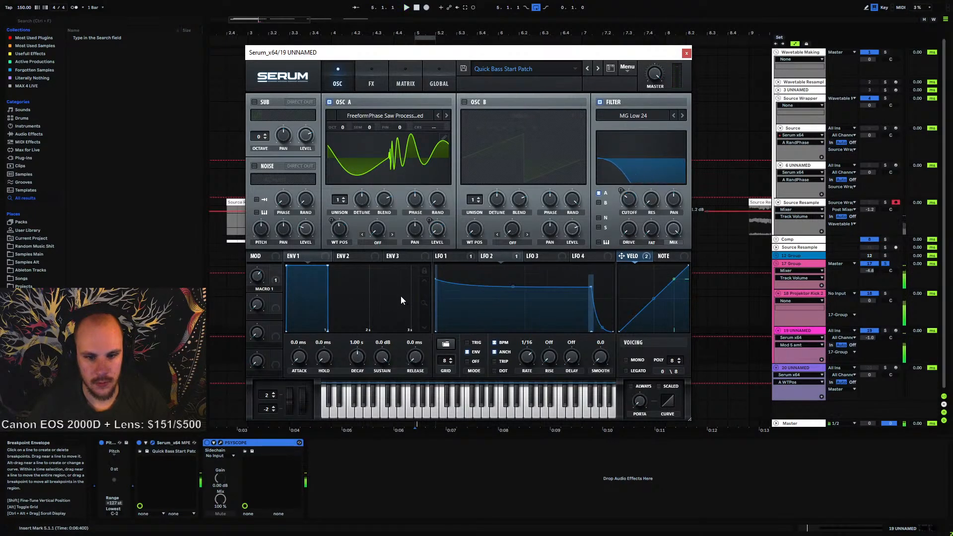
left_click(256, 305)
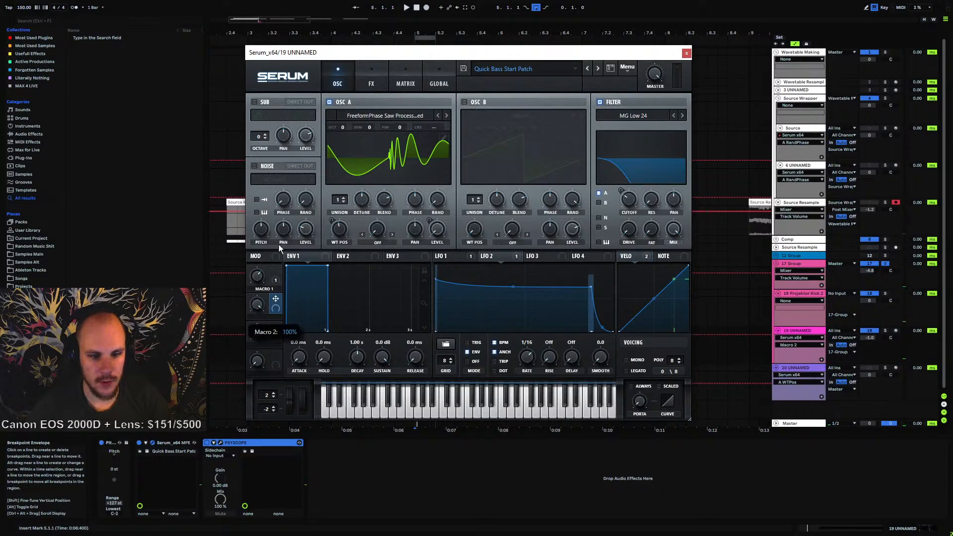
left_click(465, 102)
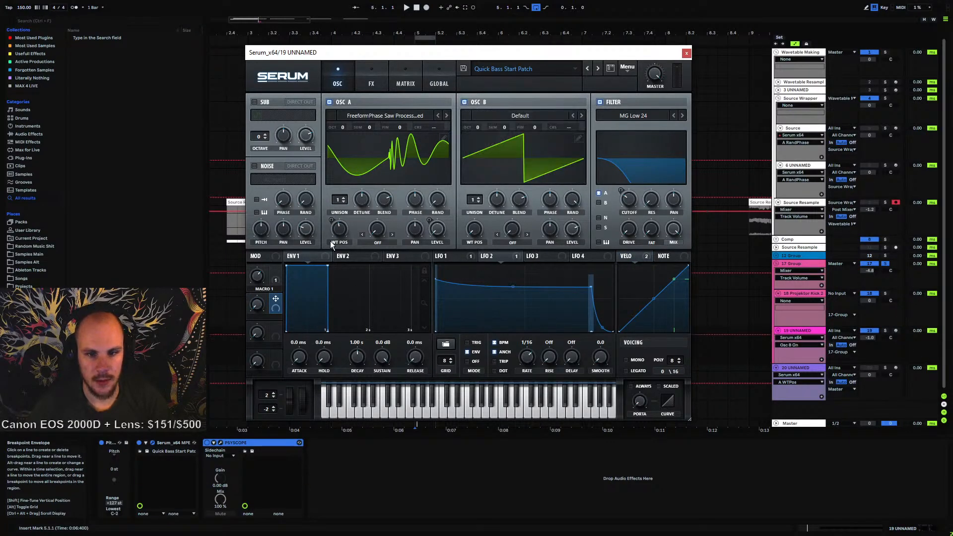
left_click(255, 308)
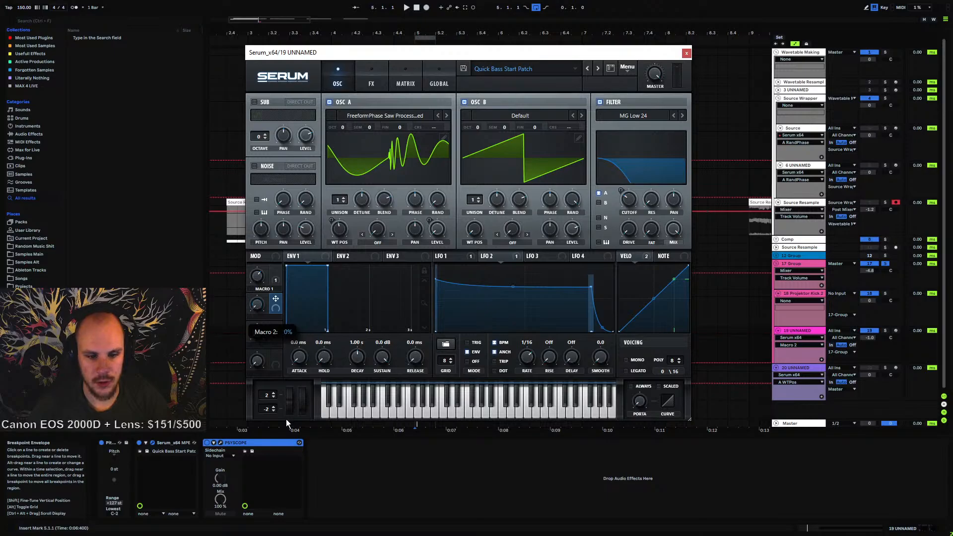
key("space")
key("space")
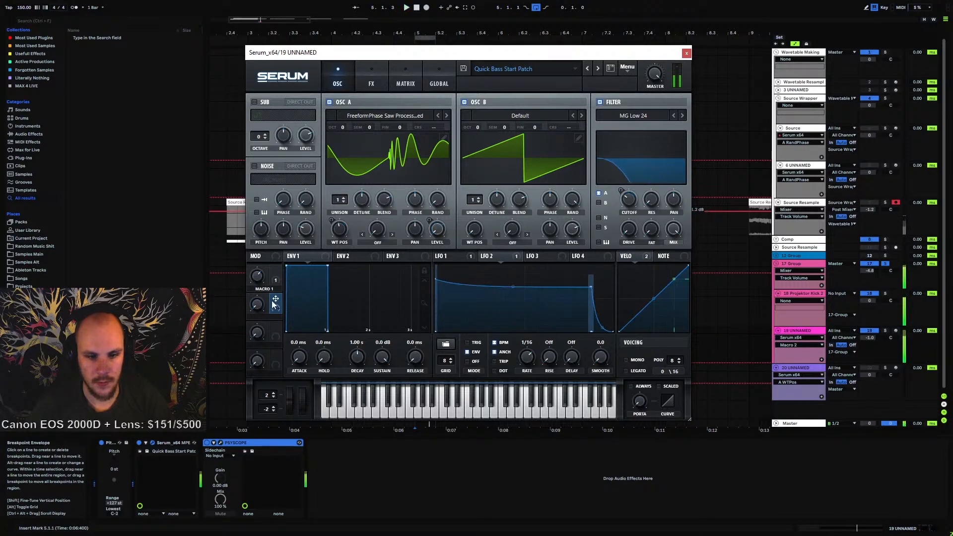
Turn Oscillator B's level down and assign LFO 2 to modulate it, then audition the result
left_click(573, 200)
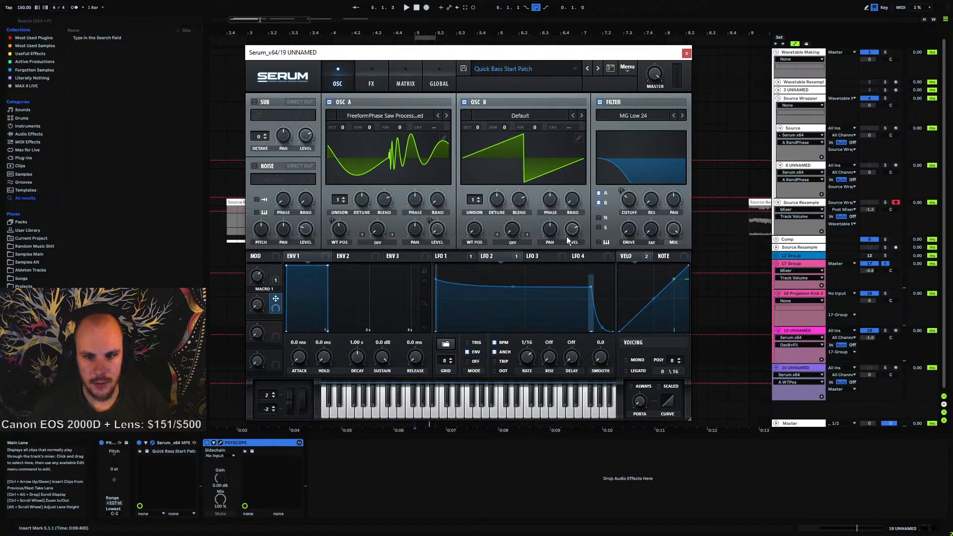
key("space")
key("space")
left_click_drag(566, 237, 559, 394)
left_click_drag(503, 257, 581, 229)
key("space")
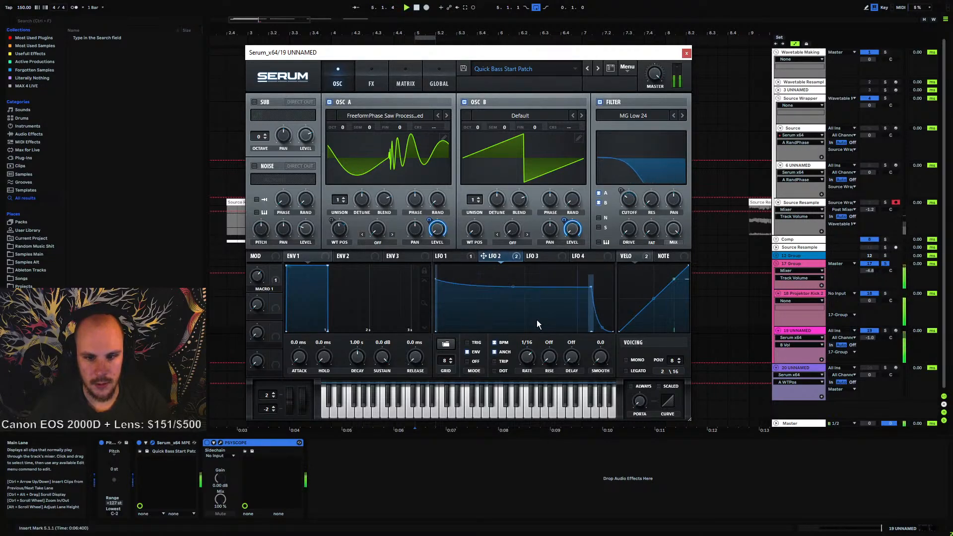
key("space")
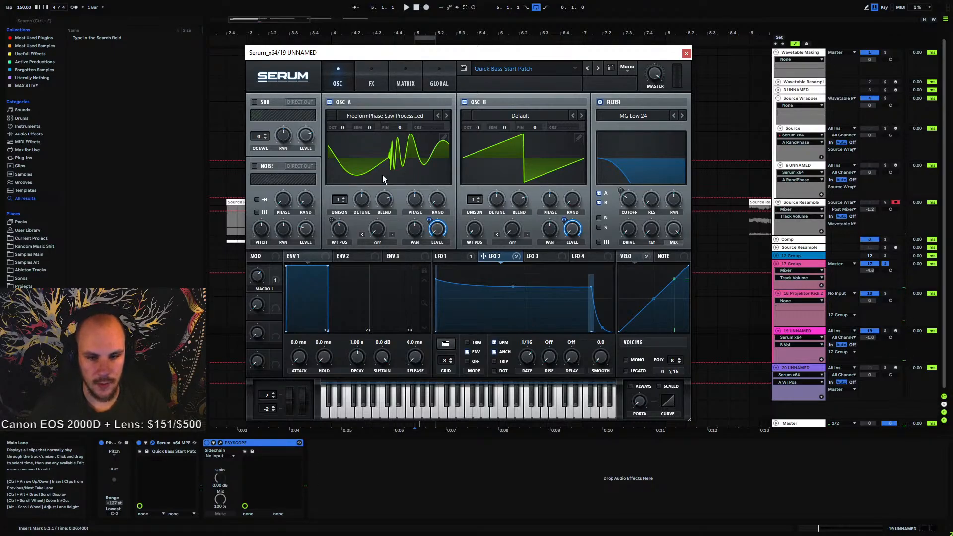
Set Velo as the aux source for both the LFO 2 to A Vol and LFO 2 to B Vol routings
left_click(405, 84)
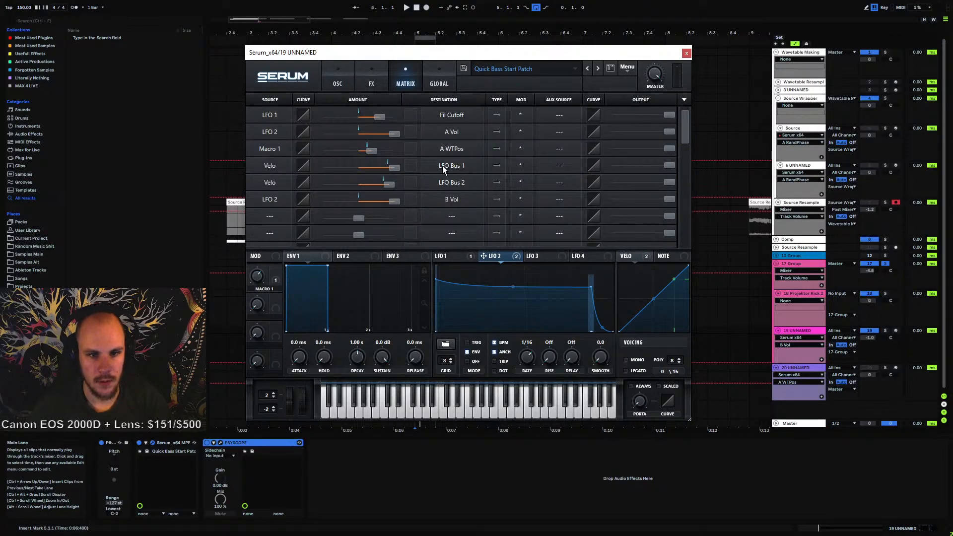
left_click(560, 132)
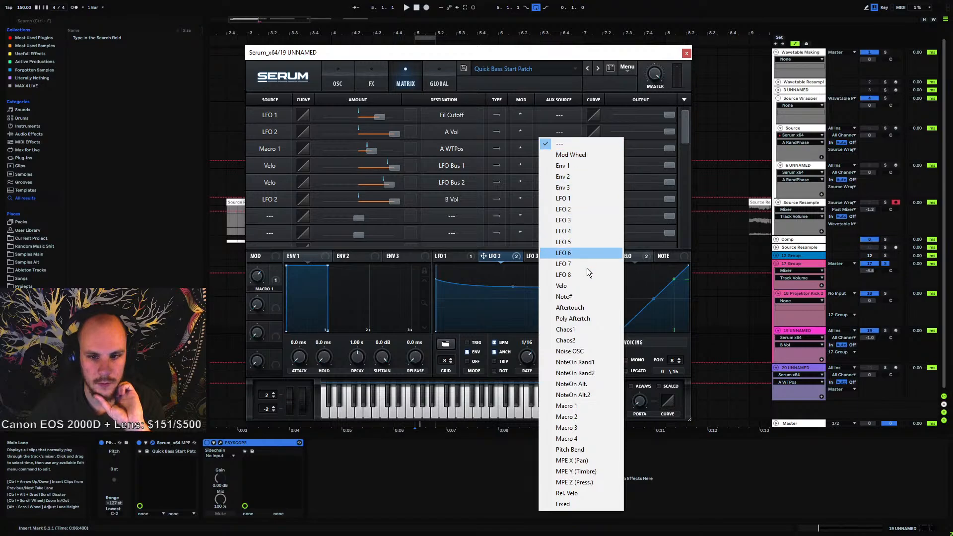
left_click(583, 286)
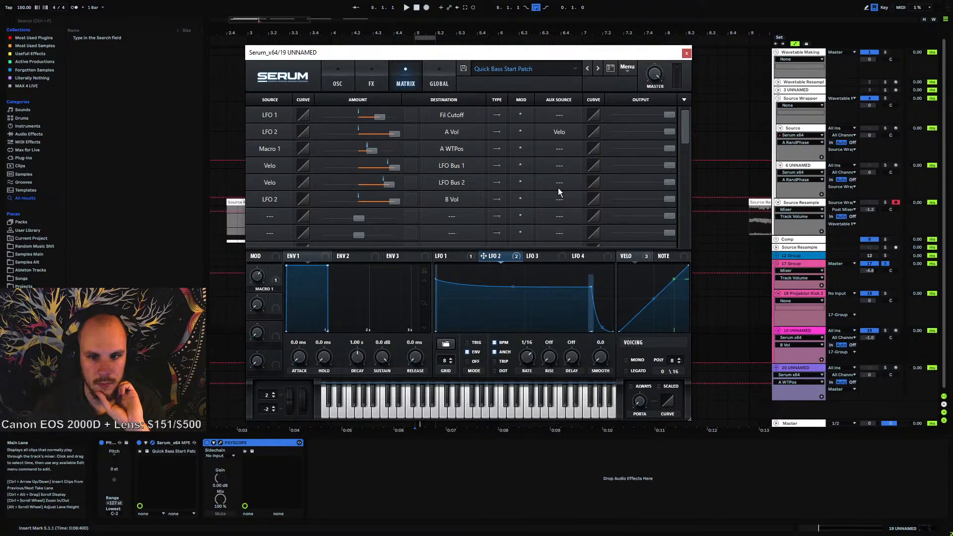
left_click(560, 148)
left_click(566, 291)
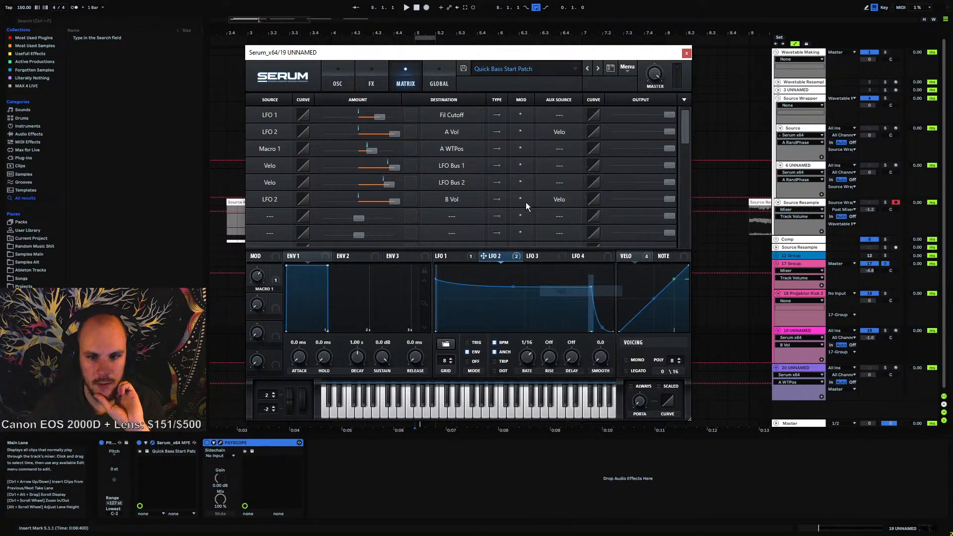
Invert the B Vol routing and change the aux source of both volume routings to Macro 2
left_click(522, 199)
left_click(534, 222)
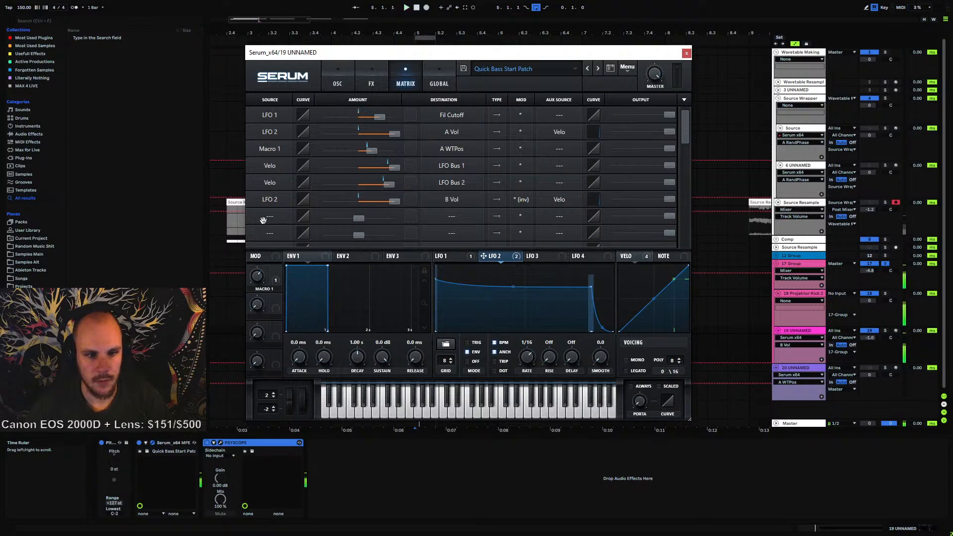
left_click(552, 200)
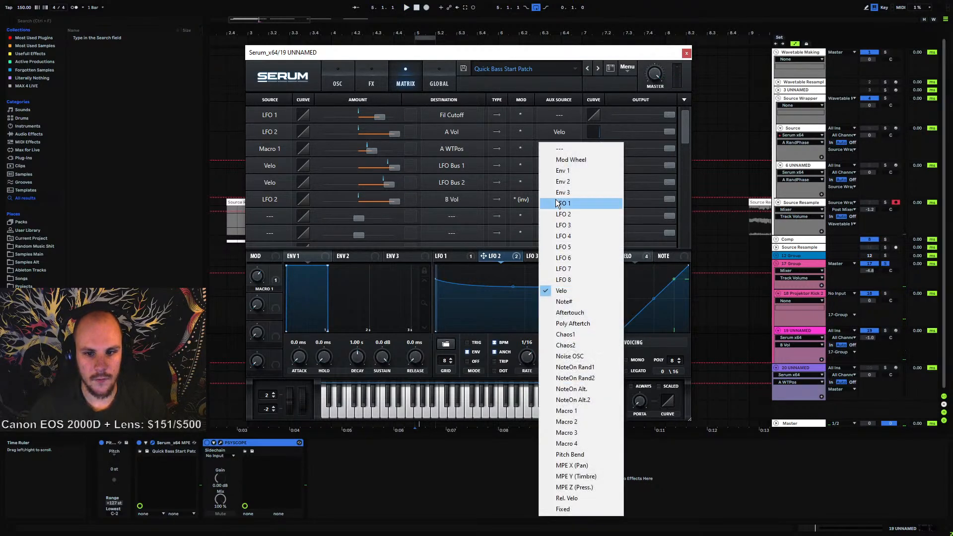
left_click(576, 420)
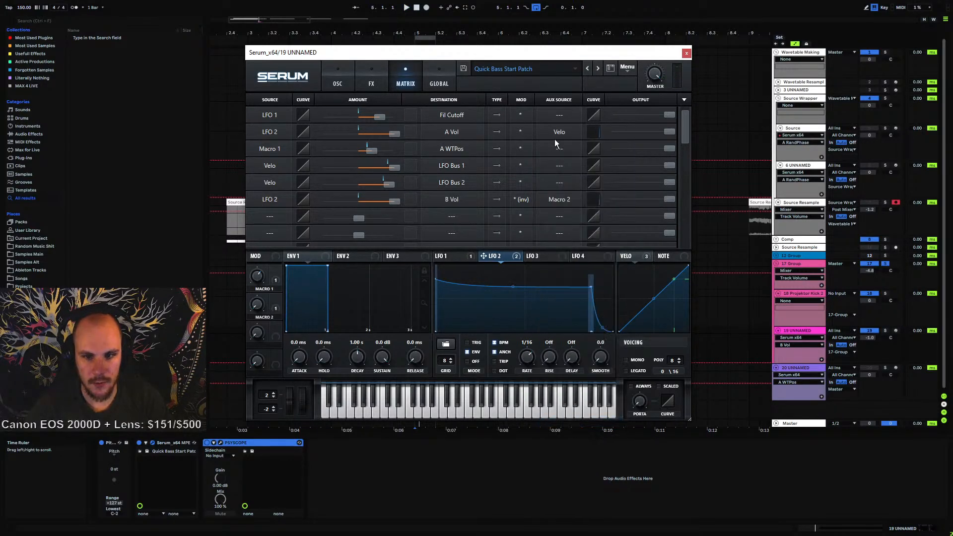
left_click(554, 139)
left_click(588, 417)
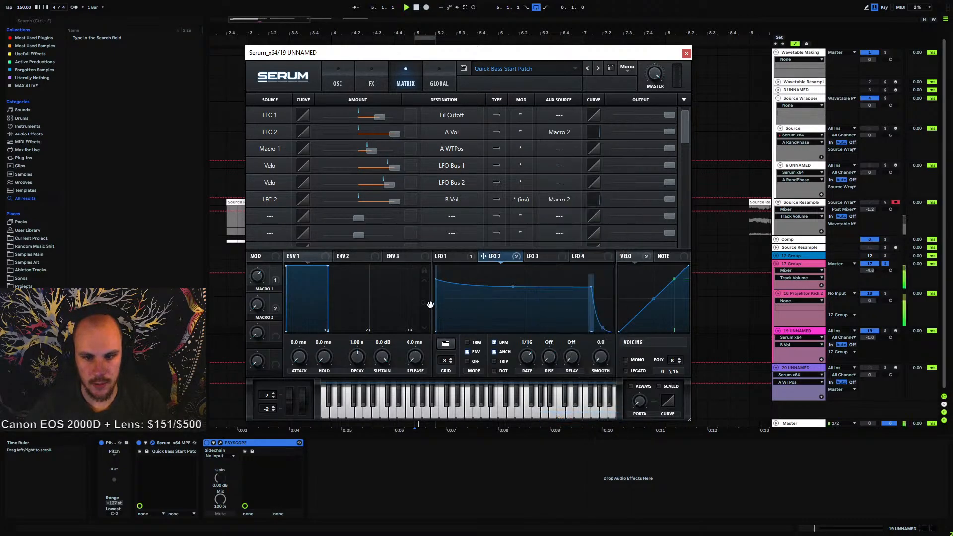
Play the patch while raising Macro 2 to about 10% and sweeping it back down
key("space")
left_click_drag(256, 303, 261, 296)
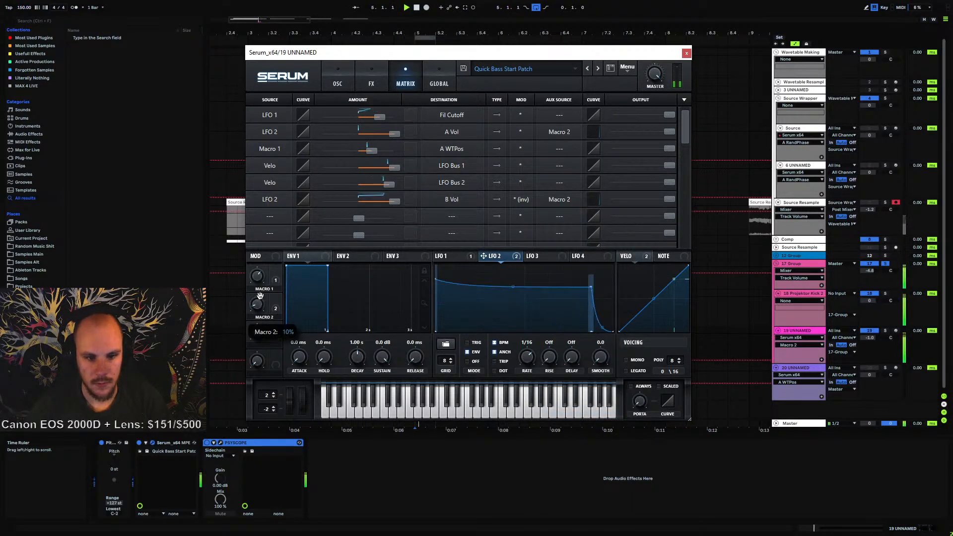
left_click(338, 83)
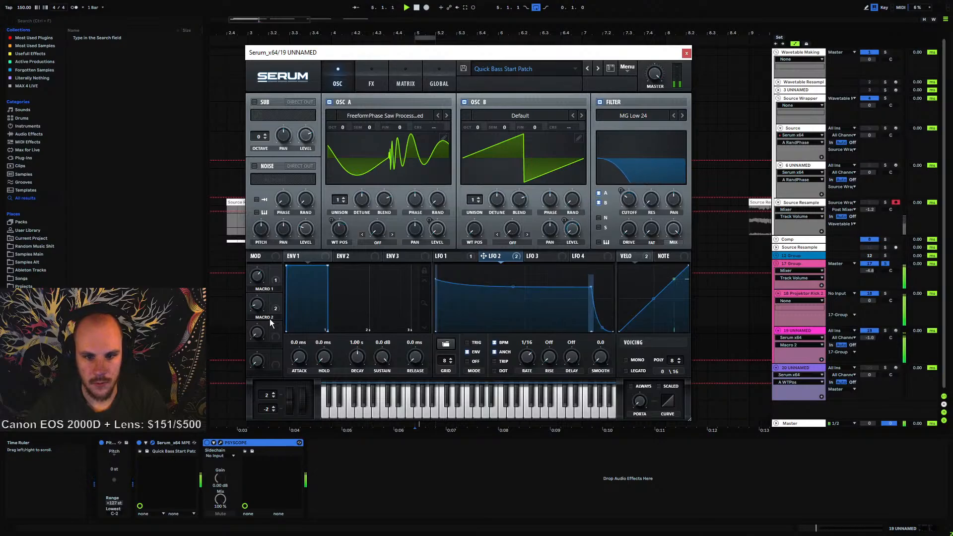
left_click_drag(257, 306, 270, 424)
left_click(405, 81)
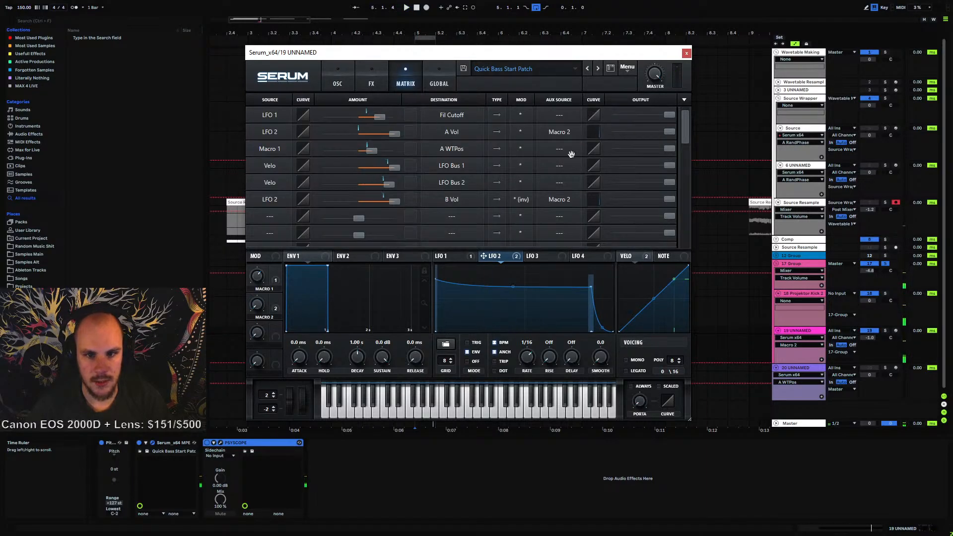
Move the inversion from the LFO 2 to B Vol routing to the LFO 2 to A Vol routing and audition the patch
mouse_move(597, 133)
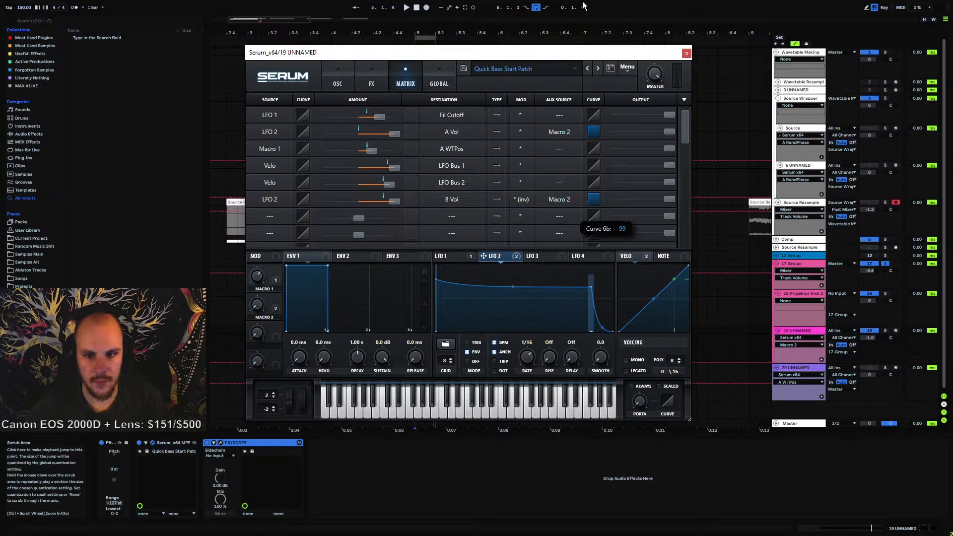
left_click(338, 81)
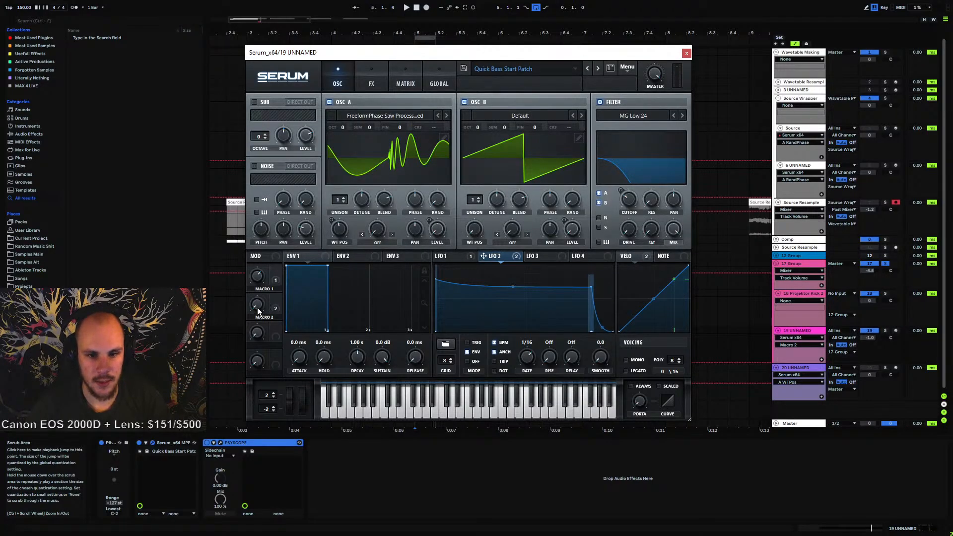
key("space")
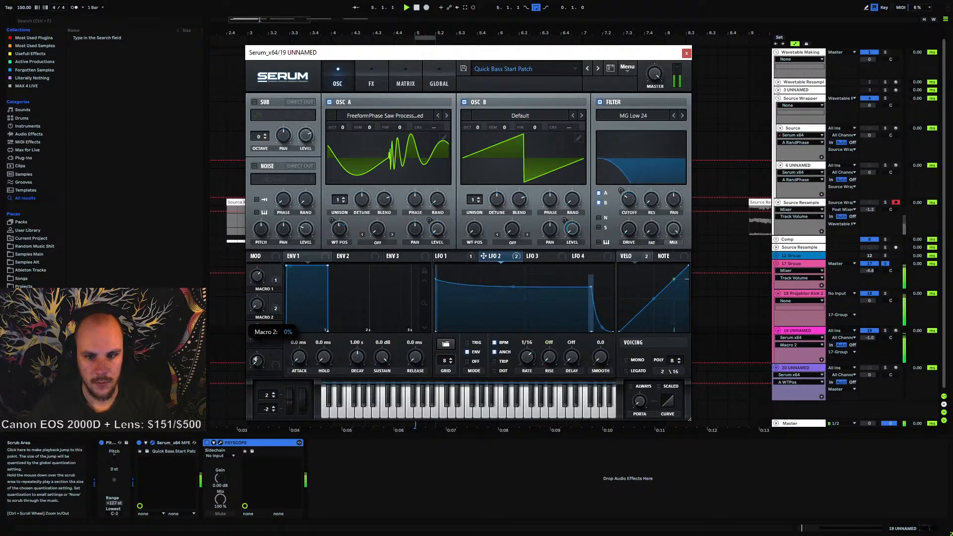
left_click(405, 80)
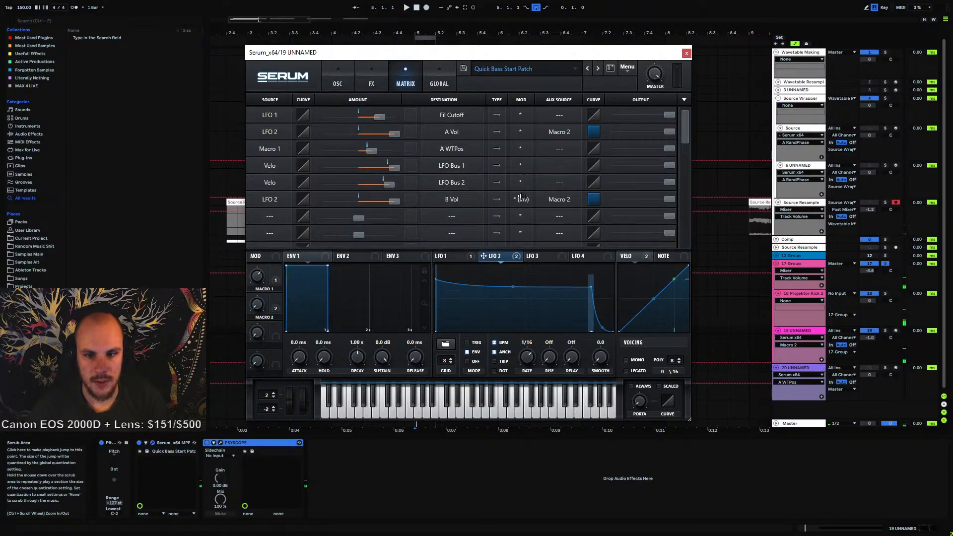
left_click(521, 132)
left_click(526, 154)
left_click(524, 200)
left_click(526, 211)
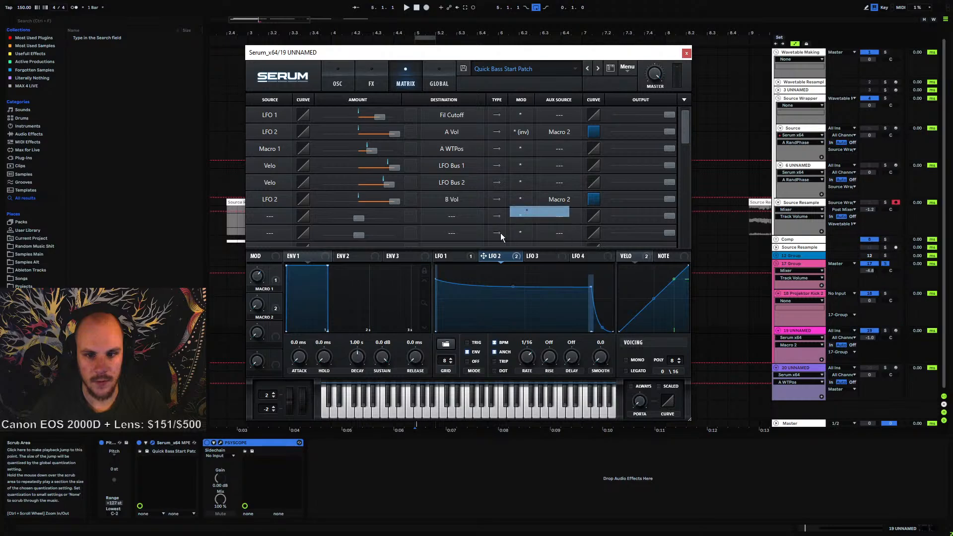
key("space")
Reshape the curve of the LFO 2 to A Vol routing in the modulation matrix
left_click(337, 81)
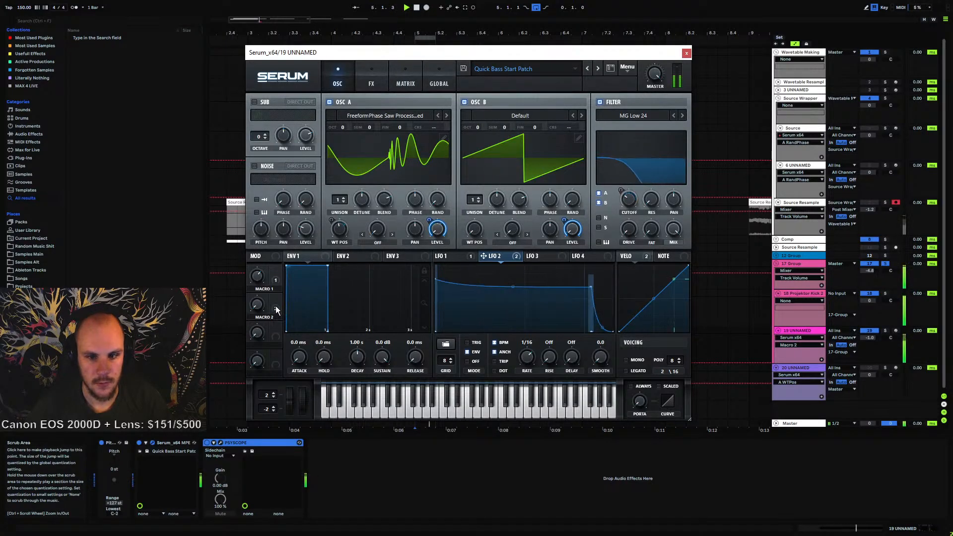
mouse_move(259, 317)
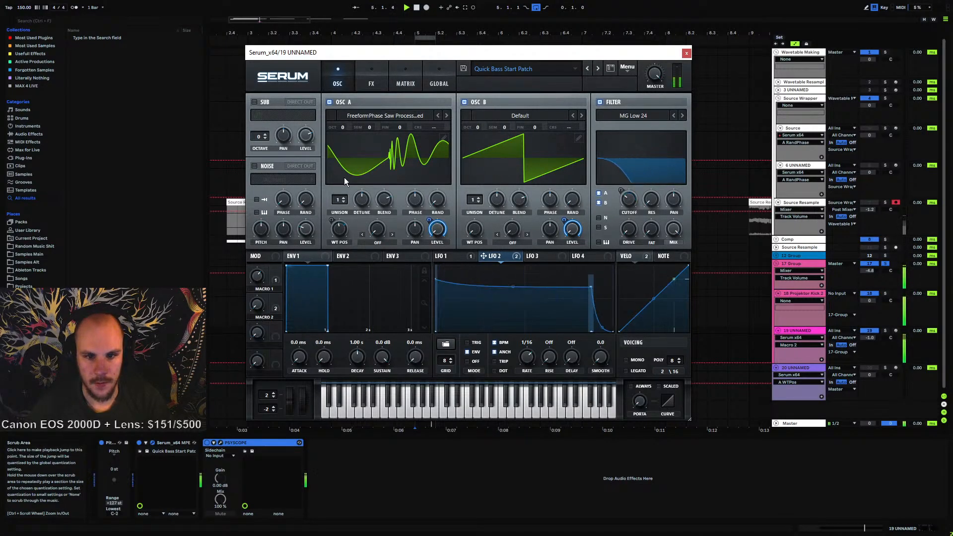
left_click(409, 82)
left_click_drag(594, 131, 597, 174)
left_click(342, 82)
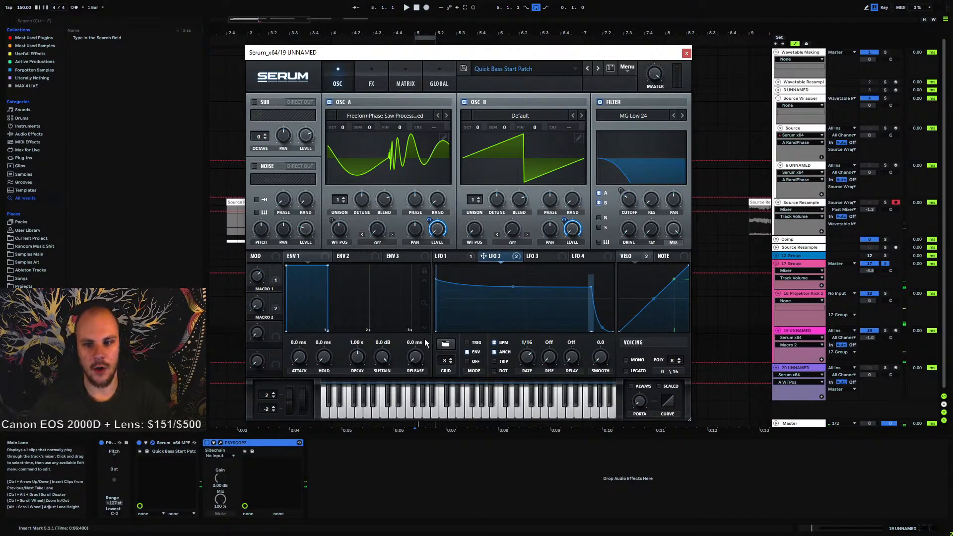
Assign Macro 3 to modulate both Oscillator A's and Oscillator B's phase, setting each modulation amount
mouse_move(550, 203)
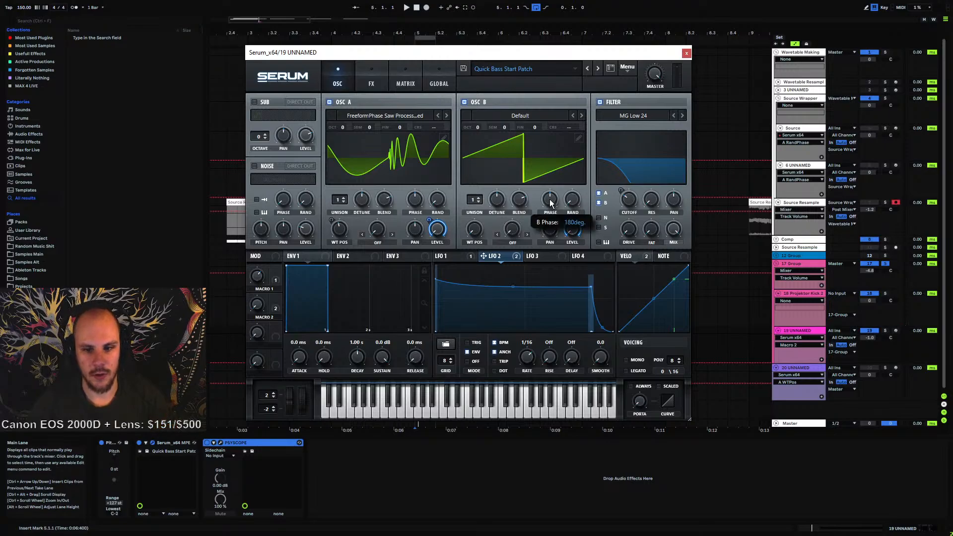
left_click(416, 199)
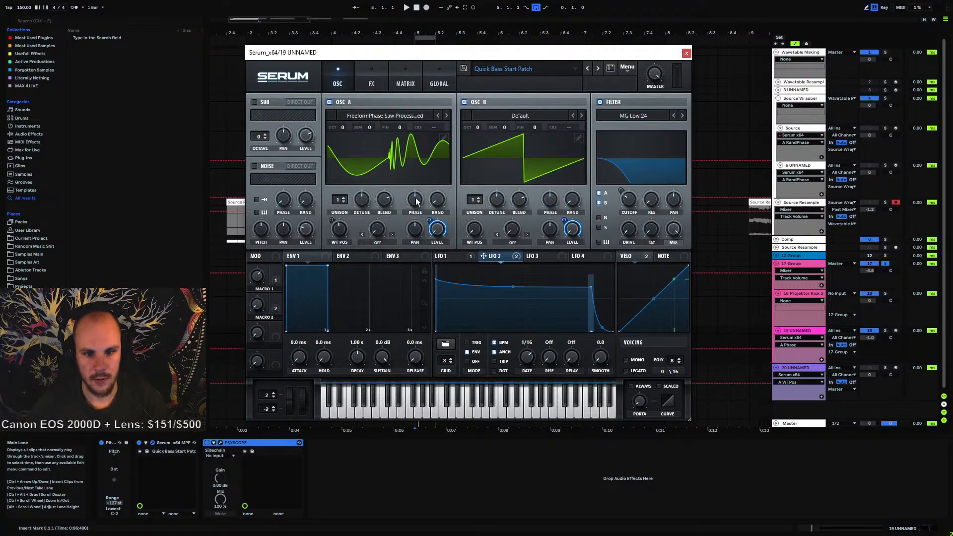
left_click_drag(417, 199, 415, 200)
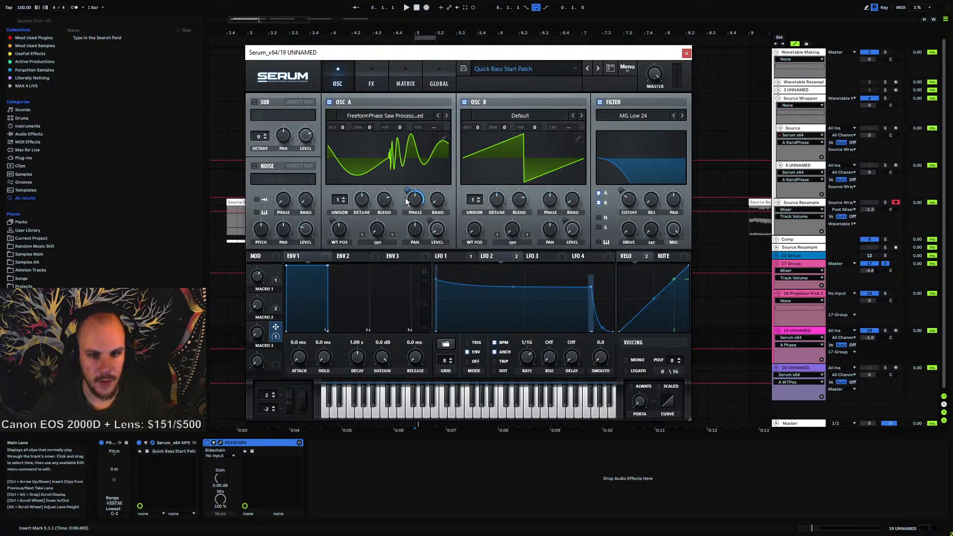
left_click_drag(405, 190, 400, 213)
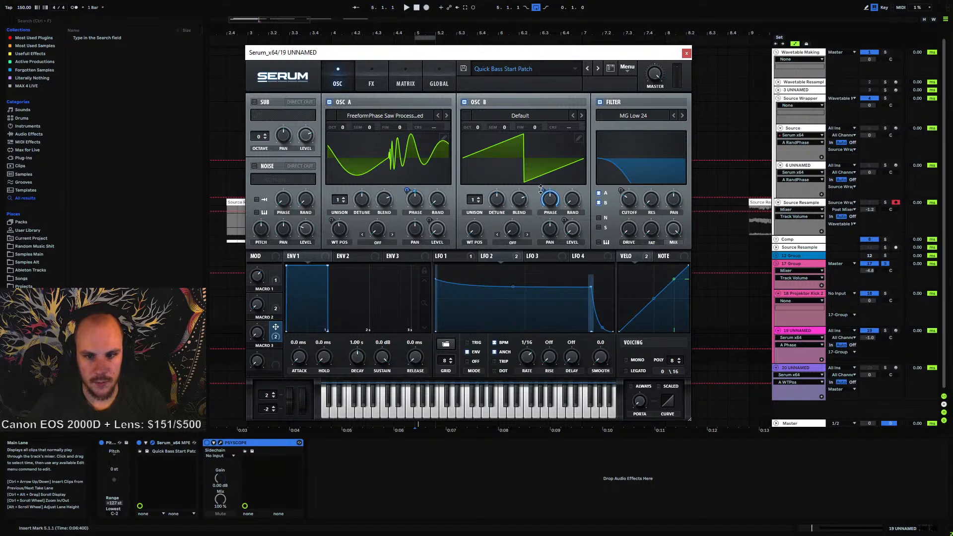
left_click_drag(541, 190, 522, 247)
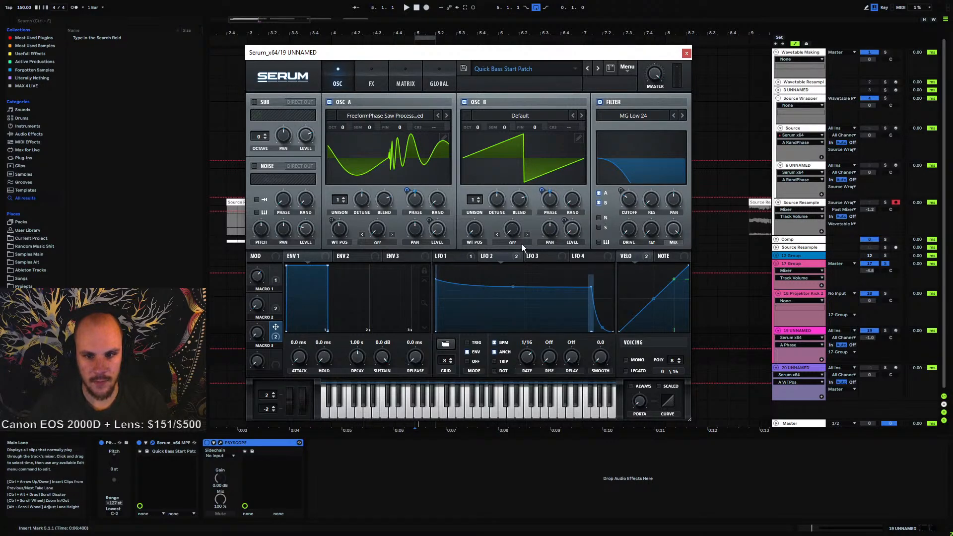
Play the patch while tweaking Macro 2 and turning Macro 3 up to about 38%
key("space")
left_click(256, 335)
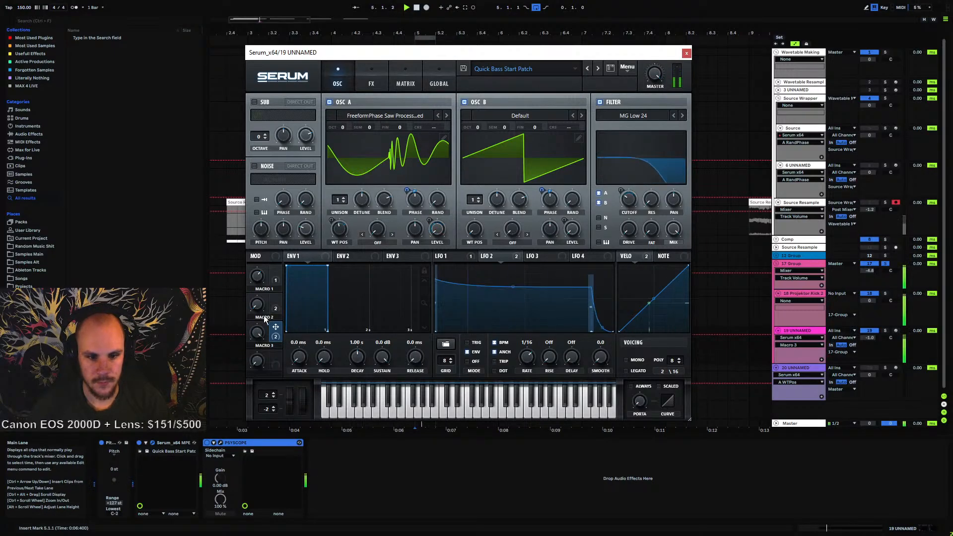
left_click(258, 305)
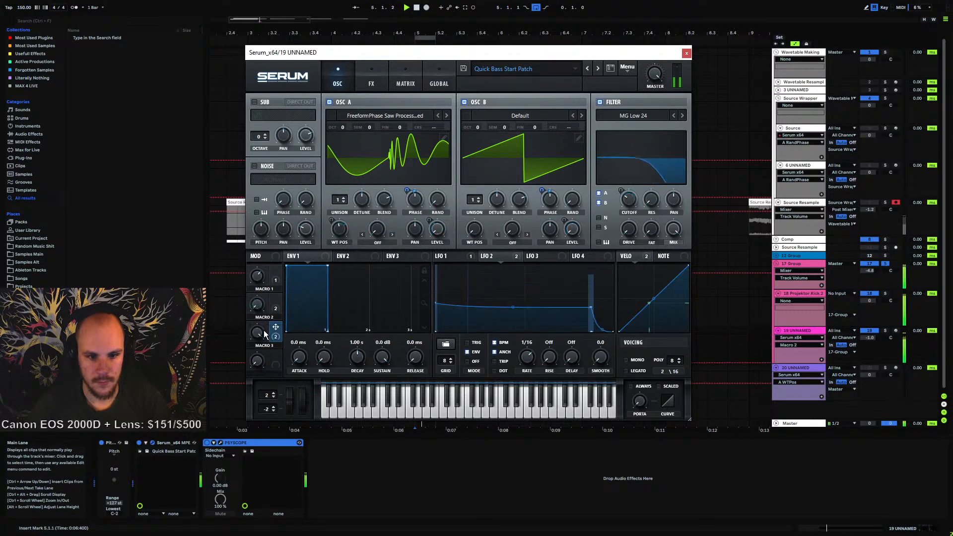
left_click(263, 330)
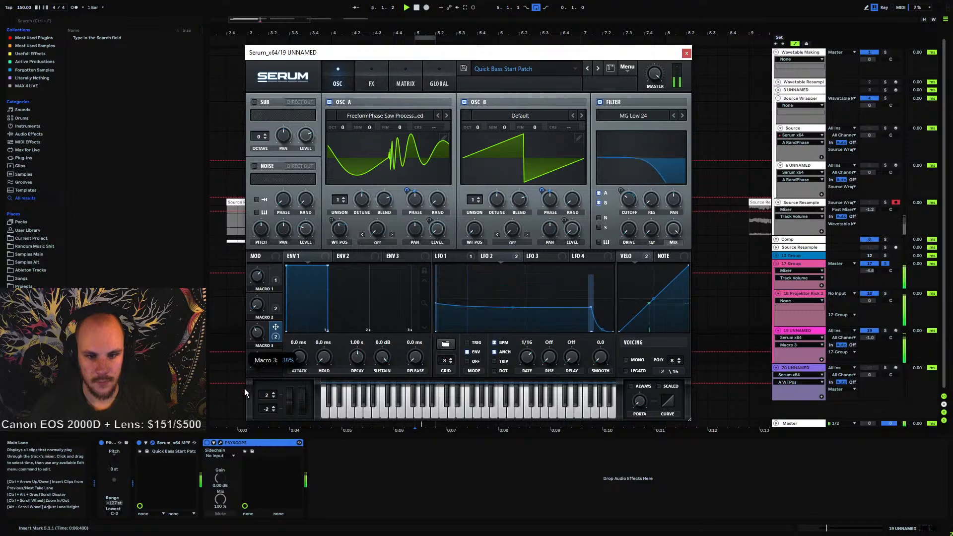
left_click_drag(244, 388, 254, 370)
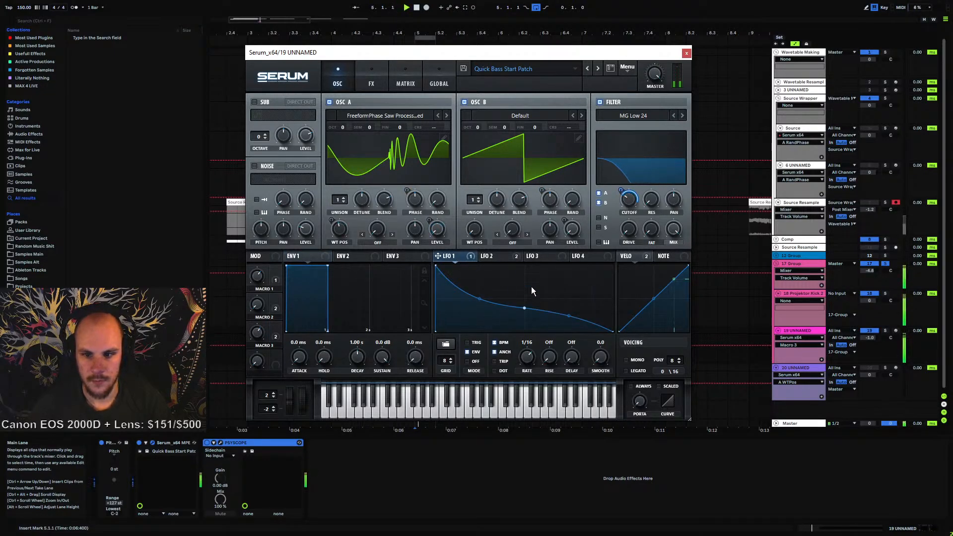
mouse_move(621, 187)
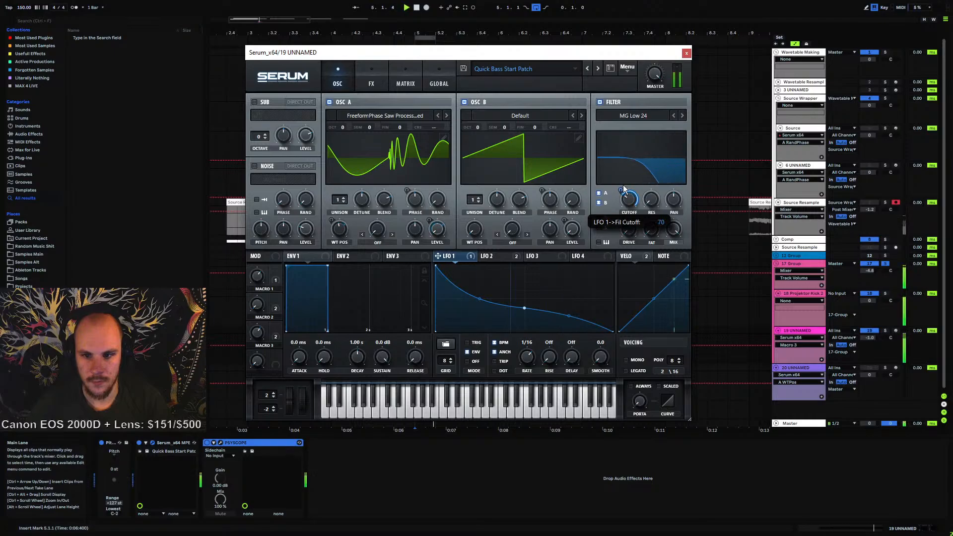
key("space")
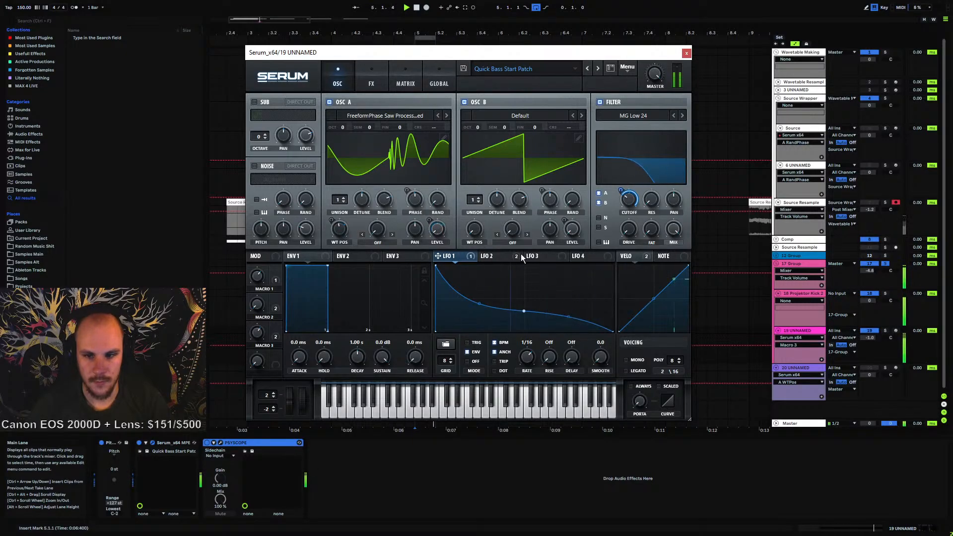
Close the synth window and drop Projektor Kick 8 from Projektor Quality Kicks Vol. 1 onto the kick track, then play it
key("space")
left_click(686, 53)
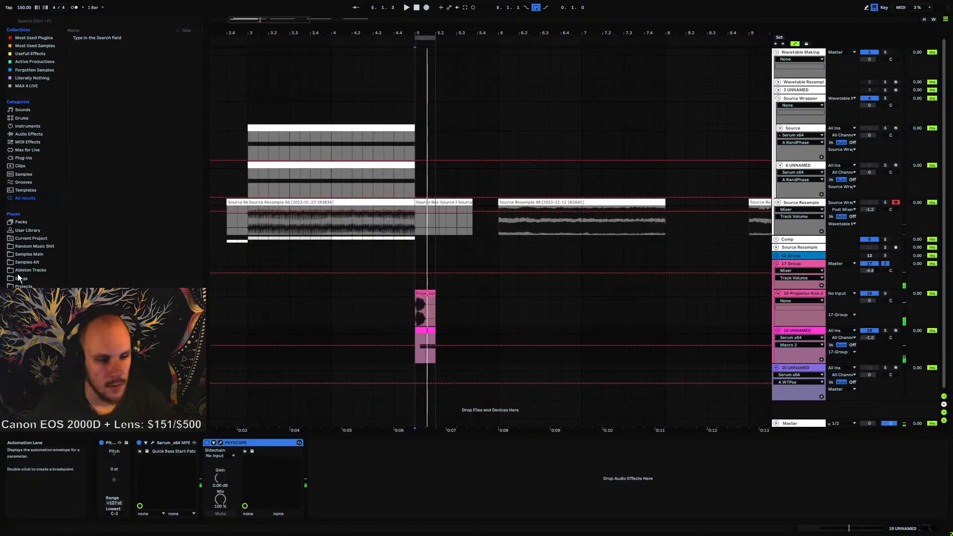
left_click(23, 310)
scroll(100, 167, "up", 3)
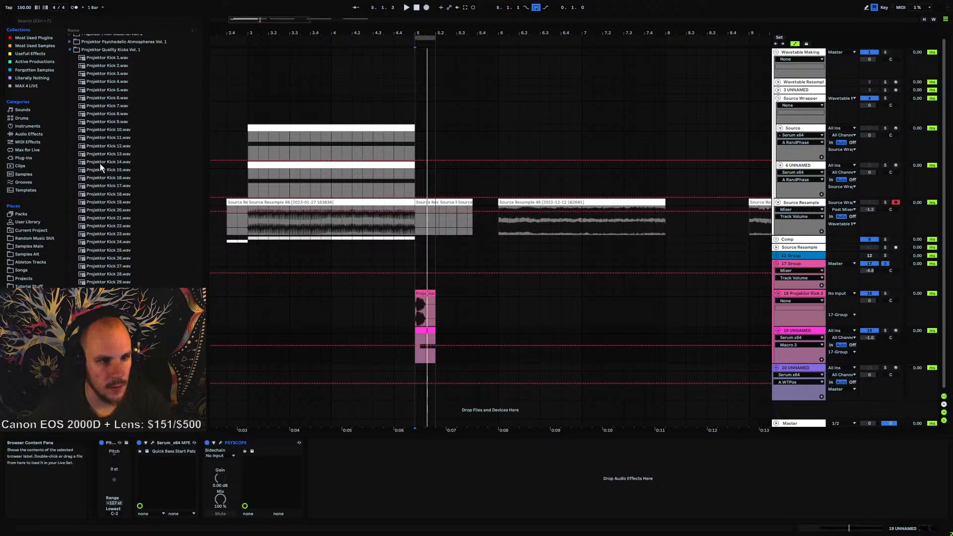
left_click_drag(115, 115, 417, 312)
key("space")
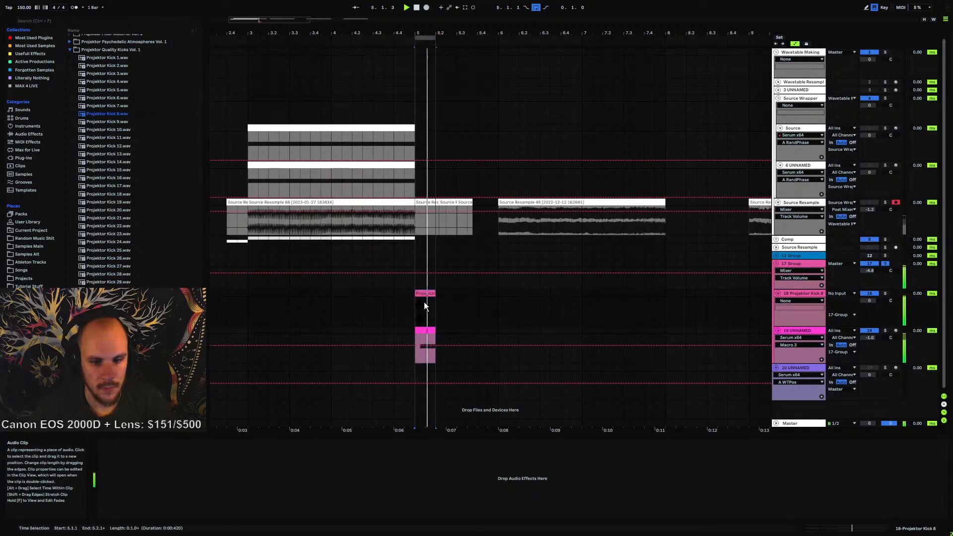
key("space")
Replace the kick clip with Projektor Kick 7, preview a few other kicks, and play the arrangement
left_click_drag(111, 106, 426, 319)
left_click(100, 97)
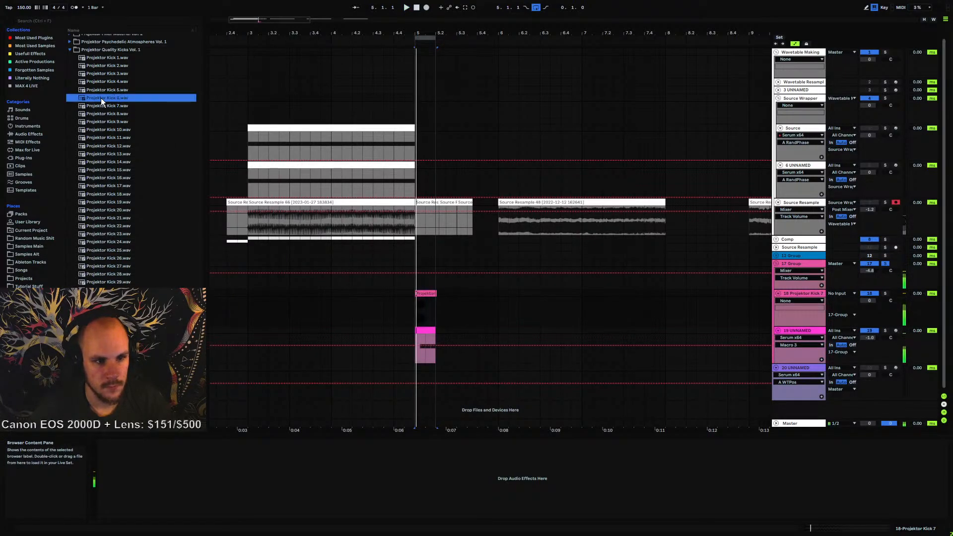
left_click(105, 92)
left_click(111, 81)
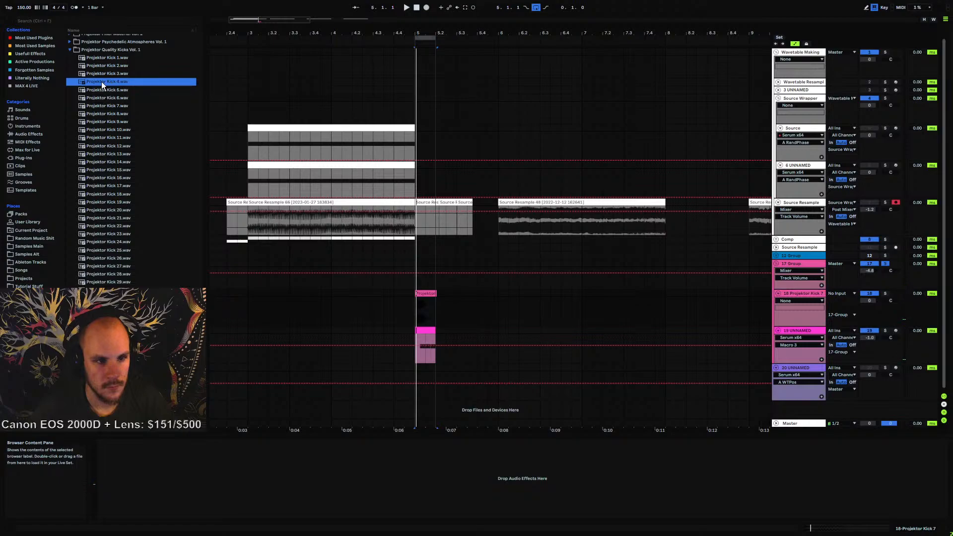
left_click(104, 116)
left_click(101, 123)
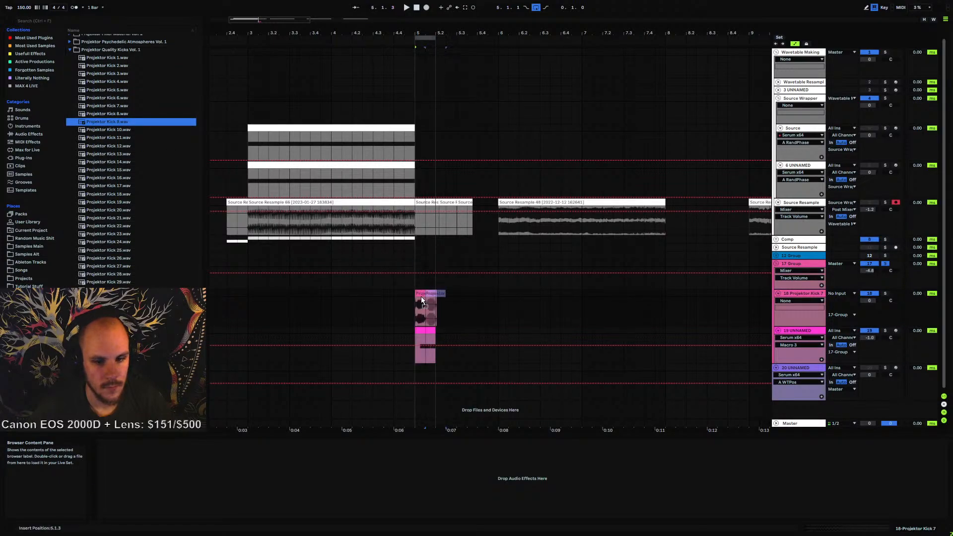
left_click(420, 312)
key("space")
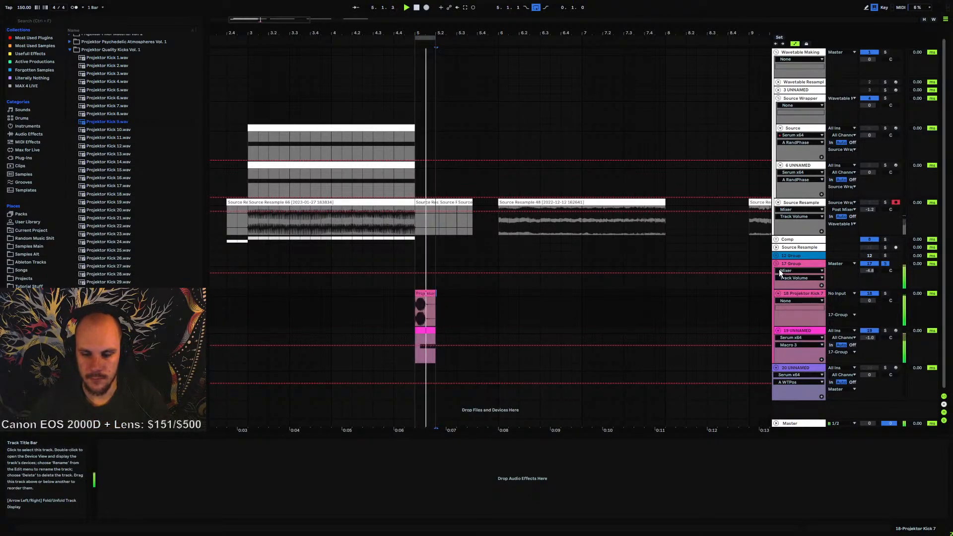
key("space")
Open the Serum instrument on track 19 and rename Macro 1 to Phasing Amt
left_click(798, 330)
left_click(210, 517)
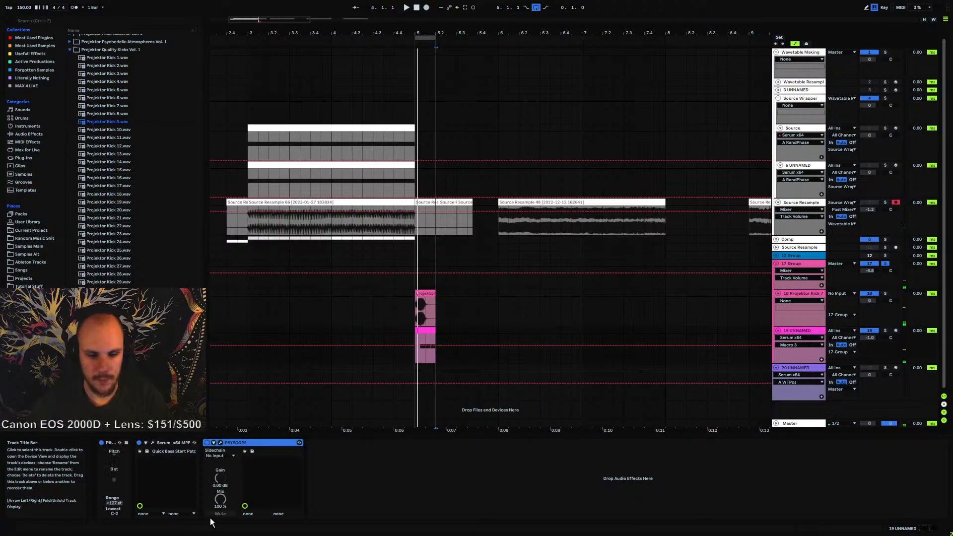
left_click(152, 442)
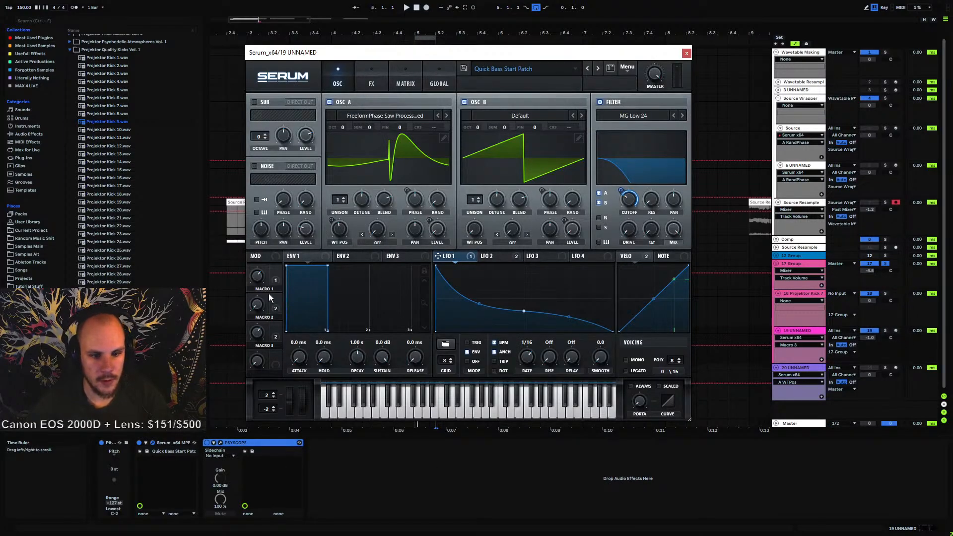
type("F")
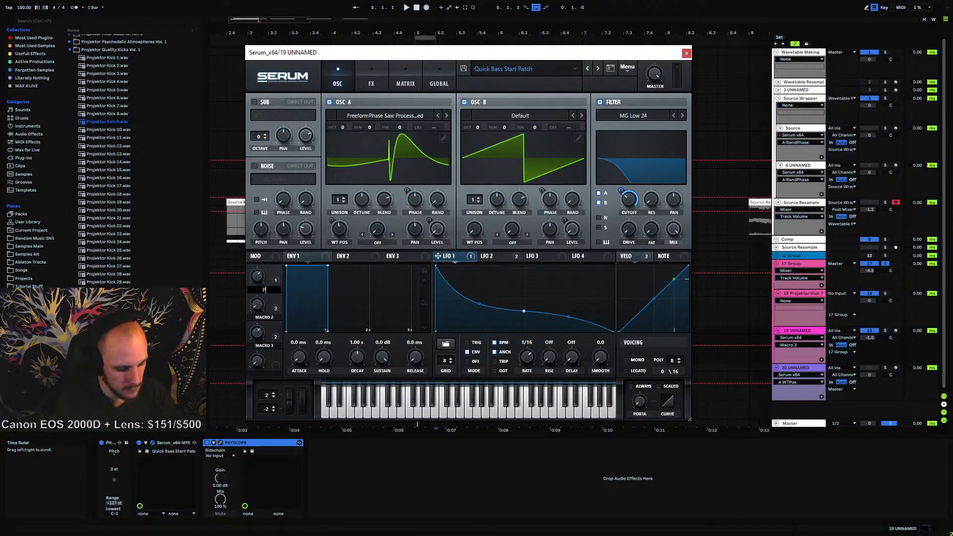
type("hasing Am")
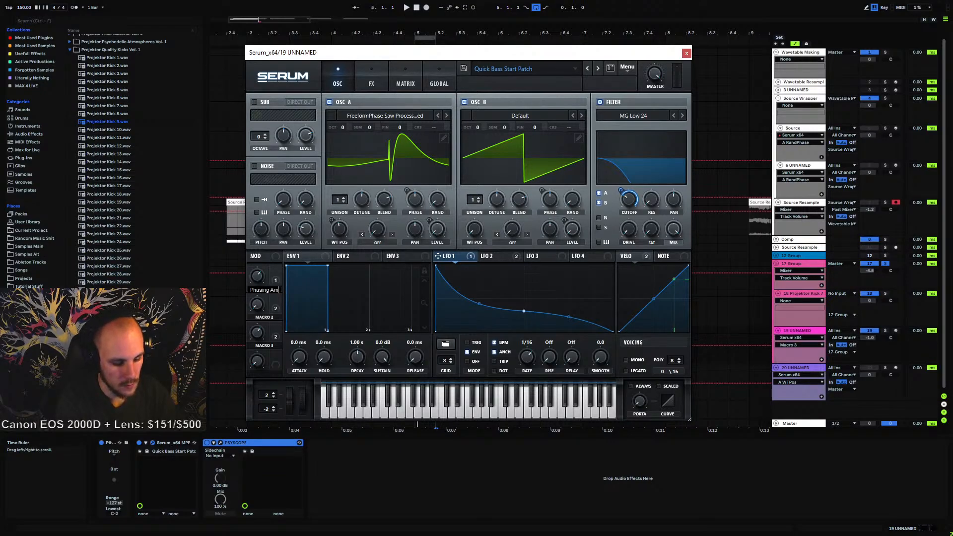
type("t")
Rename Macro 2 to Osc Switch and Macro 3 to Phase
double_click(272, 319)
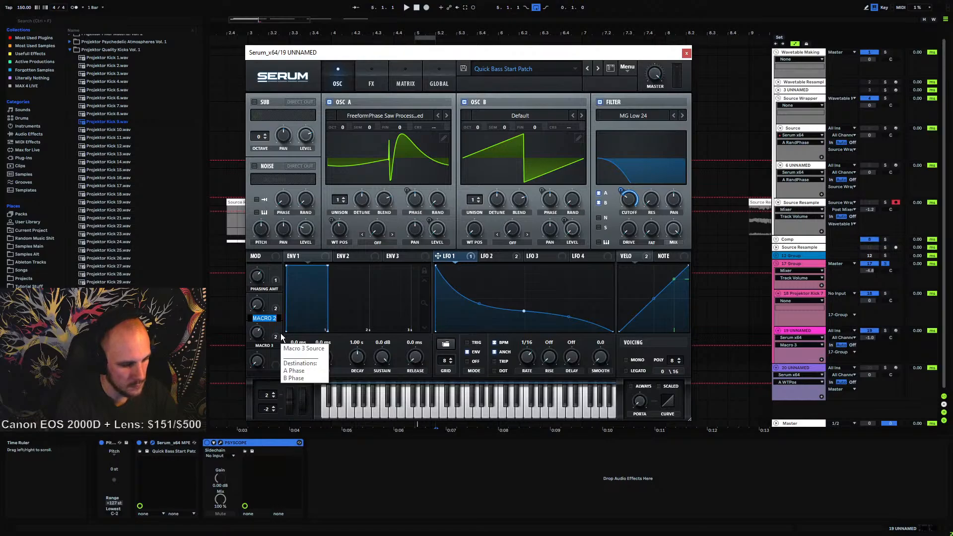
type("Osc Switch")
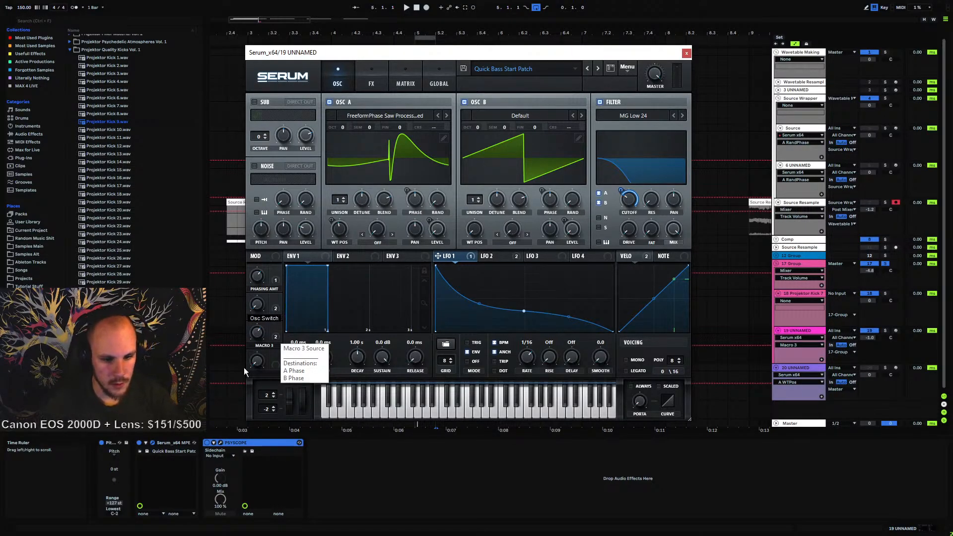
double_click(264, 346)
left_click(276, 329)
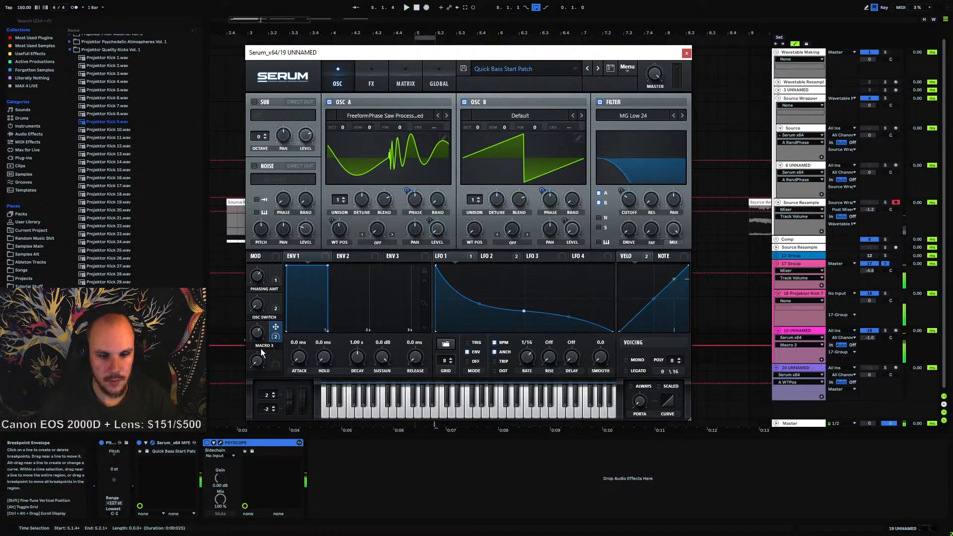
double_click(264, 346)
type("Phas")
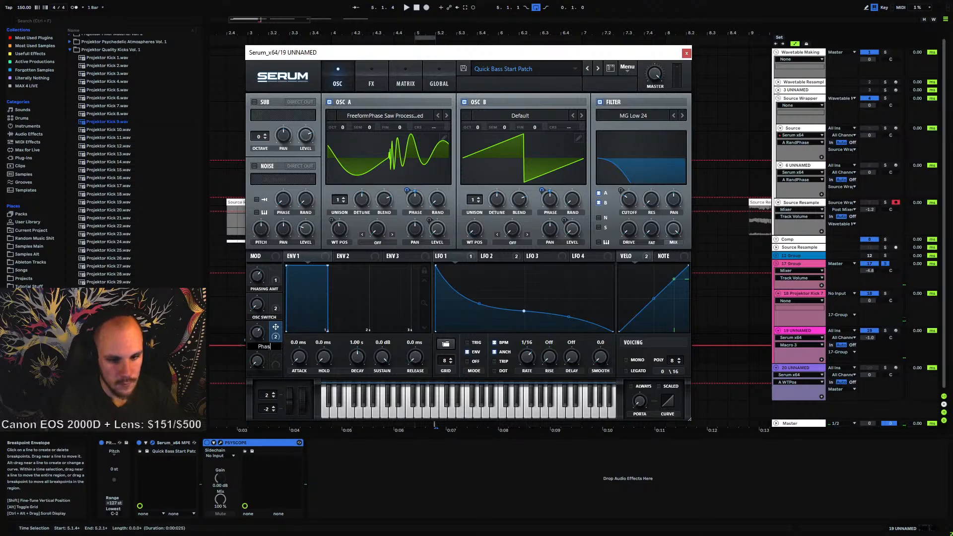
type("e")
key("Return")
left_click(370, 478)
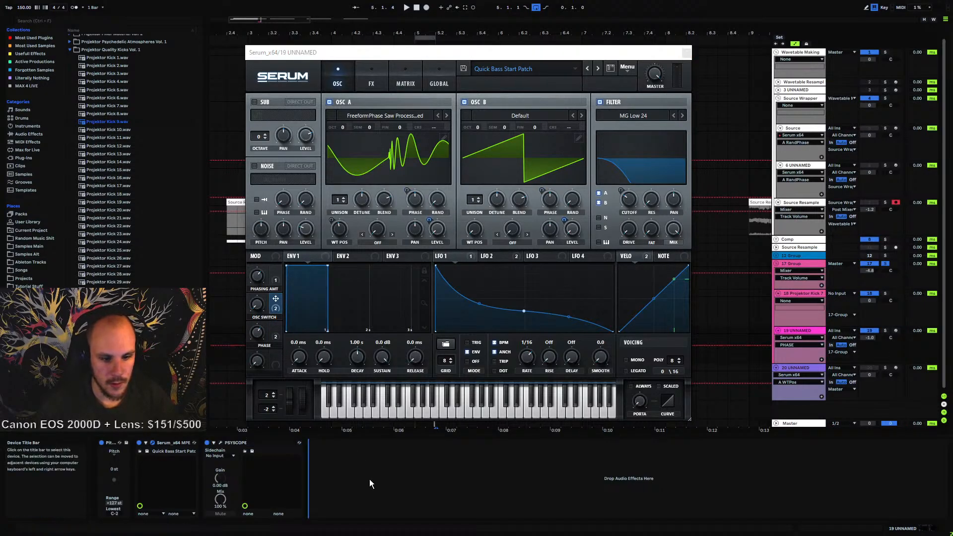
Open the Psyscope scope window and arrange it below the Serum window so both are visible
left_click(221, 442)
left_click_drag(460, 58, 484, 175)
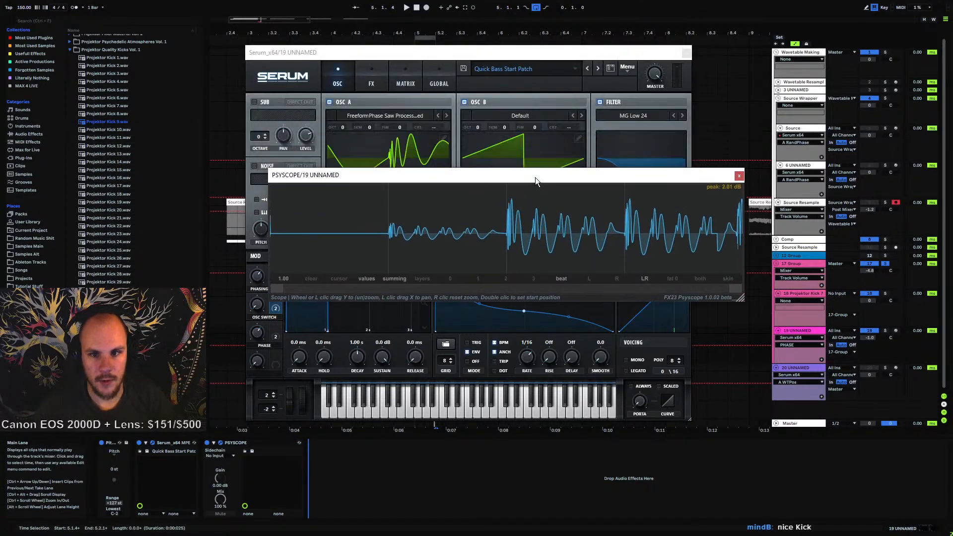
left_click(475, 53)
left_click_drag(475, 53, 474, 3)
left_click(691, 174)
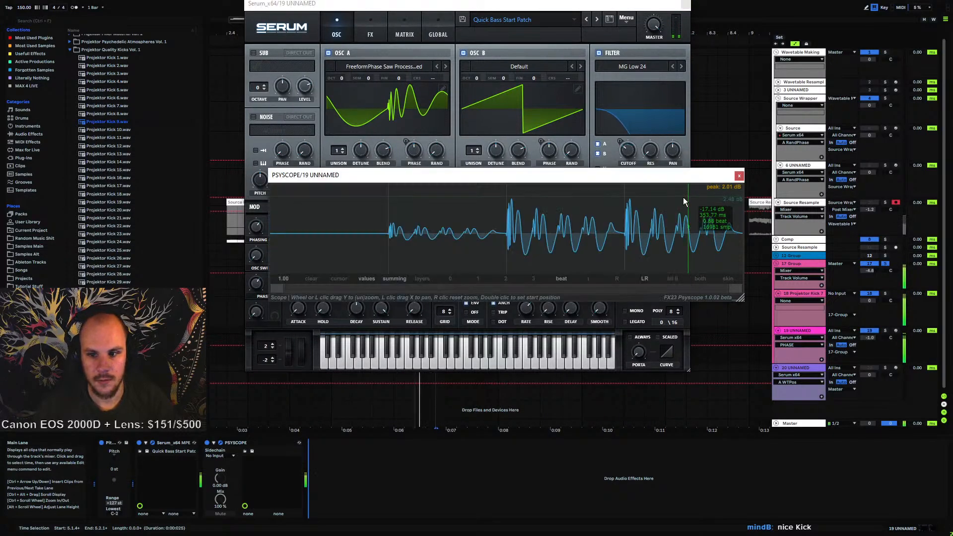
left_click_drag(529, 171, 539, 380)
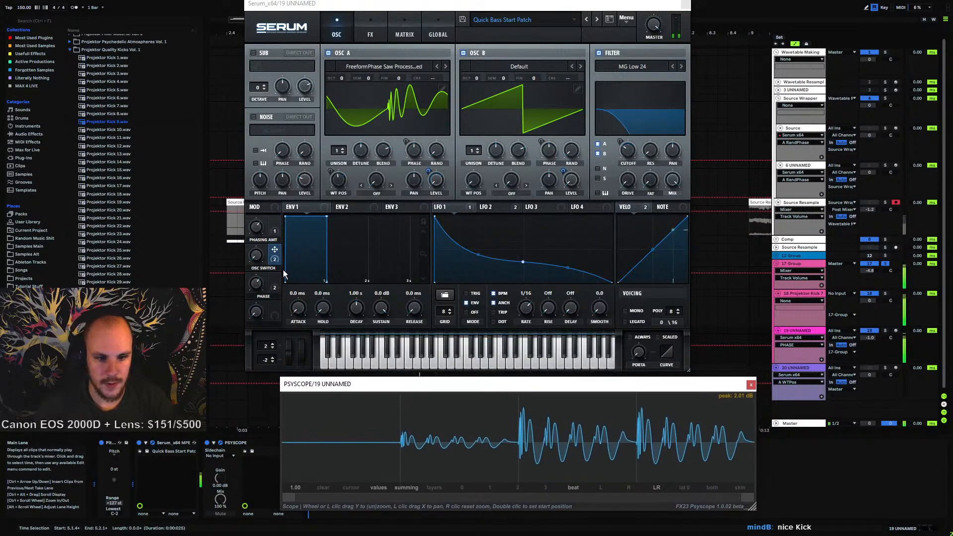
Turn the Osc Switch and Phase macros down to 0%
left_click(265, 269)
left_click_drag(263, 265, 252, 341)
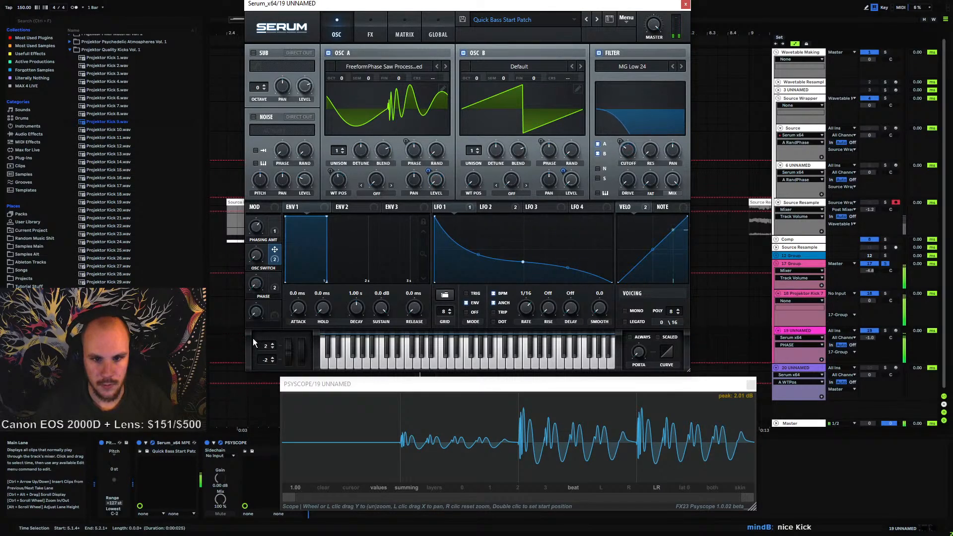
left_click_drag(260, 285, 252, 367)
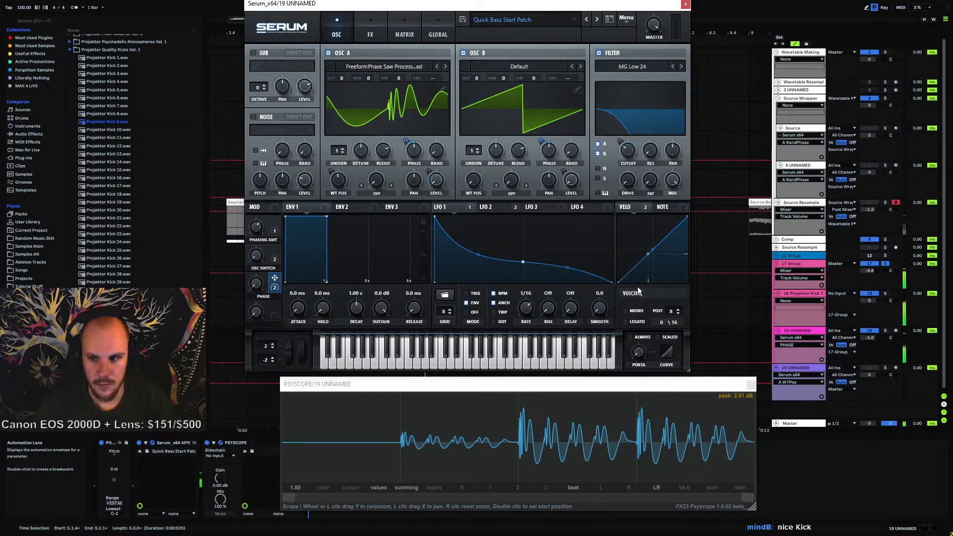
left_click(806, 331)
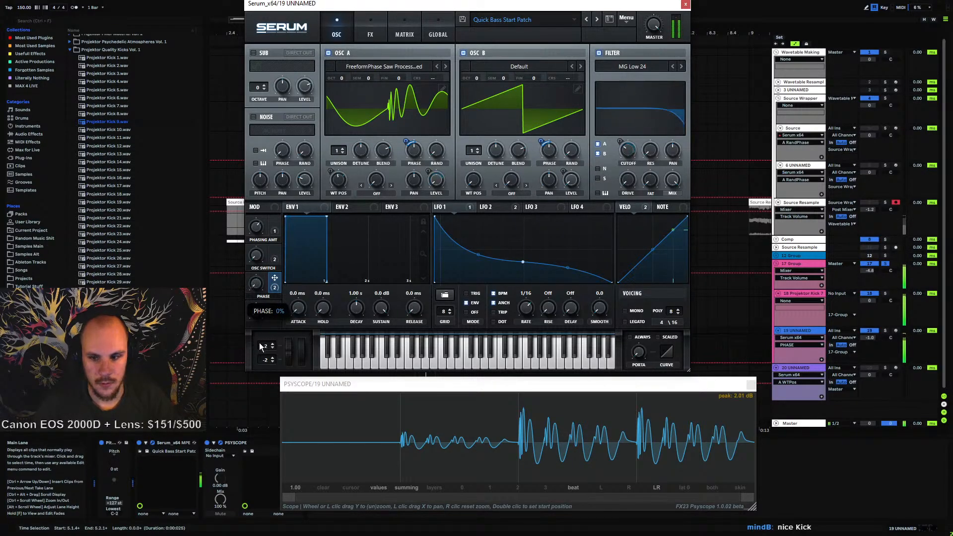
left_click(797, 331)
left_click(794, 264)
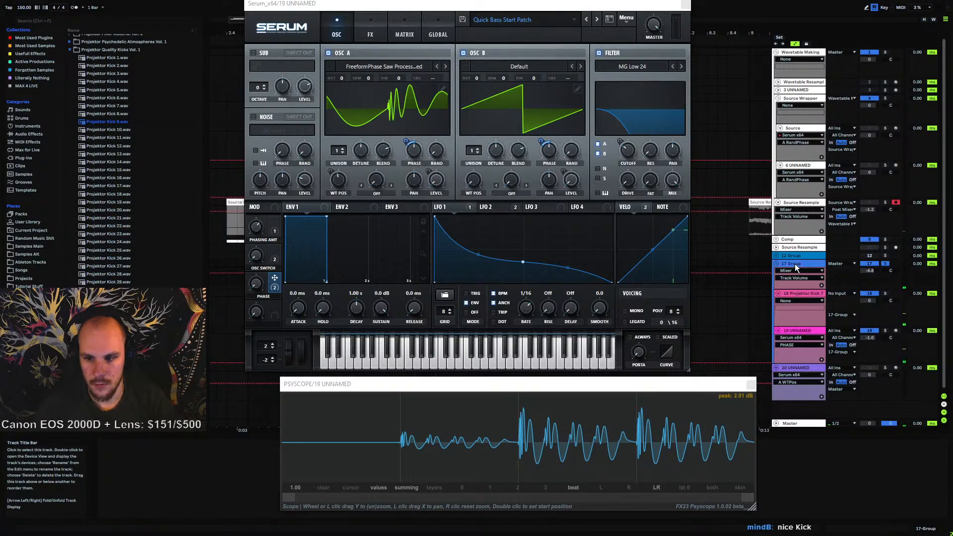
left_click(799, 328)
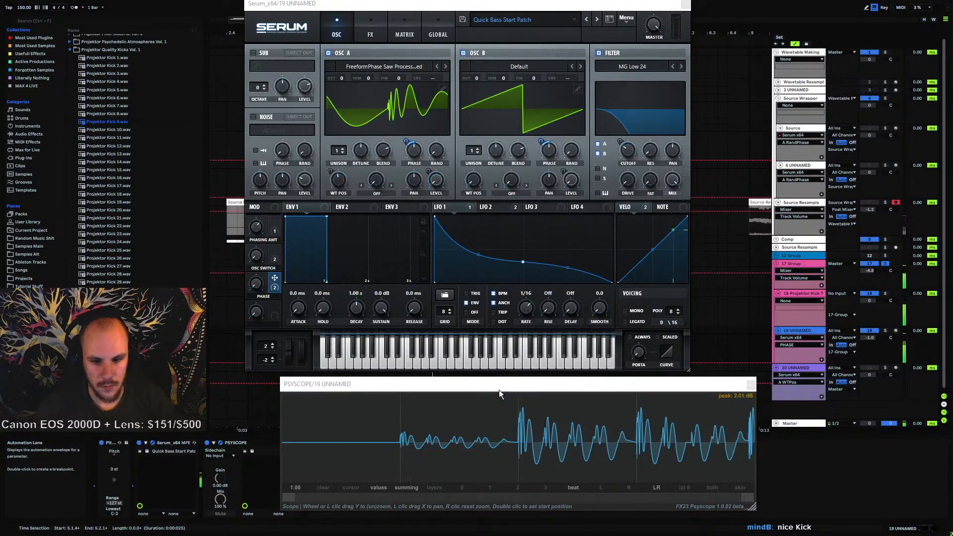
mouse_move(498, 389)
left_mouse_down()
mouse_move(499, 376)
mouse_move(504, 388)
left_mouse_up()
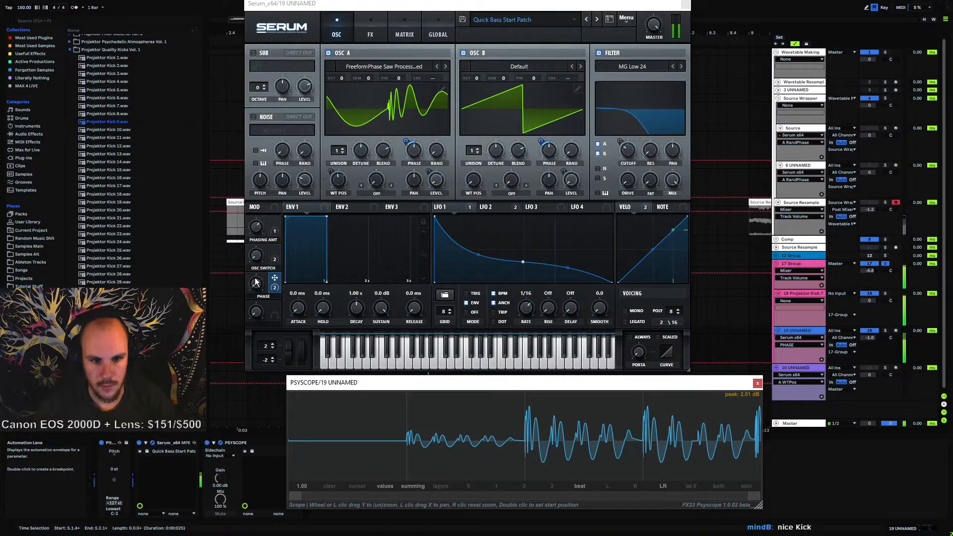
Sweep the Phase macro between 0% and 100% while watching the waveform on the scope
left_click_drag(256, 280, 285, 176)
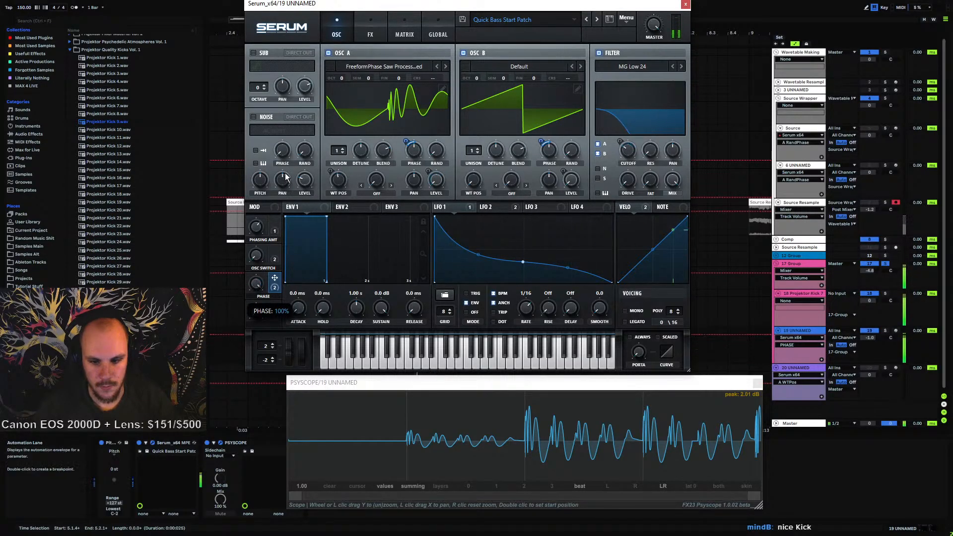
left_click_drag(295, 130, 273, 361)
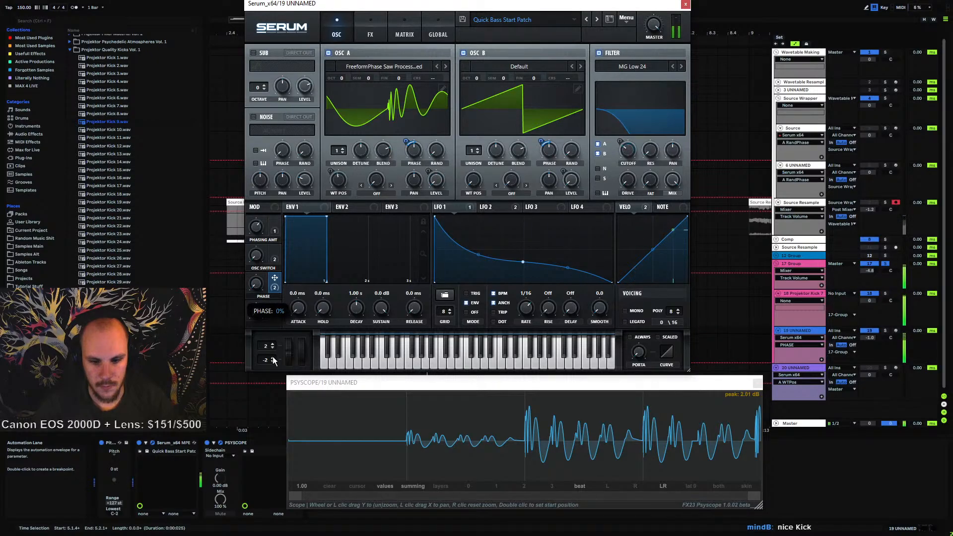
left_click_drag(275, 321, 296, 176)
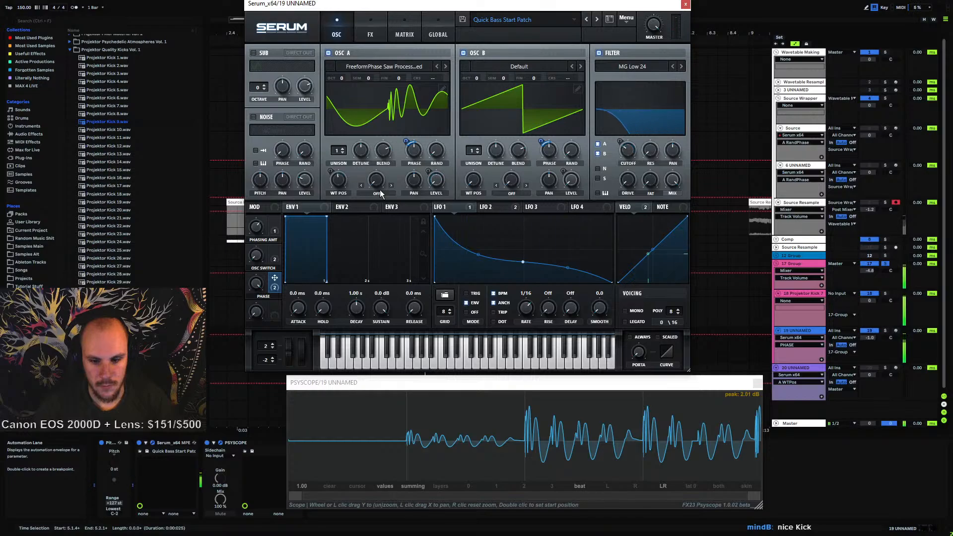
mouse_move(402, 148)
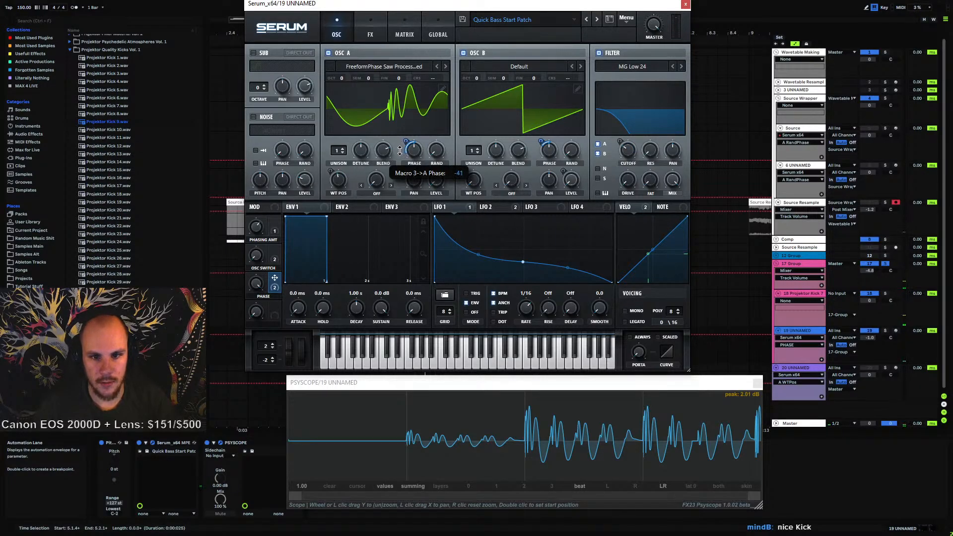
mouse_move(534, 153)
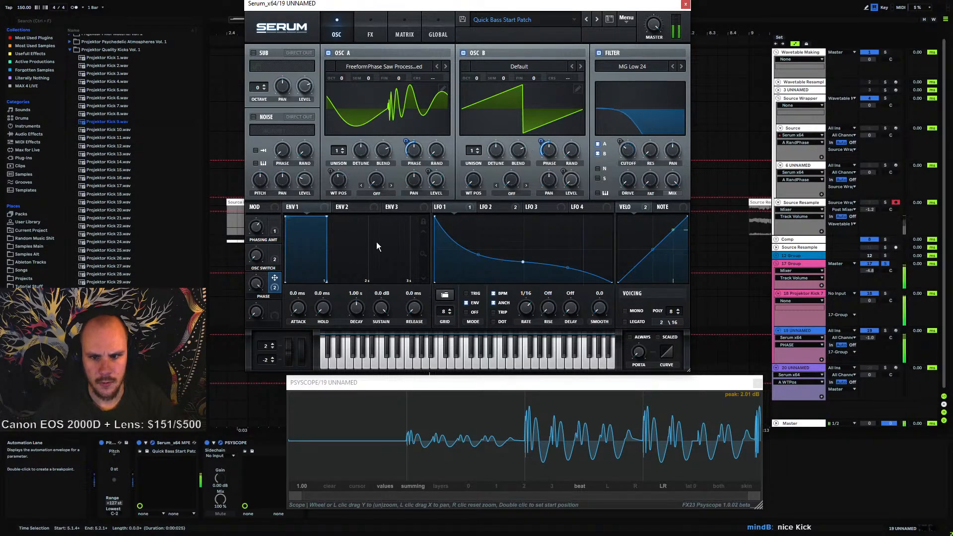
Play the sound, then remove the Psyscope device from track 19's device chain
mouse_move(250, 314)
left_click_drag(249, 313, 239, 422)
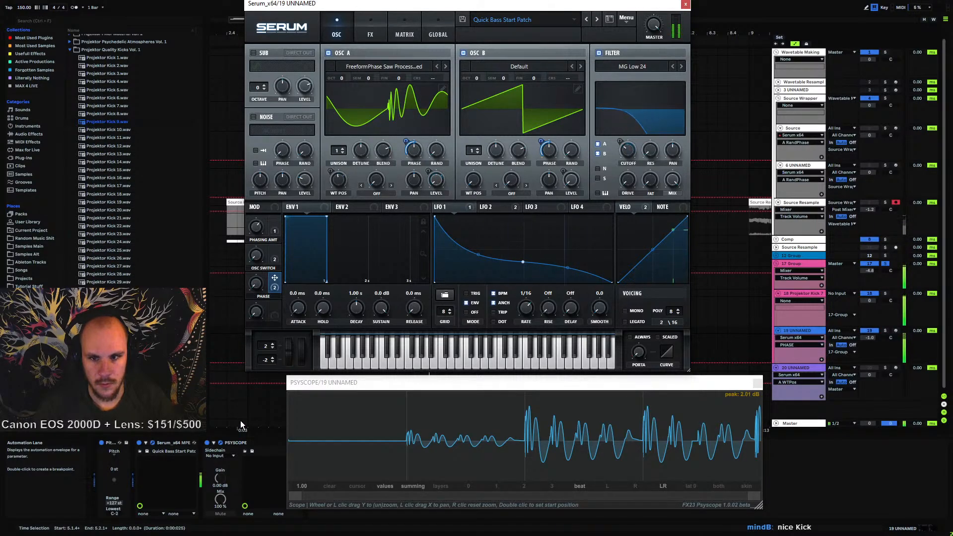
key("space")
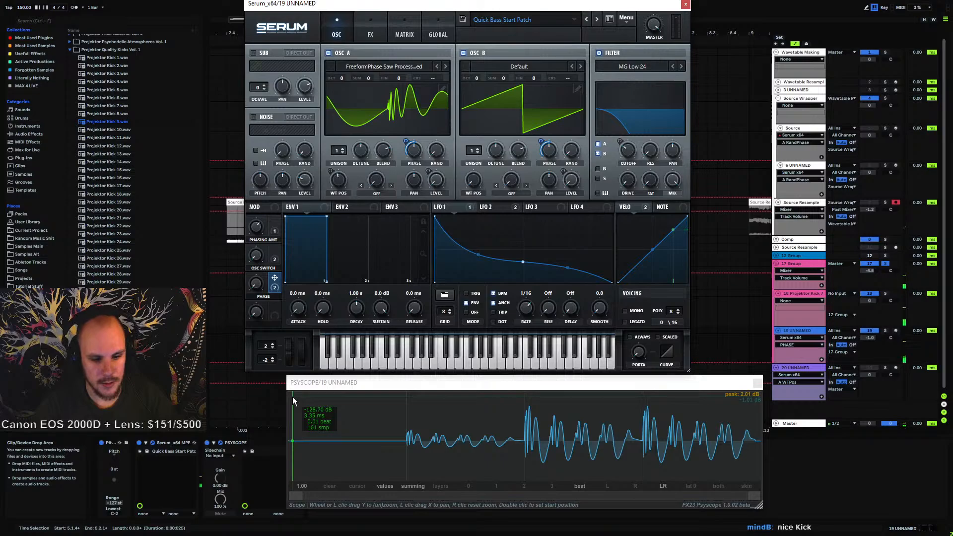
left_click(255, 443)
key("space")
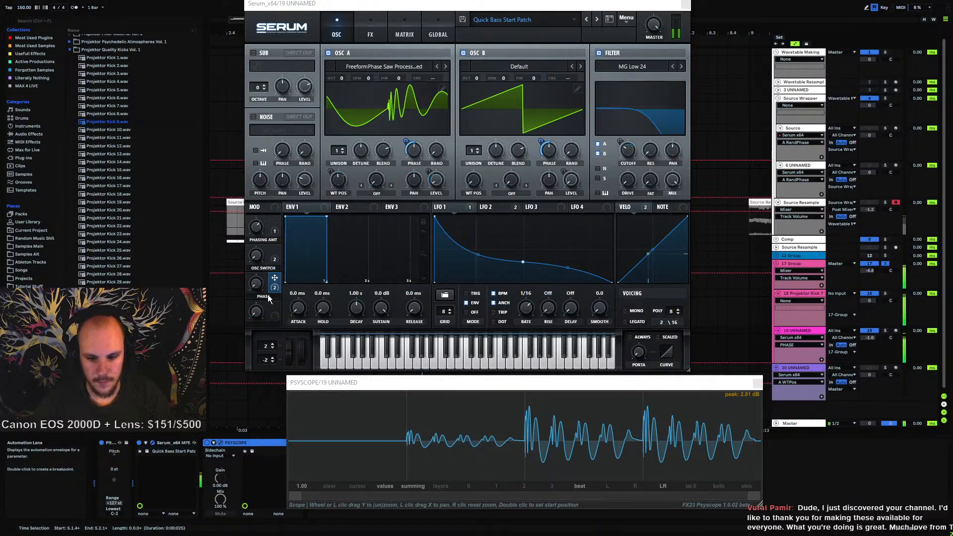
left_click_drag(325, 388, 379, 390)
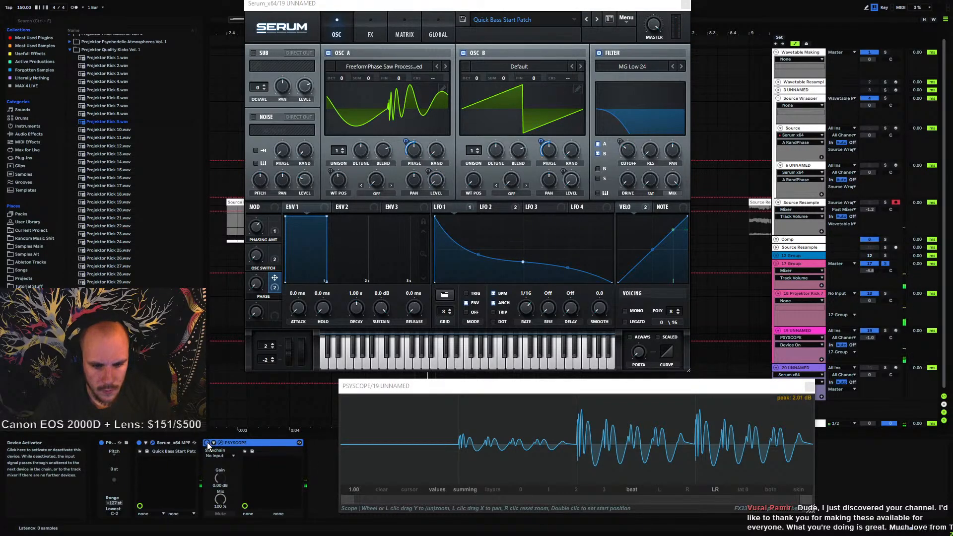
key("Delete")
Insert a fresh PSYSCOPE plugin from the Tools category on track 19 and start playback
right_click(255, 451)
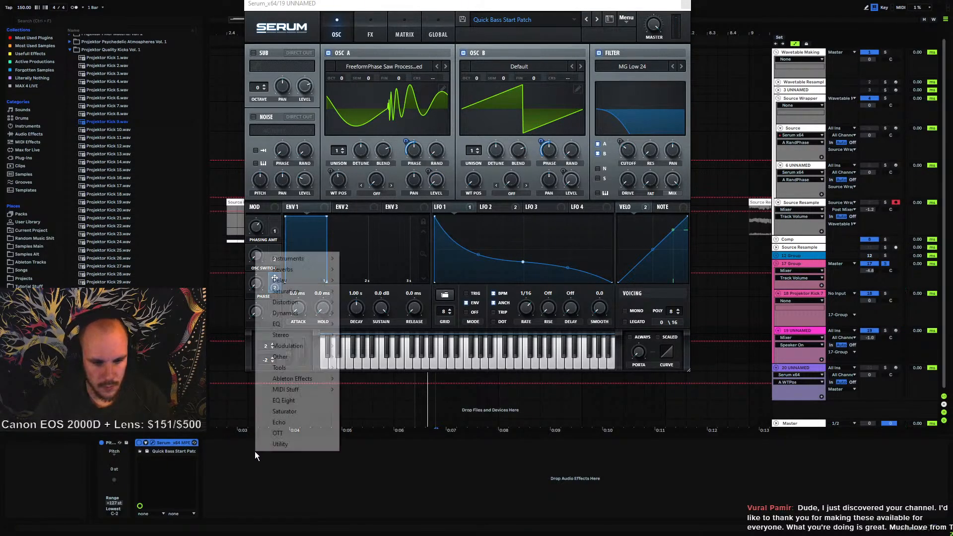
mouse_move(297, 367)
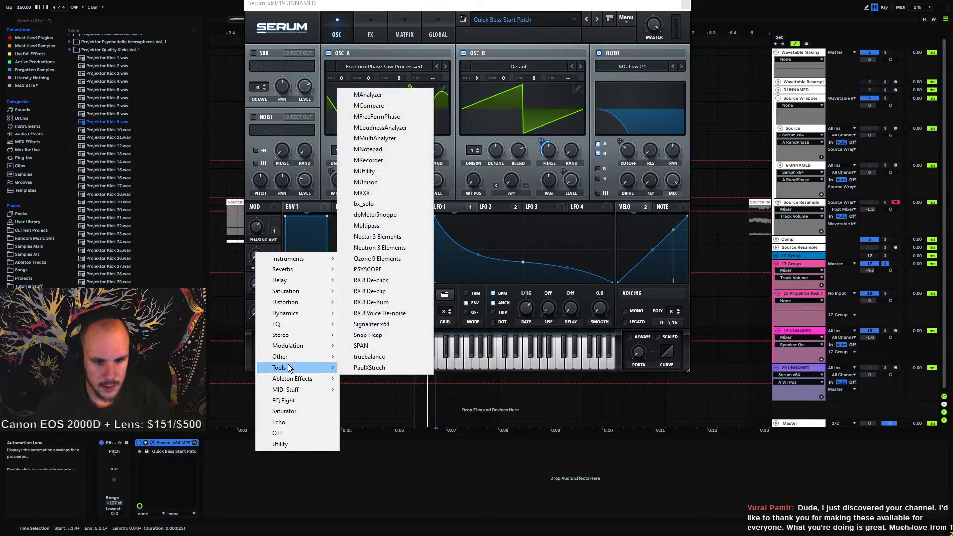
left_click(370, 269)
key("space")
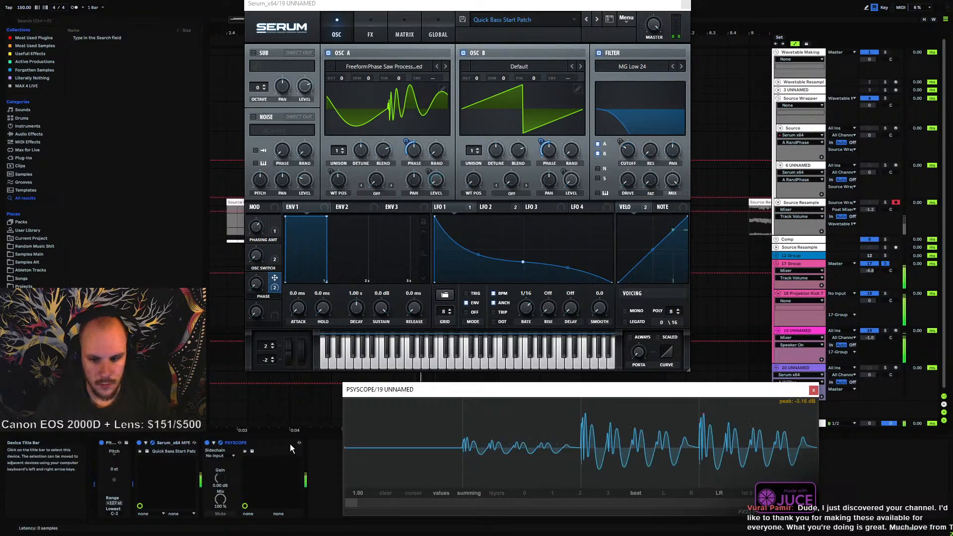
Sweep the Phase macro and reduce its modulation depth on Osc A phase to -10 and on Osc B phase
left_click_drag(256, 281, 285, 165)
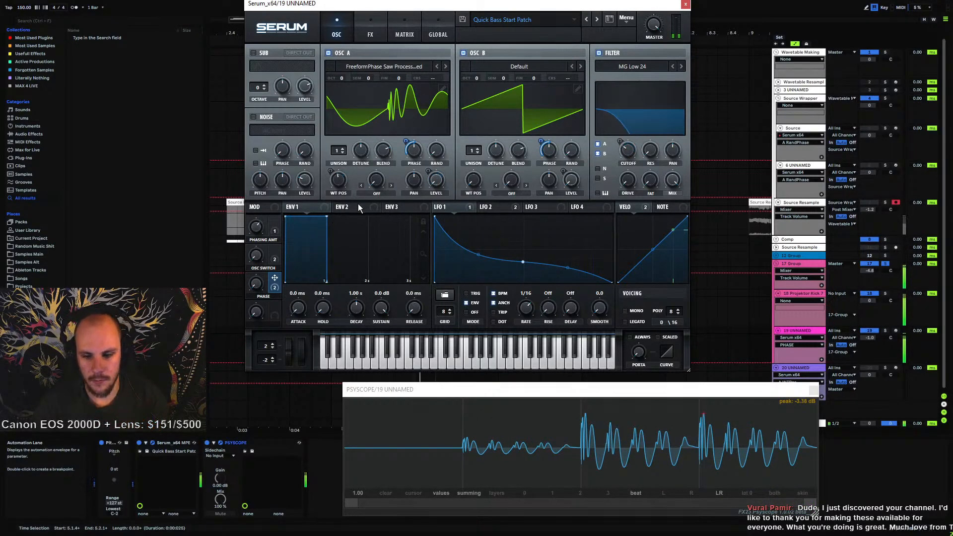
left_click_drag(408, 147, 410, 132)
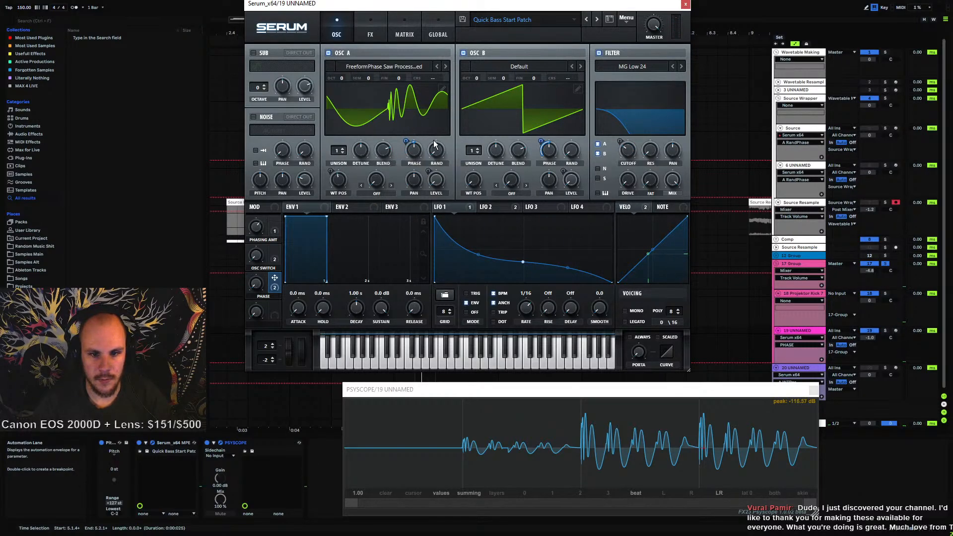
left_click_drag(405, 139, 405, 141)
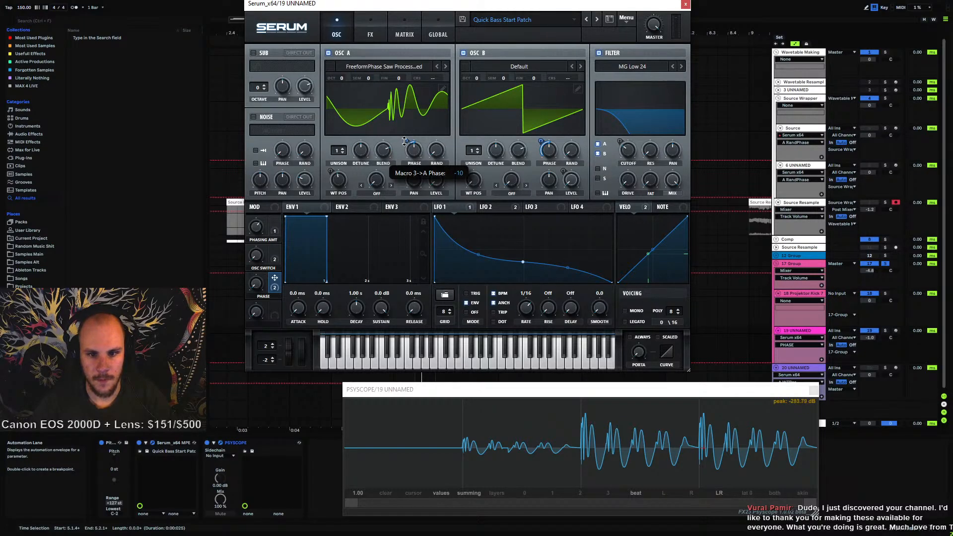
left_click_drag(542, 142, 542, 137)
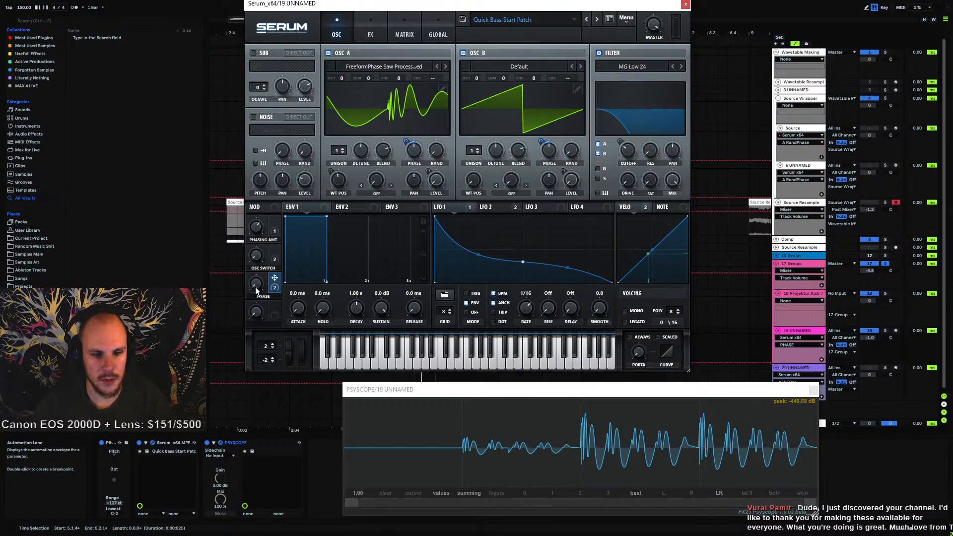
left_click_drag(255, 287, 268, 310)
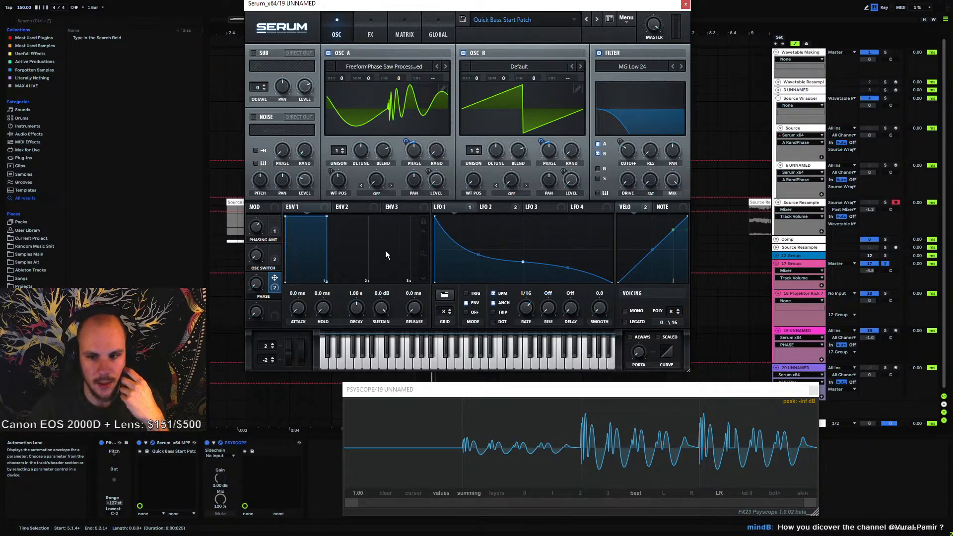
Assign LFO 1 to the filter cutoff with an amount of 40 and set the cutoff to about 43 Hz
left_click(448, 208)
left_click_drag(621, 141, 616, 149)
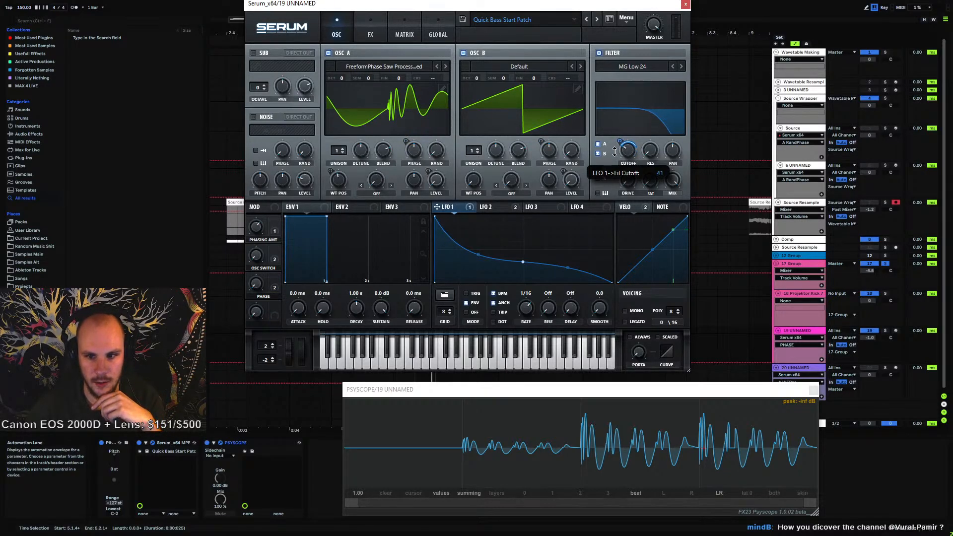
left_click_drag(615, 152, 627, 88)
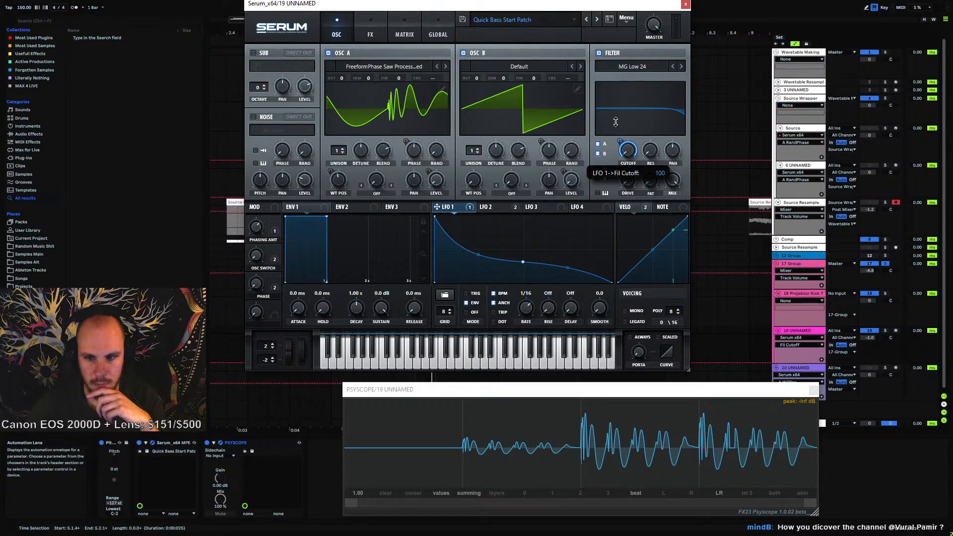
left_click_drag(615, 122, 634, 135)
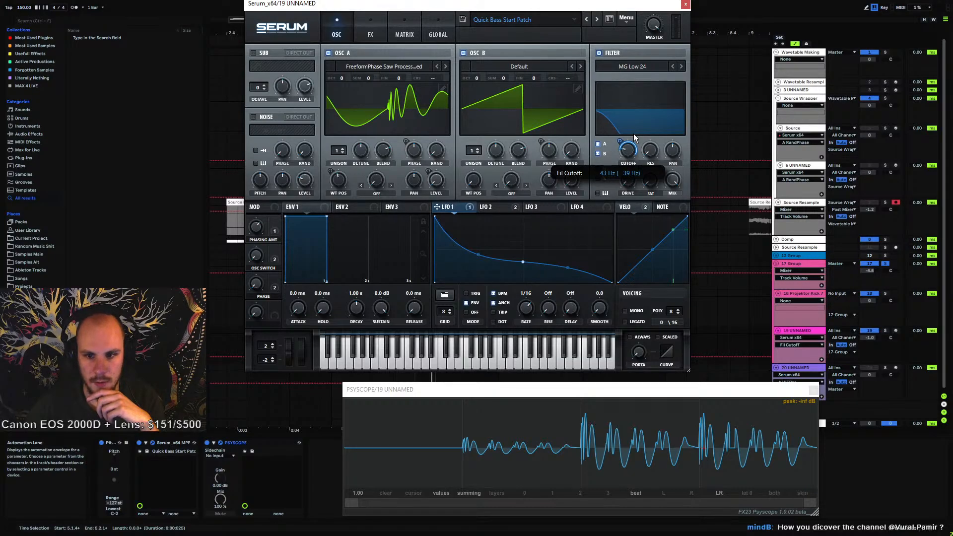
left_click_drag(636, 134, 614, 150)
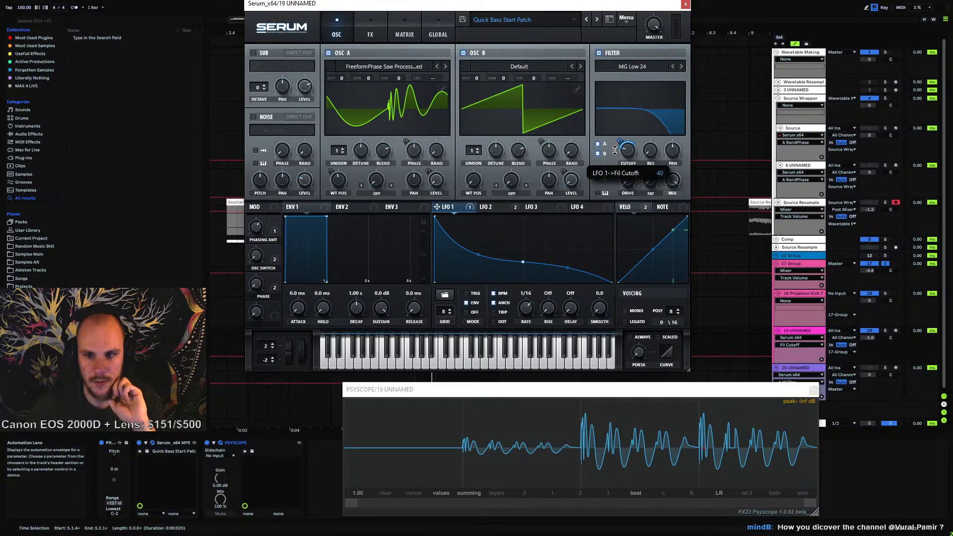
In the modulation matrix, add a slot routing LFO 1 to Fil Cutoff with amount 37 and Macro 4 as aux source
left_click(404, 32)
scroll(310, 165, "down", 2)
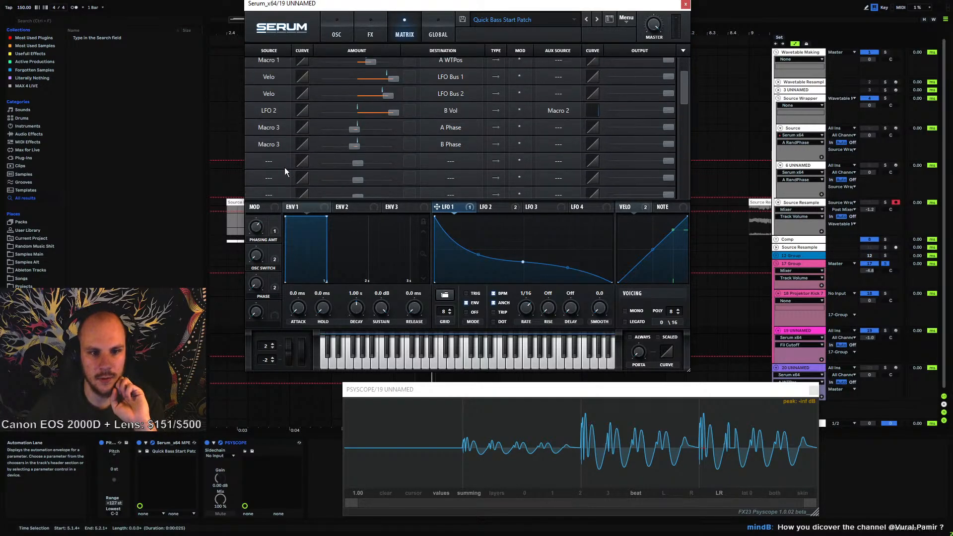
left_click(285, 168)
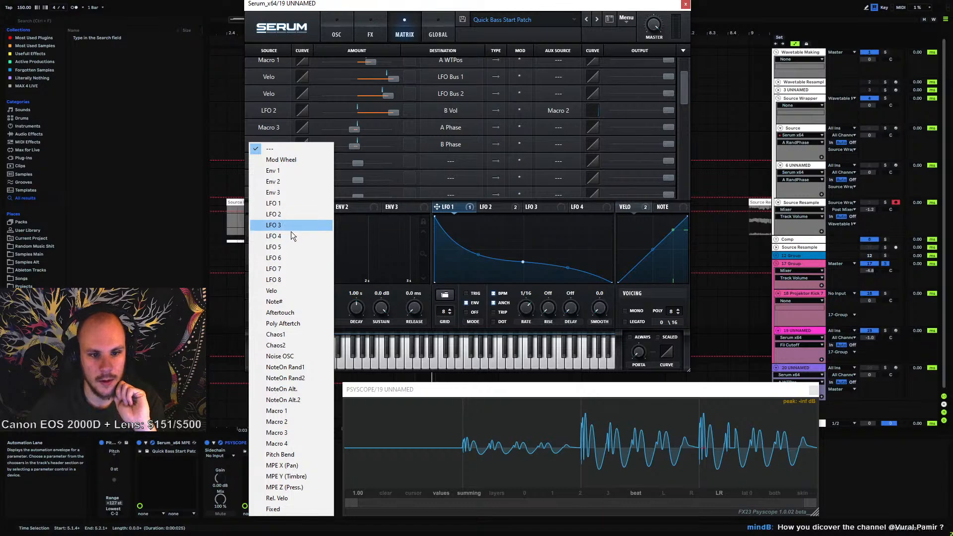
left_click(291, 204)
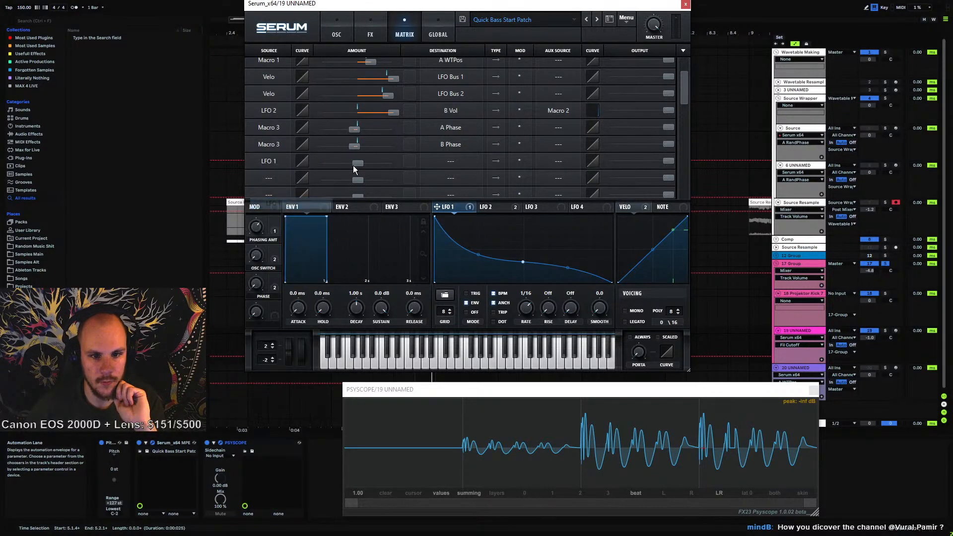
left_click_drag(353, 166, 377, 166)
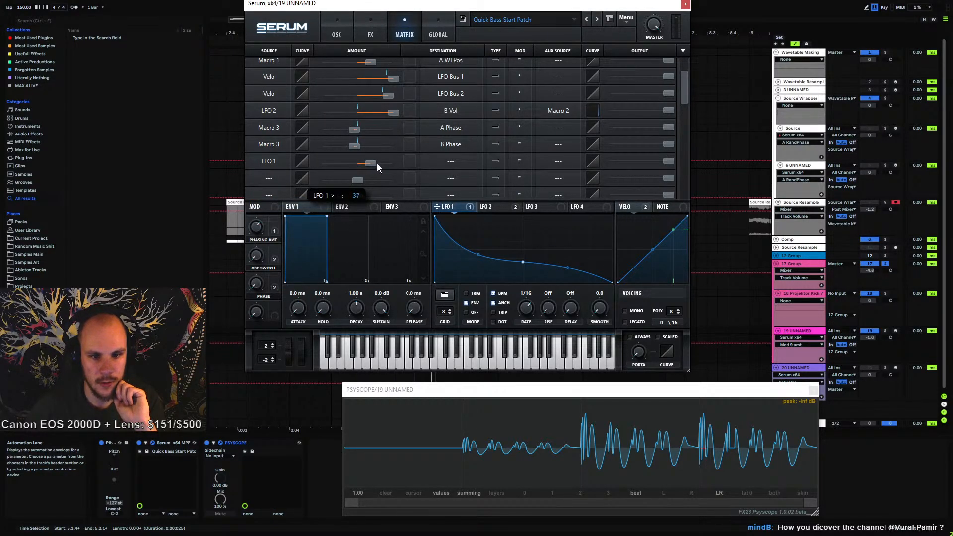
left_click(446, 161)
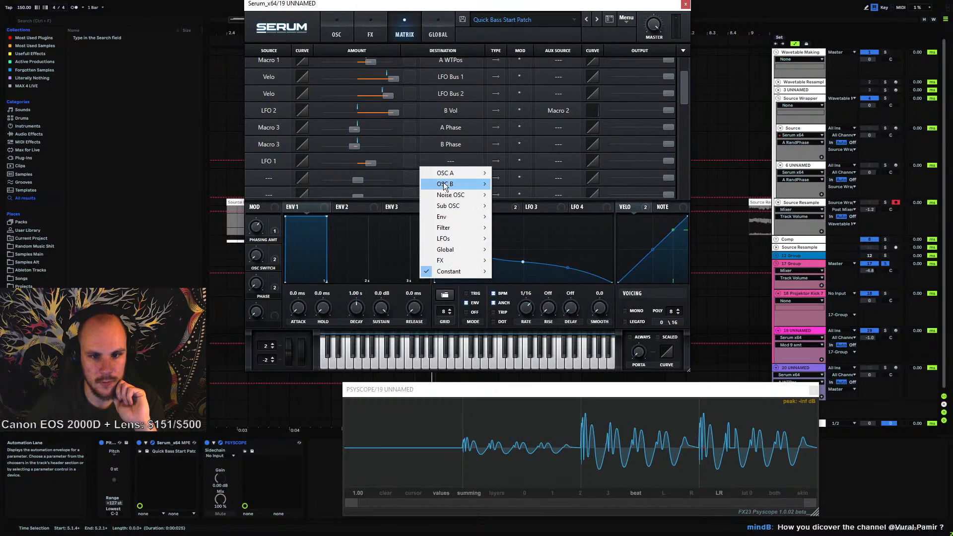
mouse_move(450, 227)
left_click(513, 227)
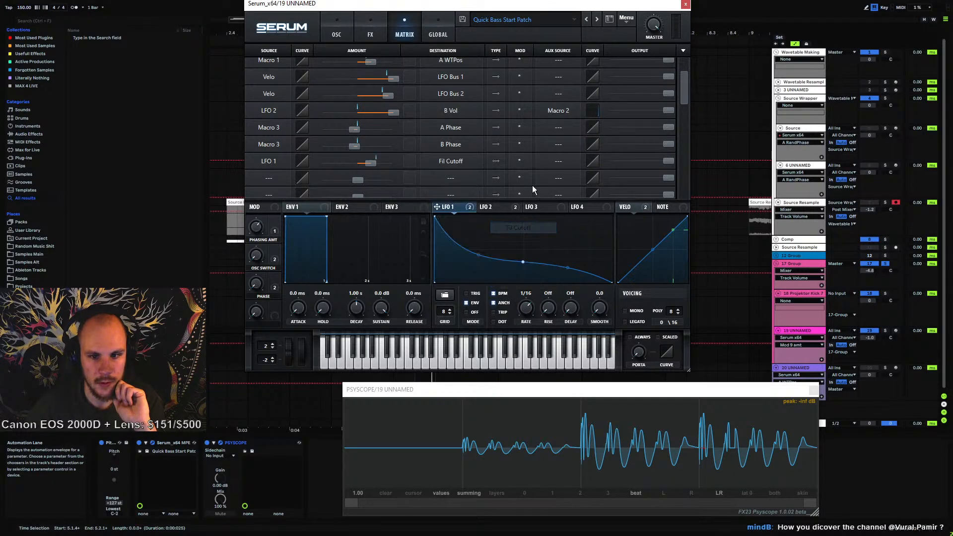
left_click(557, 161)
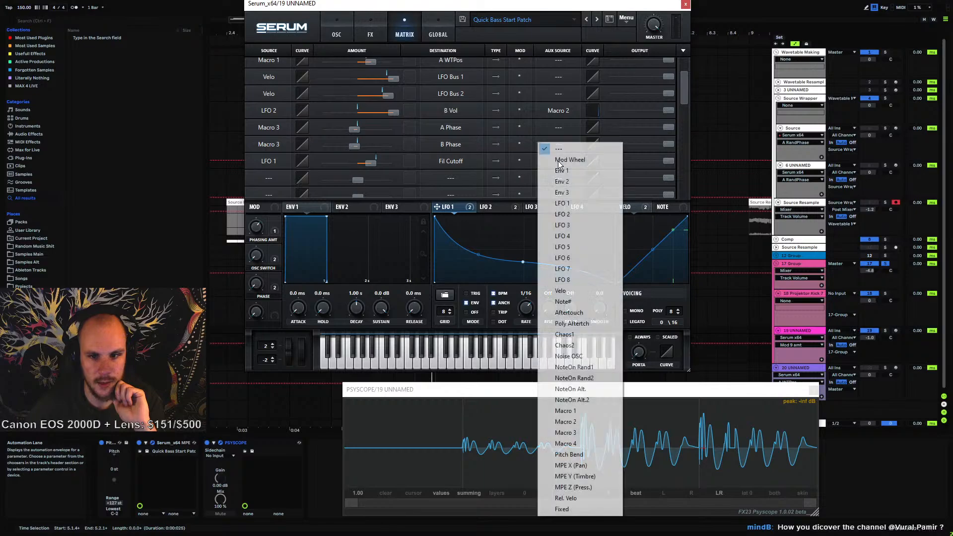
left_click(576, 445)
Sweep Macro 4 on the oscillator page to hear it control the LFO-to-cutoff modulation
left_click(330, 35)
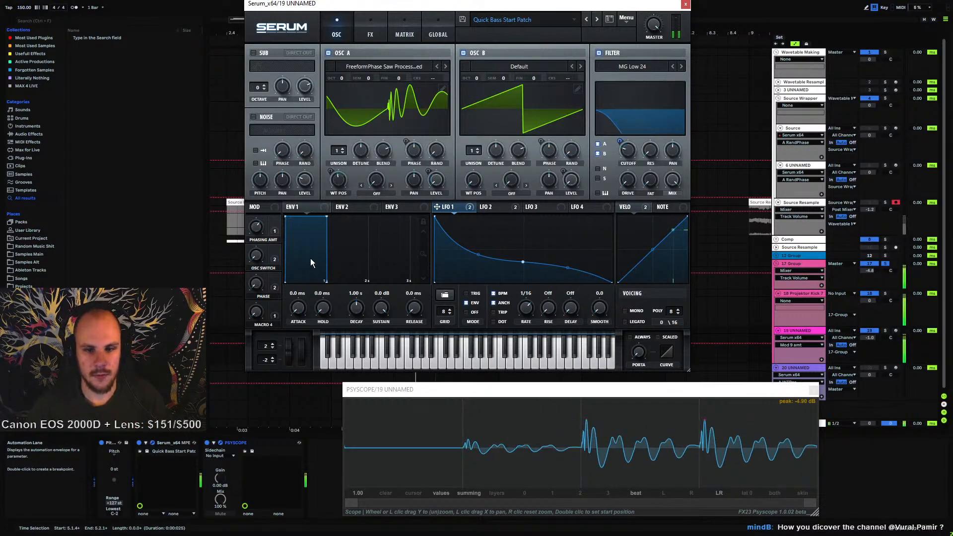
left_click_drag(257, 314, 284, 118)
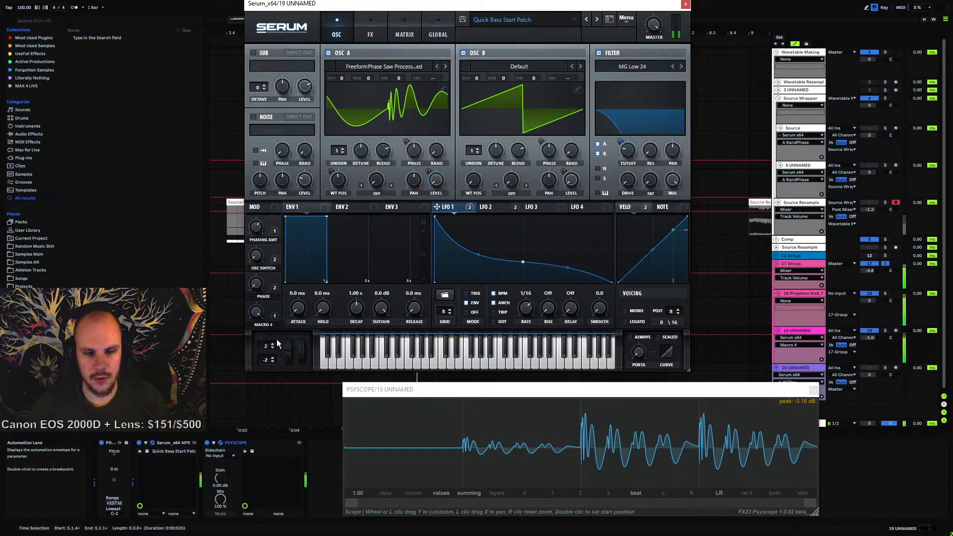
left_click_drag(260, 307, 258, 243)
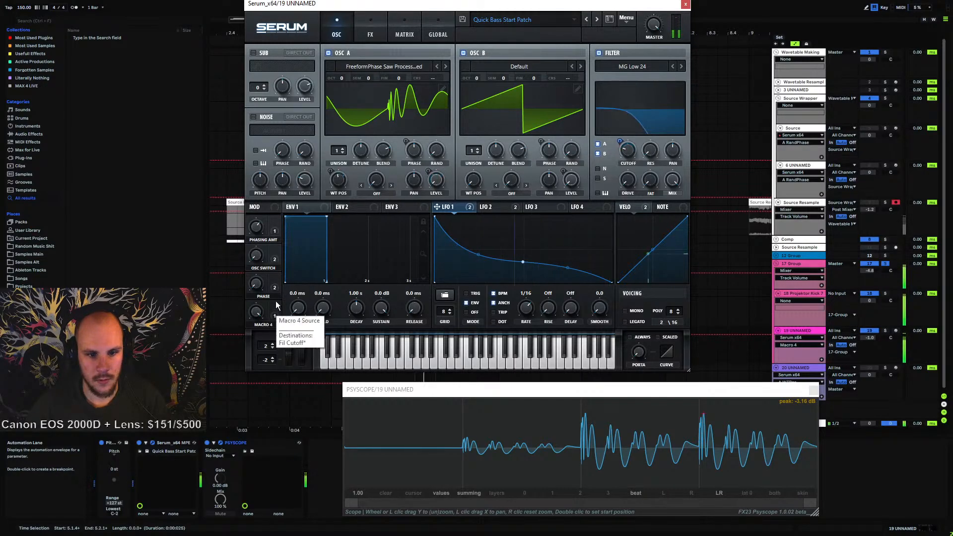
Adjust the Phase, Phasing Amt and Osc Switch macro knobs while listening to the sound
left_click(256, 285)
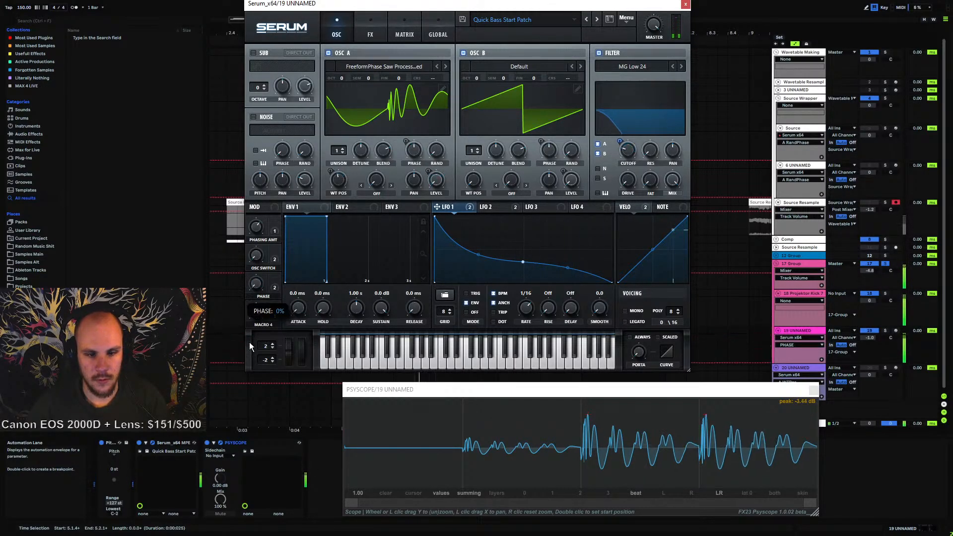
left_click(259, 232)
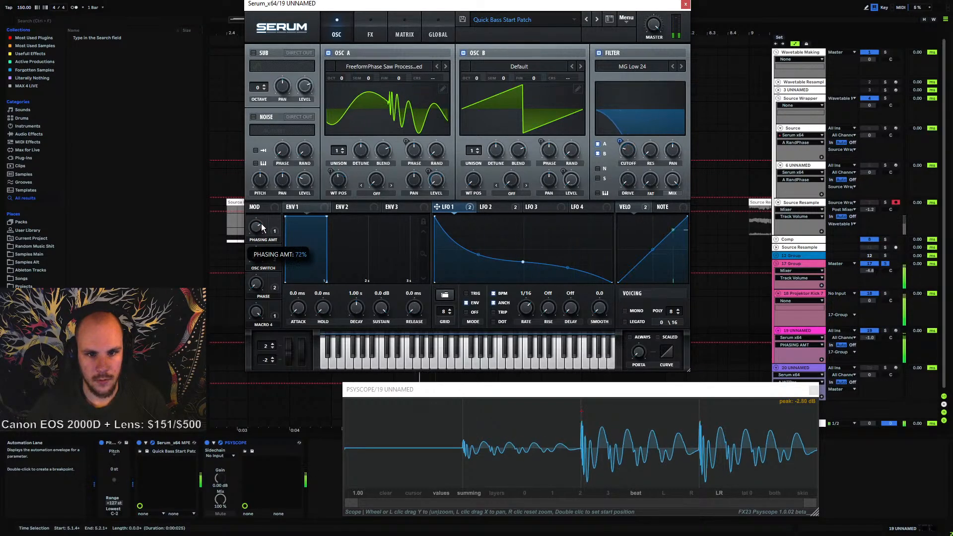
left_click_drag(261, 224, 263, 224)
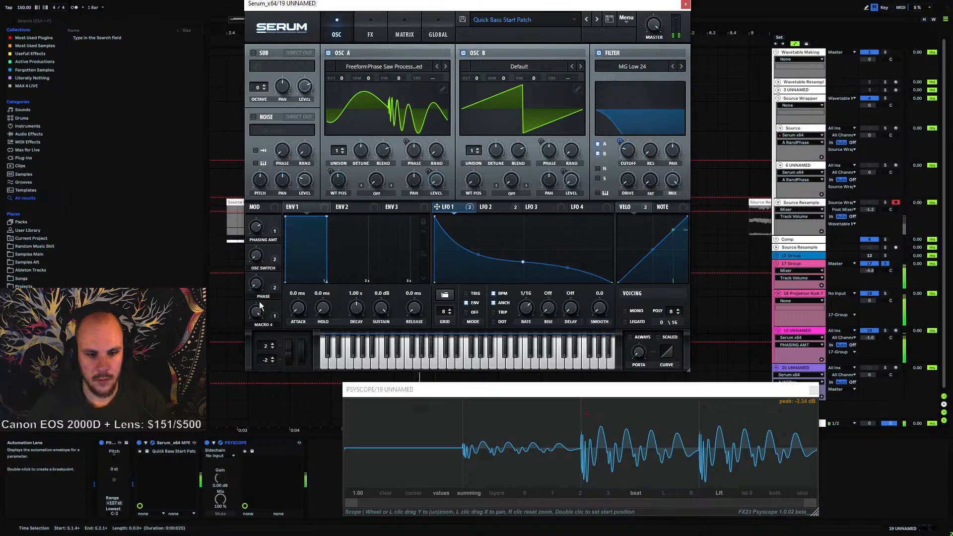
left_click(260, 258)
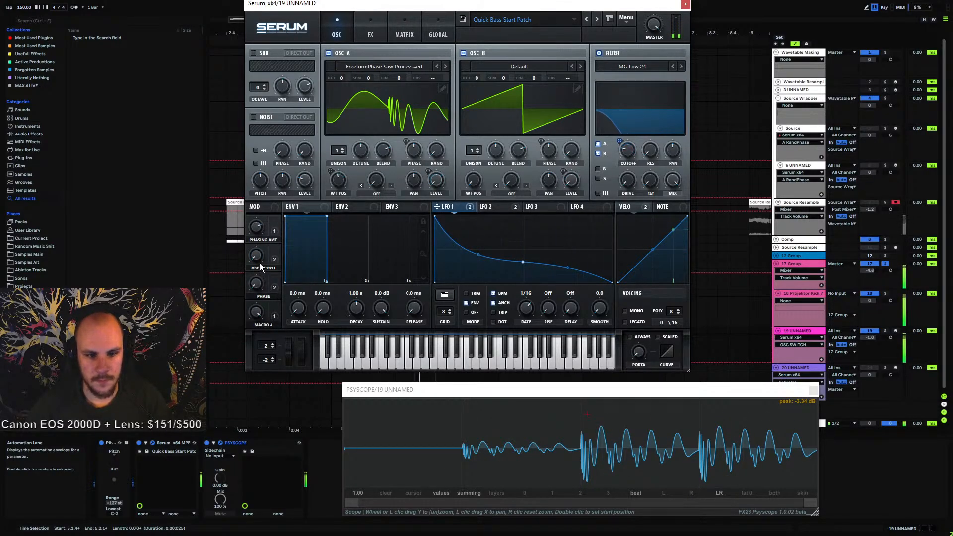
left_click_drag(259, 260, 271, 357)
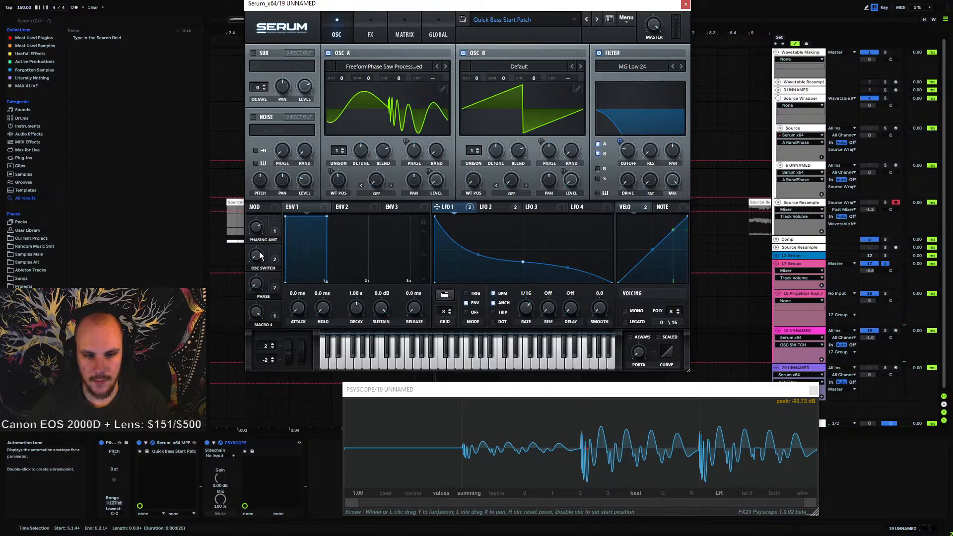
left_click_drag(256, 256, 242, 305)
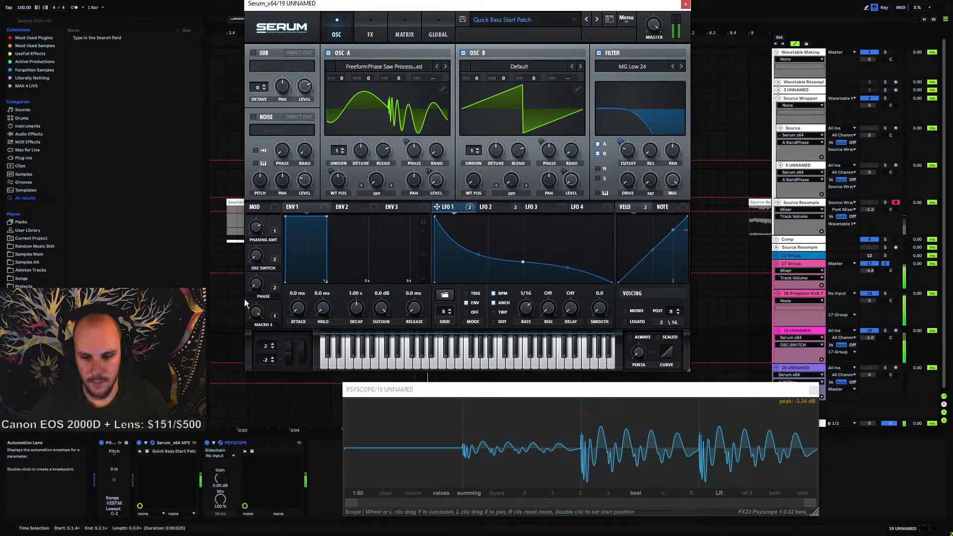
Edit LFO 2's envelope shape, moving its final drop point close to the end of the cycle
left_click(489, 207)
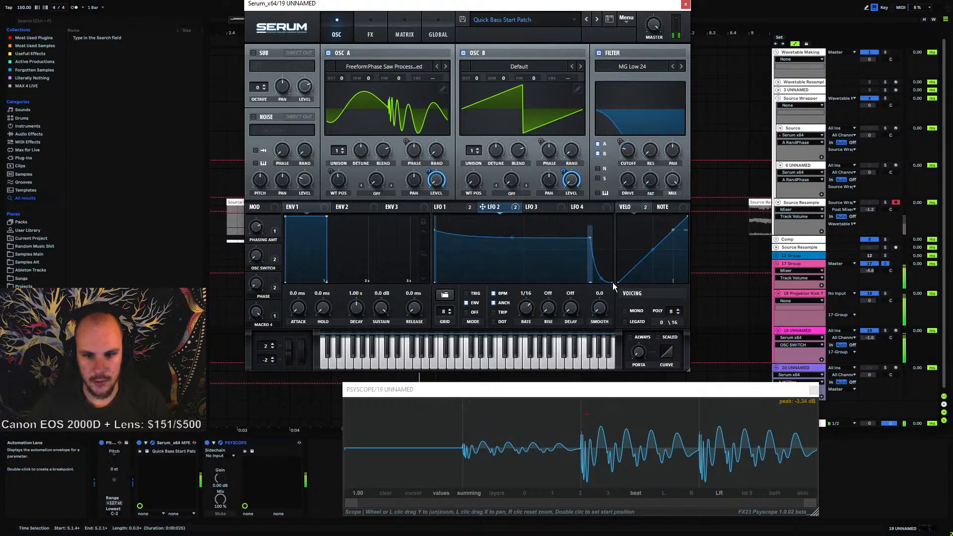
left_click_drag(612, 283, 635, 312)
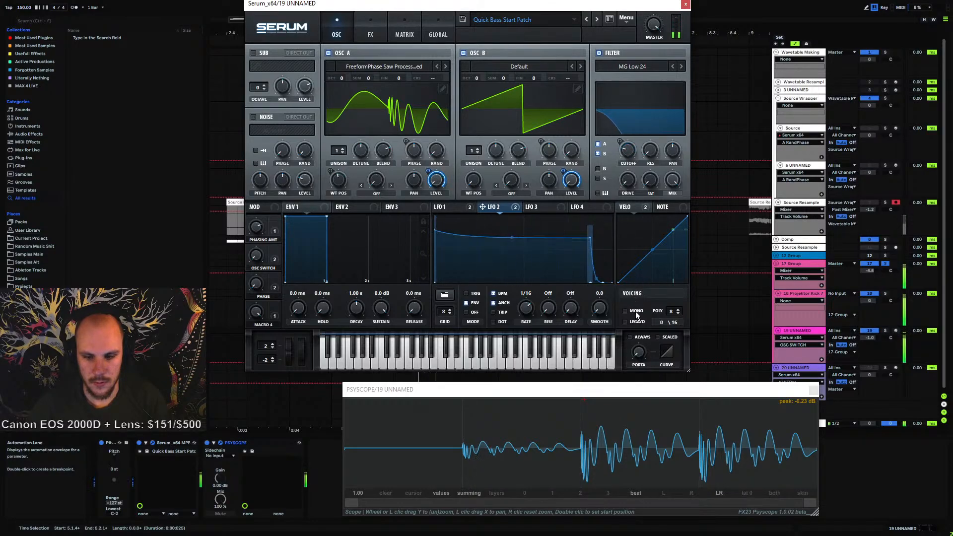
mouse_move(603, 283)
left_mouse_down()
mouse_move(618, 294)
mouse_move(589, 282)
mouse_move(602, 283)
left_mouse_up()
double_click(605, 284)
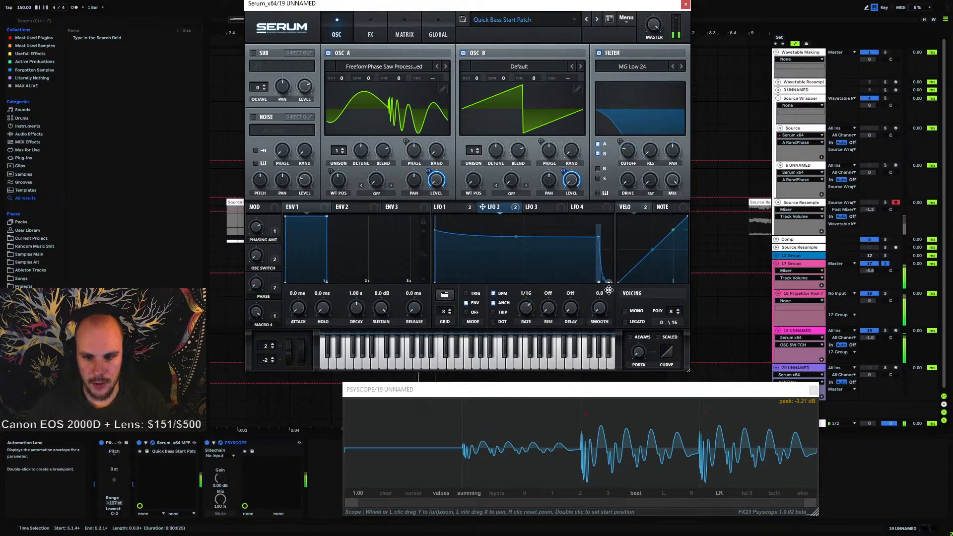
left_click_drag(599, 286, 601, 283)
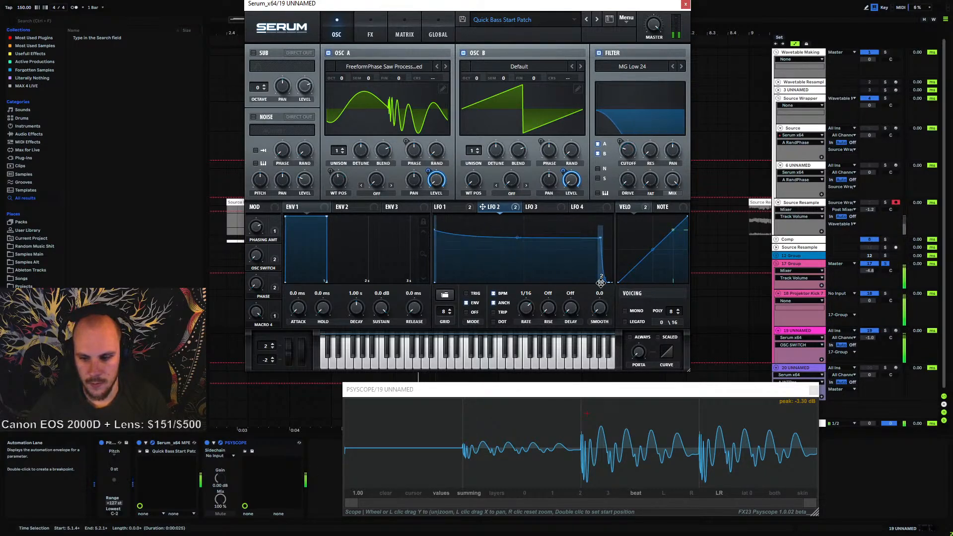
left_click_drag(589, 393, 534, 238)
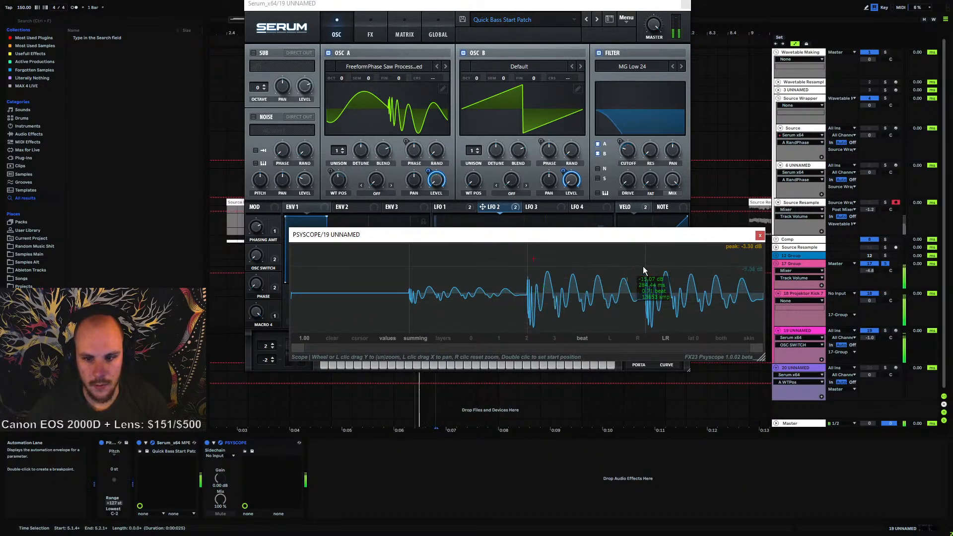
left_click_drag(714, 234, 635, 349)
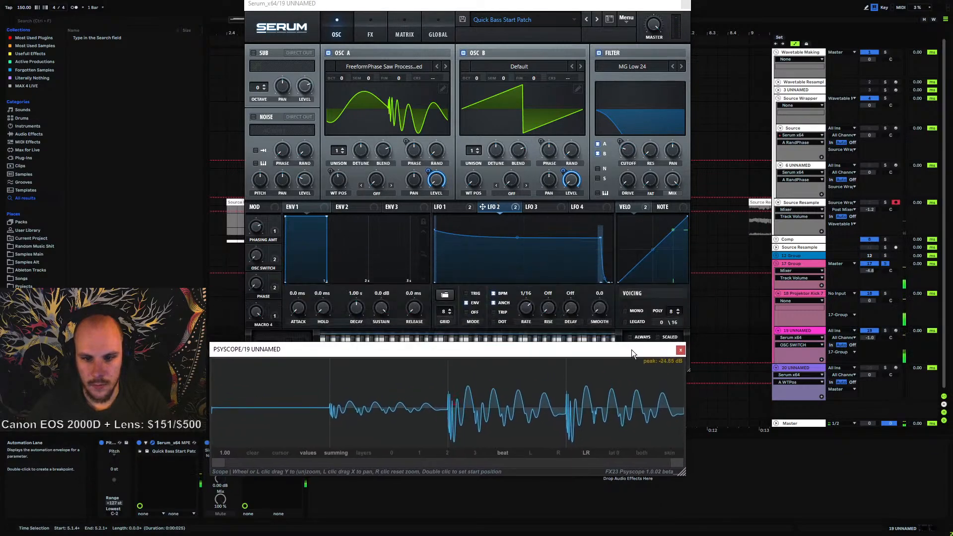
left_click(498, 226)
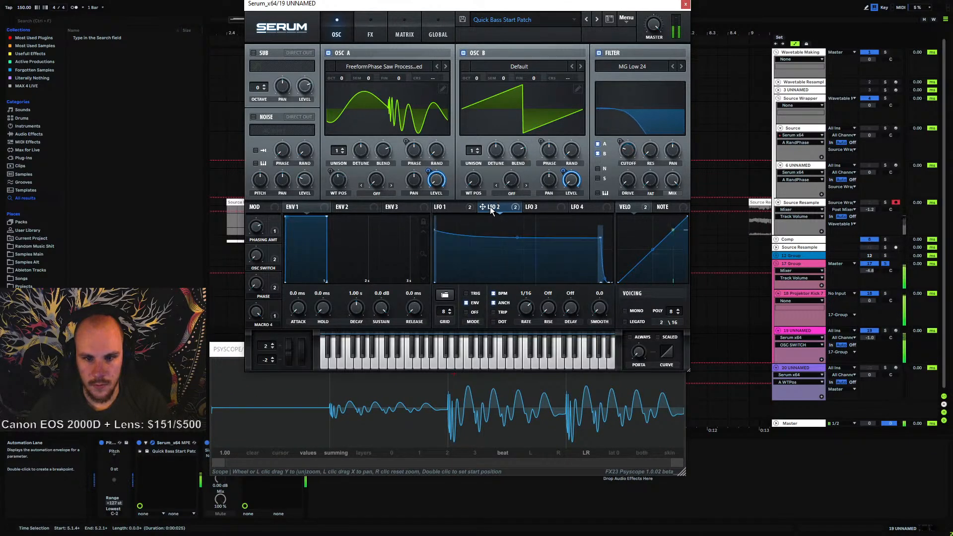
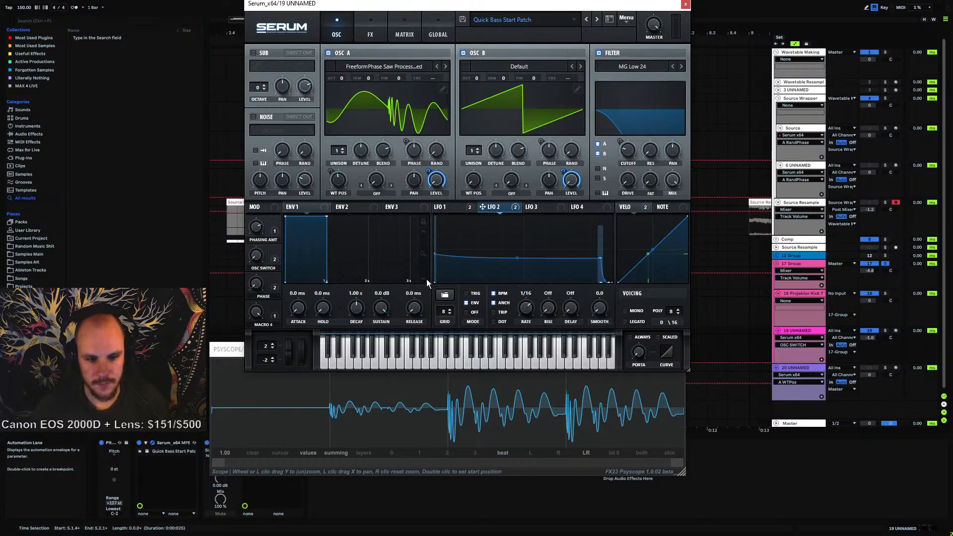
Start playback and raise Oscillator A's level
key("space")
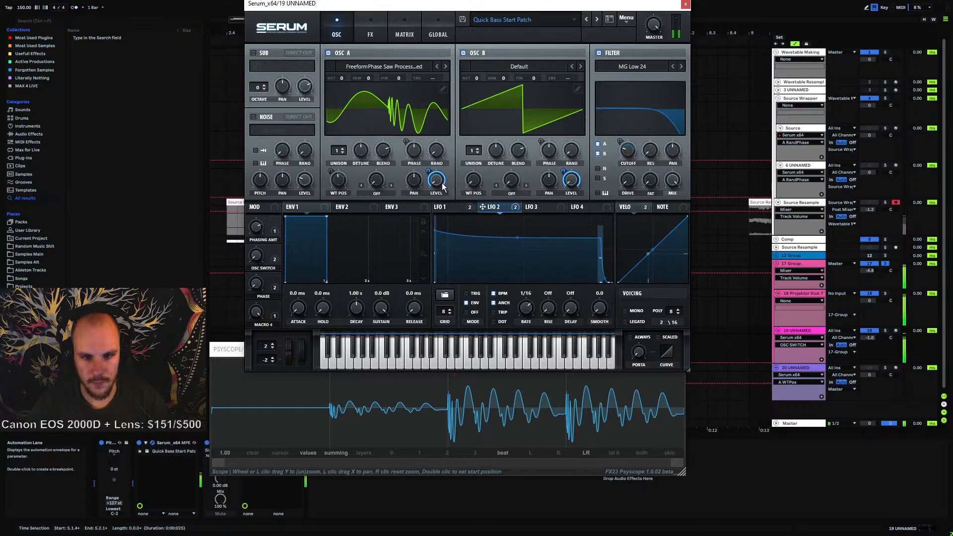
left_click_drag(427, 171, 453, 160)
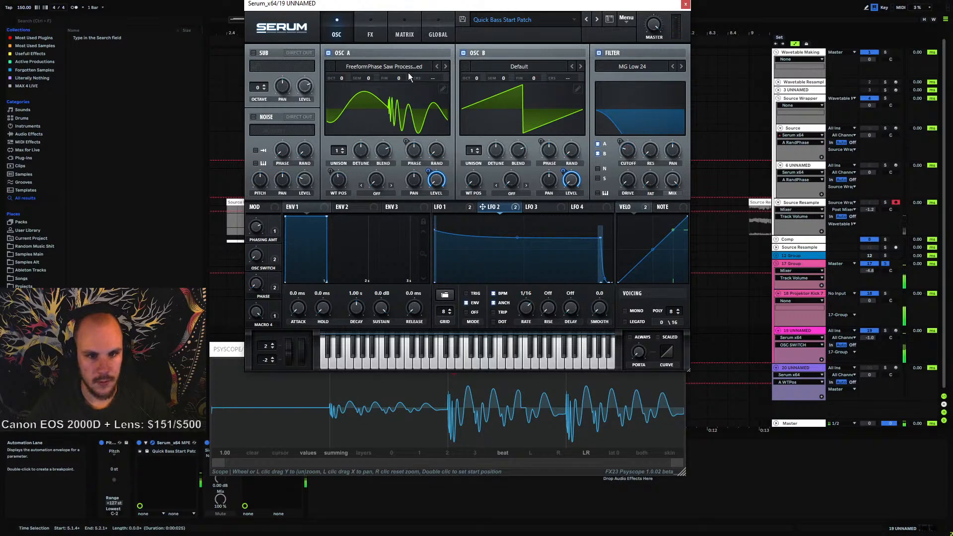
Toggle the filter off and on repeatedly to compare the sound with and without it
left_click(373, 33)
left_click(328, 31)
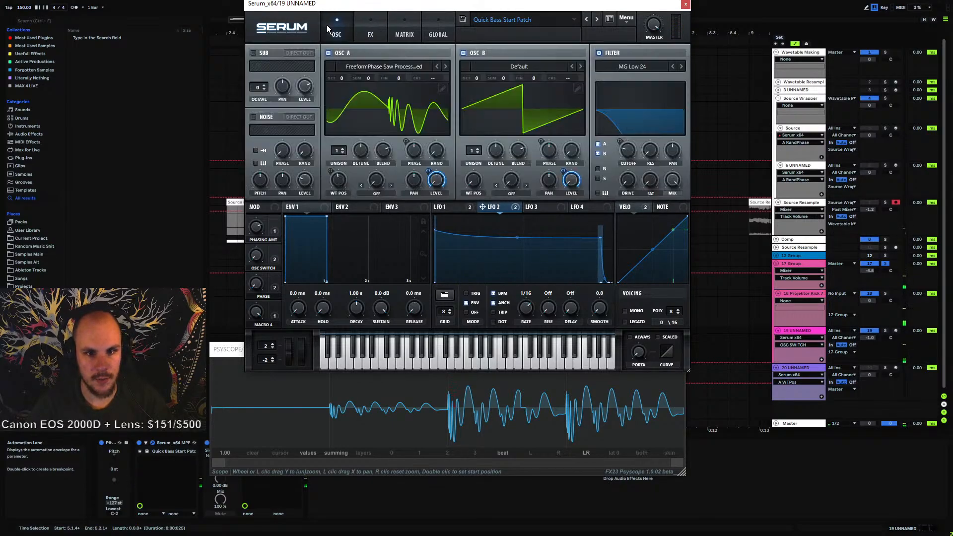
left_click(598, 53)
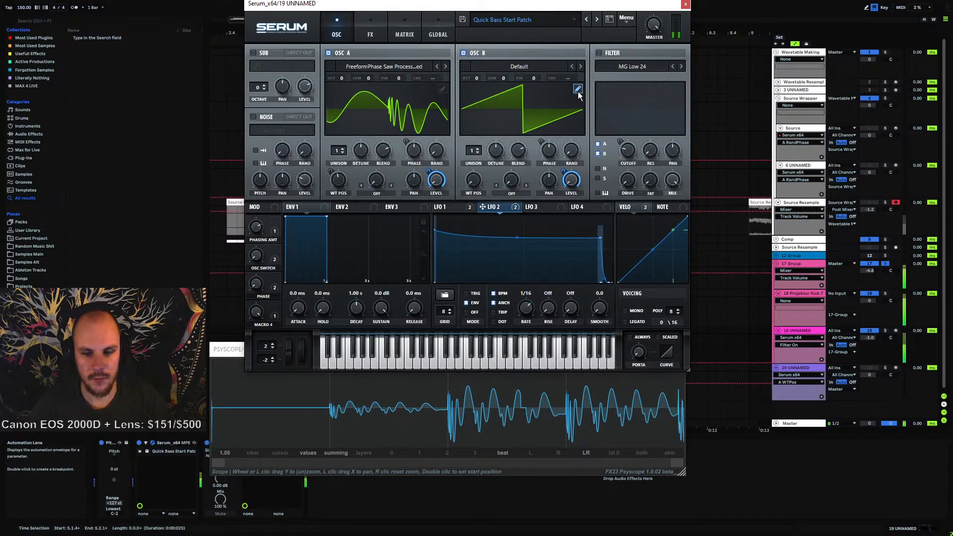
left_click(599, 52)
left_click(599, 53)
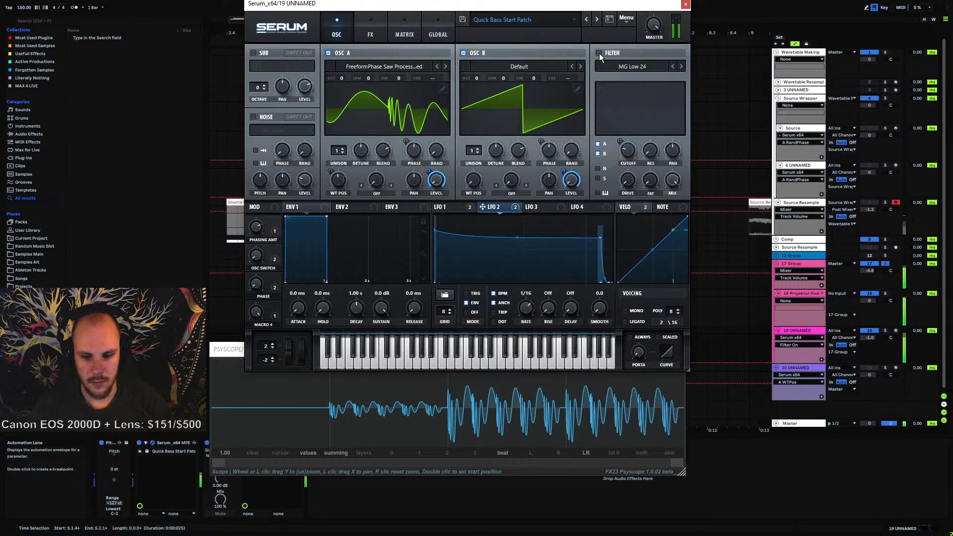
left_click(599, 53)
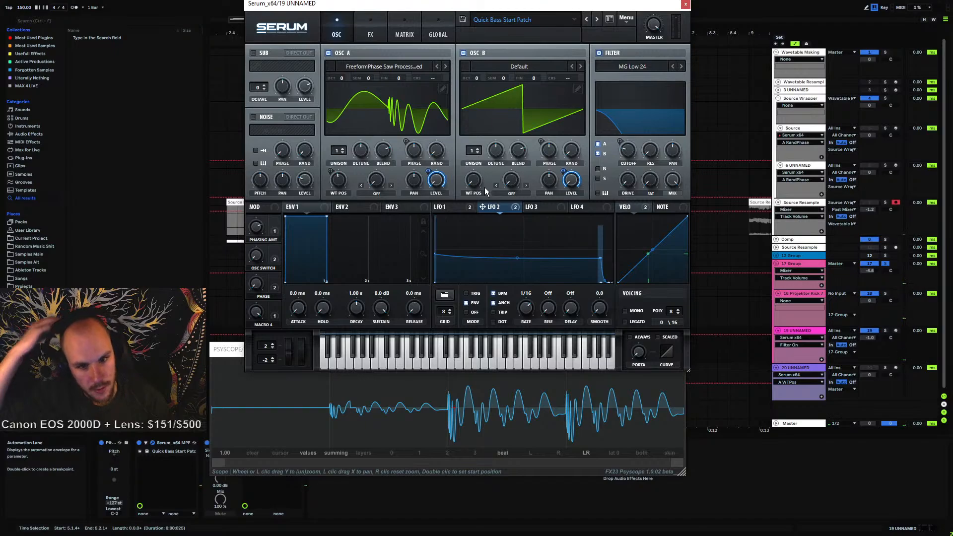
Enable the Distortion effect and set its mode to X-Shaper
left_click(370, 34)
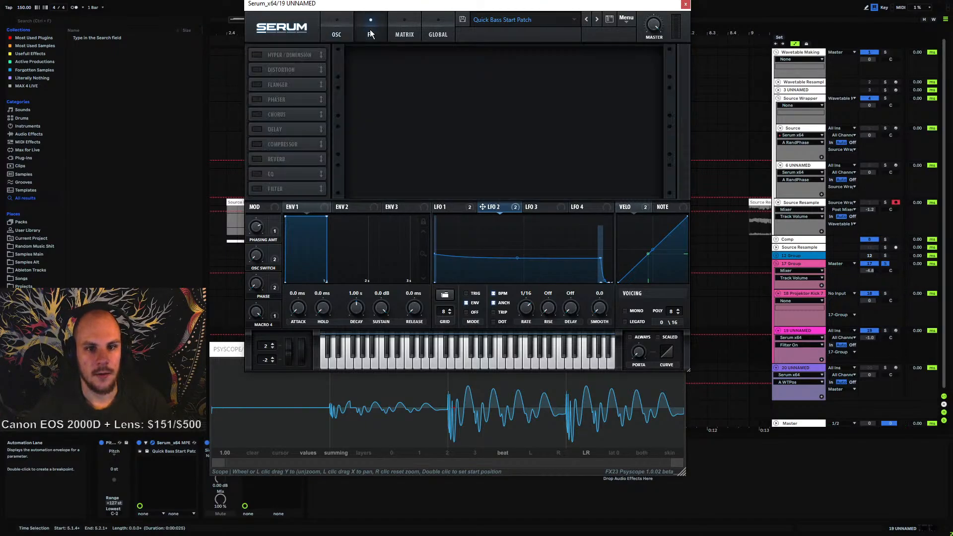
left_click(256, 70)
left_click(410, 63)
left_click(431, 195)
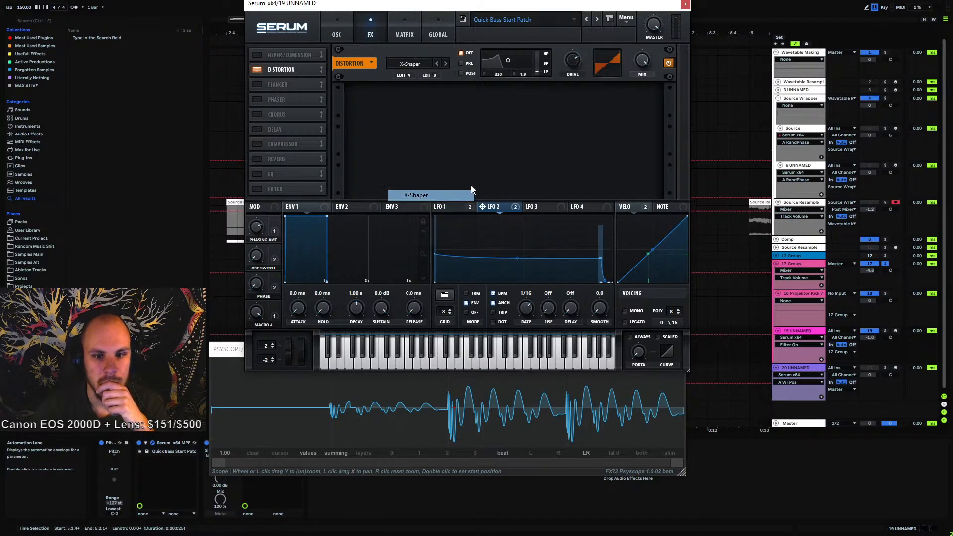
Open the X-Shaper curve editor and pull the curve's end point down to the bottom
left_click(433, 78)
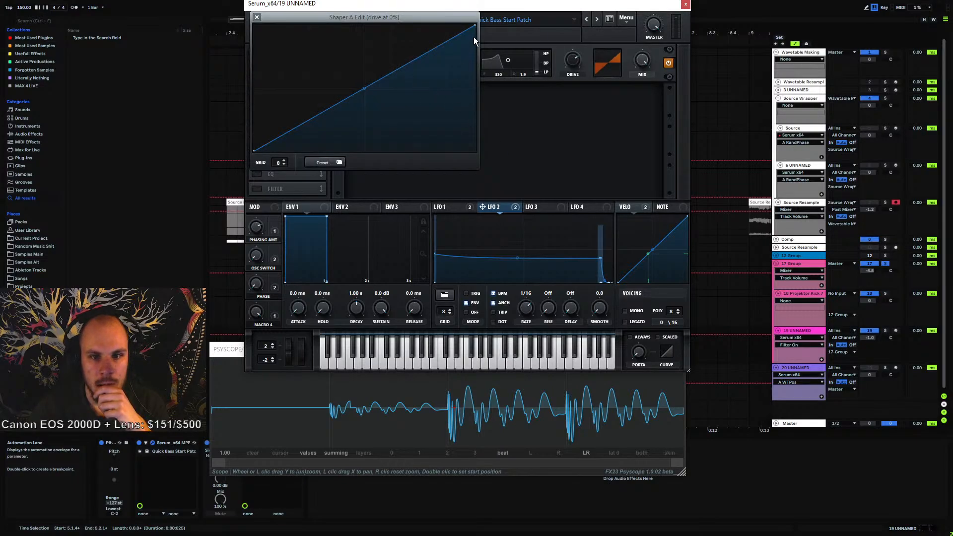
left_click_drag(476, 26, 486, 230)
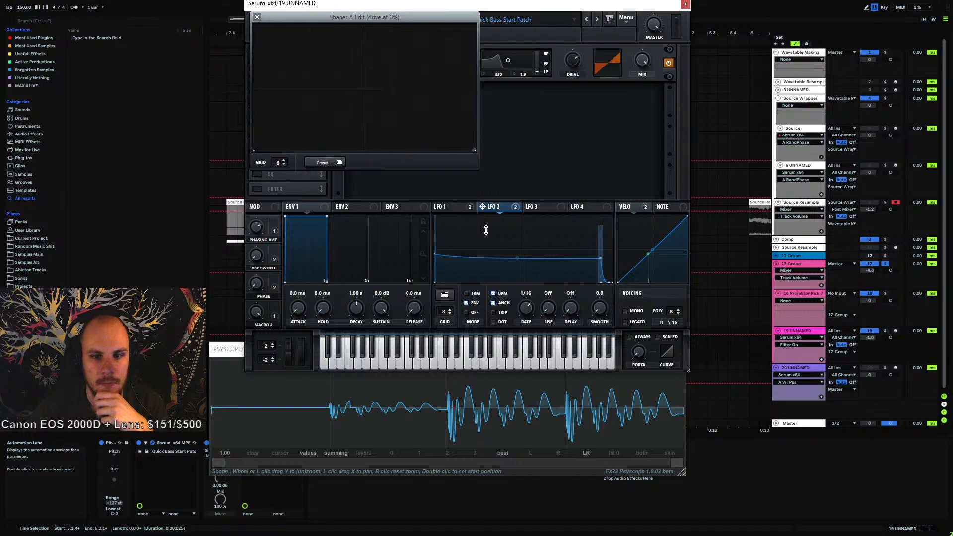
left_click(257, 17)
Remove all modulators from Oscillator A's and Oscillator B's level knobs
left_click(572, 60)
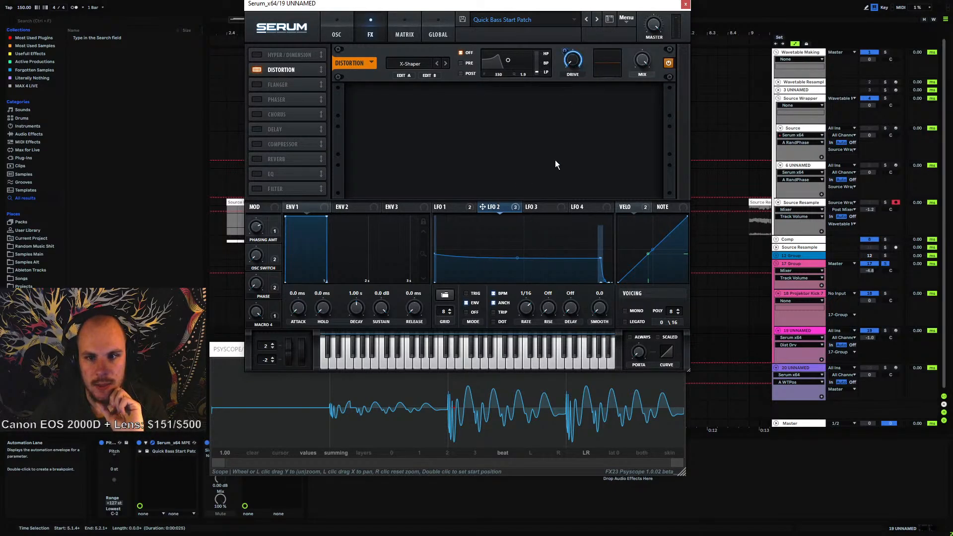
left_click(335, 32)
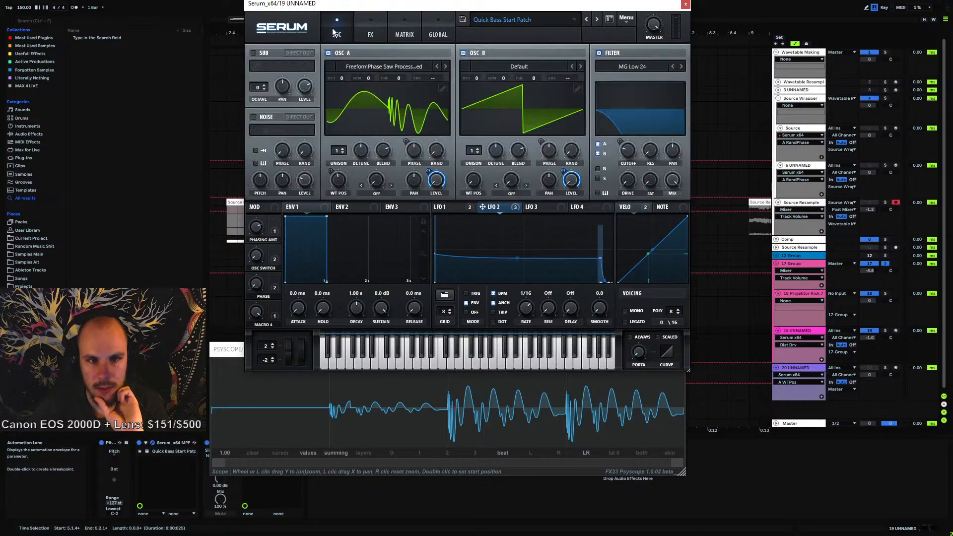
right_click(437, 175)
left_click(466, 207)
right_click(571, 175)
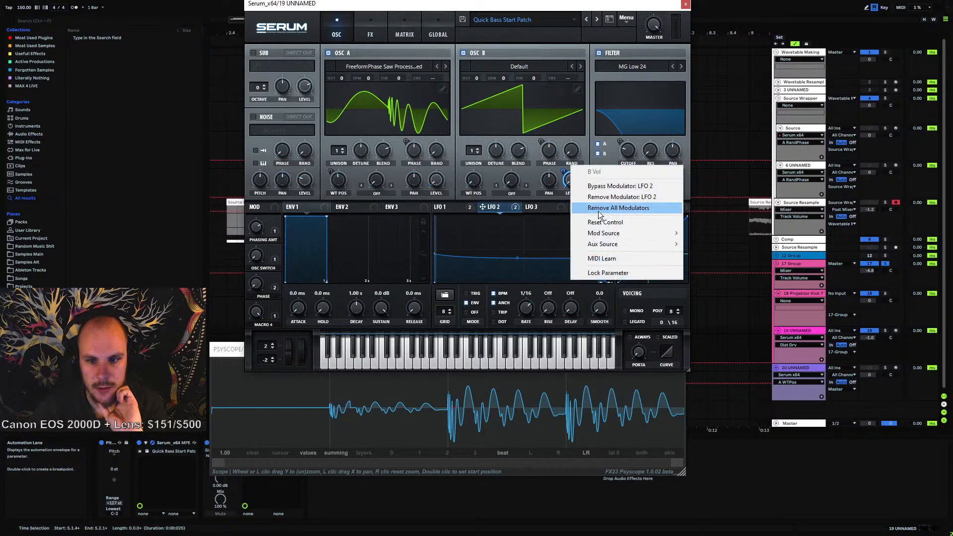
left_click(599, 211)
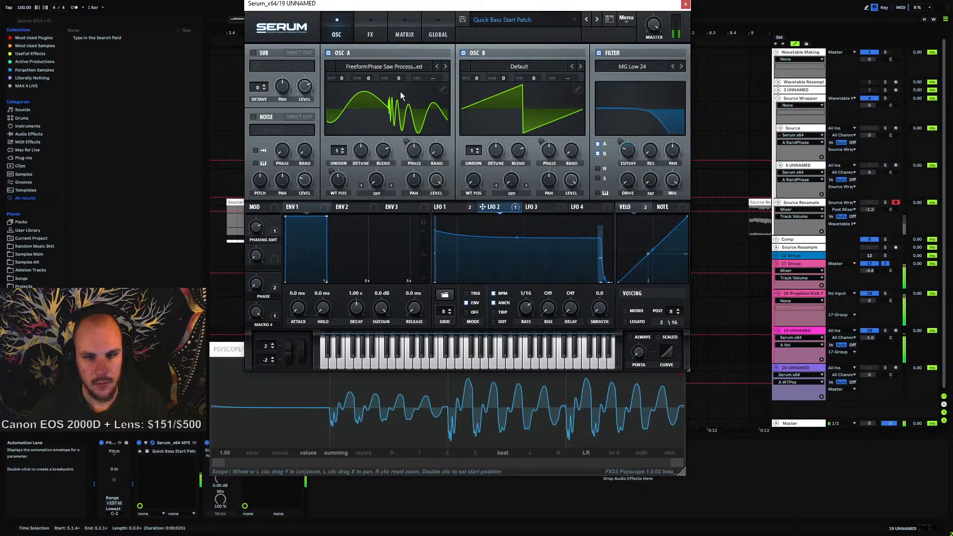
Review the modulation matrix alongside the oscillator and effects pages
left_click(403, 34)
left_click(369, 30)
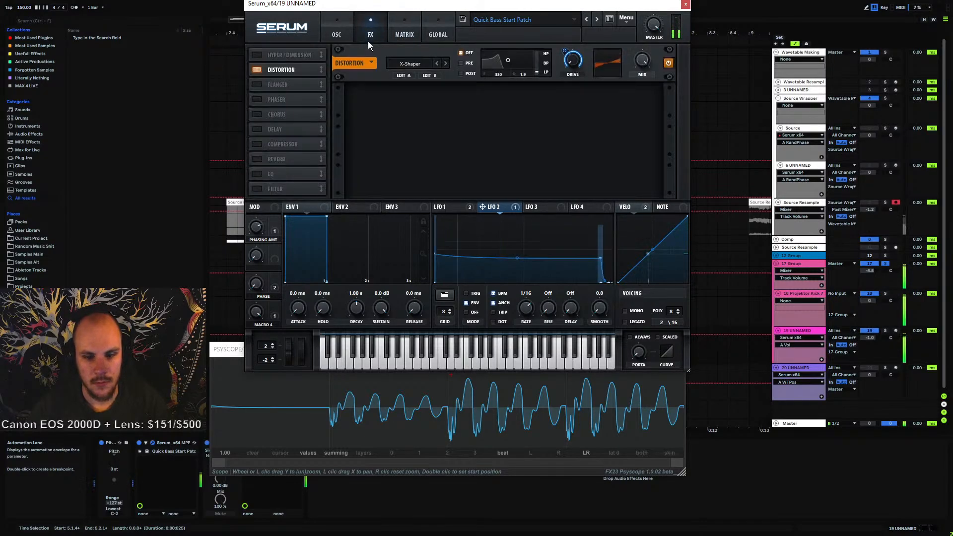
left_click(337, 31)
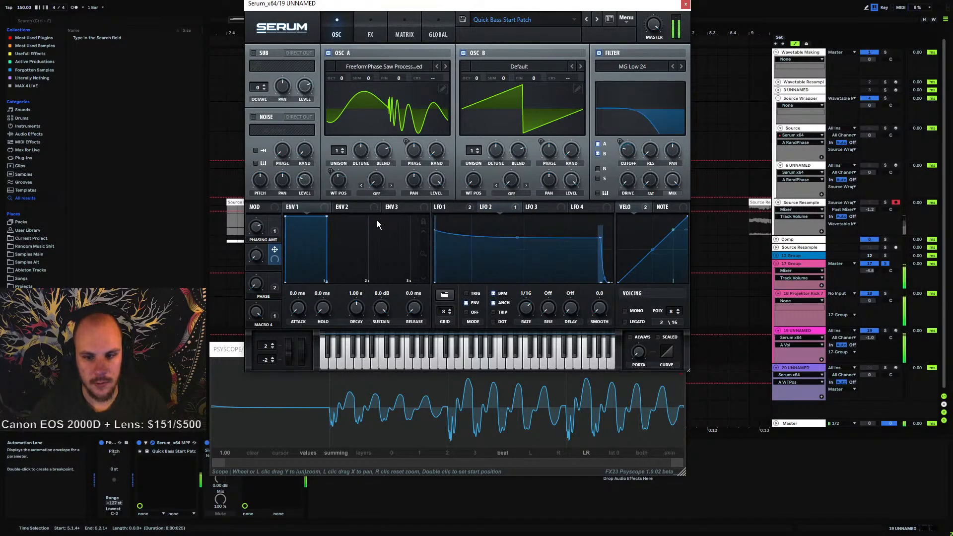
left_click(403, 34)
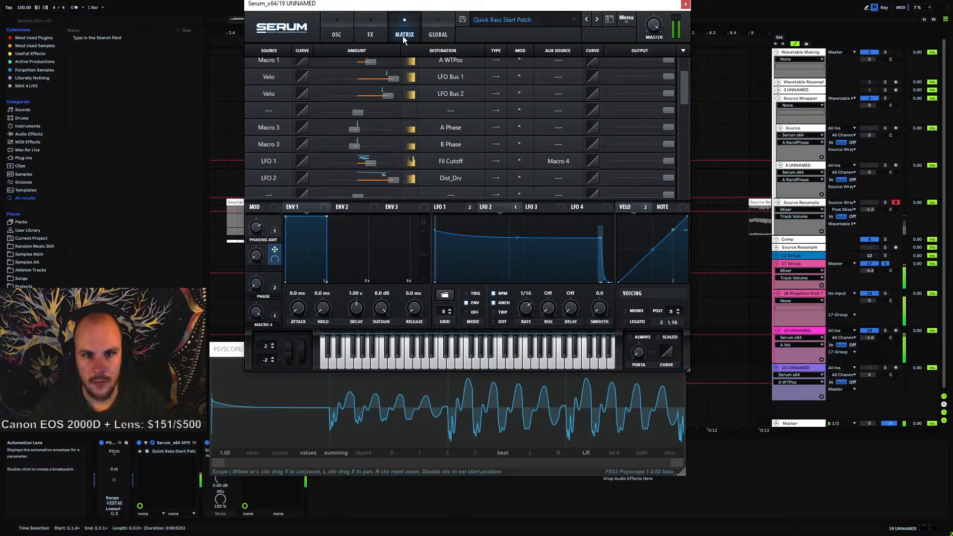
left_click(369, 33)
Bypass Distortion briefly and inspect the X-Shaper's B curve
left_click(261, 70)
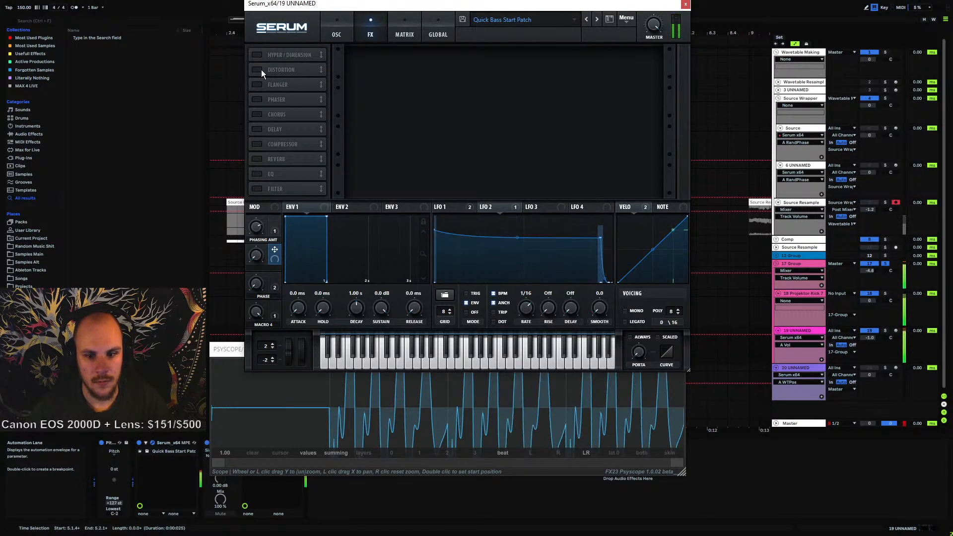
left_click(261, 70)
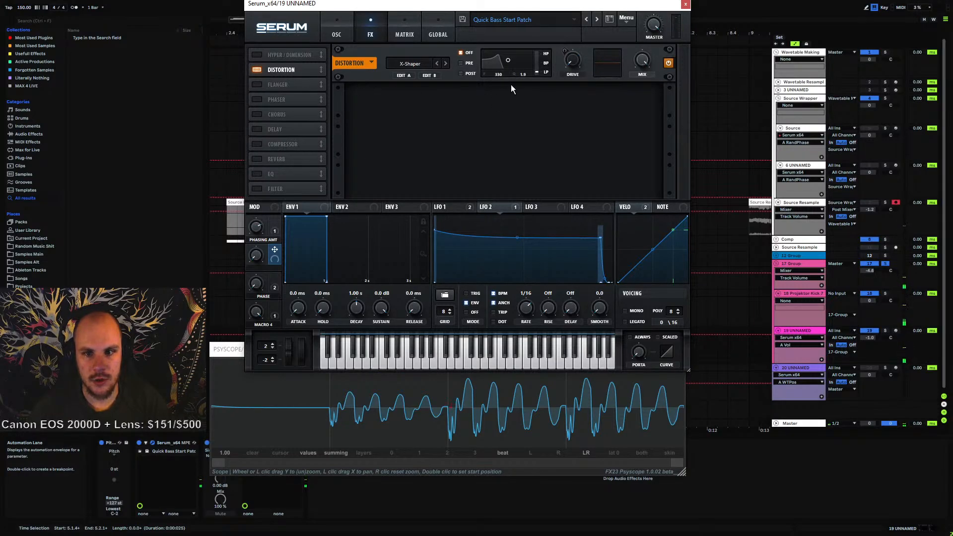
left_click(430, 75)
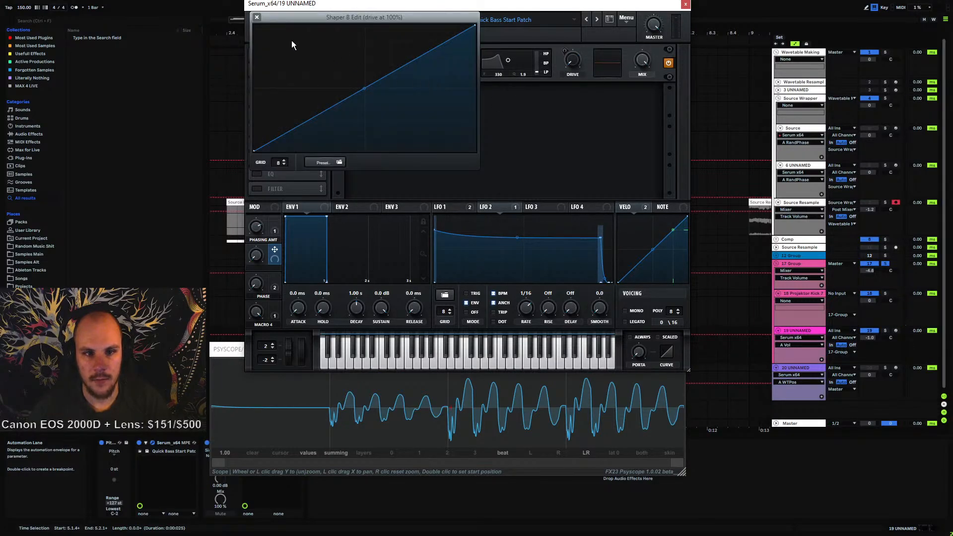
left_click(257, 18)
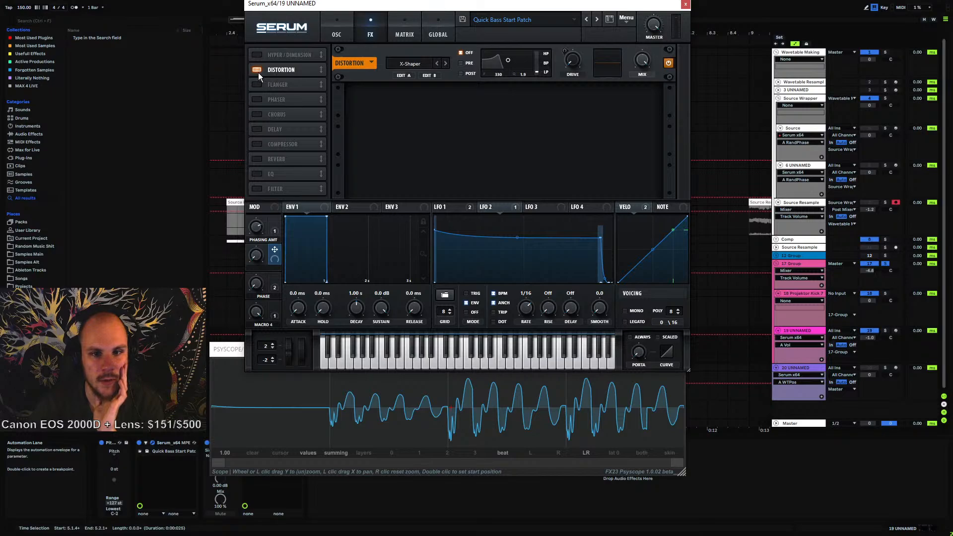
Remove all modulators from the Distortion drive and assign LFO 2 to the Distortion mix, adjusting its amount
right_click(571, 60)
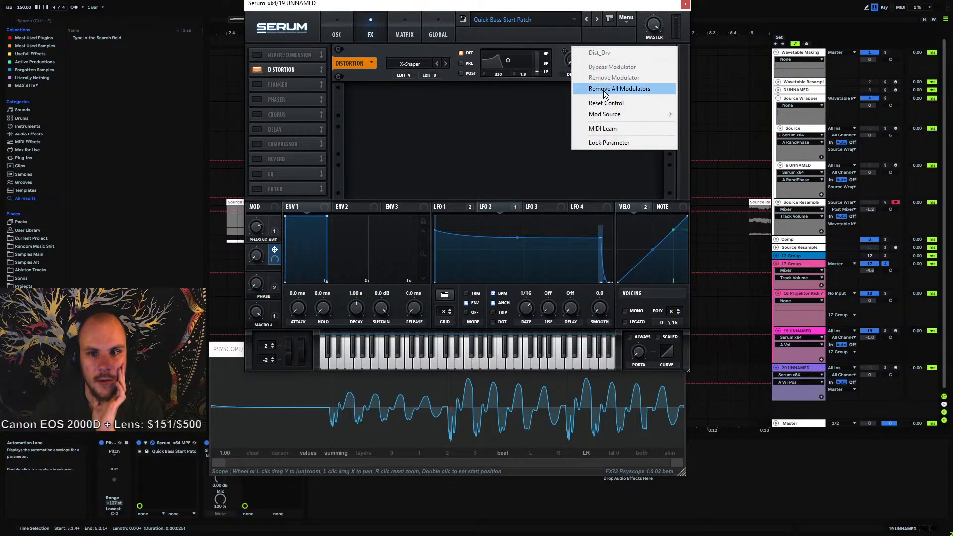
left_click(605, 92)
left_click_drag(643, 60, 572, 315)
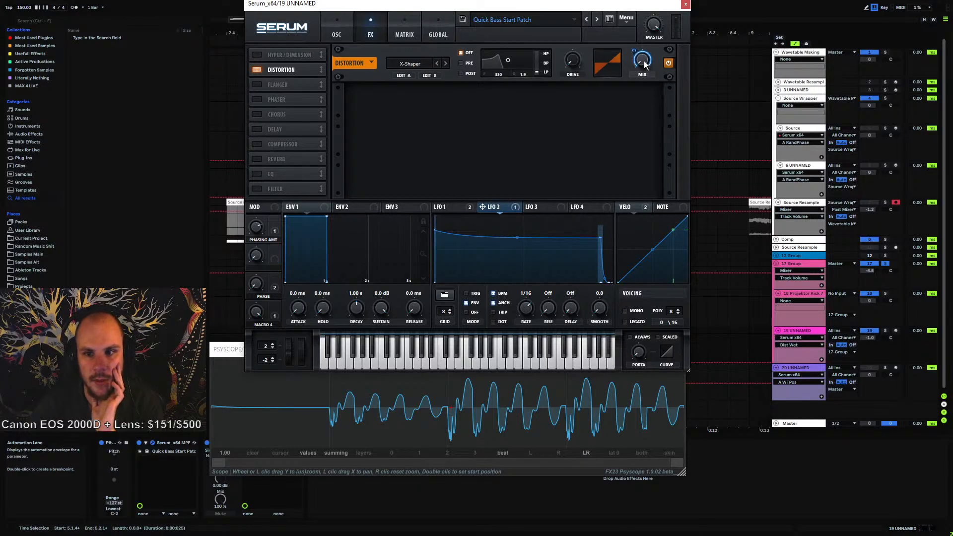
left_click_drag(645, 65, 734, 4)
mouse_move(645, 63)
left_mouse_down()
mouse_move(658, 4)
mouse_move(633, 145)
left_mouse_up()
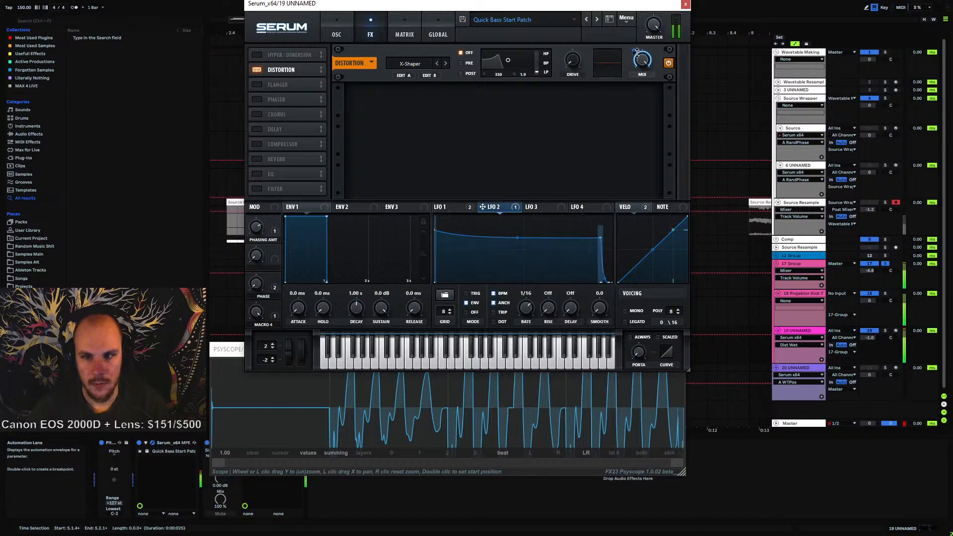
left_click_drag(634, 50, 645, 20)
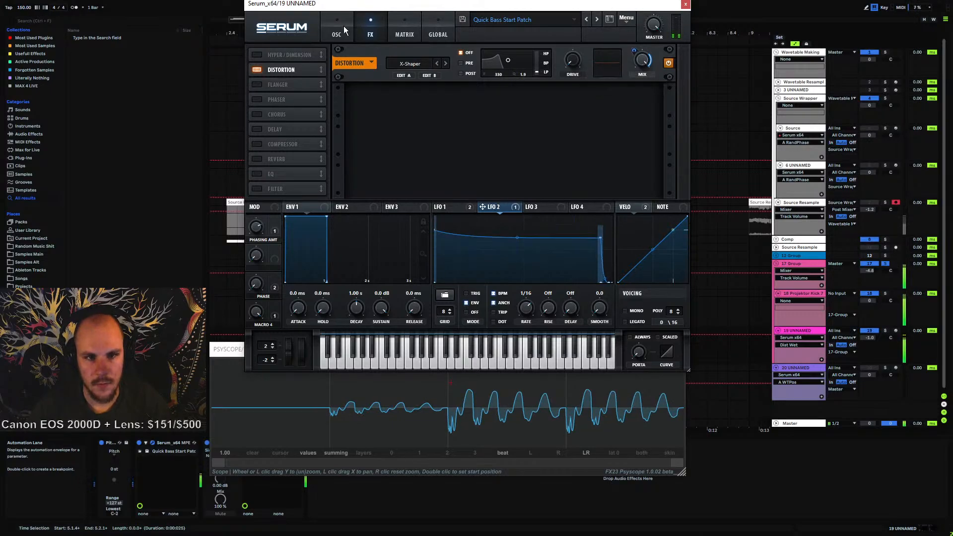
Adjust the end point of the X-Shaper's A curve in its editor
left_click(338, 33)
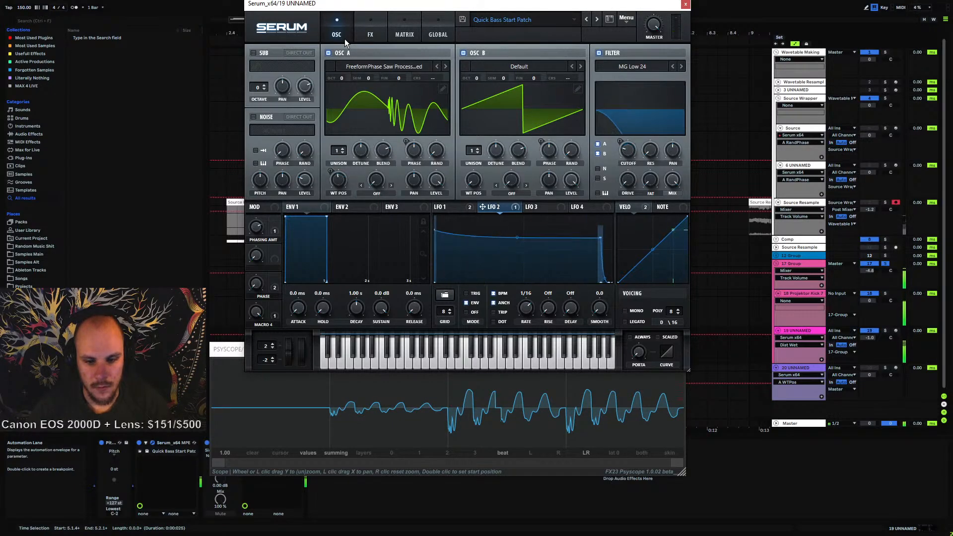
left_click(404, 34)
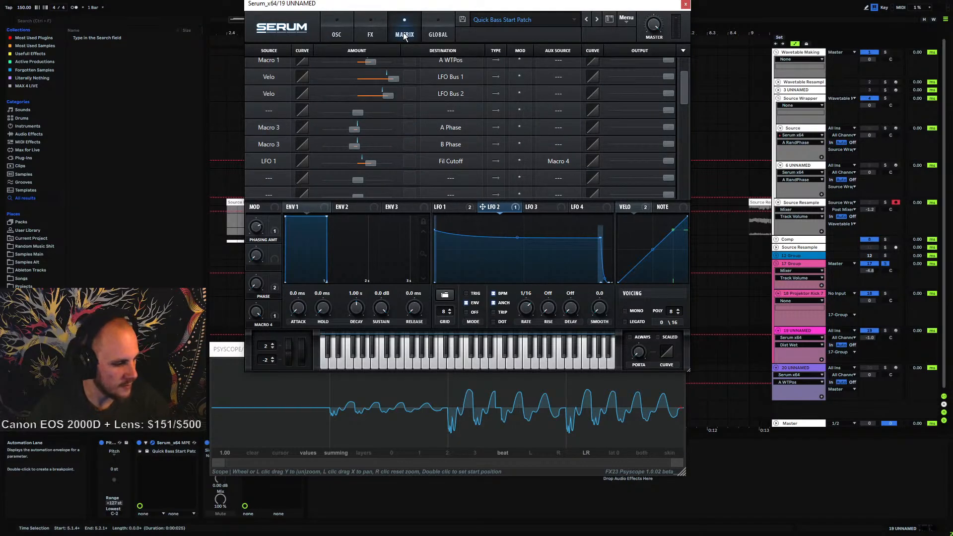
left_click(343, 34)
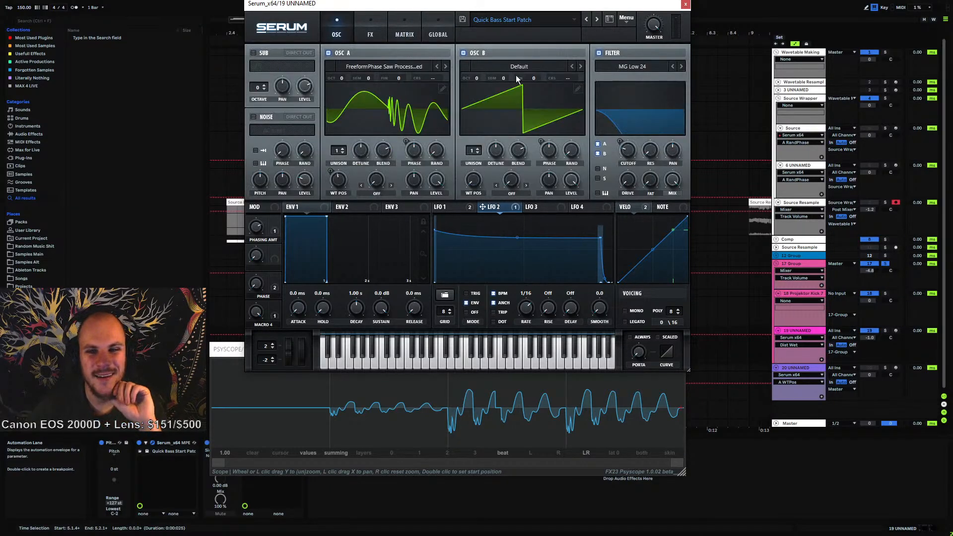
left_click(373, 34)
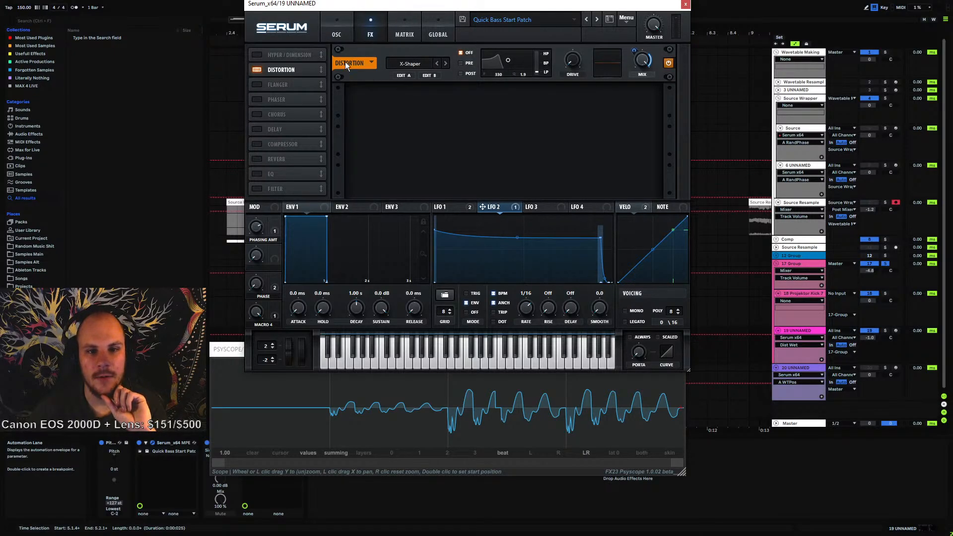
left_click(401, 75)
left_click_drag(477, 150, 479, 180)
left_click(257, 18)
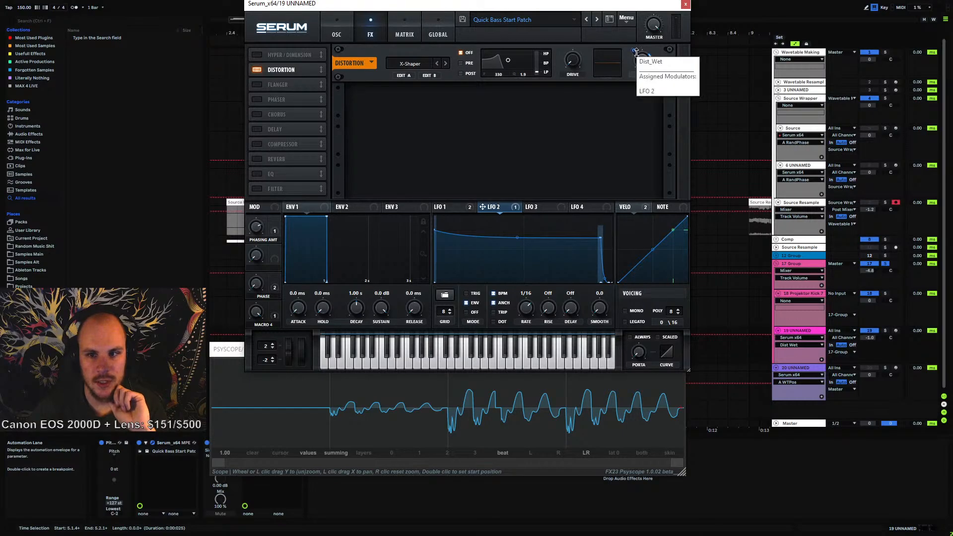
Remove the LFO 2 modulation from the Distortion mix and raise the mix knob
right_click(637, 51)
left_click(667, 85)
left_click_drag(637, 129, 646, 42)
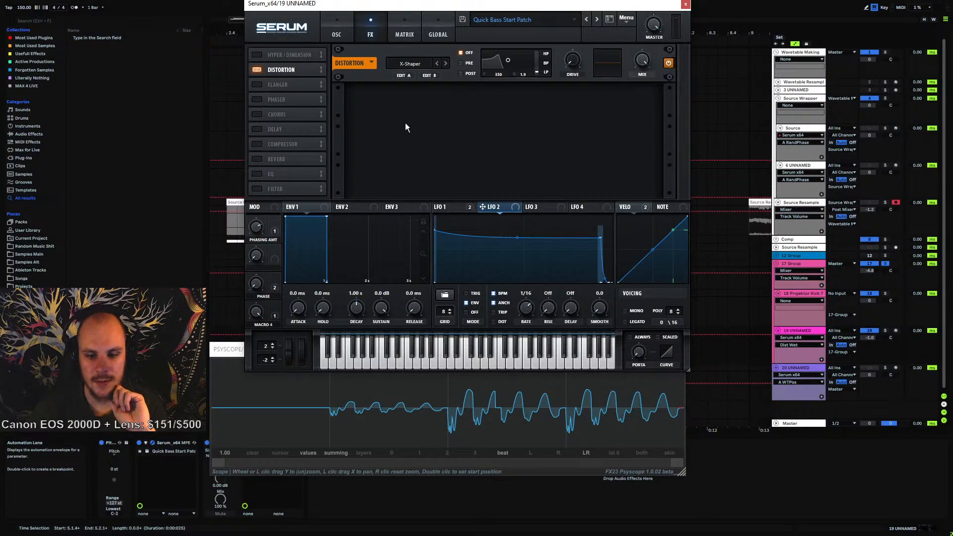
Bypass the Distortion effect and enable the Compressor
left_click(257, 70)
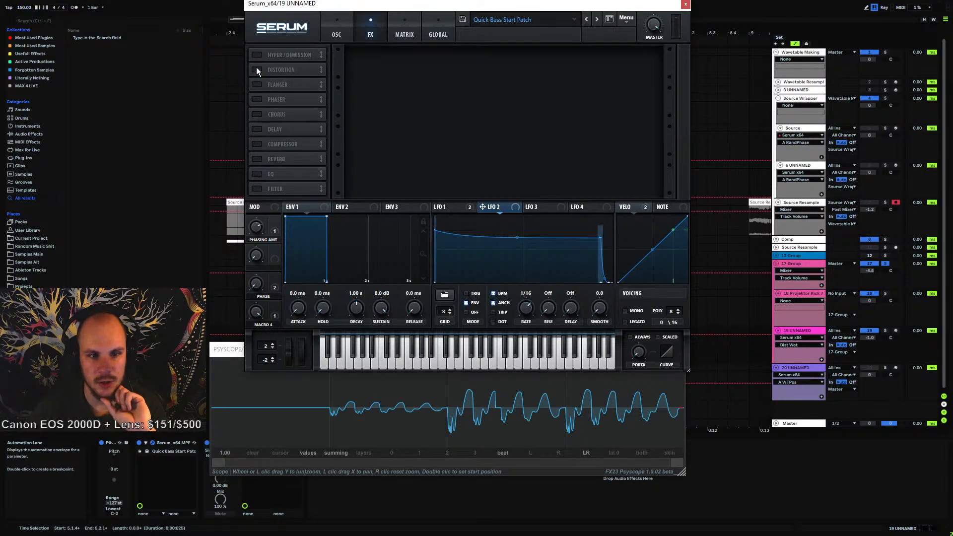
left_click(256, 145)
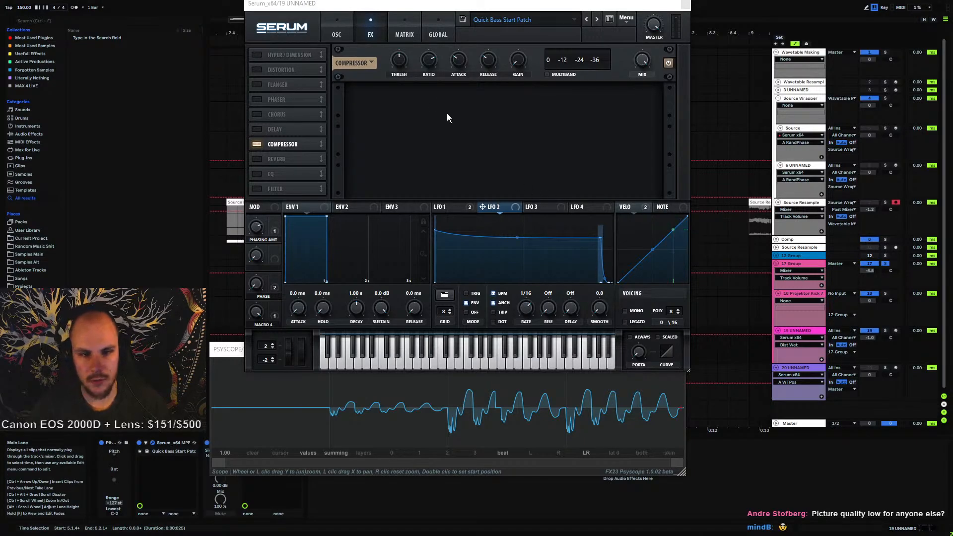
Play the patch and review the oscillator page and modulation matrix
left_click(366, 12)
key("space")
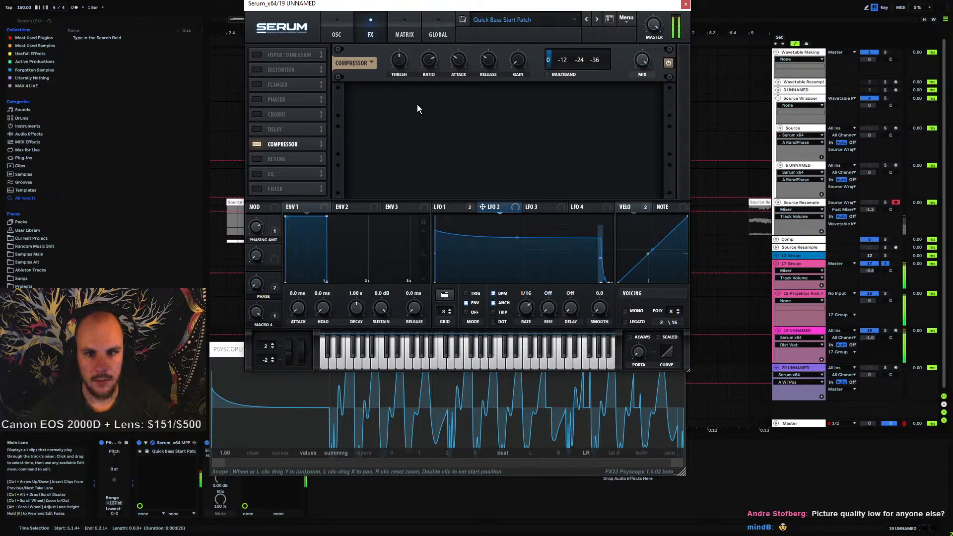
left_click(331, 32)
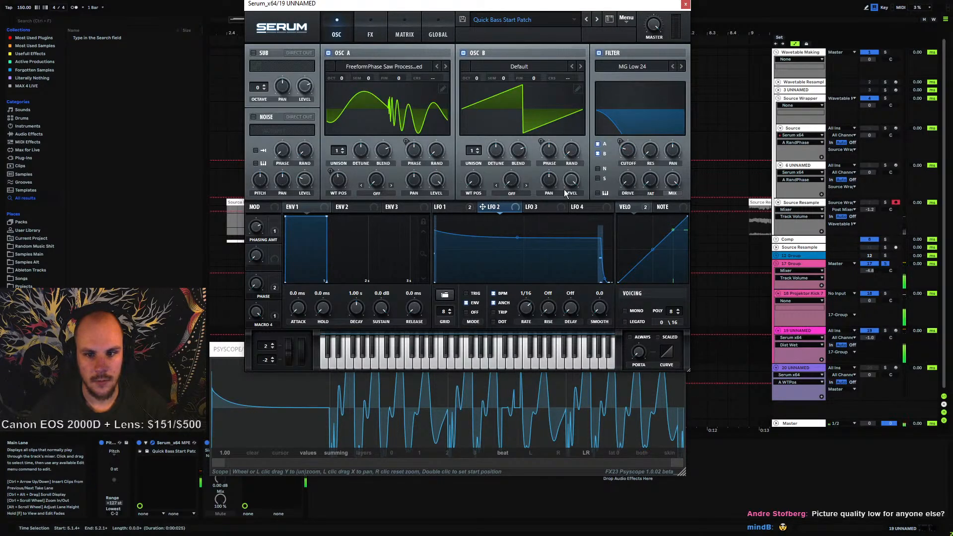
left_click(406, 35)
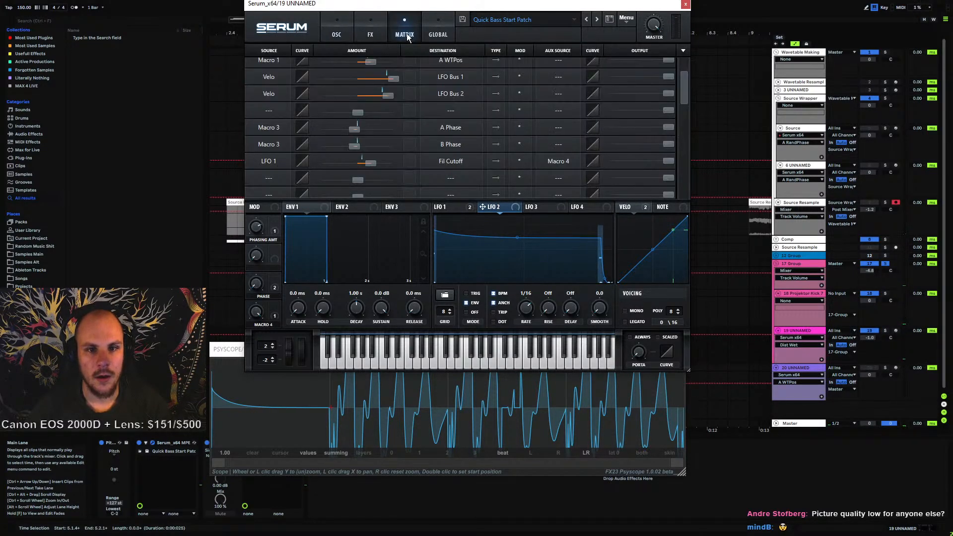
Turn off the Compressor and switch the Distortion effect back on in the effects rack
left_click(370, 35)
left_click(258, 143)
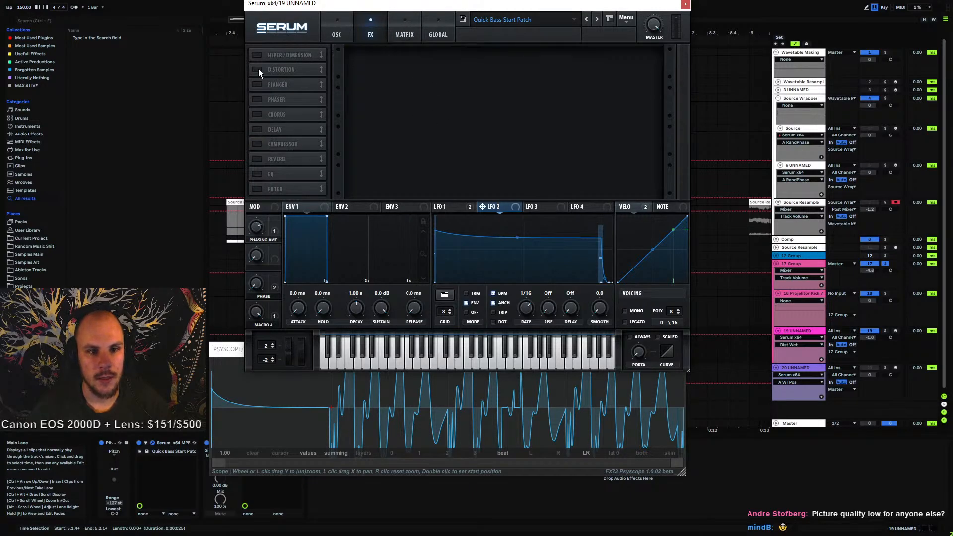
left_click(257, 69)
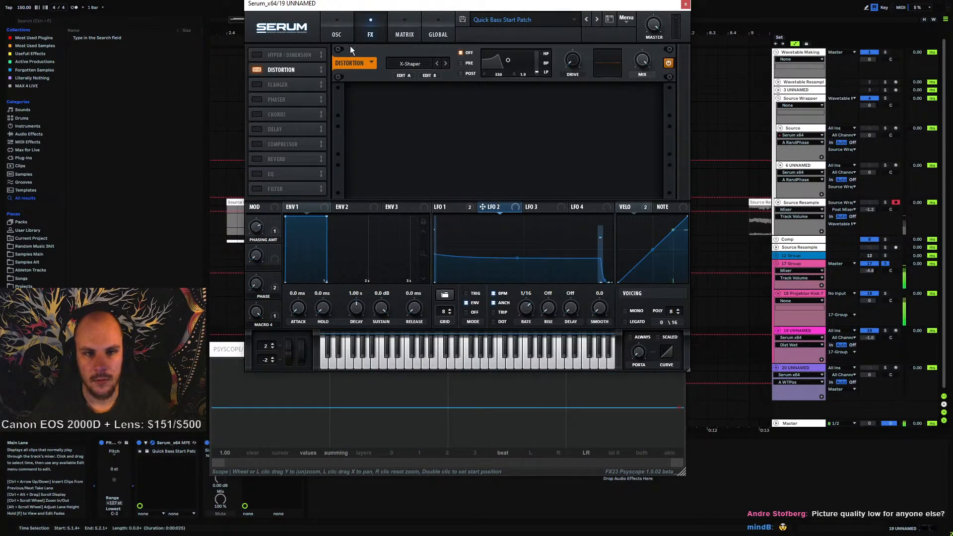
Assign Macro 2 to modulate the levels of both Oscillator A and Oscillator B
left_click(337, 34)
left_click(571, 182)
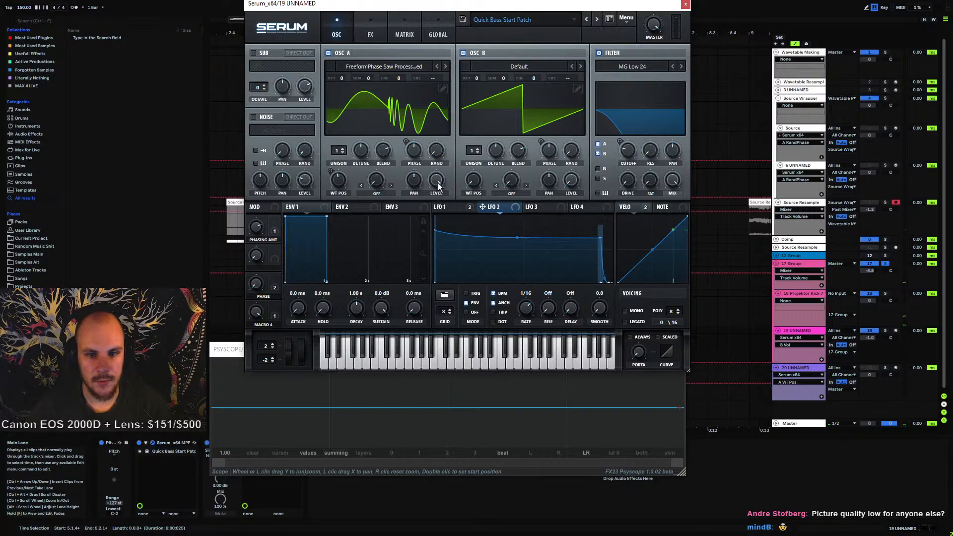
left_click_drag(282, 246, 279, 247)
mouse_move(436, 177)
left_mouse_down()
mouse_move(423, 206)
mouse_move(436, 180)
left_mouse_up()
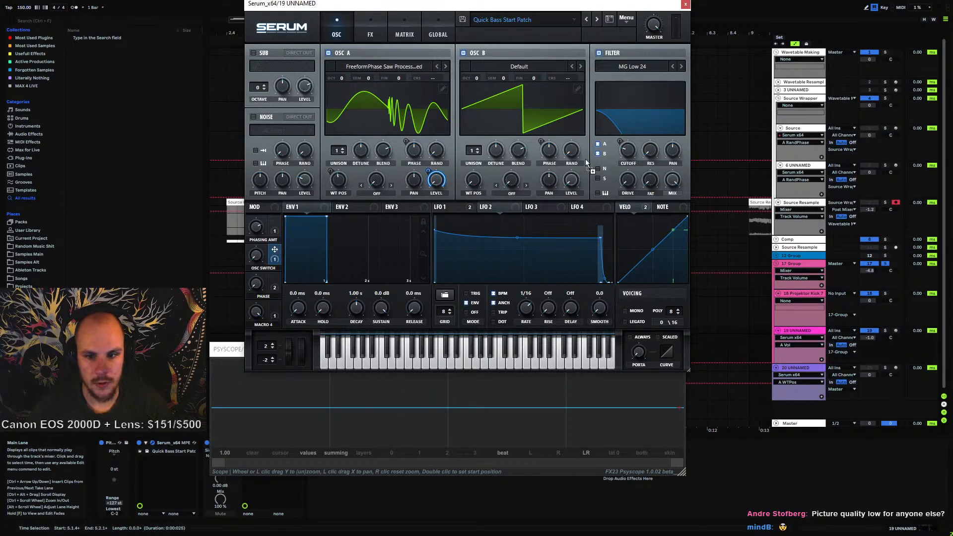
left_click_drag(586, 163, 565, 175)
left_click(404, 31)
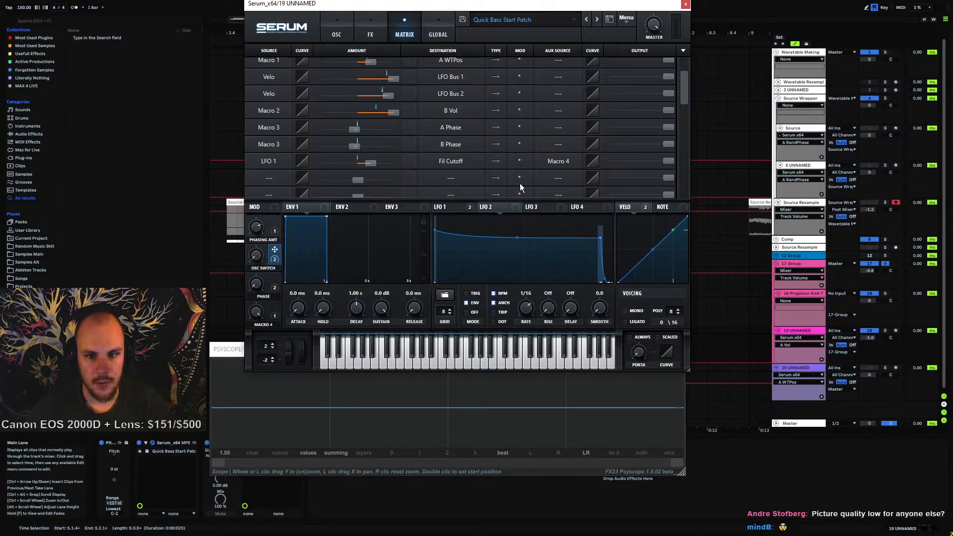
scroll(526, 178, "up", 3)
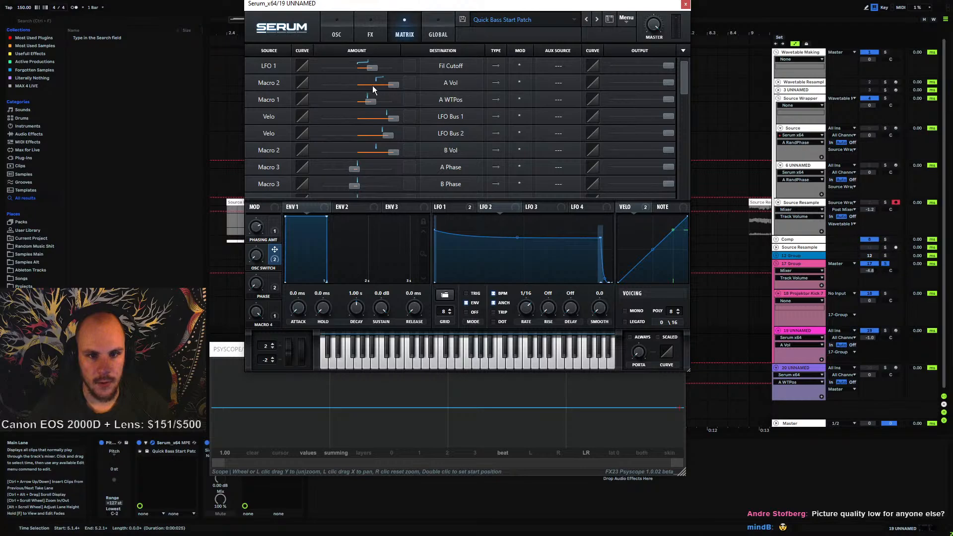
Route LFO 2 to modulate the Distortion mix knob
left_click(337, 31)
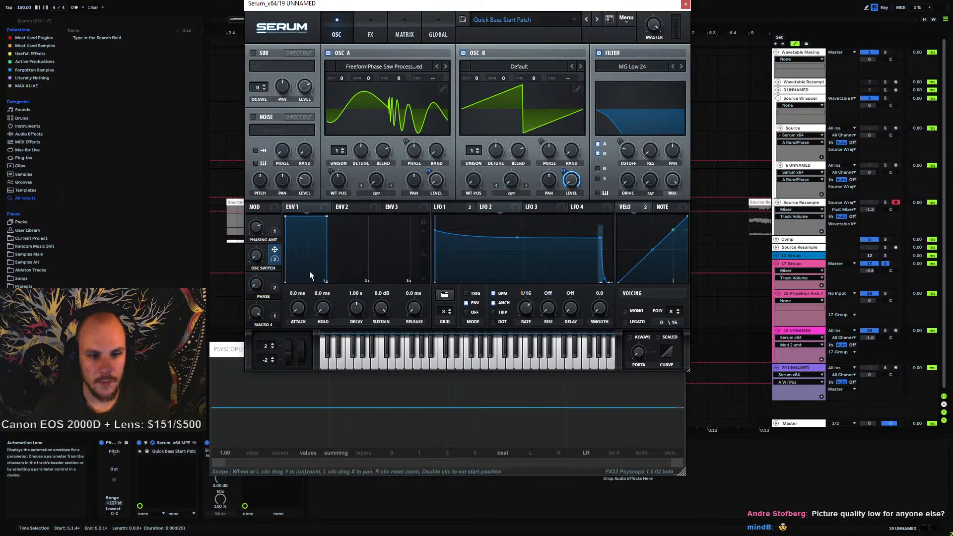
left_click(436, 180)
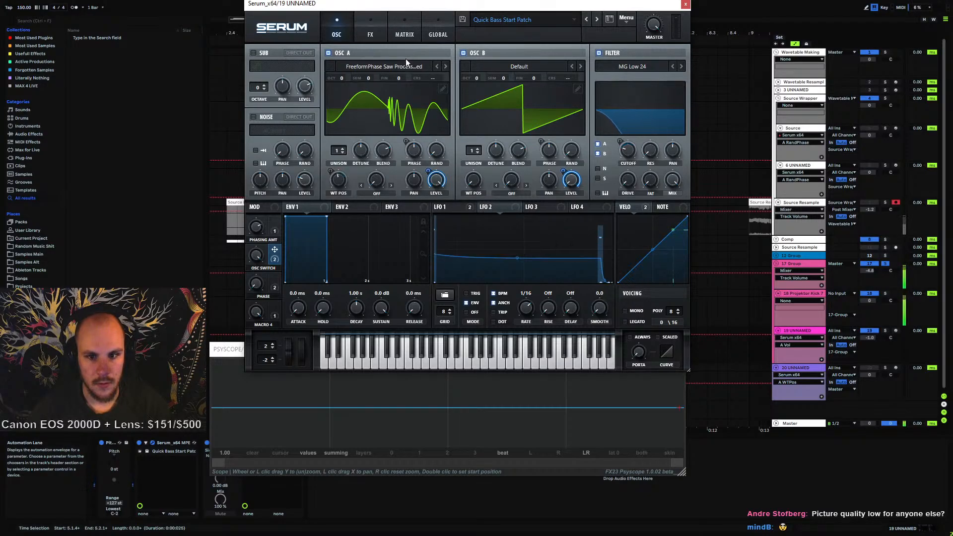
left_click(405, 41)
left_click(370, 30)
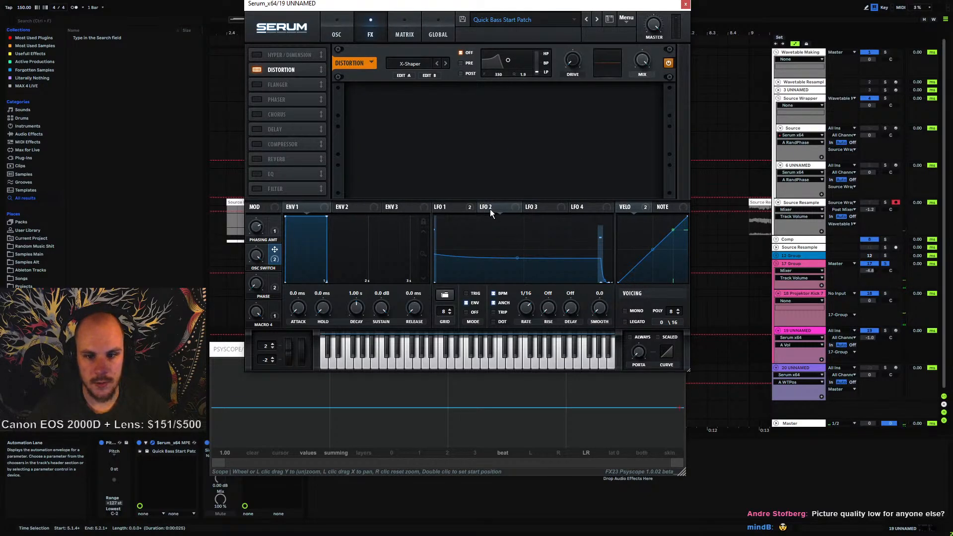
left_click_drag(489, 208, 642, 74)
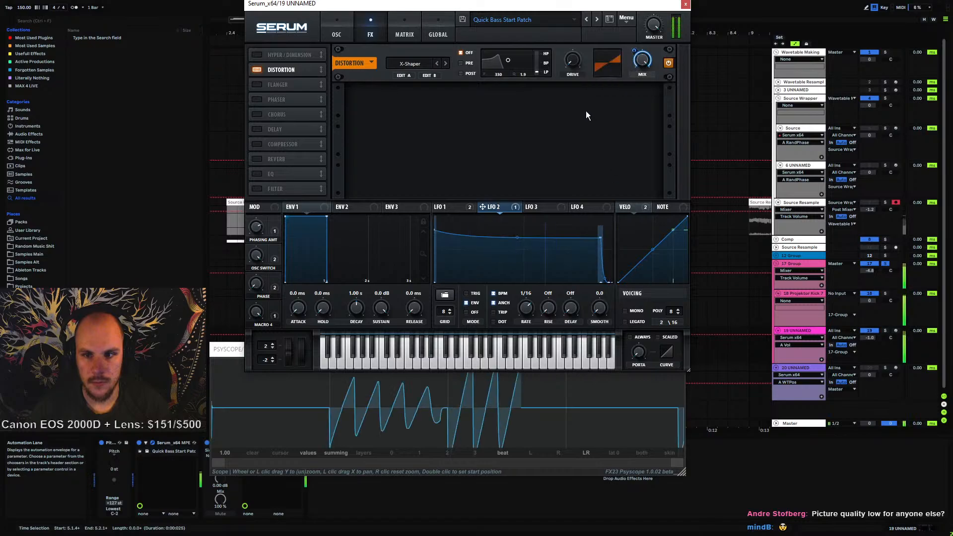
Reshape the end point of the LFO 2 curve
left_click(256, 255)
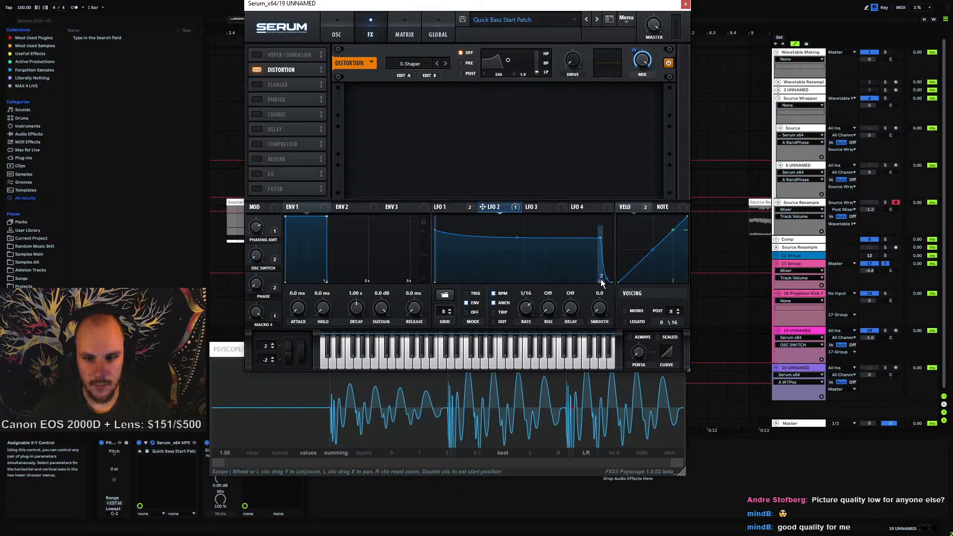
left_click_drag(600, 281, 592, 281)
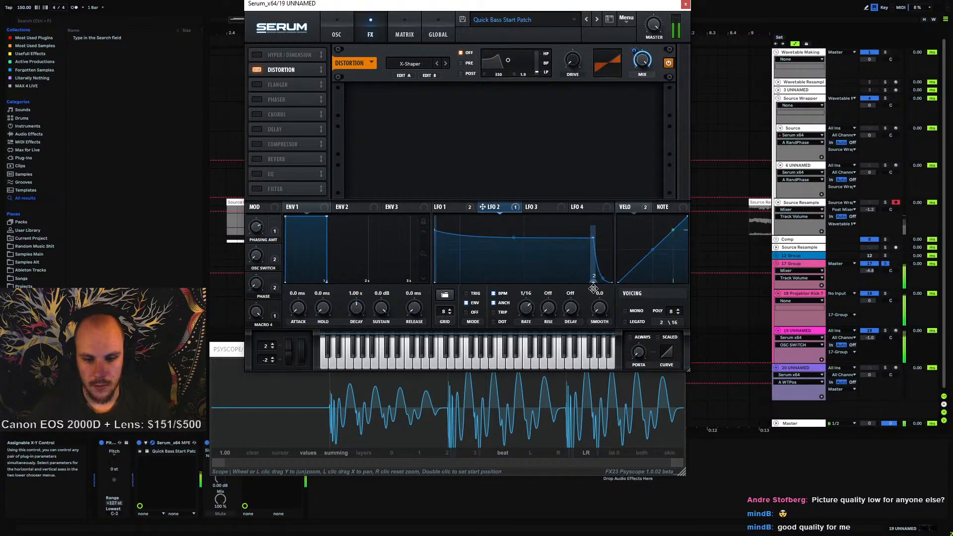
left_click_drag(594, 289, 599, 290)
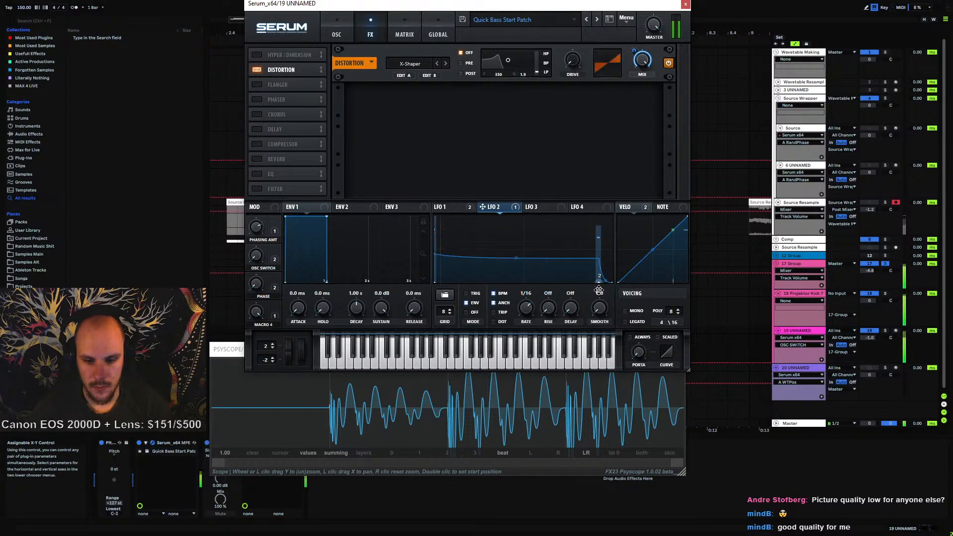
Sweep the OSC SWITCH macro on the oscillator page and play the patch
left_click(336, 32)
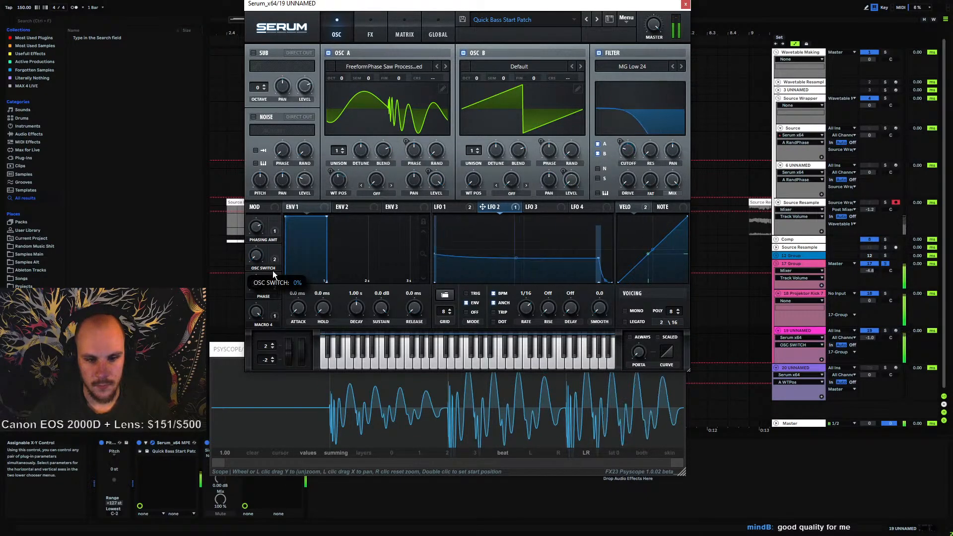
left_click_drag(273, 271, 266, 318)
key("space")
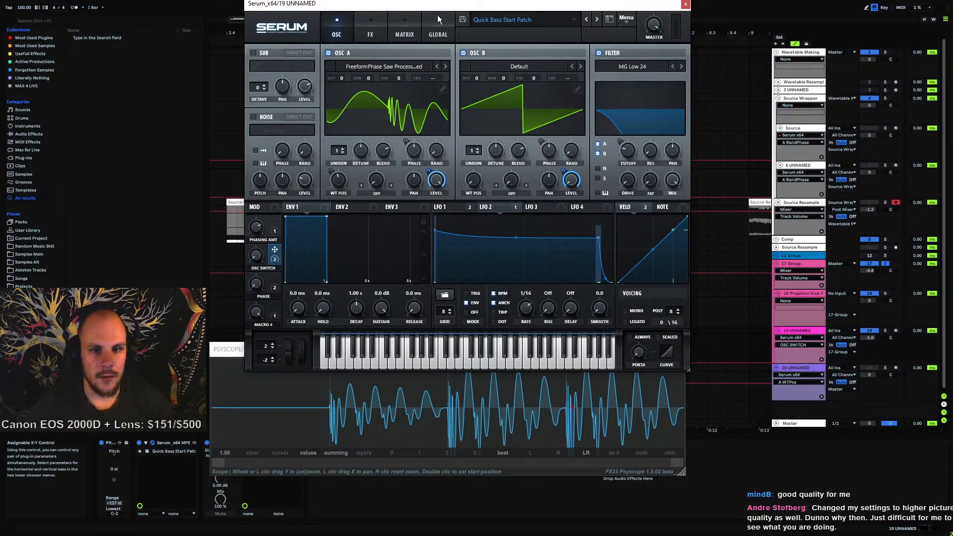
Bend the modulation curves of the Macro 2 routings to A Vol and B Vol to about 39
left_click(404, 29)
left_click_drag(303, 88, 302, 151)
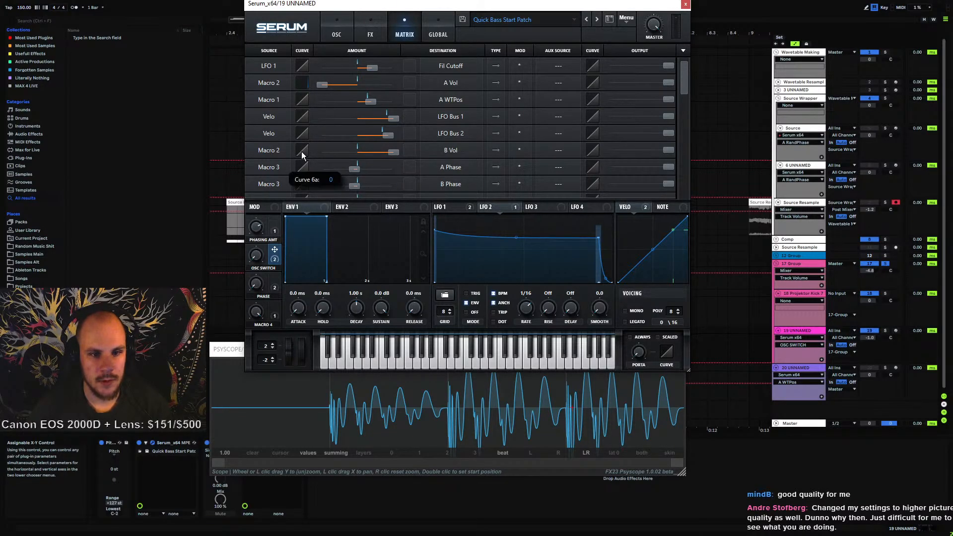
mouse_move(255, 257)
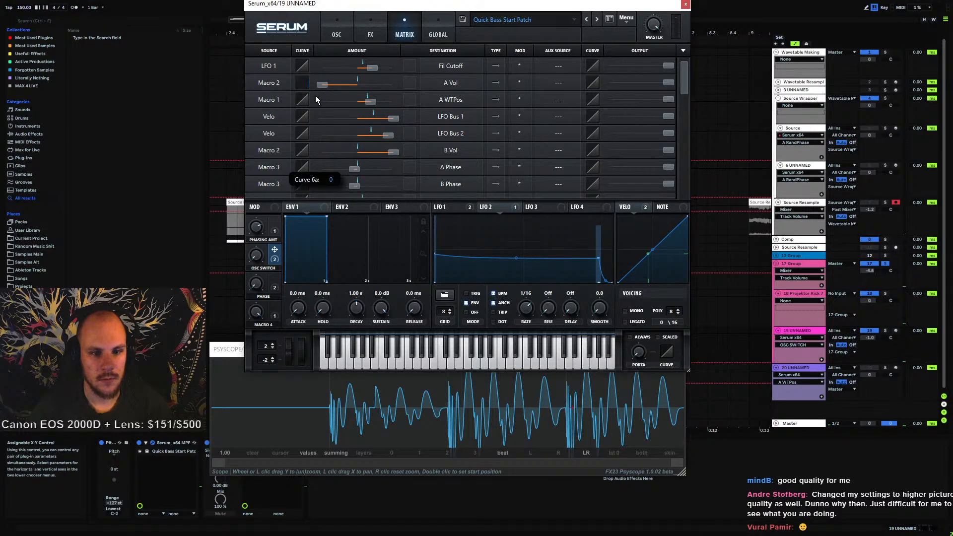
left_click_drag(315, 96, 306, 49)
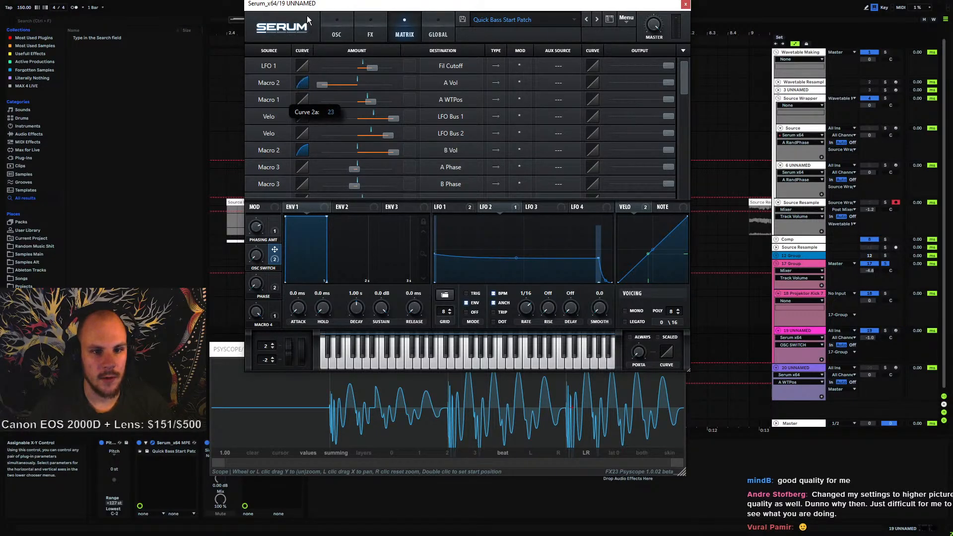
left_click_drag(257, 258, 274, 158)
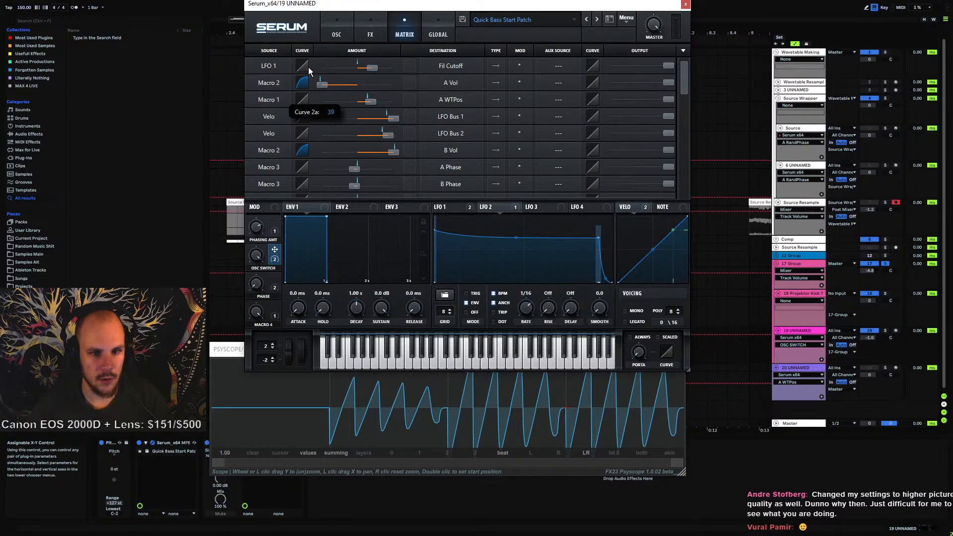
left_click_drag(309, 67, 308, 67)
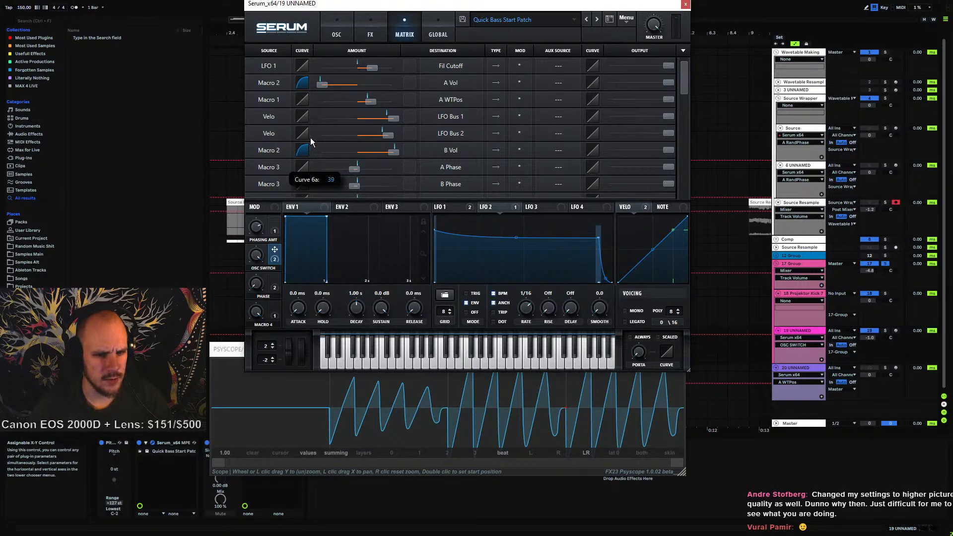
left_click_drag(312, 137, 312, 138)
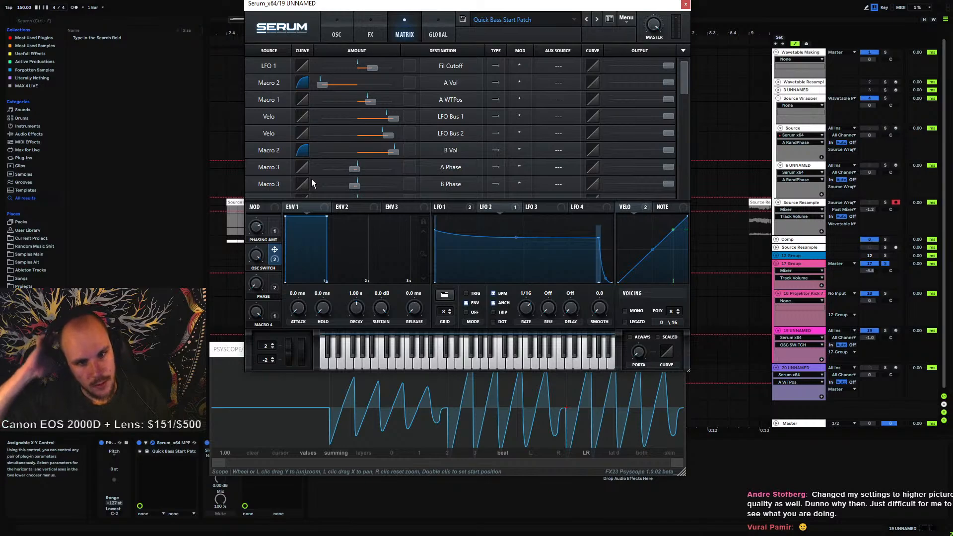
Play the patch while sweeping the OSC SWITCH macro and bending the Macro 2 volume curves further, to about 51
left_click_drag(225, 350, 231, 384)
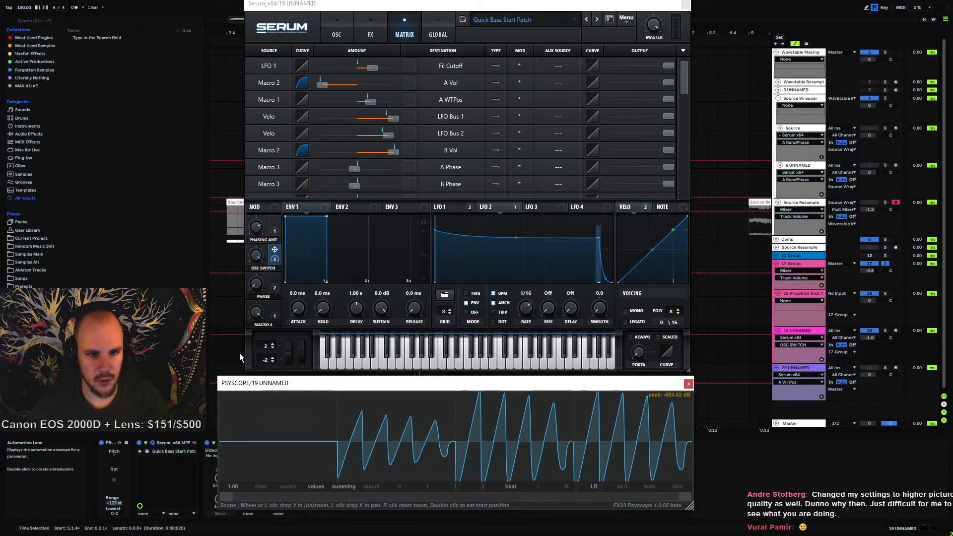
key("space")
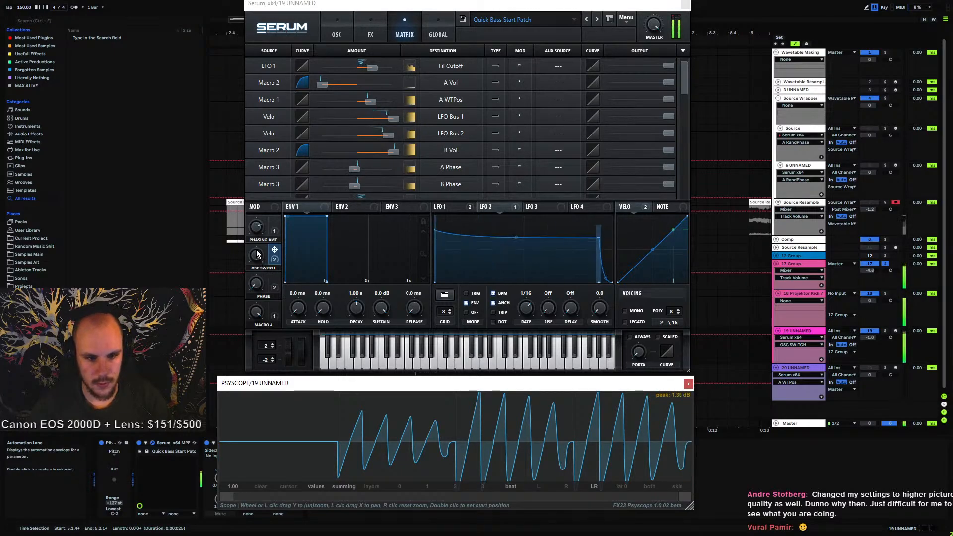
left_click_drag(256, 254, 256, 310)
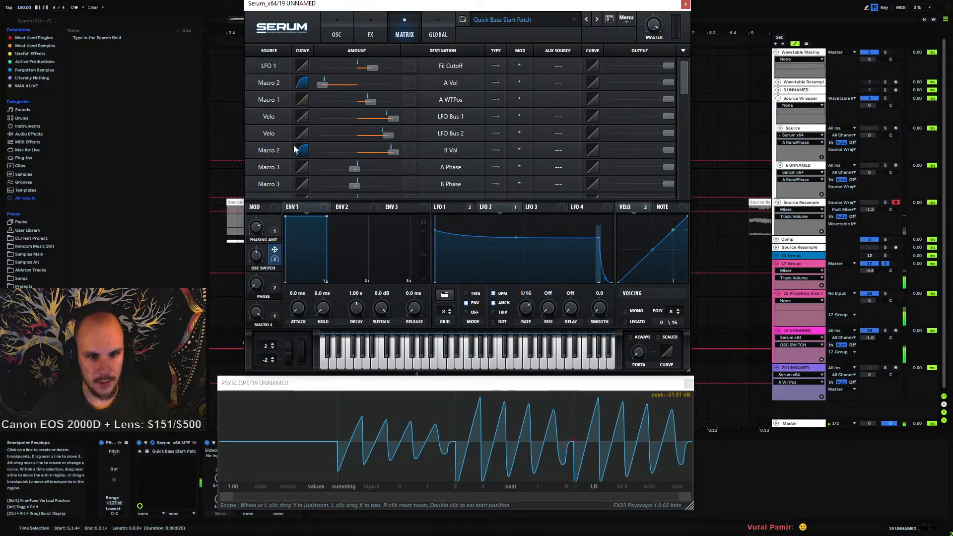
left_click_drag(303, 149, 304, 139)
left_click_drag(302, 78, 305, 74)
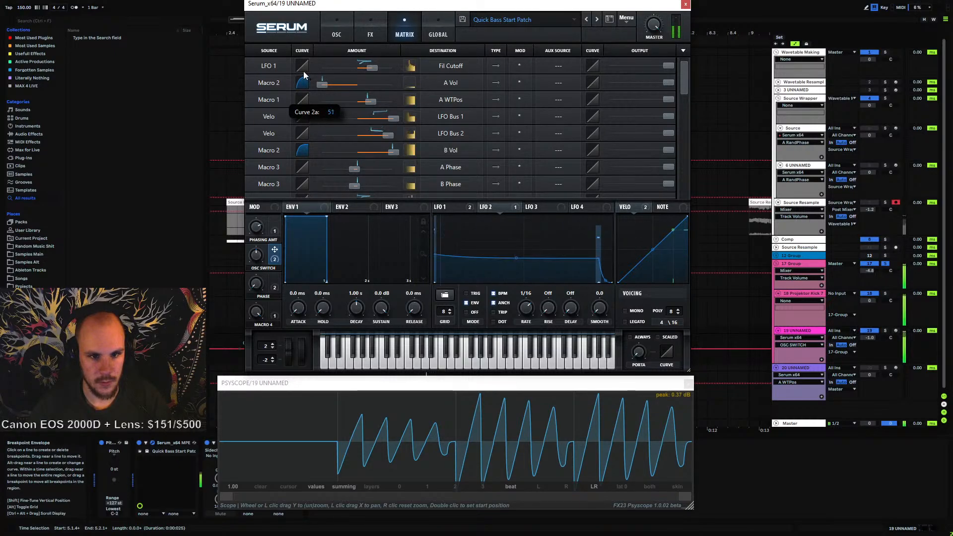
left_click_drag(257, 255, 256, 341)
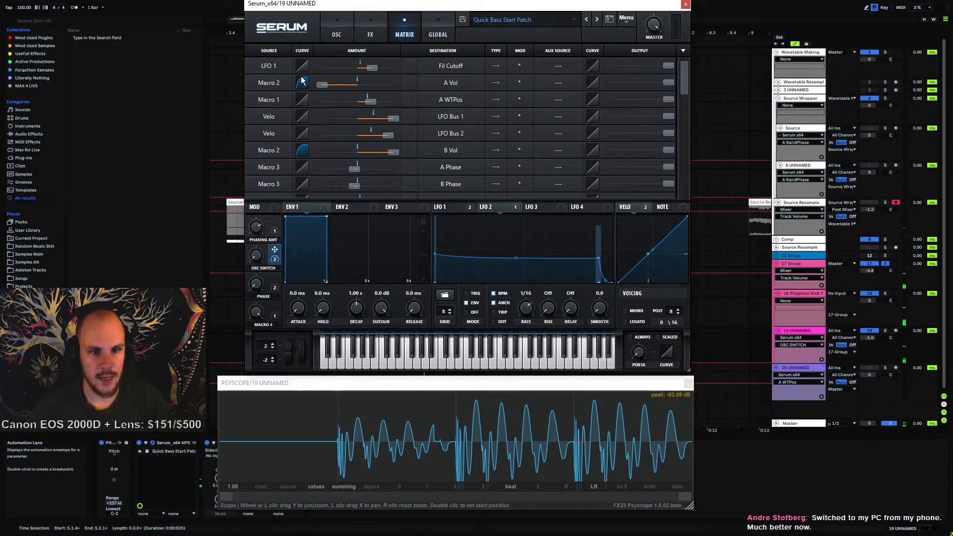
Flatten the Macro 2 volume curves back to linear and play the patch again
left_click_drag(302, 81, 301, 105)
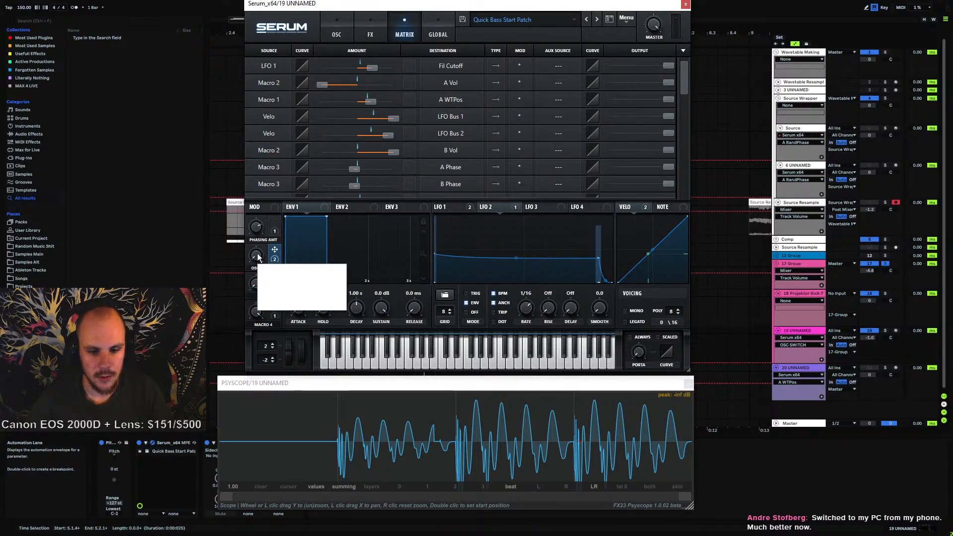
key("space")
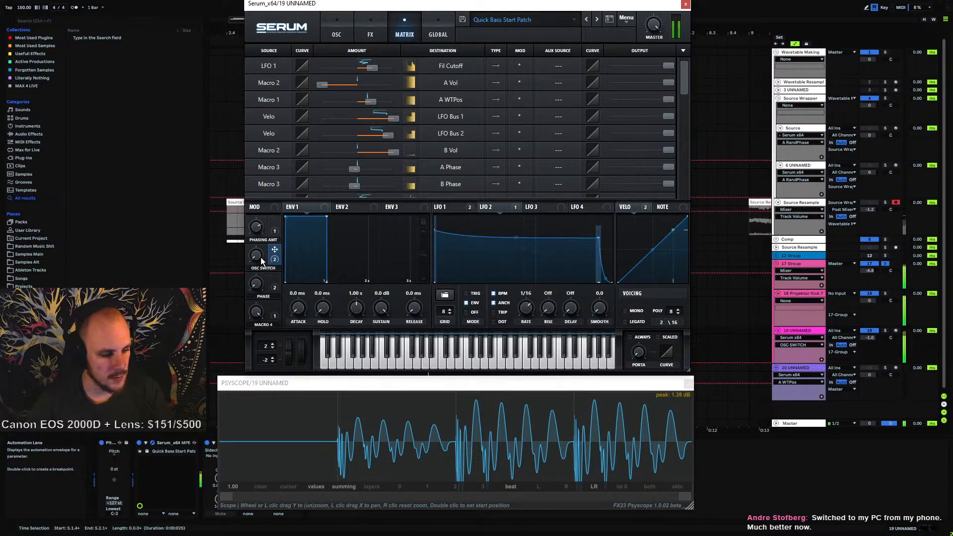
mouse_move(276, 257)
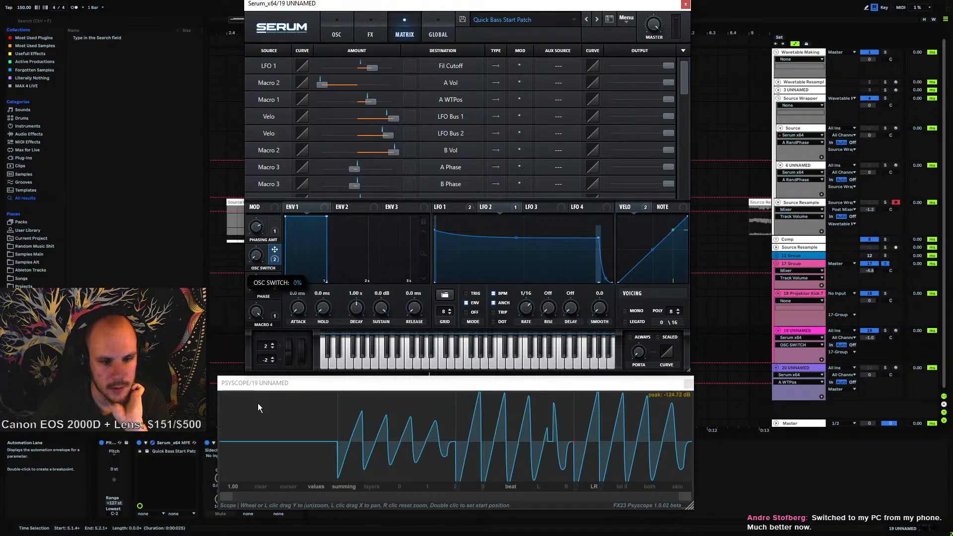
left_click_drag(683, 81, 688, 61)
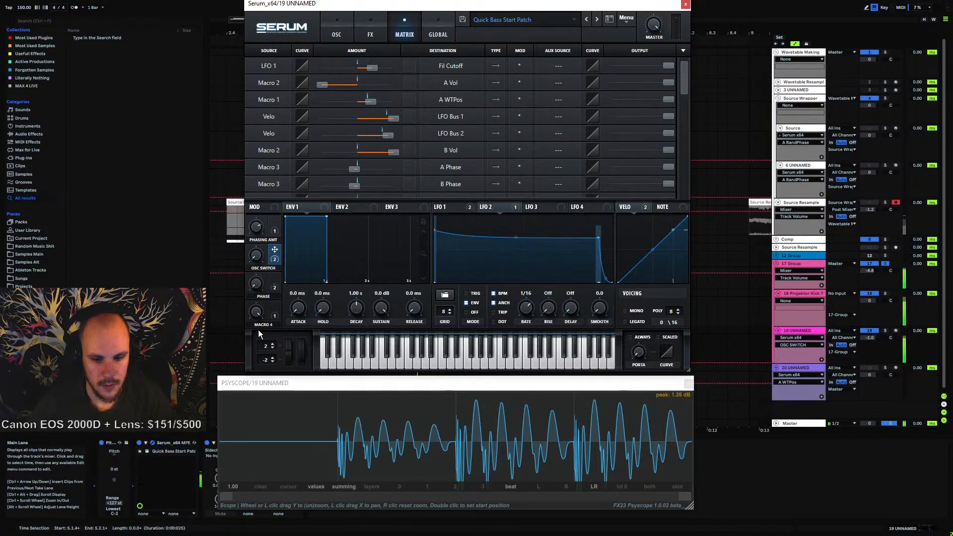
Re-enable the Compressor and move it above Distortion in the effects chain
left_click(371, 28)
left_click(344, 31)
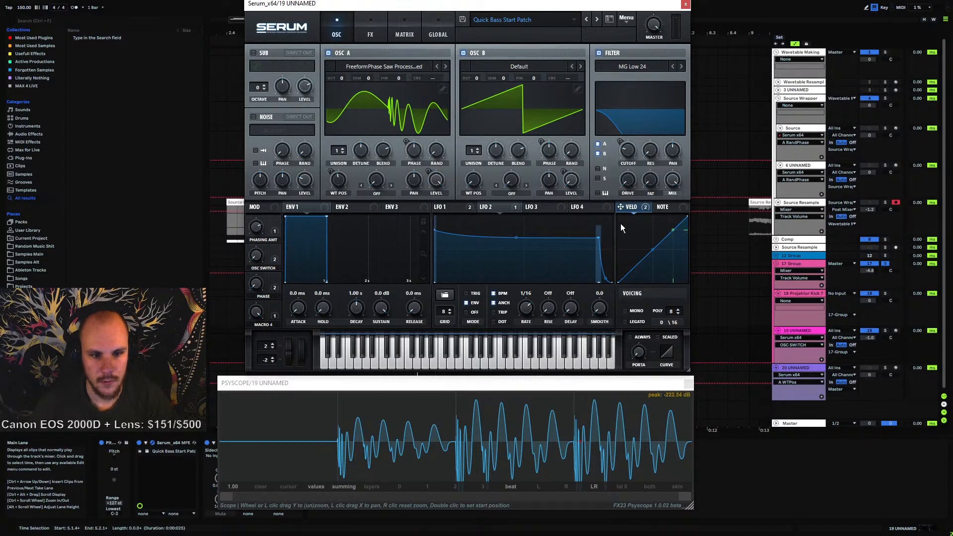
left_click(381, 34)
left_click(399, 35)
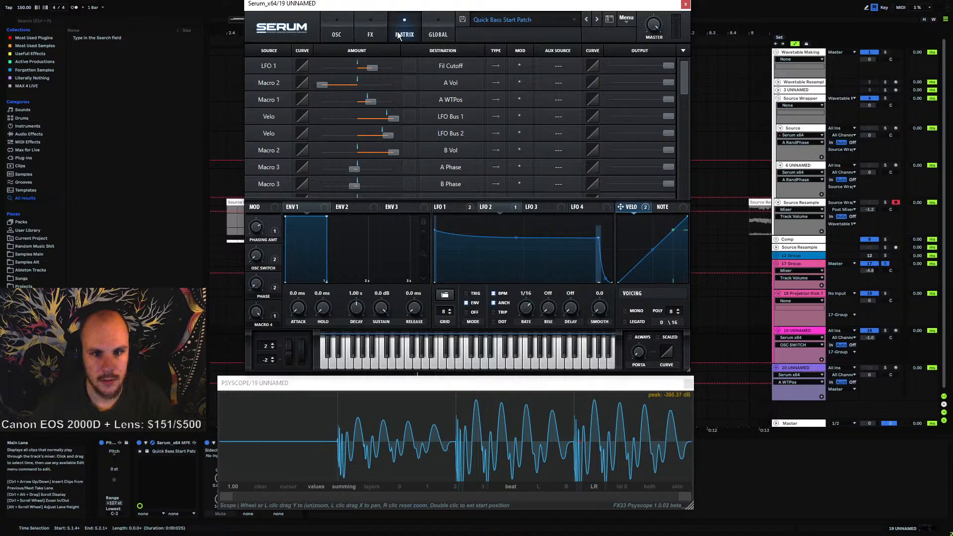
scroll(319, 143, "down", 1)
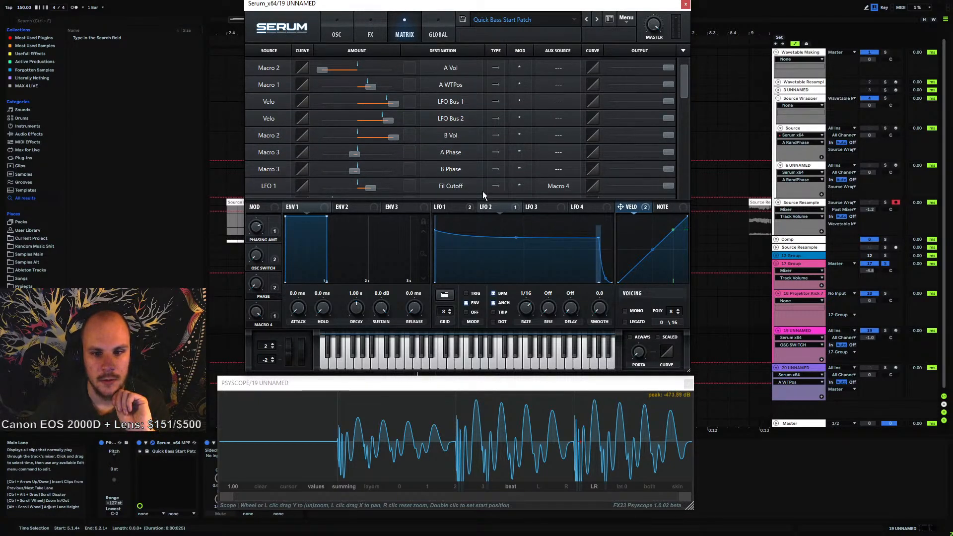
left_click(370, 35)
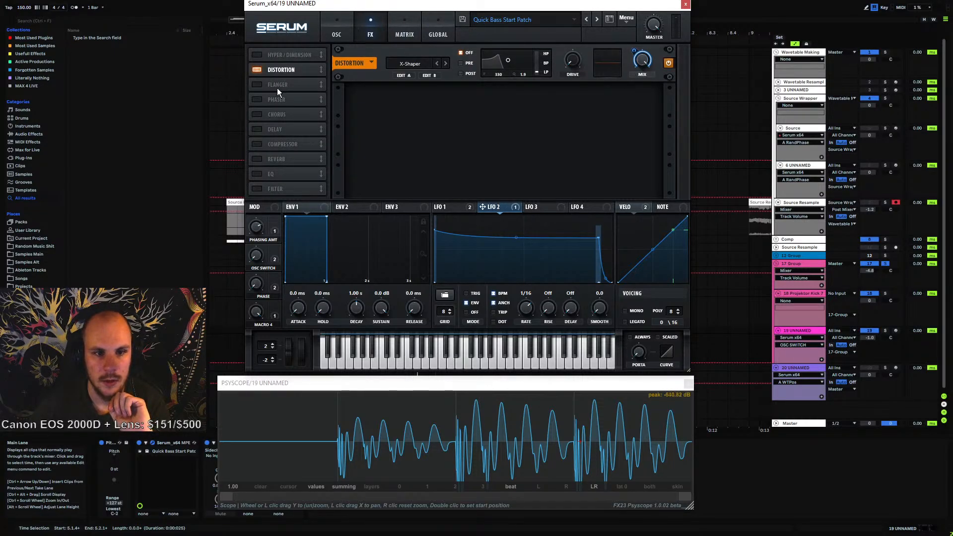
left_click(264, 144)
left_click_drag(284, 141, 289, 68)
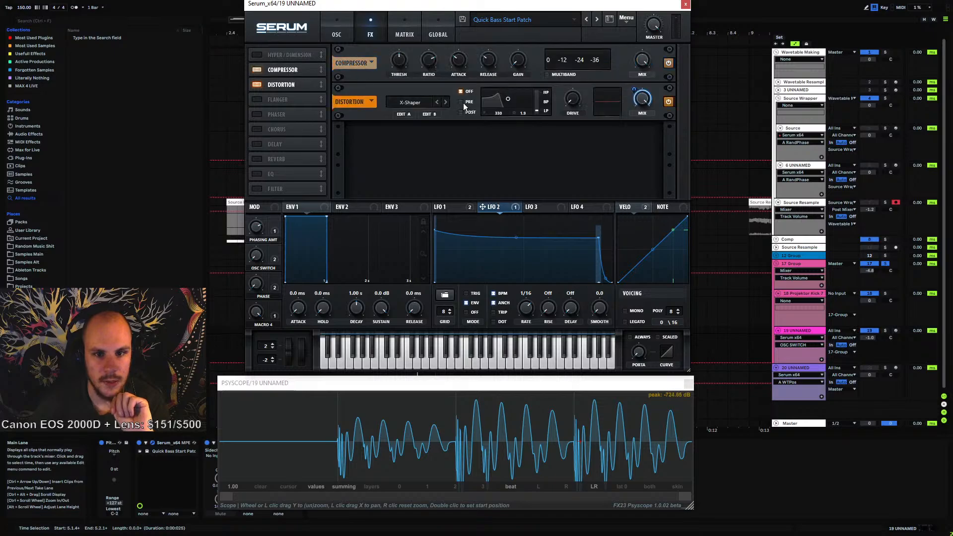
Lower the compressor threshold to about -40.1 dB and raise its ratio and gain while auditioning the OSC SWITCH macro
left_click(398, 68)
left_click_drag(398, 67, 418, 48)
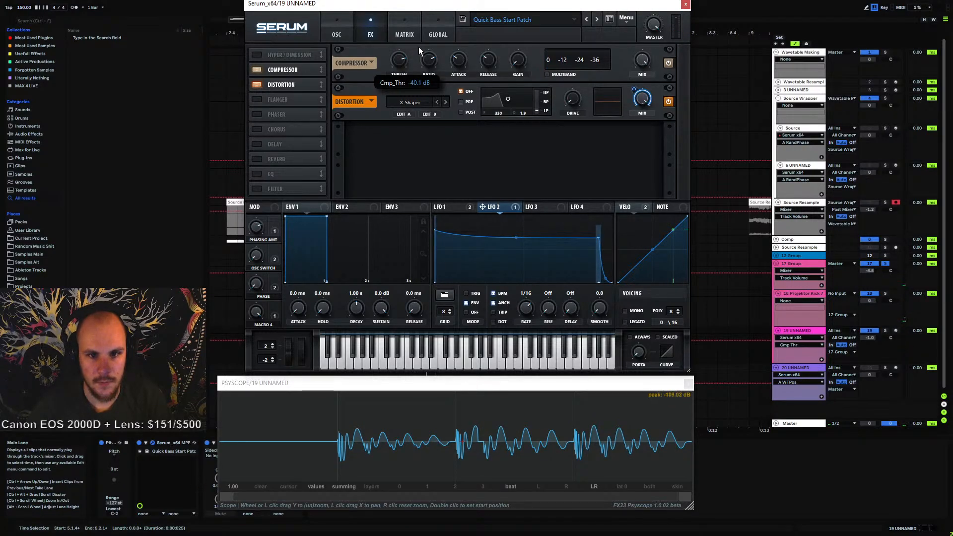
left_click_drag(418, 47, 418, 46)
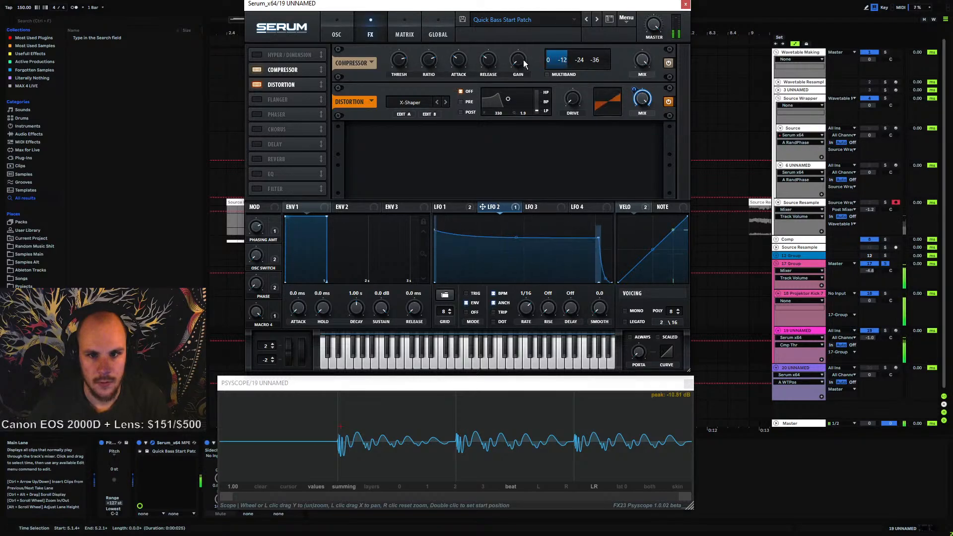
left_click_drag(518, 60, 529, 39)
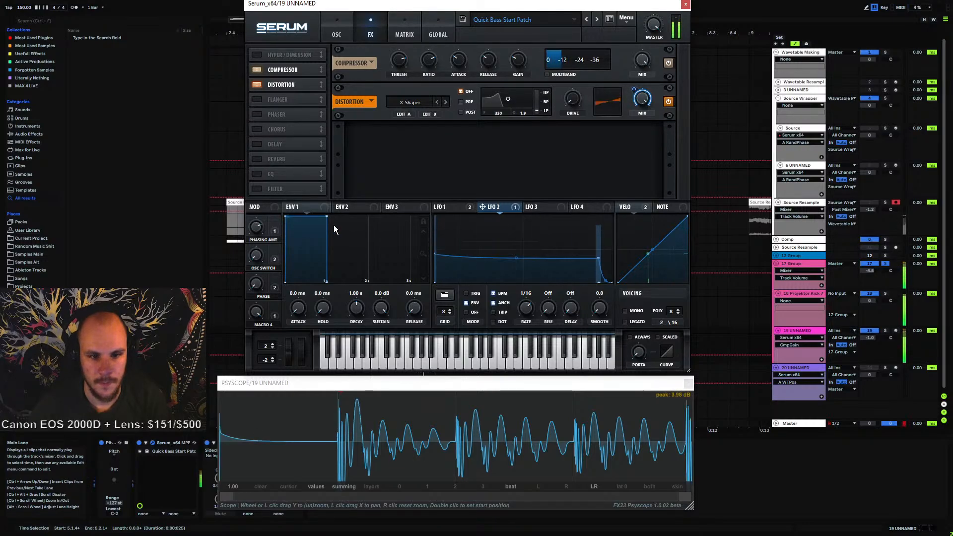
left_click_drag(466, 60, 499, 43)
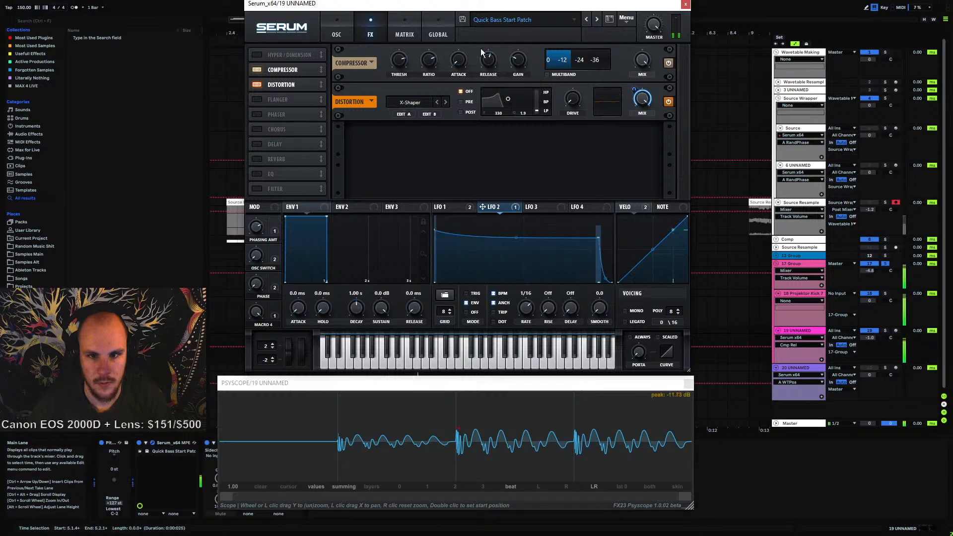
left_click(258, 256)
left_click_drag(269, 224, 245, 314)
mouse_move(526, 62)
left_mouse_down()
mouse_move(529, 38)
mouse_move(517, 59)
left_mouse_up()
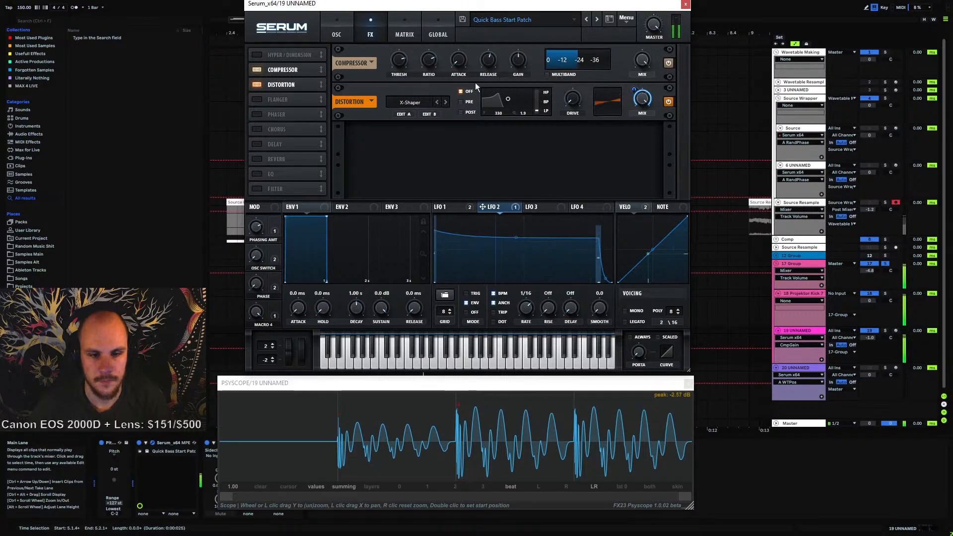
Reset the OSC SWITCH macro to 0% and sweep it up while listening
left_click(256, 255)
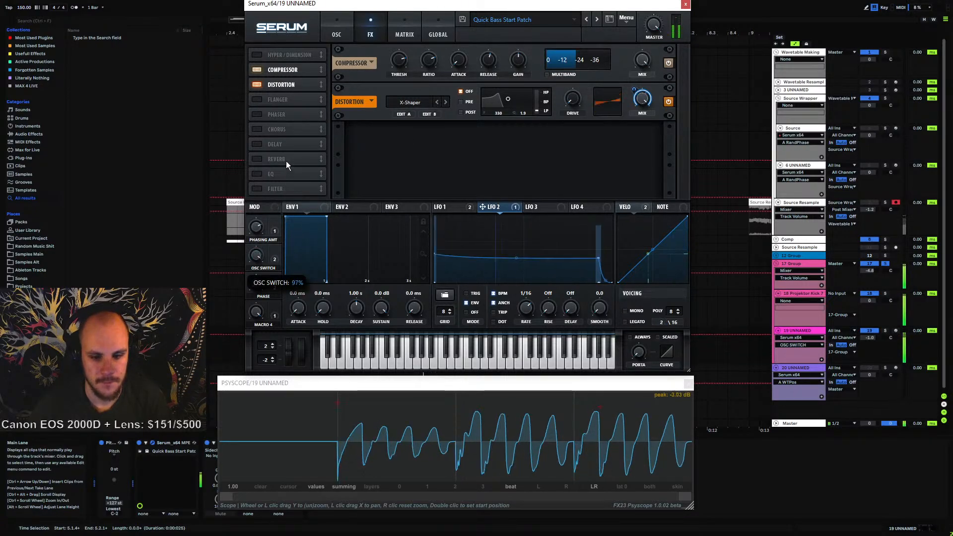
double_click(260, 259)
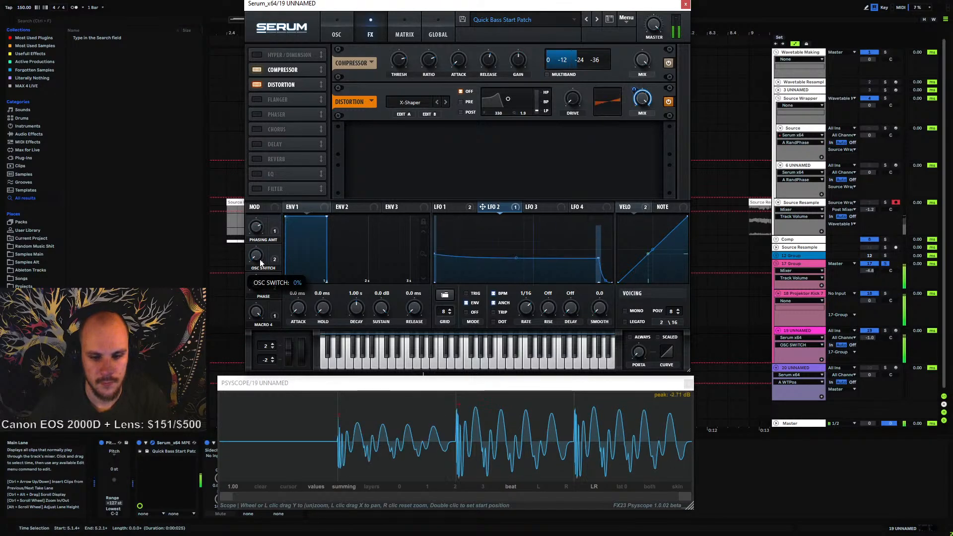
left_click_drag(260, 259, 278, 222)
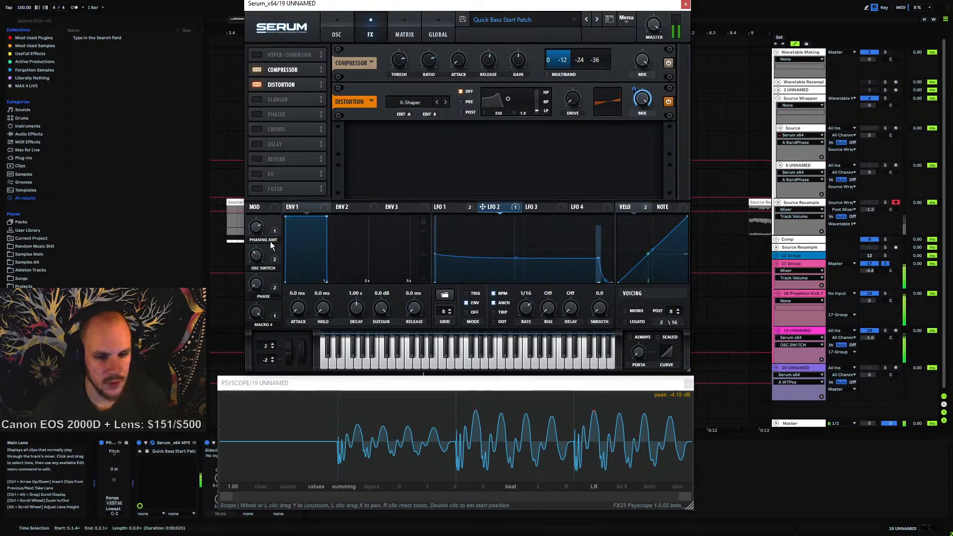
left_click_drag(260, 259, 254, 265)
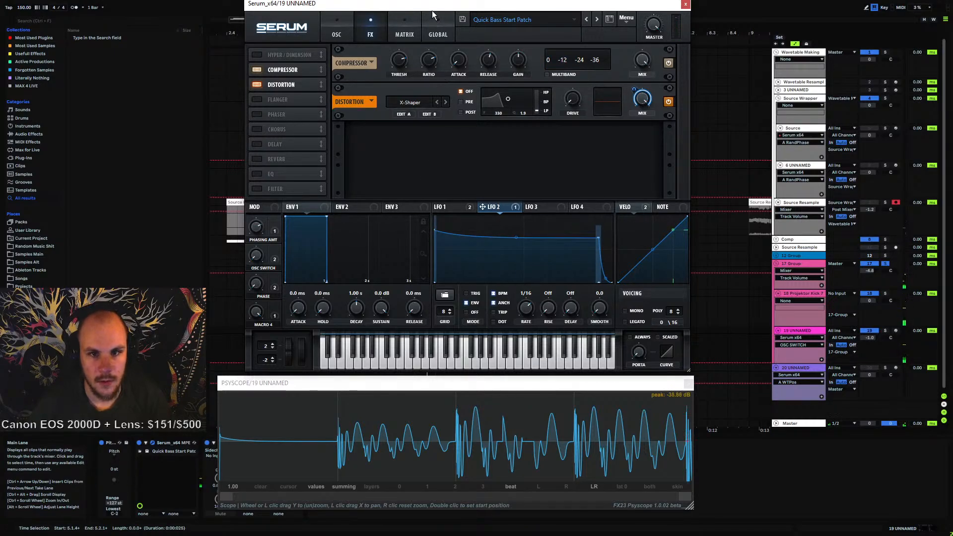
Set the playback start at the beginning of the kick clip and play the arrangement with the Serum window moved aside
left_click_drag(430, 5, 694, 162)
left_click_drag(429, 33, 398, 84)
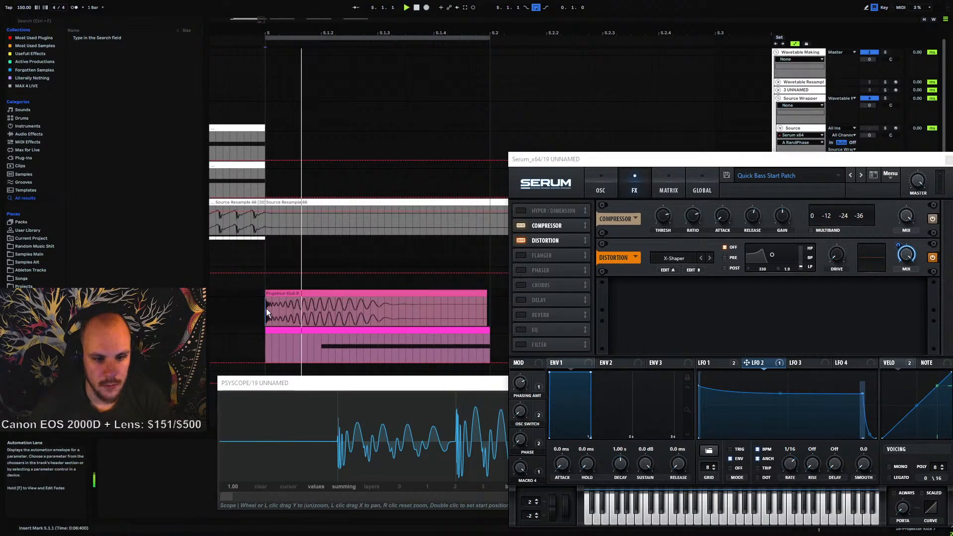
left_click(485, 304)
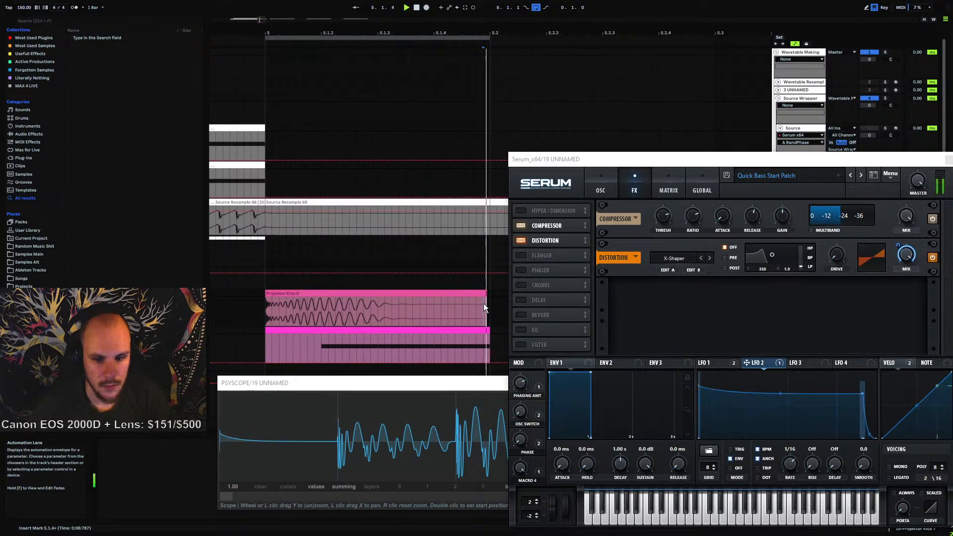
left_click(487, 305)
left_click(263, 310)
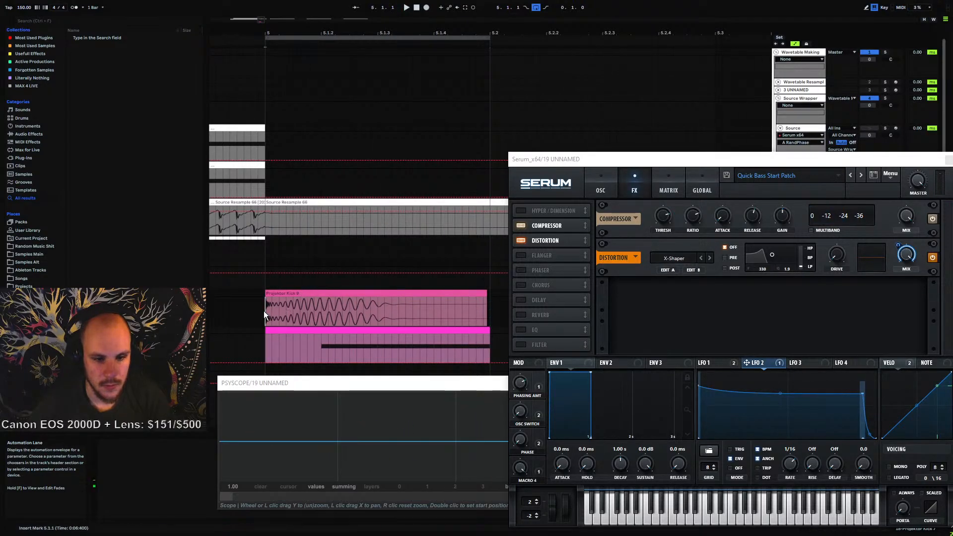
key("space")
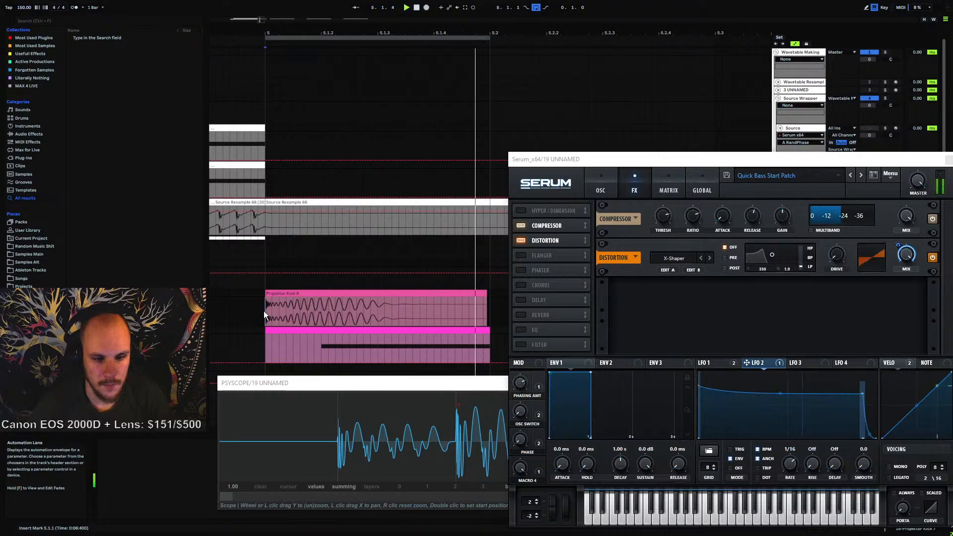
left_click_drag(603, 159, 388, 23)
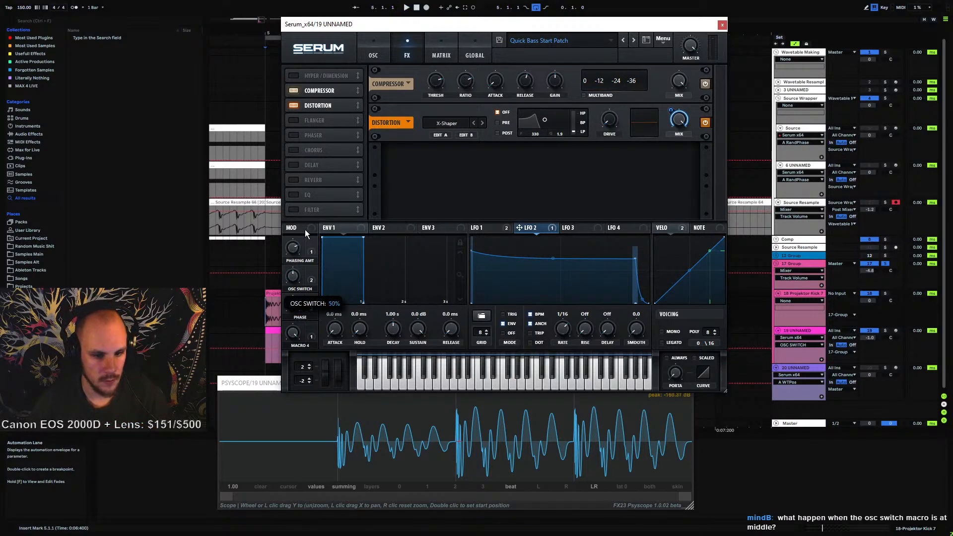
key("space")
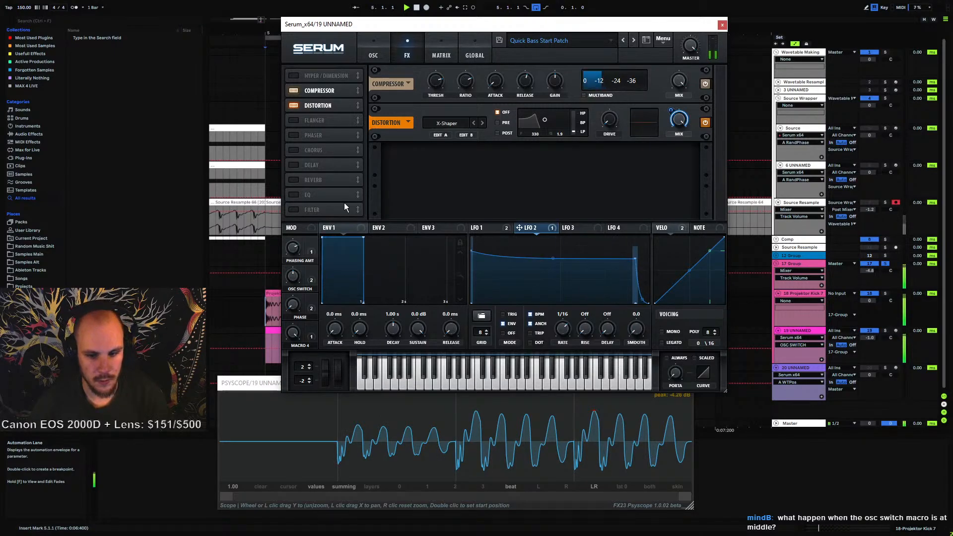
Review the oscillator and matrix pages, return to the effects page and play the patch
left_click(373, 49)
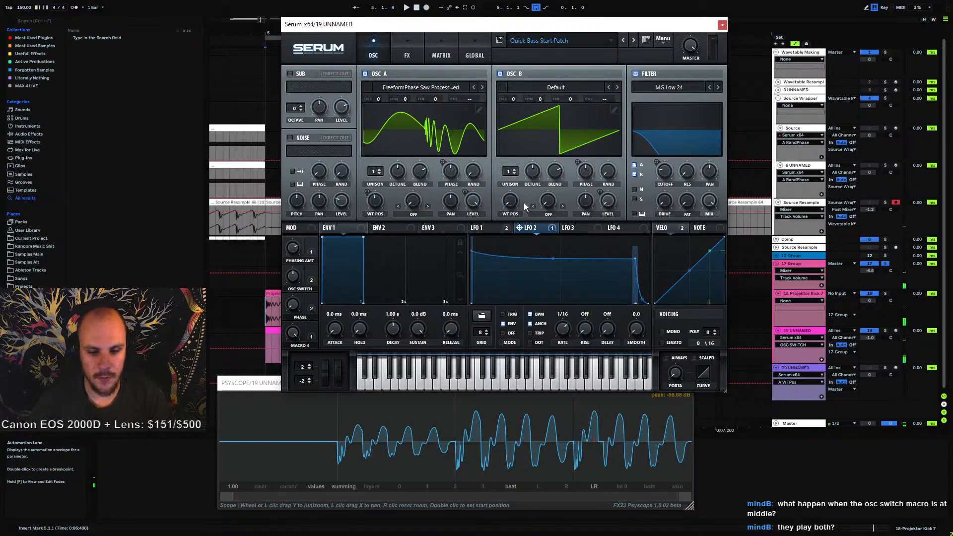
left_click(444, 55)
left_click(412, 52)
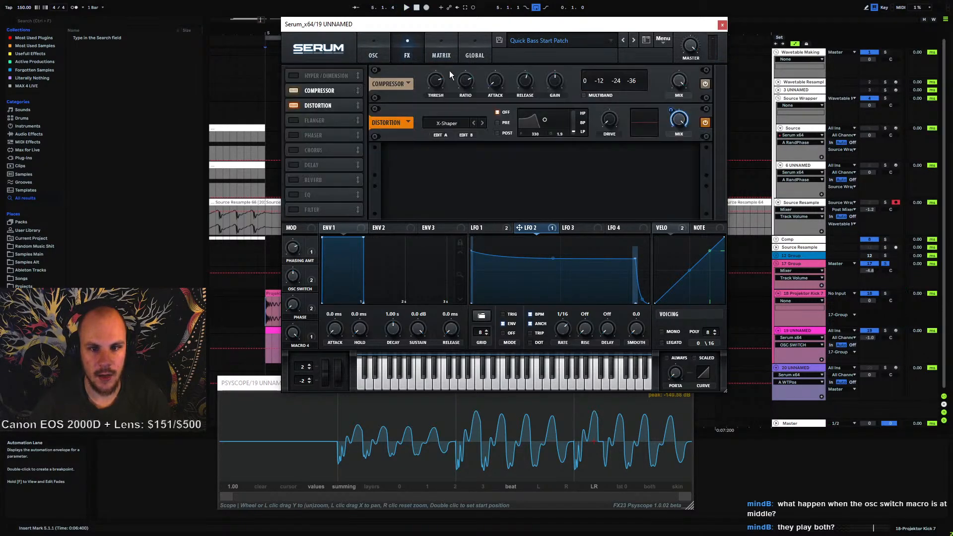
key("space")
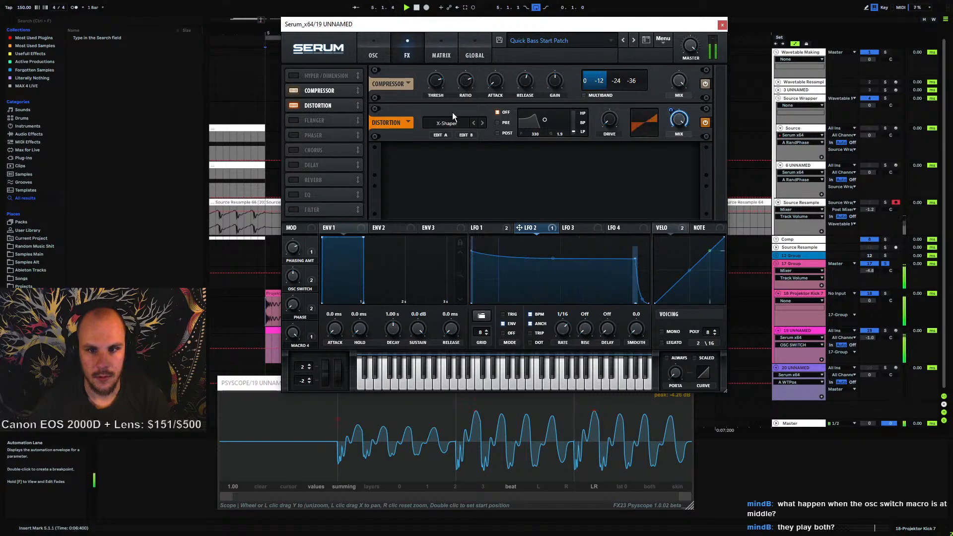
key("space")
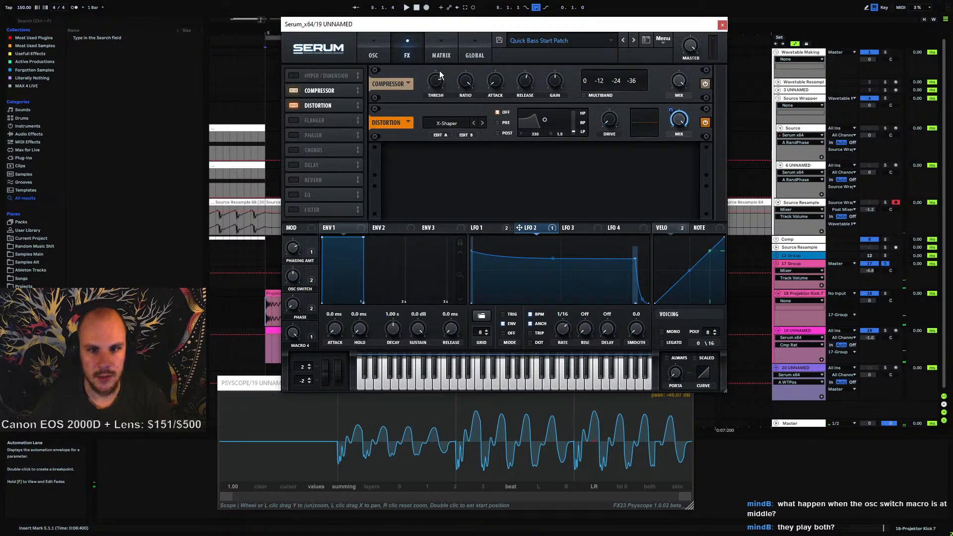
Adjust the compressor threshold, set its gain to about 28.2 dB, and sweep the OSC SWITCH macro
mouse_move(439, 72)
left_mouse_down()
mouse_move(455, 62)
mouse_move(444, 88)
left_mouse_up()
key("space")
left_click_drag(561, 79, 564, 73)
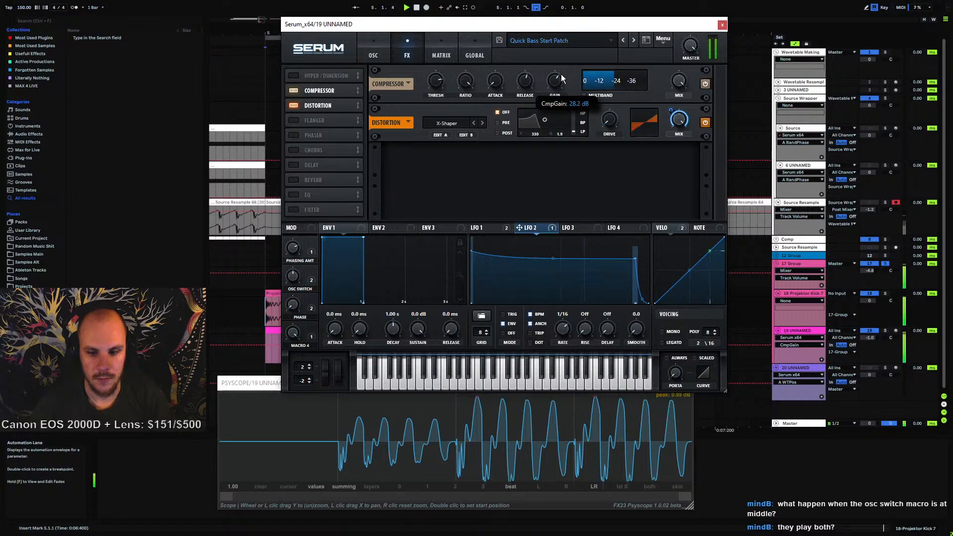
left_click_drag(294, 277, 291, 335)
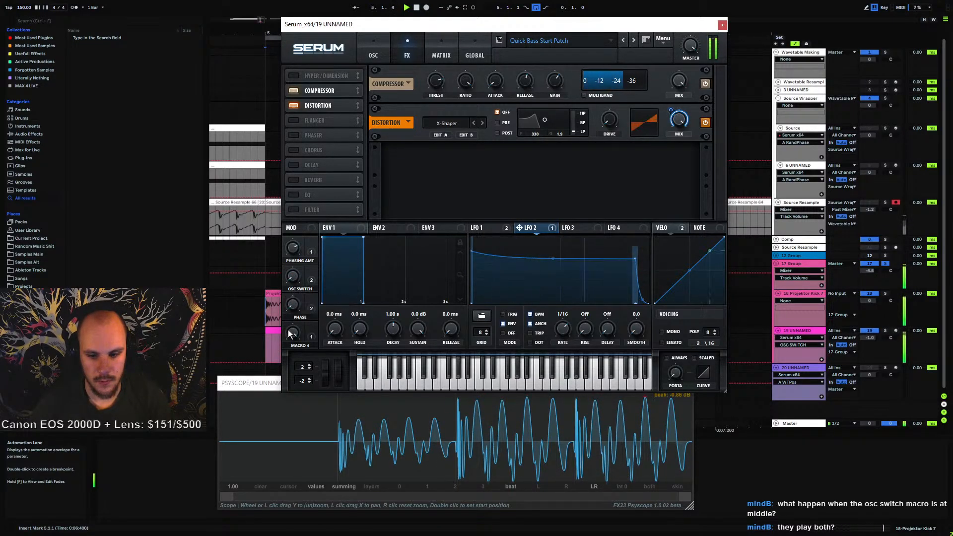
Bypass the compressor and sweep the OSC SWITCH and Macro 4 knobs while playing the patch
left_click(705, 83)
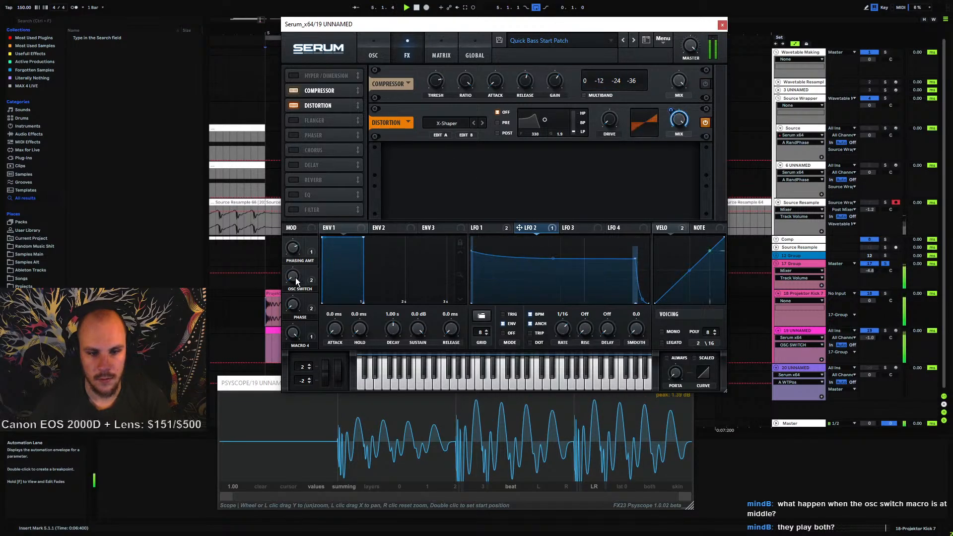
left_click_drag(299, 273, 289, 344)
key("space")
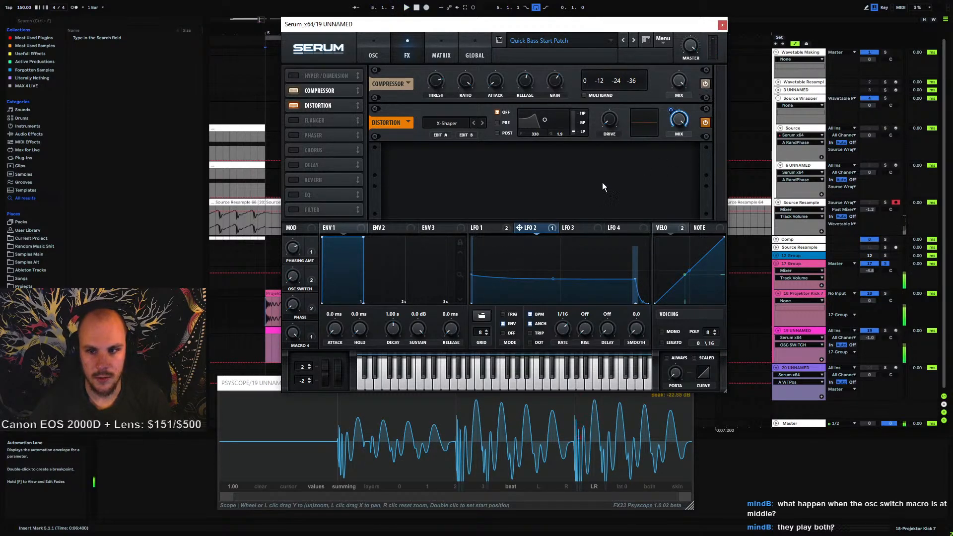
key("space")
left_click_drag(294, 334, 289, 466)
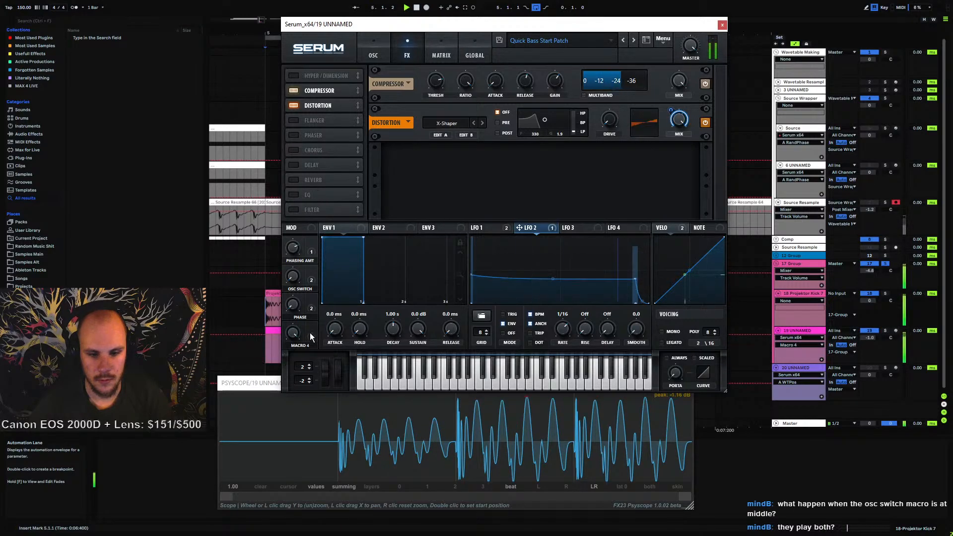
Inspect the oscillator and modulation matrix pages before returning to the effects page
left_click(368, 52)
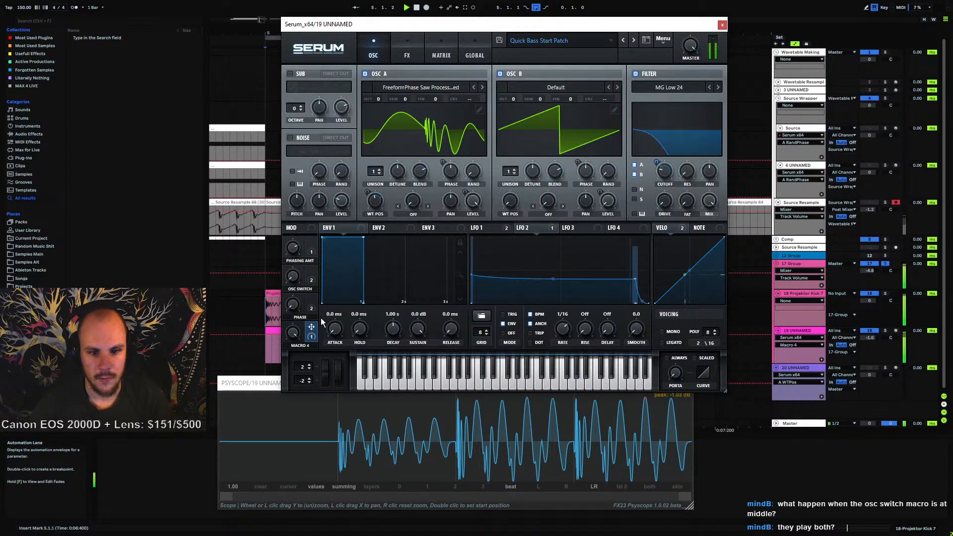
left_click(442, 52)
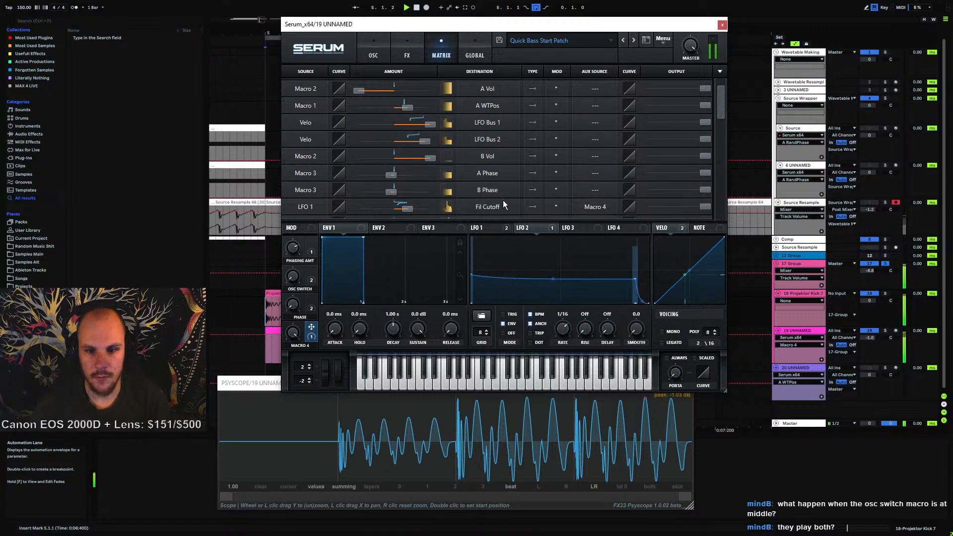
left_click(373, 52)
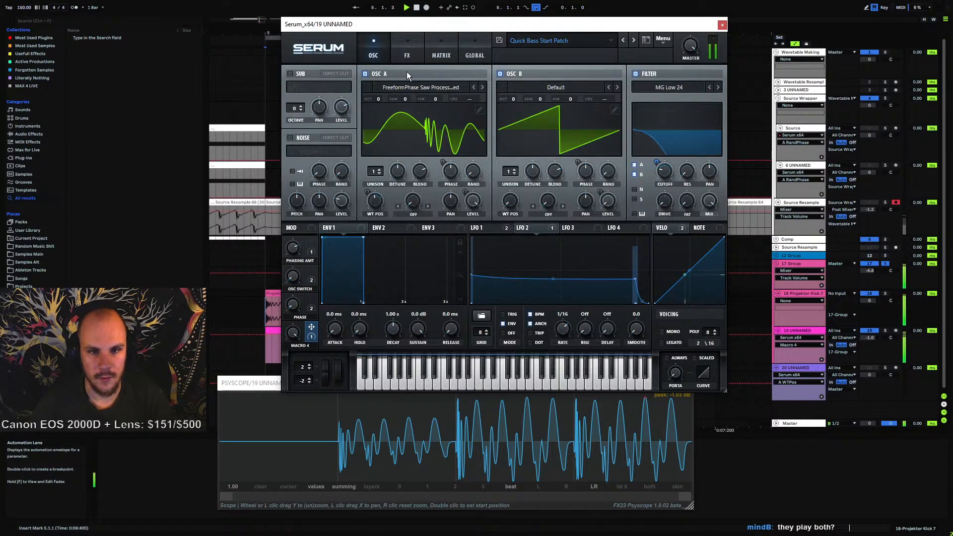
left_click(415, 55)
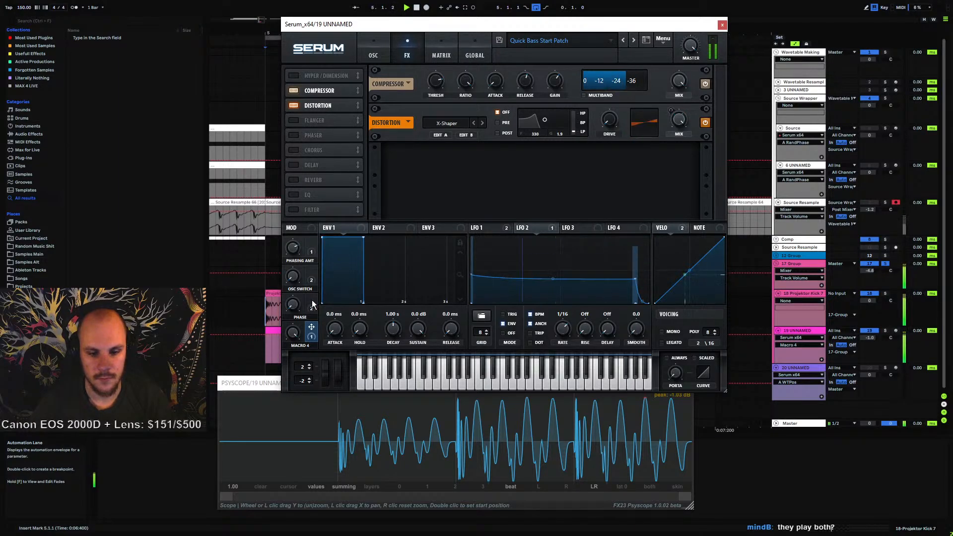
mouse_move(312, 304)
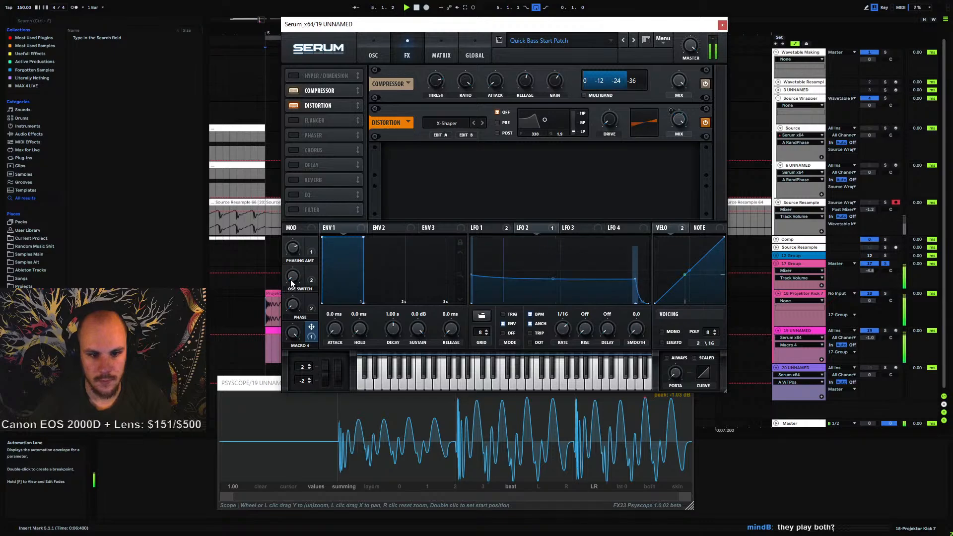
Open the Oscillator A wavetable editor and close it again
left_click(386, 52)
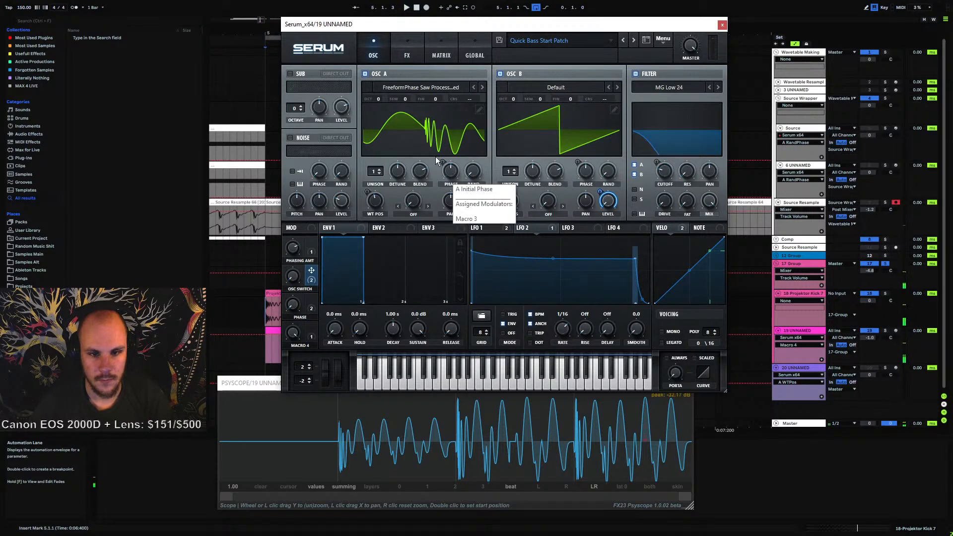
left_click(474, 133)
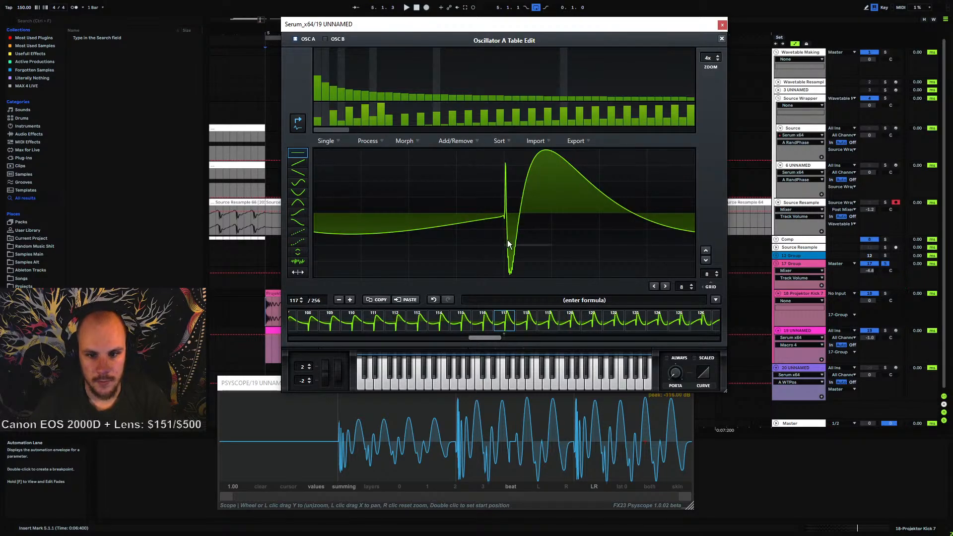
left_click(722, 38)
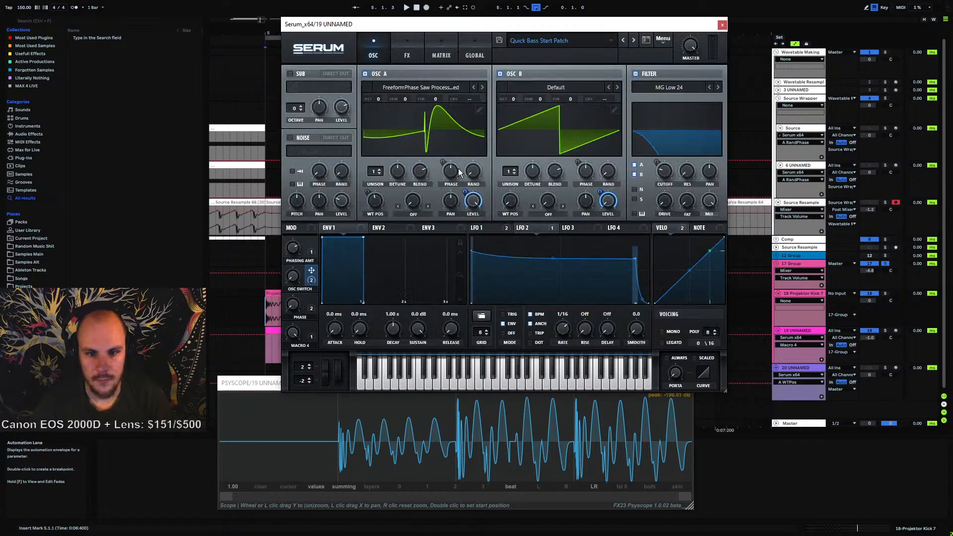
Nudge Oscillator A's phase and sweep the OSC SWITCH macro while playing, then check Oscillator B's phase
left_click_drag(452, 174, 454, 174)
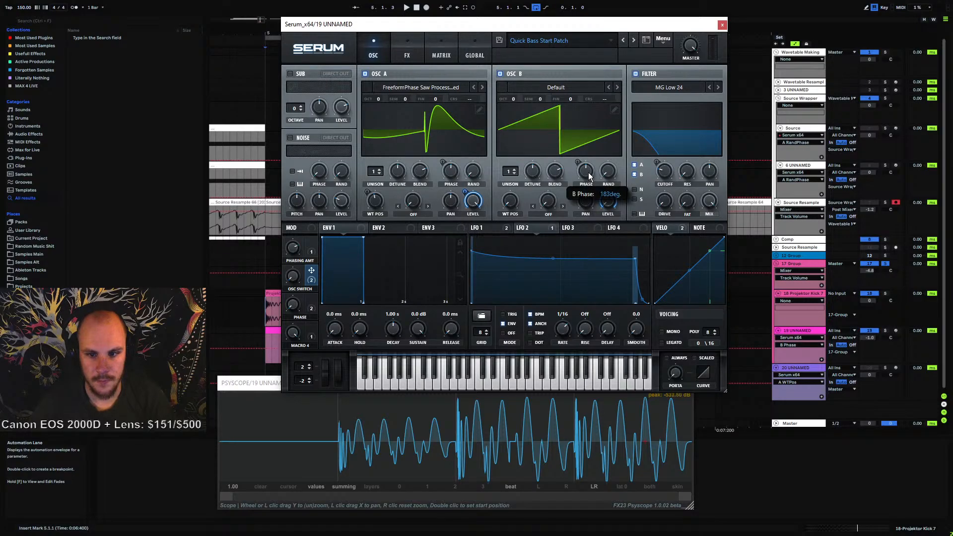
key("space")
left_click_drag(294, 276, 329, 379)
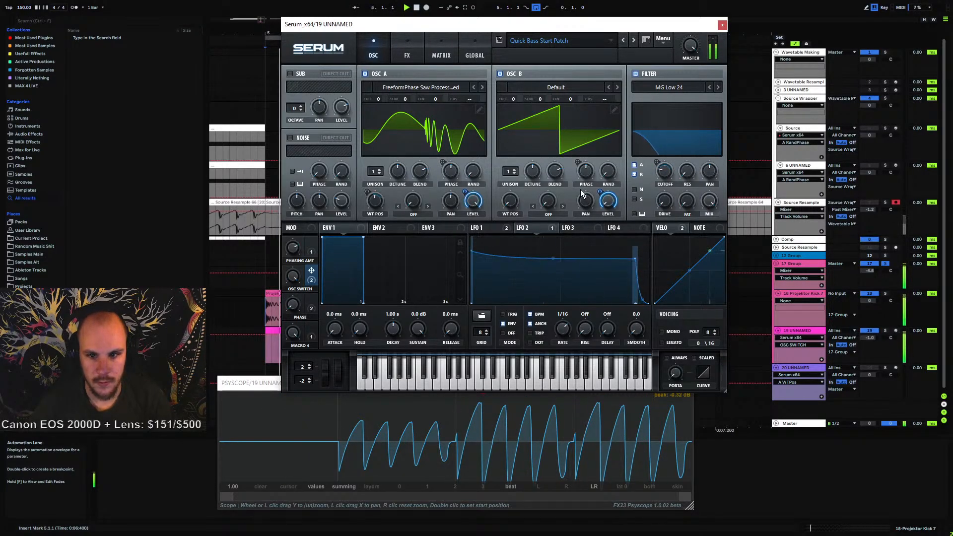
left_click(587, 175)
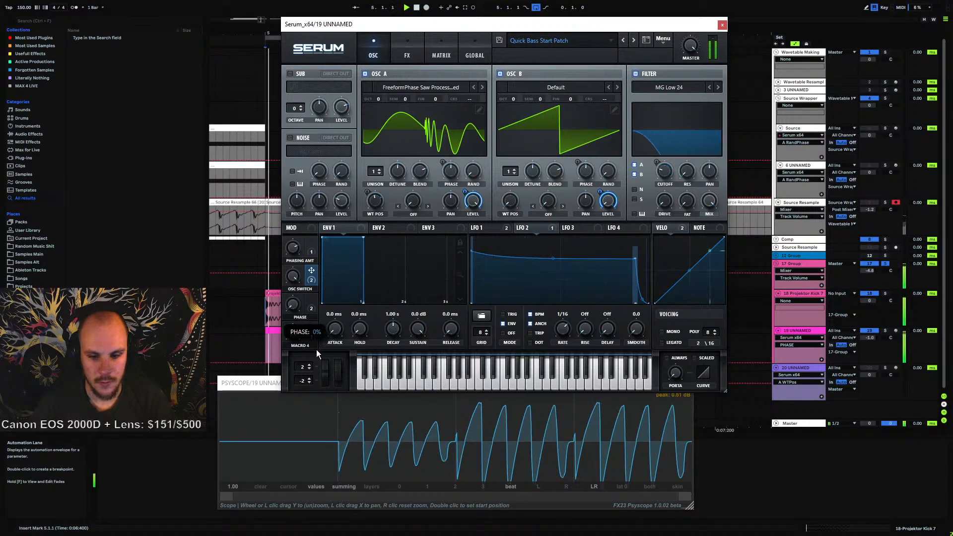
Set Oscillator A's phase to 183 degrees and nudge Oscillator B's phase slightly
left_click(455, 170)
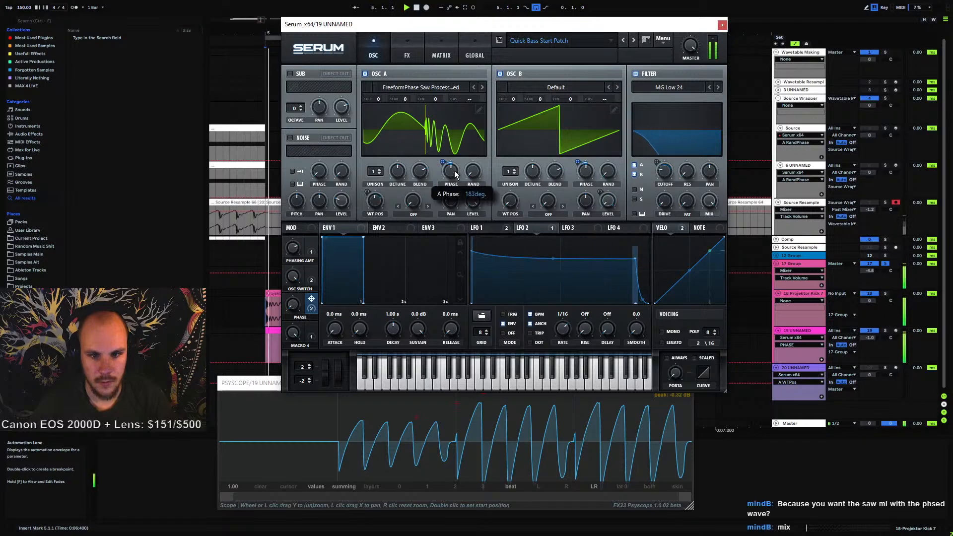
left_click_drag(455, 171, 452, 179)
left_click_drag(586, 171, 588, 171)
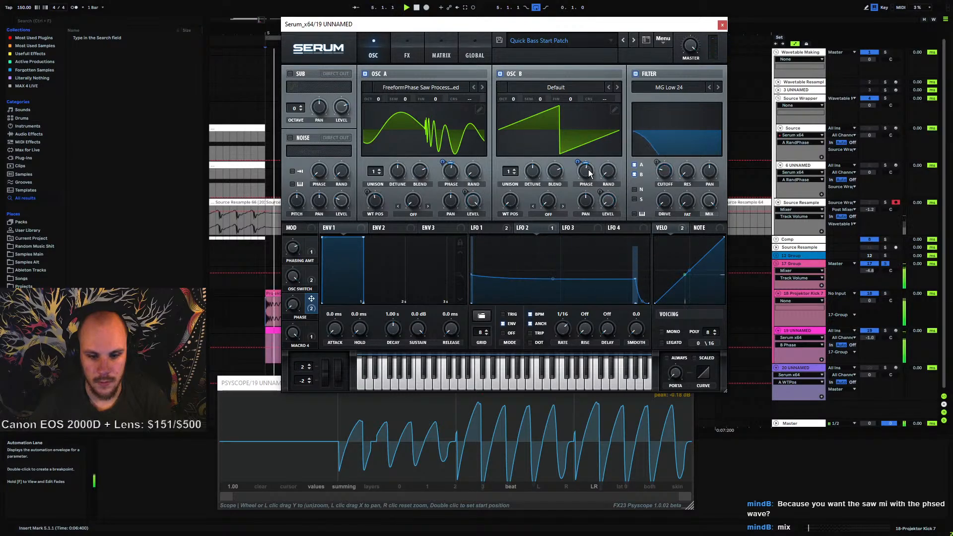
Play the patch while sweeping the PHASE macro knob up
left_click(266, 333)
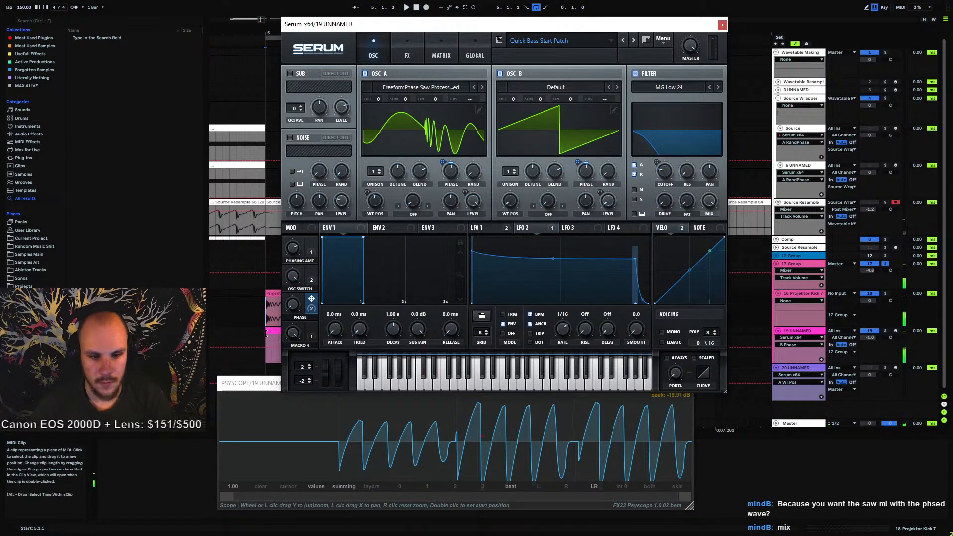
key("space")
left_click_drag(296, 306, 319, 228)
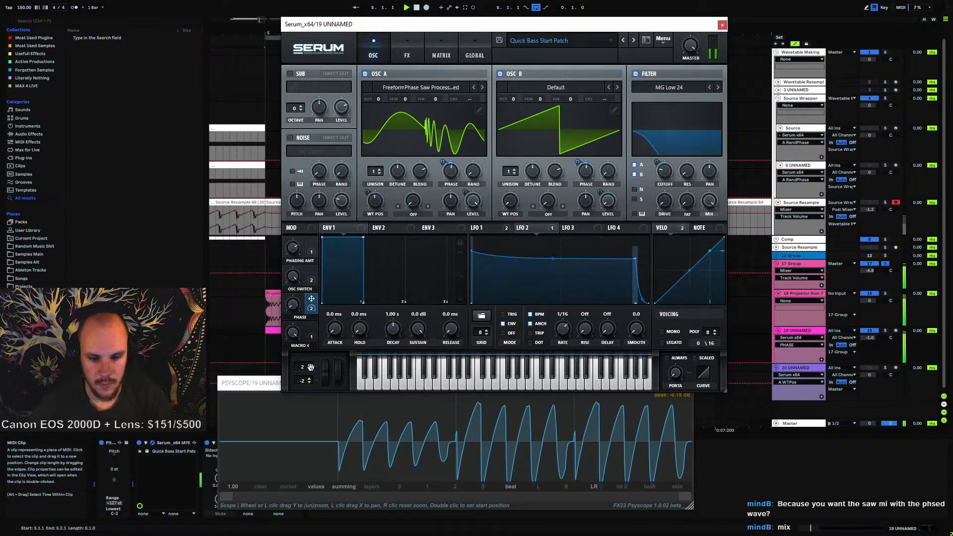
key("space")
key("space")
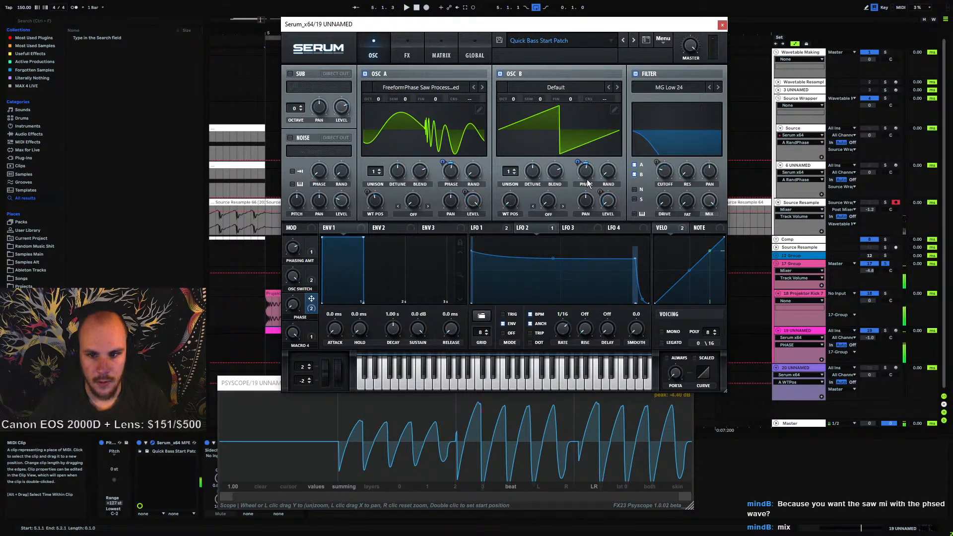
Turn down Oscillator B's phase randomness and play the patch again
left_click_drag(608, 172, 612, 201)
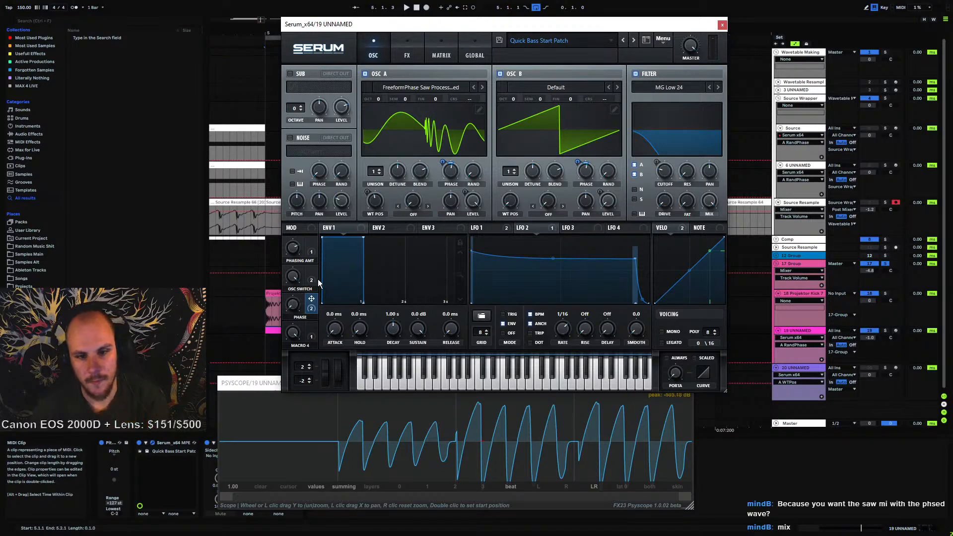
key("space")
left_click_drag(343, 323, 340, 437)
key("space")
mouse_move(456, 179)
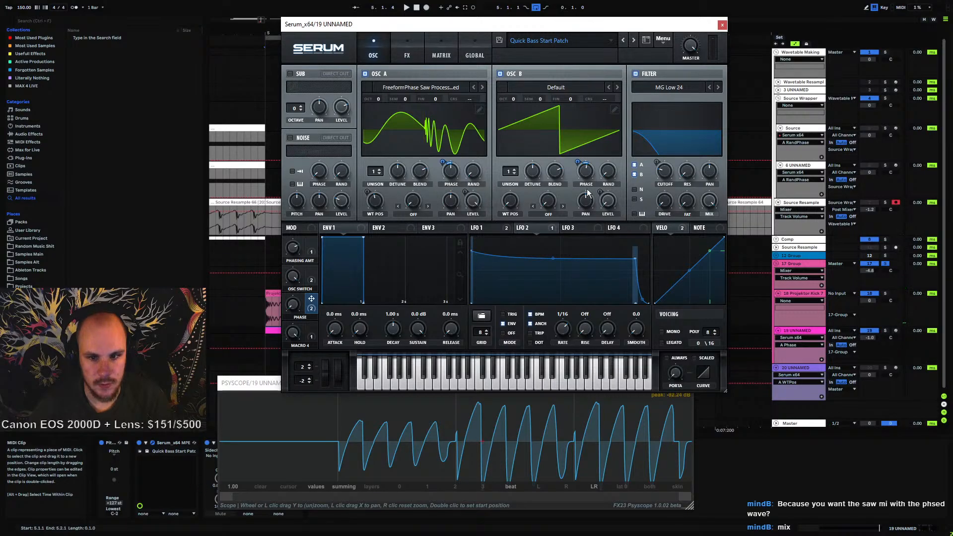
mouse_move(588, 174)
key("space")
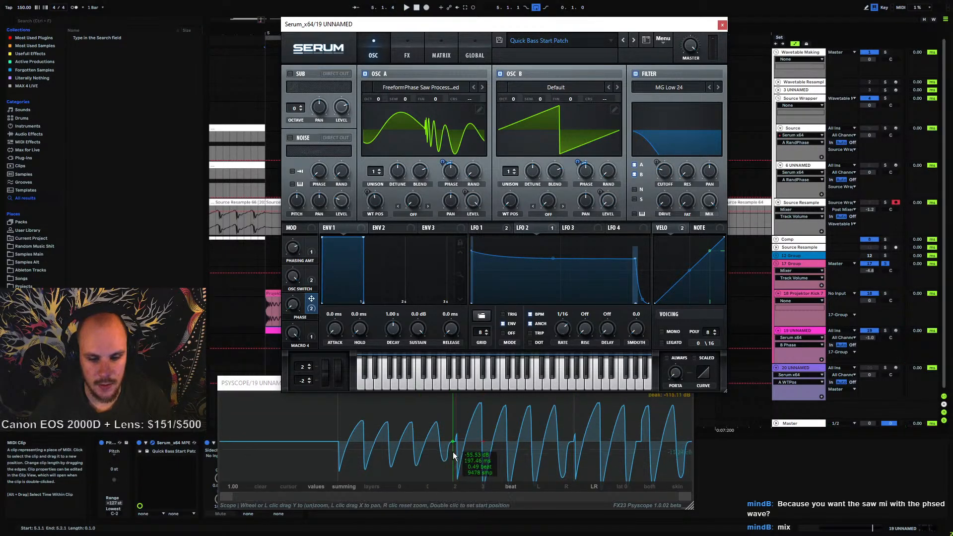
Zoom the oscilloscope into the start of the note's waveform
left_click_drag(684, 498, 362, 506)
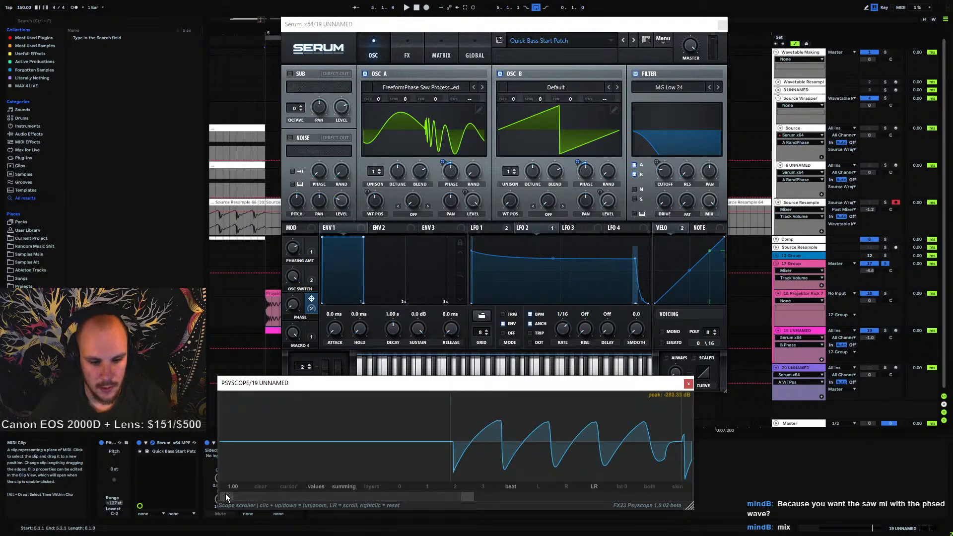
left_click_drag(225, 496, 437, 518)
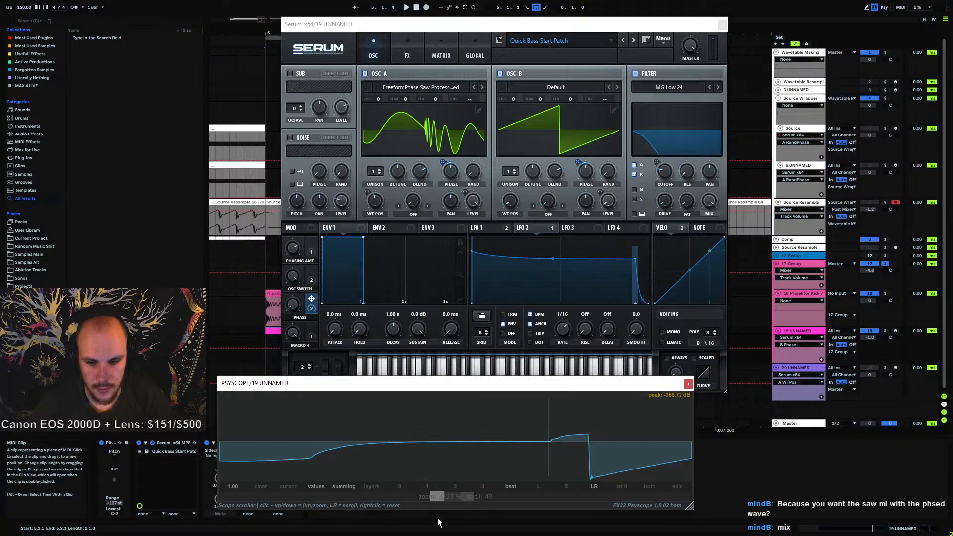
Nudge the PHASE macro to about 12% and play the patch
left_click(339, 354)
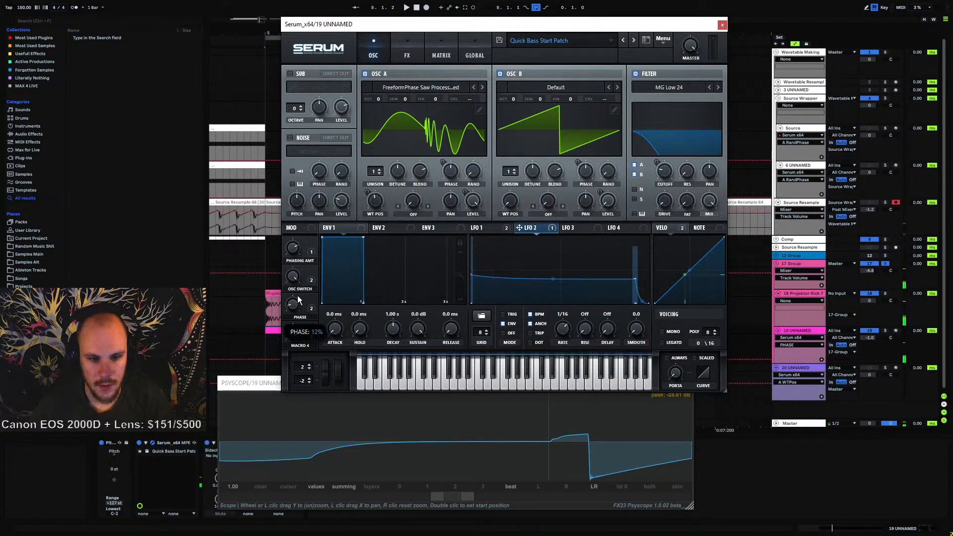
mouse_move(298, 300)
left_mouse_down()
mouse_move(297, 289)
mouse_move(294, 301)
left_mouse_up()
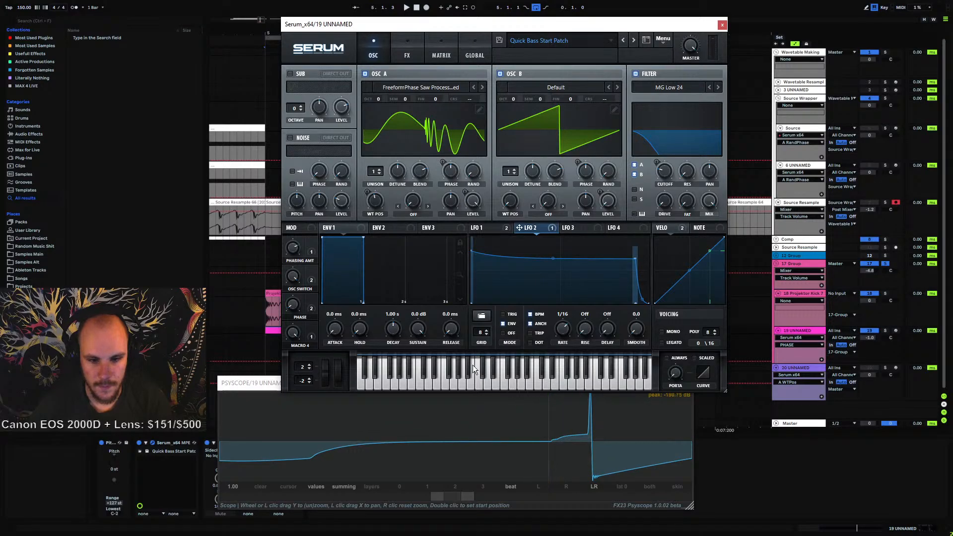
key("space")
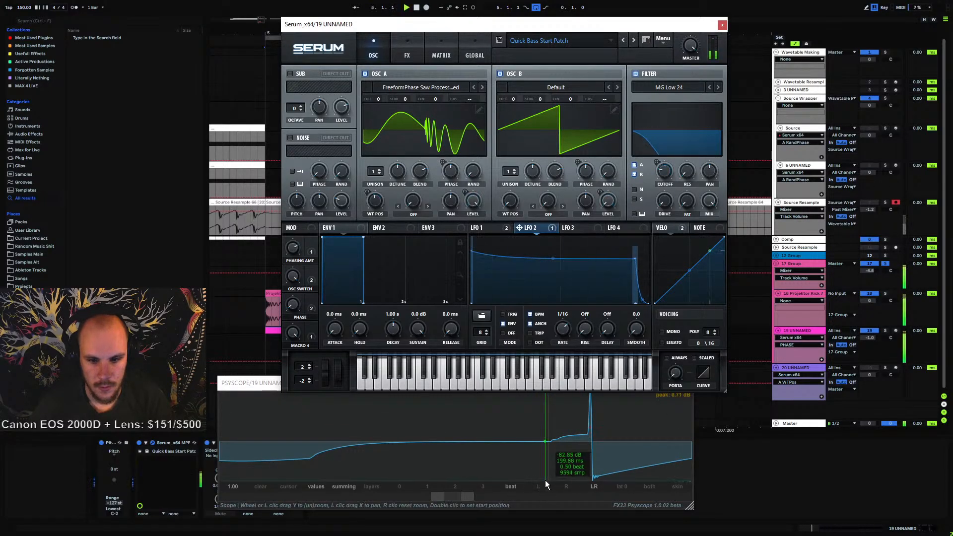
Shape Envelope 1 with a 0.1 ms attack, 0.2 ms decay and 0.0 dB sustain while playing the patch
key("space")
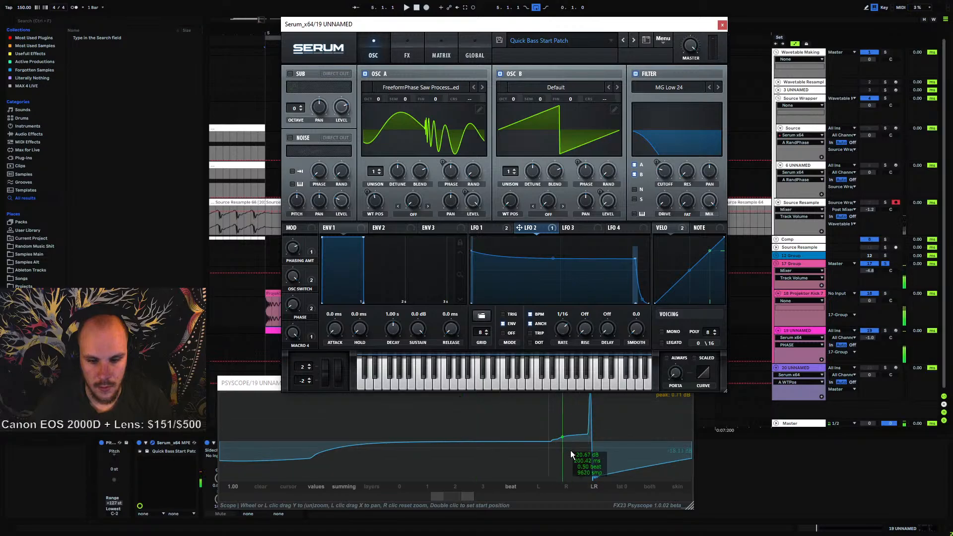
left_click(338, 331)
left_click_drag(337, 330, 342, 328)
key("space")
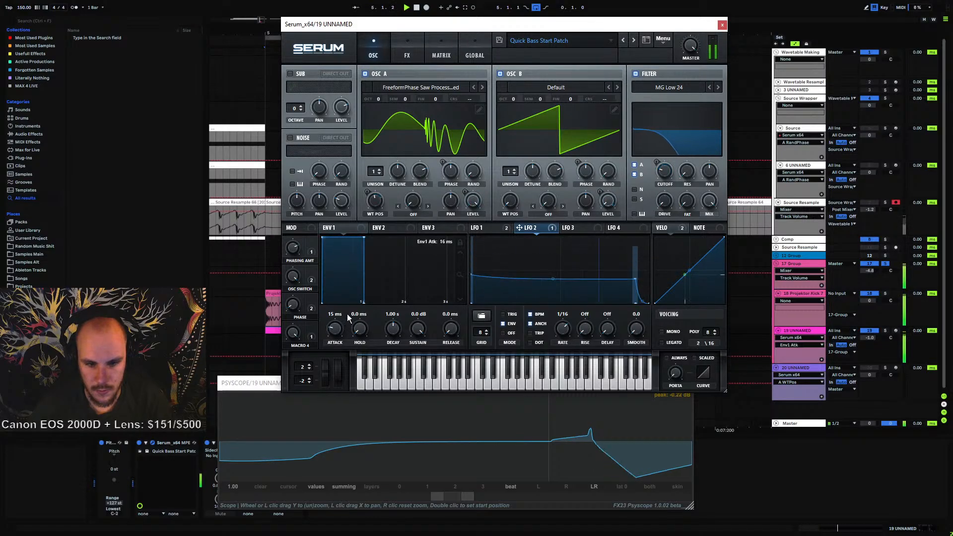
left_click_drag(342, 328, 348, 294)
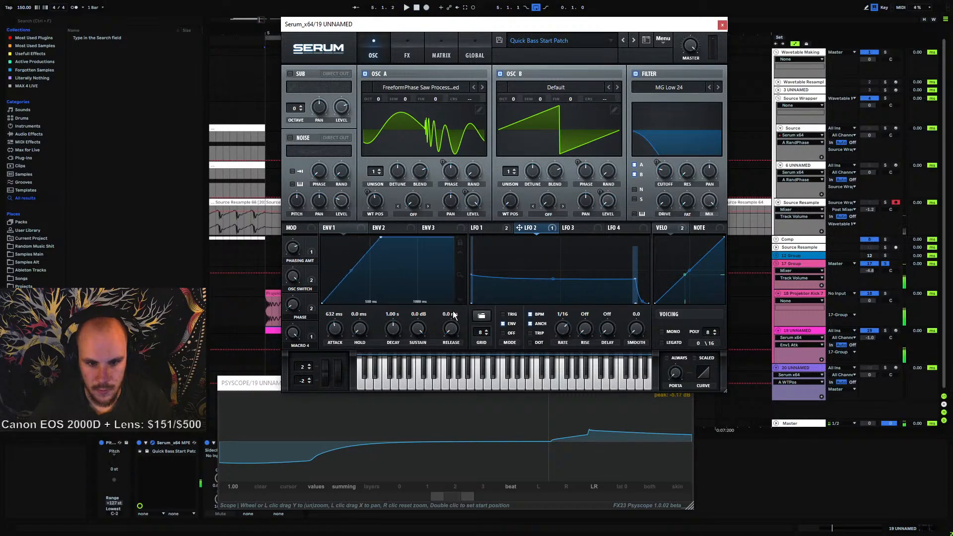
left_click_drag(393, 329, 387, 369)
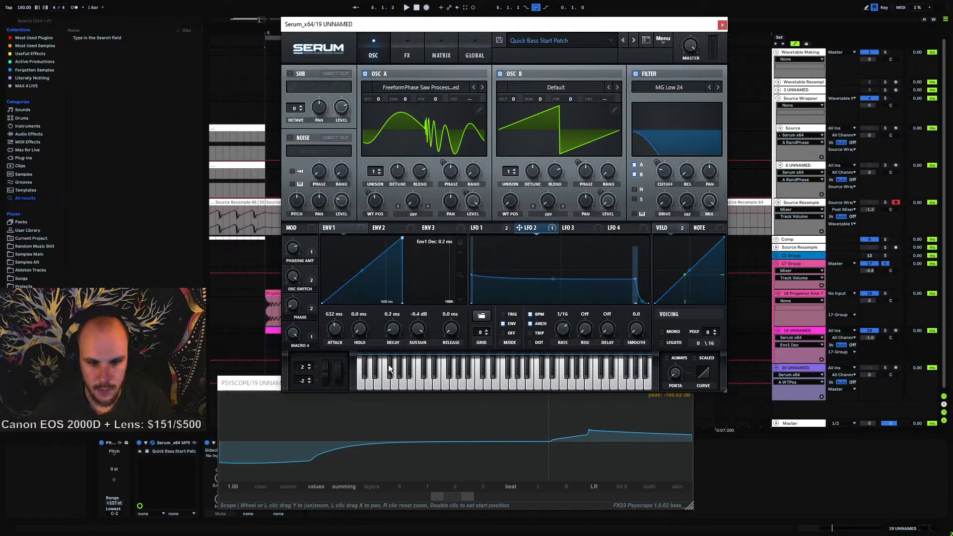
key("space")
left_click_drag(418, 329, 435, 301)
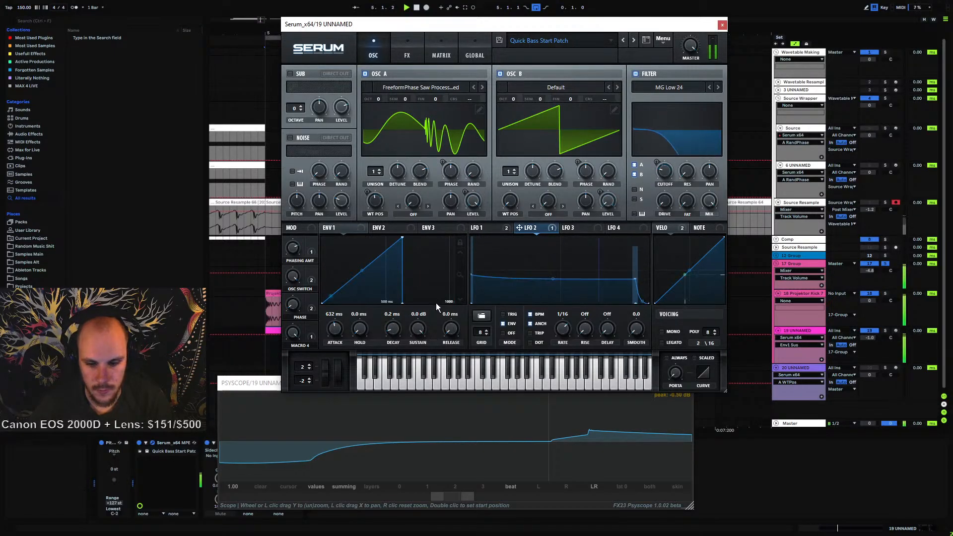
left_click_drag(334, 328, 325, 355)
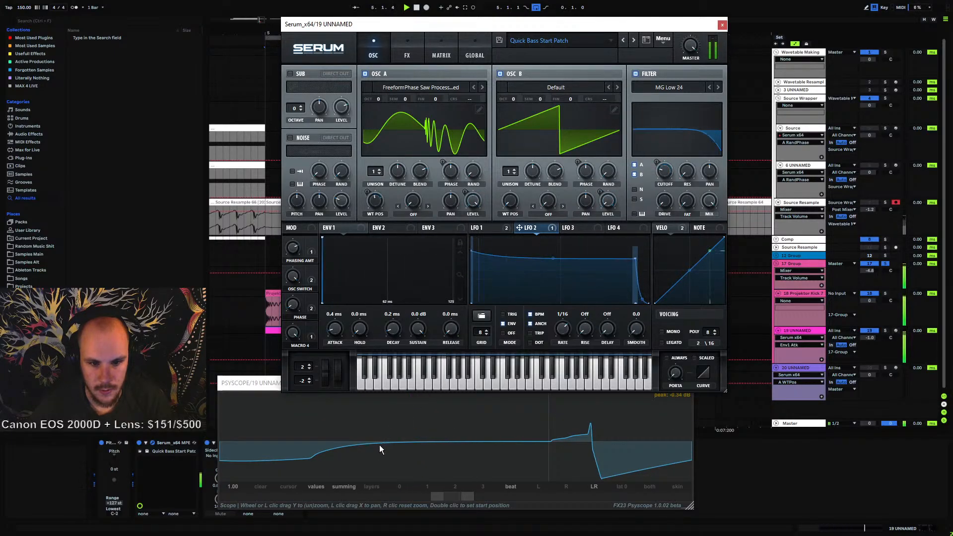
left_click(460, 242)
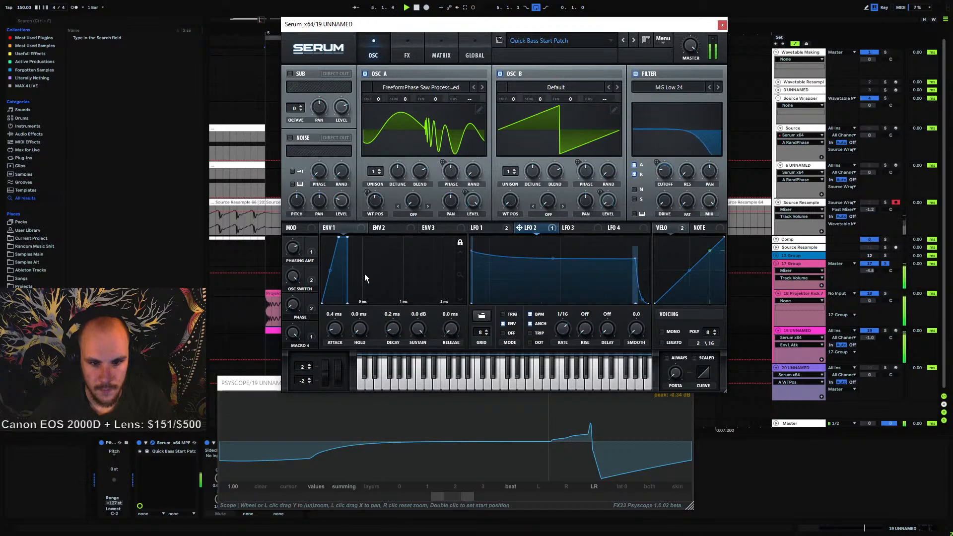
left_click_drag(331, 269, 329, 286)
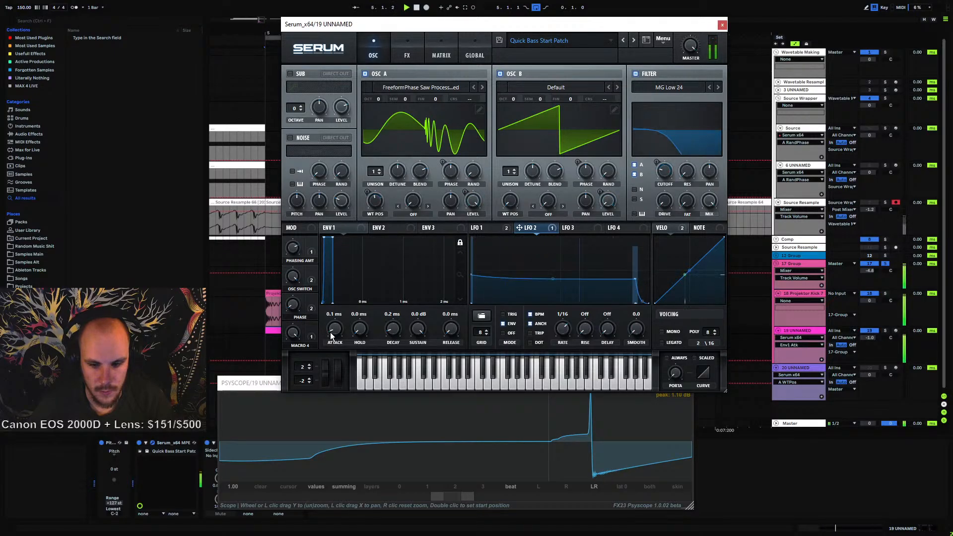
Toggle the filter off and on repeatedly to compare, leaving it enabled
scroll(331, 335, "up", 1)
scroll(331, 335, "down", 1)
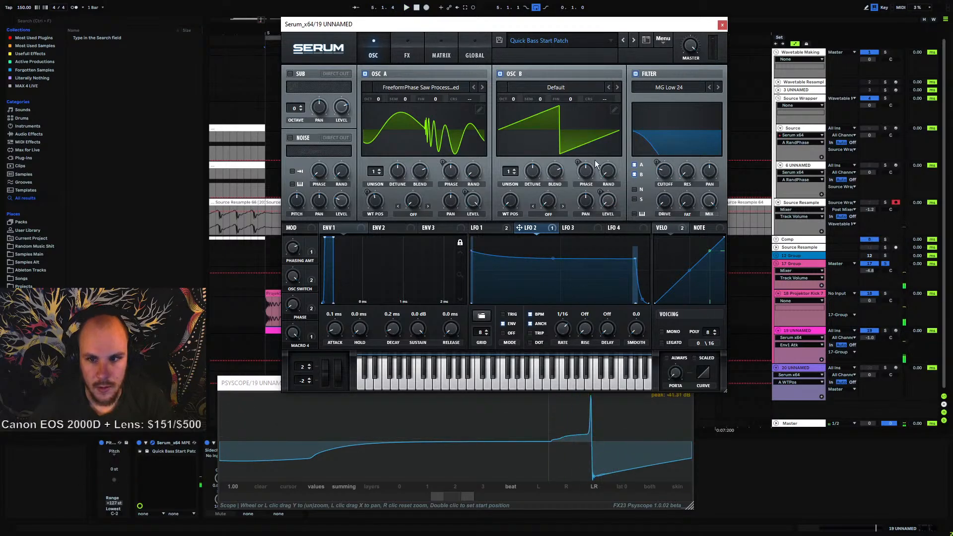
left_click(633, 74)
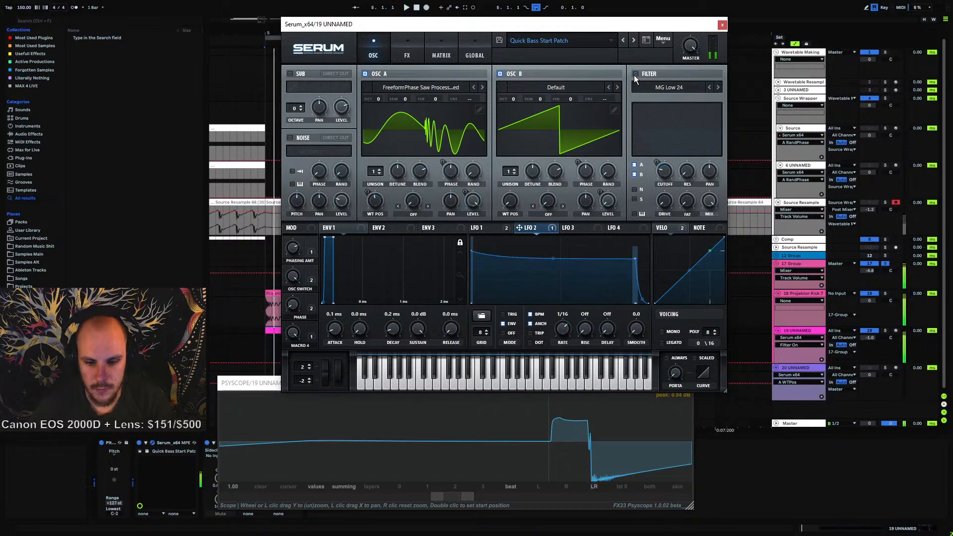
left_click(633, 74)
left_click(633, 75)
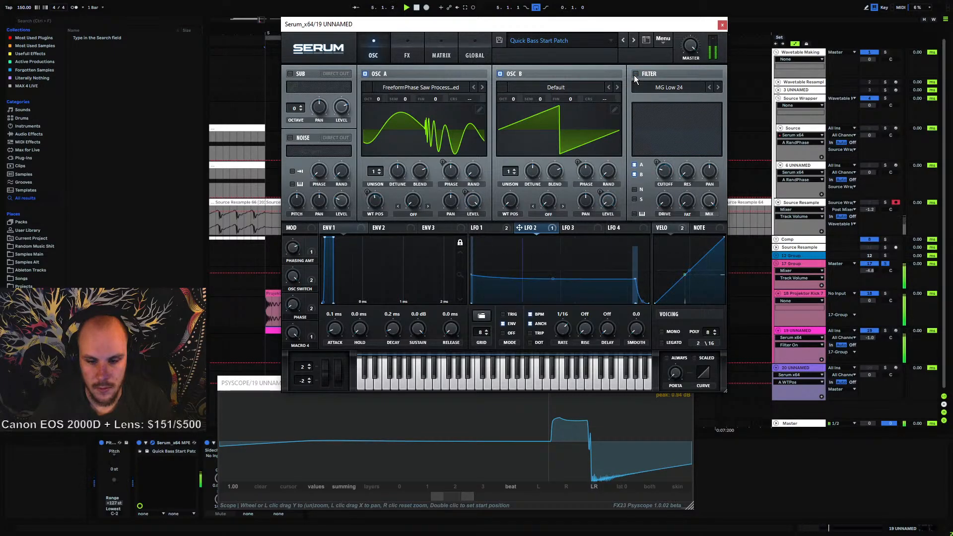
left_click(634, 75)
left_click(633, 75)
left_click(633, 75)
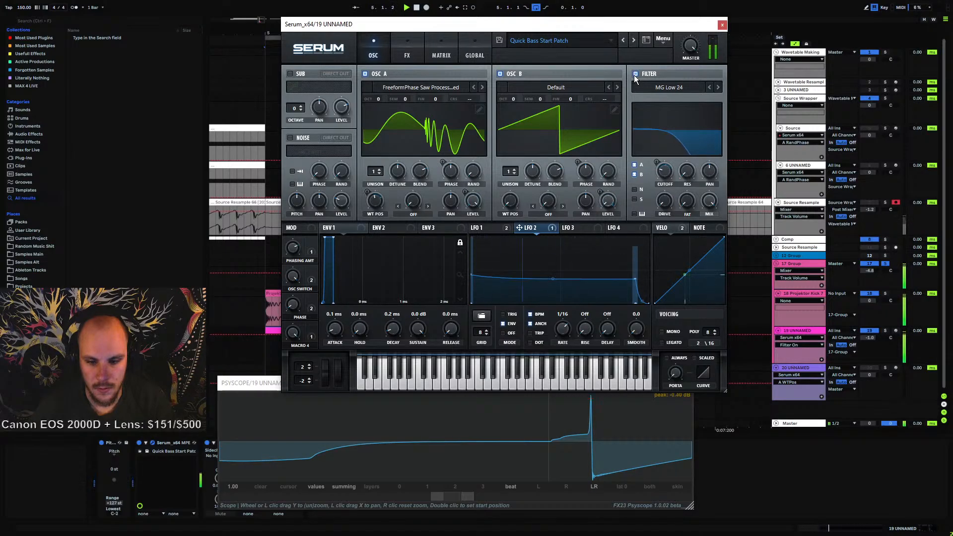
key("space")
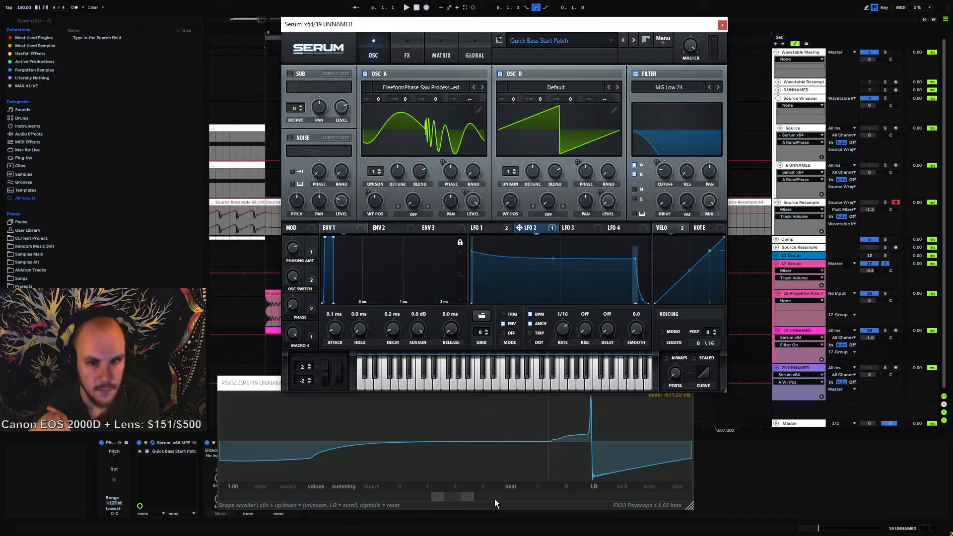
Lower the OSC SWITCH macro to about 32% and play the patch
left_click_drag(293, 277, 288, 338)
key("space")
key("space")
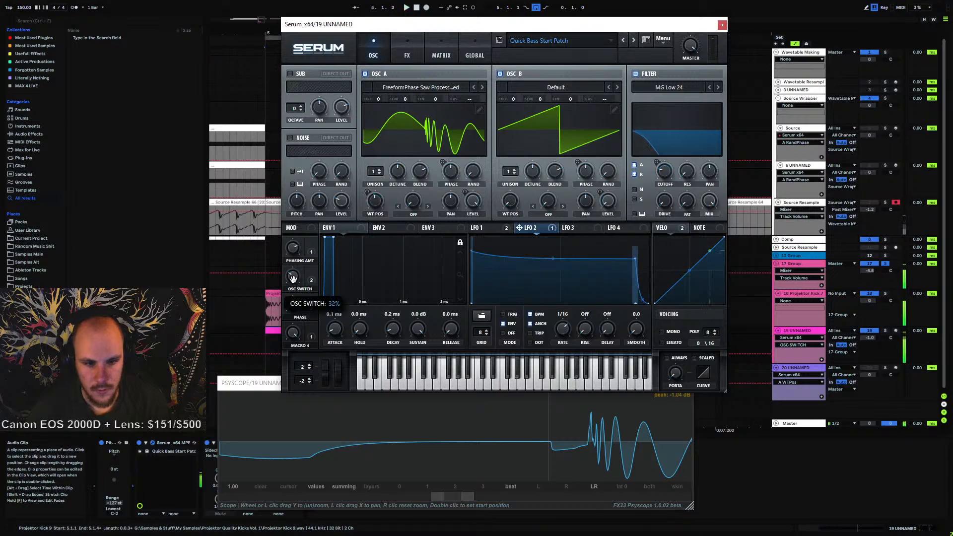
key("space")
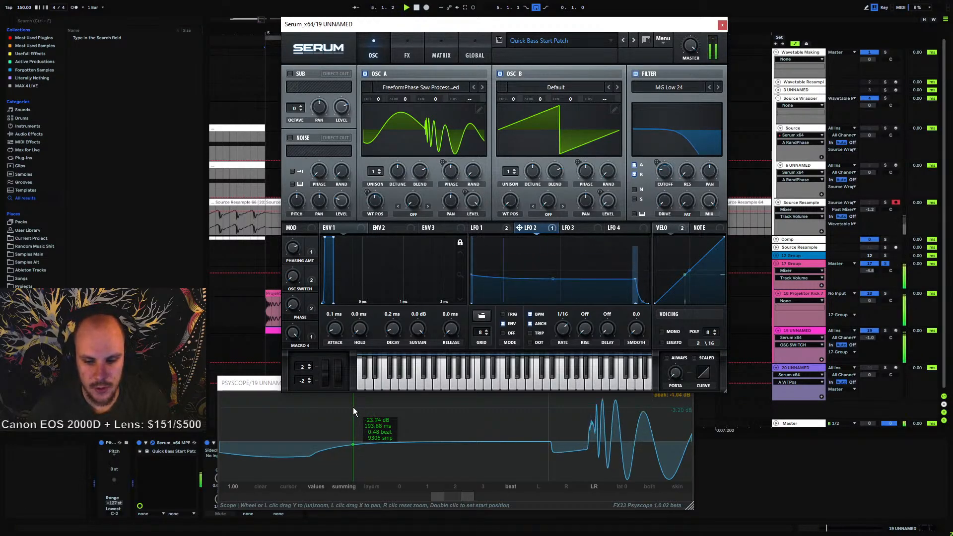
key("space")
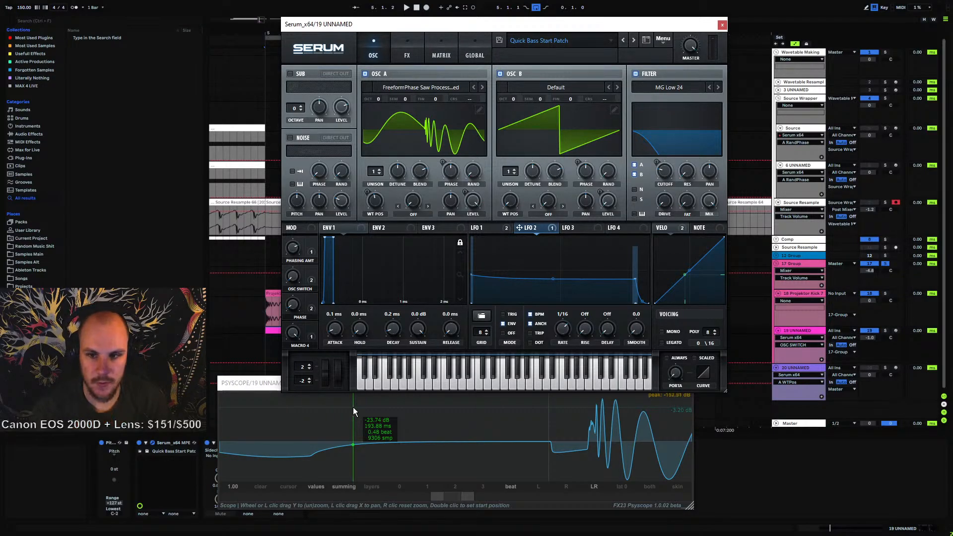
Change the filter type to Low 24, audition Low 12, and return to Low 24
key("space")
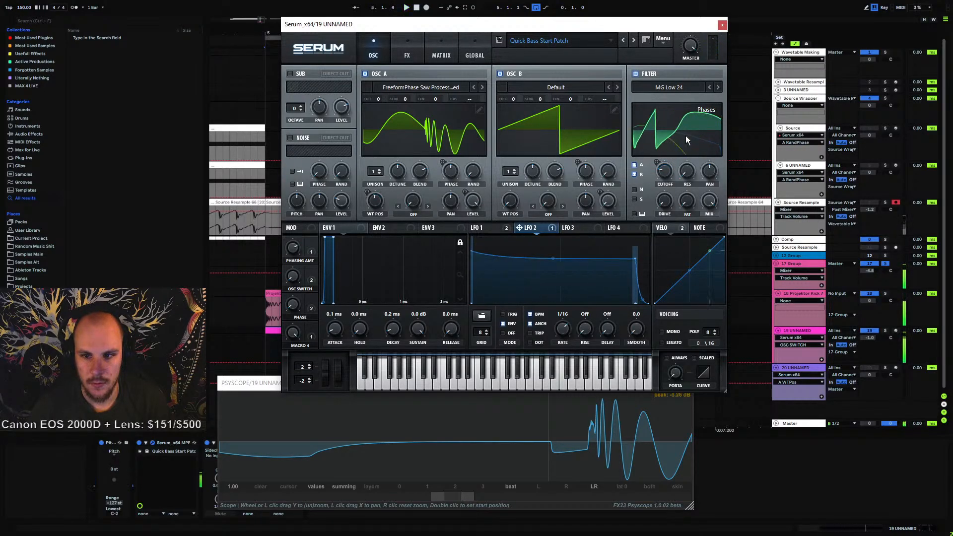
left_click(684, 89)
mouse_move(677, 99)
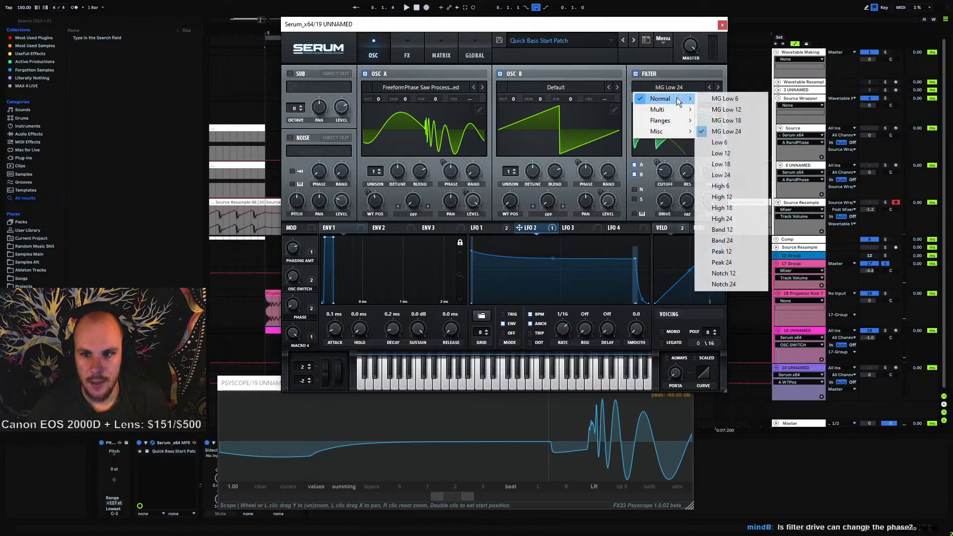
left_click(731, 176)
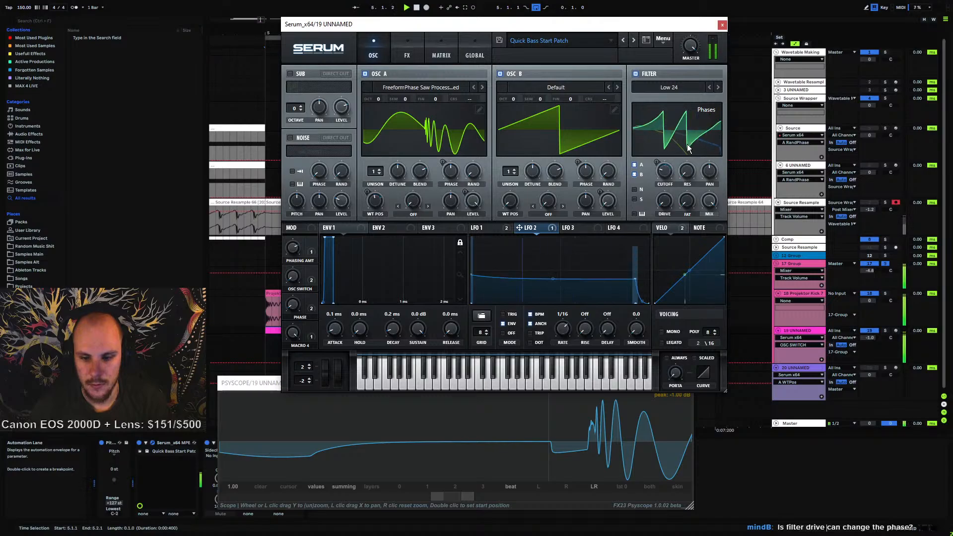
key("space")
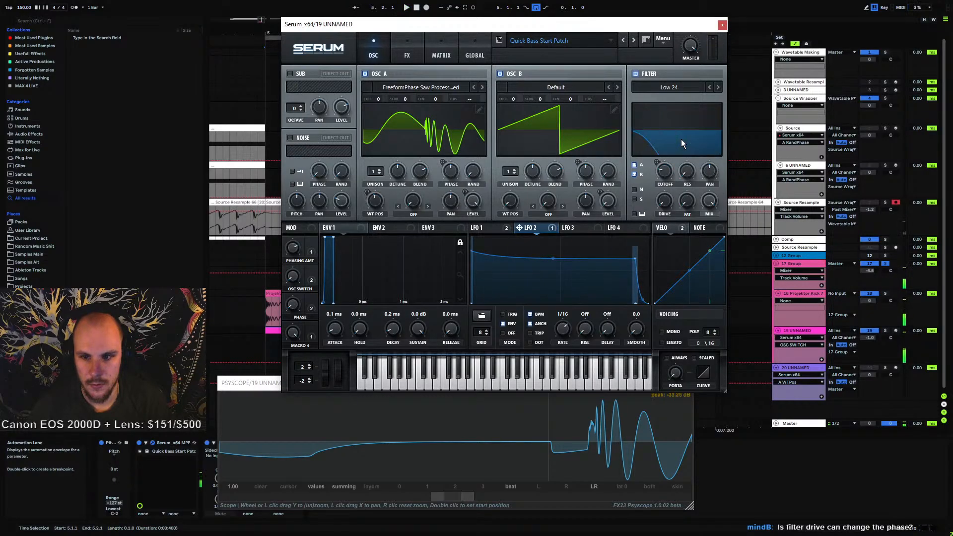
left_click(708, 87)
key("space")
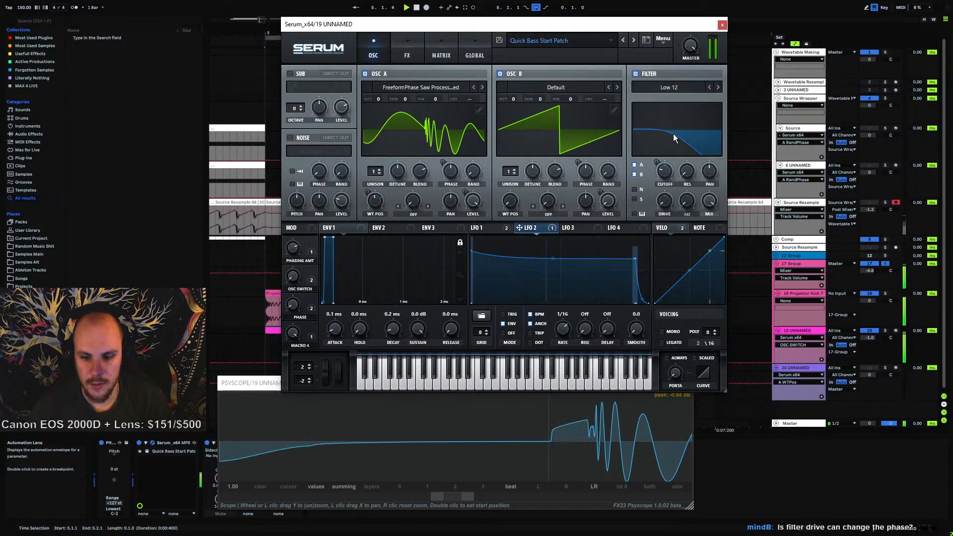
left_click(717, 88)
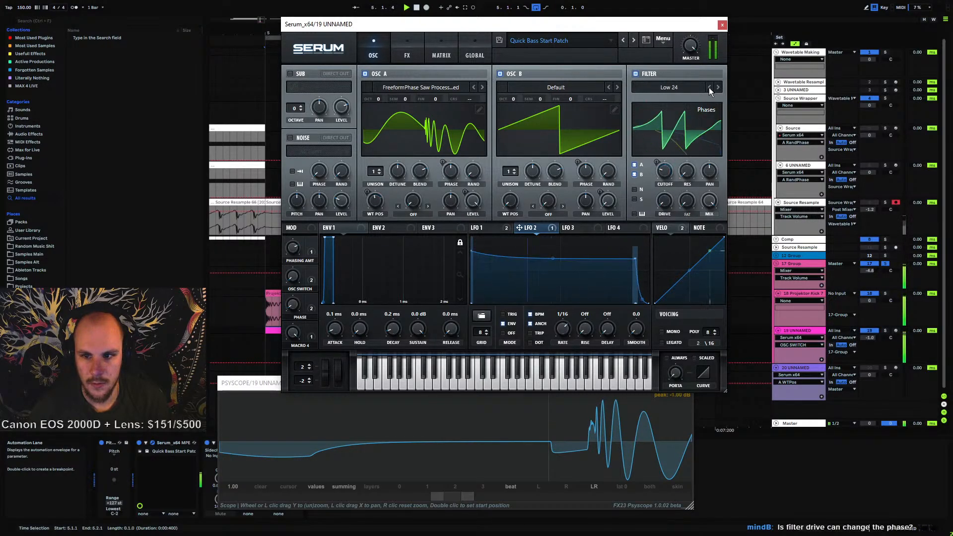
Audition the Low 6 filter type and return to Low 24
left_click(708, 87)
left_click(708, 87)
left_click(709, 87)
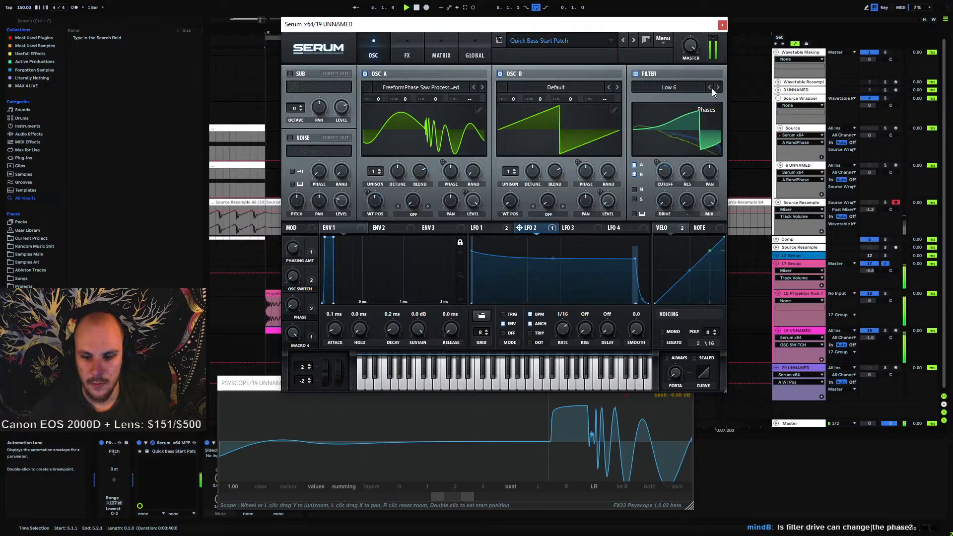
left_click(717, 88)
left_click(717, 88)
left_click(718, 87)
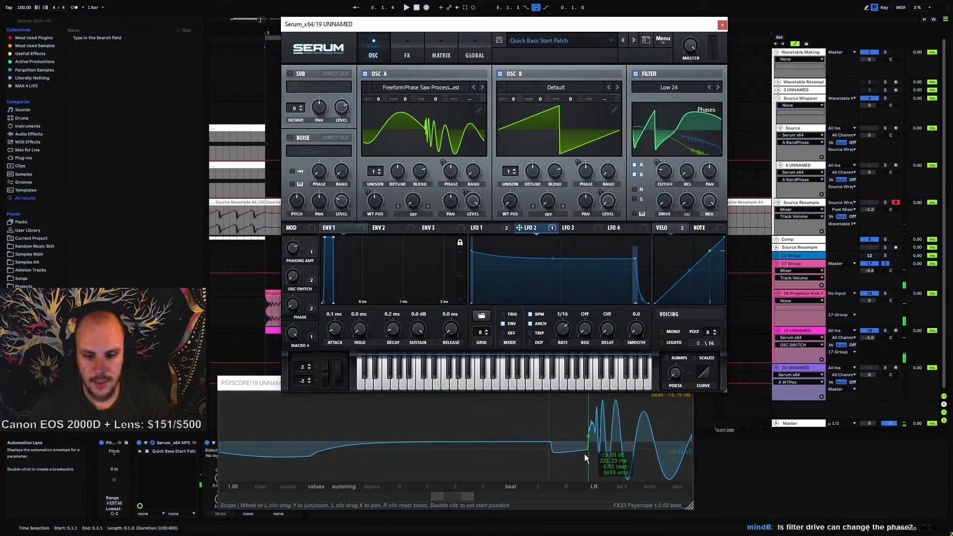
Inspect the modulation matrix and FX pages before returning to the oscillator page
left_click(440, 56)
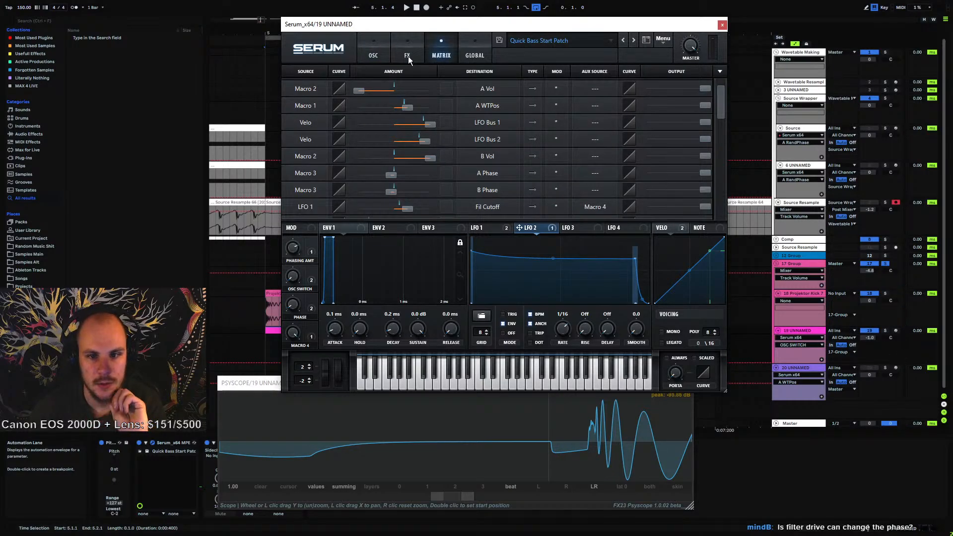
left_click(408, 55)
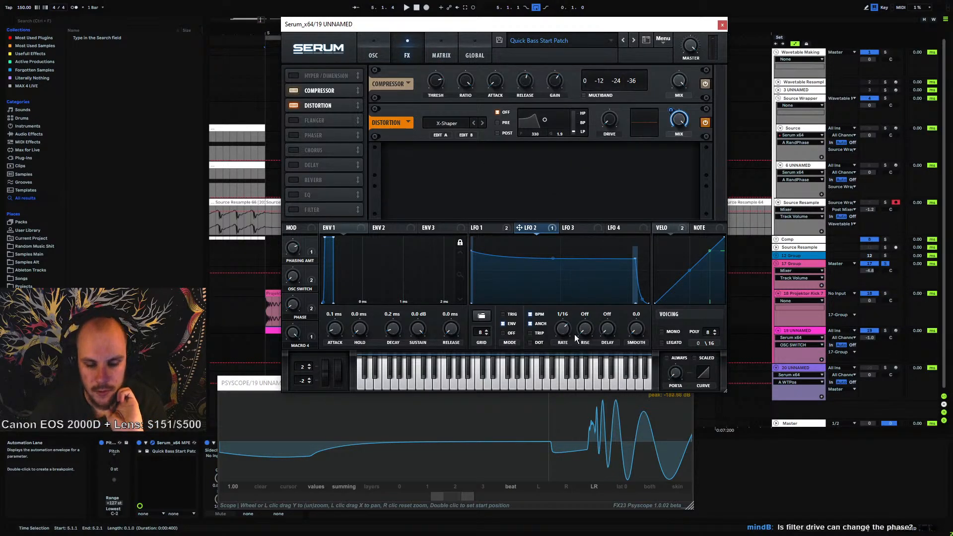
left_click(376, 54)
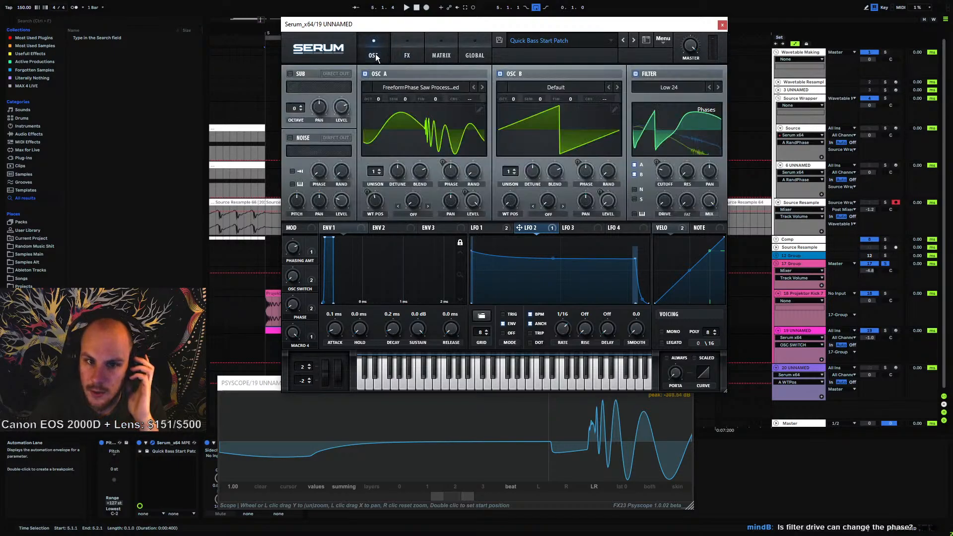
Switch the filter display to show its response curve and play the patch
left_click(677, 131)
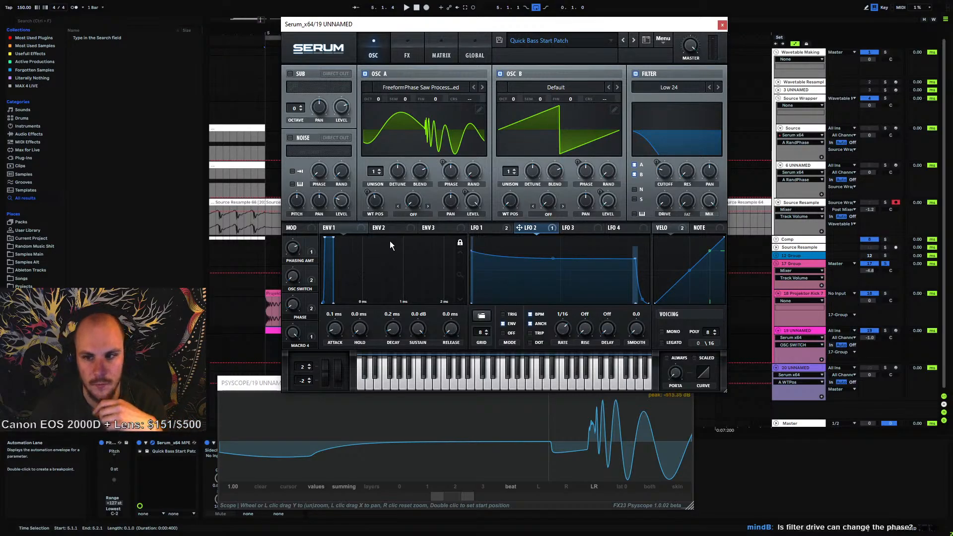
key("space")
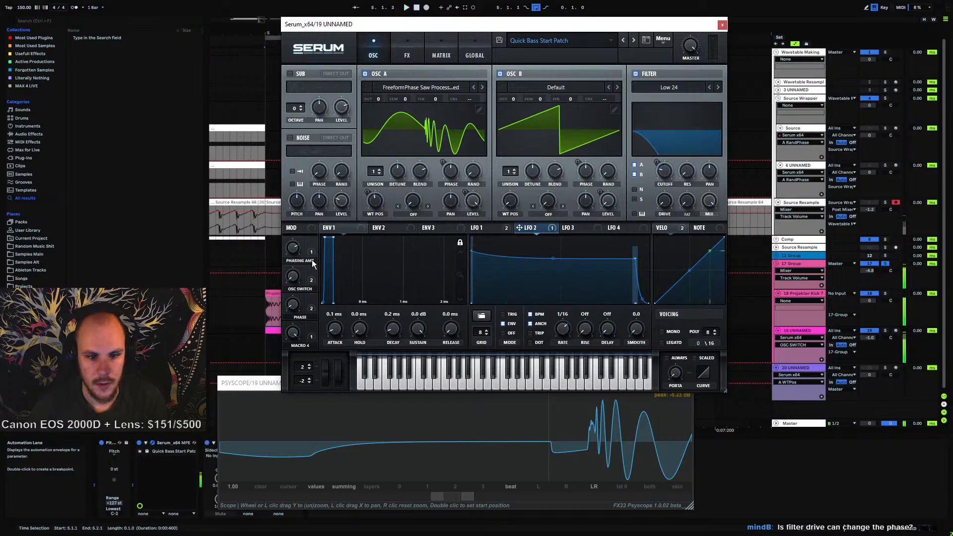
key("space")
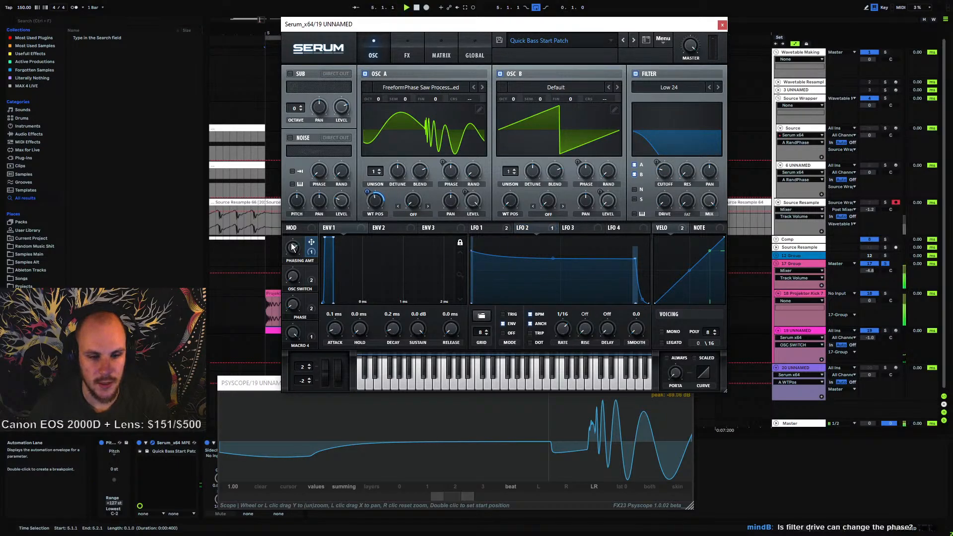
Tweak the PHASING AMT macro and set the PHASE macro to 8%, playing the patch
left_click_drag(293, 250, 299, 250)
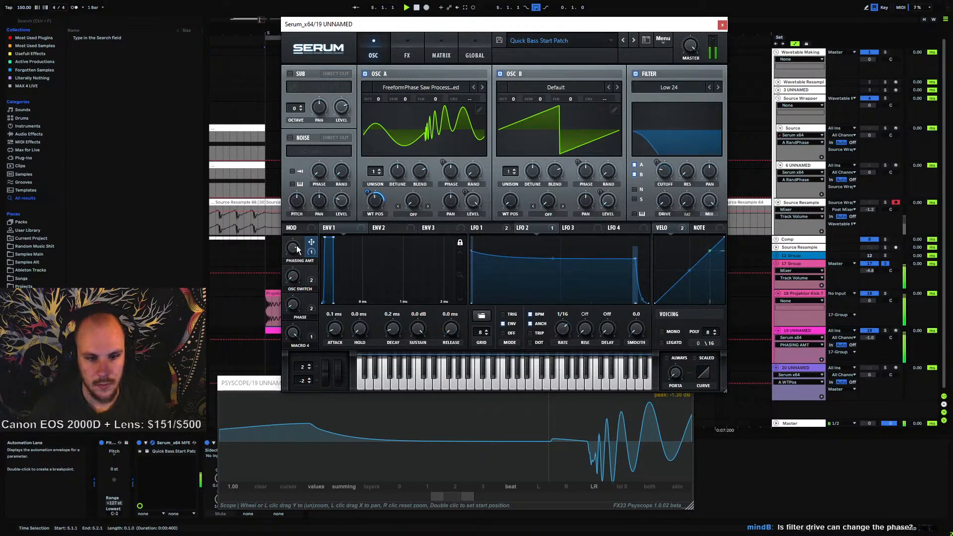
left_click(293, 276)
left_click(293, 305)
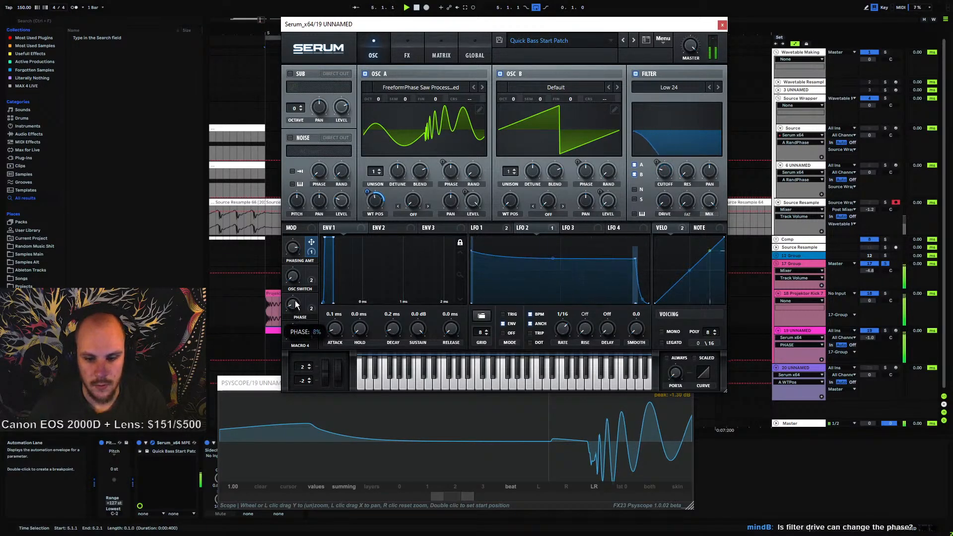
left_click_drag(314, 238, 280, 348)
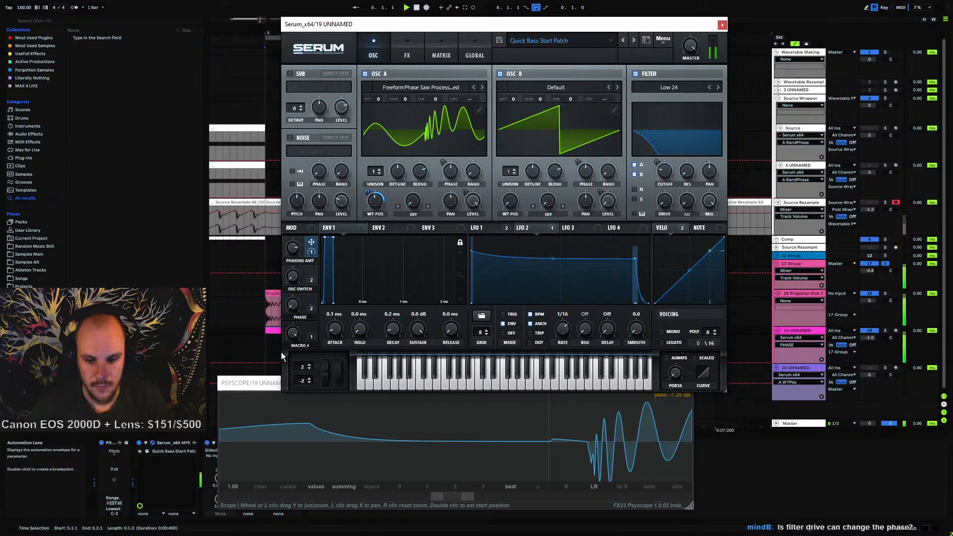
key("space")
Scroll through the scope display to examine the played waveform
left_click_drag(468, 497, 511, 497)
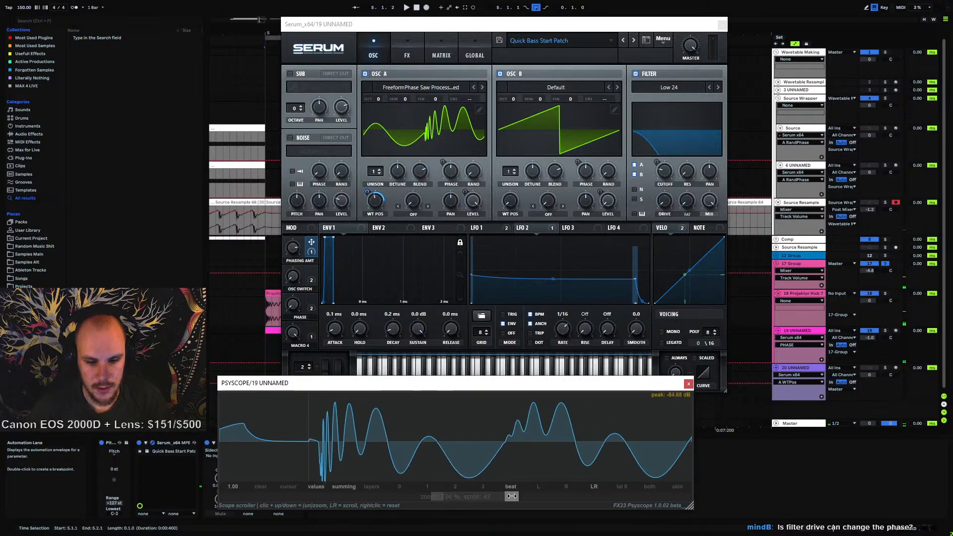
left_click_drag(445, 496, 216, 499)
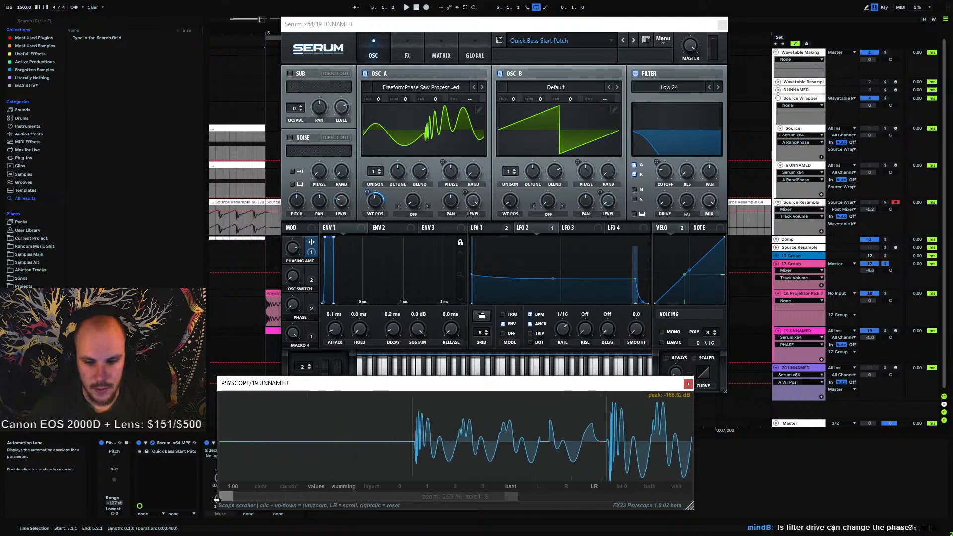
left_click_drag(513, 496, 488, 501)
key("space")
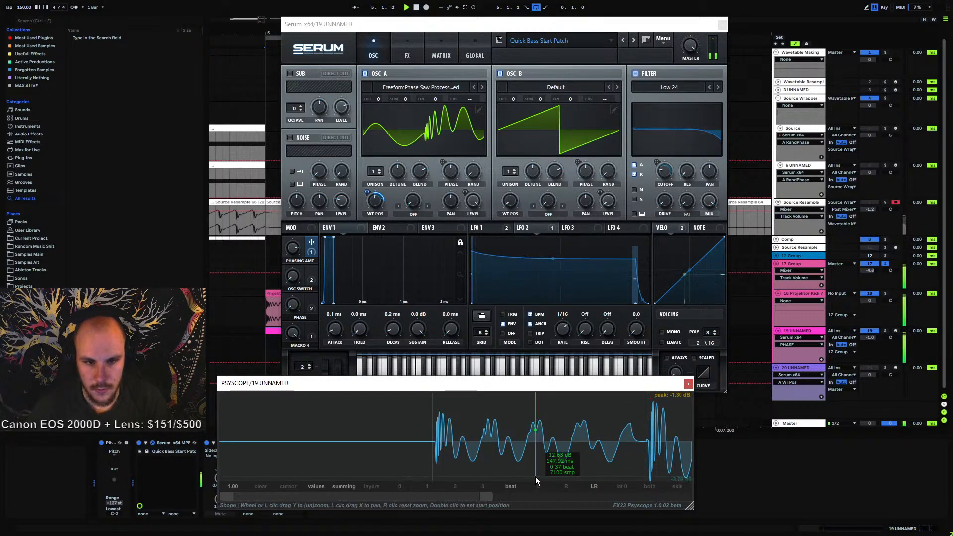
key("space")
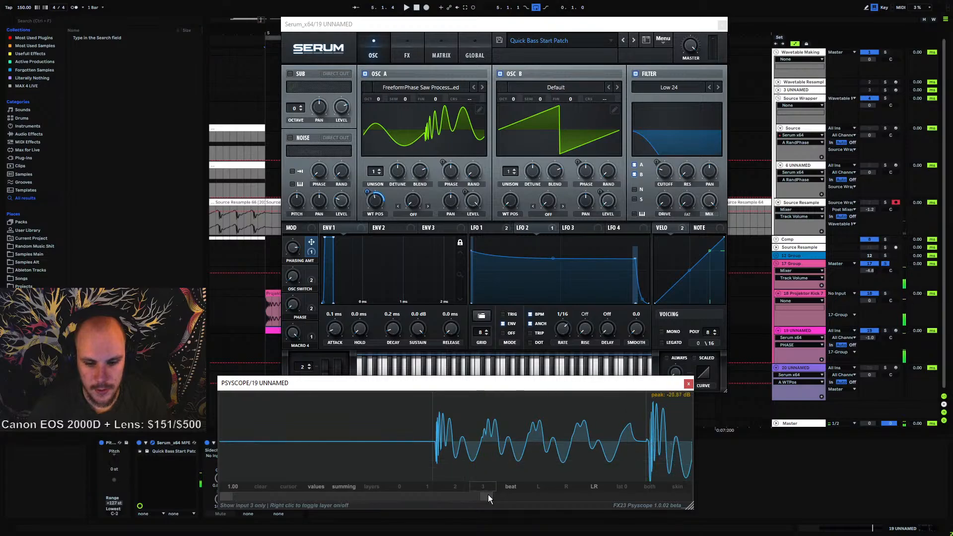
left_click_drag(484, 496, 354, 508)
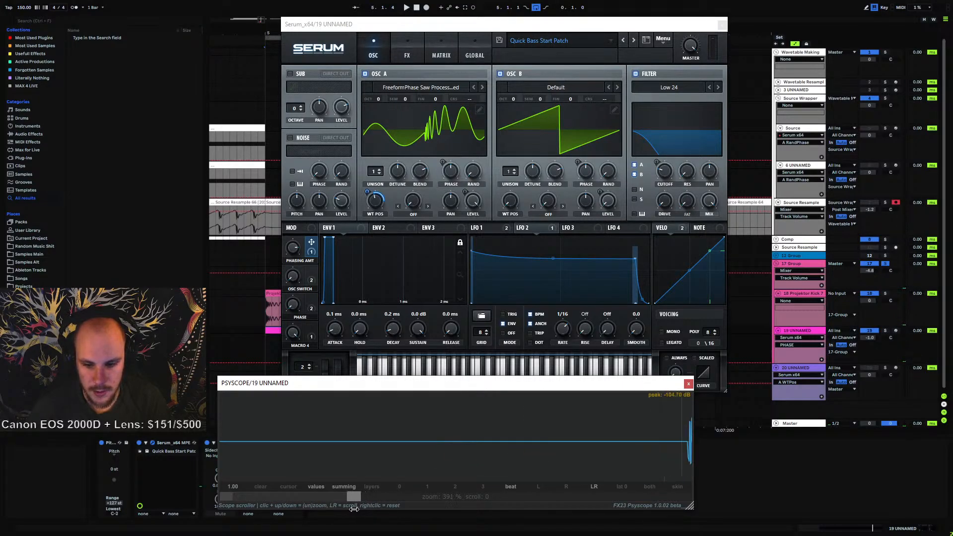
left_click_drag(228, 496, 420, 508)
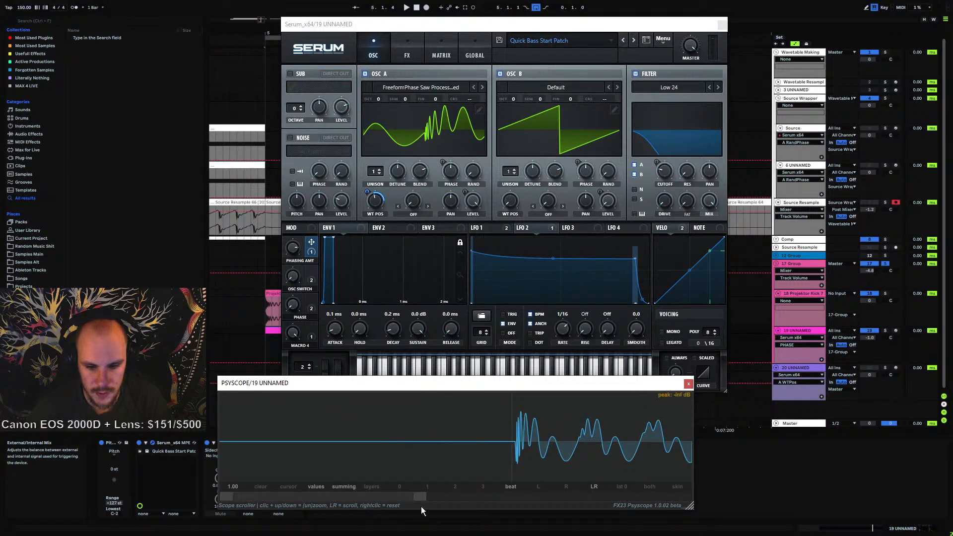
key("space")
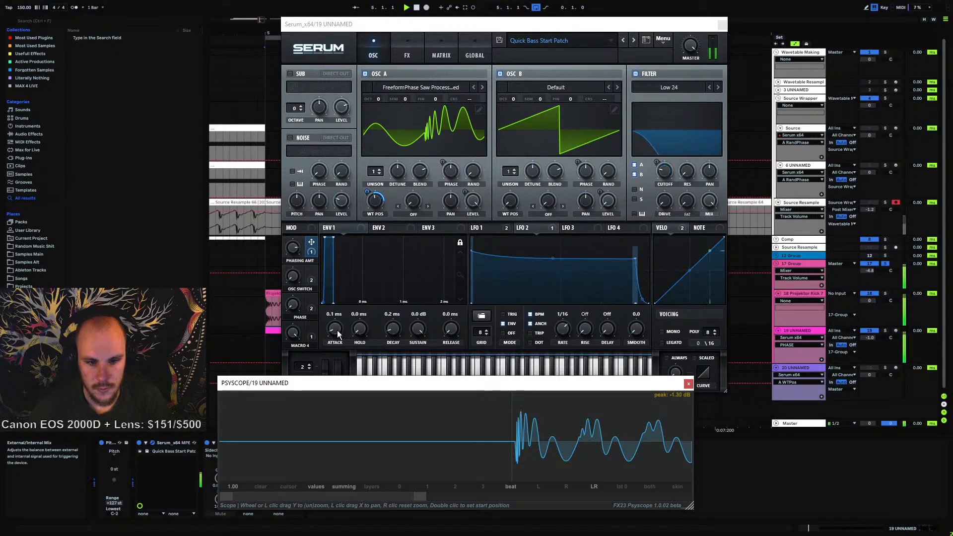
Set Envelope 1's attack to 0.0 ms and play the patch to compare
left_click_drag(335, 328, 334, 346)
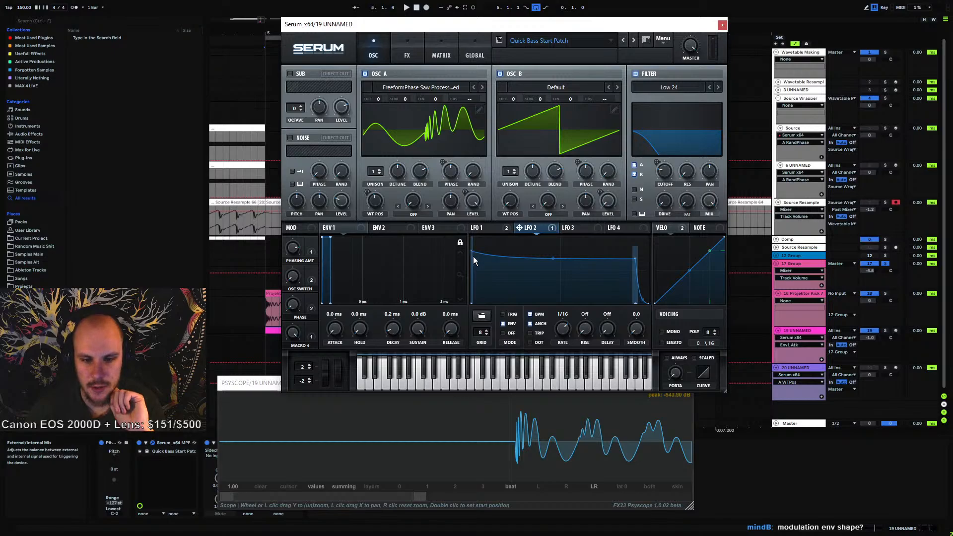
key("space")
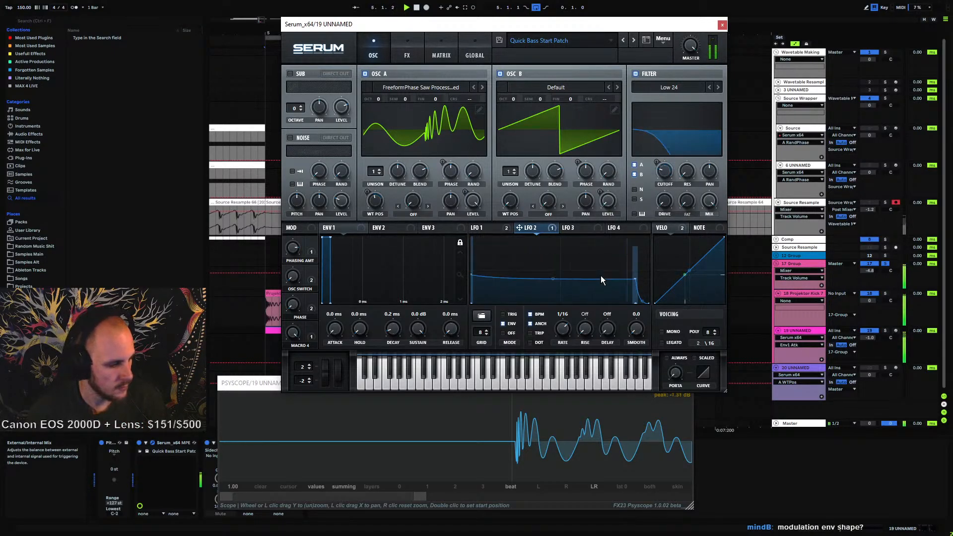
key("space")
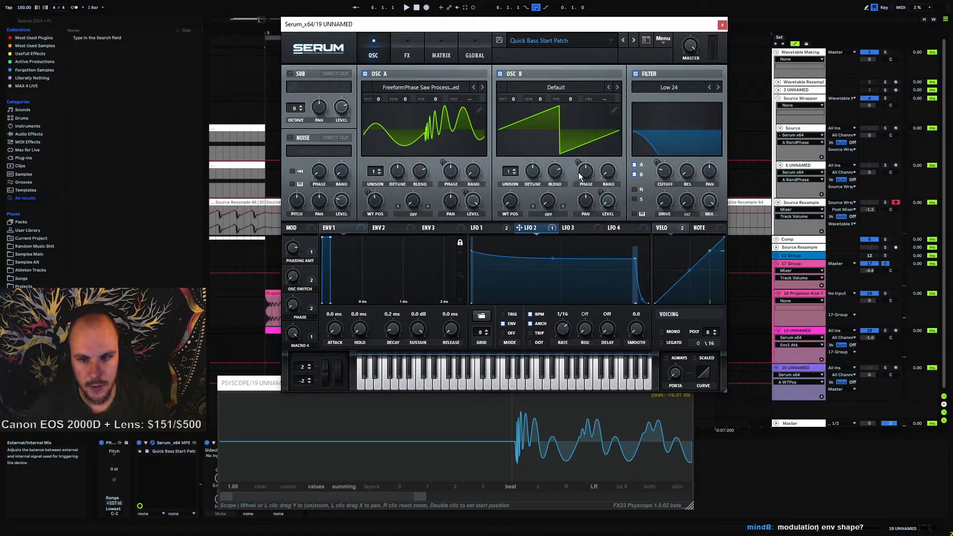
key("space")
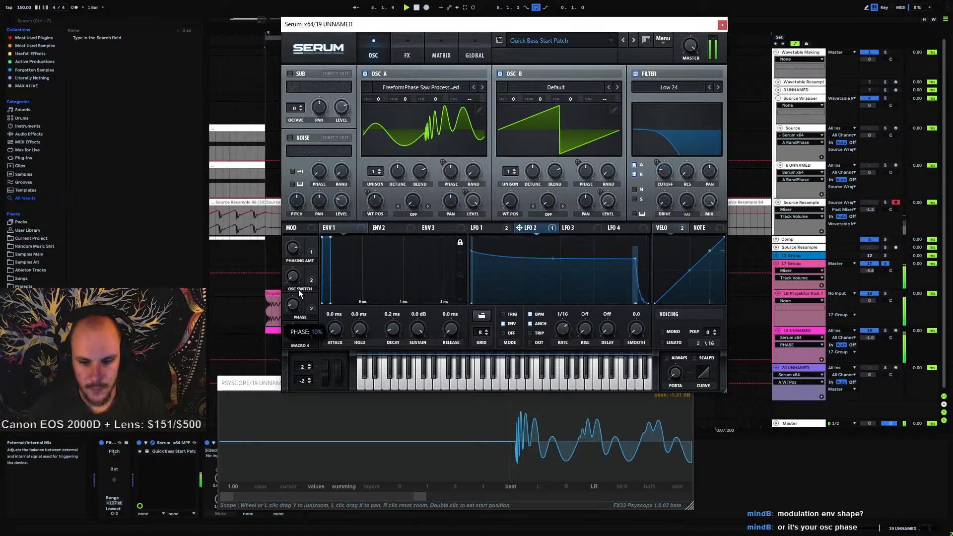
Raise the PHASE macro to 25% and play the patch while checking the scope
left_click_drag(299, 294, 301, 308)
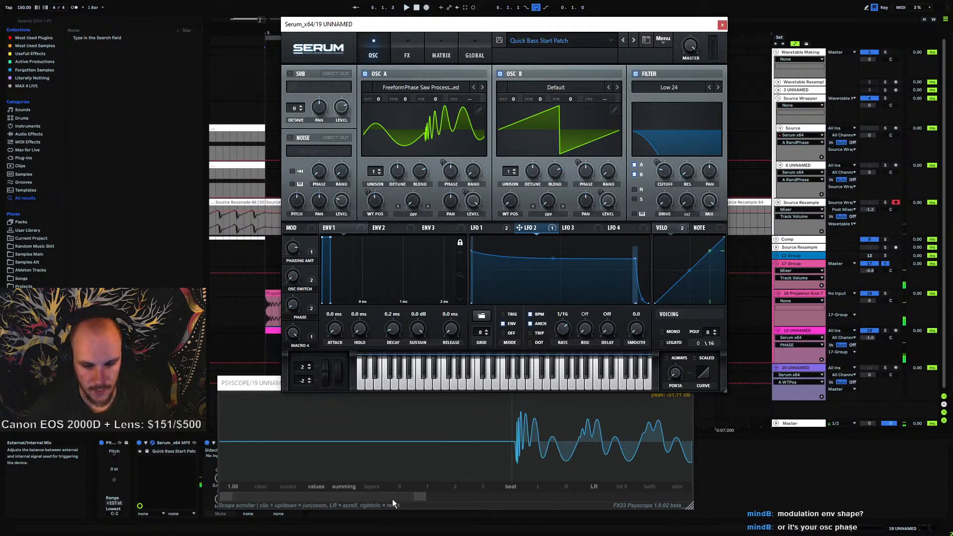
left_click_drag(420, 497, 374, 497)
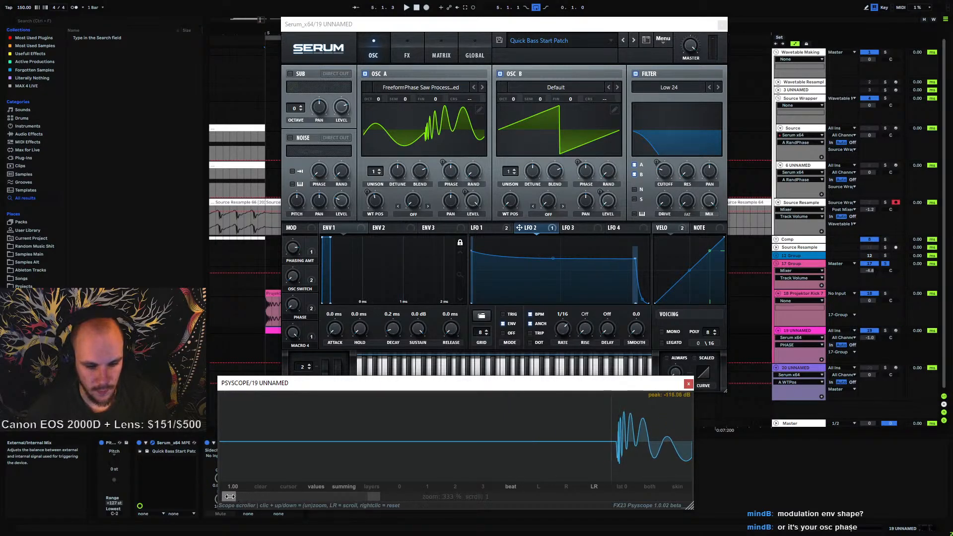
left_click_drag(253, 498, 317, 499)
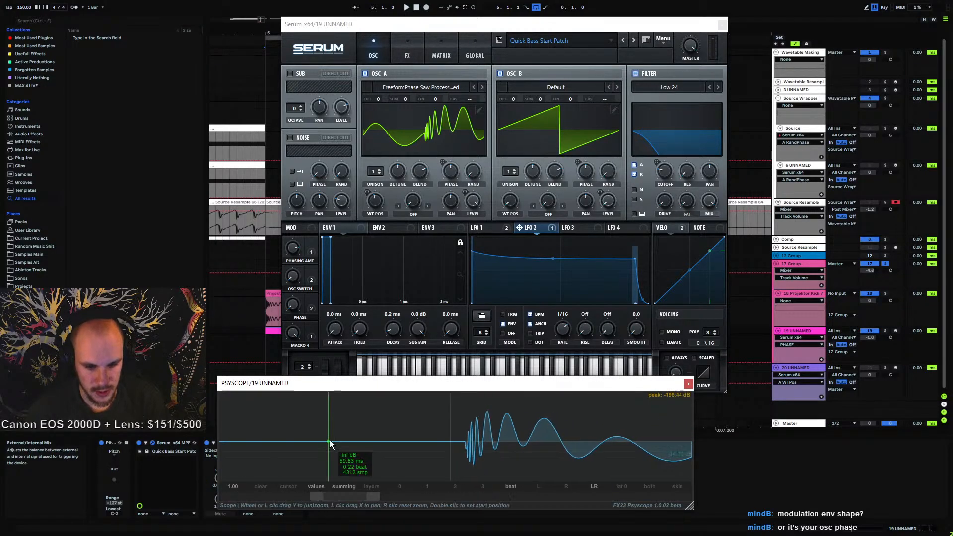
left_click(305, 329)
key("space")
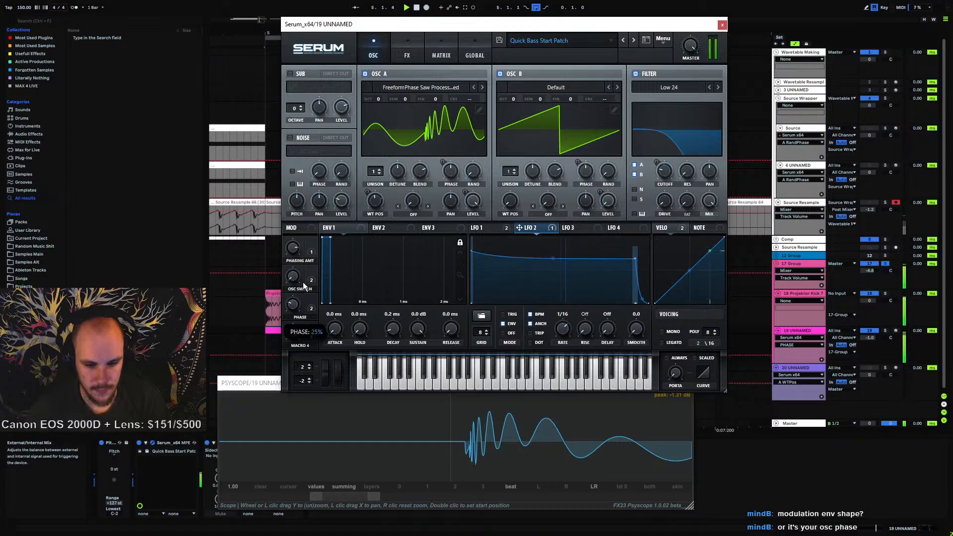
left_click_drag(311, 263, 290, 411)
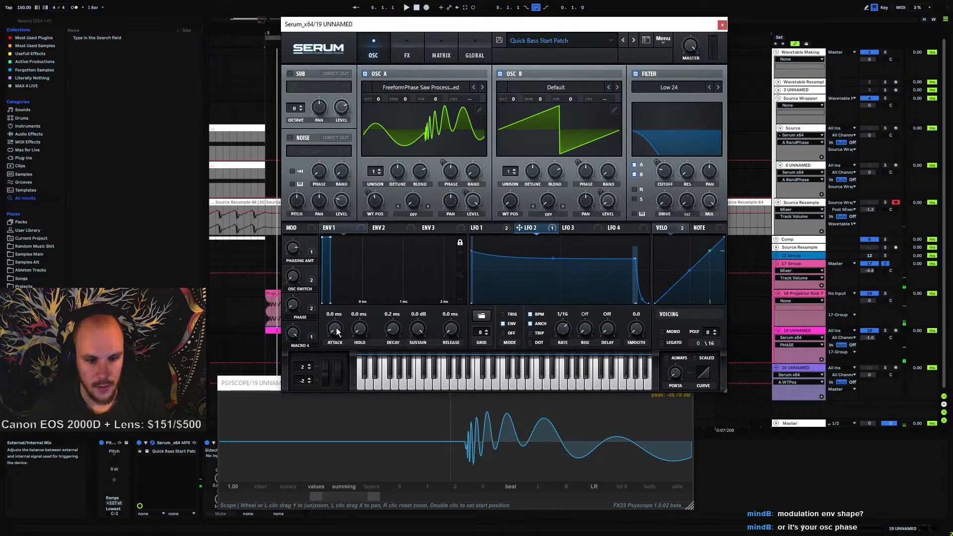
Set Envelope 1 to a 0.3 ms attack and 0.1 ms release while playing the patch
left_click_drag(336, 328, 337, 285)
key("space")
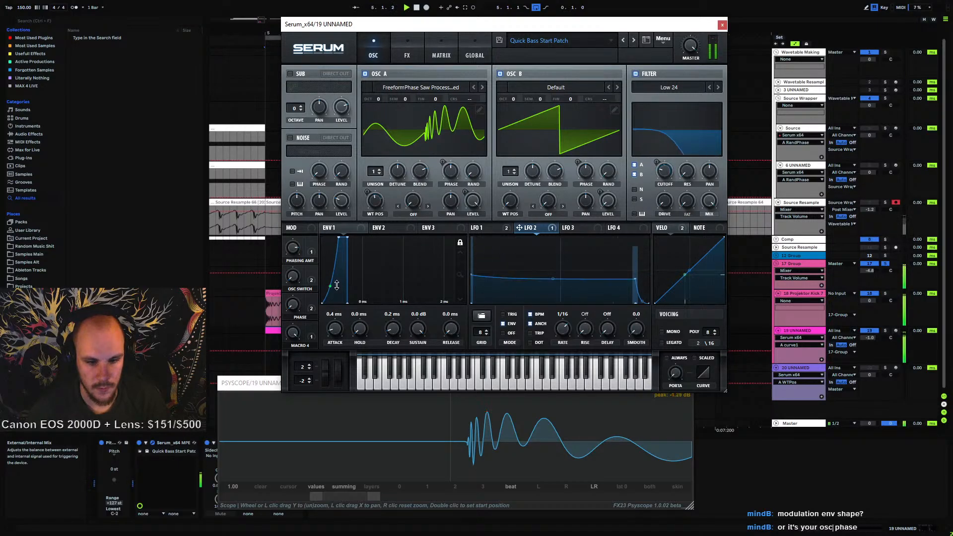
left_click_drag(335, 330, 335, 335)
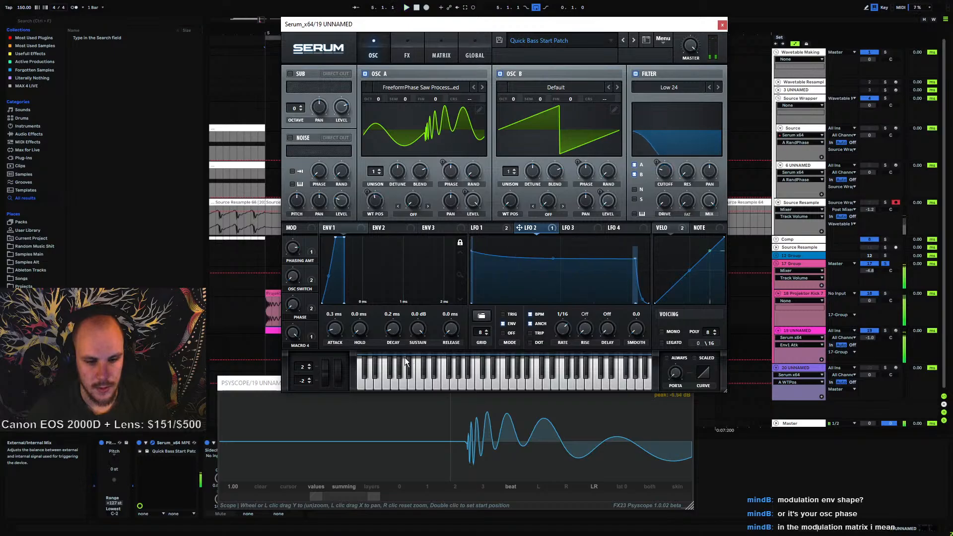
key("space")
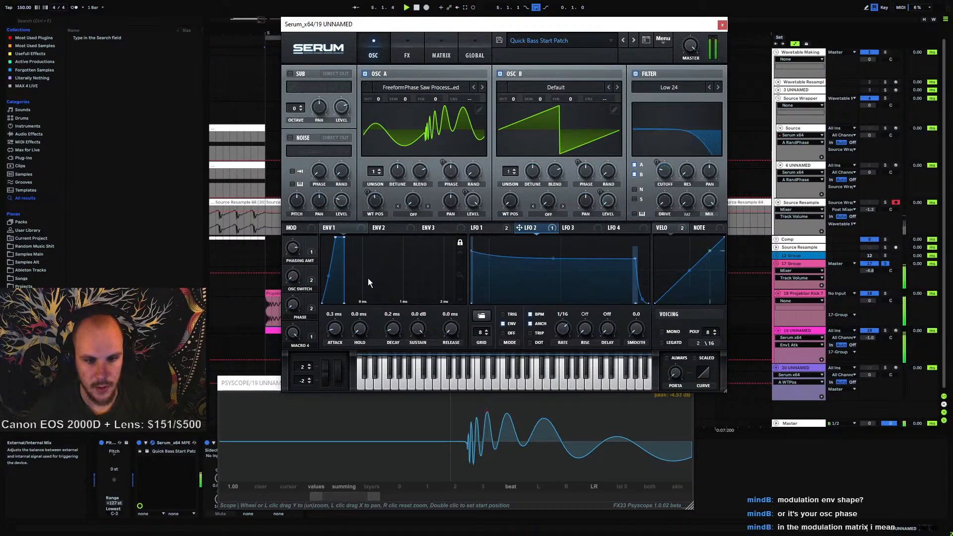
left_click_drag(450, 329, 451, 323)
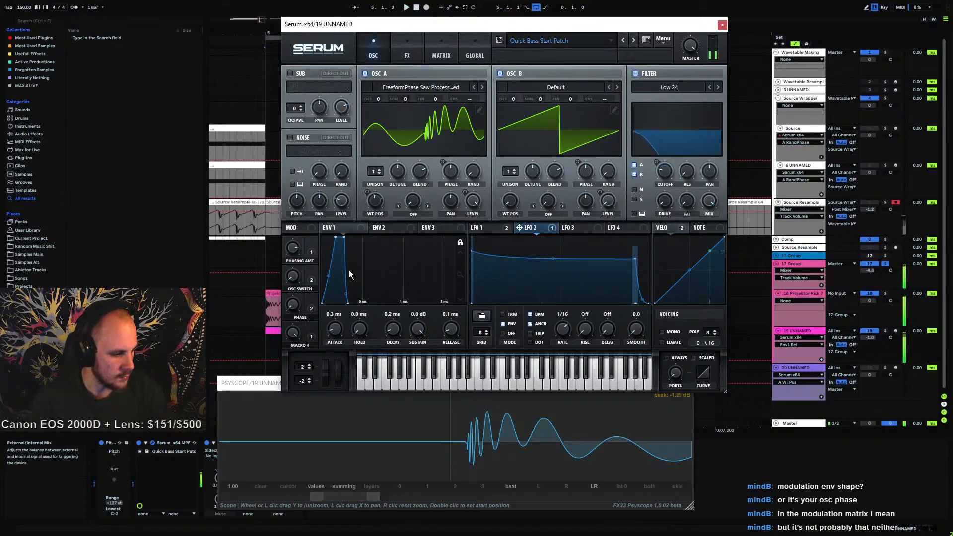
Review the modulation matrix routings and the FX page while playing the patch
left_click(436, 57)
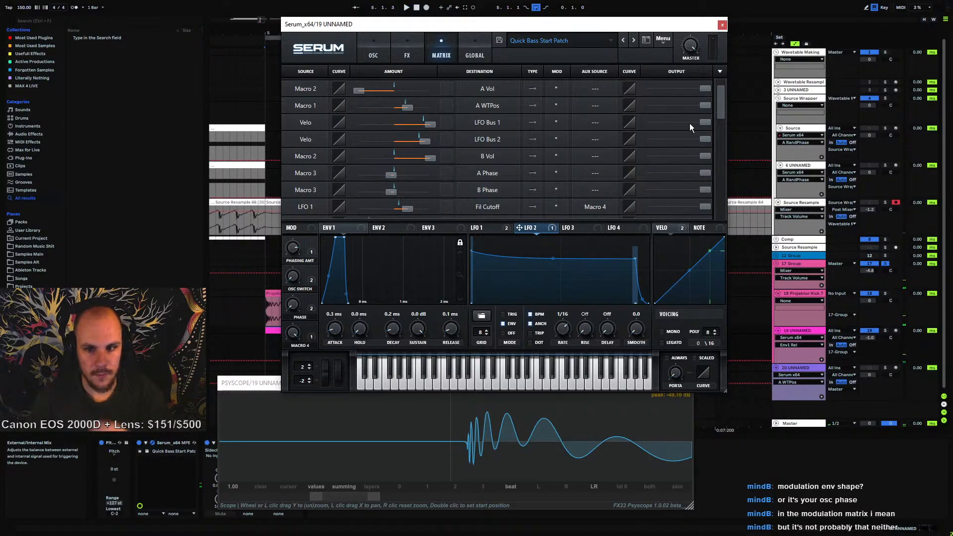
mouse_move(718, 105)
left_mouse_down()
mouse_move(718, 90)
mouse_move(713, 119)
left_mouse_up()
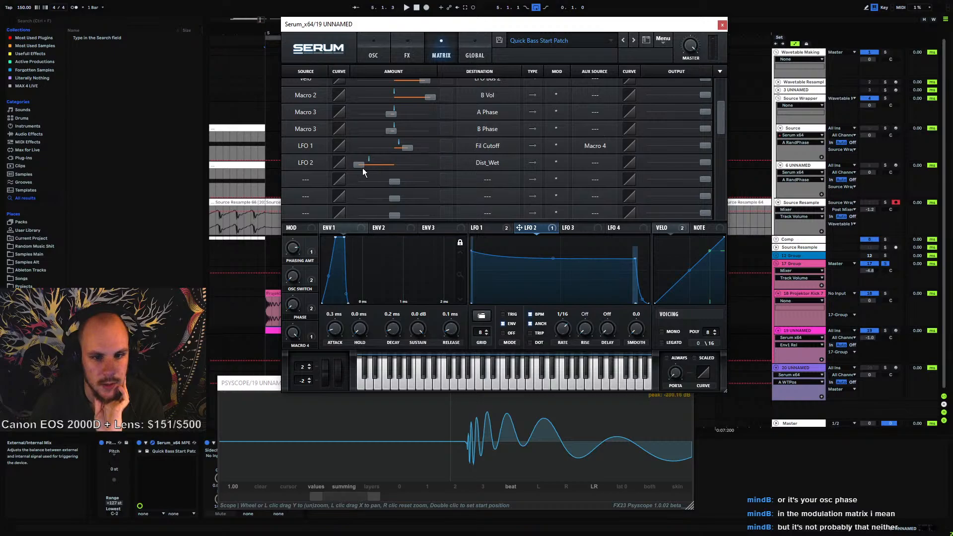
left_click(406, 55)
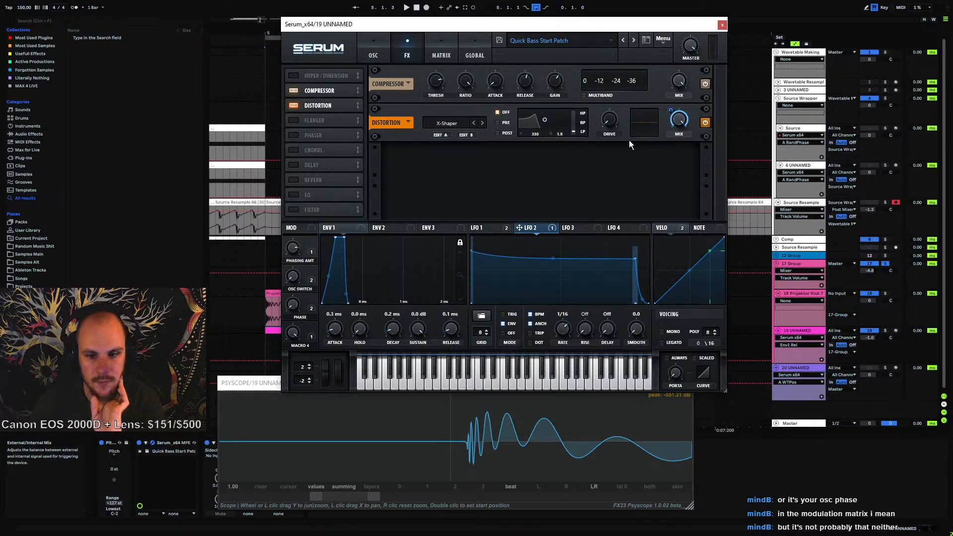
key("space")
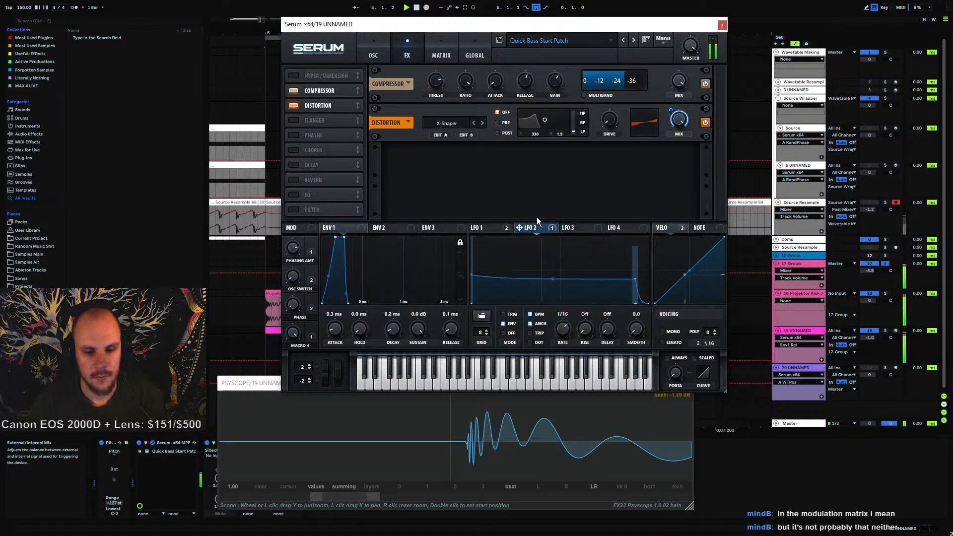
Adjust the PHASING AMT macro knob
left_click(293, 248)
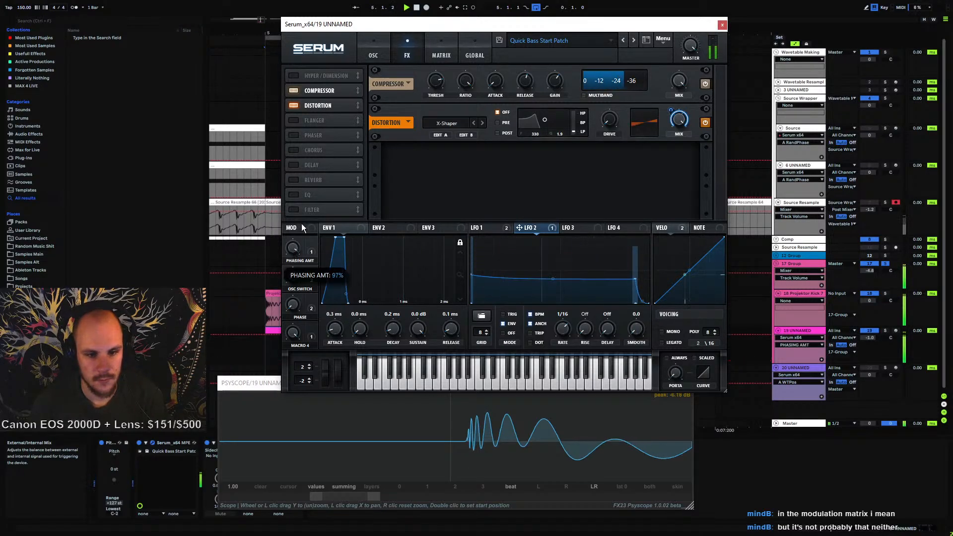
left_click_drag(292, 249, 293, 270)
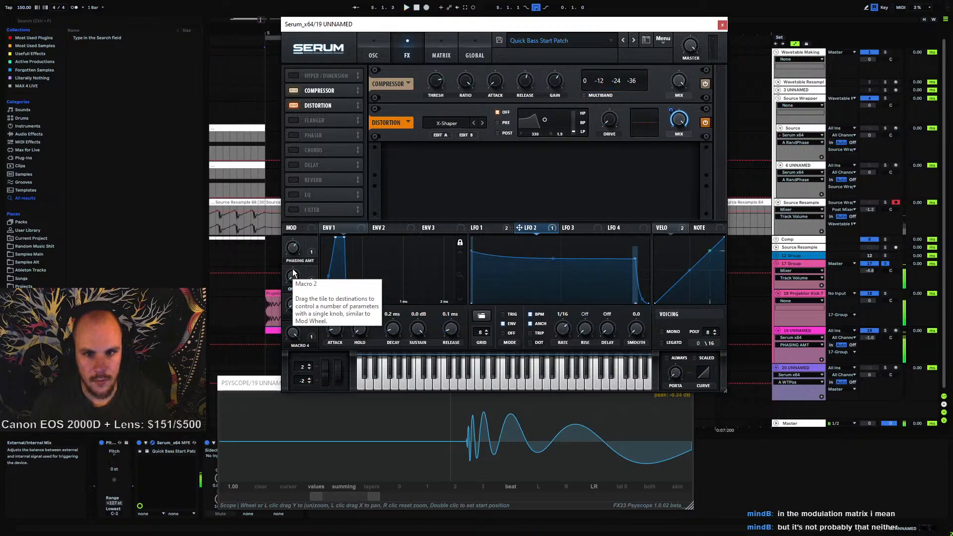
Toggle the Compressor effect off and on repeatedly to compare the sound, leaving it enabled
left_click(294, 90)
left_click(293, 91)
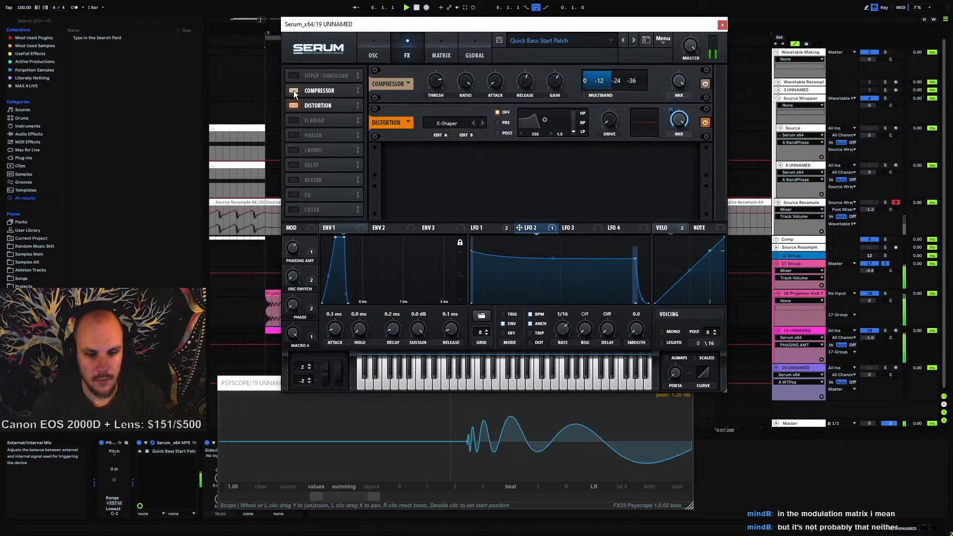
left_click(294, 90)
left_click(293, 90)
left_click(293, 90)
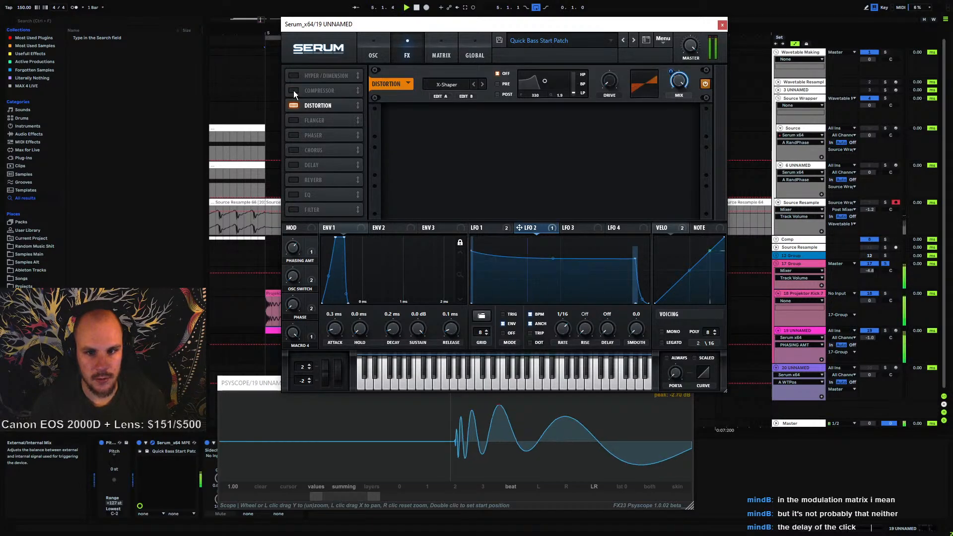
left_click(293, 91)
left_click(293, 90)
left_click(294, 91)
left_click(293, 91)
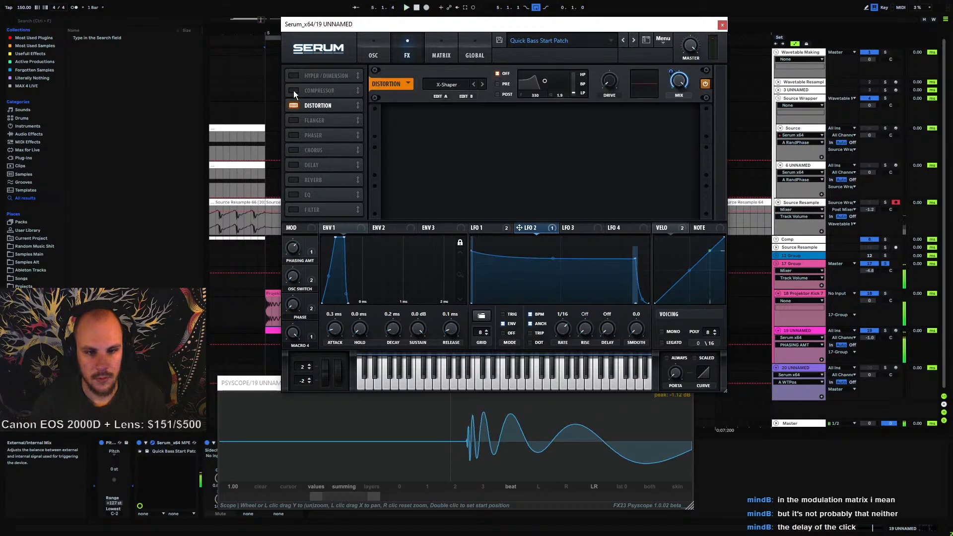
left_click(293, 91)
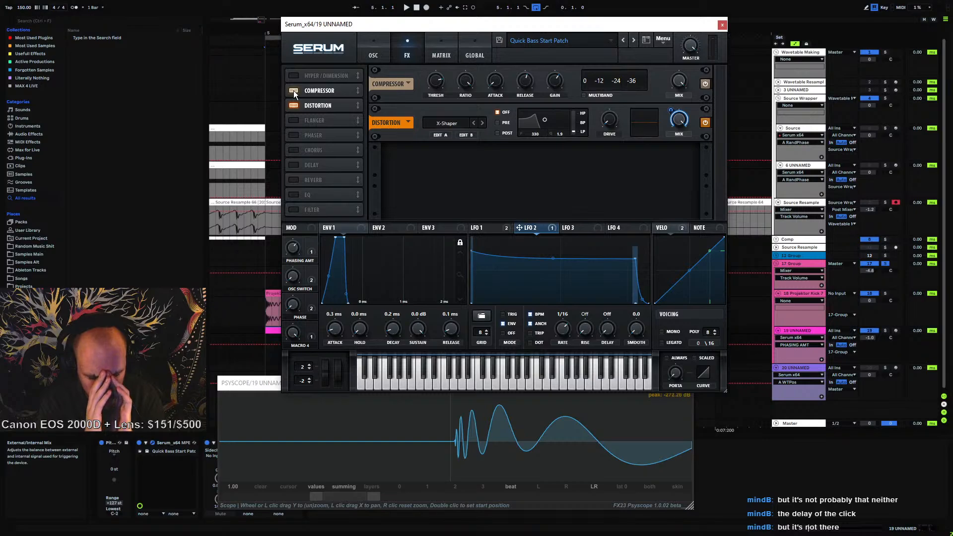
Adjust the Compressor's mix and play the patch, toggling the Compressor off and on to compare
left_click(680, 81)
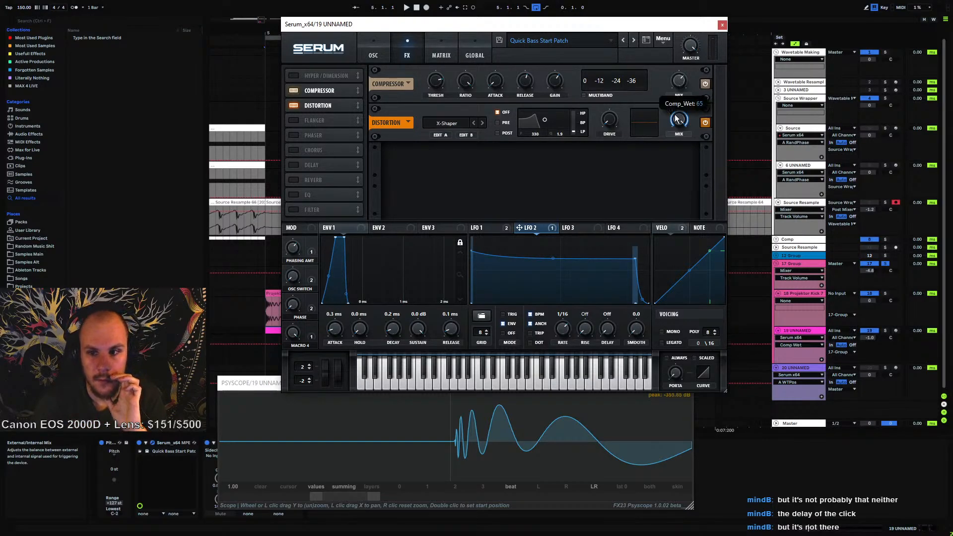
key("space")
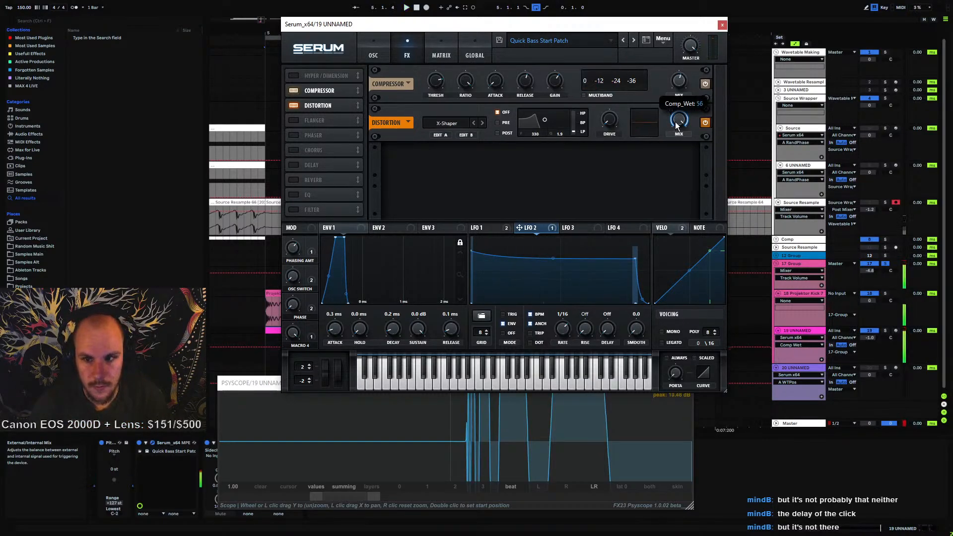
key("space")
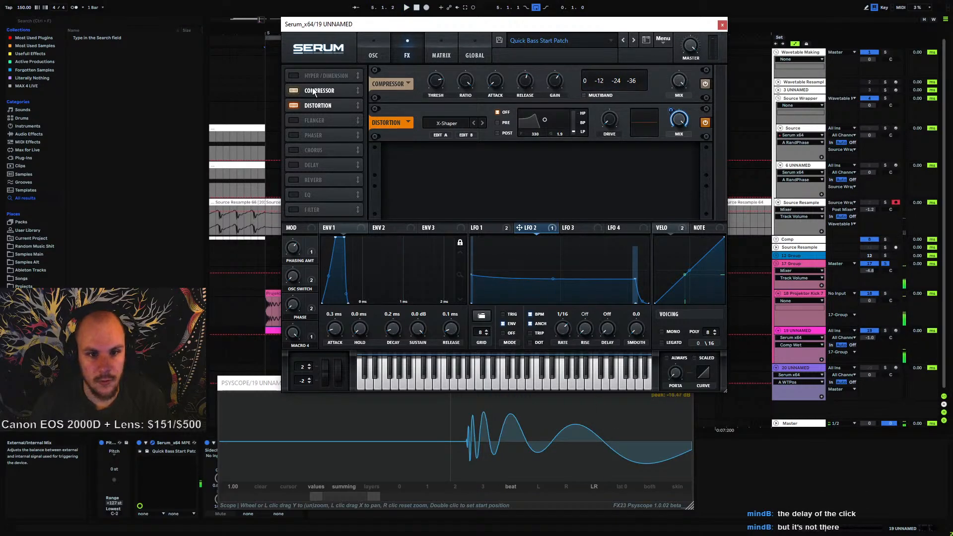
key("space")
left_click(294, 91)
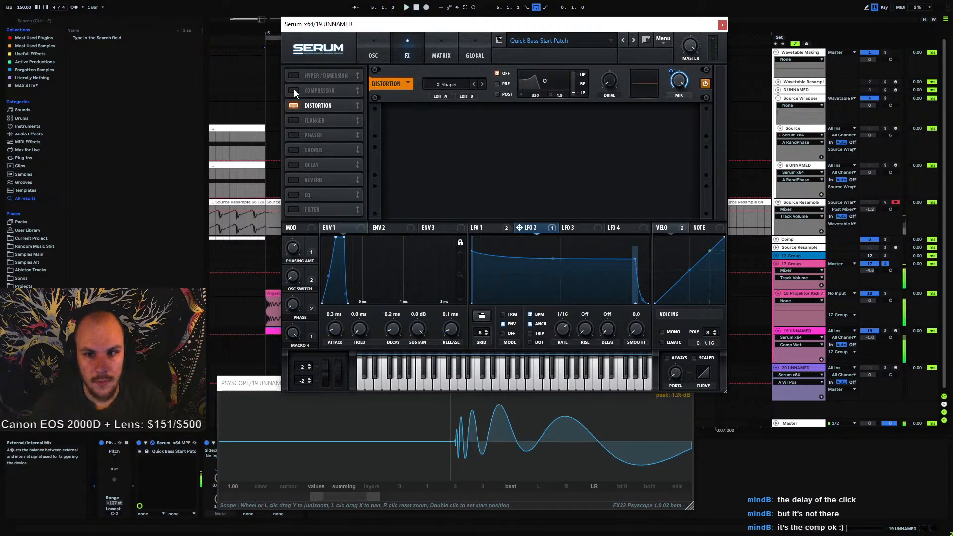
left_click(294, 90)
Set the Compressor's mix to 100 and play the patch
mouse_move(680, 85)
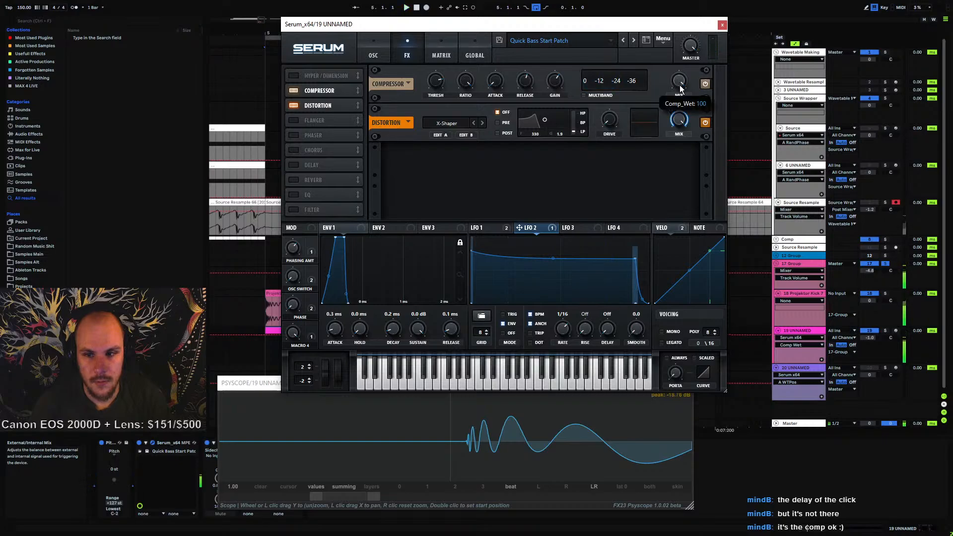
left_click_drag(675, 96, 675, 64)
key("space")
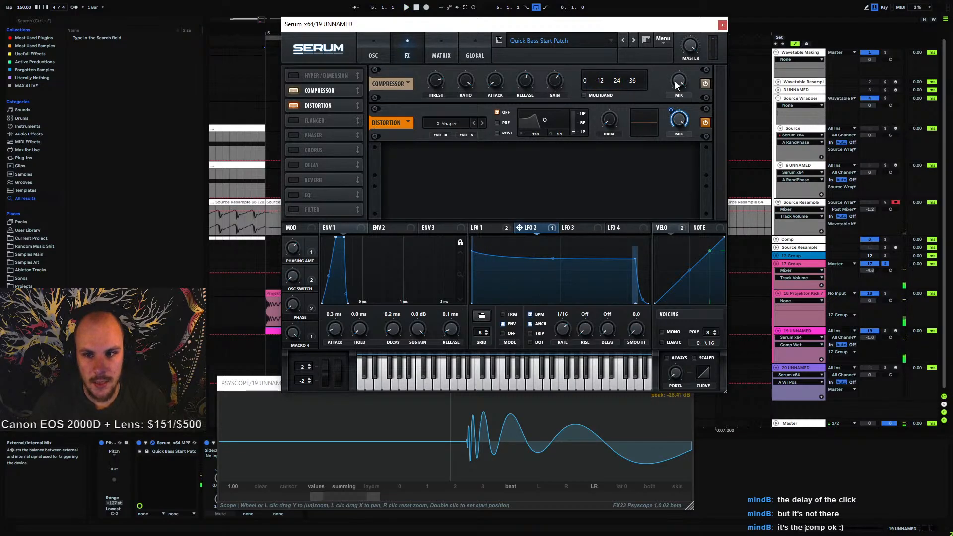
key("space")
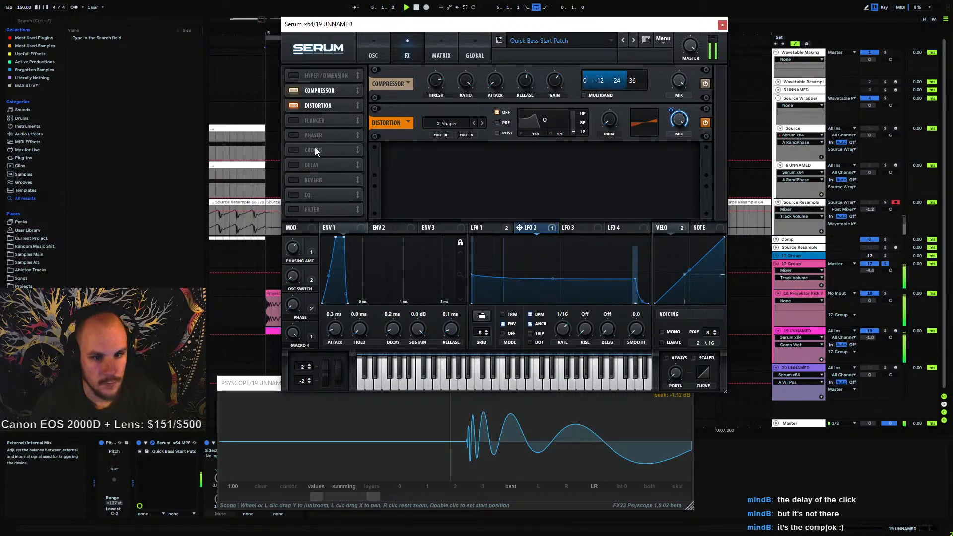
Toggle the Compressor off and on, raise its release time, and play the patch
left_click(291, 90)
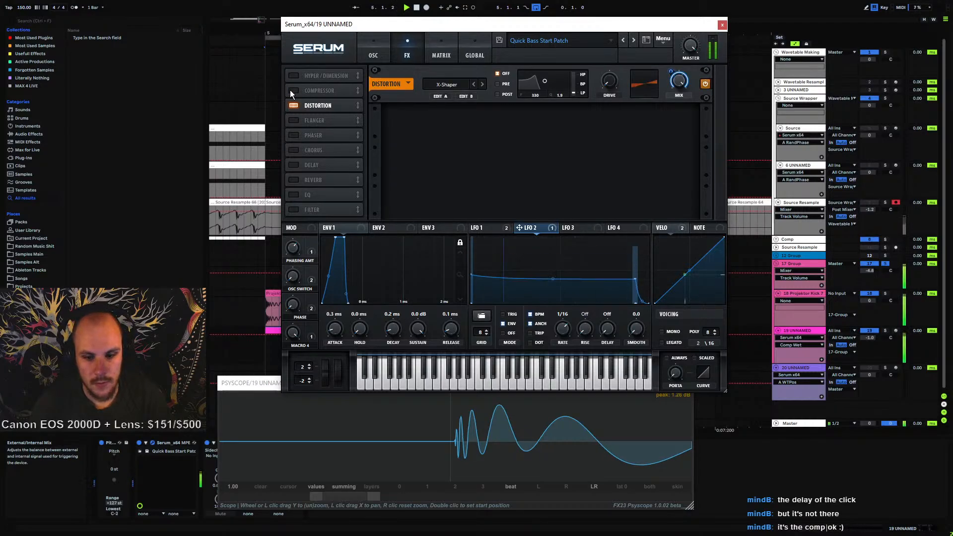
left_click(294, 90)
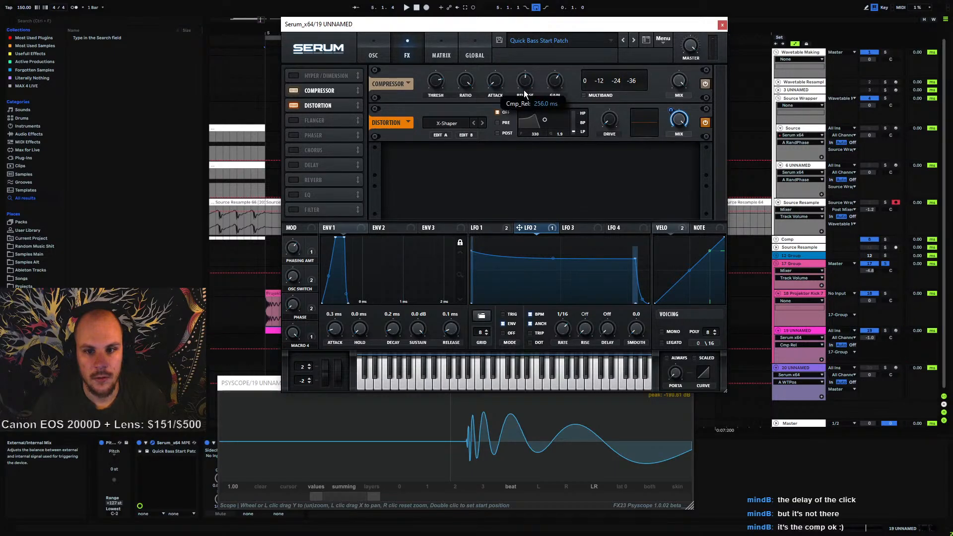
left_click_drag(524, 92, 534, 62)
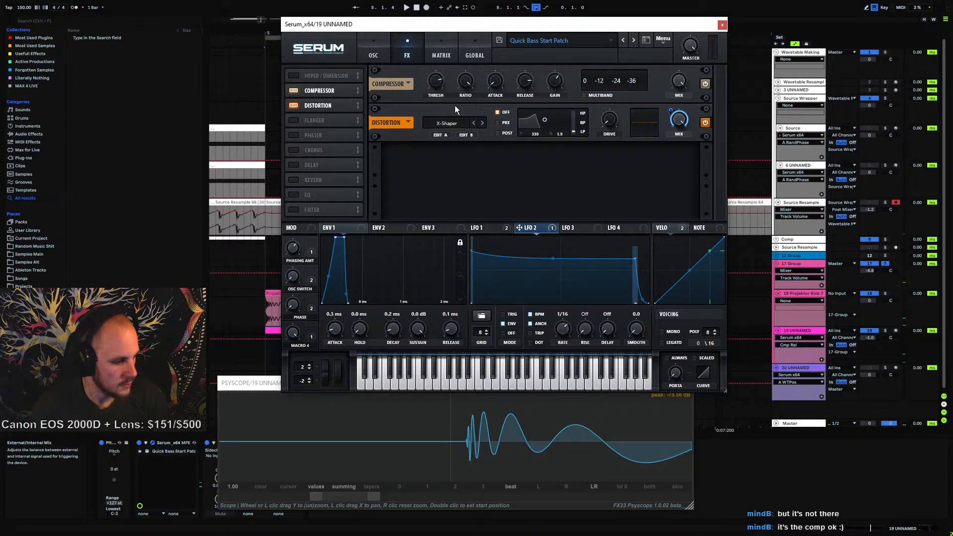
left_click(495, 81)
key("space")
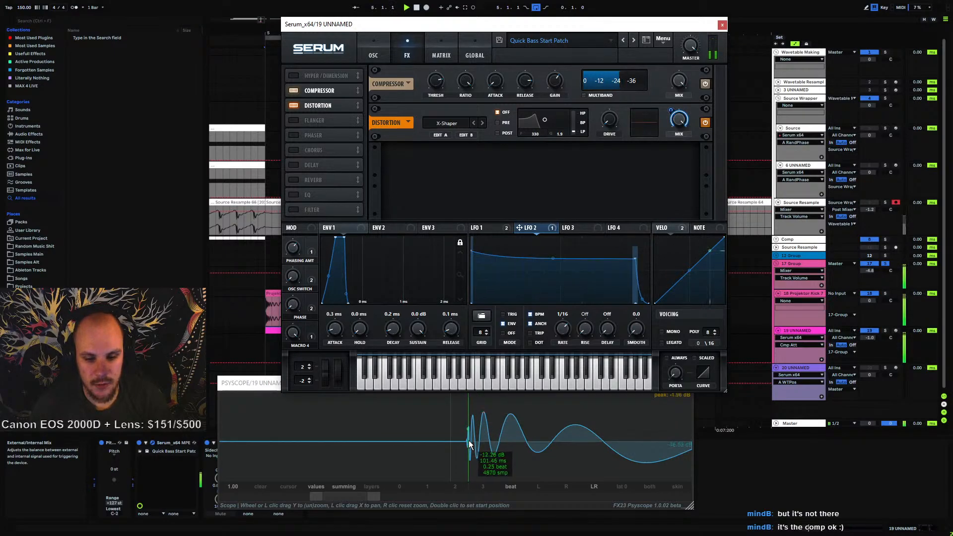
Reorder the effects chain so the Compressor sits at the top, ahead of Hyper/Dimension and Distortion
mouse_move(319, 90)
left_mouse_down()
mouse_move(318, 110)
mouse_move(324, 86)
mouse_move(325, 107)
left_mouse_up()
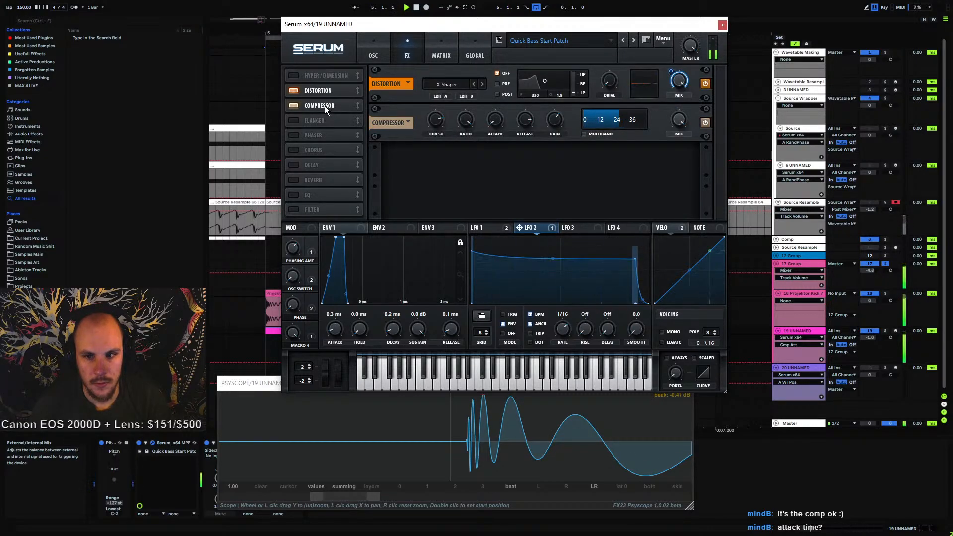
left_click_drag(325, 106, 327, 76)
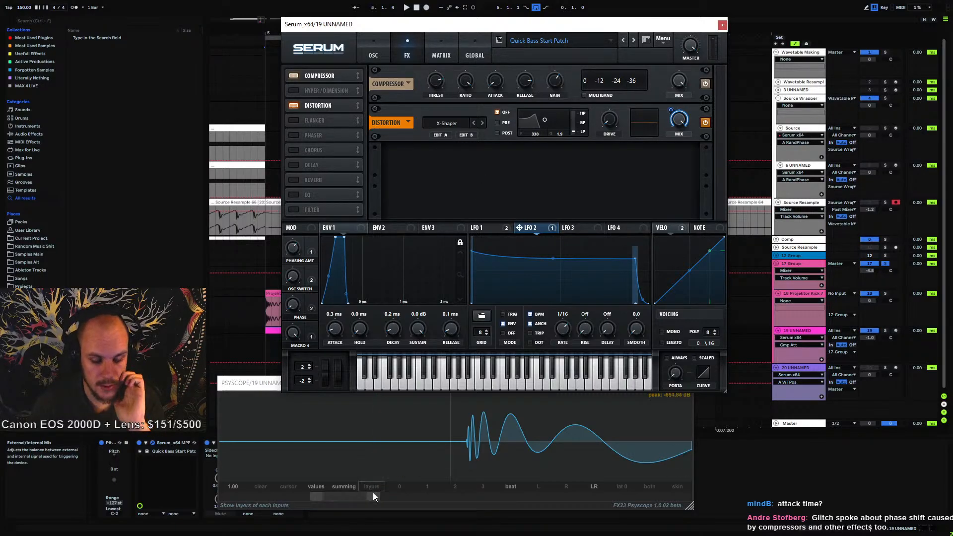
Enable the Delay effect, switch off its BPM sync, link its channels and set its time to 1.00 ms
left_click_drag(374, 496, 460, 496)
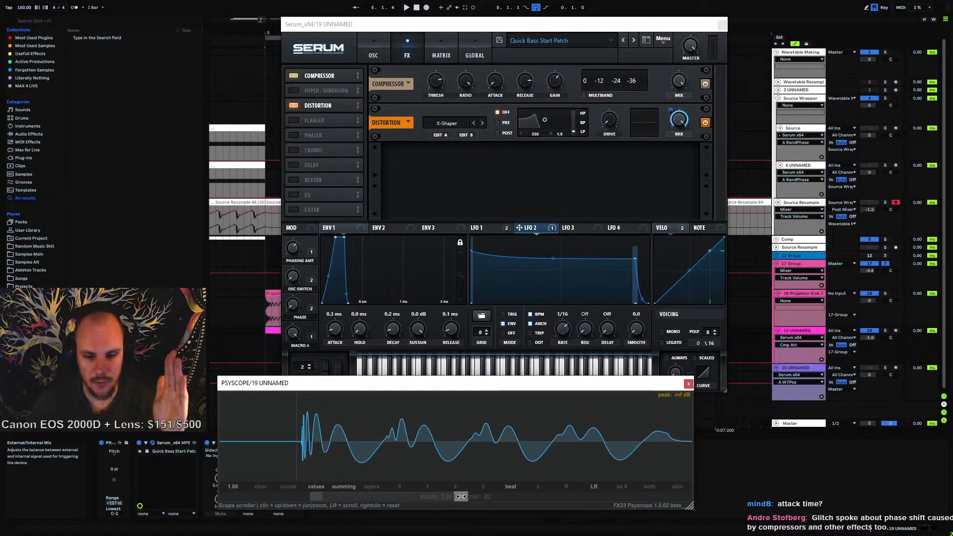
left_click(298, 164)
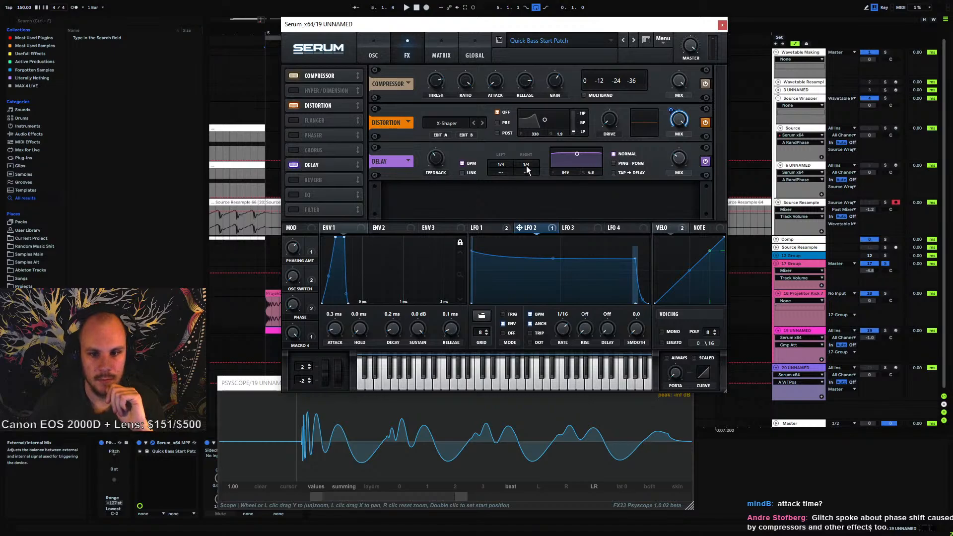
left_click(465, 164)
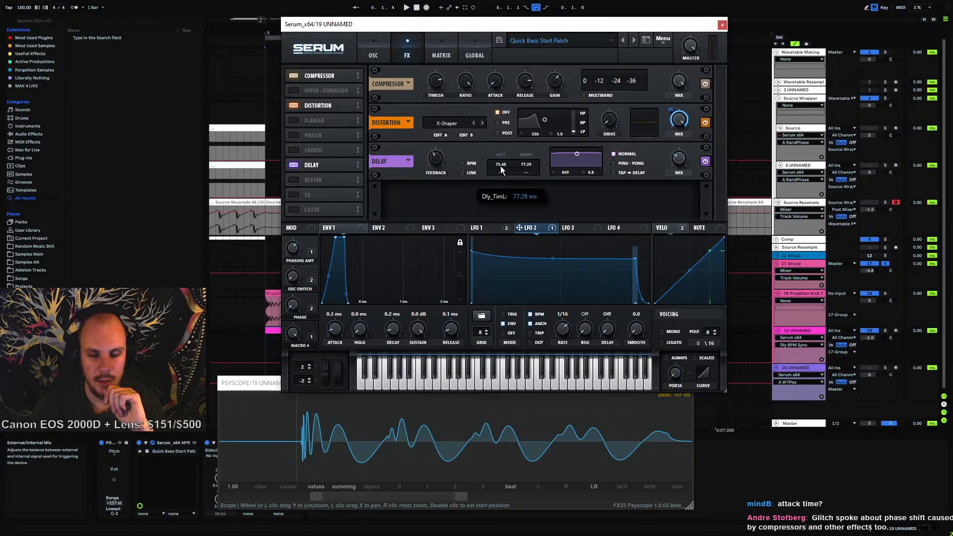
double_click(526, 164)
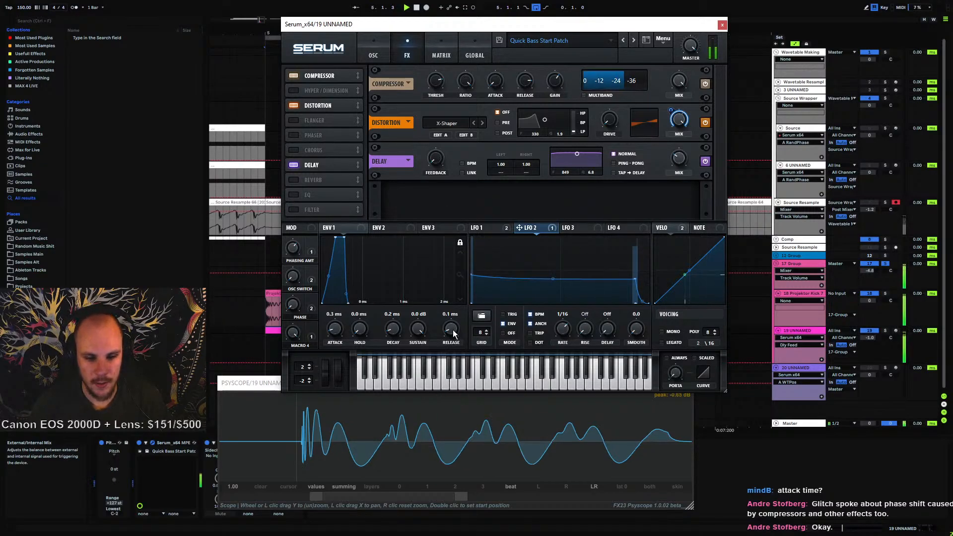
left_click(471, 173)
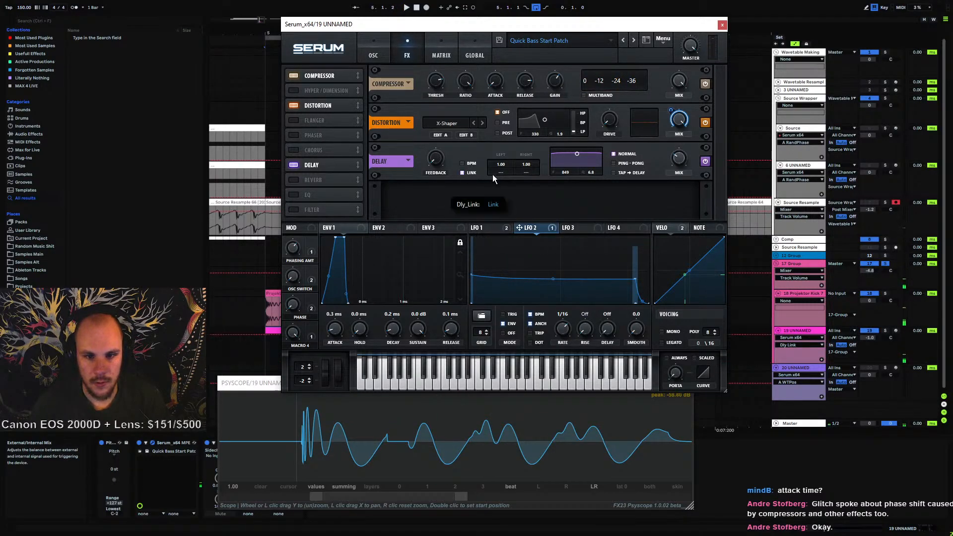
left_click_drag(499, 170, 517, 121)
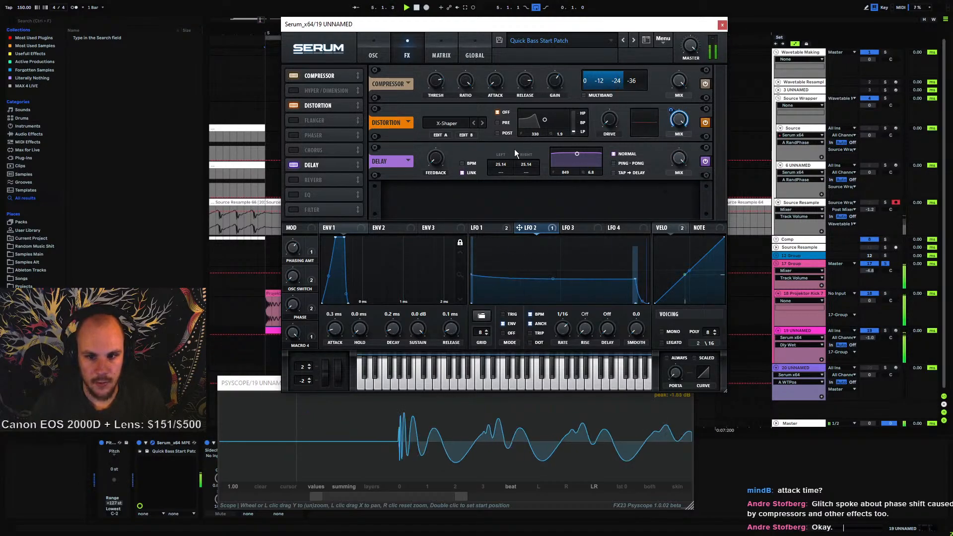
left_click_drag(500, 163, 492, 234)
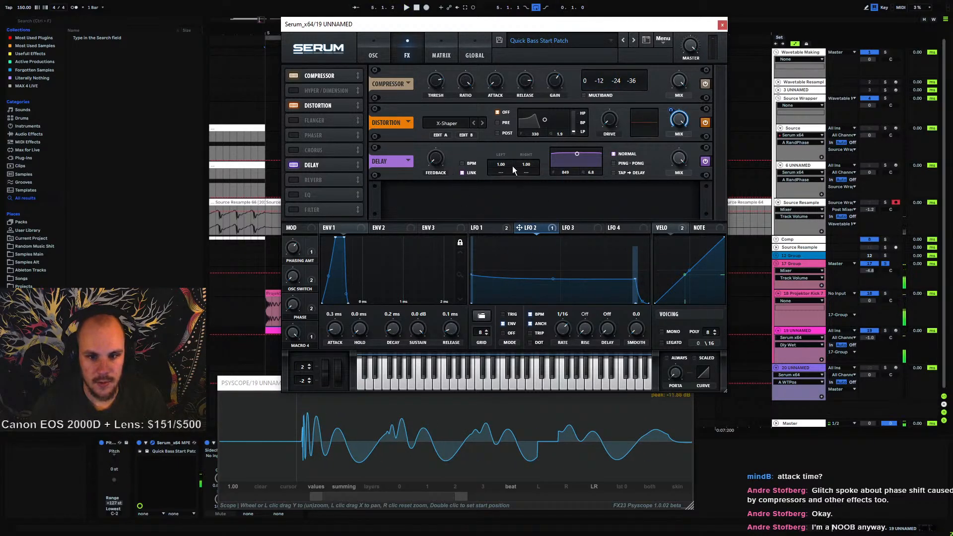
Toggle the Delay off and on, adjust its left delay time, and disable the Delay effect
left_click(294, 165)
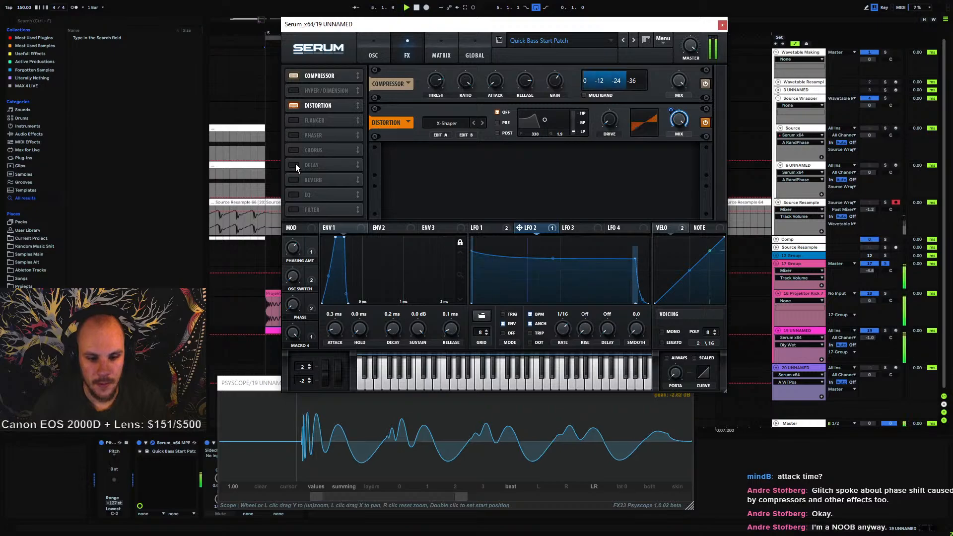
left_click(295, 165)
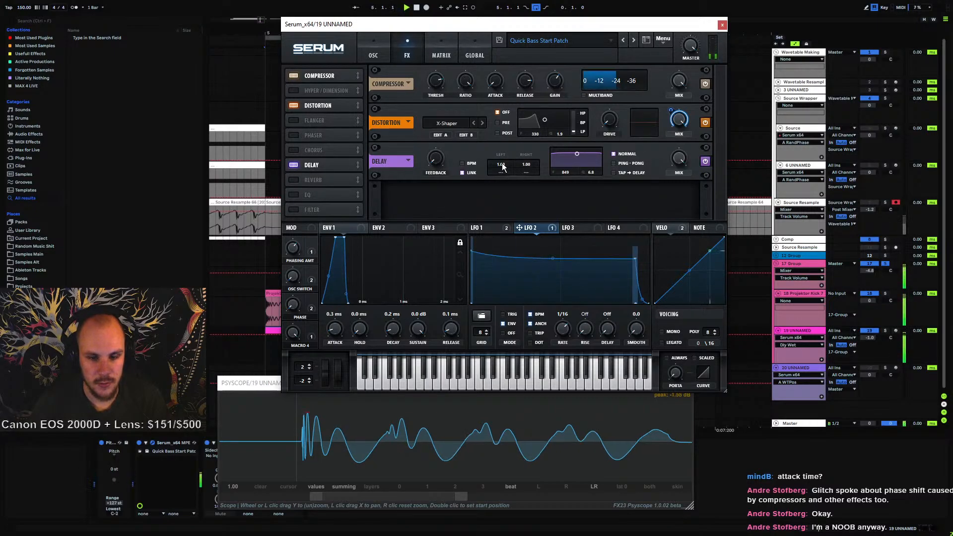
mouse_move(506, 156)
left_mouse_down()
mouse_move(514, 145)
mouse_move(505, 174)
left_mouse_up()
left_click(292, 164)
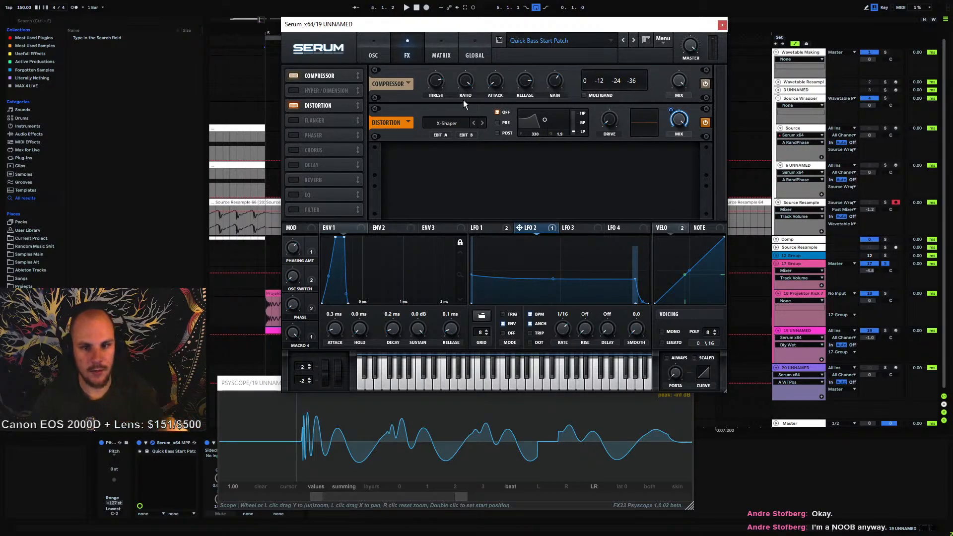
Raise the Compressor's attack time and play the patch
key("space")
left_click(493, 86)
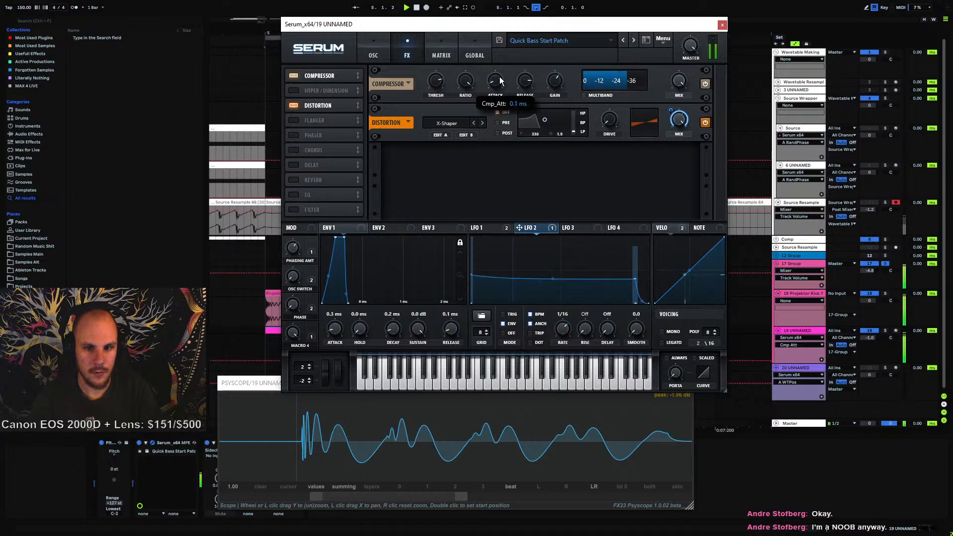
left_click_drag(501, 73, 513, 47)
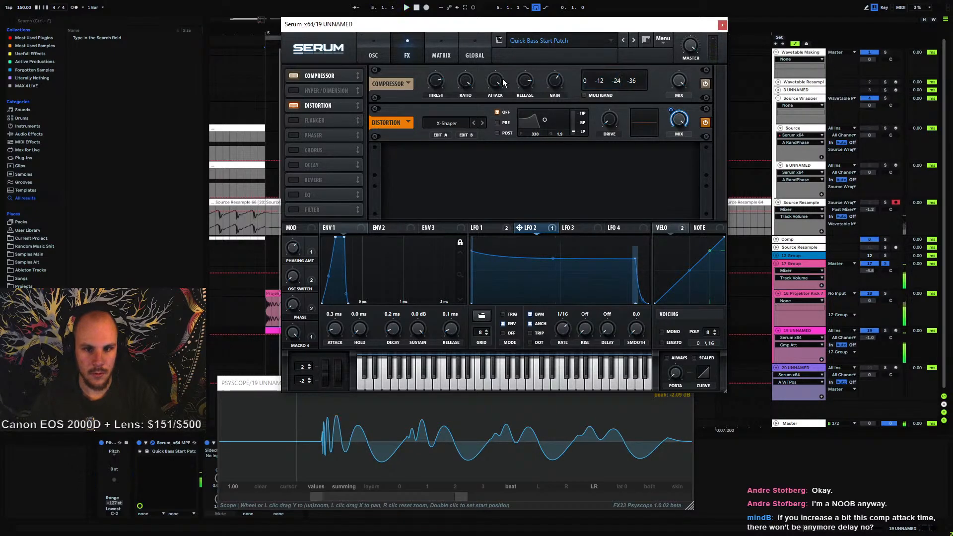
key("space")
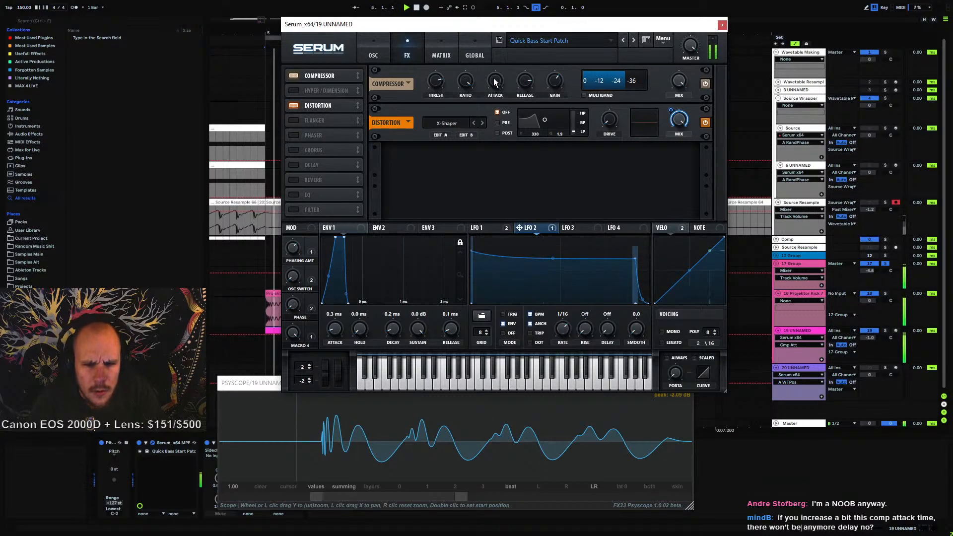
Set the Compressor's attack to 0.0 ms and play the patch
left_click_drag(495, 80, 479, 198)
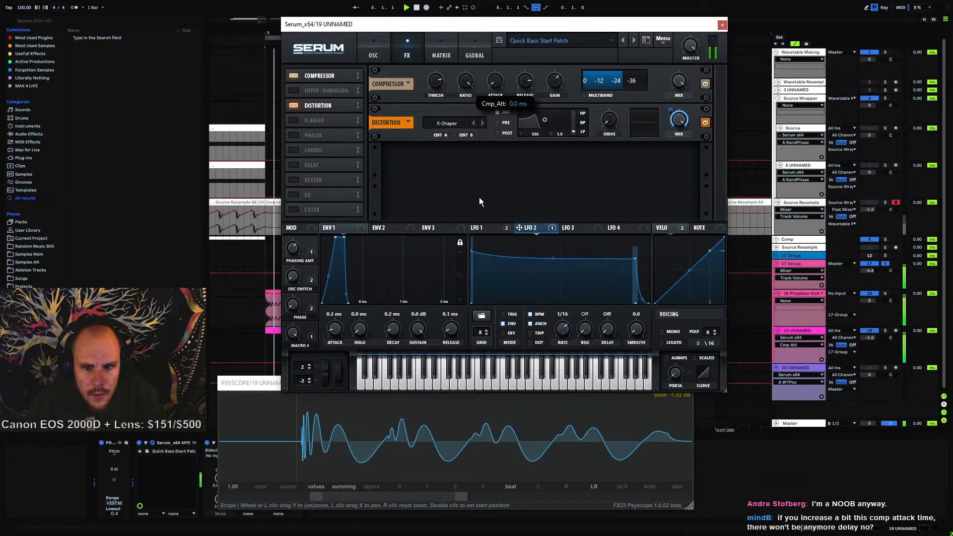
key("space")
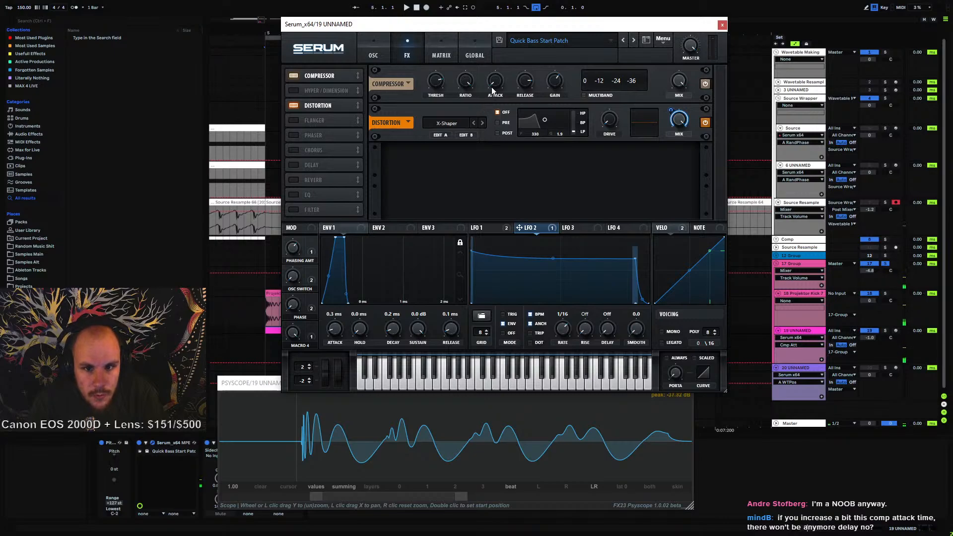
key("space")
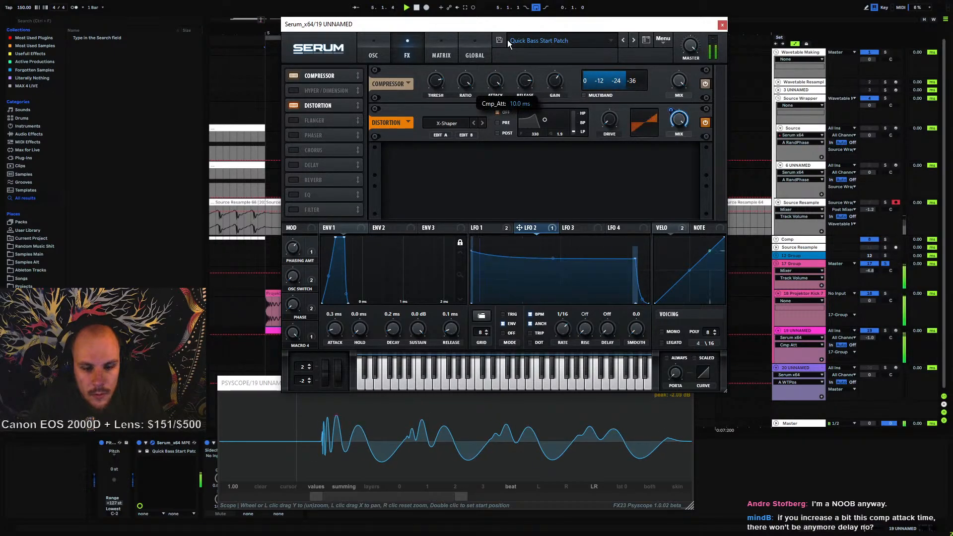
Replay the patch while varying the Compressor's attack, returning it to 0.0 ms
key("space")
left_click_drag(497, 81, 486, 209)
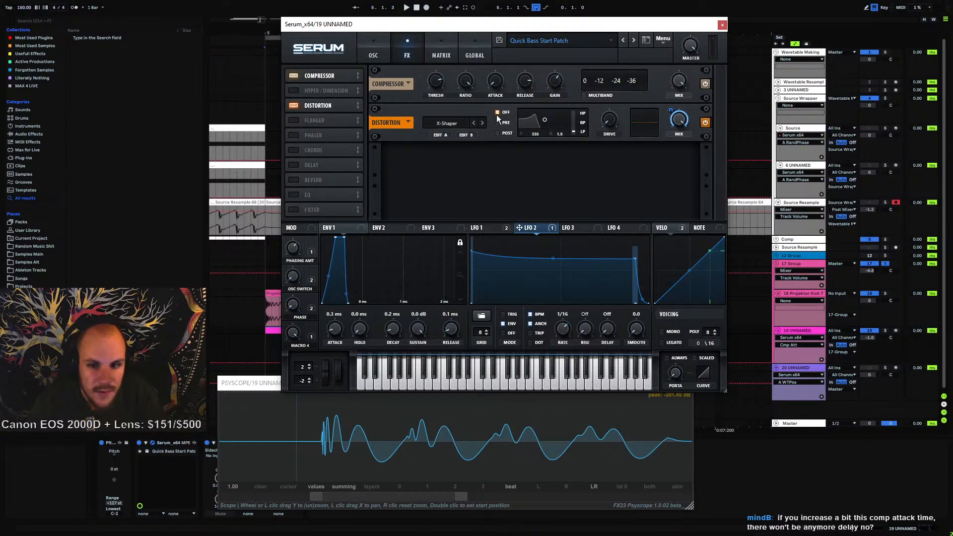
key("space")
left_click_drag(496, 79, 482, 214)
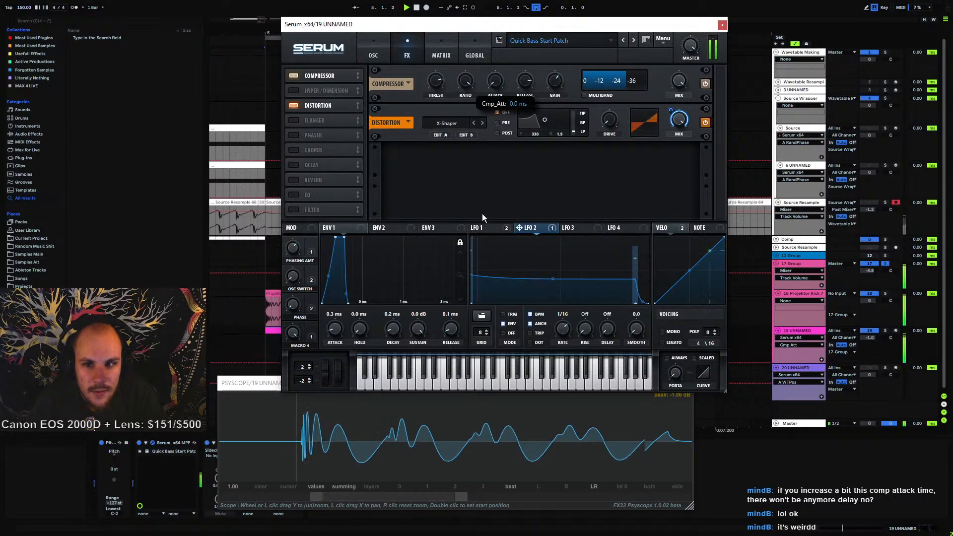
Open the Serum manual from the plugin menu and maximize its browser window
left_click(662, 41)
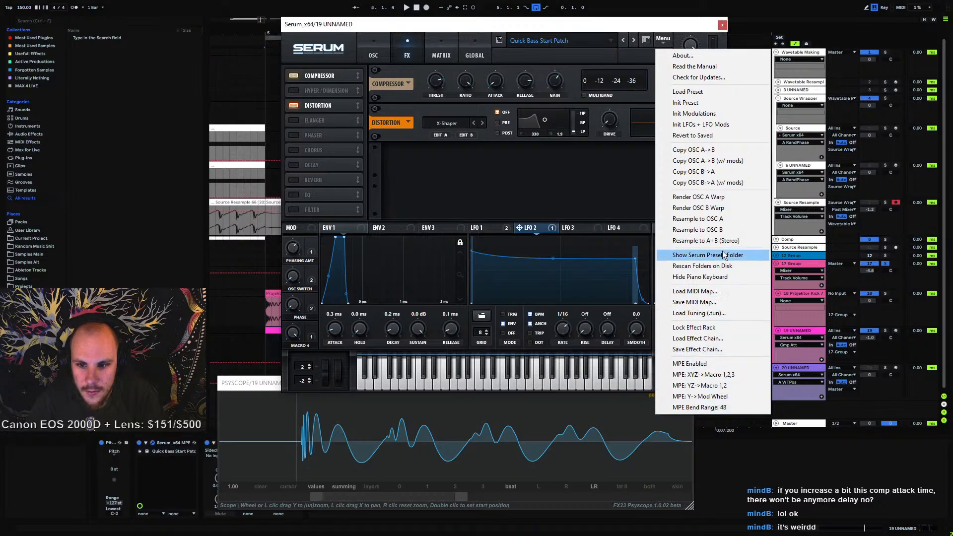
left_click(716, 66)
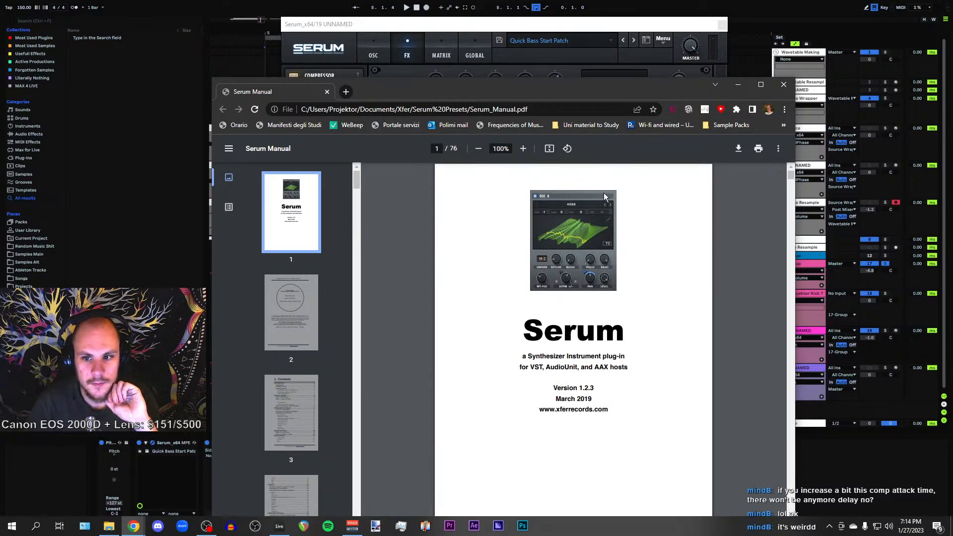
double_click(504, 90)
Search the manual for "comp" and scroll to the Compressor section
key("ctrl+f")
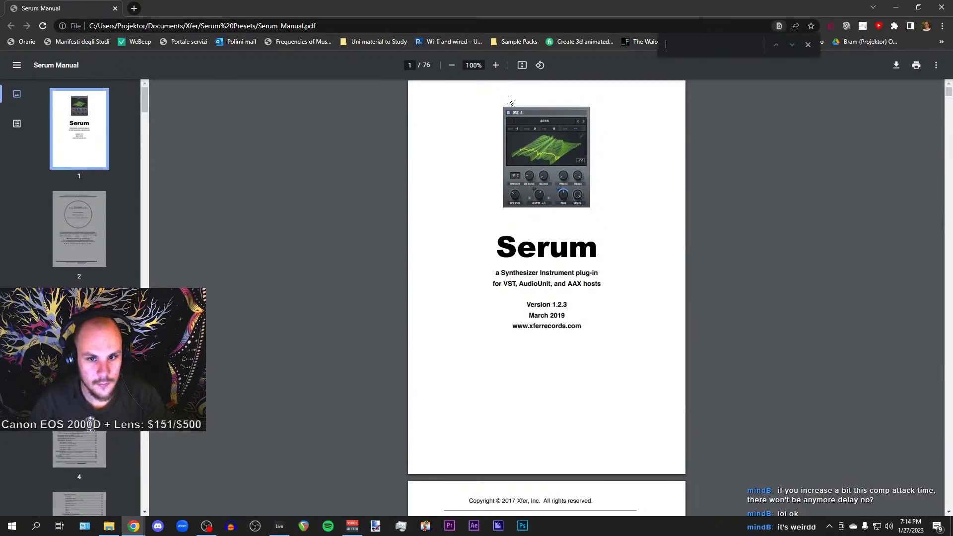
type("com")
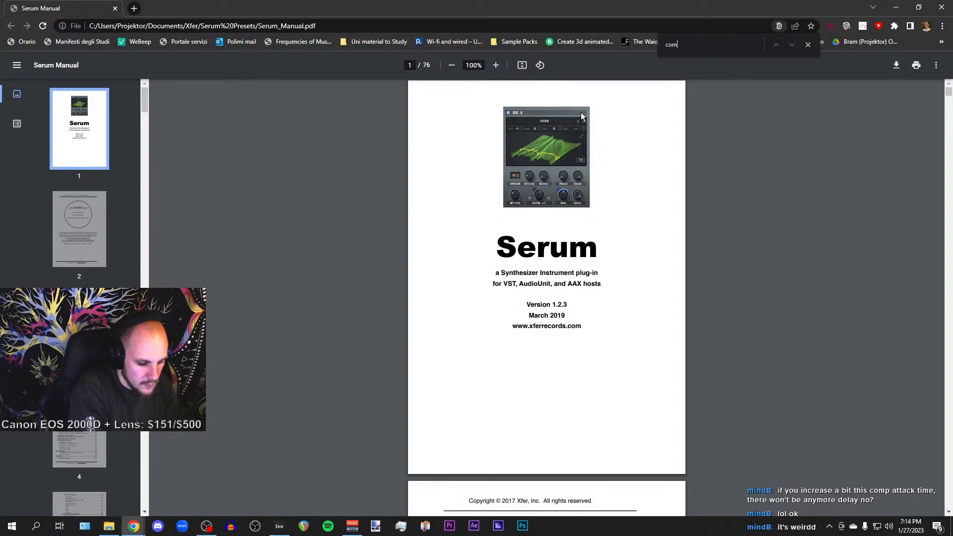
type("p")
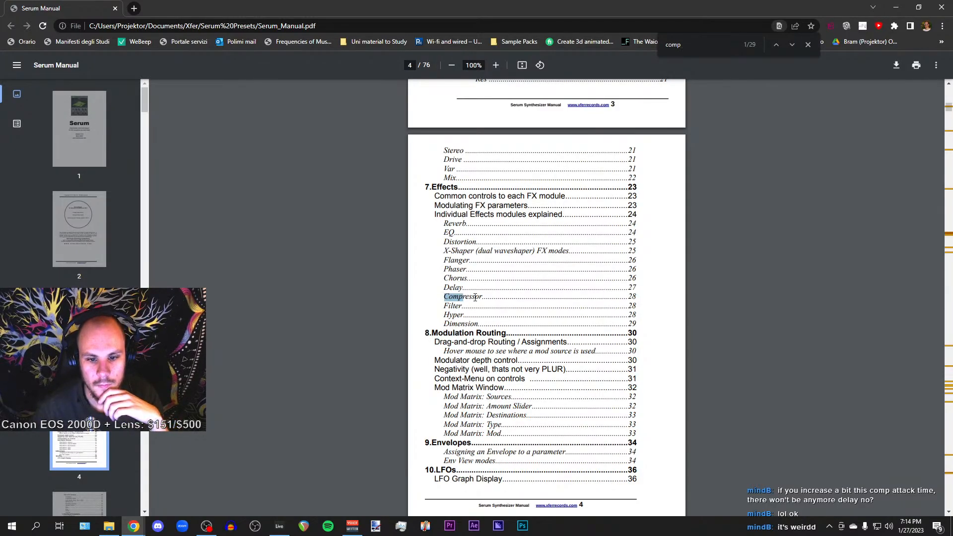
scroll(623, 297, "down", 20)
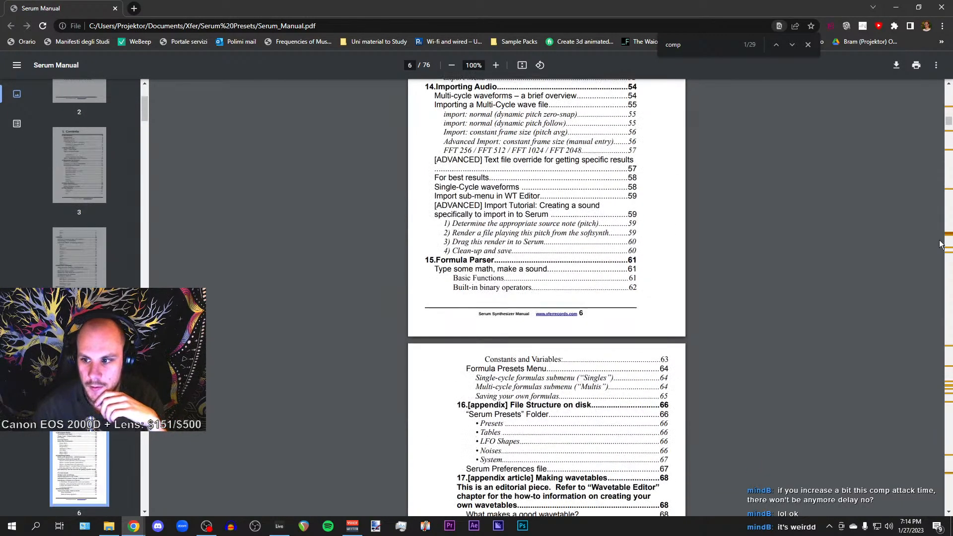
scroll(948, 240, "down", 20)
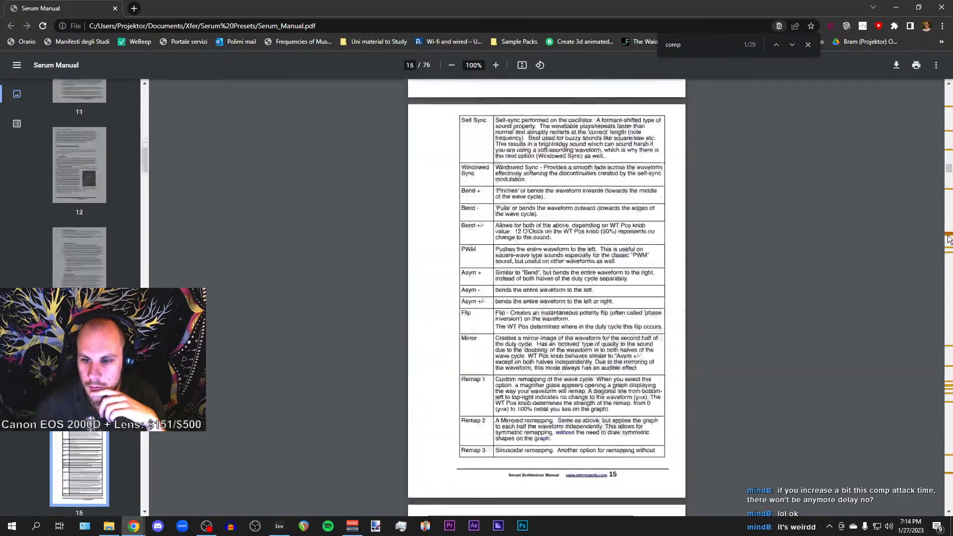
scroll(949, 239, "down", 20)
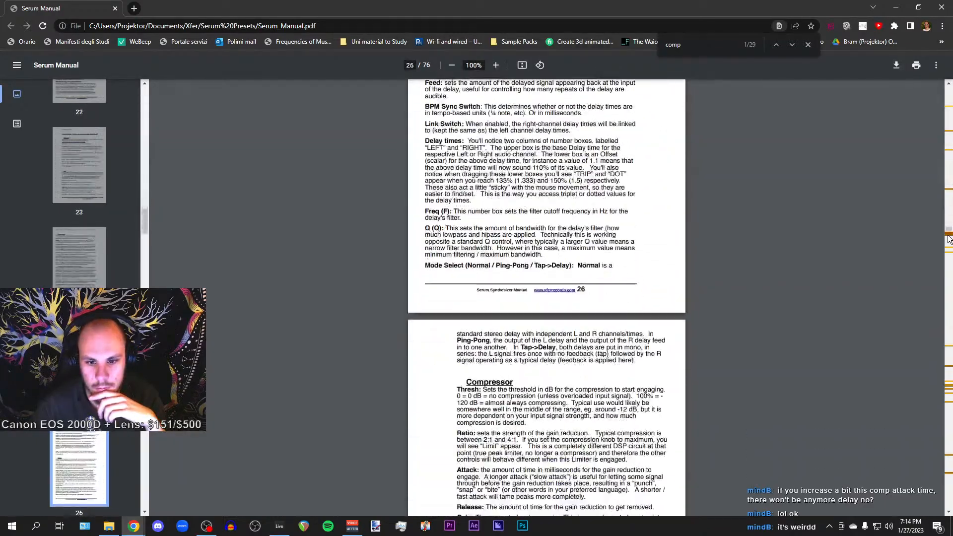
scroll(619, 274, "down", 3)
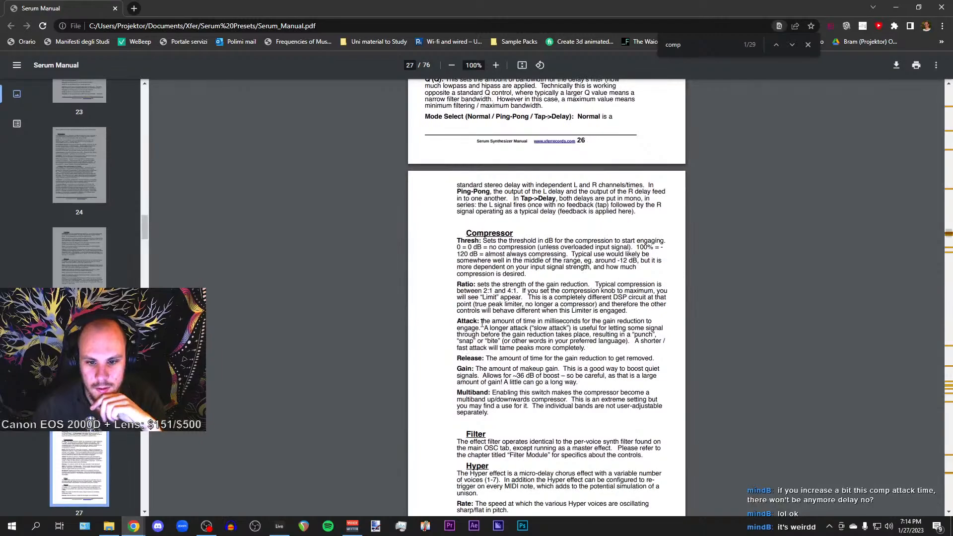
Highlight and read the Compressor's attack description in the manual
left_click_drag(611, 323, 645, 323)
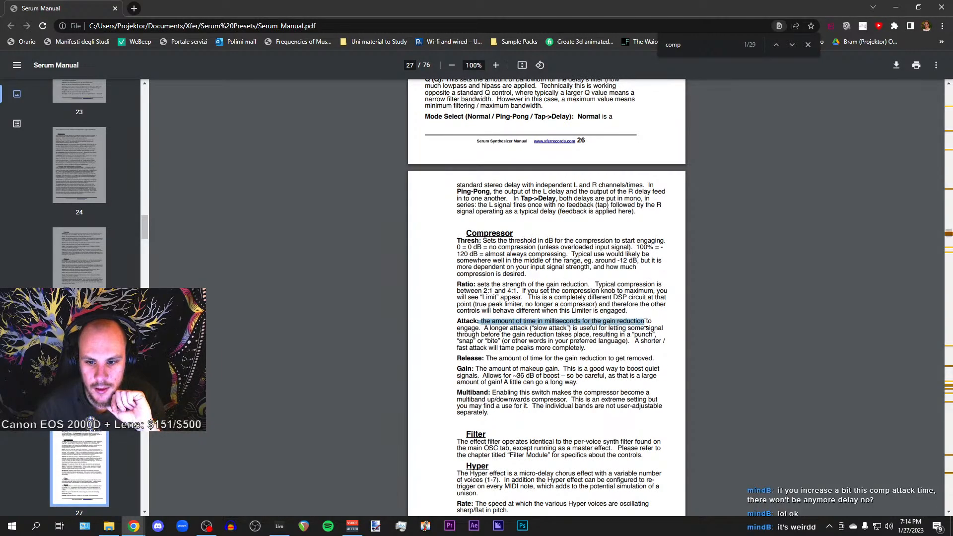
left_click(459, 330)
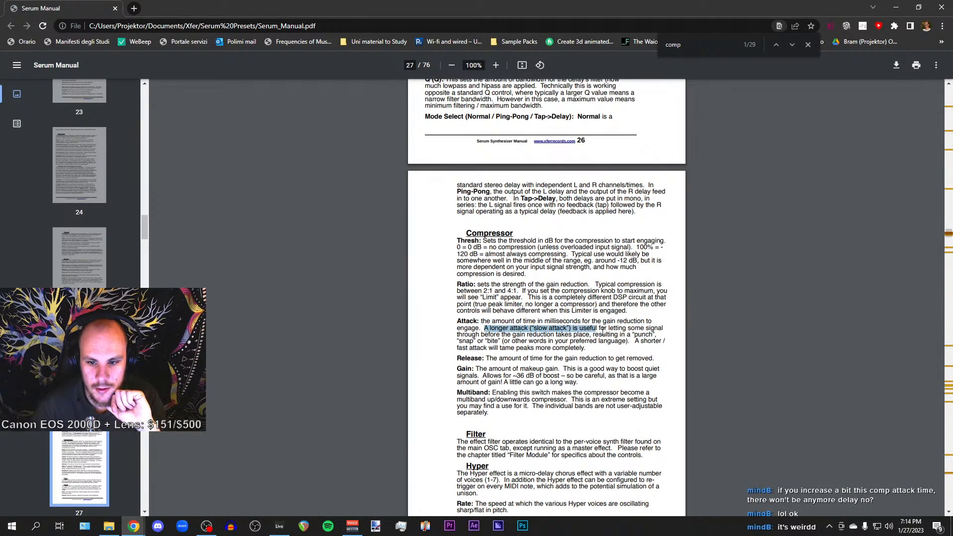
left_click(503, 335)
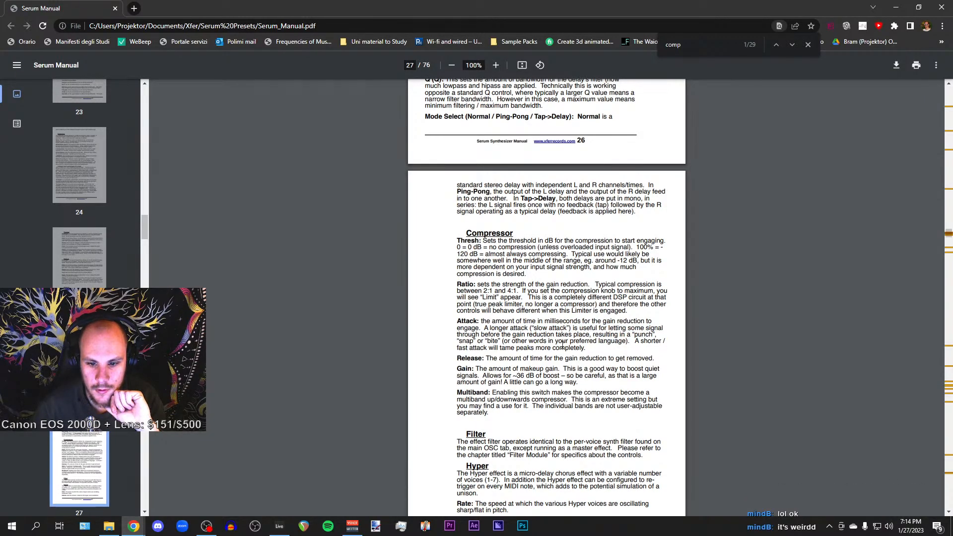
left_click_drag(457, 348, 554, 349)
left_click(583, 349)
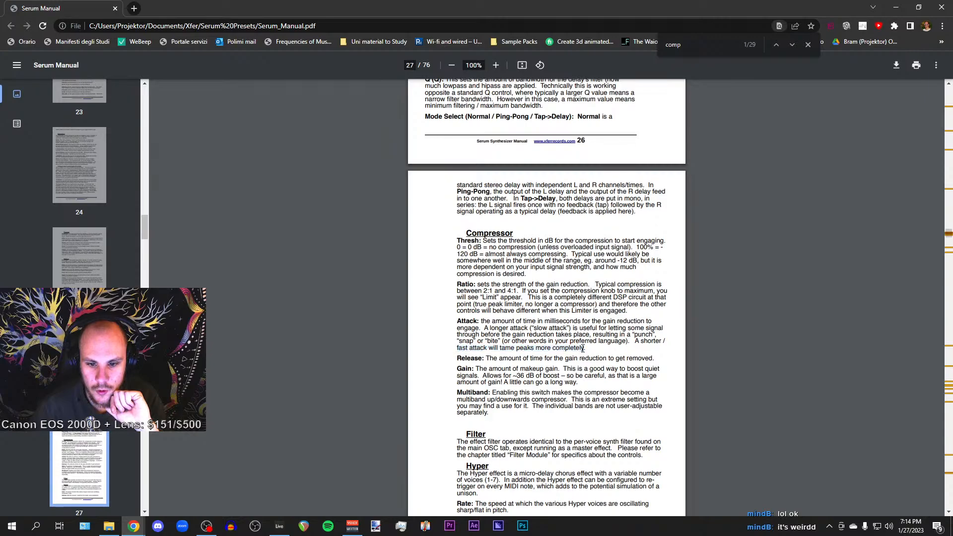
scroll(583, 349, "down", 1)
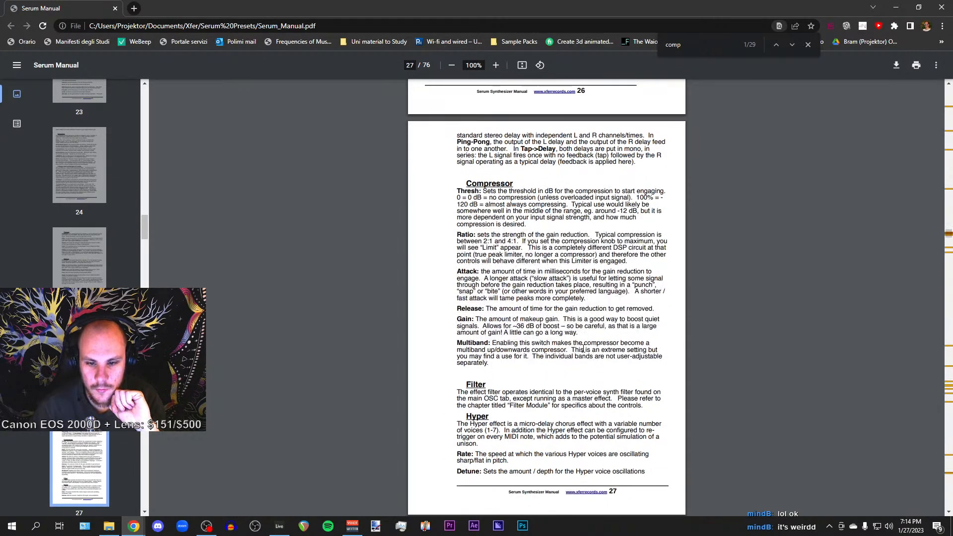
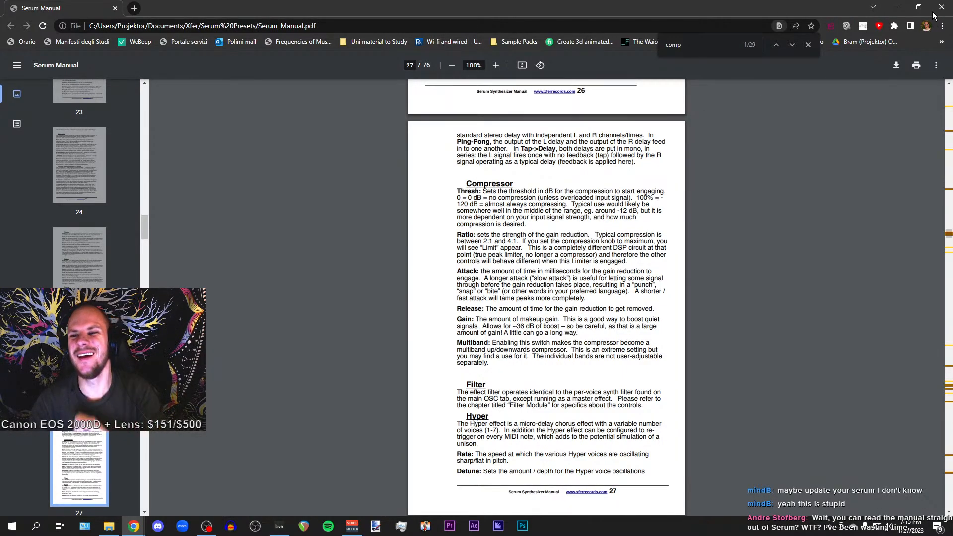
Leave the manual, return to the Serum window and play the patch
left_click(895, 7)
left_click(670, 40)
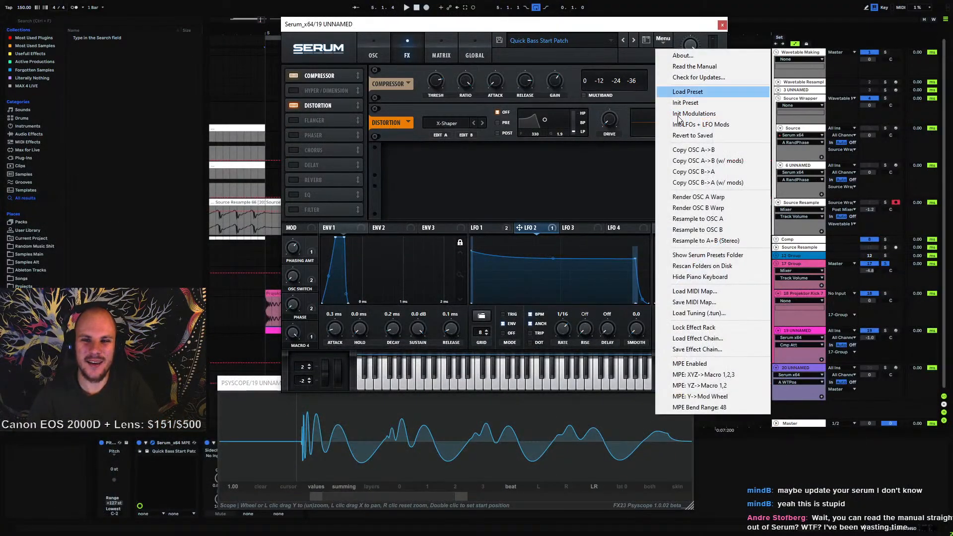
left_click(539, 183)
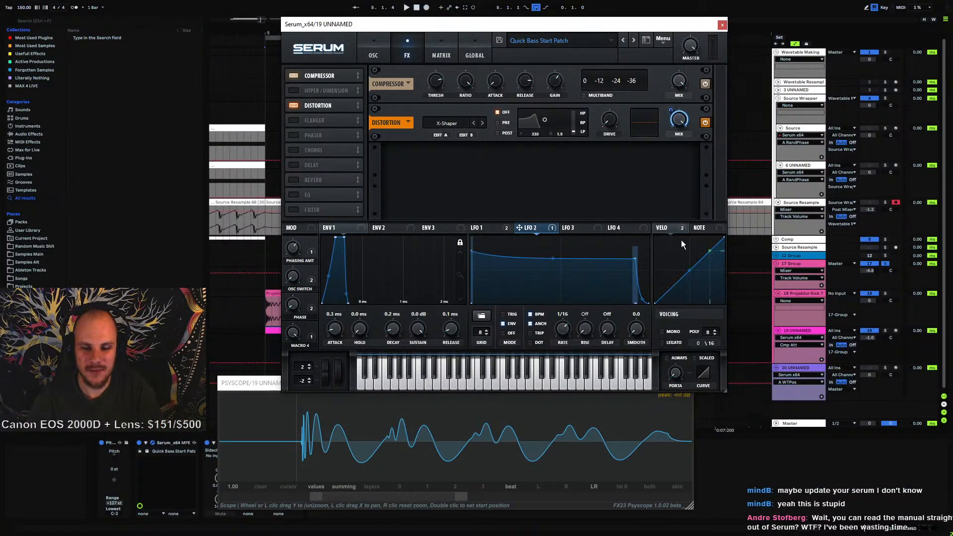
key("space")
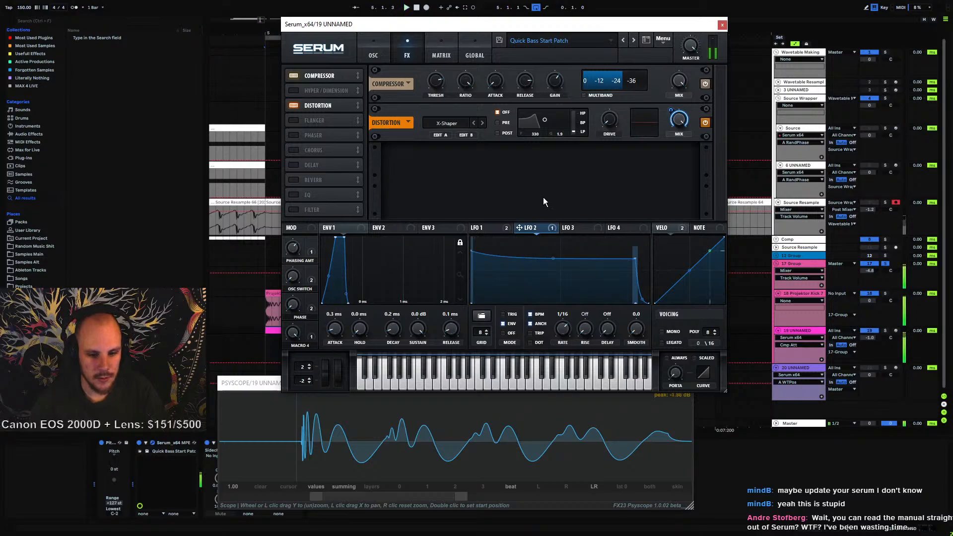
Scroll through the Psyscope waveform and close the Serum and Psyscope plugin windows
left_click_drag(313, 498, 217, 498)
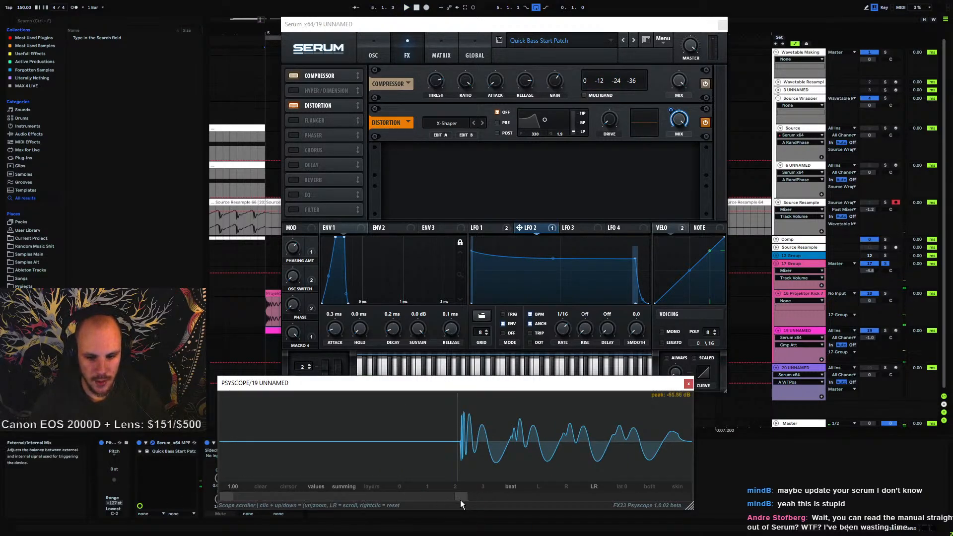
left_click_drag(460, 498, 719, 494)
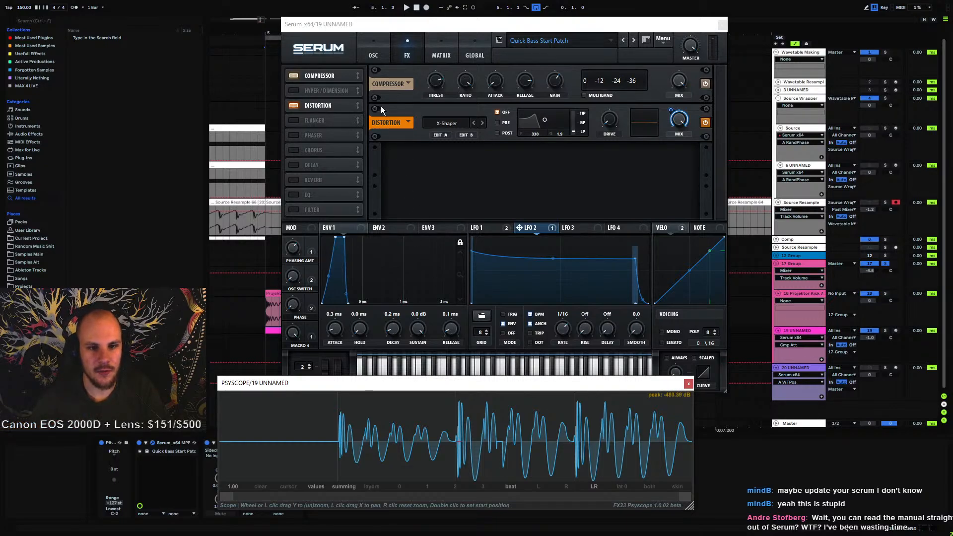
left_click(362, 49)
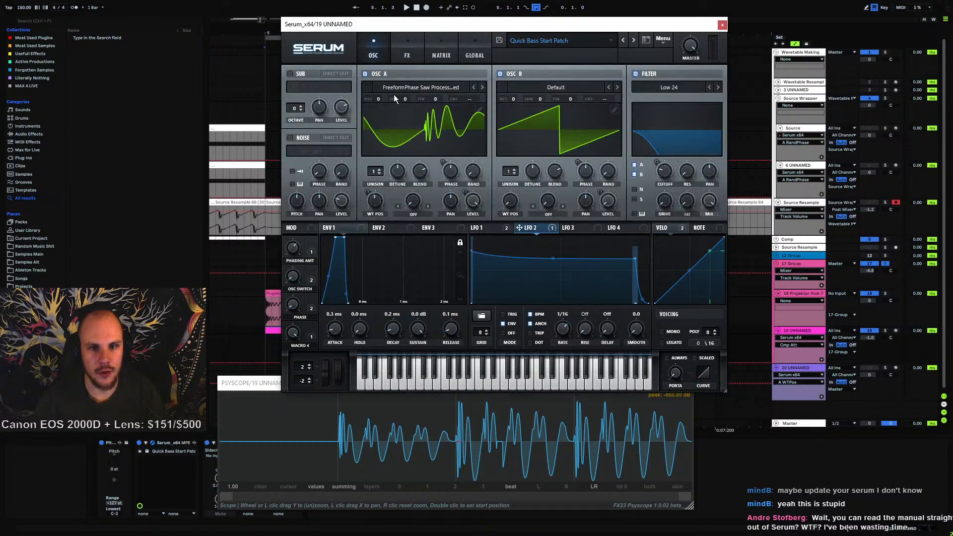
left_click(723, 25)
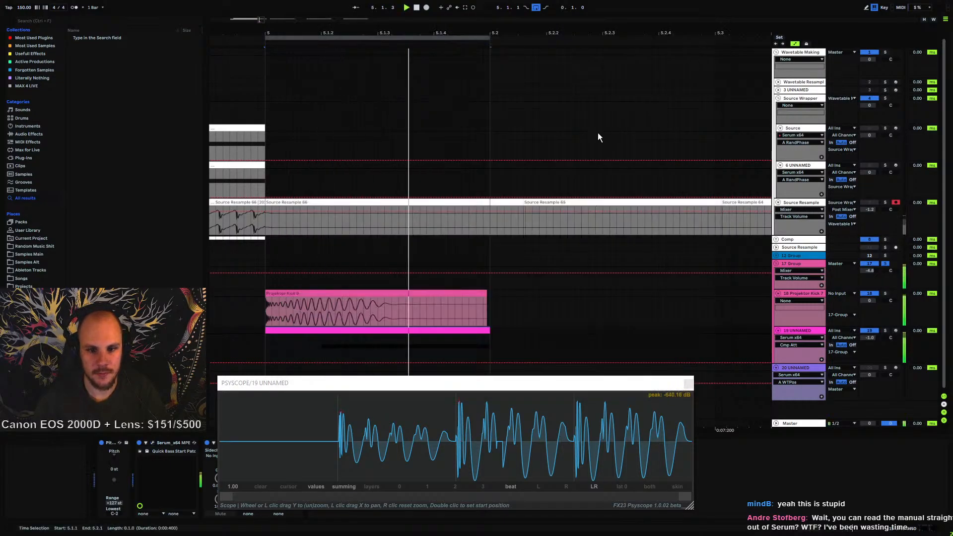
left_click(688, 384)
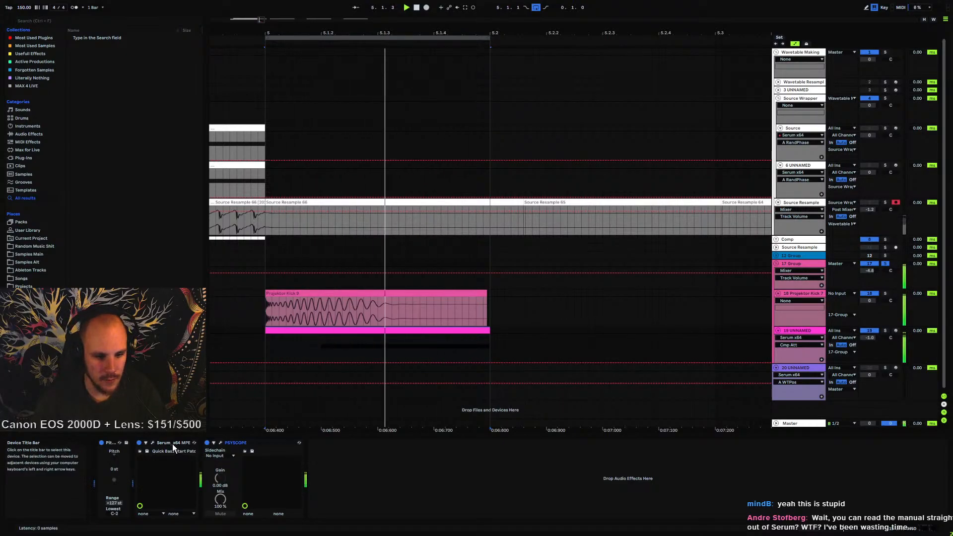
Reopen Psyscope, move its window above the arrangement and play back the bass clip
left_click(221, 442)
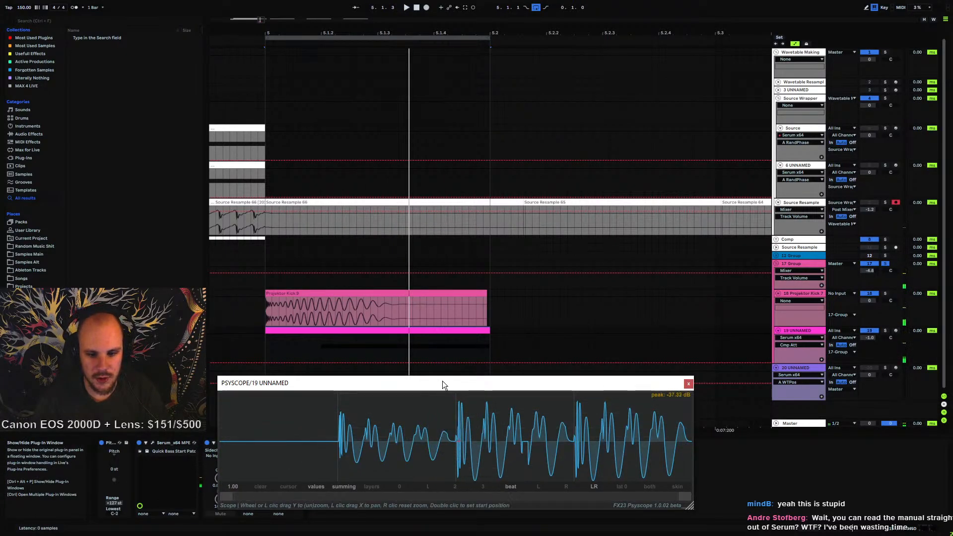
left_click_drag(442, 380, 433, 51)
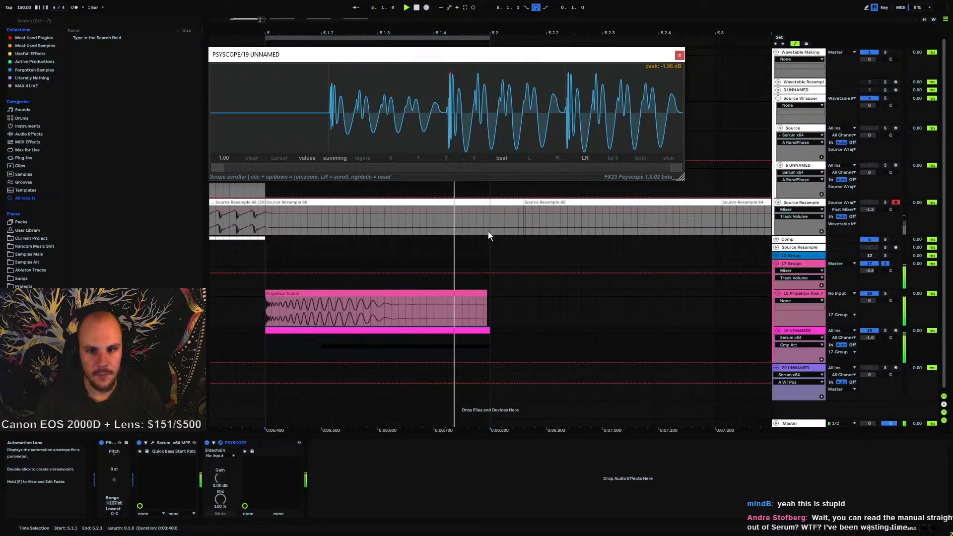
key("space")
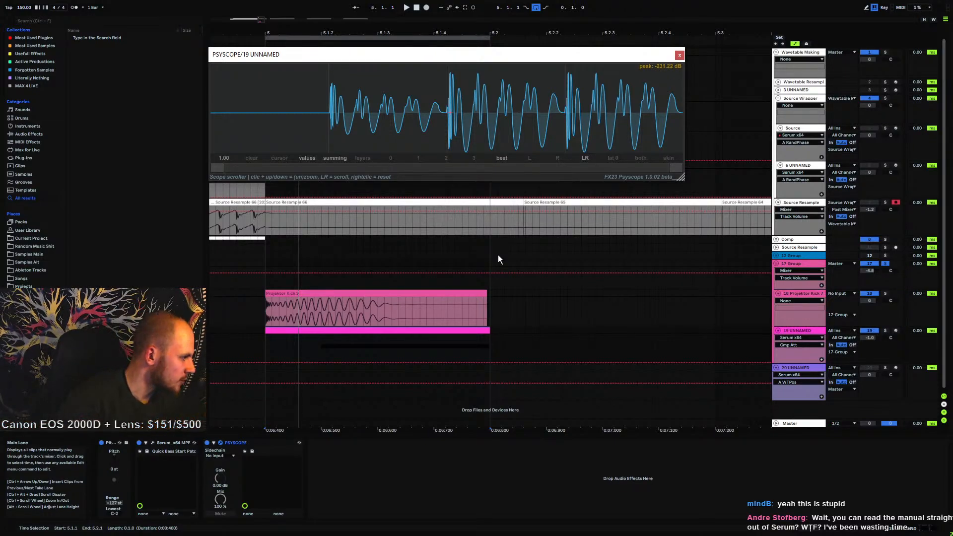
left_click(367, 330)
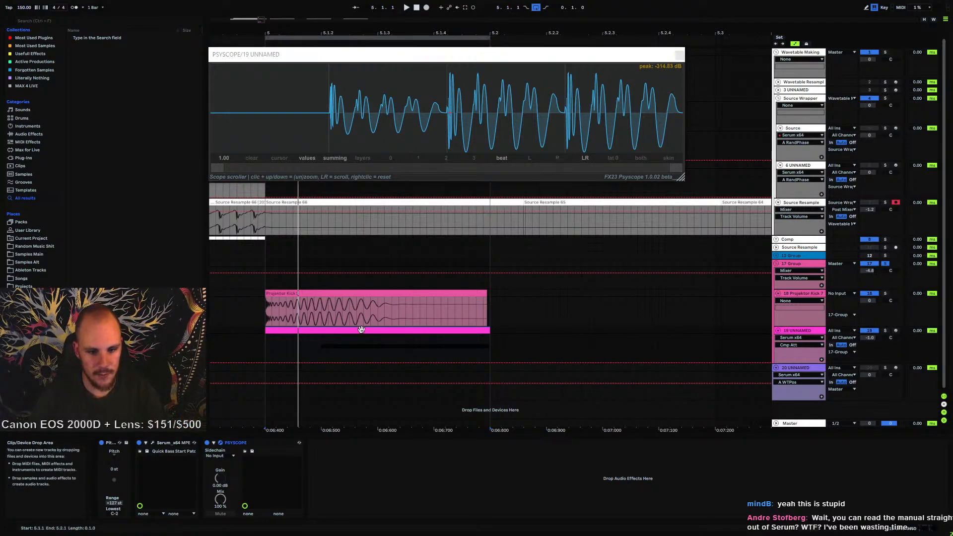
key("space")
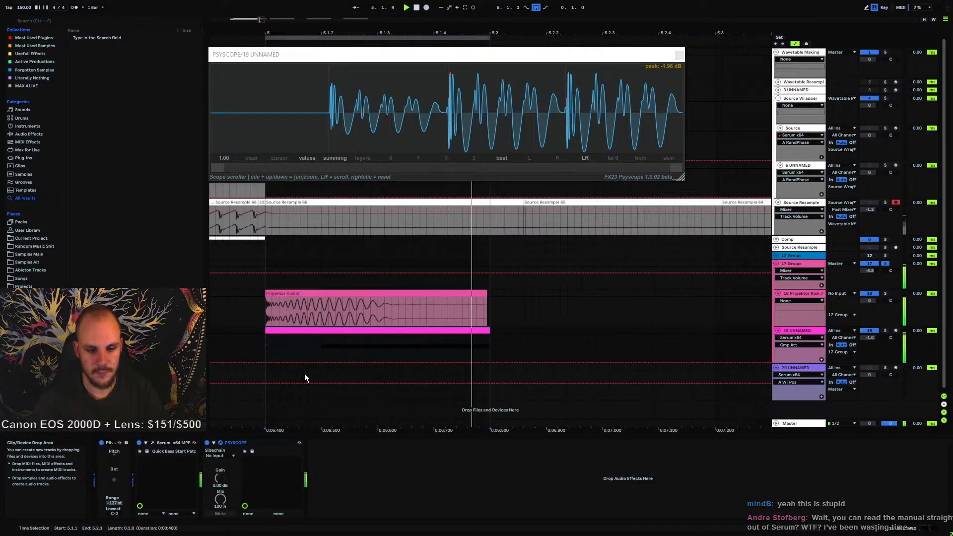
Reopen Serum and reshape the LFO 1 curve by lowering its middle point
left_click(151, 442)
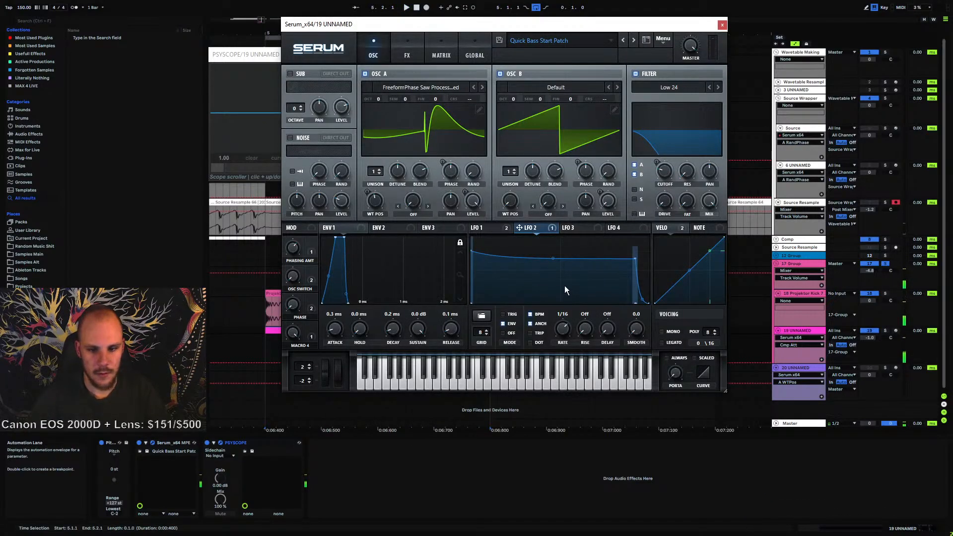
left_click(495, 229)
left_click_drag(559, 276, 603, 291)
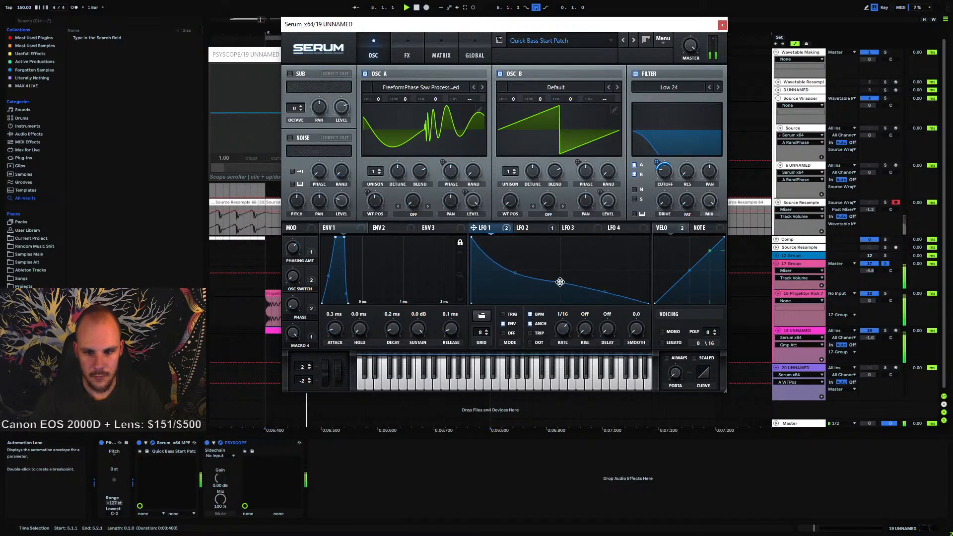
left_click_drag(559, 279, 559, 282)
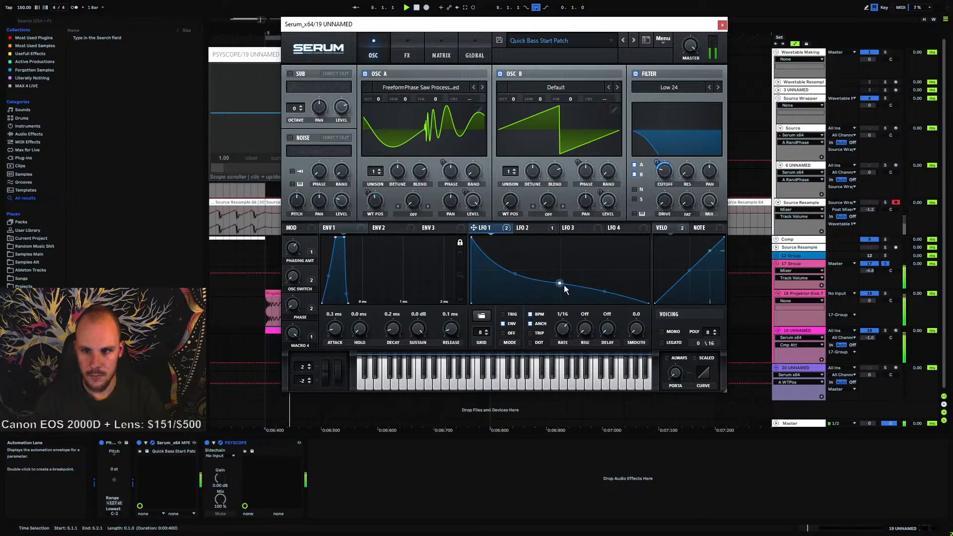
Move the Psyscope window down below the Serum window
mouse_move(295, 337)
left_click_drag(295, 337, 267, 468)
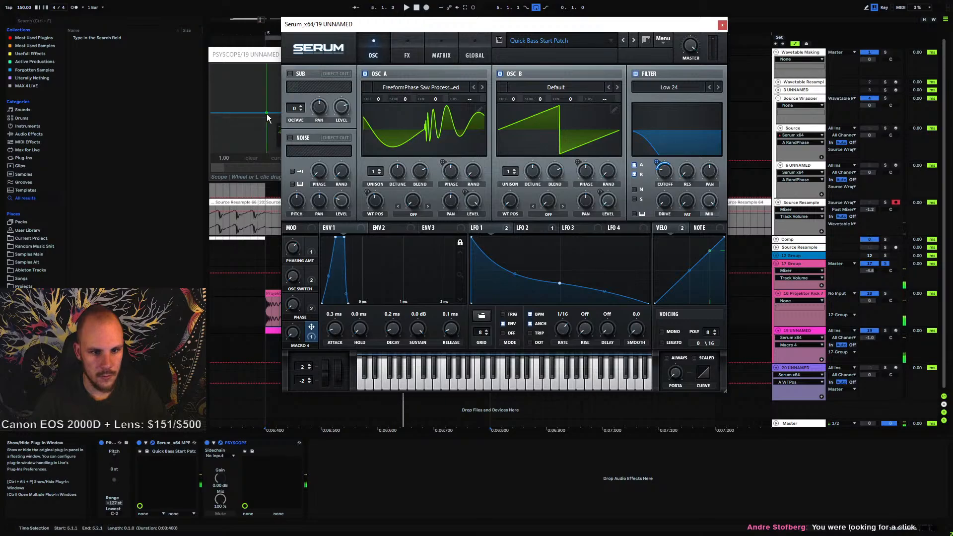
left_click_drag(260, 56, 346, 287)
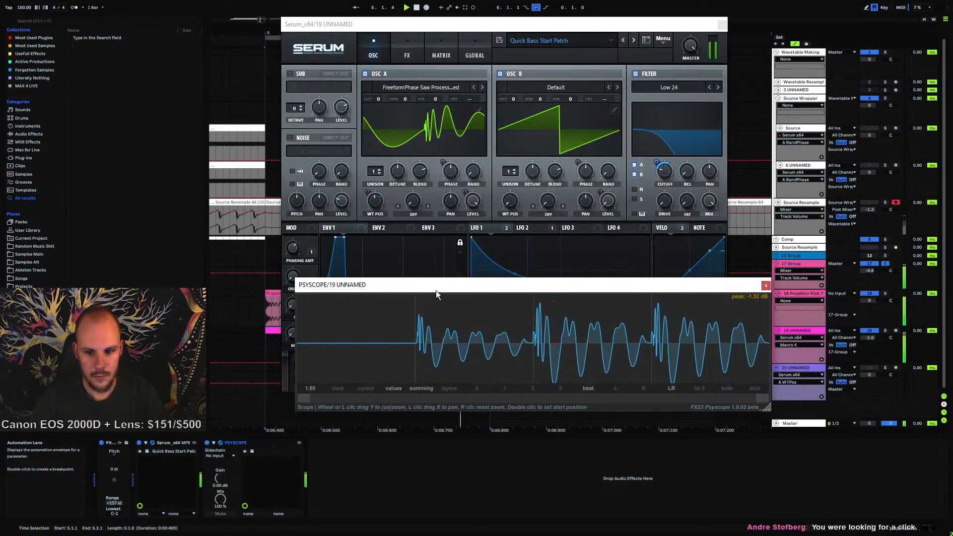
left_click_drag(436, 287, 457, 392)
Set the Phasing Amt macro to 0% and replay the patch
left_click(295, 283)
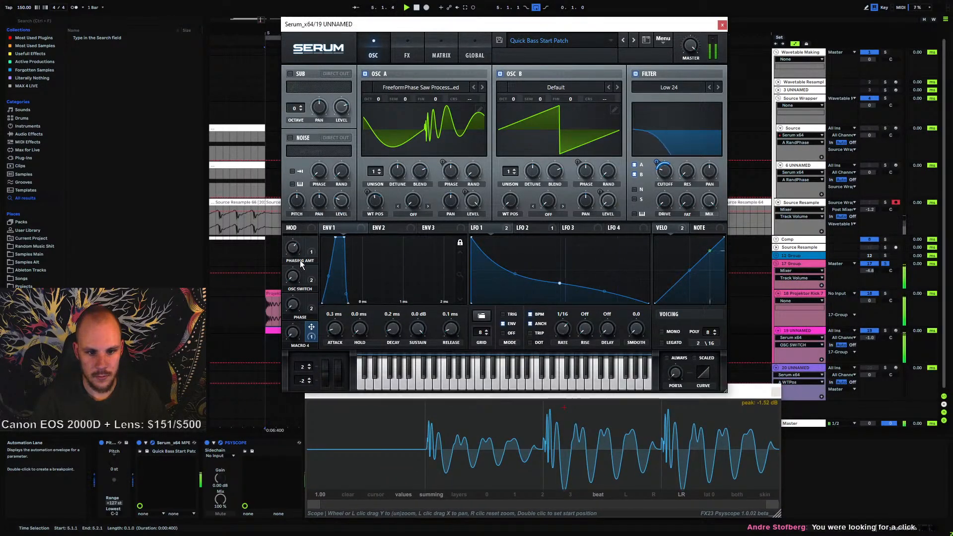
mouse_move(292, 248)
left_mouse_down()
mouse_move(308, 204)
mouse_move(302, 249)
left_mouse_up()
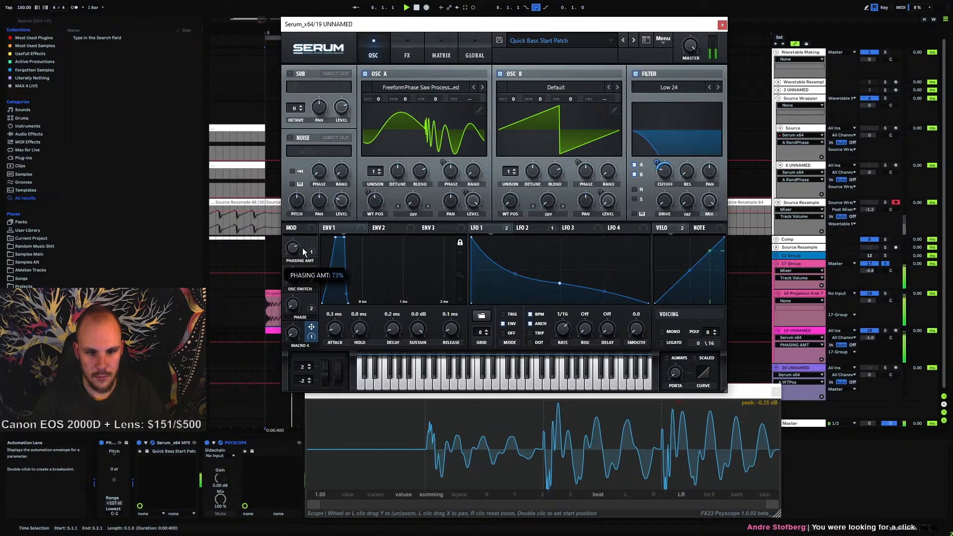
left_click(294, 334)
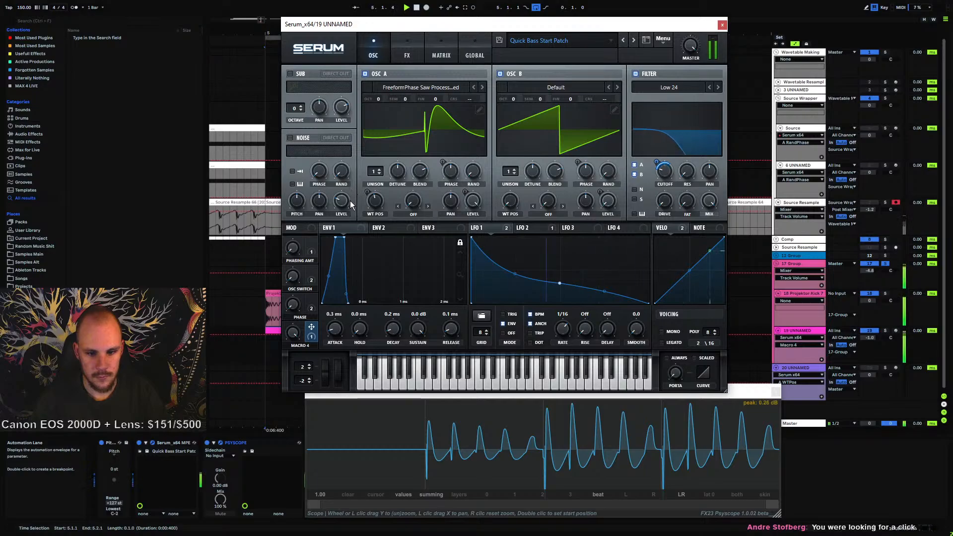
key("space")
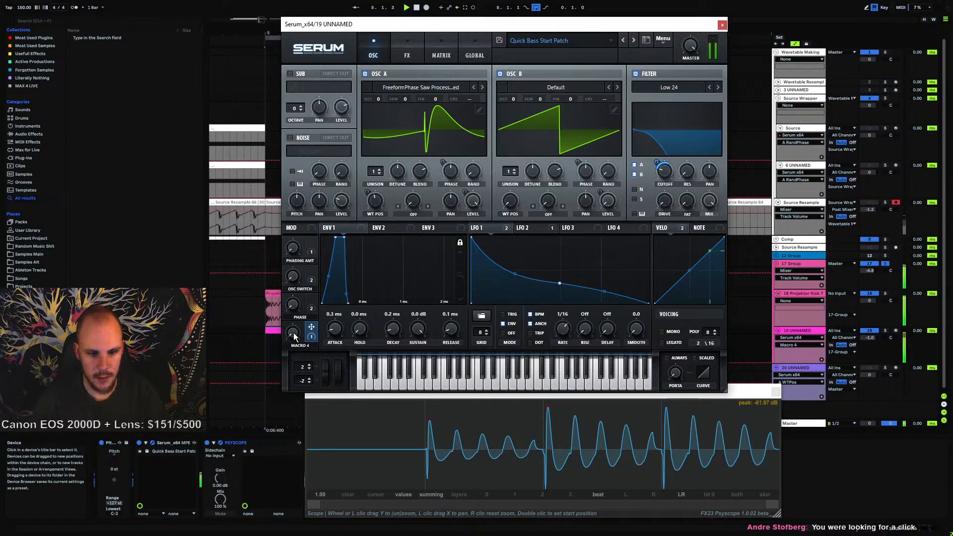
key("space")
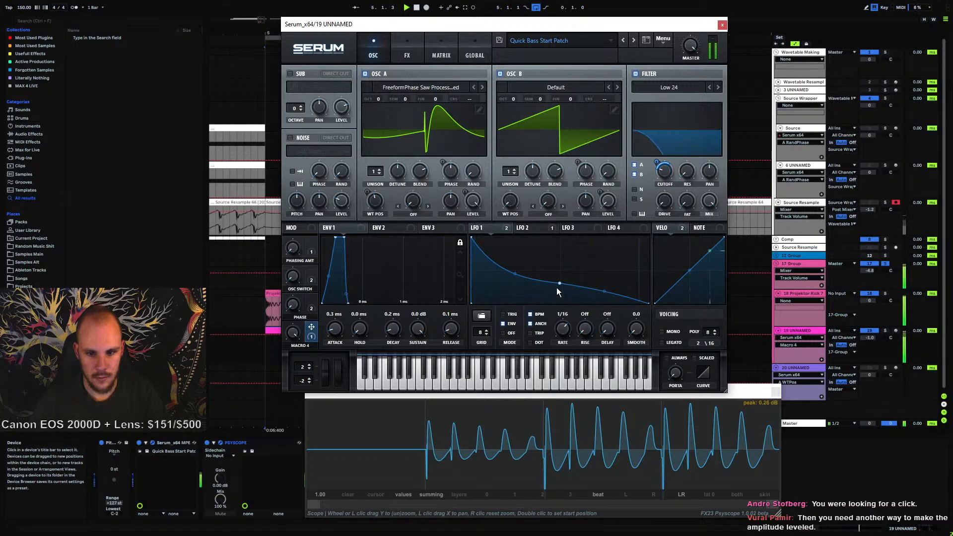
Adjust the points on the LFO 1 curve to refine its shape
left_click_drag(559, 283, 561, 279)
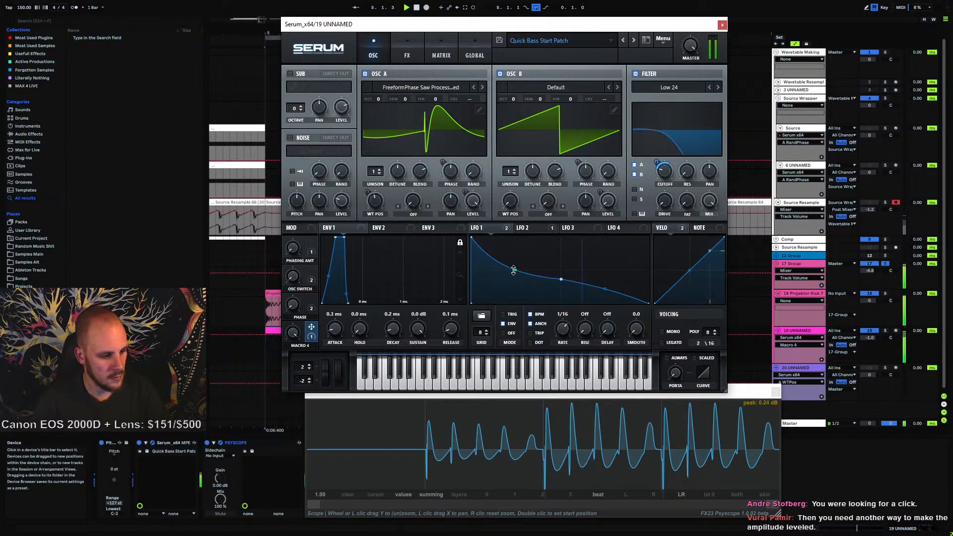
left_click_drag(514, 270, 514, 272)
left_click_drag(608, 291, 559, 283)
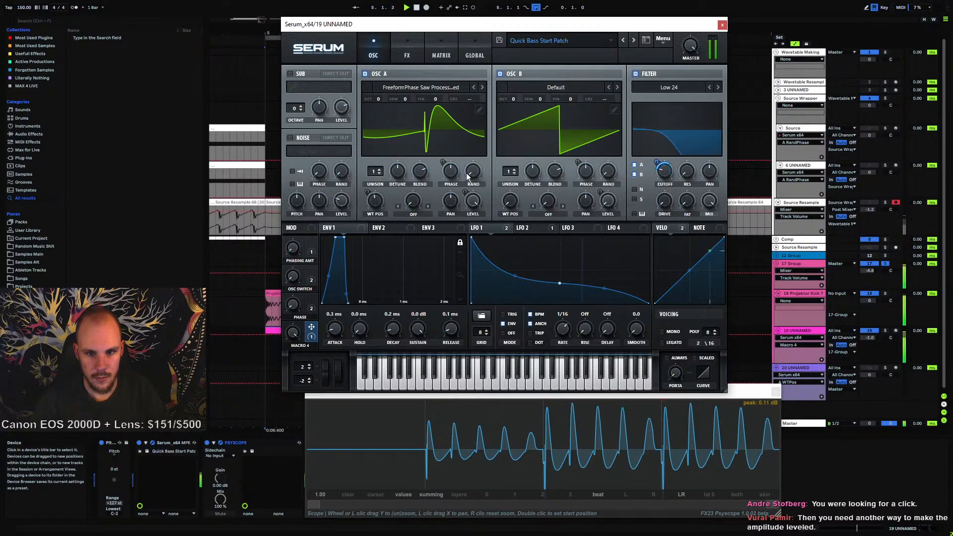
Switch off the Compressor effect and raise the OSC Switch and Phasing Amt macros
left_click(412, 46)
left_click(294, 76)
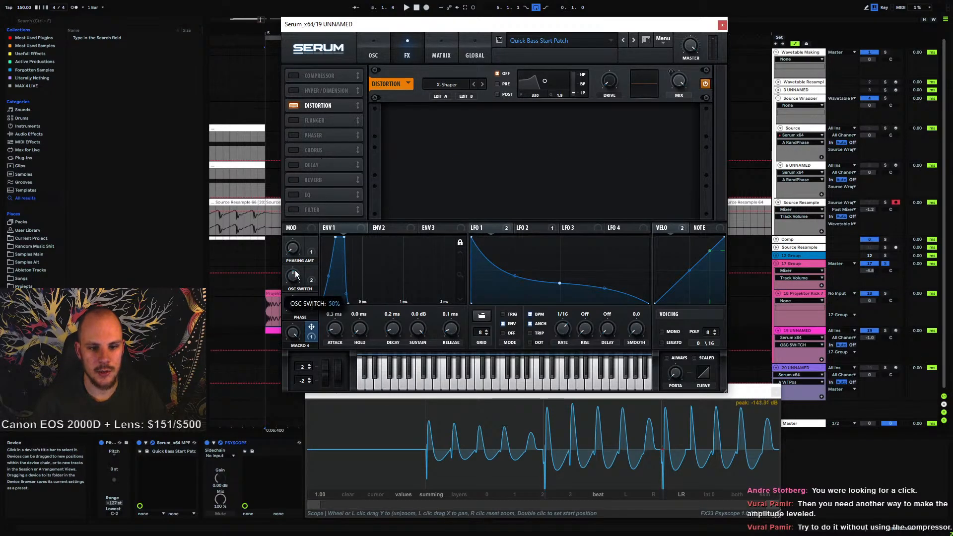
left_click_drag(290, 281, 334, 114)
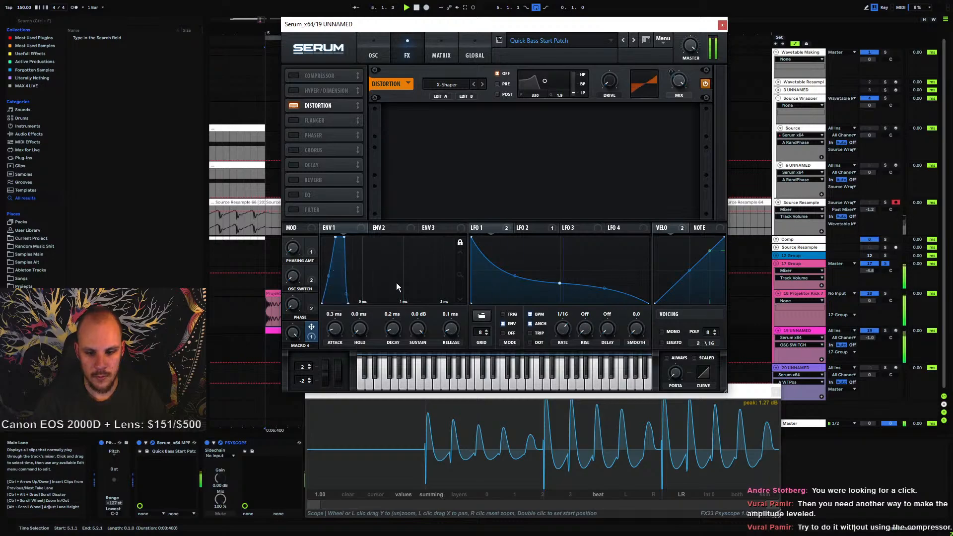
left_click_drag(293, 248, 330, 96)
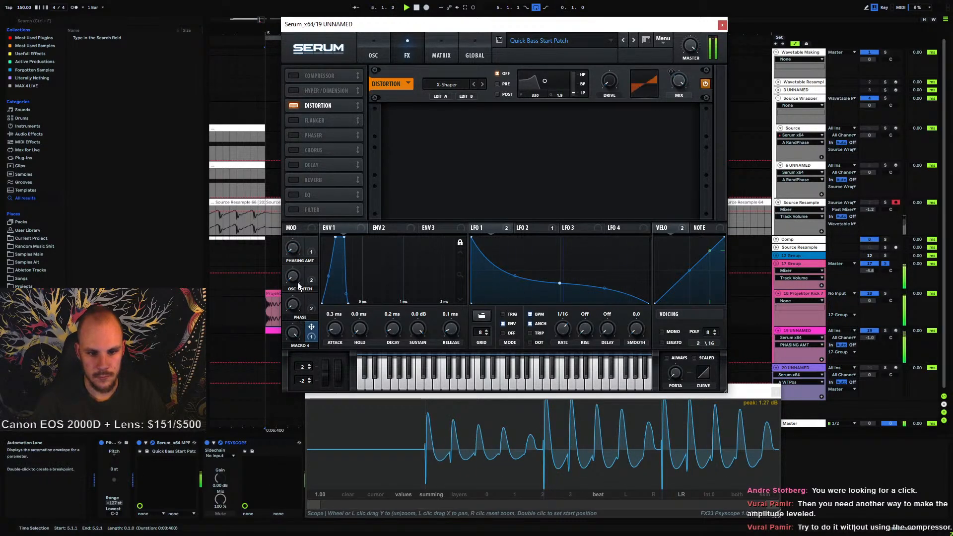
left_click_drag(298, 286, 353, 65)
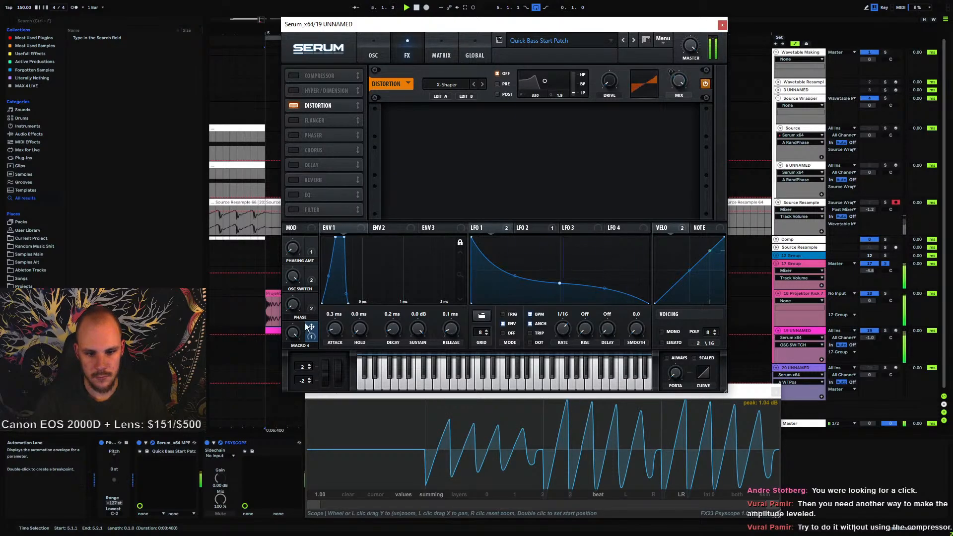
Move the middle point of the LFO 1 curve to reshape its decay
mouse_move(294, 335)
left_click(293, 306)
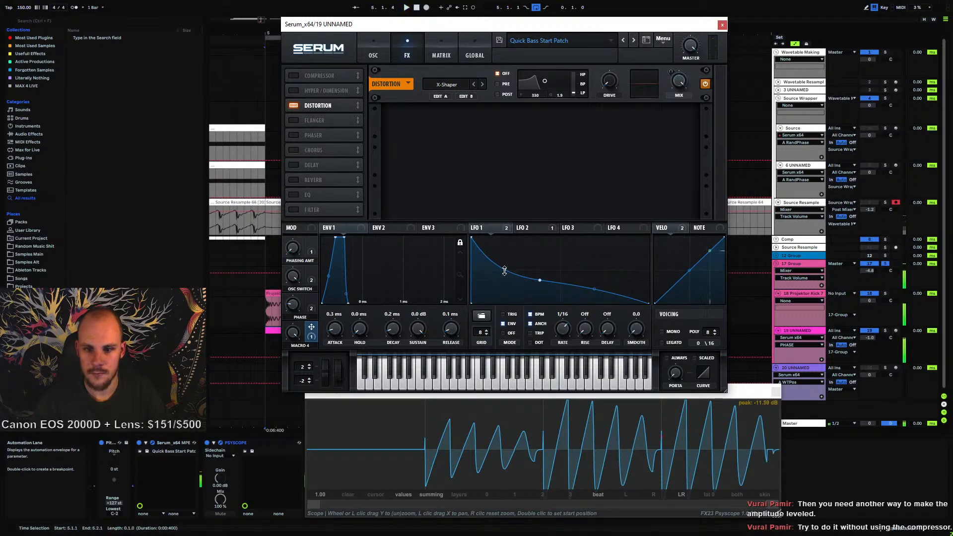
left_click_drag(541, 286, 560, 277)
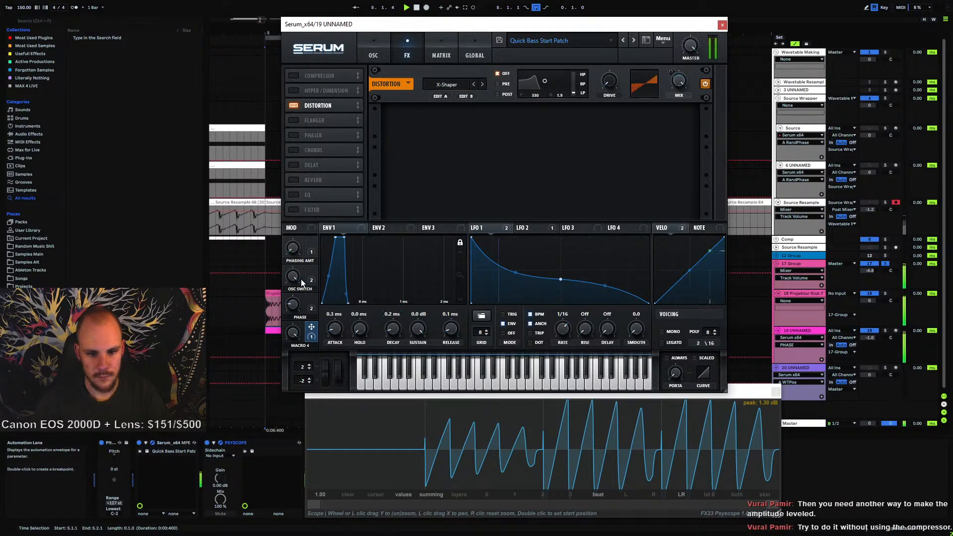
Set the Phasing Amt macro to about 58% and return to the OSC page
left_click(294, 252)
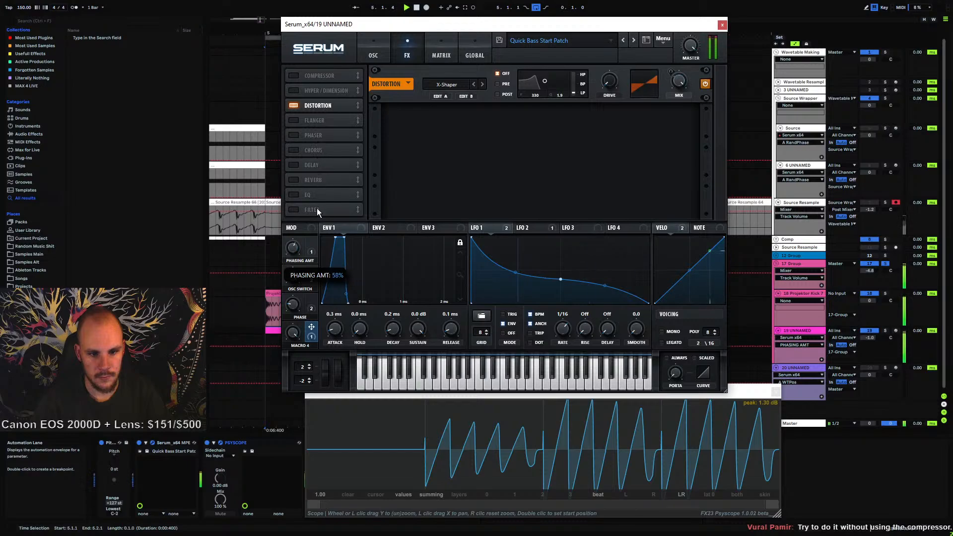
left_click(292, 277)
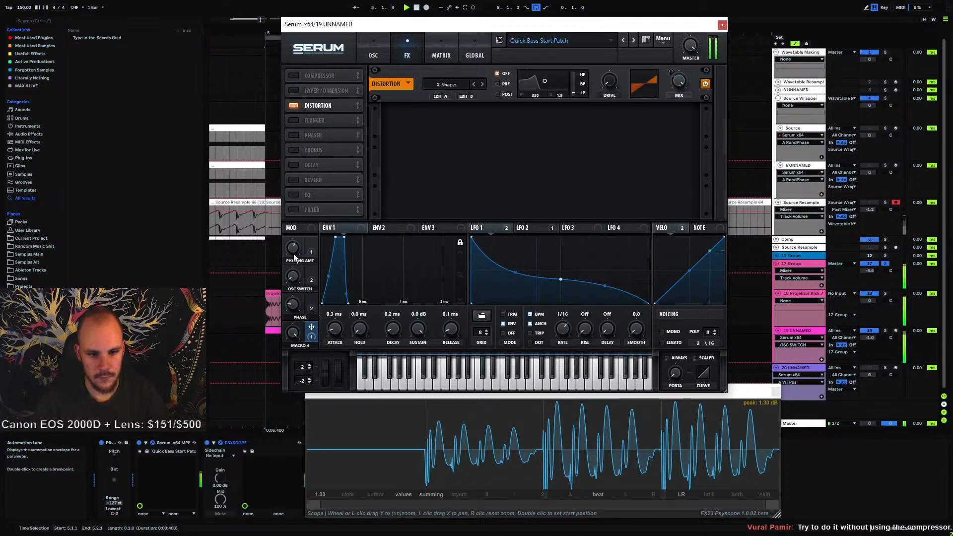
mouse_move(293, 254)
left_mouse_down()
mouse_move(302, 236)
mouse_move(297, 252)
left_mouse_up()
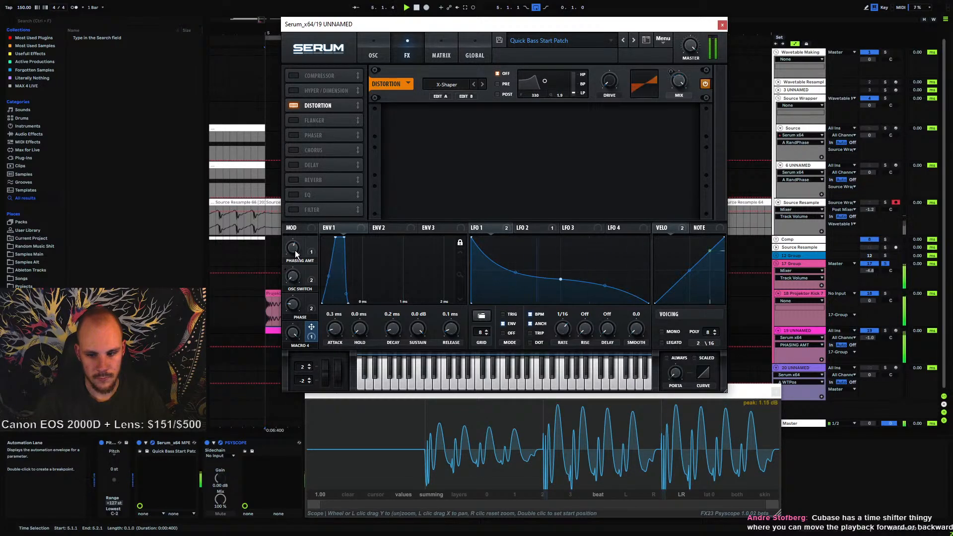
left_click(375, 53)
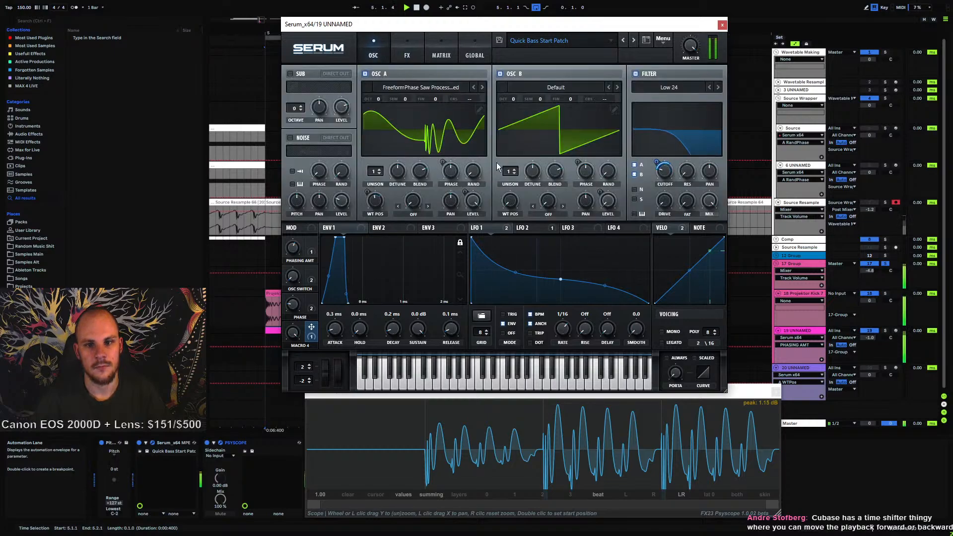
Close the Serum and Psyscope windows and open the bass clip's automation lane in the clip view
left_click(721, 26)
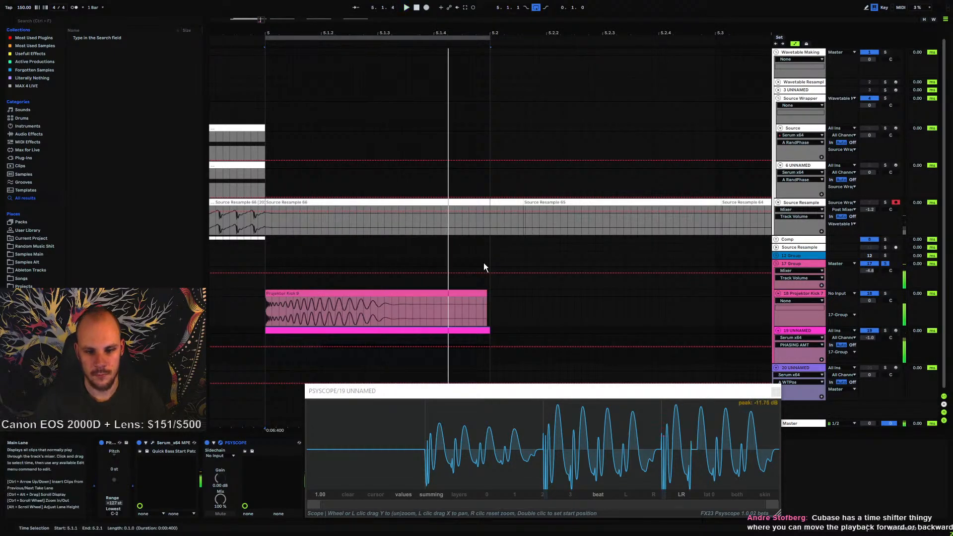
left_click(776, 391)
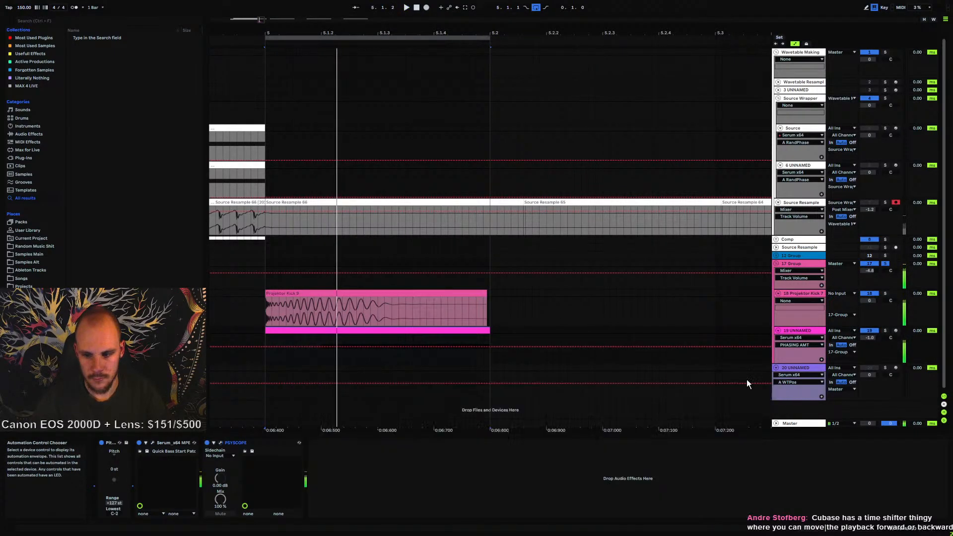
double_click(403, 330)
left_click(506, 488)
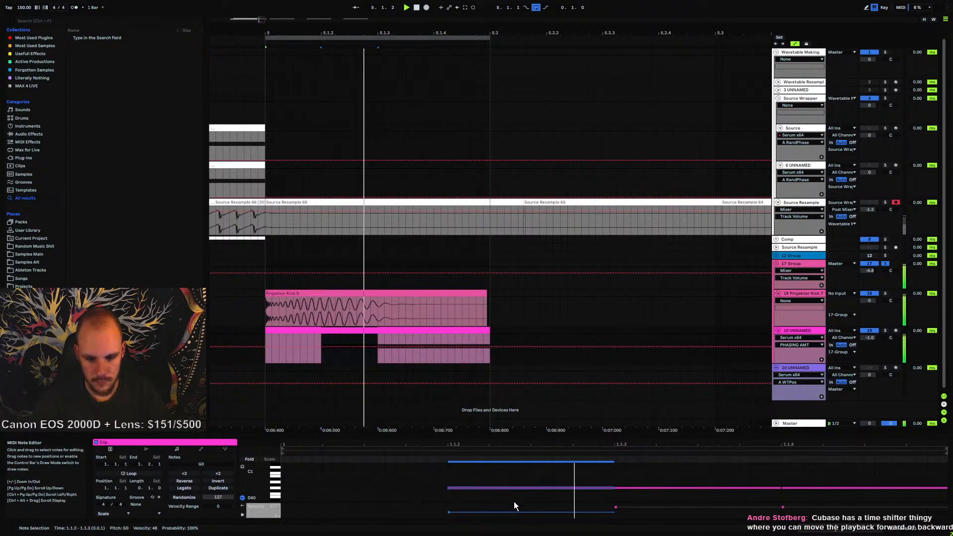
left_click_drag(782, 507, 783, 508)
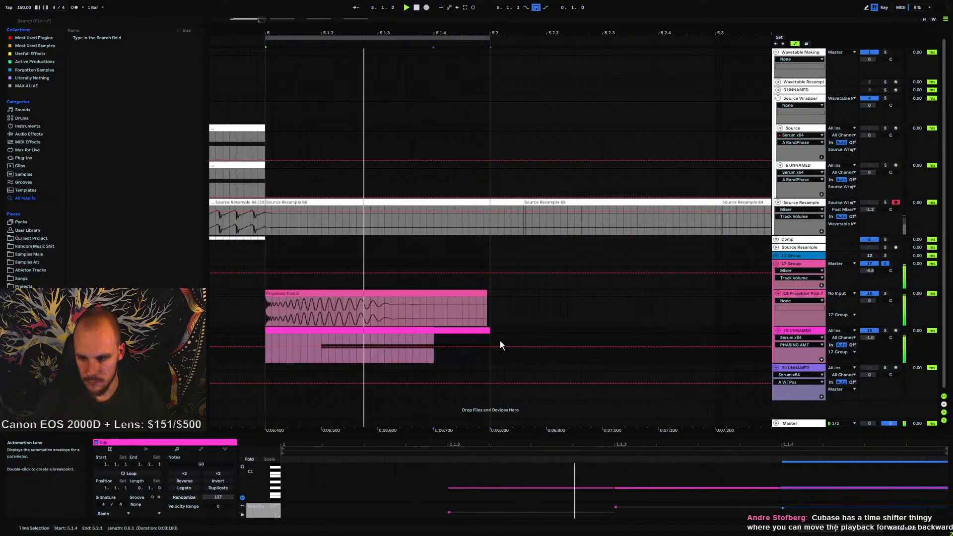
Insert EQ Eight on the bass track, expand its spectrum display and play the loop to view it
left_click(800, 335)
double_click(799, 331)
right_click(546, 468)
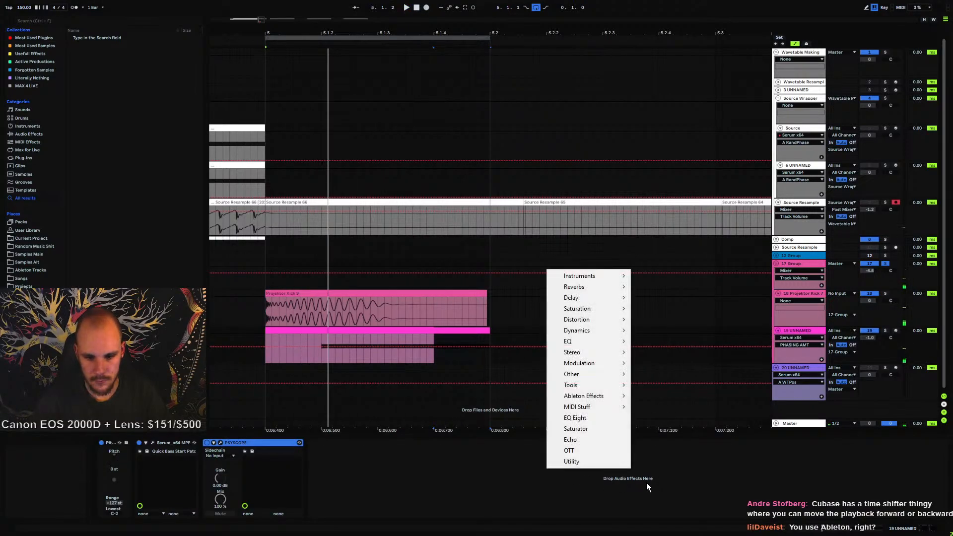
left_click(594, 418)
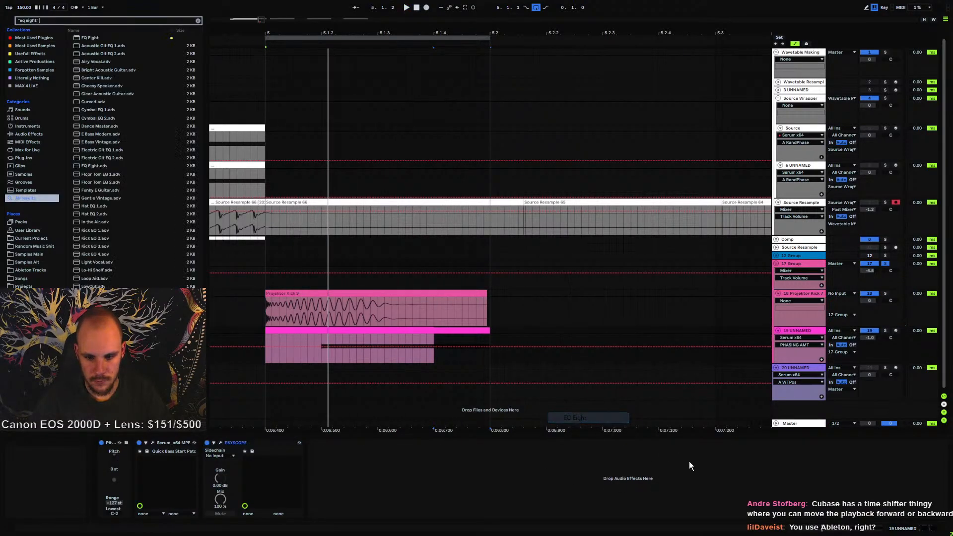
left_click(319, 443)
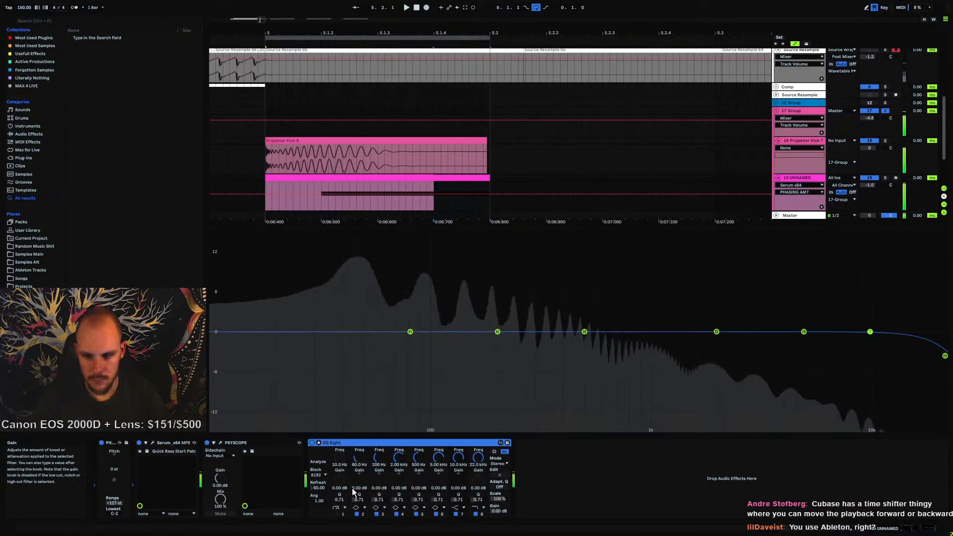
key("space")
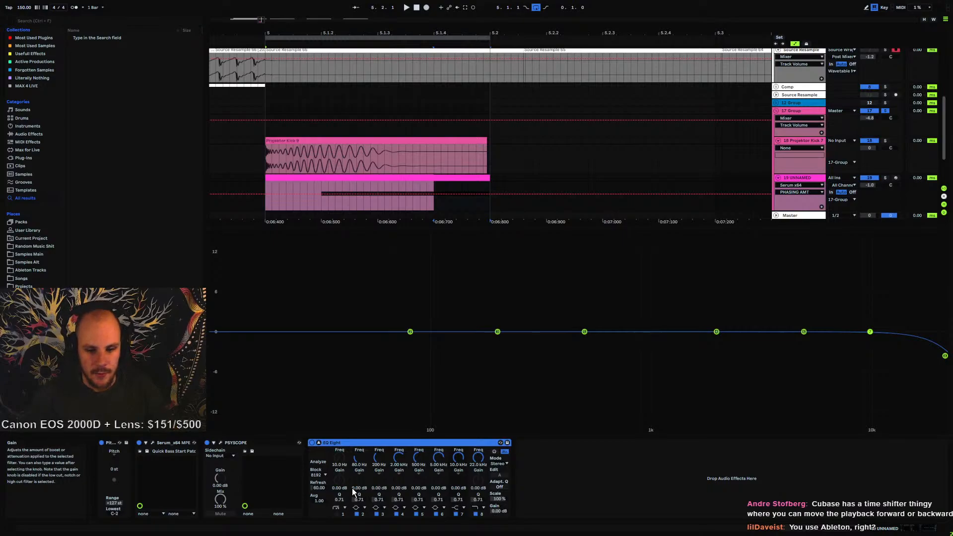
key("space")
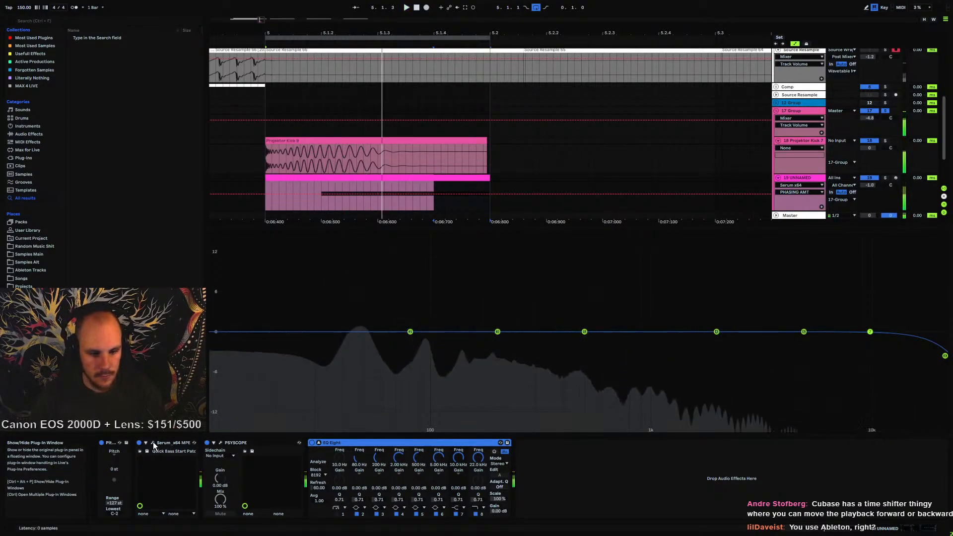
Open Serum and switch on the Distortion effect on its FX page
left_click(153, 442)
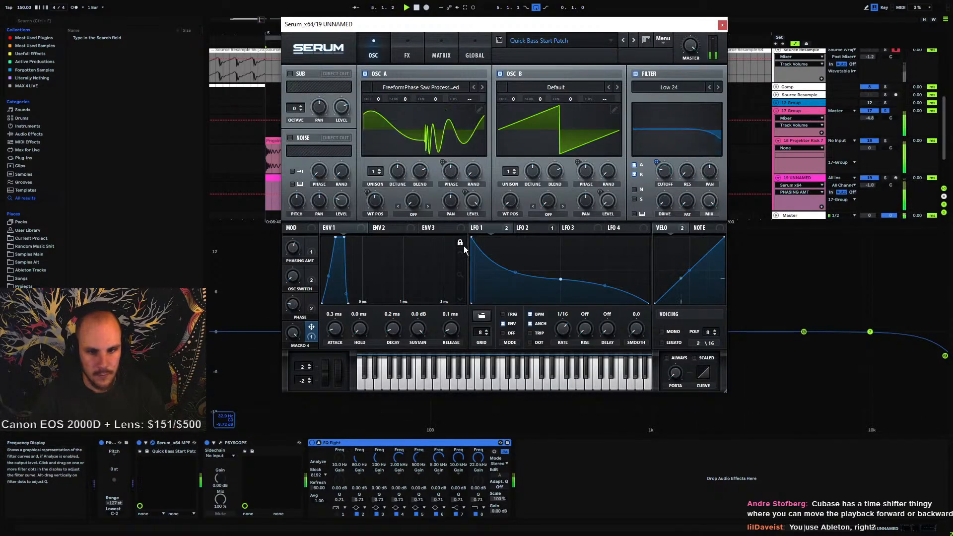
left_click(293, 280)
left_click_drag(518, 30, 343, 74)
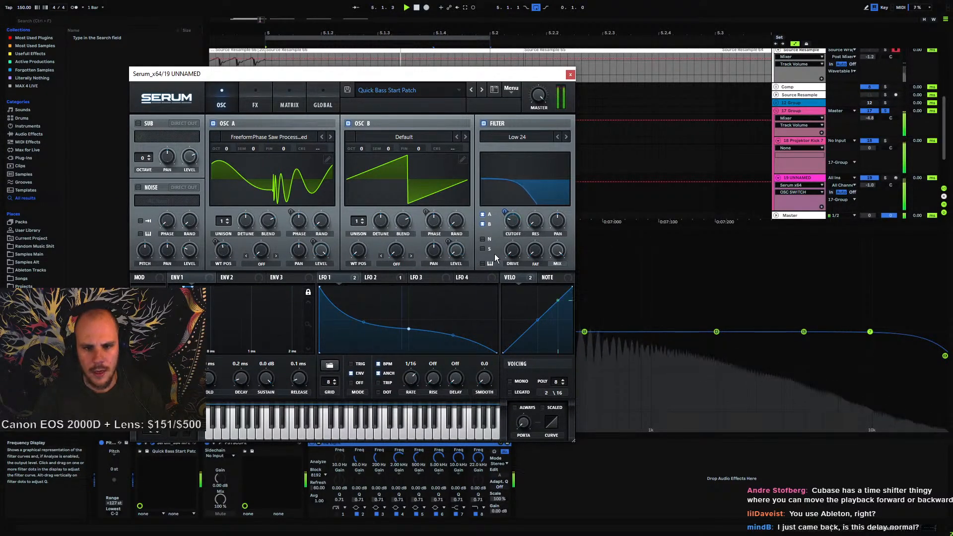
left_click(252, 93)
left_click(141, 156)
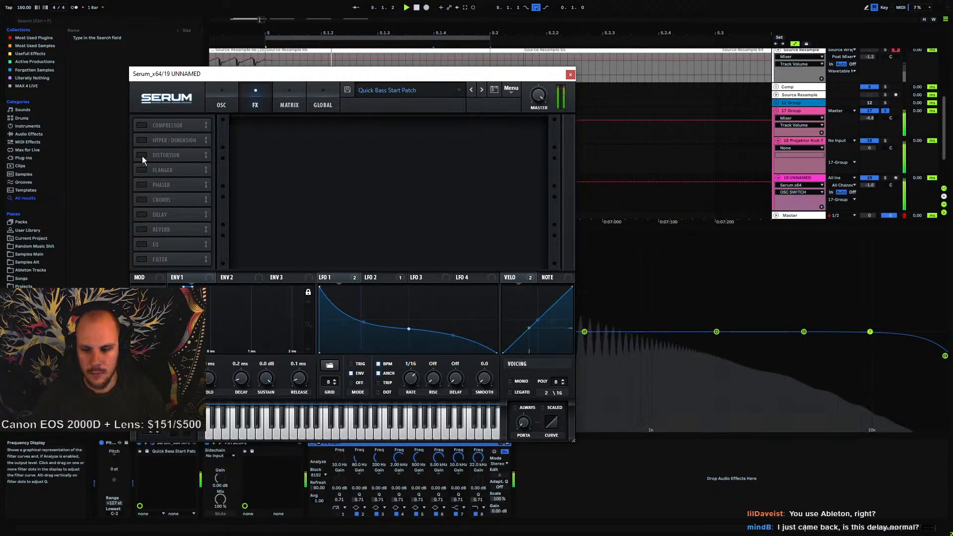
left_click(141, 156)
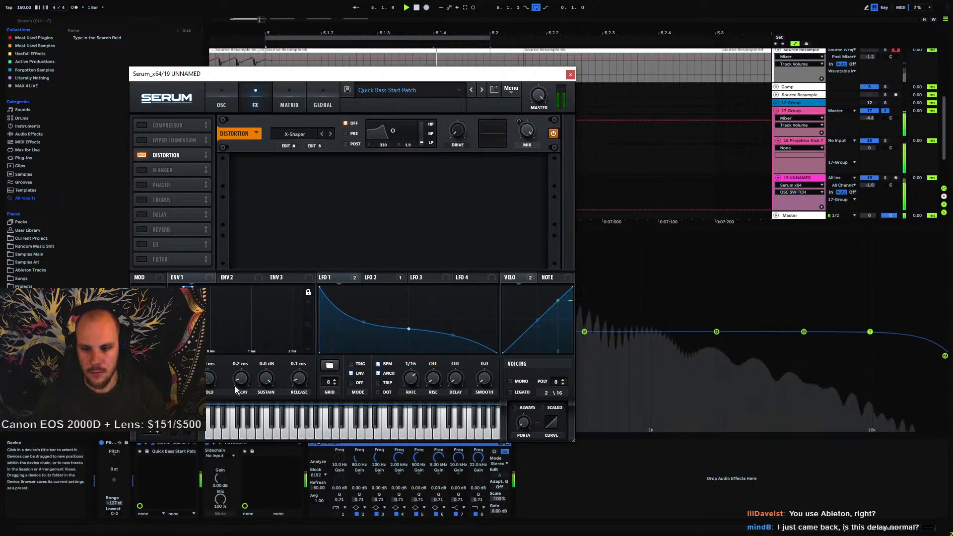
Return Serum to the OSC page, reposition its window and close the plugin
left_click(222, 103)
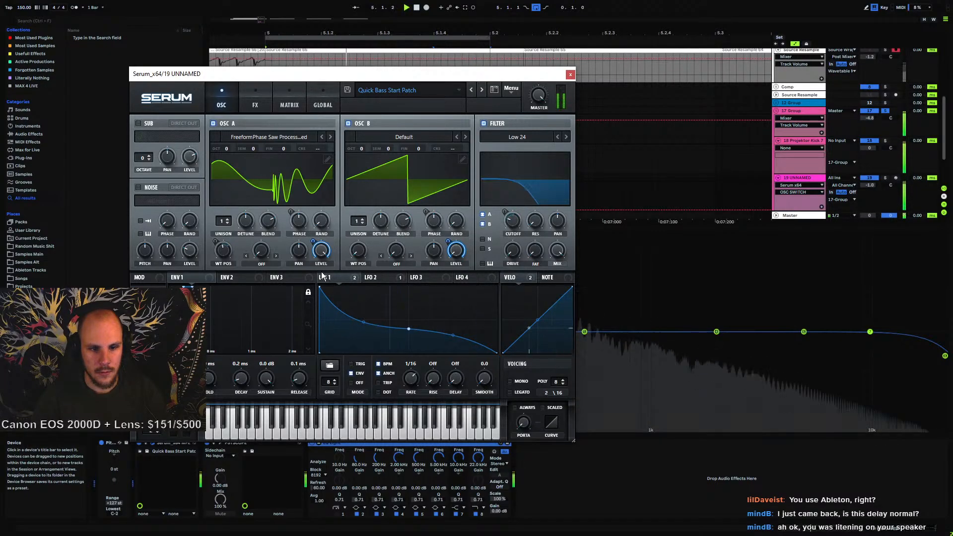
left_click_drag(297, 75, 375, 432)
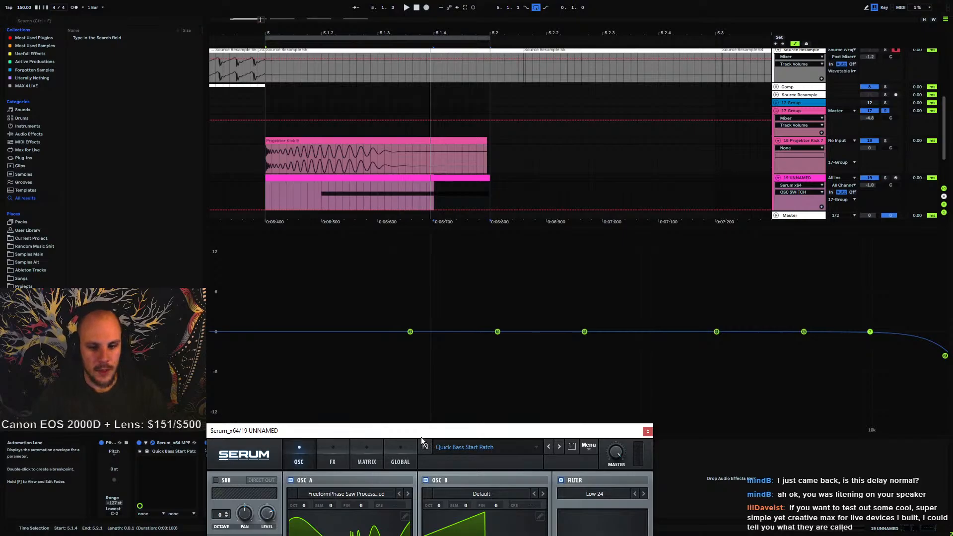
left_click_drag(421, 435, 460, 95)
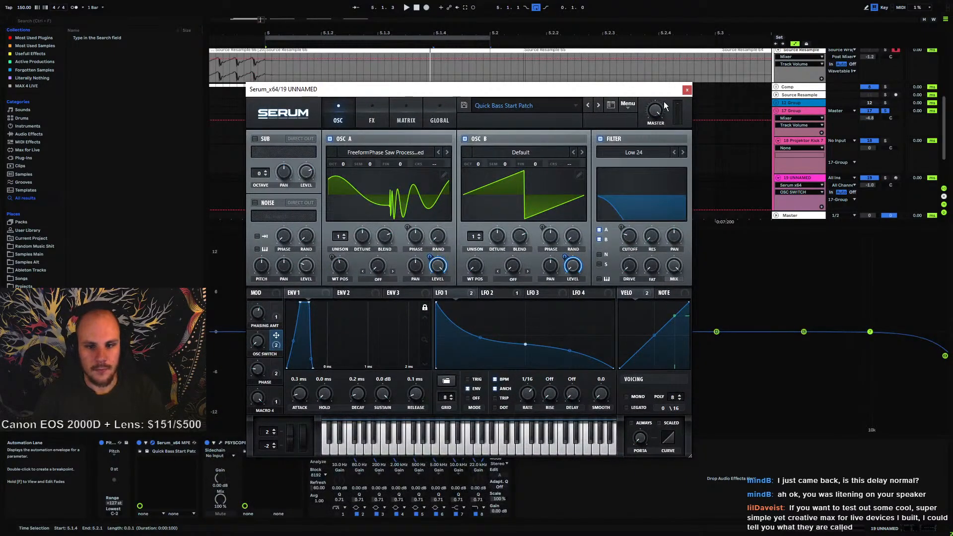
left_click(687, 89)
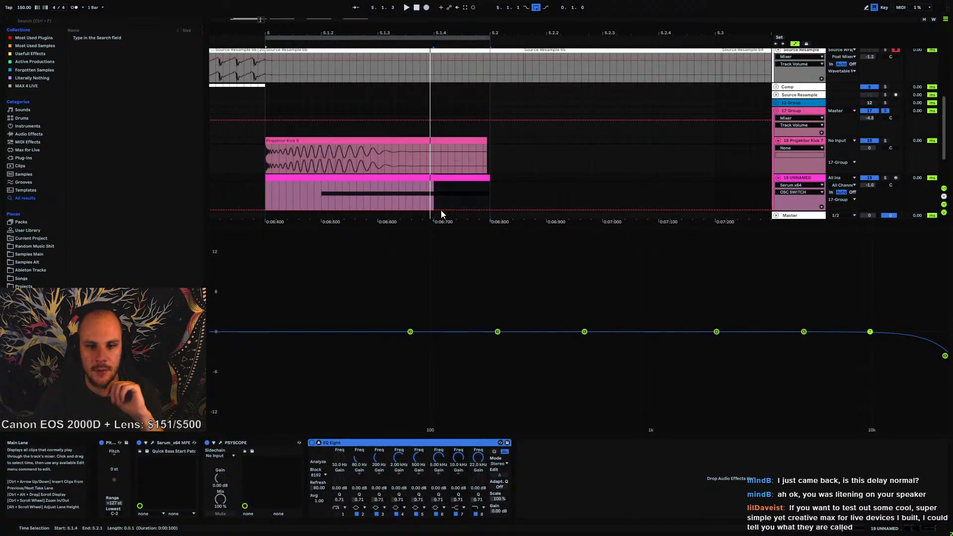
Reopen Serum, play the loop, lower the Phasing Amt macro and close the plugin window
left_click(153, 442)
key("space")
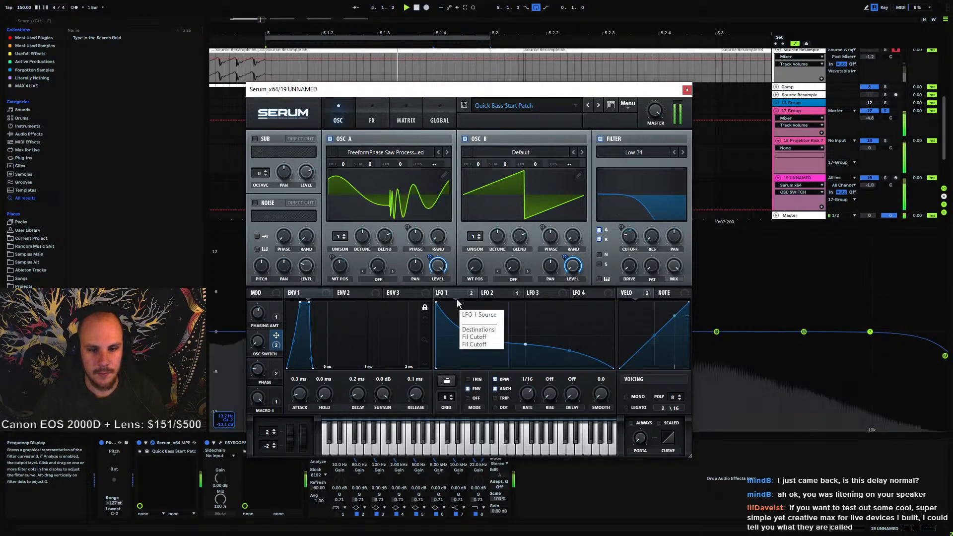
left_click(260, 311)
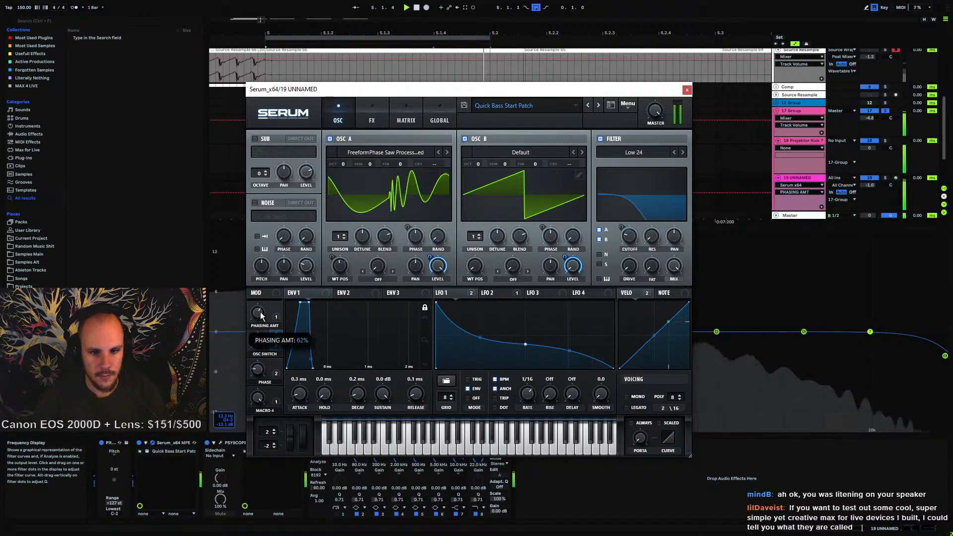
left_click_drag(264, 312, 277, 328)
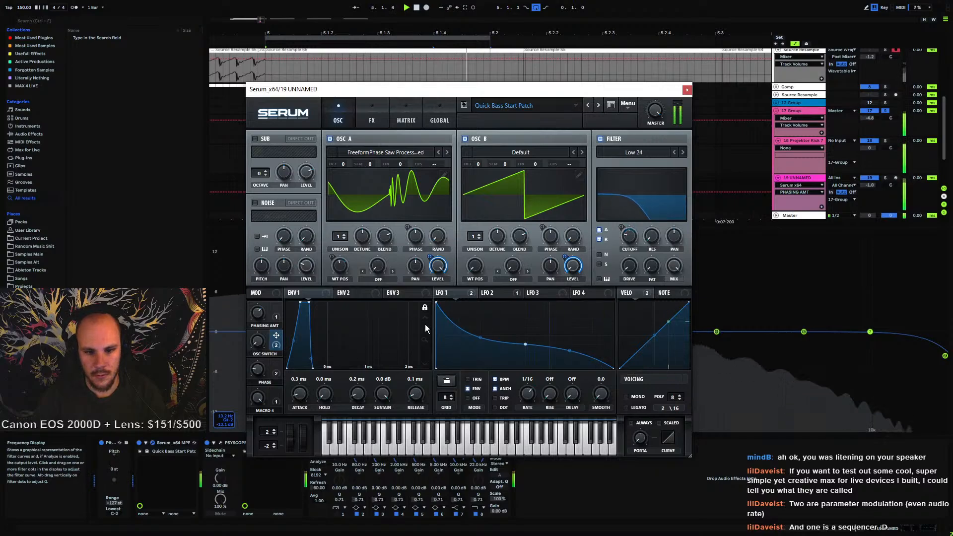
left_click(686, 90)
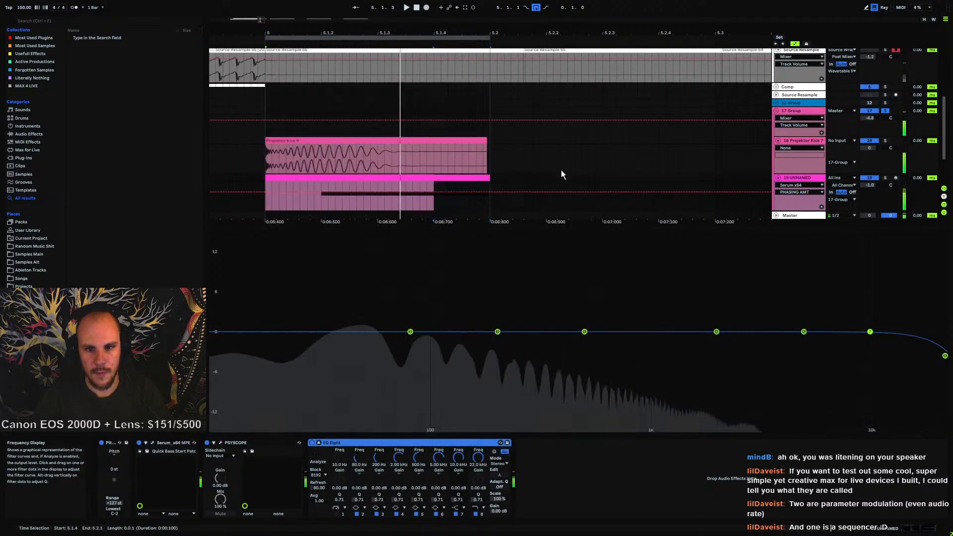
Play the loop with the bass clip selected and collapse the EQ Eight display
key("space")
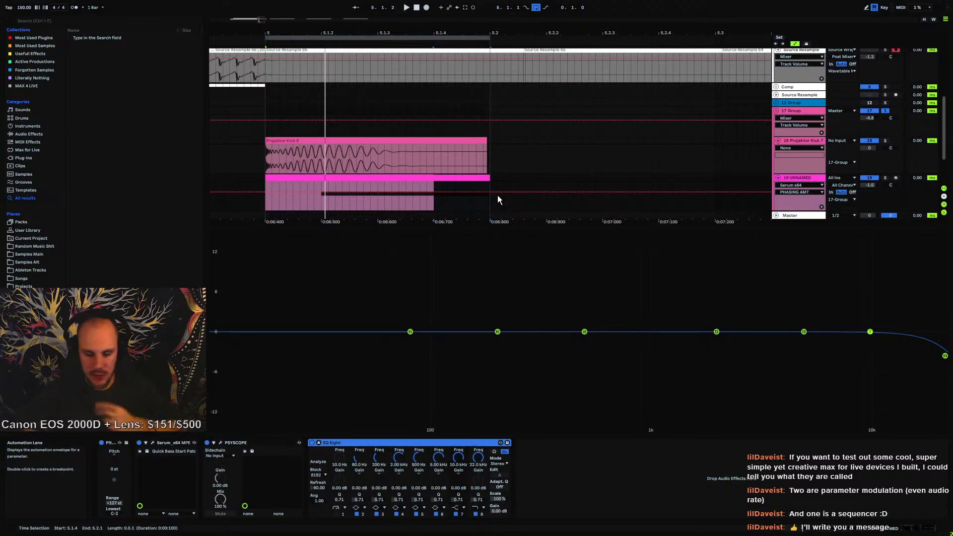
left_click(267, 202)
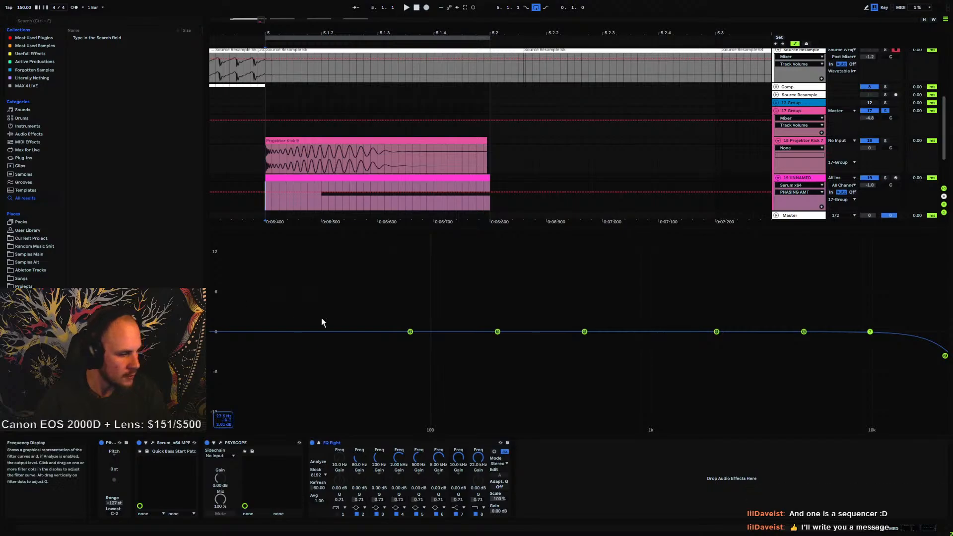
key("space")
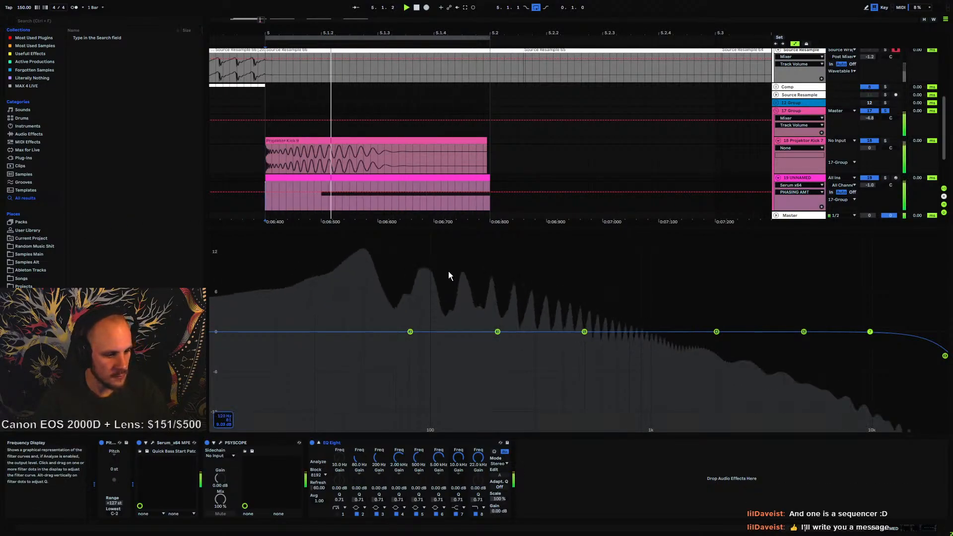
left_click(320, 442)
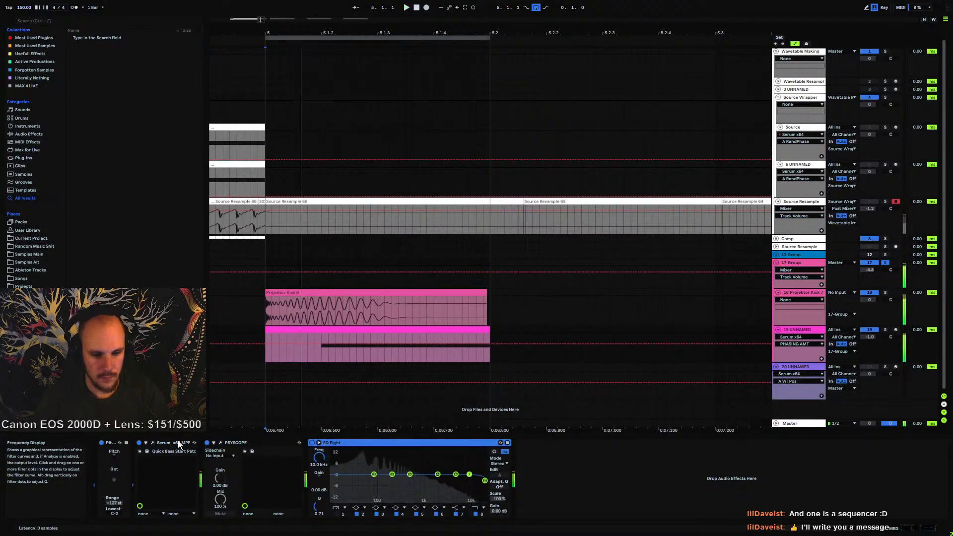
Open Serum, try renaming Macro 4, and inspect the routings in the modulation matrix
left_click(152, 442)
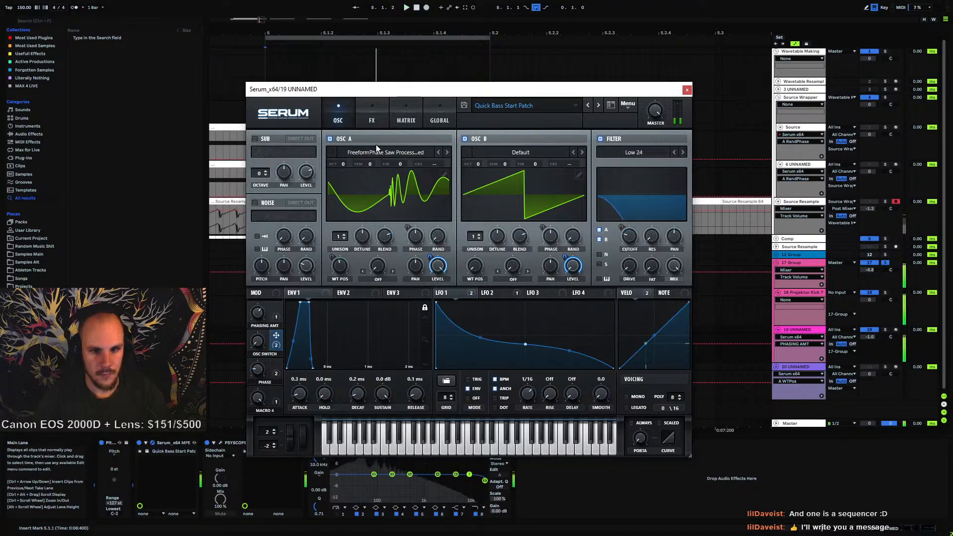
left_click(372, 116)
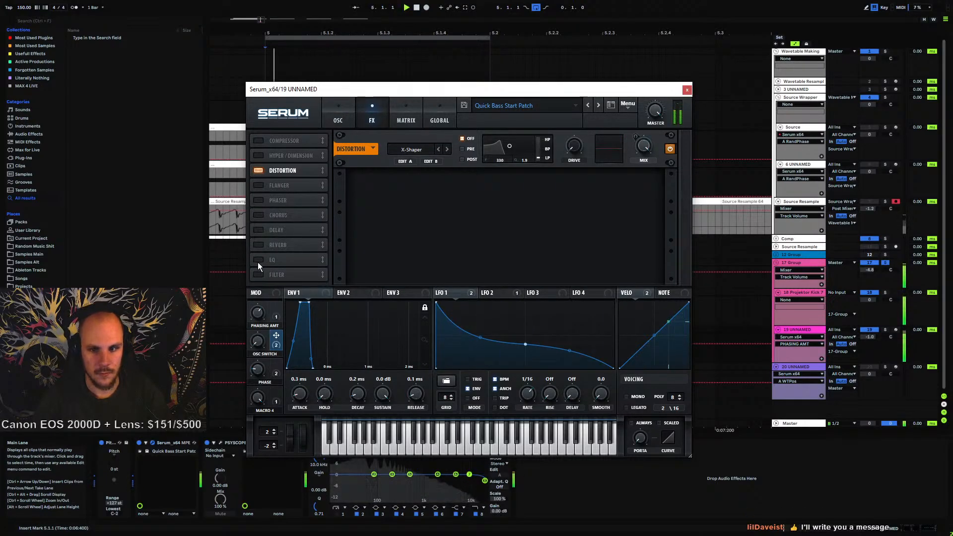
double_click(264, 411)
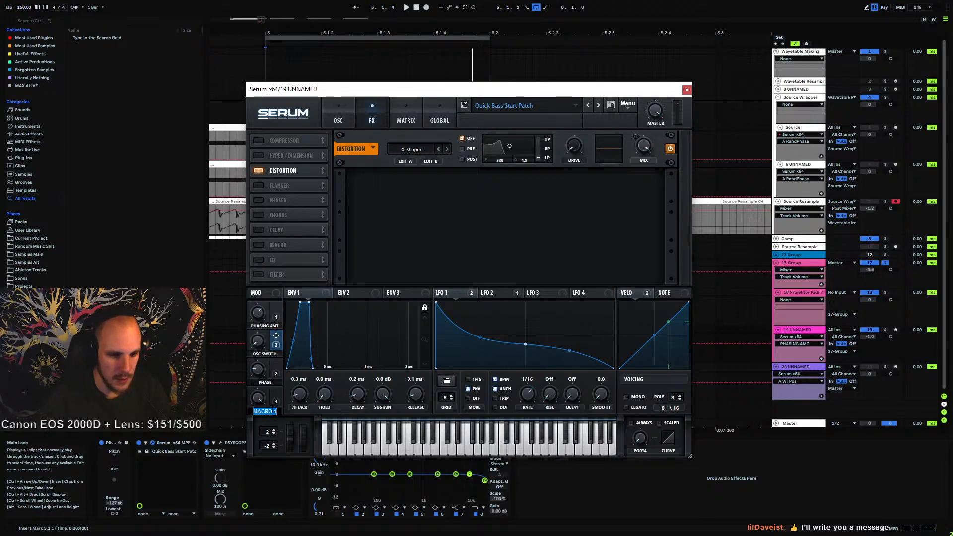
left_click(274, 391)
left_click(405, 120)
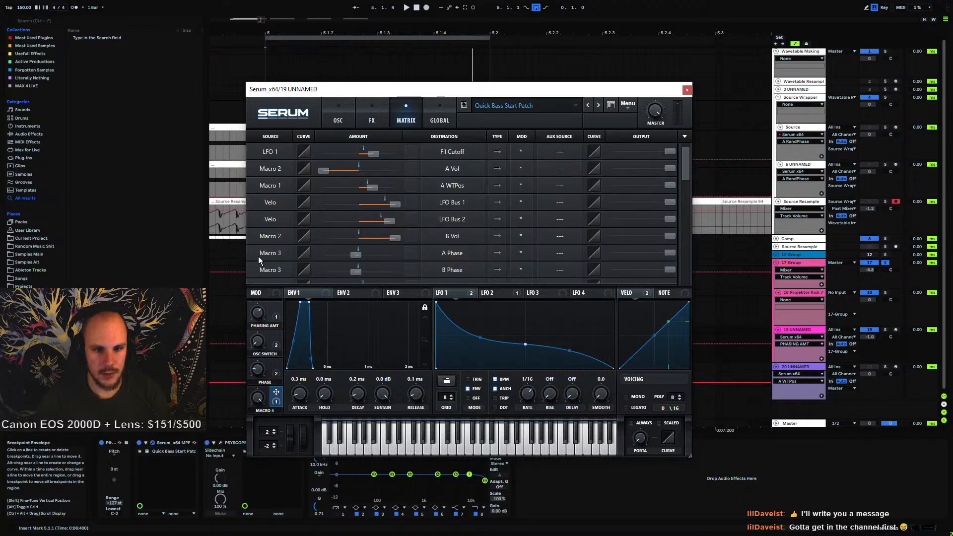
scroll(263, 254, "down", 6)
scroll(271, 252, "up", 1)
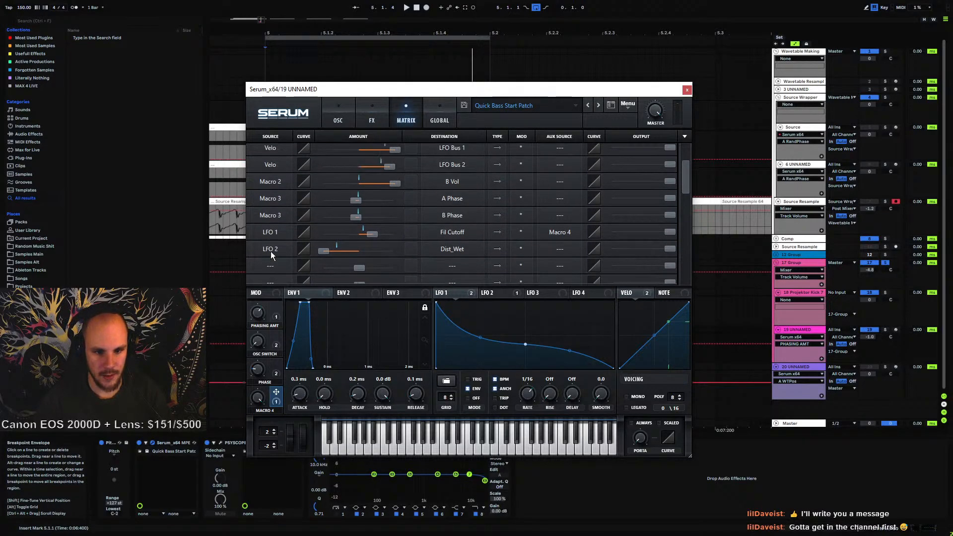
Clear the matrix slot routing LFO 1 to Fil Cutoff, removing its source, Macro 4 aux source and destination
left_click(279, 233)
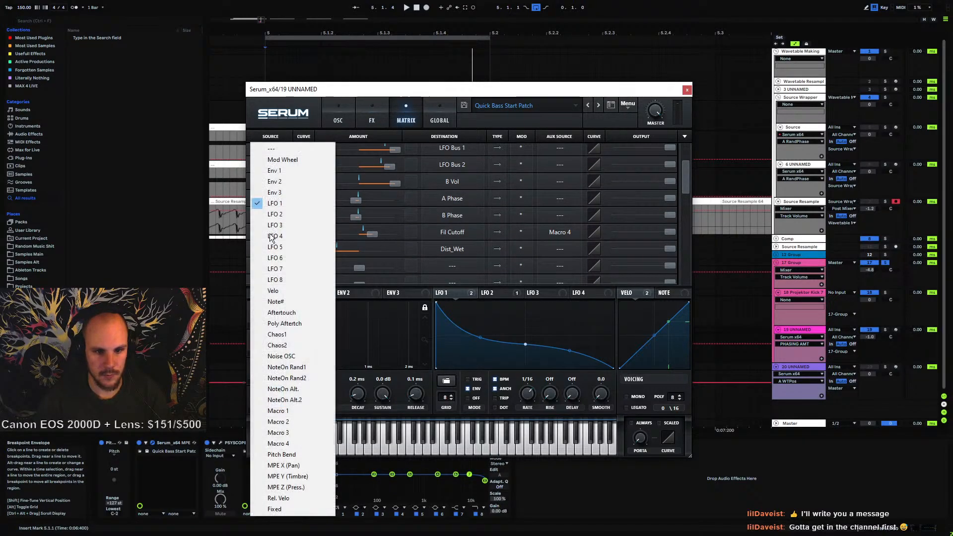
left_click(287, 150)
left_click(543, 232)
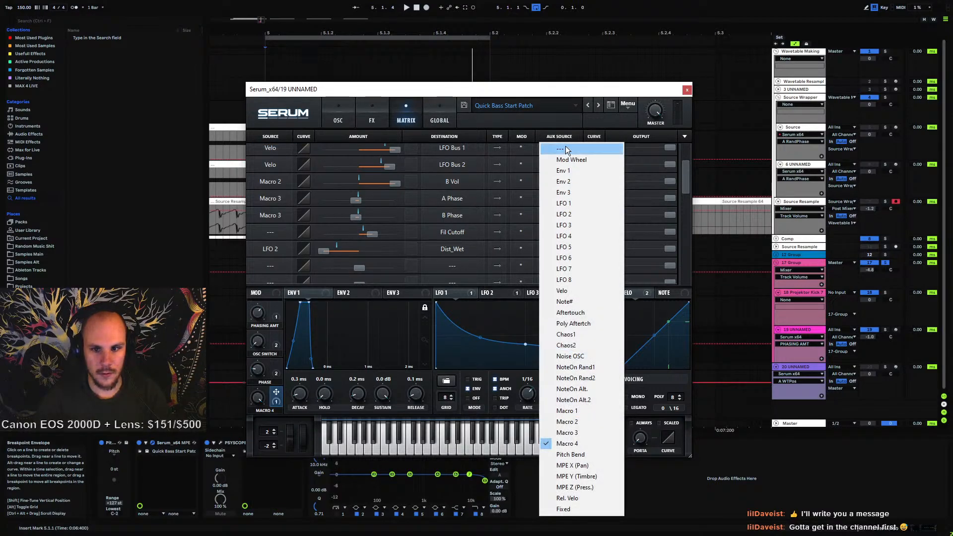
left_click(565, 147)
left_click(465, 237)
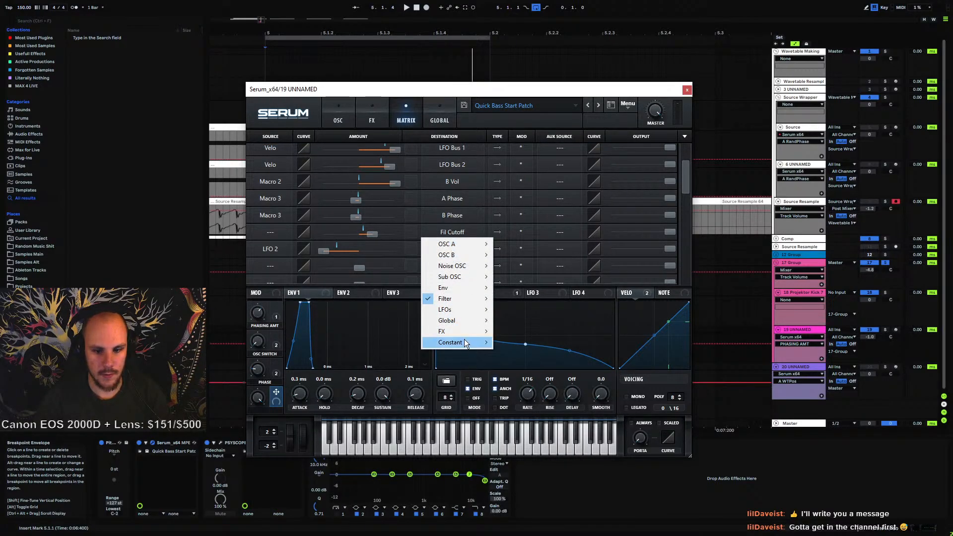
left_click(523, 343)
scroll(337, 268, "up", 3)
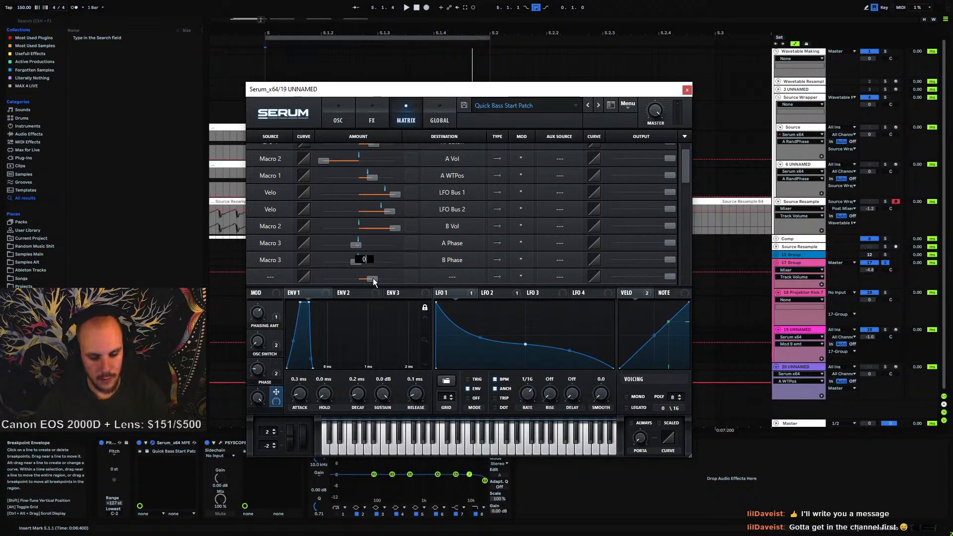
scroll(314, 242, "up", 1)
scroll(280, 237, "down", 1)
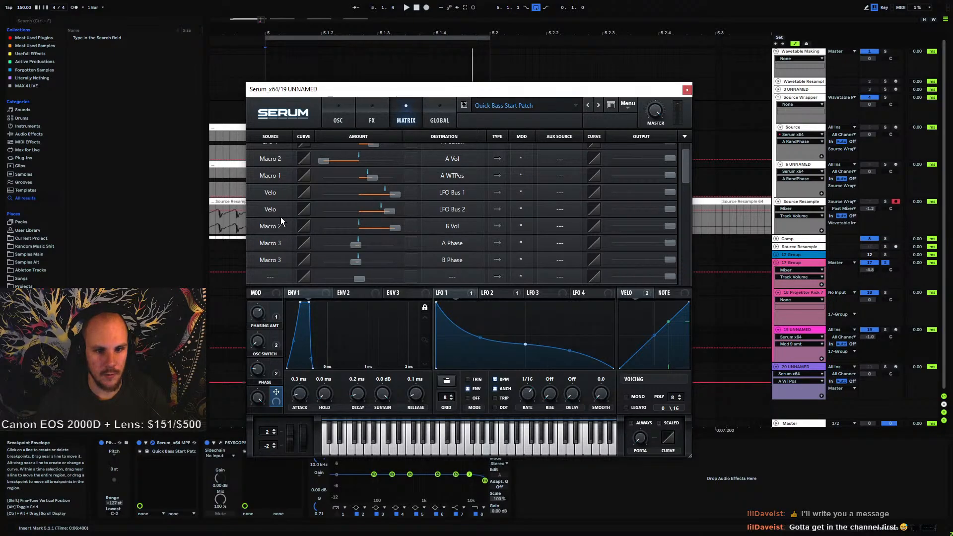
Adjust the Macro 1 to A WTPos modulation amount in the matrix while playing the loop
left_click_drag(373, 177, 394, 183)
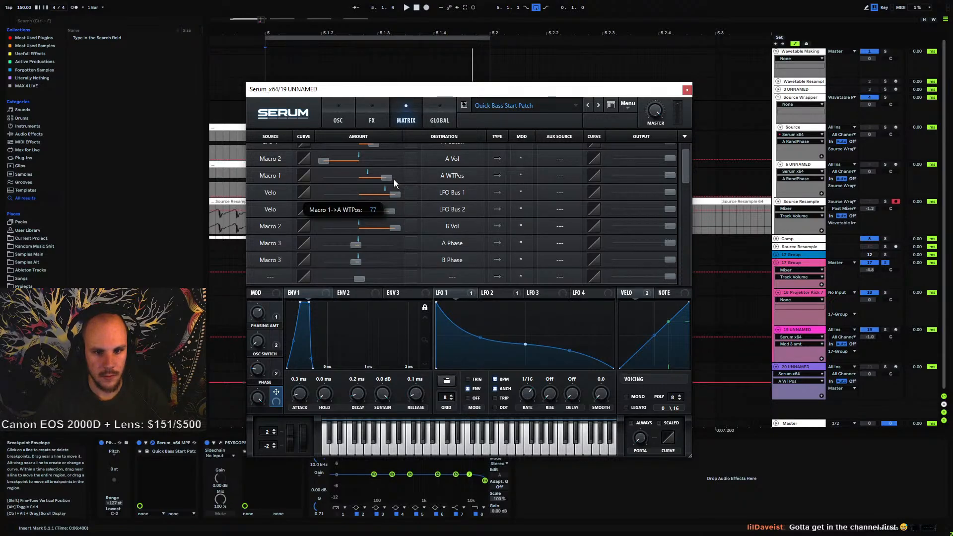
key("space")
left_click(340, 118)
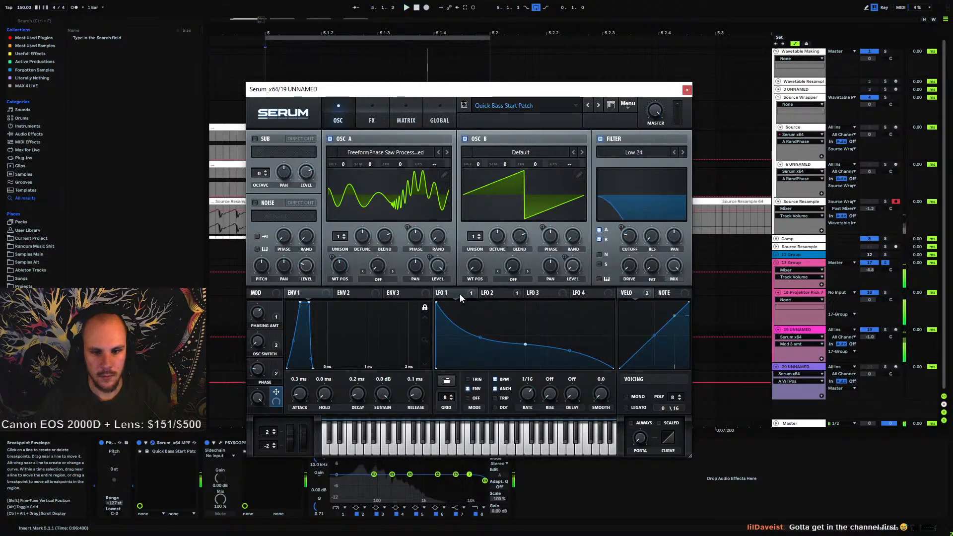
left_click(404, 119)
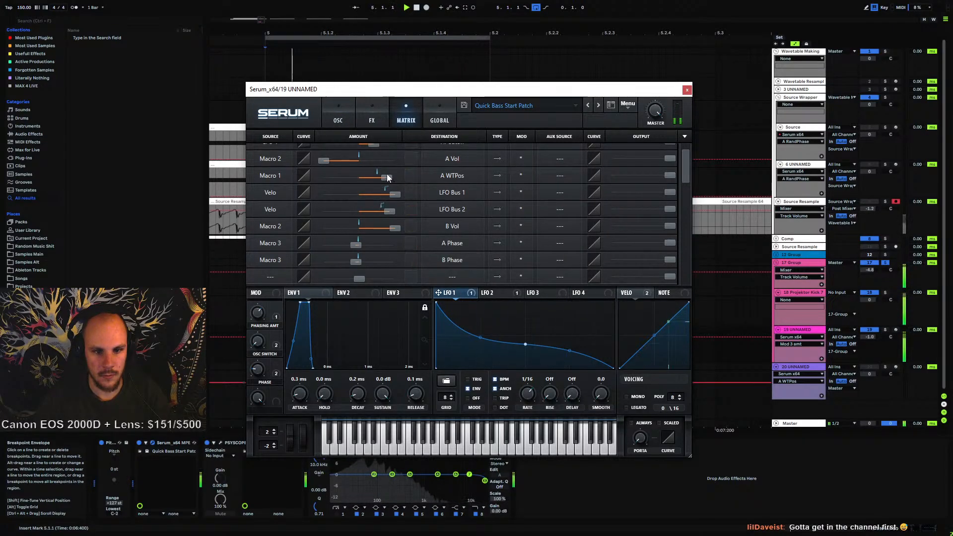
left_click_drag(388, 179, 372, 183)
key("space")
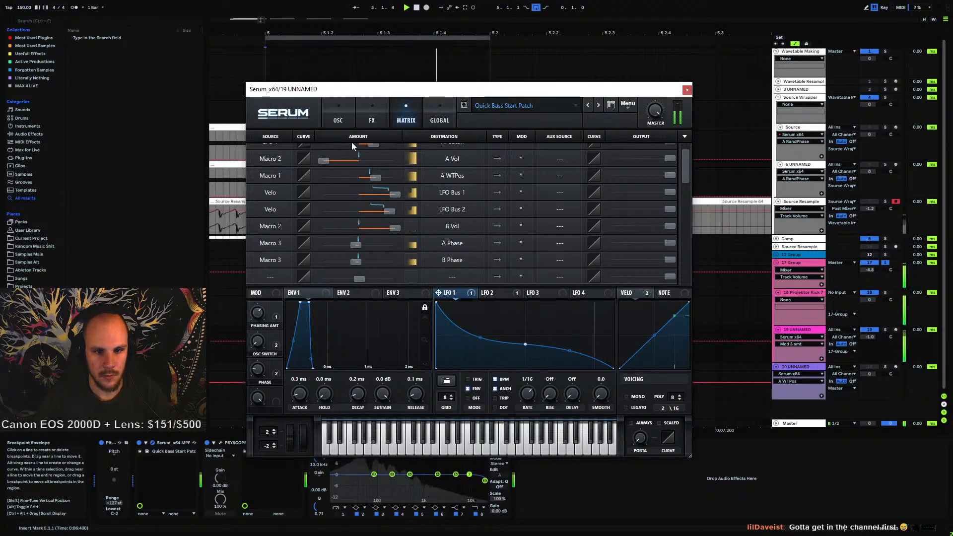
Raise the Phasing Amt macro on the oscillator page, nudging oscillator A's wavetable position
left_click(337, 124)
left_click(276, 311)
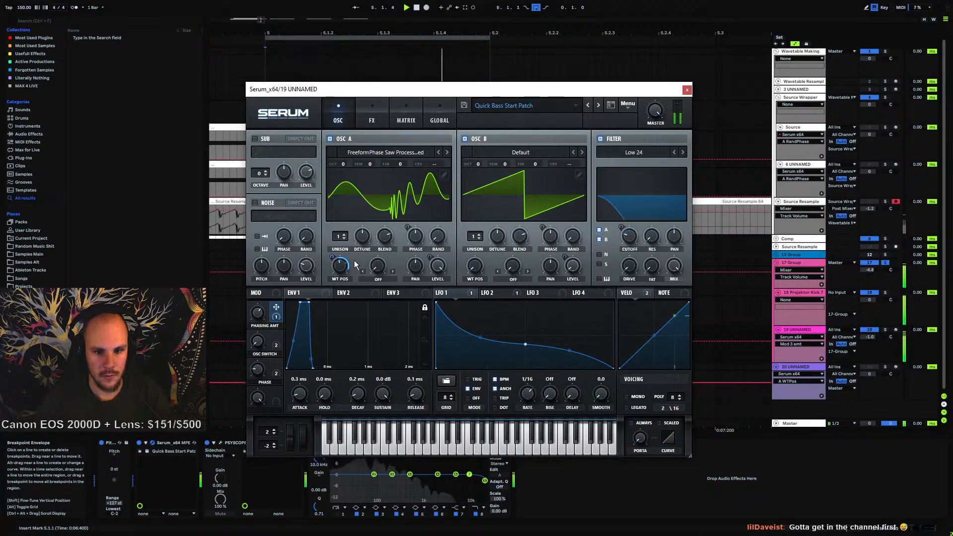
left_click_drag(331, 258, 328, 254)
left_click_drag(260, 315, 272, 186)
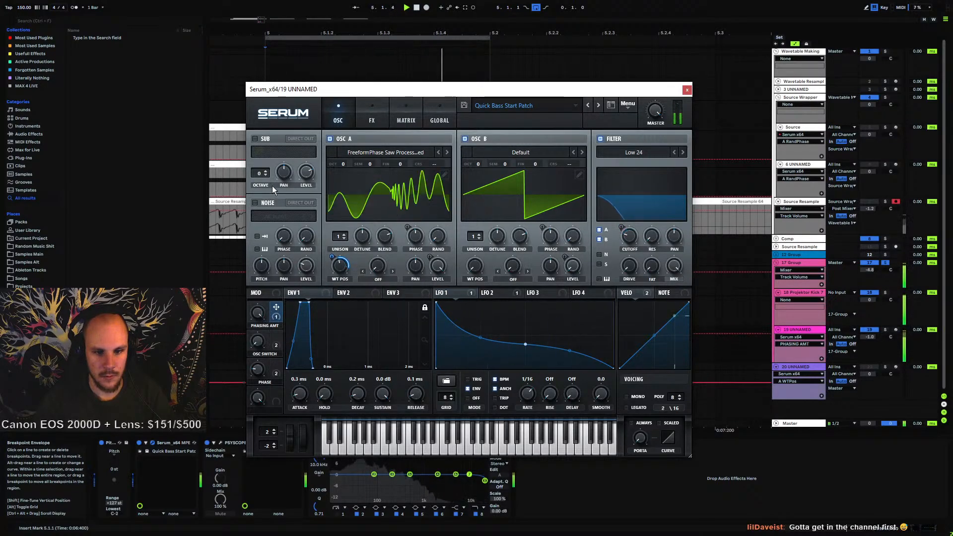
mouse_move(333, 259)
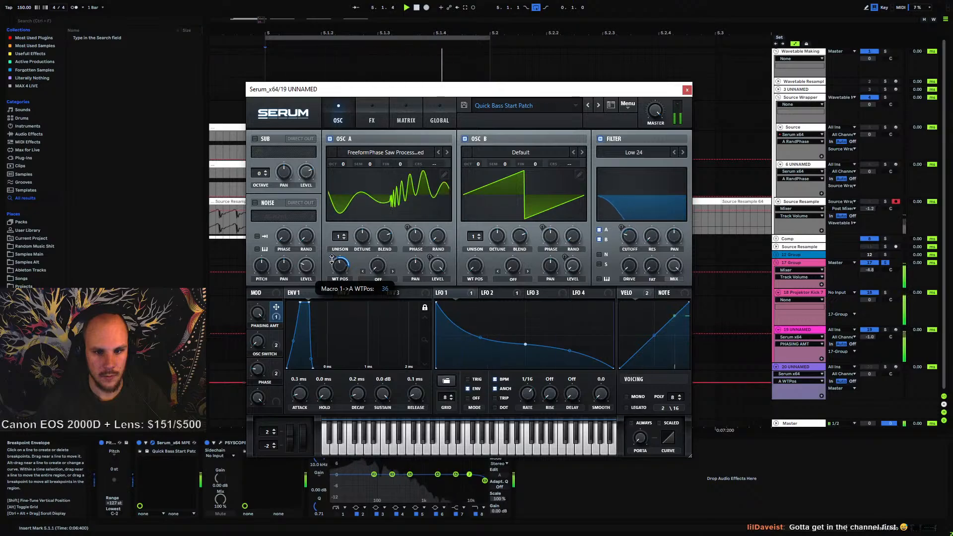
Set the LFO 1 to Fil Cutoff modulation amount to 76 in the matrix and play the loop
left_click(400, 120)
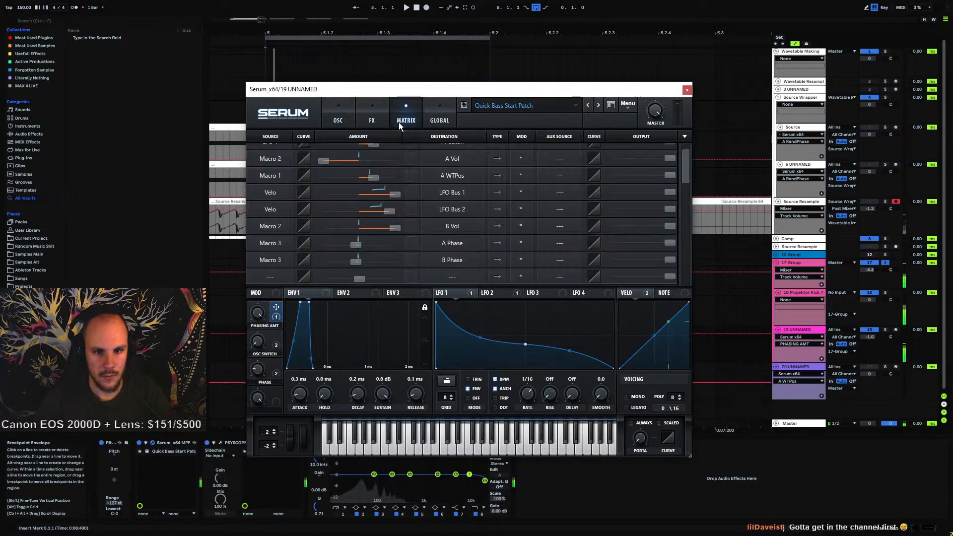
scroll(274, 232, "up", 1)
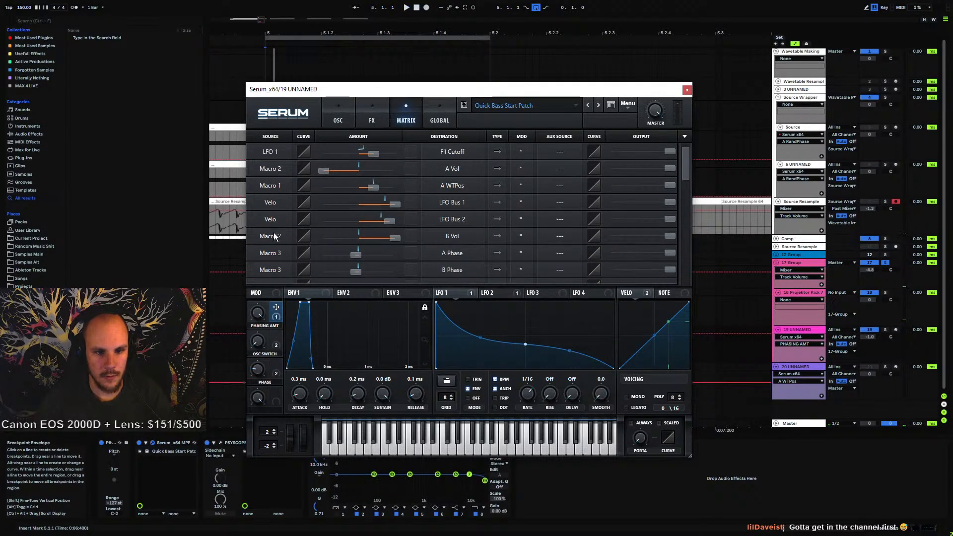
mouse_move(375, 155)
left_click_drag(376, 154, 391, 153)
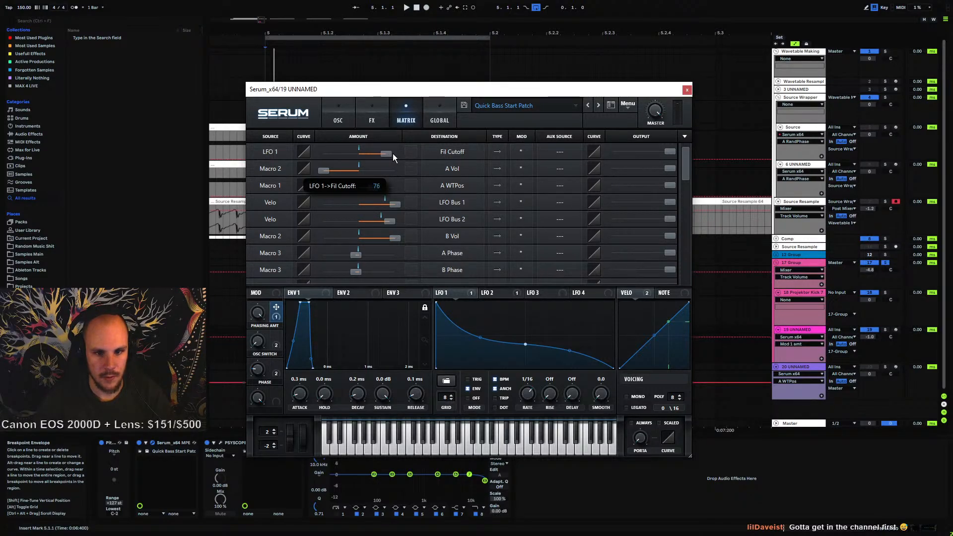
key("space")
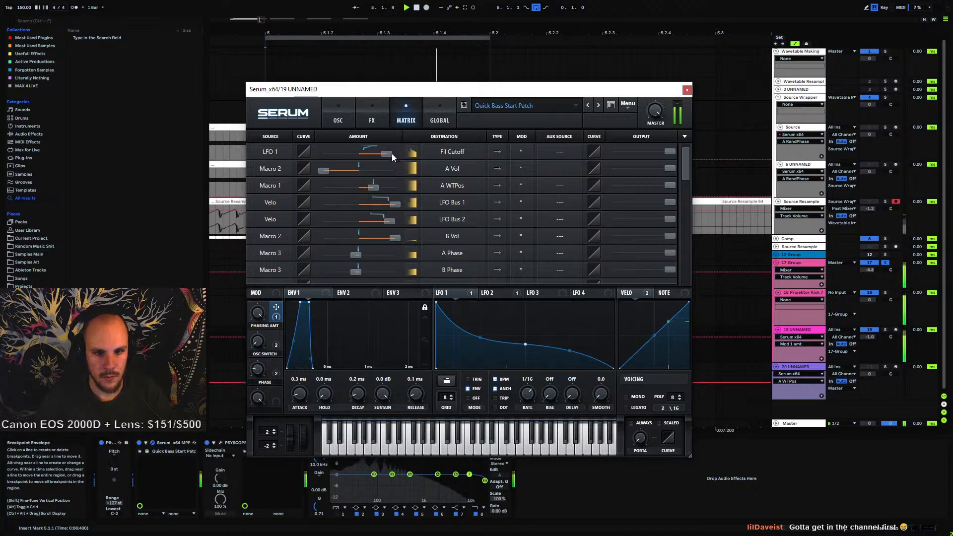
Lower Macro 4 from the oscillator page
left_click(346, 124)
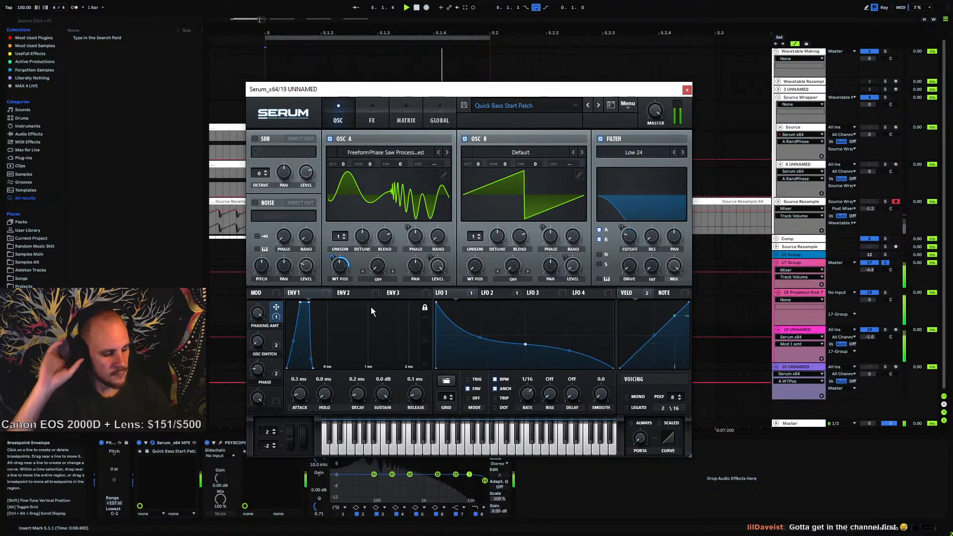
left_click(277, 396)
left_click_drag(263, 395, 256, 491)
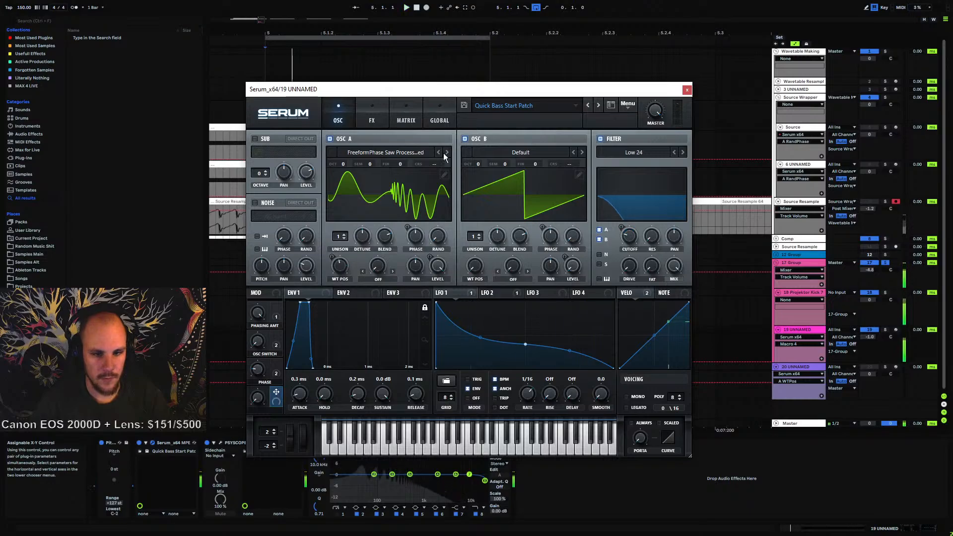
Enable the EQ effect and adjust its left band while playing the loop
left_click(379, 122)
left_click(271, 260)
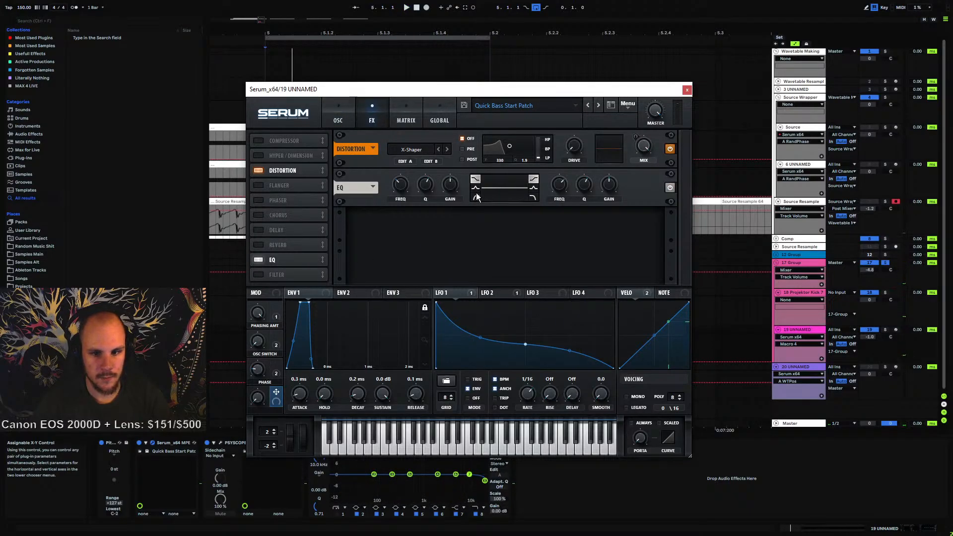
left_click_drag(454, 186, 418, 206)
key("space")
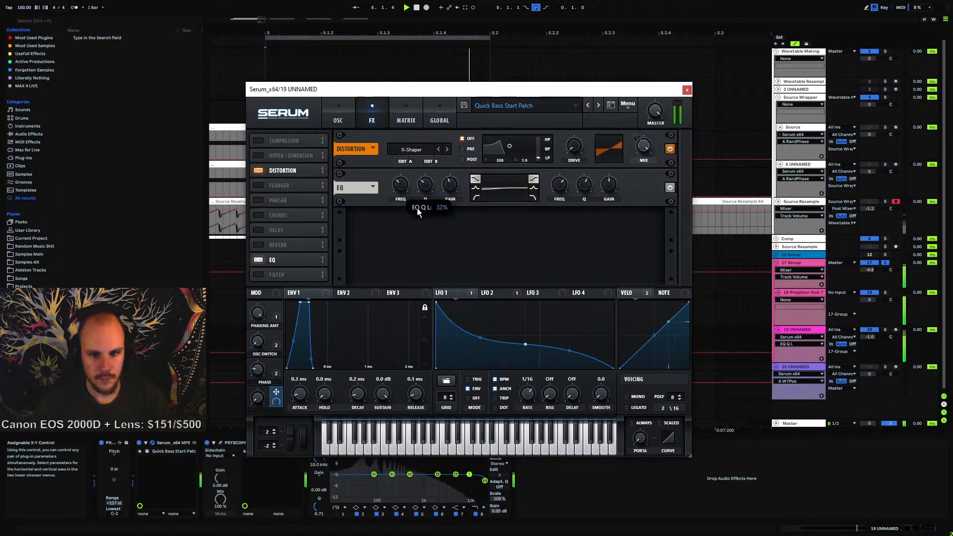
Adjust the EQ left band frequency, set its gain to 0, then lower the gain slightly
left_click(395, 194)
mouse_move(395, 193)
left_mouse_down()
mouse_move(396, 207)
mouse_move(406, 182)
left_mouse_up()
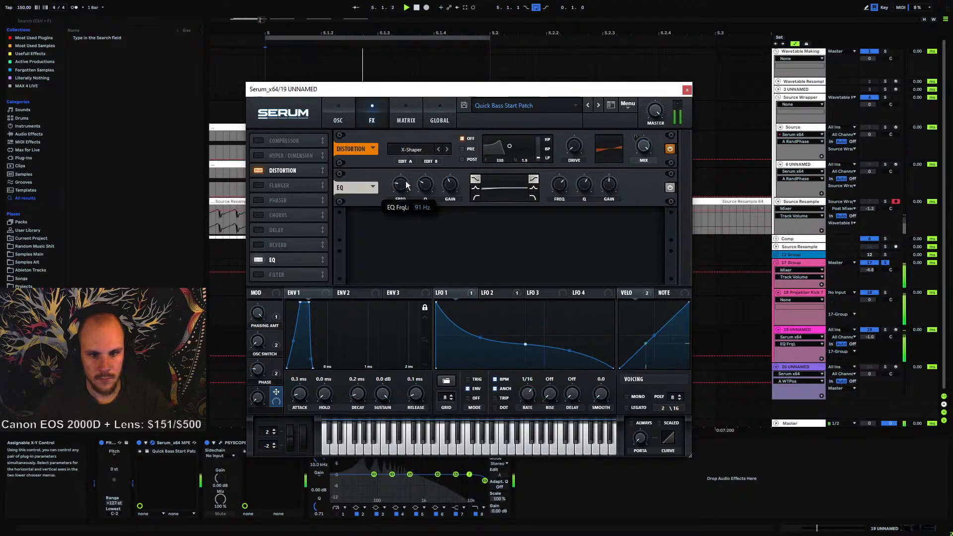
left_click(444, 184)
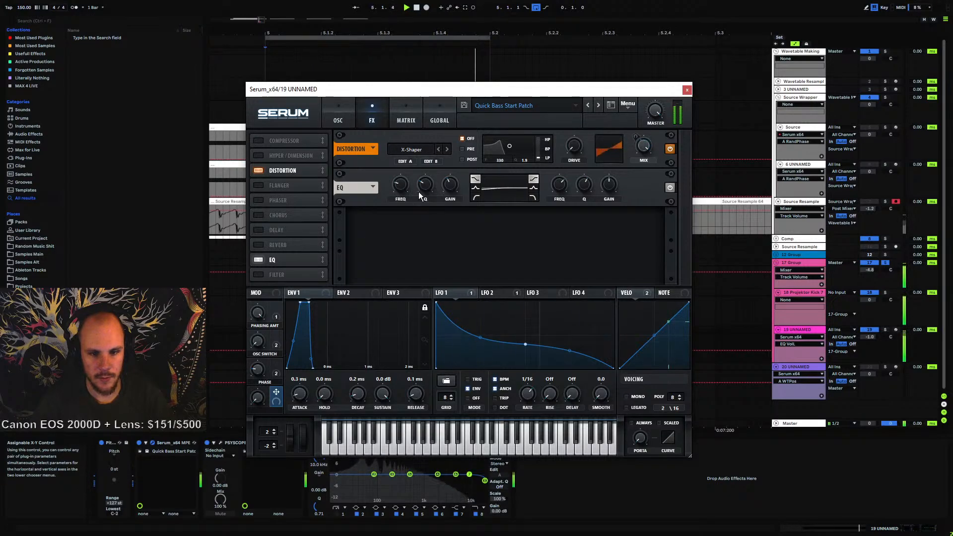
key("space")
double_click(451, 189)
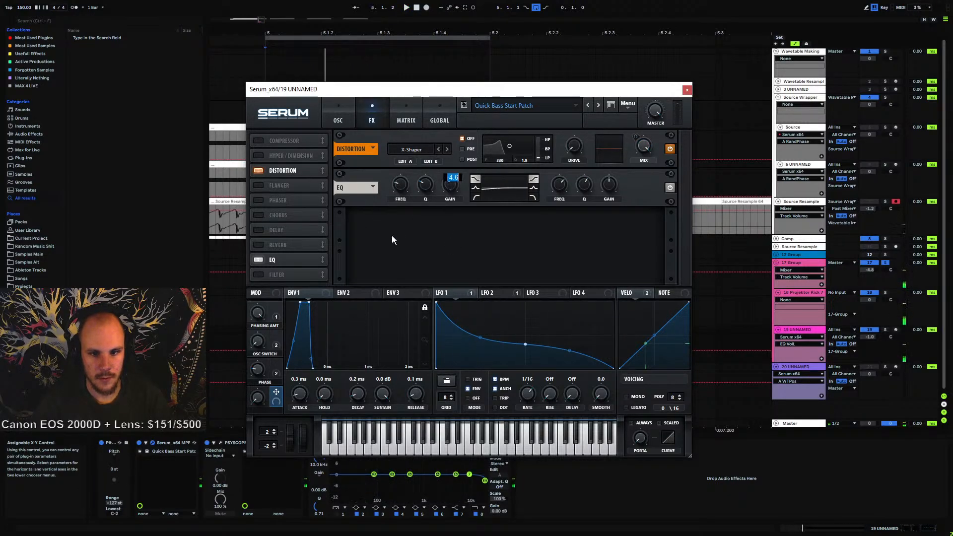
type("0")
key("Return")
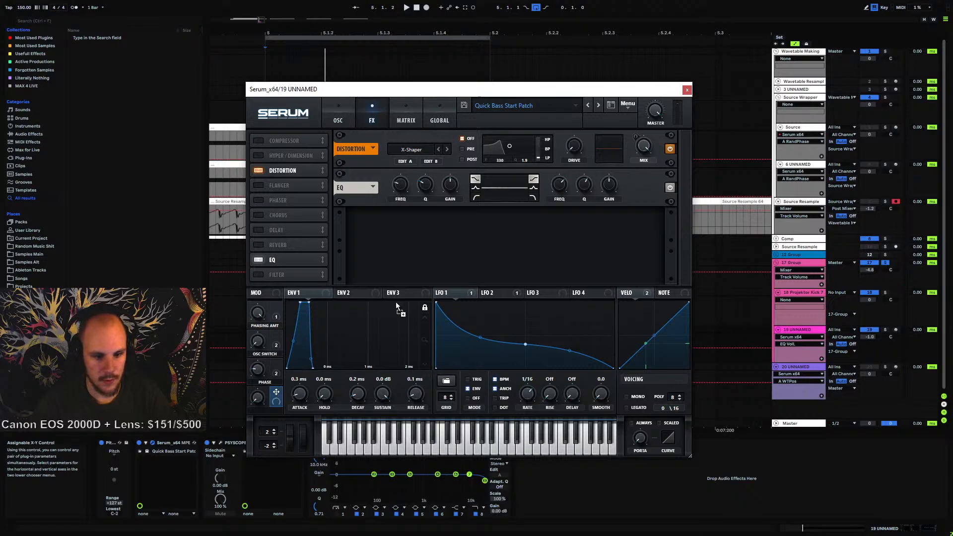
mouse_move(451, 190)
left_mouse_down()
mouse_move(441, 185)
mouse_move(437, 206)
mouse_move(439, 196)
left_mouse_up()
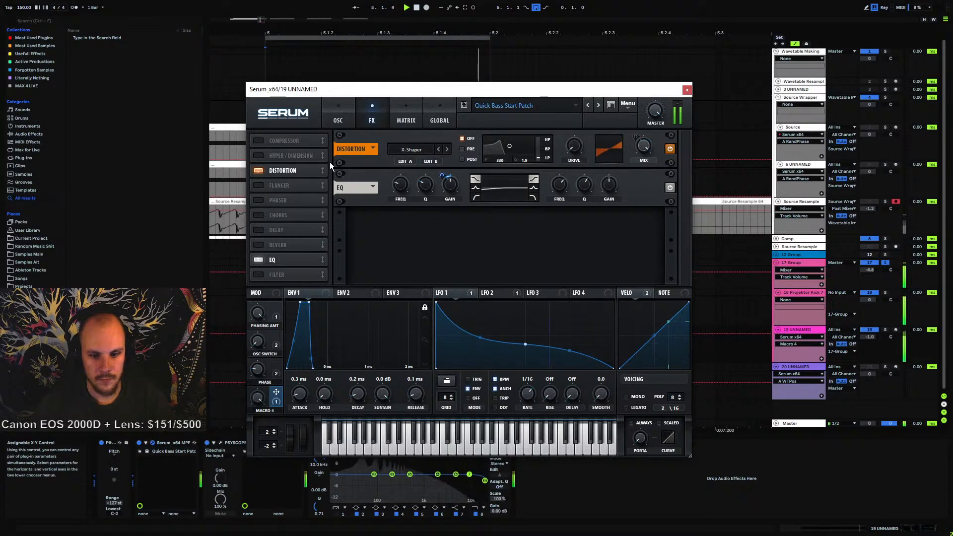
Move the Serum window up and rename Macro 4 to Lower Sub
left_click_drag(406, 90, 439, 18)
double_click(295, 338)
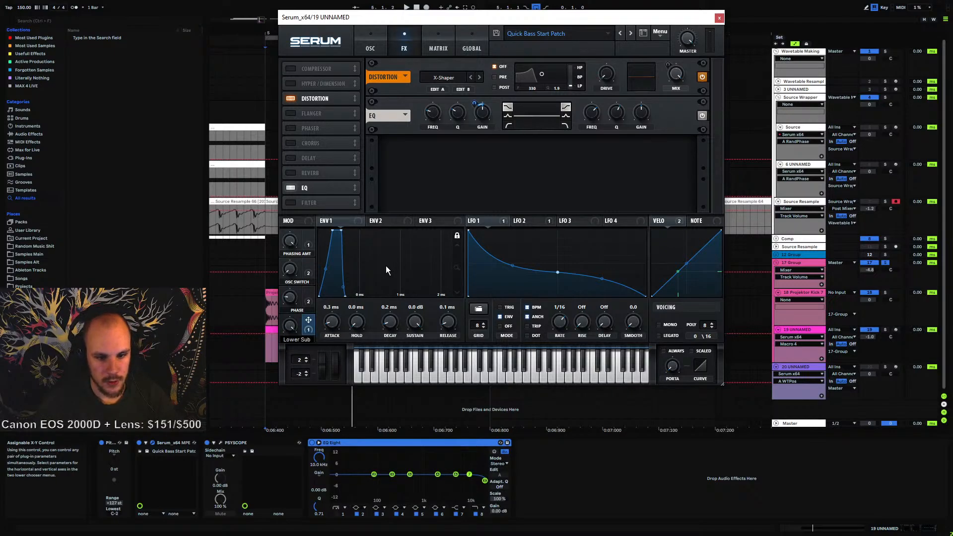
key("Return")
Turn on the sub oscillator and switch off oscillators A and B
left_click(372, 44)
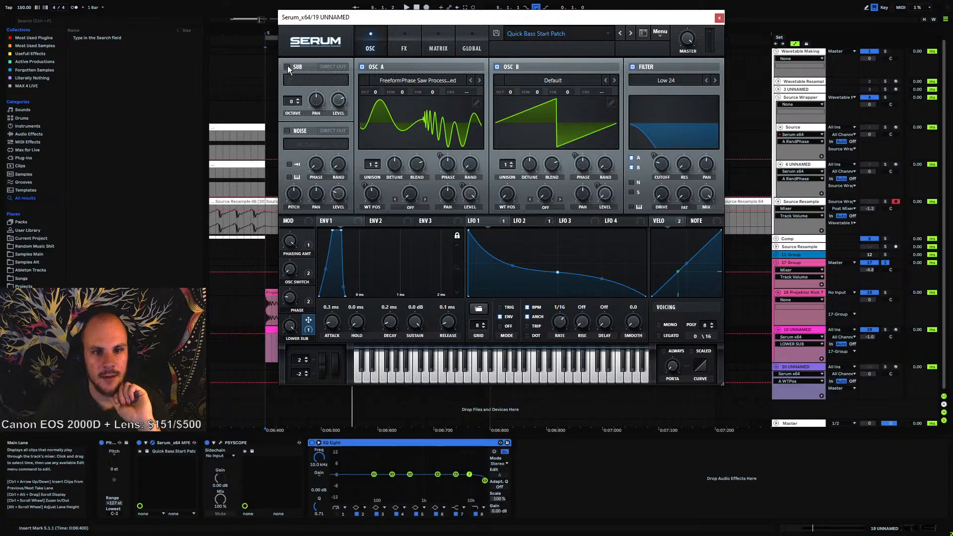
left_click(287, 66)
left_click(362, 66)
left_click(497, 67)
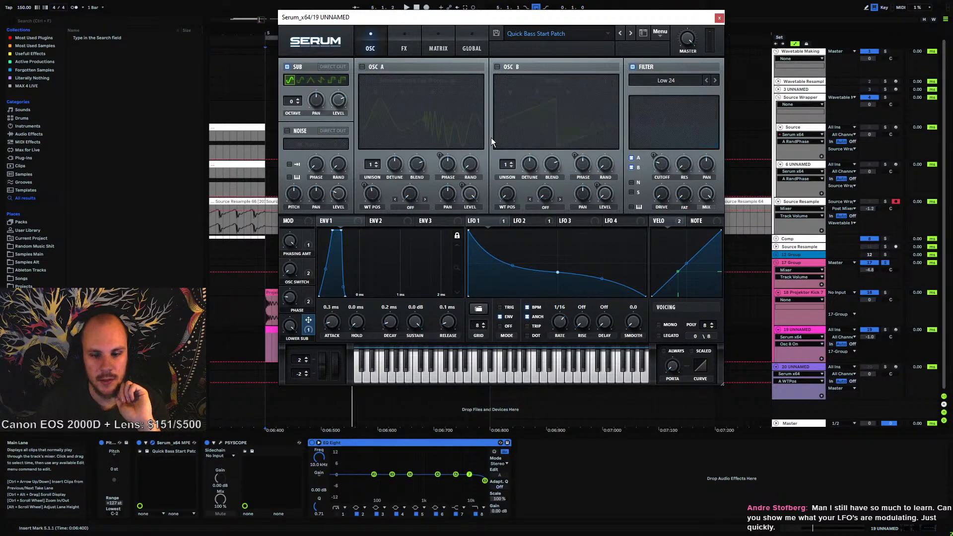
Open the Psyscope window and play the loop to audition the sub oscillator alone
left_click(222, 441)
key("space")
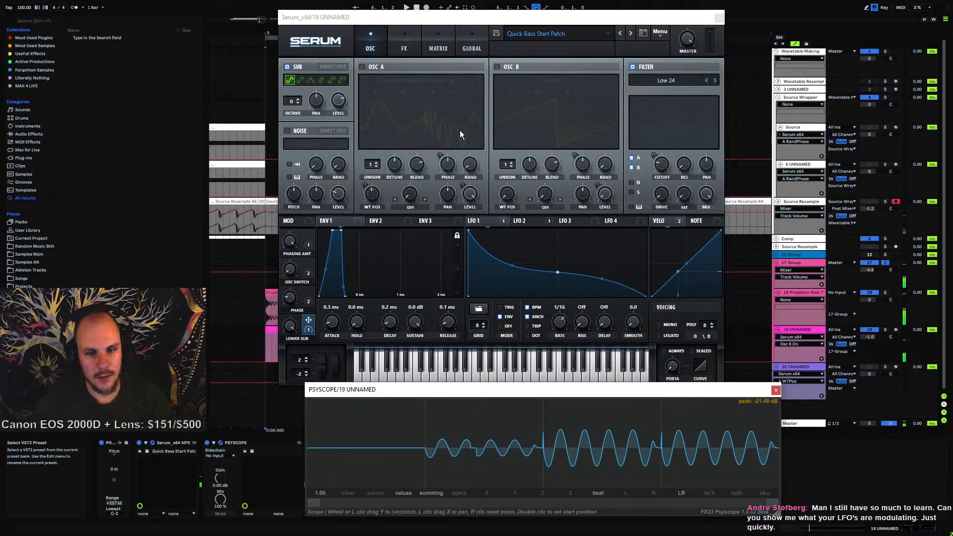
key("space")
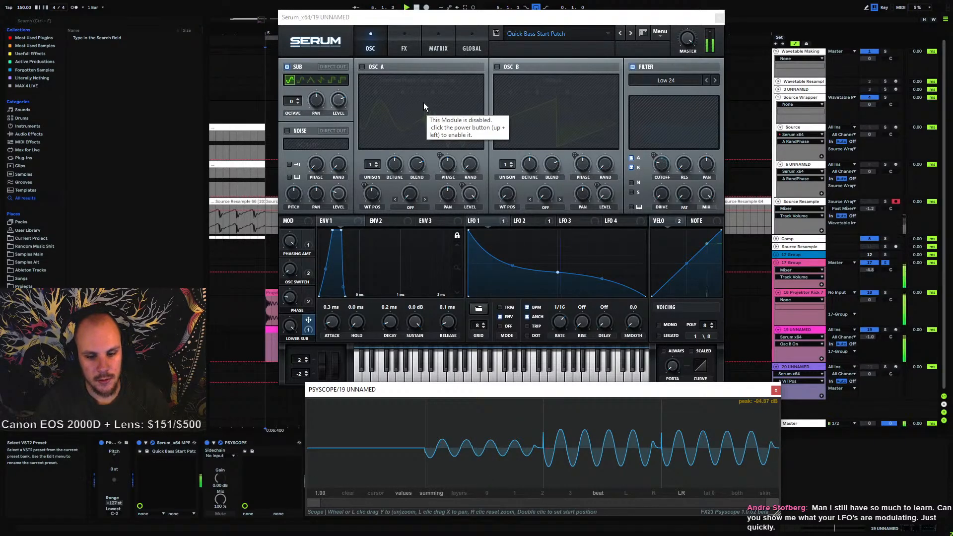
key("space")
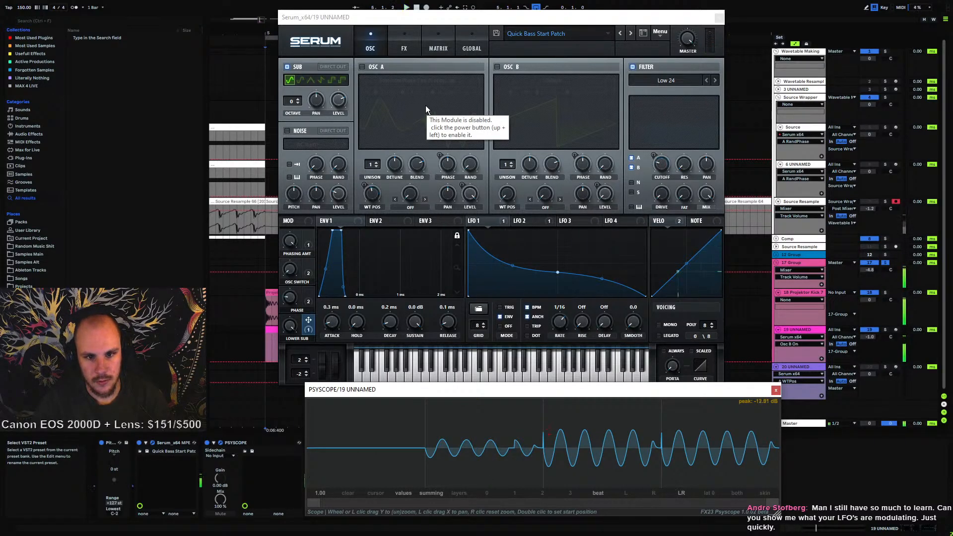
Turn oscillator B back on and toggle oscillator A while playing the loop
left_click(496, 66)
key("space")
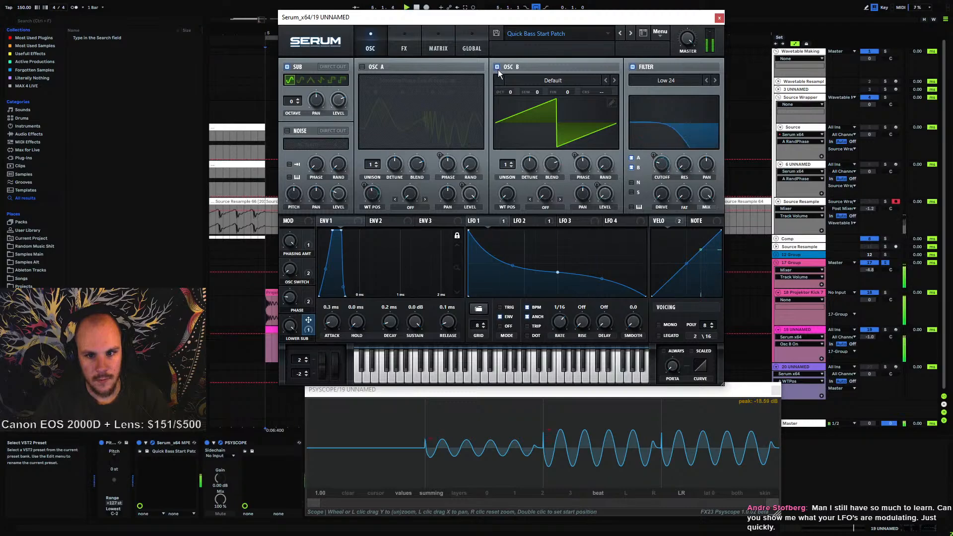
left_click(363, 66)
left_click(362, 66)
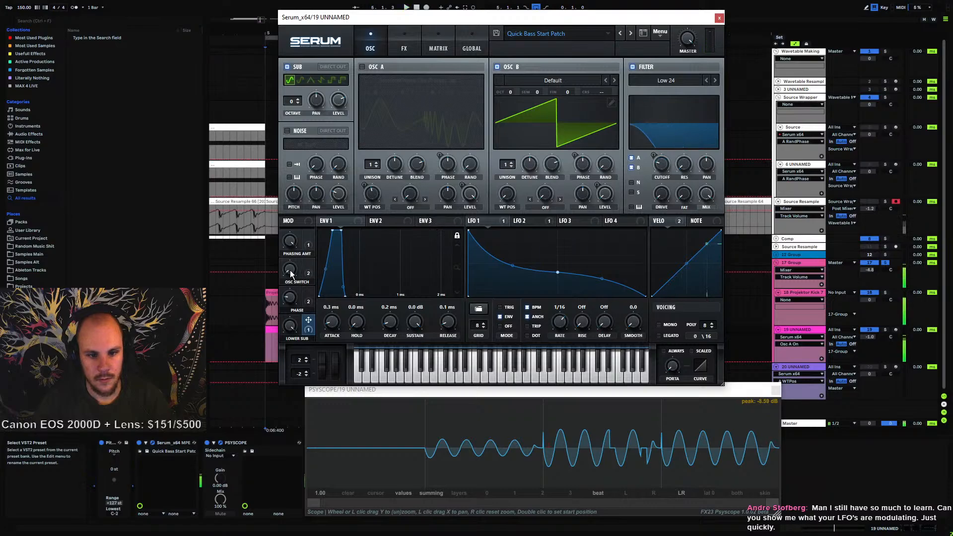
Lower the Osc Switch macro and switch oscillator A back on
left_click_drag(290, 270, 304, 359)
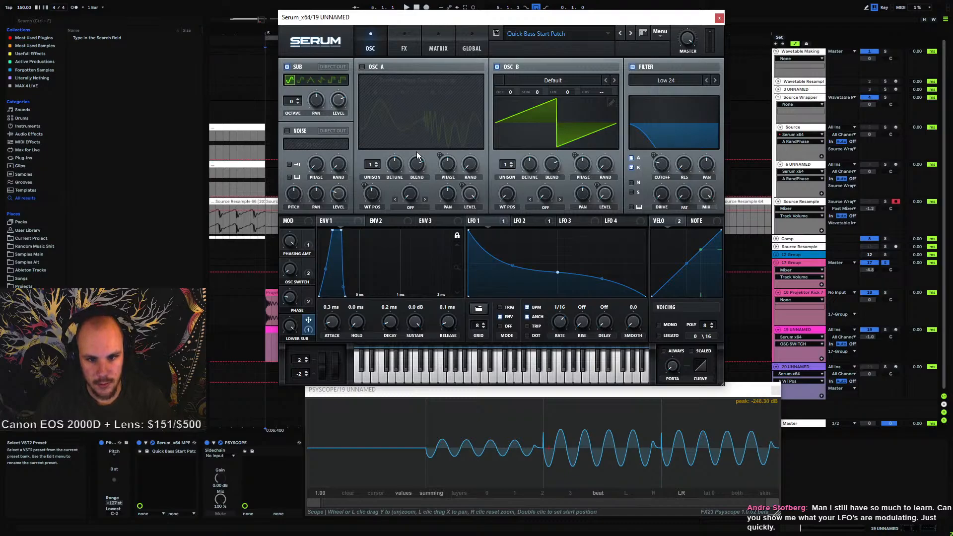
left_click(363, 67)
Open oscillator A's wavetable editor, browse through its frames, and close the editor
left_click(476, 103)
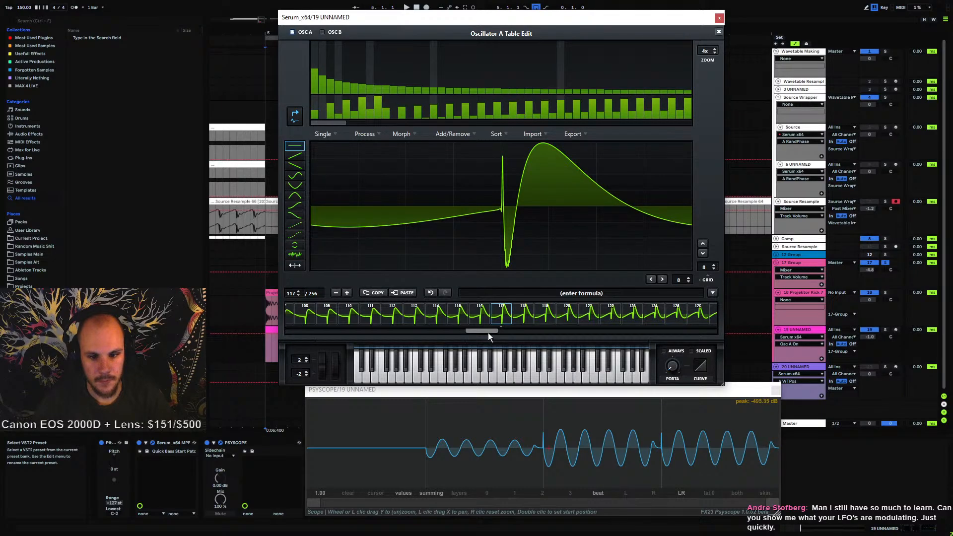
left_click_drag(488, 336, 396, 333)
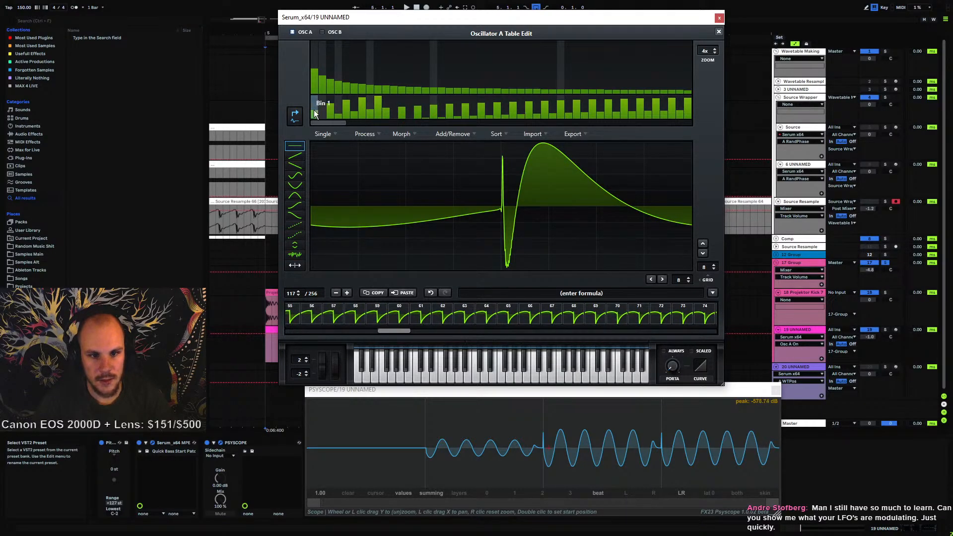
left_click(350, 316)
left_click(466, 320)
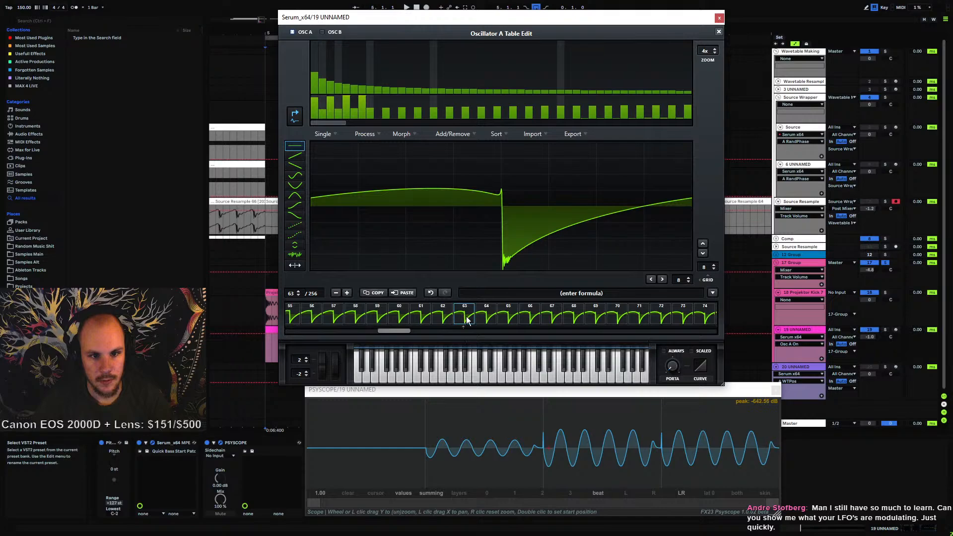
left_click(621, 318)
left_click(682, 317)
left_click_drag(397, 332, 270, 325)
left_click(673, 320)
left_click(318, 314)
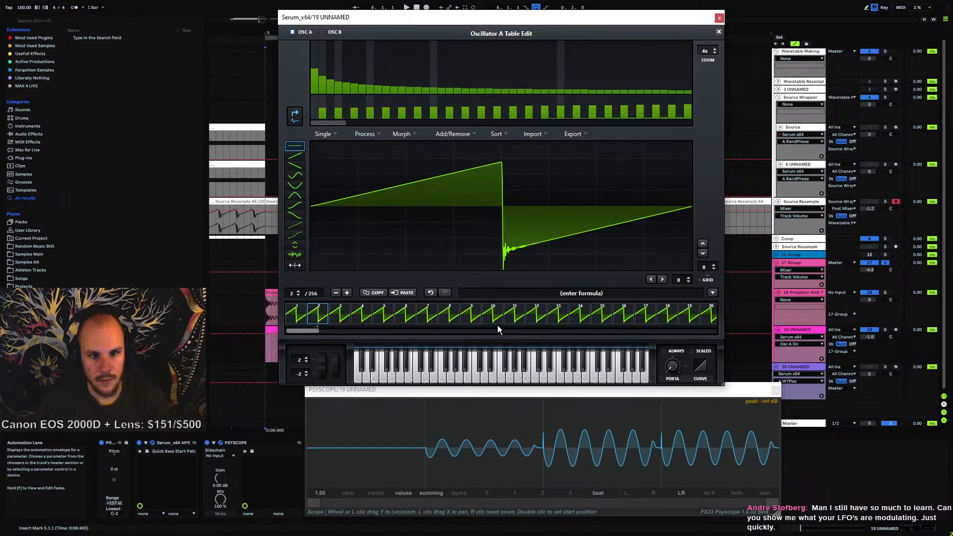
left_click(513, 316)
left_click(718, 33)
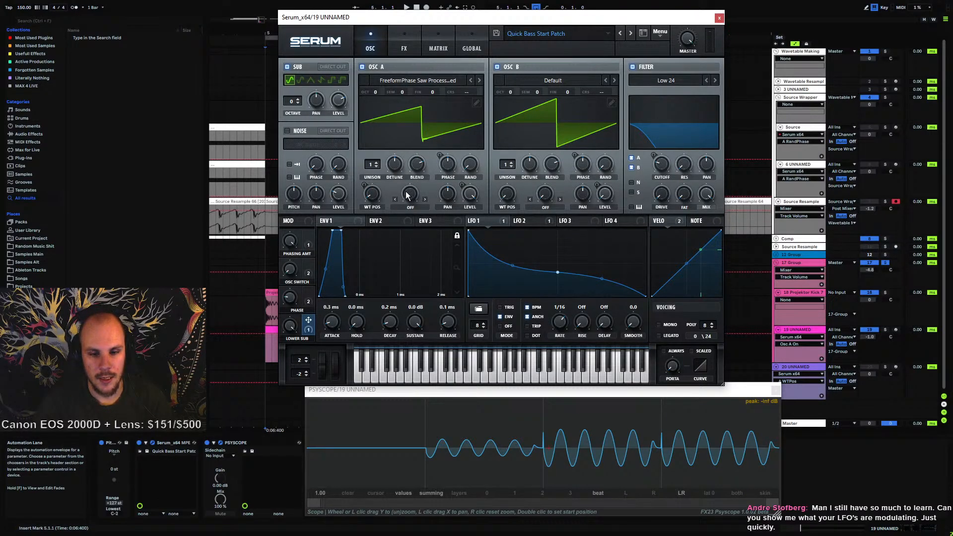
mouse_move(373, 206)
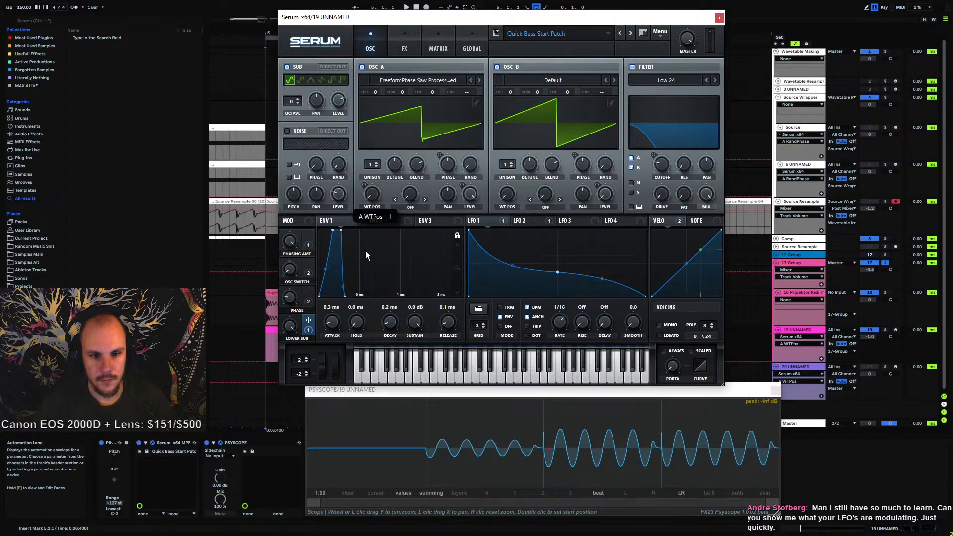
Play the loop and raise oscillator A's wavetable position
key("space")
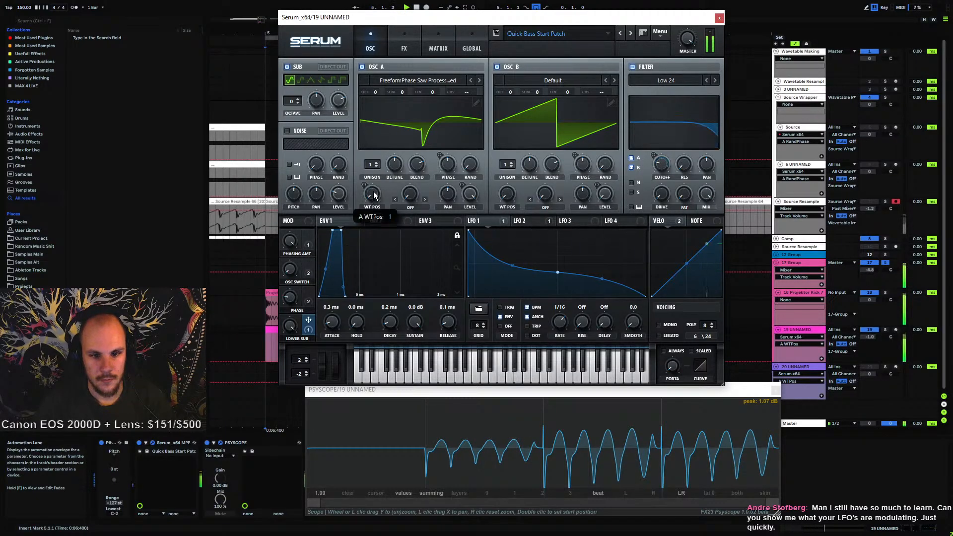
left_click_drag(373, 195, 396, 163)
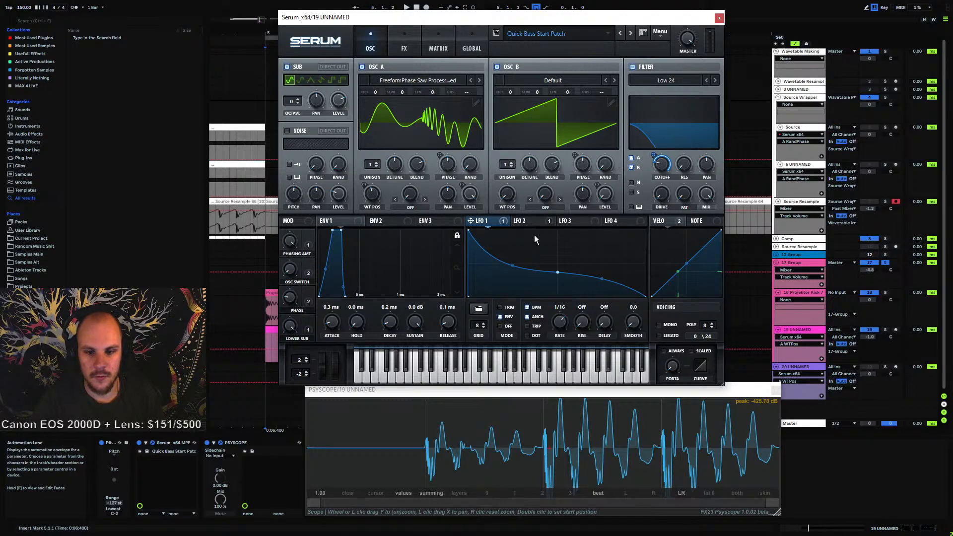
Inspect the LFO 2 and velocity modulators and scroll through the modulation matrix routings
left_click(530, 221)
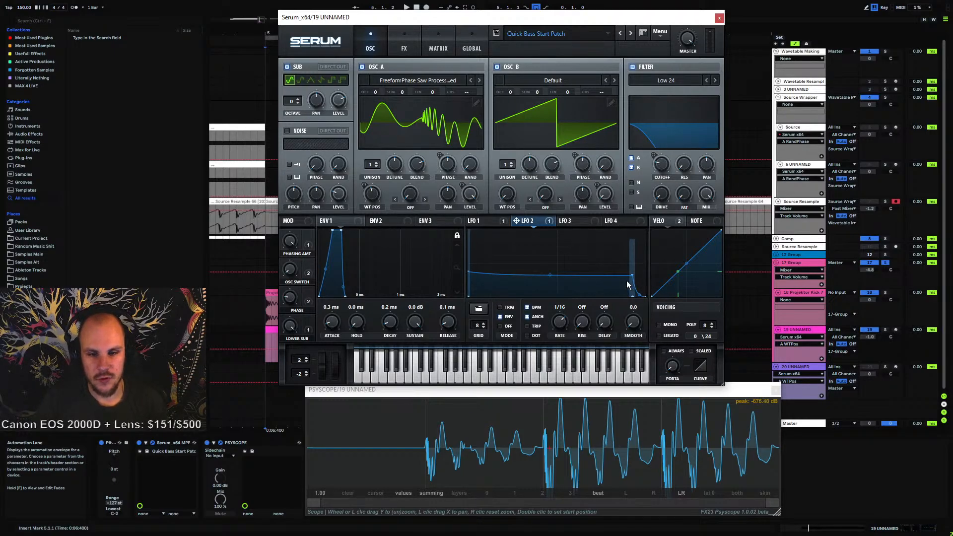
left_click(663, 222)
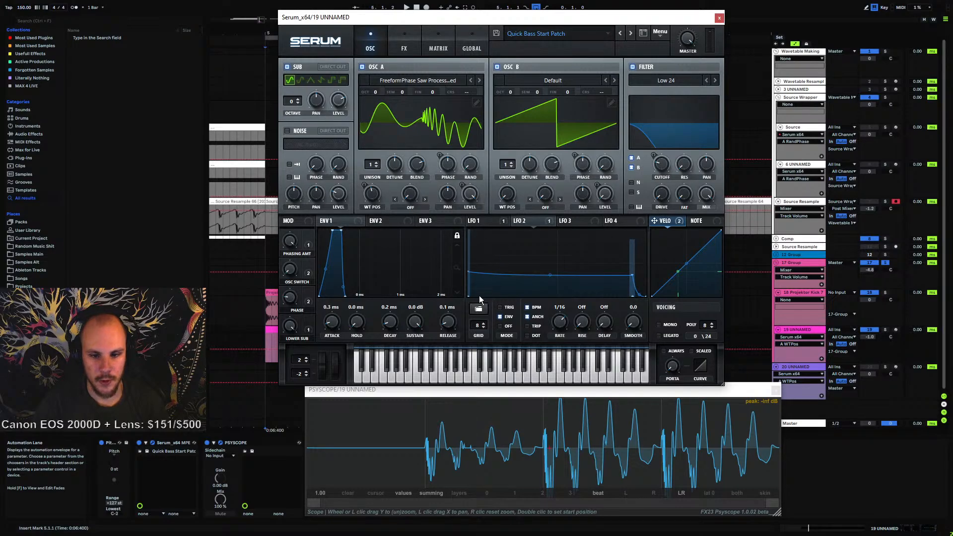
left_click(438, 48)
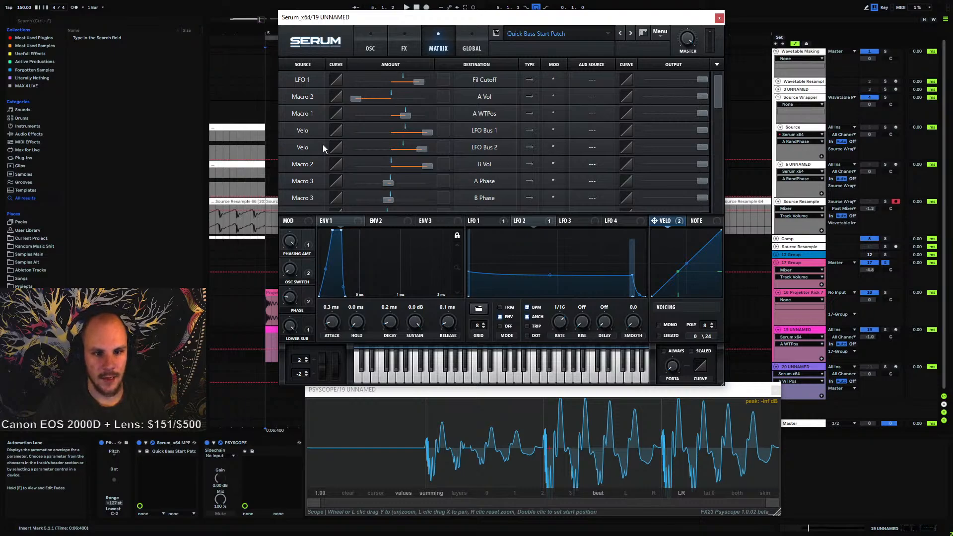
scroll(516, 160, "down", 3)
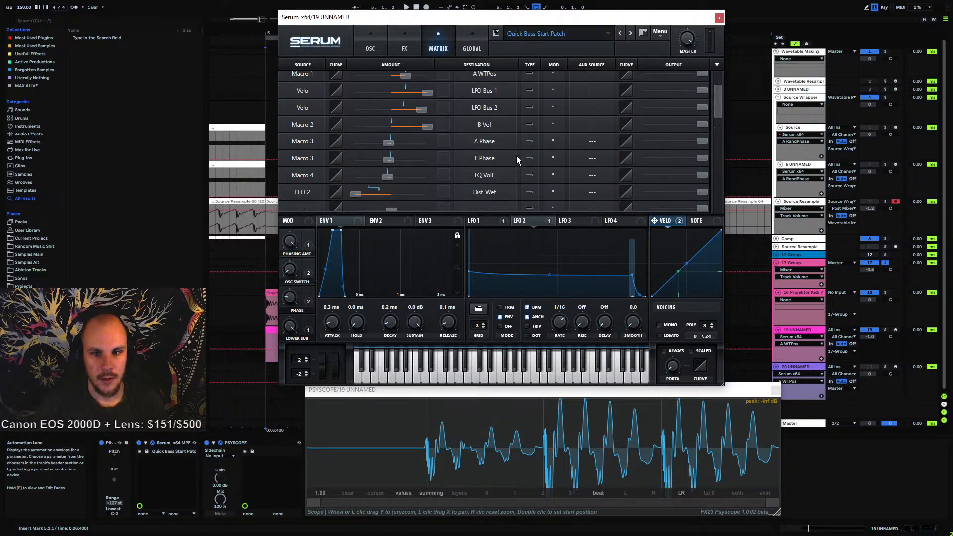
scroll(516, 160, "up", 3)
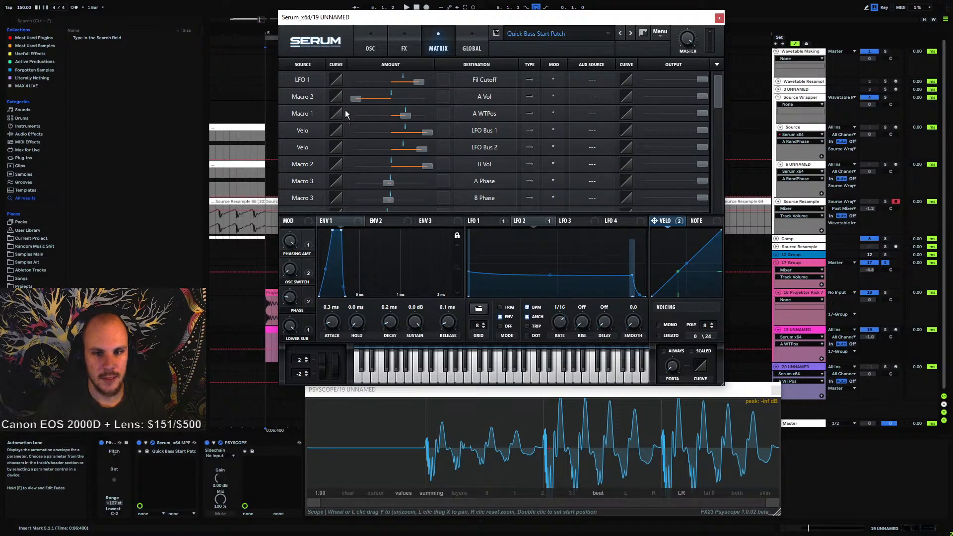
scroll(574, 150, "down", 3)
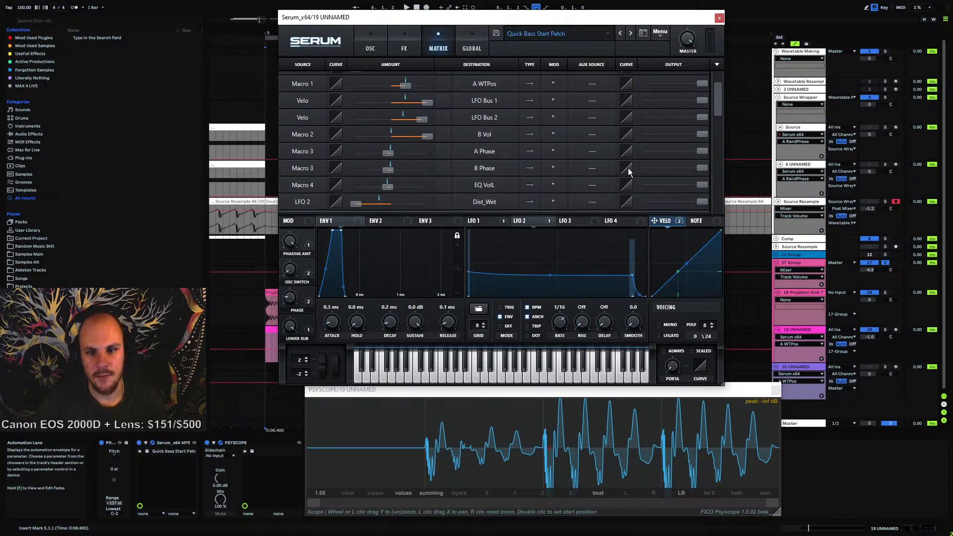
scroll(457, 153, "up", 2)
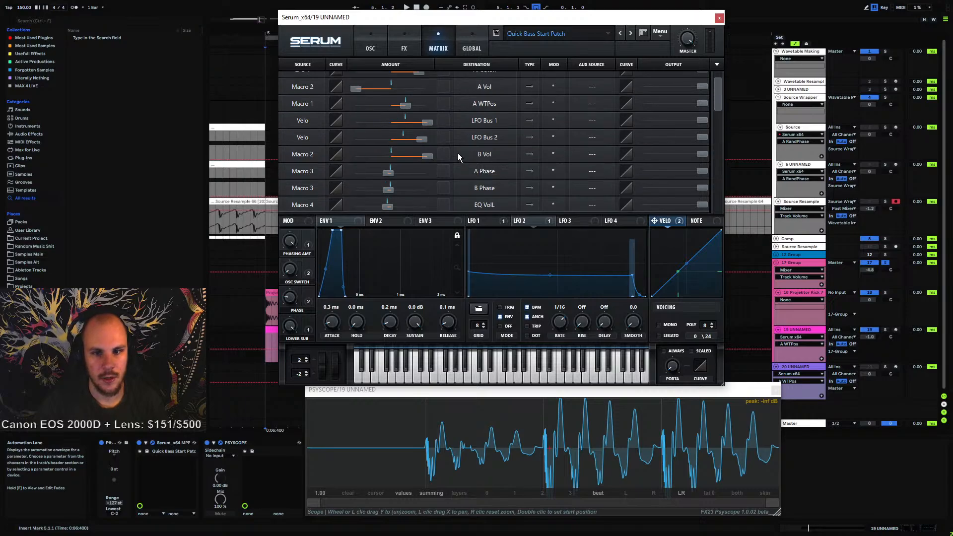
left_click(531, 224)
Flip between the oscillator, FX and matrix pages, reviewing the distortion, EQ and modulation routings
left_click(370, 49)
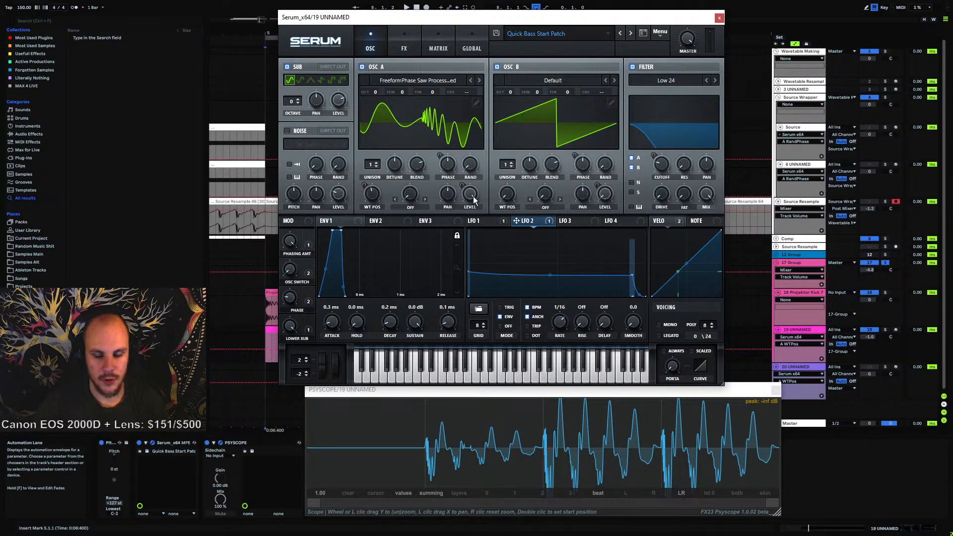
left_click(404, 47)
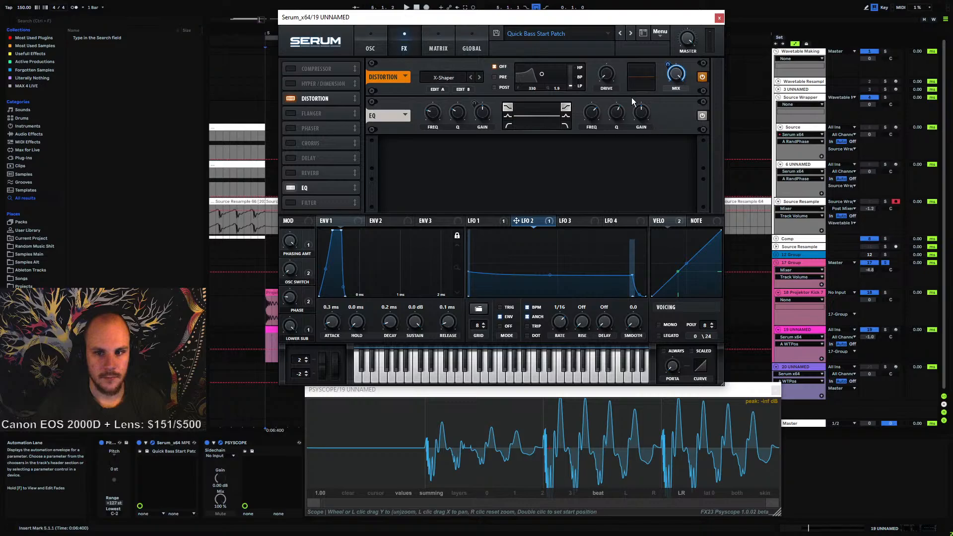
left_click(363, 48)
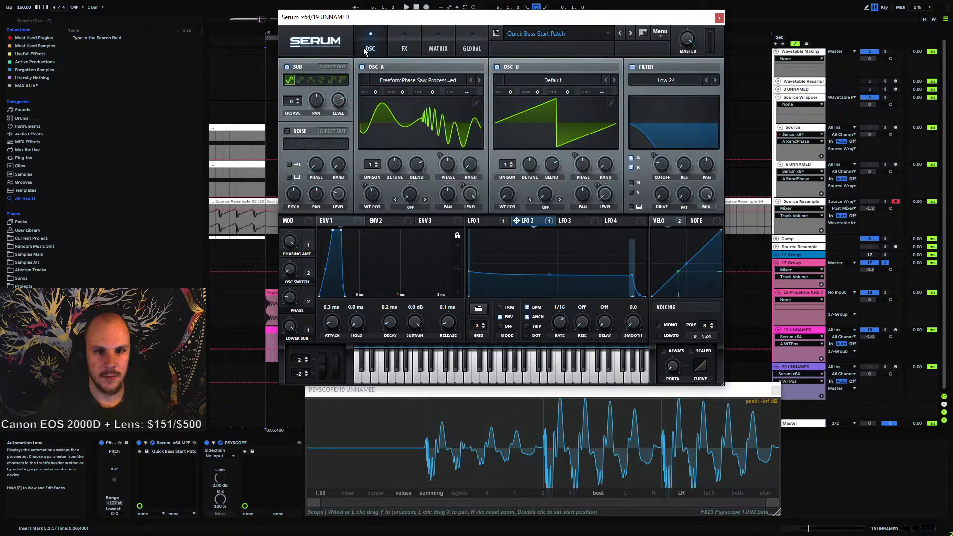
left_click(430, 50)
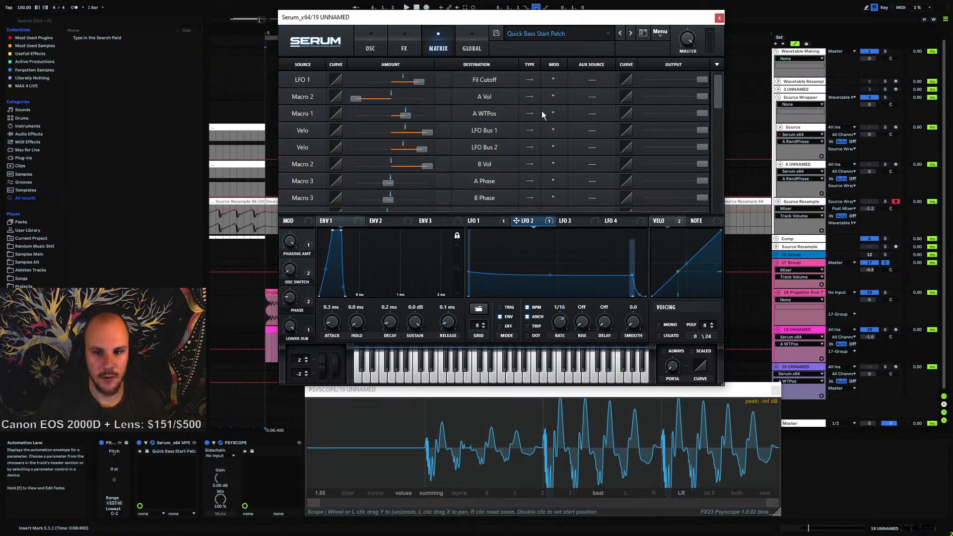
left_click(404, 48)
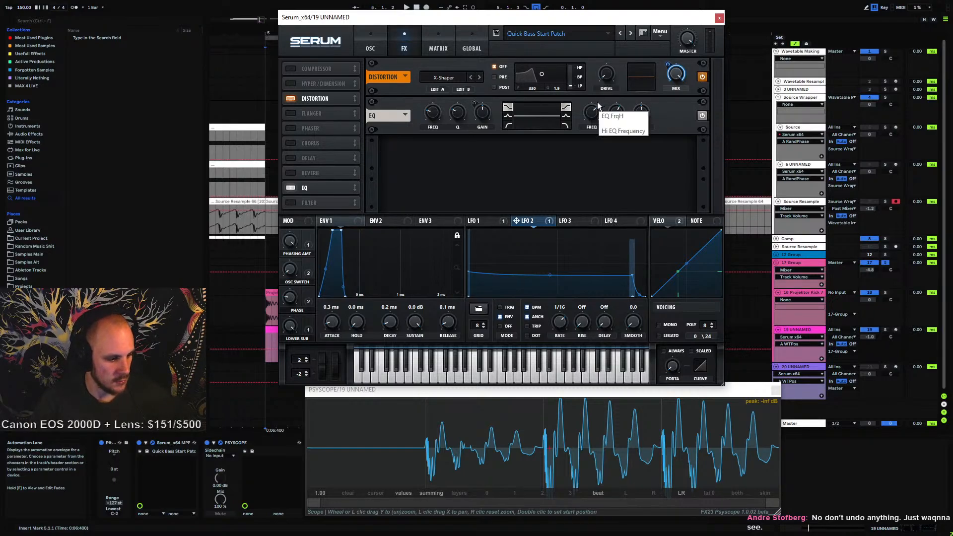
left_click(446, 50)
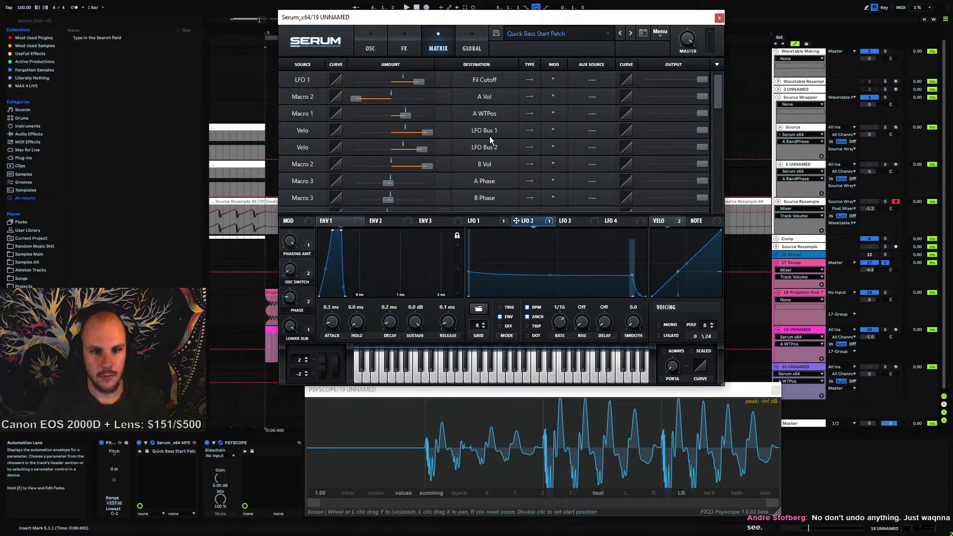
scroll(520, 140, "down", 3)
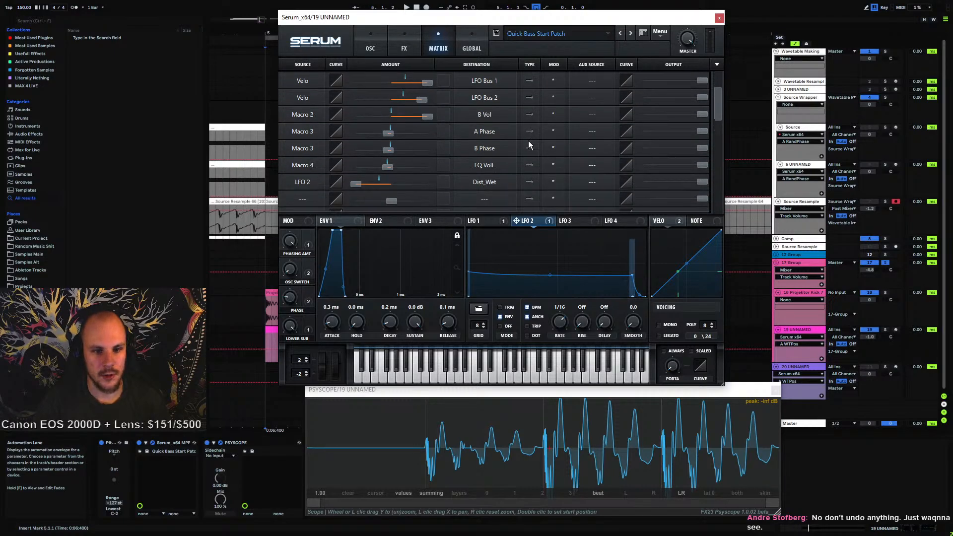
scroll(528, 146, "up", 2)
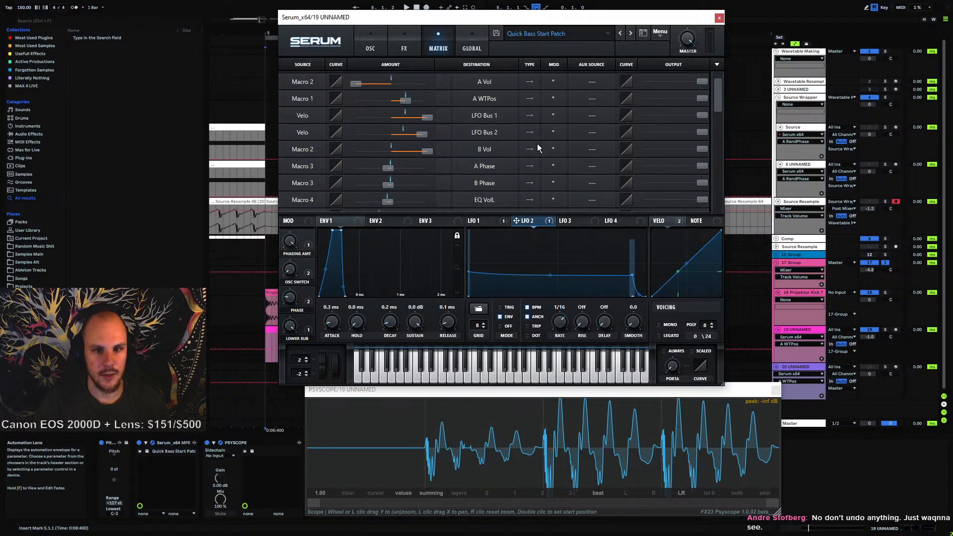
scroll(537, 144, "up", 1)
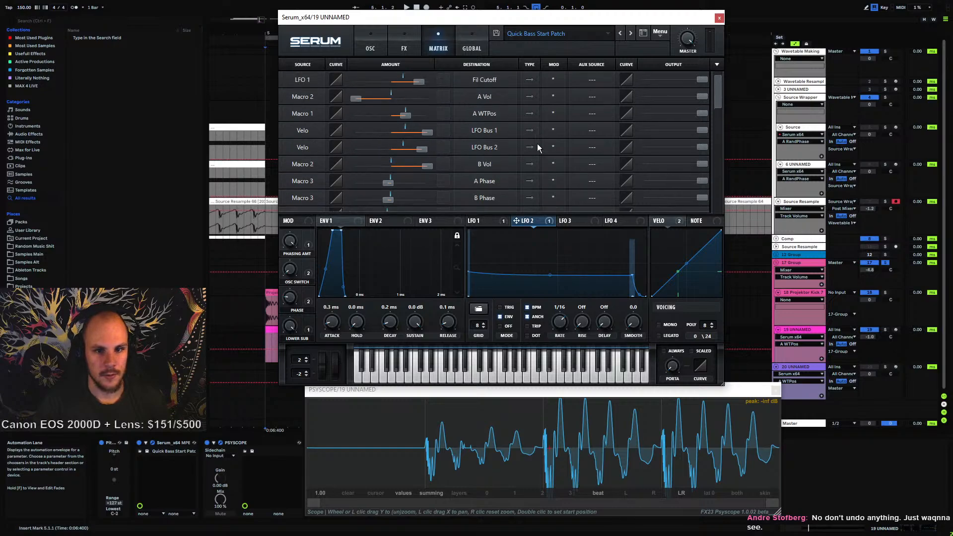
scroll(537, 144, "down", 1)
scroll(537, 143, "down", 1)
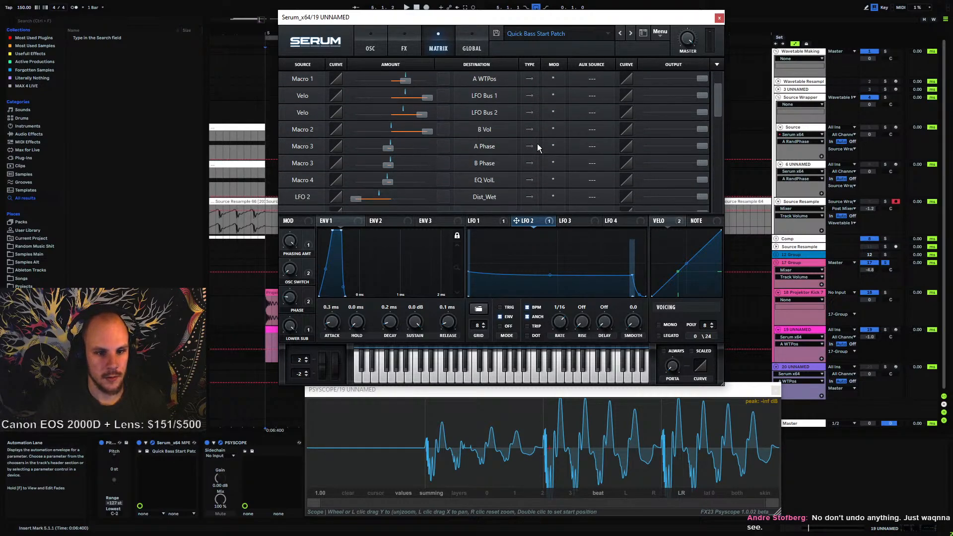
scroll(537, 144, "up", 1)
scroll(537, 148, "up", 1)
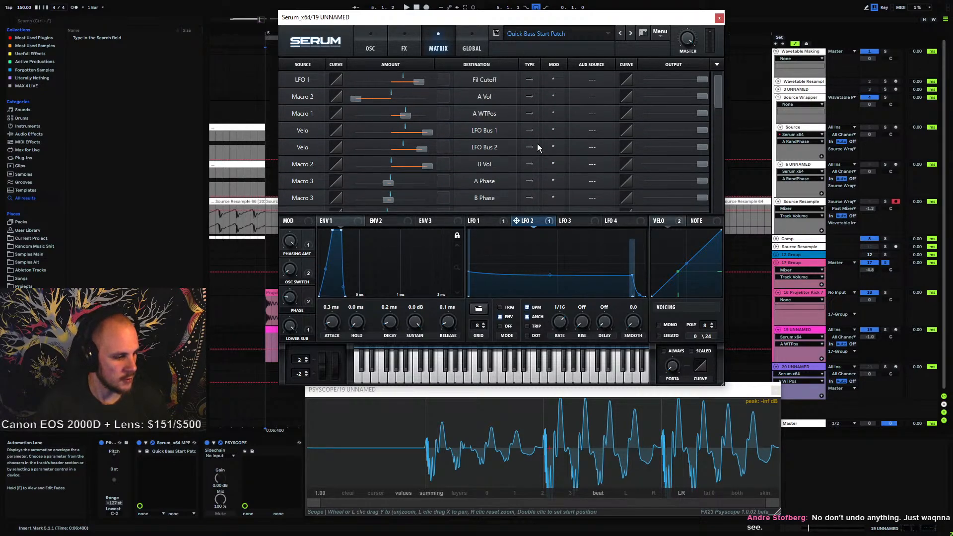
left_click(371, 45)
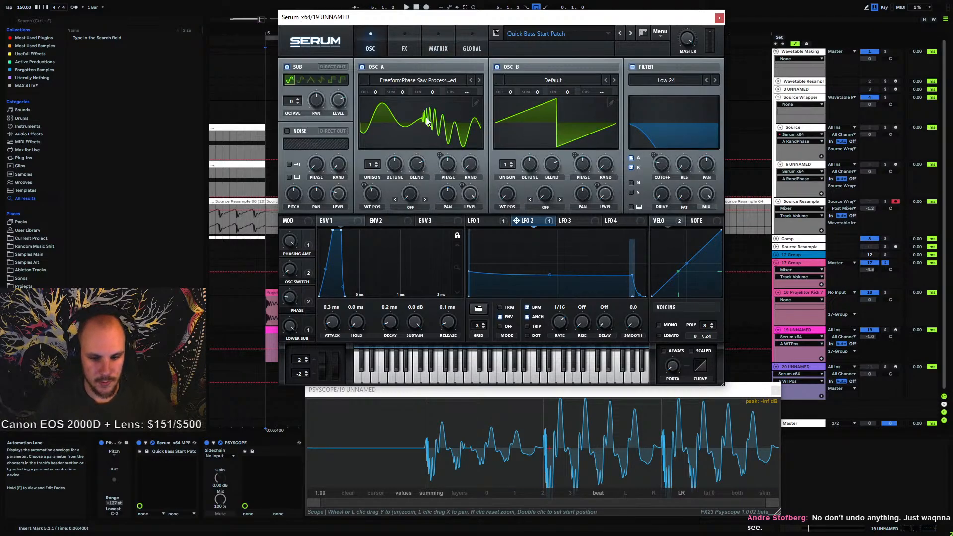
Play the loop, switch the sub oscillator off and turn down the Lower Sub macro
key("space")
left_click(287, 67)
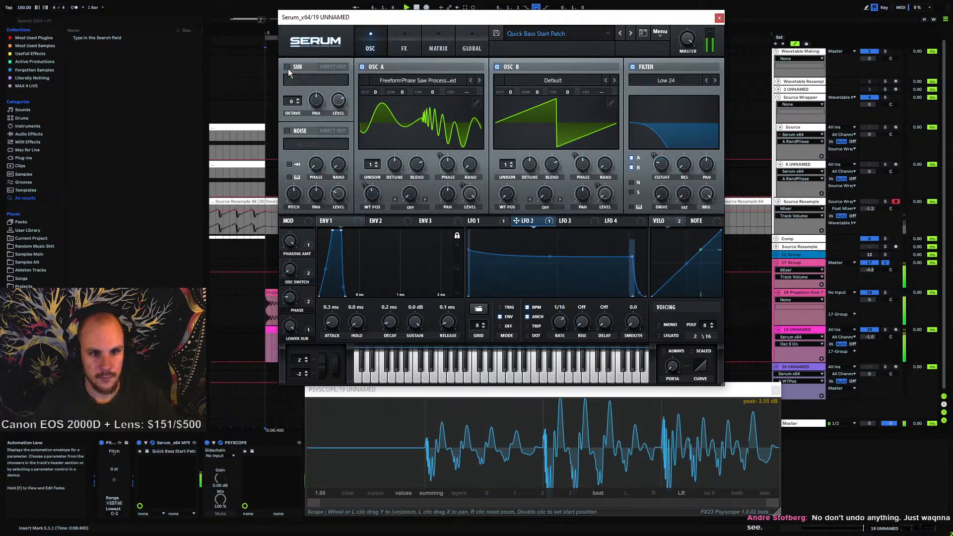
left_click(288, 67)
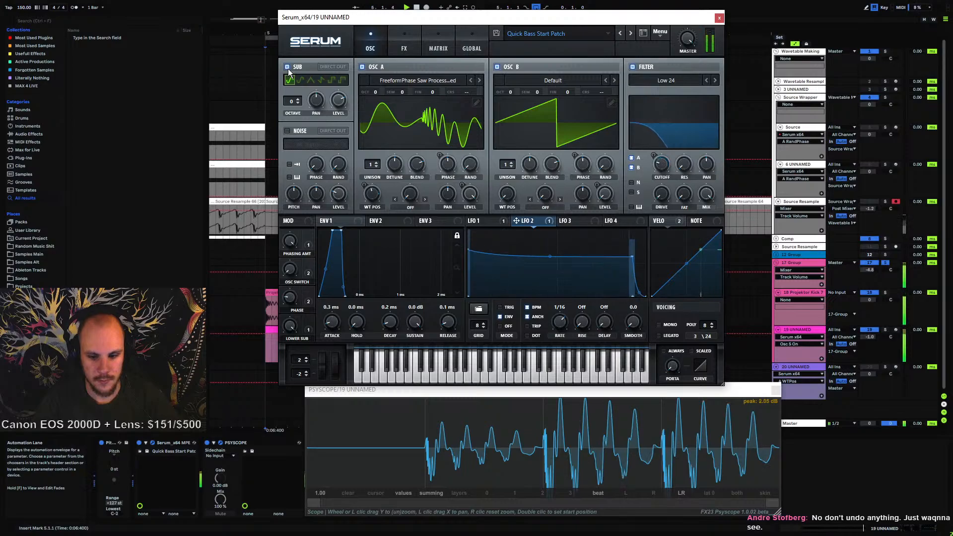
left_click(288, 68)
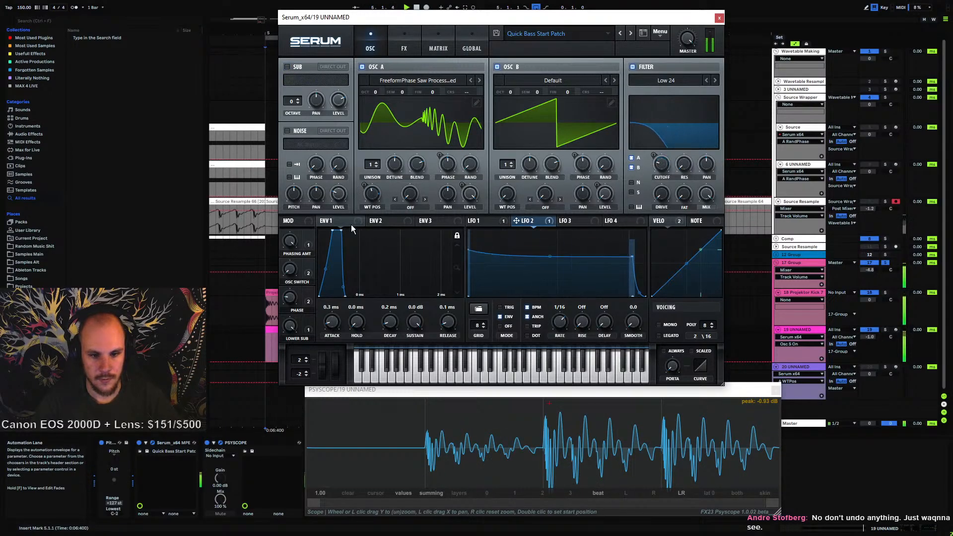
left_click_drag(290, 326, 293, 470)
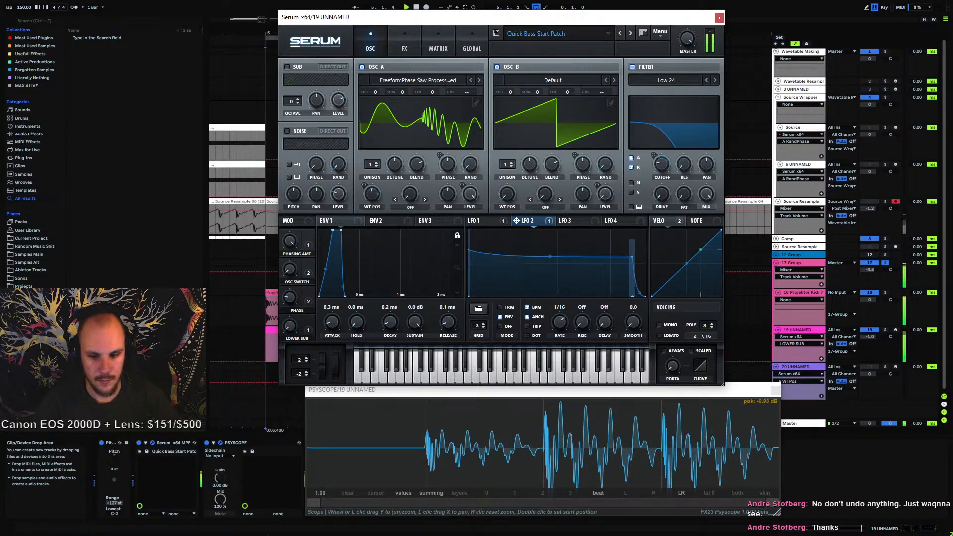
Set the EQ's low-band gain to 0 dB on the FX page
left_click(427, 45)
left_click(404, 43)
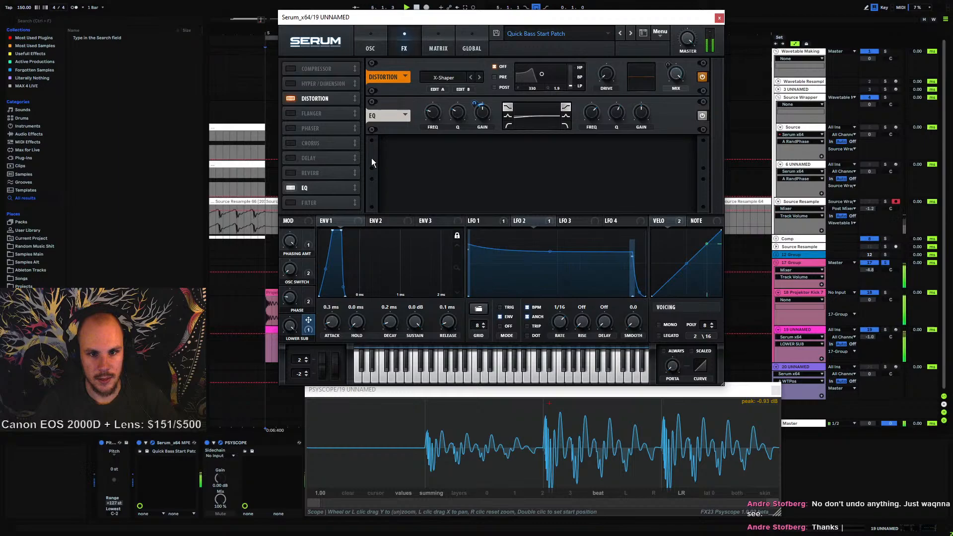
left_click_drag(474, 115, 475, 104)
left_click(481, 118)
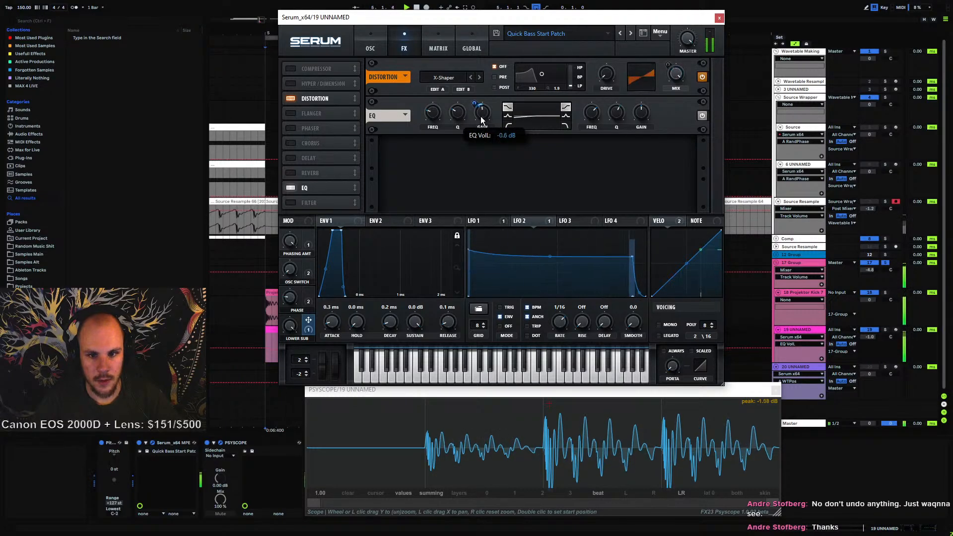
type("0")
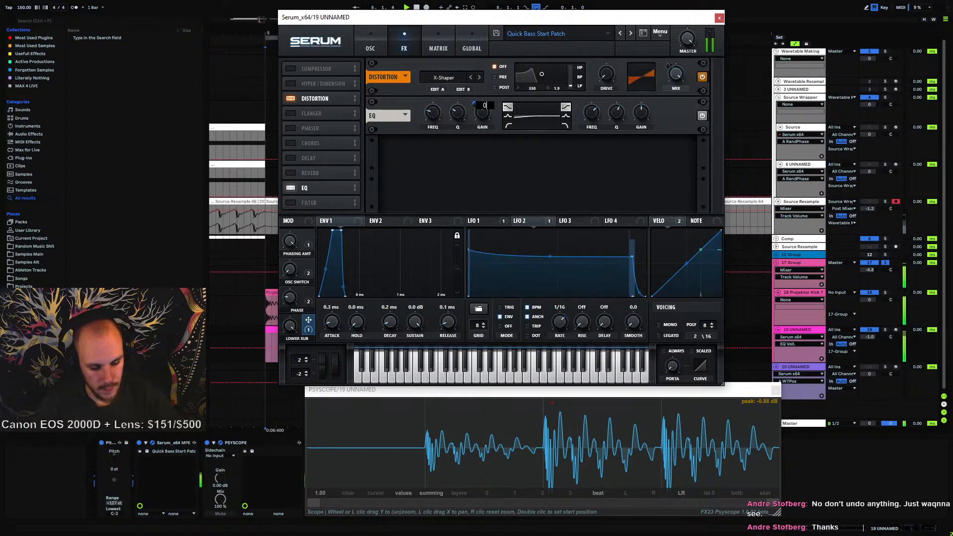
key("Return")
Close the Serum and Psyscope windows, then reopen Serum on its FX page
mouse_move(472, 103)
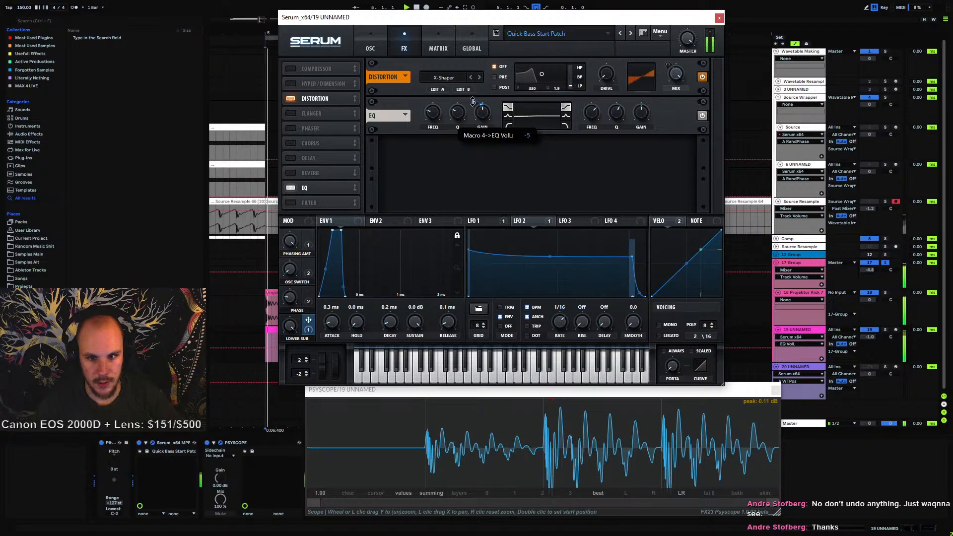
left_click(435, 117)
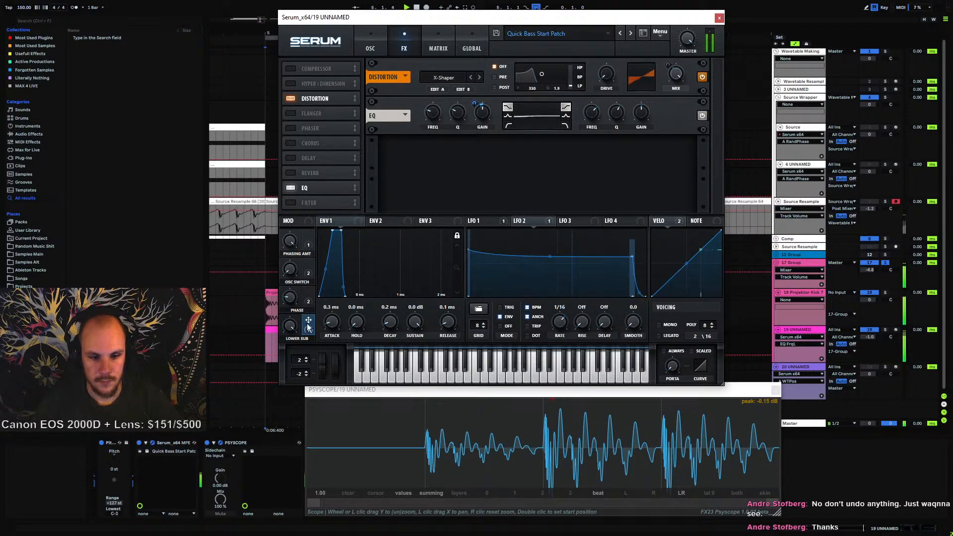
left_click(290, 325)
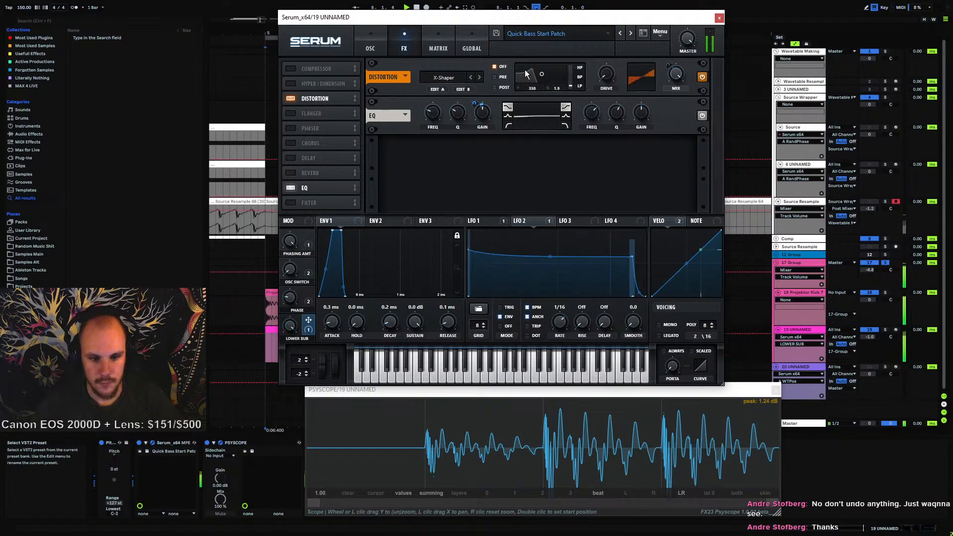
left_click(719, 17)
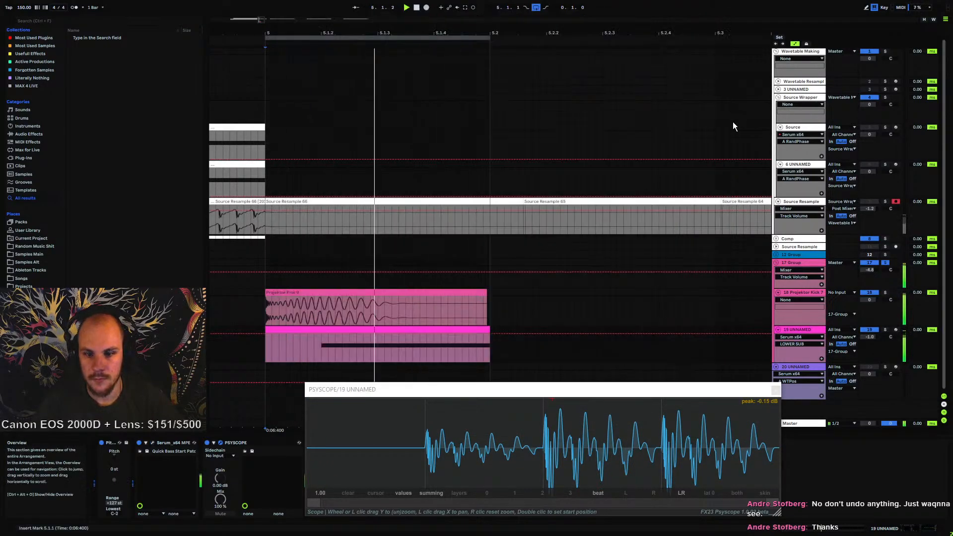
left_click(775, 390)
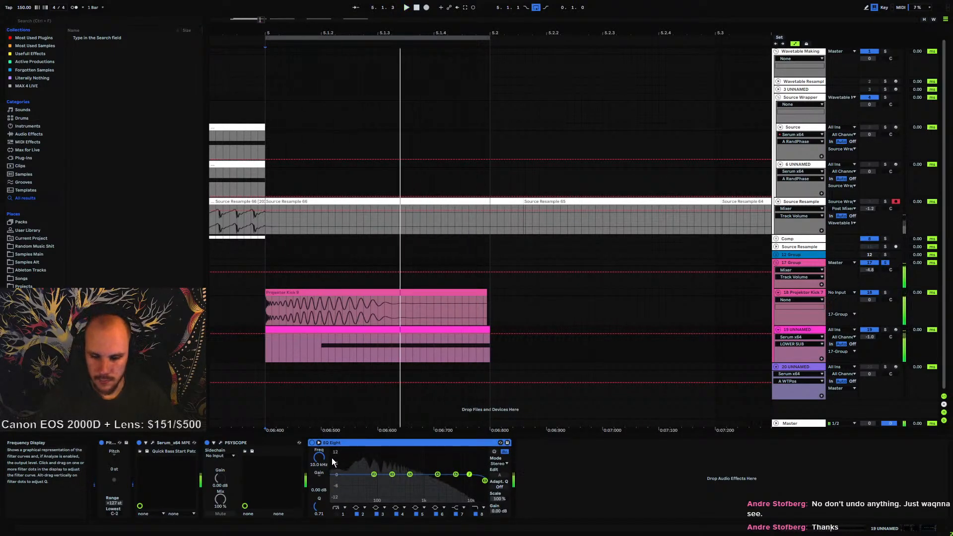
left_click(151, 442)
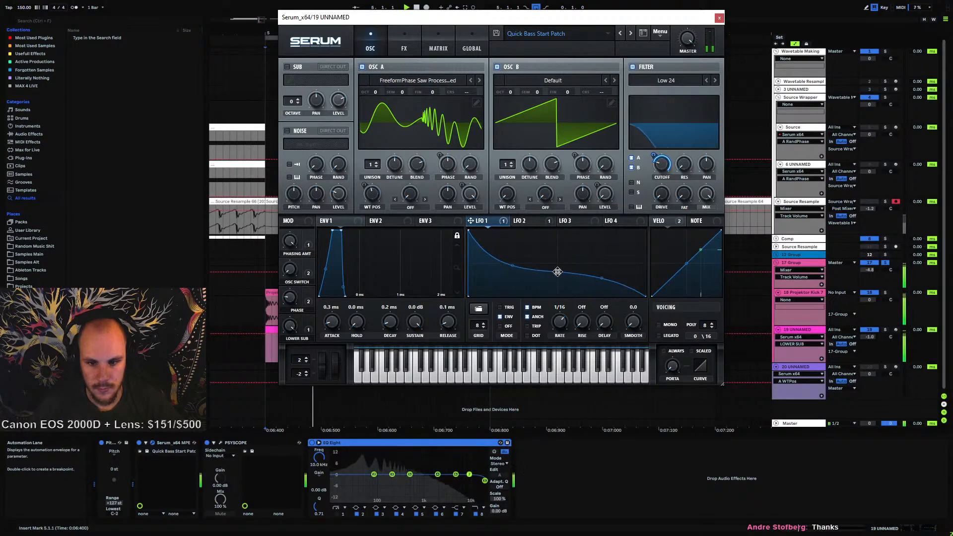
left_click(404, 45)
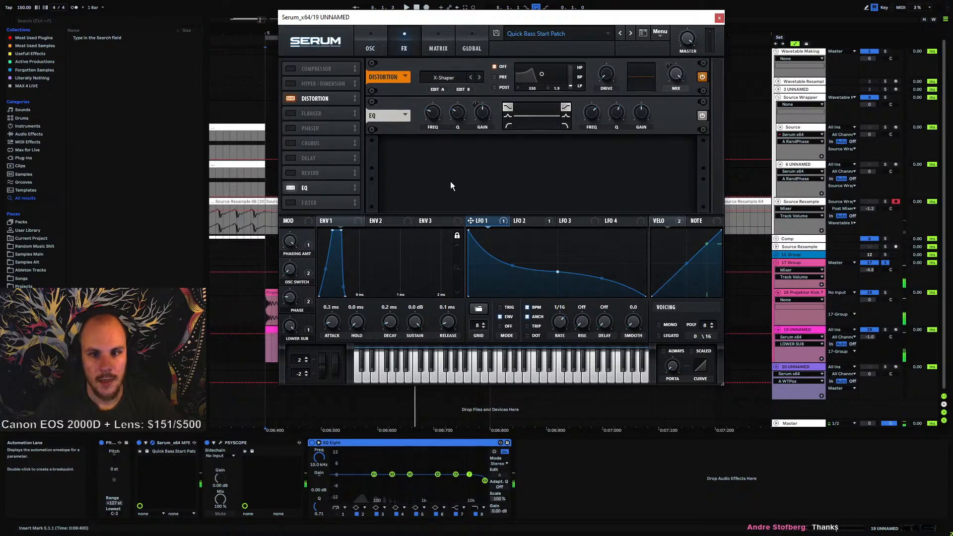
Change the Serum EQ high band's filter shape and adjust its Q while playing the loop
left_click(565, 116)
left_click(591, 121)
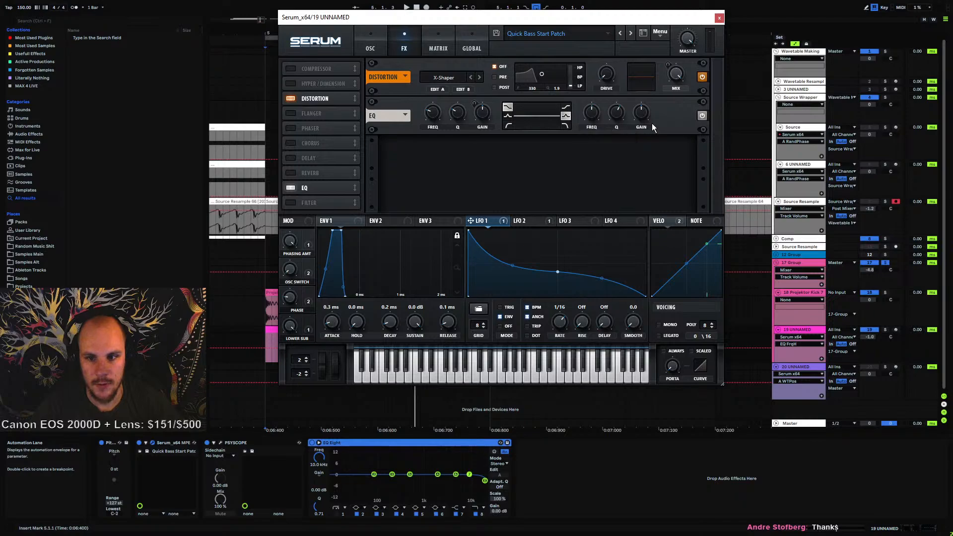
left_click(642, 115)
key("space")
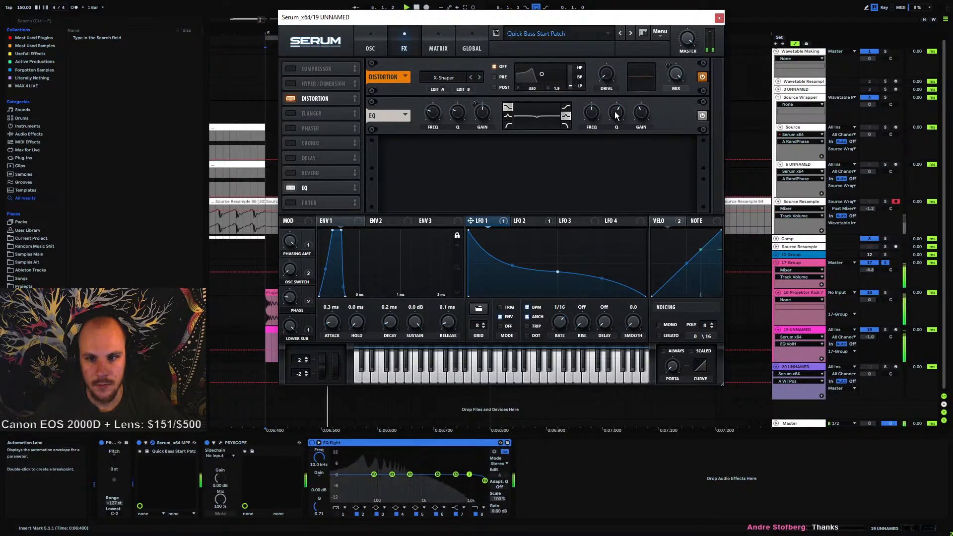
left_click(613, 118)
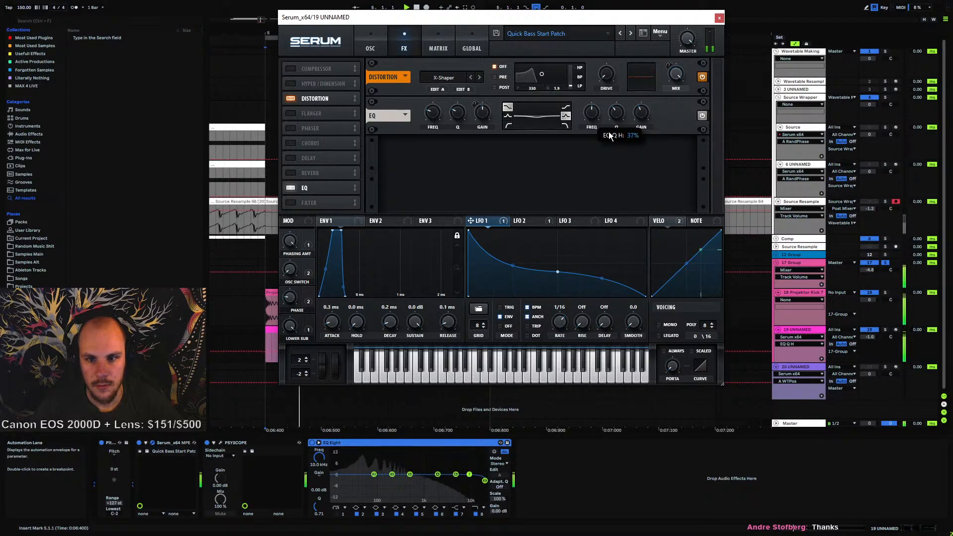
left_click(640, 115)
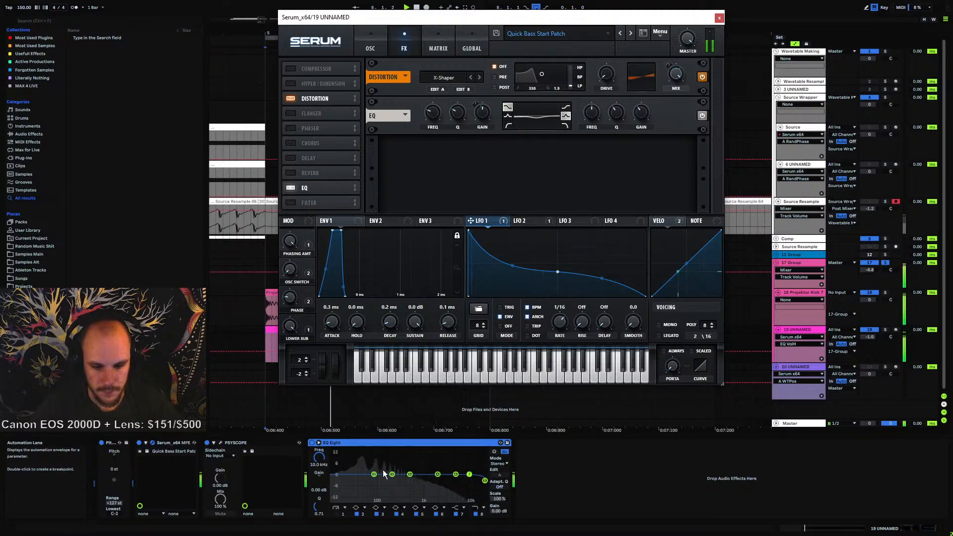
mouse_move(409, 475)
left_mouse_down()
mouse_move(426, 480)
mouse_move(421, 456)
mouse_move(411, 456)
left_mouse_up()
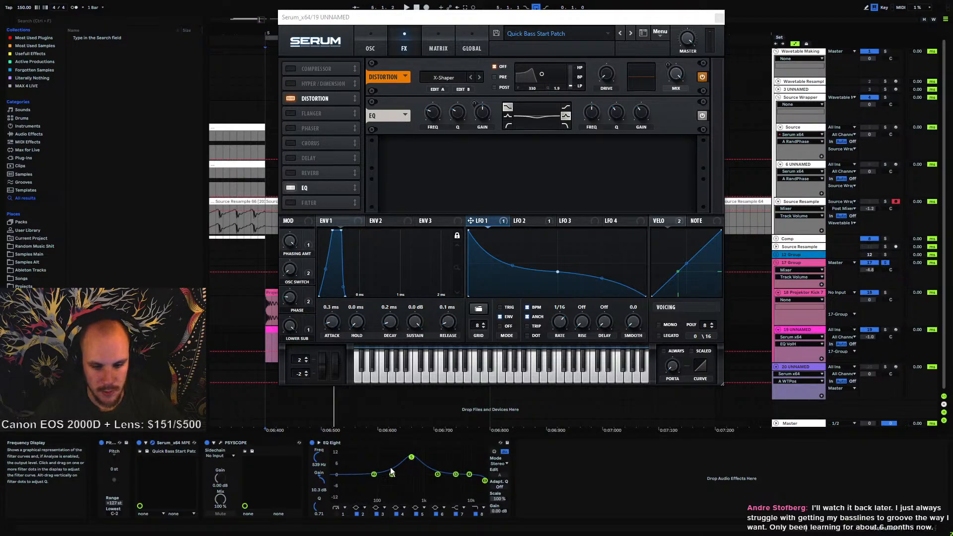
key("space")
double_click(319, 481)
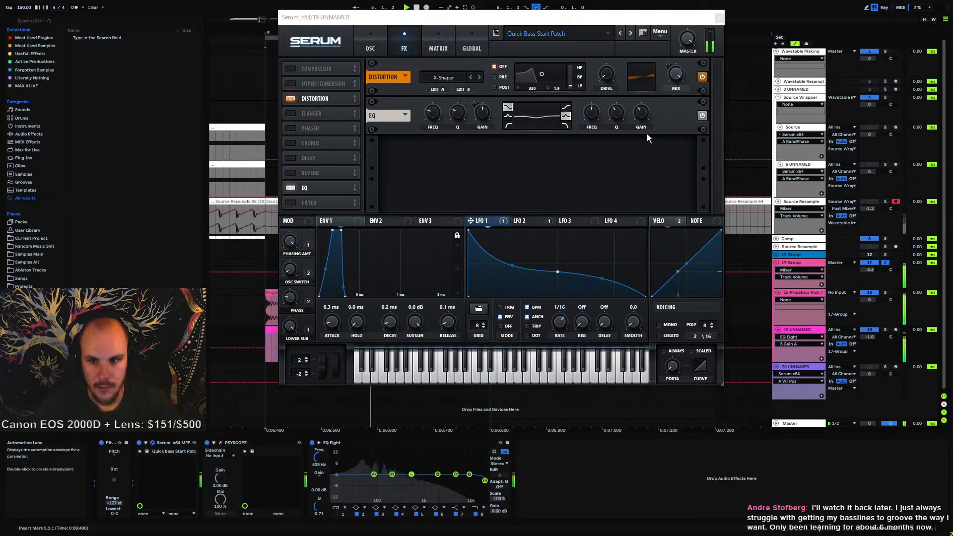
Move the EQ ahead of the distortion in Serum's effects chain
key("space")
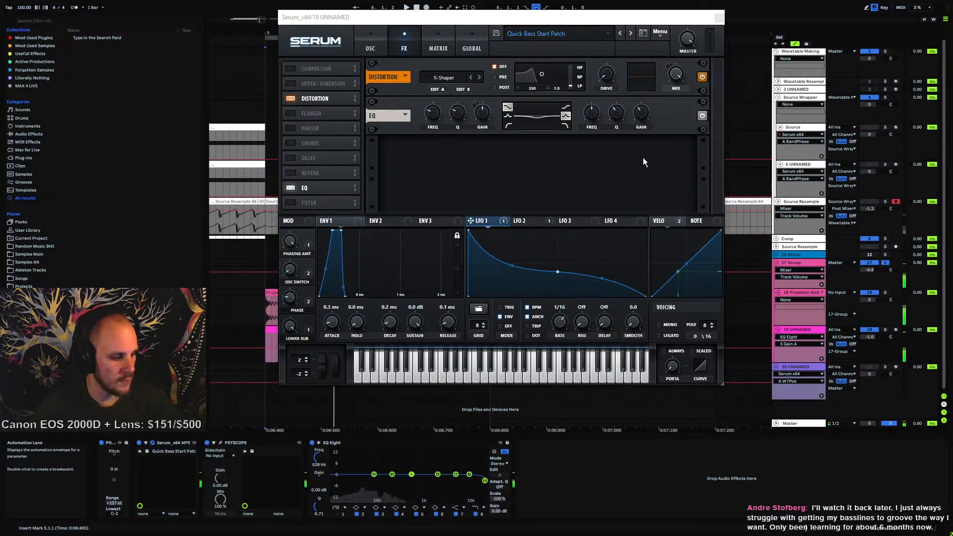
key("space")
left_click(620, 112)
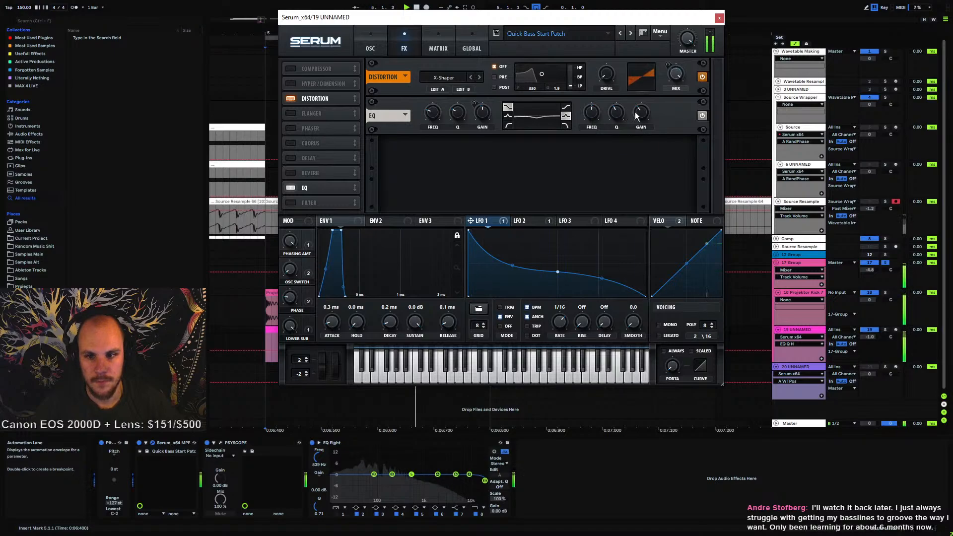
left_click(636, 116)
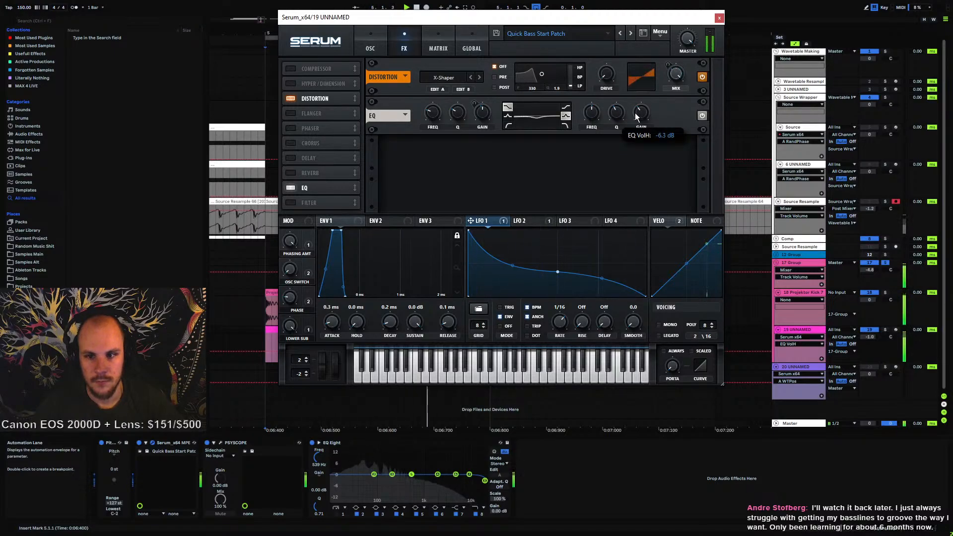
left_click_drag(315, 189, 312, 97)
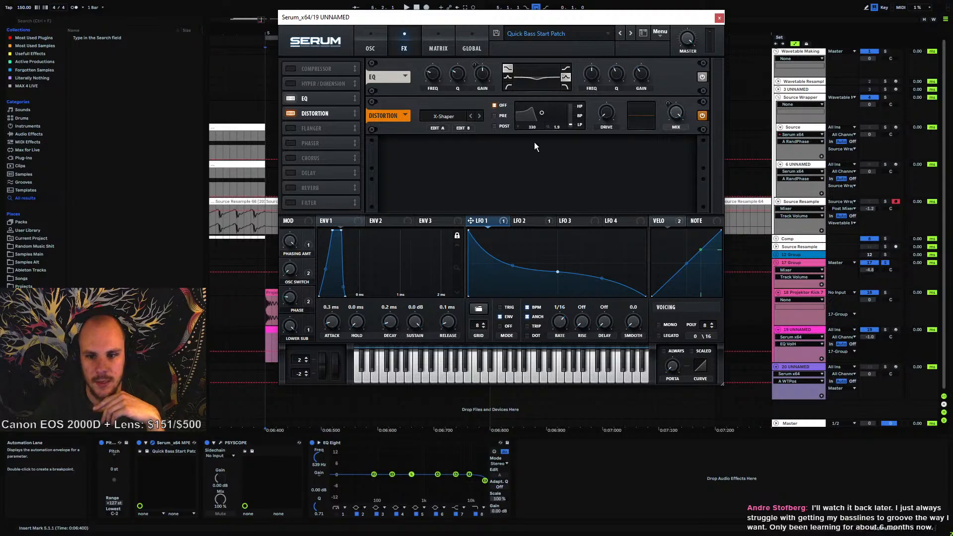
Switch between the oscillator and FX pages, then close the Serum window
left_click(368, 46)
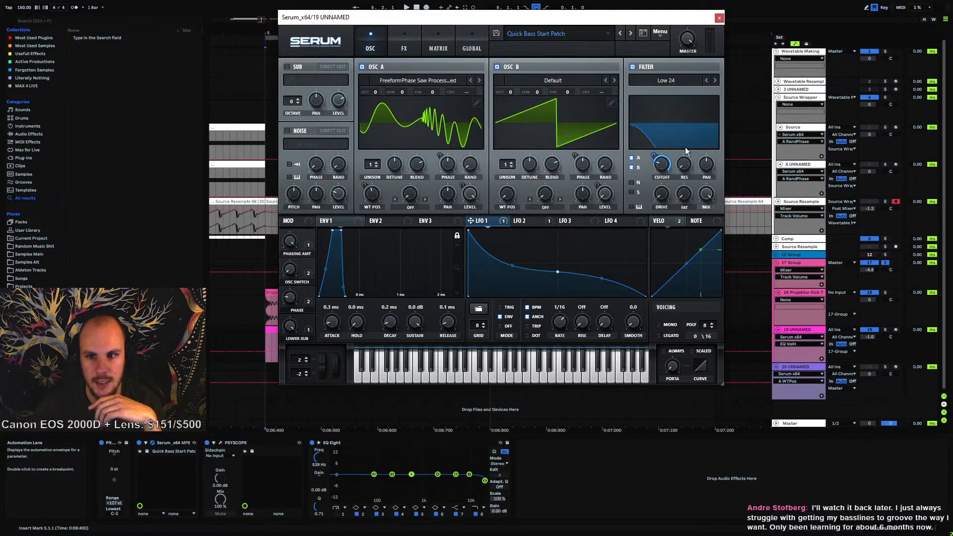
left_click(402, 44)
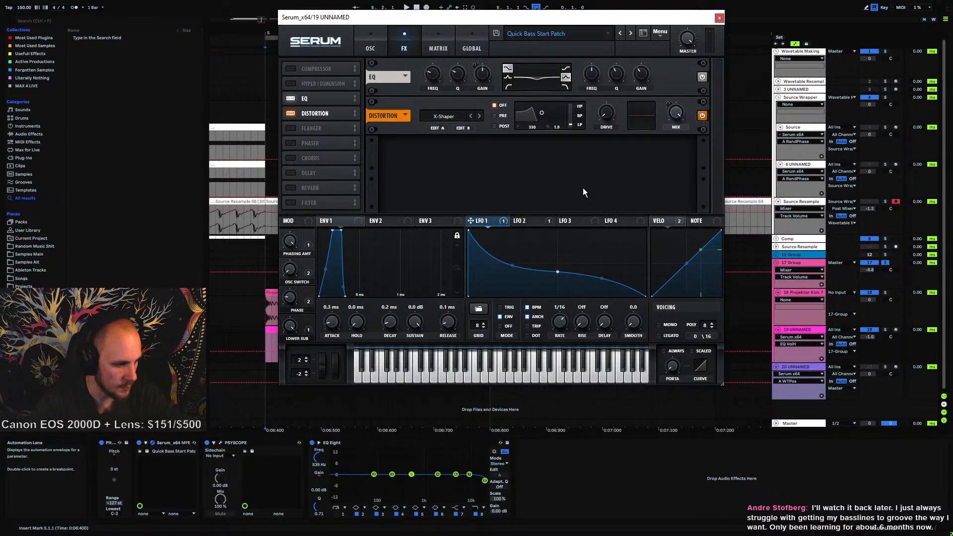
left_click(374, 47)
left_click(405, 48)
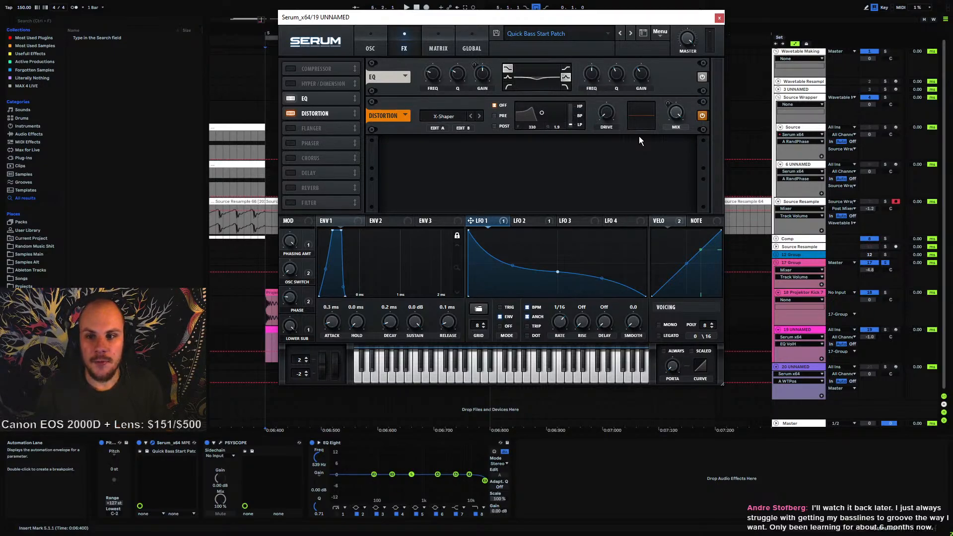
left_click(718, 18)
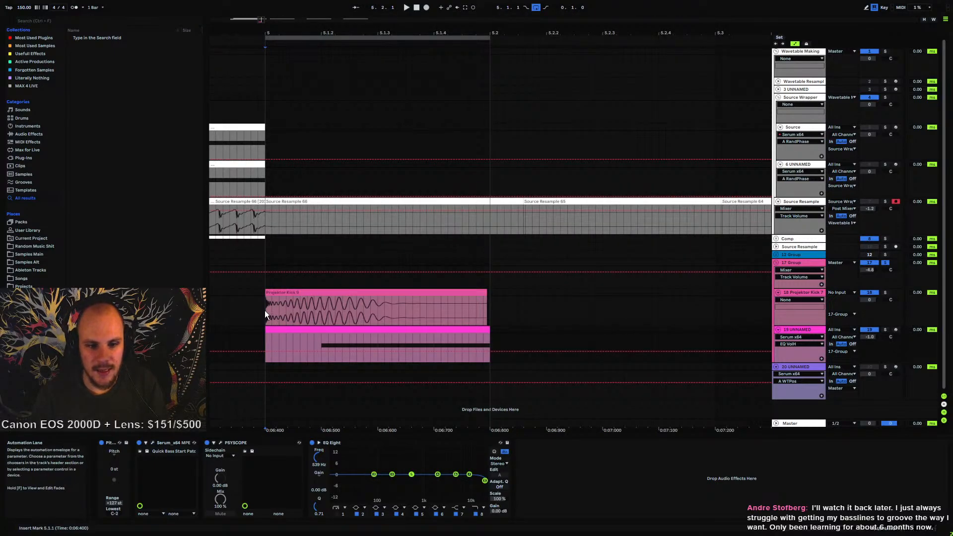
Select the span of the kick and bass clips in the arrangement
left_click_drag(265, 311, 490, 292)
left_click(329, 330)
left_click(491, 293)
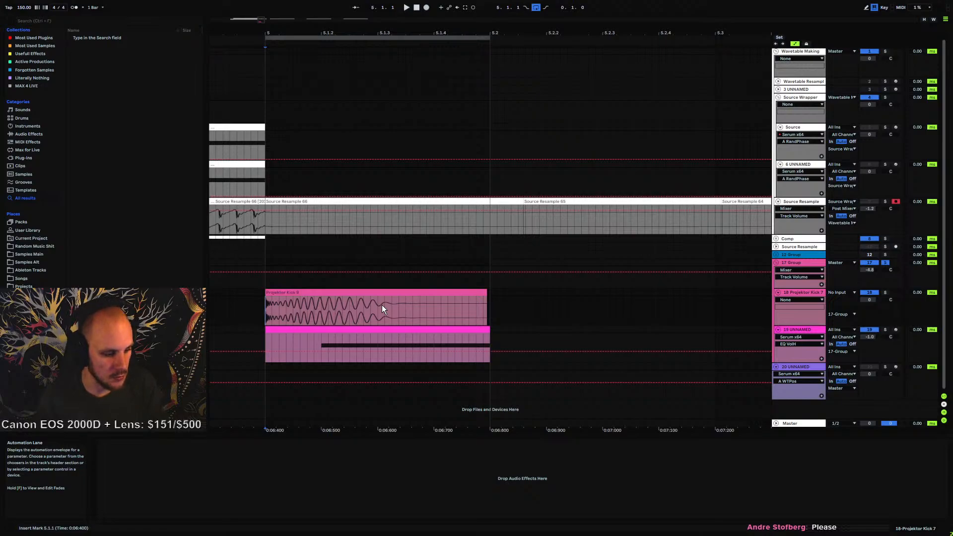
left_click_drag(411, 33, 411, 32)
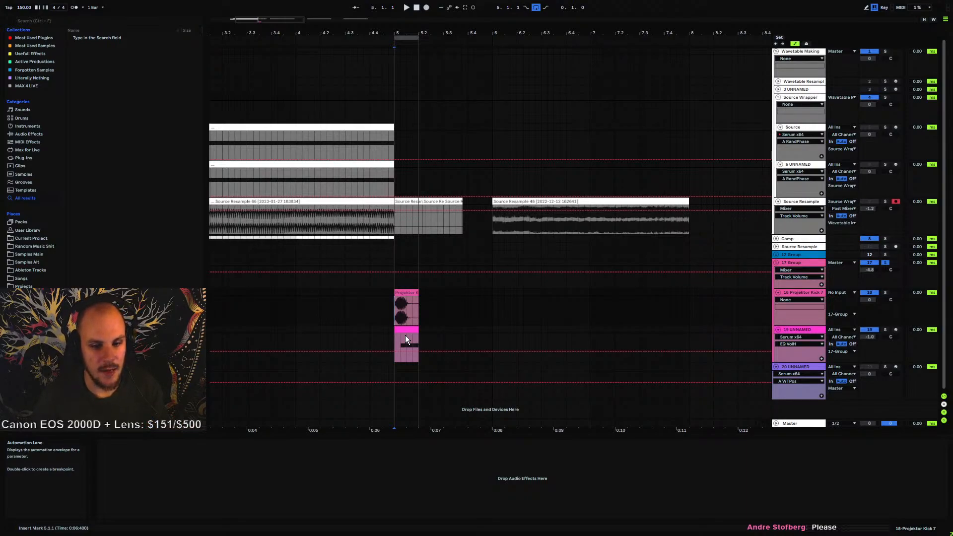
Reopen the bass track's Serum window, briefly opening and closing Psyscope
left_click(799, 329)
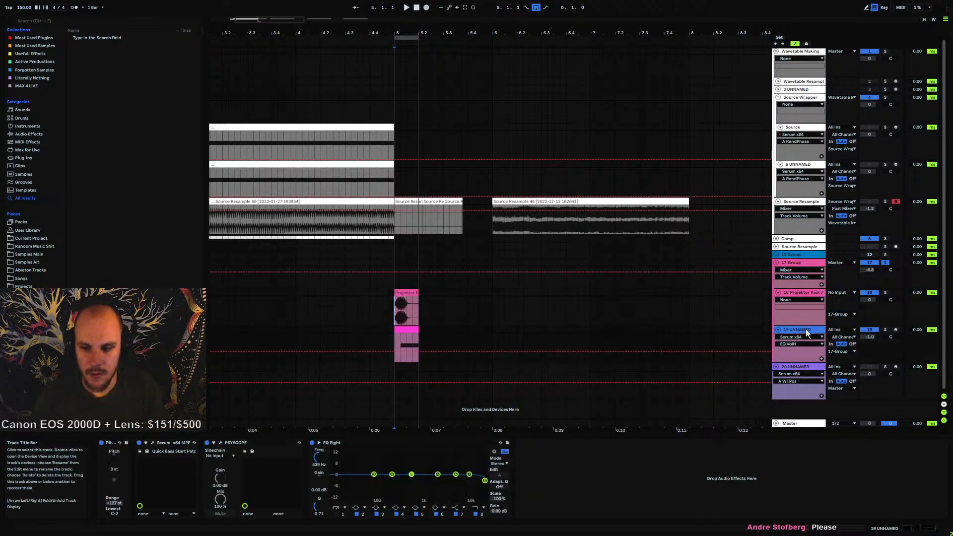
left_click(155, 443)
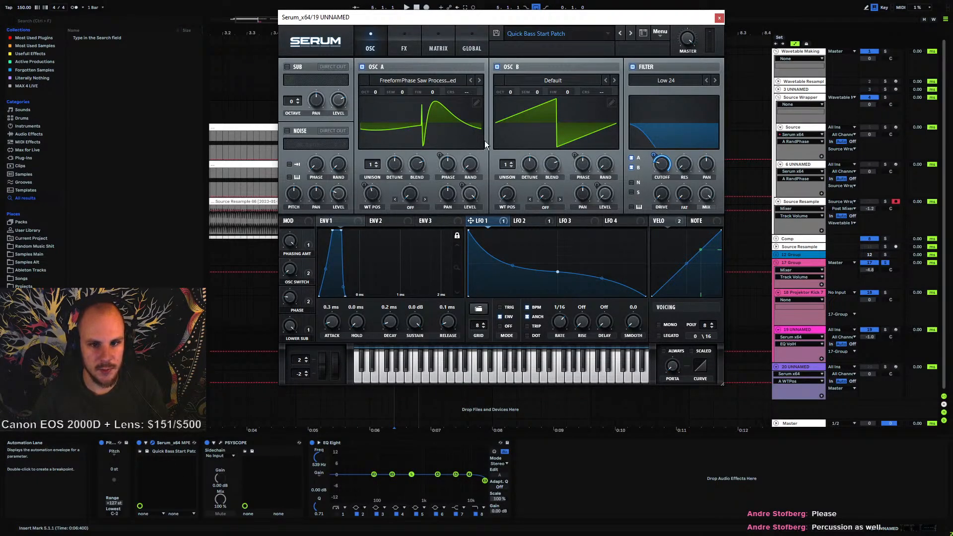
left_click(219, 442)
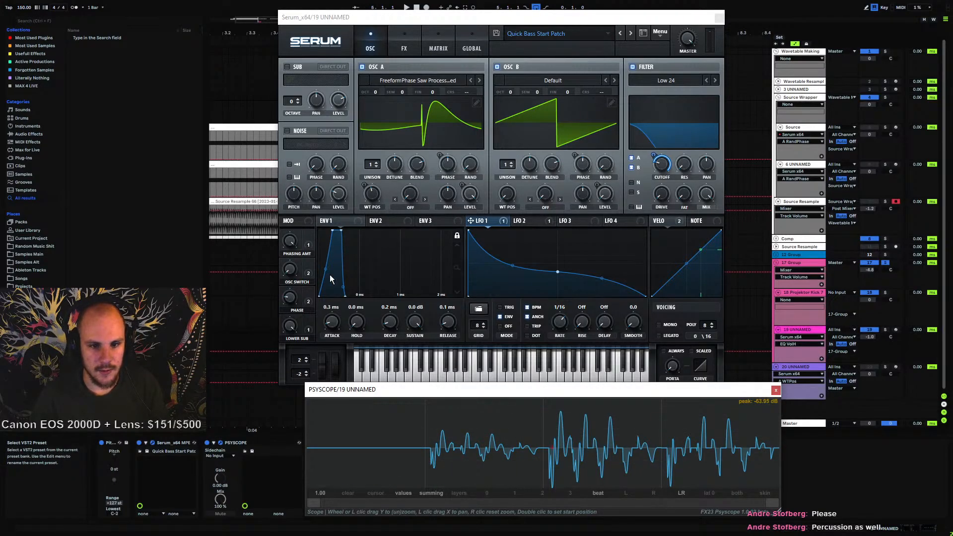
left_click(775, 390)
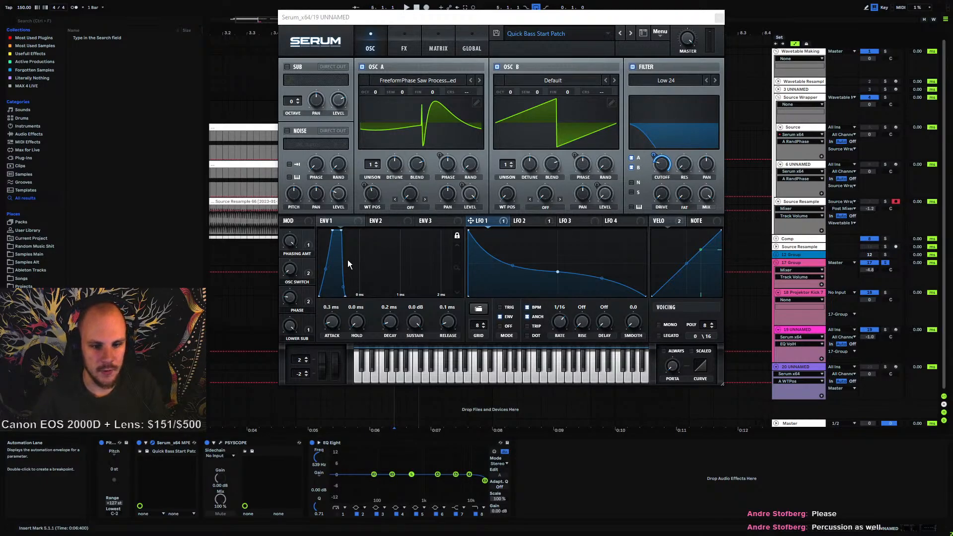
Play the loop, then set the EQ's high-band gain to 0 dB on the FX page
key("space")
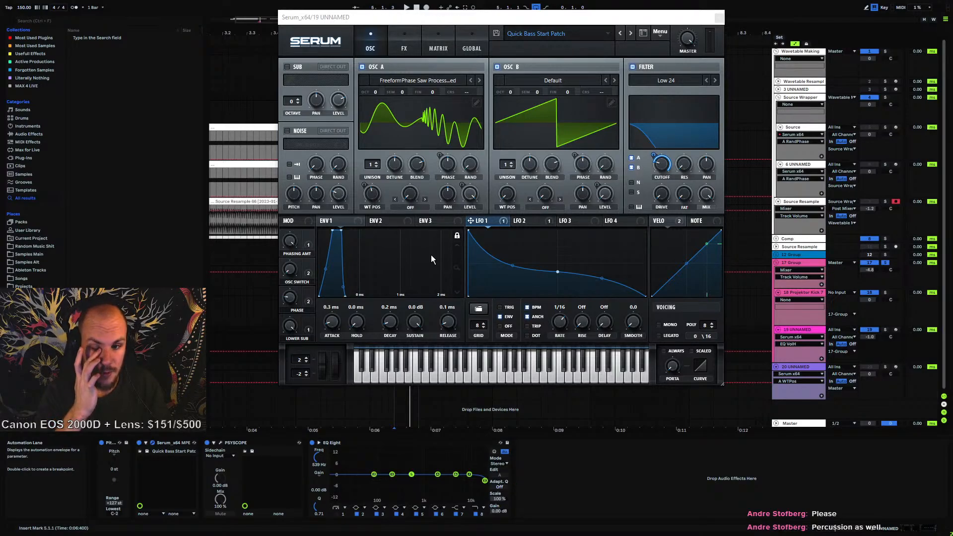
key("space")
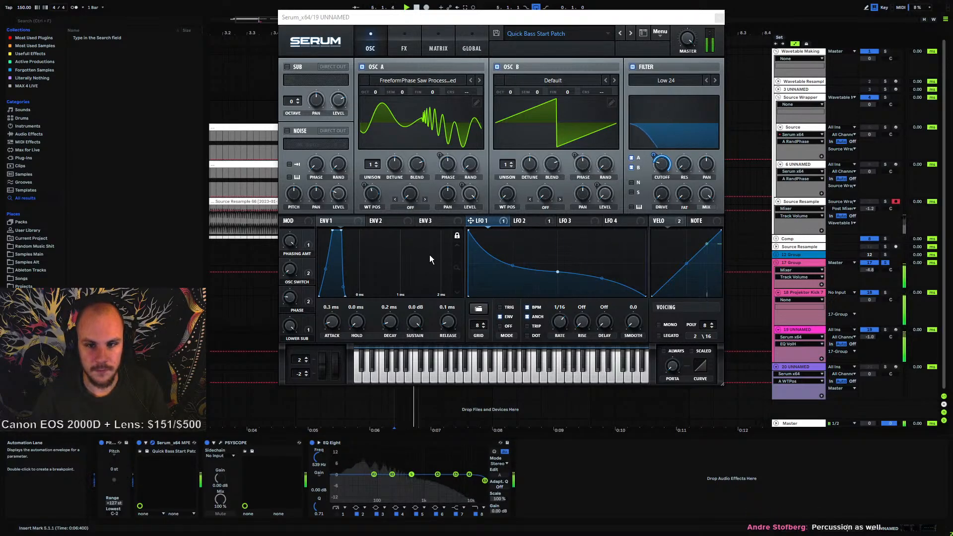
left_click(291, 328)
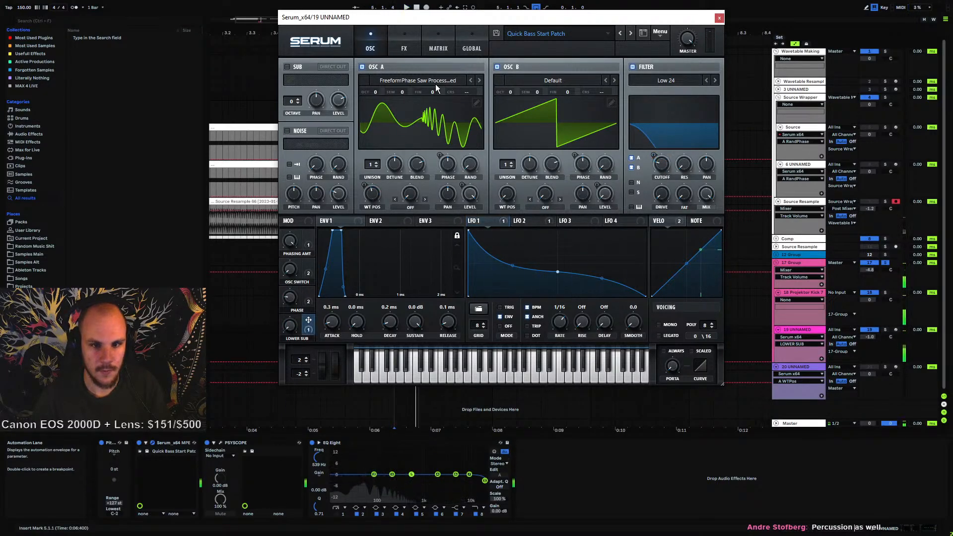
left_click(430, 50)
left_click(407, 49)
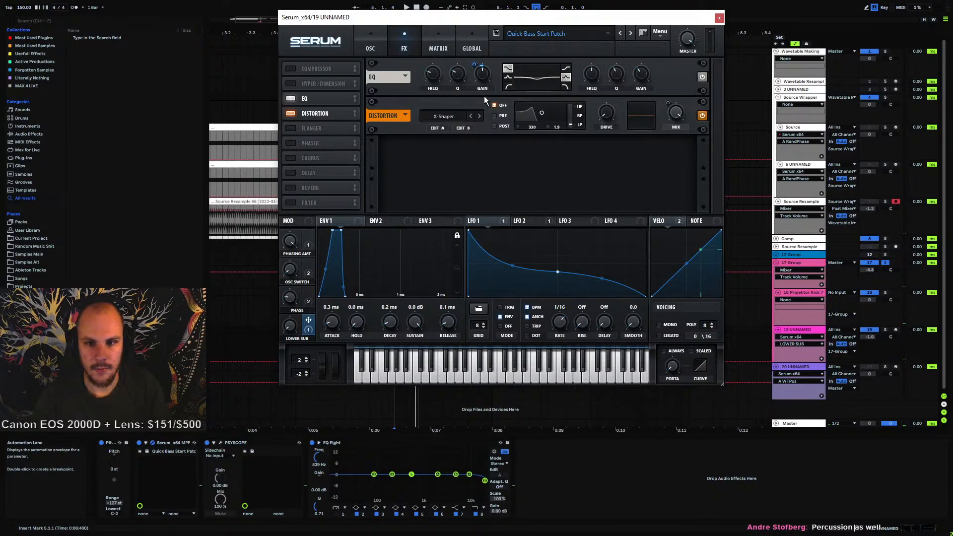
double_click(641, 74)
type("0")
key("Return")
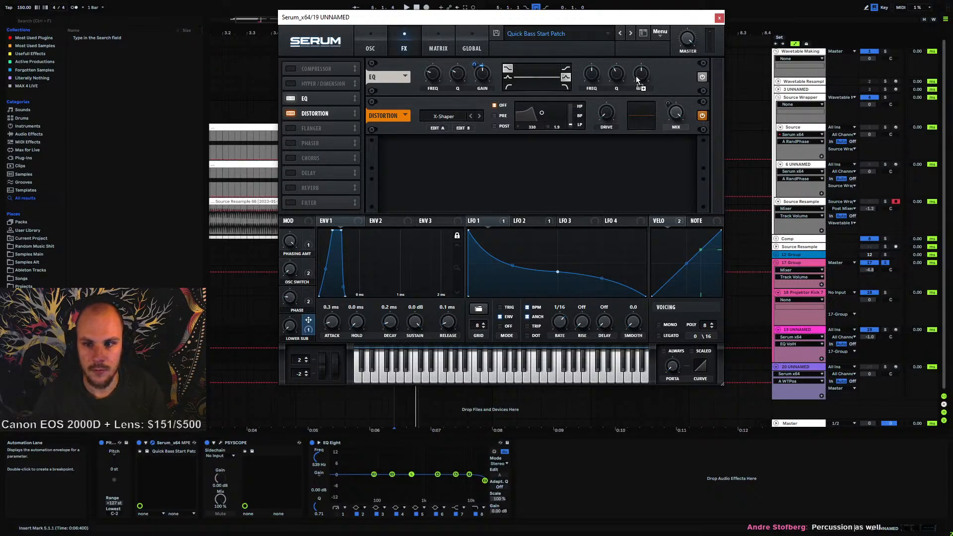
Set Macro 4's modulation amount on the EQ high-band gain to about -11 and play the loop
left_click_drag(636, 80, 631, 81)
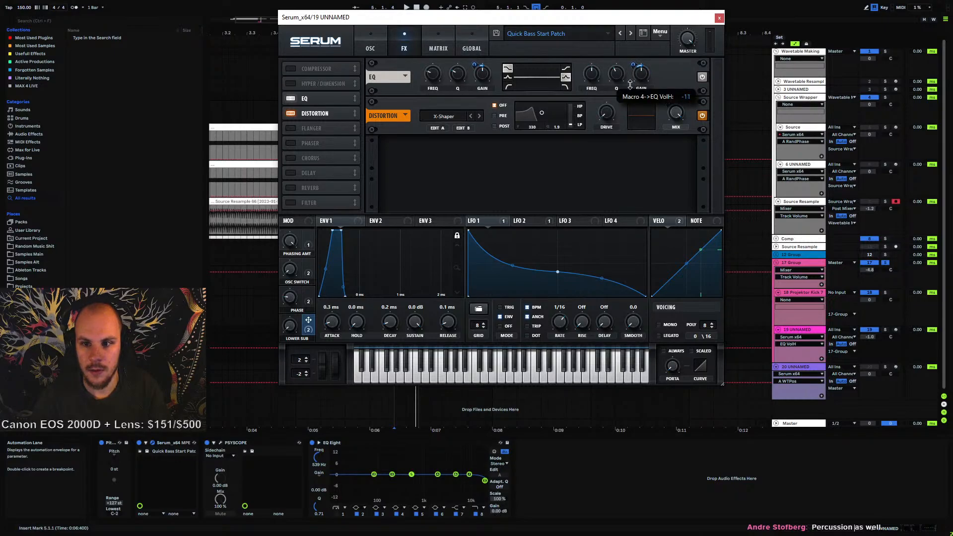
key("space")
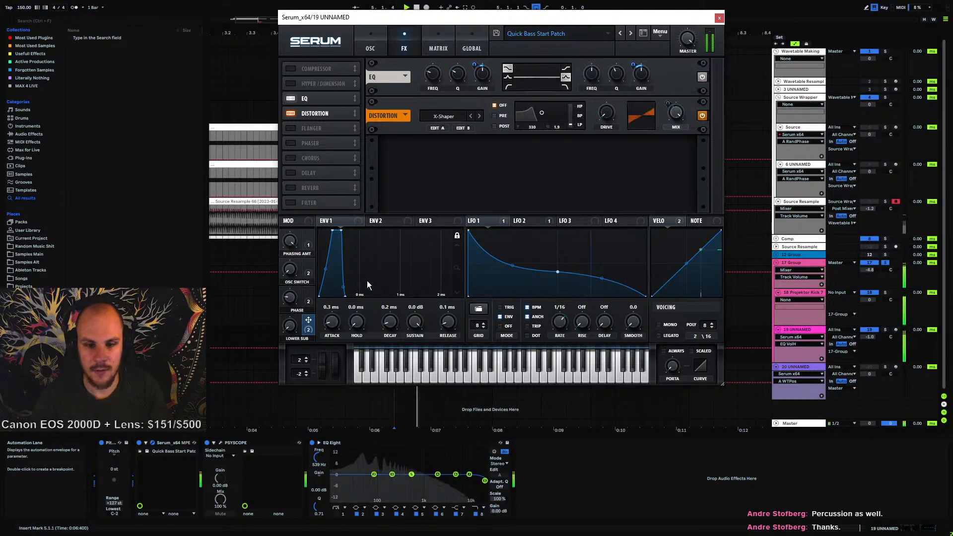
key("space")
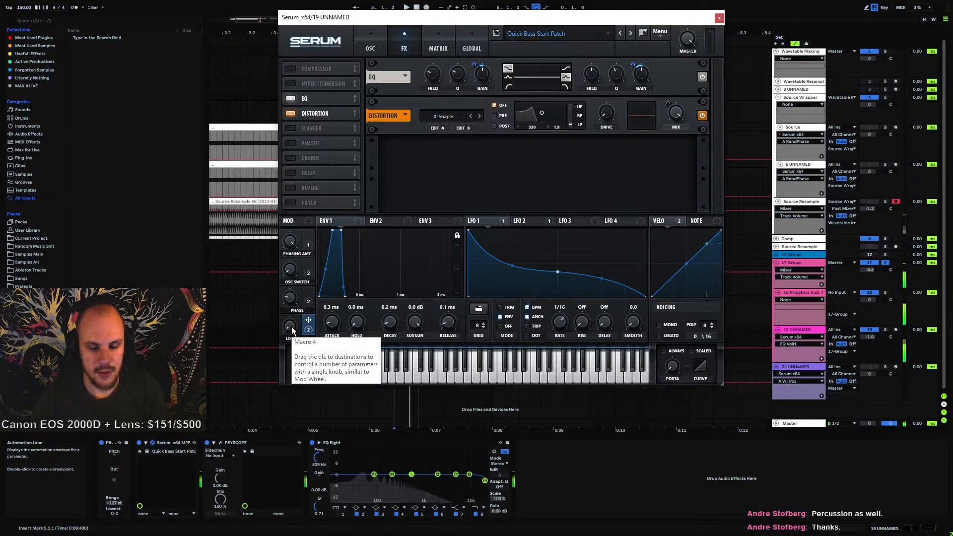
left_click_drag(291, 327, 318, 218)
left_click(369, 8)
key("space")
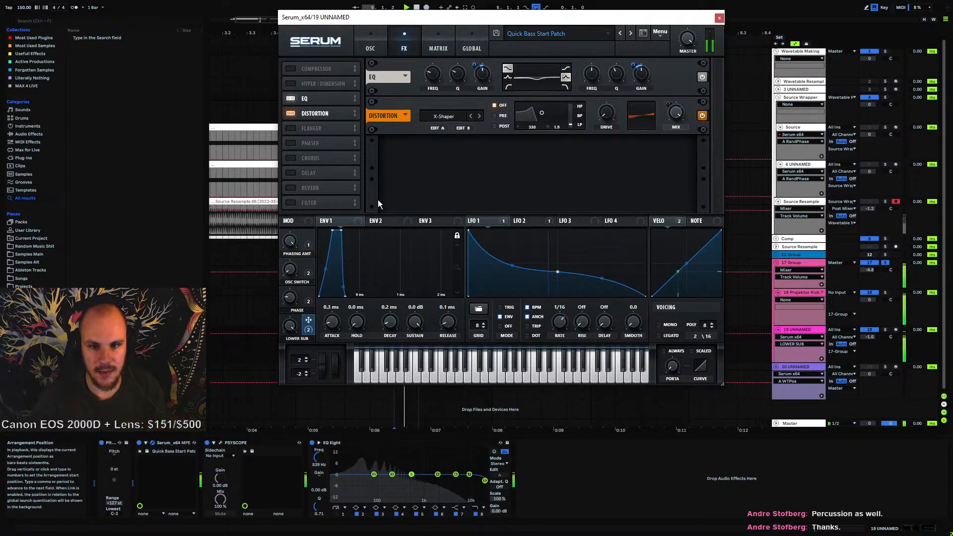
Set Macro 4's modulation amount on the EQ low-band gain to about -10
mouse_move(475, 67)
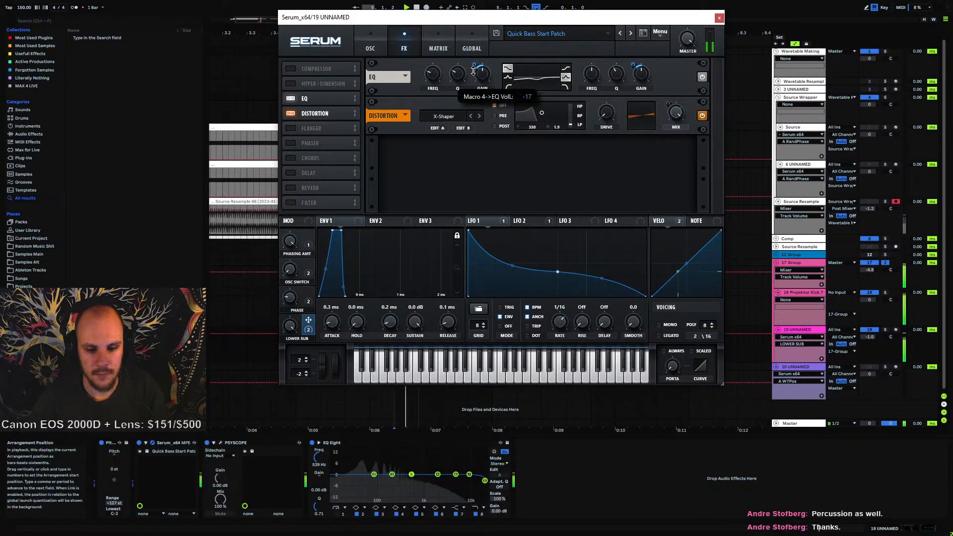
left_click_drag(472, 76, 475, 67)
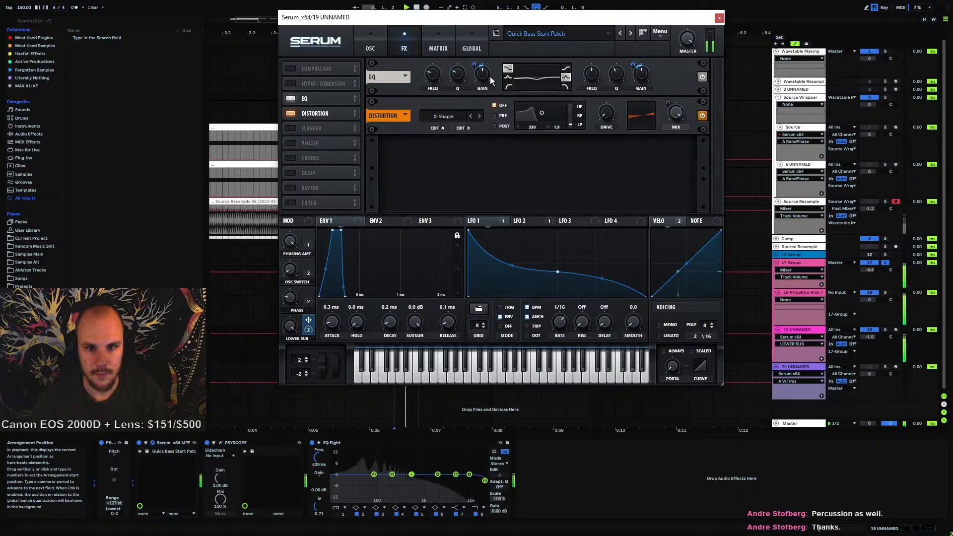
left_click(487, 78)
left_click(434, 80)
left_click_drag(435, 80, 475, 67)
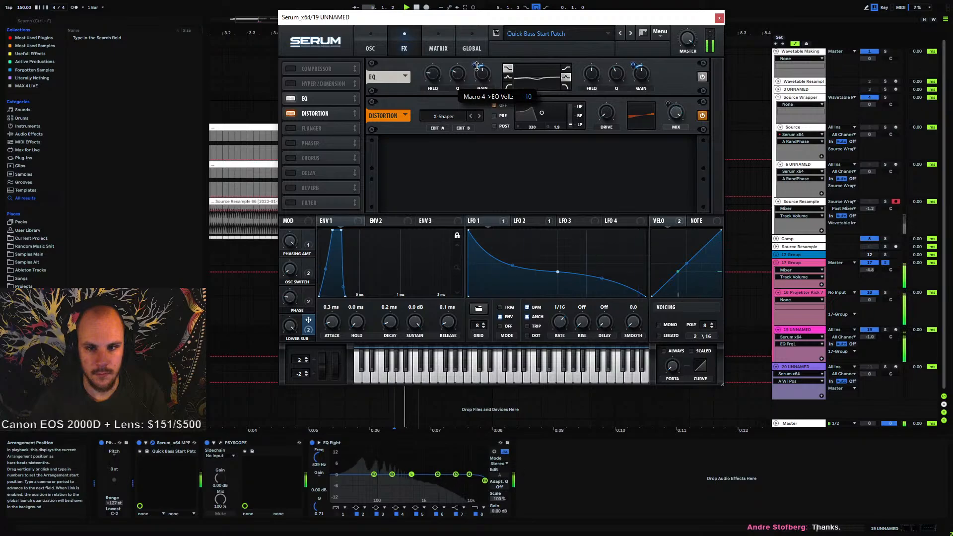
left_click_drag(477, 66, 477, 66)
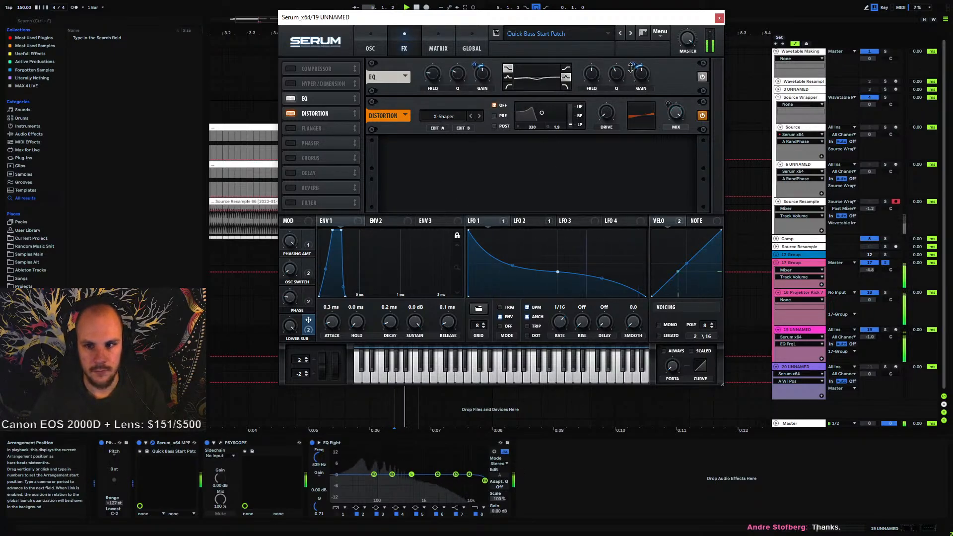
Set Macro 4's modulation amount on the EQ high-band gain to about -18
mouse_move(633, 65)
left_click_drag(633, 65, 633, 66)
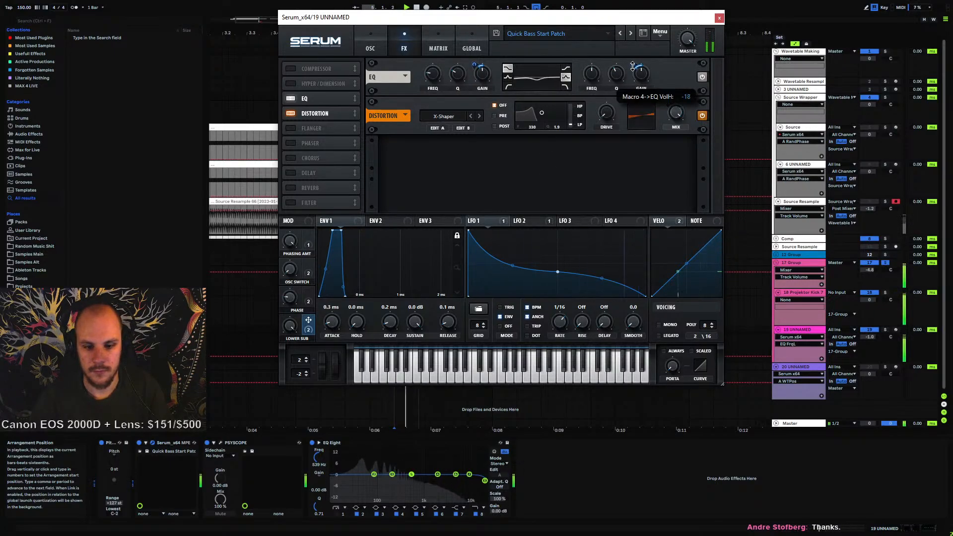
mouse_move(584, 78)
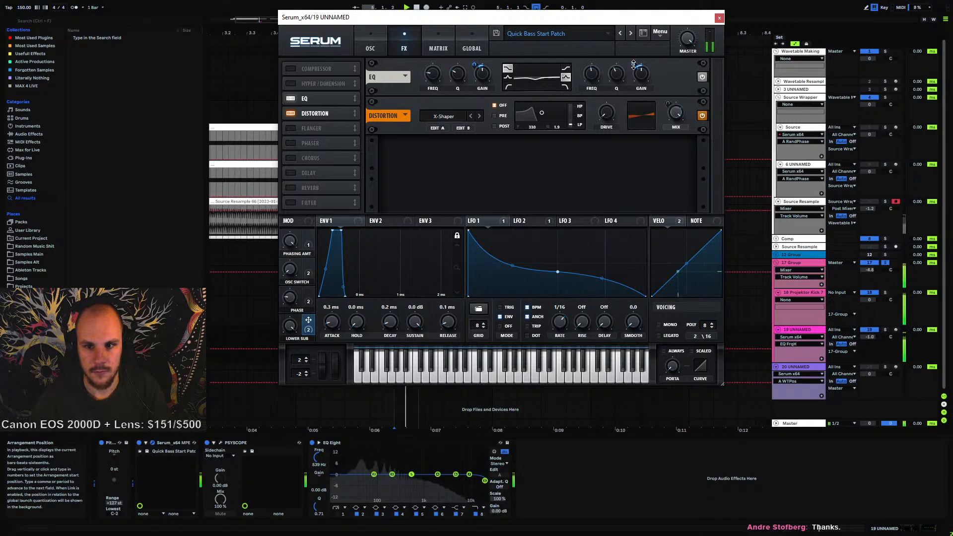
Rename Macro 4 as "EQ" and start the loop
left_click(640, 79)
left_click(612, 76)
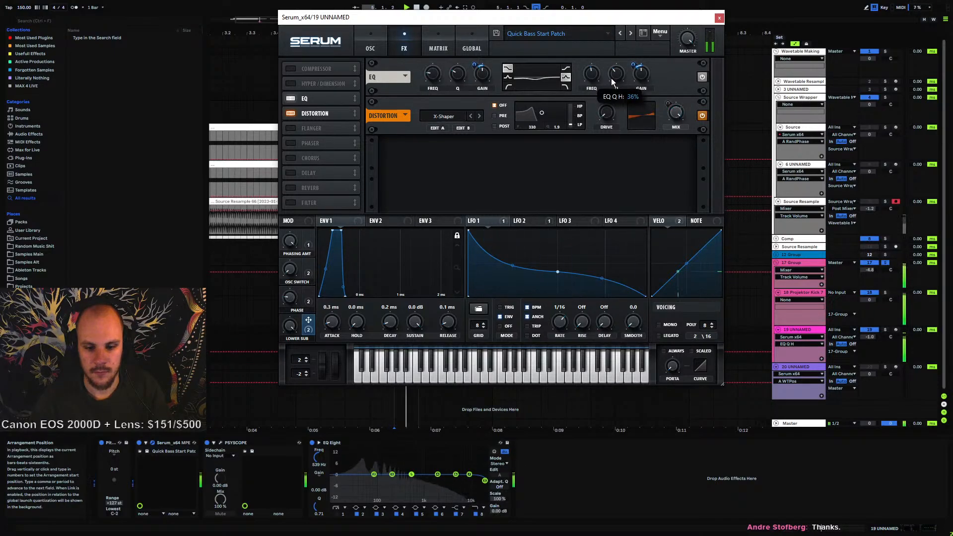
left_click(290, 325)
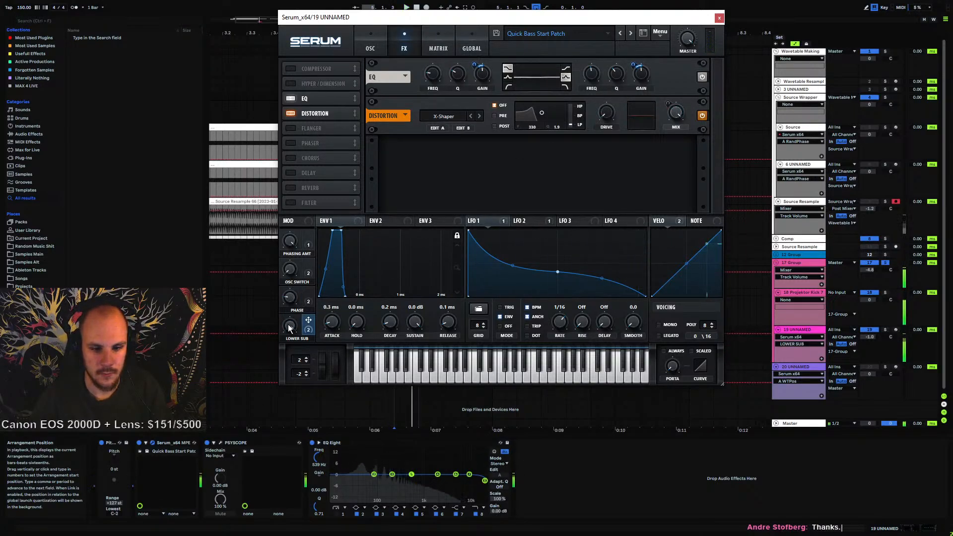
key("space")
double_click(299, 339)
type("EQ")
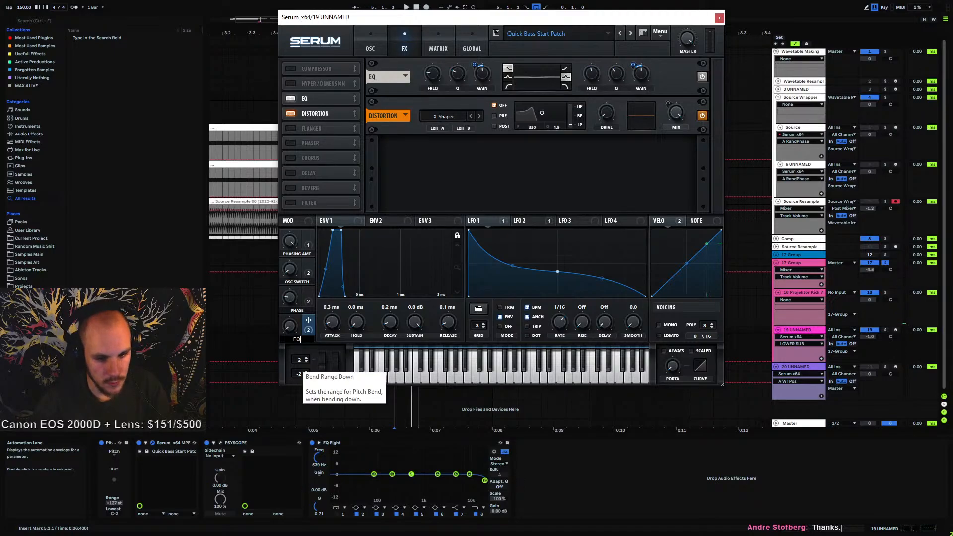
key("Return")
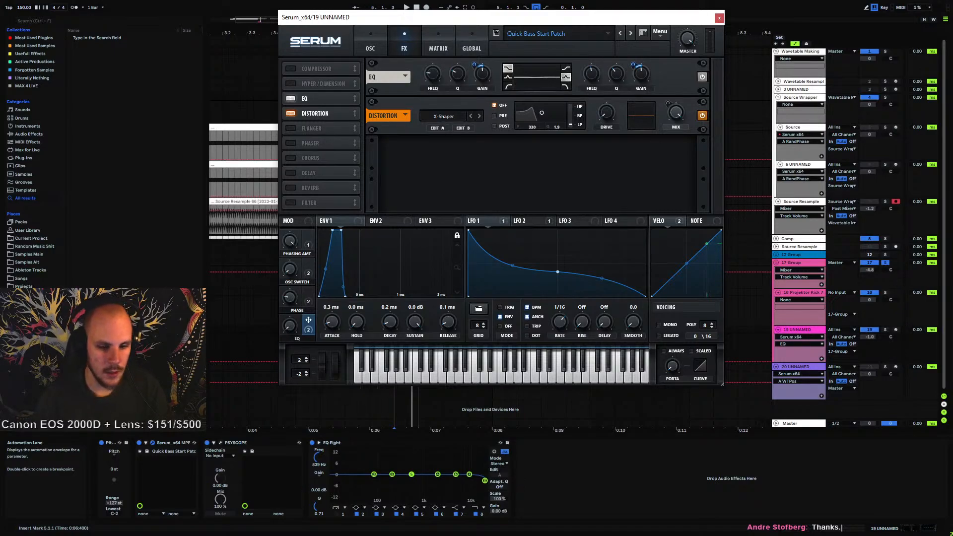
Stop playback and delete the EQ Eight device from the track's chain
key("space")
key("space")
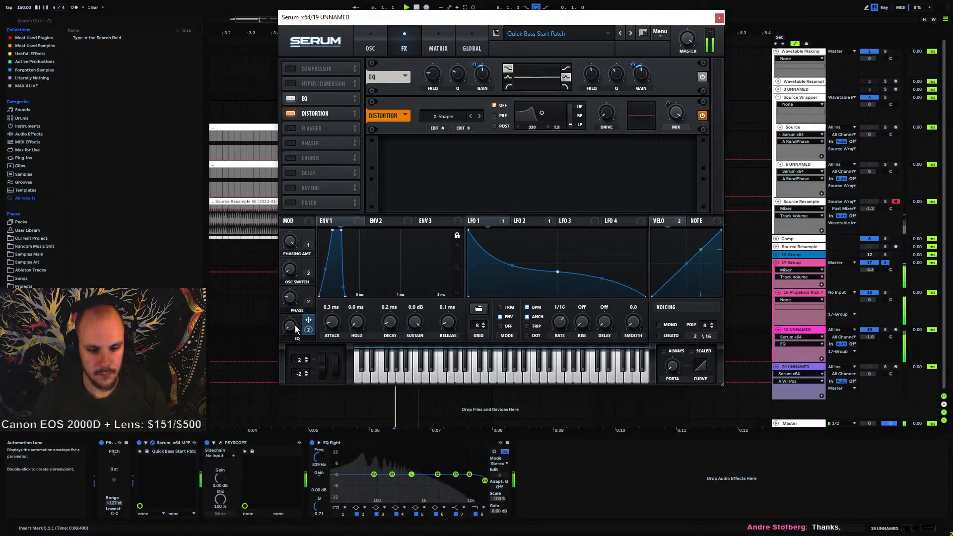
left_click(345, 442)
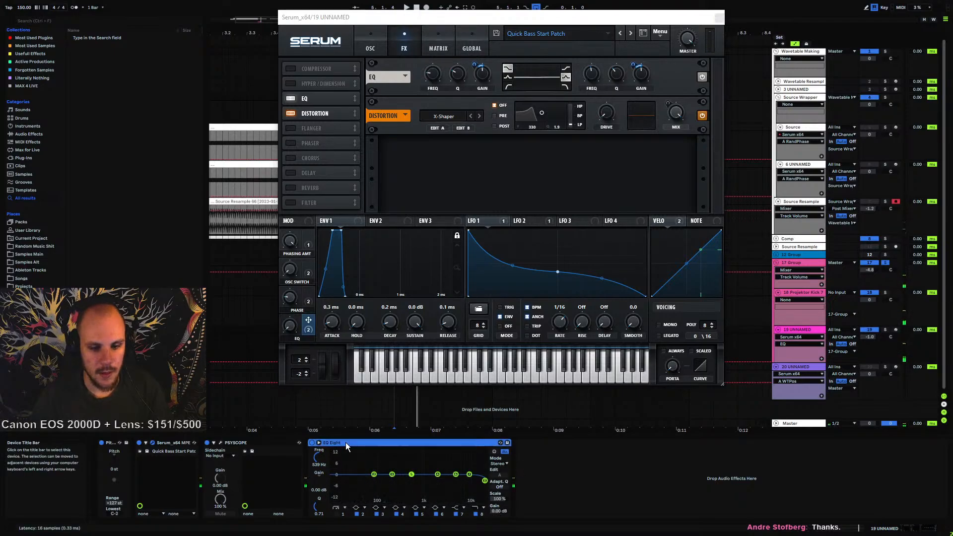
key("Delete")
Insert MEqualizer from the EQ plugins into the track's chain and play the loop
right_click(350, 462)
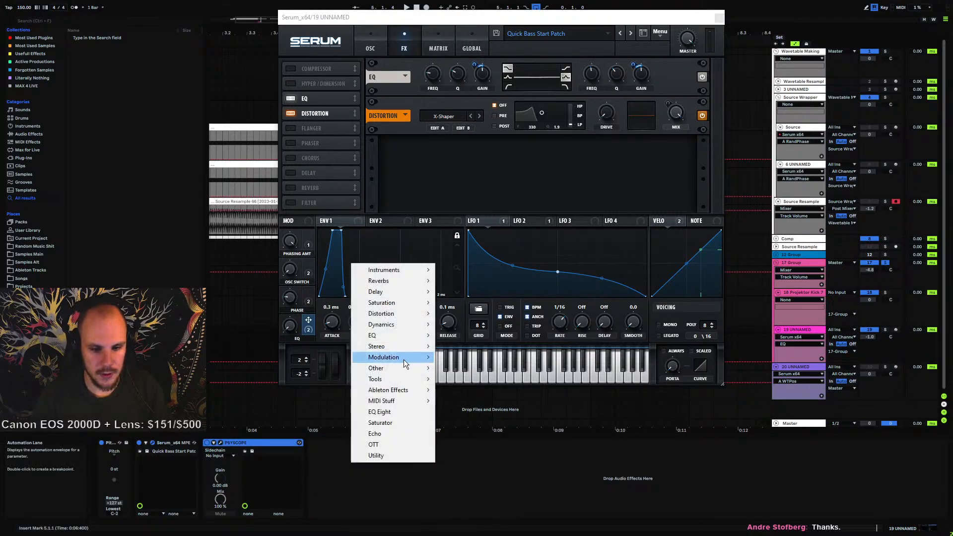
mouse_move(392, 338)
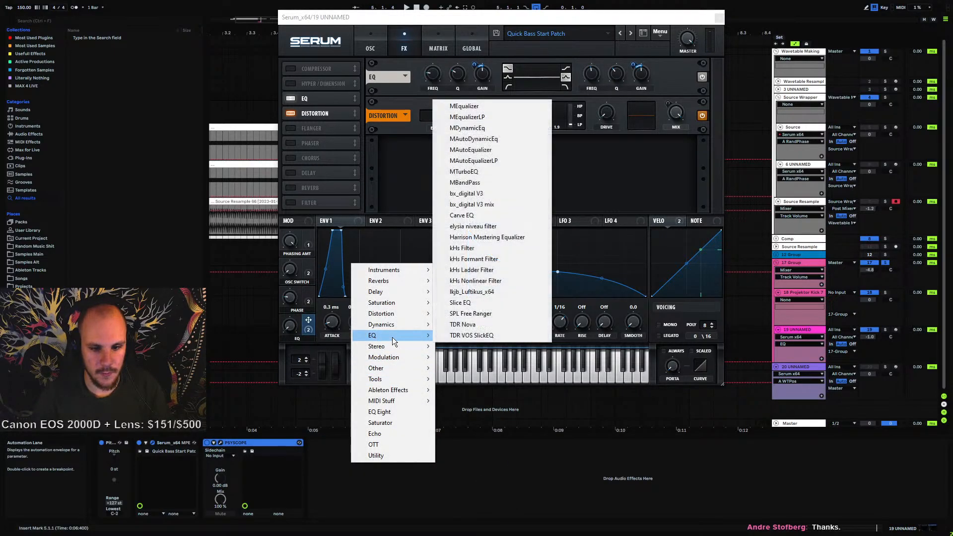
left_click(475, 106)
key("space")
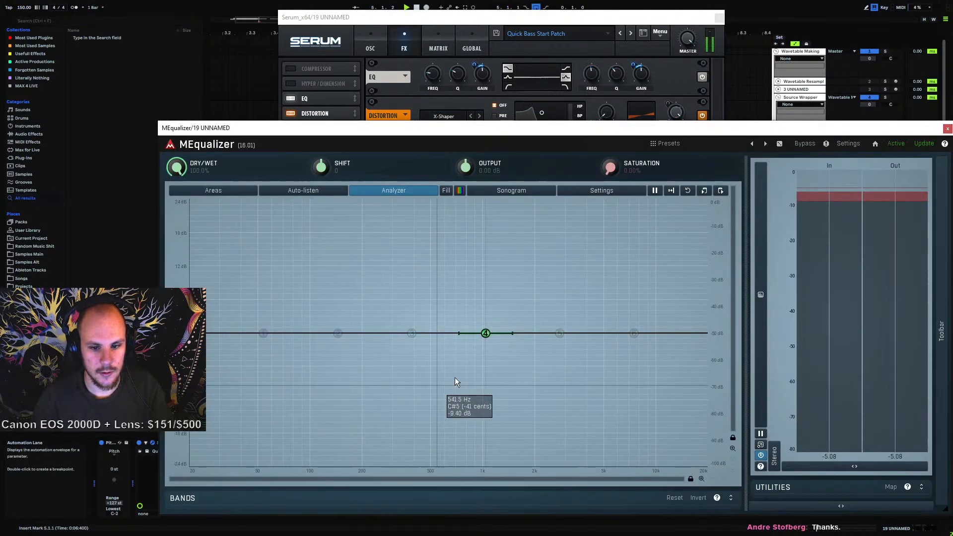
Pull MEqualizer band 4 into a wide cut around 500 Hz and add a boost band near 100 Hz
left_click_drag(485, 333, 433, 353)
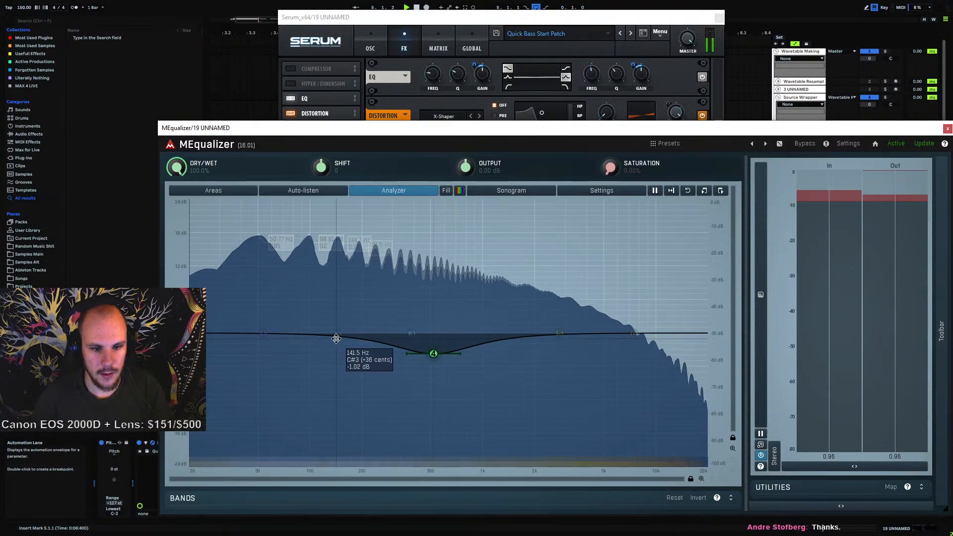
double_click(306, 313)
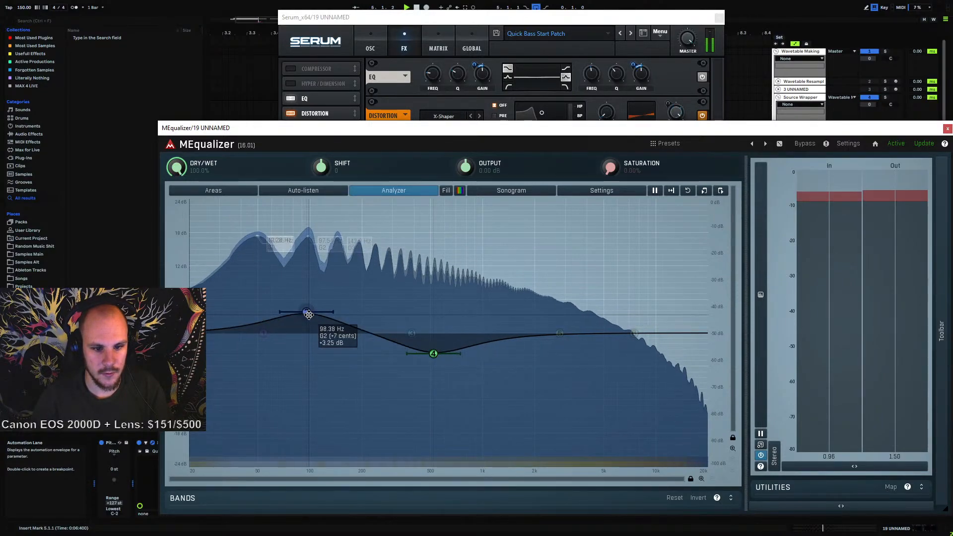
double_click(306, 312)
left_click(631, 339)
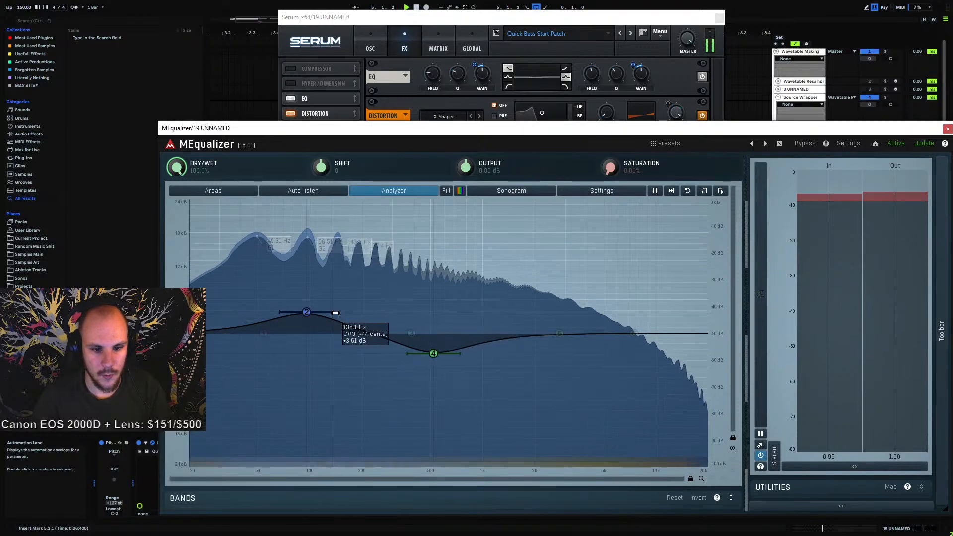
Add a small cut band around 50 Hz below the 100 Hz boost
scroll(306, 312, "up", 10)
left_click_drag(306, 312, 266, 341)
double_click(263, 333)
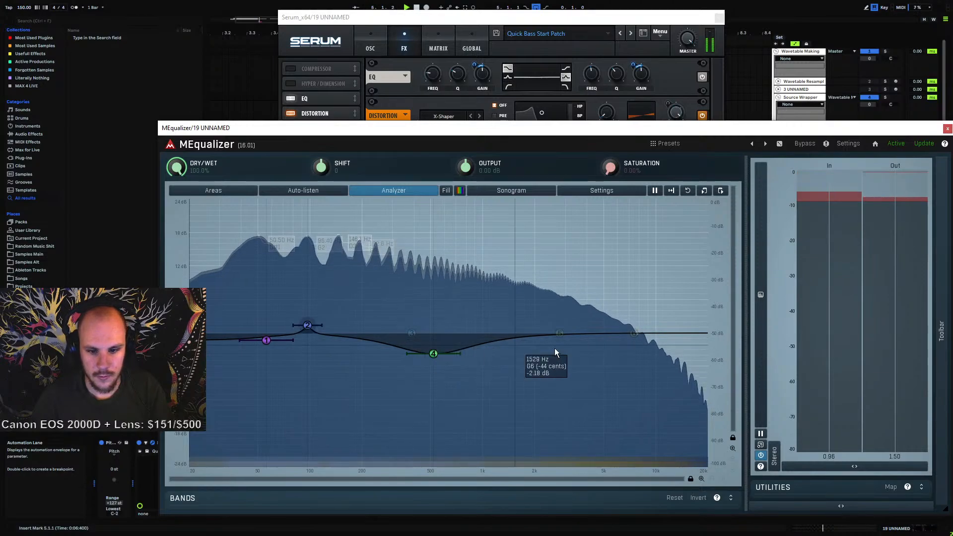
Add a high boost band near 6 kHz and a low-pass band at about 15 kHz
double_click(559, 333)
left_click_drag(559, 333, 618, 308)
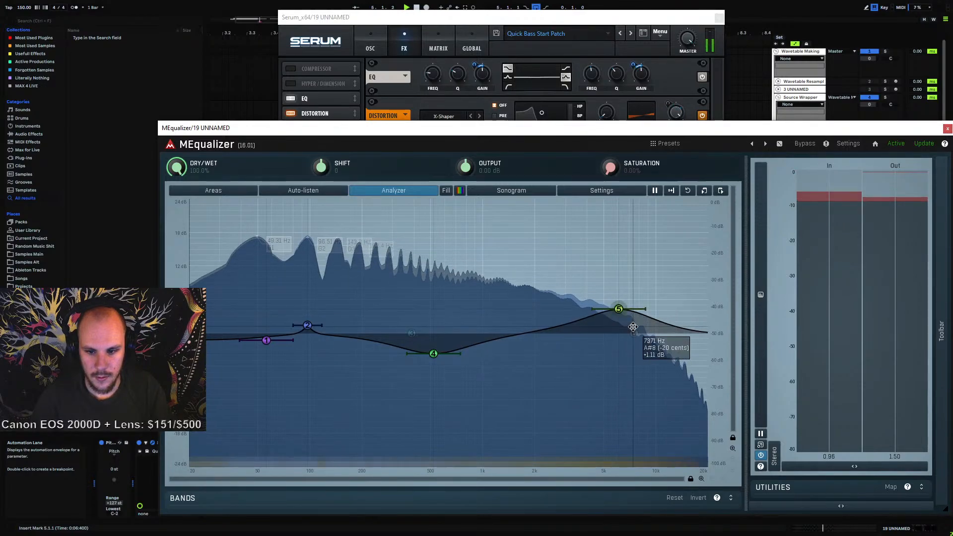
double_click(634, 333)
right_click(633, 333)
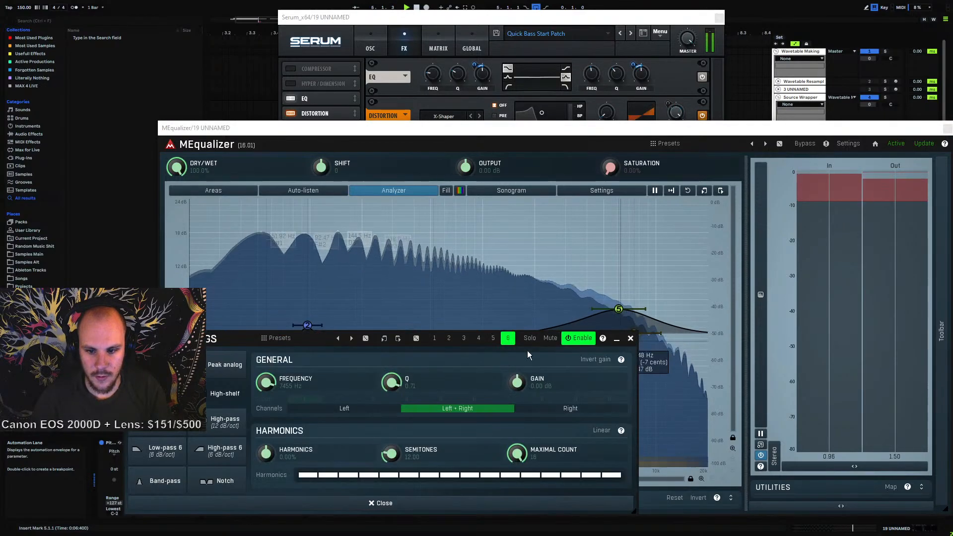
left_click(166, 425)
left_click(406, 400)
left_click(630, 338)
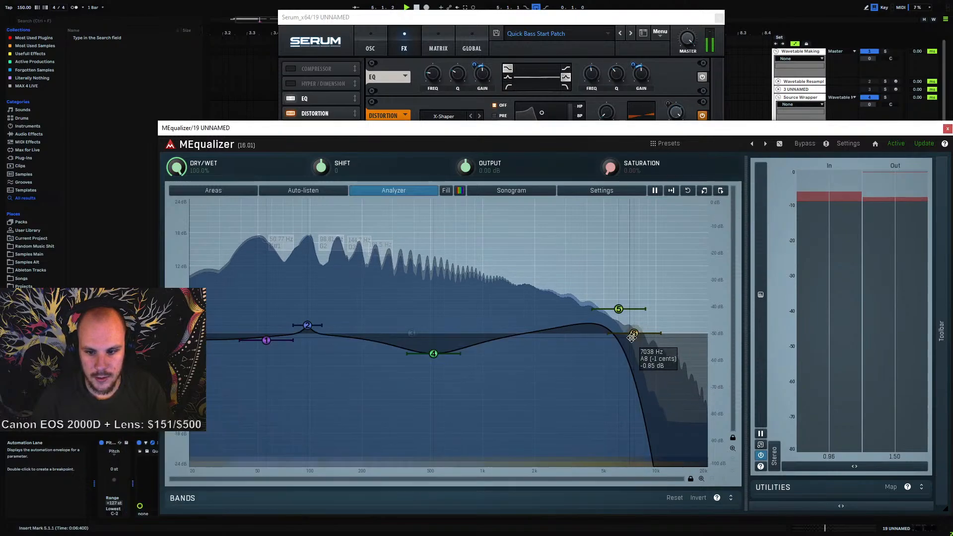
left_click_drag(634, 333, 675, 334)
left_click_drag(618, 308, 629, 305)
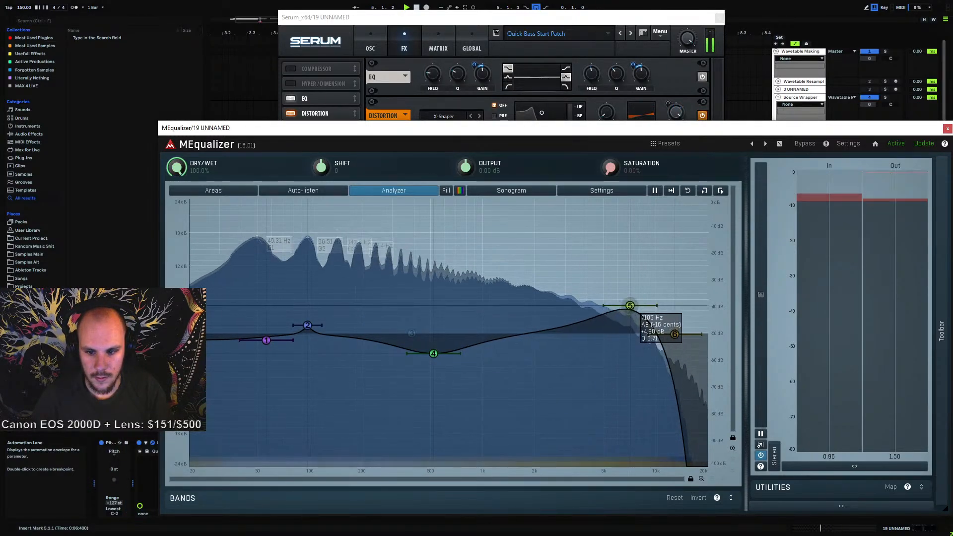
Reopen MEqualizer, nudge the low-pass band and push the high boost band to about 12 kHz while the loop plays
left_click(948, 130)
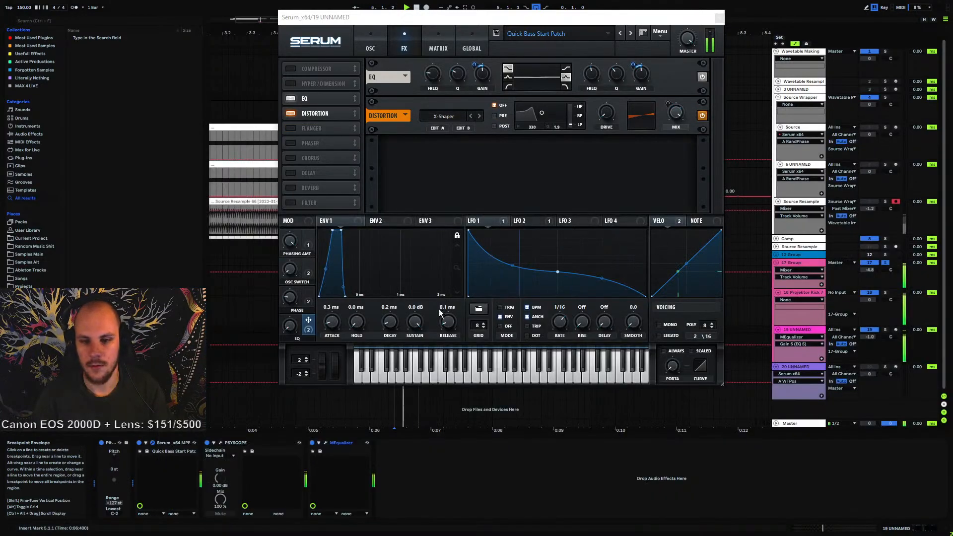
left_click(311, 442)
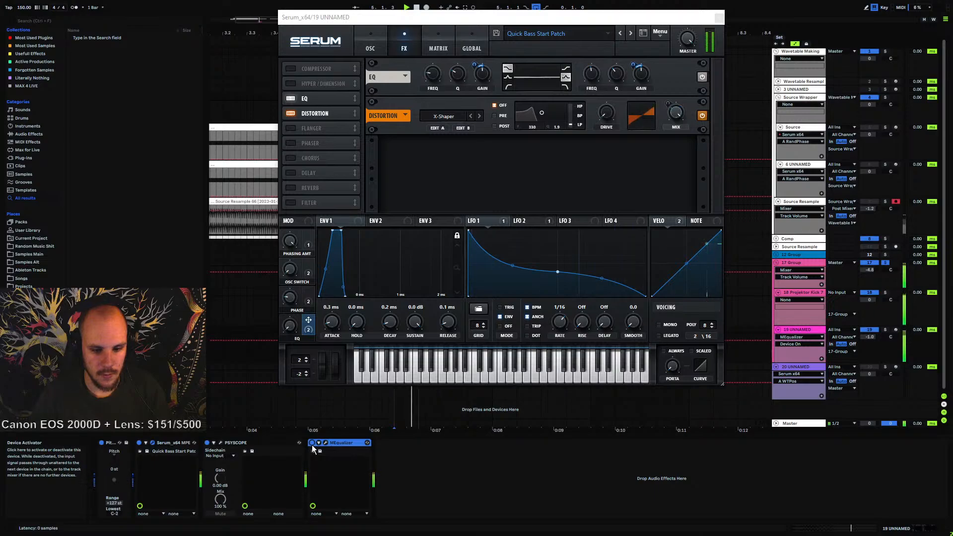
left_click(326, 442)
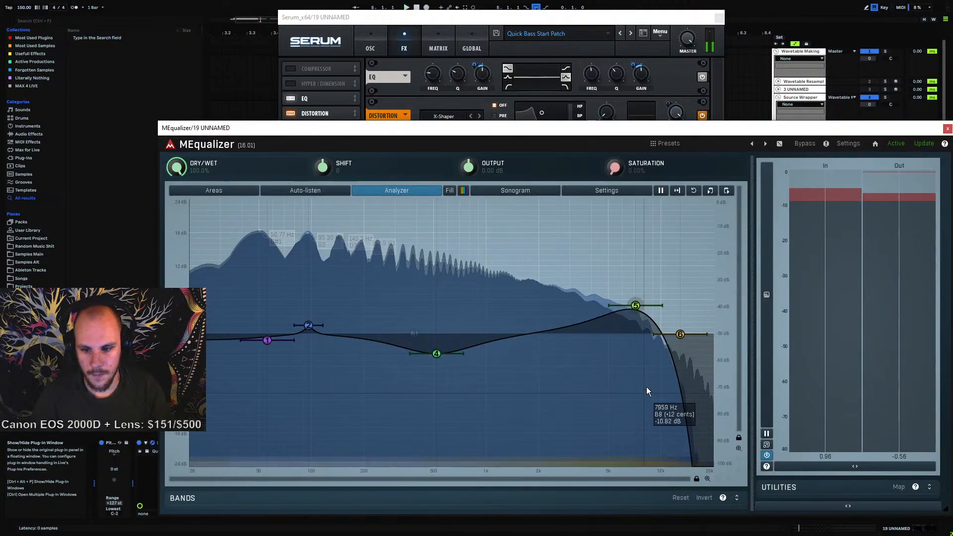
key("space")
mouse_move(680, 334)
left_mouse_down()
mouse_move(704, 332)
mouse_move(685, 332)
left_mouse_up()
key("space")
left_click_drag(636, 305, 678, 251)
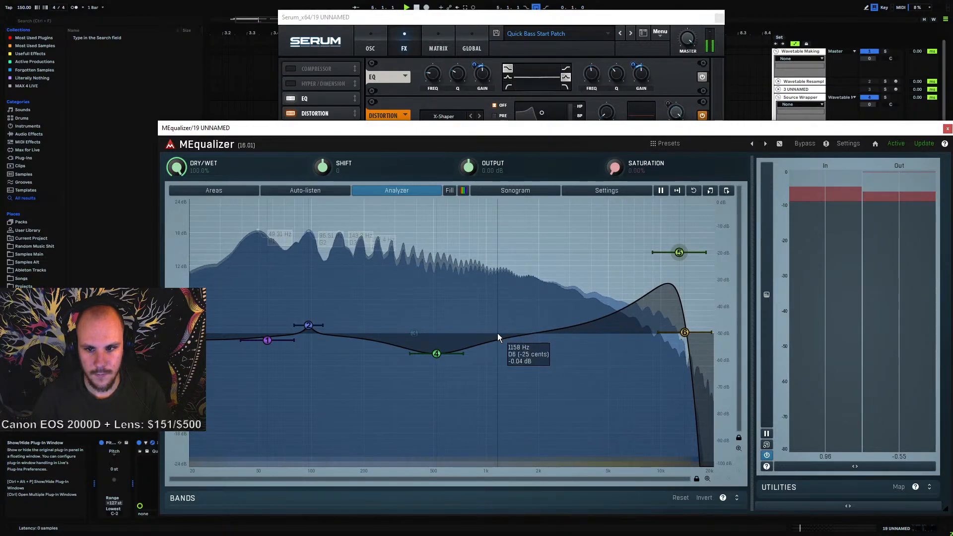
left_click(947, 129)
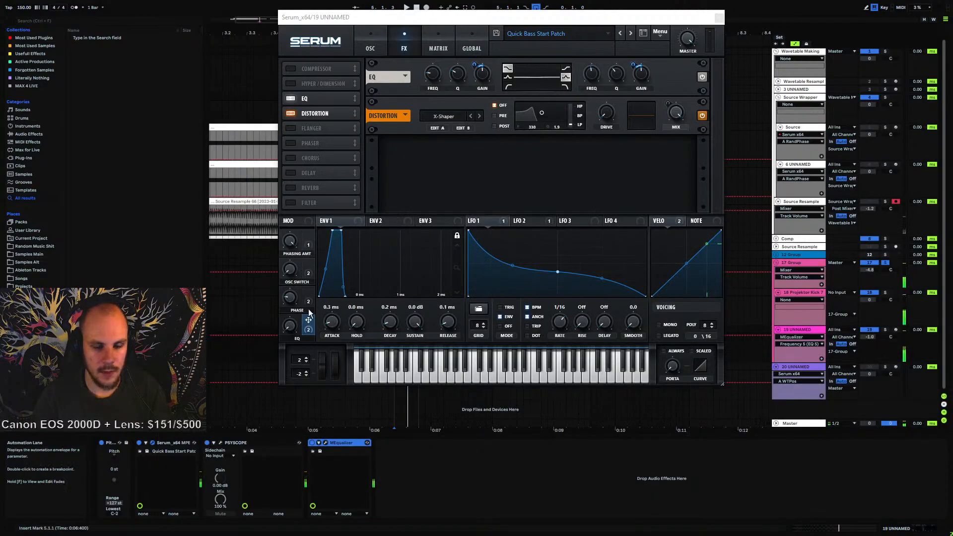
Toggle MEqualizer off and on to compare the sound while playing the loop
left_click(311, 443)
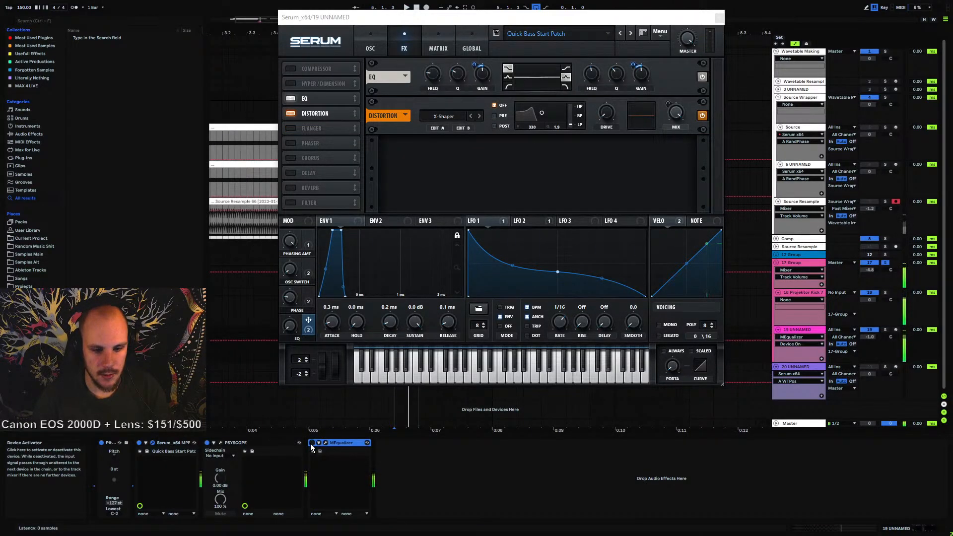
left_click(289, 326)
key("space")
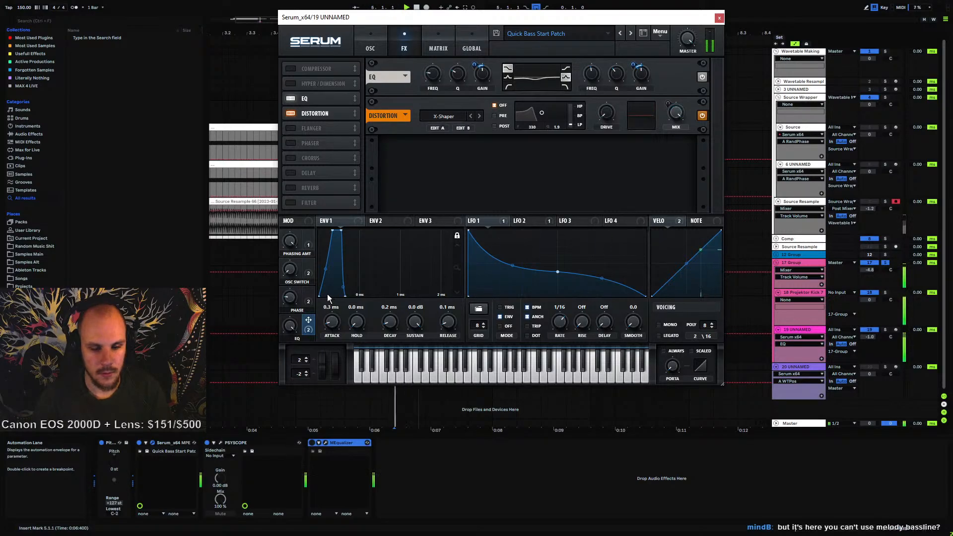
left_click(460, 66)
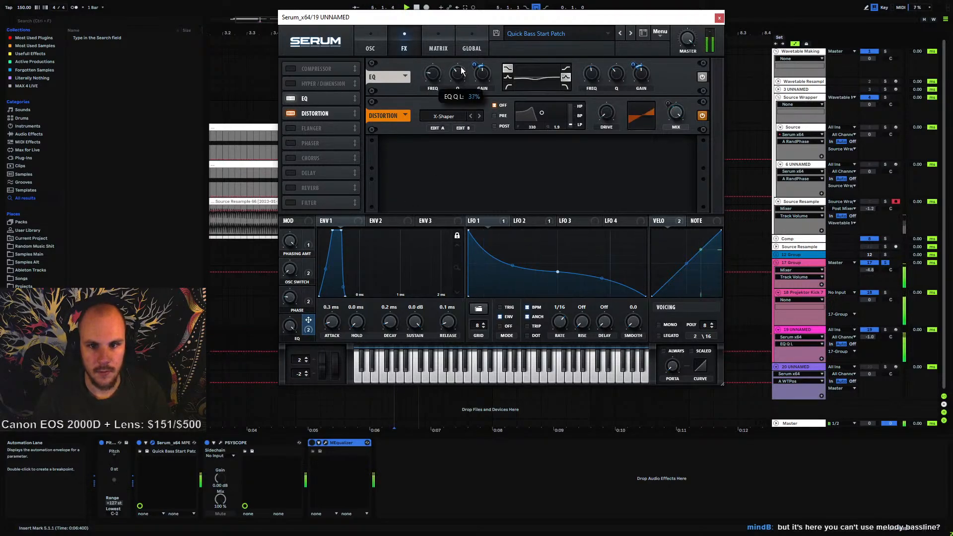
left_click(624, 72)
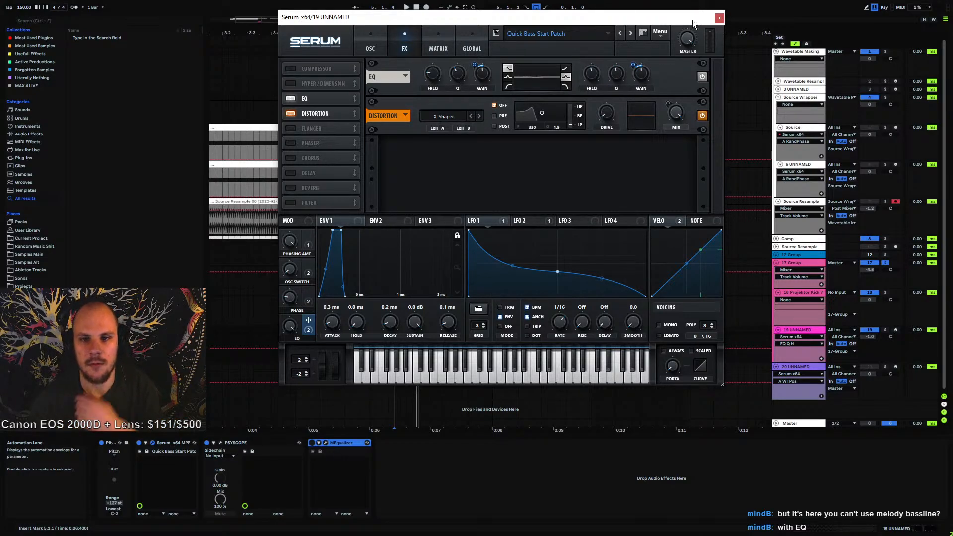
left_click(719, 18)
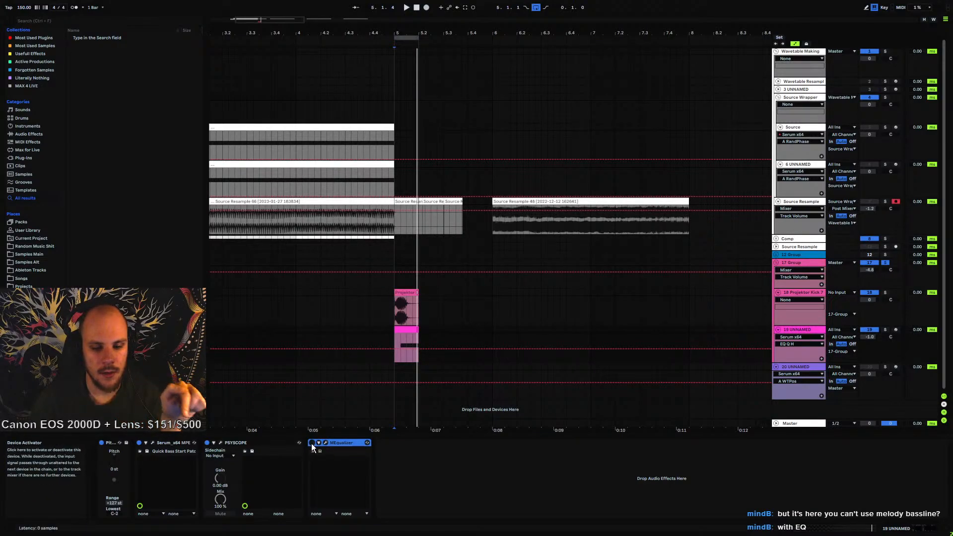
left_click(152, 443)
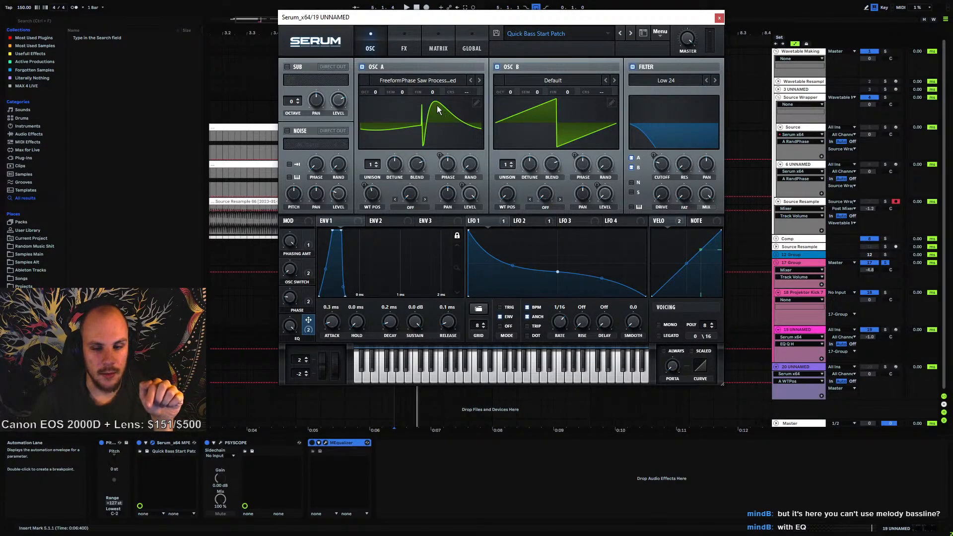
left_click(719, 18)
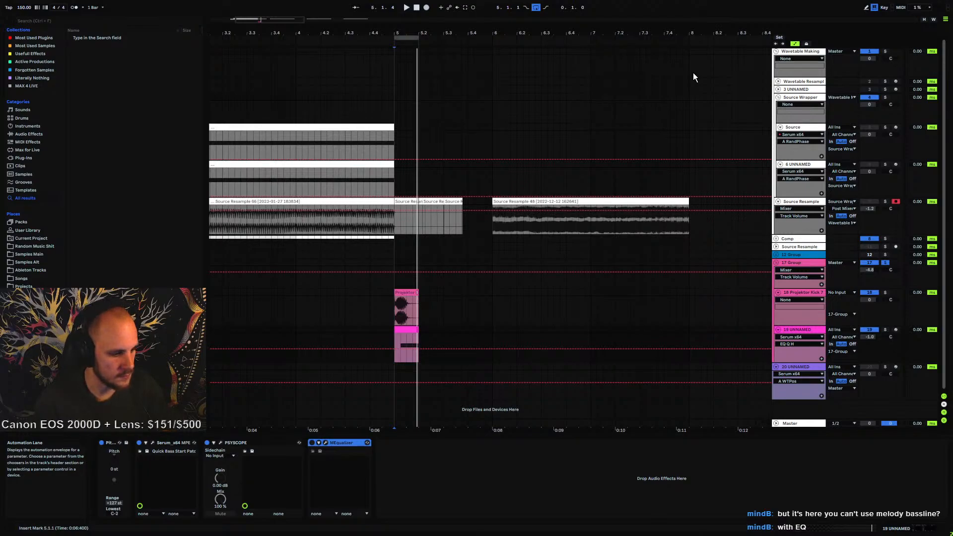
Reopen MEqualizer and set its Shift to 0
left_click(326, 442)
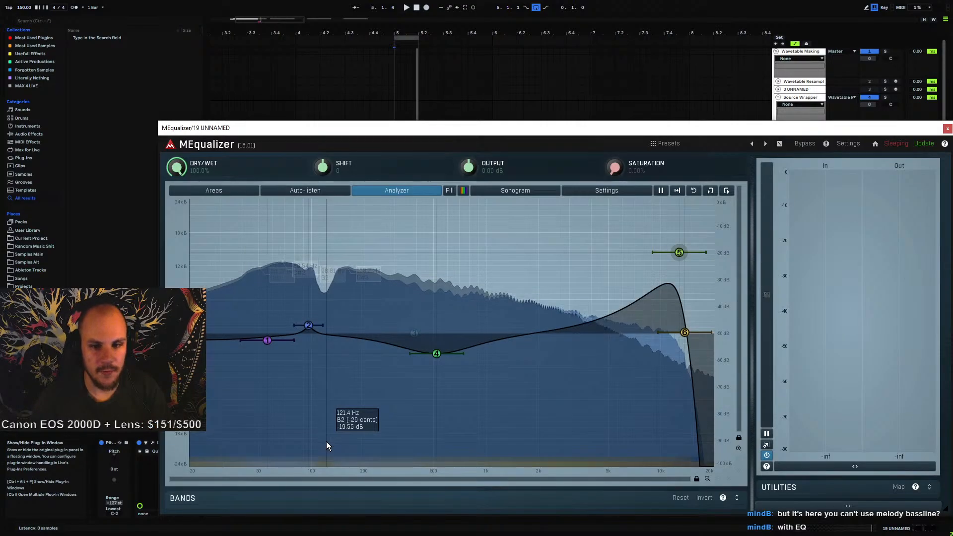
mouse_move(322, 167)
left_mouse_down()
mouse_move(322, 149)
mouse_move(322, 192)
mouse_move(322, 138)
mouse_move(320, 167)
left_mouse_up()
double_click(320, 167)
type("0")
key("Return")
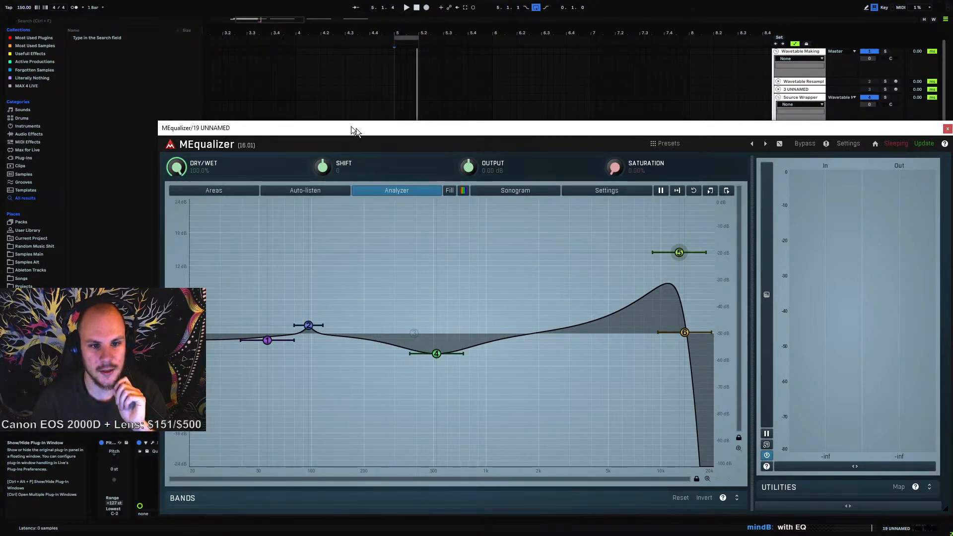
Open the MIDI settings for MEqualizer's Shift parameter and enable note control in the Notes section
left_click_drag(350, 126, 315, 92)
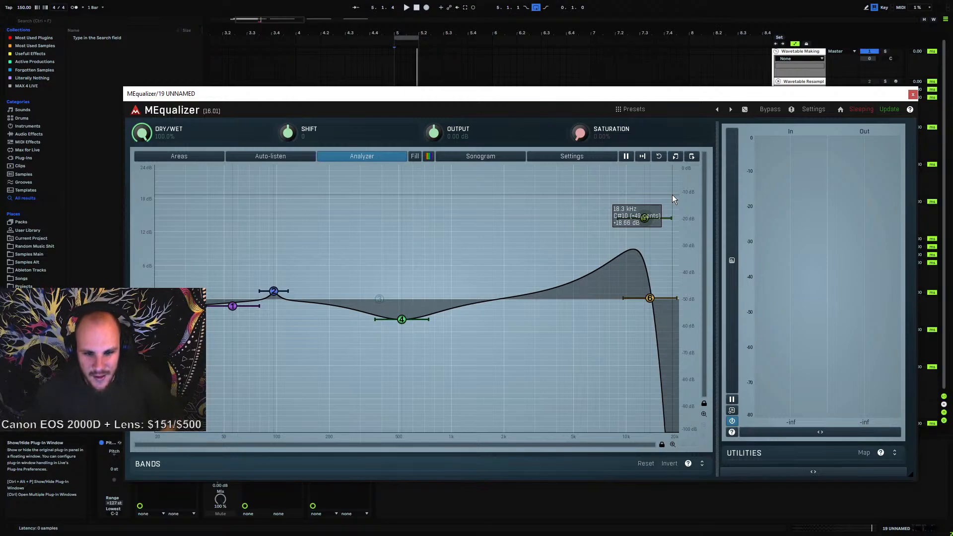
right_click(290, 136)
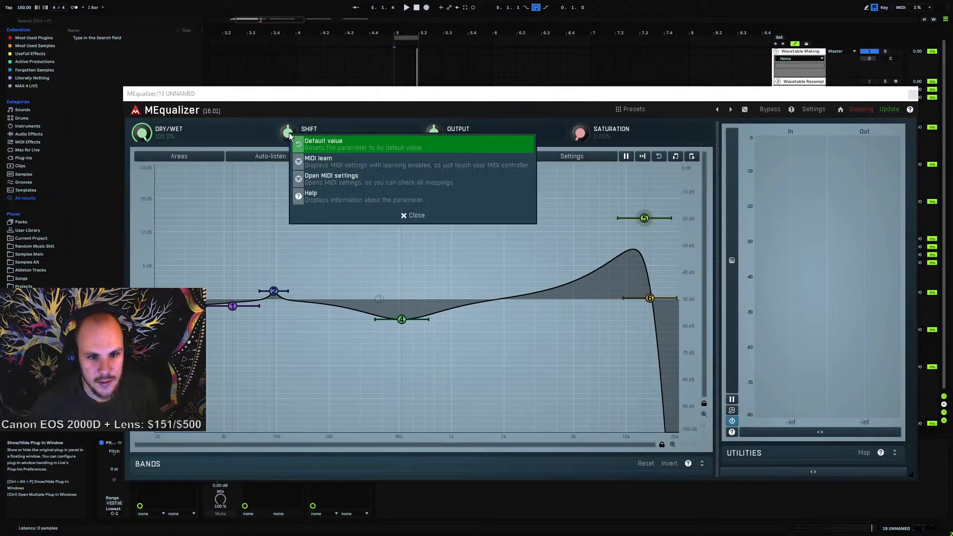
left_click(422, 180)
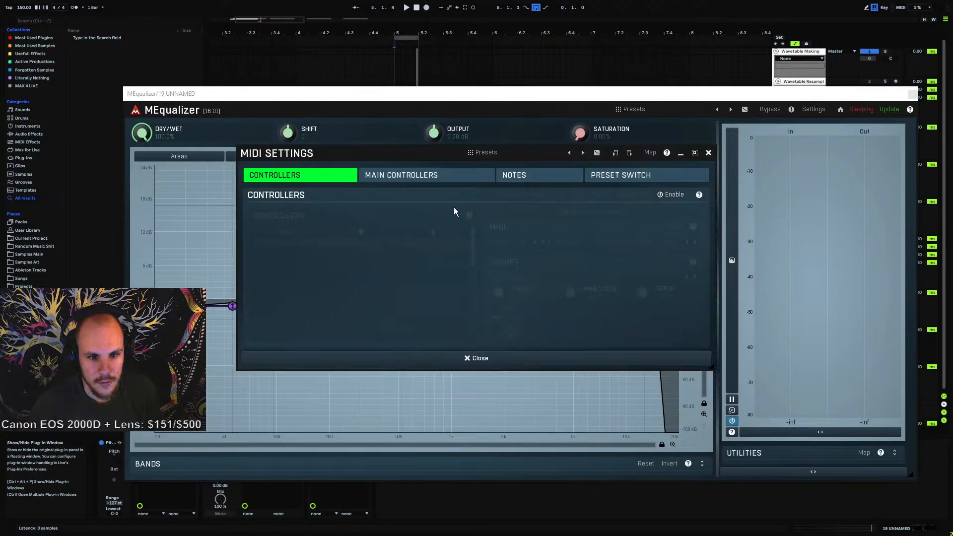
left_click(403, 182)
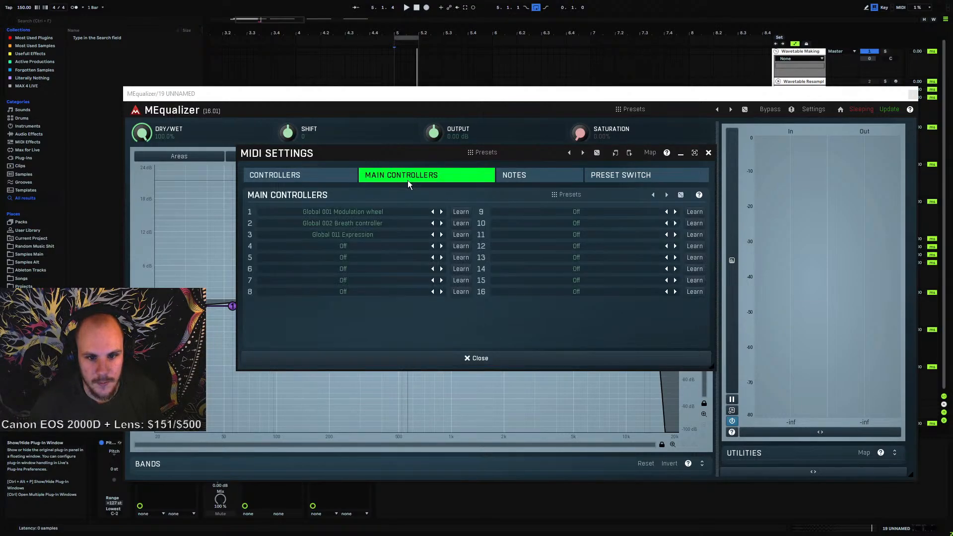
left_click(521, 177)
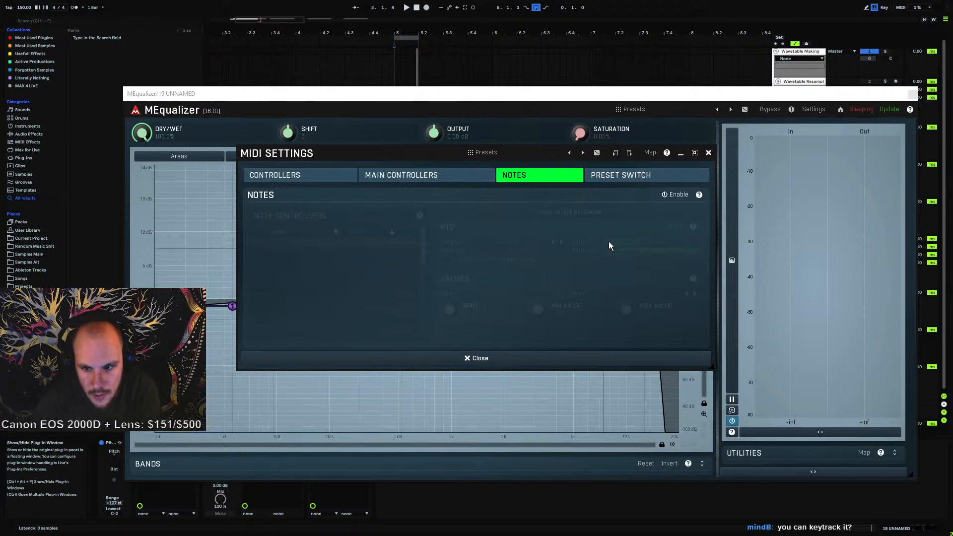
left_click(674, 195)
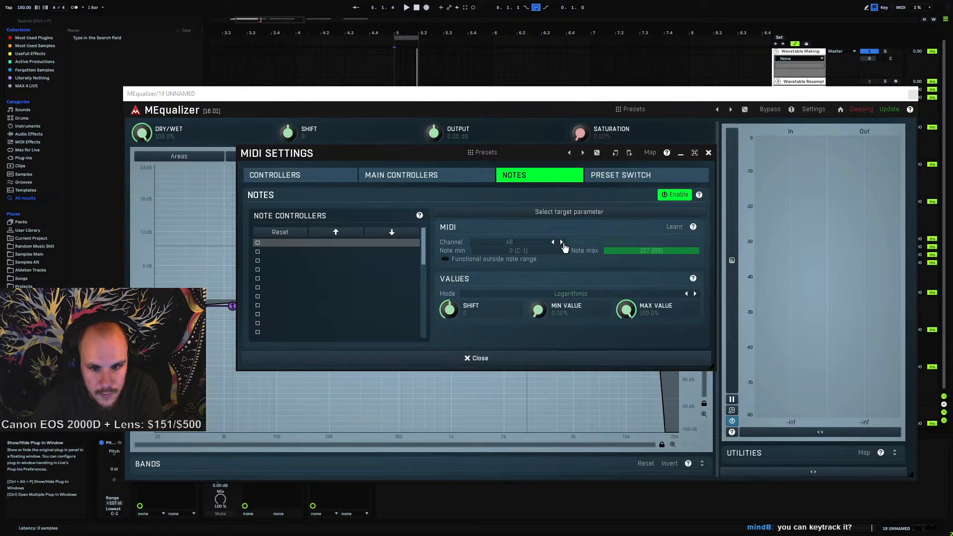
Browse the MIDI settings sections, toggling controller mapping on and off, and close the MIDI settings
left_click_drag(510, 251, 510, 218)
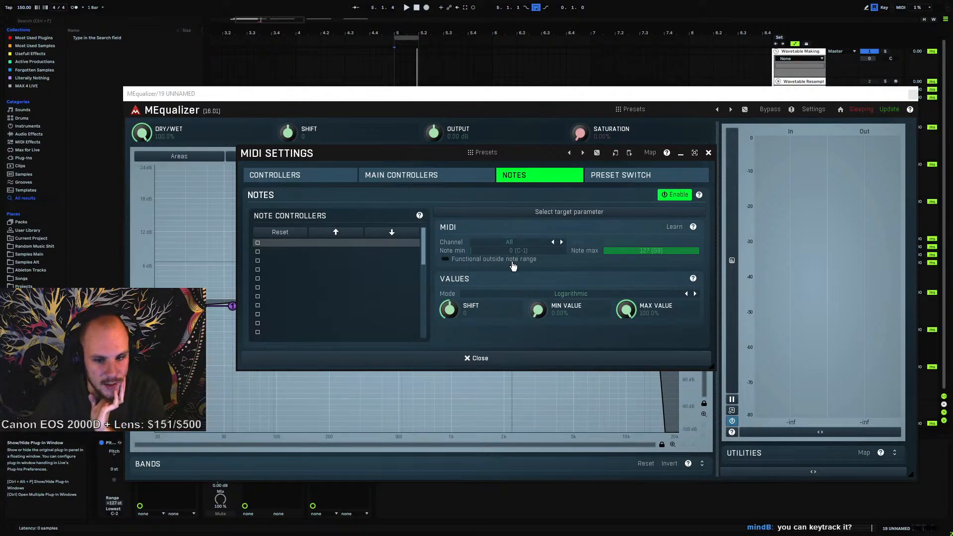
left_click(608, 179)
left_click(536, 178)
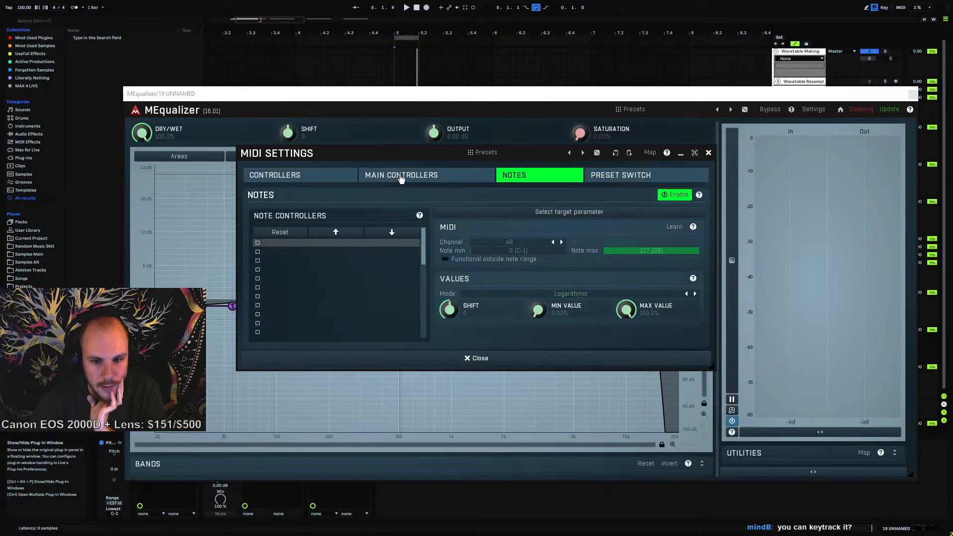
left_click(401, 177)
left_click(306, 177)
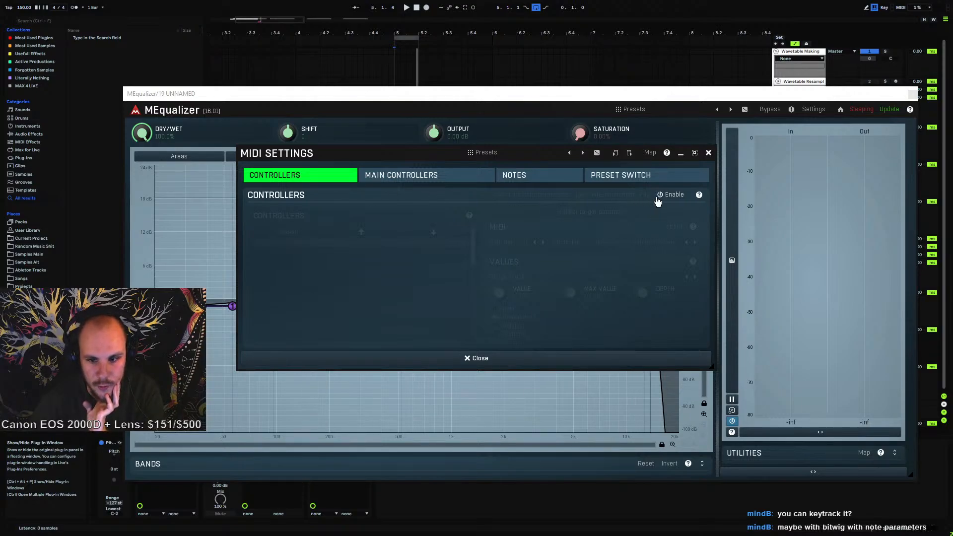
left_click(675, 195)
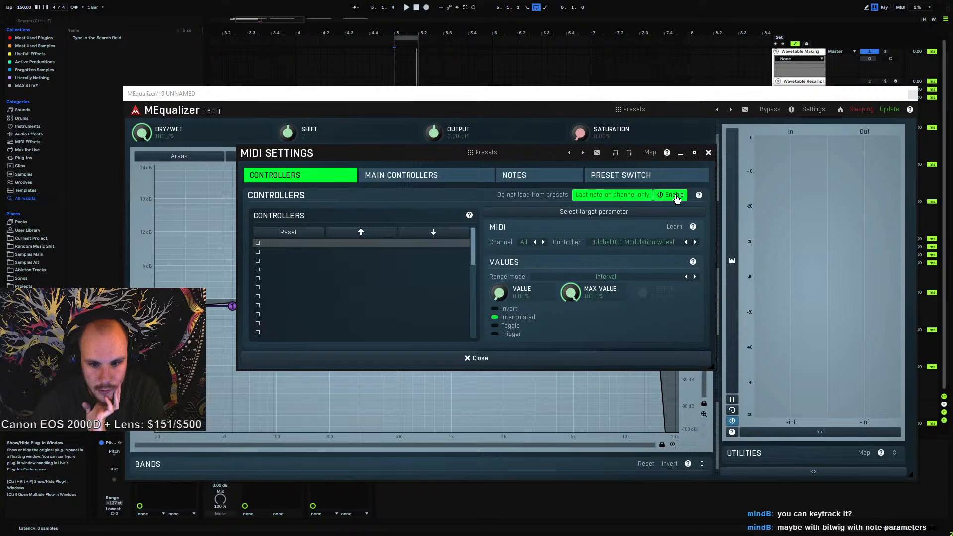
left_click(676, 197)
left_click(618, 177)
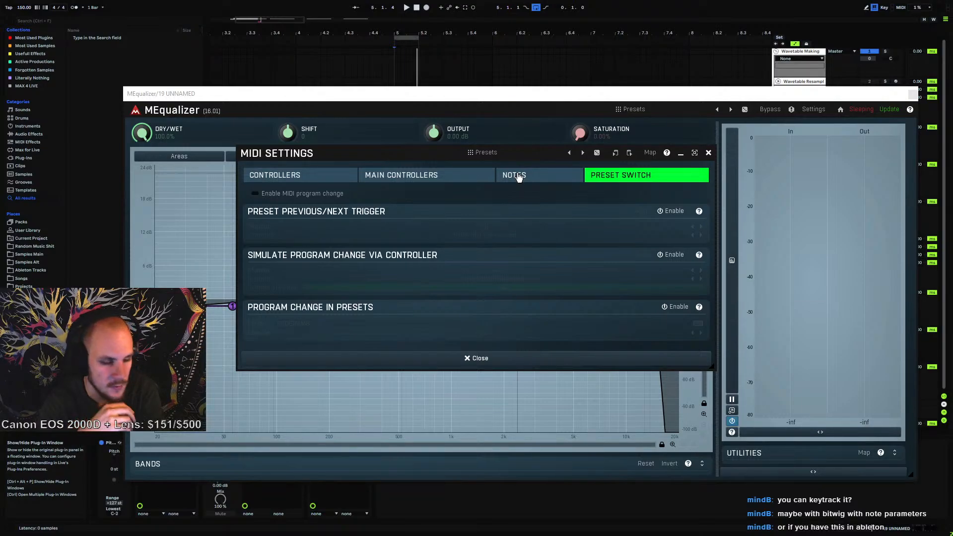
left_click(709, 153)
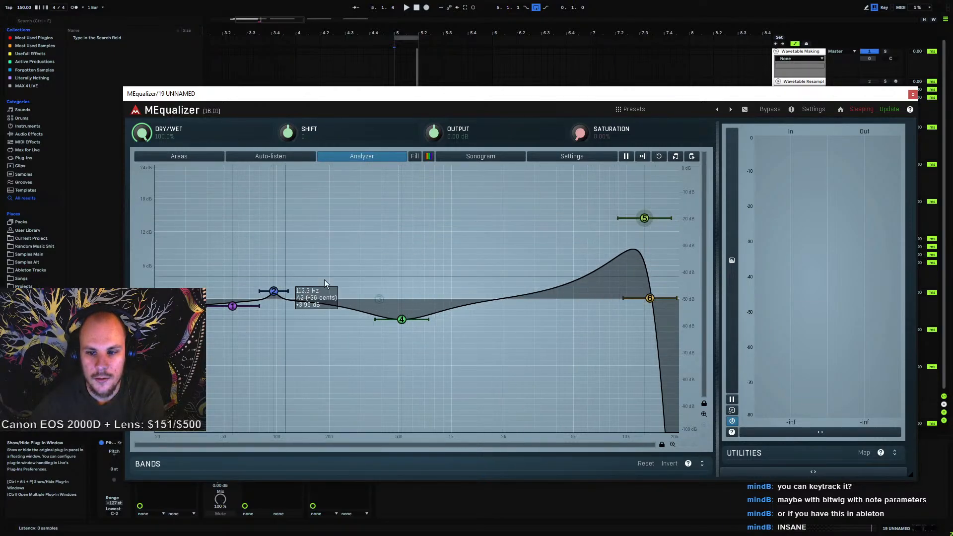
Reopen MEqualizer's Shift MIDI settings and set the note control's minimum note to 0 (C-1)
left_click(912, 95)
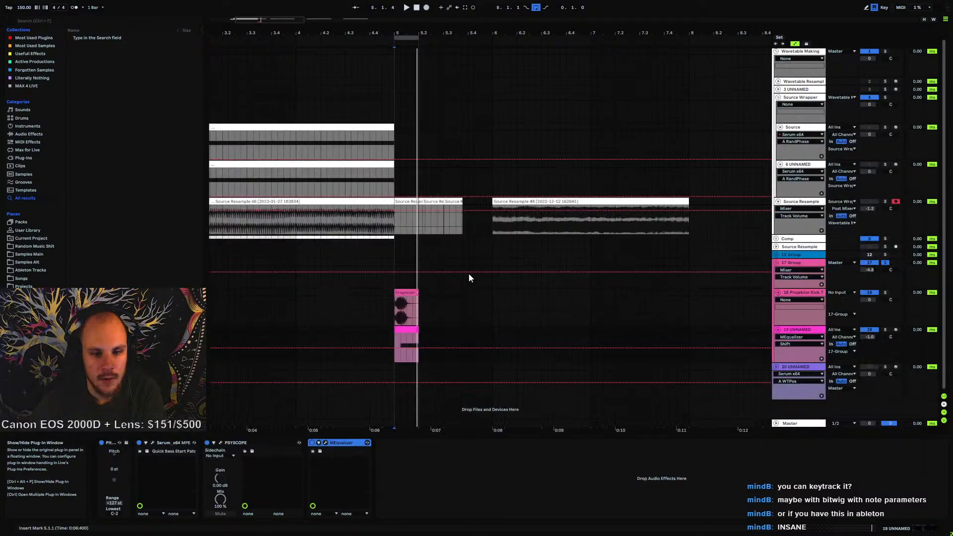
left_click(395, 336)
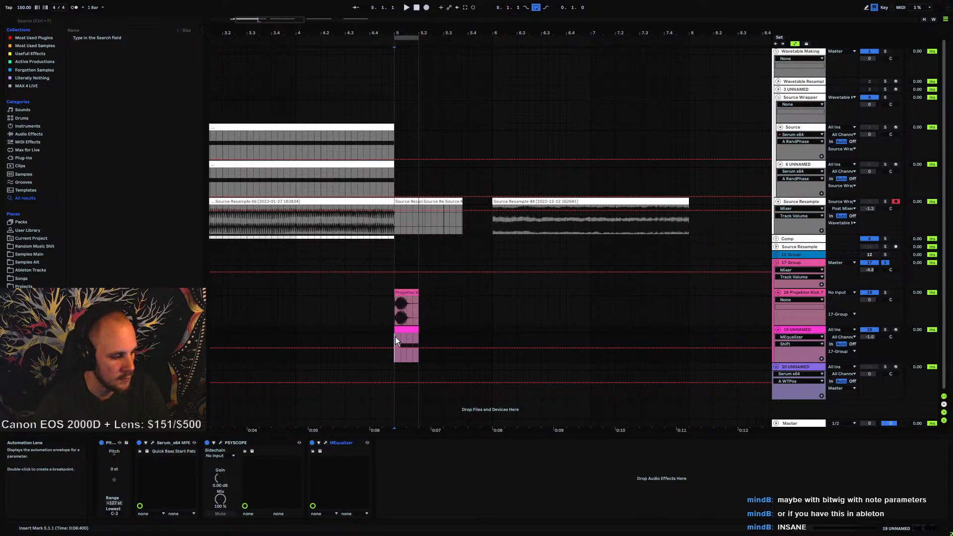
left_click(325, 442)
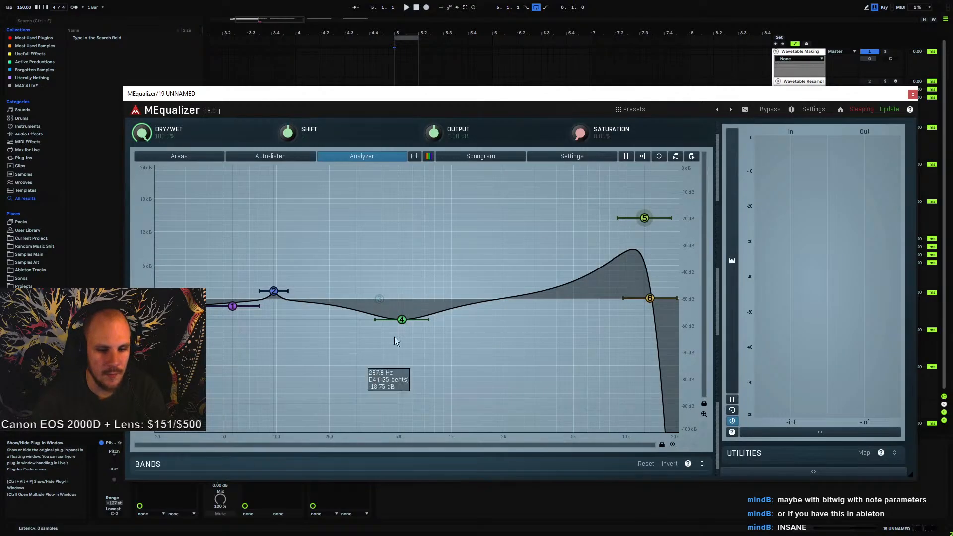
right_click(278, 139)
left_click(323, 176)
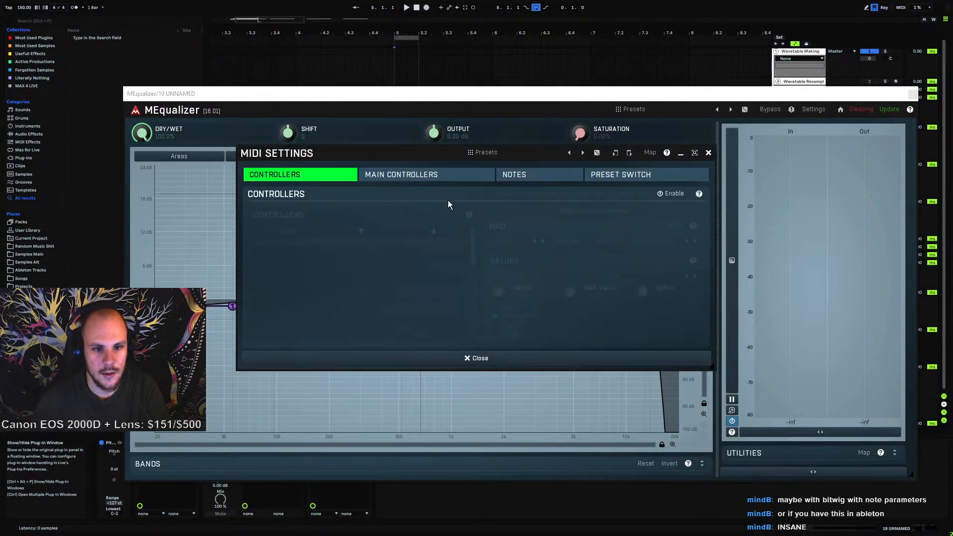
left_click(556, 177)
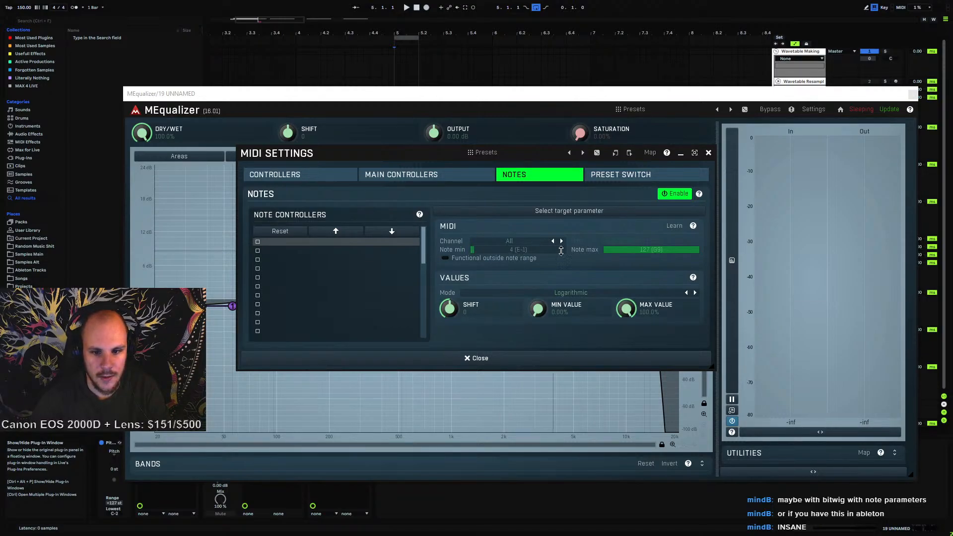
mouse_move(651, 248)
left_mouse_down()
mouse_move(651, 273)
mouse_move(651, 232)
left_mouse_up()
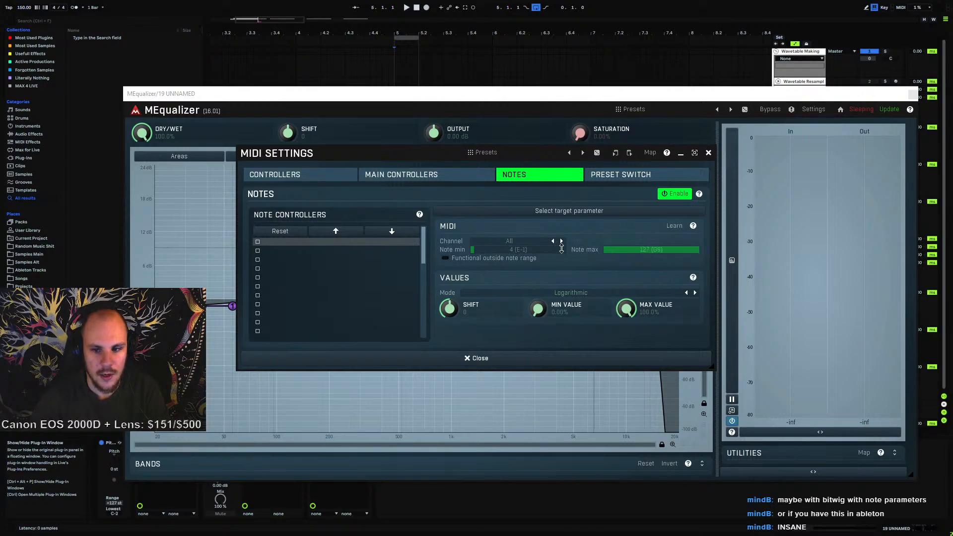
left_click_drag(530, 252, 530, 263)
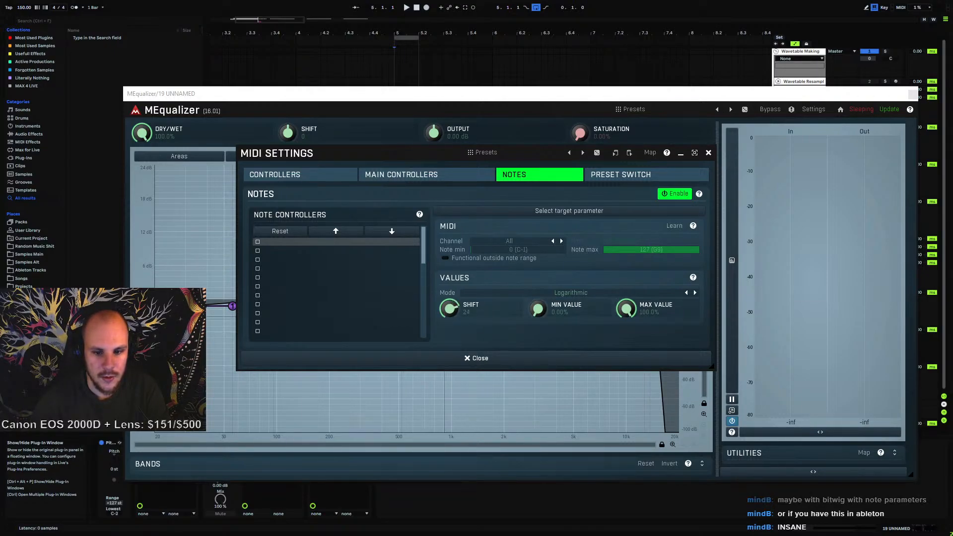
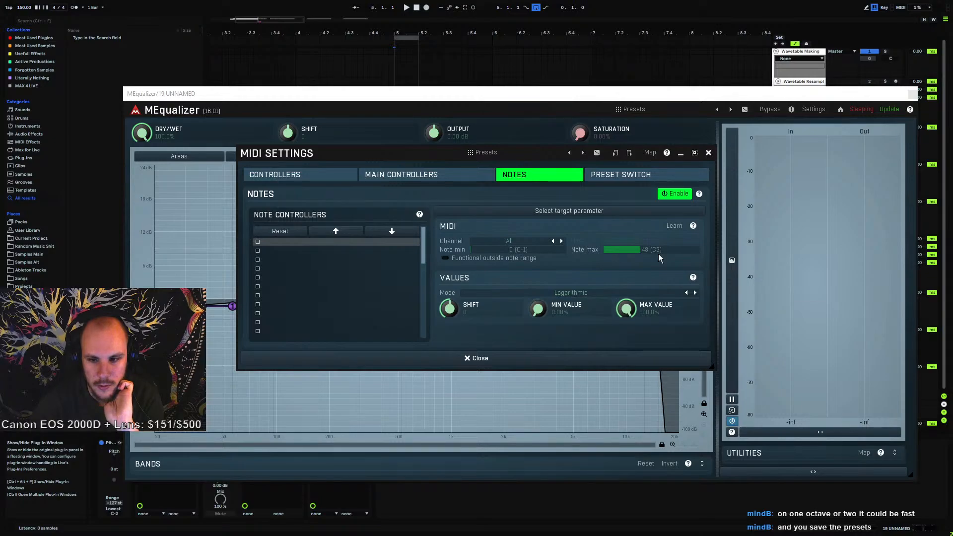
Close the MEqualizer window and insert a new MIDI track with a one-bar MIDI clip
left_click(912, 94)
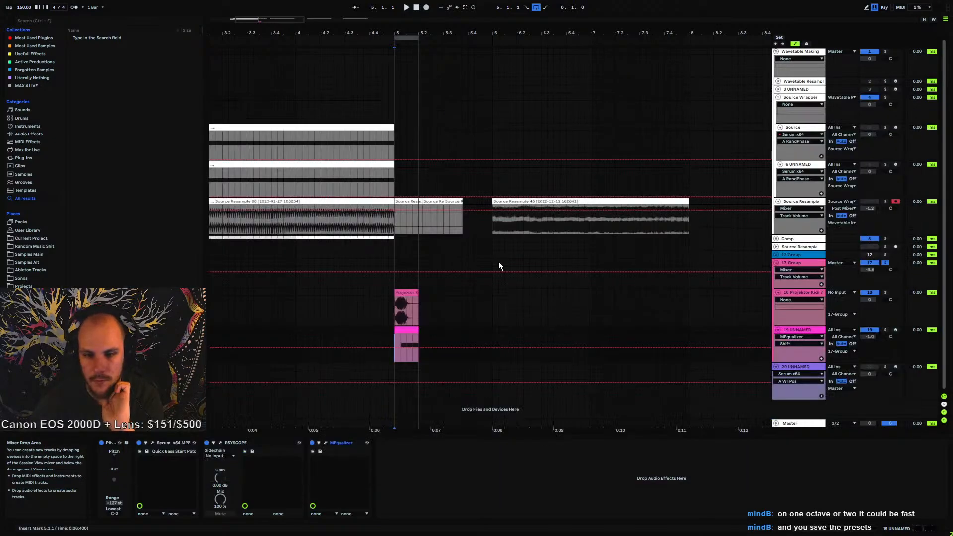
left_click(792, 331)
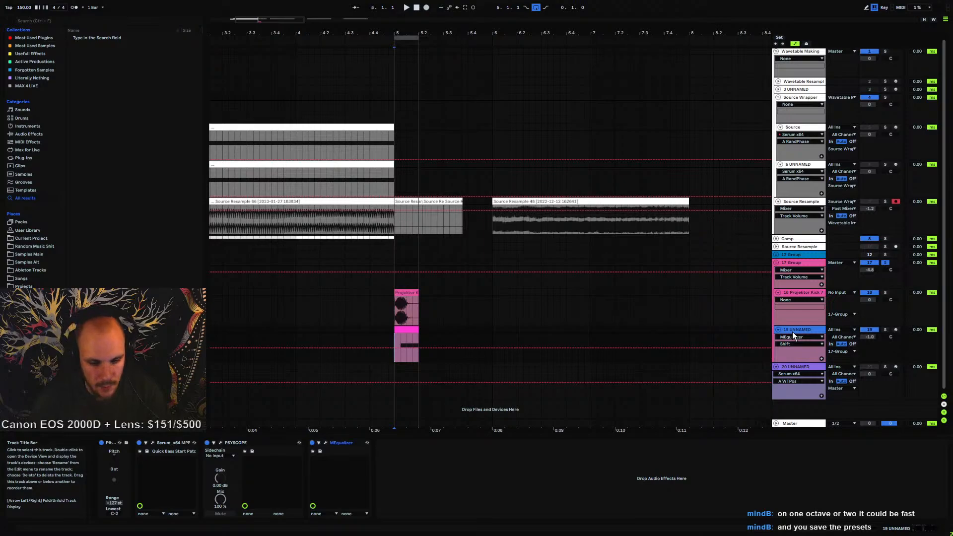
key("ctrl+shift+t")
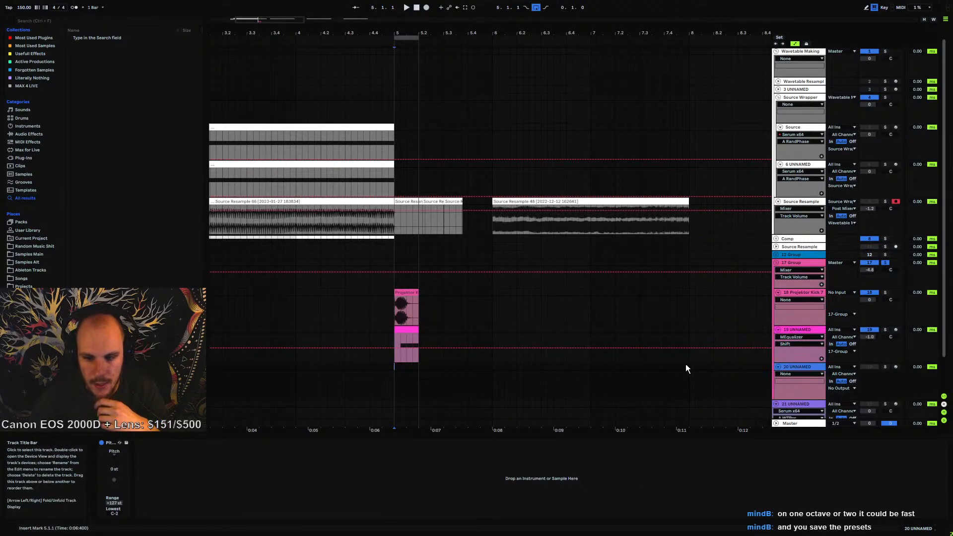
left_click_drag(394, 367, 417, 366)
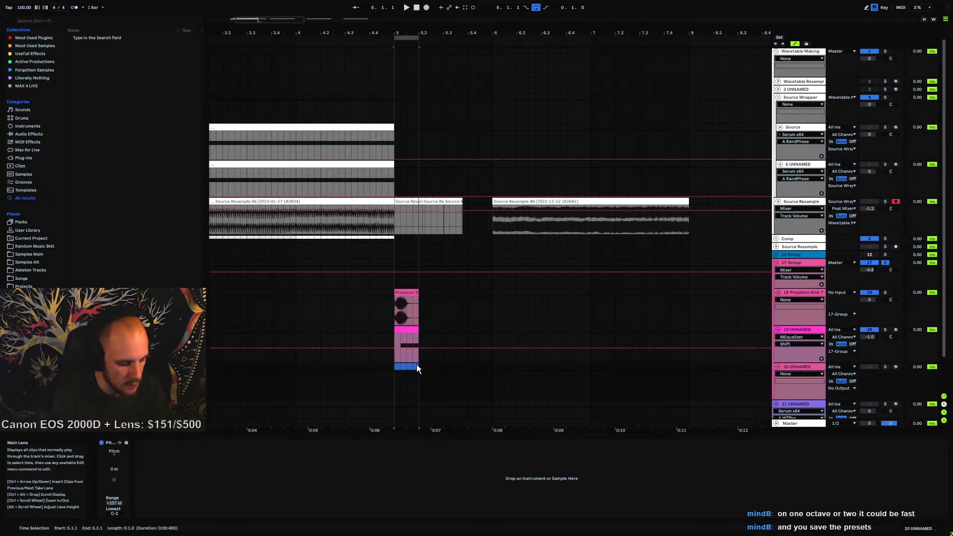
key("ctrl+shift+m")
Draw a note spanning the whole clip and transpose it down an octave
double_click(296, 481)
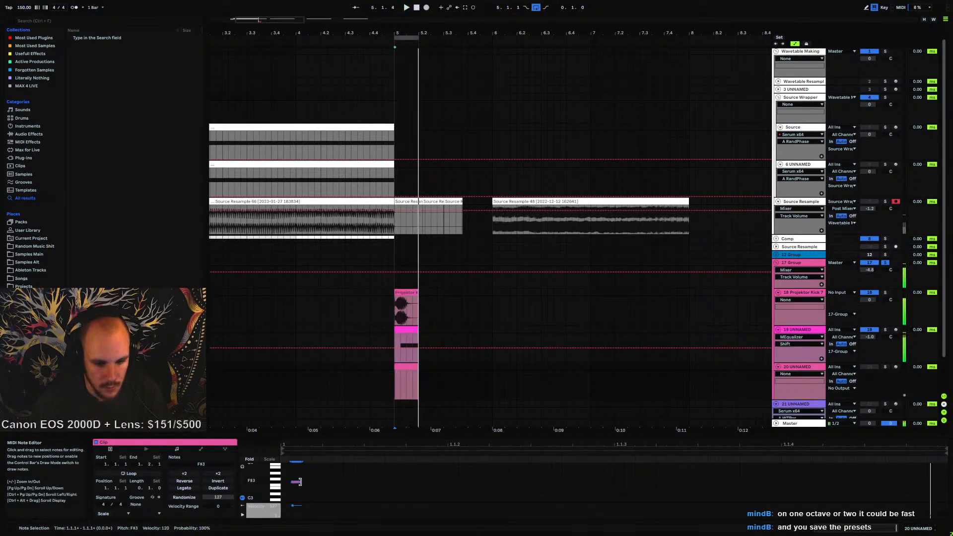
left_click_drag(296, 485, 822, 497)
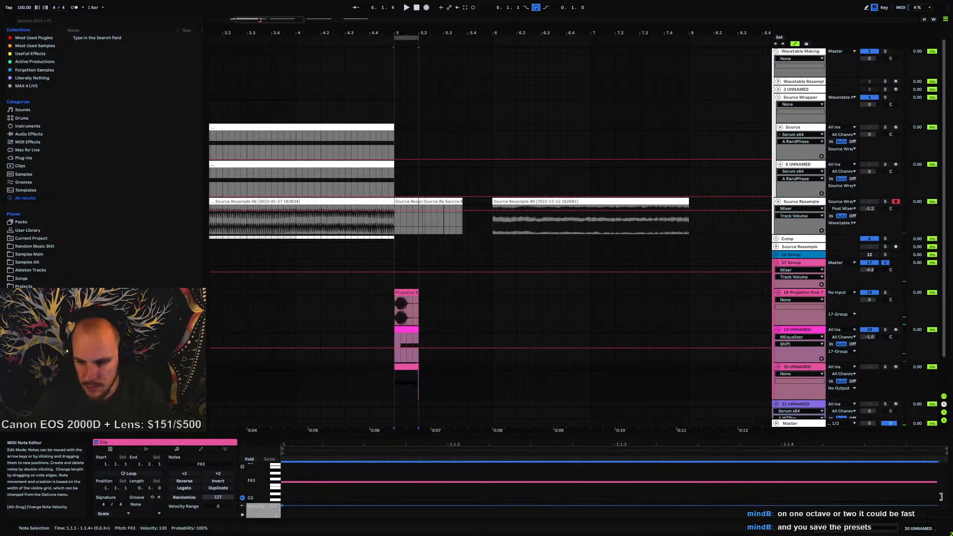
left_click_drag(941, 497, 948, 497)
key("shift+Down")
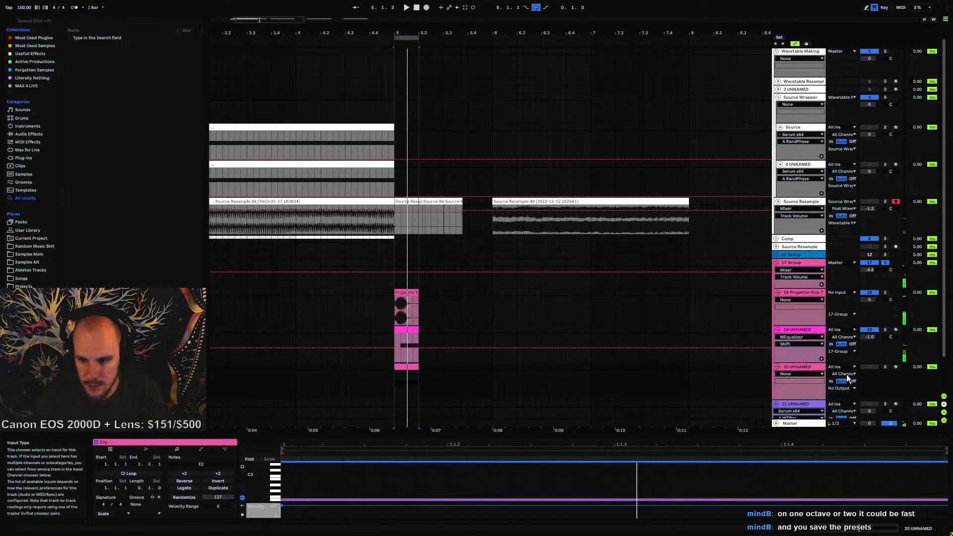
Route the new MIDI track's output to 19 UNNAMED's 1-MEqualizer input and start playback
left_click(843, 389)
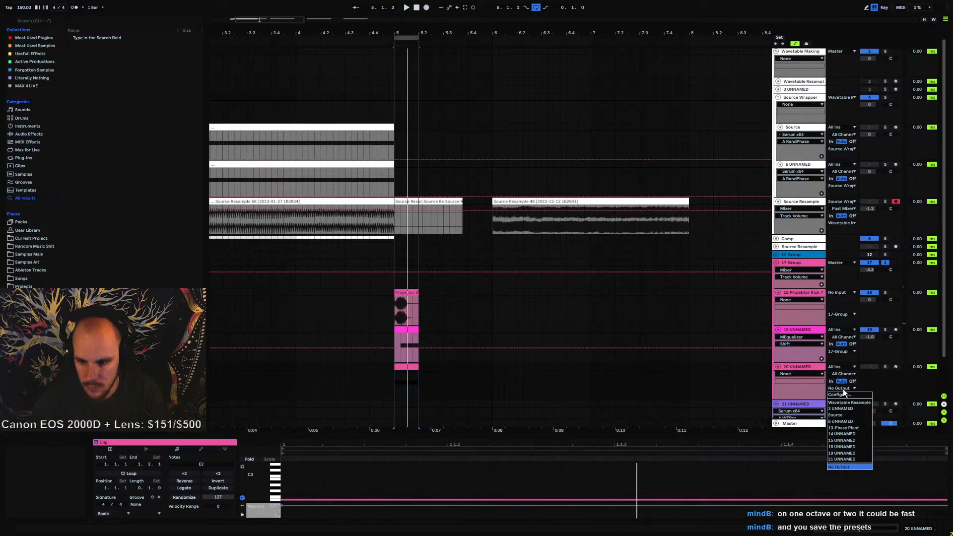
left_click(841, 452)
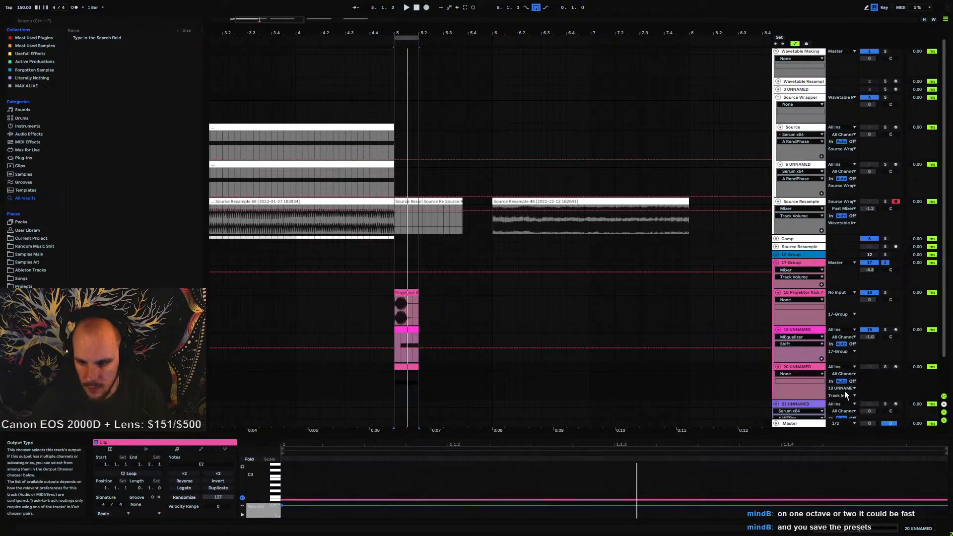
left_click(843, 395)
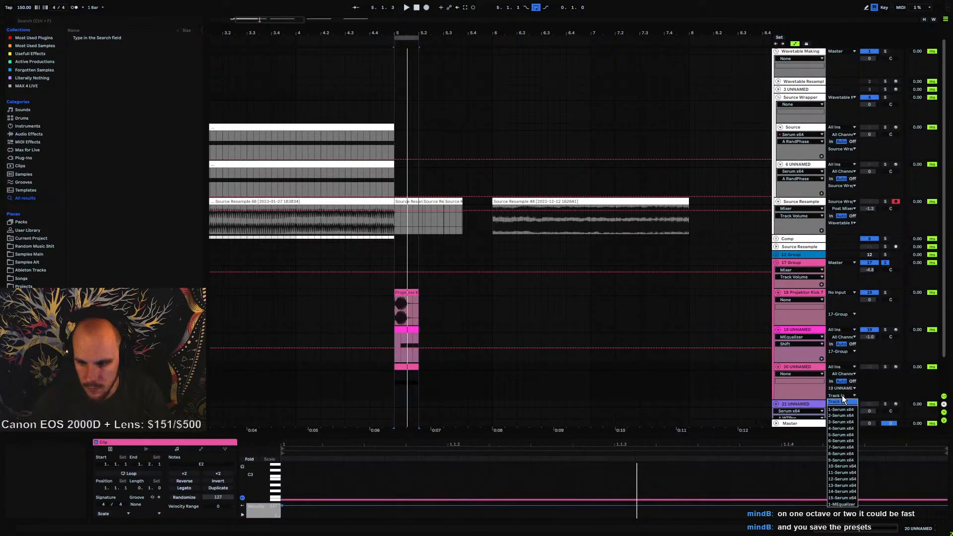
left_click(841, 504)
key("space")
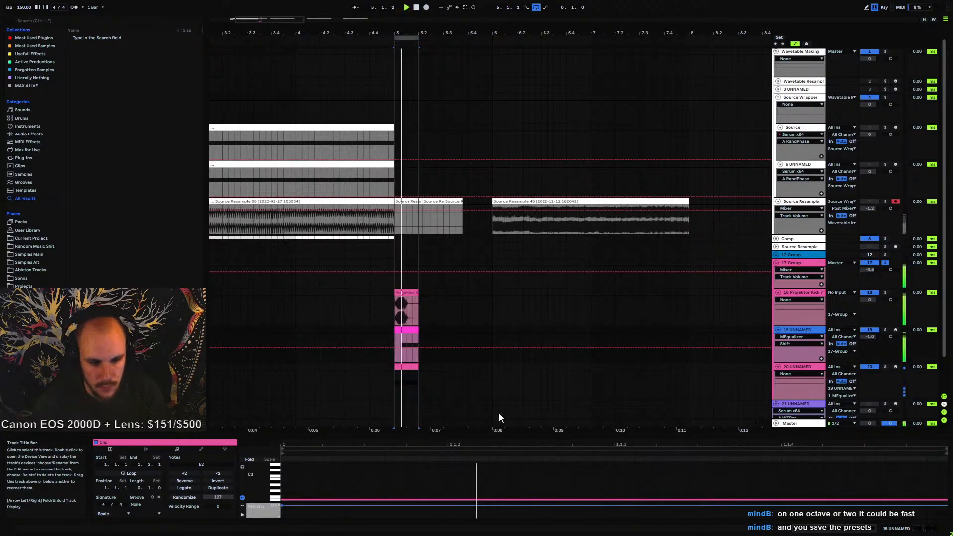
Reopen MEqualizer's Shift MIDI settings on the Notes section and enable the first note controller
left_click(800, 329)
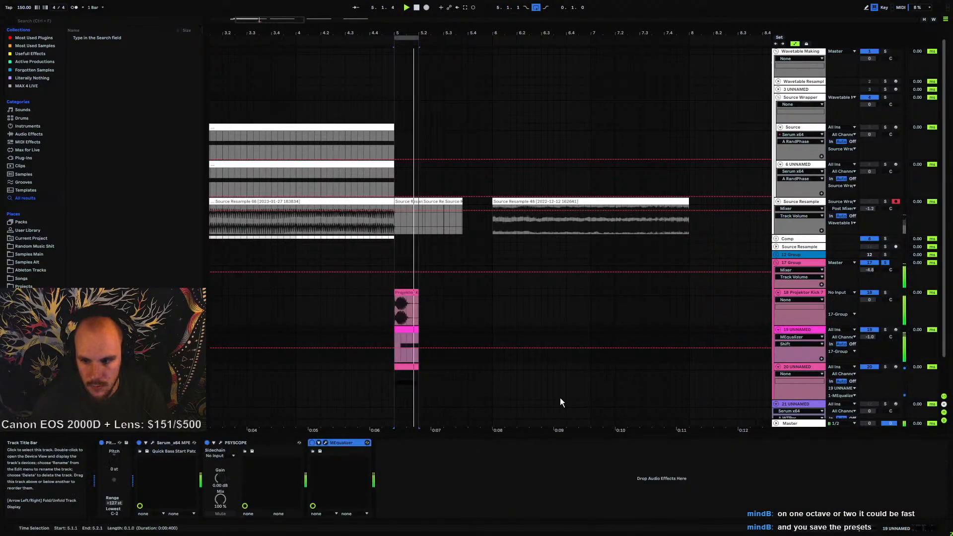
left_click(325, 443)
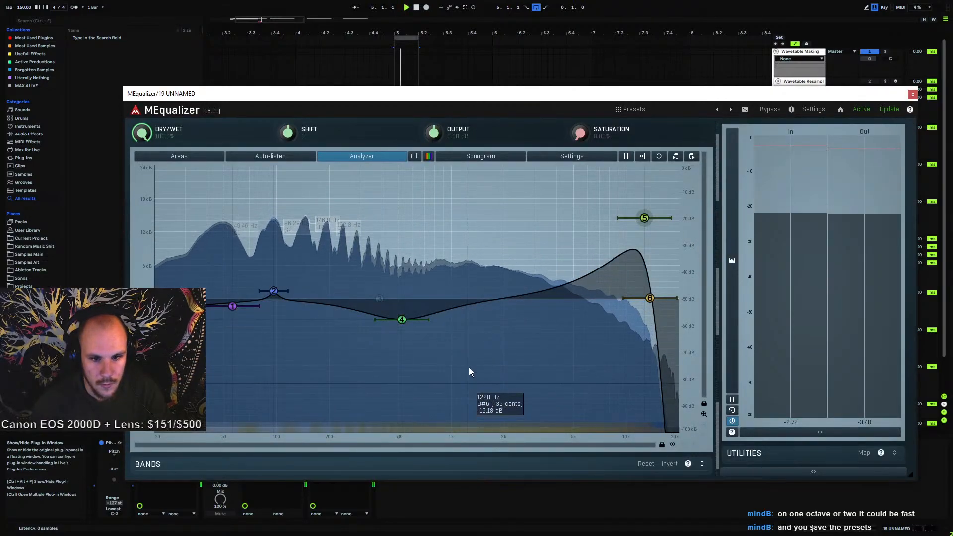
right_click(293, 131)
left_click(336, 174)
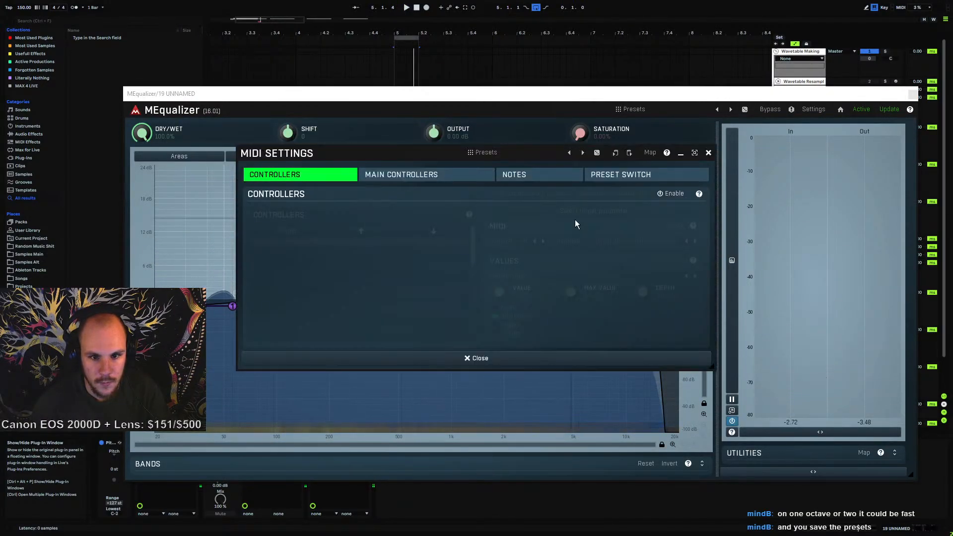
left_click(517, 175)
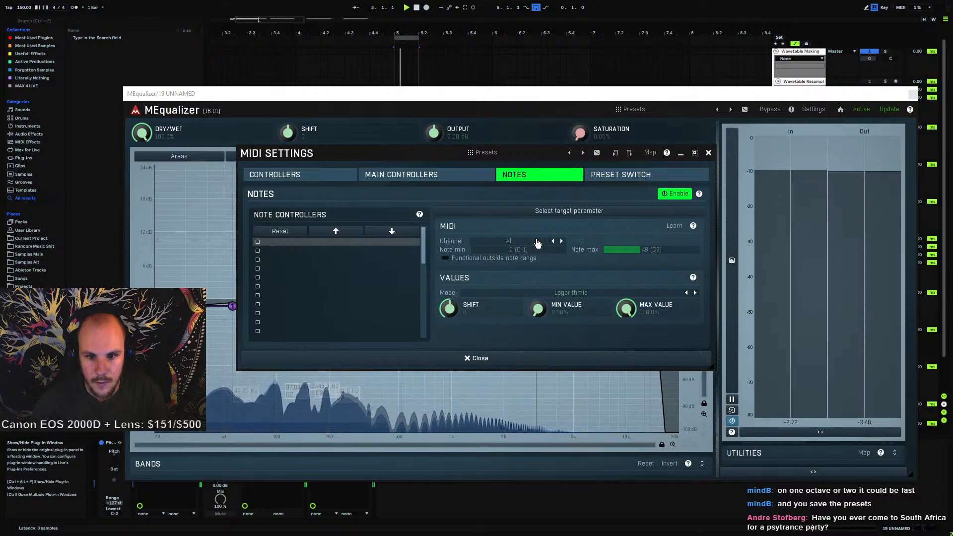
left_click(258, 242)
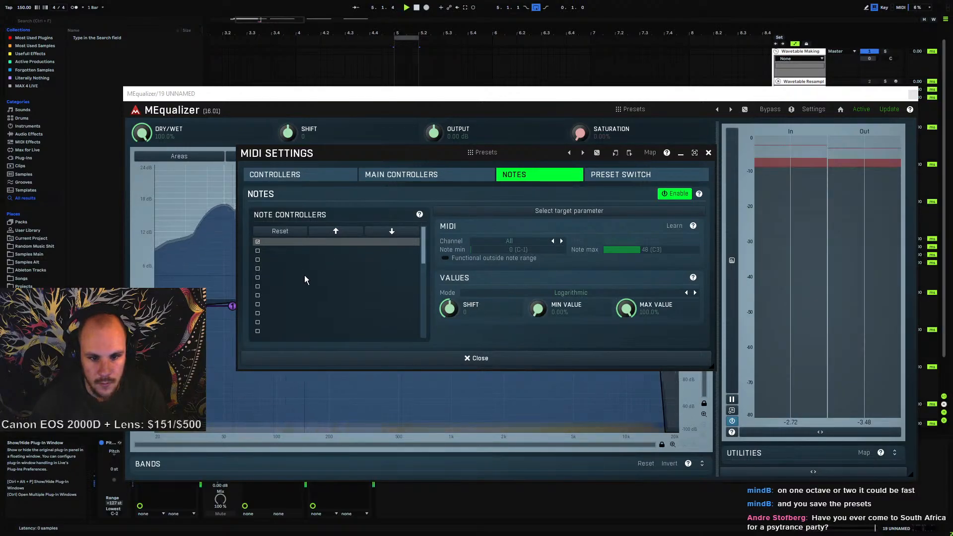
mouse_move(450, 309)
left_mouse_down()
mouse_move(449, 248)
mouse_move(450, 309)
left_mouse_up()
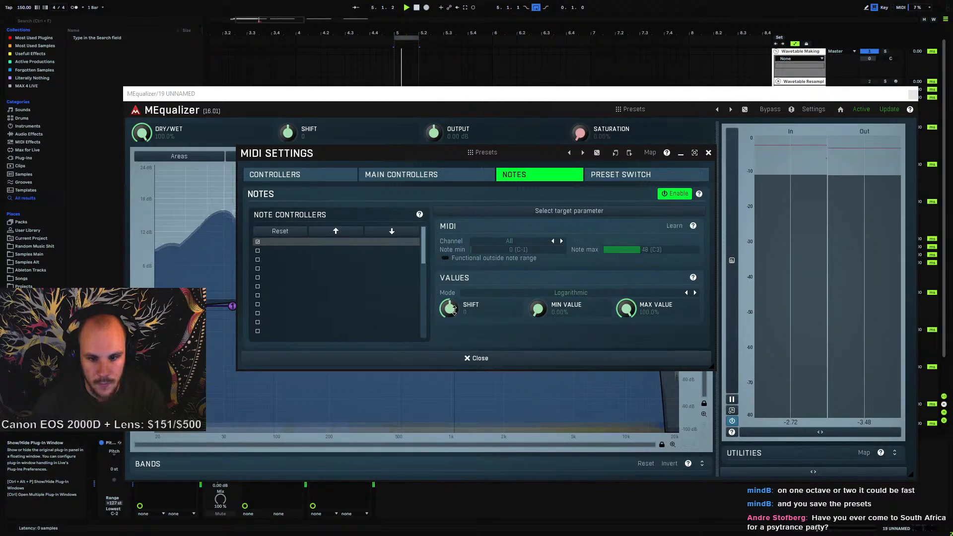
key("space")
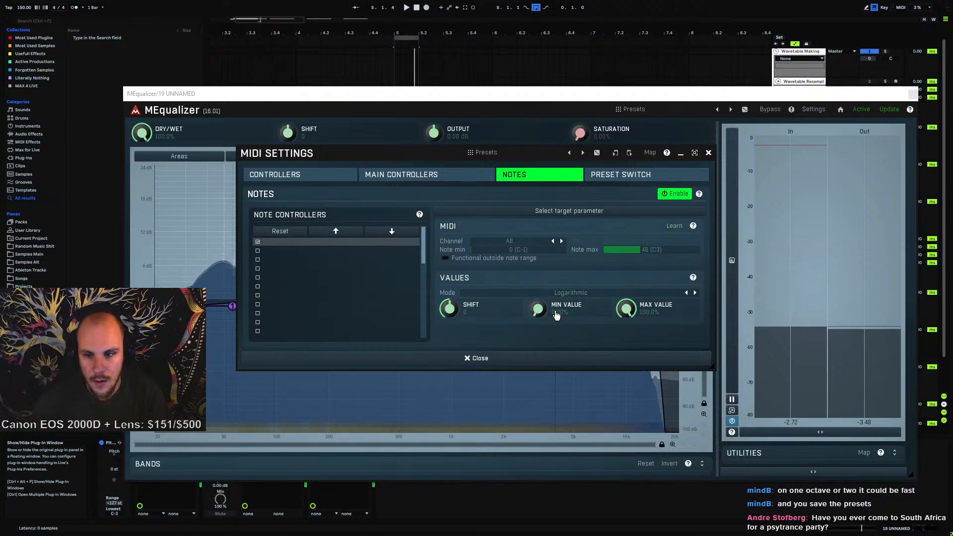
key("space")
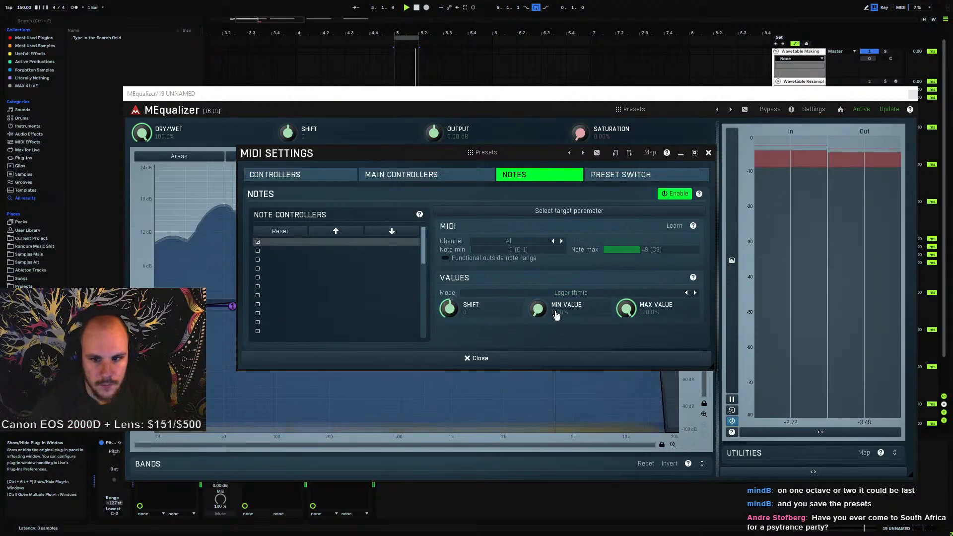
key("space")
Set the first note controller's target parameter to Shift and resume playback
double_click(277, 242)
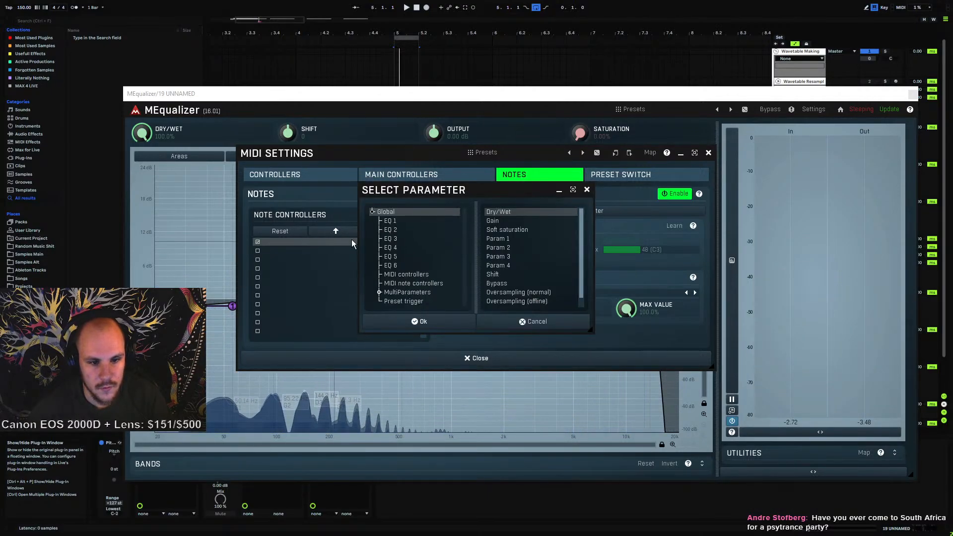
left_click(493, 274)
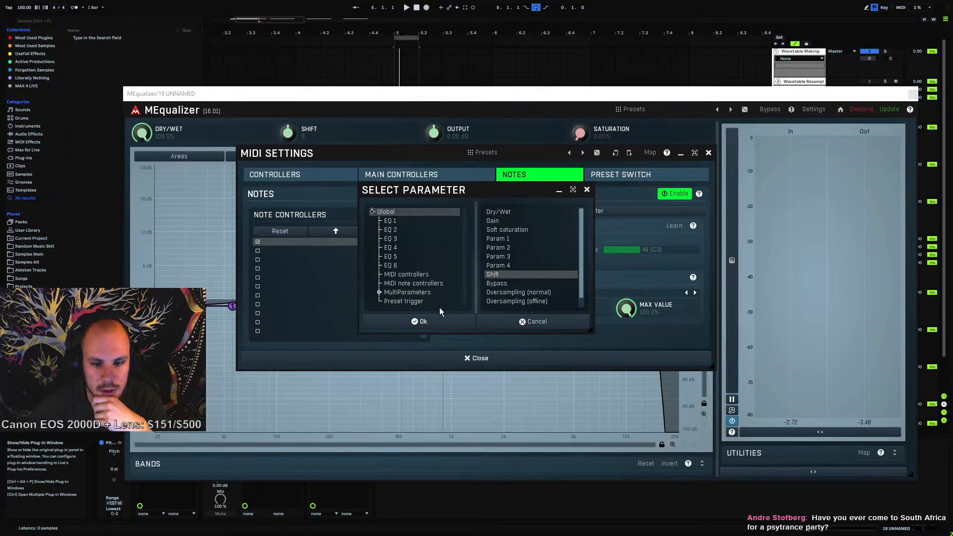
left_click(427, 321)
key("space")
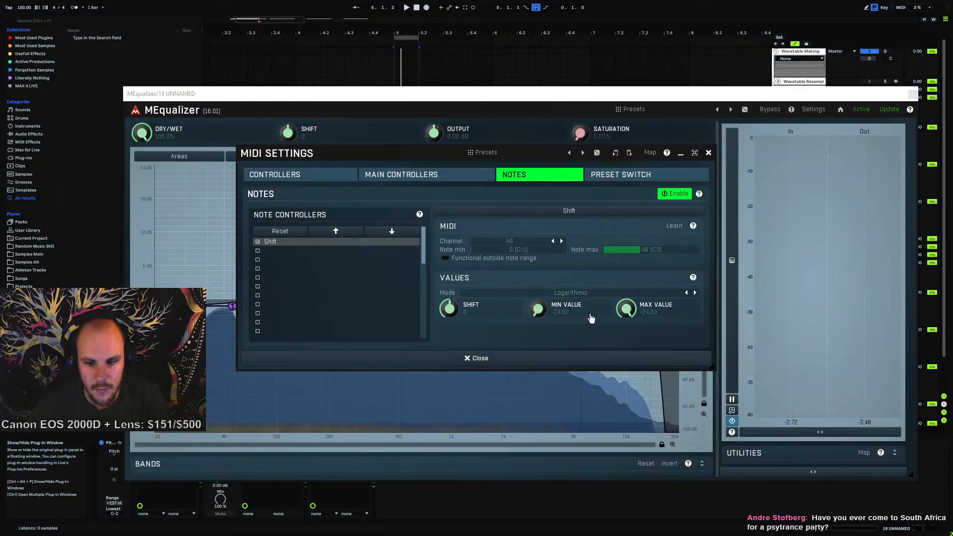
Learn the note controller's MIDI channel from incoming notes and close the MIDI settings
left_click(674, 226)
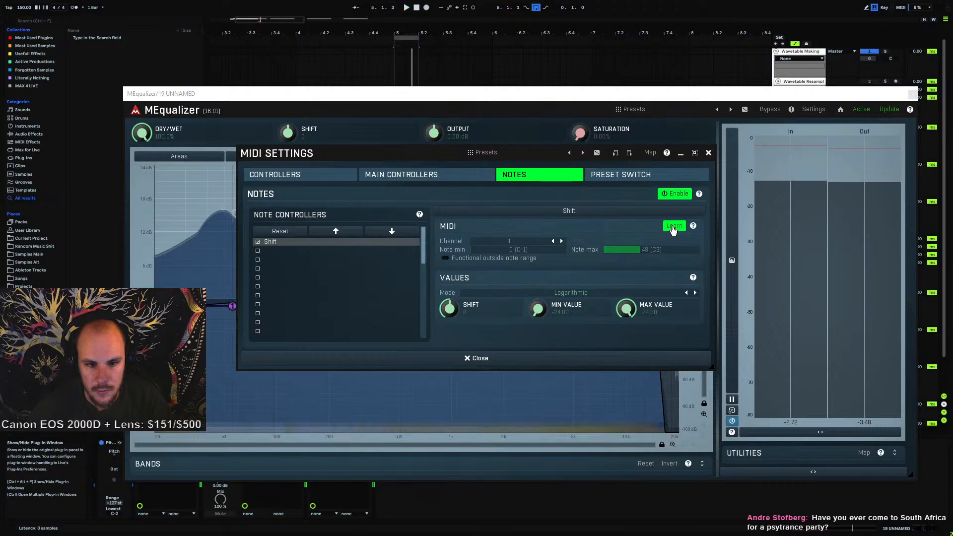
left_click(673, 228)
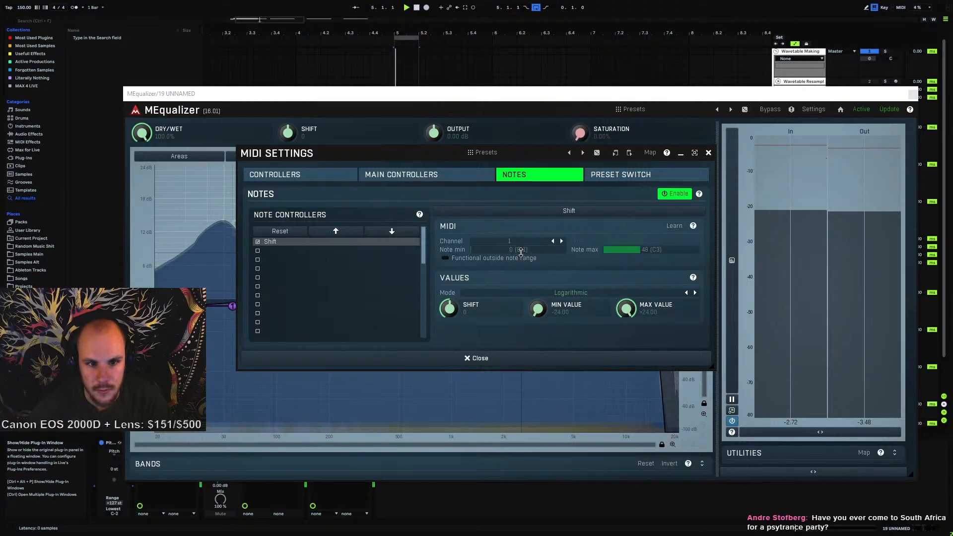
left_click_drag(587, 94, 891, 90)
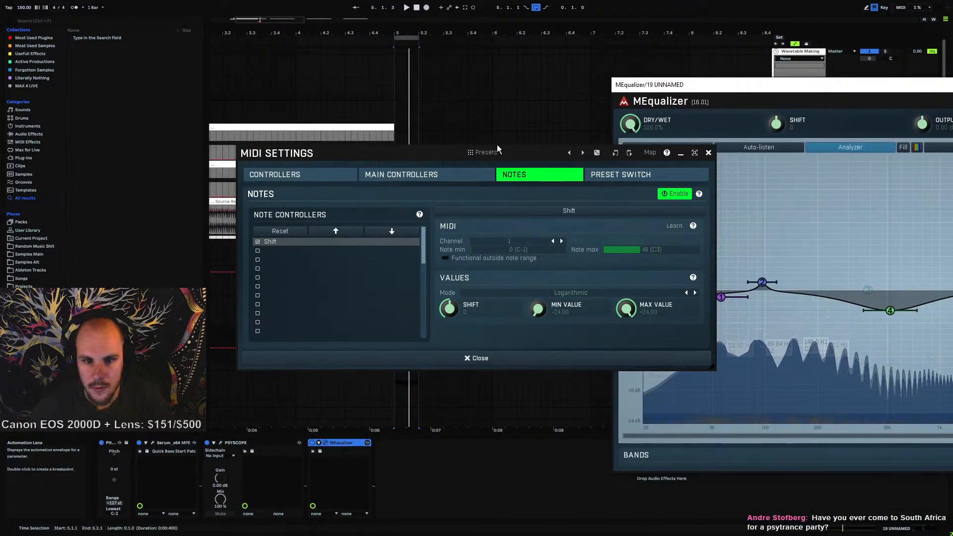
left_click(492, 357)
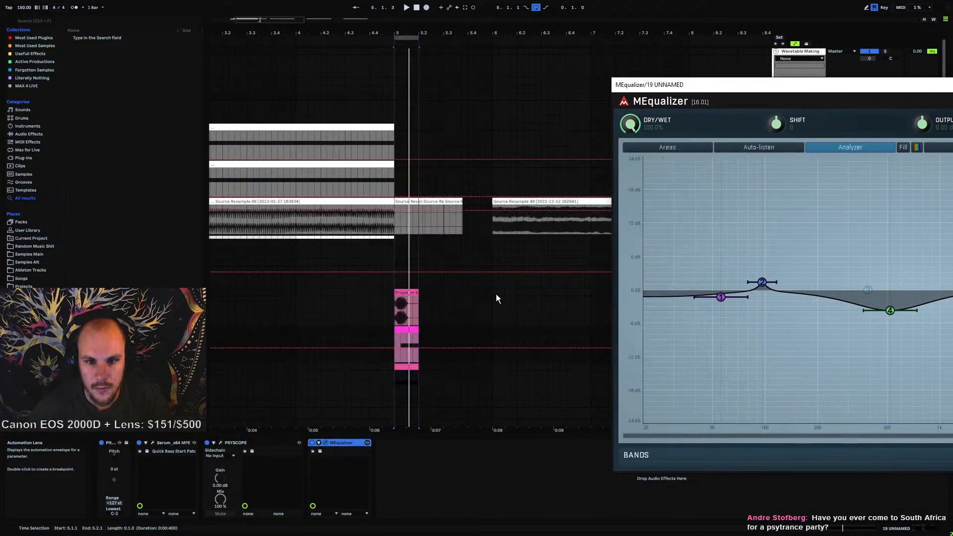
Open the new MIDI clip and delete all of its notes
left_click(404, 366)
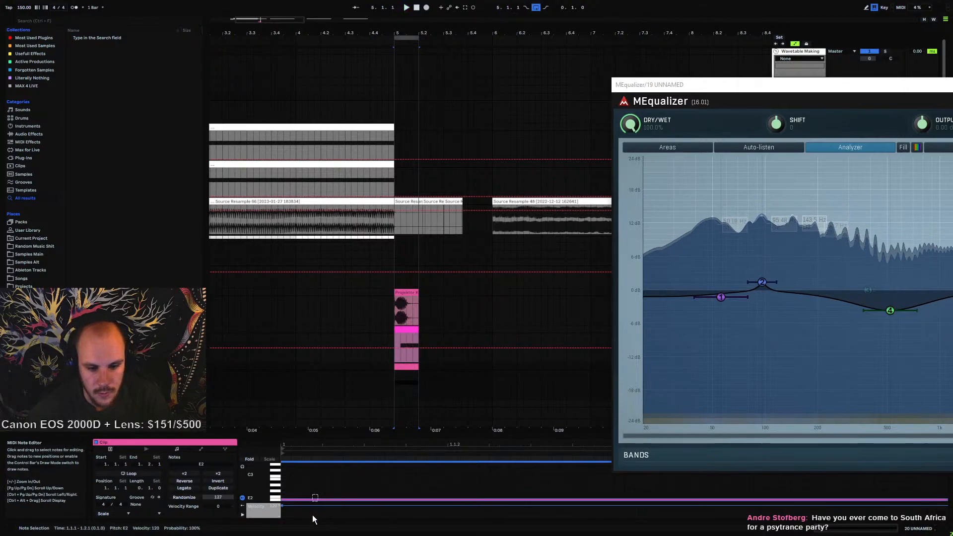
left_click_drag(312, 514, 313, 508)
key("space")
key("space")
left_click(337, 485)
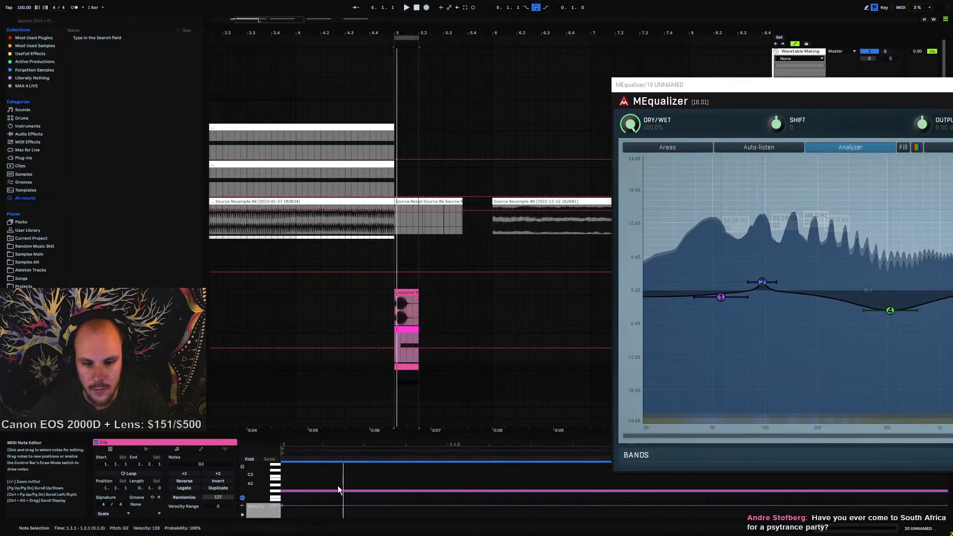
key("ctrl+a")
key("Delete")
Draw a short note in the clip and transpose it down to C#1 while playing
left_click(398, 385)
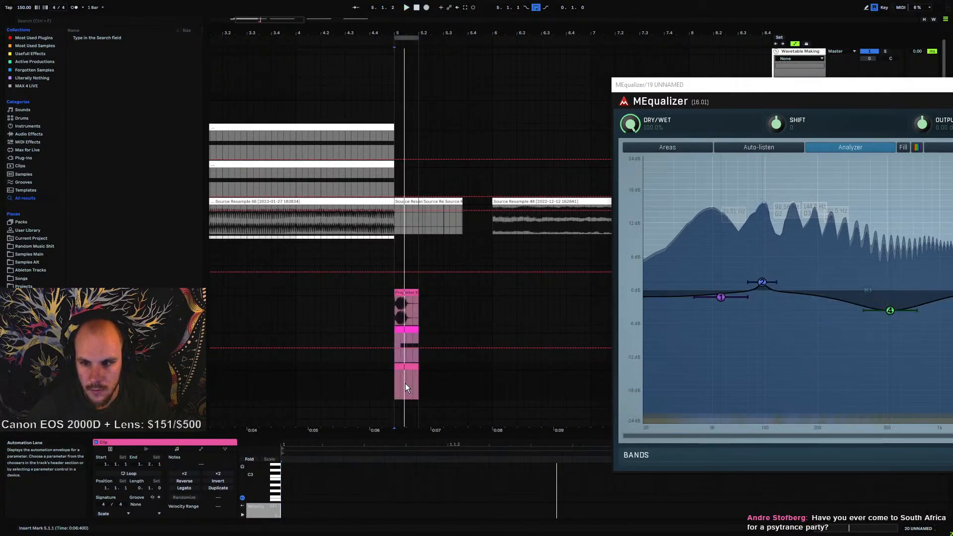
double_click(359, 493)
key("space")
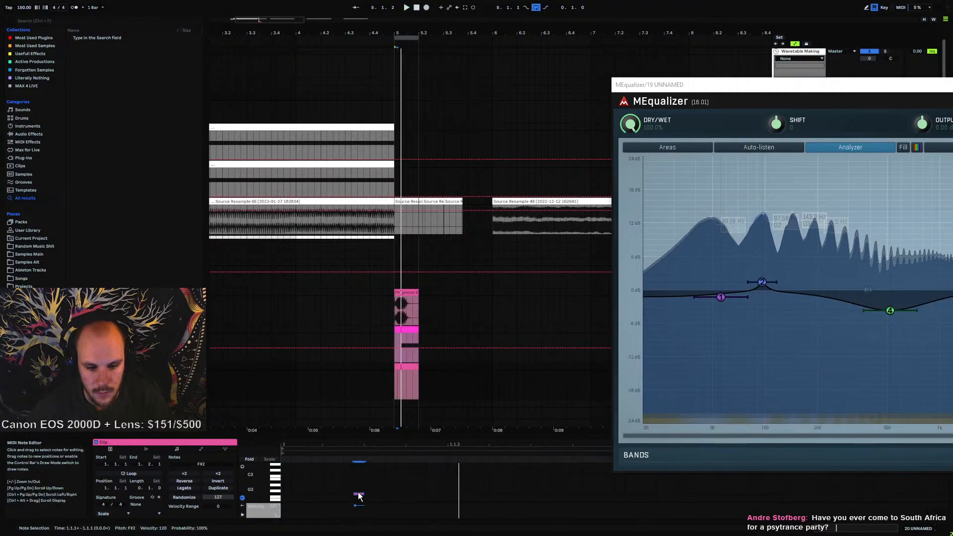
key("shift+Down")
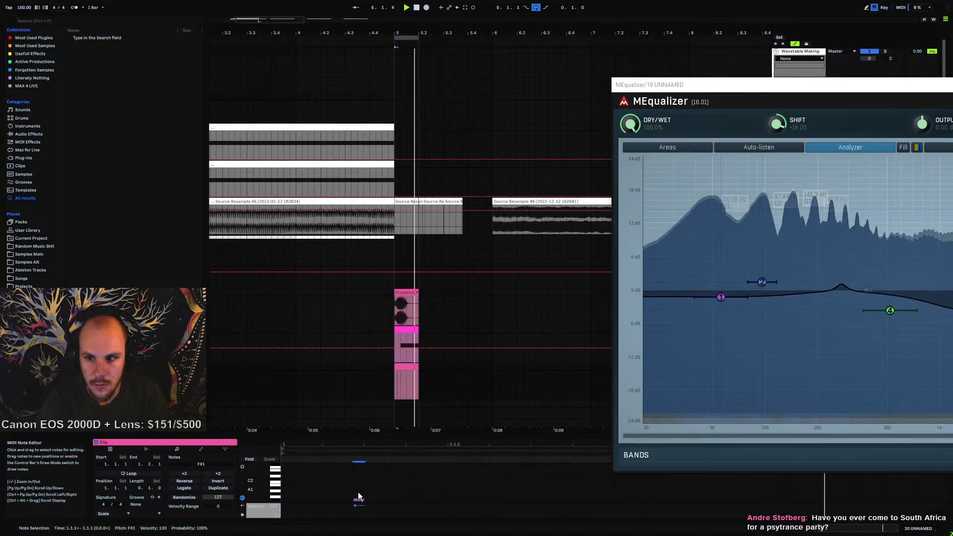
key("Down")
key("Down")
key("Down")
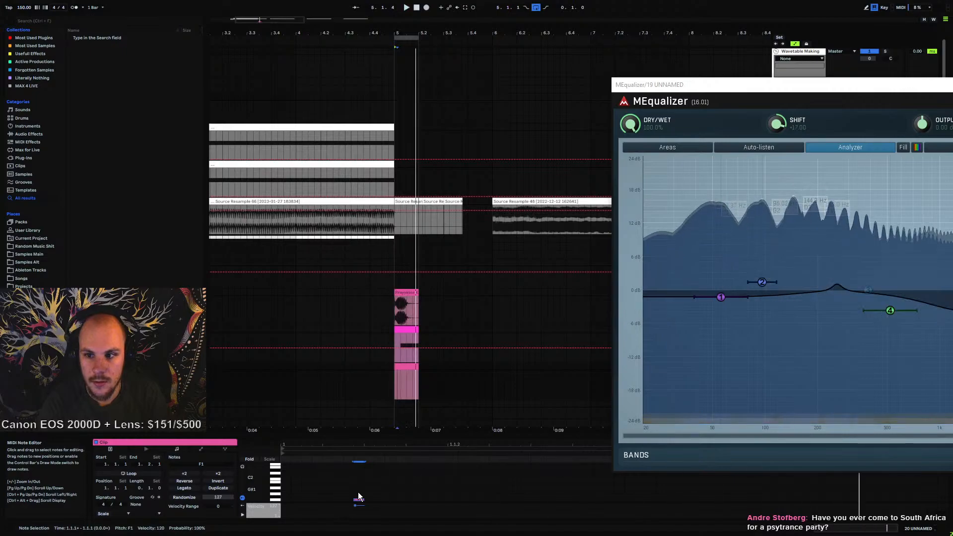
key("Down")
key("Down")
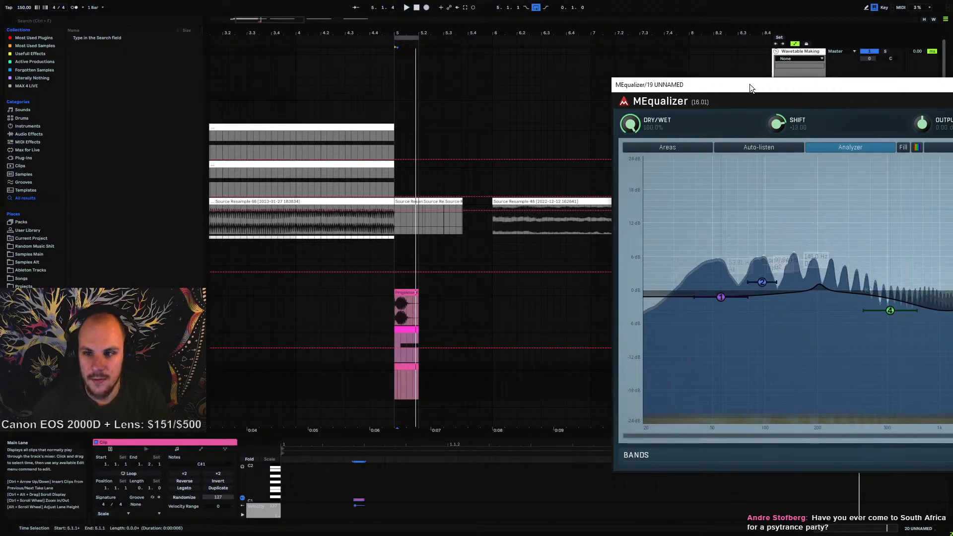
Delete the note from the MIDI clip
left_click_drag(749, 84, 345, 62)
left_click_drag(366, 494, 351, 519)
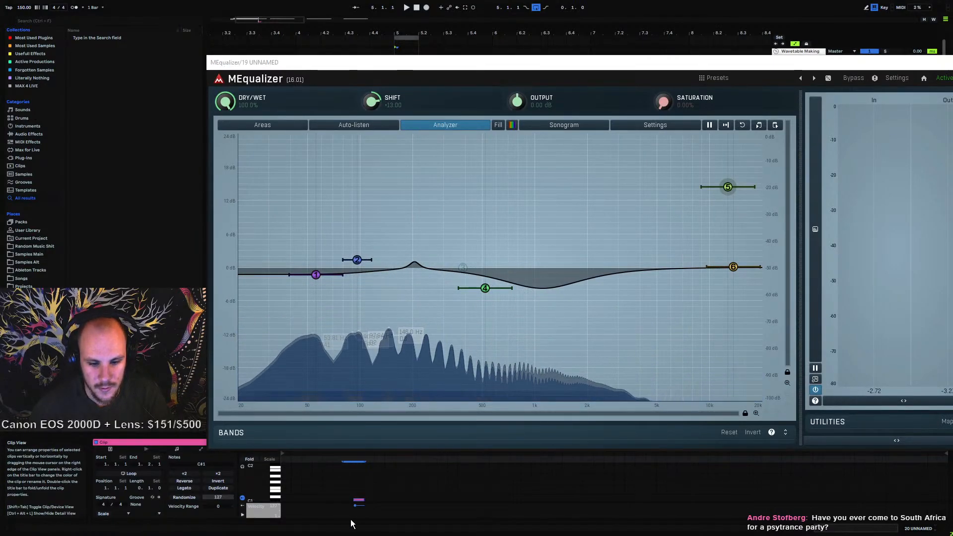
key("Delete")
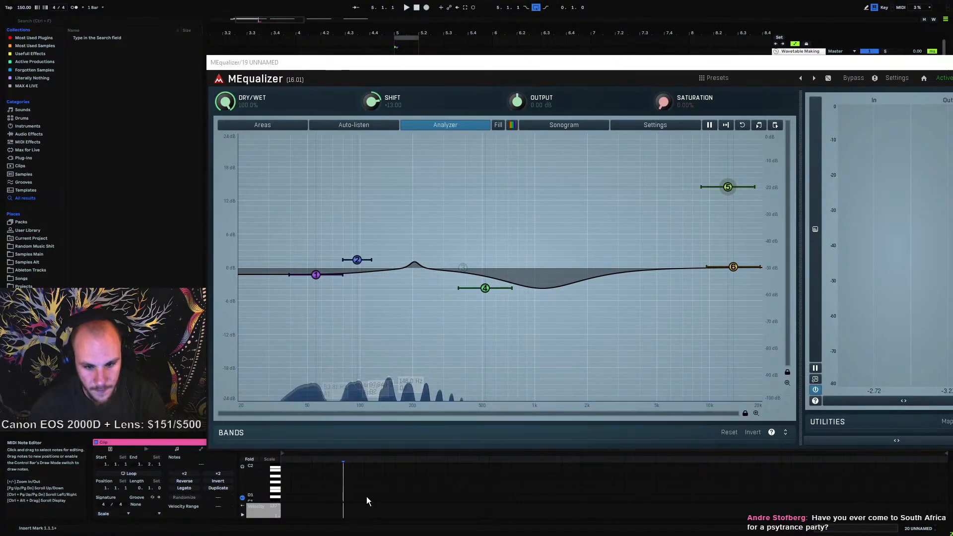
Review the Shift knob's MIDI note-controller settings in MEqualizer, then close the settings and plugin window
right_click(372, 103)
left_click(420, 151)
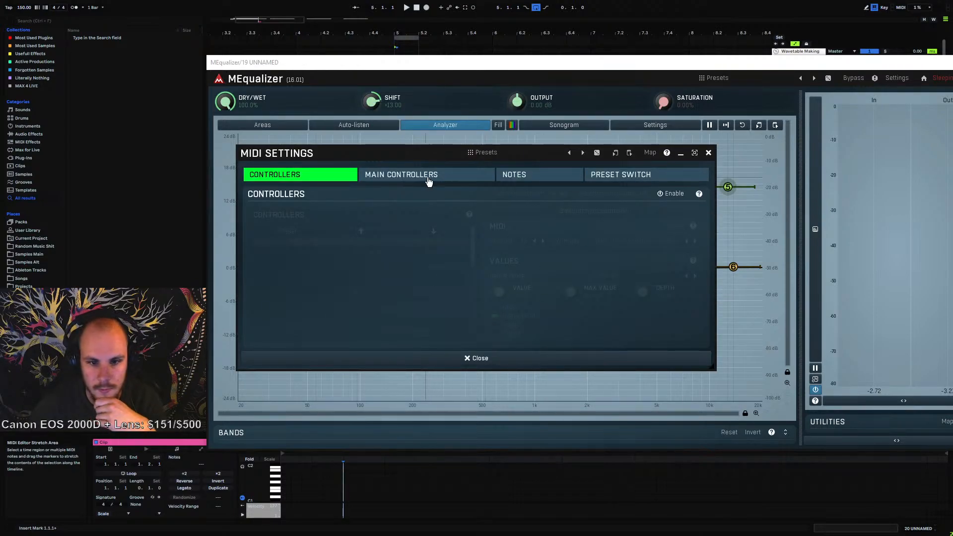
left_click(521, 185)
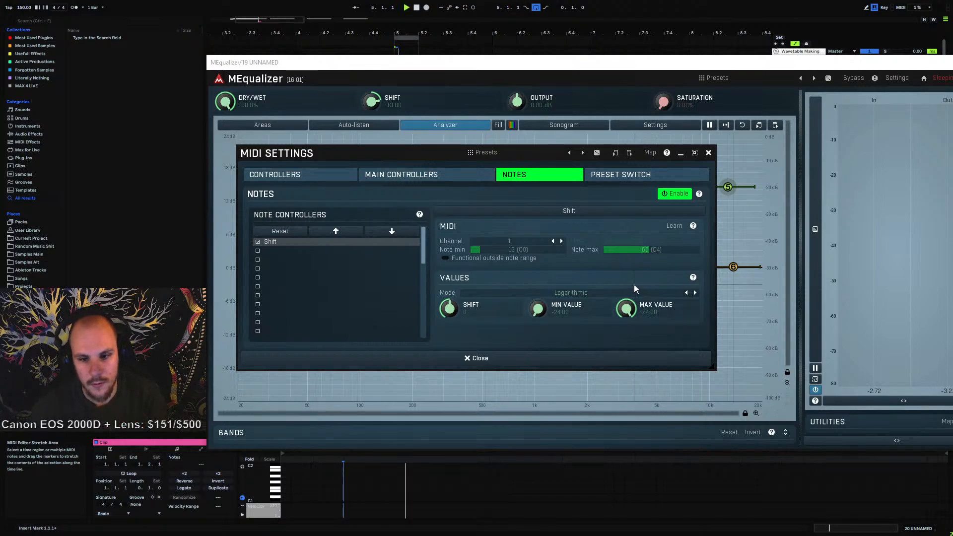
key("space")
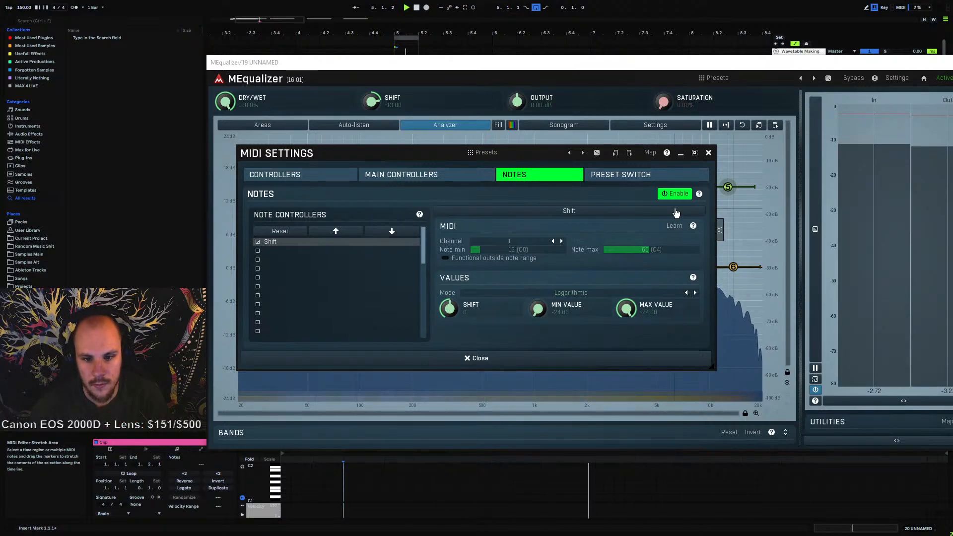
left_click(708, 153)
left_click_drag(704, 62, 457, 104)
left_click(749, 107)
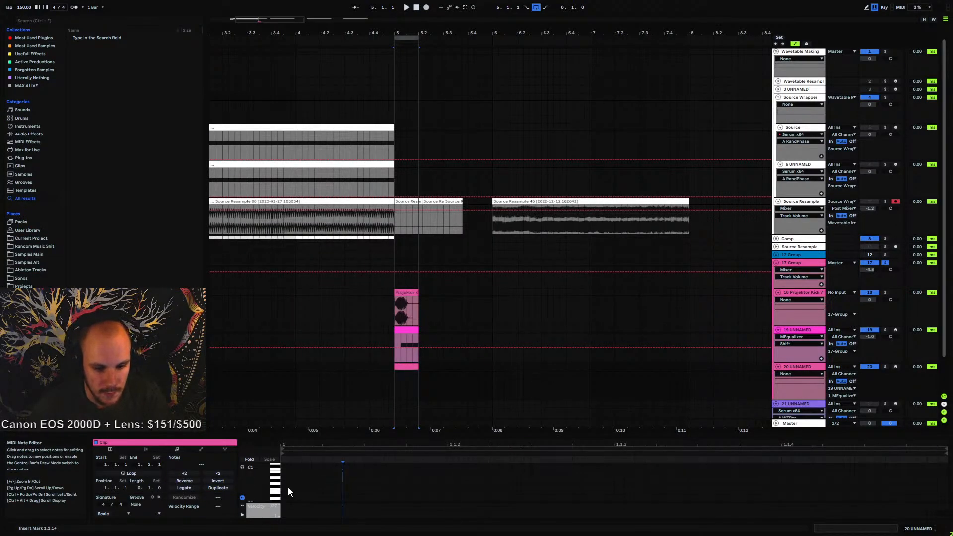
Draw a C0 note stretched across the whole MIDI clip and play it back
scroll(287, 487, "down", 1)
scroll(285, 486, "up", 1)
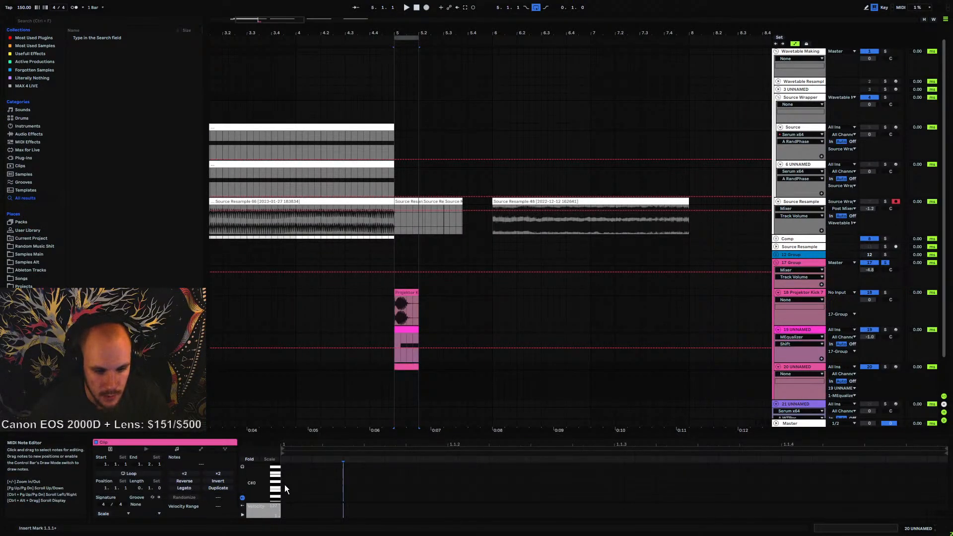
double_click(283, 488)
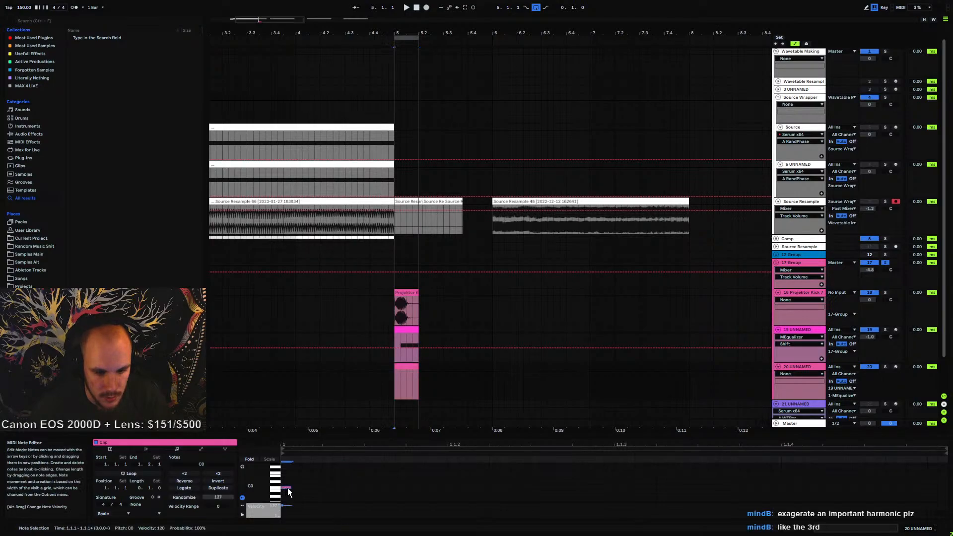
left_click_drag(289, 487, 943, 497)
key("space")
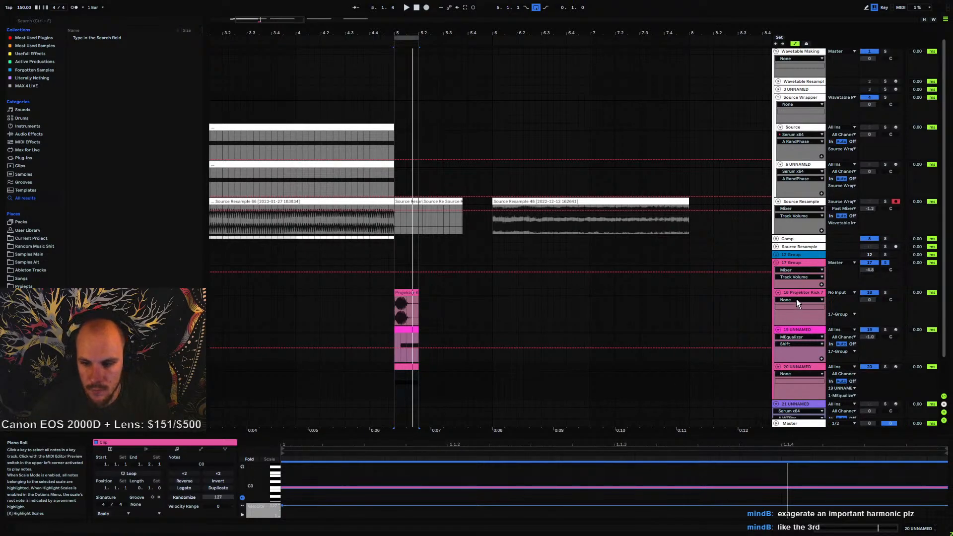
Set MEqualizer's Shift note controller range to minimum 0 (C-1) and maximum 48 (C3), then close the plugin
double_click(795, 330)
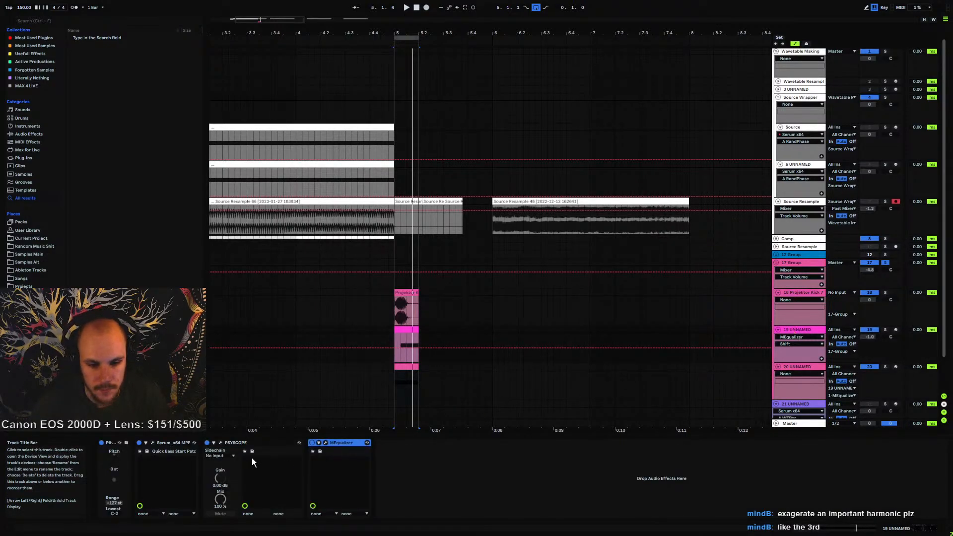
left_click(325, 443)
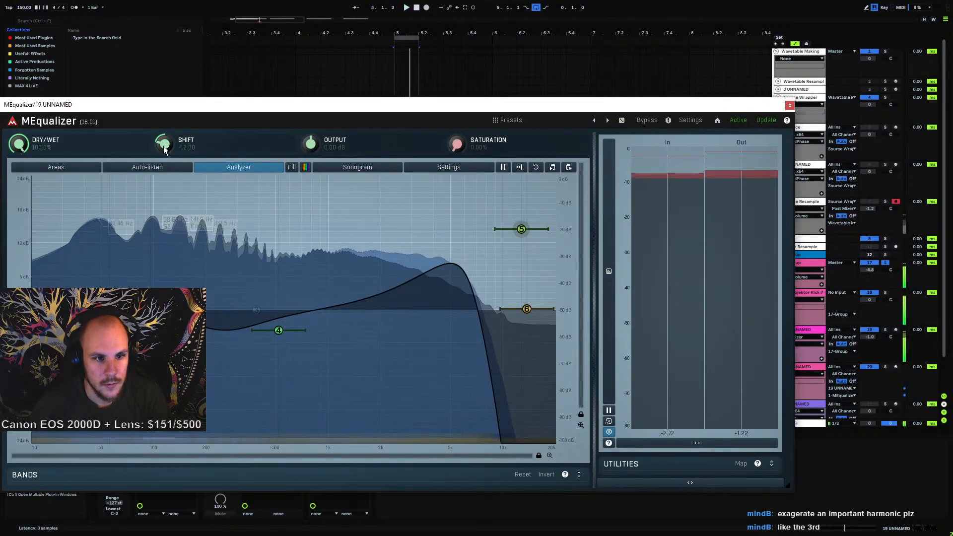
right_click(165, 147)
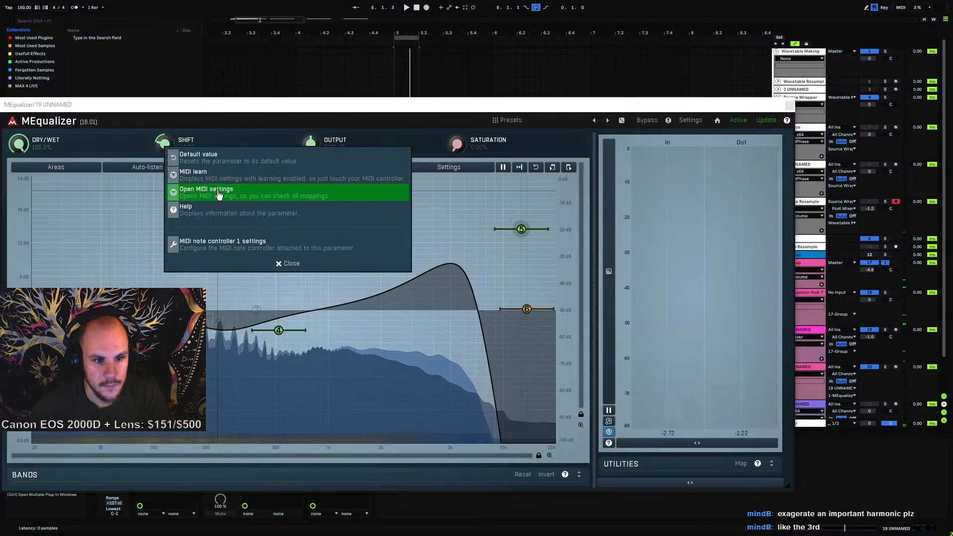
left_click(219, 194)
left_click(537, 174)
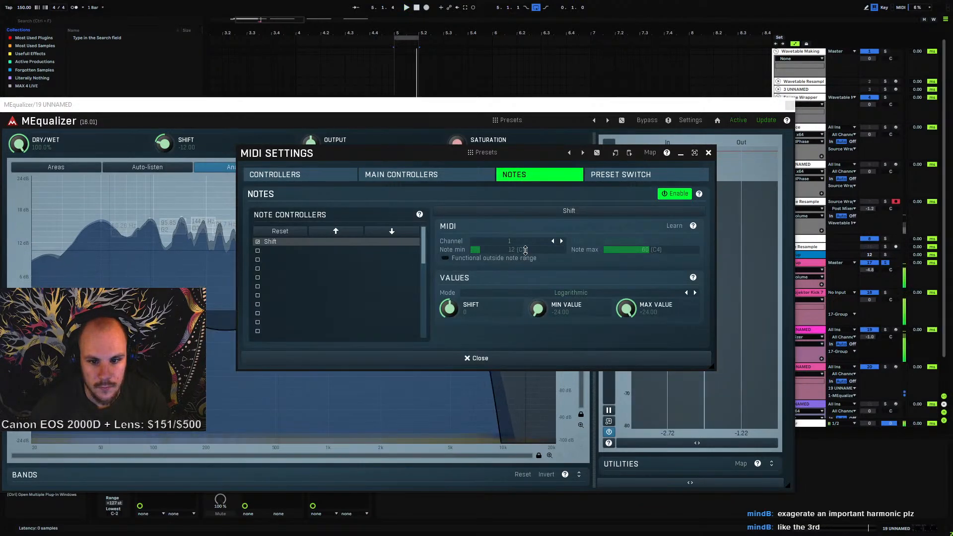
left_click_drag(525, 250, 525, 238)
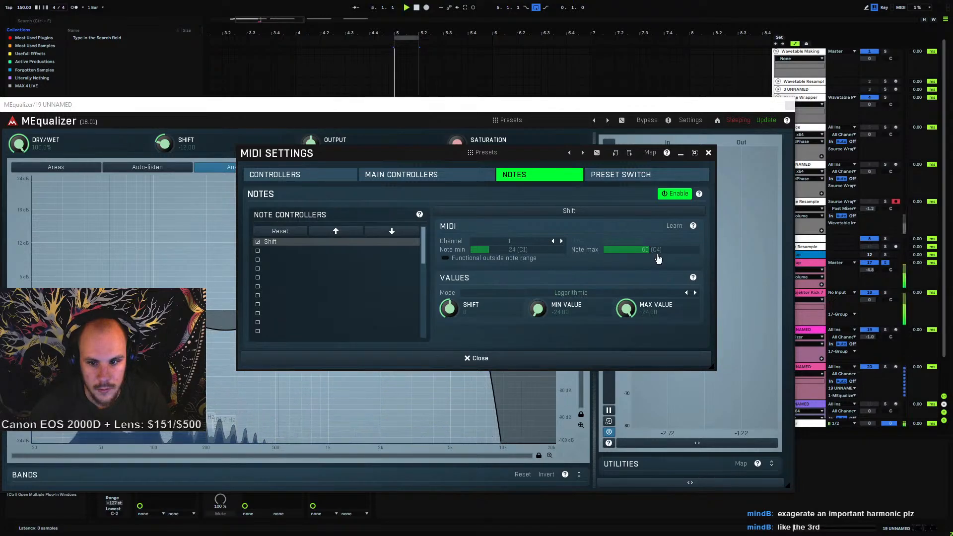
mouse_move(657, 255)
left_mouse_down()
mouse_move(657, 239)
mouse_move(657, 253)
left_mouse_up()
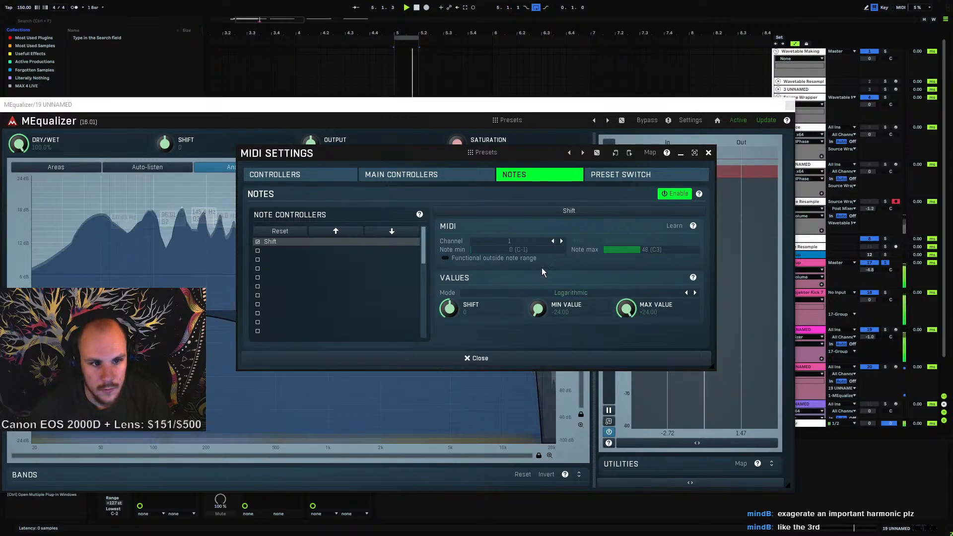
left_click(708, 153)
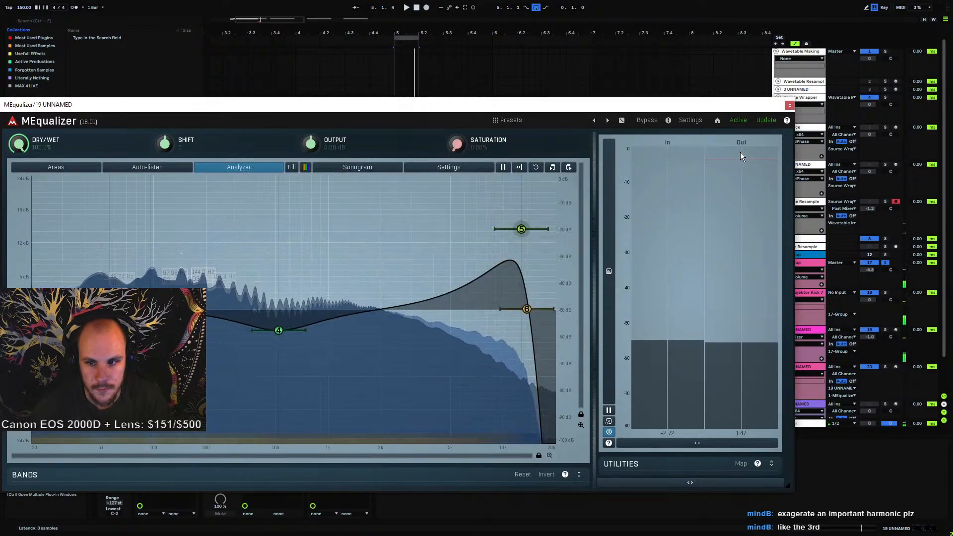
left_click(789, 106)
Open track 19's MEqualizer to check the Shift response while playing
left_click(407, 368)
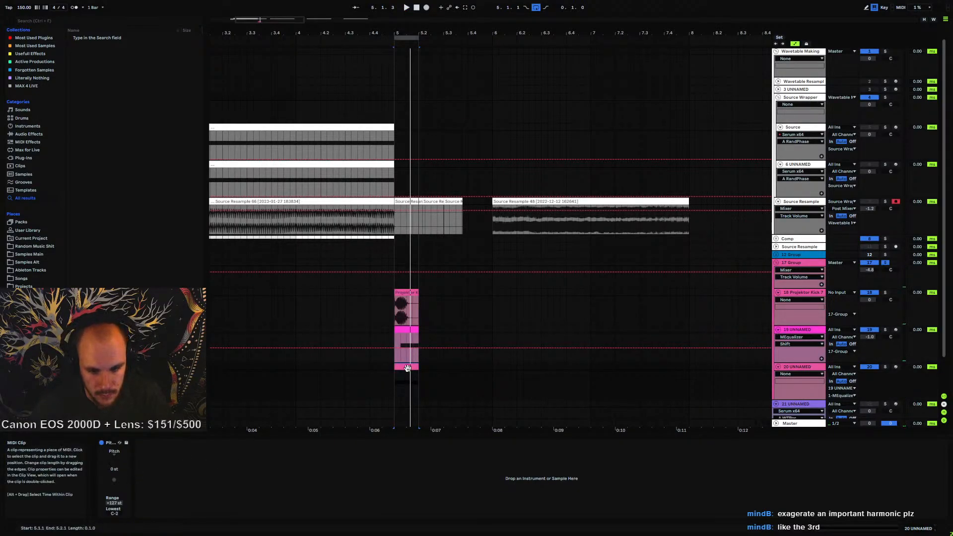
left_click(794, 330)
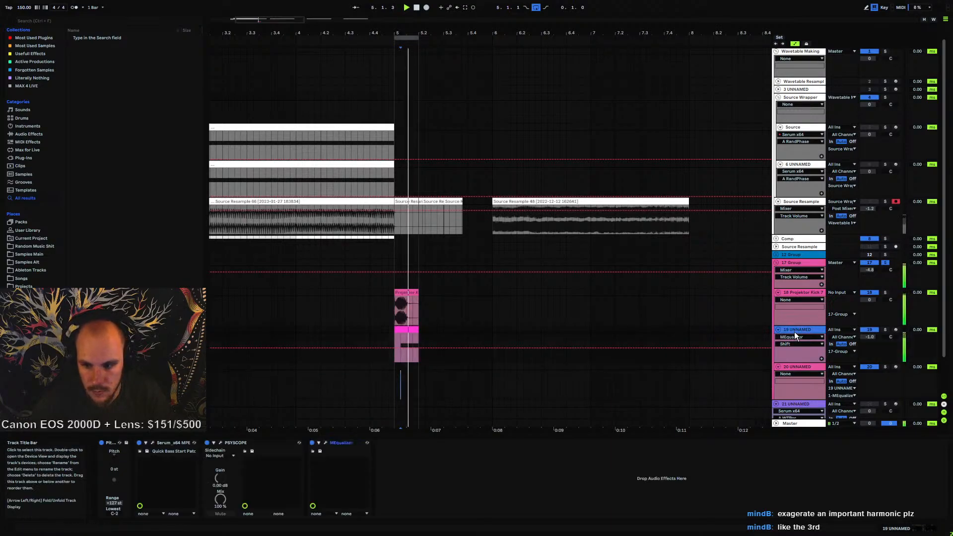
left_click(326, 443)
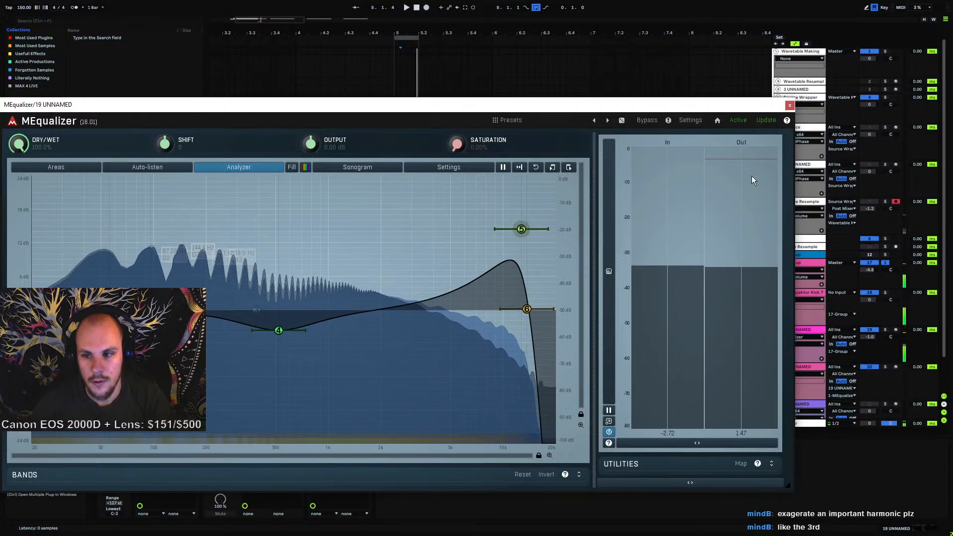
left_click(403, 339)
key("space")
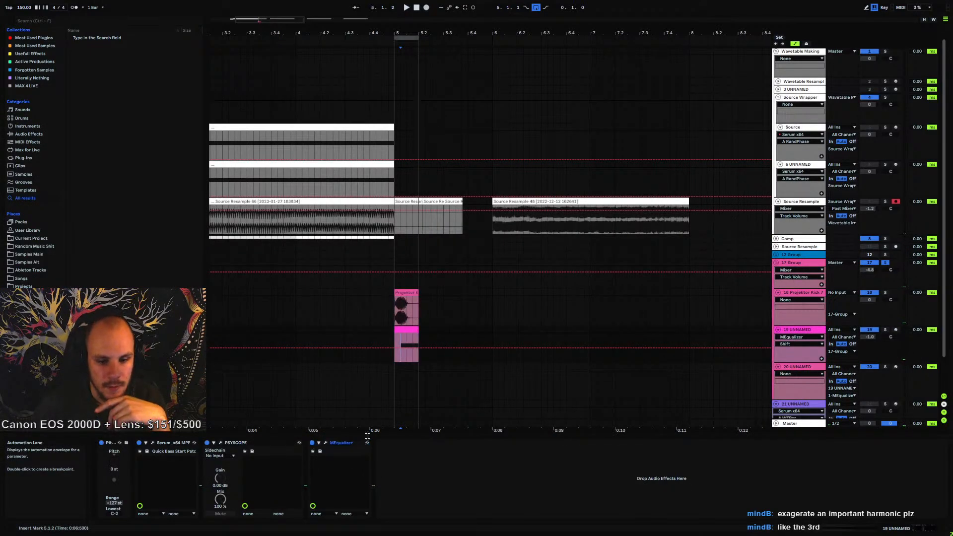
Move the PSYSCOPE device after MEqualizer in track 19's device chain
left_click_drag(249, 443, 323, 443)
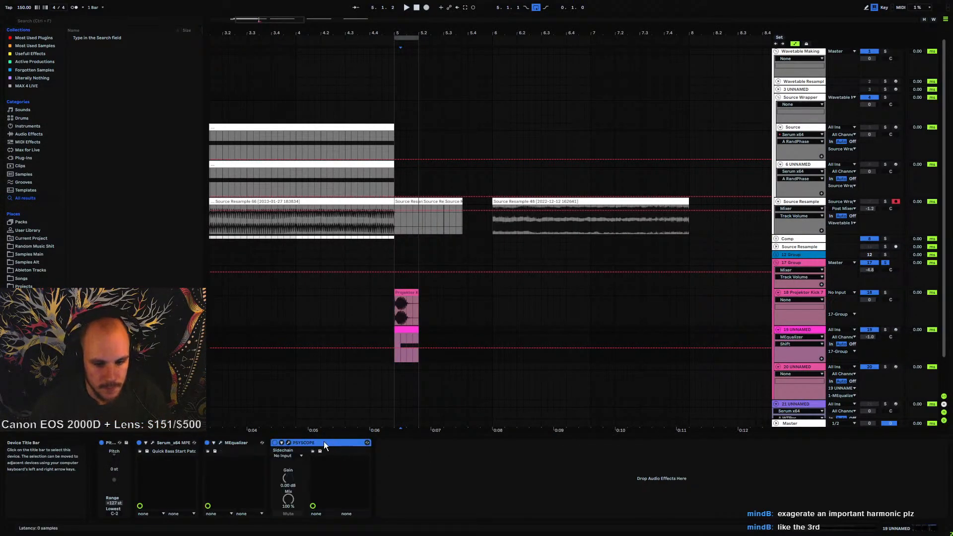
left_click(220, 443)
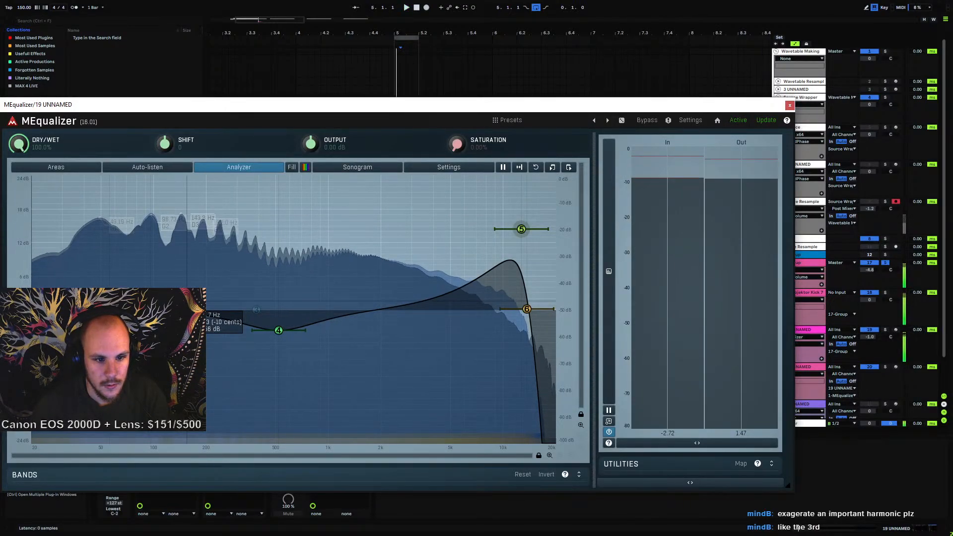
left_click(789, 105)
Transpose the MIDI clip's note up one octave to G1 and play it back
left_click(401, 322)
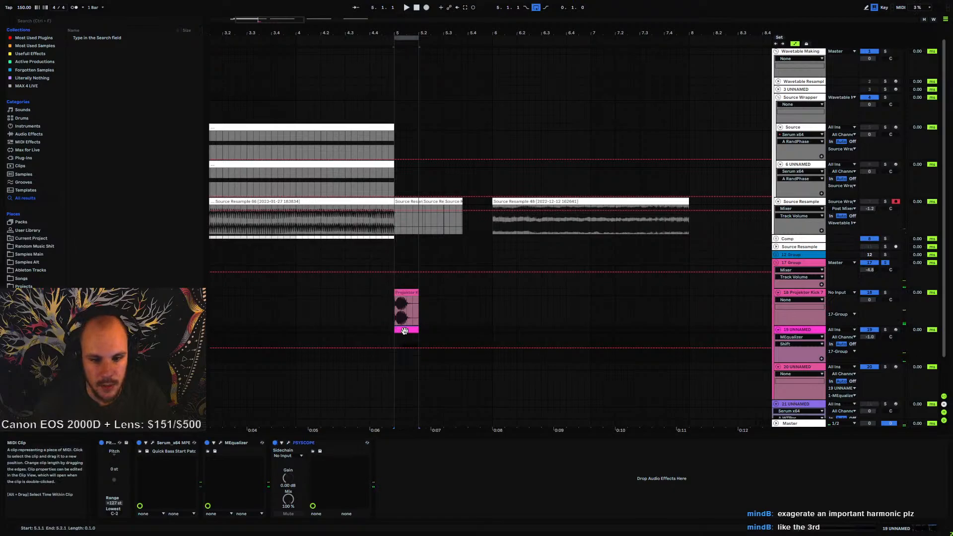
left_click_drag(648, 473, 639, 504)
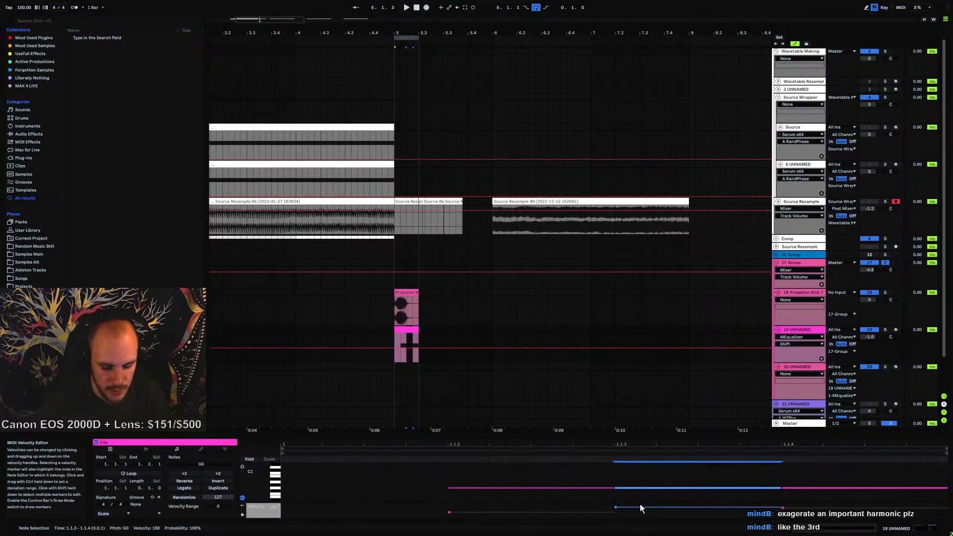
key("shift+Up")
key("space")
Select the kick clip and the MIDI clip and duplicate them three times across the bar
left_click(796, 329)
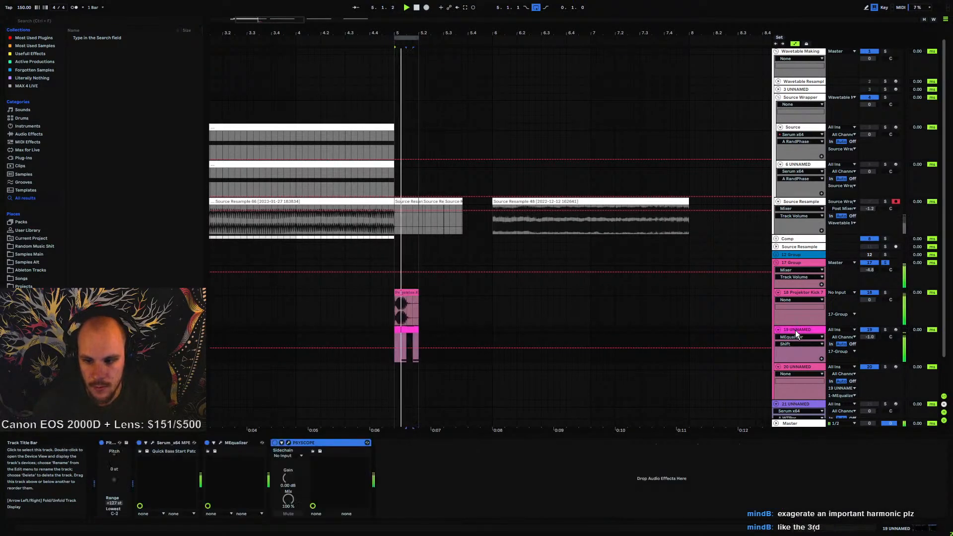
left_click(406, 292)
left_click(405, 330, "shift")
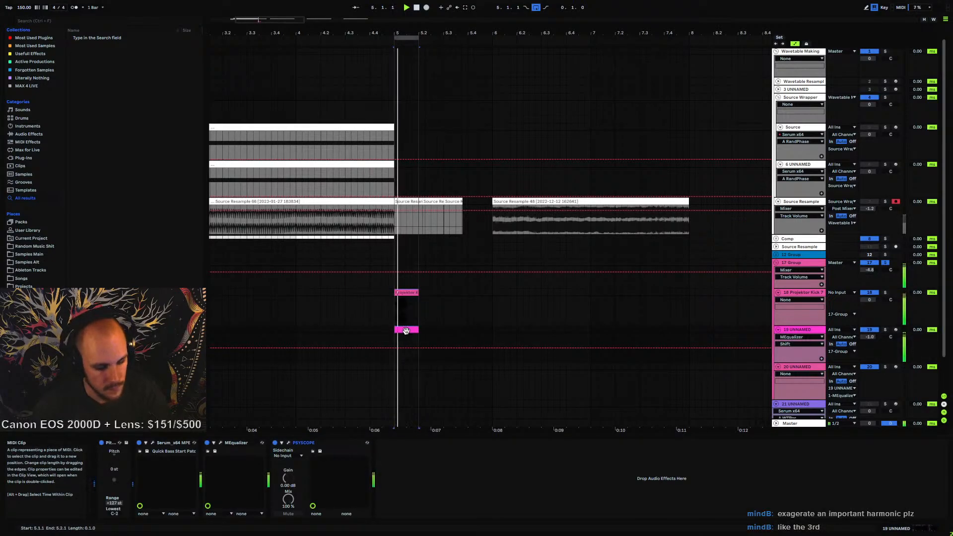
key("ctrl+d")
key("ctrl+d")
key("ctrl+d")
left_click(403, 292, "shift")
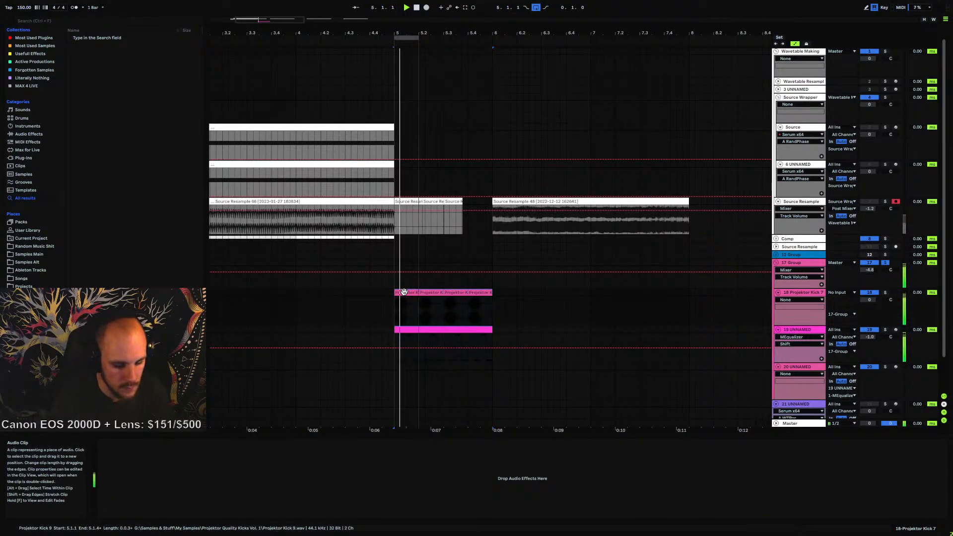
Open the Serum instrument on track 19 and close it again
left_click(800, 330)
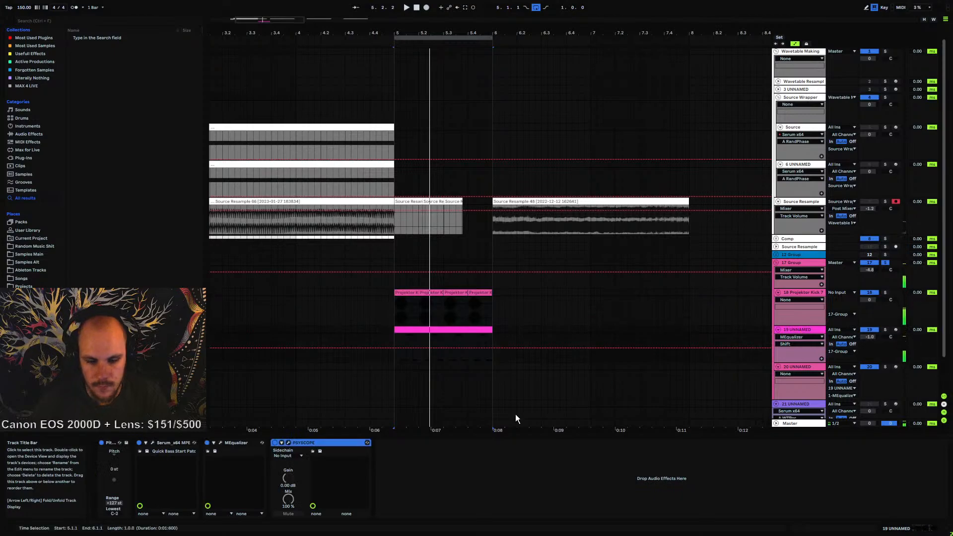
left_click(152, 443)
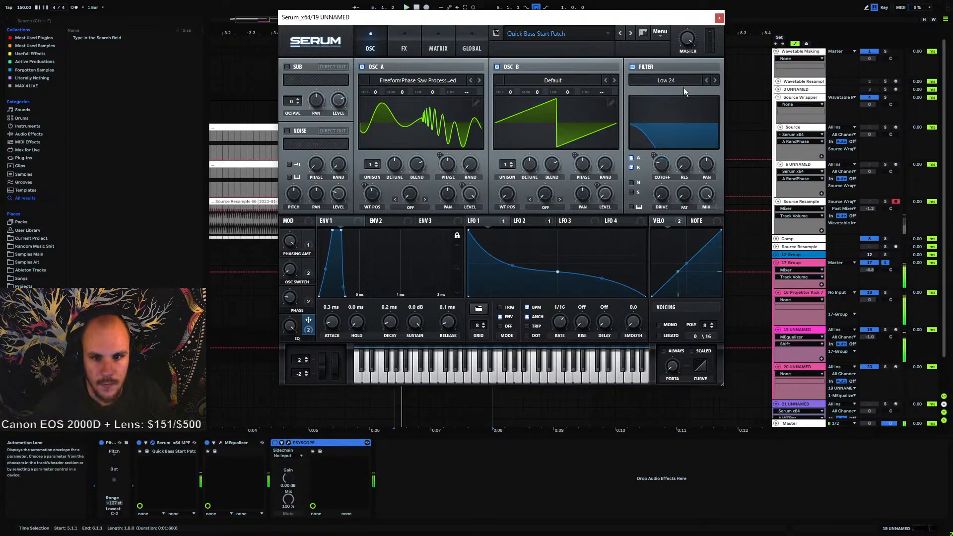
left_click(719, 20)
Open the second MIDI clip and transpose its note up to A#1 while playing
left_click(428, 327)
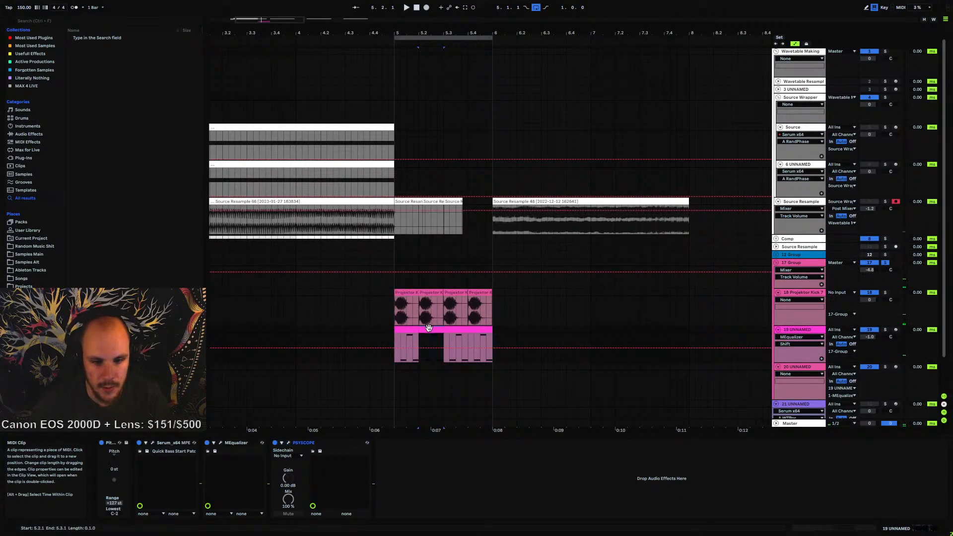
double_click(427, 328)
key("space")
key("space")
left_click_drag(645, 483, 638, 457)
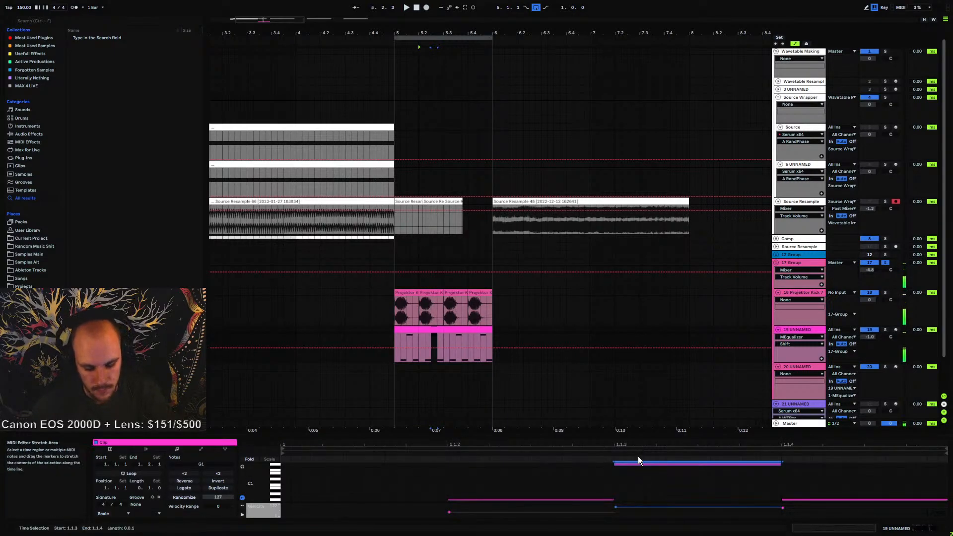
key("Up")
key("Up")
key("Up")
key("Up")
Select another clip's note and transpose it up one octave to G1
key("space")
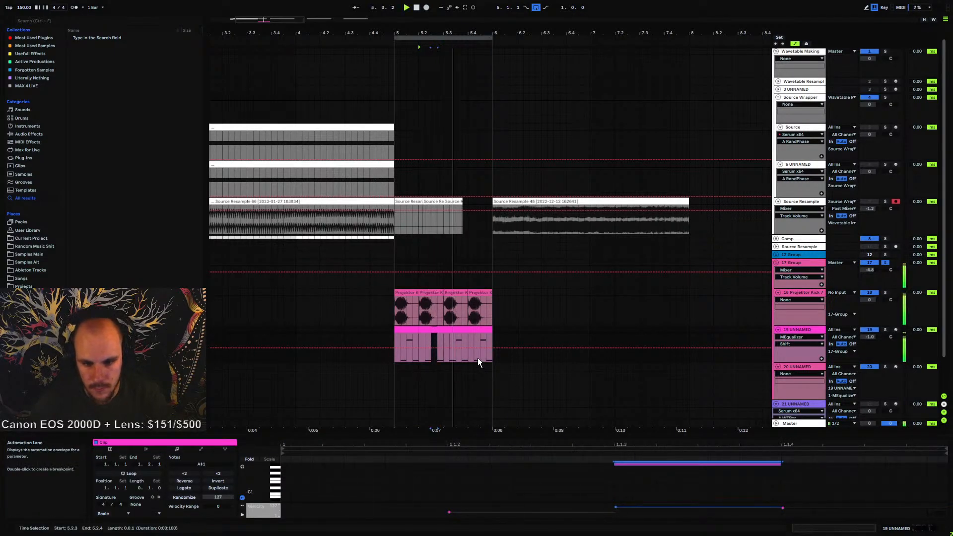
key("space")
key("space")
scroll(812, 481, "down", 2)
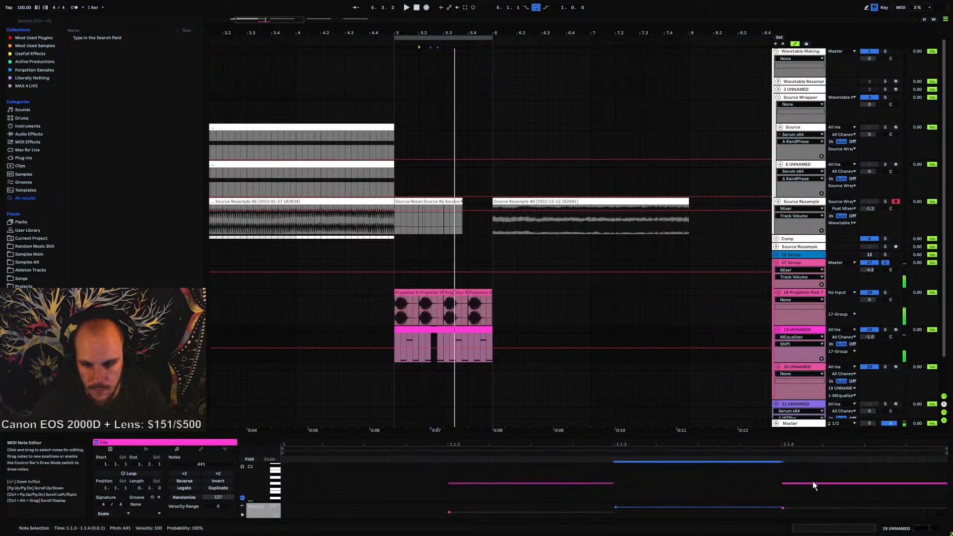
left_click_drag(811, 472, 811, 496)
key("shift+Up")
key("space")
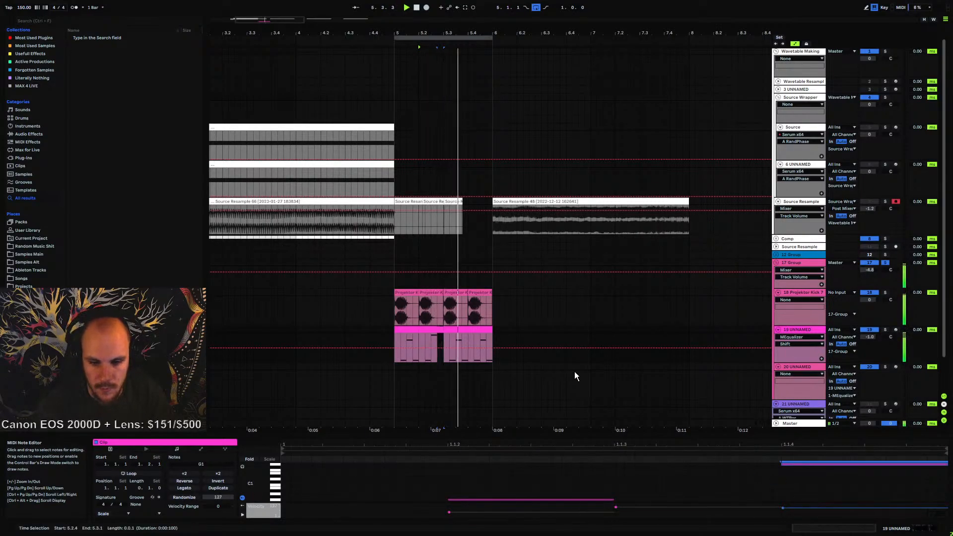
Select the last MIDI clip and transpose its note down three semitones to D#1
left_click(425, 328)
left_click(404, 329)
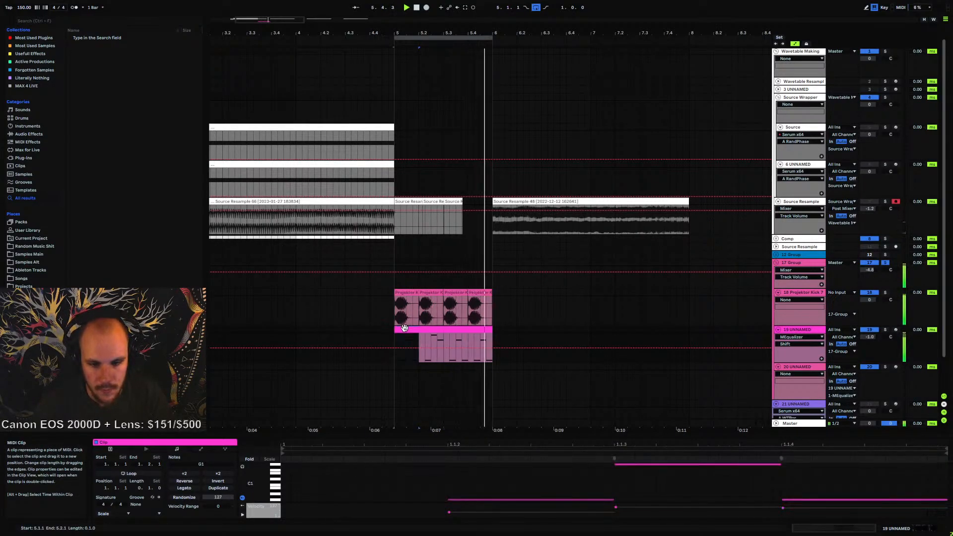
left_click(472, 330)
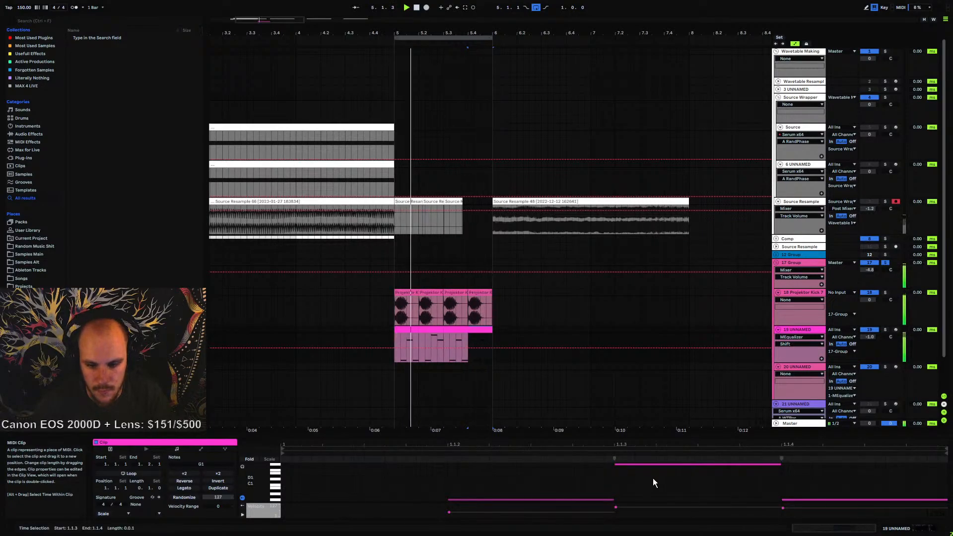
left_click_drag(653, 483, 665, 453)
key("Down")
key("Down")
key("Down")
key("Down")
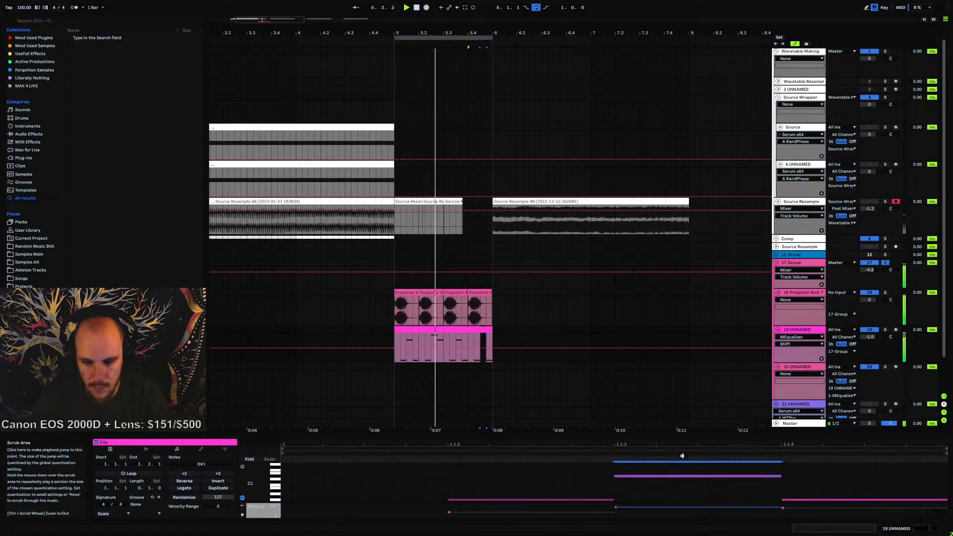
Select the clip's note and transpose it up three semitones to F#1
left_click(649, 477)
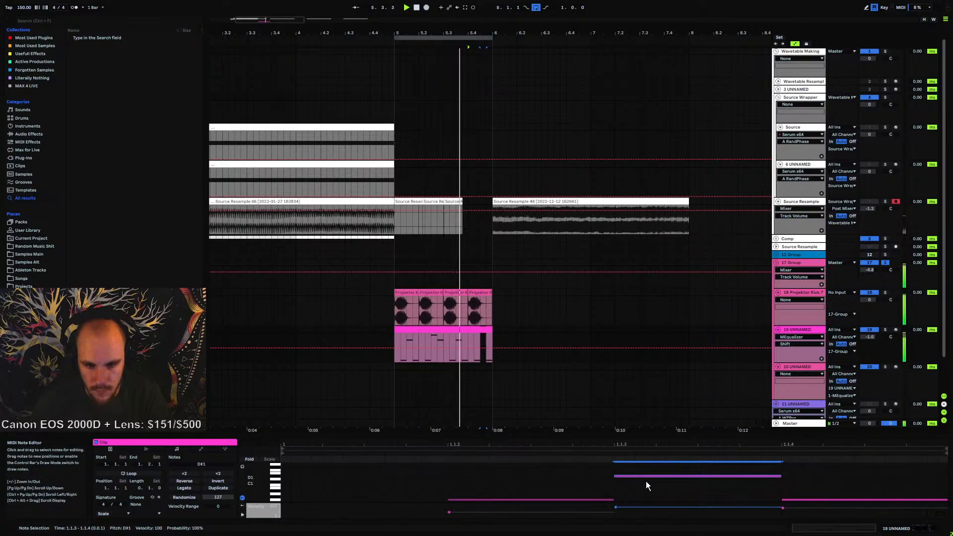
key("Up")
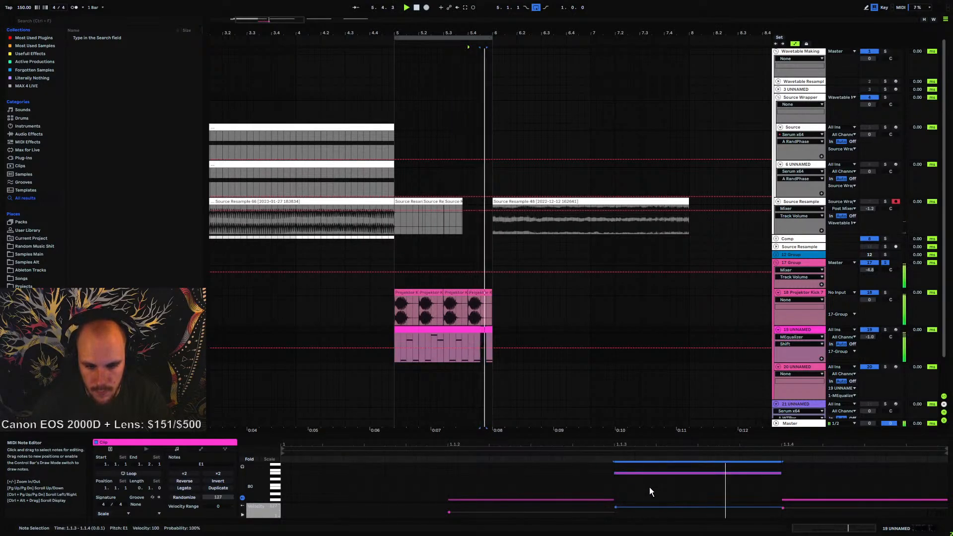
key("Up")
key("Up")
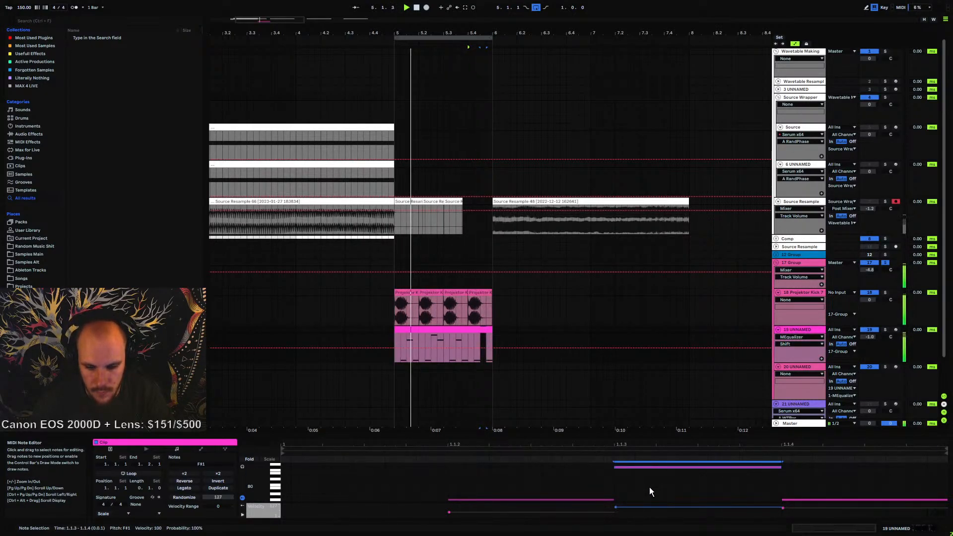
scroll(649, 487, "up", 1)
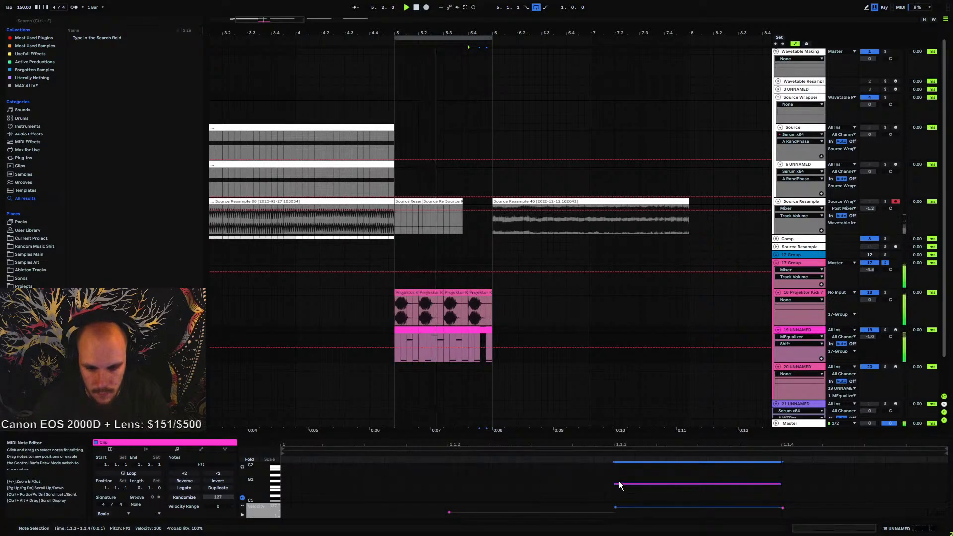
Select the MIDI clip on track 19 and briefly play the arrangement to listen
left_click(402, 330)
key("space")
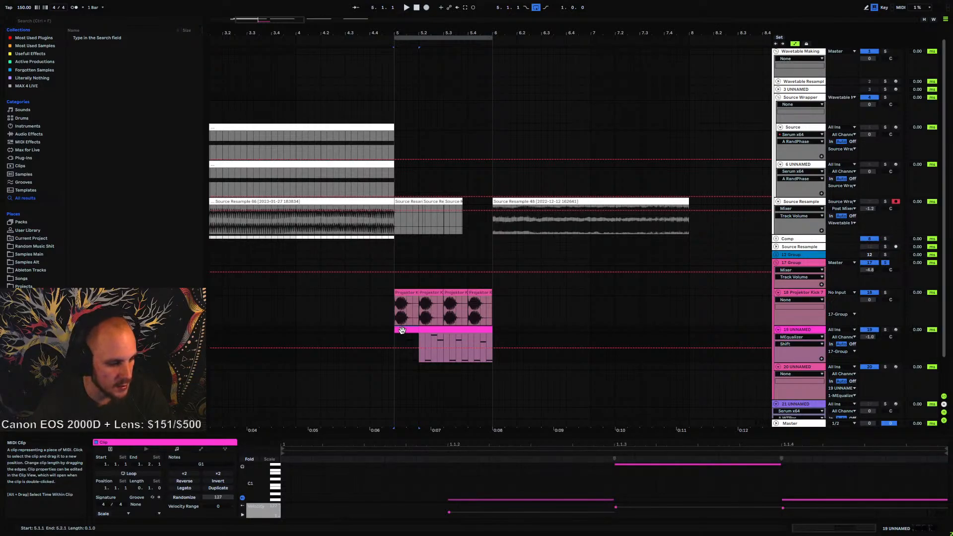
key("space")
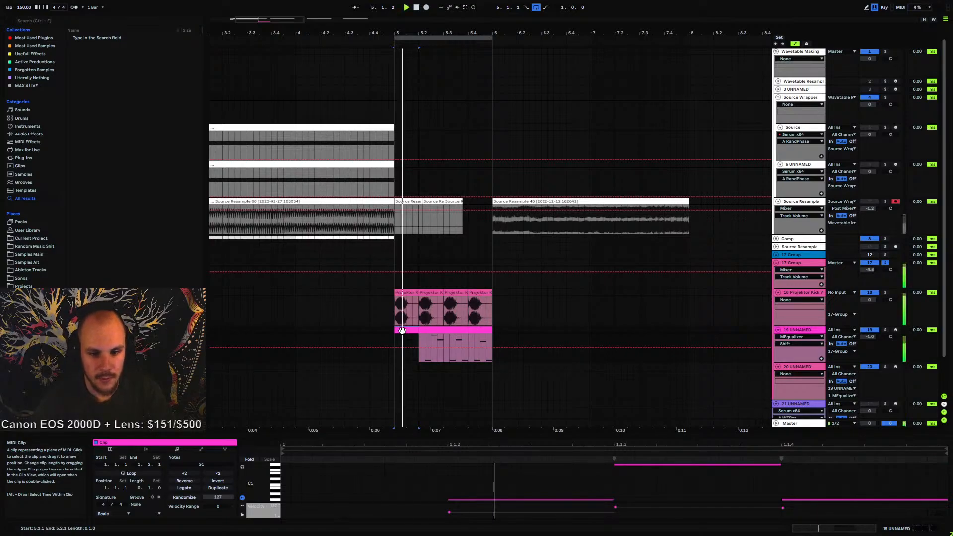
Open track 19's device chain, select the clip's time range, and briefly unfold the MEqualizer's parameters
left_click(795, 330)
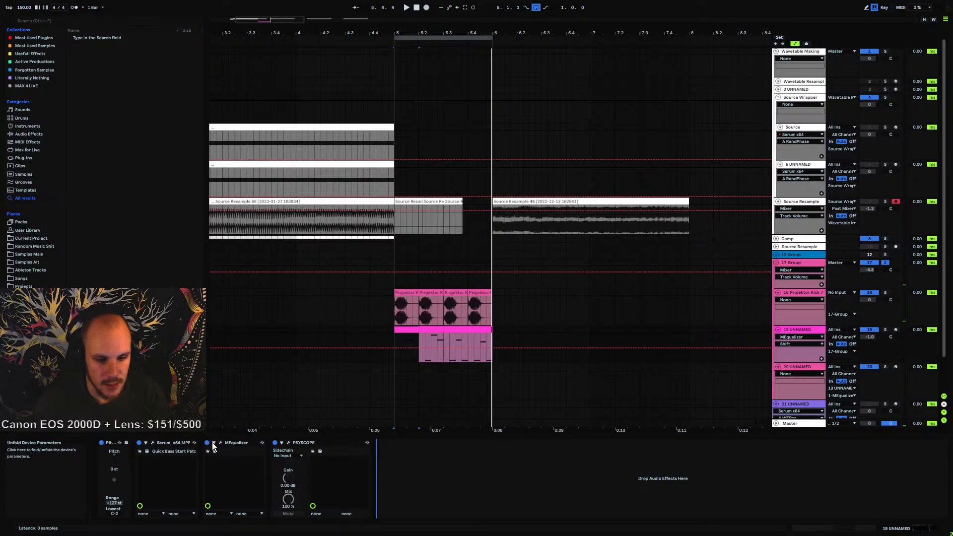
left_click_drag(394, 334, 486, 340)
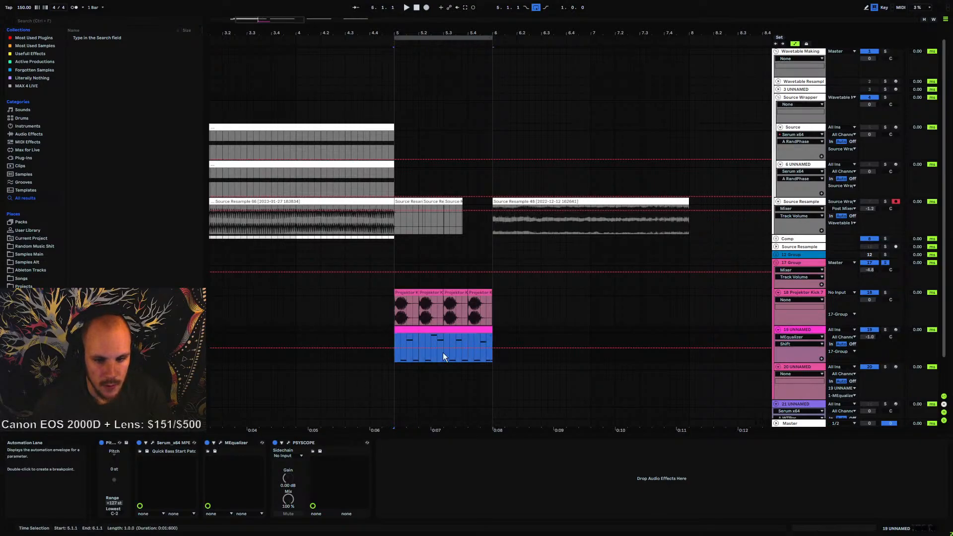
left_click(213, 442)
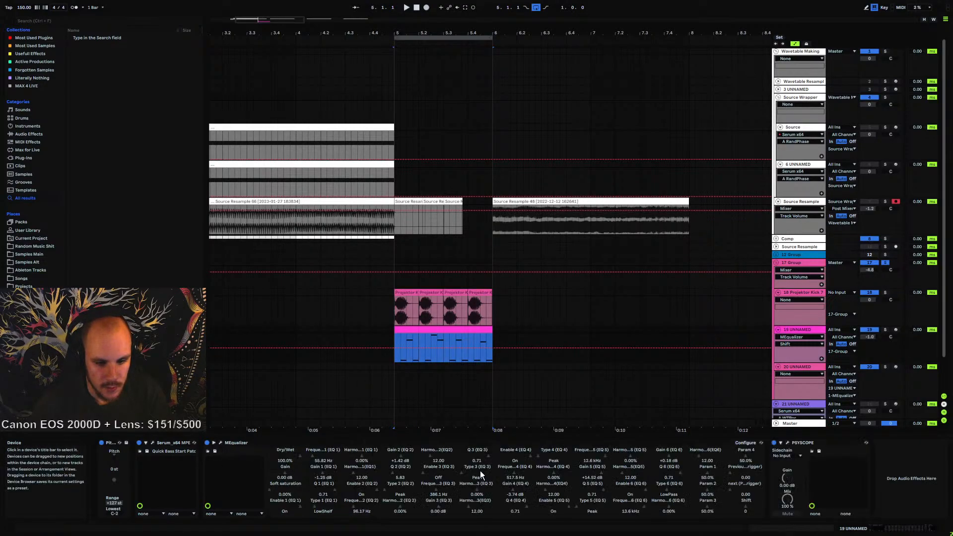
left_click(214, 443)
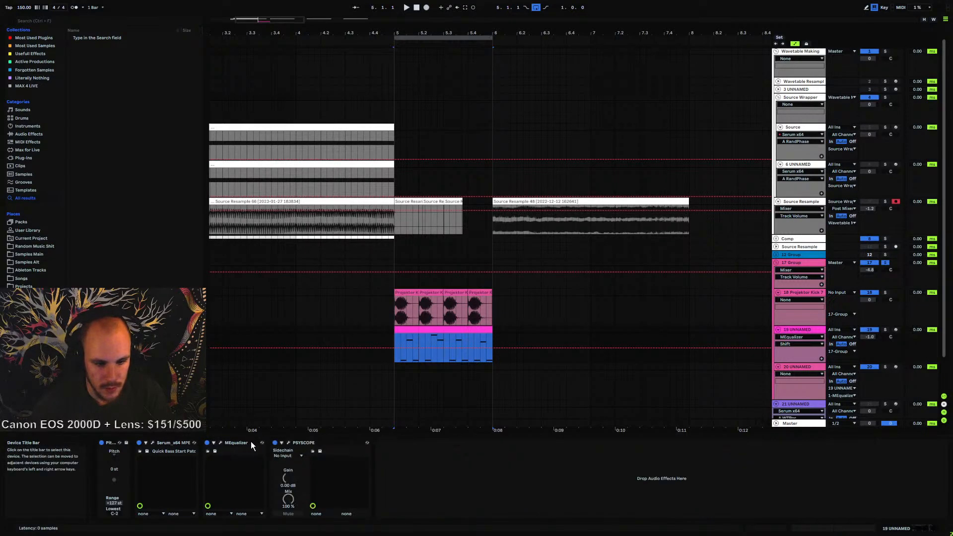
left_click(251, 441)
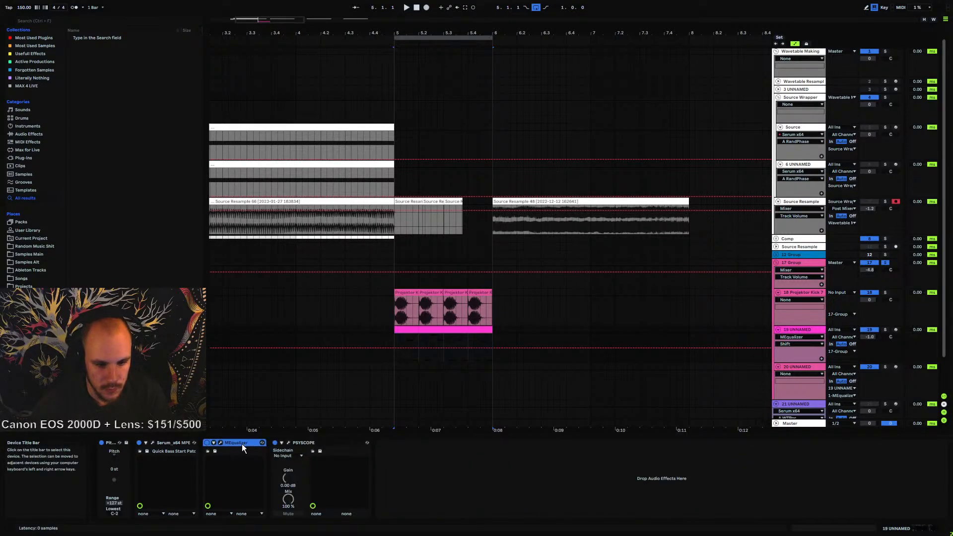
Browse the MEqualizer's X-Y control parameter lists without assigning any parameter
left_click(220, 514)
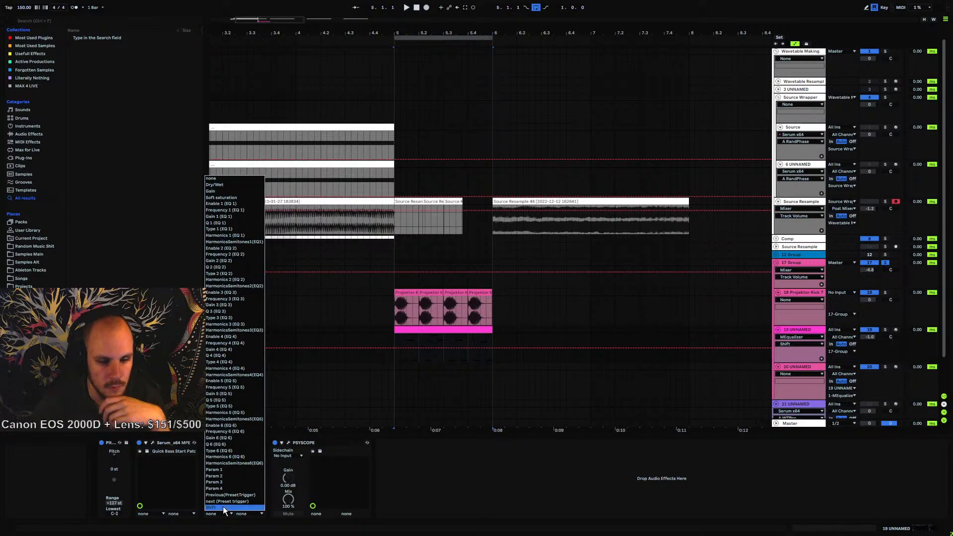
left_click(219, 514)
left_click(246, 514)
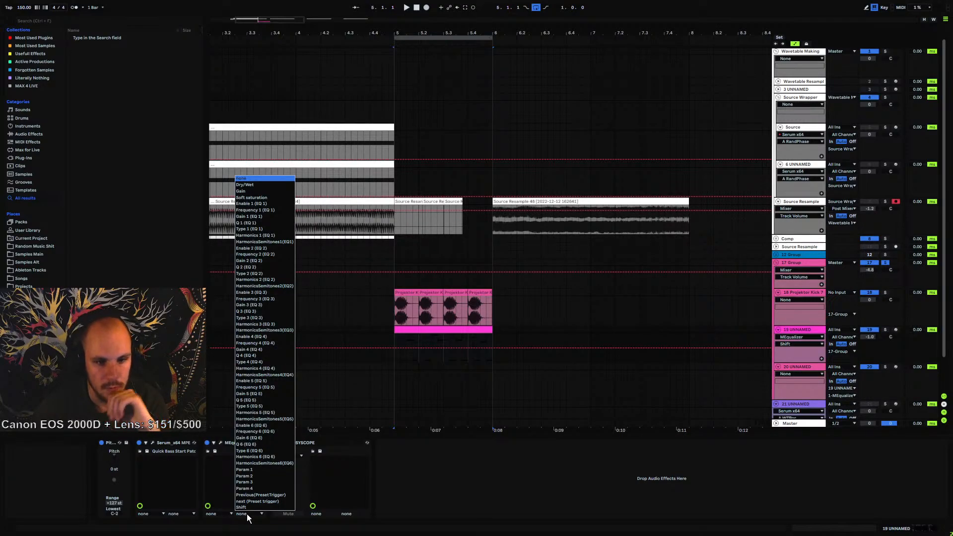
left_click(246, 514)
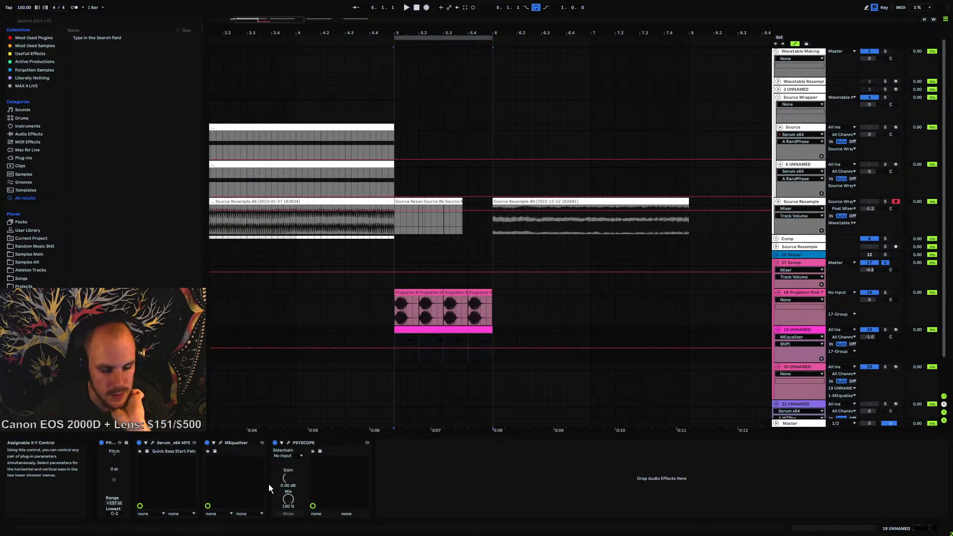
left_click(234, 443)
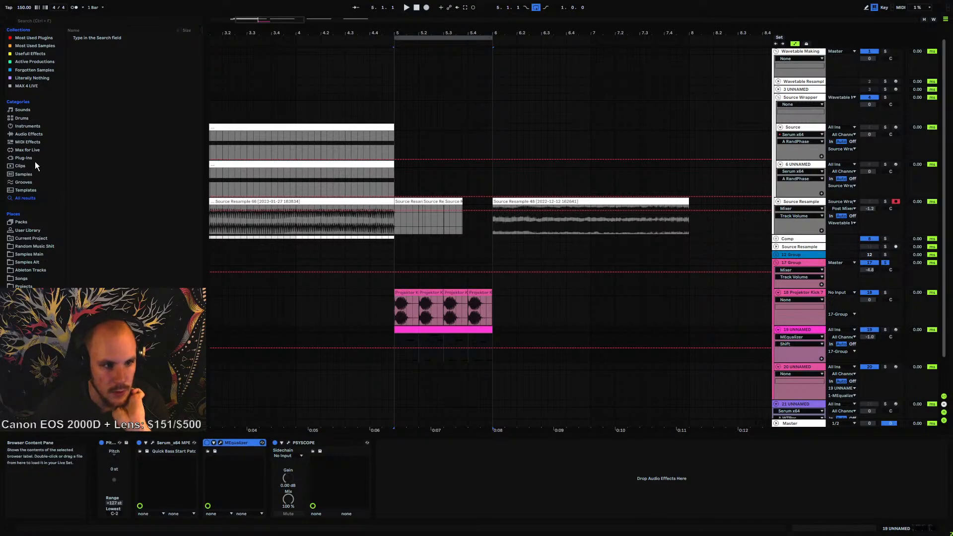
Insert a MIDI Monitor device at the start of track 19's device chain and start playback
left_click(30, 143)
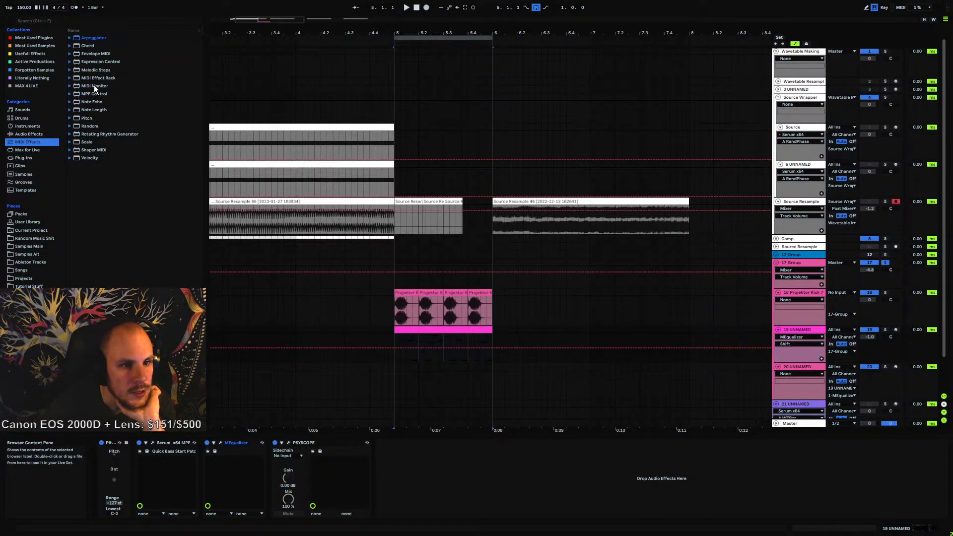
left_click_drag(94, 85, 127, 474)
left_click_drag(310, 456, 311, 457)
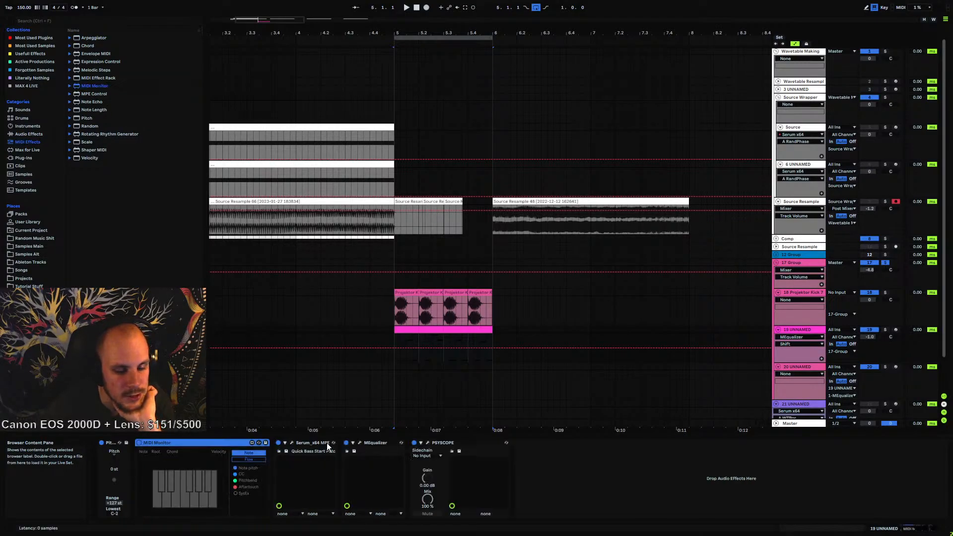
key("space")
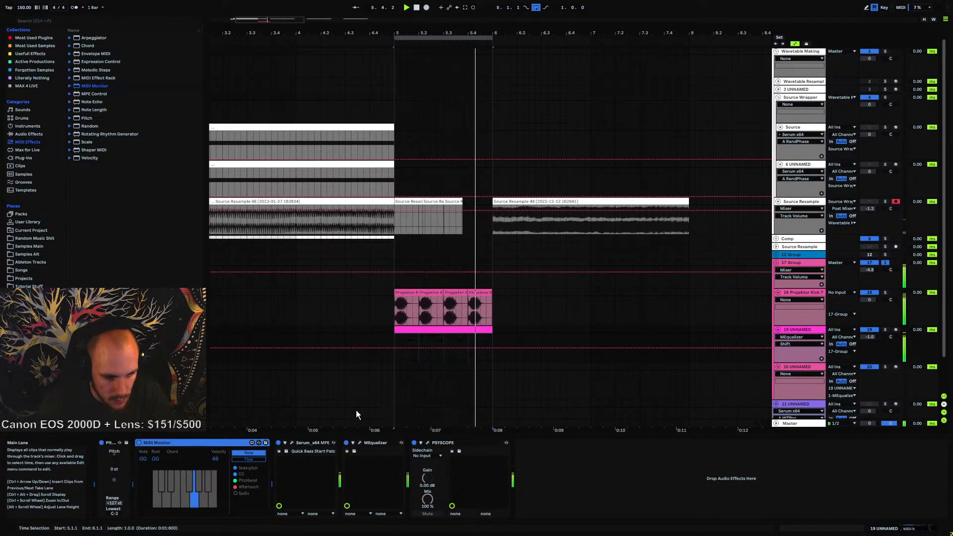
Play the clip repeatedly while watching the MIDI Monitor in Flow mode, freezing and unfreezing its display
key("space")
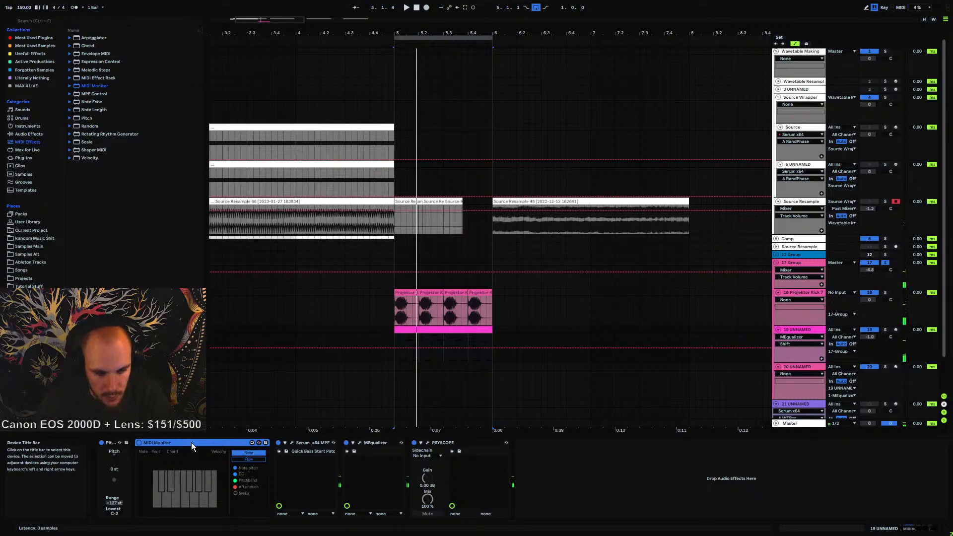
left_click(252, 459)
key("space")
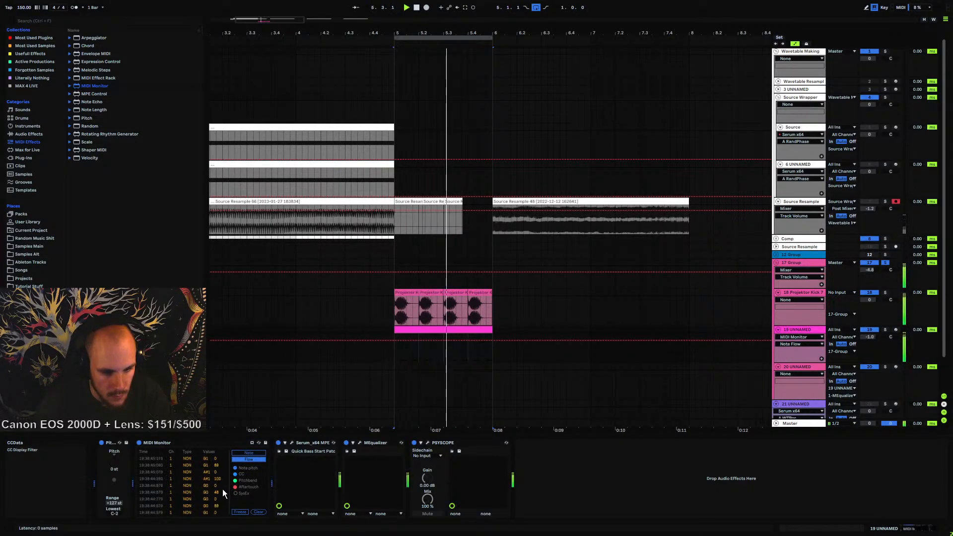
key("space")
key("space")
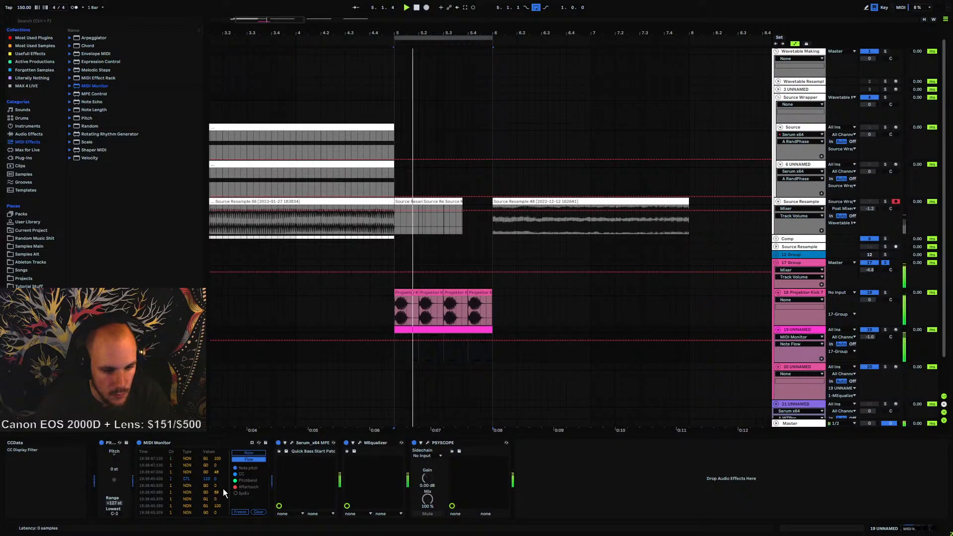
key("space")
key("space")
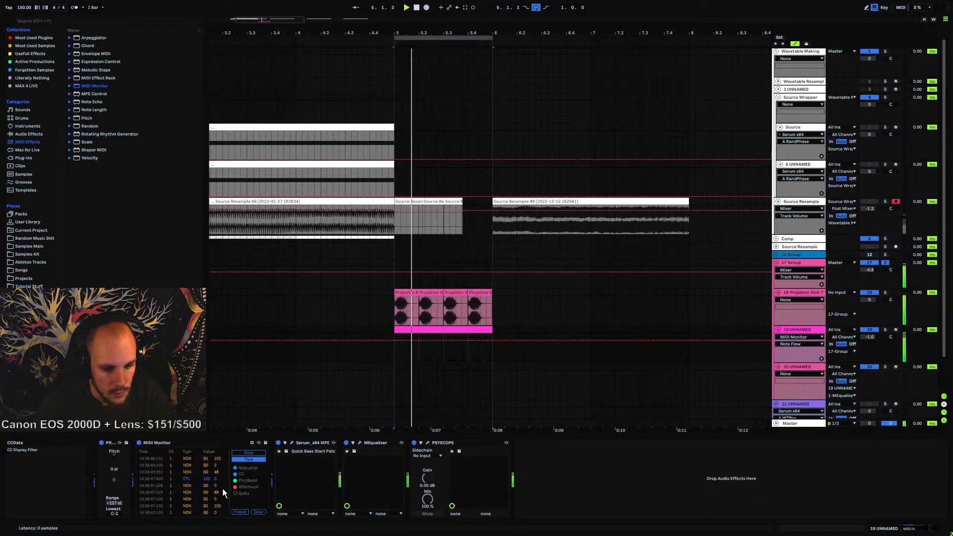
key("space")
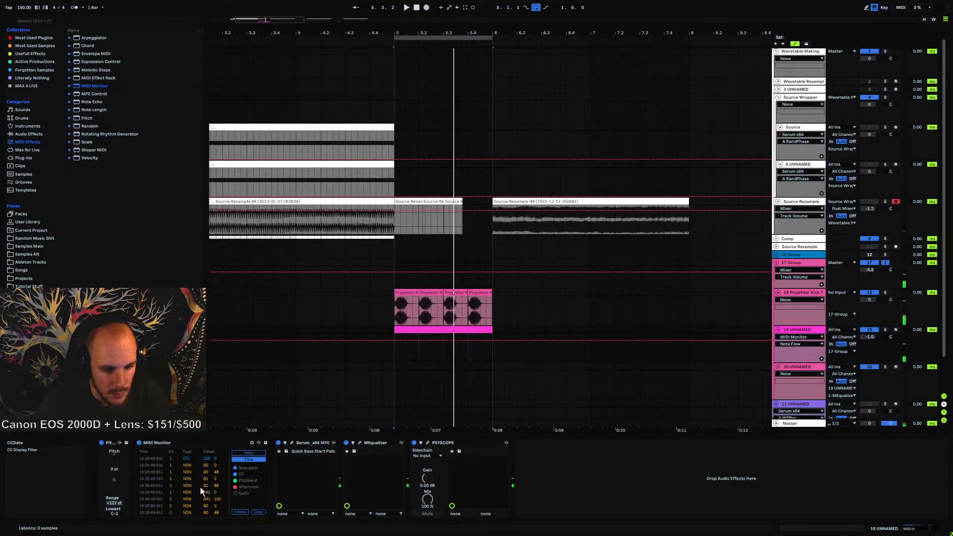
key("space")
key("space")
key("space")
key("space")
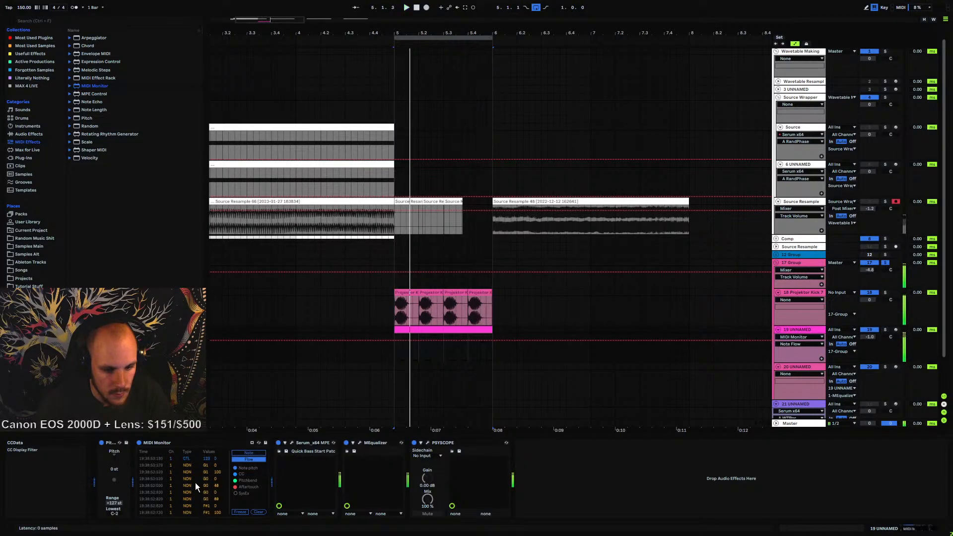
key("space")
left_click(240, 512)
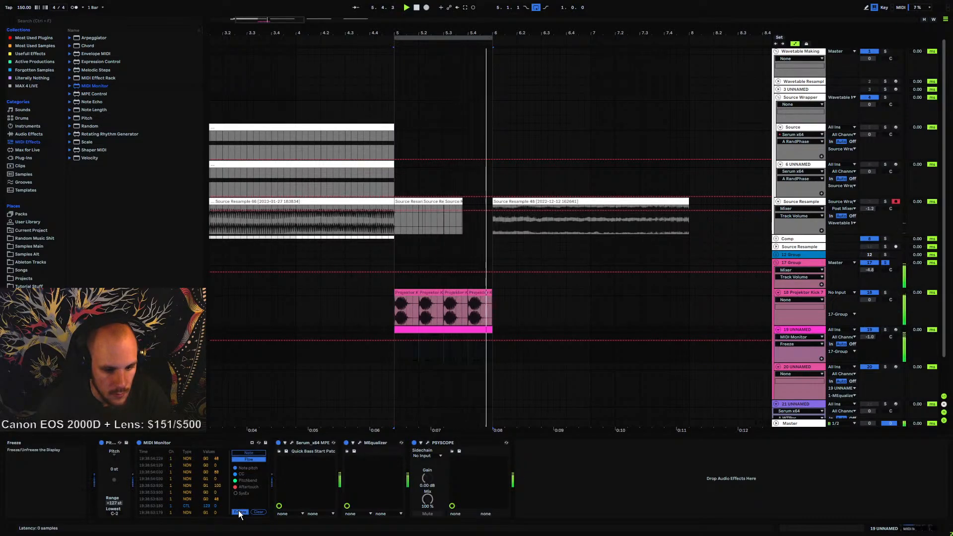
key("space")
key("space")
key("space")
left_click(239, 512)
key("space")
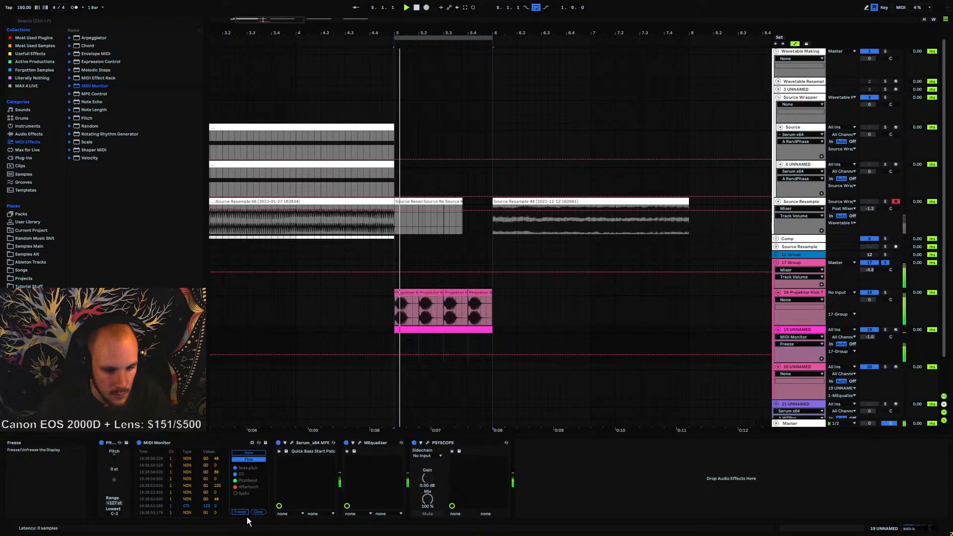
Delete the MIDI Monitor device from track 19
left_click(165, 442)
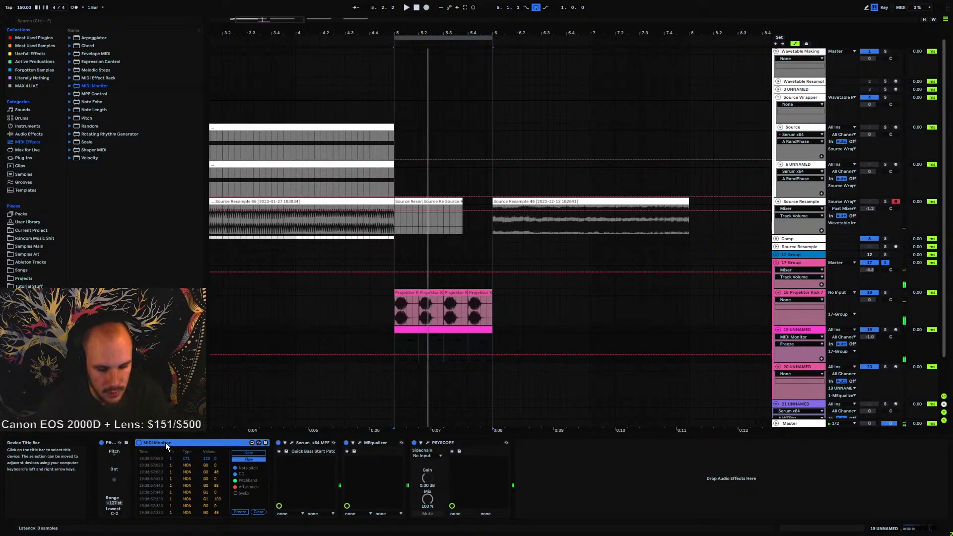
key("Delete")
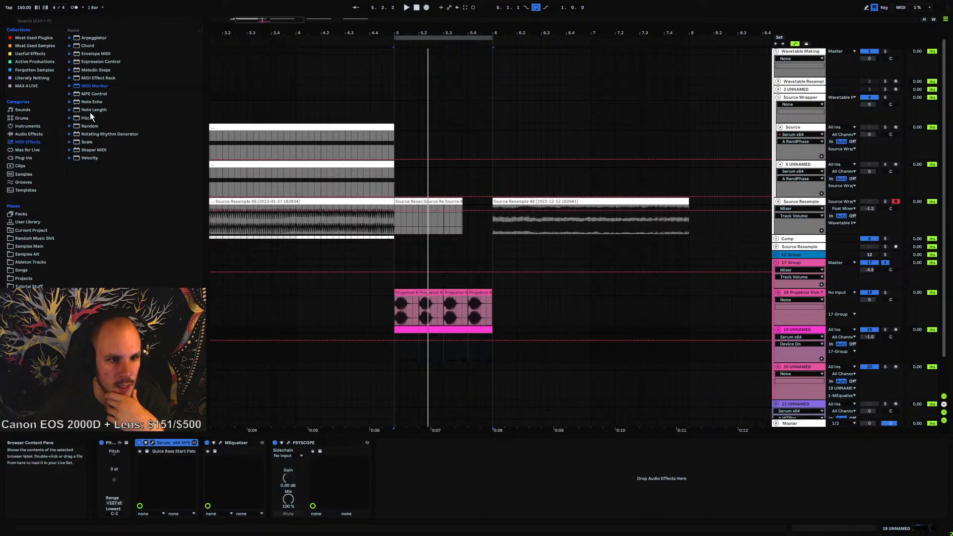
Load the OSC MIDI Send Max MIDI effect onto track 19 from the Max for Live browser and play
left_click(97, 78)
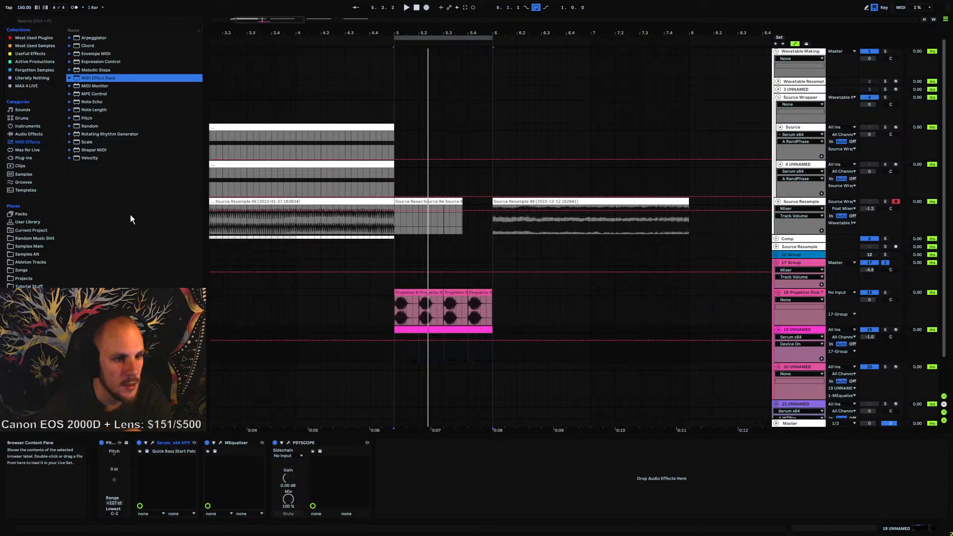
left_click(26, 142)
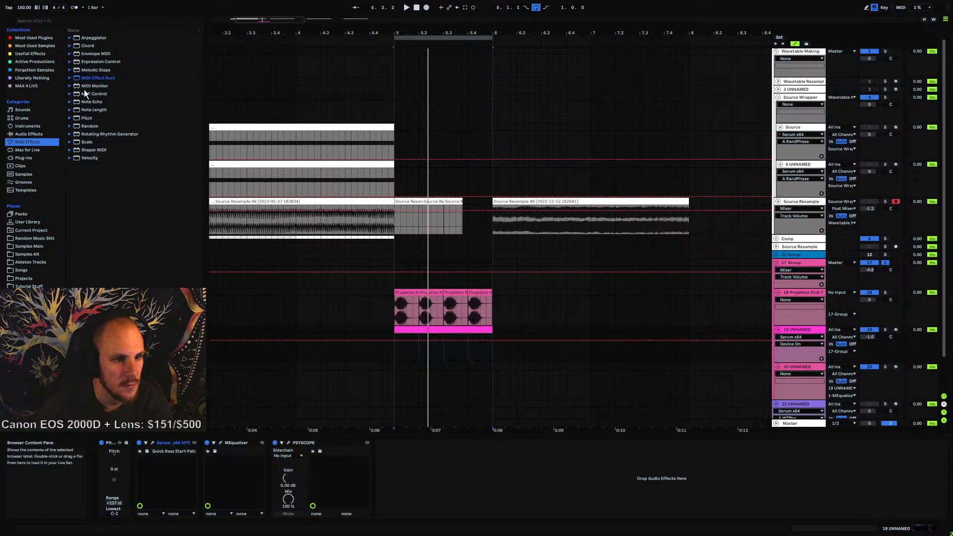
left_click(25, 152)
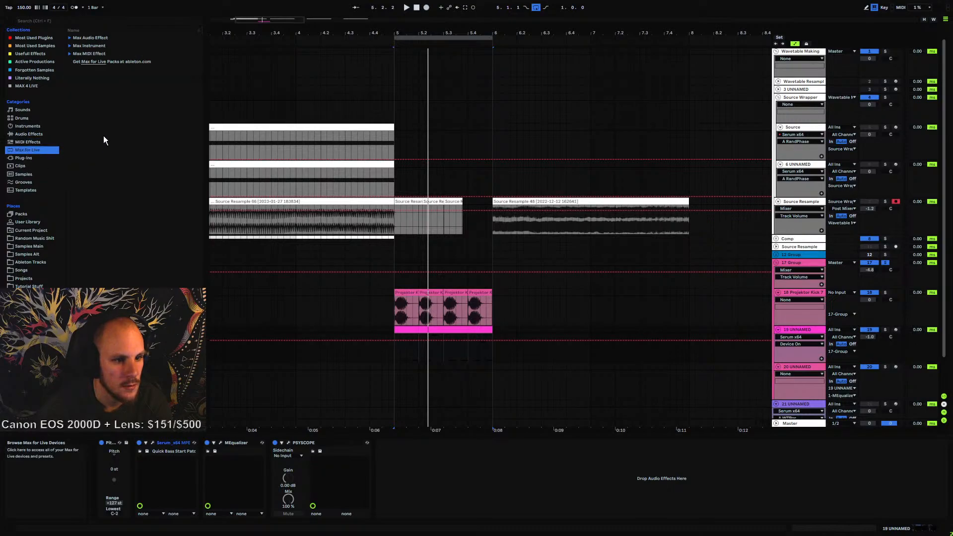
left_click(70, 53)
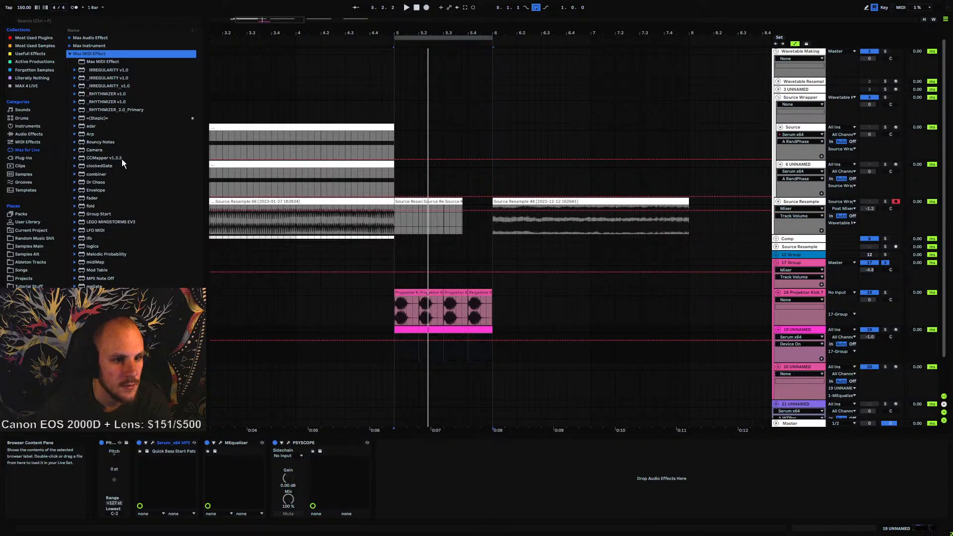
scroll(147, 229, "down", 3)
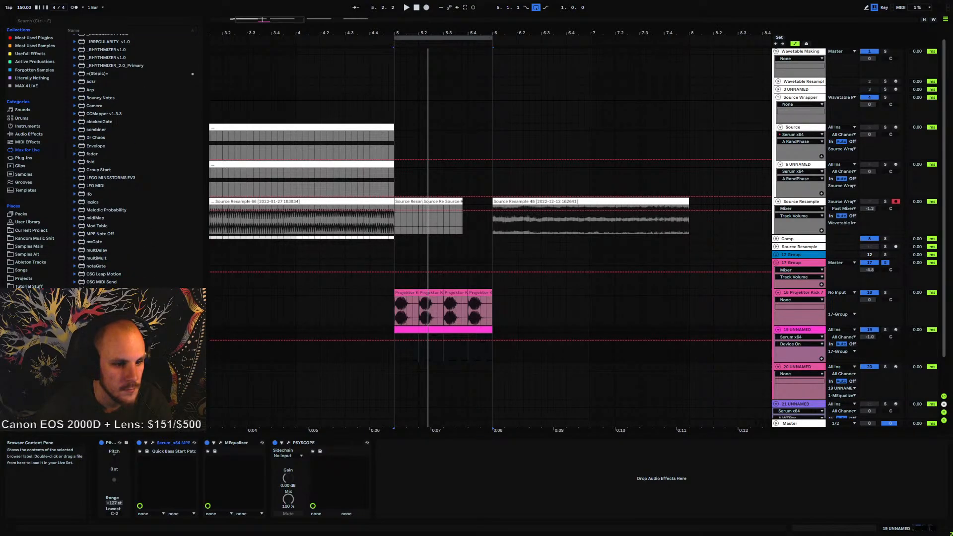
double_click(102, 283)
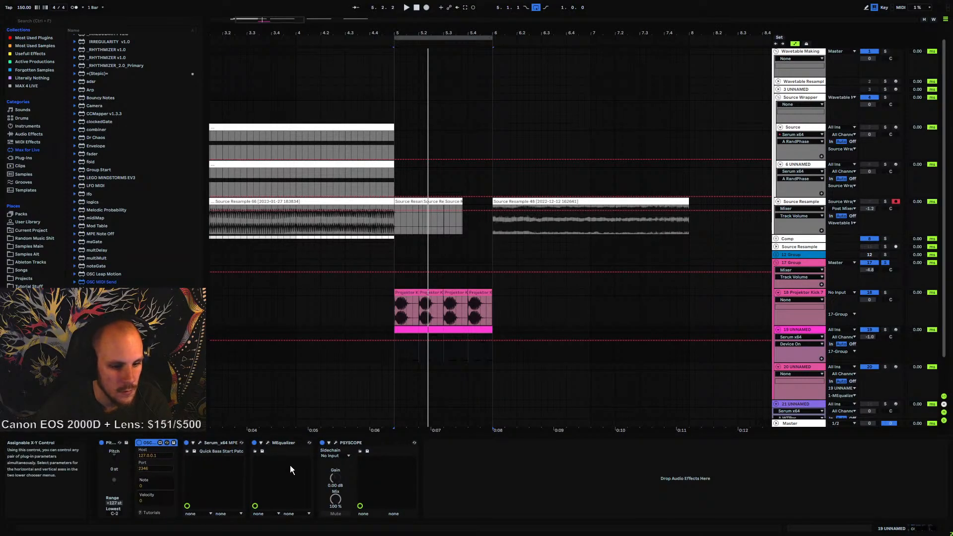
key("space")
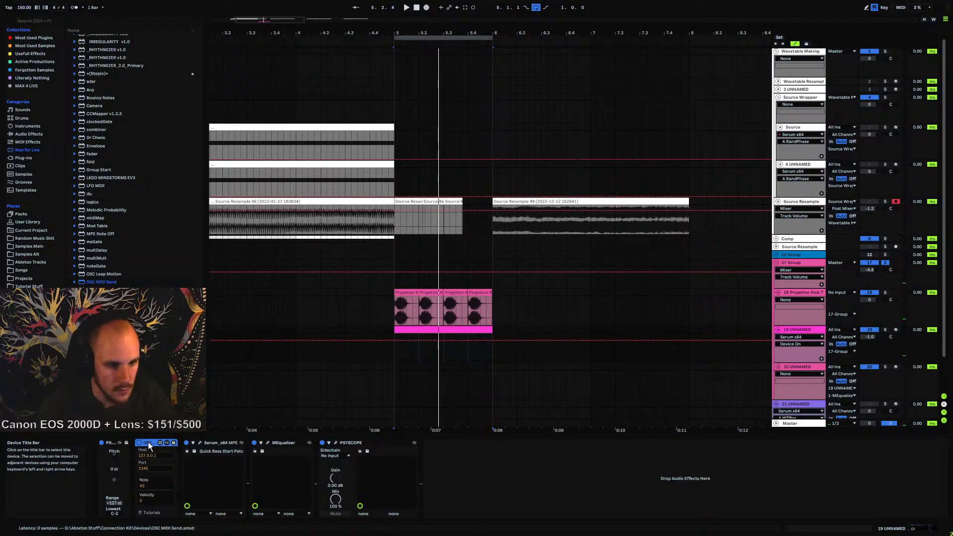
Delete the OSC MIDI Send device from track 19's device chain
key("Delete")
left_click(101, 282)
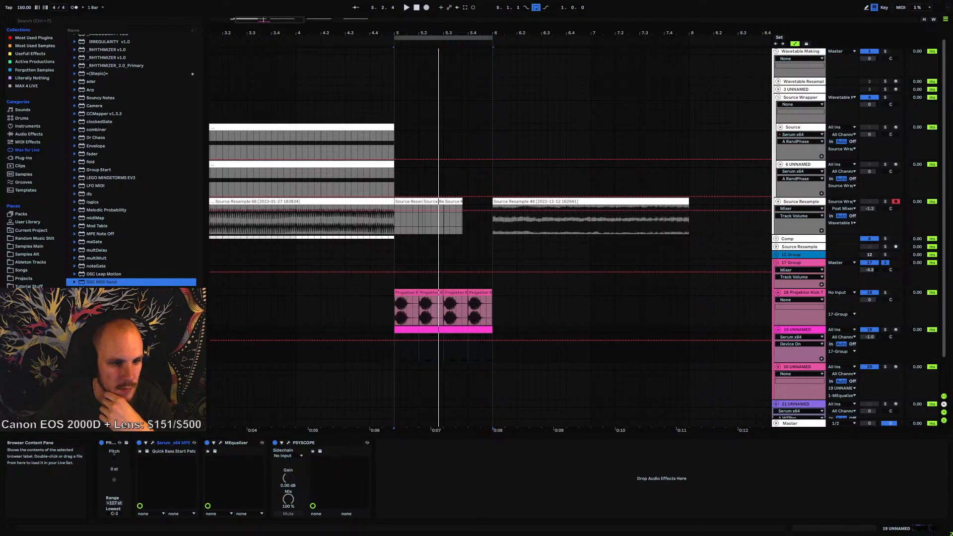
scroll(131, 159, "up", 3)
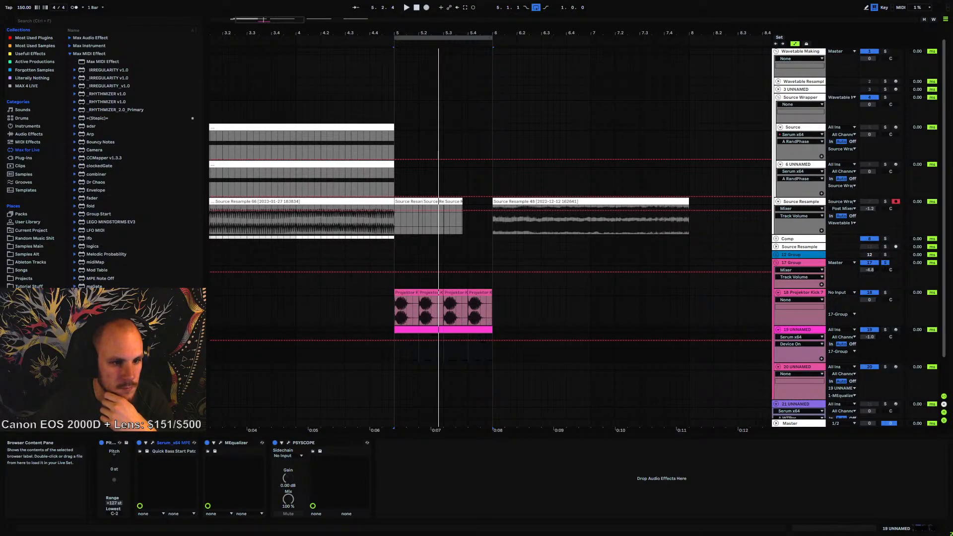
scroll(132, 159, "down", 3)
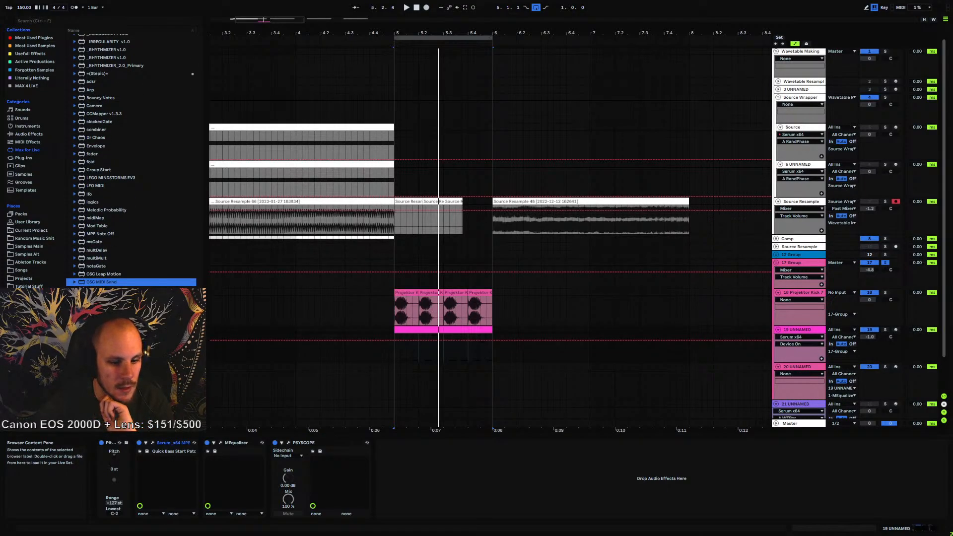
left_click(168, 442)
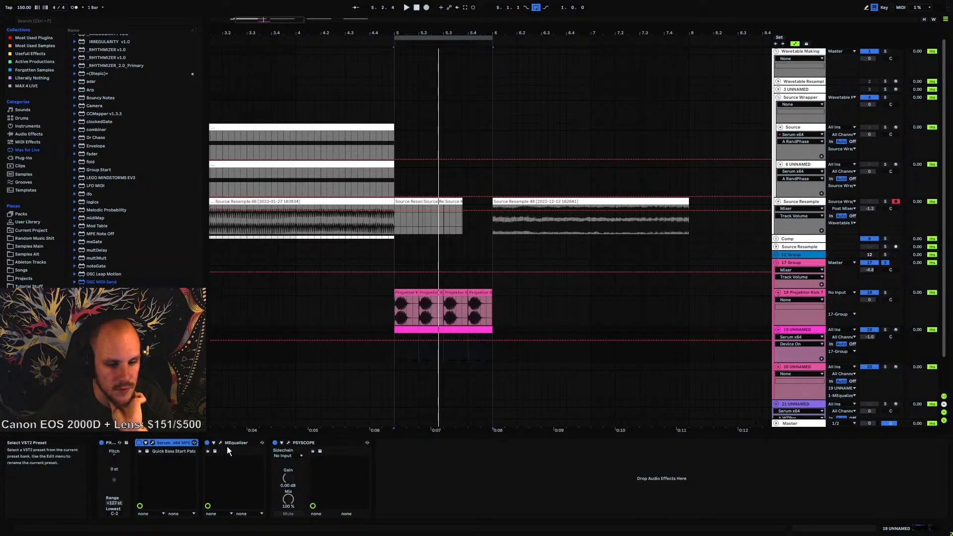
left_click(231, 464)
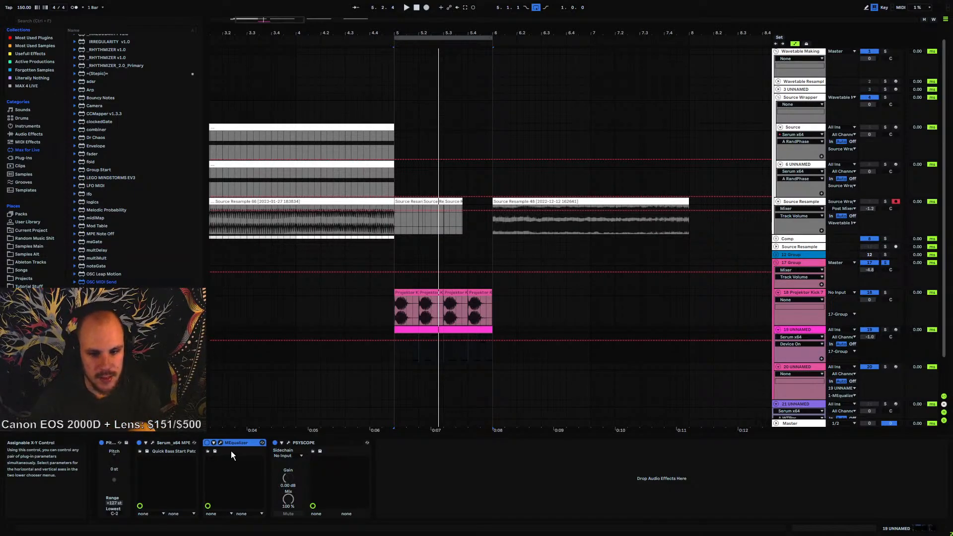
left_click_drag(394, 354, 496, 358)
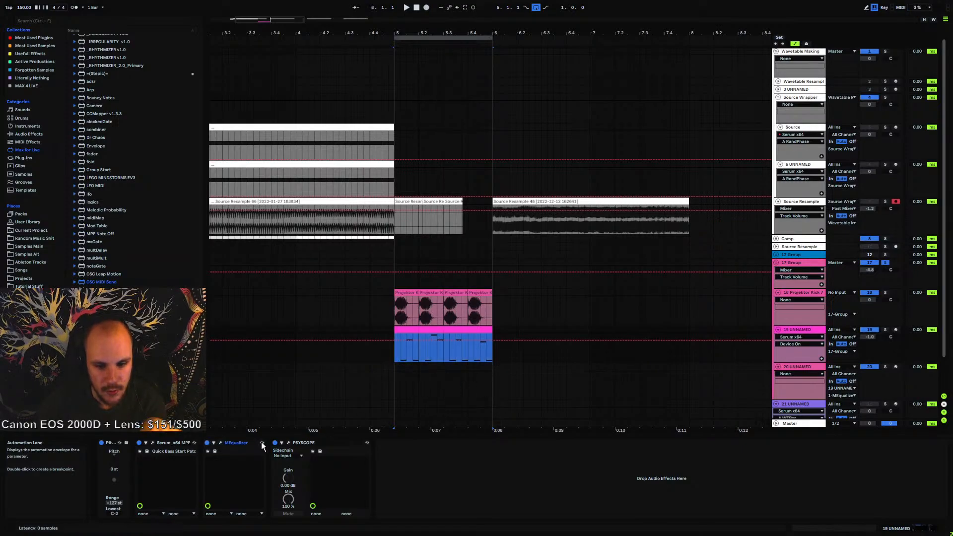
left_click(346, 440)
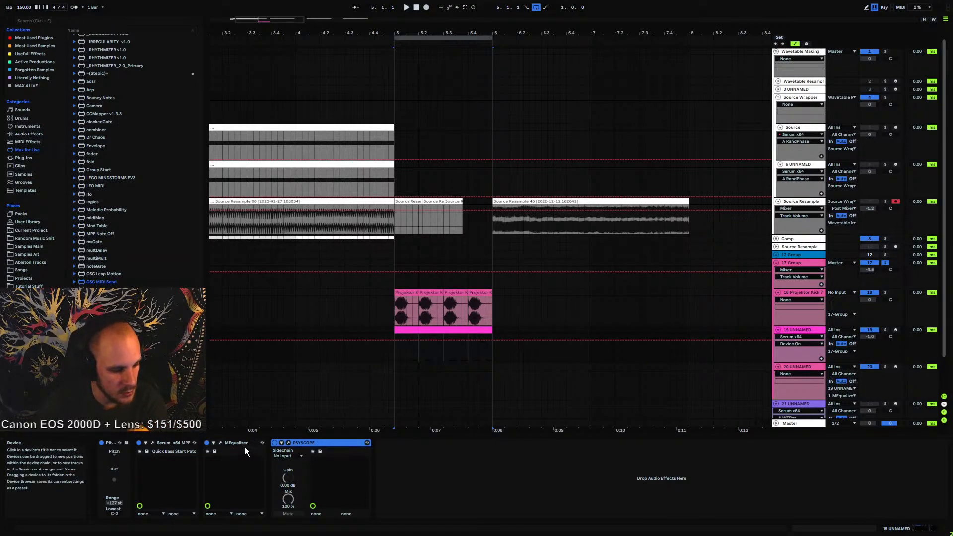
left_click(237, 442)
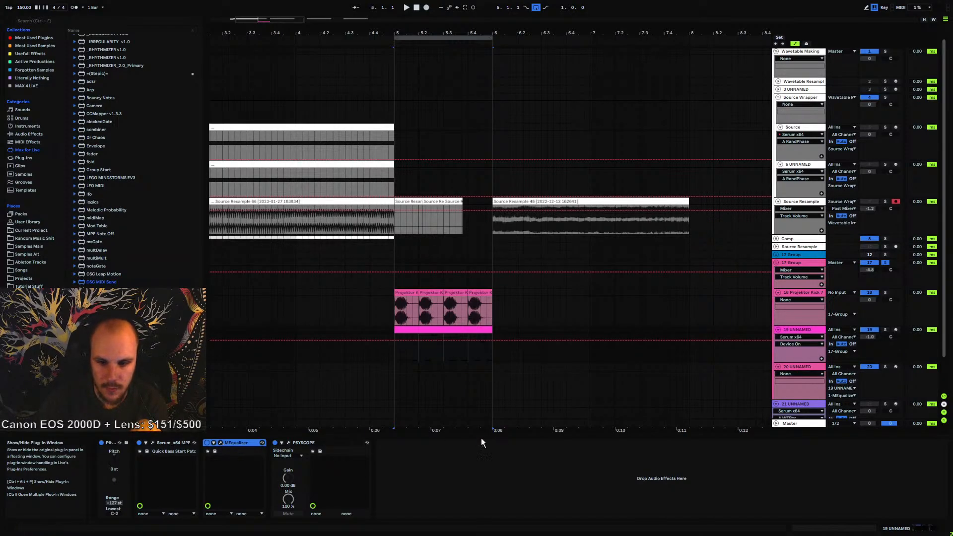
Route track 20's MIDI input from 19 UNNAMED and start playback
left_click(839, 368)
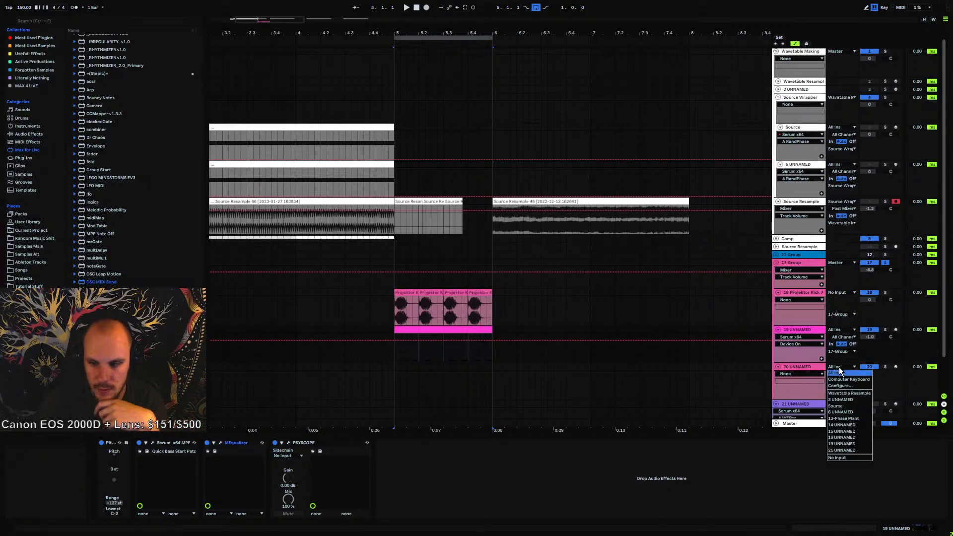
left_click(843, 443)
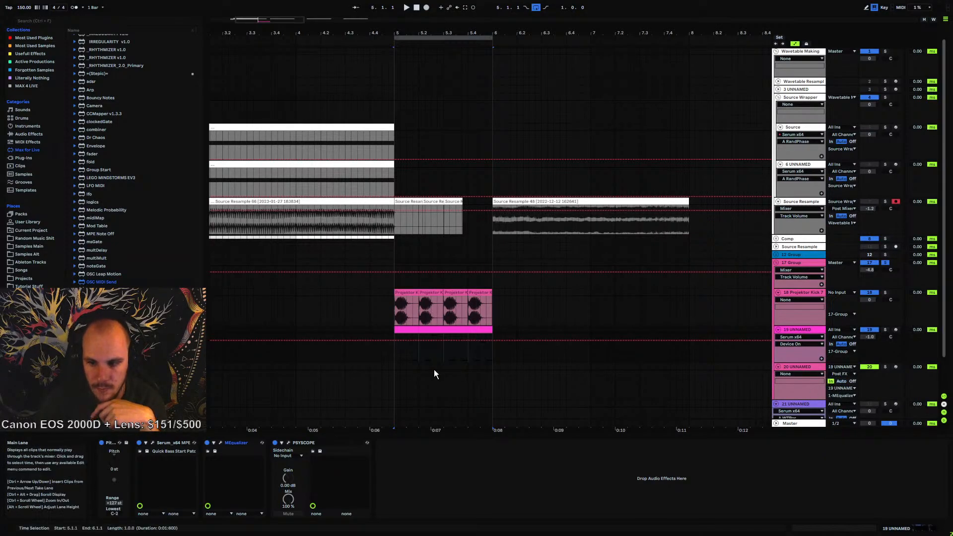
left_click(395, 368)
key("space")
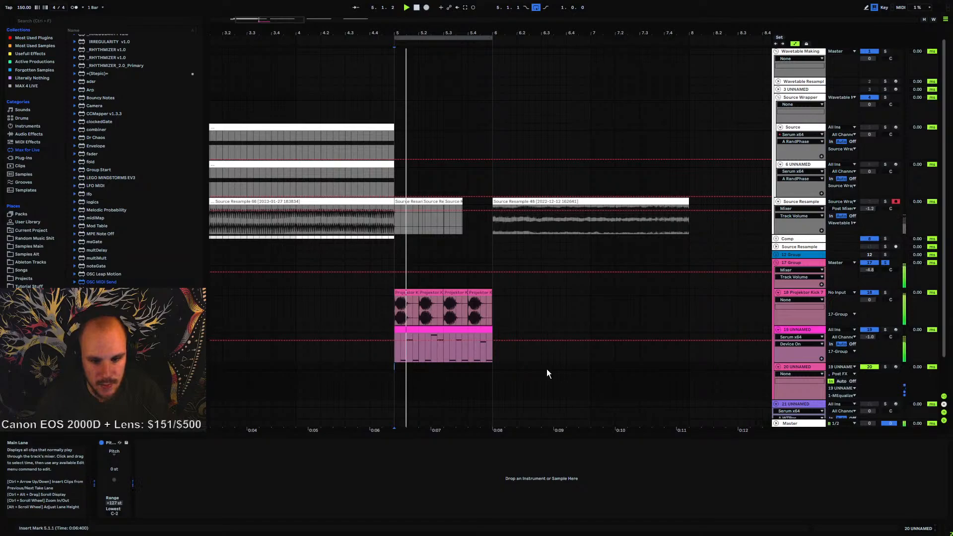
Lower the transposition of track 20's Pitch device while auditioning the bass
left_click(799, 331)
key("space")
left_click(220, 443)
key("space")
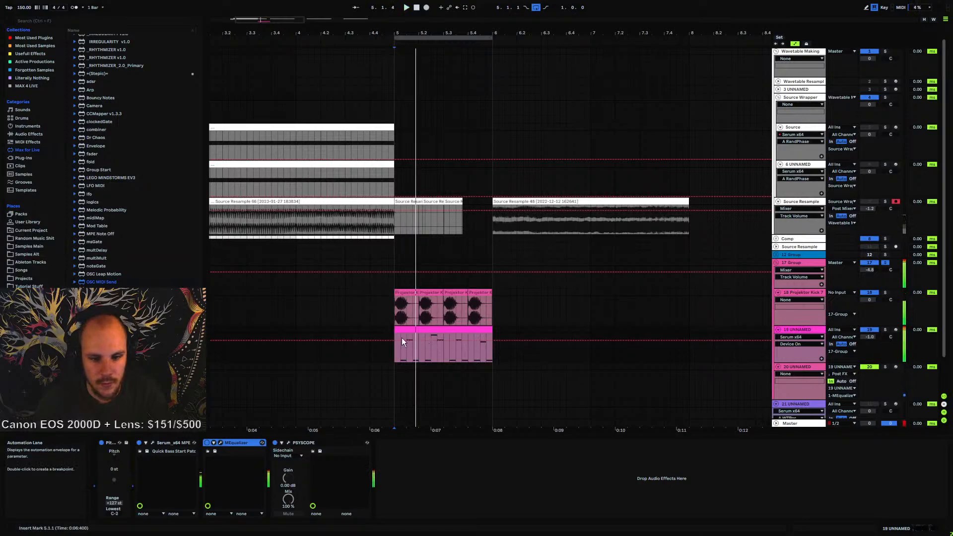
left_click(794, 368)
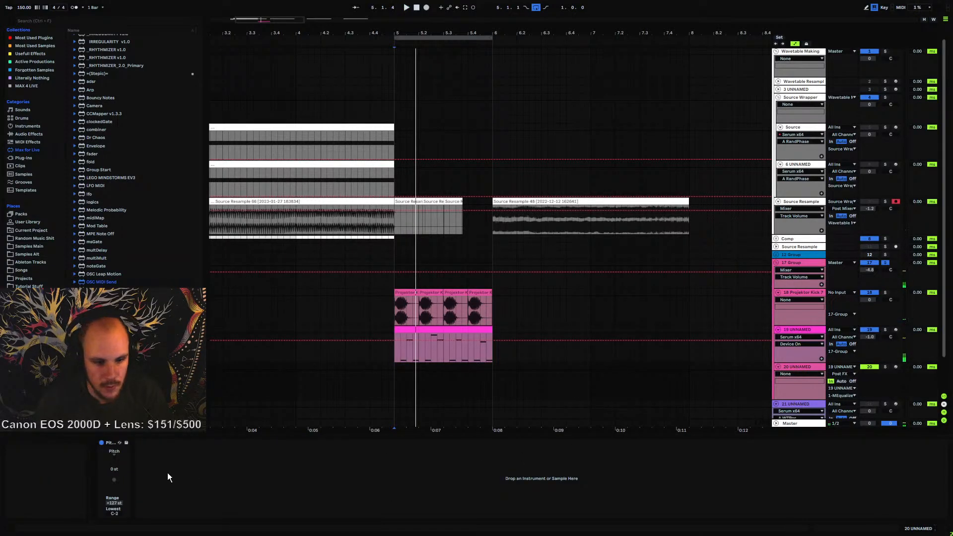
key("Down")
key("Down")
key("Down")
key("Down")
key("Down")
key("Down")
key("Down")
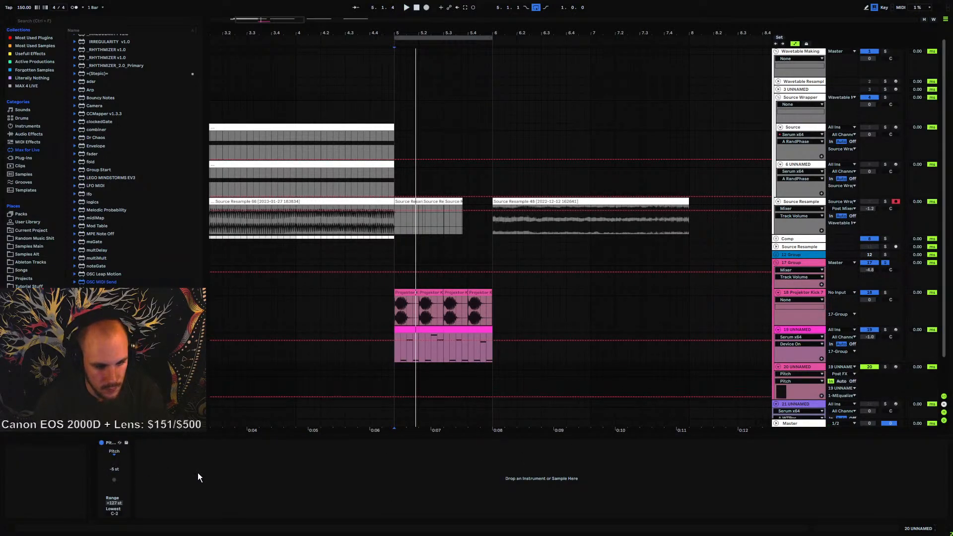
Open track 19's MEqualizer window, check its settings, and expand the meters and utilities panel
left_click(800, 329)
left_click(220, 443)
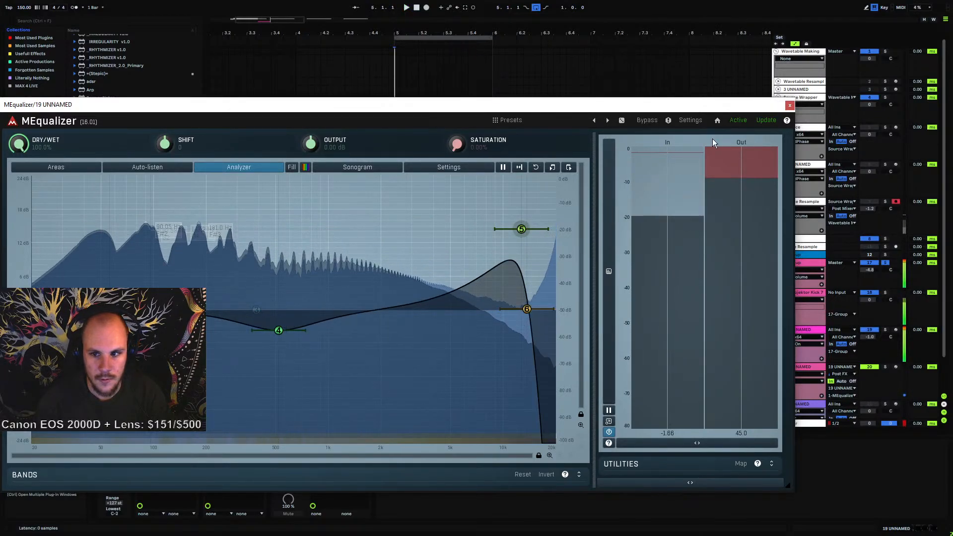
left_click(695, 121)
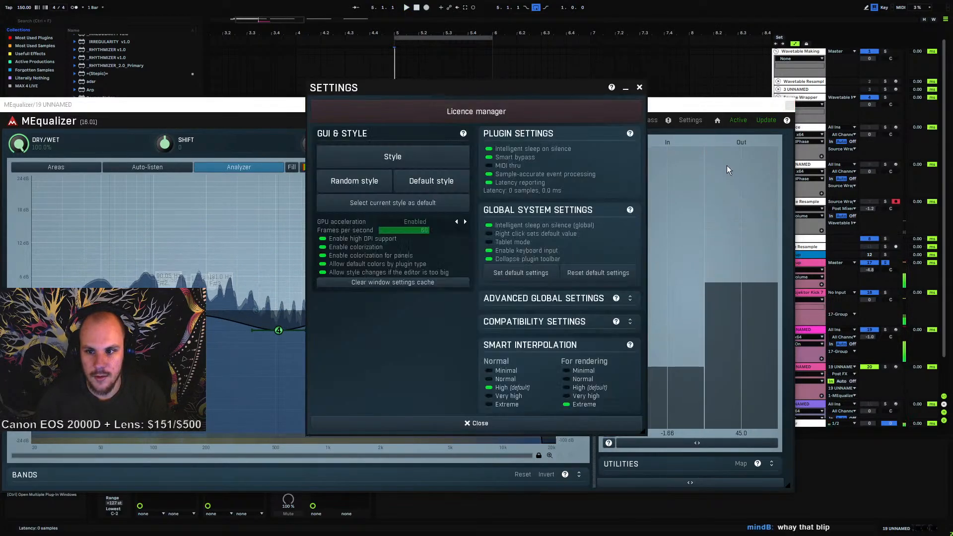
left_click(639, 88)
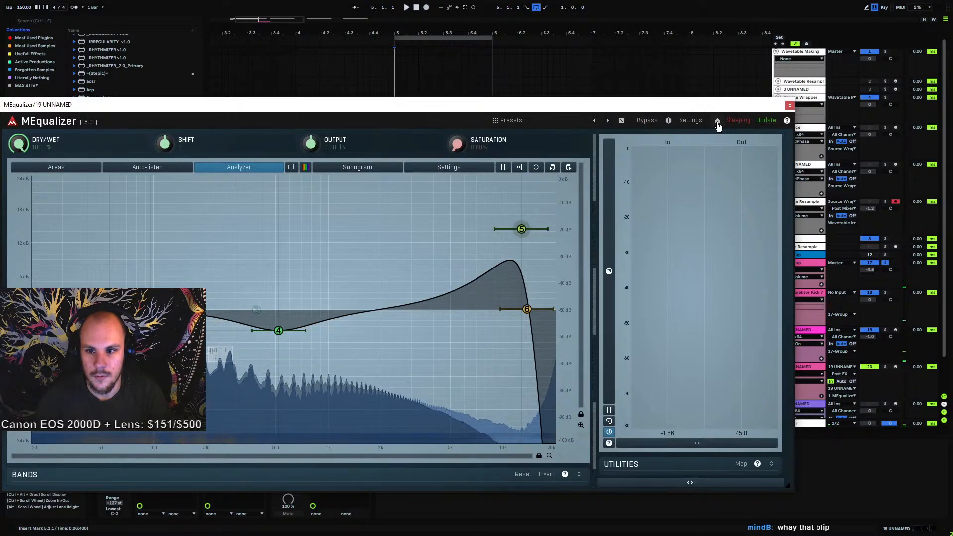
left_click(705, 486)
left_click(694, 247)
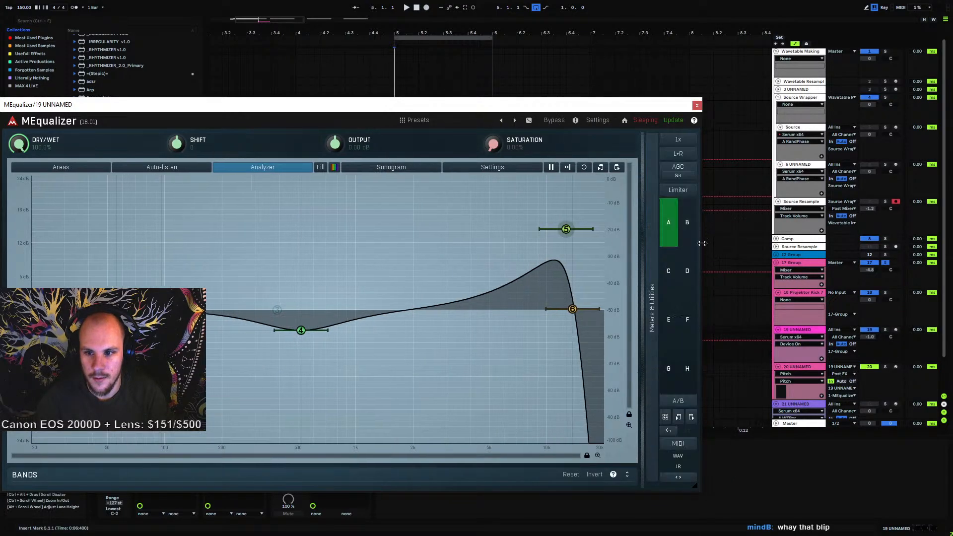
Set MEqualizer oversampling to 8x for normal and rendering, audition it, and close the plug-in window
left_click(677, 140)
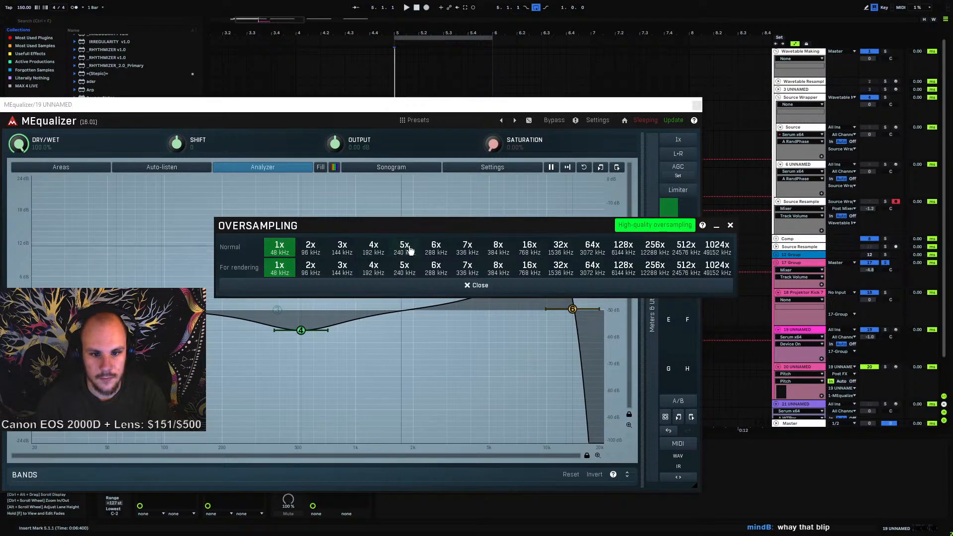
left_click(497, 247)
key("space")
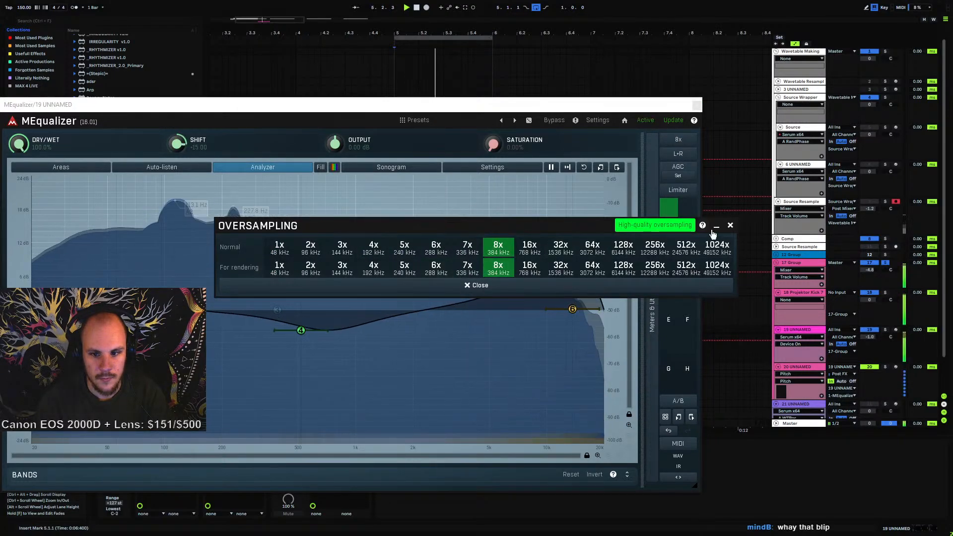
left_click(730, 226)
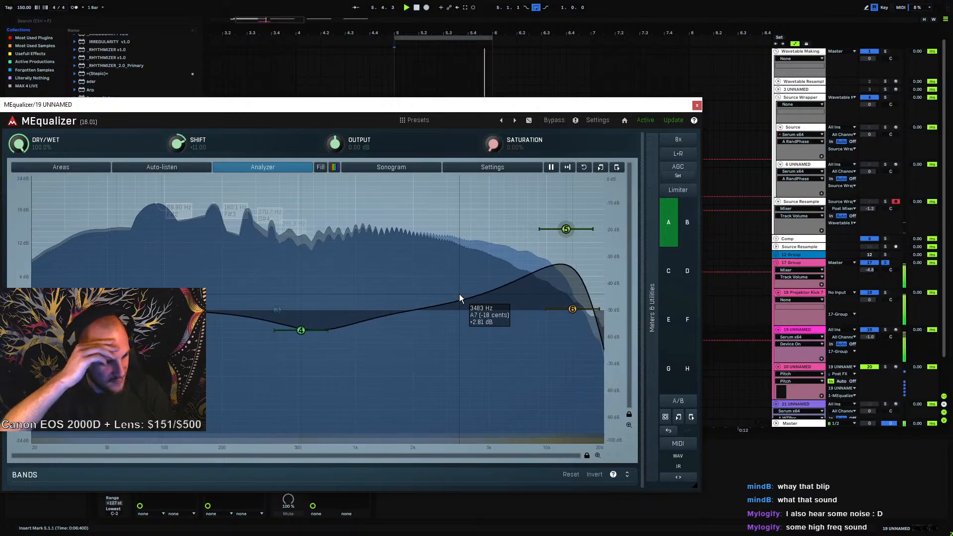
key("space")
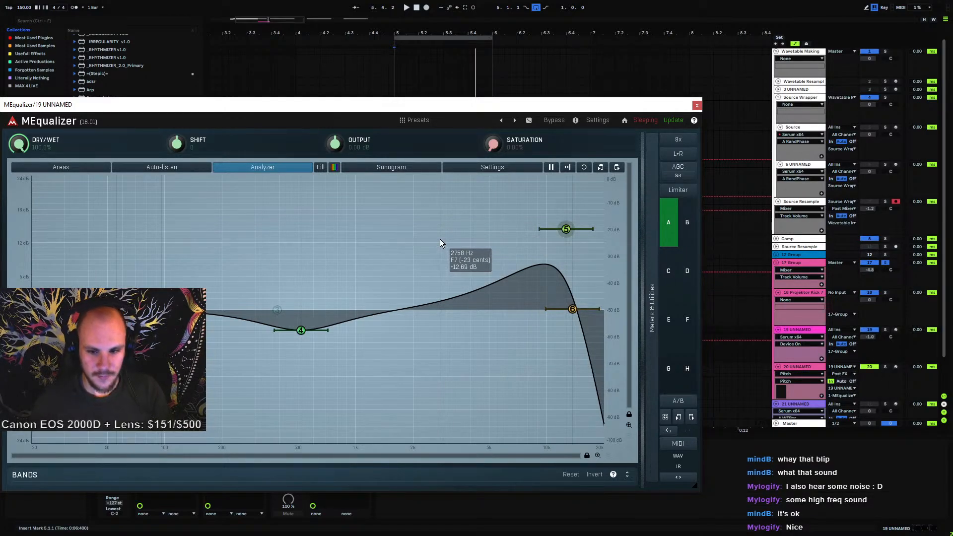
left_click(697, 105)
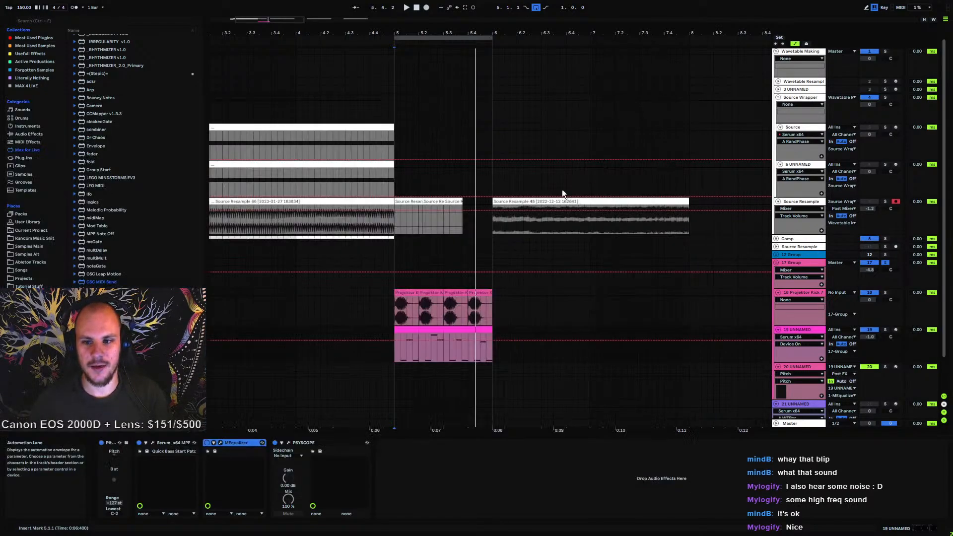
Group the Serum bass track 19 into its own group track
key("space")
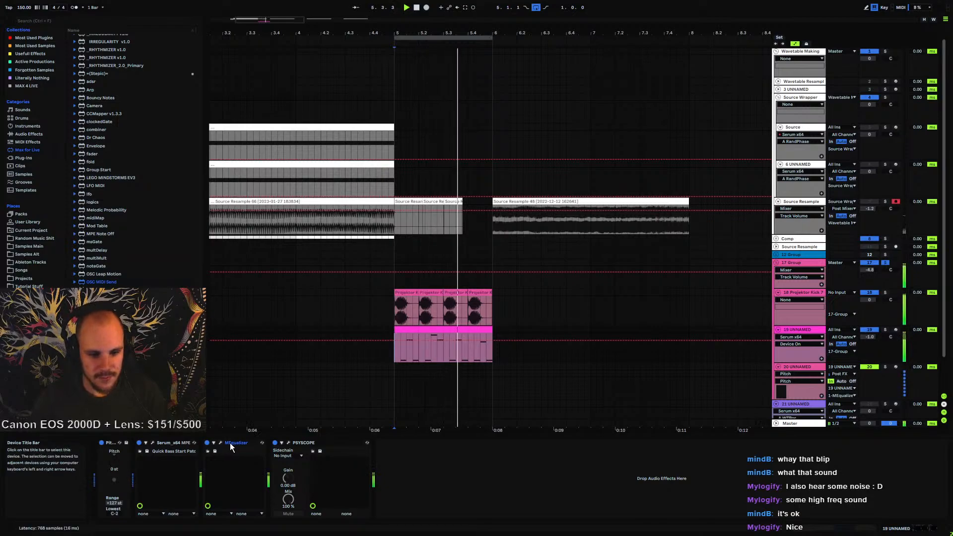
left_click(799, 366)
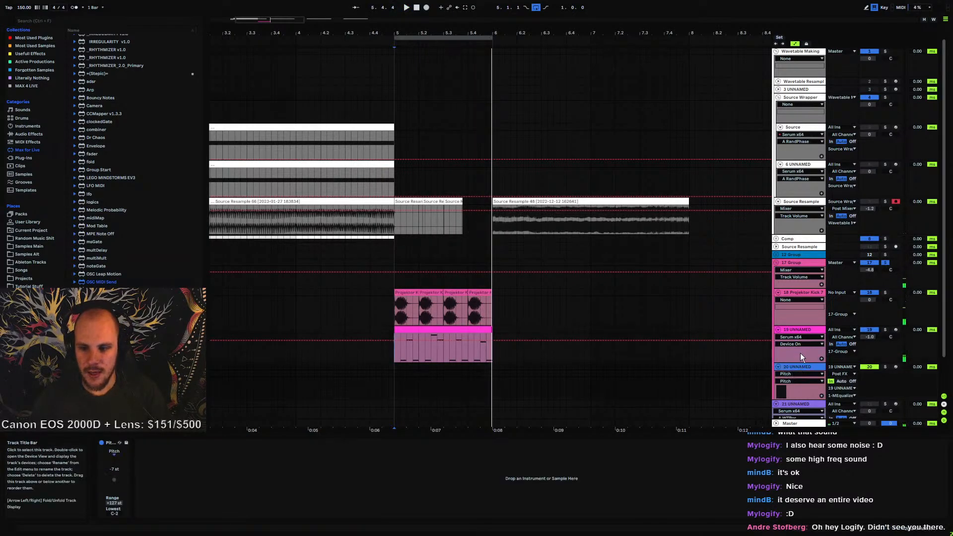
left_click(804, 329, "shift")
key("ctrl+g")
scroll(510, 355, "down", 3)
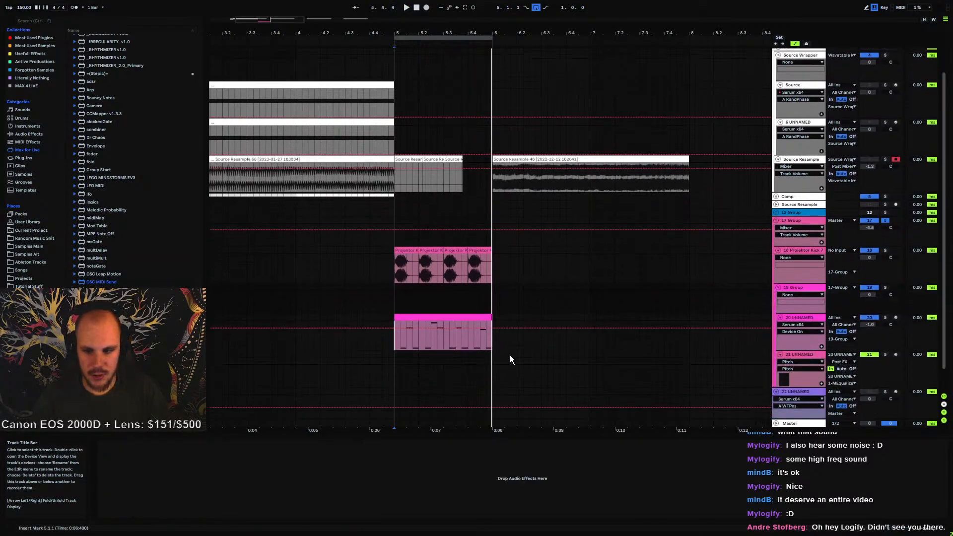
Select all notes in the bass MIDI clip and transpose them up three semitones
left_click_drag(418, 309, 394, 309)
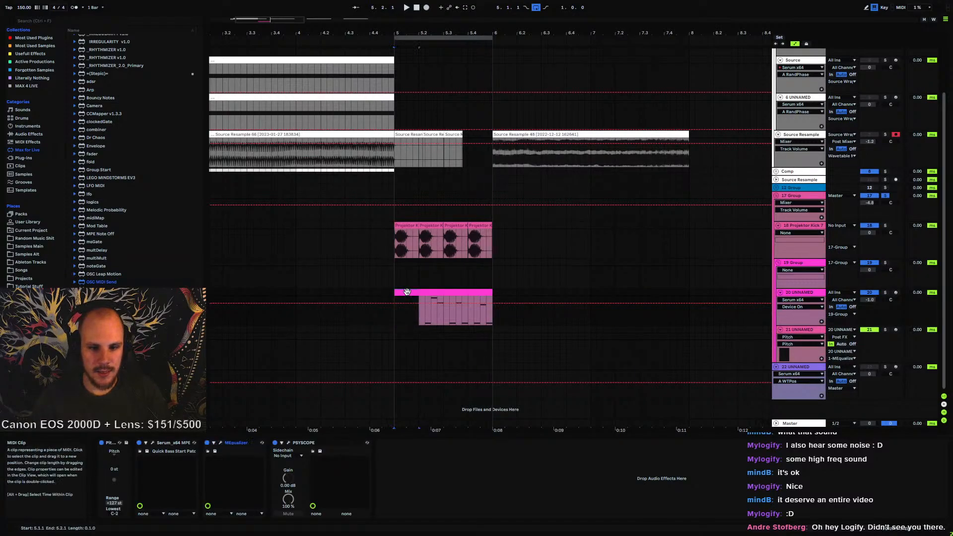
key("ctrl+a")
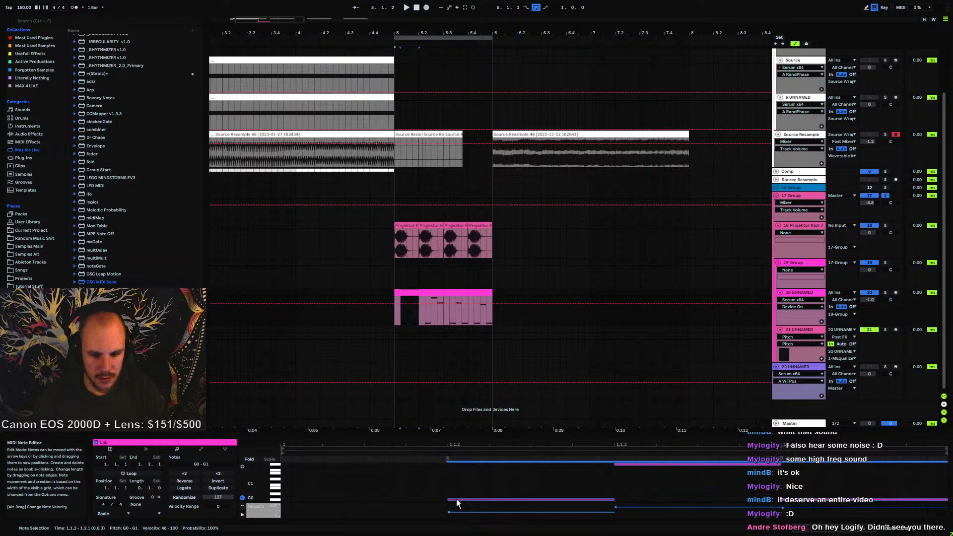
key("Up")
key("Up")
key("Up")
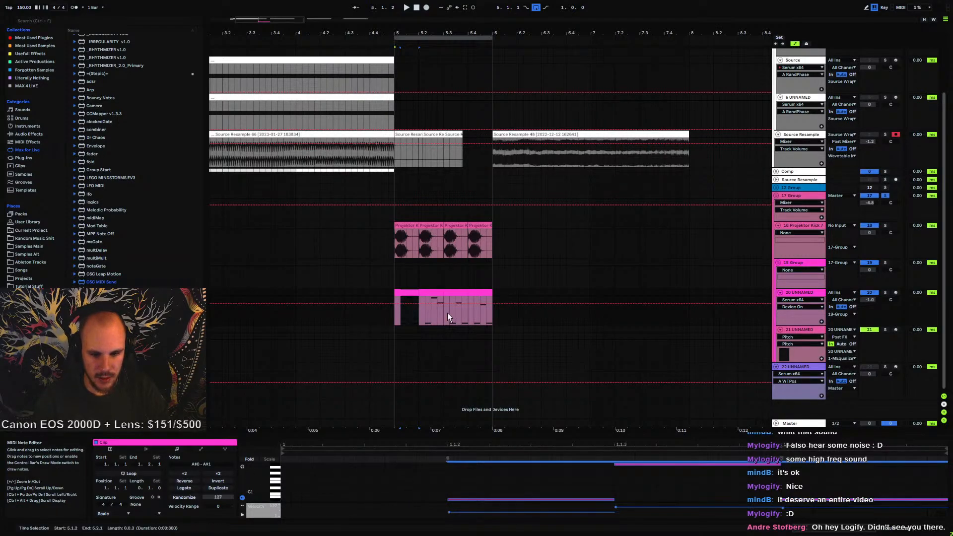
Consolidate the split bass clip pieces into a single clip and play it back
left_click(487, 480)
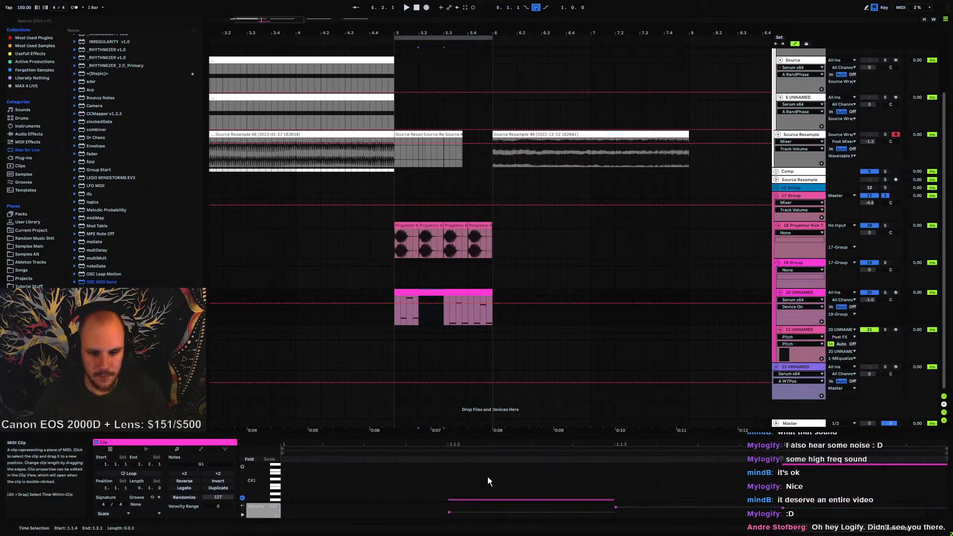
left_click(431, 292)
left_click(489, 293, "shift")
key("ctrl+j")
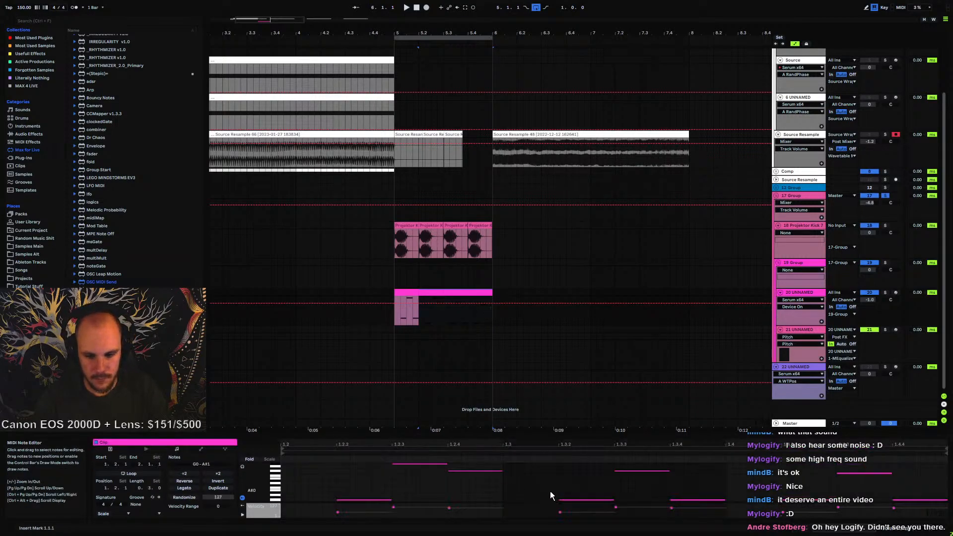
key("ctrl+a")
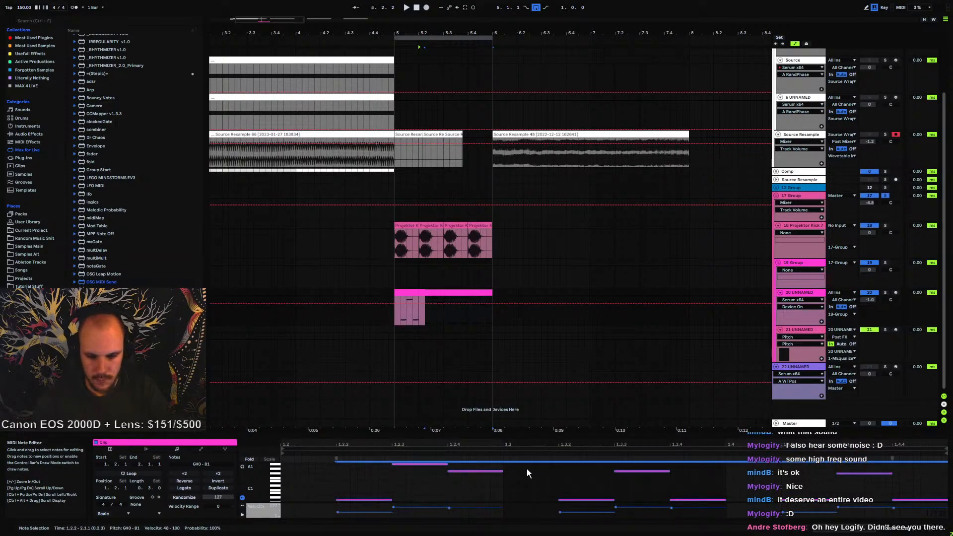
left_click(414, 293)
left_click(432, 292, "shift")
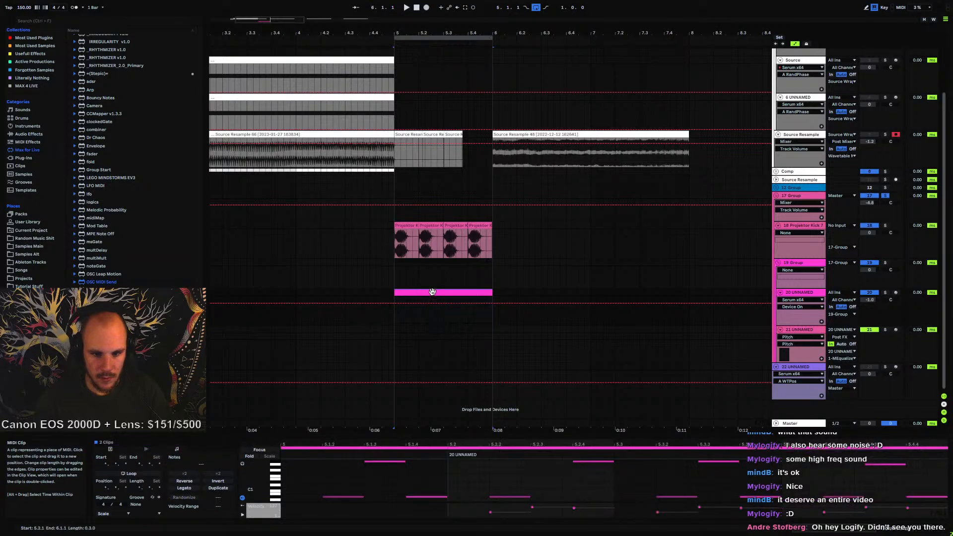
key("ctrl+j")
key("space")
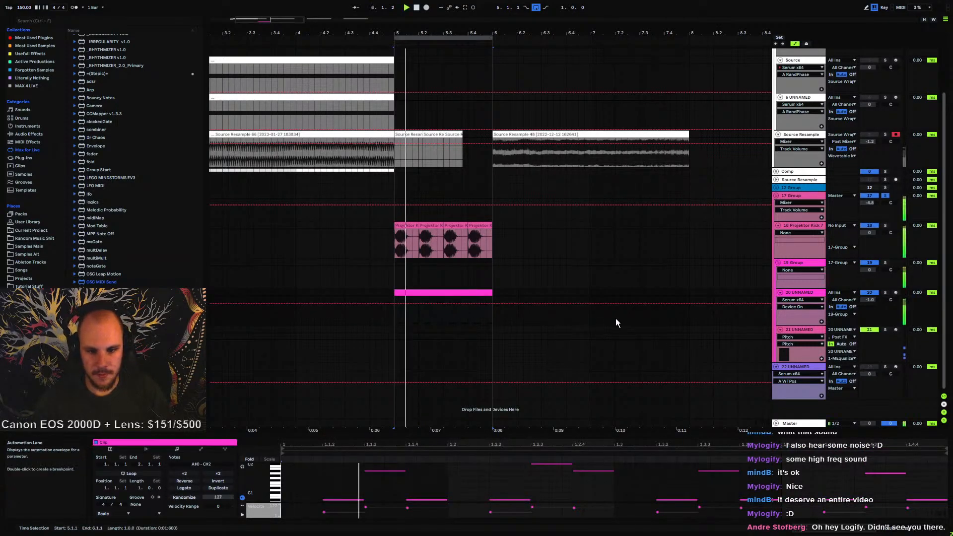
left_click(793, 291)
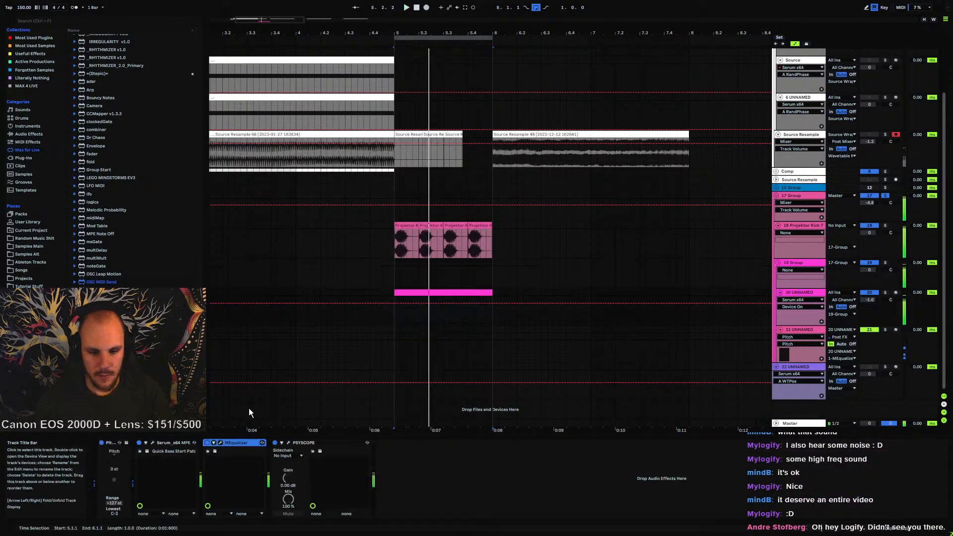
Open the bass track's MEqualizer window, audition the playback, and close the window
left_click(221, 444)
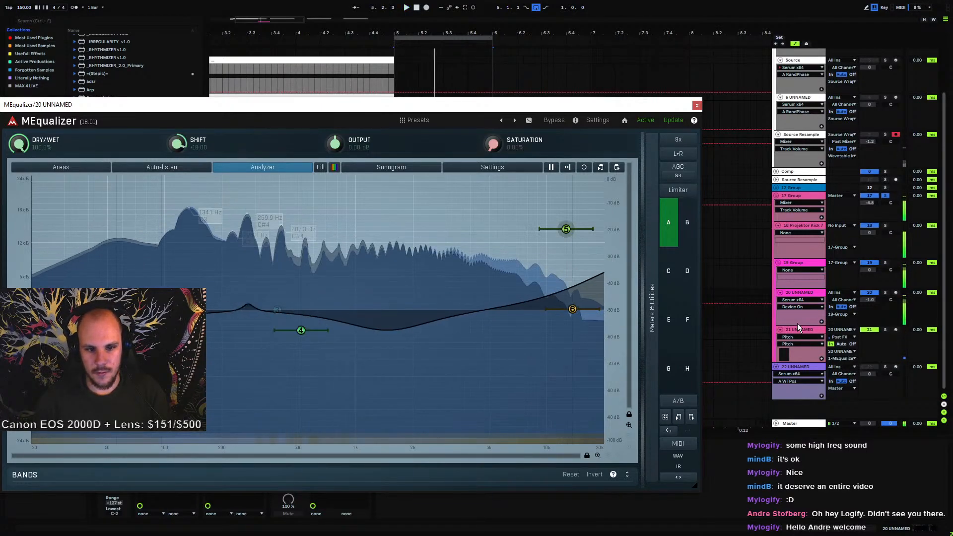
key("space")
left_click(697, 105)
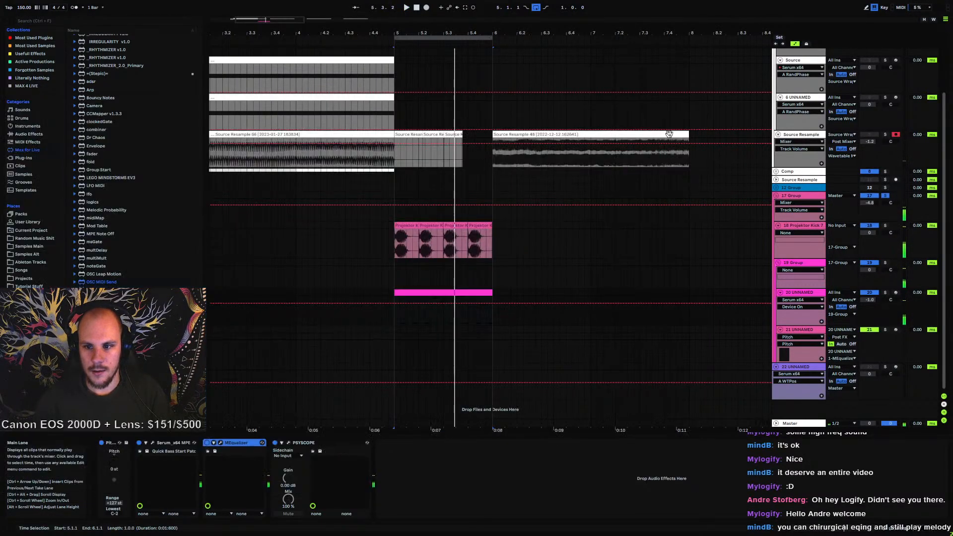
Select the opening beat of the bass MIDI clip and play from there
left_click(406, 317)
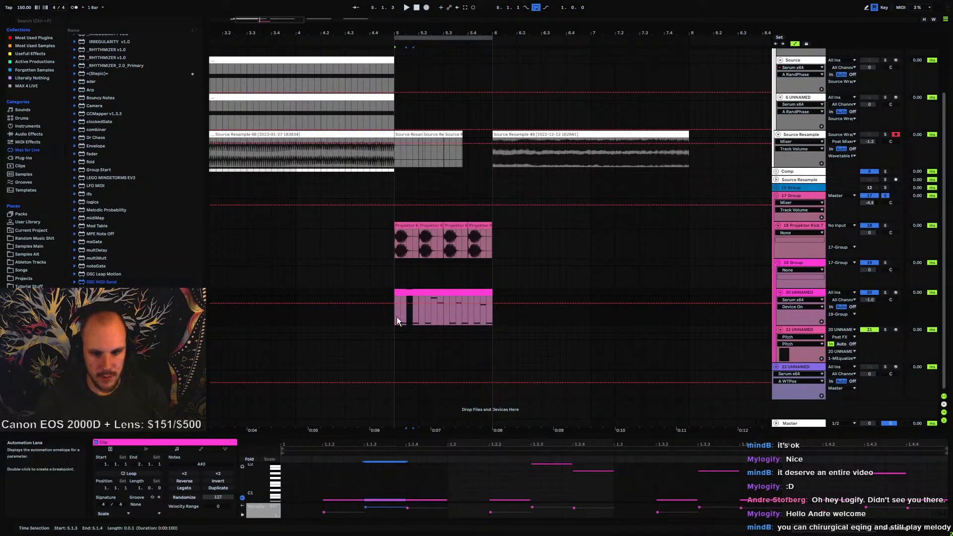
left_click_drag(397, 317, 417, 316)
key("space")
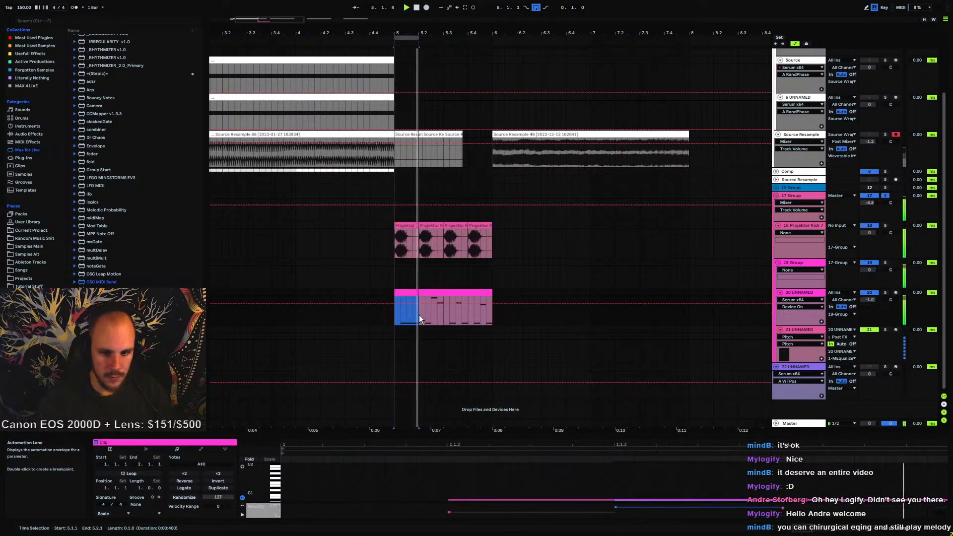
Select bass track 20 and open its MEqualizer window to inspect the curve, then close it
left_click(808, 264)
double_click(794, 291)
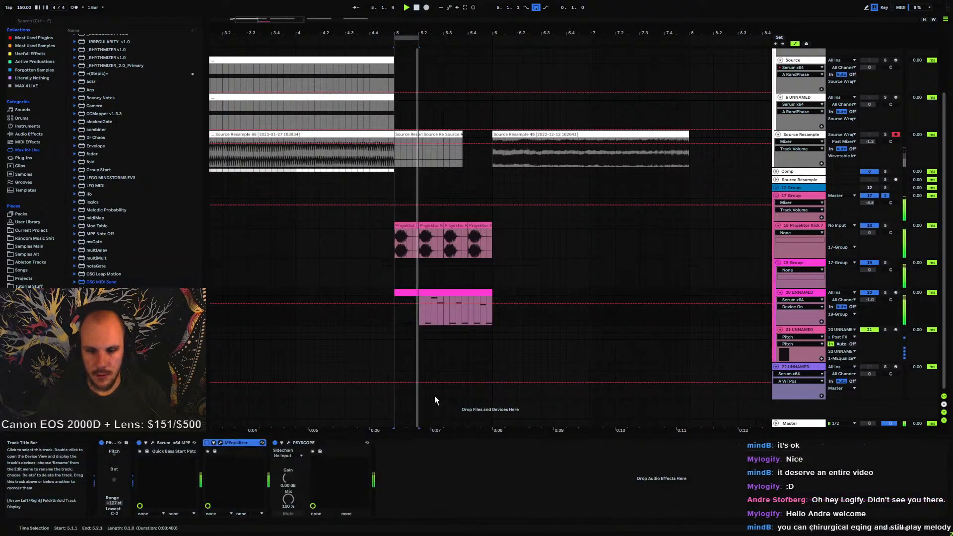
left_click(220, 443)
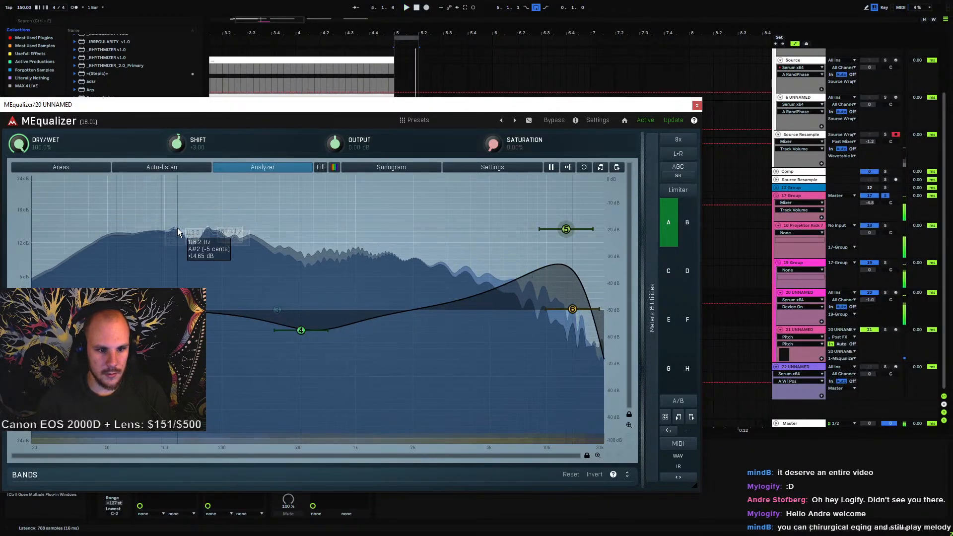
left_click(697, 105)
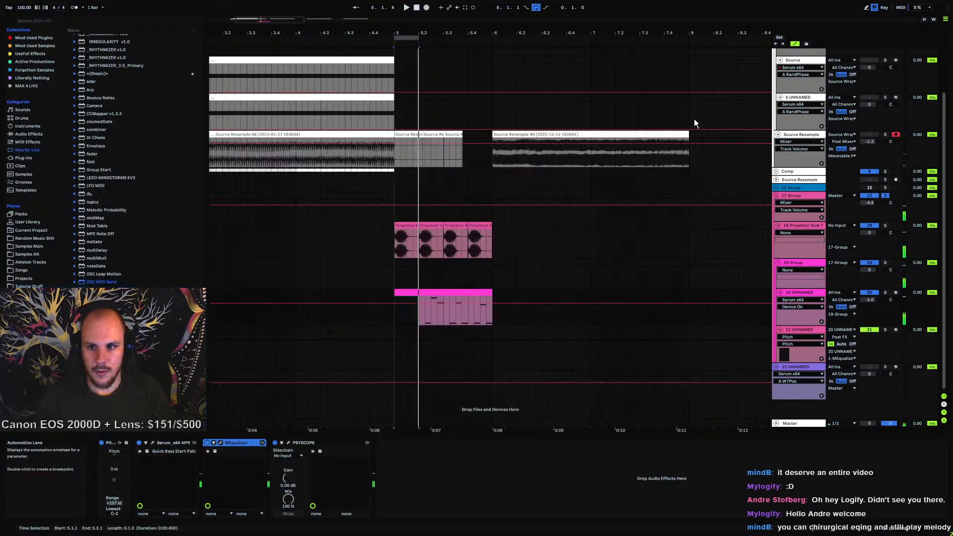
Remove the Pitch device from MIDI track 21 and restart playback
left_click(429, 294)
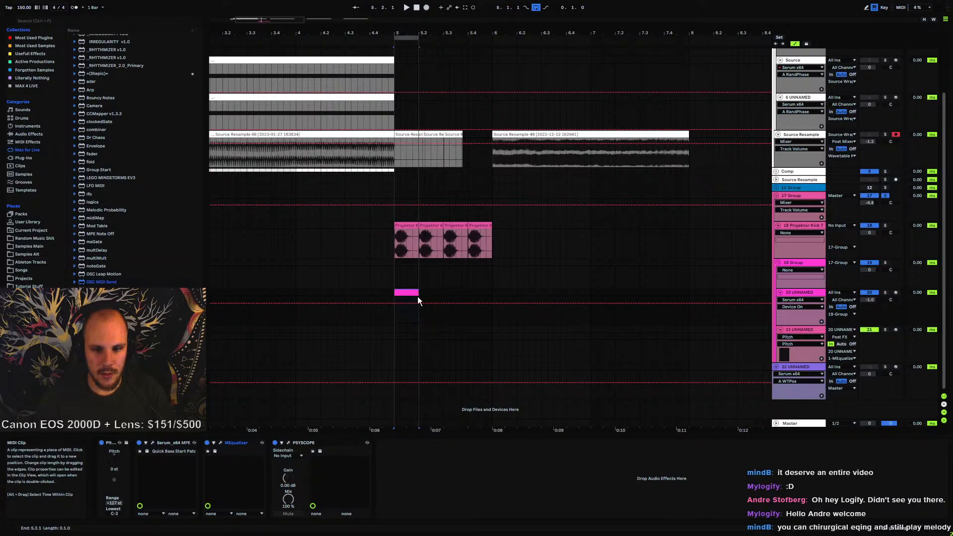
left_click(796, 327)
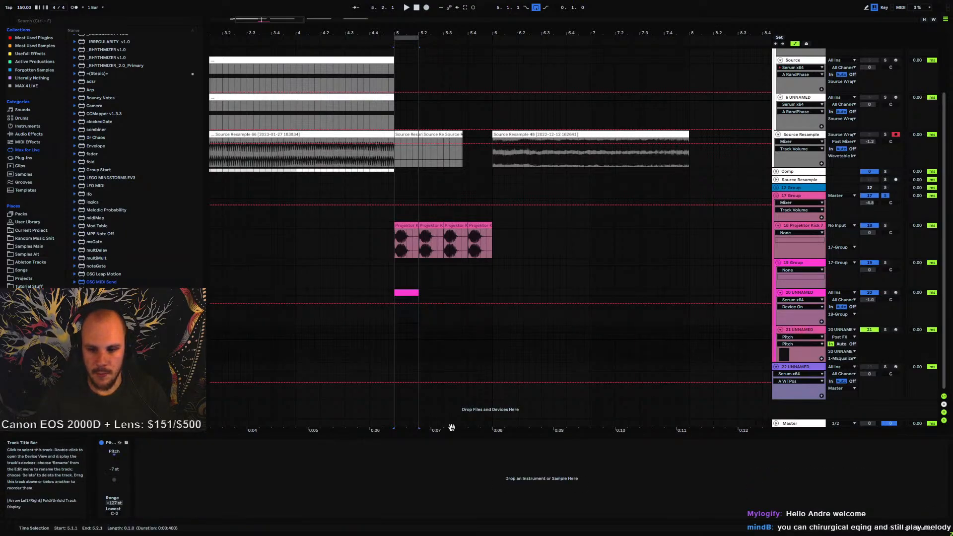
double_click(115, 459)
key("space")
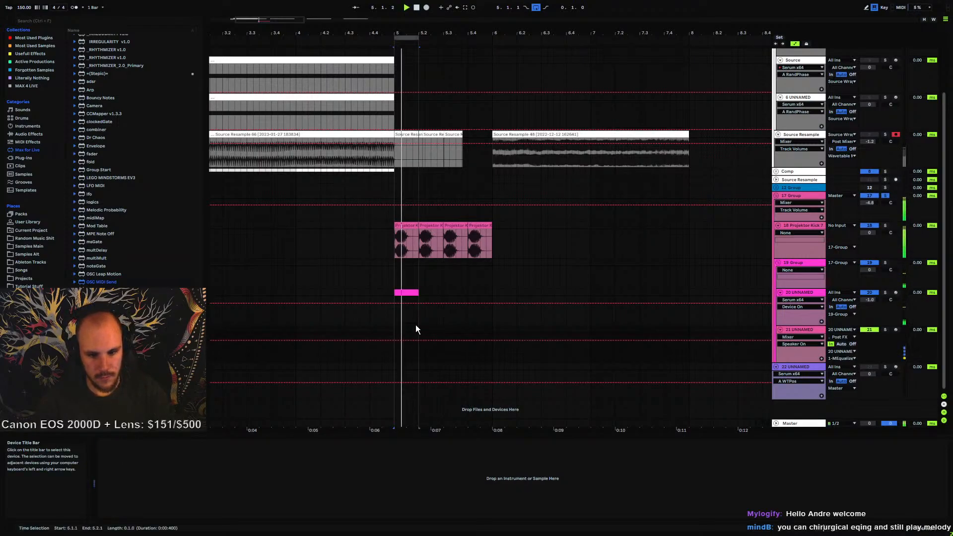
Open the short MIDI clip on track 20 in the clip editor and play it
left_click(801, 293)
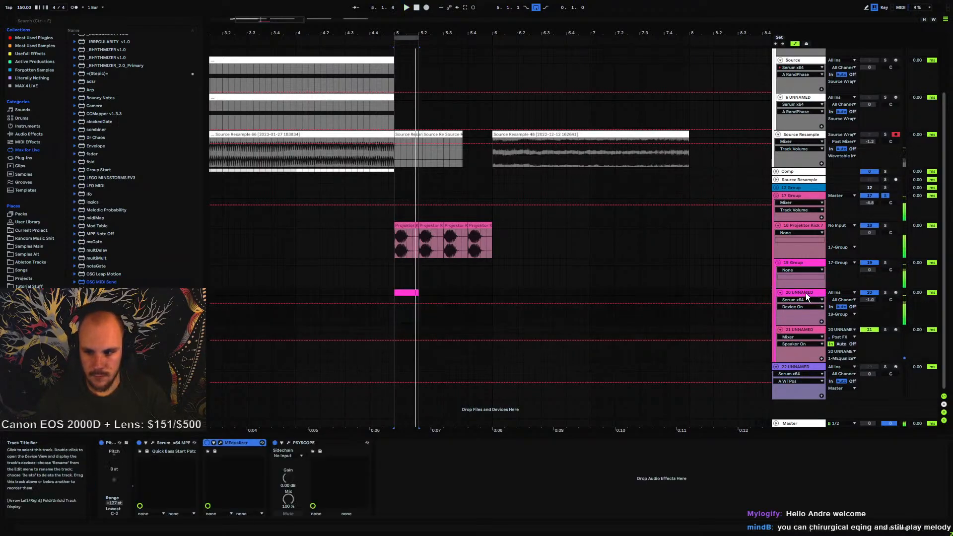
double_click(411, 297)
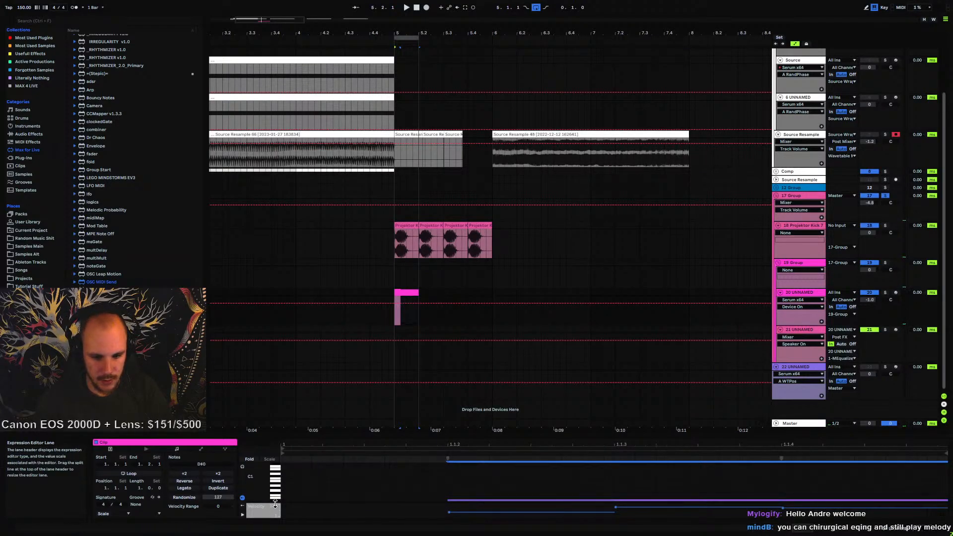
scroll(278, 496, "down", 2)
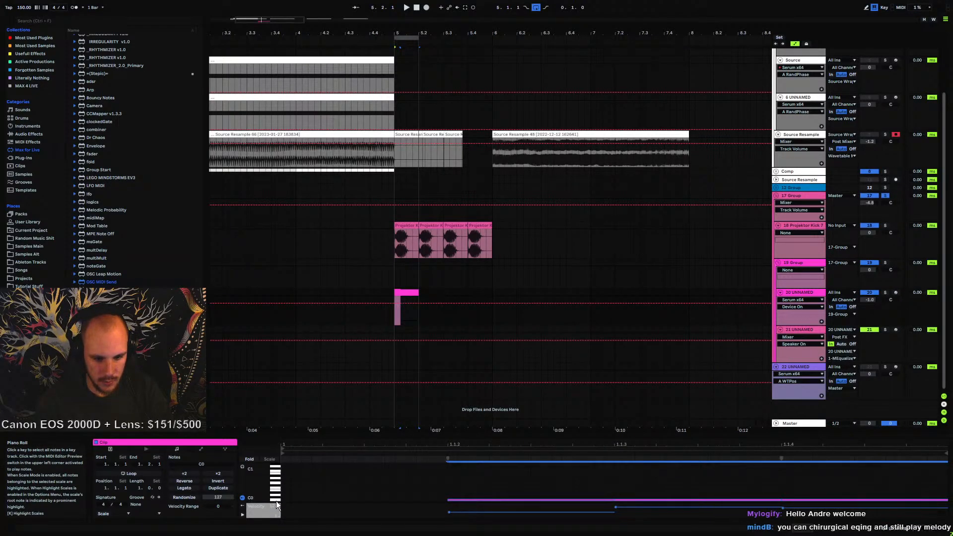
key("space")
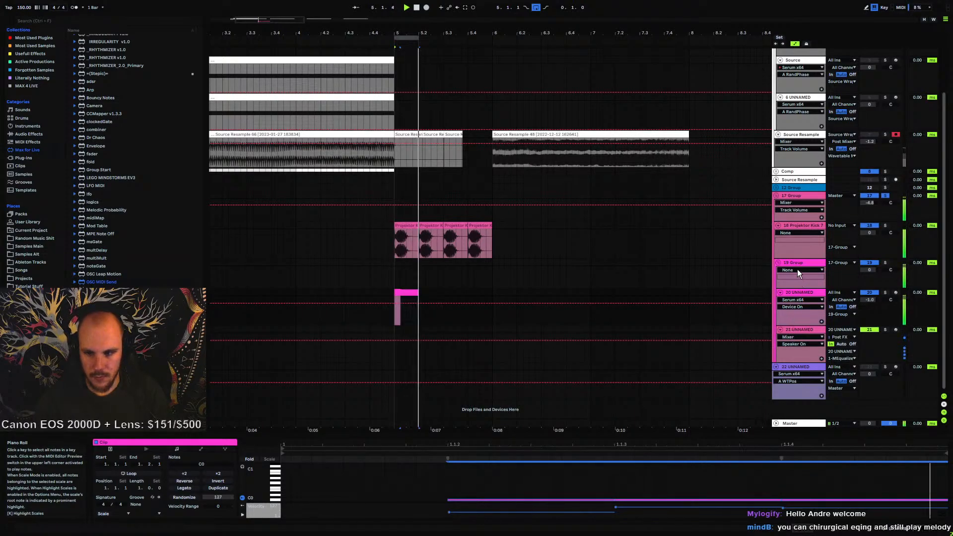
In the bass track's MEqualizer, shift all the bands slightly lower in frequency while playing, then close the window
double_click(793, 293)
left_click(221, 443)
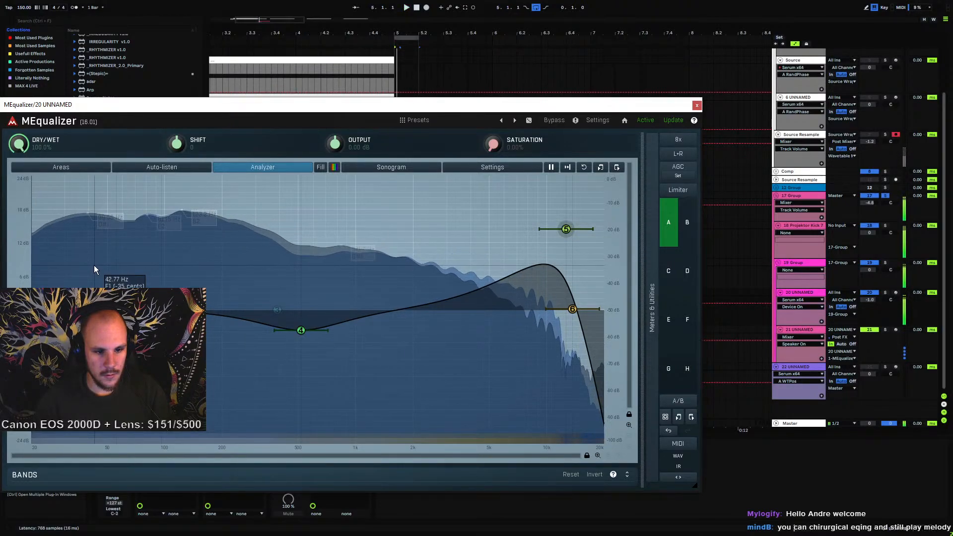
key("space")
key("space")
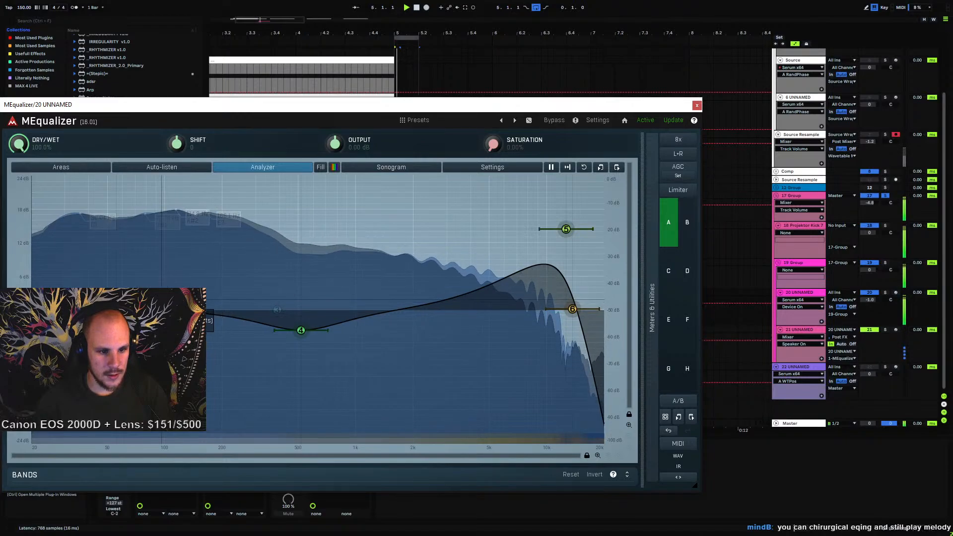
left_click_drag(162, 302, 129, 302)
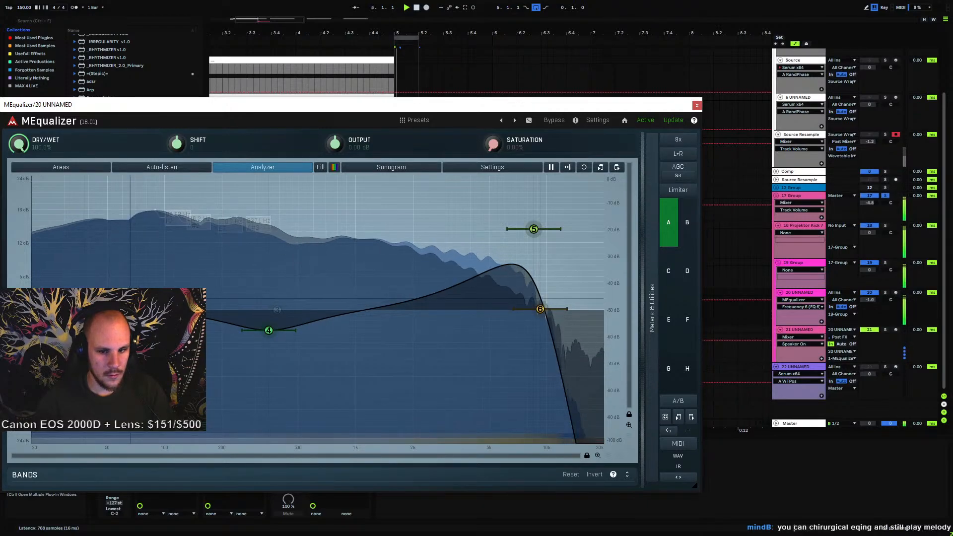
key("space")
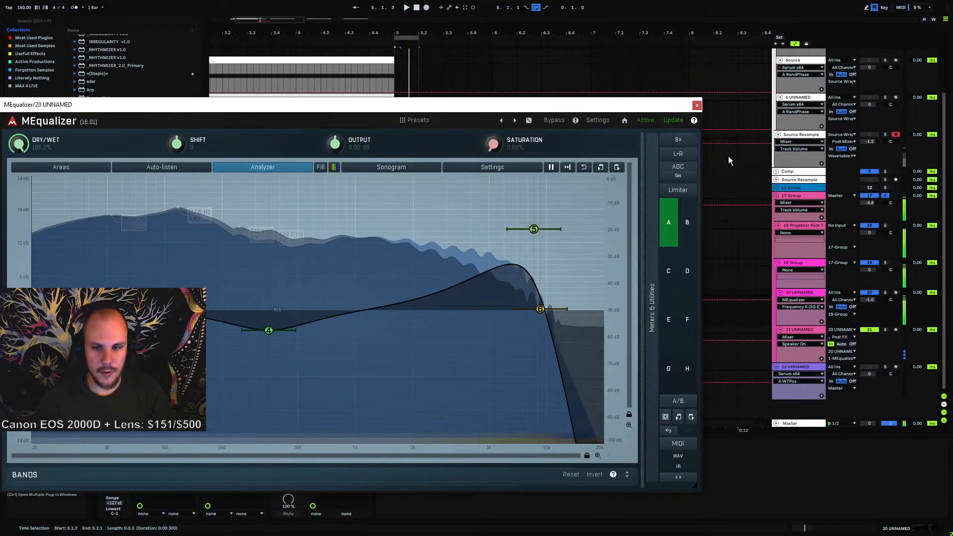
left_click(696, 105)
Transpose the short clip's note on track 20 up three semitones and play it
left_click(401, 293)
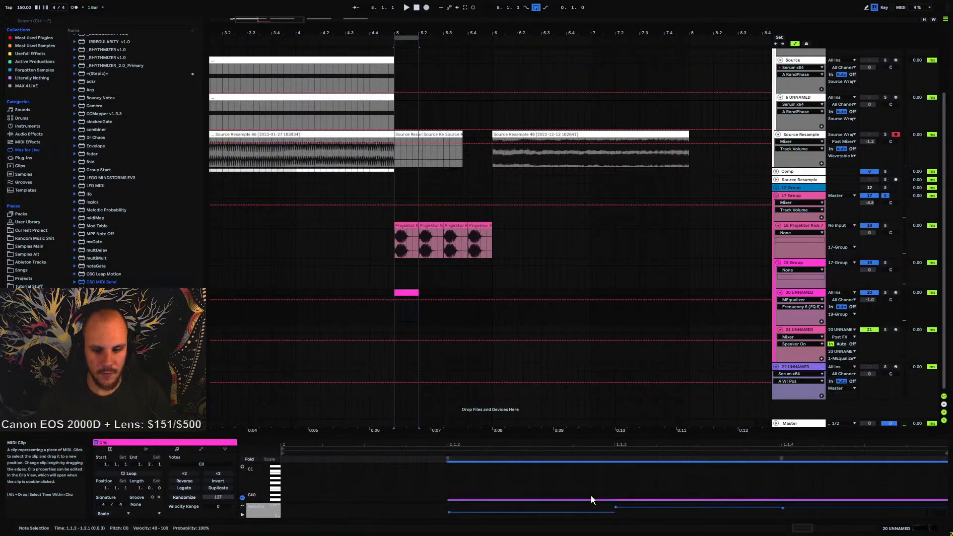
key("Up")
key("Up")
key("Up")
key("Up")
key("Up")
key("Up")
key("Up")
key("Up")
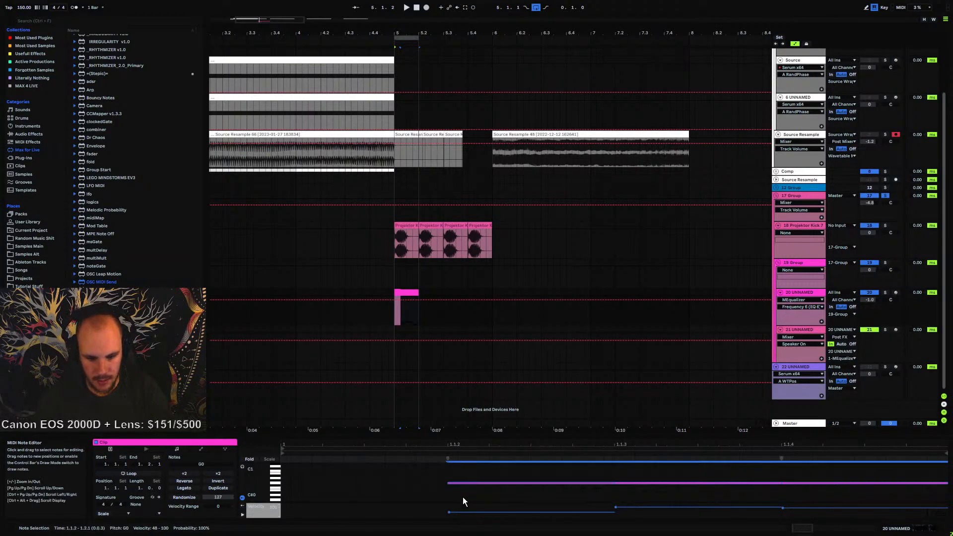
key("space")
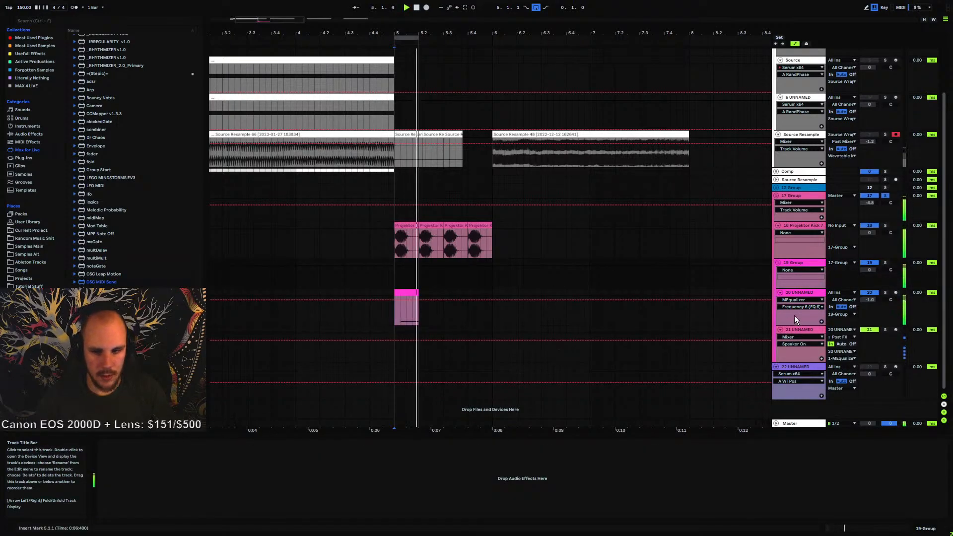
Open the bass MEqualizer to check its Shift amount, then close it
left_click(808, 293)
left_click(221, 443)
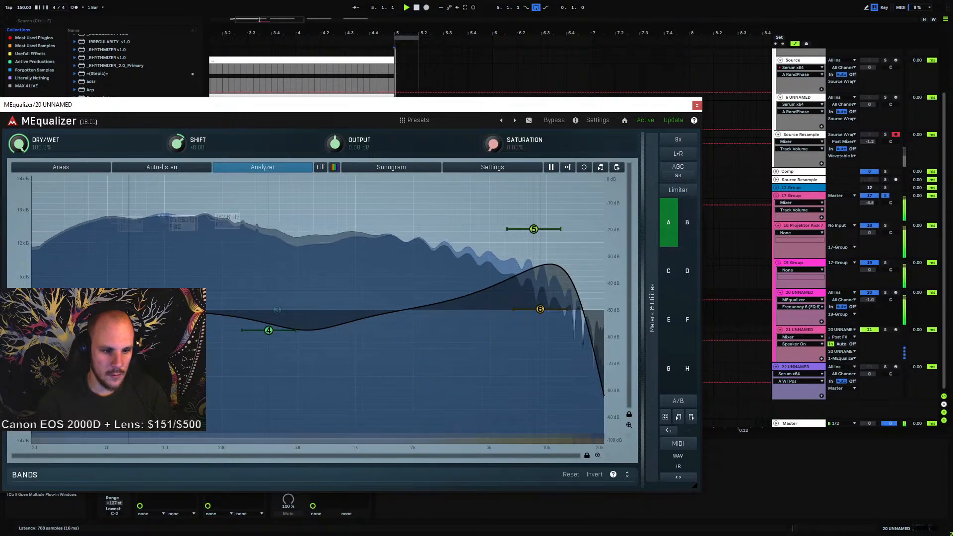
left_click(697, 106)
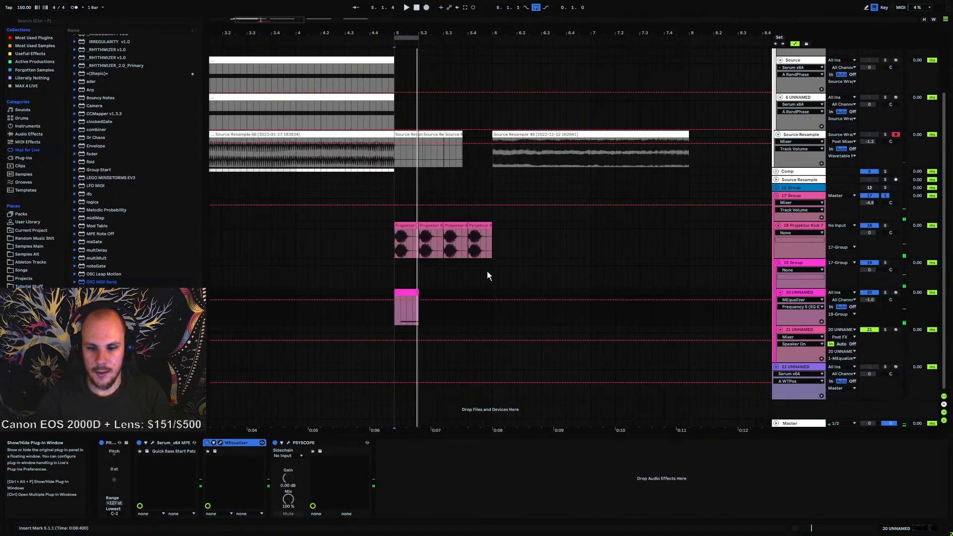
Extend the short MIDI clip on track 20 to the end of the bar and play it
double_click(409, 293)
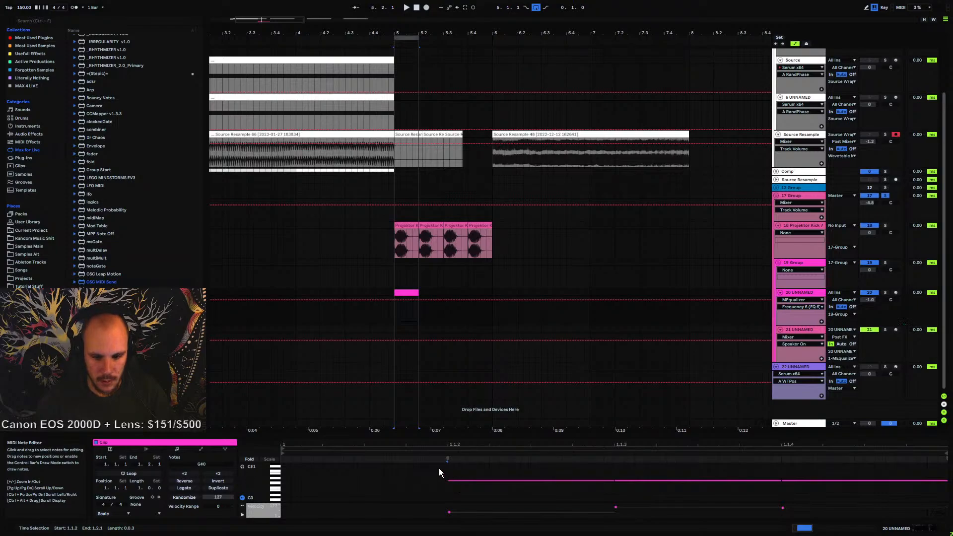
left_click_drag(440, 468, 800, 484)
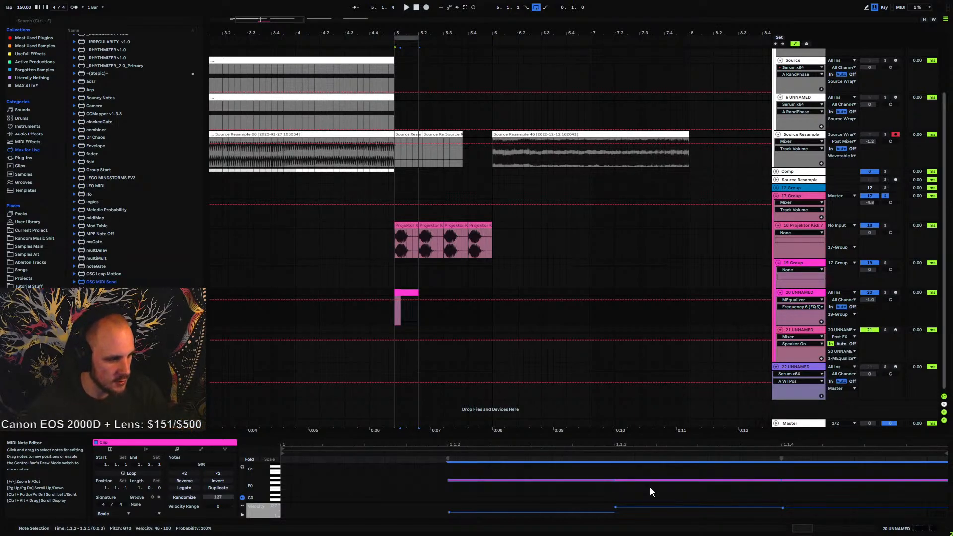
key("space")
key("space")
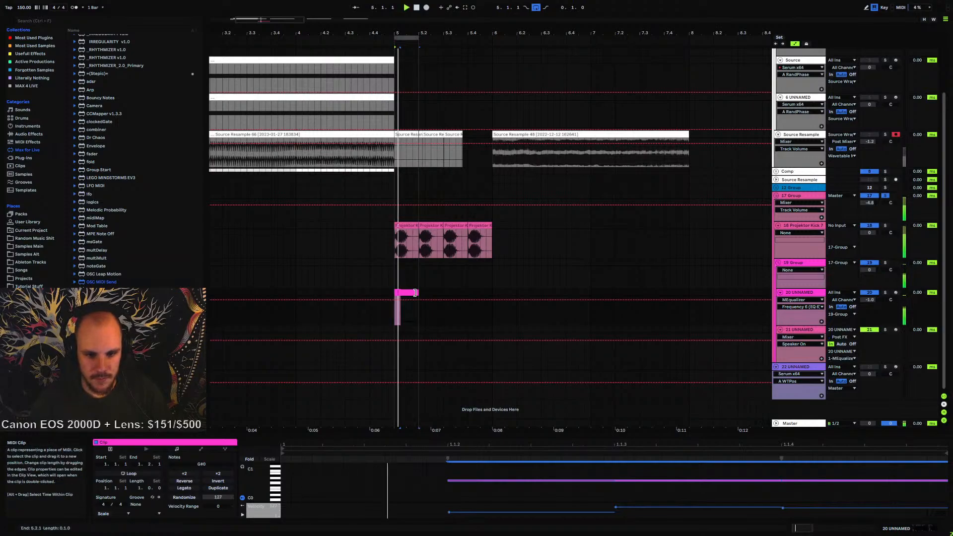
left_click_drag(418, 292, 493, 290)
key("space")
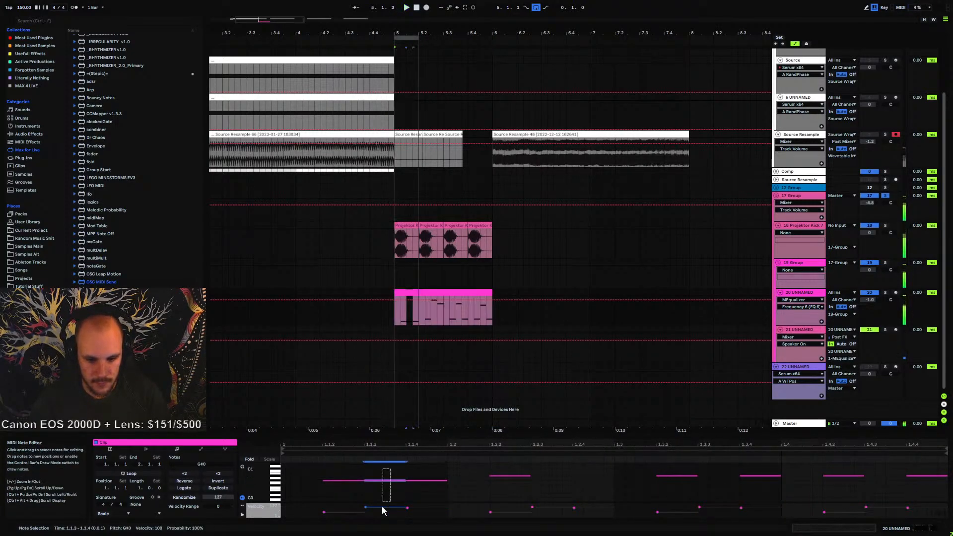
Transpose the first note in the clip up an octave and audition the clip
key("shift+Up")
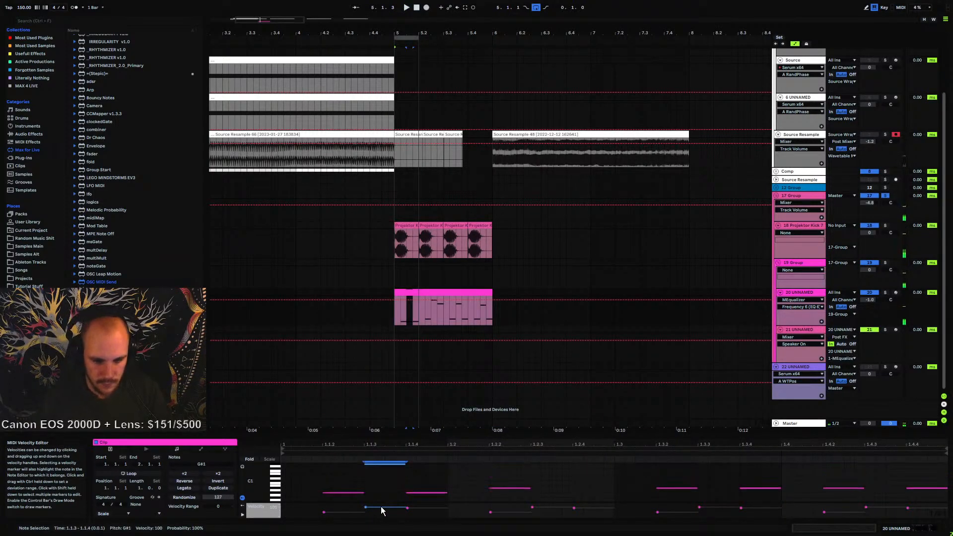
left_click(433, 476)
scroll(431, 478, "up", 2)
scroll(433, 476, "down", 1)
left_click_drag(431, 466, 326, 526)
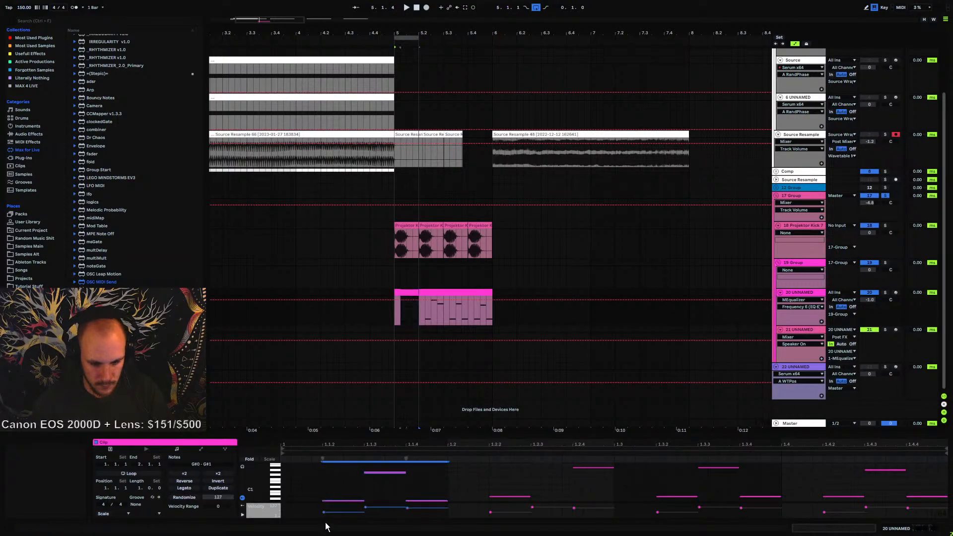
key("space")
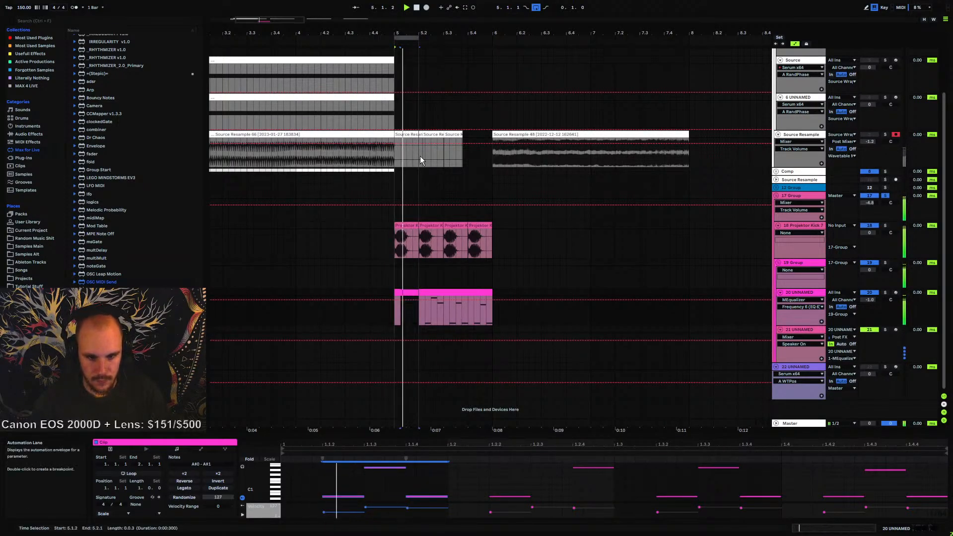
Loop the one-bar region, select all notes in the clip, and transpose them down an octave
left_click_drag(418, 38, 493, 38)
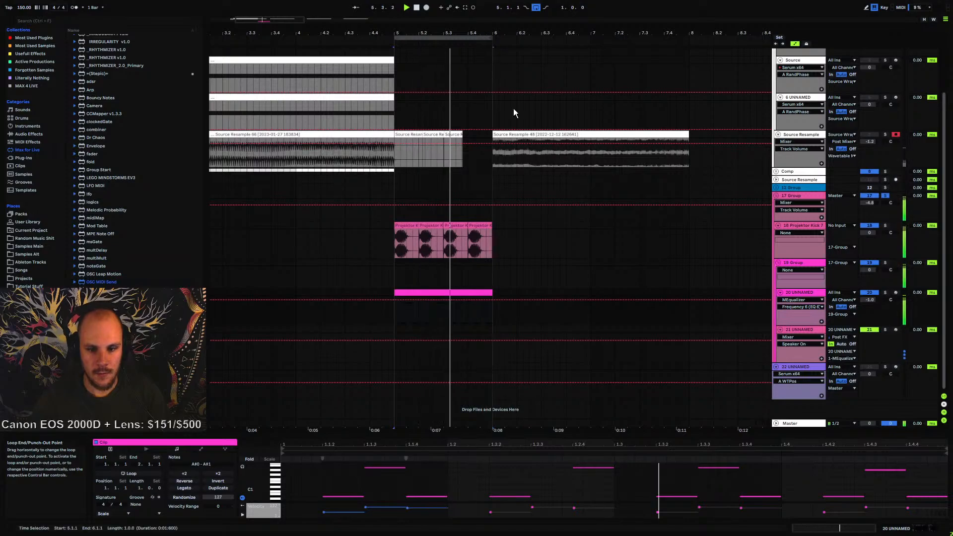
left_click(500, 312)
left_click(457, 303)
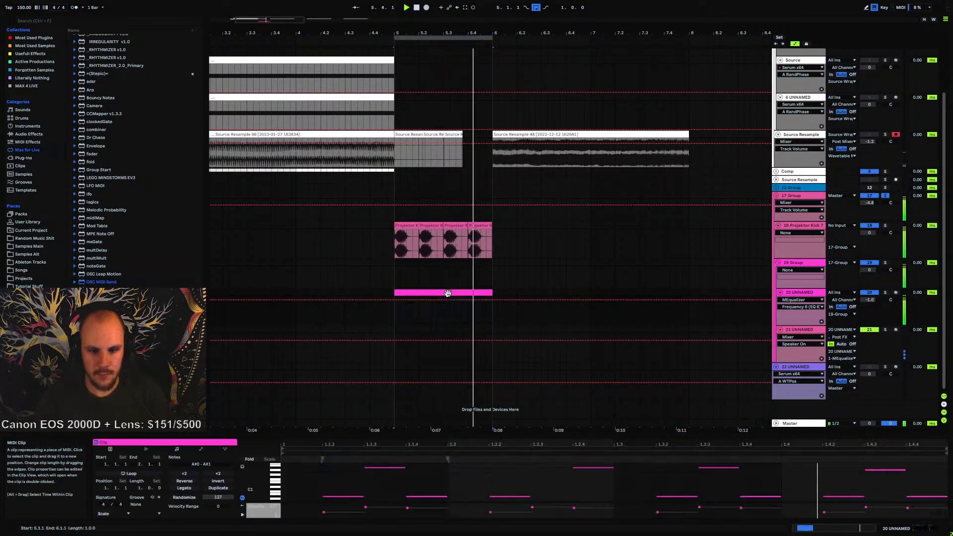
left_click_drag(945, 470, 280, 513)
key("shift+Down")
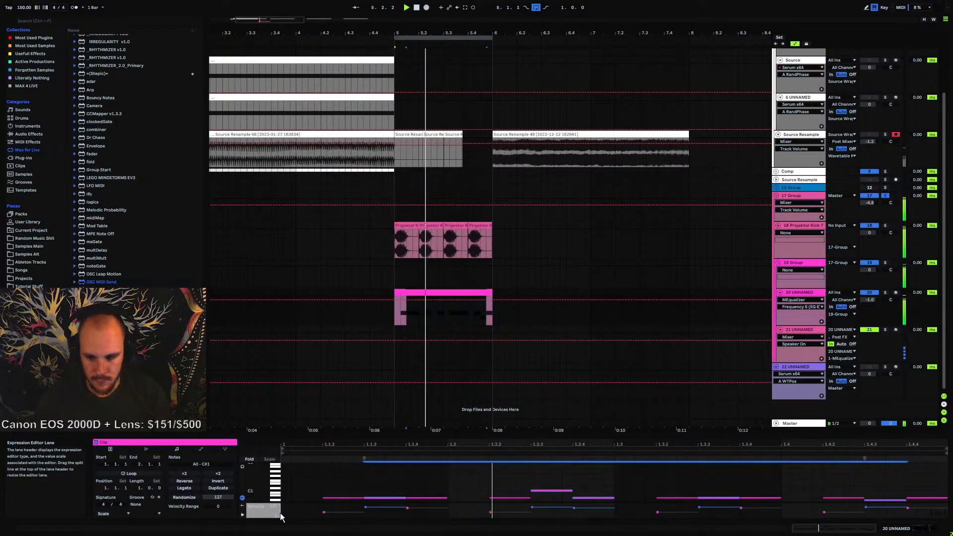
Raise two notes in the clip's pattern by a semitone each, auditioning the clip between edits
left_click(457, 478)
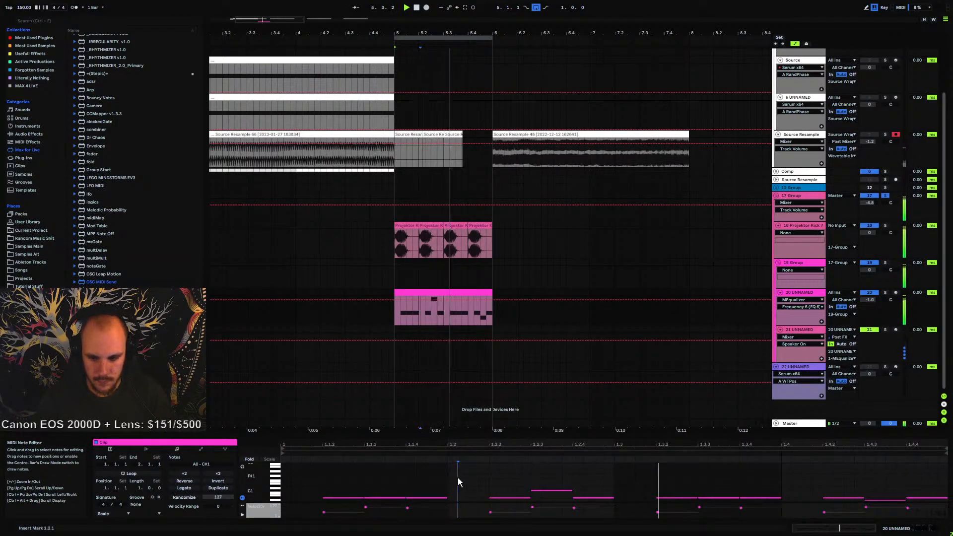
left_click(505, 497)
left_click(586, 497)
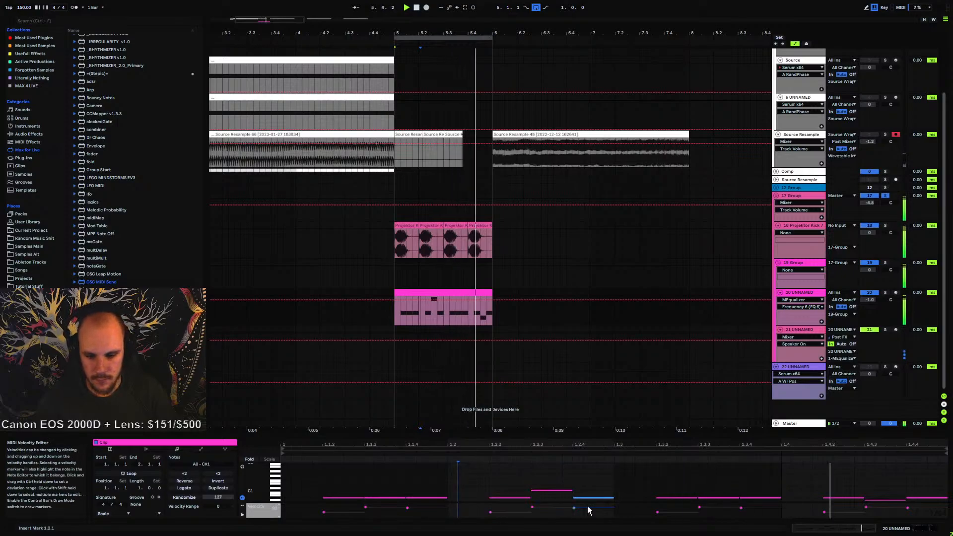
key("space")
key("Up")
key("space")
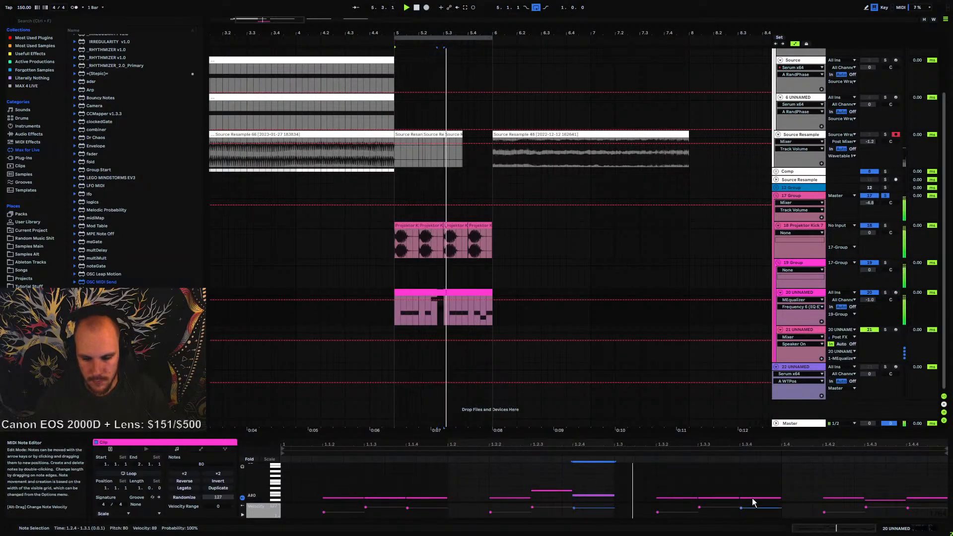
left_click(751, 498)
key("Up")
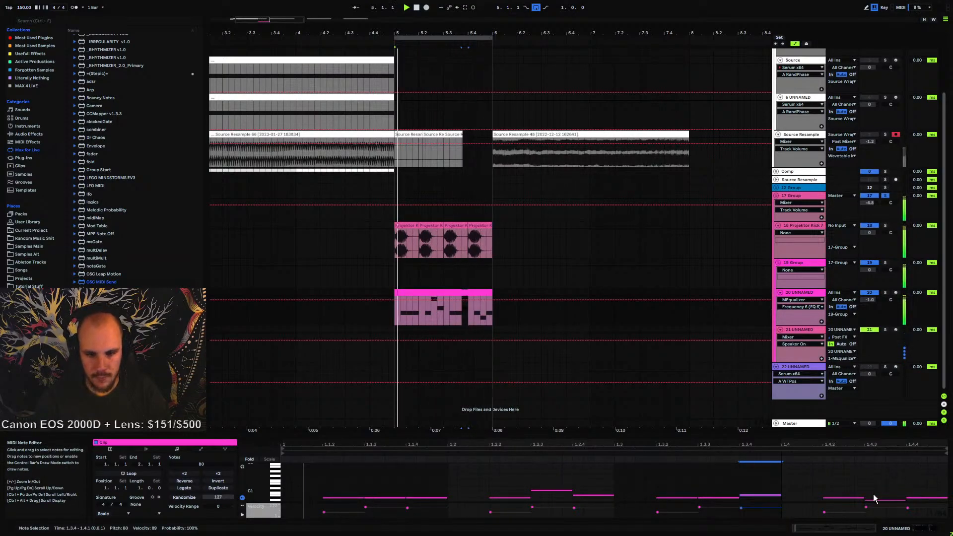
Open track 20's MEqualizer window, play the pattern to watch the EQ curve, then close it
left_click(793, 263)
left_click(803, 292)
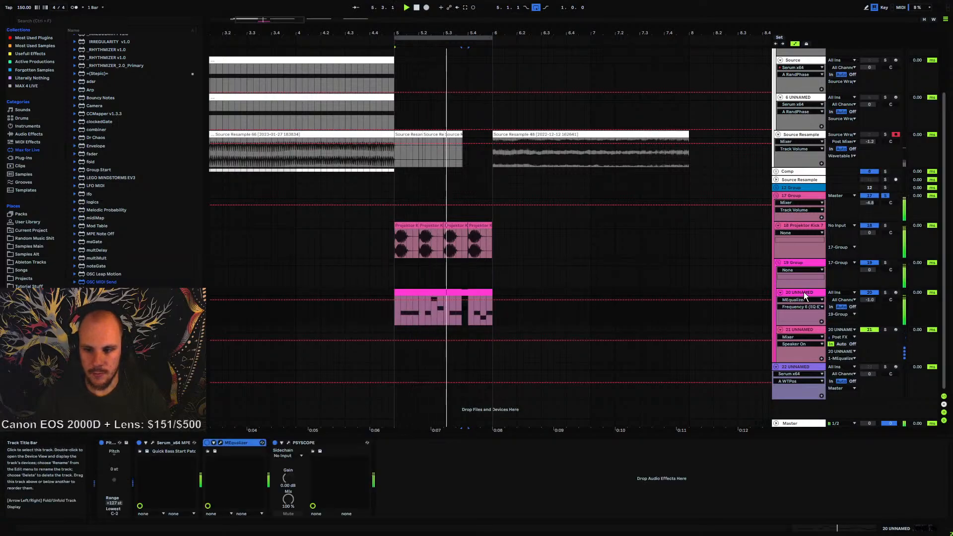
left_click(221, 442)
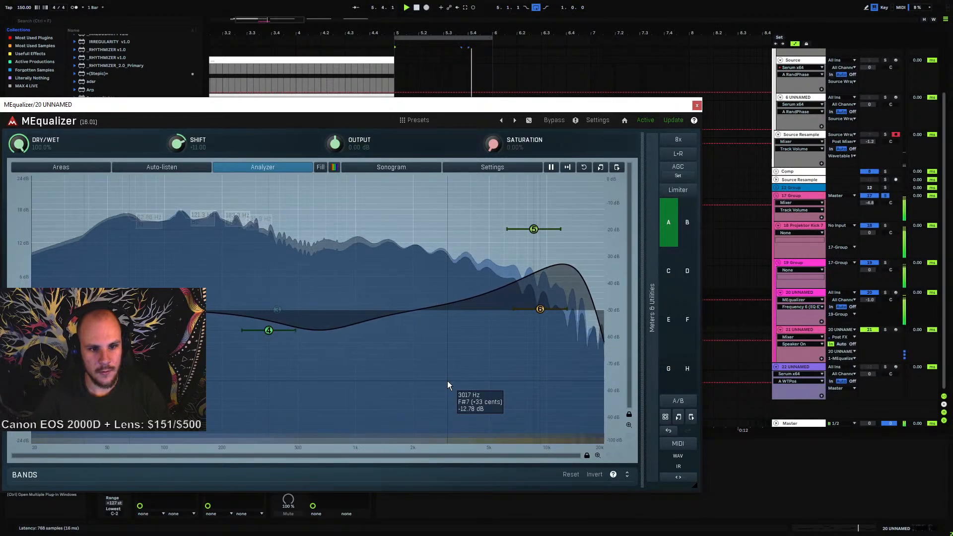
key("space")
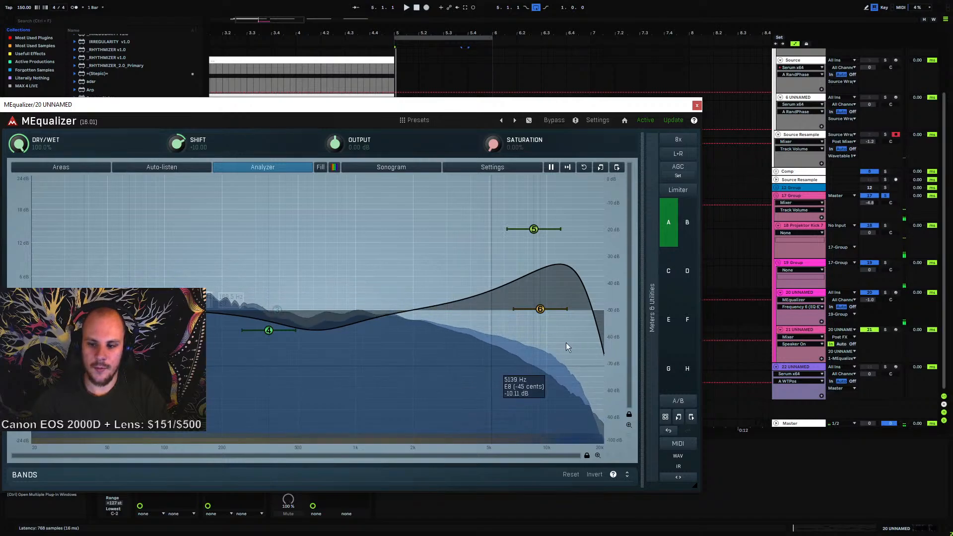
left_click(697, 105)
Compare the device chains of tracks 20 and 21 by switching between them
left_click(797, 335)
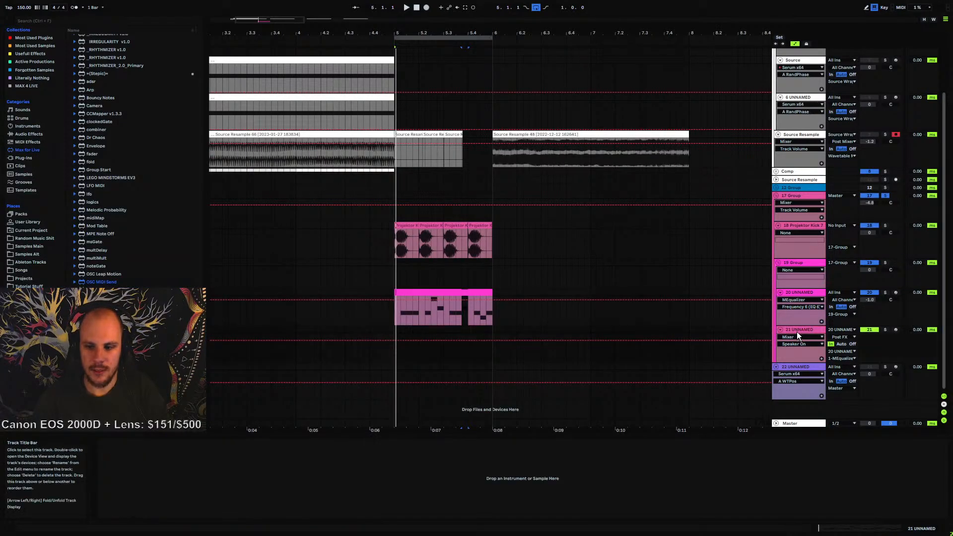
left_click(801, 294)
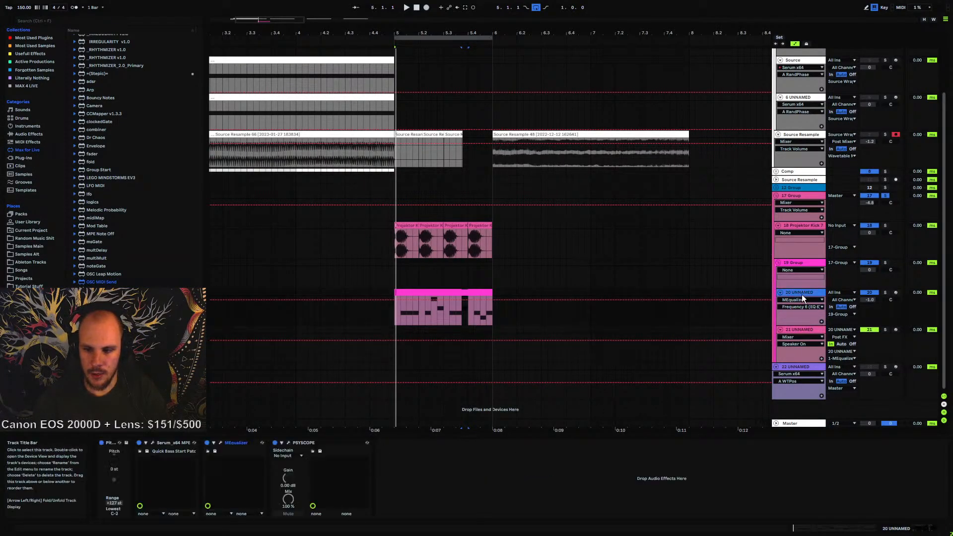
left_click(799, 331)
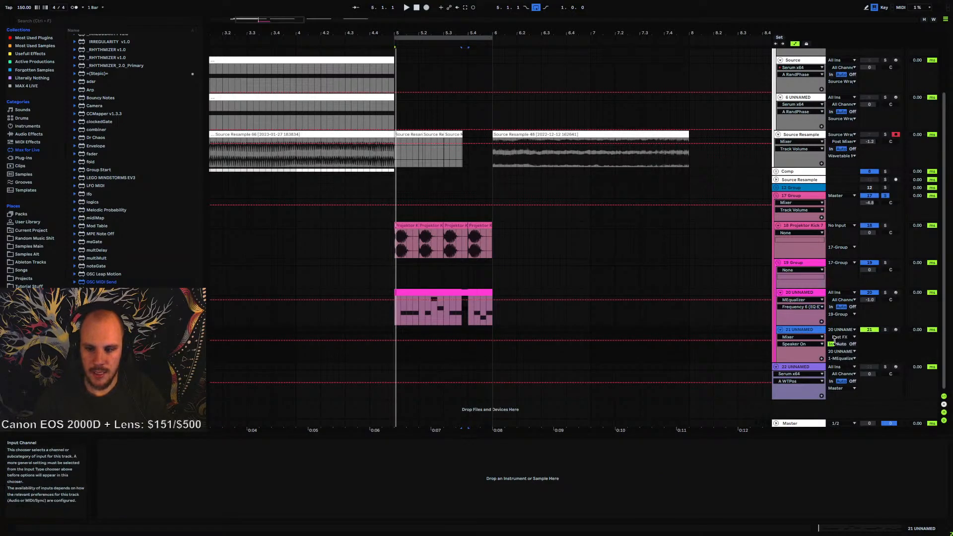
left_click(803, 293)
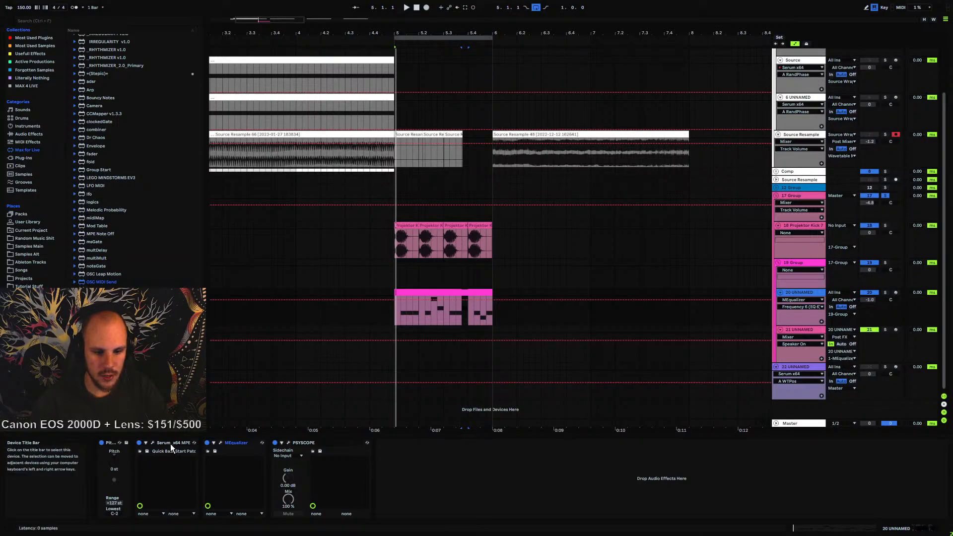
left_click(235, 442)
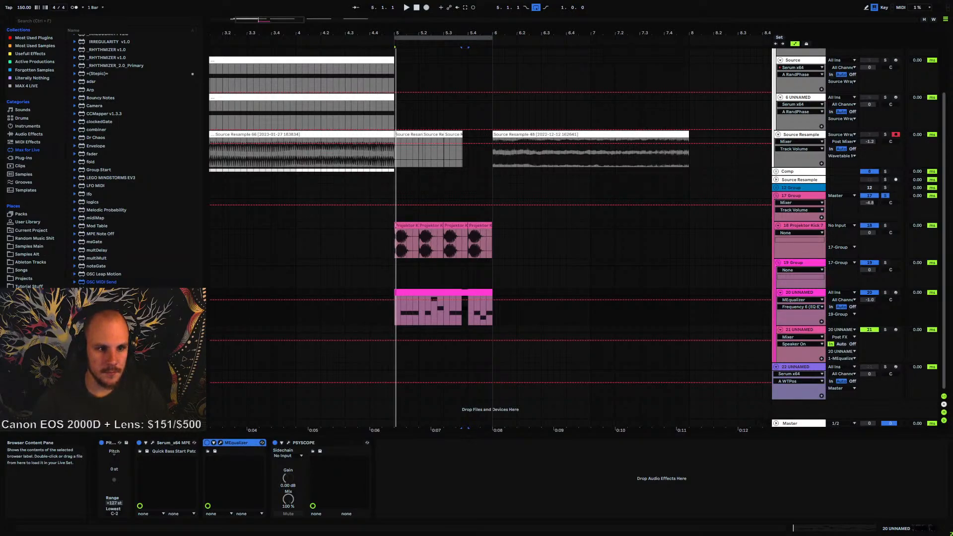
scroll(124, 158, "up", 2)
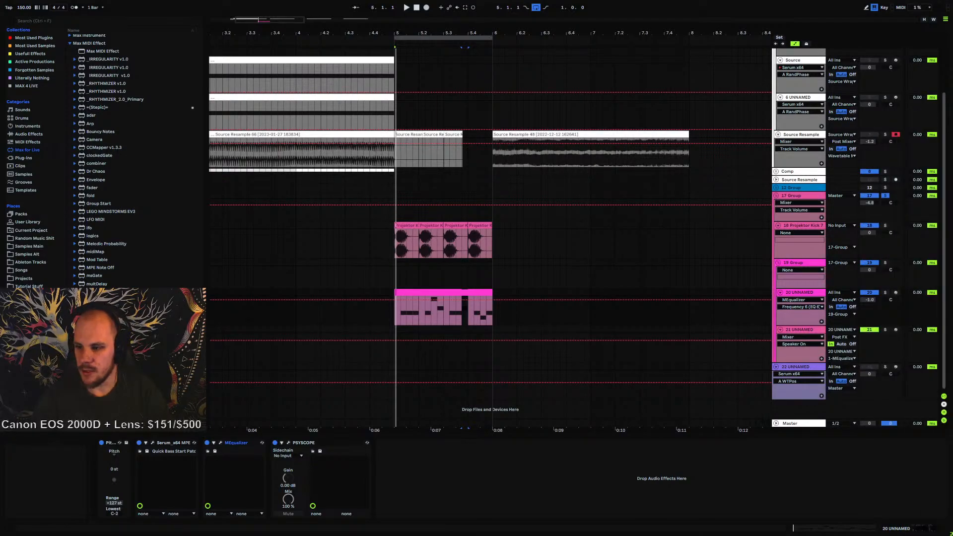
Switch to the web browser and search Google for max for live
left_click_drag(952, 94, 442, 85)
type("max for live")
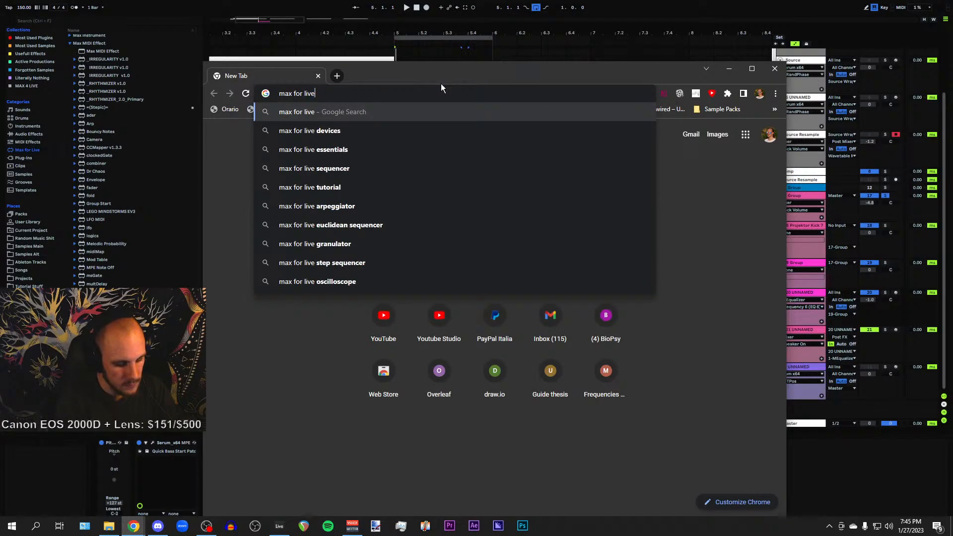
key("Return")
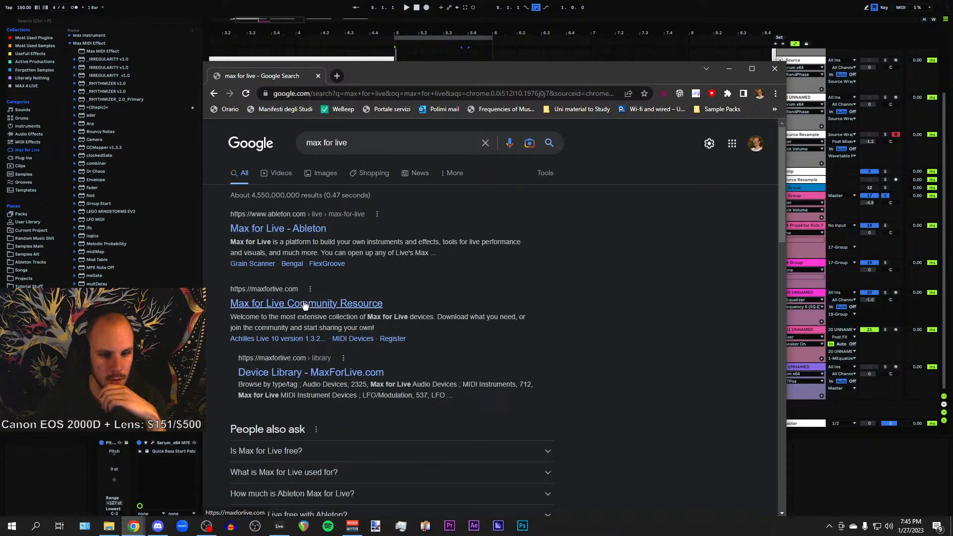
Open the maxforlive.com community site and browse its MIDI Devices category
left_click(376, 80)
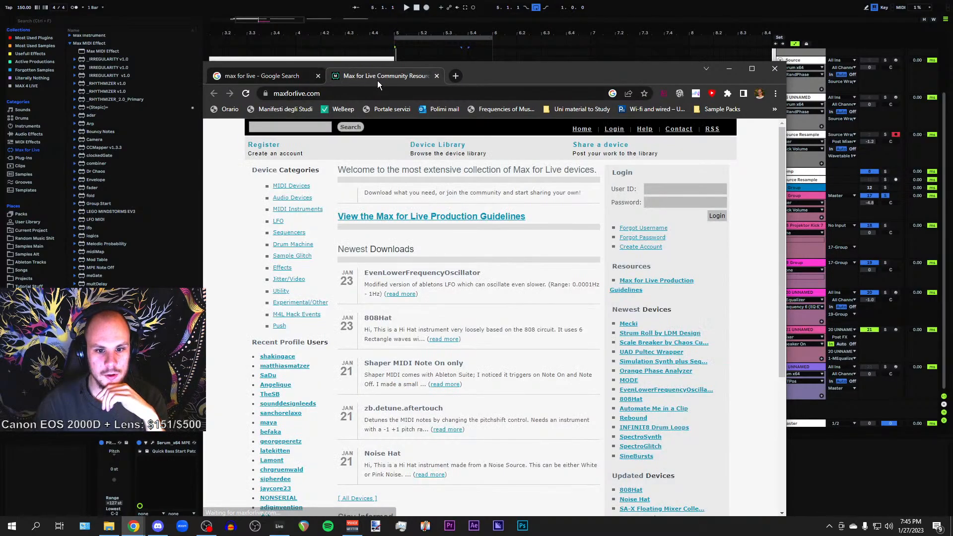
scroll(303, 303, "down", 4)
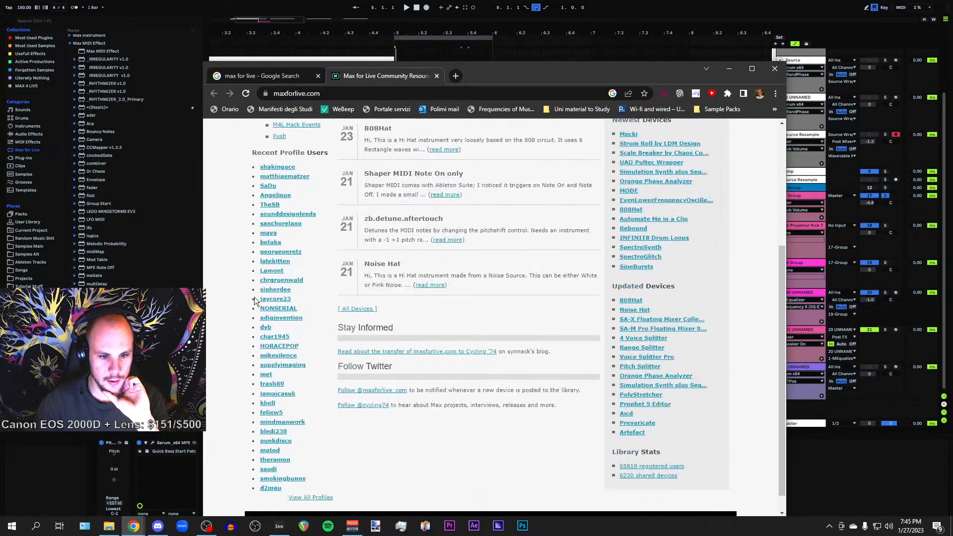
scroll(254, 297, "up", 4)
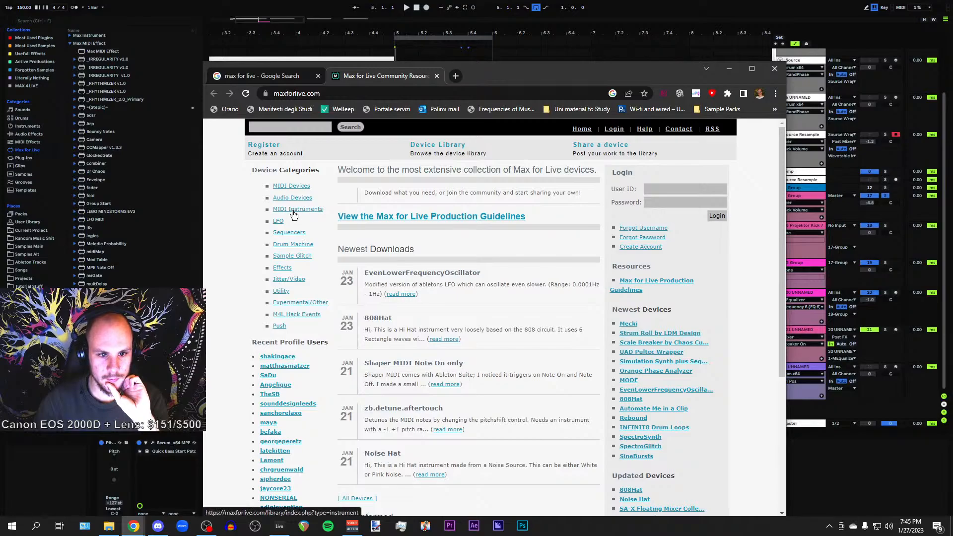
left_click(298, 188)
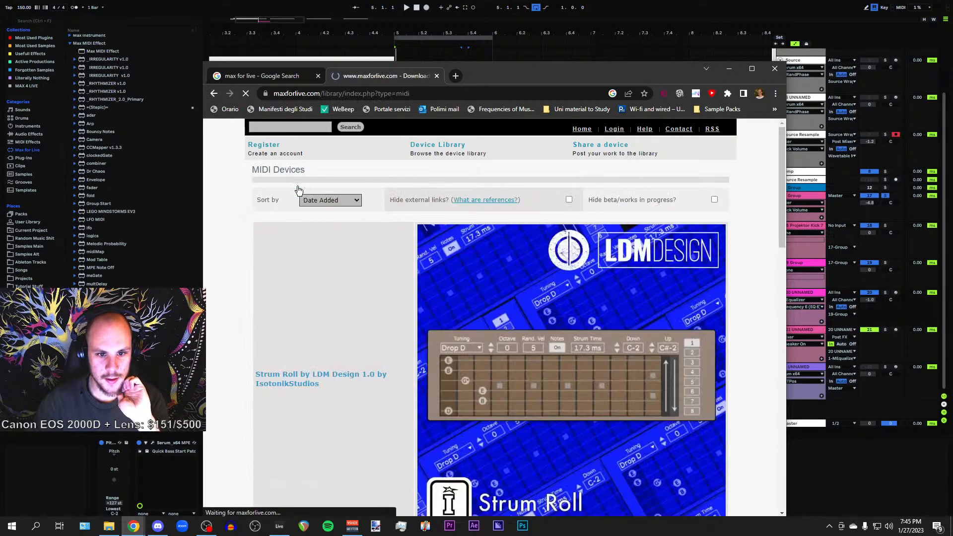
scroll(347, 313, "down", 20)
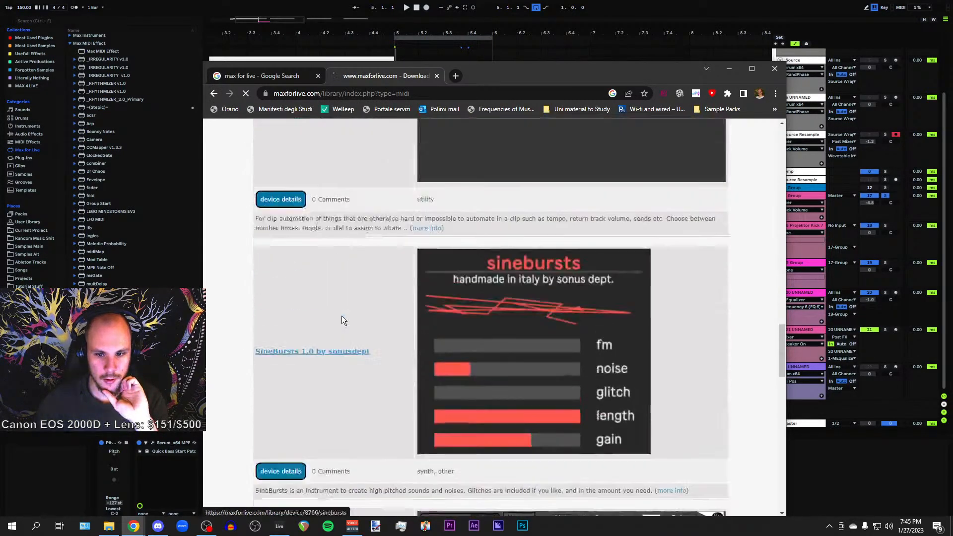
scroll(341, 315, "up", 15)
scroll(342, 313, "up", 10)
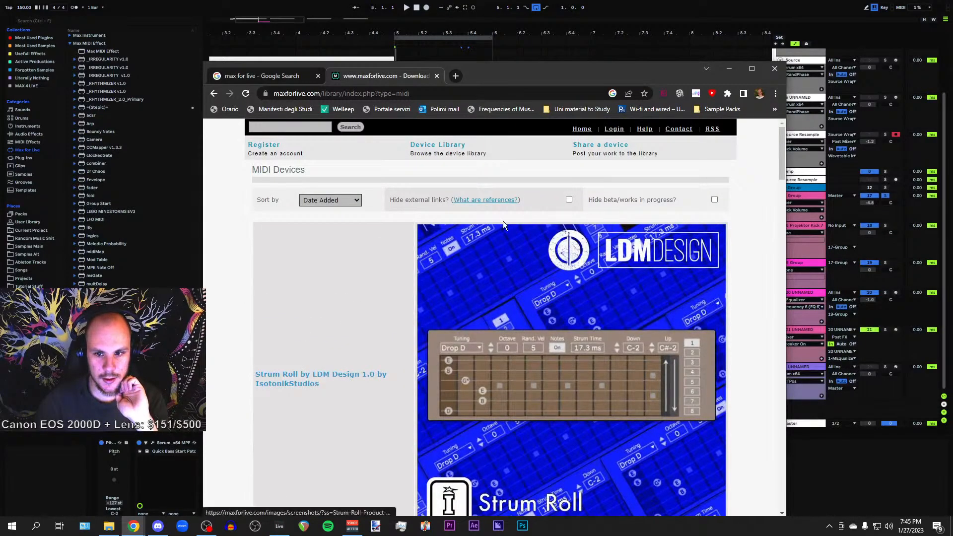
Search the maxforlive.com device library for midi send
left_click(313, 127)
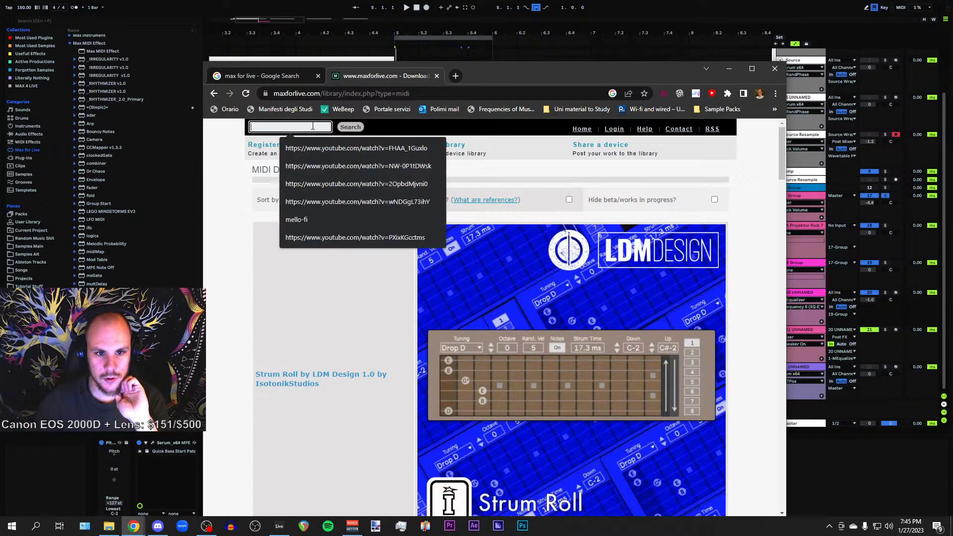
type("midi se")
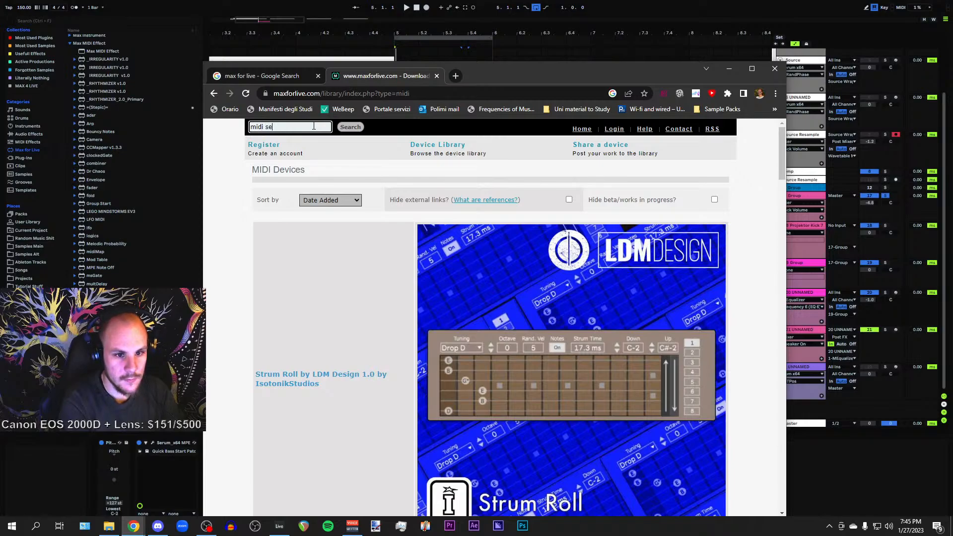
type("nd")
left_click(352, 130)
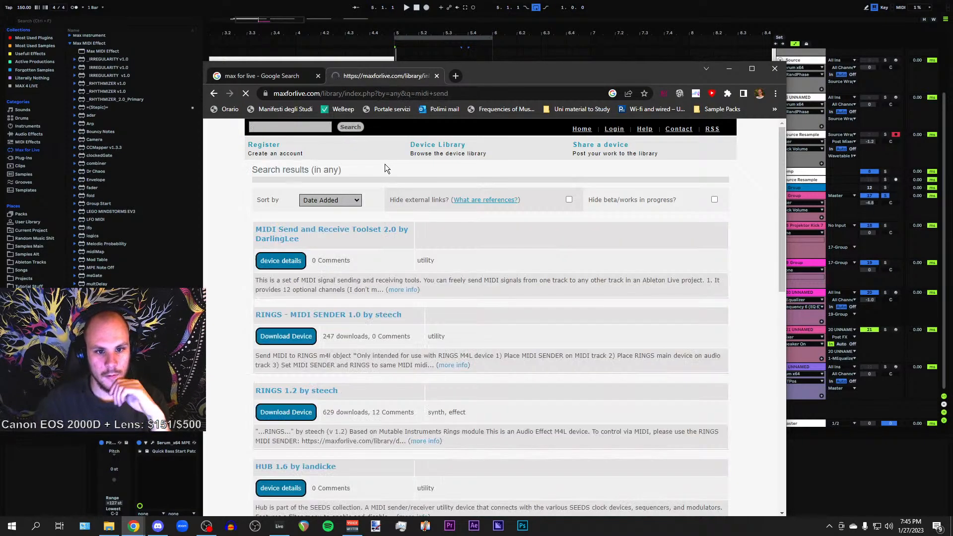
Browse the midi send search results on the maxforlive.com device library
scroll(227, 291, "down", 2)
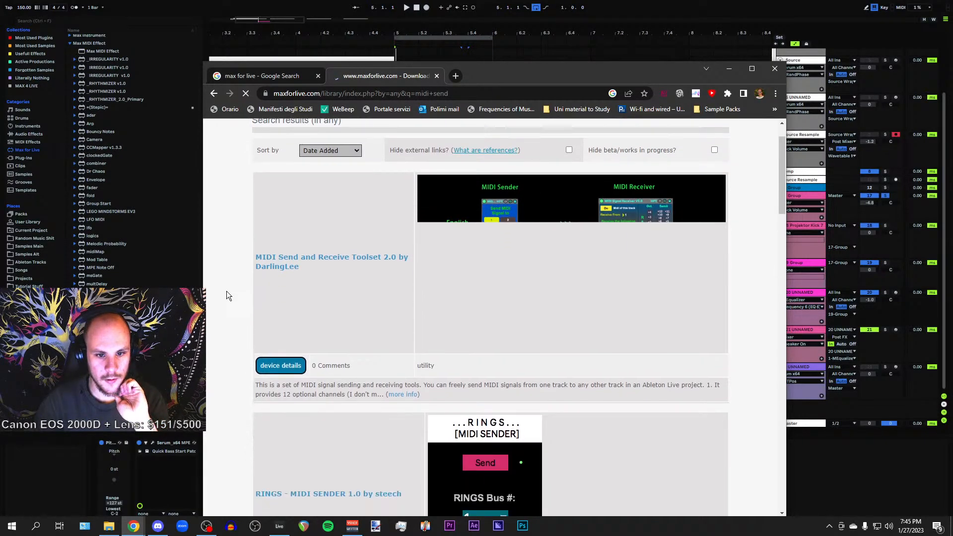
scroll(228, 290, "down", 4)
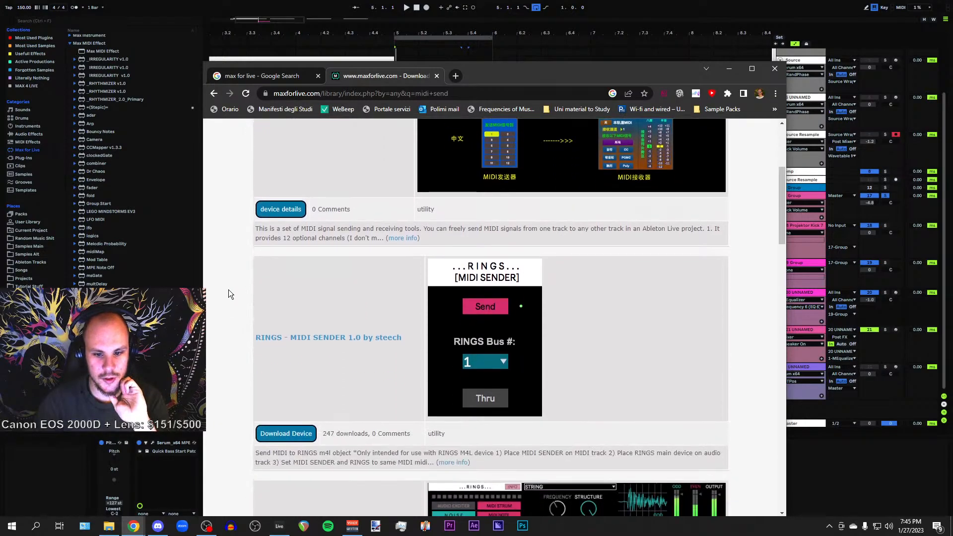
scroll(228, 294, "down", 3)
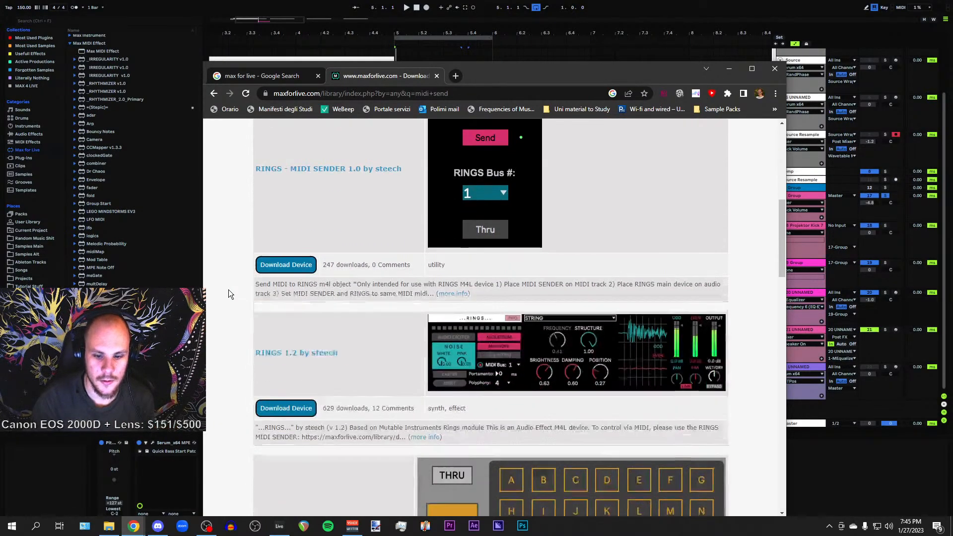
scroll(229, 294, "up", 2)
scroll(228, 290, "up", 1)
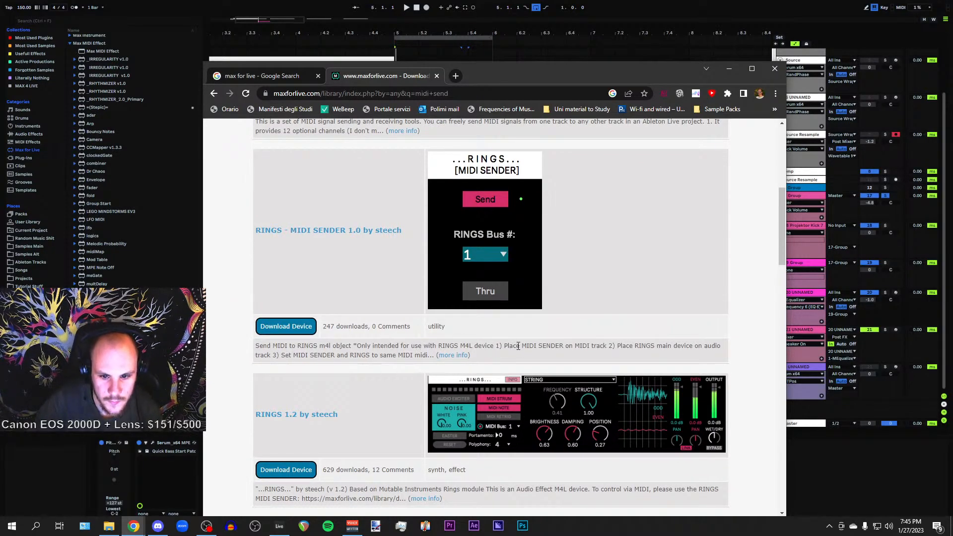
scroll(531, 351, "up", 4)
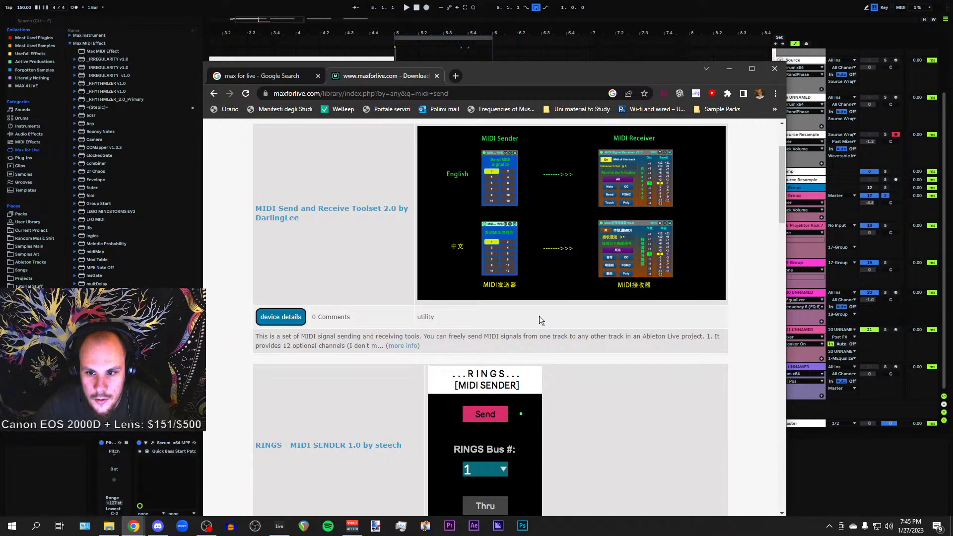
scroll(234, 281, "down", 9)
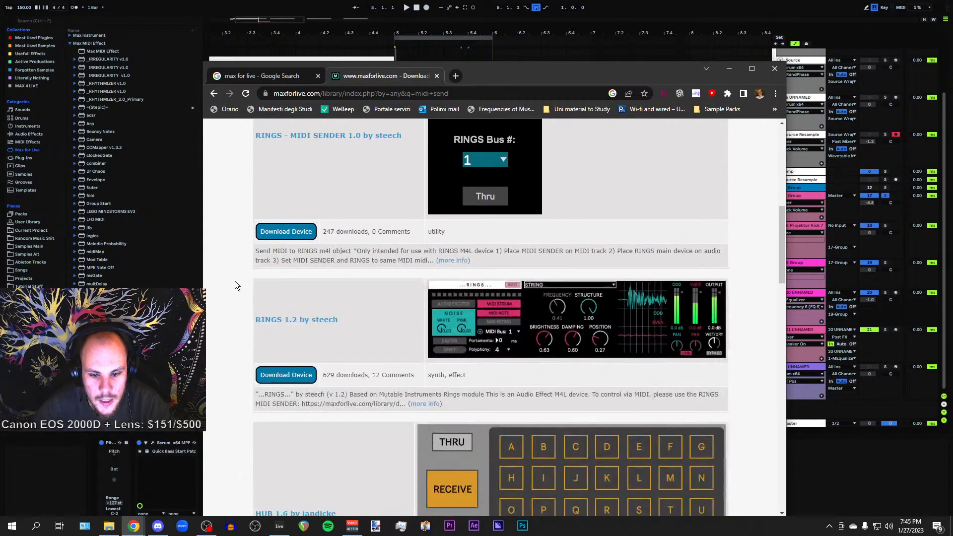
scroll(234, 281, "down", 2)
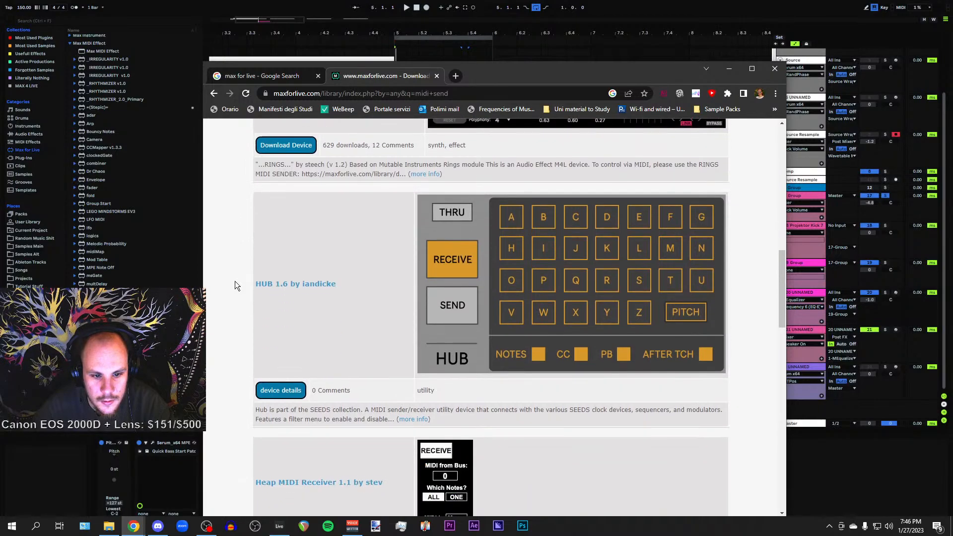
scroll(234, 281, "down", 3)
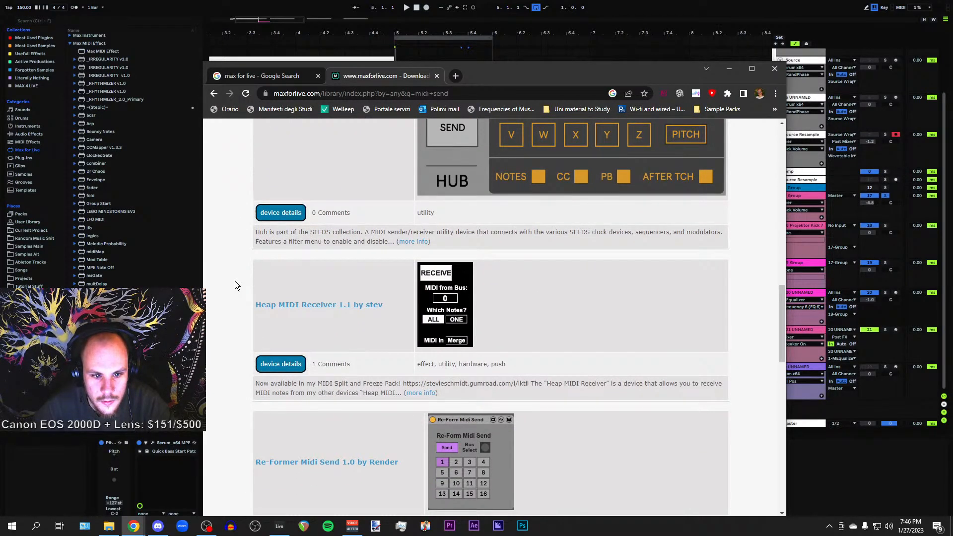
scroll(235, 281, "down", 3)
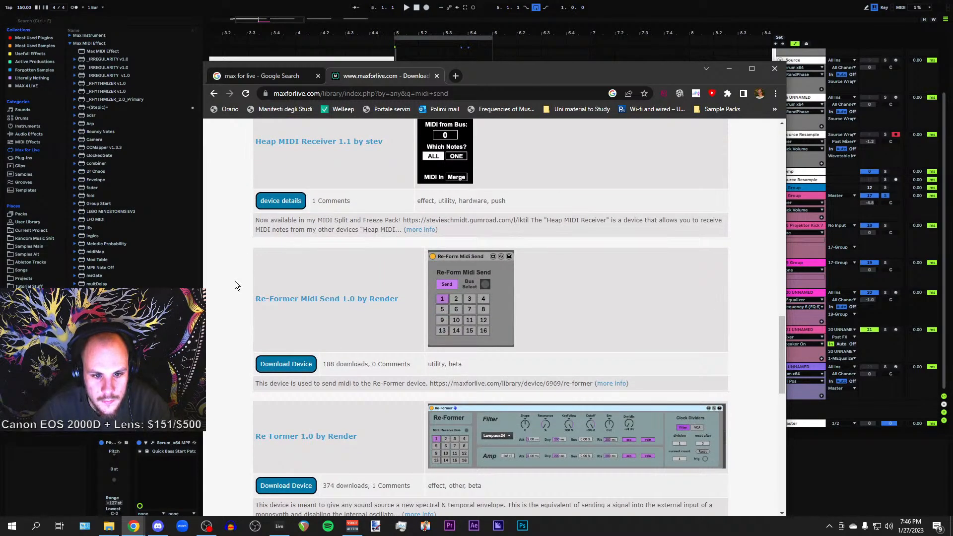
scroll(234, 281, "down", 9)
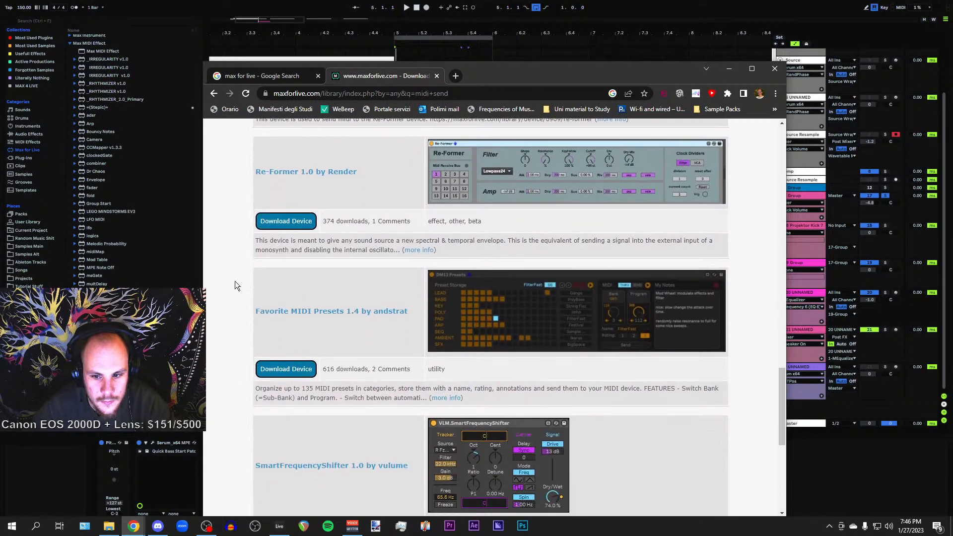
scroll(234, 281, "down", 3)
scroll(234, 281, "up", 12)
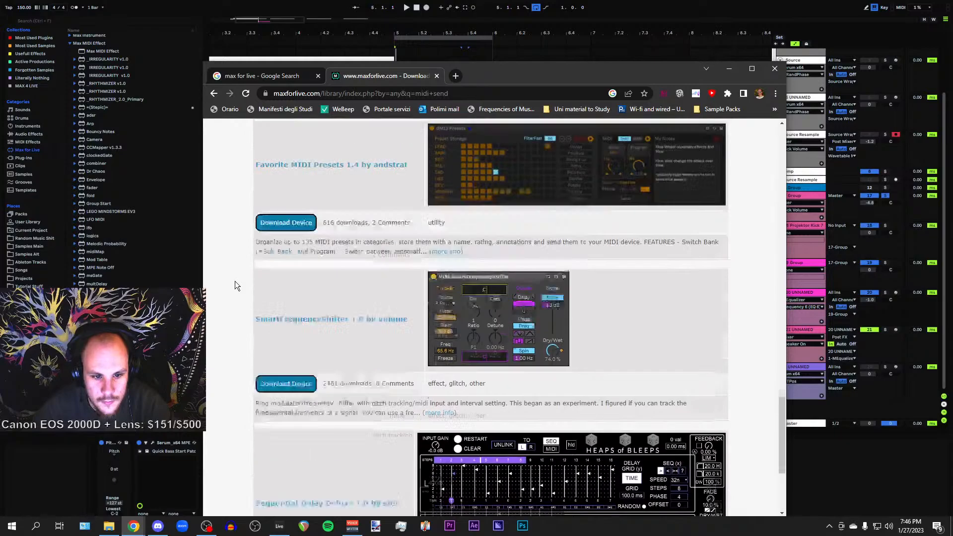
scroll(234, 281, "up", 3)
scroll(234, 281, "up", 4)
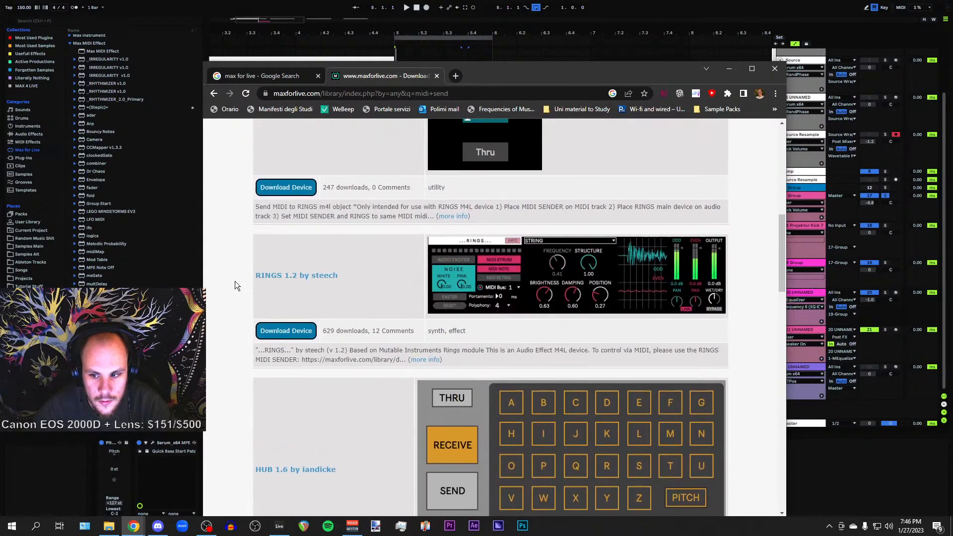
Return to Live and play the arrangement from track 20's clip to audition the bass
left_click(732, 71)
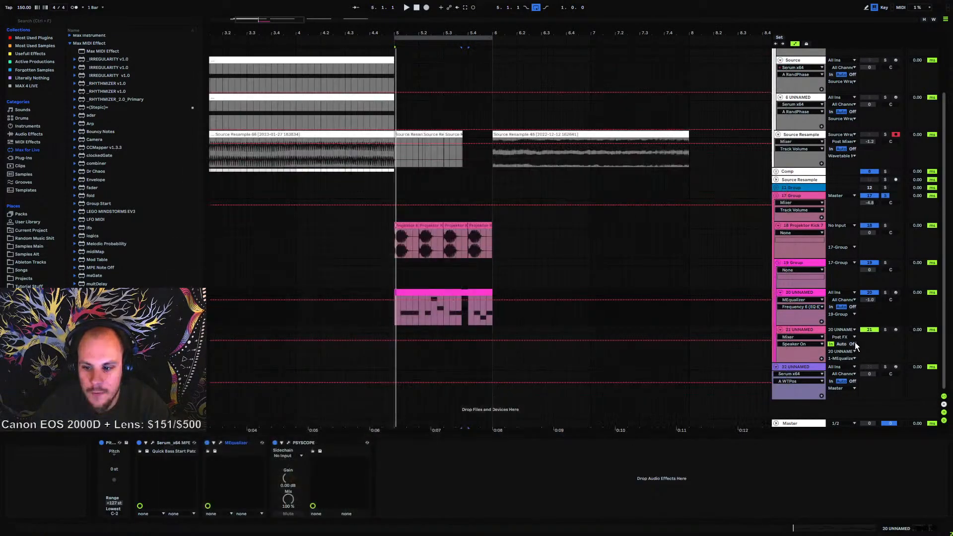
left_click(840, 351)
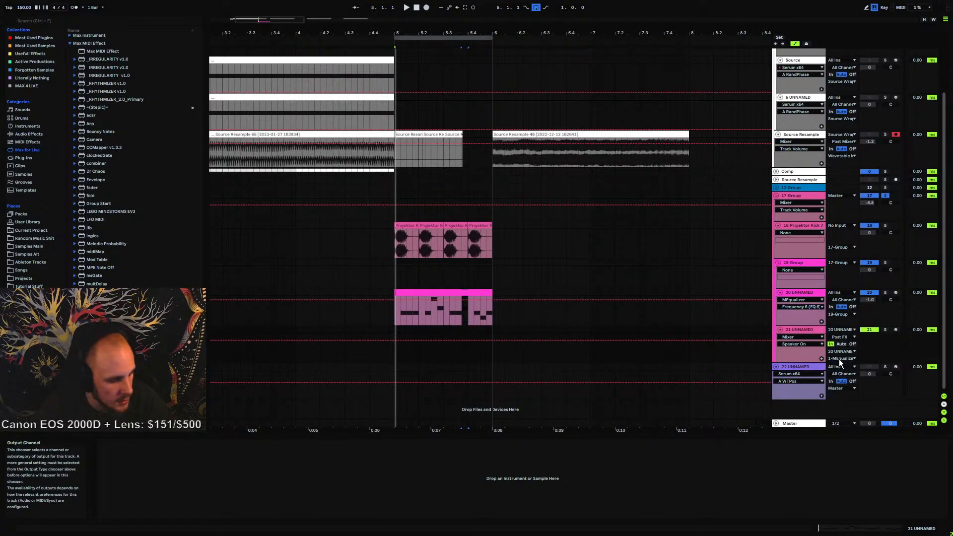
left_click(415, 301)
key("space")
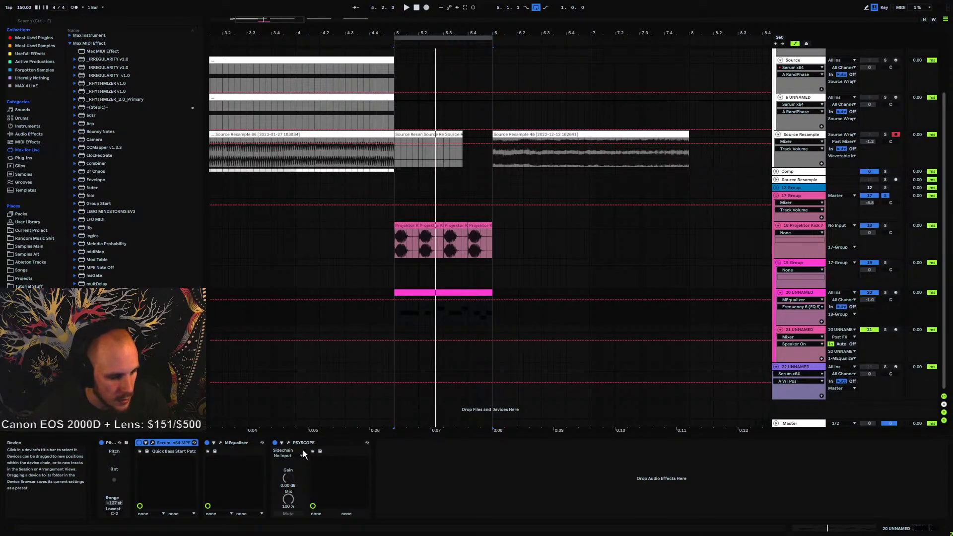
key("space")
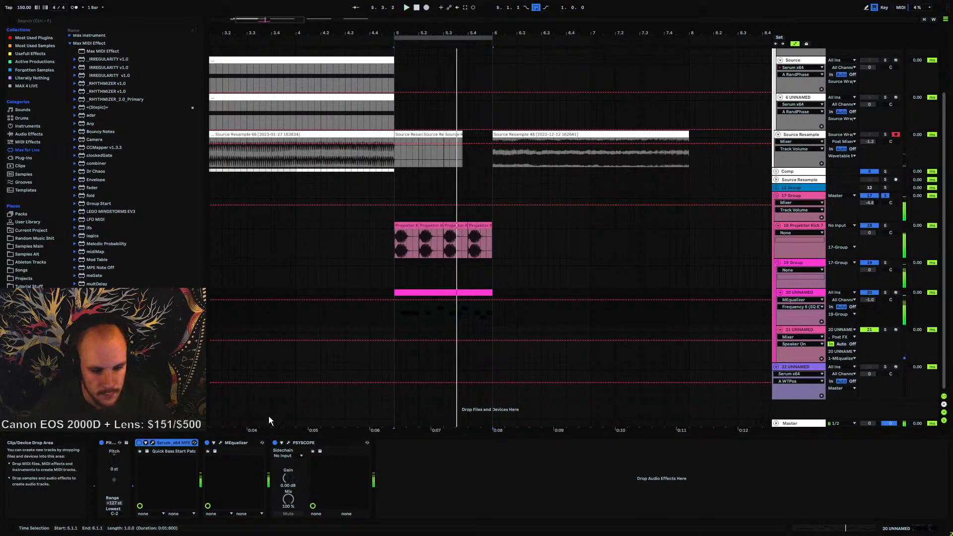
Open MEqualizer's plug-in window, toggle band 4 off and back on, then close the window
left_click(221, 442)
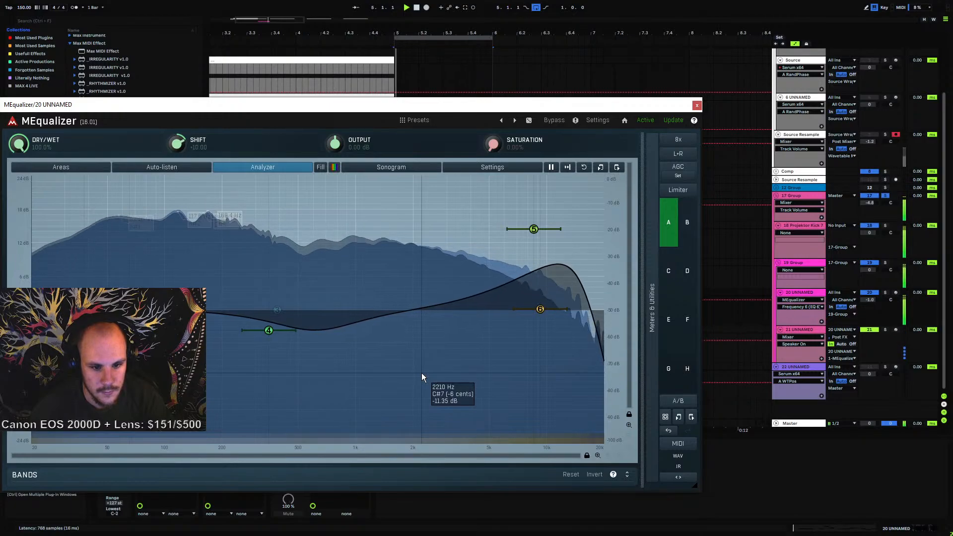
double_click(269, 332)
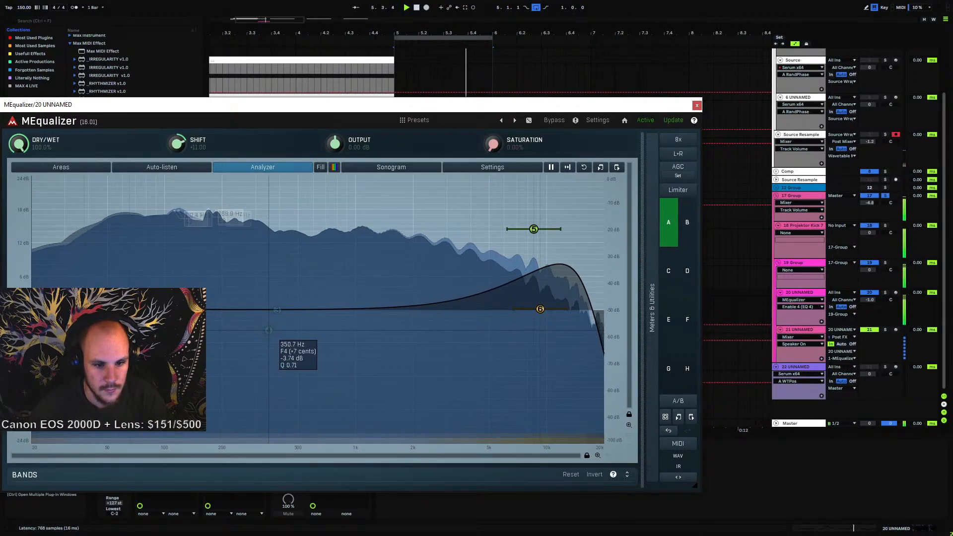
double_click(268, 332)
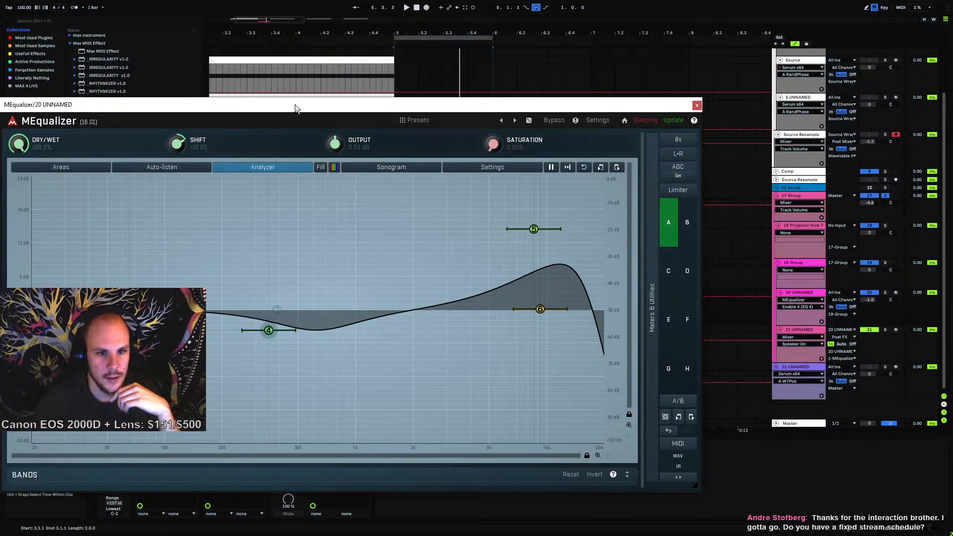
left_click_drag(295, 104, 510, 79)
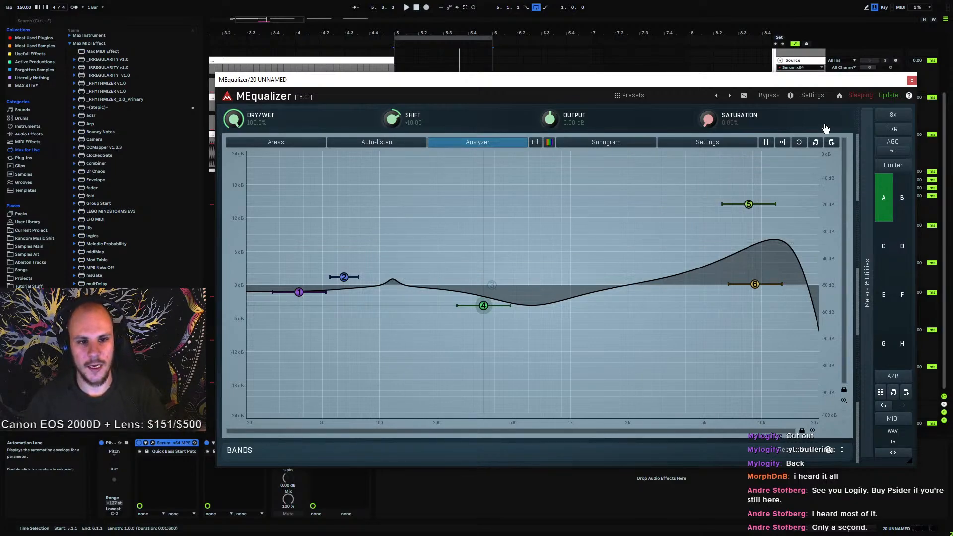
left_click(912, 81)
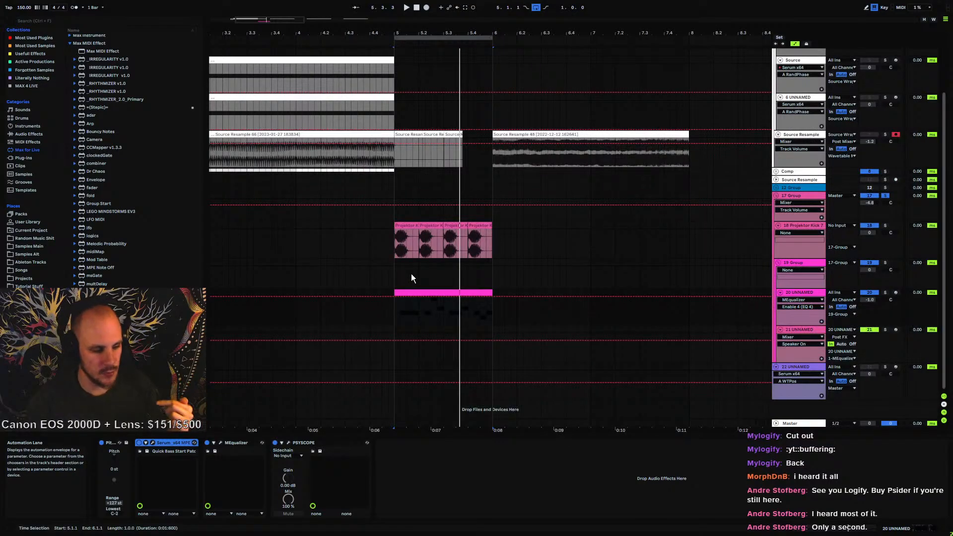
Start playback and group the Serum device on track 20 into an Instrument Rack
left_click(392, 261)
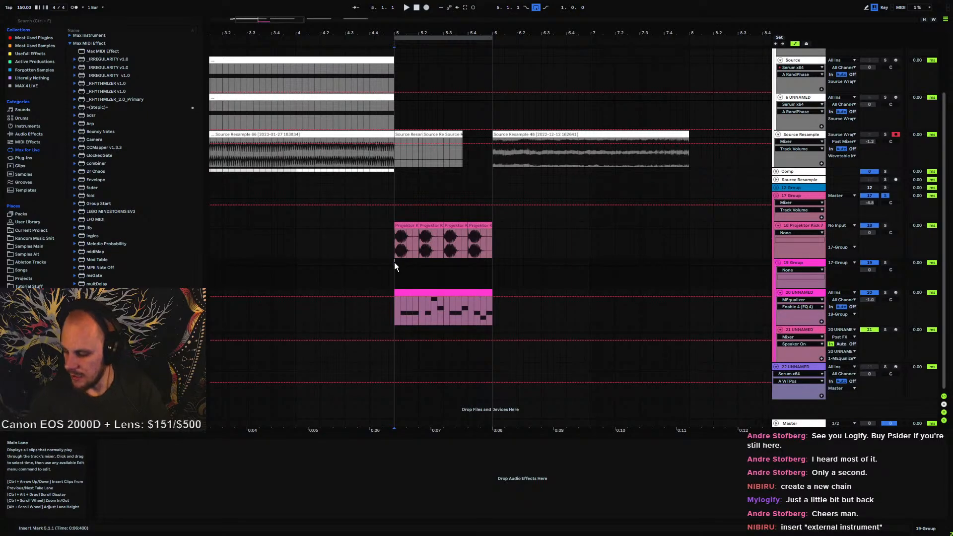
key("space")
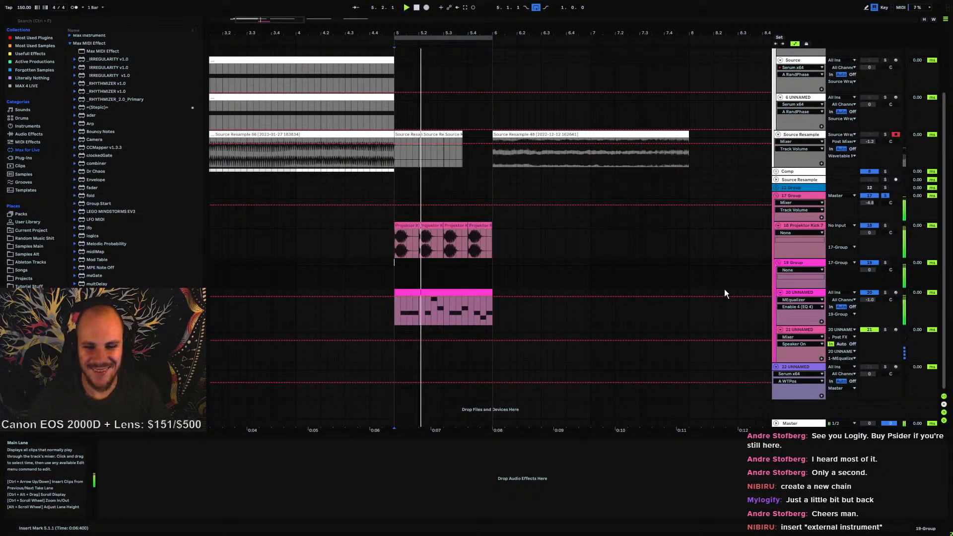
left_click(799, 292)
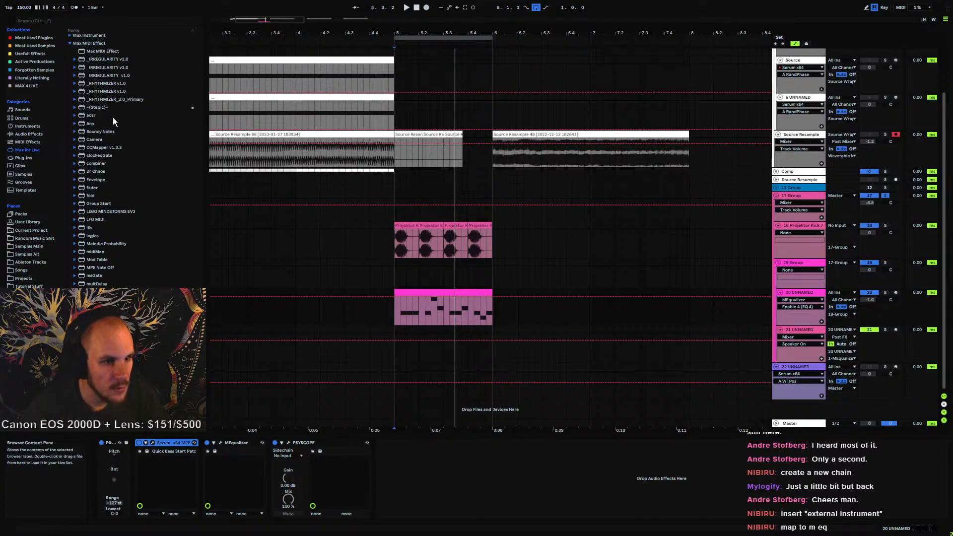
key("ctrl+g")
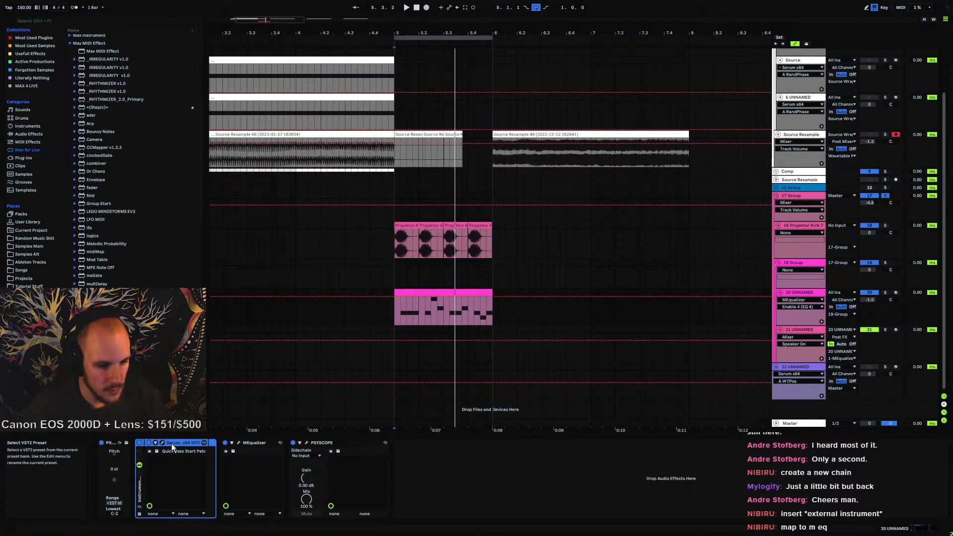
Add a new chain to the rack holding an External Instrument with MIDI To set to 20 UNNAMED, 1-MEqualizer
left_click(140, 472)
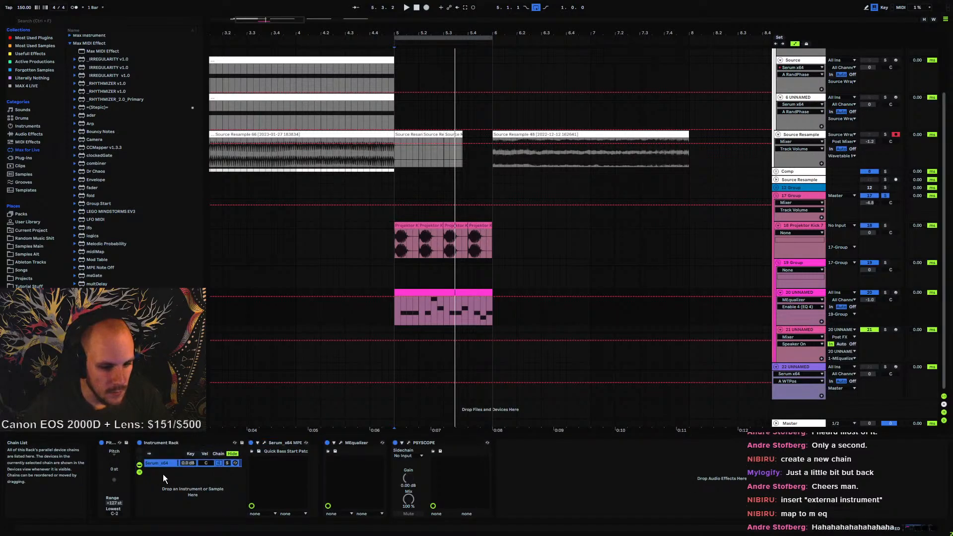
key("Delete")
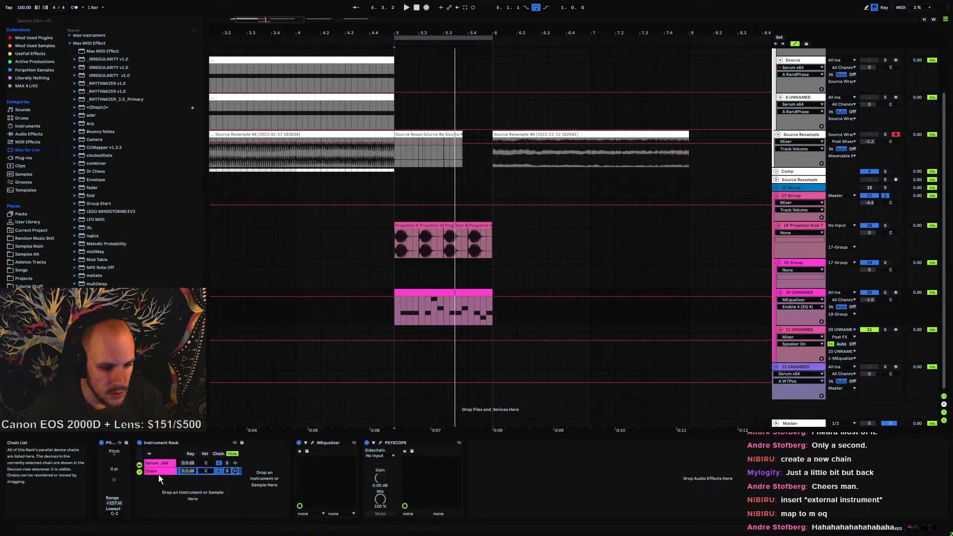
left_click(248, 486)
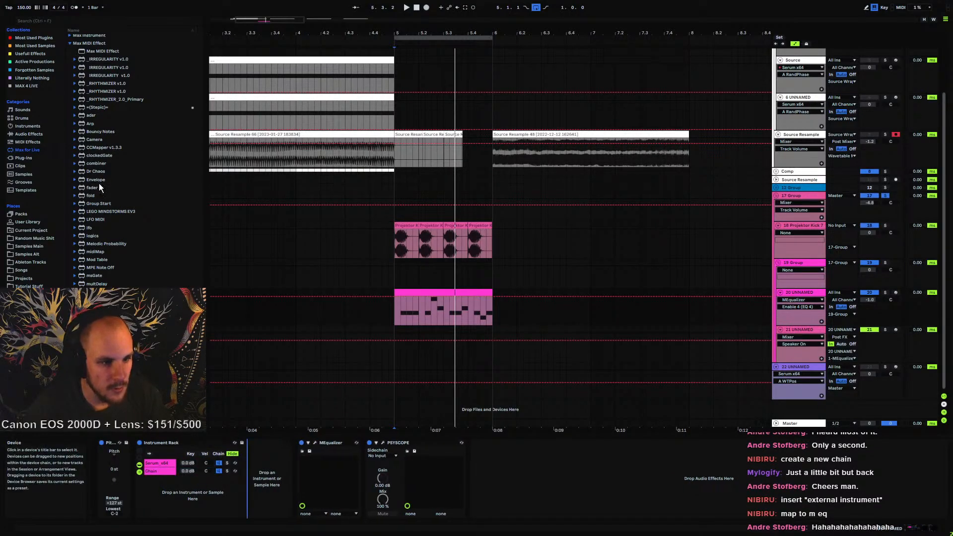
left_click(24, 141)
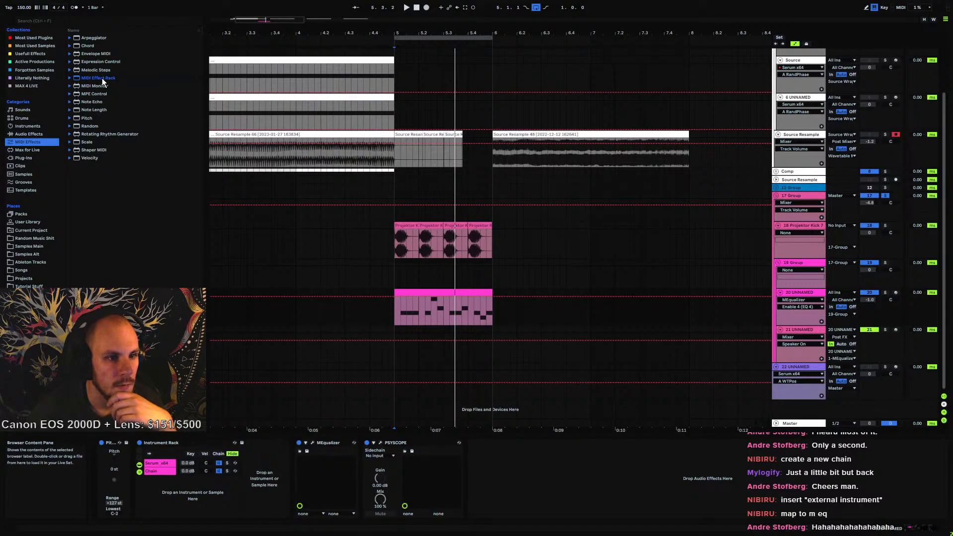
left_click(27, 127)
left_click_drag(102, 101, 258, 492)
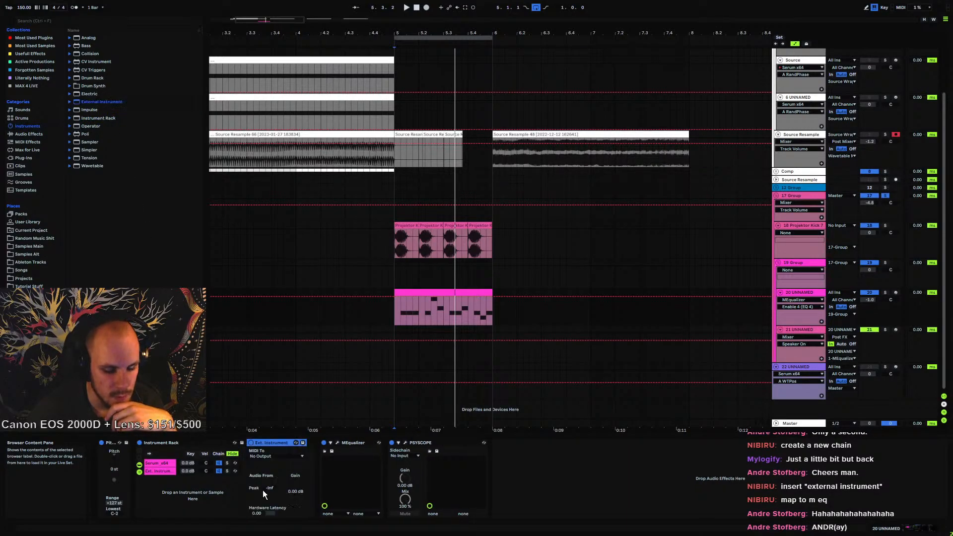
left_click(266, 457)
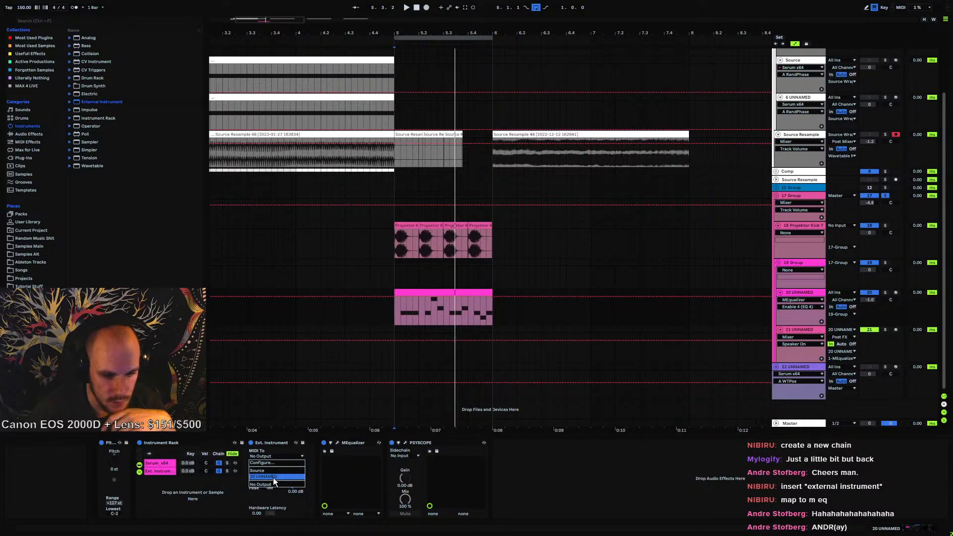
left_click(273, 478)
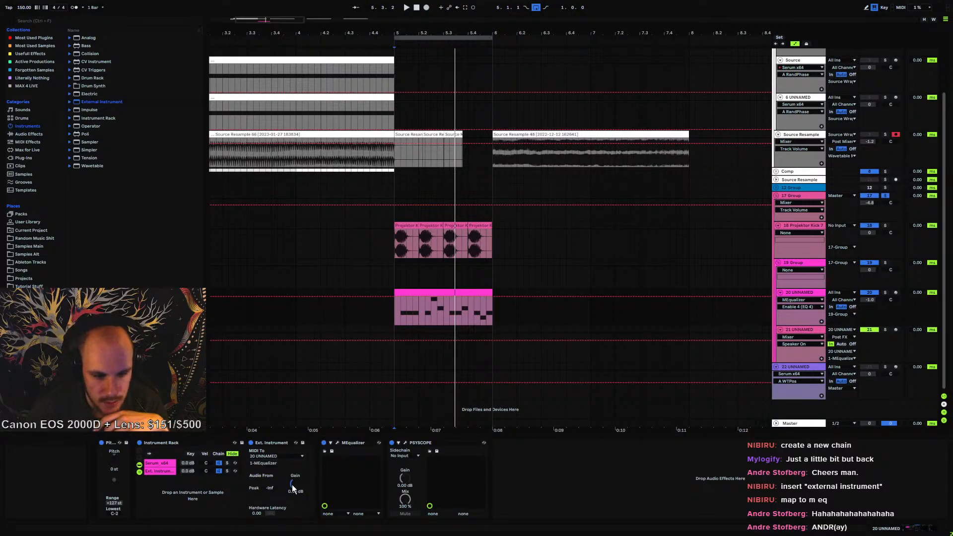
Delete track 21 and play the arrangement with track 20's MEqualizer window open, then close it
left_click(800, 329)
key("Delete")
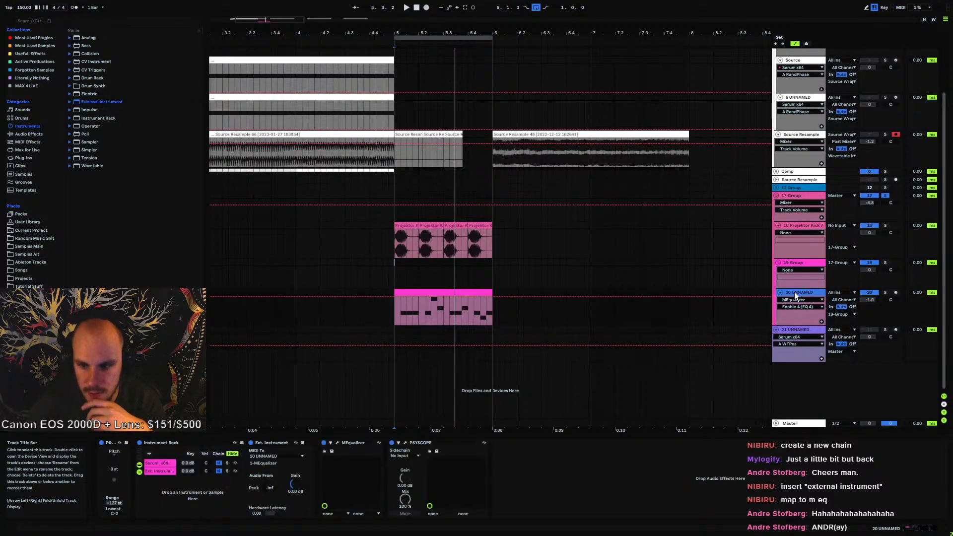
left_click(336, 442)
key("space")
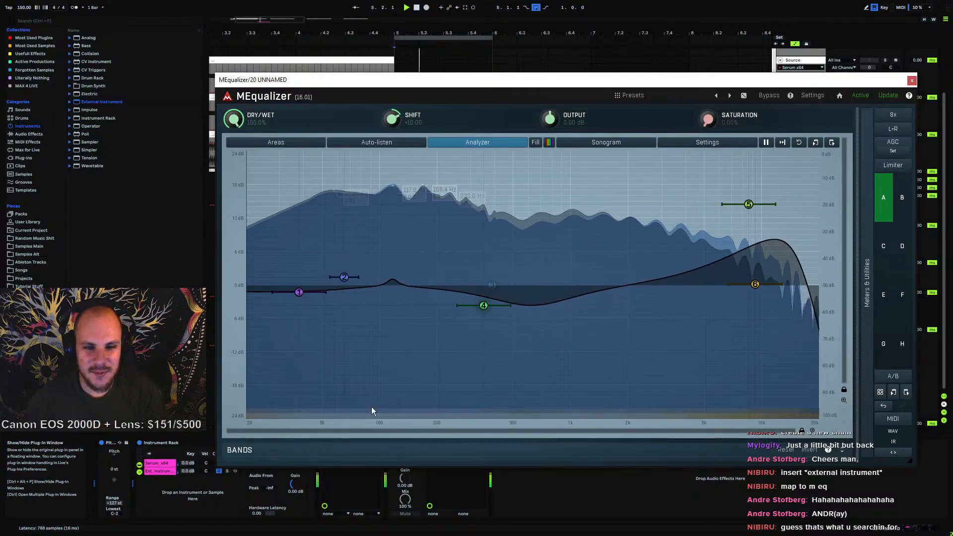
left_click(911, 81)
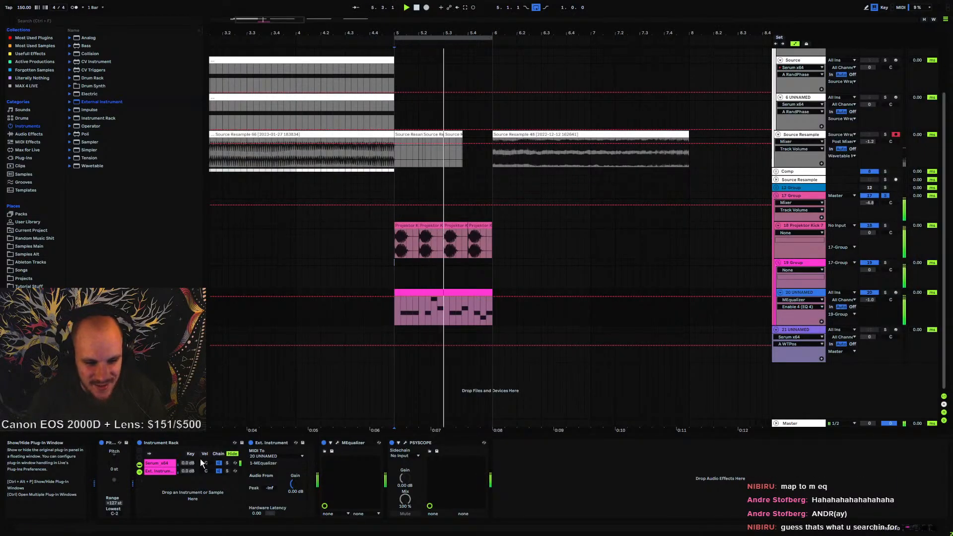
Group the bass's Instrument Rack together with MEqualizer into a new outer Instrument Rack
left_click(163, 442)
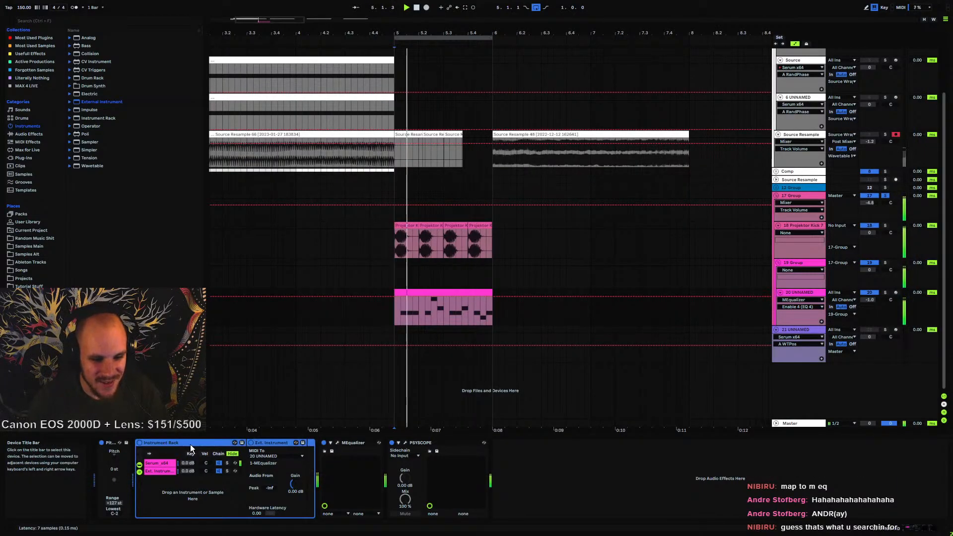
left_click(337, 443)
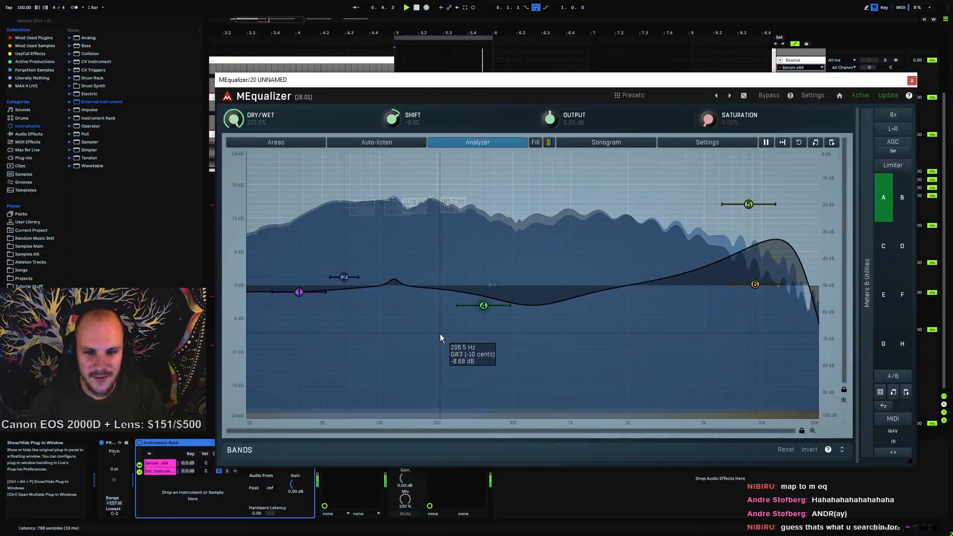
left_click(911, 82)
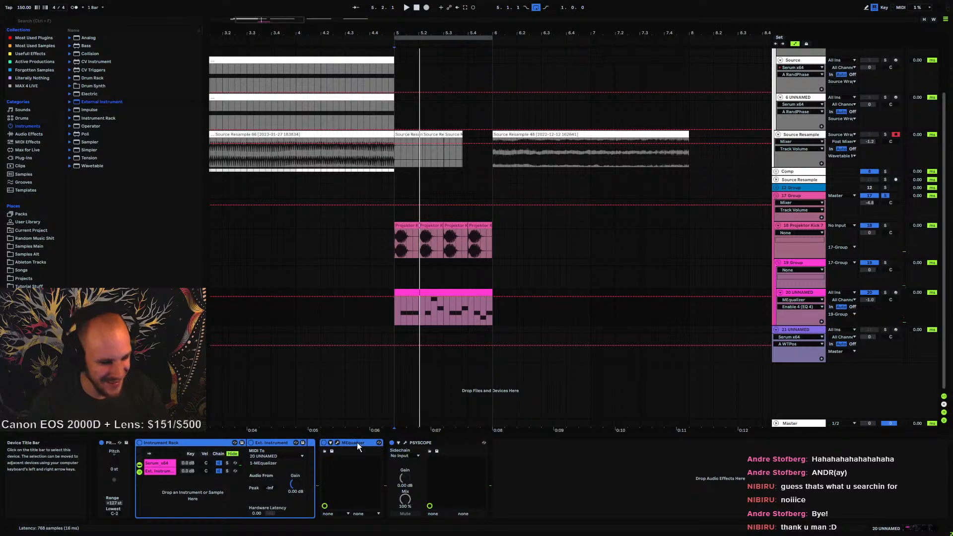
key("ctrl+g")
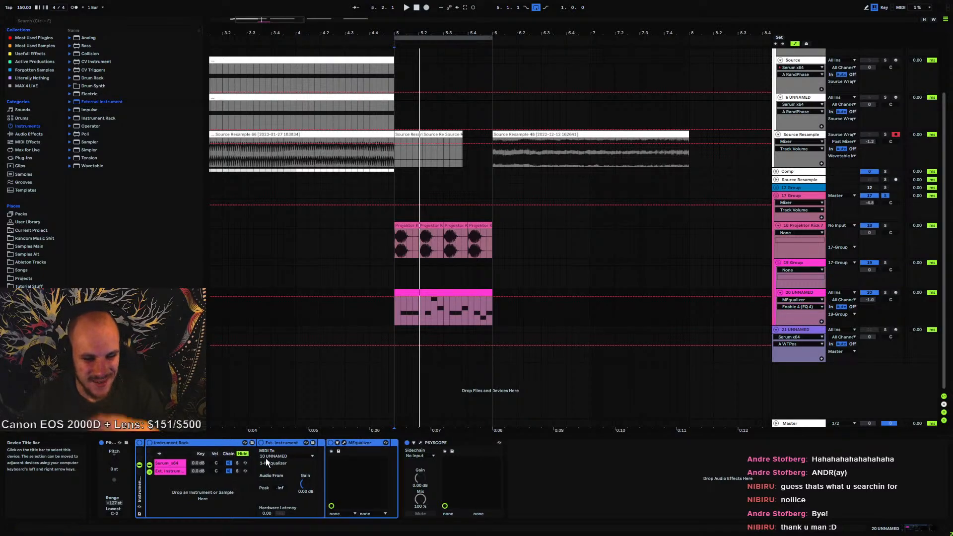
left_click(140, 472)
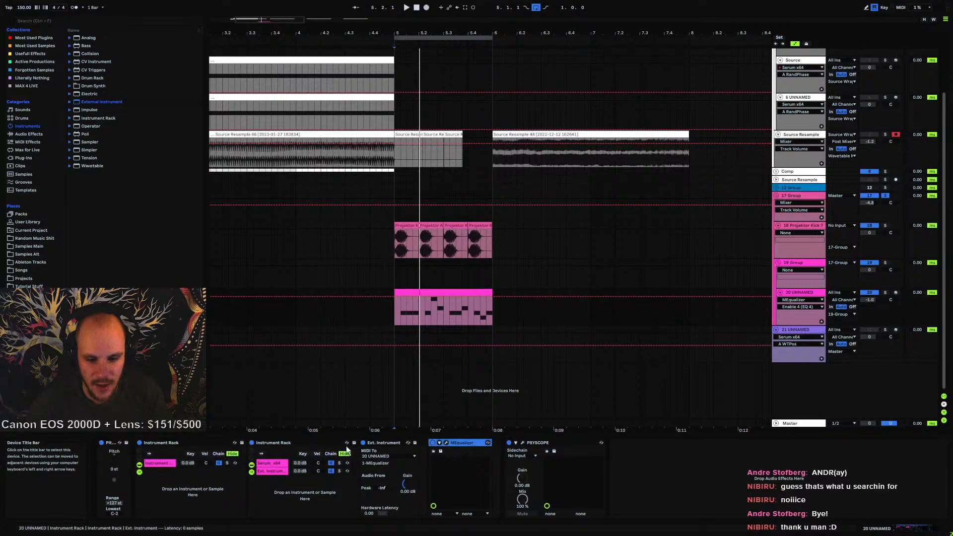
Open the Serum chain's plug-in window, start playback and fill in the preset's author name
left_click(271, 462)
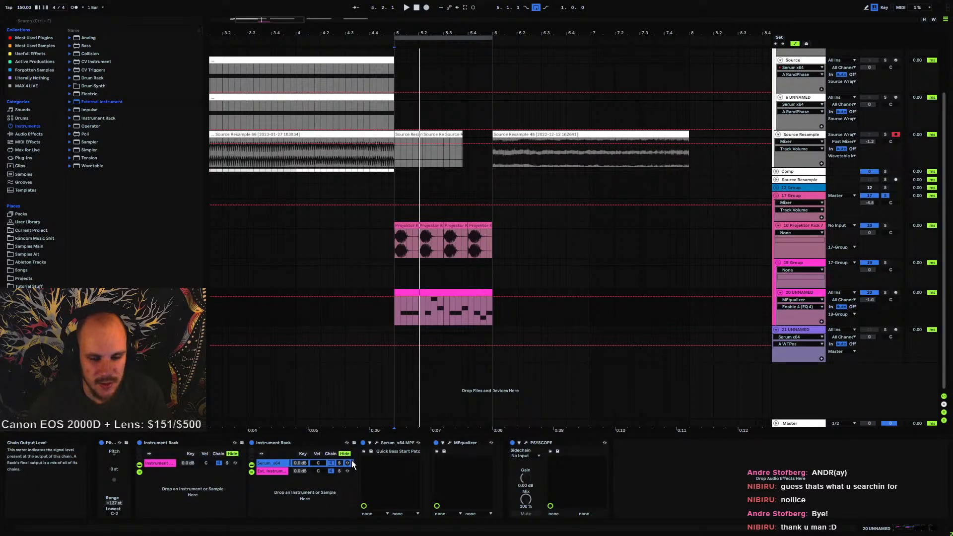
key("space")
left_click(376, 442)
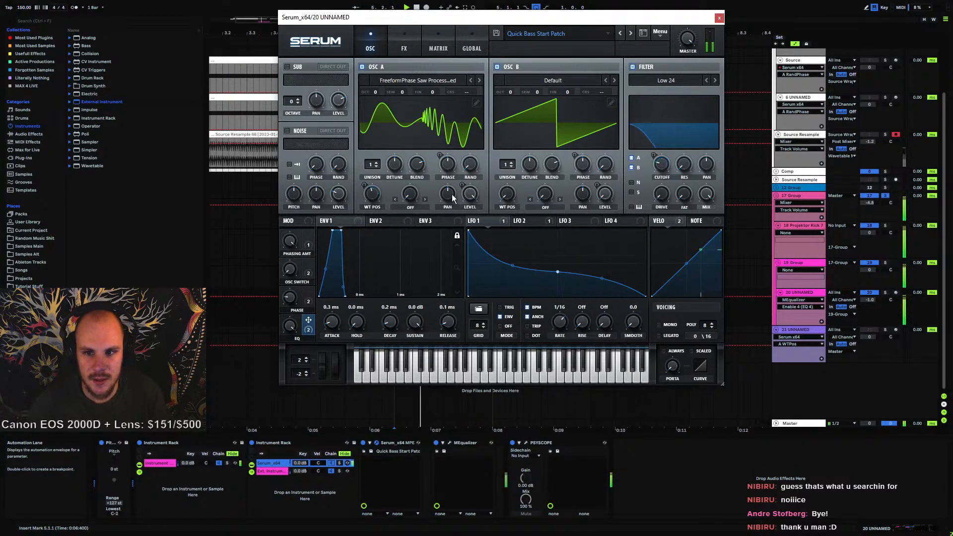
type("Projektor")
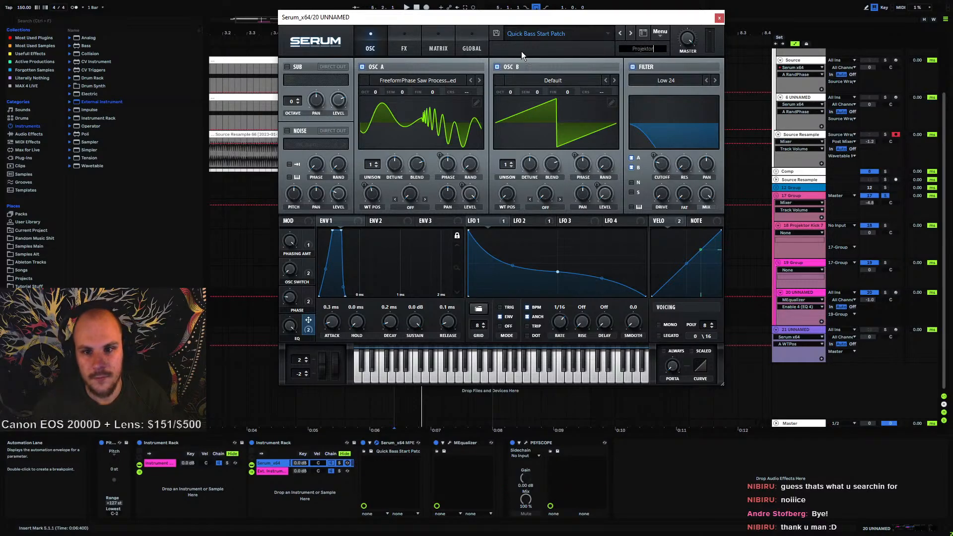
key("Return")
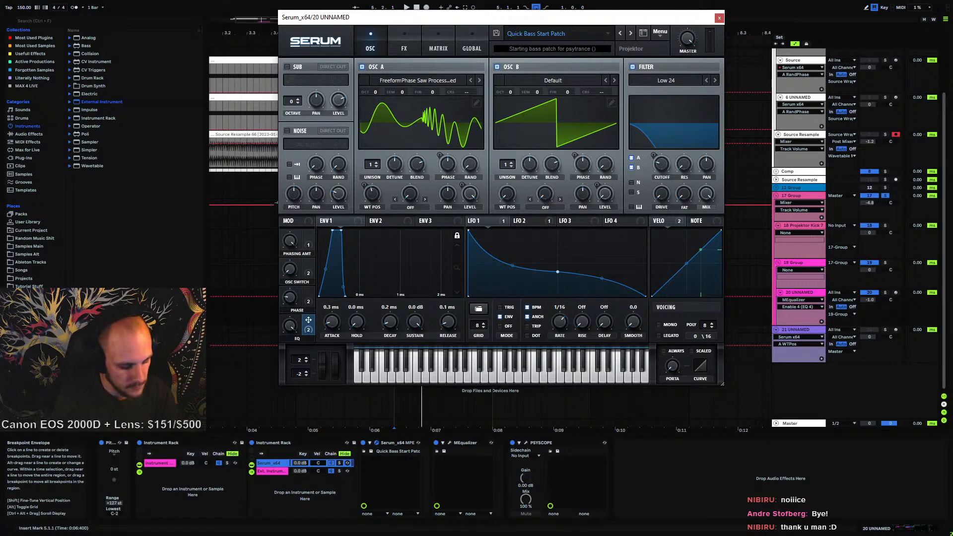
Try appending a phasing note to the preset description, then trim it back to 'Starting bass patch for psytrance'
type("W")
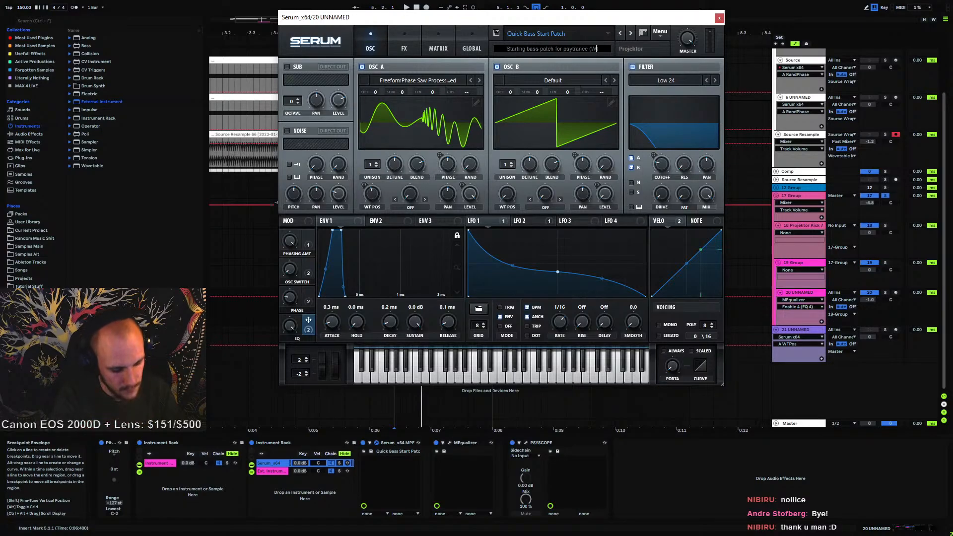
type("ith phasing switch and amount")
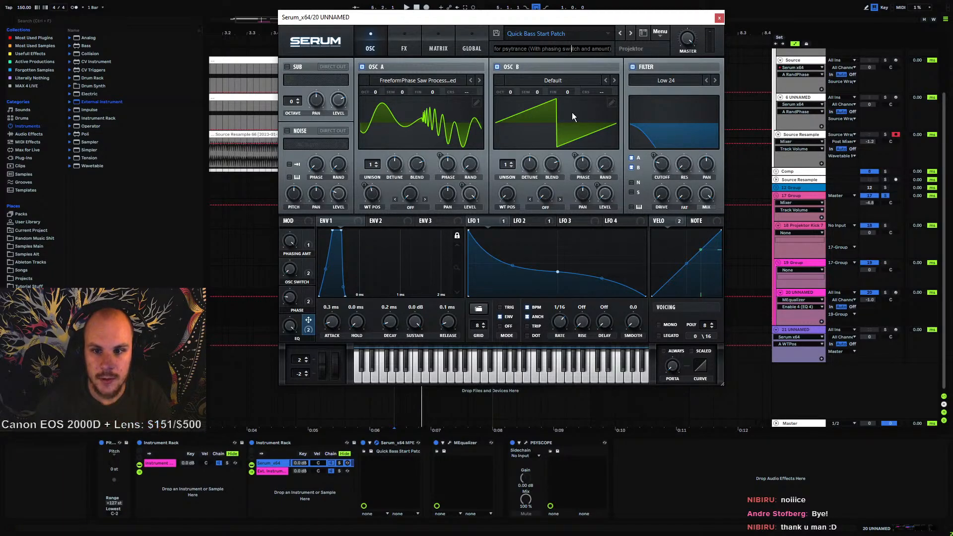
key("Return")
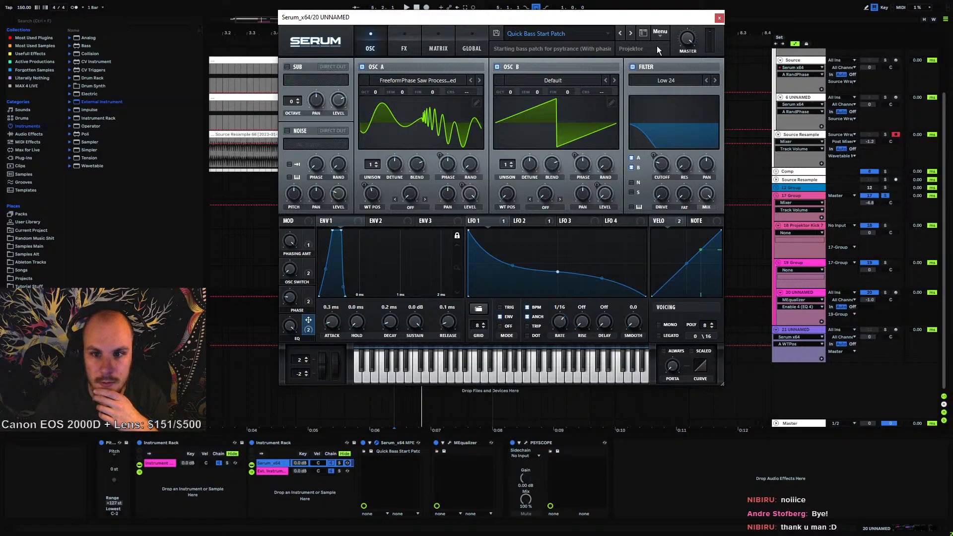
left_click(589, 49)
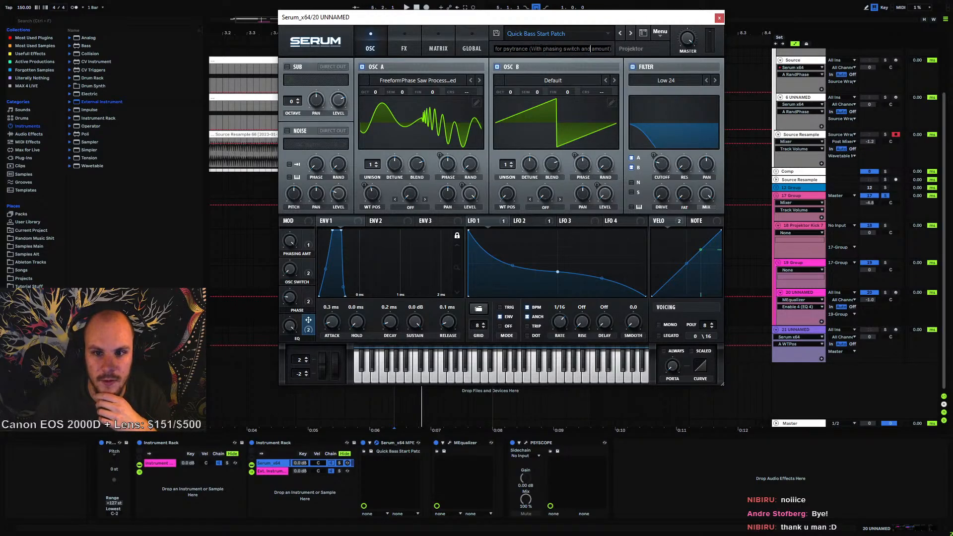
left_click_drag(529, 48, 610, 49)
key("BackSpace")
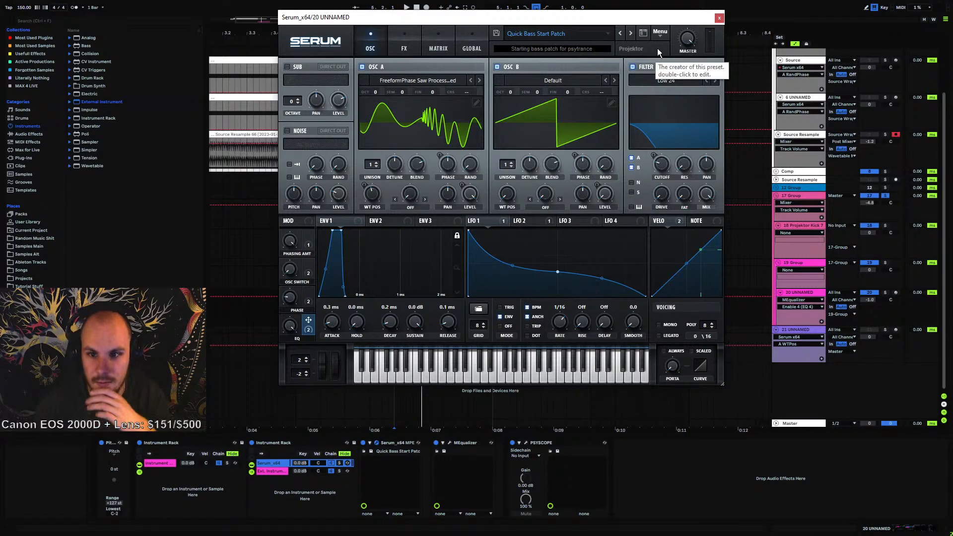
key("Return")
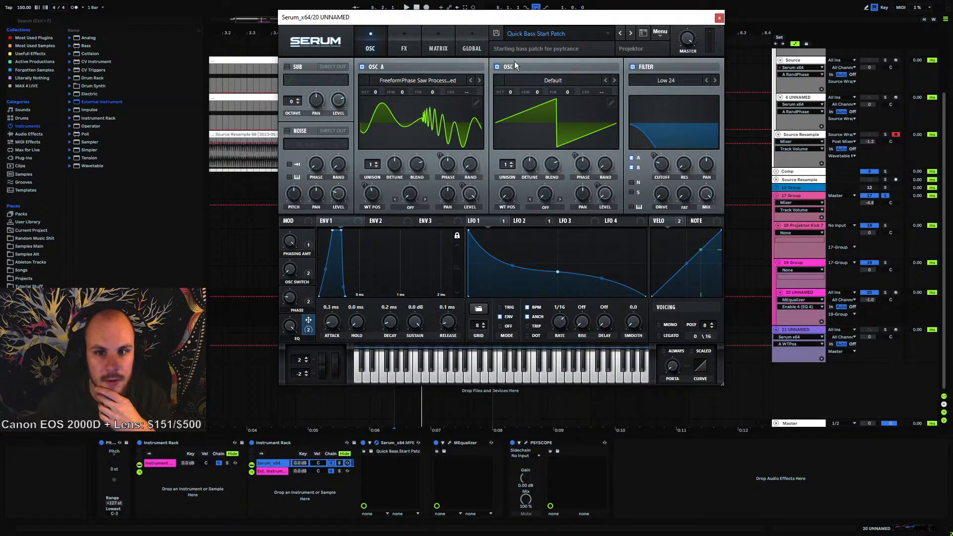
Capitalize the description to 'Starting Bass Patch for Psytrance', stop playback and close the Serum window
left_click(529, 49)
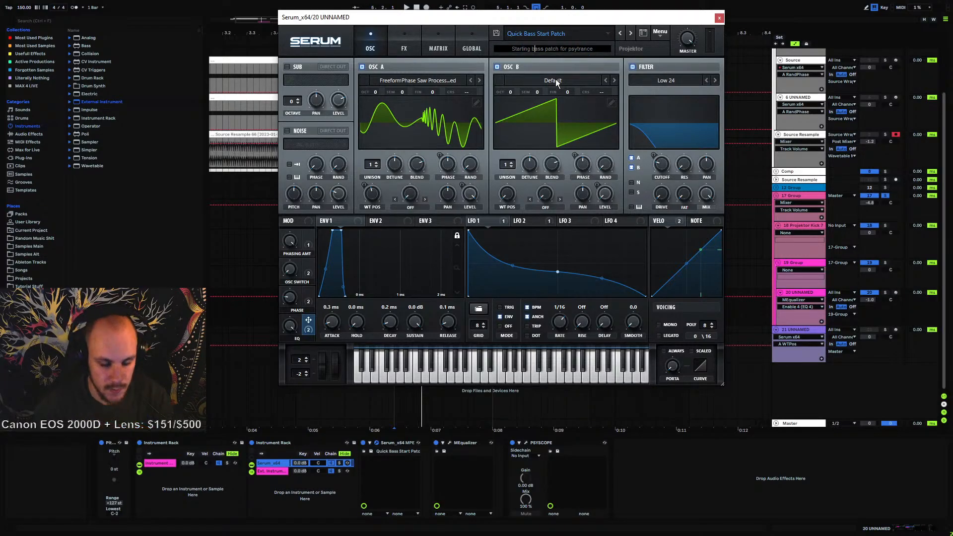
key("BackSpace")
type("B")
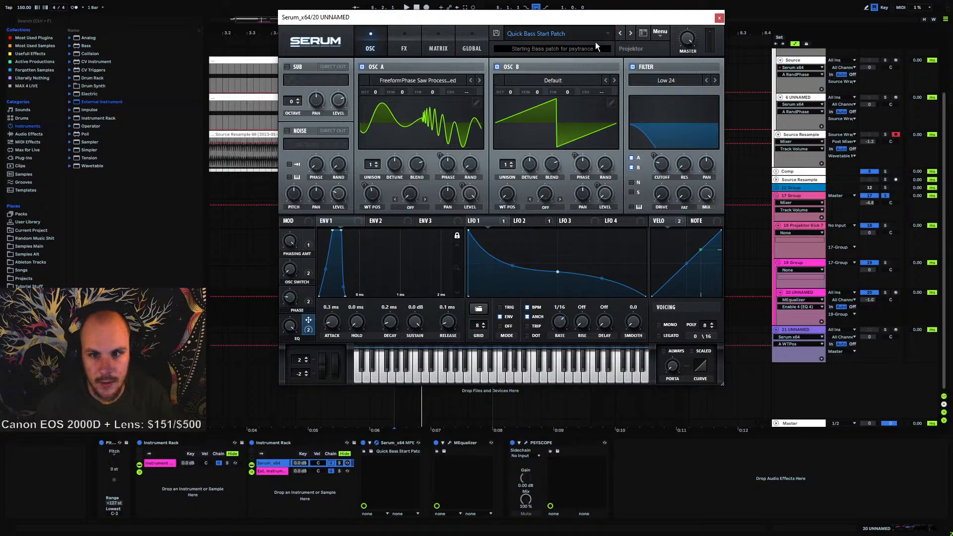
key("BackSpace")
type("P")
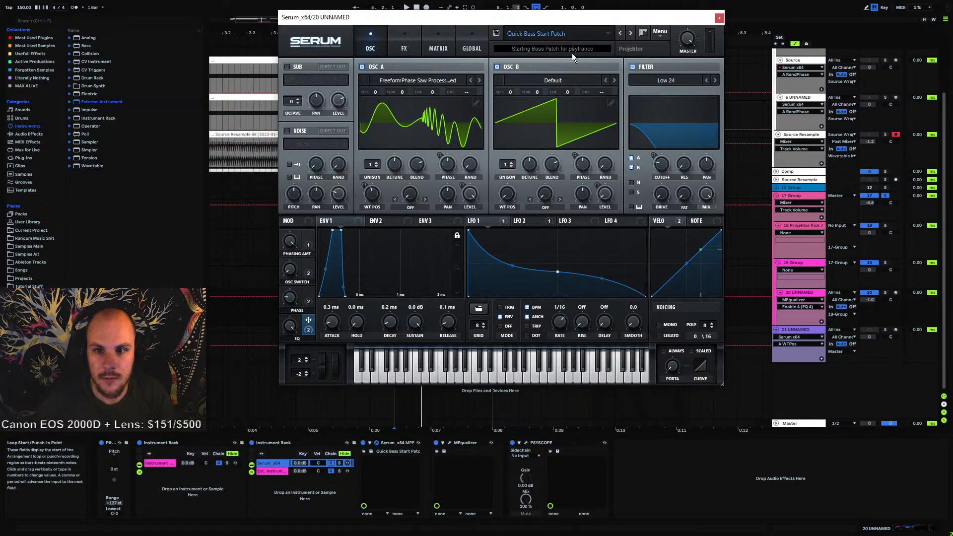
key("BackSpace")
type("P")
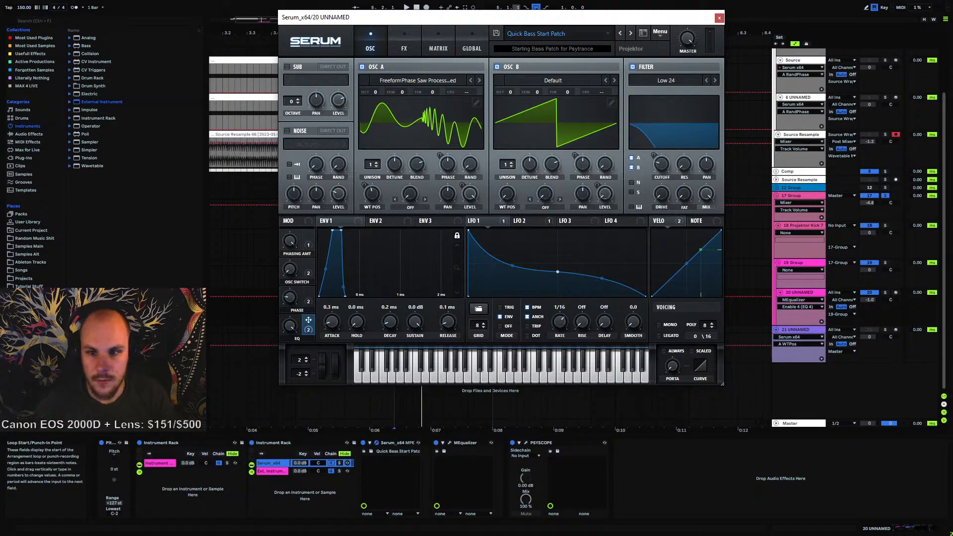
left_click(654, 52)
key("space")
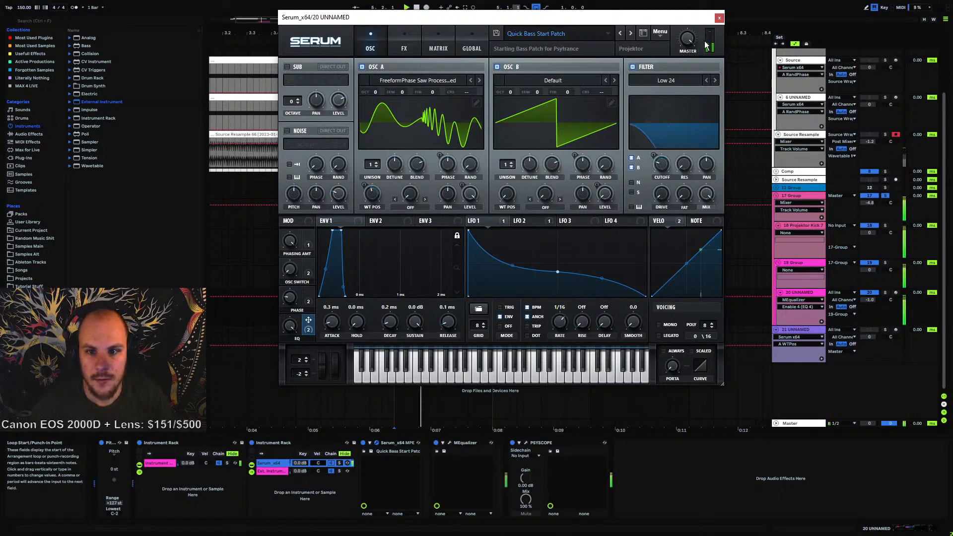
left_click(719, 18)
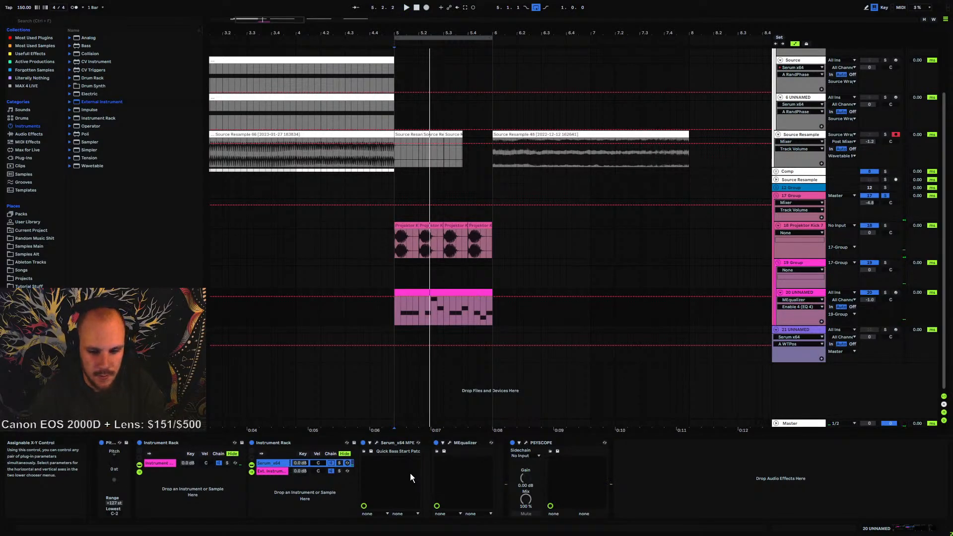
Lower band 1's frequency slightly in MEqualizer and audition the change with playback
left_click(449, 443)
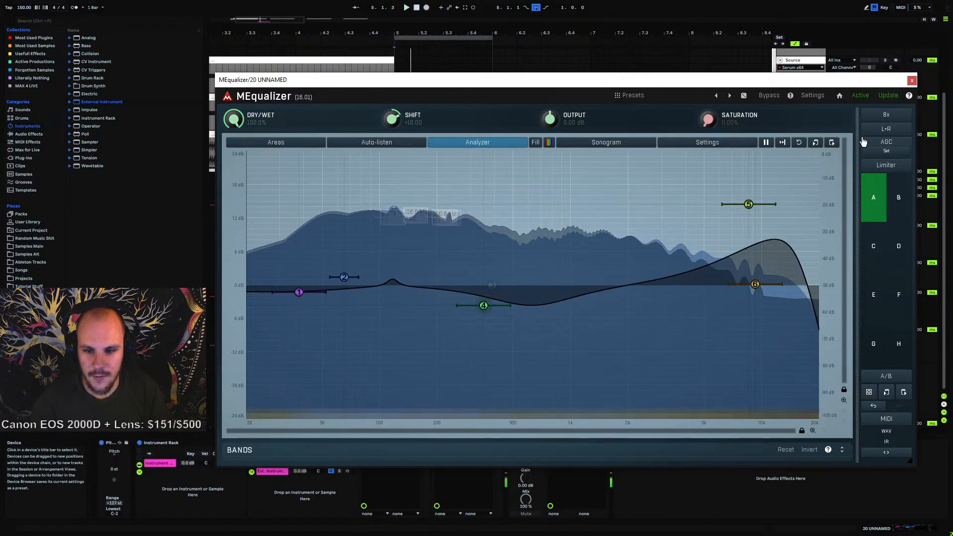
left_click(911, 81)
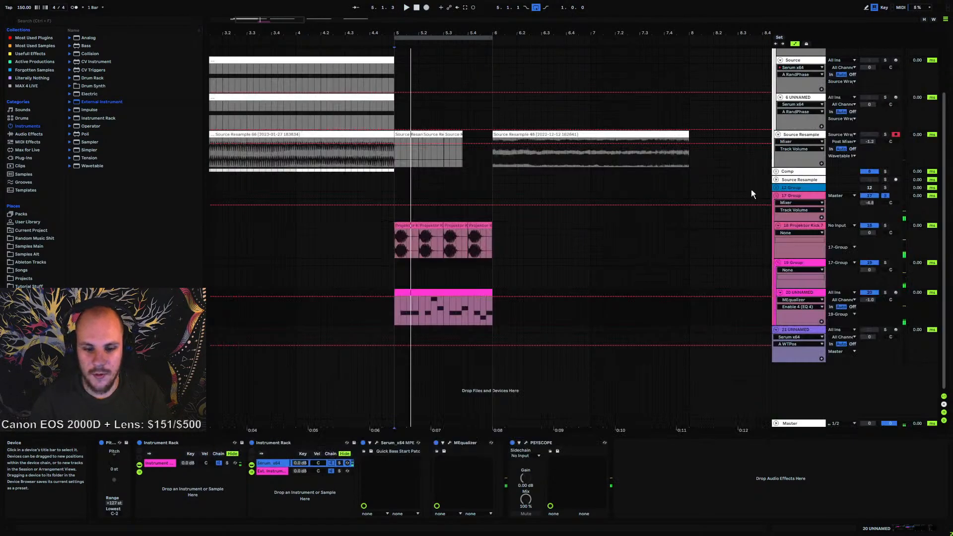
double_click(421, 298)
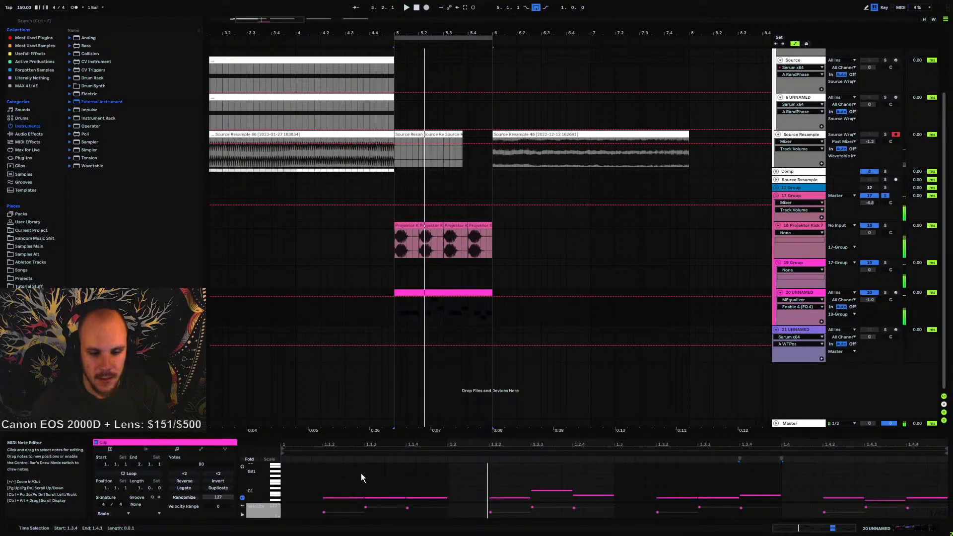
left_click(806, 294)
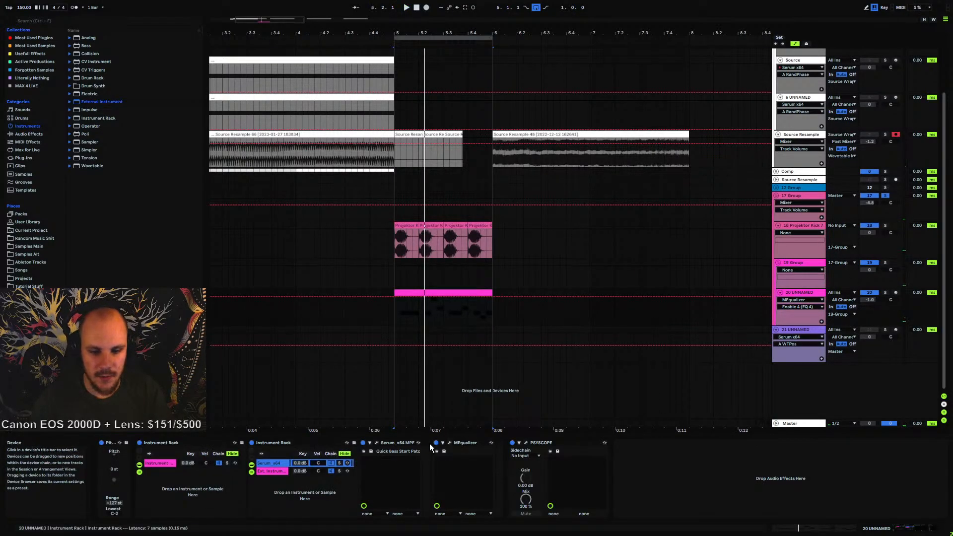
left_click(449, 442)
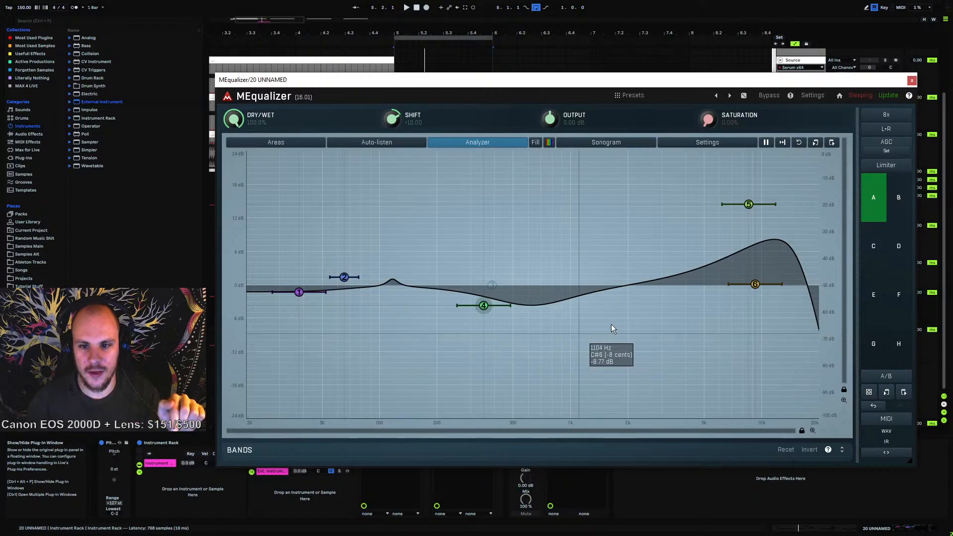
left_click(912, 81)
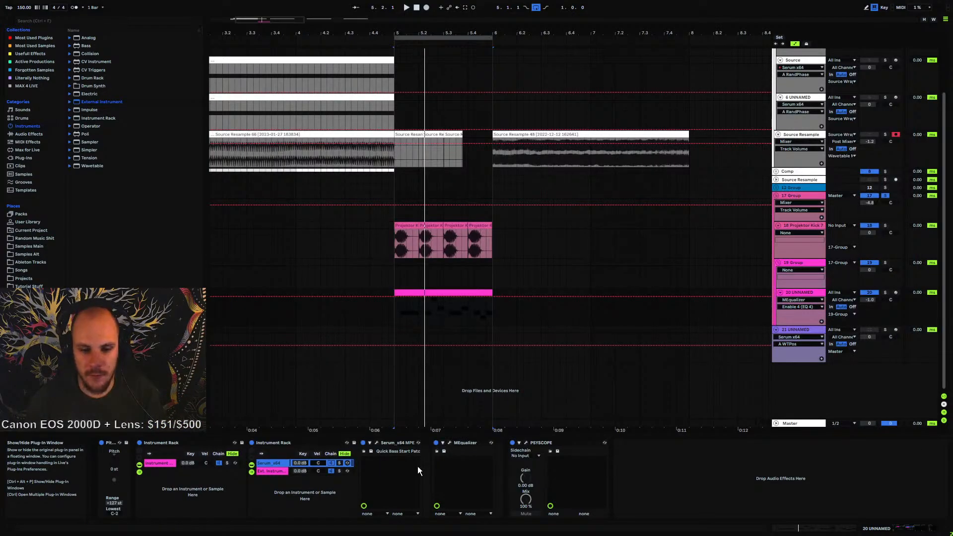
left_click(450, 442)
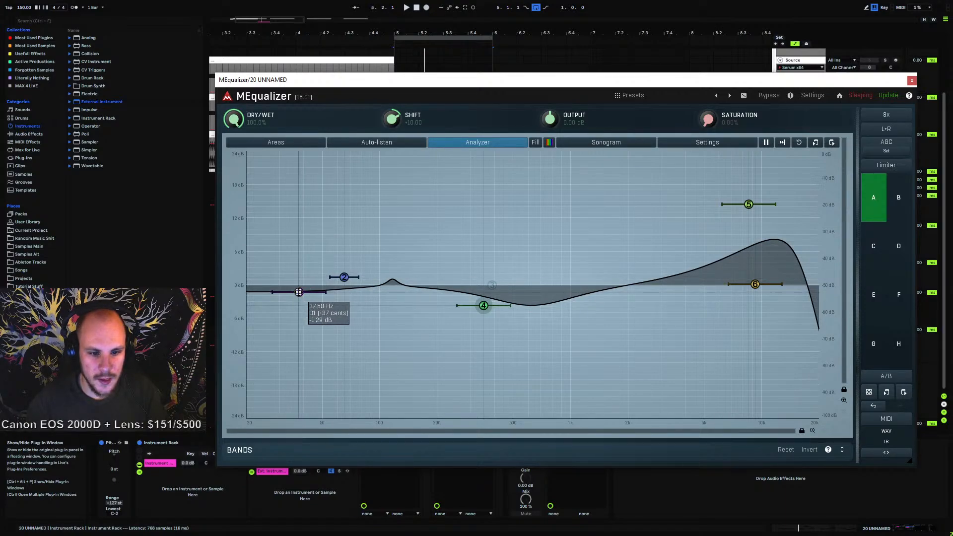
left_click_drag(298, 292, 284, 294)
key("space")
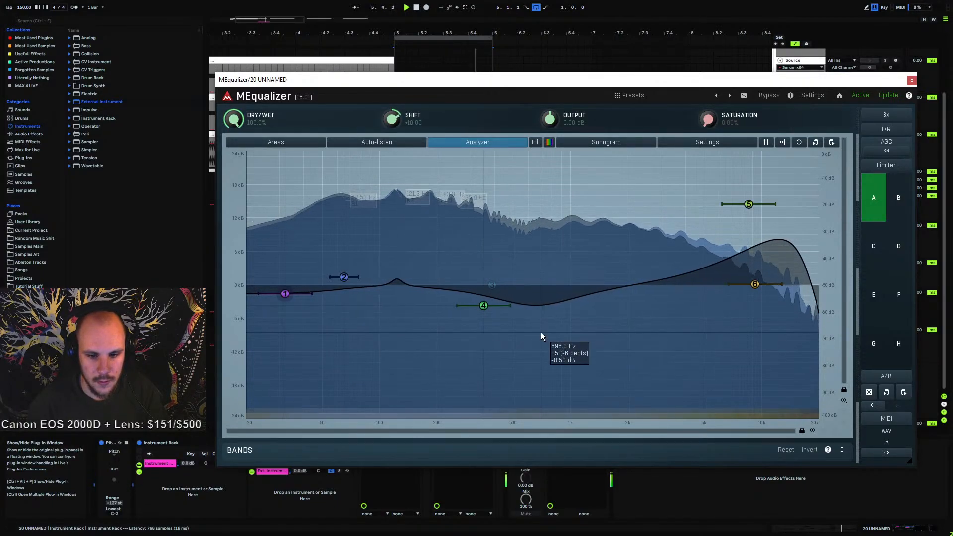
key("space")
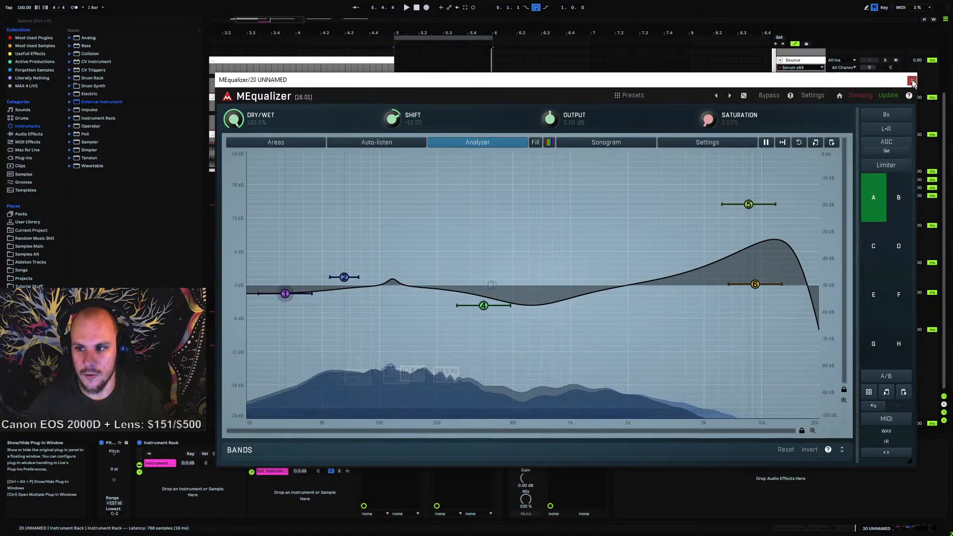
Close the plug-in window, open track 20's MIDI clip and play it back
key("ctrl+alt+p")
double_click(431, 294)
key("space")
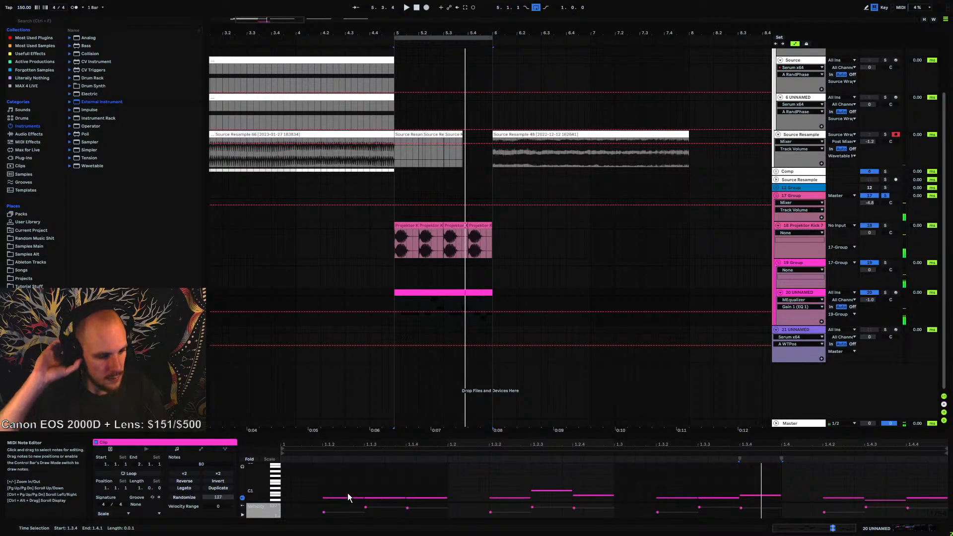
key("space")
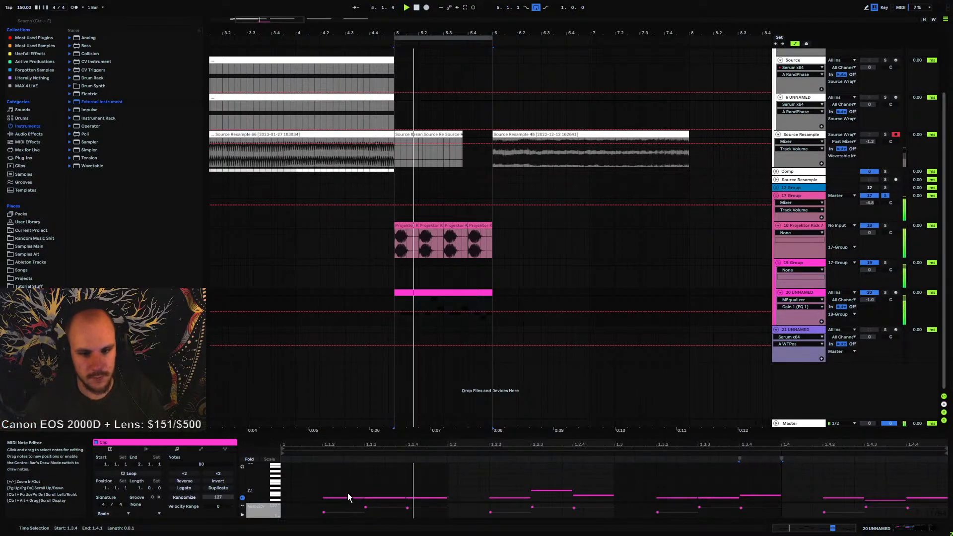
key("space")
Save the outer Instrument Rack as a preset in the User Library
left_click(797, 292)
left_click(674, 477)
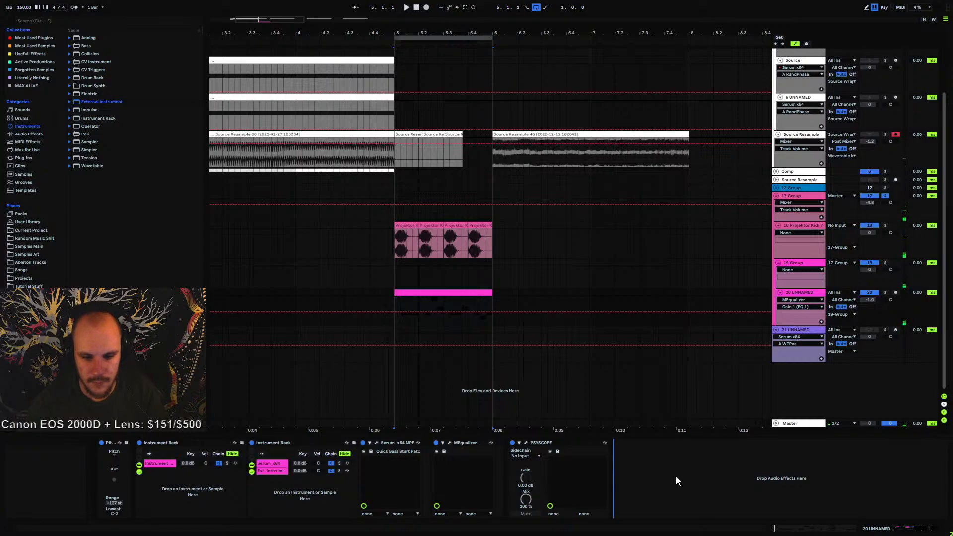
left_click(176, 442)
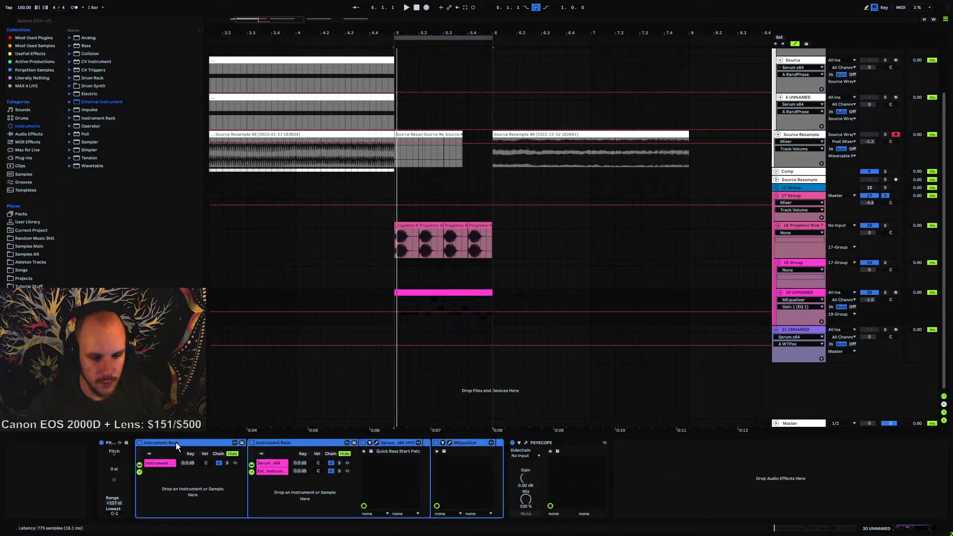
left_click(235, 443)
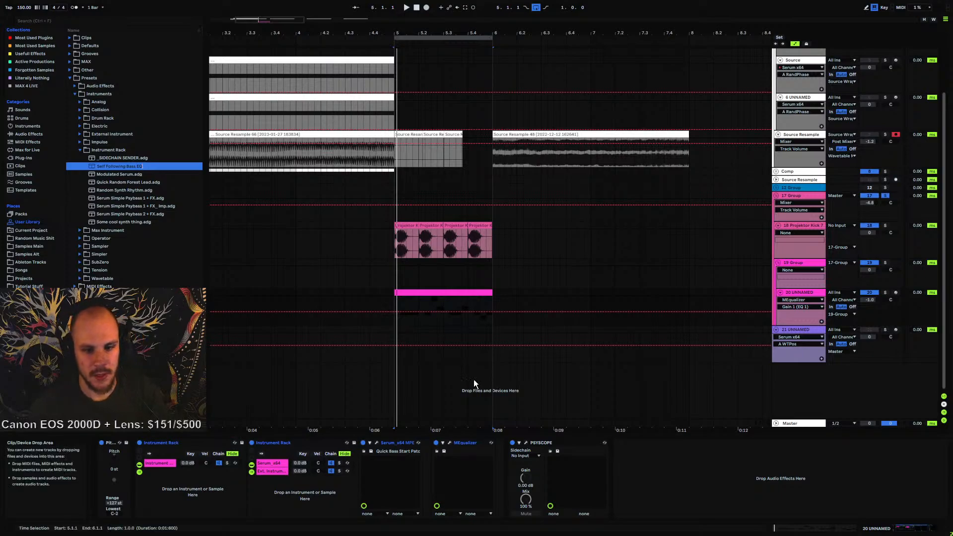
Start playback from the beginning of bar 5 and select track 20
left_click(402, 367)
key("space")
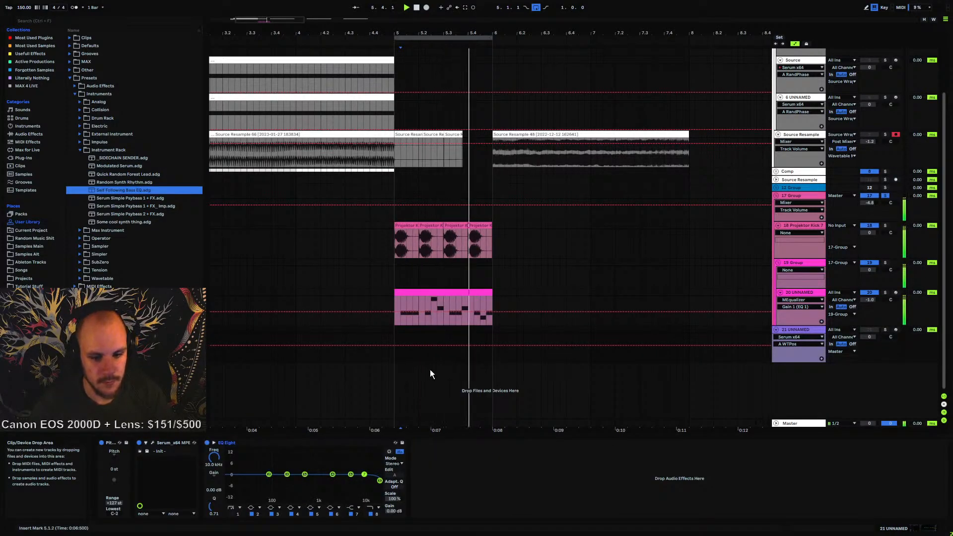
left_click(800, 293)
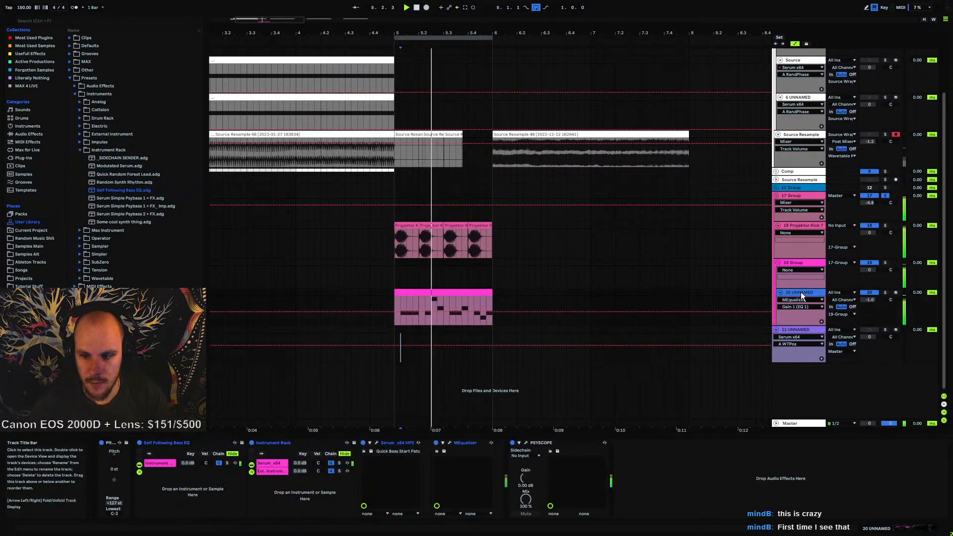
Save the MEqualizer settings as a new preset named 'Bass EQ with Keytrack' and close the plug-in window
left_click(449, 442)
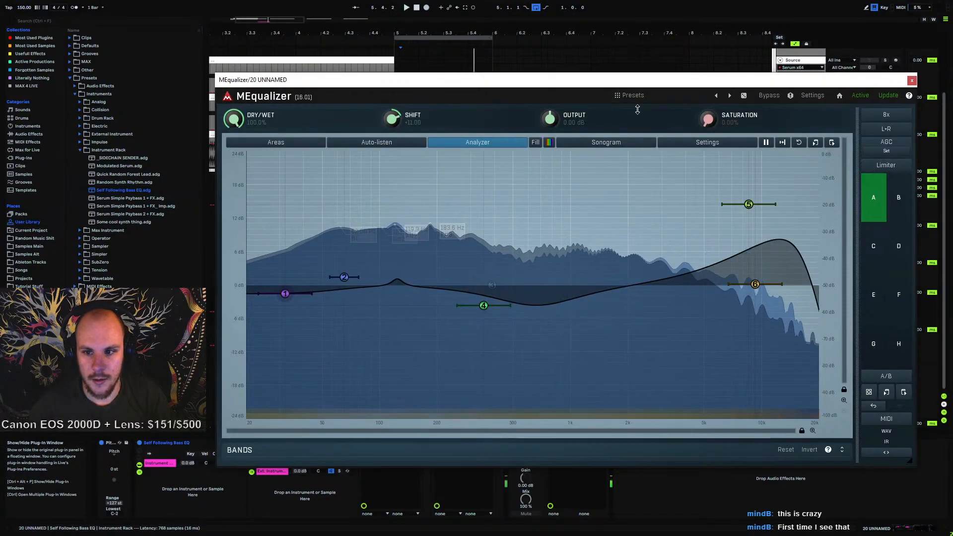
left_click(626, 96)
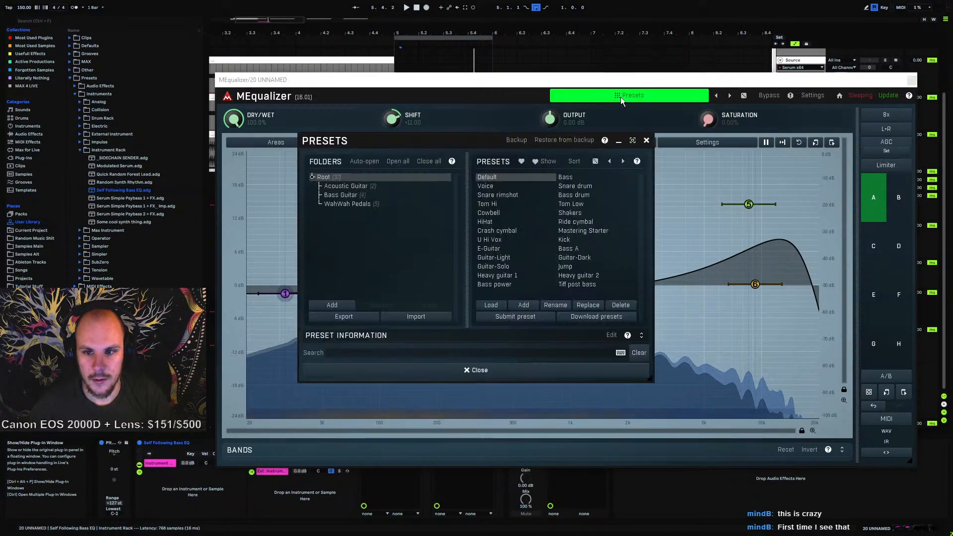
left_click(523, 304)
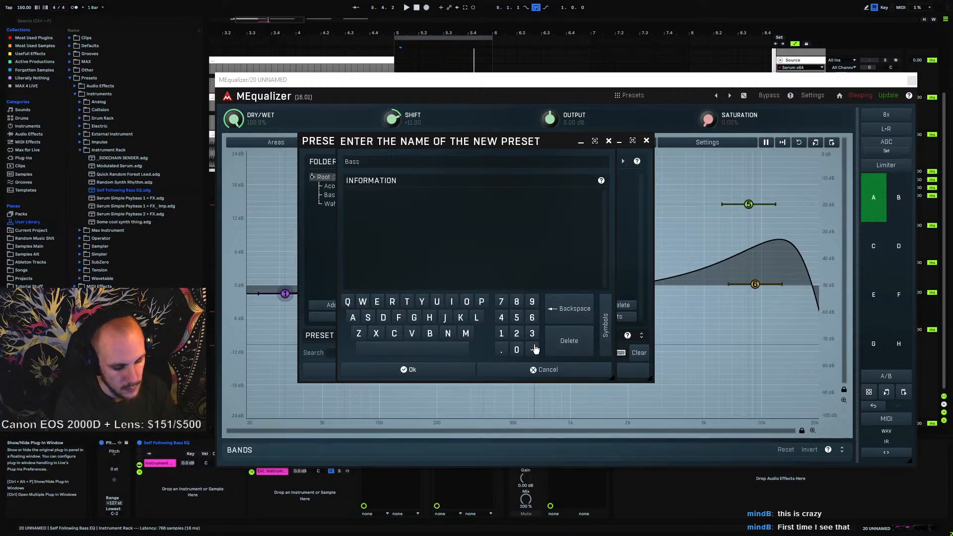
type("Bass with")
key("BackSpace")
key("BackSpace")
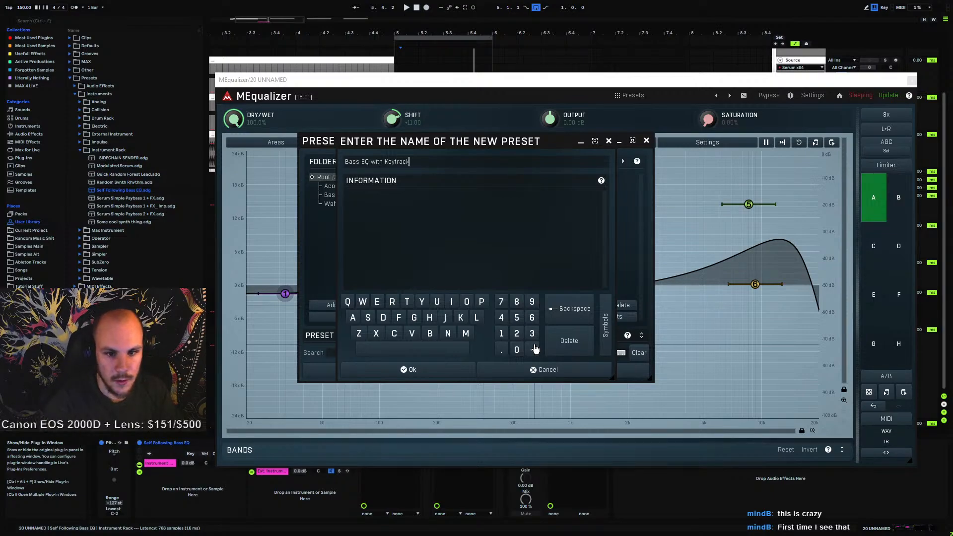
left_click(442, 370)
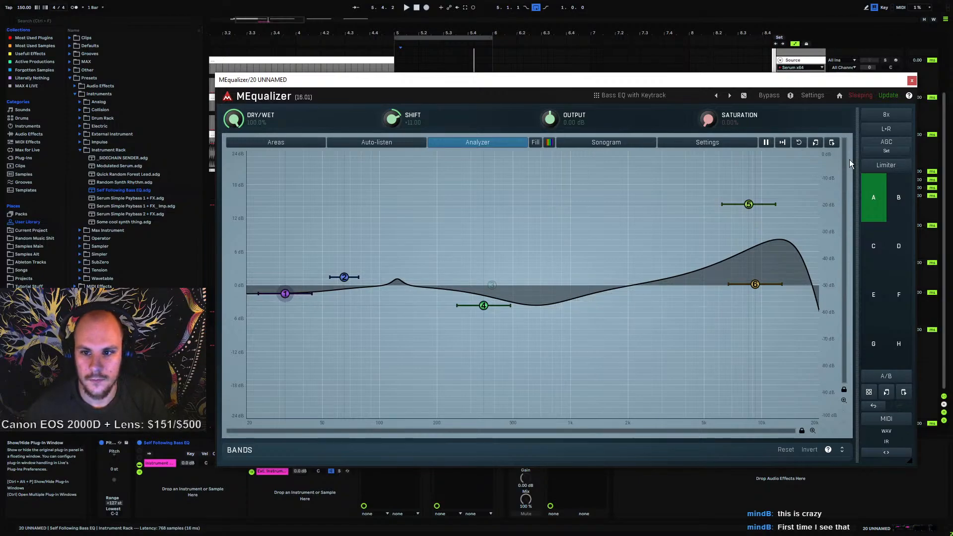
left_click(911, 80)
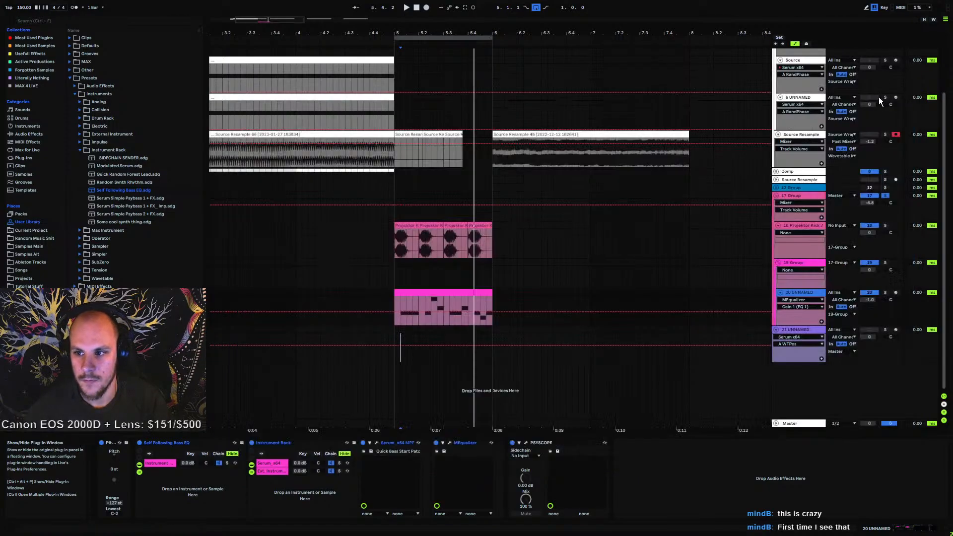
Restart playback from bar 5 and lower the project tempo to 143 BPM
left_click(393, 297)
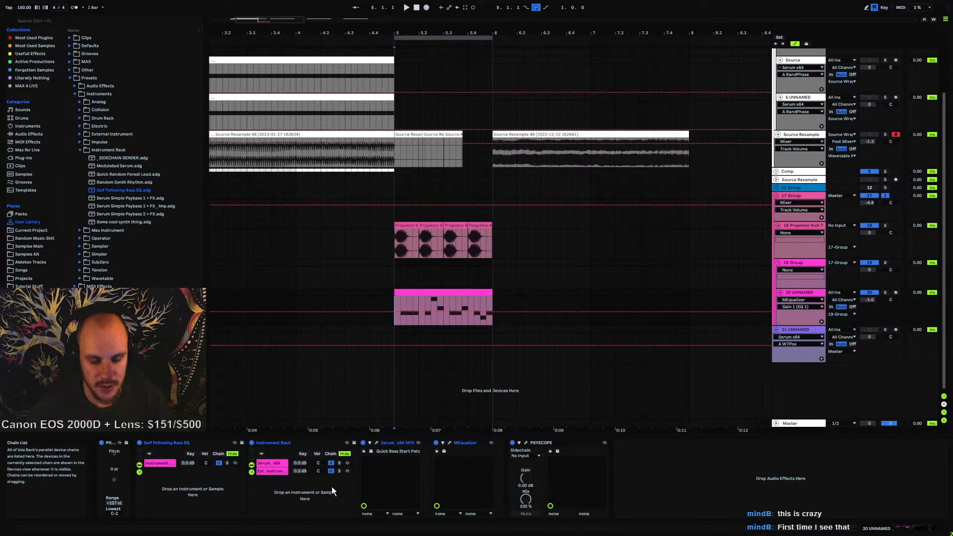
key("space")
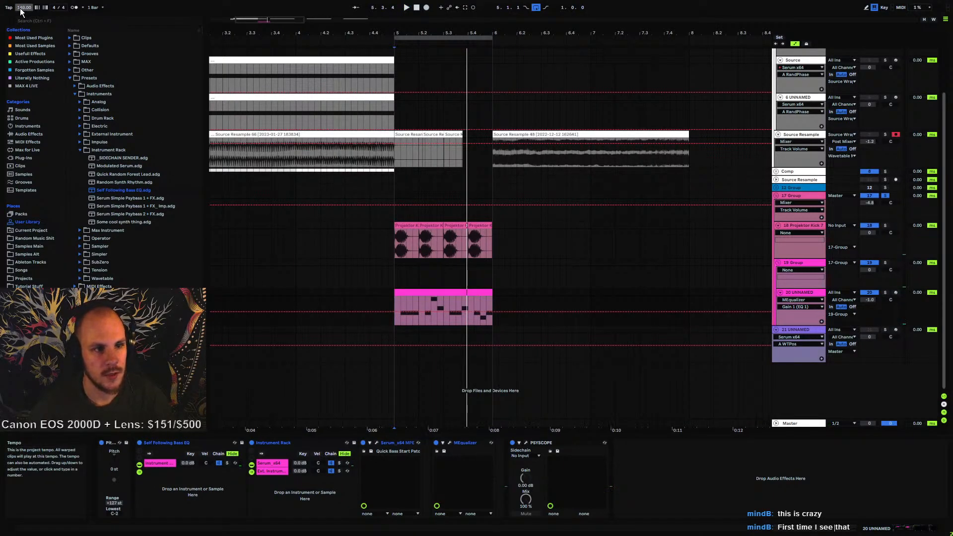
left_click_drag(21, 11, 58, 88)
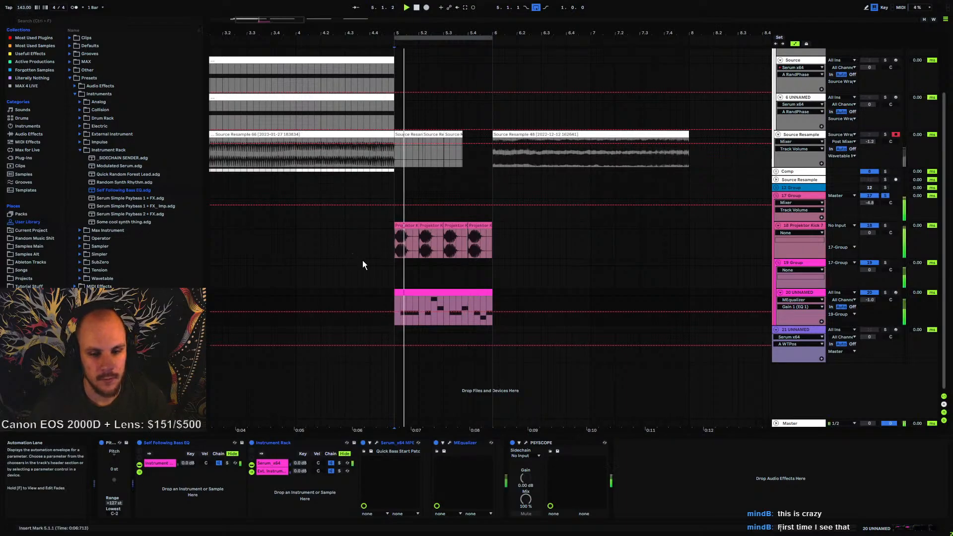
Loop the first beat of bar 5 on track 20, play it, and select the rack's External Instrument chain
left_click_drag(420, 302, 395, 302)
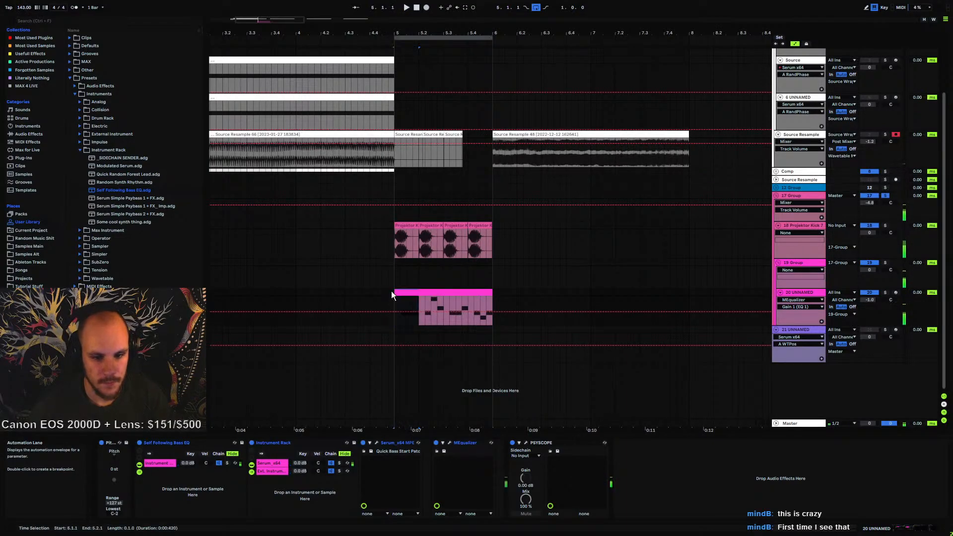
key("ctrl+l")
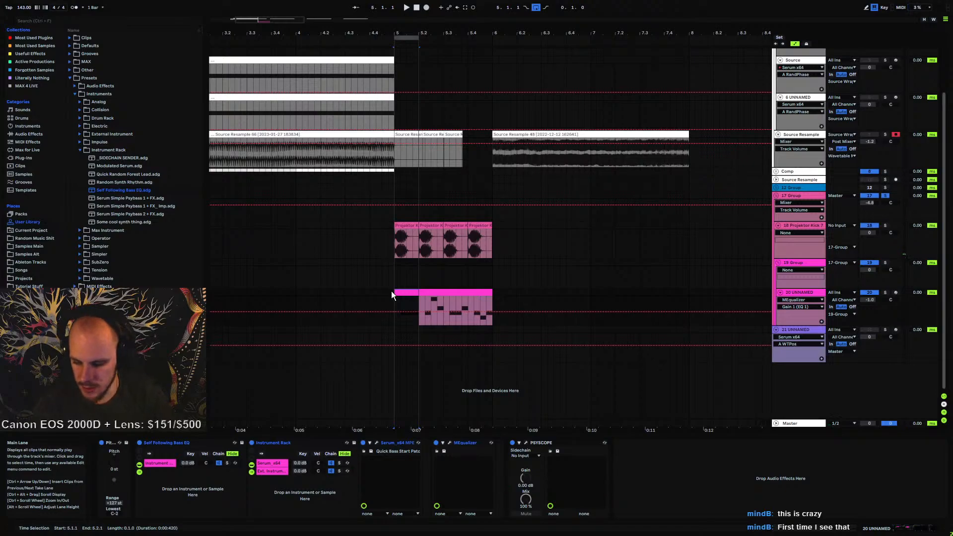
key("space")
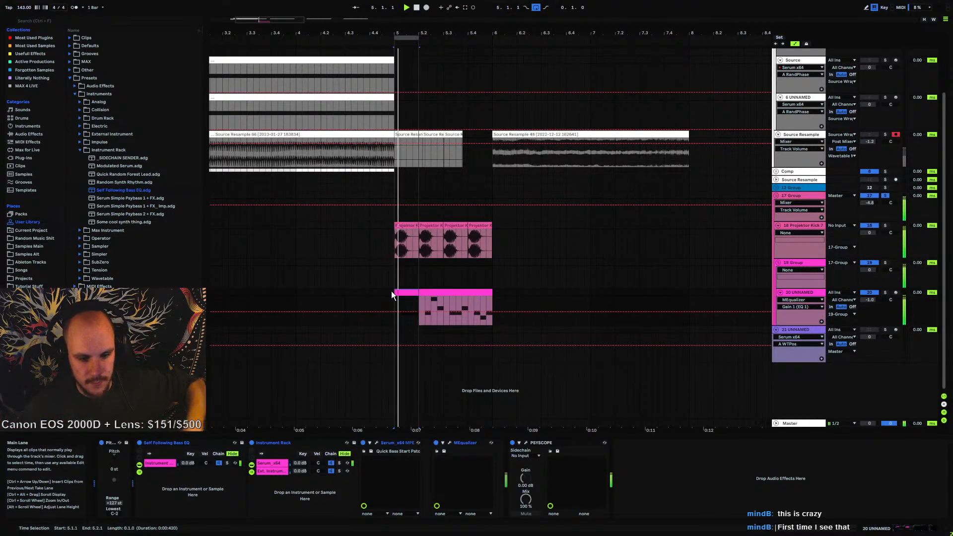
left_click(273, 469)
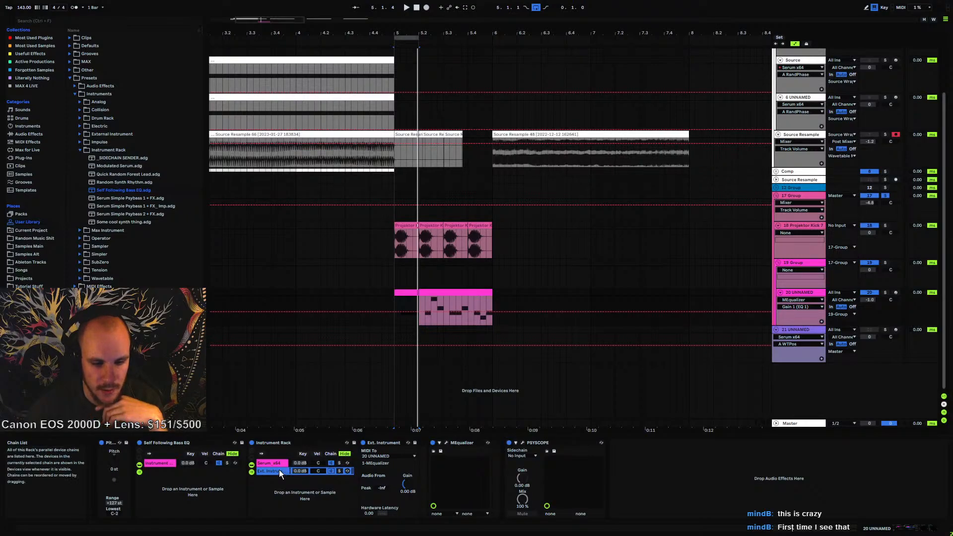
left_click(698, 497)
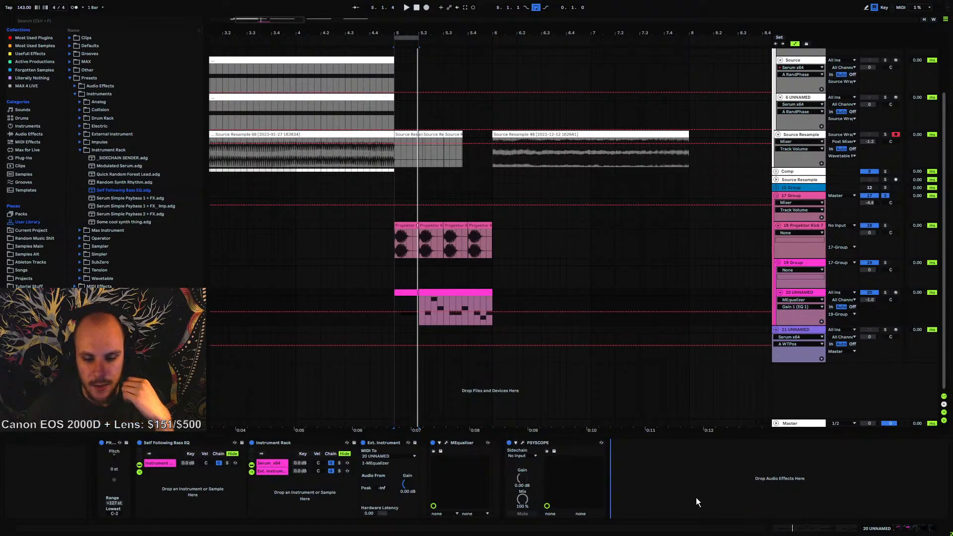
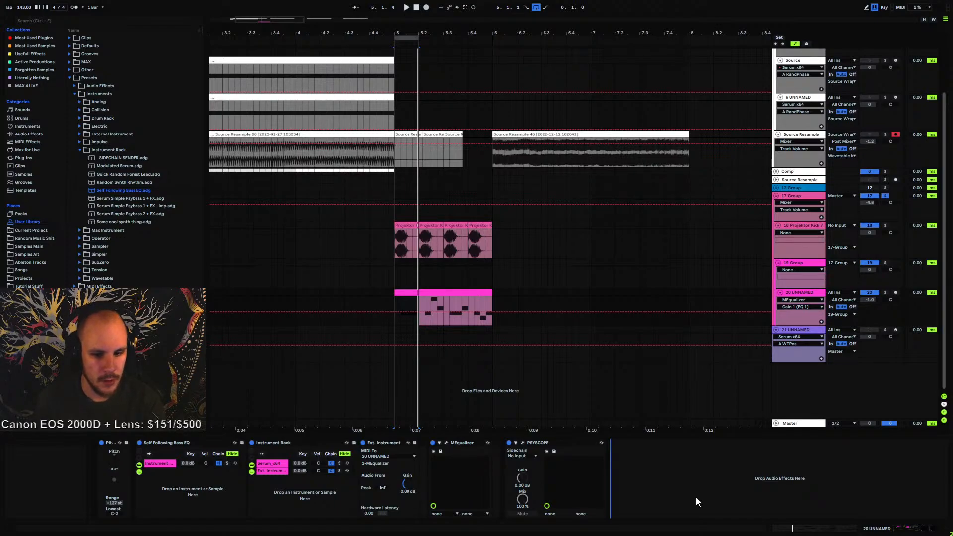
right_click(641, 493)
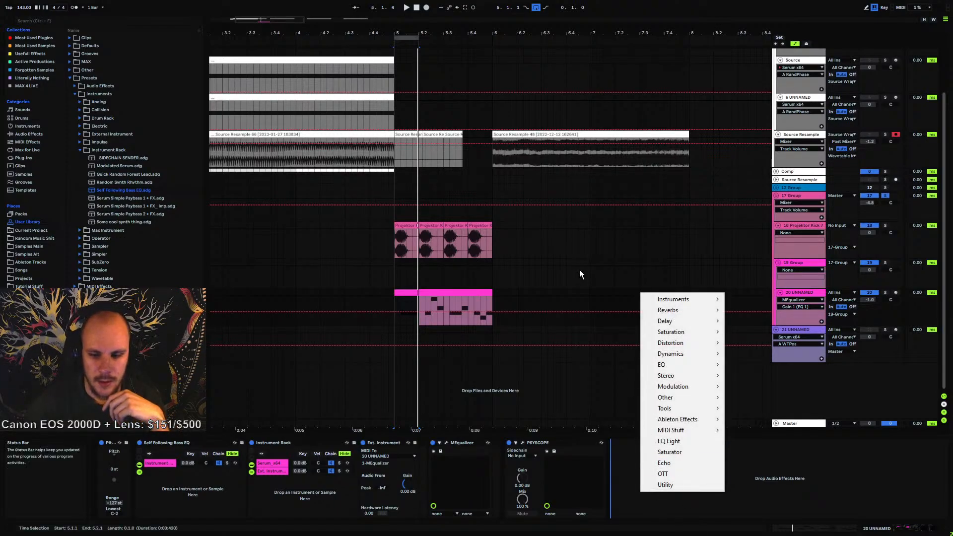
mouse_move(669, 400)
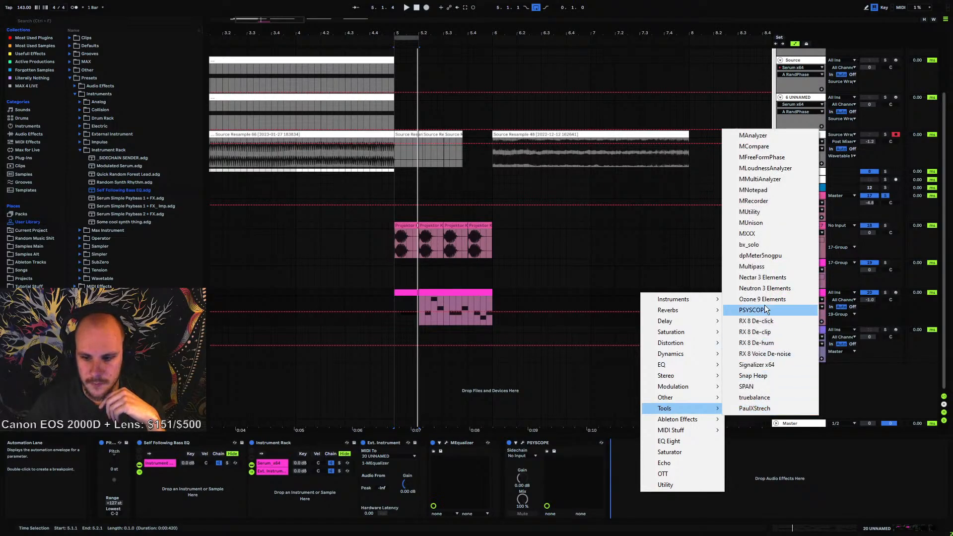
mouse_move(705, 389)
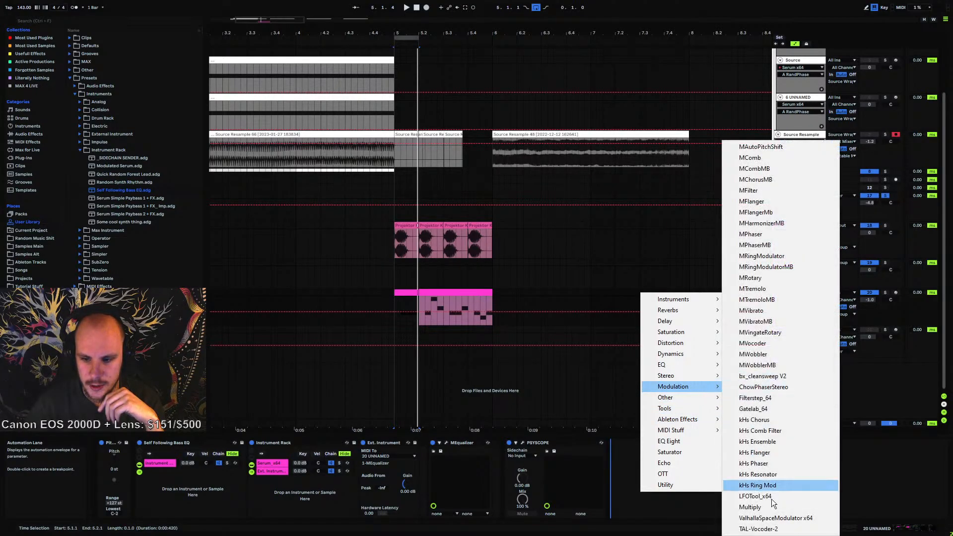
left_click(758, 496)
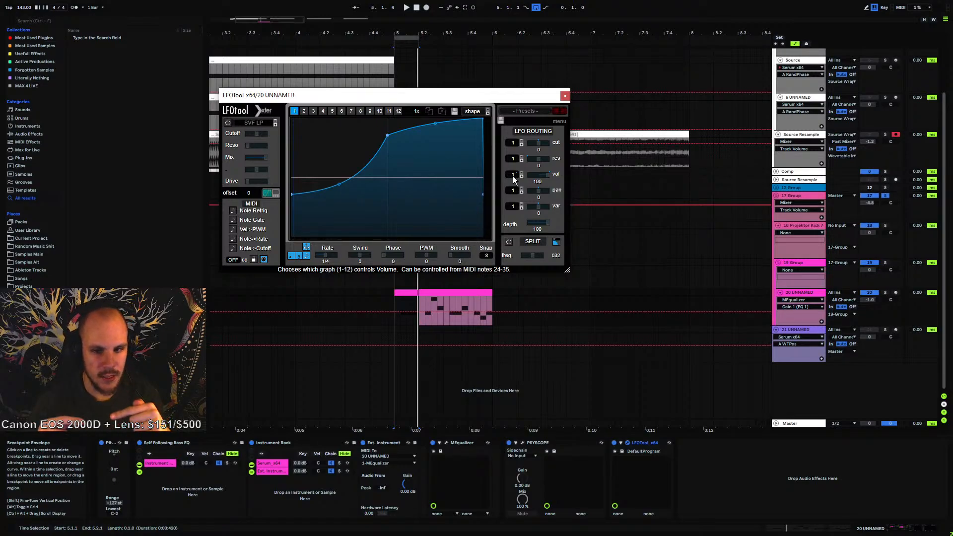
left_click_drag(513, 175, 532, 46)
left_click(369, 111)
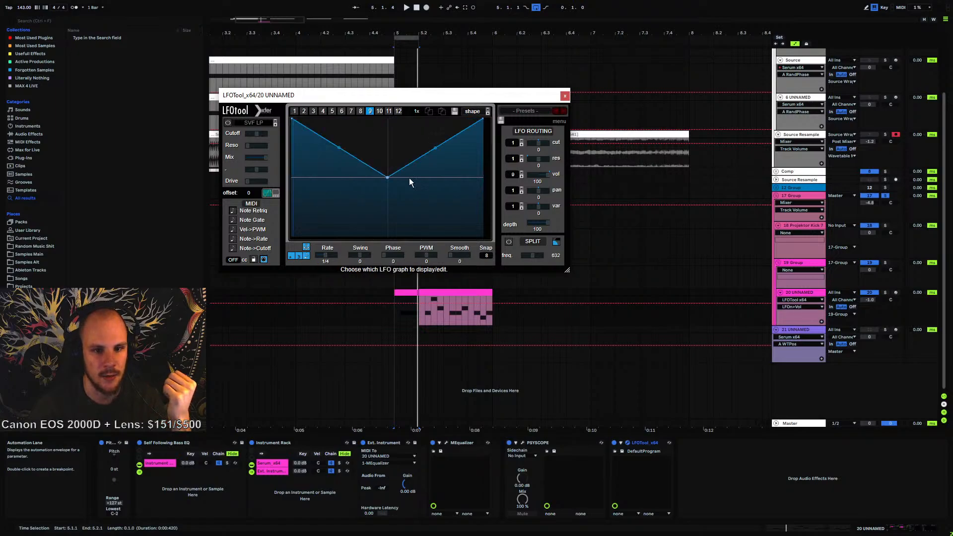
left_click(295, 111)
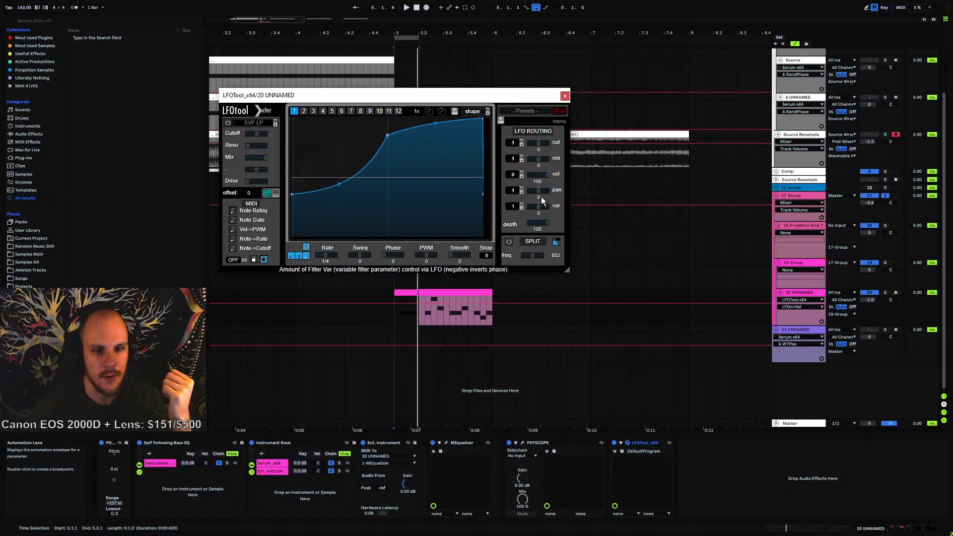
left_click_drag(519, 180, 522, 369)
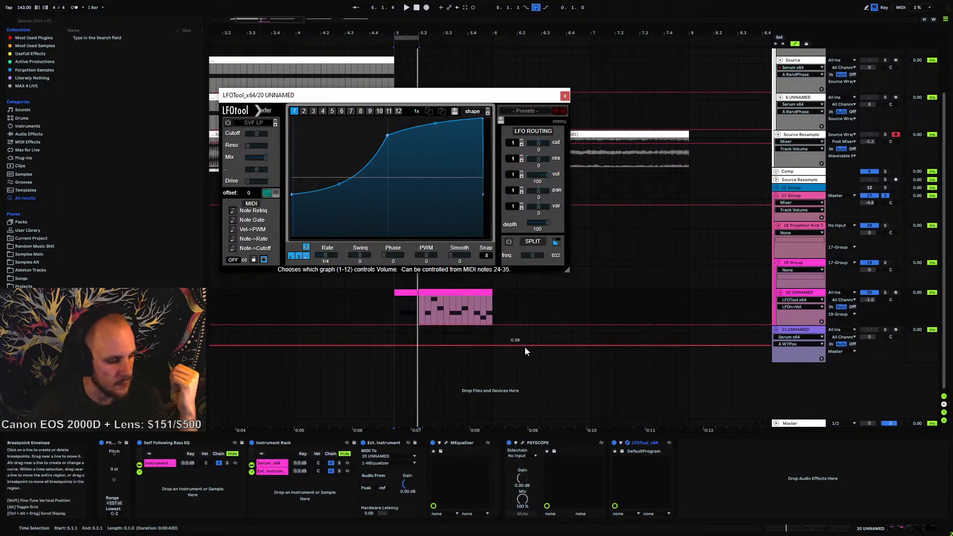
left_click(650, 442)
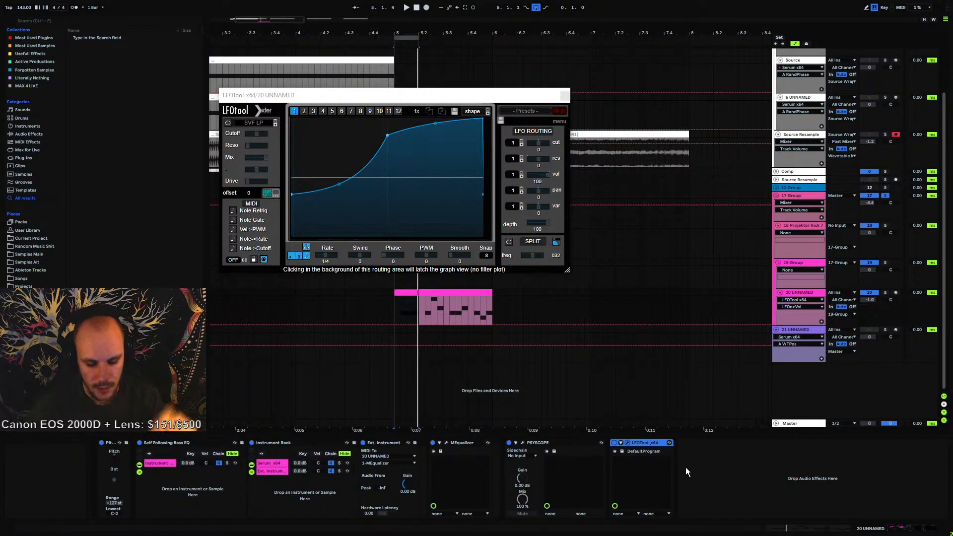
key("Delete")
Add a Pitch MIDI effect to the rack's External Instrument chain, in front of the External Instrument
left_click(266, 472)
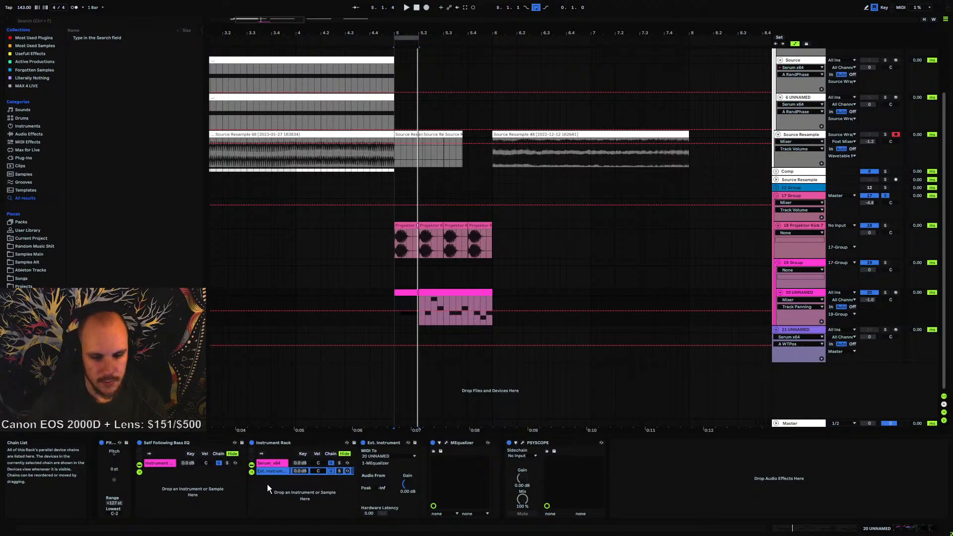
left_click(462, 444)
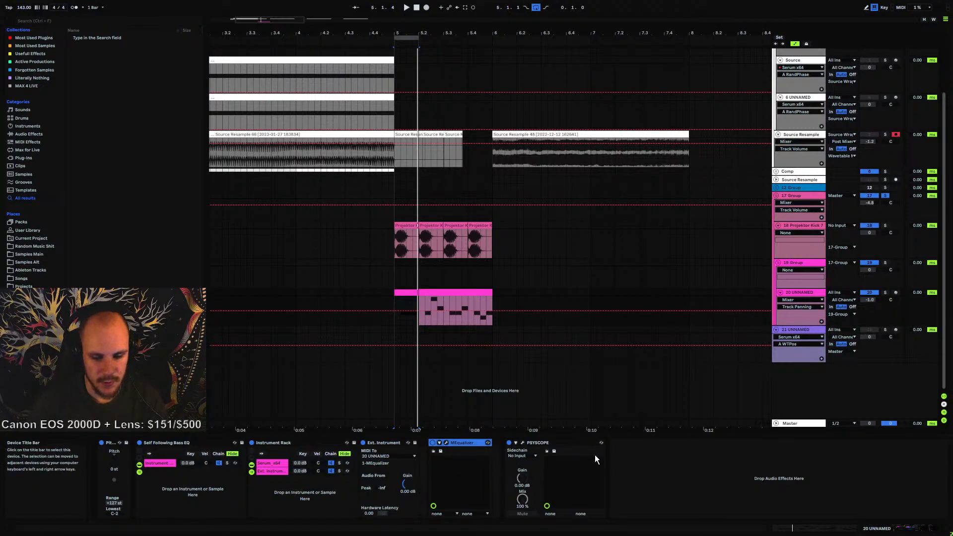
left_click(651, 487)
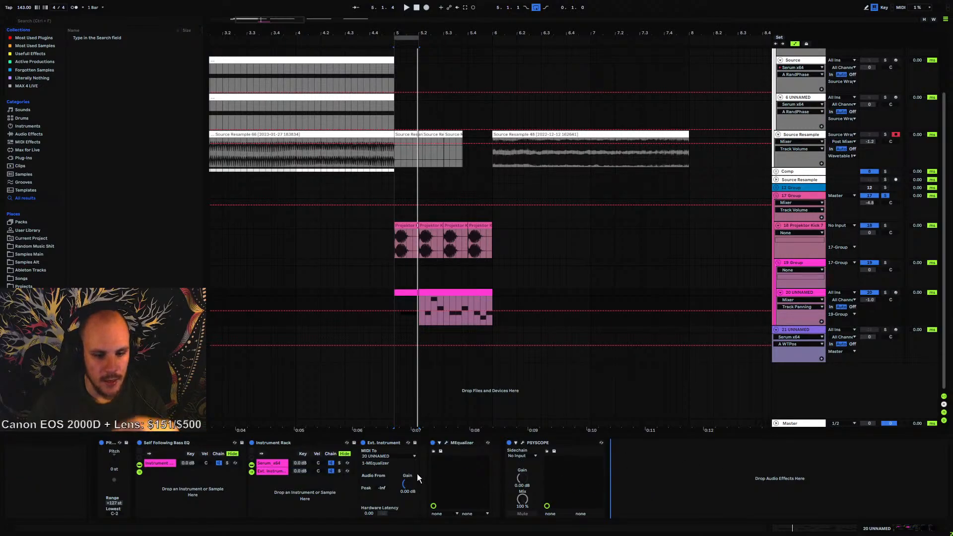
left_click(278, 471)
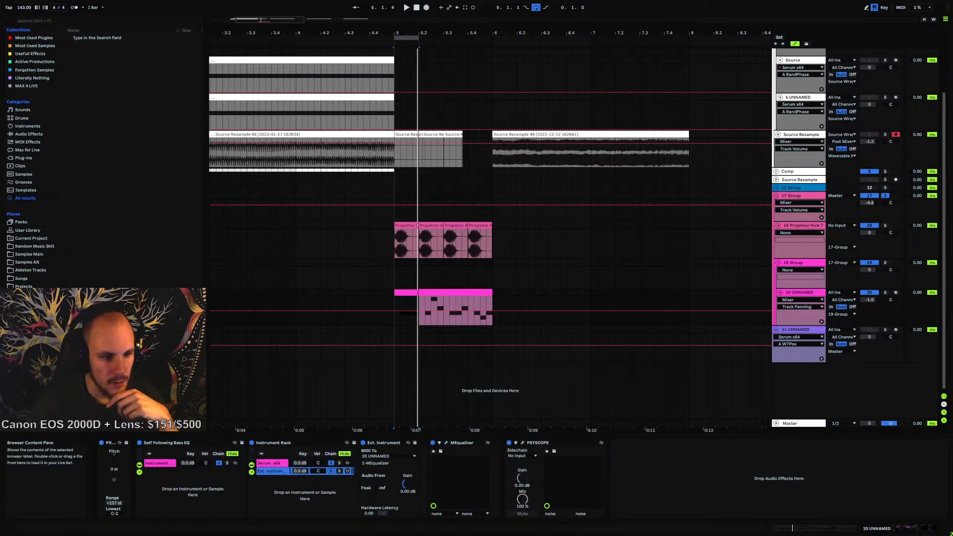
left_click(30, 141)
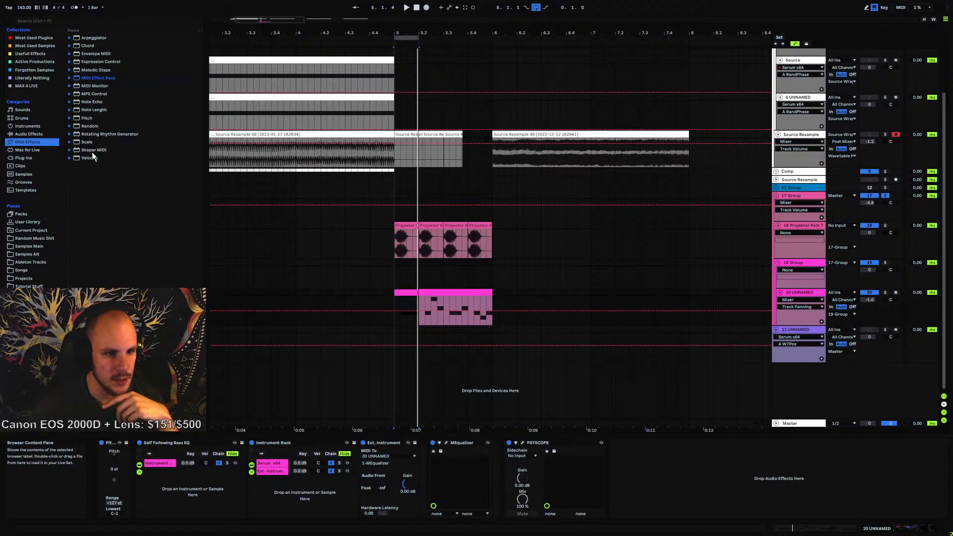
left_click(83, 118)
left_click_drag(359, 468, 360, 469)
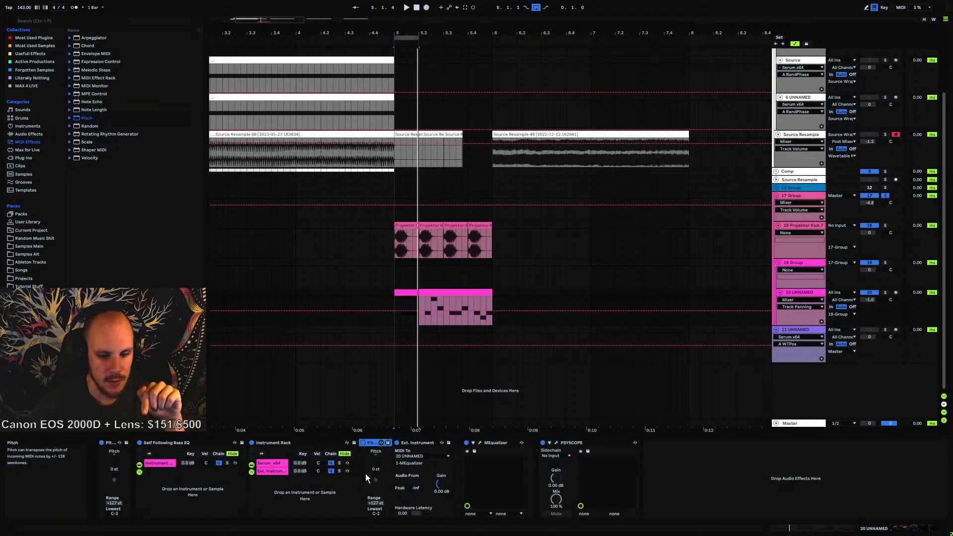
Transpose the Pitch device down to -10 st
key("Down")
key("Down")
key("Down")
key("Down")
key("Down")
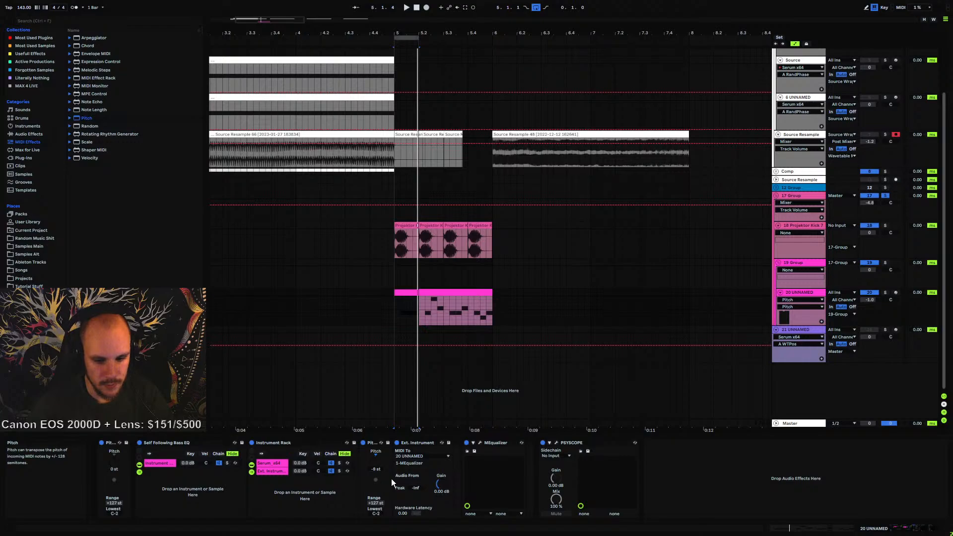
Open the MEqualizer window and play the loop while toggling the Pitch device to compare the EQ shift
left_click(479, 442)
key("space")
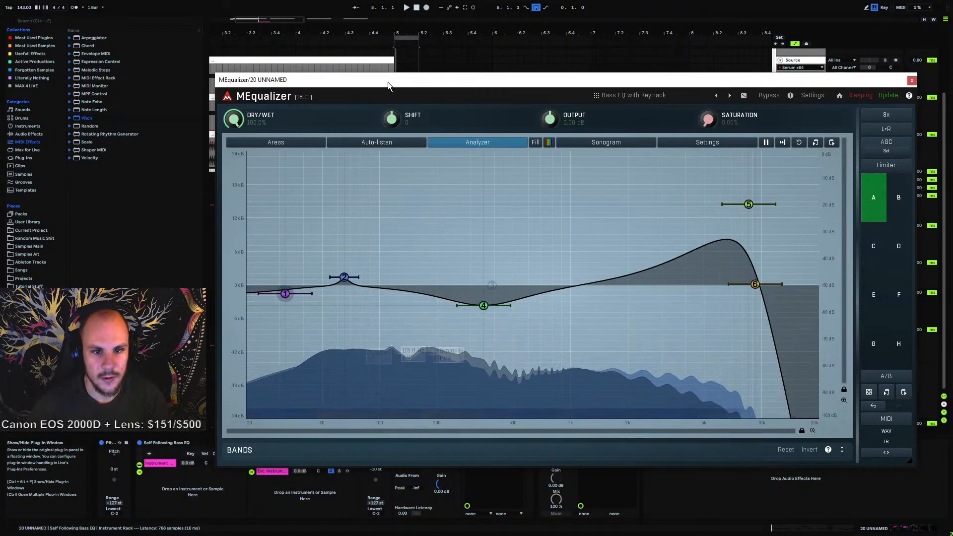
left_click_drag(388, 83, 375, 21)
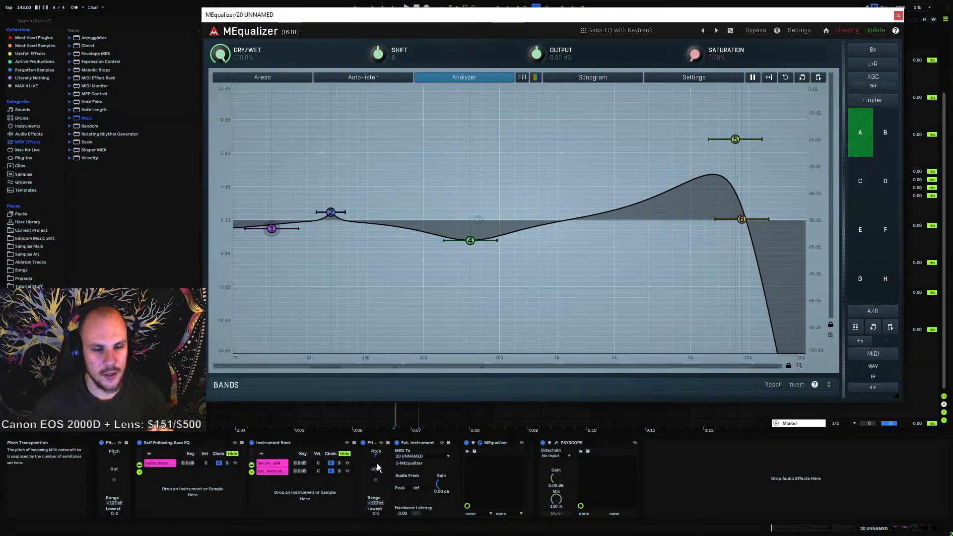
left_click(362, 442)
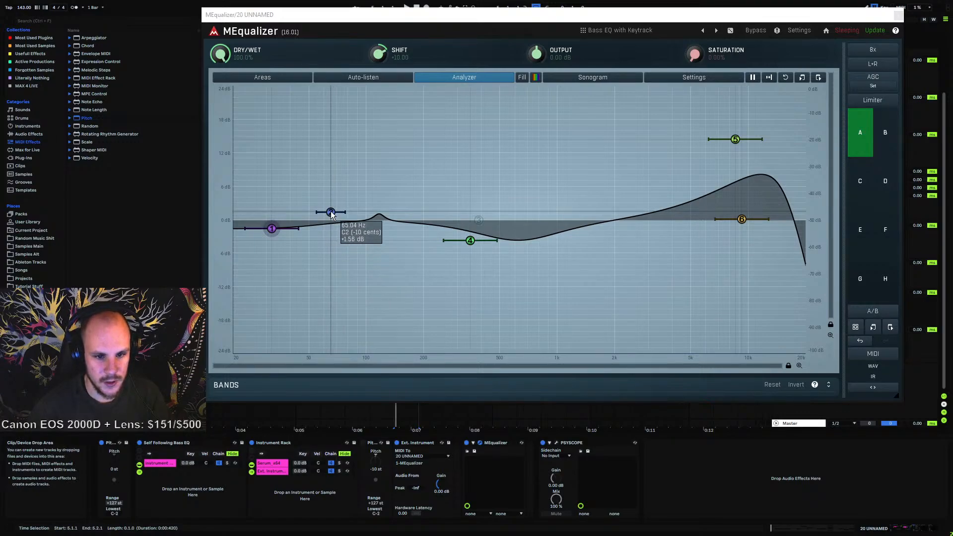
key("space")
left_click(362, 443)
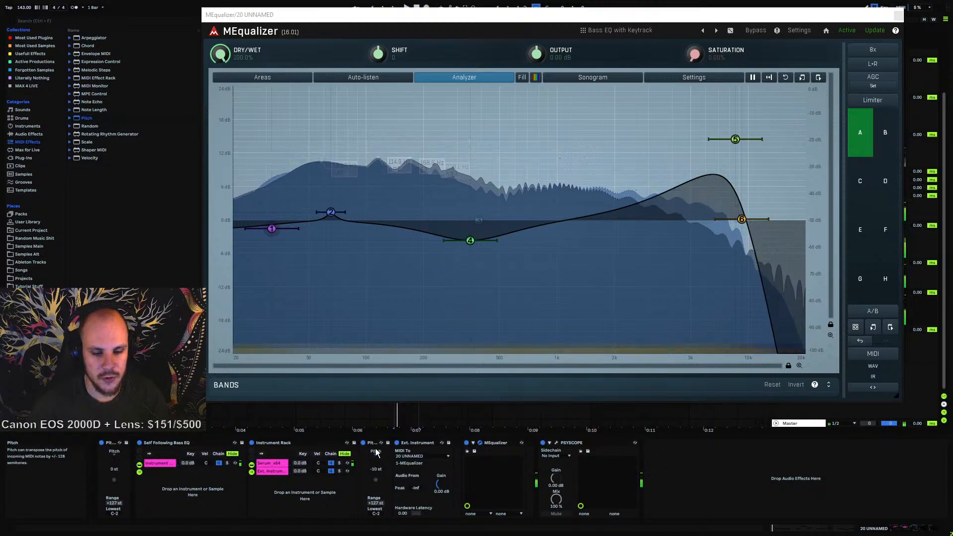
key("space")
left_click(363, 442)
left_click(371, 443)
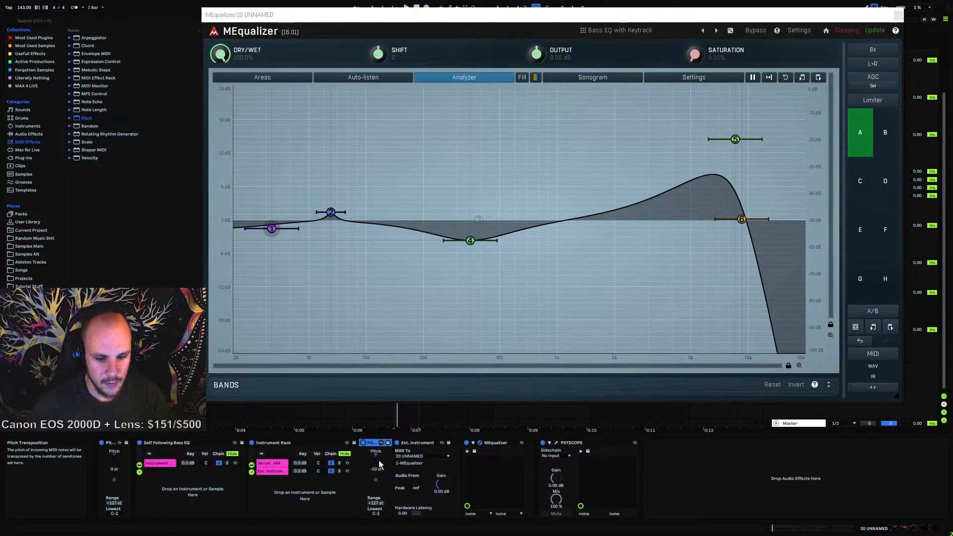
Inspect the MIDI note settings of MEqualizer's Shift control, then close the MEqualizer window
left_click(378, 461)
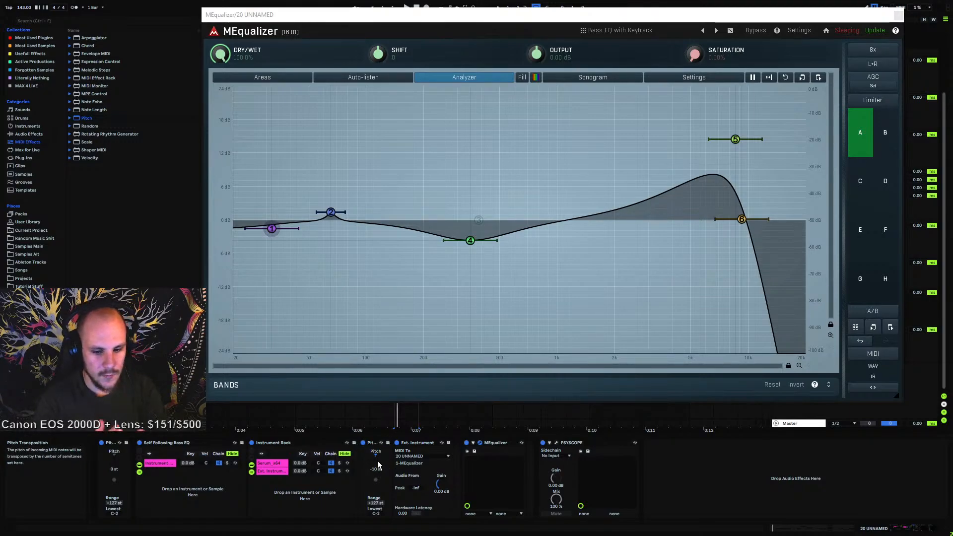
right_click(381, 55)
left_click(427, 94)
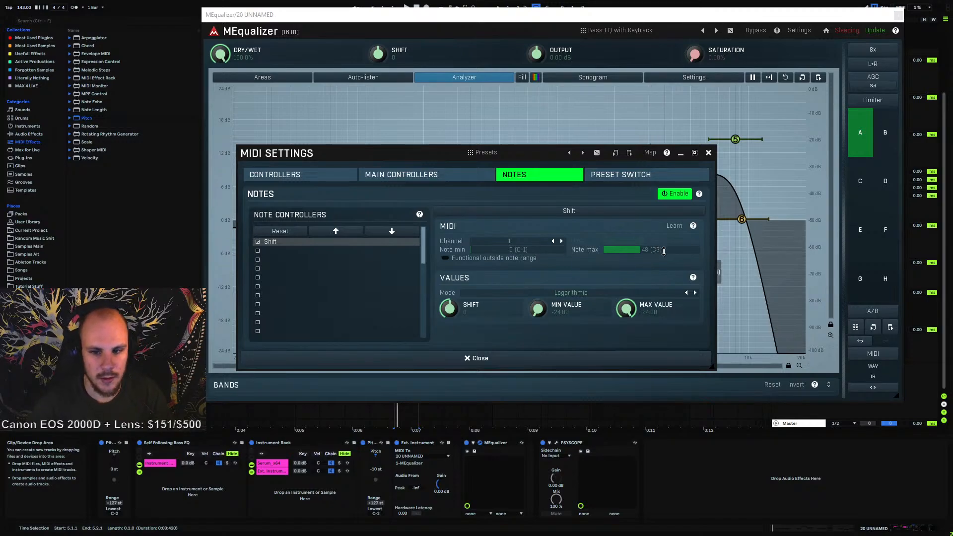
left_click(708, 153)
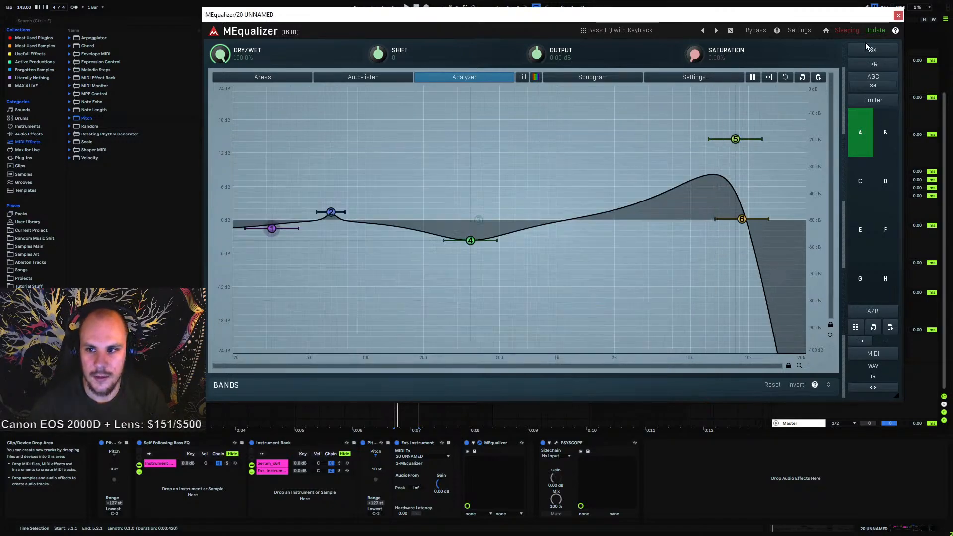
left_click(898, 17)
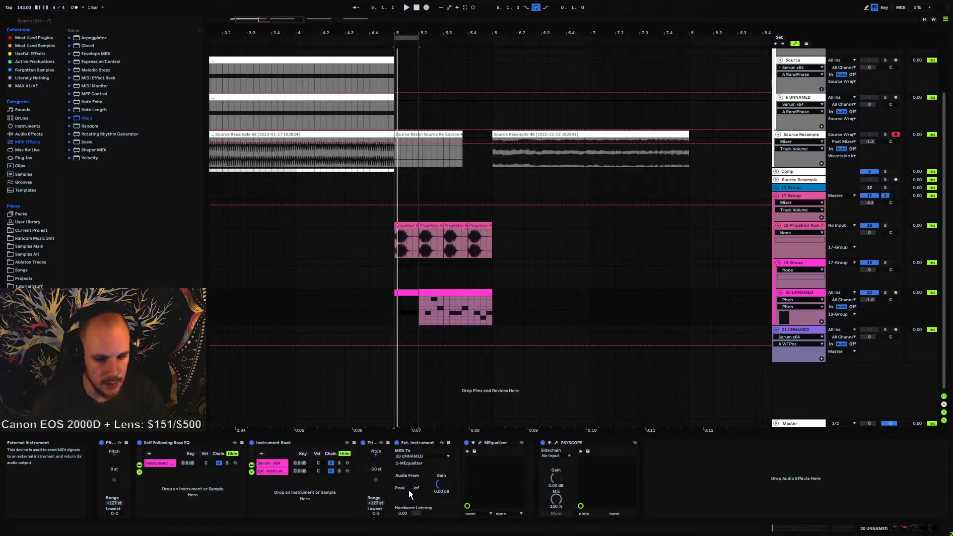
Replay the loop once more while switching the Pitch device off and on
key("space")
left_click(363, 443)
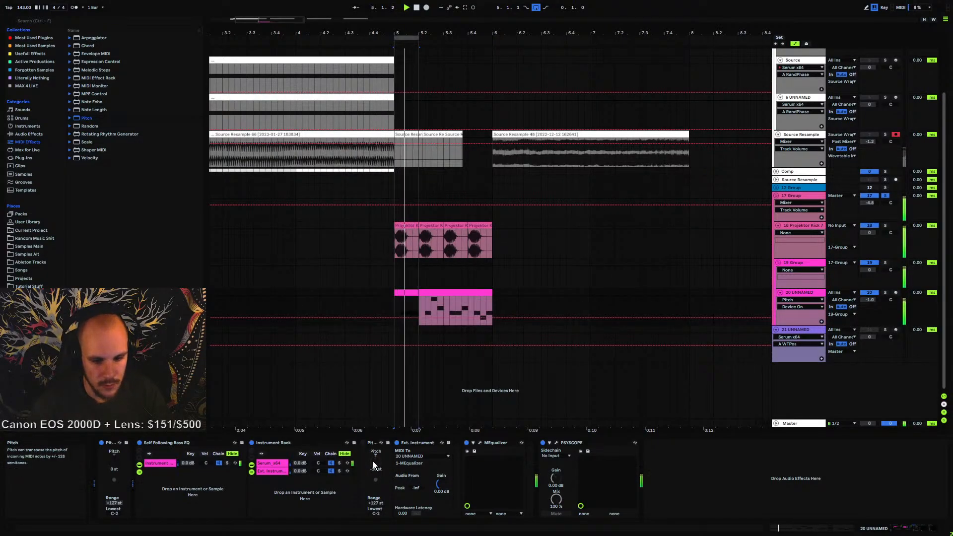
key("space")
left_click(371, 442)
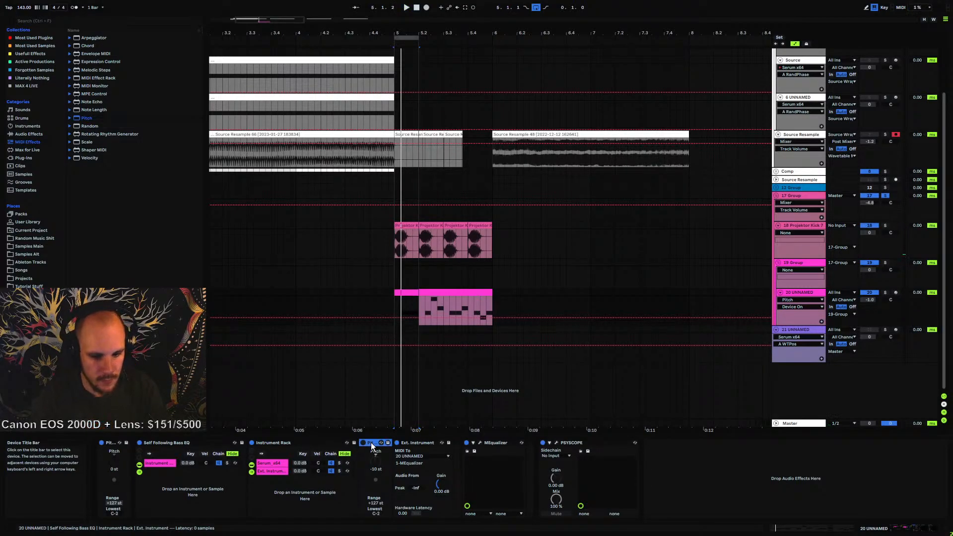
Save the rack as a new preset named 'Self Following Bass EQ + pitch'
left_click(242, 442)
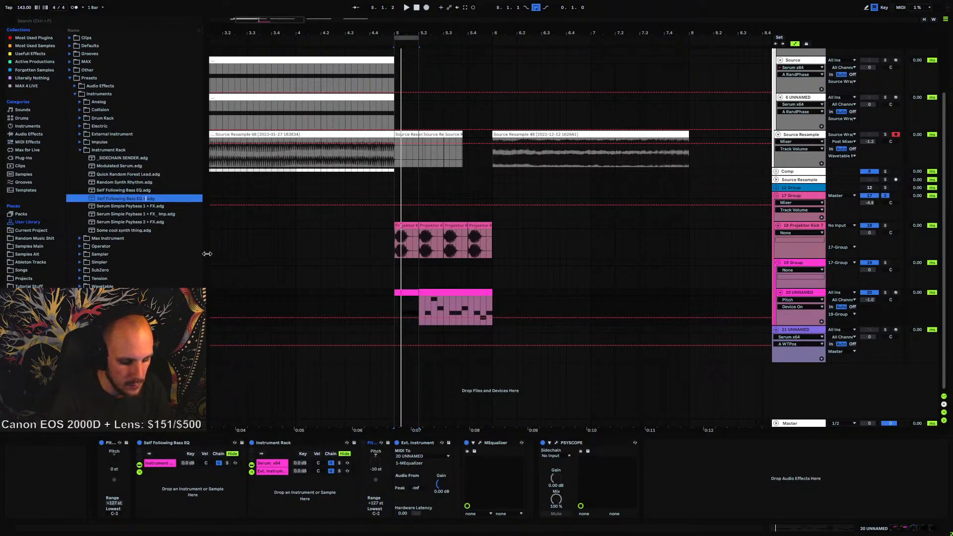
type("+ pitch")
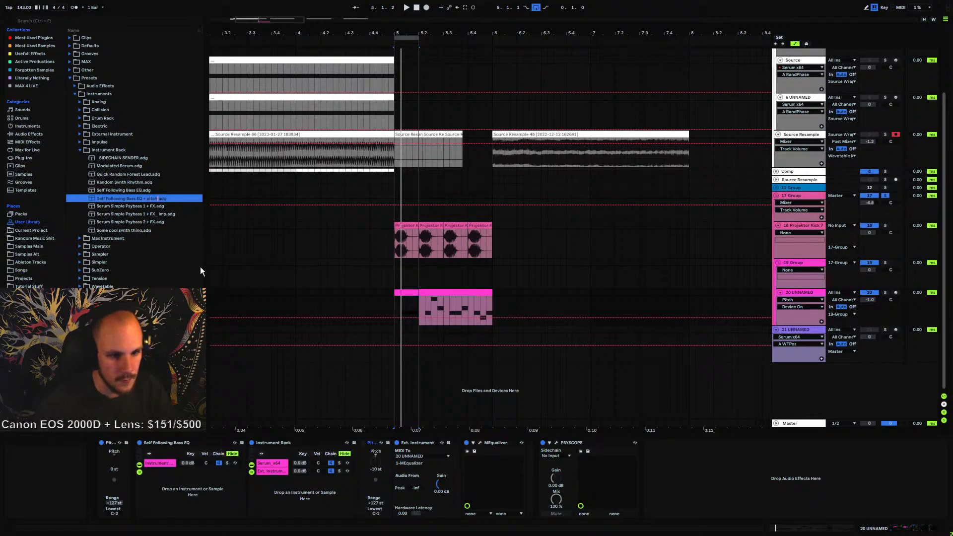
key("Return")
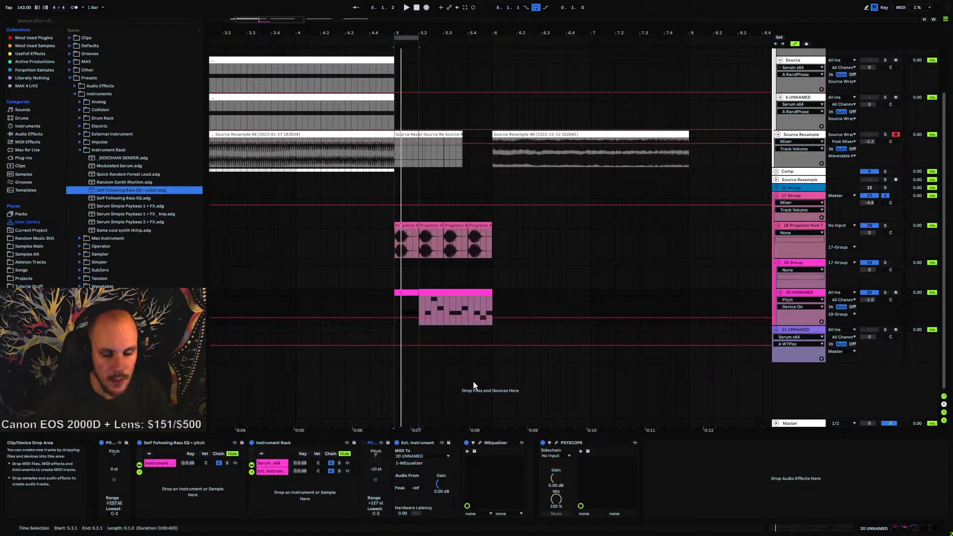
left_click(486, 347)
left_click(796, 296)
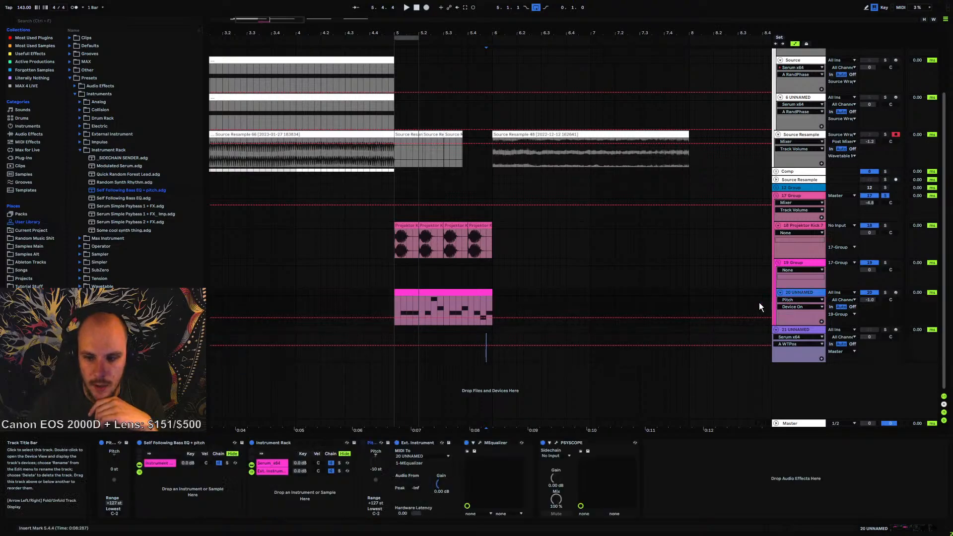
left_click(270, 461)
left_click(272, 470)
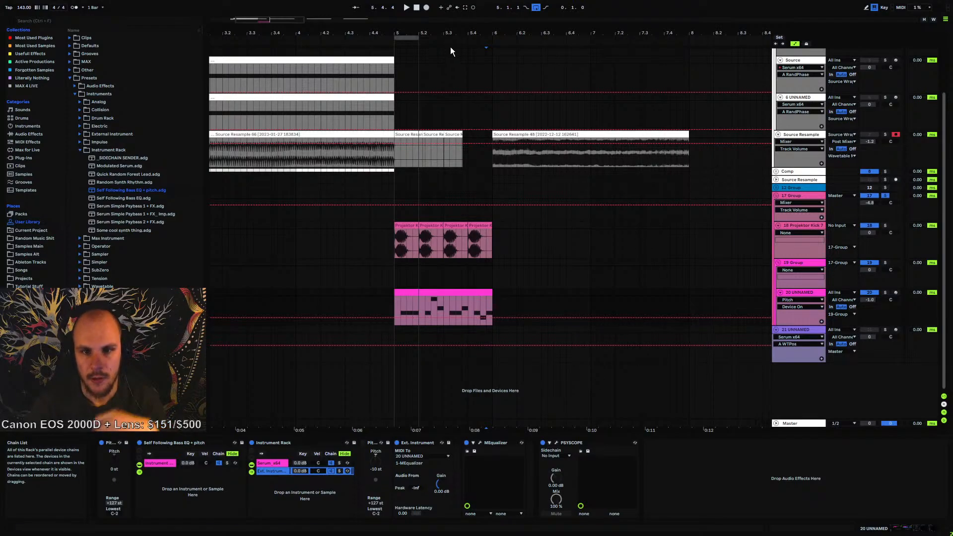
left_click_drag(450, 33, 449, 3)
right_click(804, 385)
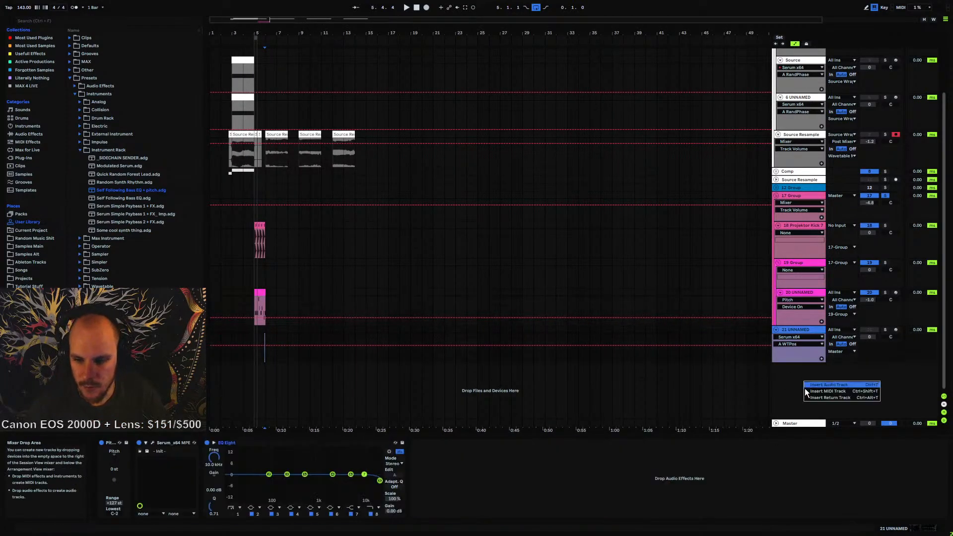
left_click(818, 390)
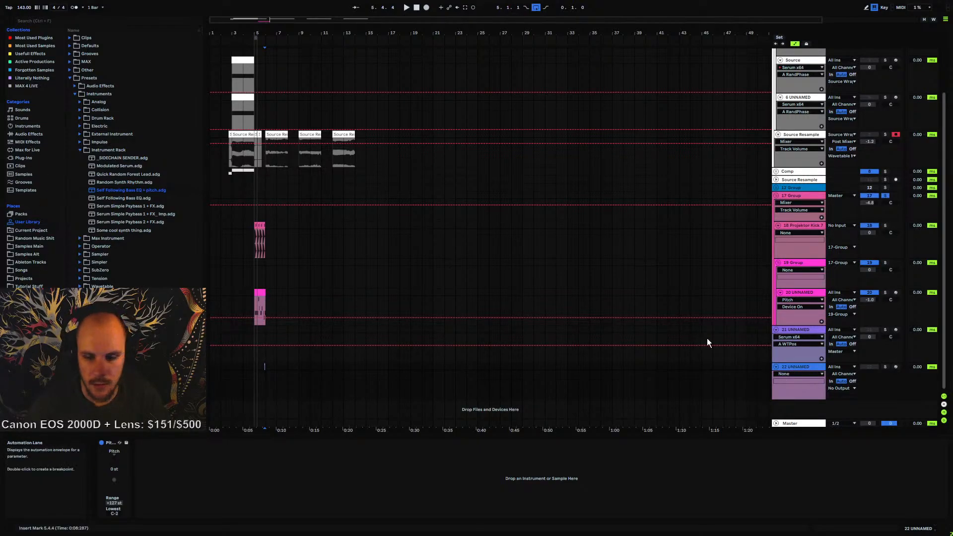
key("Delete")
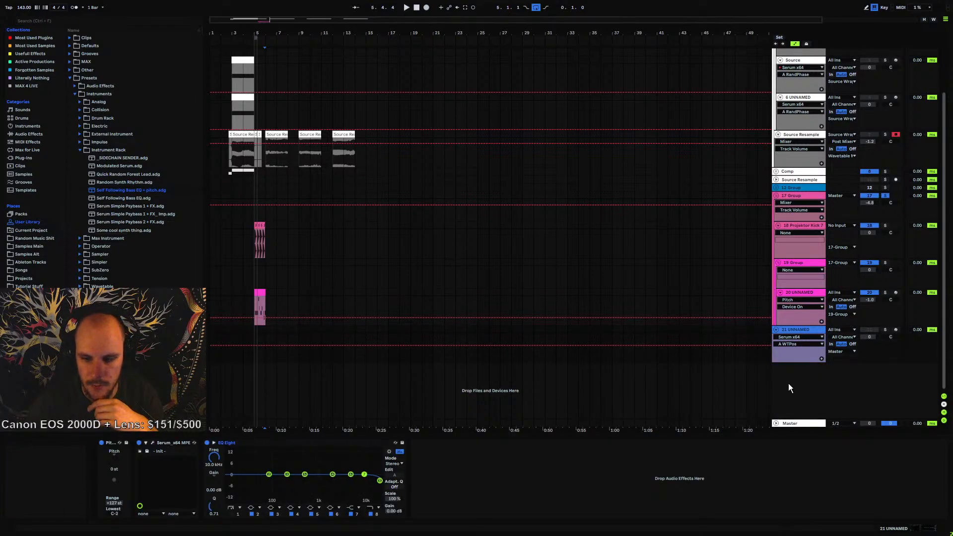
Insert a new MIDI track and load Omnisphere onto it
key("ctrl+shift+t")
right_click(375, 372)
right_click(376, 373)
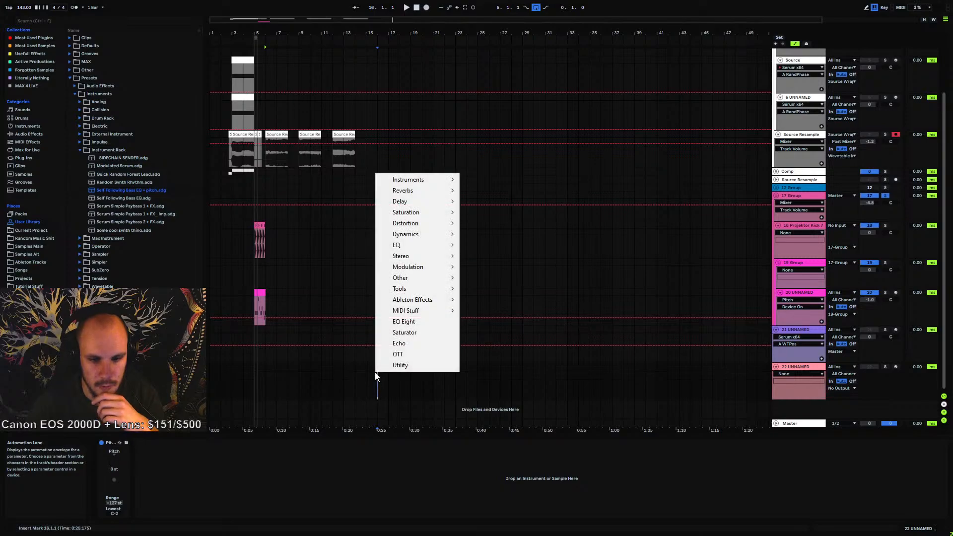
mouse_move(431, 179)
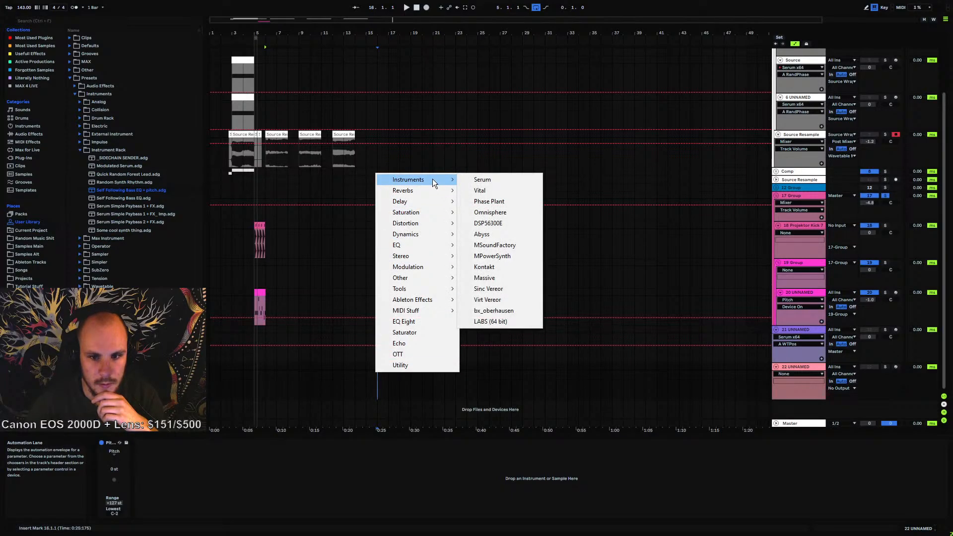
left_click(492, 212)
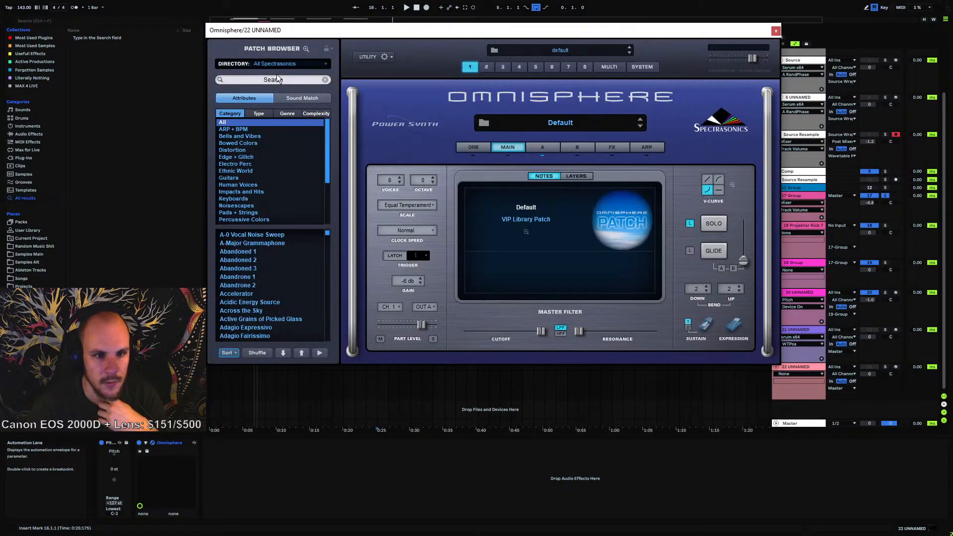
Search Omnisphere's patch browser for "voice" and load the Choir Full Oos patch
left_click(276, 78)
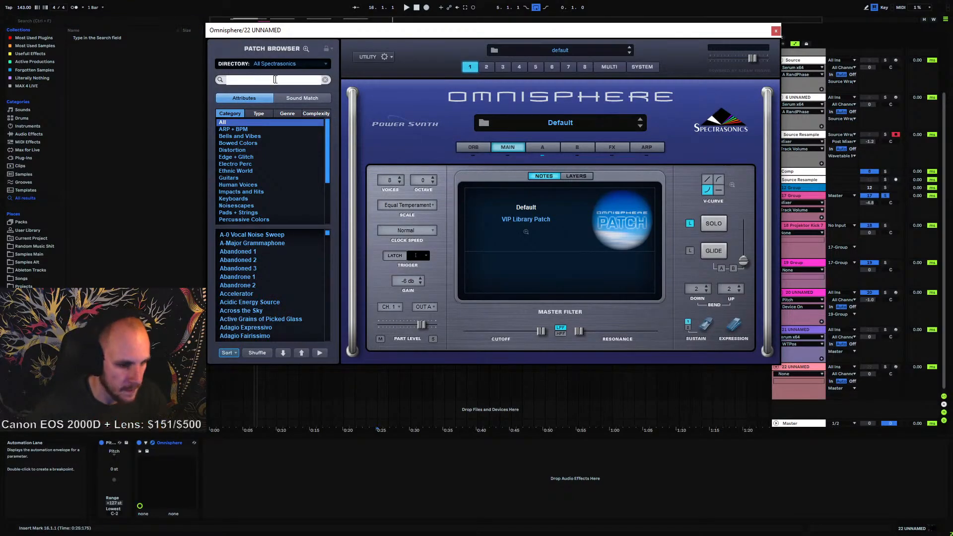
type("voice")
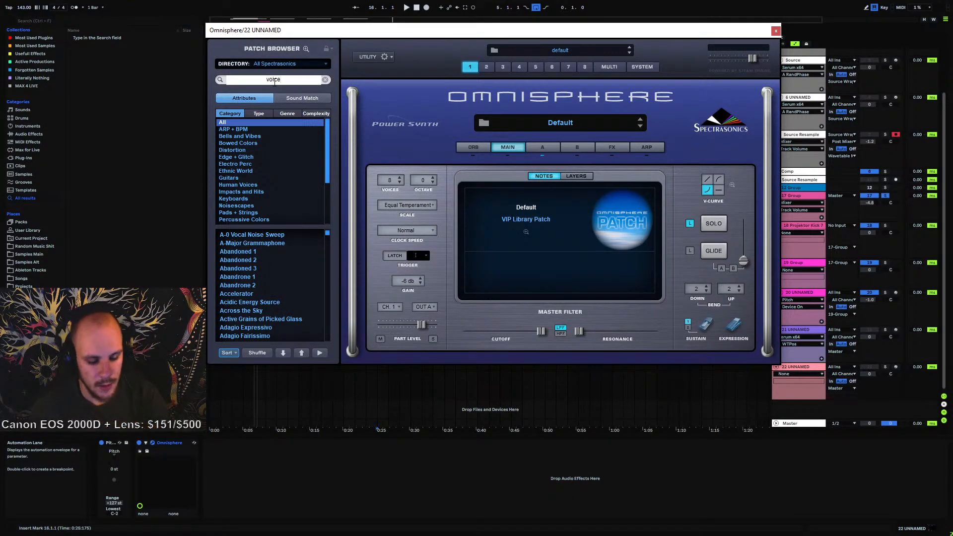
key("Return")
scroll(260, 276, "down", 3)
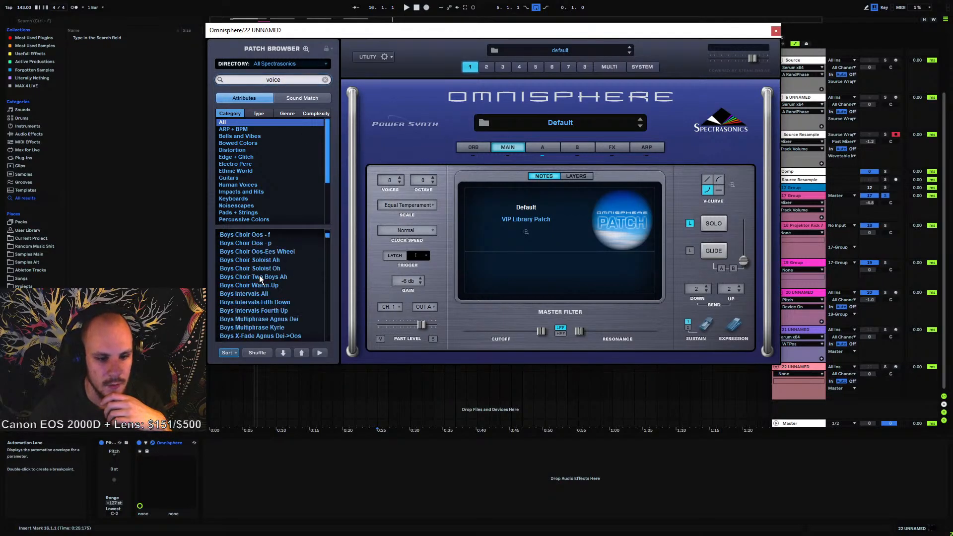
scroll(262, 279, "down", 3)
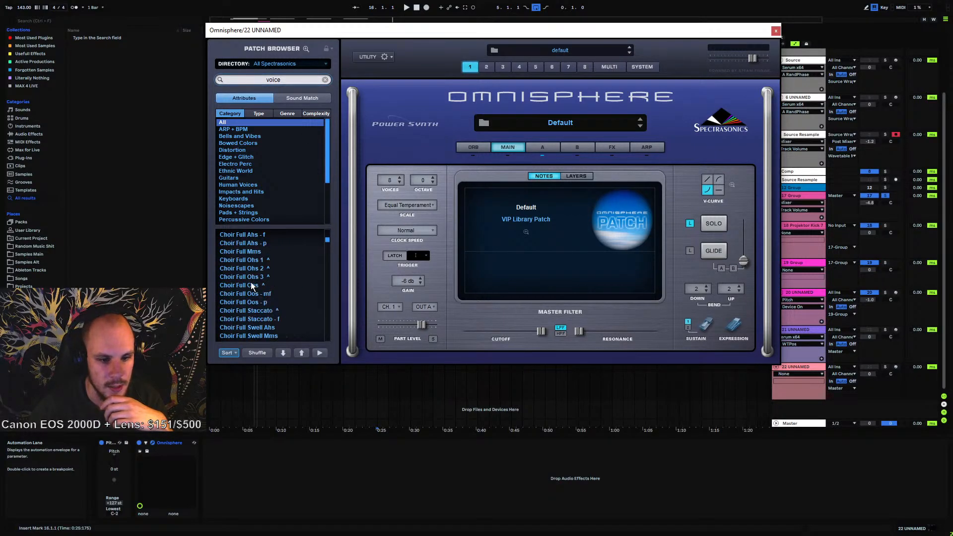
left_click(251, 284)
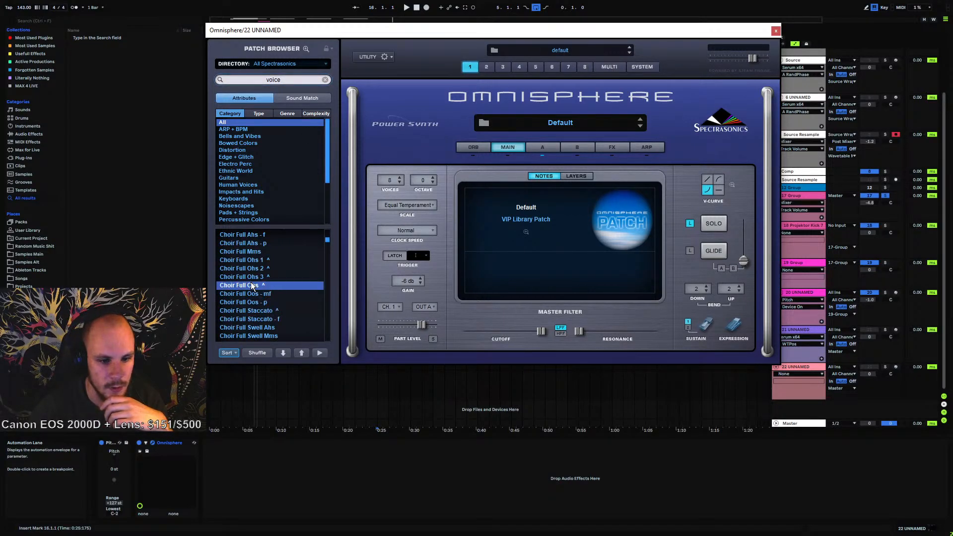
Arm the new track for recording and close the Omnisphere window
left_click(895, 366)
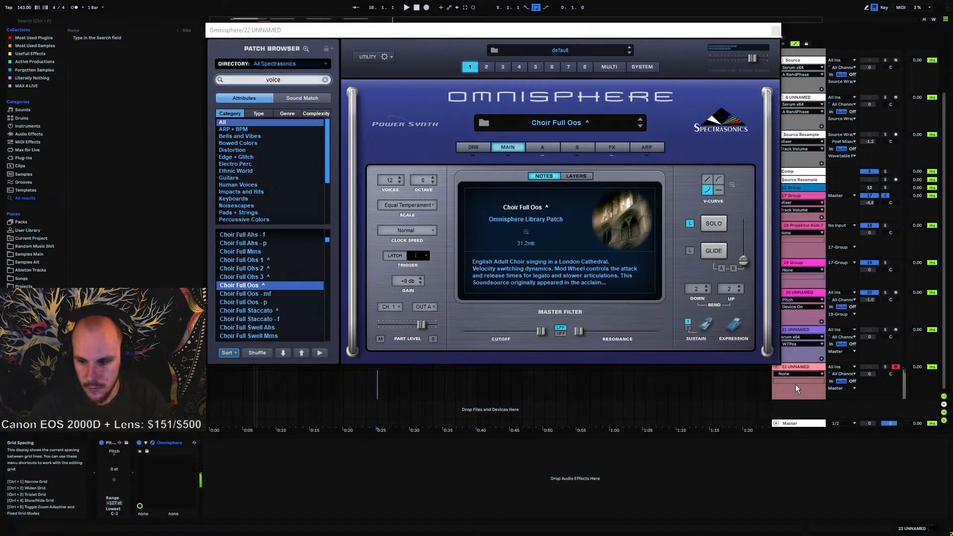
left_click(884, 367)
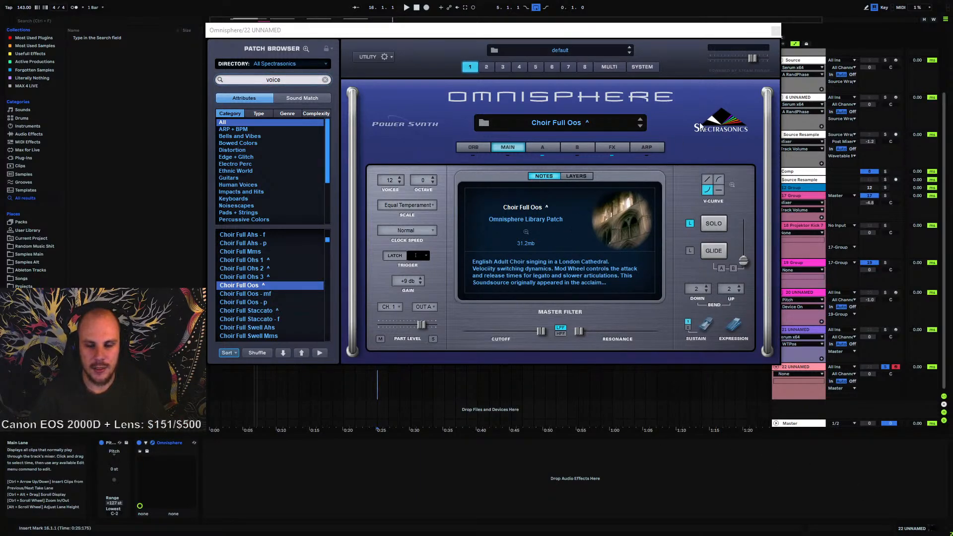
left_click(775, 31)
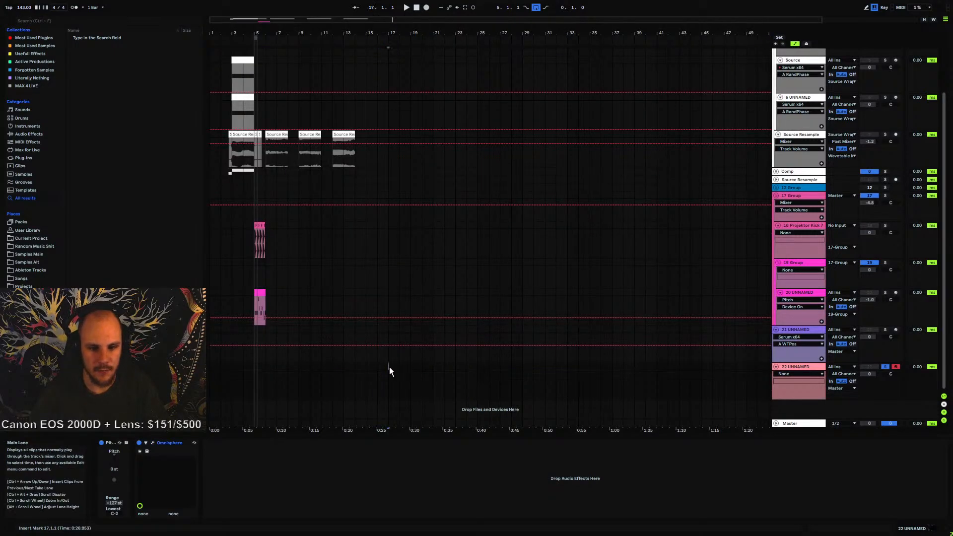
Create a 4-bar MIDI clip on the new track and draw a 2-bar F3 note at its start
left_click_drag(390, 368, 431, 370)
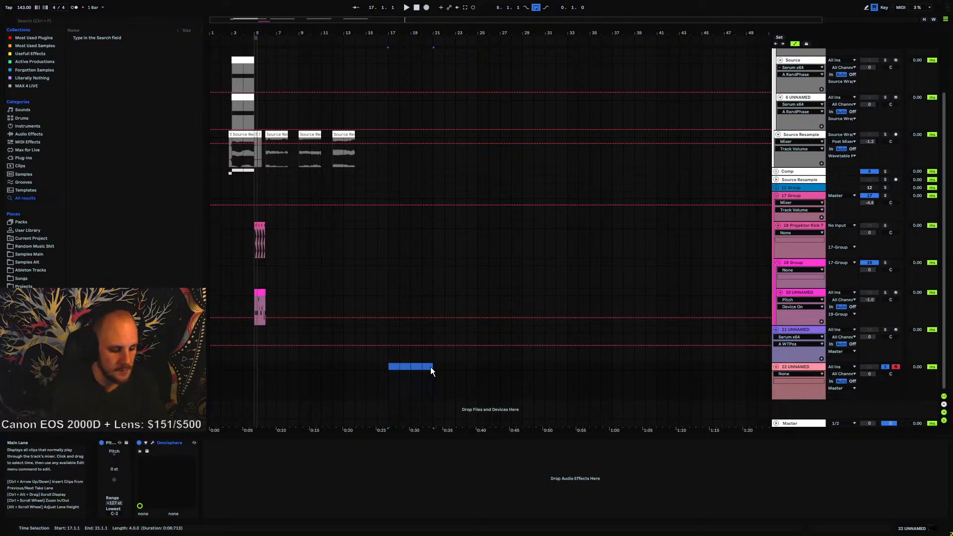
key("ctrl+shift+m")
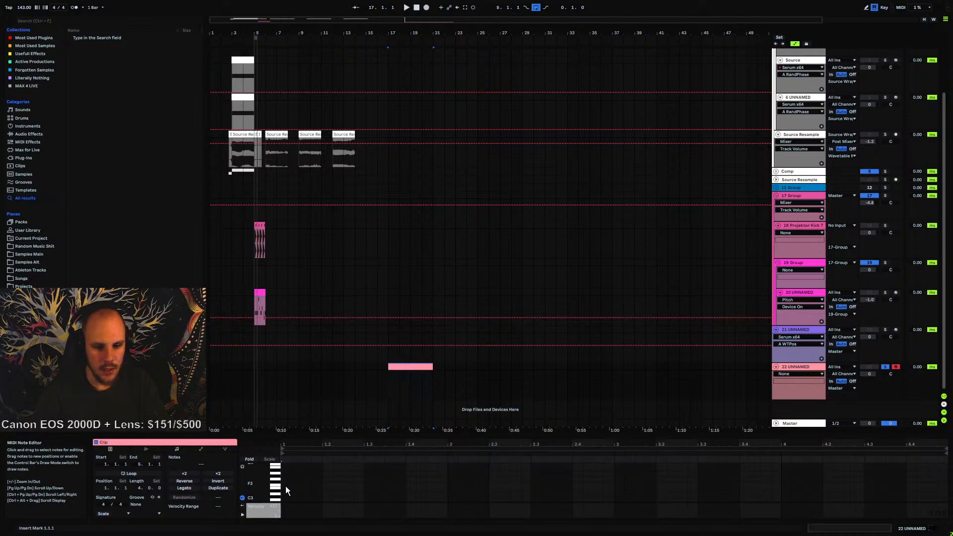
left_click_drag(287, 487, 615, 487)
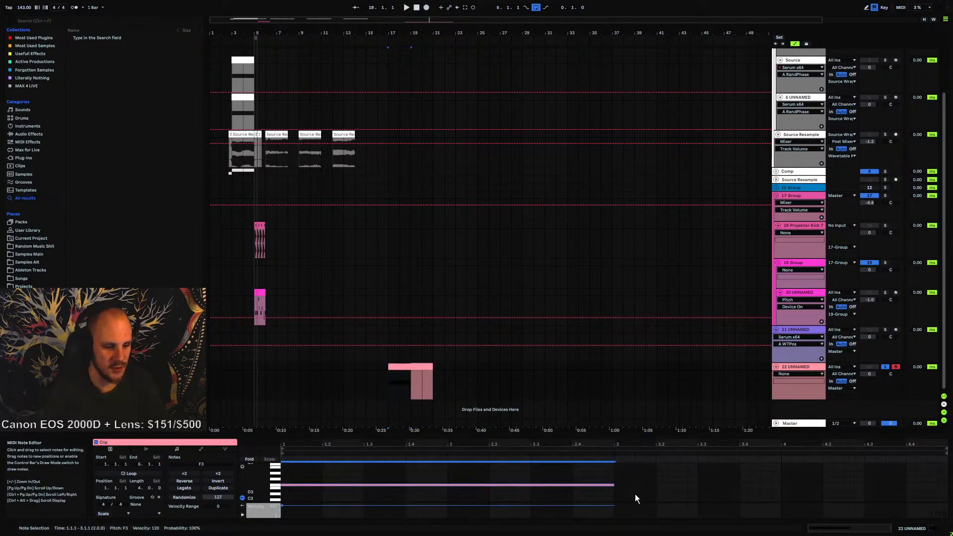
Duplicate the note after itself, raise the copy to A3, and transpose both notes down one octave
key("ctrl+d")
key("Up")
key("Up")
key("Up")
key("Up")
key("space")
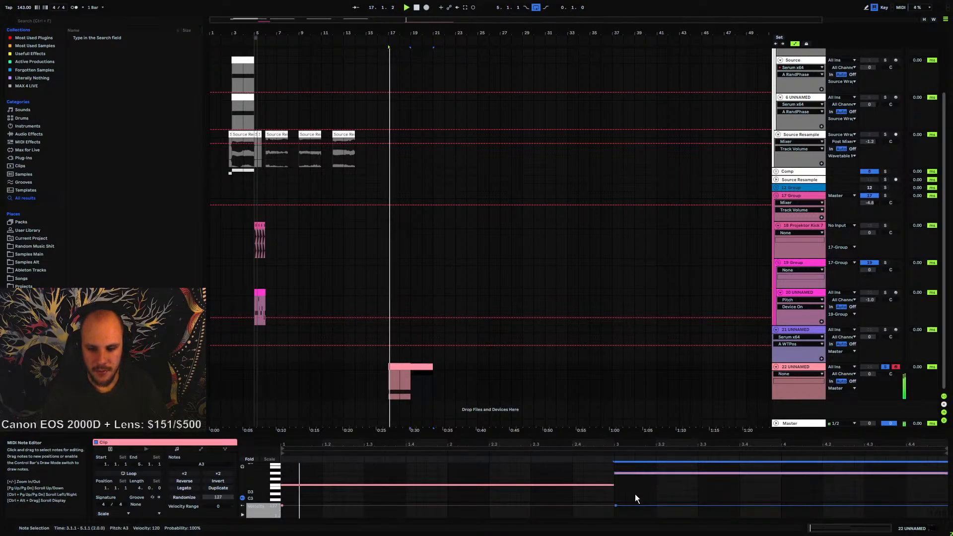
key("ctrl+a")
key("shift+Down")
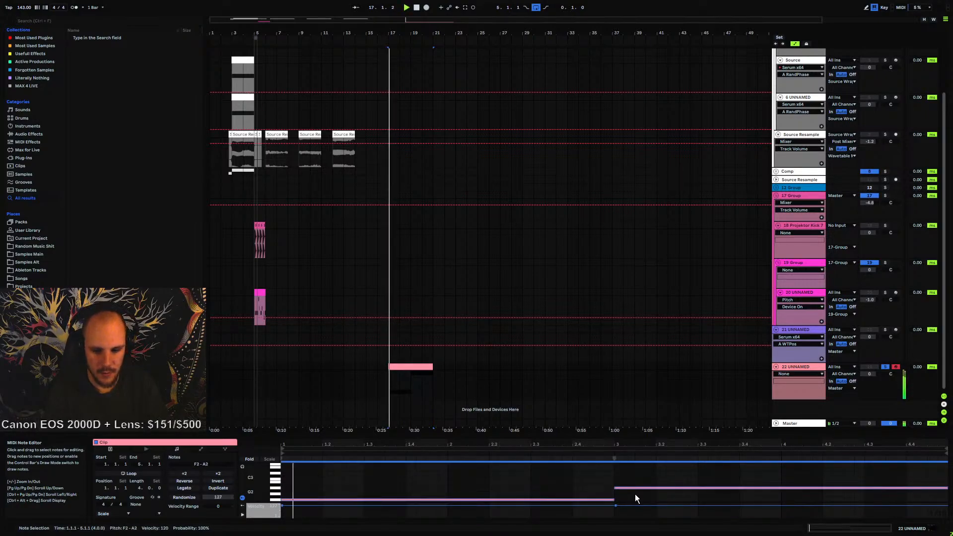
Add a short C#3 note in the clip and play the loop
left_click(434, 478)
key("space")
key("space")
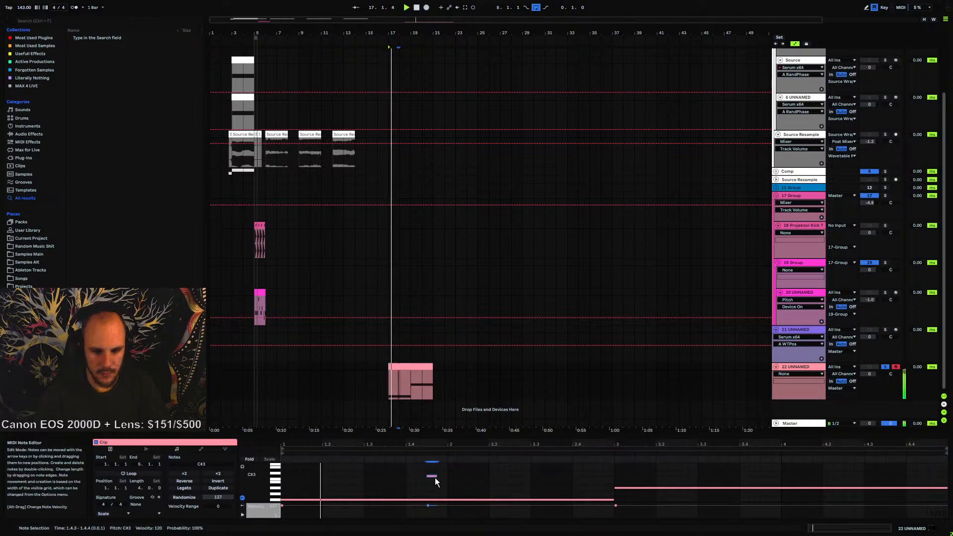
key("space")
Shorten the first note to one bar, duplicate it, and raise the copy three semitones
left_click_drag(615, 500, 451, 503)
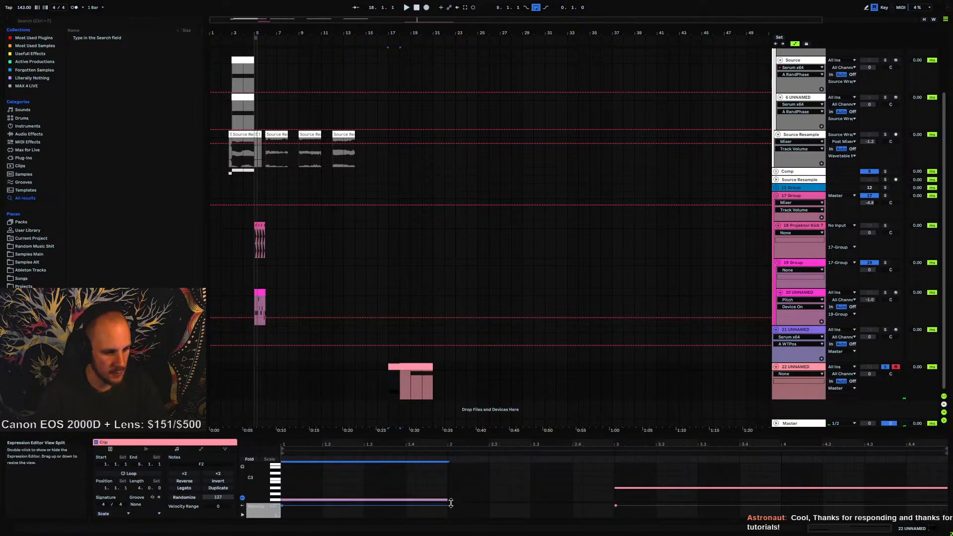
key("ctrl+d")
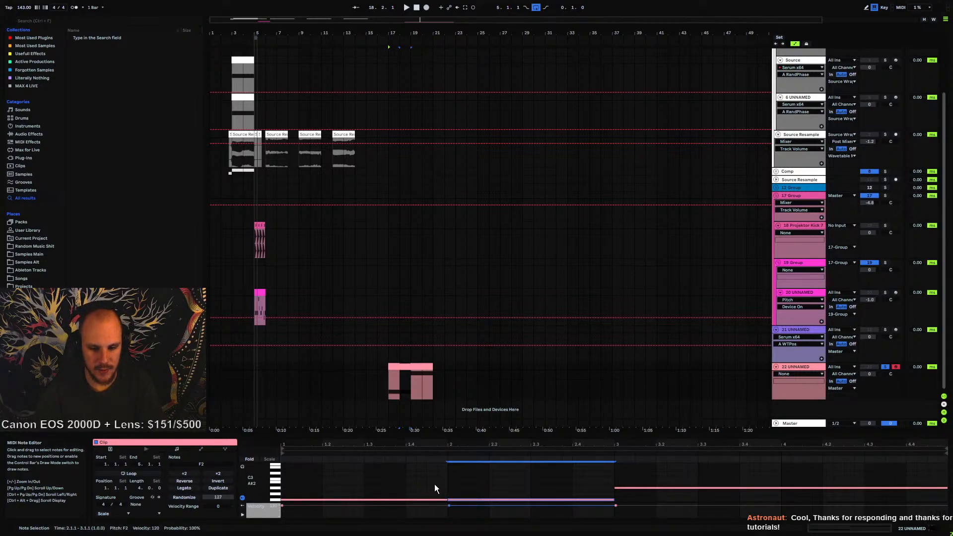
key("Up")
key("Up")
key("Up")
key("Up")
key("Up")
key("Up")
key("Up")
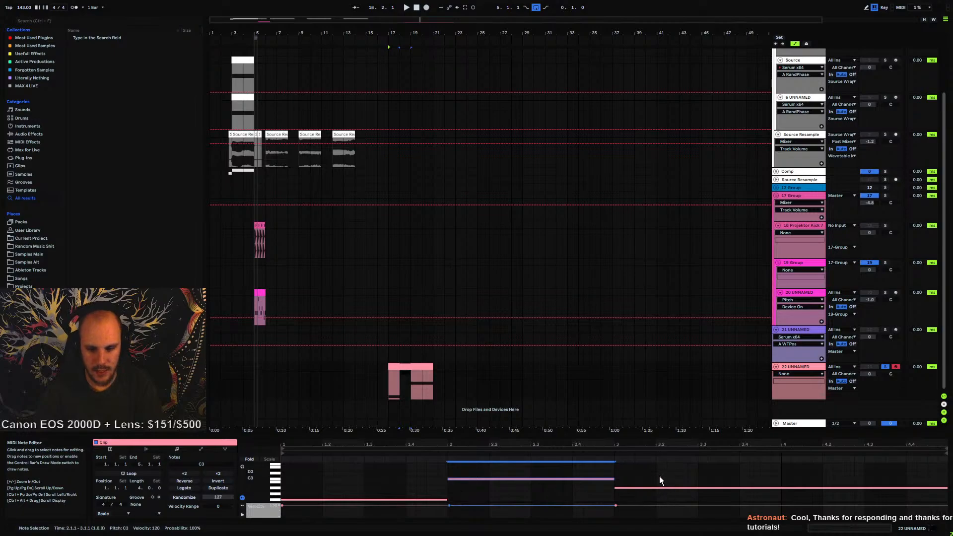
Play back the clip to audition the notes
left_click(645, 487)
left_click(388, 384)
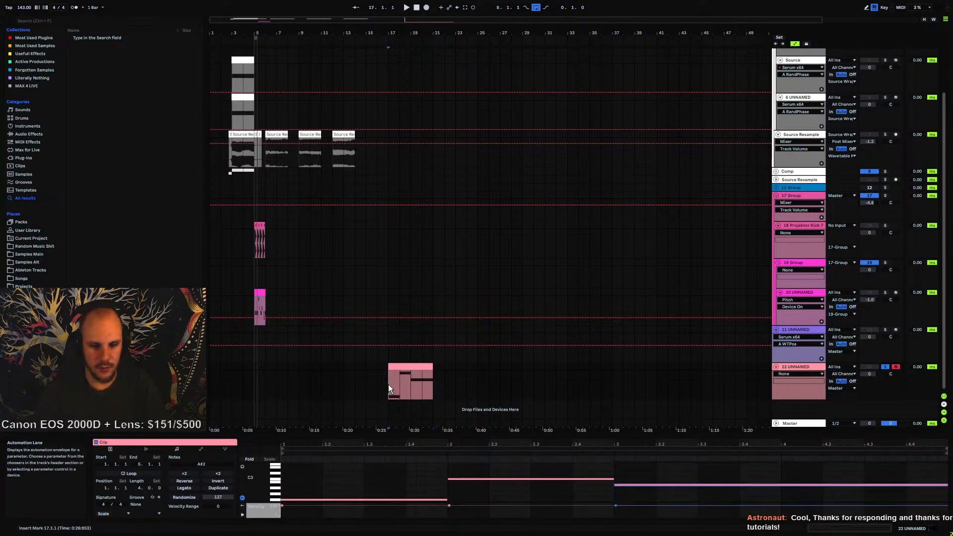
key("space")
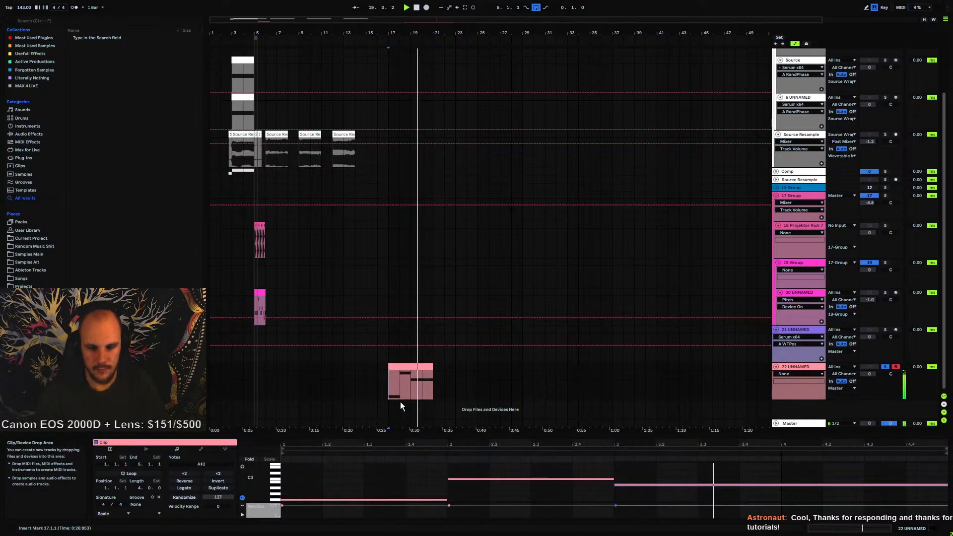
key("shift+Left")
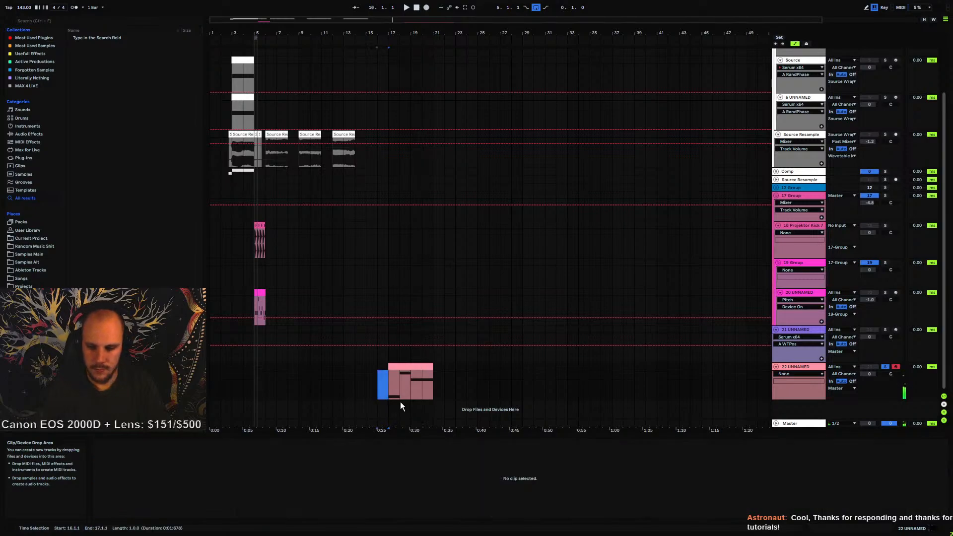
Shorten the third note to one bar, duplicate it, and lower the copy two semitones
left_click(427, 371)
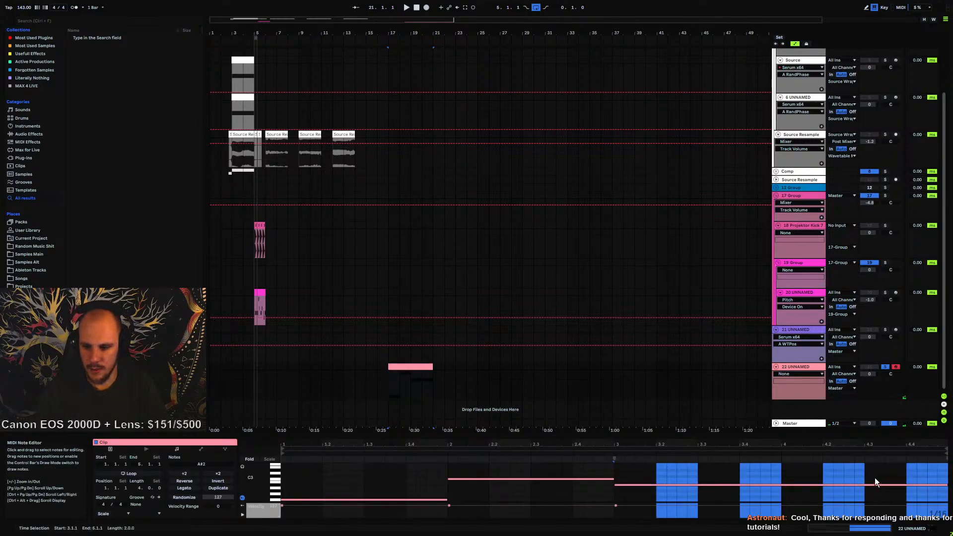
left_click(940, 485)
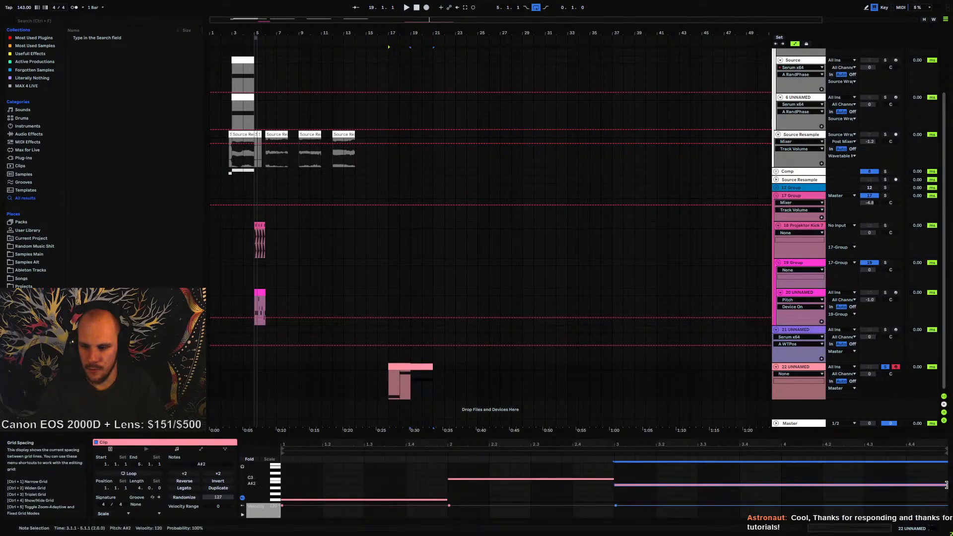
left_click_drag(945, 485, 780, 491)
key("ctrl+d")
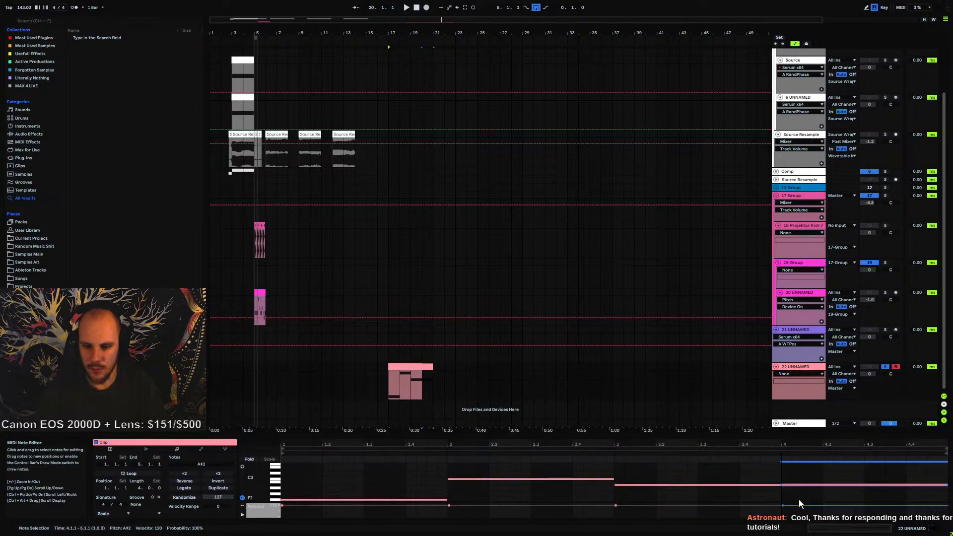
key("Down")
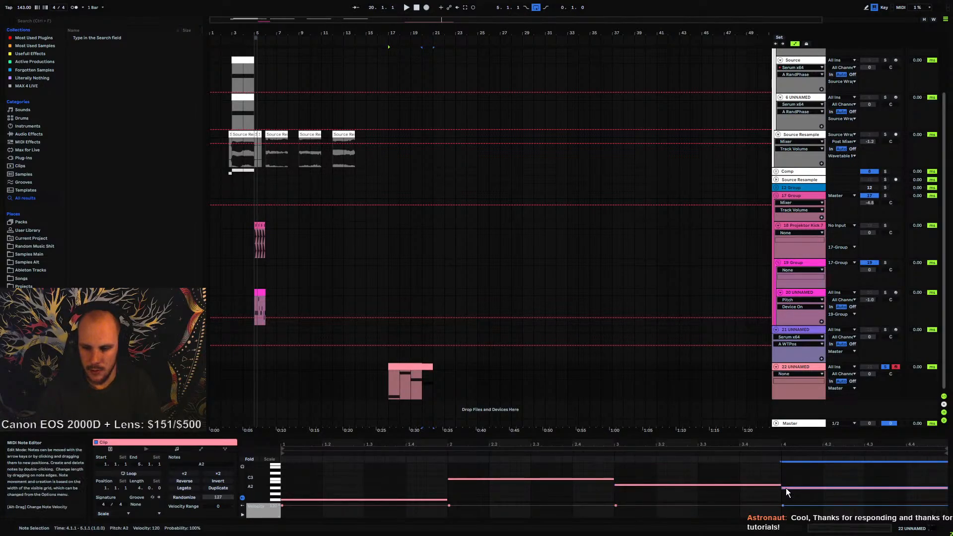
key("Down")
Play the clip from its start to audition the note progression
left_click(415, 389)
key("space")
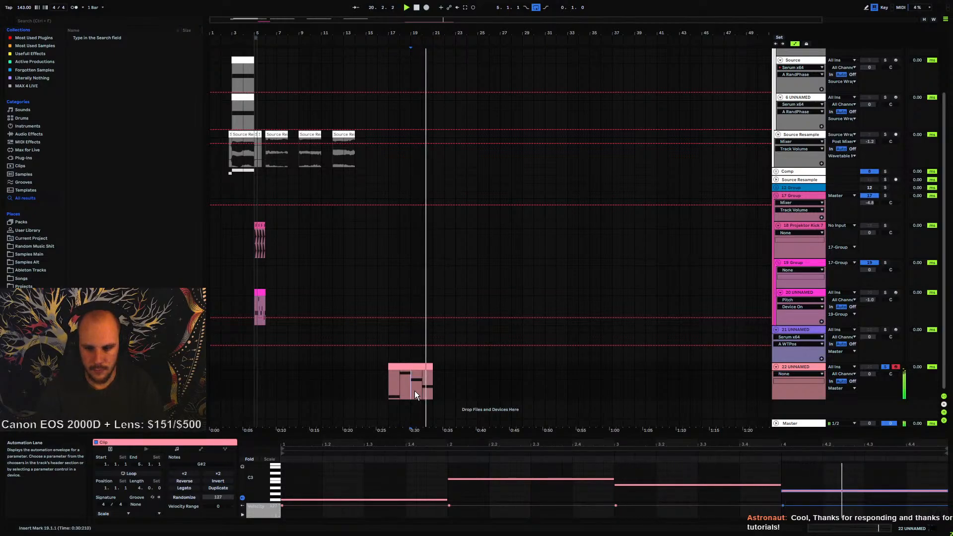
left_click(413, 366)
key("space")
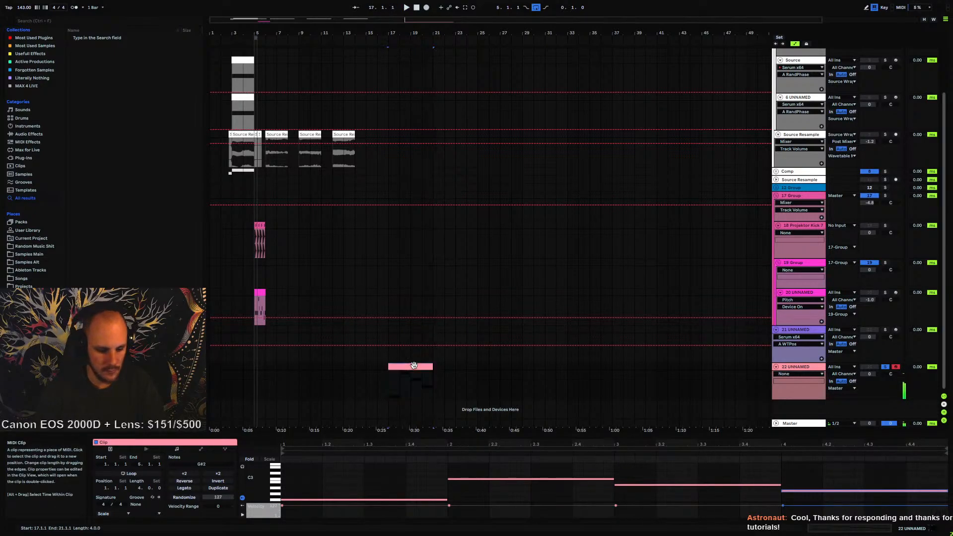
key("space")
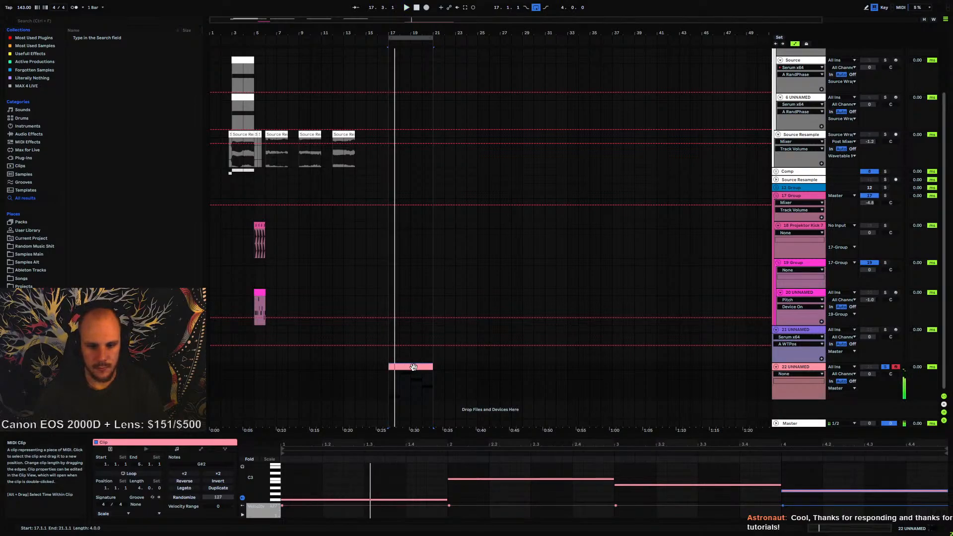
left_click(473, 381)
key("space")
Group the track's Omnisphere into an Instrument Rack and create a new empty chain in it
double_click(785, 369)
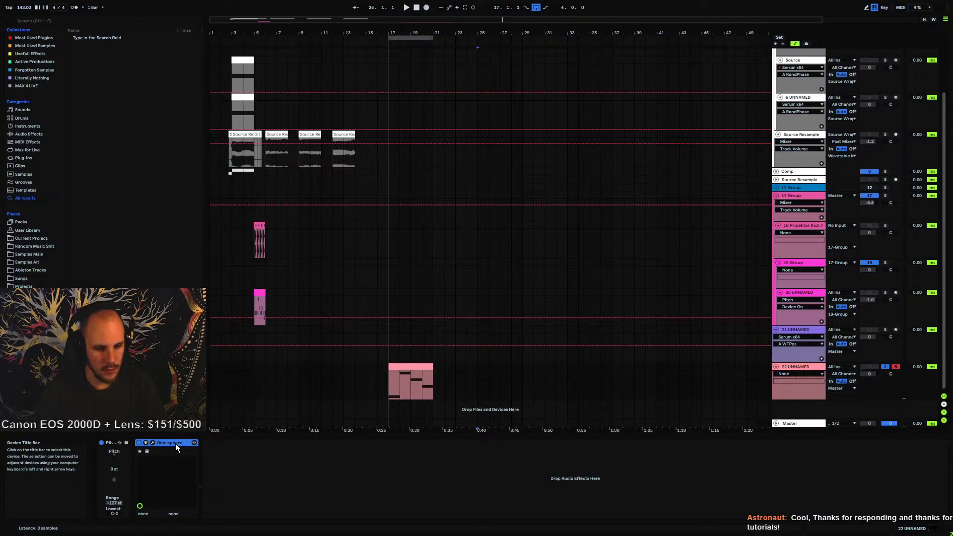
key("ctrl+g")
left_click(140, 465)
right_click(153, 487)
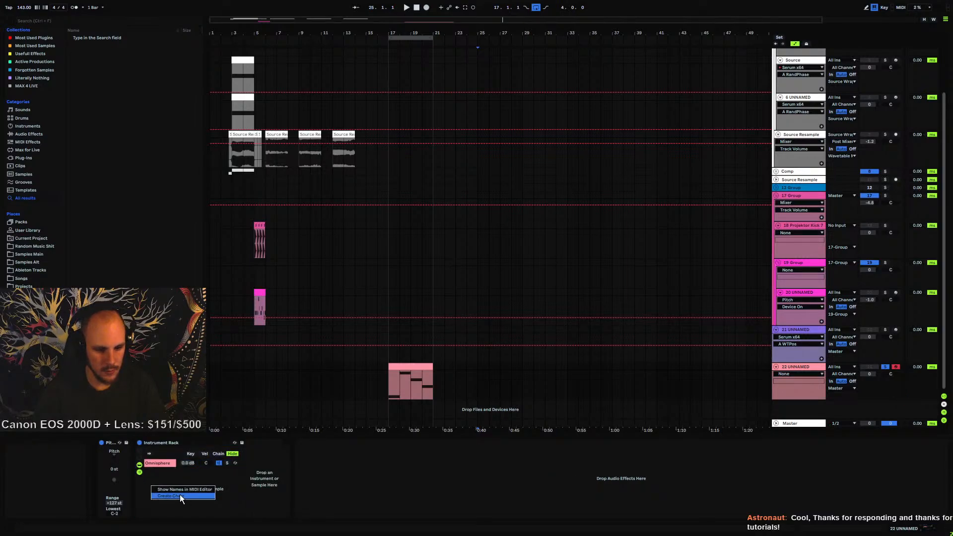
left_click(179, 494)
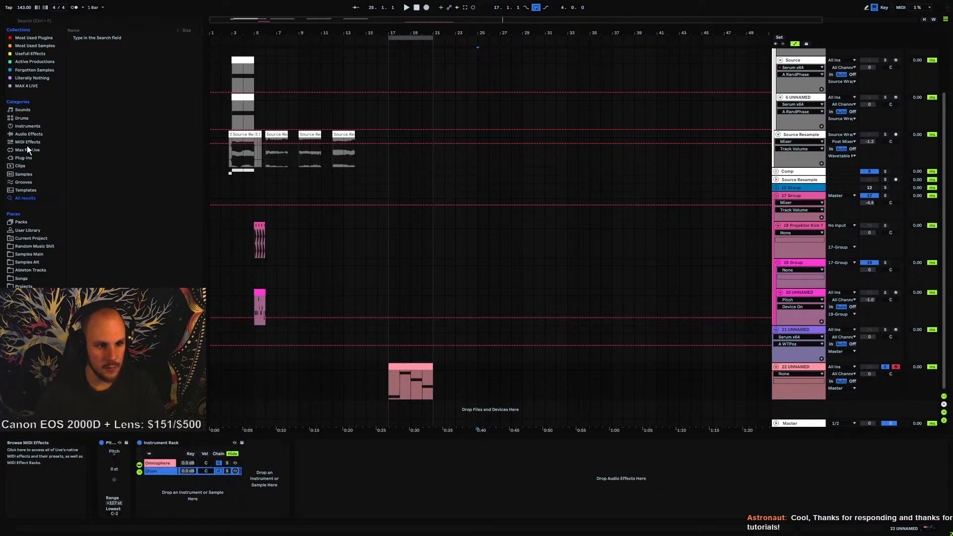
Add an External Instrument from the Instruments browser into the new rack chain
left_click(31, 126)
left_click_drag(102, 102, 268, 466)
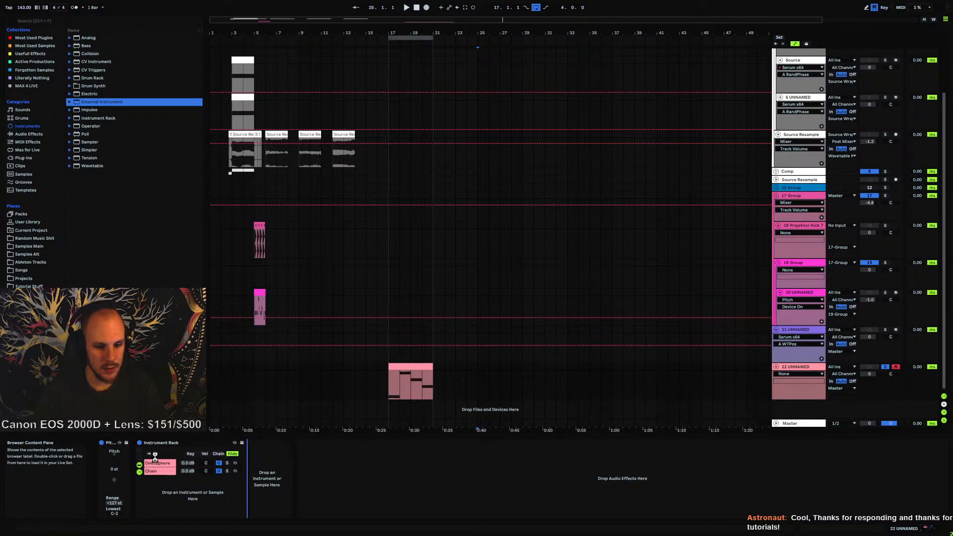
left_click(156, 463)
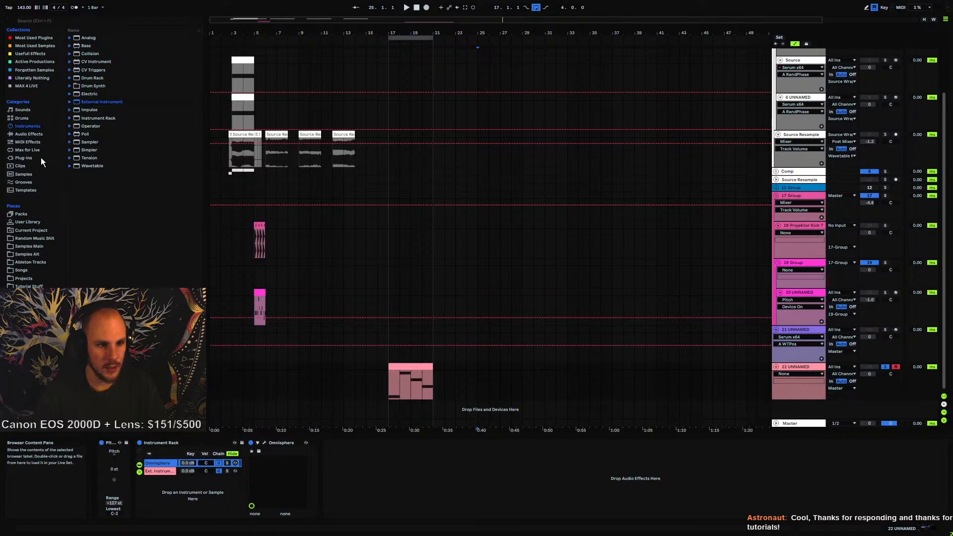
Add MHarmonizerMB from the Modulation plug-ins to the choir track's device chain after the Instrument Rack
right_click(353, 465)
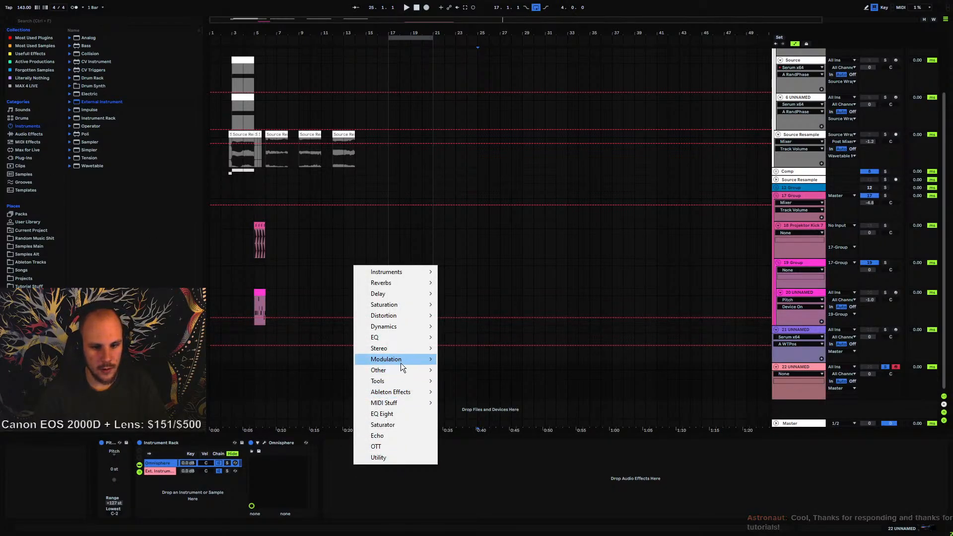
mouse_move(401, 362)
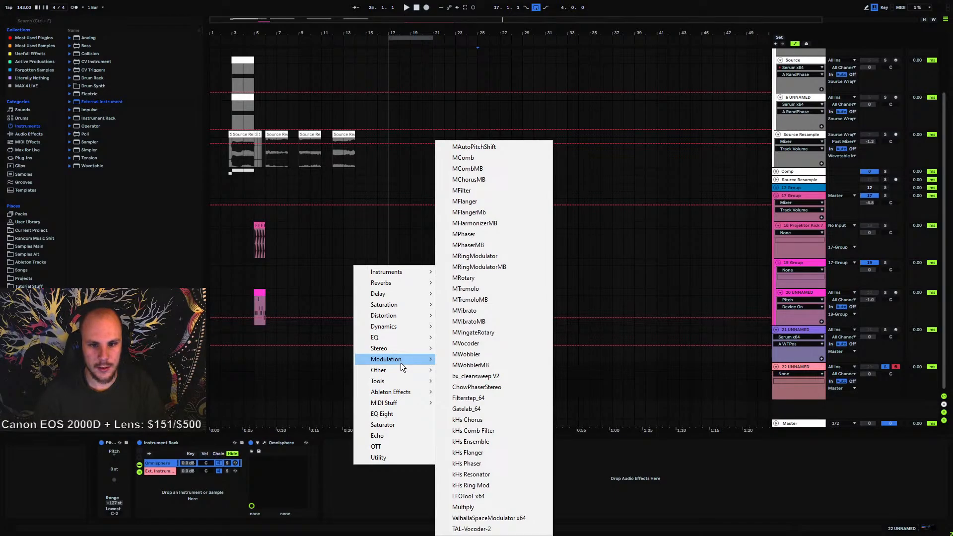
left_click(490, 224)
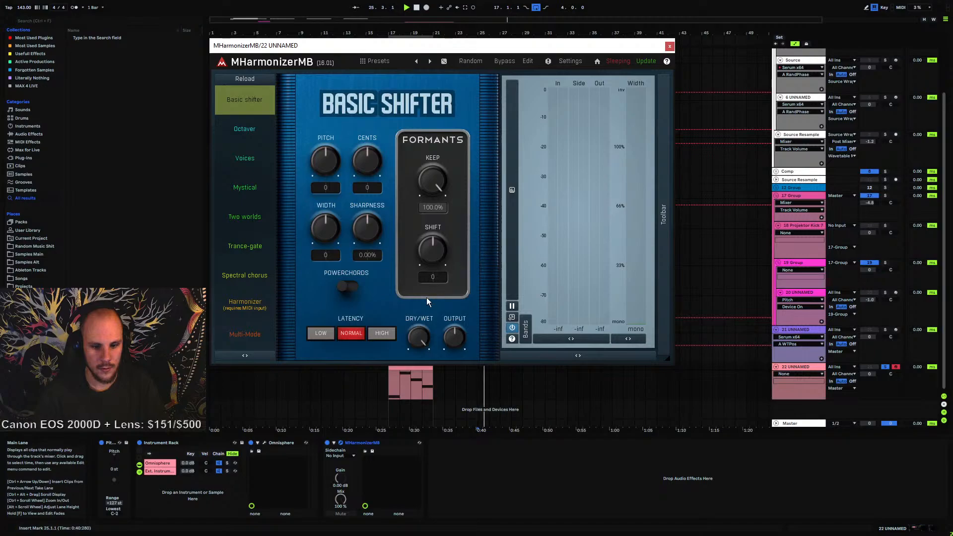
Reposition the MHarmonizerMB window and switch the plug-in to its Harmonizer mode
left_click(415, 370)
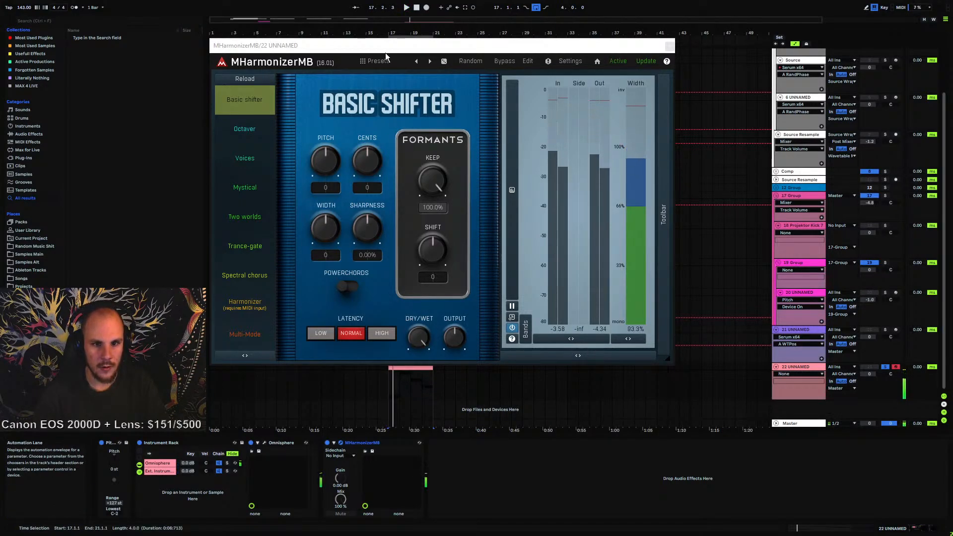
left_click_drag(385, 50, 451, 21)
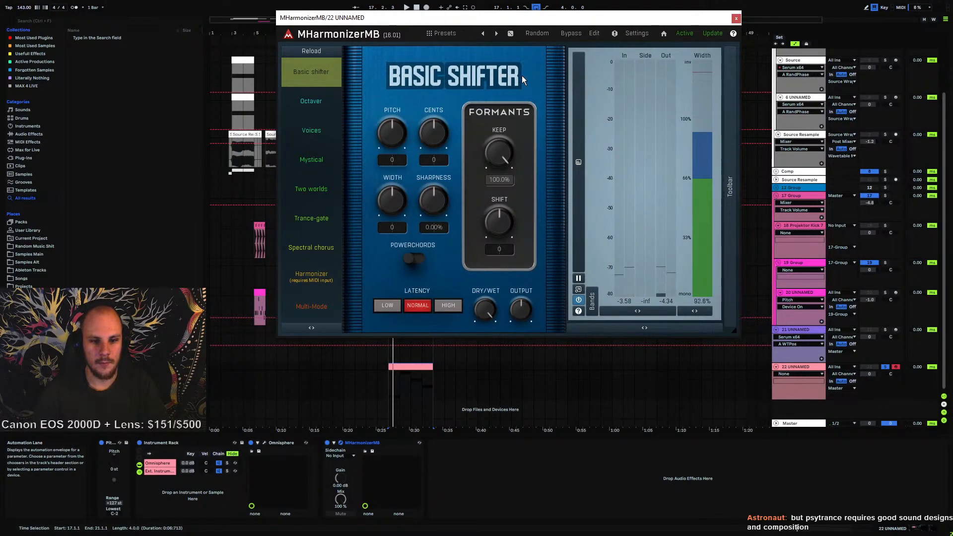
left_click(319, 276)
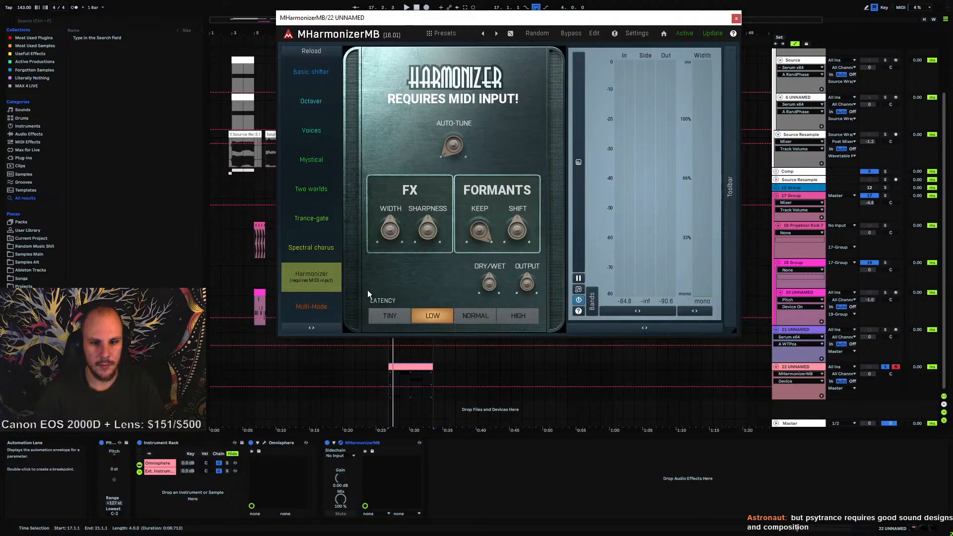
Route the rack's External Instrument MIDI output to track 22 UNNAMED, targeting 1-MHarmonizerMB
left_click(171, 470)
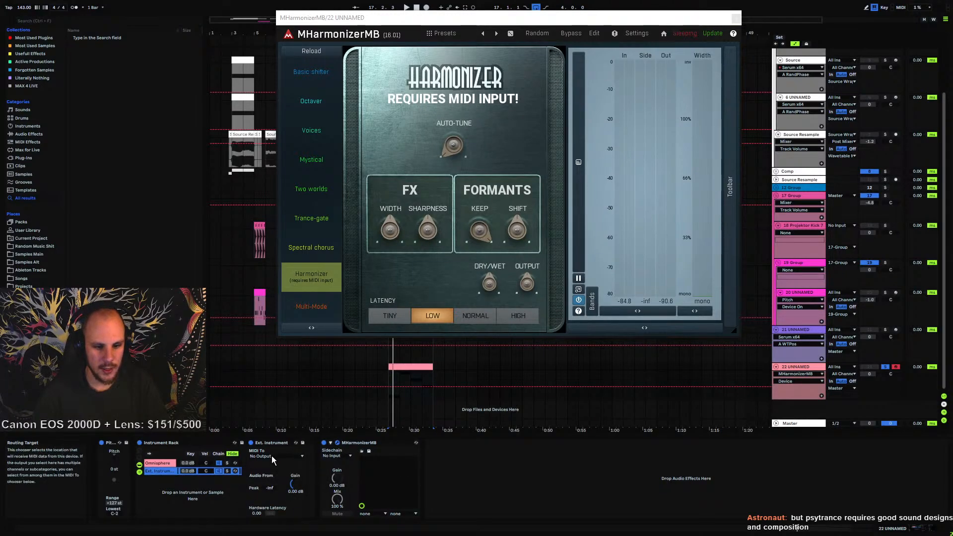
left_click(272, 455)
left_click(282, 497)
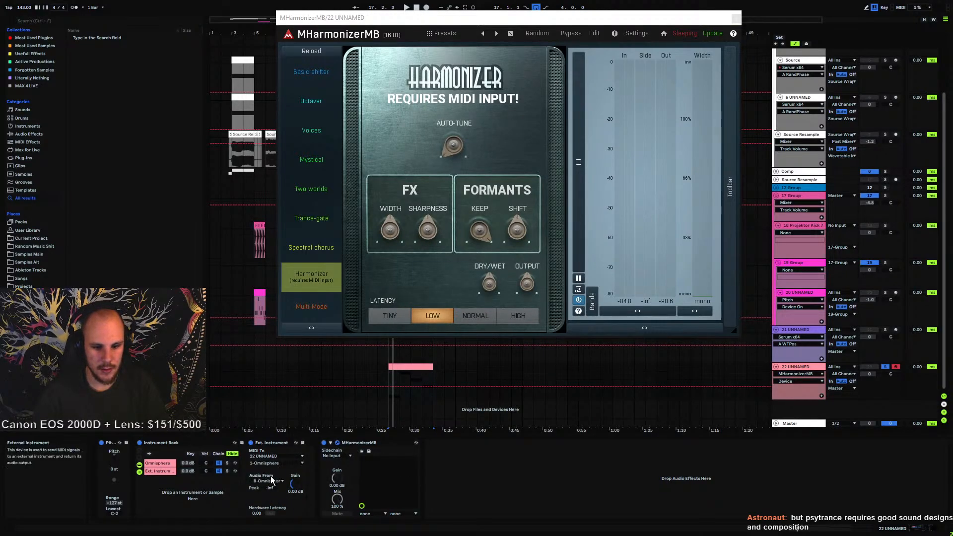
left_click(268, 482)
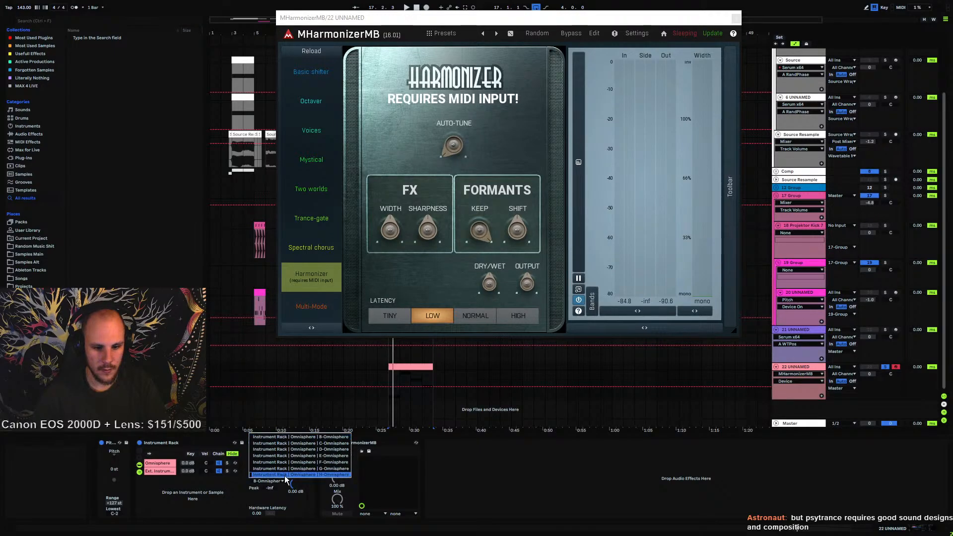
left_click(304, 475)
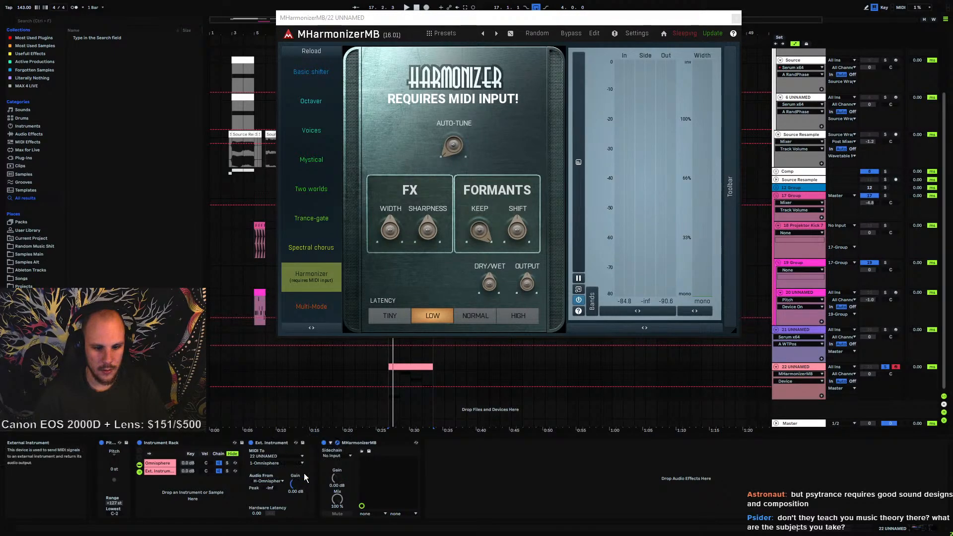
left_click(268, 482)
left_click(268, 482)
left_click(277, 464)
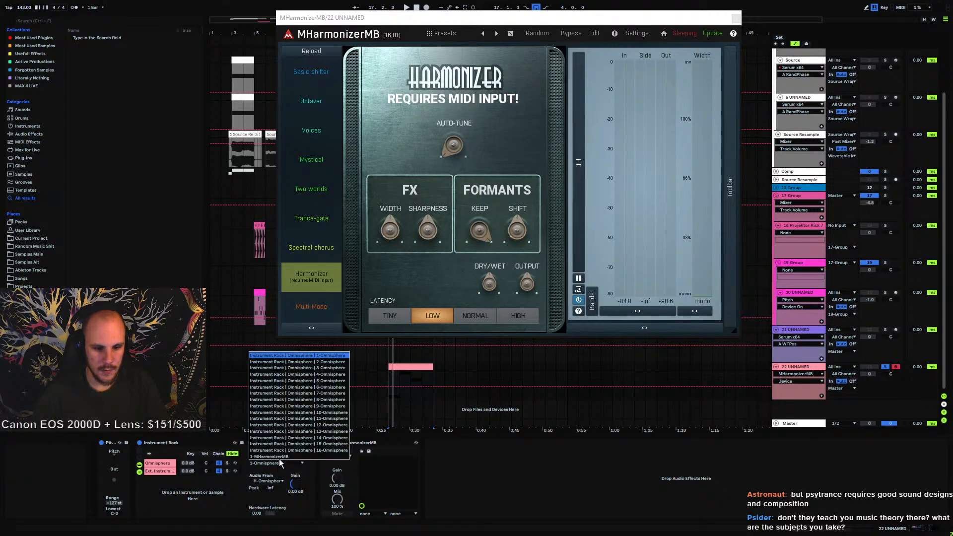
left_click(278, 457)
Play the choir clip to audition the harmonized sound
key("space")
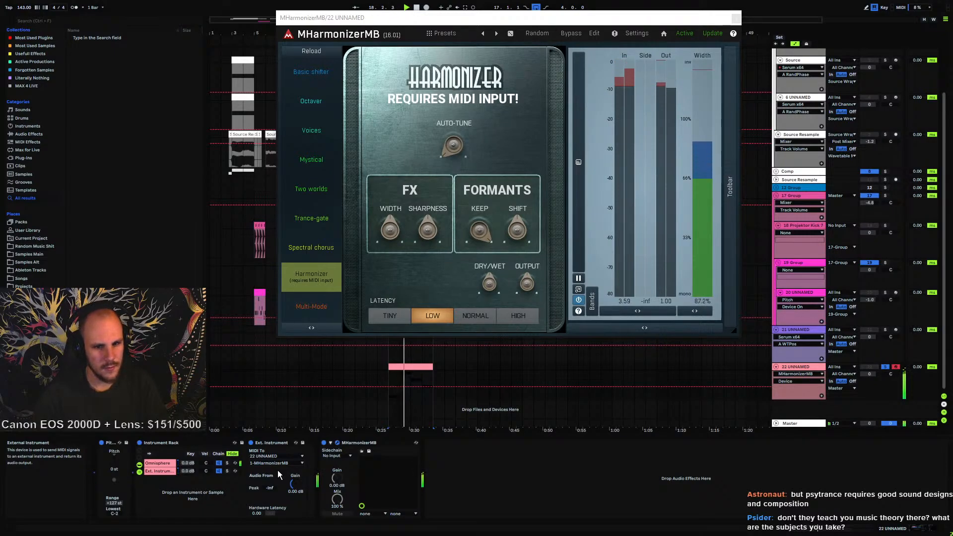
key("space")
left_click_drag(454, 148, 454, 147)
key("space")
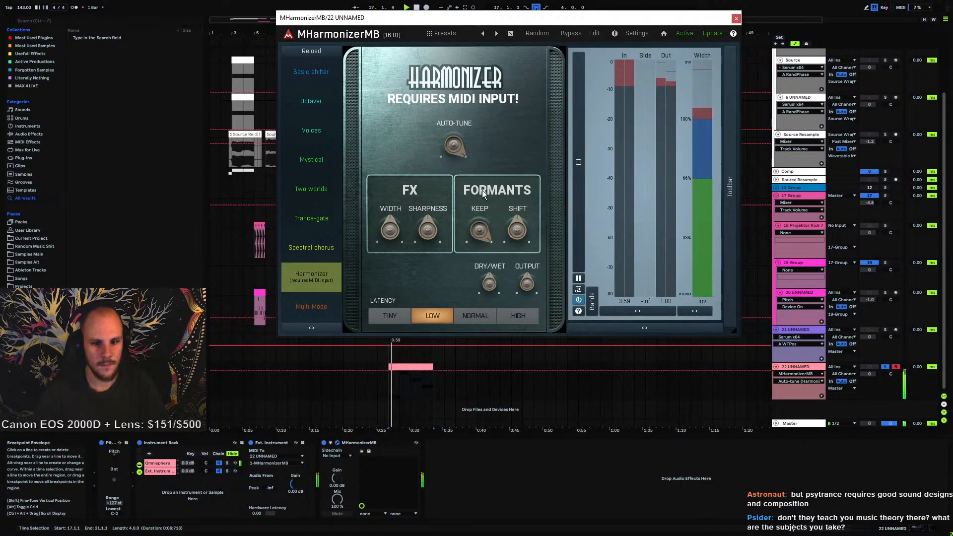
Compare MHarmonizerMB latency modes High and Tiny, returning to Low
left_click(475, 316)
left_click(518, 315)
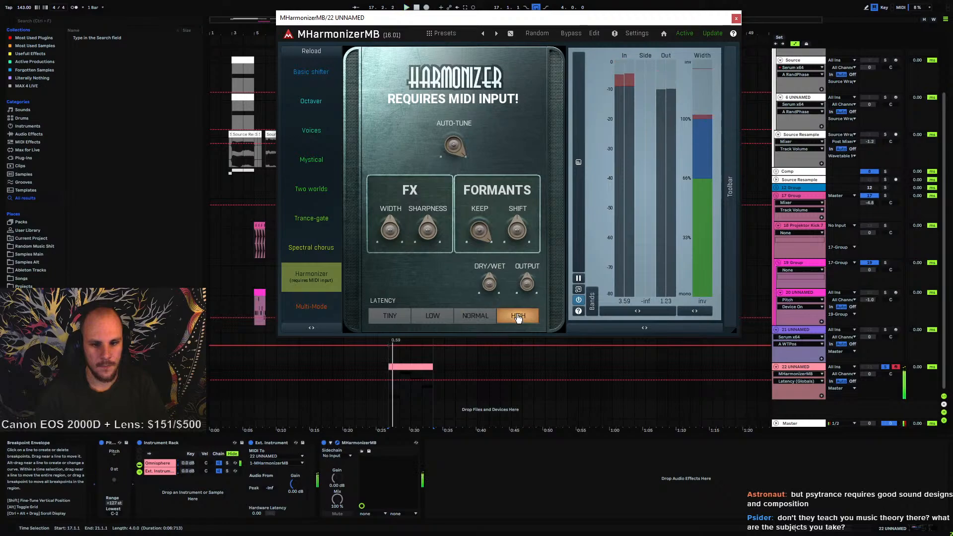
left_click(390, 315)
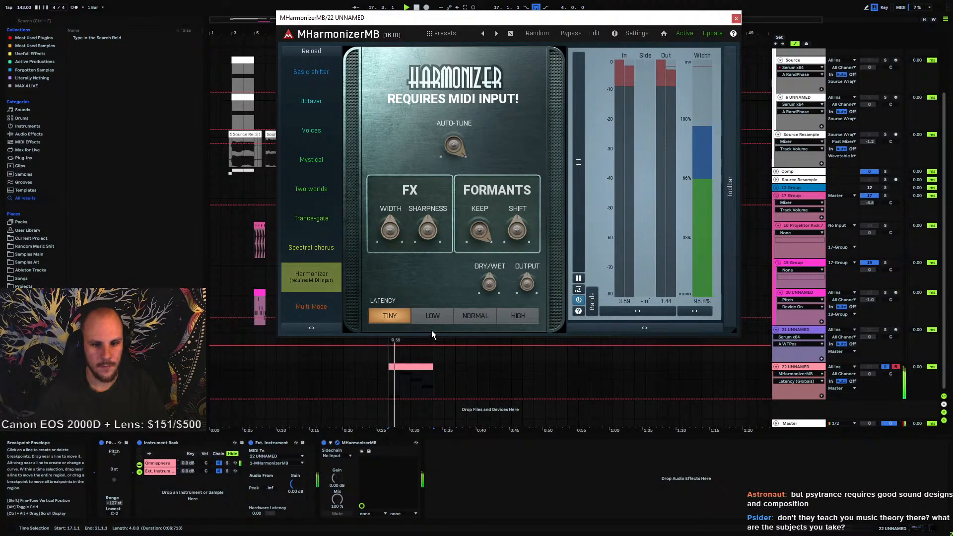
left_click(432, 315)
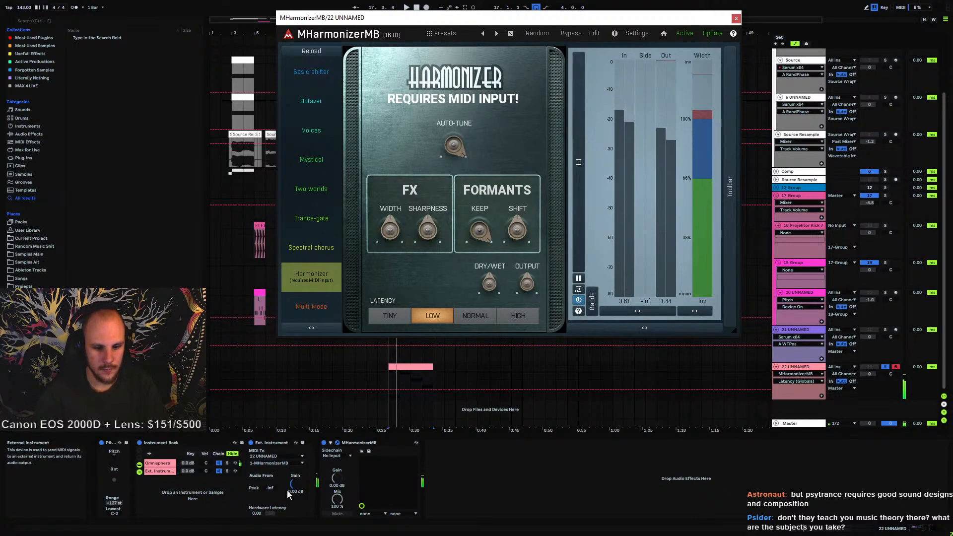
Insert a Pitch MIDI effect ahead of the External Instrument in the chain, raise its transposition, and play
left_click(30, 142)
left_click(31, 135)
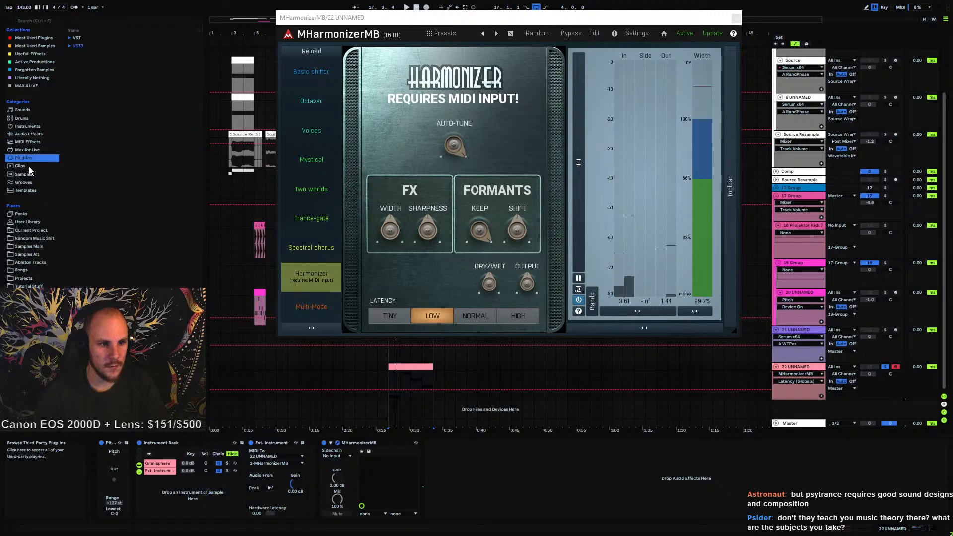
left_click(29, 142)
left_click_drag(88, 124, 265, 469)
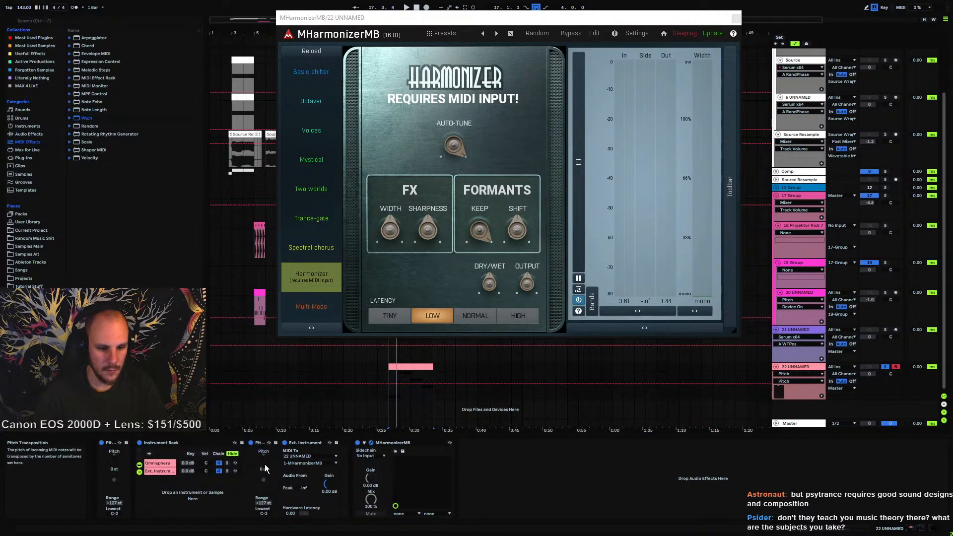
key("Up")
key("space")
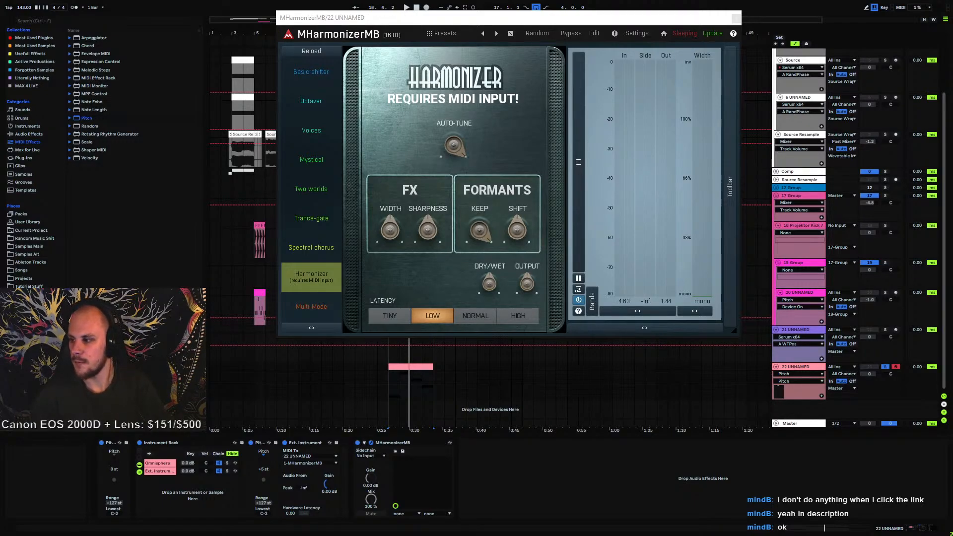
Switch to Chrome and open gumroad.com and its dashboard
left_click_drag(952, 218, 575, 150)
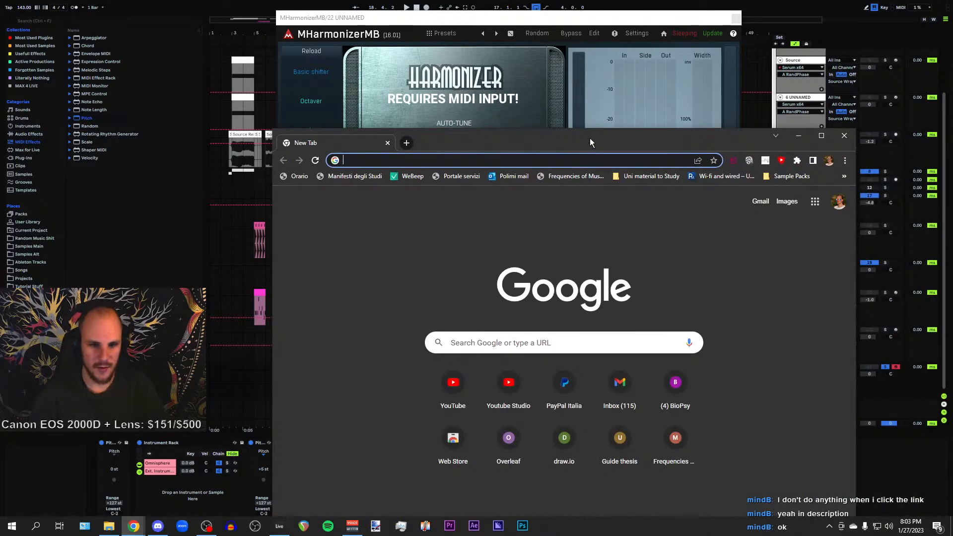
type("gumroa")
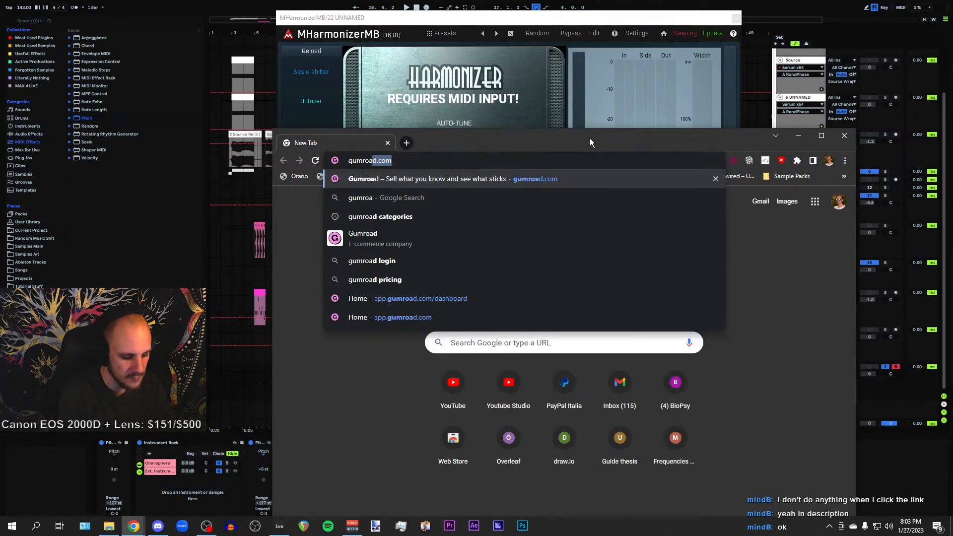
key("Return")
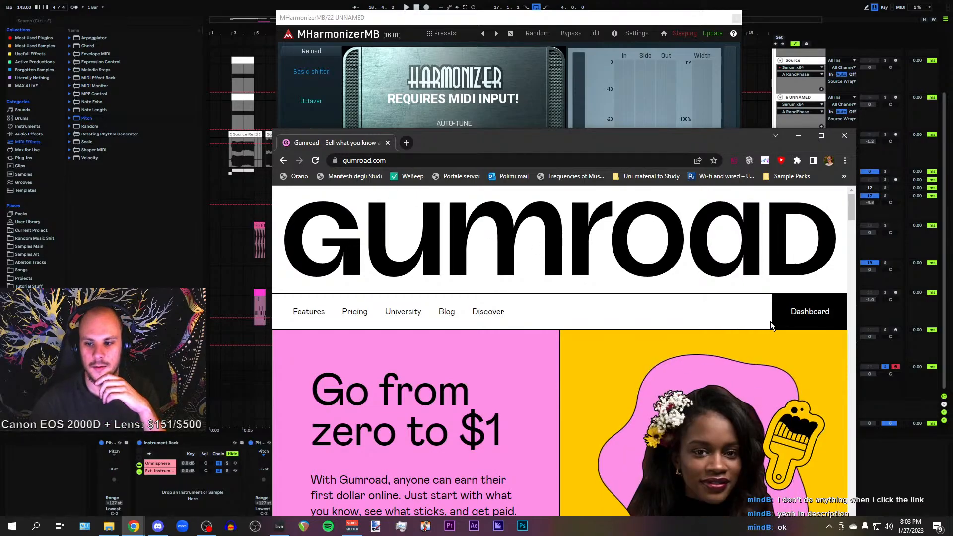
left_click(814, 319)
left_click_drag(443, 144, 952, 223)
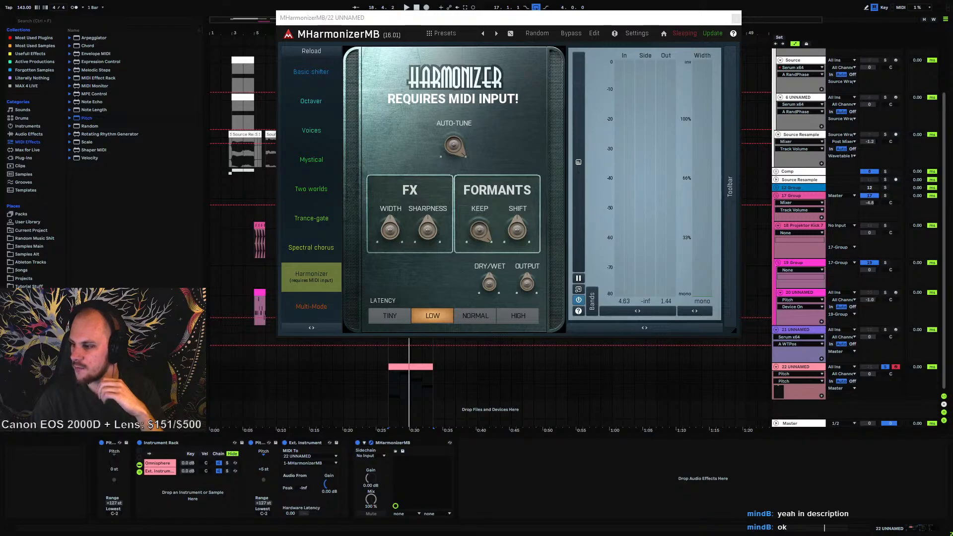
Browse the Projektor remix pack product pages in the browser tabs, then minimize the browser
left_click_drag(952, 149, 323, 87)
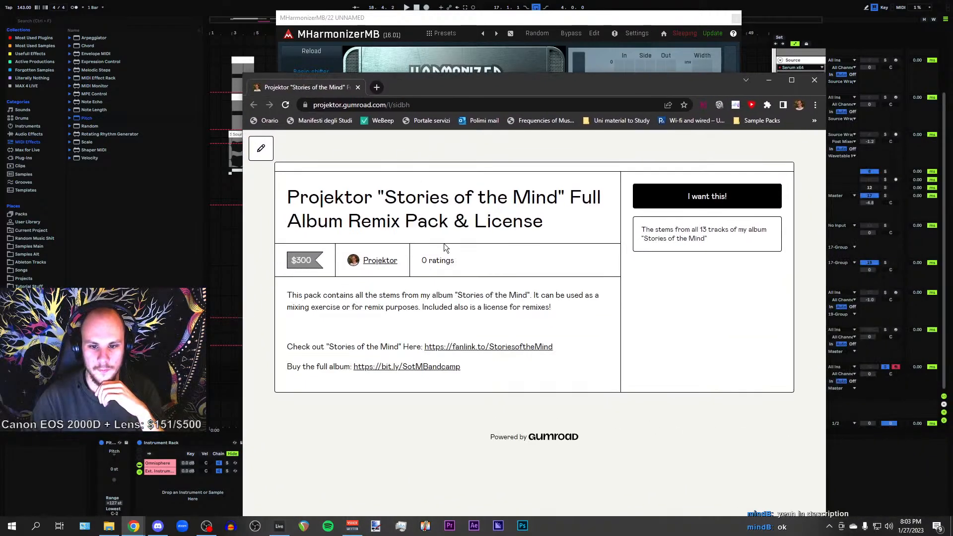
scroll(297, 260, "up", 8)
scroll(402, 286, "down", 5)
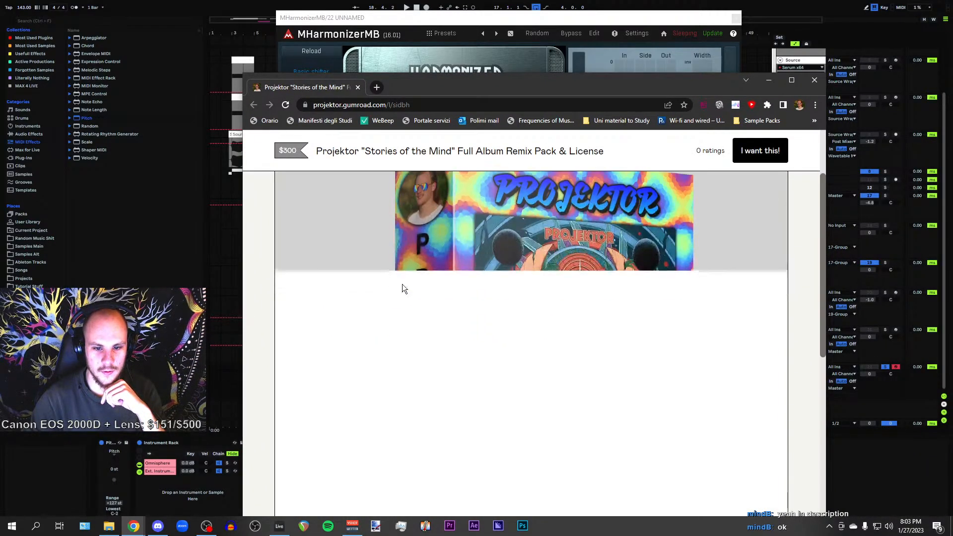
scroll(403, 291, "down", 2)
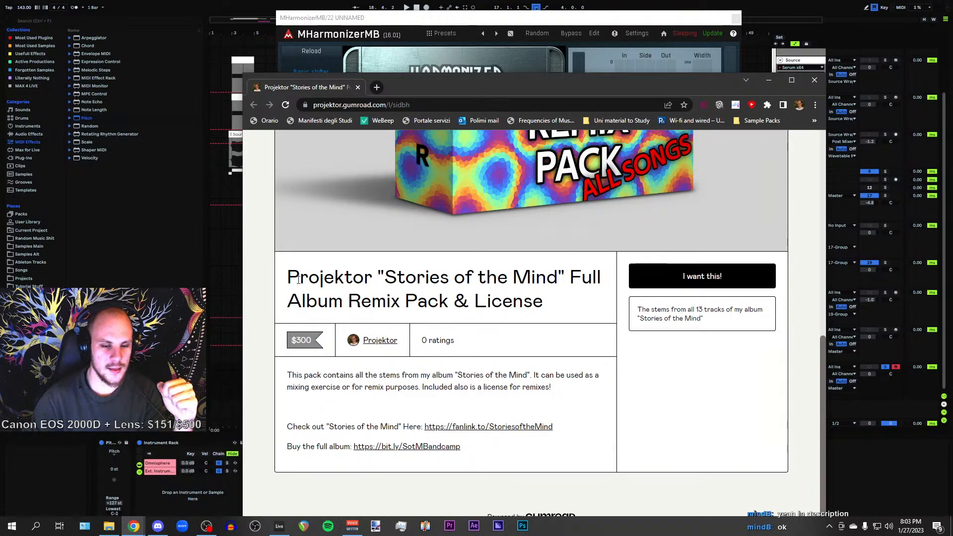
scroll(336, 287, "up", 2)
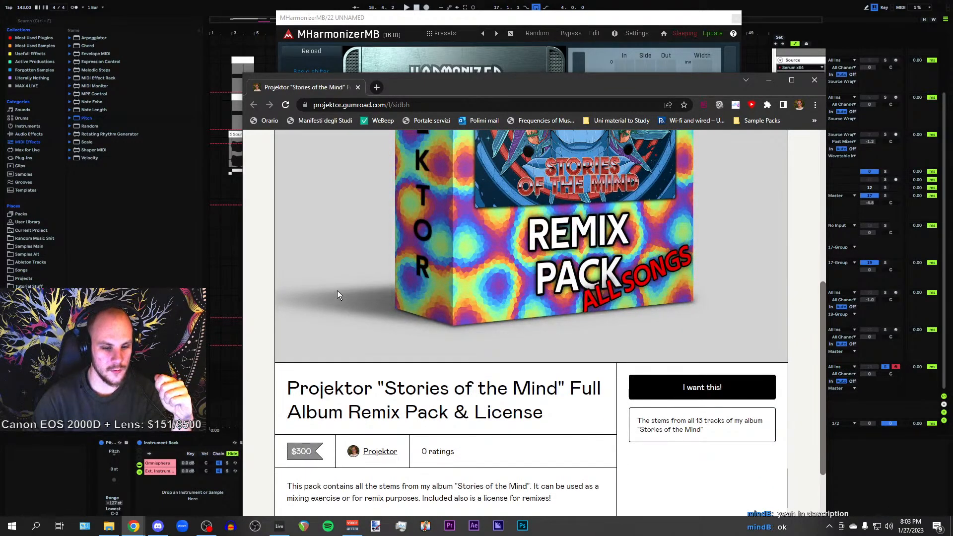
scroll(512, 399, "down", 2)
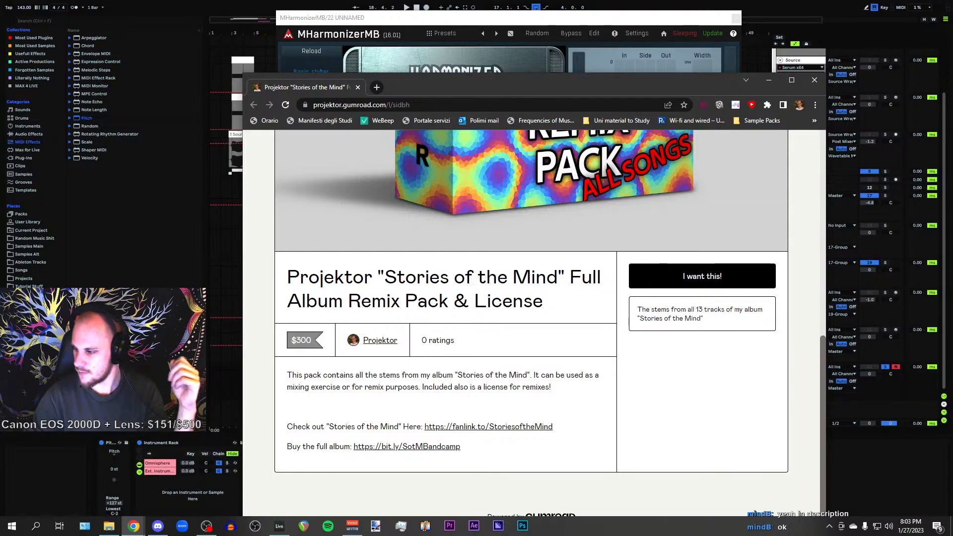
left_click_drag(541, 2, 422, 97)
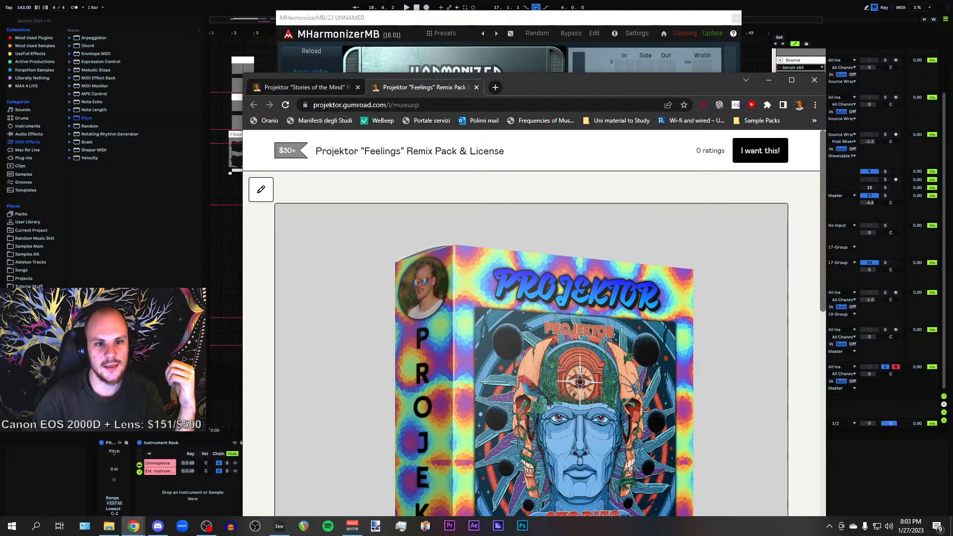
left_click(303, 87)
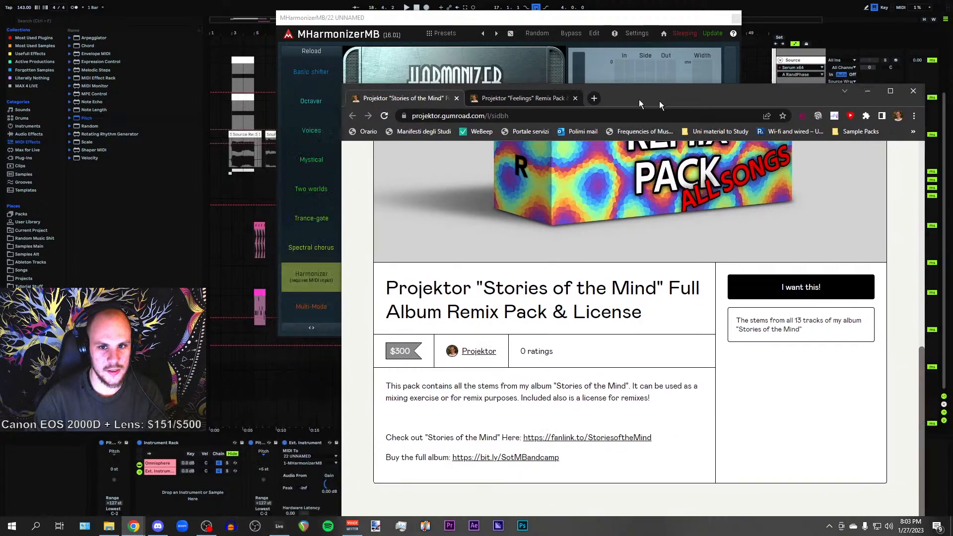
left_click(769, 80)
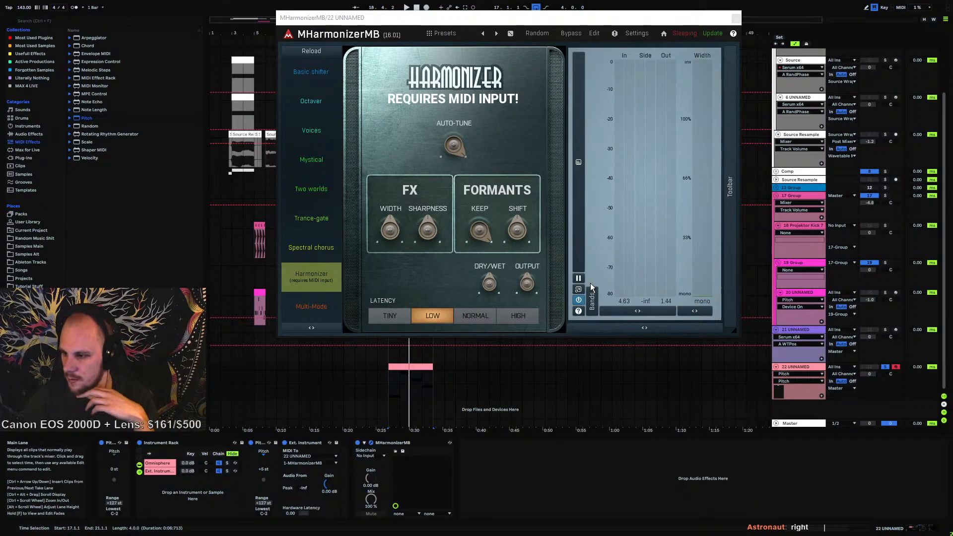
Close the MHarmonizerMB window, set the Pitch device to +3 st, and play the choir clip
left_click(735, 18)
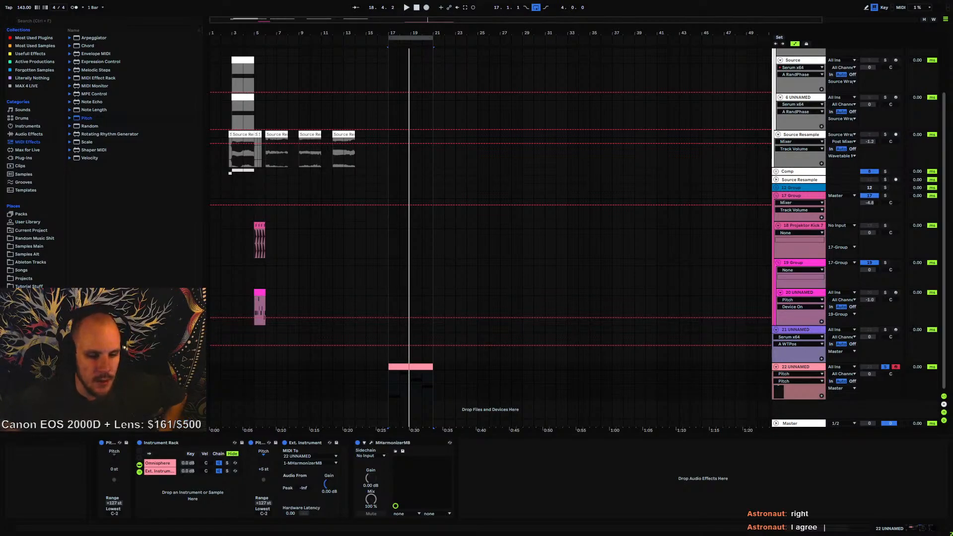
left_click(389, 390)
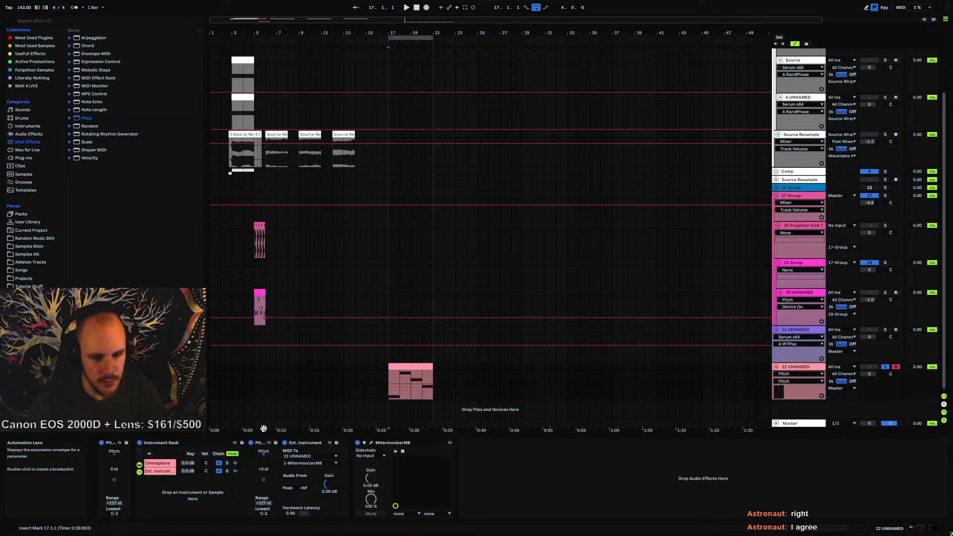
left_click_drag(271, 475, 272, 480)
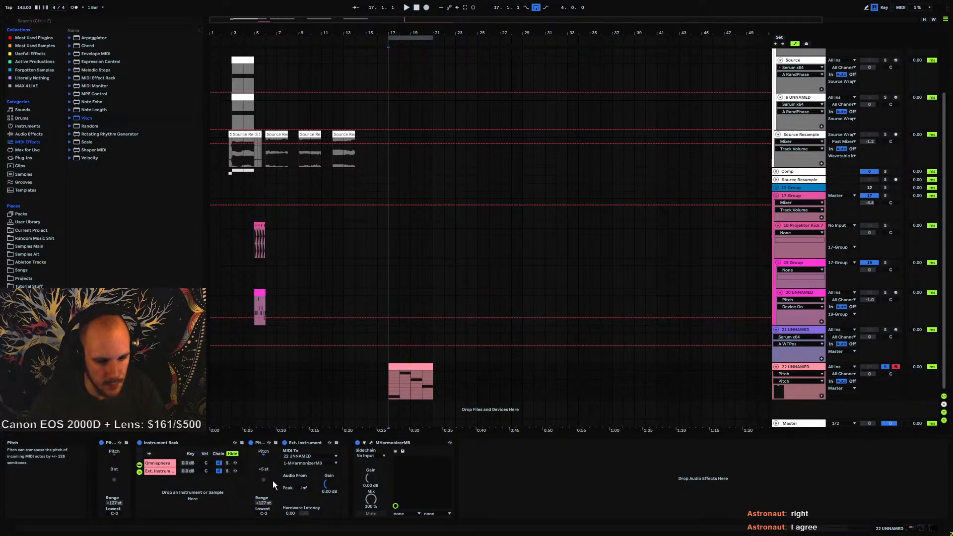
key("space")
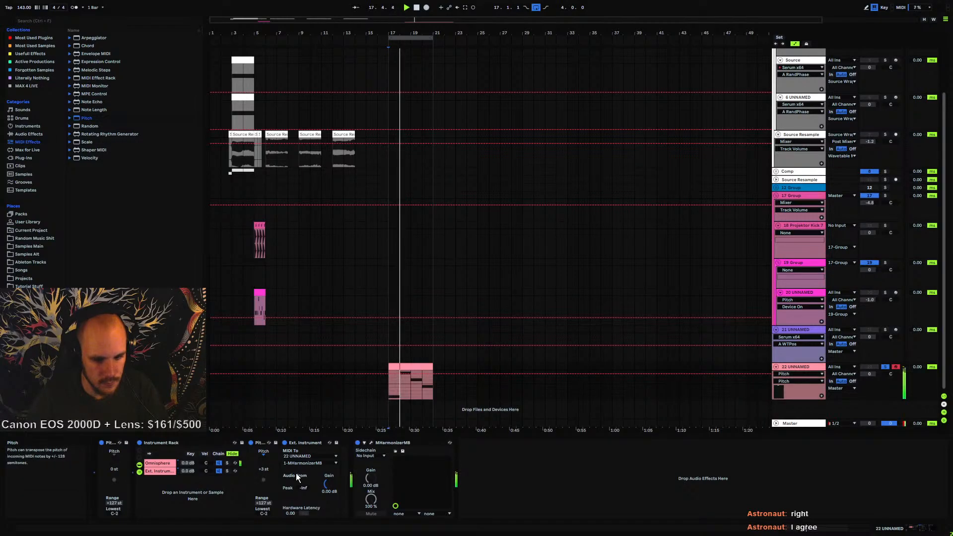
Open the MHarmonizerMB window and set its oversampling to 4x for both normal and rendering
left_click(371, 442)
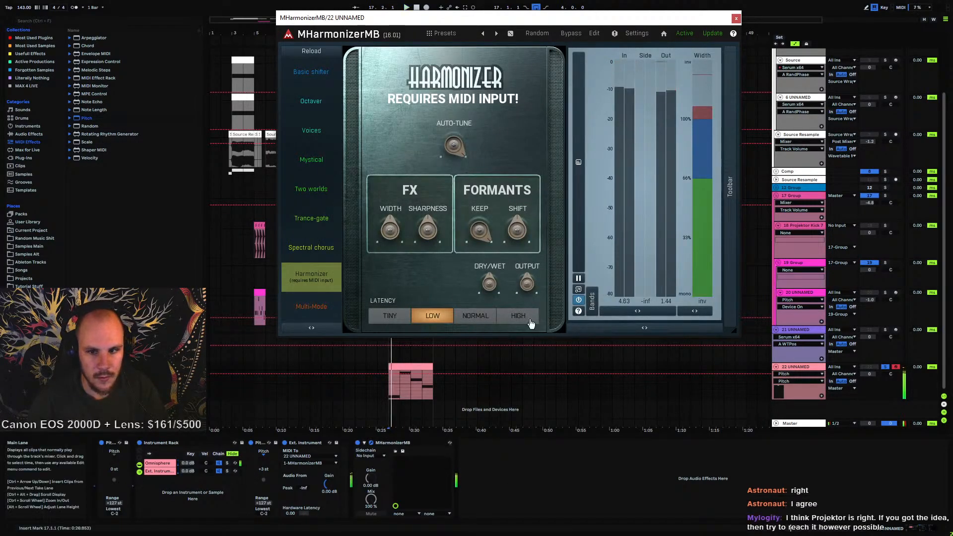
left_click(729, 186)
left_click(744, 54)
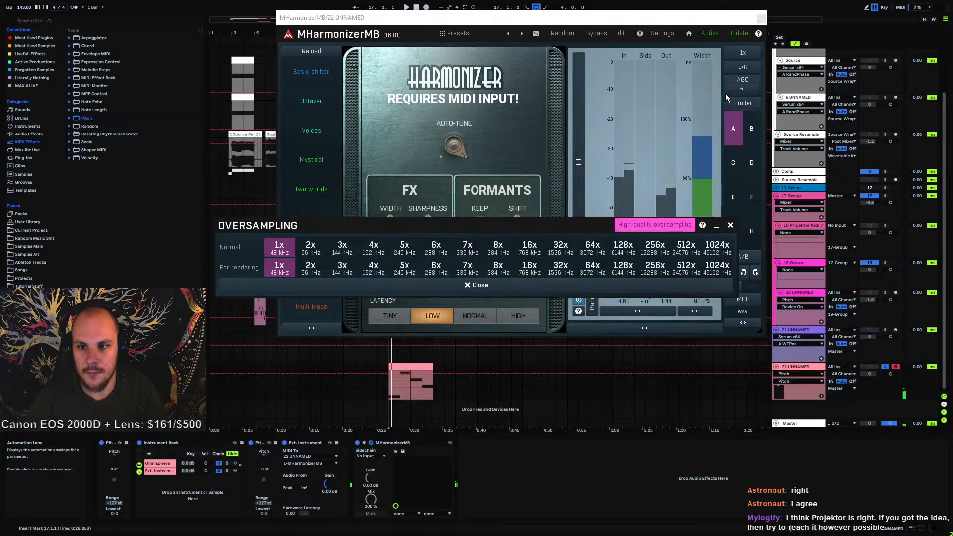
left_click(373, 247)
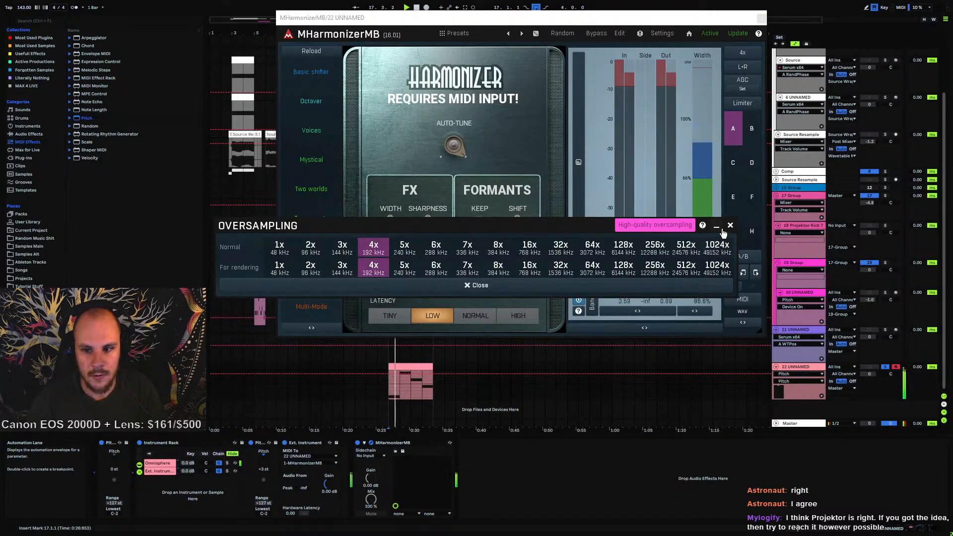
left_click(543, 285)
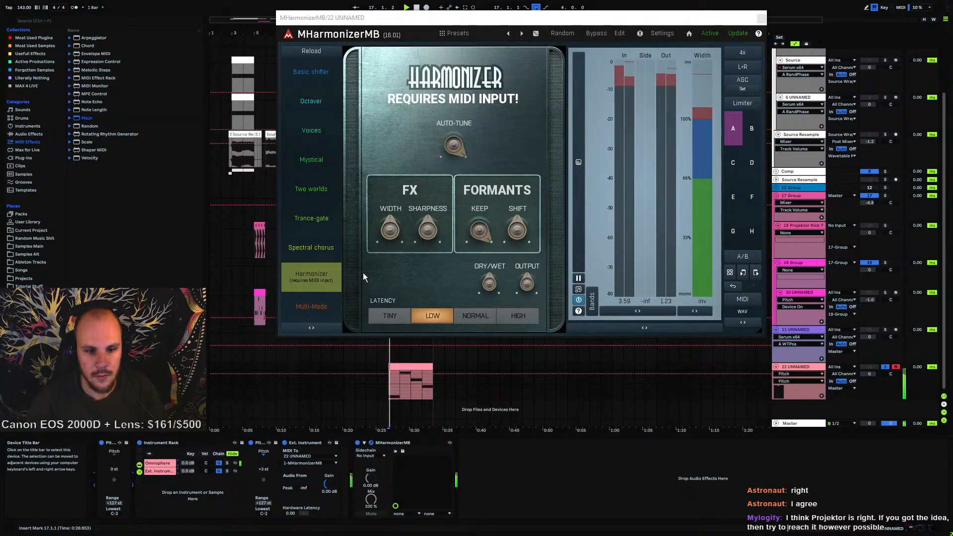
Switch the plugin to its edit view and set Band 1's mode to Harmonizer (high quality)
left_click(619, 35)
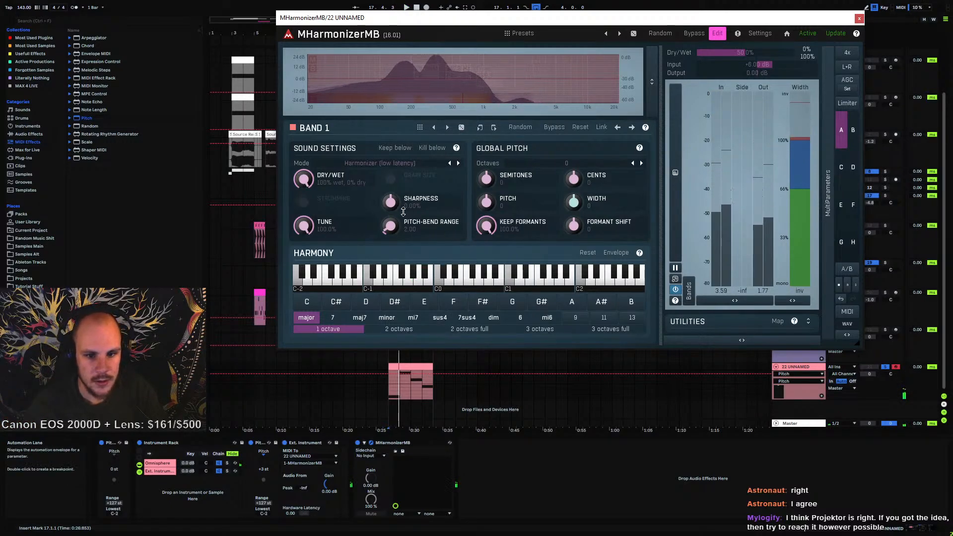
left_click(458, 163)
left_click(416, 169)
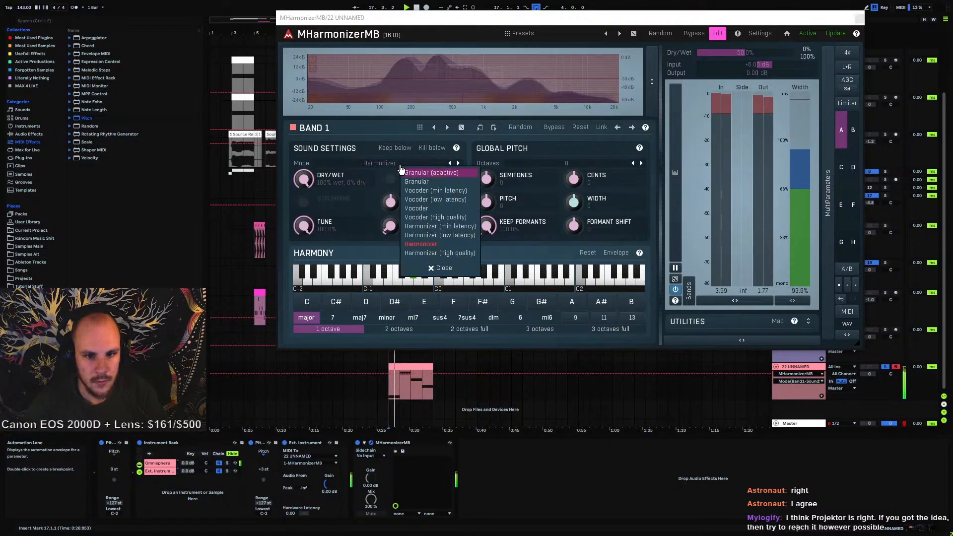
left_click(454, 254)
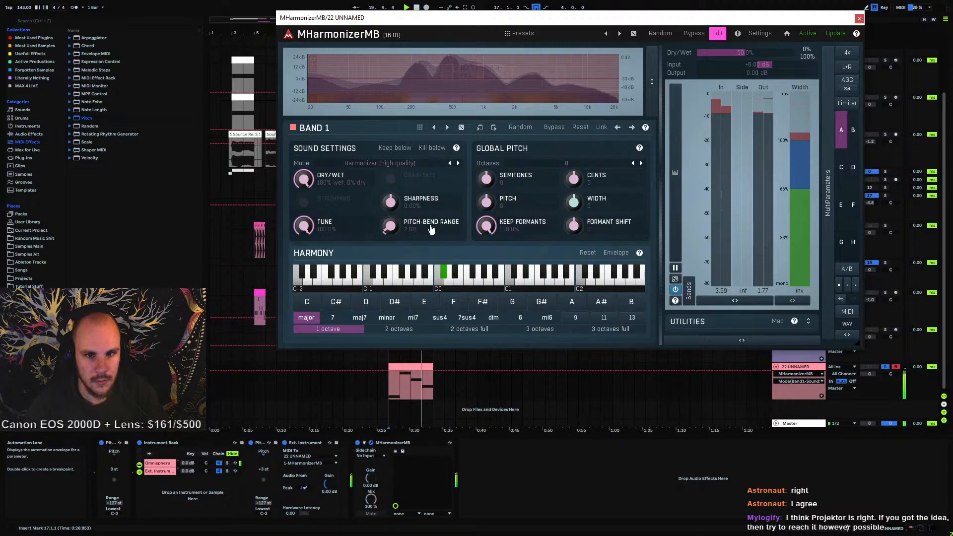
Adjust the Sharpness knob and dry/wet in the band settings, then play and stop the choir clip
left_click_drag(418, 201, 393, 168)
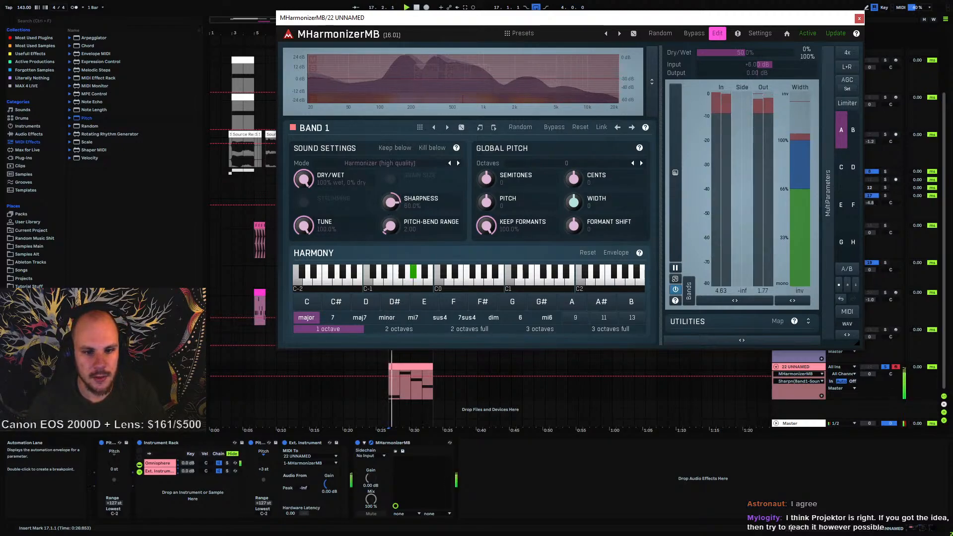
left_click_drag(390, 210, 392, 234)
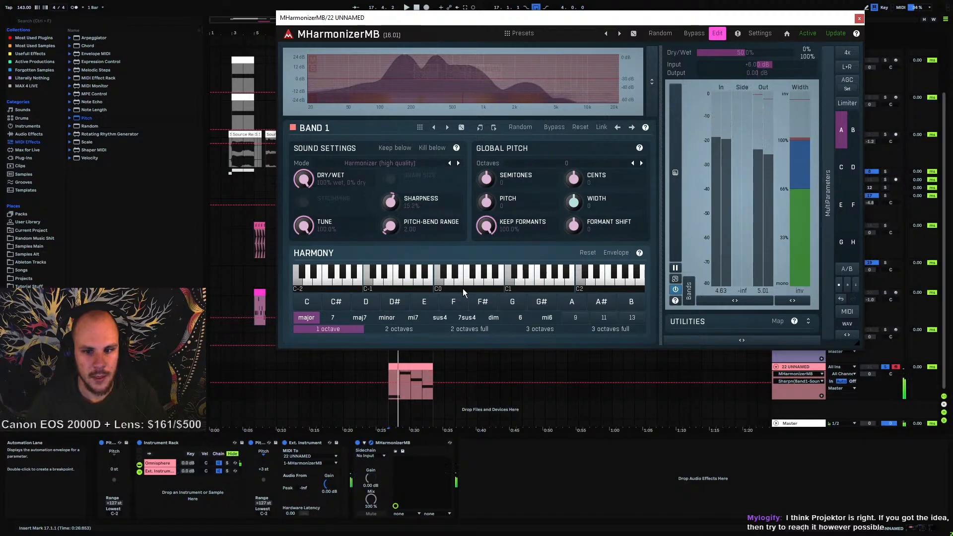
left_click(308, 187)
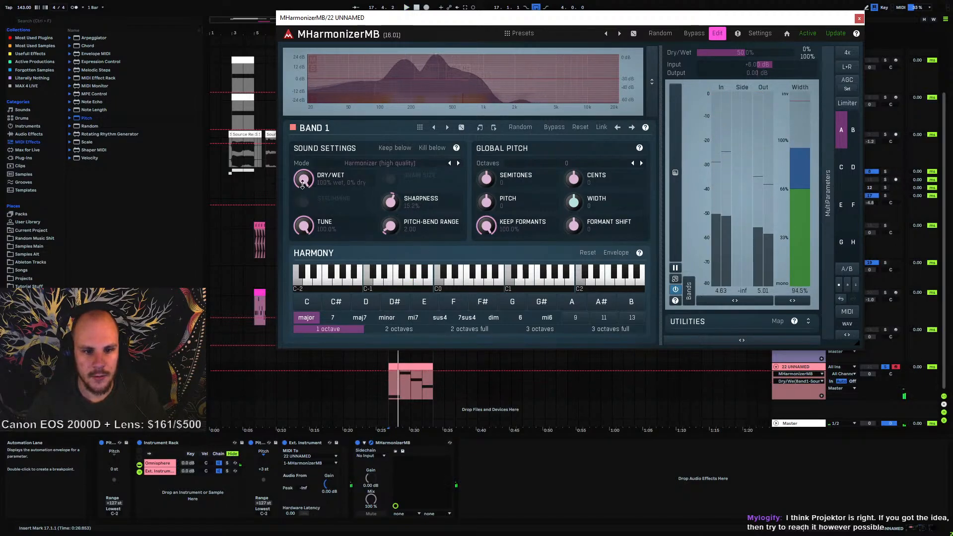
key("space")
key("space")
key("space")
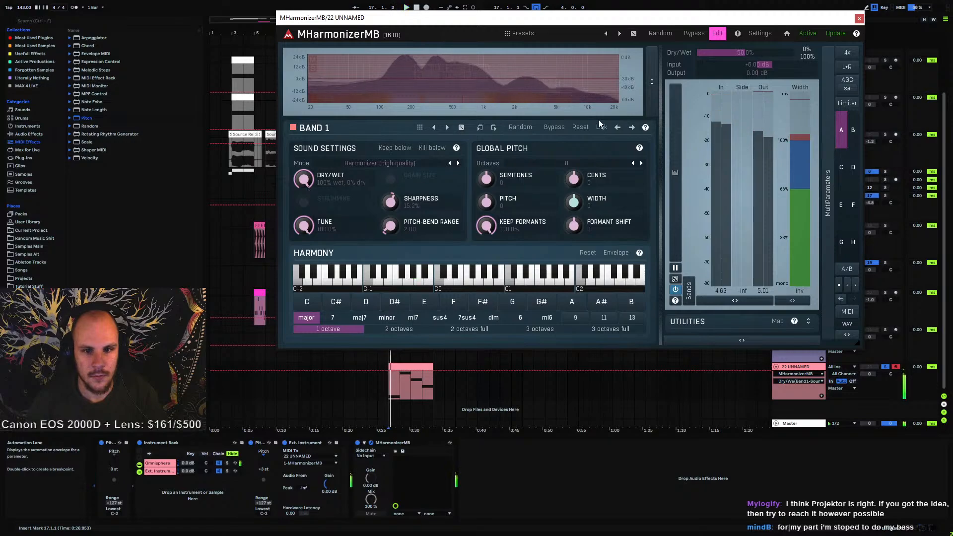
Return to the simple Harmonizer view, adjust the formant Keep and Auto-tune knobs, and set latency to High
left_click(717, 33)
left_click_drag(490, 283, 490, 250)
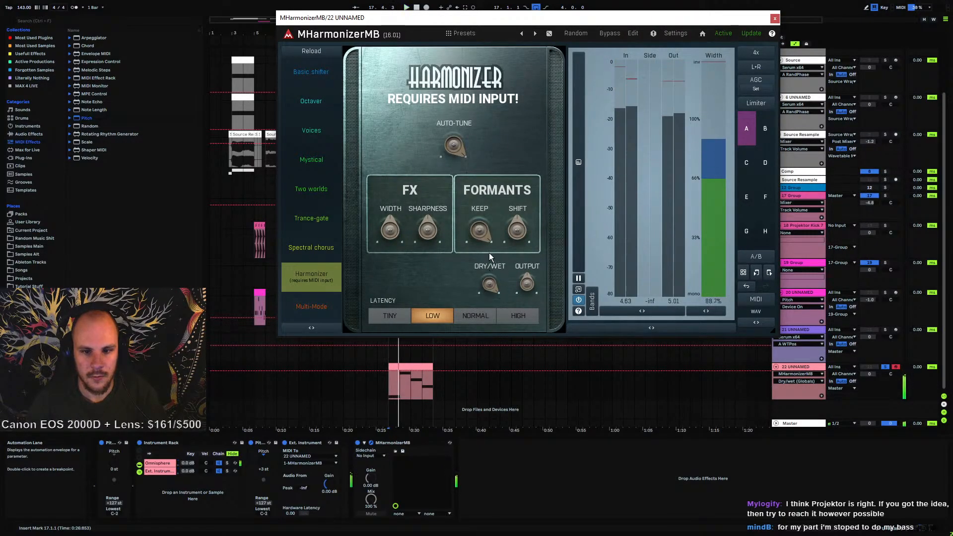
left_click(480, 232)
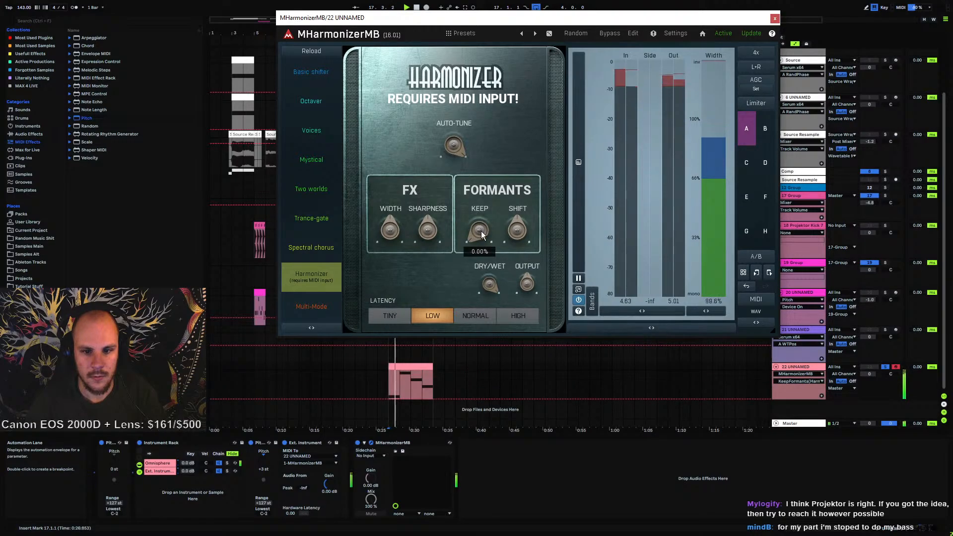
left_click(460, 145)
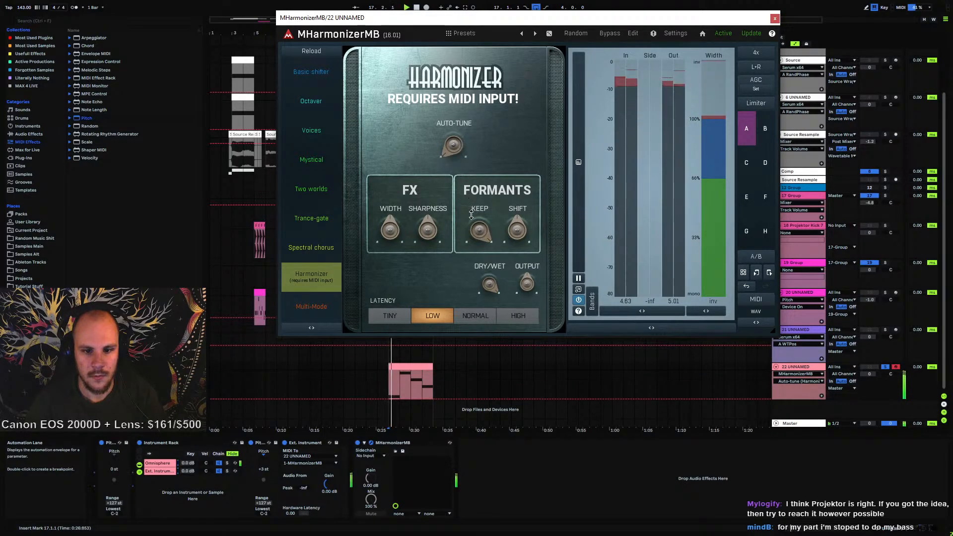
left_click(480, 231)
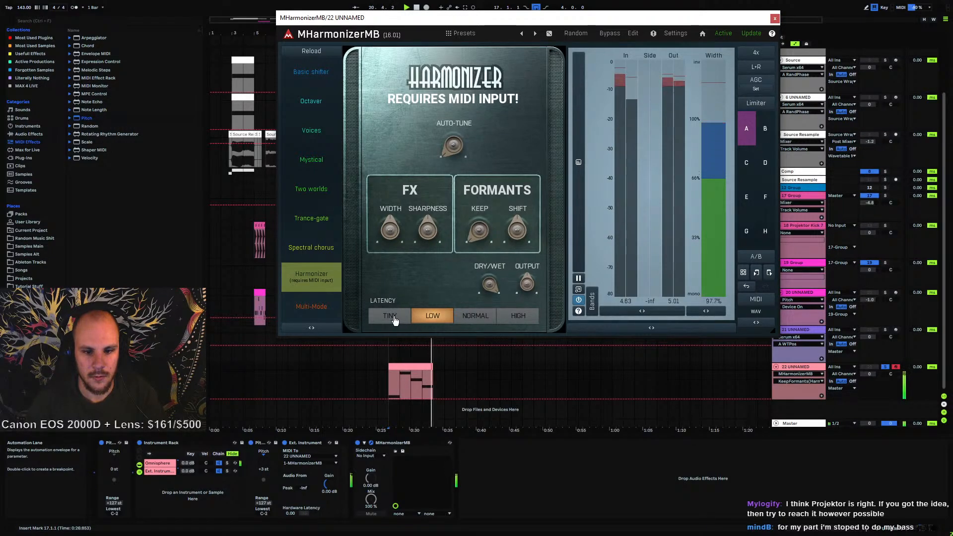
left_click(519, 317)
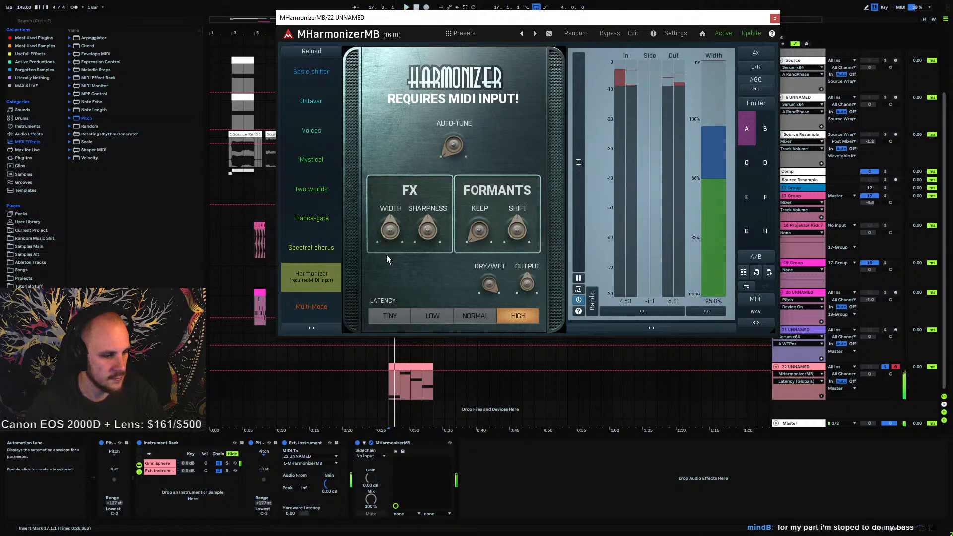
Set the FX Width and Sharpness values to 0, then close the MHarmonizerMB window
left_click_drag(390, 229, 393, 232)
double_click(393, 233)
type("0")
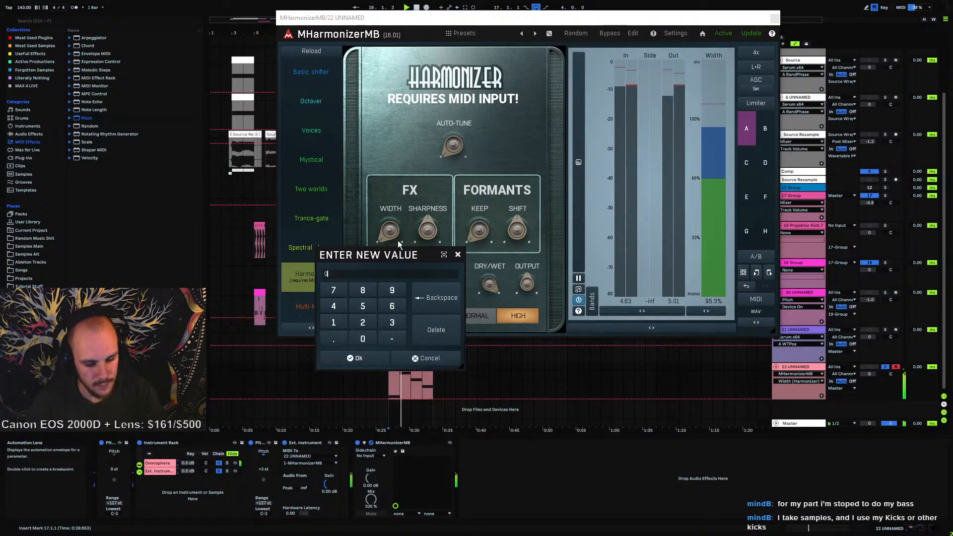
key("Return")
left_click_drag(427, 242, 428, 232)
double_click(429, 232)
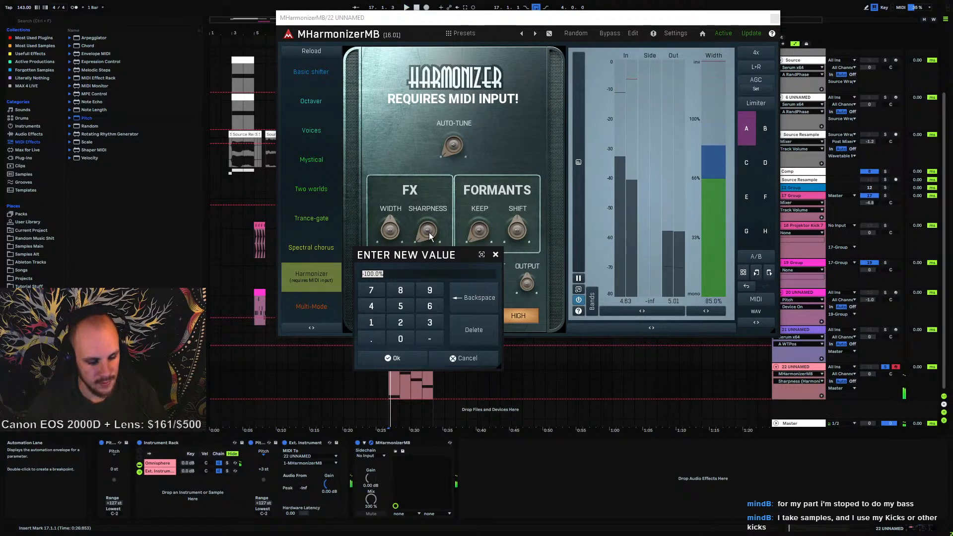
type("0")
key("Return")
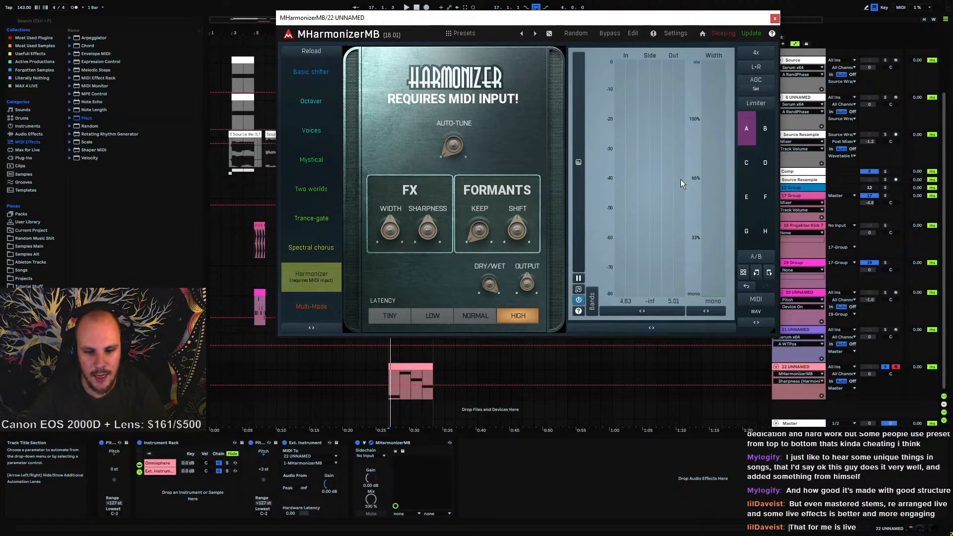
left_click(775, 20)
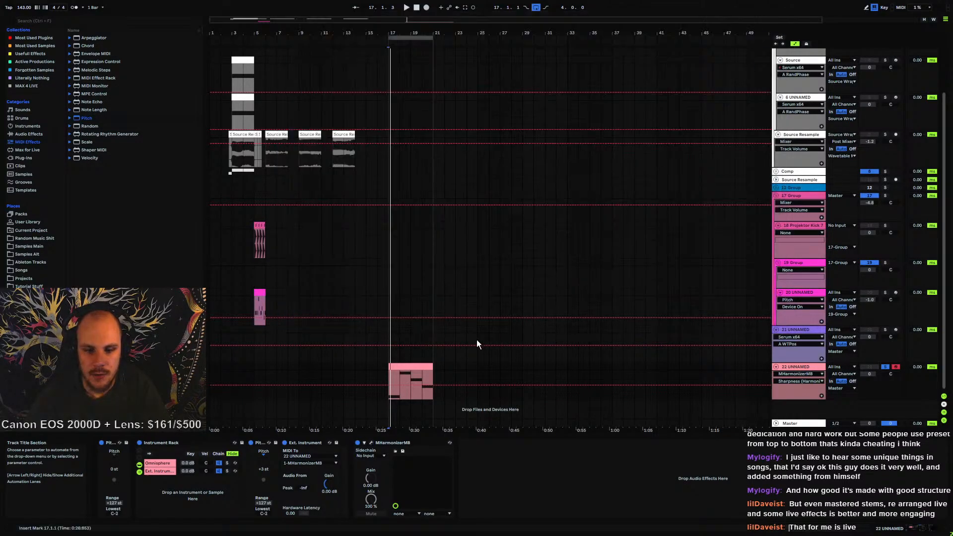
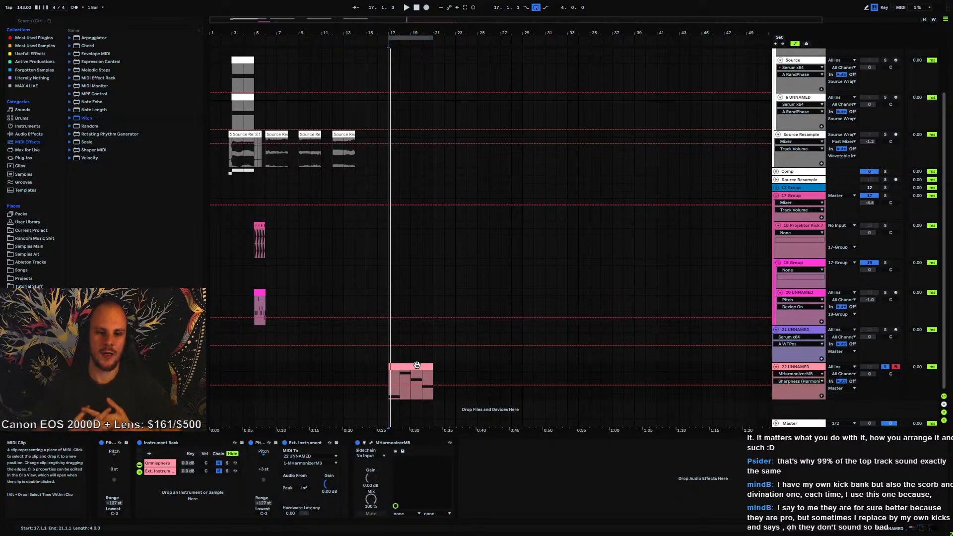
Open the Full Tracks folder under References in the browser's places
scroll(30, 198, "down", 5)
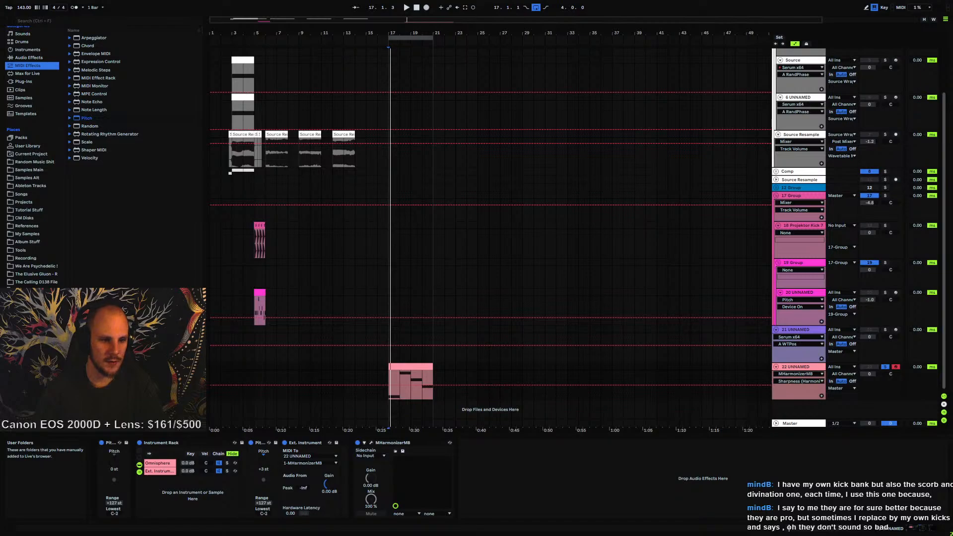
left_click(30, 226)
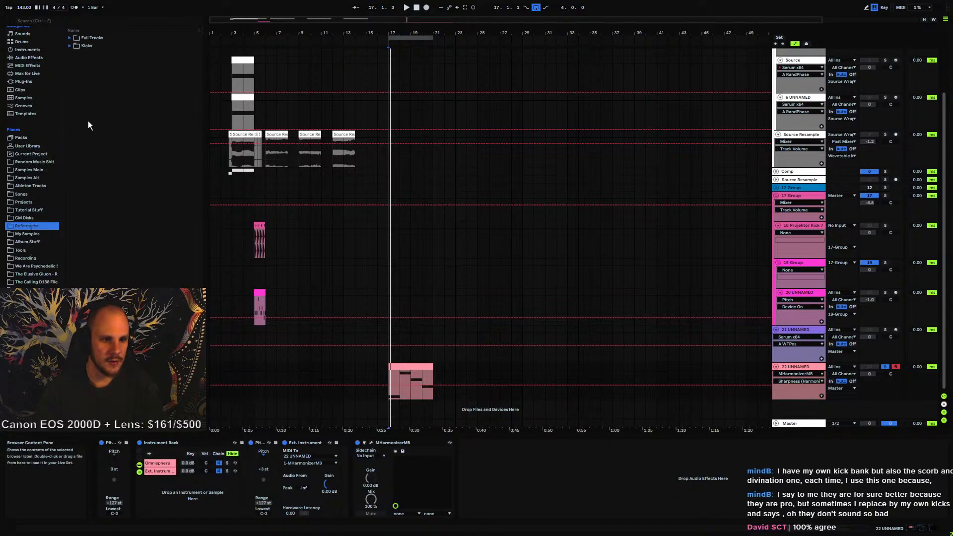
left_click(69, 38)
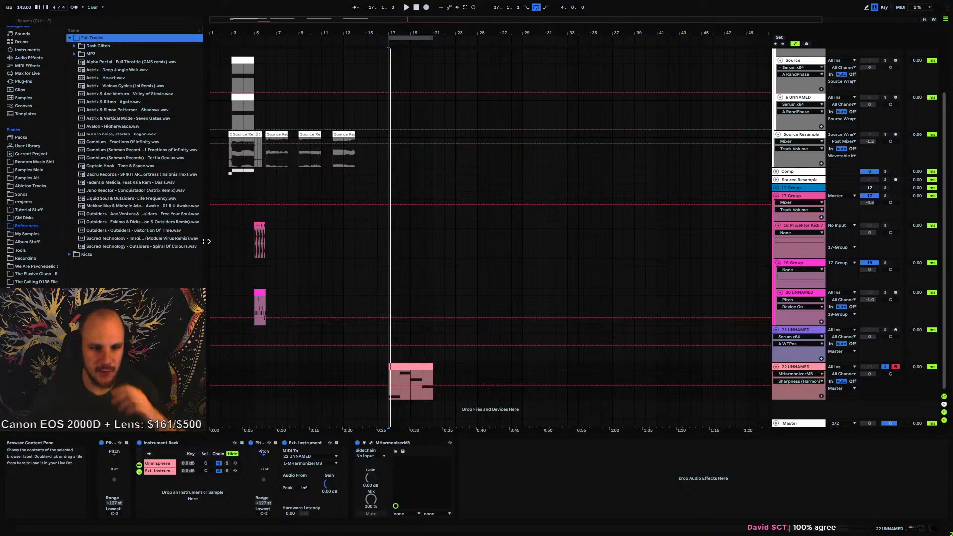
Zoom the arrangement and fold the 18 Projektor Kick and 20 UNNAMED tracks
left_click(232, 159)
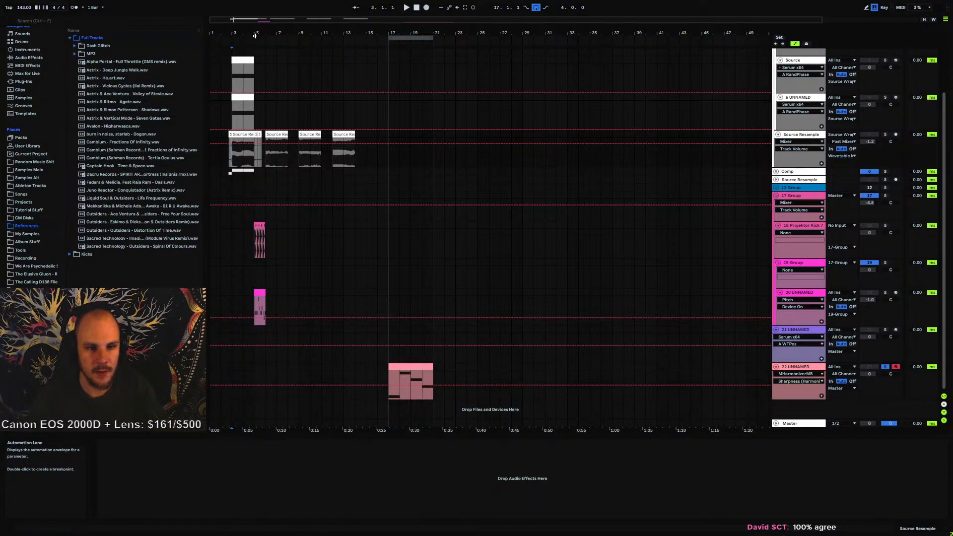
mouse_move(255, 34)
left_mouse_down()
mouse_move(267, 80)
mouse_move(258, 37)
left_mouse_up()
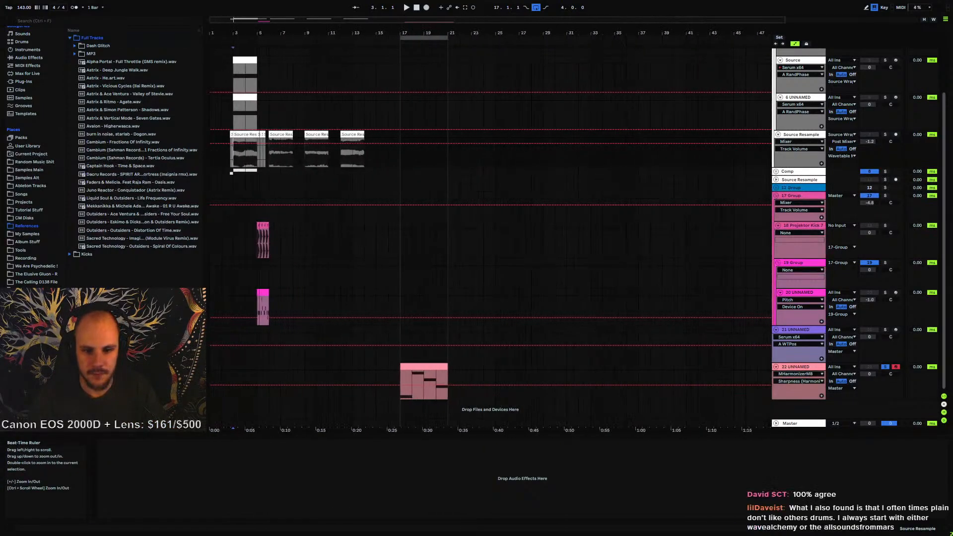
left_click(778, 225)
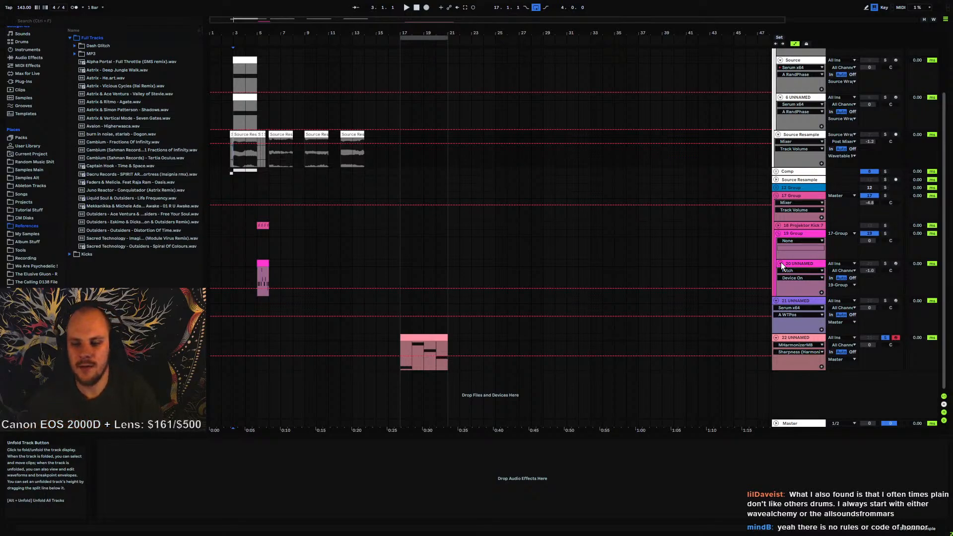
left_click(780, 263)
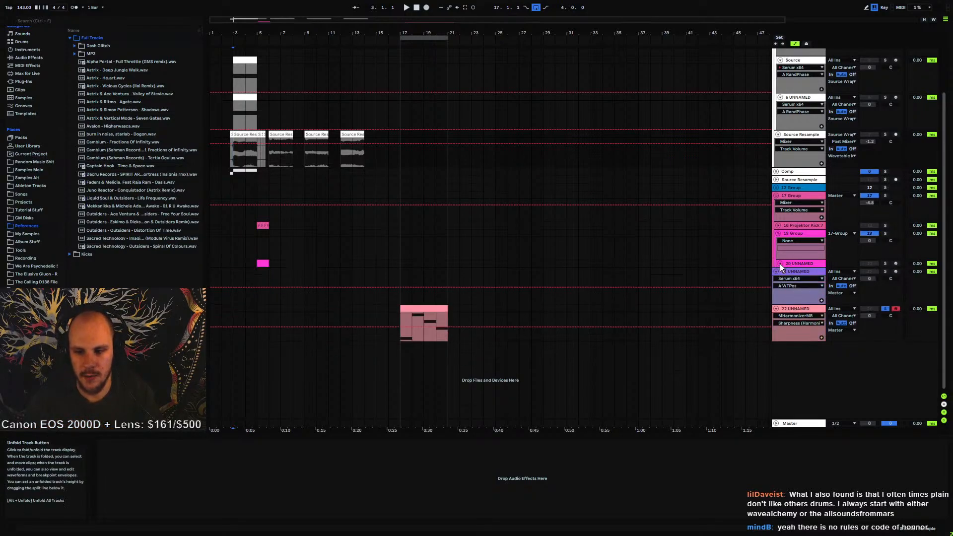
Zoom in on the pink MIDI clip at bar 17 on track 22, select it and start playback
left_click(263, 254)
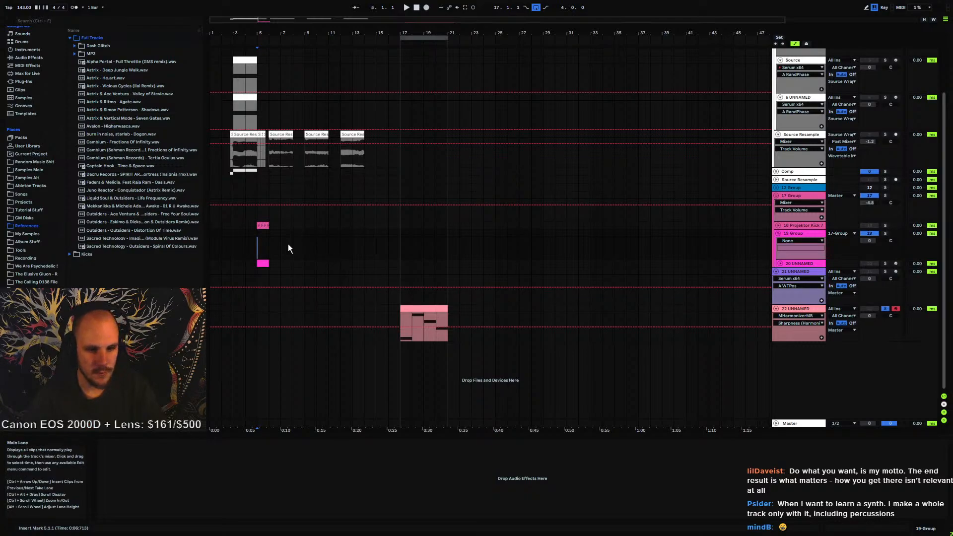
left_click_drag(412, 33, 412, 80)
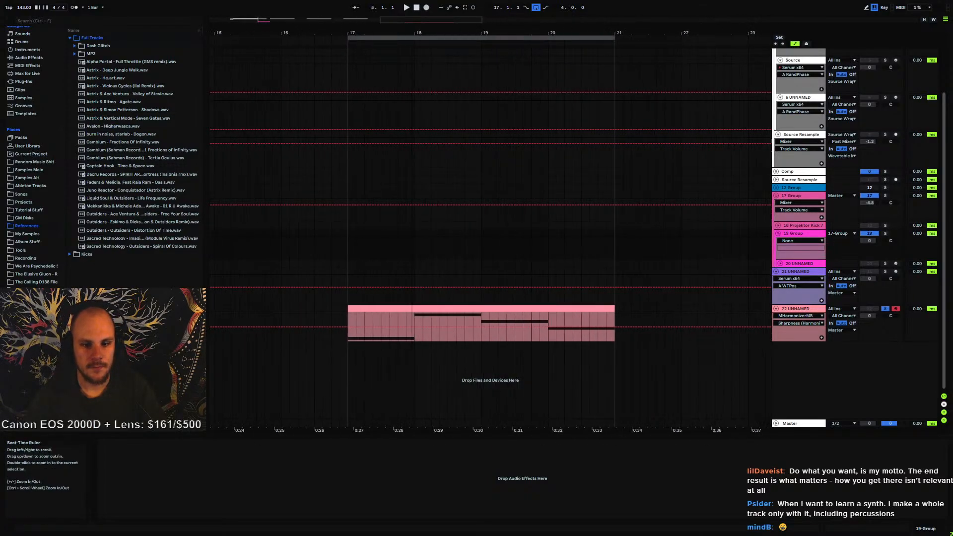
left_click(348, 315)
key("space")
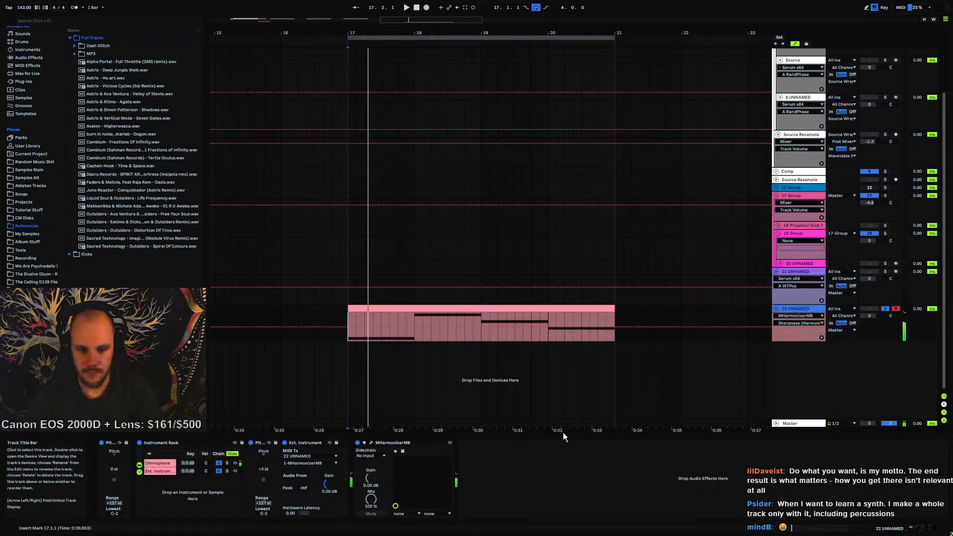
Open the MHarmonizerMB plugin window, close the oversampling dialog and switch to its edit view
left_click(371, 442)
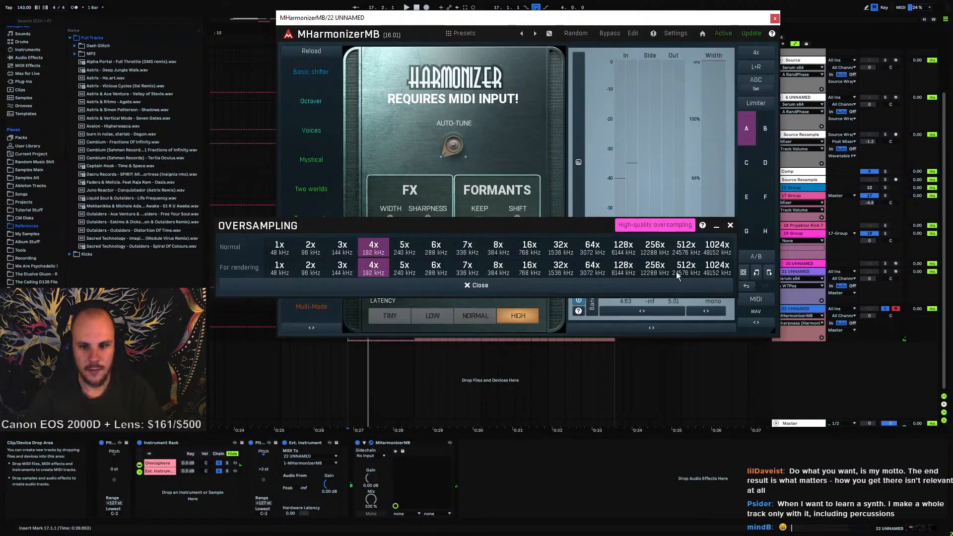
left_click(730, 225)
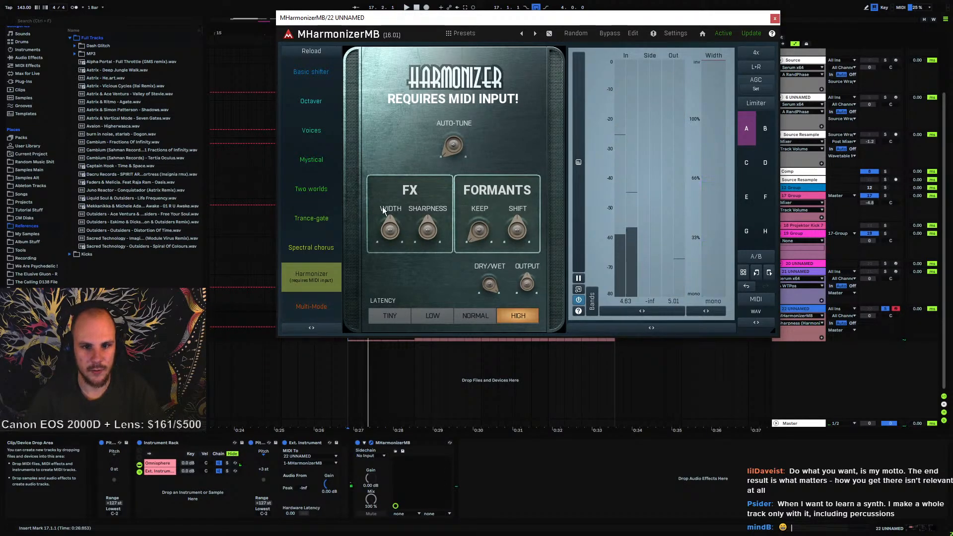
left_click(633, 32)
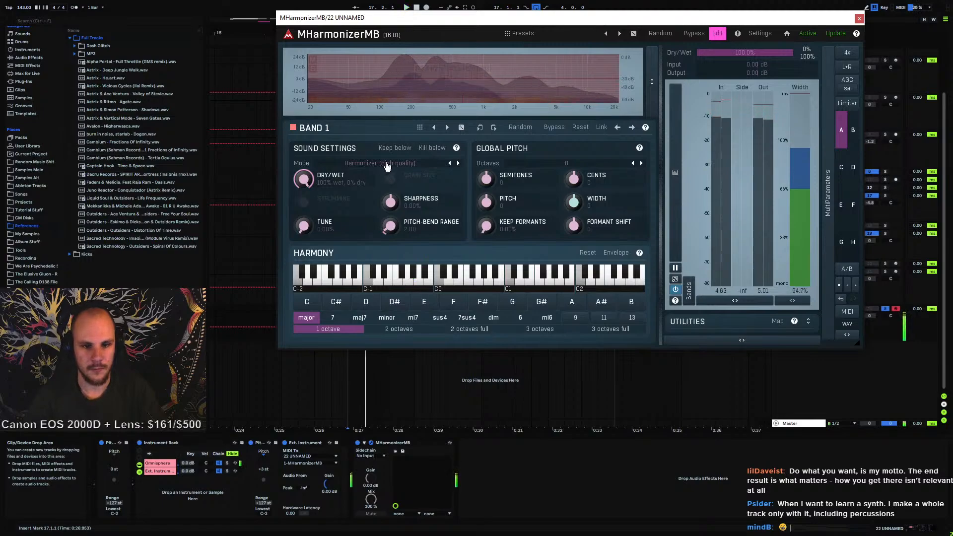
Audition band 1's Granular, Vocoder (min latency), Vocoder and Harmonizer modes in turn
left_click(387, 166)
left_click(390, 179)
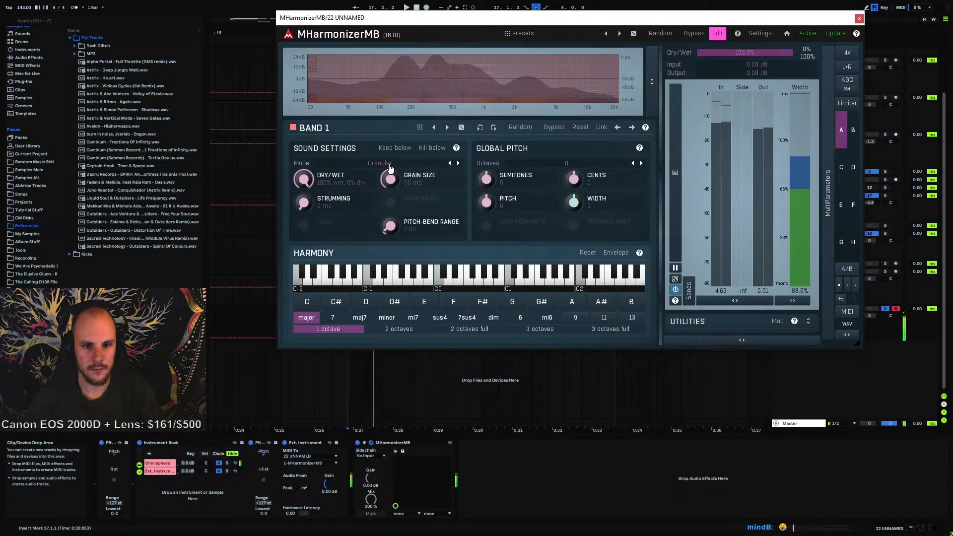
left_click(389, 166)
left_click(417, 191)
left_click(389, 161)
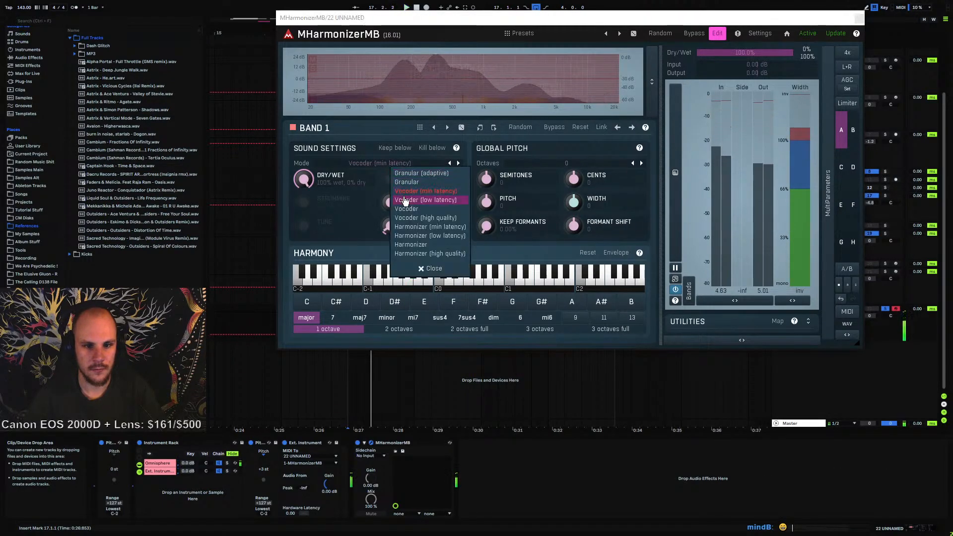
left_click(406, 208)
left_click(390, 163)
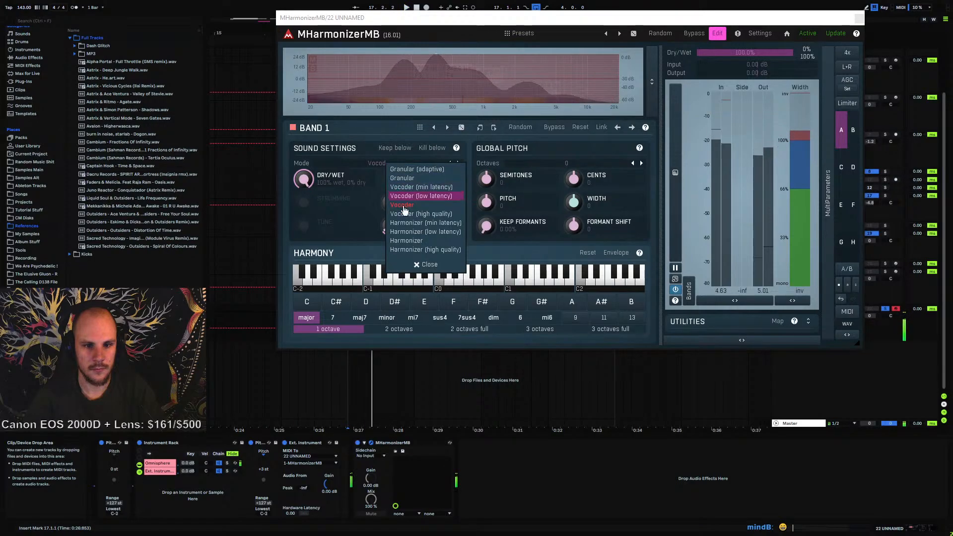
left_click(414, 240)
Set band 1's mode to Granular (adaptive) and raise the grain size to 300 ms
key("space")
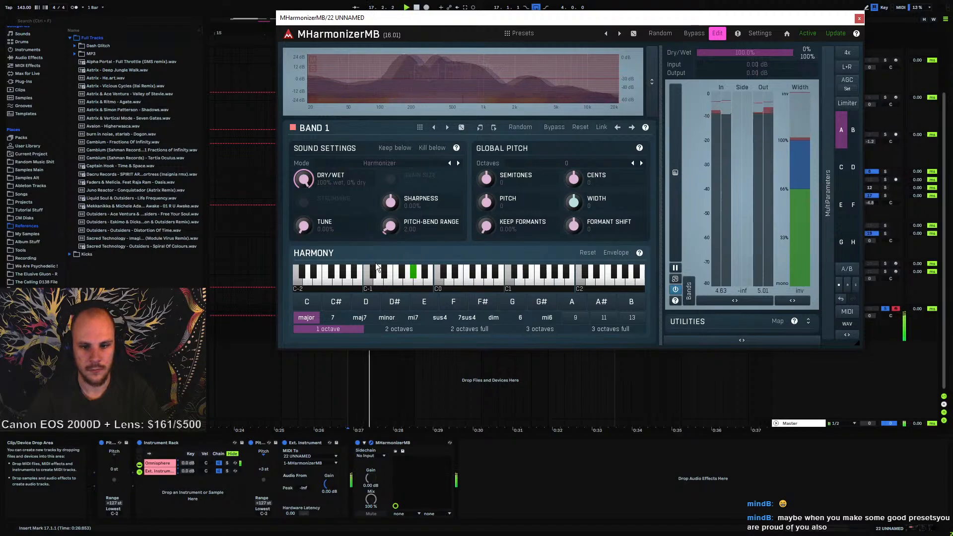
left_click(390, 162)
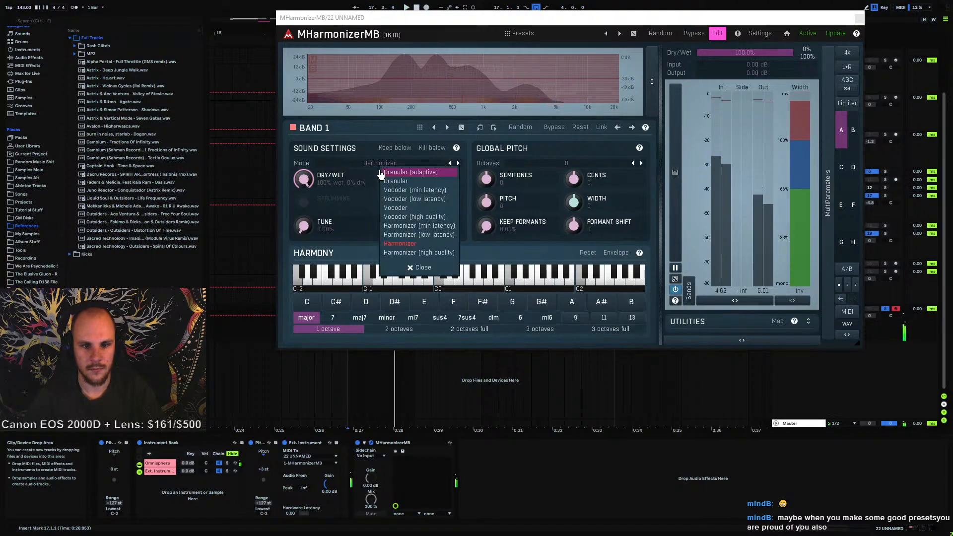
left_click(408, 173)
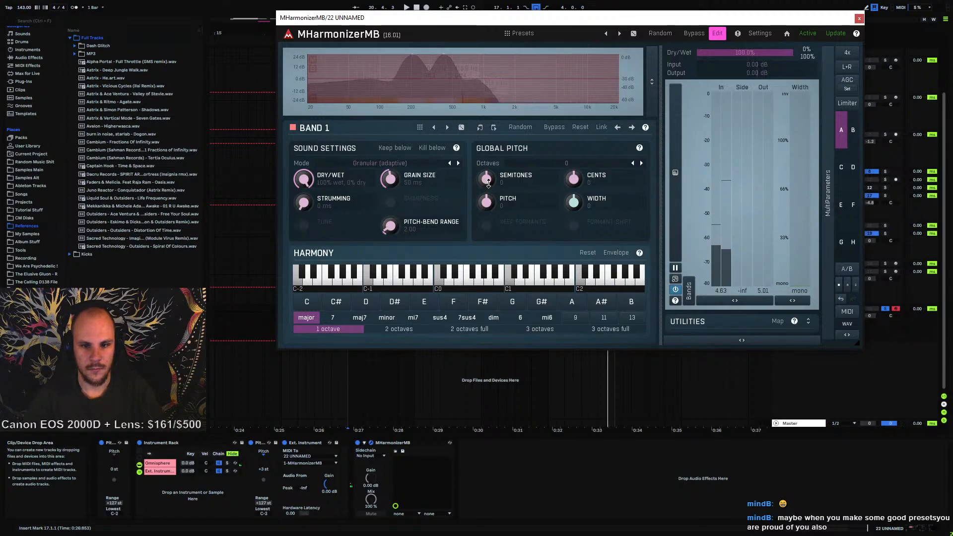
key("space")
mouse_move(489, 183)
left_mouse_down()
mouse_move(488, 145)
mouse_move(489, 229)
mouse_move(488, 167)
mouse_move(488, 183)
left_mouse_up()
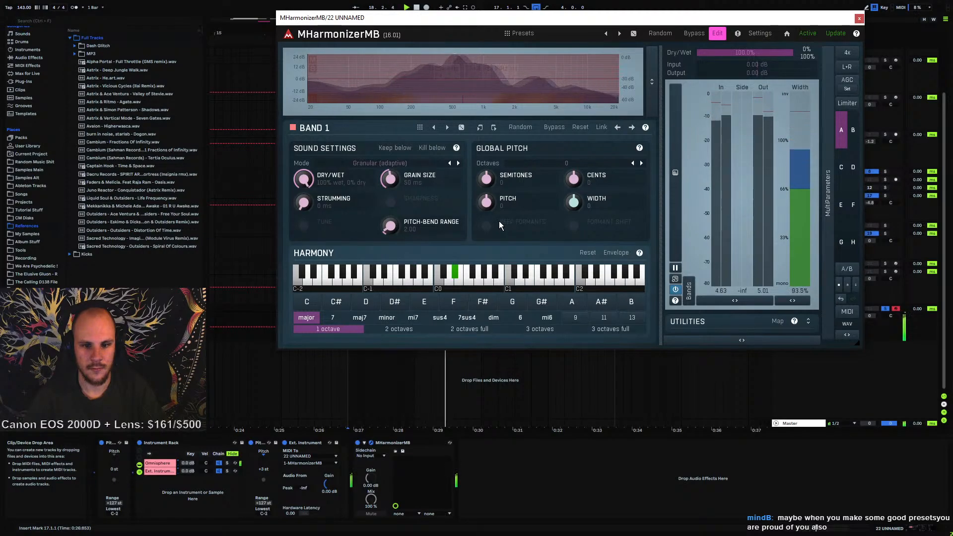
left_click_drag(392, 178, 392, 146)
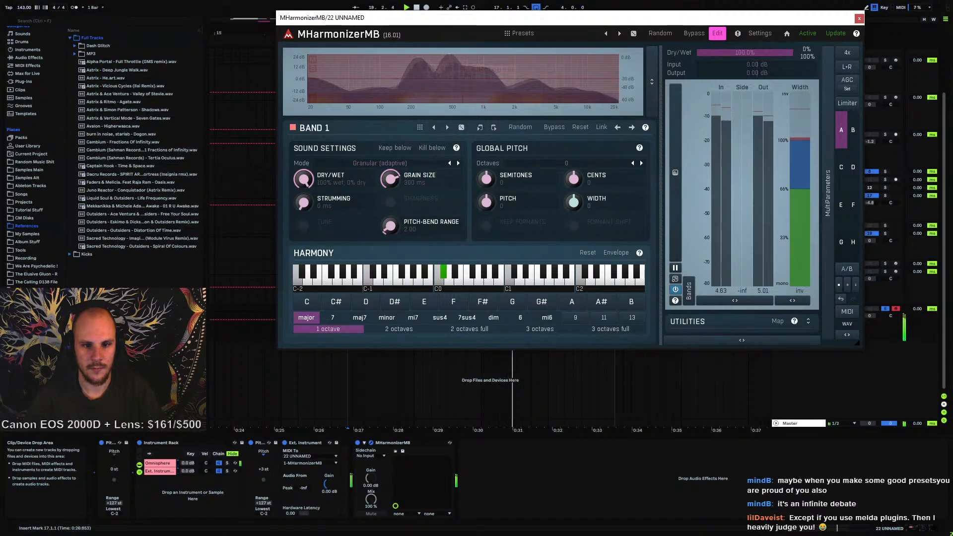
Try a strumming of 80 ms, then reset strumming to its default
left_click_drag(304, 202, 304, 160)
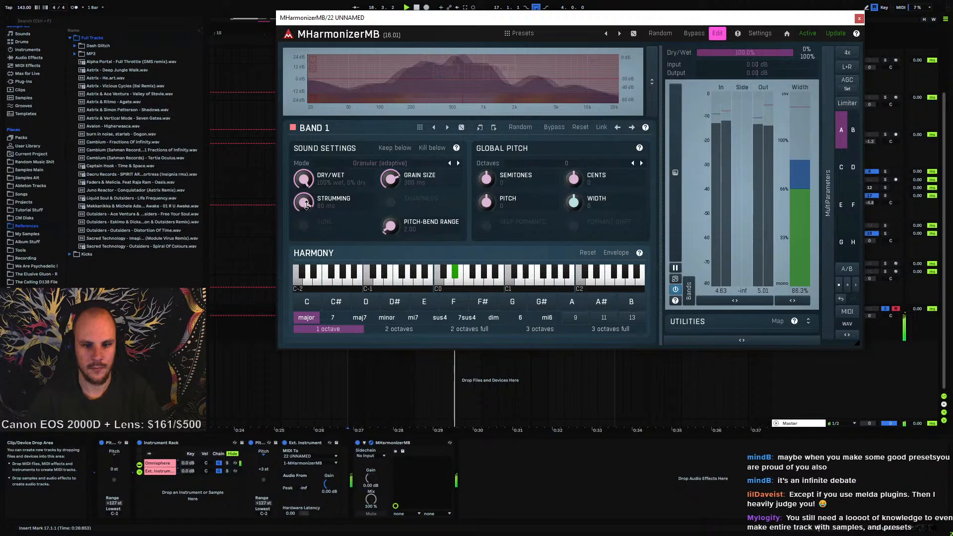
double_click(303, 202)
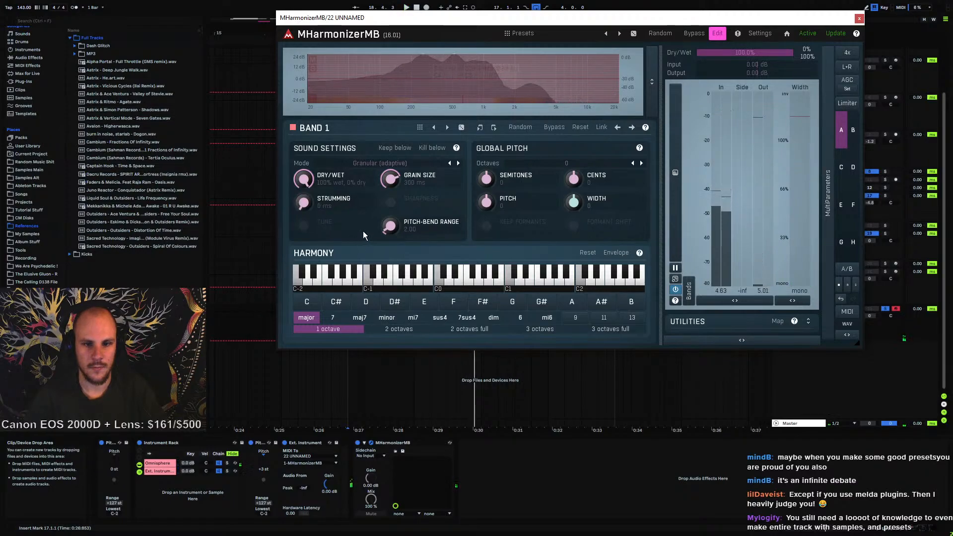
Switch band 1's mode to Granular and audition it while toggling playback
left_click(390, 164)
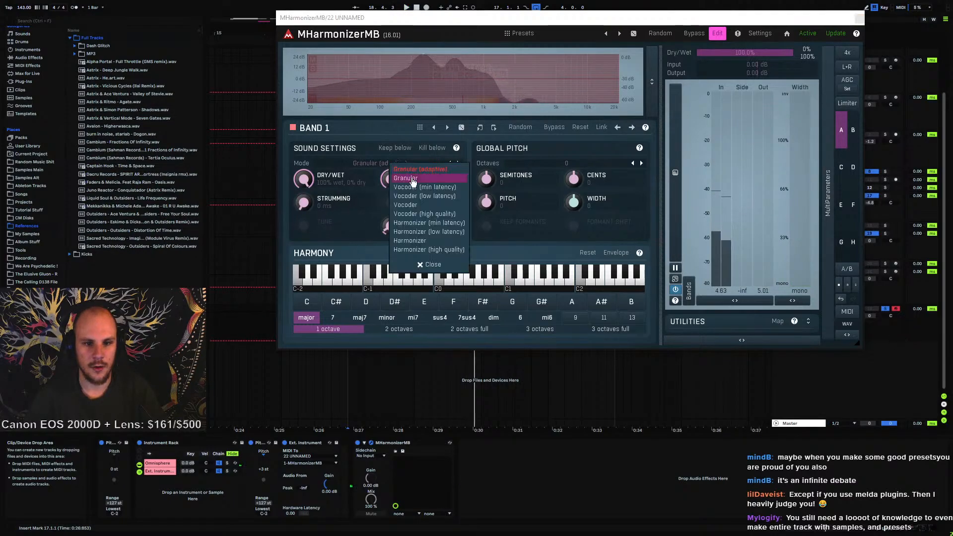
left_click(455, 179)
key("space")
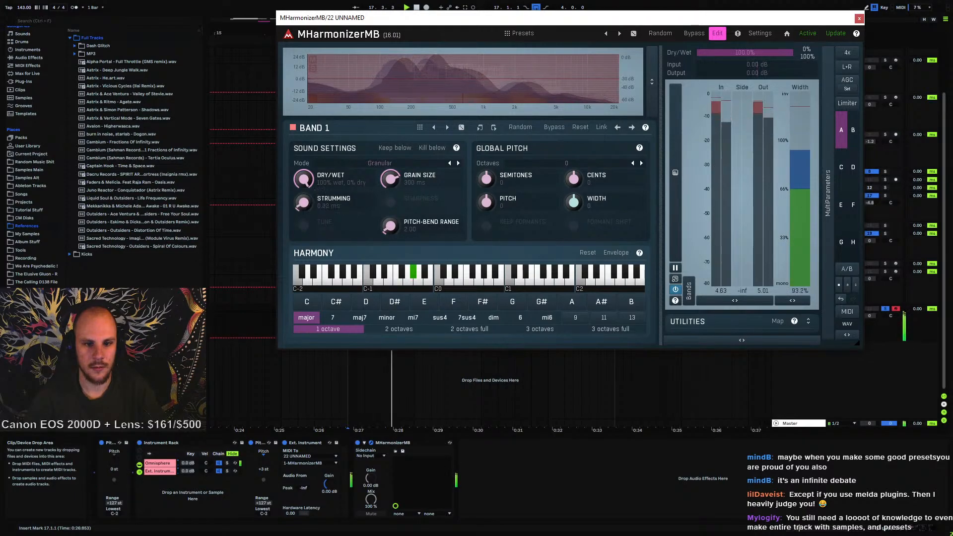
mouse_move(303, 202)
left_mouse_down()
mouse_move(304, 171)
mouse_move(304, 219)
left_mouse_up()
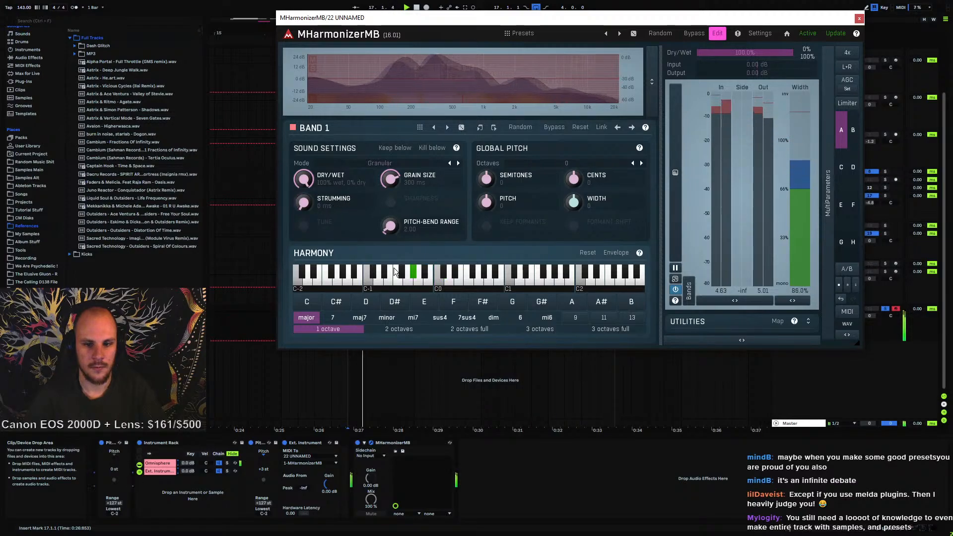
key("space")
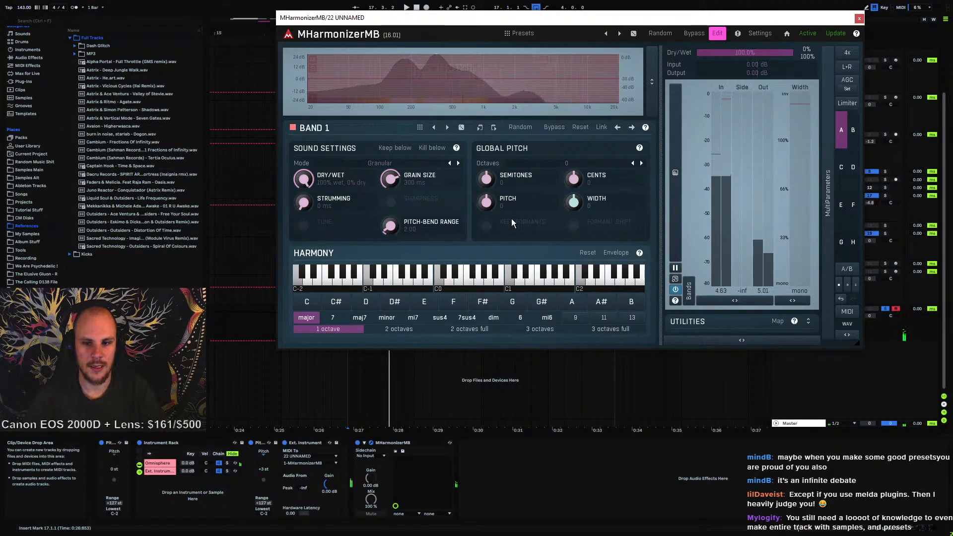
key("space")
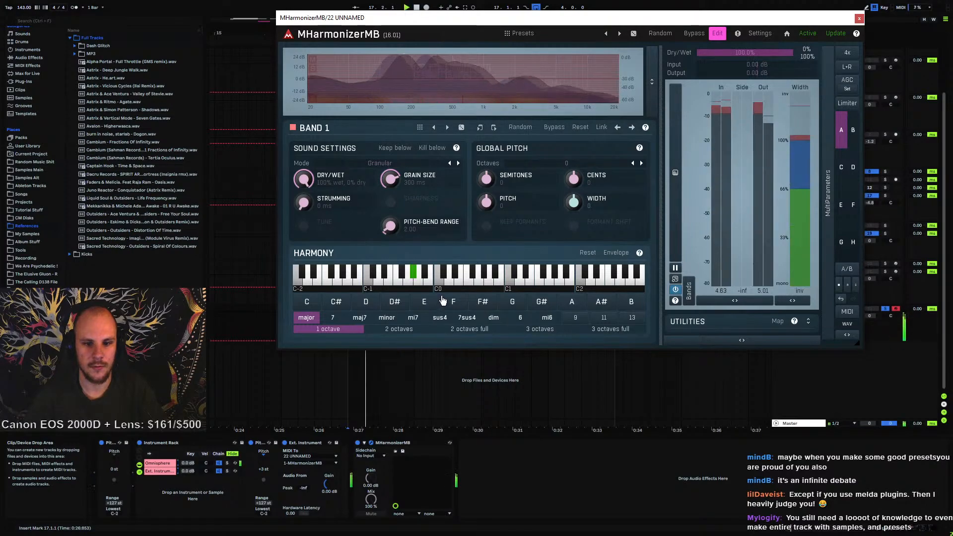
key("space")
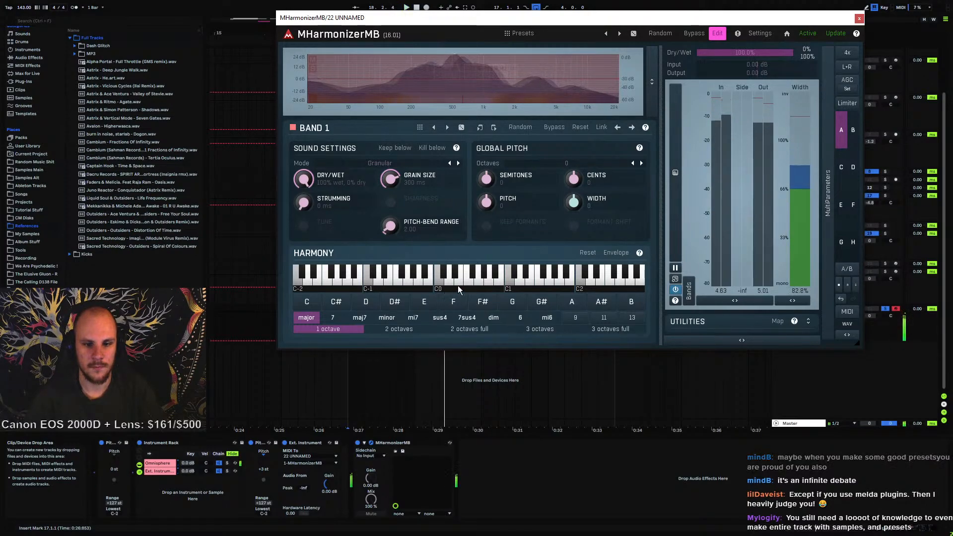
Close the plugin window, restart playback from the clip and transpose the Pitch device to +12 st
left_click(859, 18)
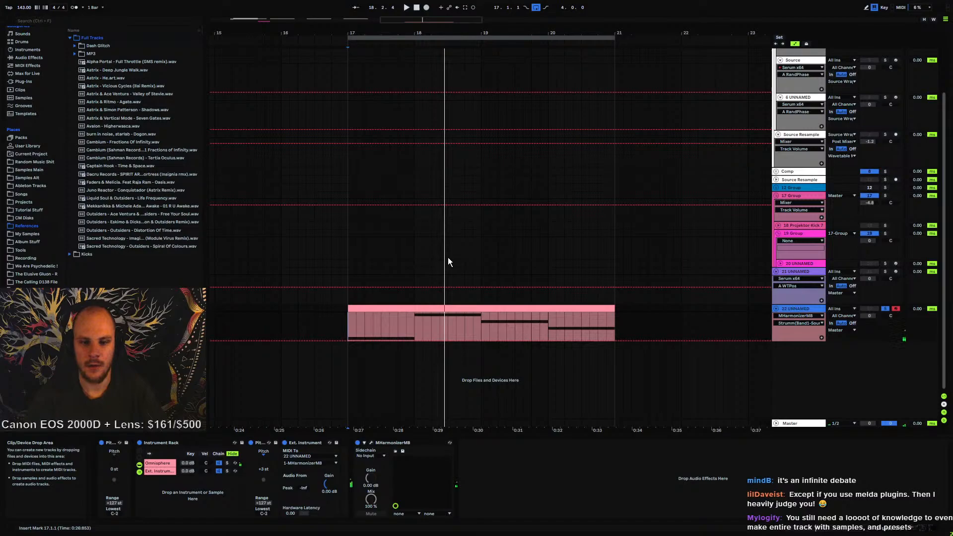
left_click(442, 310)
key("space")
left_click_drag(265, 468, 266, 449)
Reopen the harmonizer and switch band 1's mode to Vocoder, then to Harmonizer
left_click(371, 442)
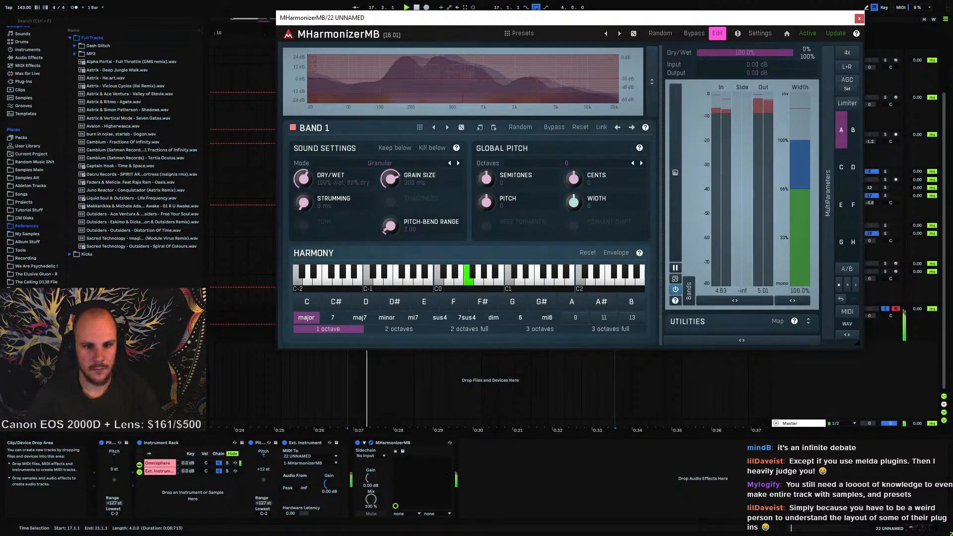
left_click(381, 164)
left_click(419, 209)
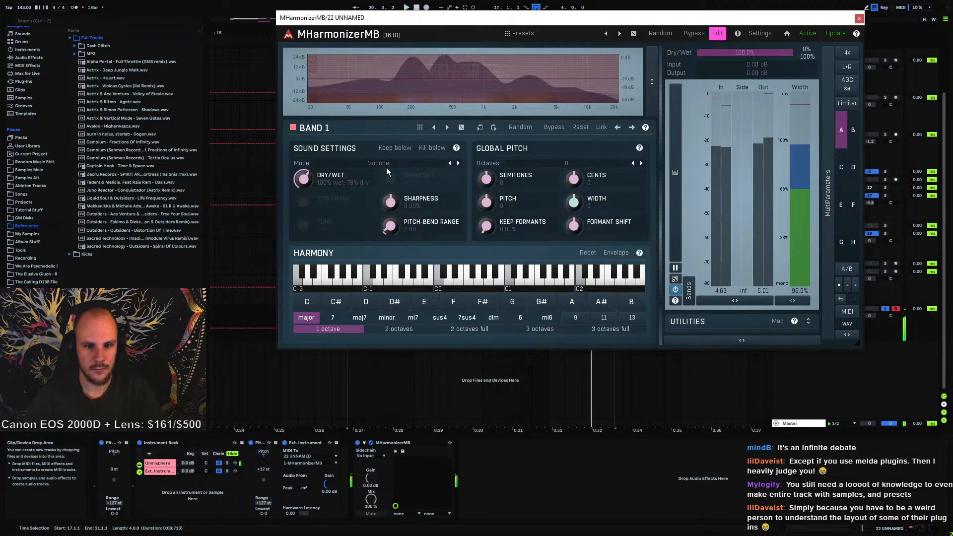
left_click(386, 165)
left_click(396, 212)
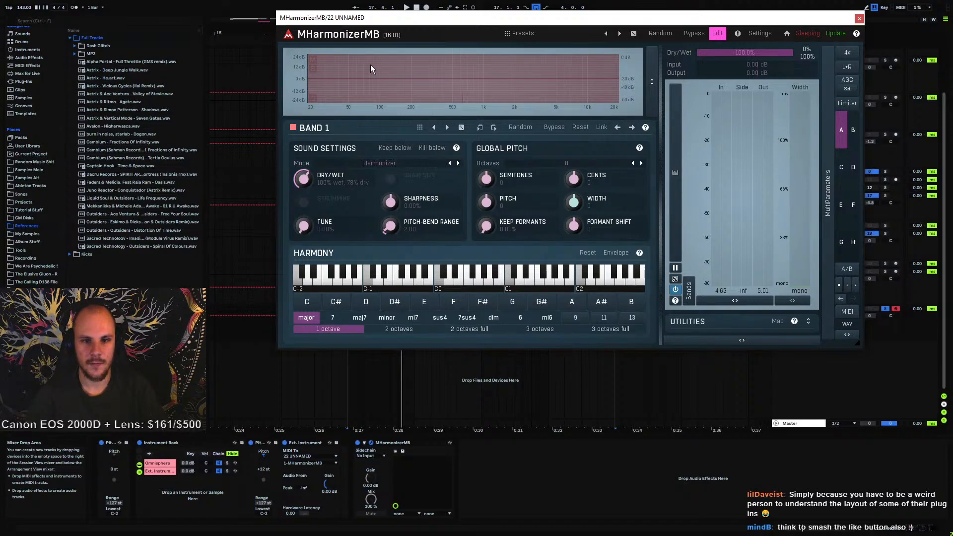
right_click(373, 94)
left_click(773, 101)
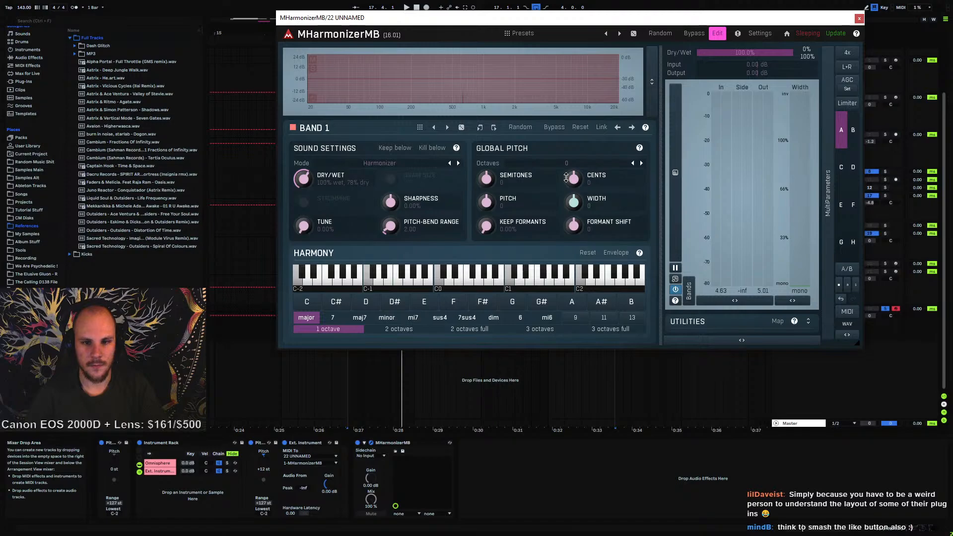
left_click(760, 33)
left_click(649, 101)
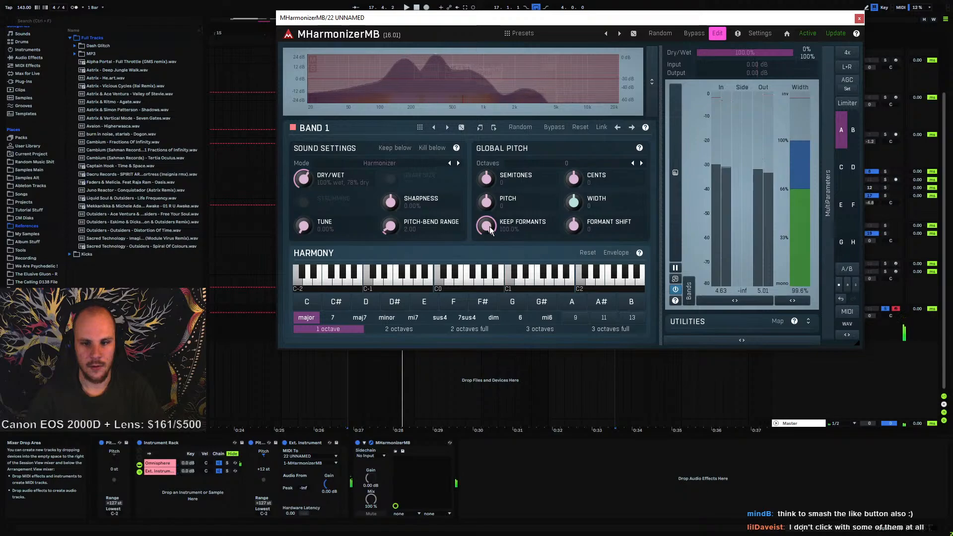
Set the Pitch device's transpose to +5 st and audition the harmonized sound by toggling playback several times
mouse_move(271, 460)
left_mouse_down()
mouse_move(264, 471)
mouse_move(264, 460)
left_mouse_up()
key("space")
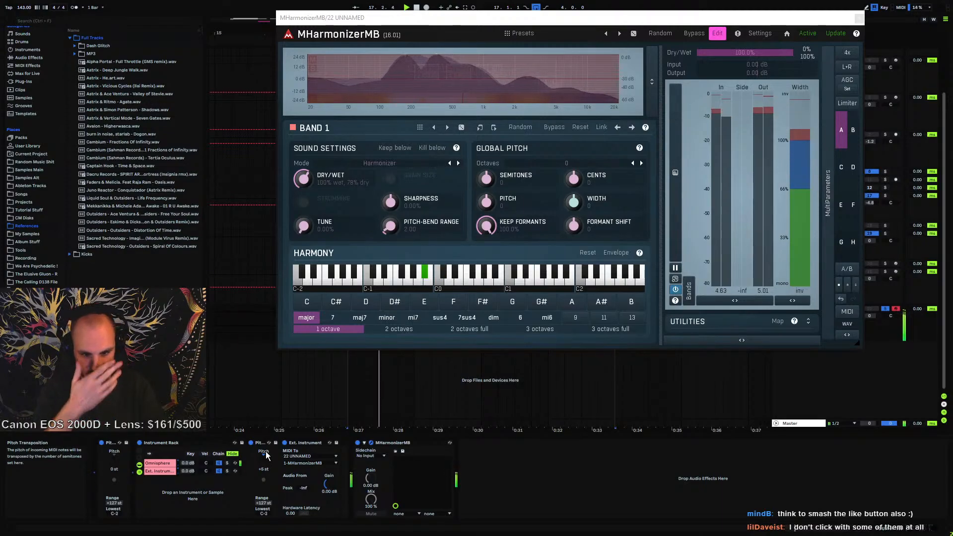
key("space")
key("space")
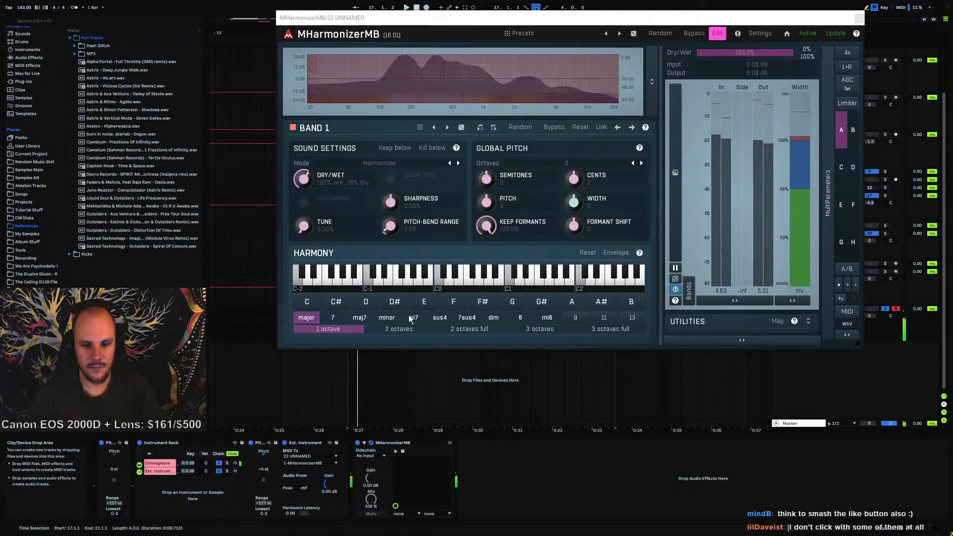
key("space")
key("space")
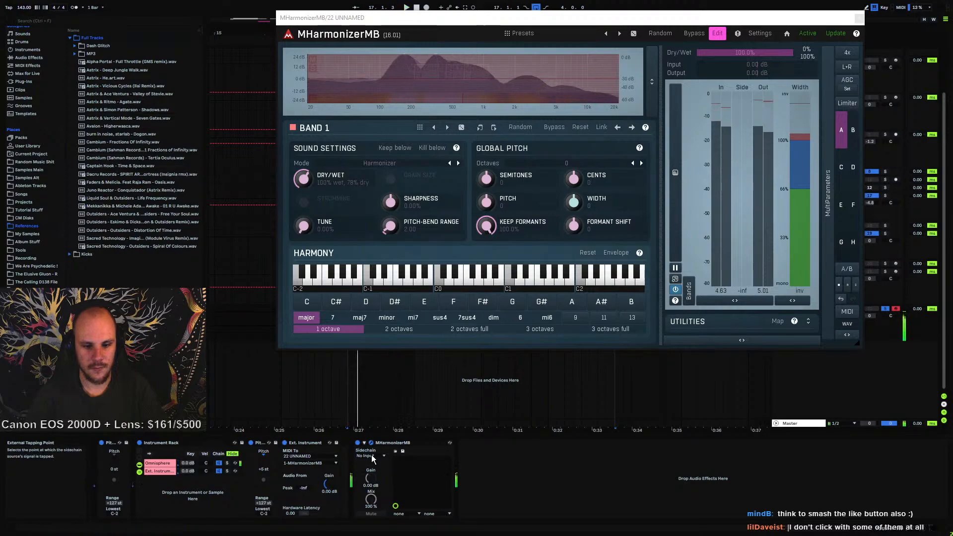
Open Omnisphere in the instrument rack and lower layer A's amp envelope release and attack, then close it
left_click(164, 462)
left_click(264, 442)
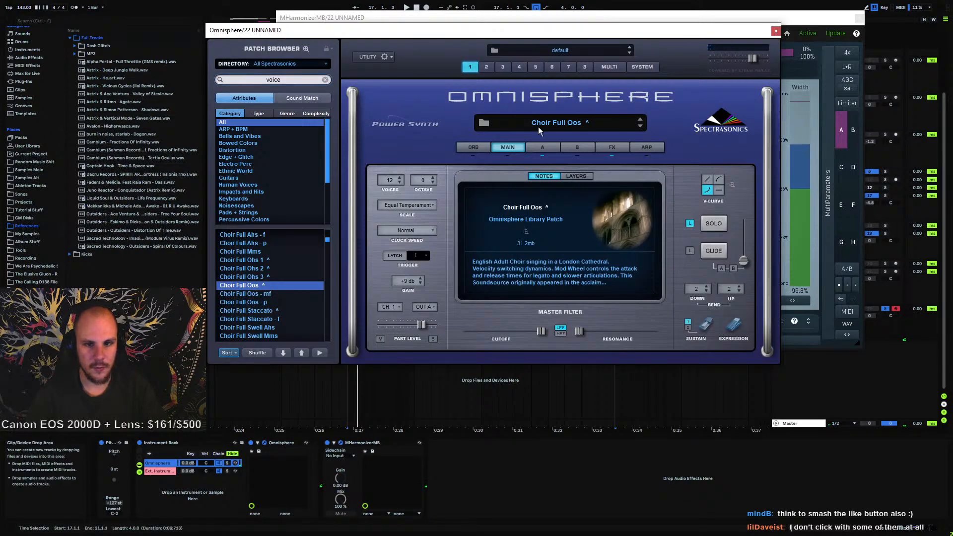
left_click(548, 148)
left_click(613, 147)
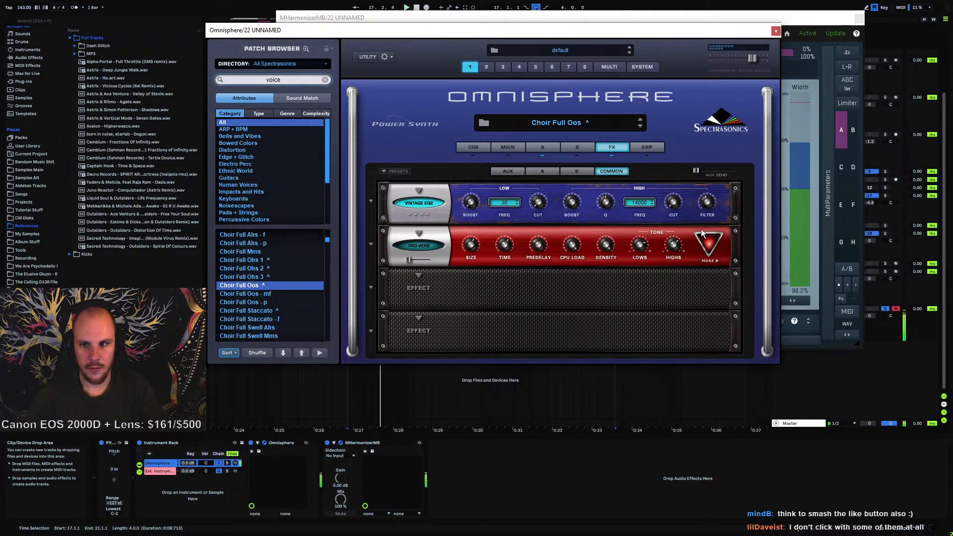
left_click(542, 146)
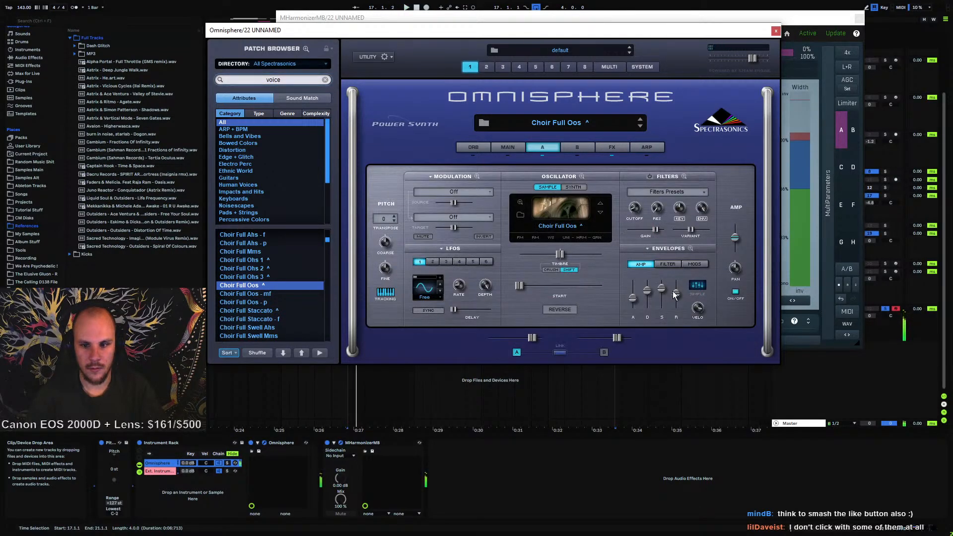
left_click_drag(673, 294, 670, 428)
mouse_move(633, 297)
left_mouse_down()
mouse_move(633, 330)
mouse_move(675, 305)
mouse_move(633, 307)
left_mouse_up()
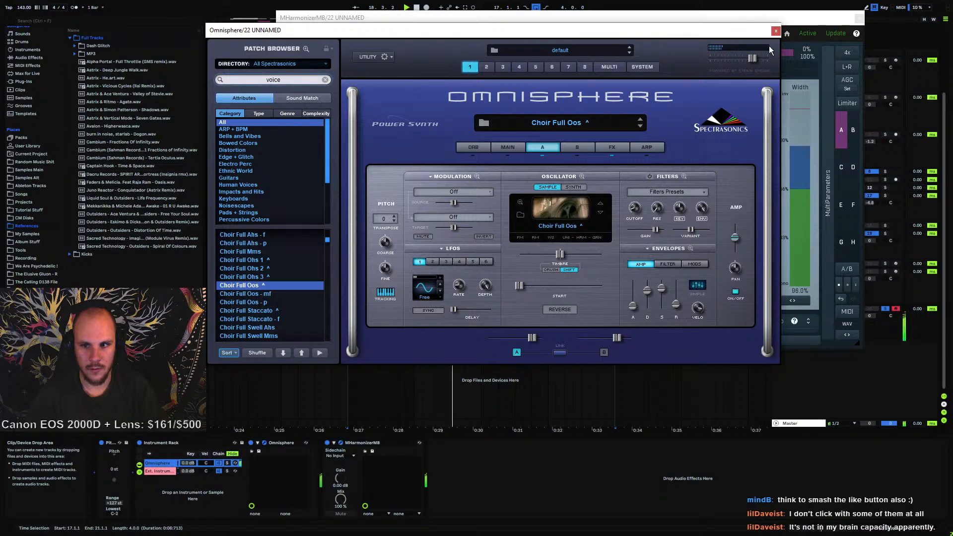
left_click(774, 32)
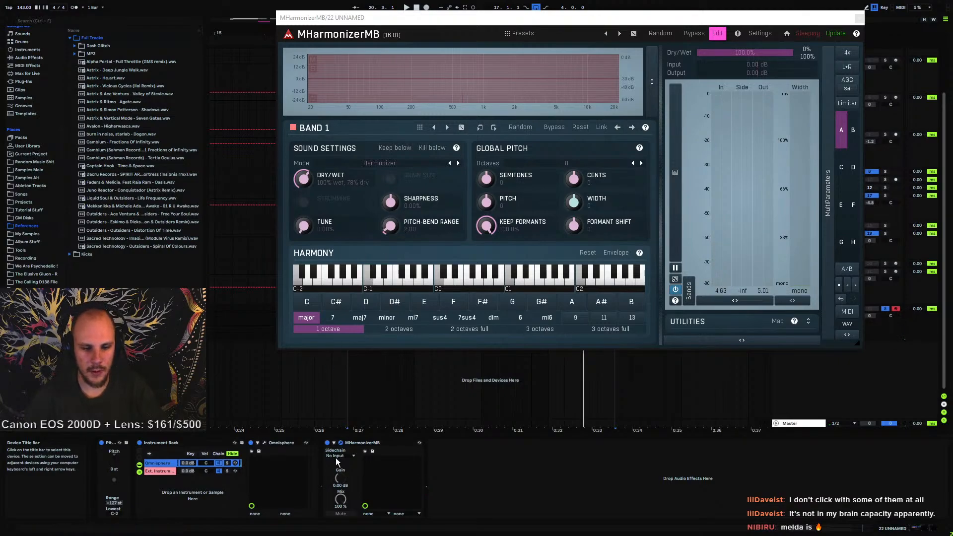
Toggle the harmonizer device's activator and audition it by starting and stopping playback
left_click(327, 443)
key("space")
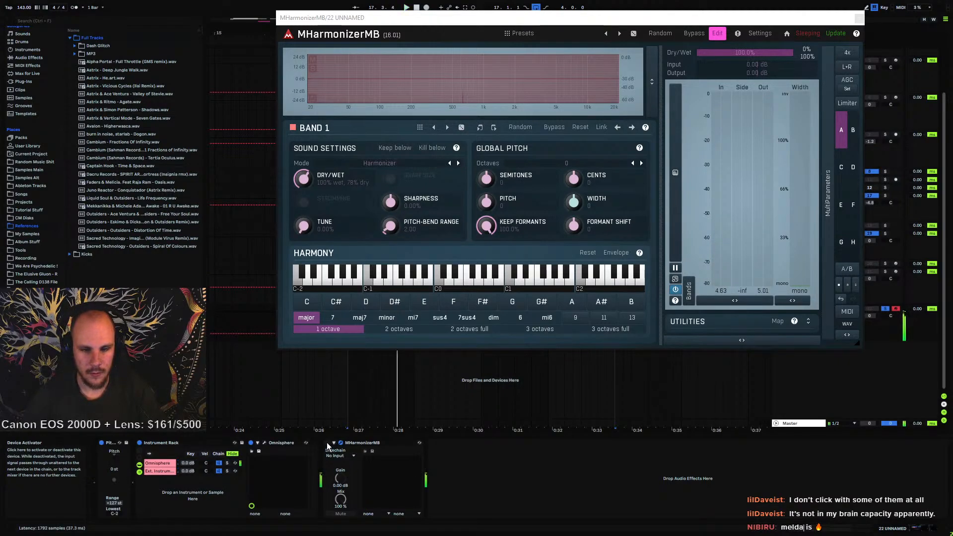
key("space")
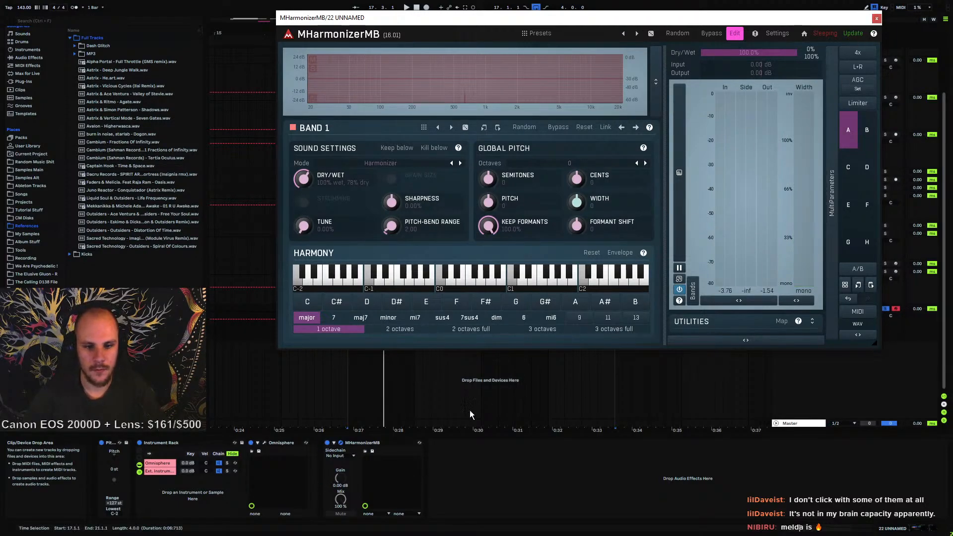
Reopen Omnisphere, load the Tuvan Male 1 - Drone 5 patch, and close the plugin window
left_click(264, 443)
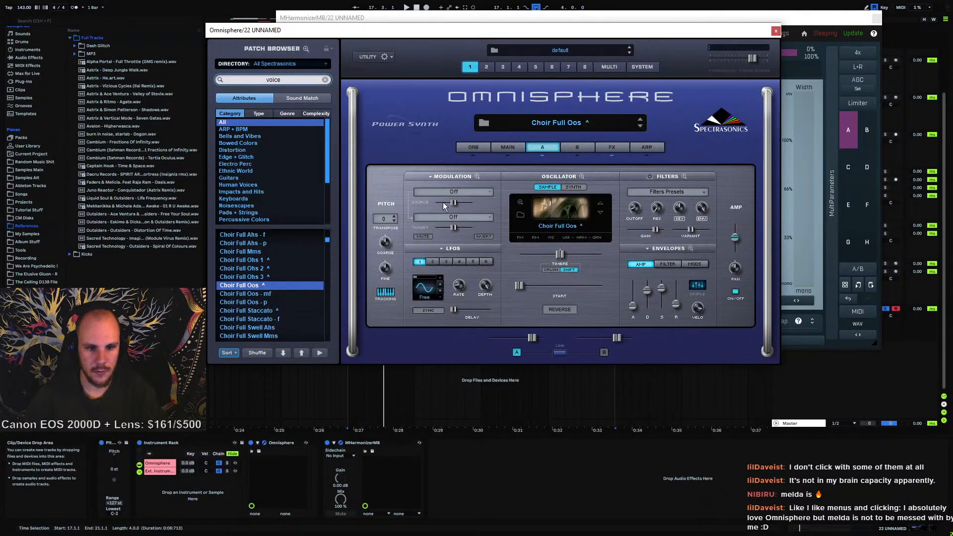
left_click_drag(326, 269, 327, 331)
left_click(261, 244)
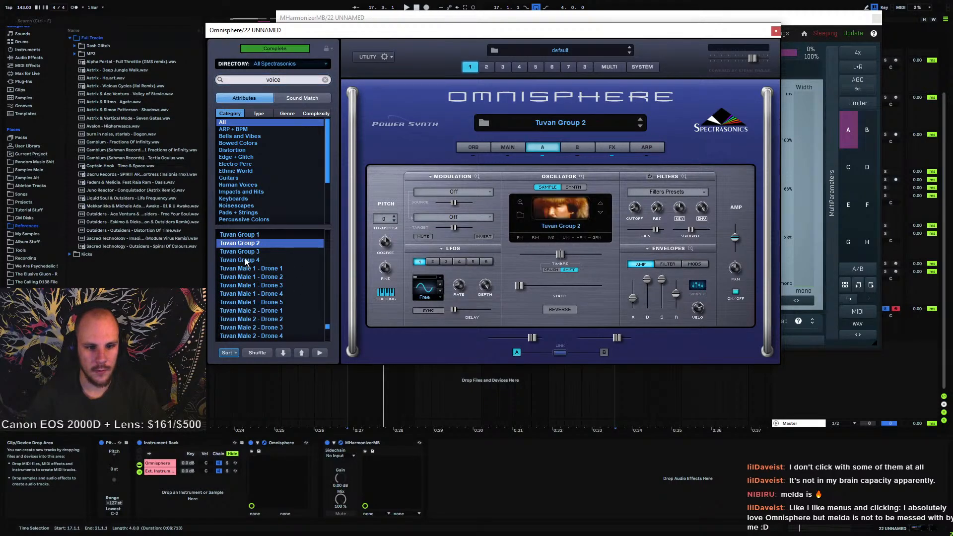
left_click(268, 302)
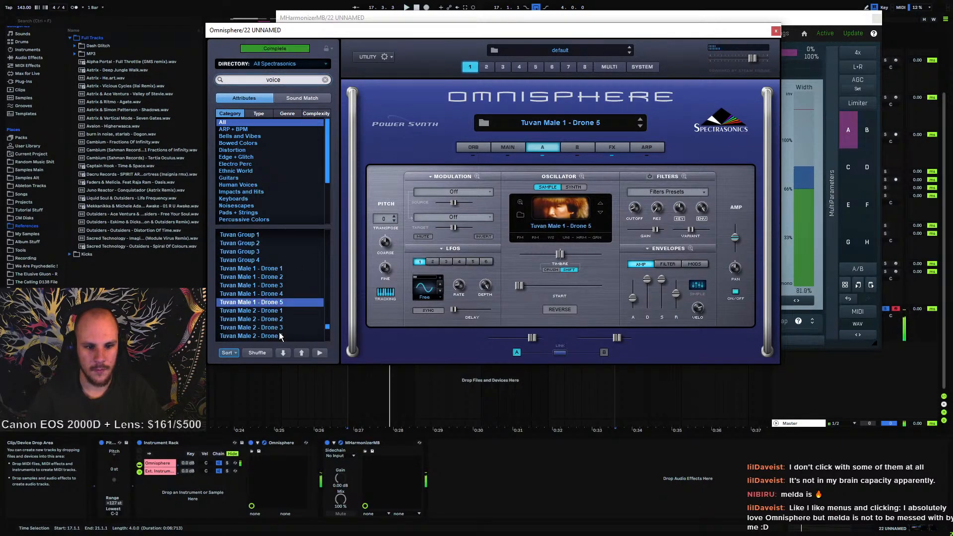
scroll(275, 320, "down", 3)
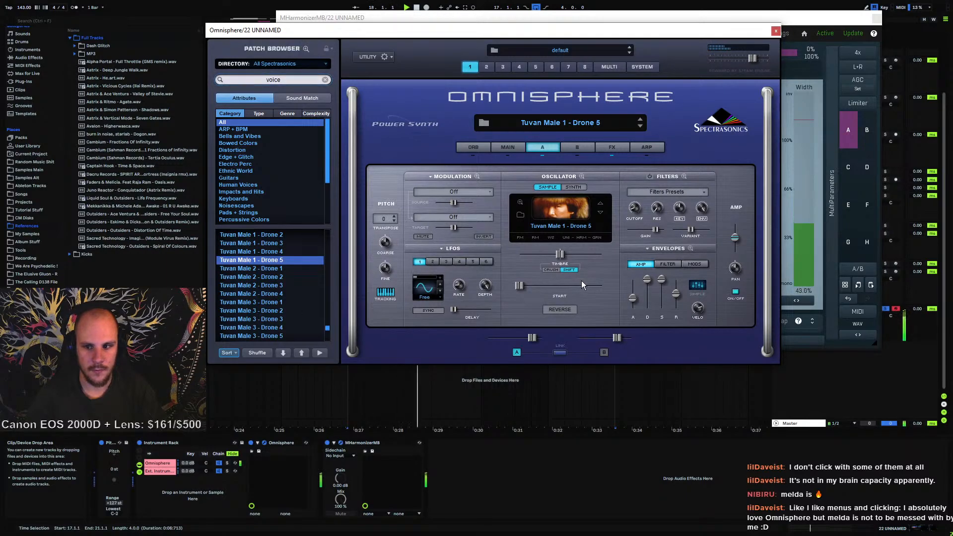
left_click(776, 32)
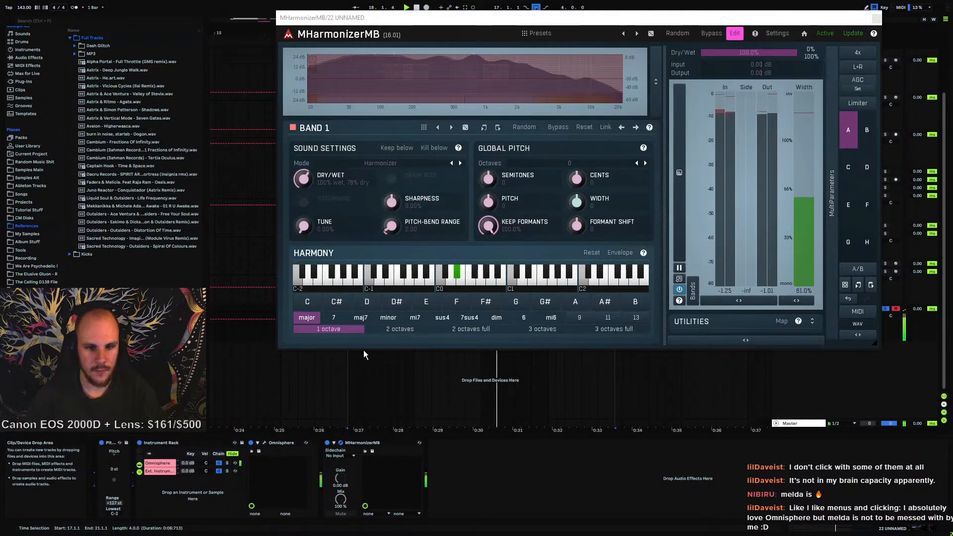
Play the external instrument chain and set the harmonizer's Dry/Wet to 100% wet, 0% dry
left_click(159, 471)
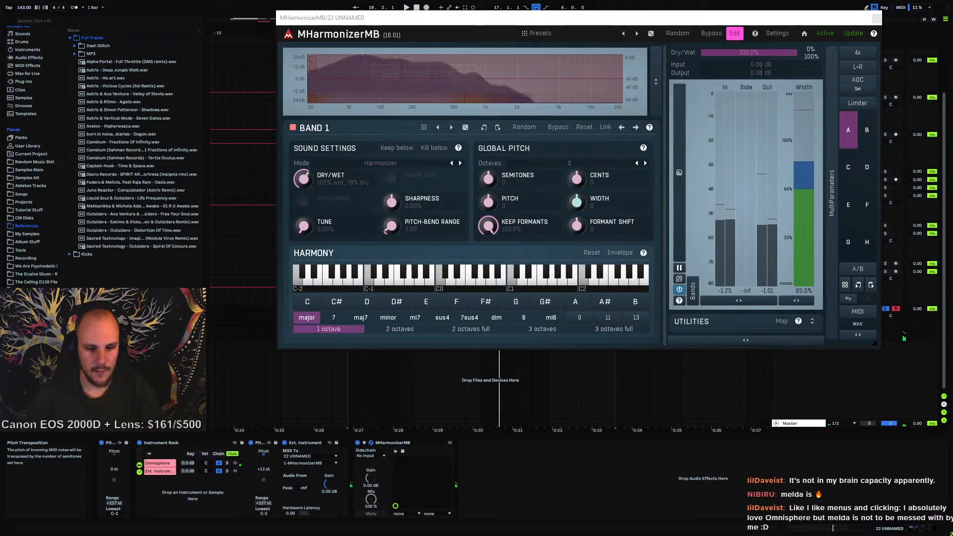
key("space")
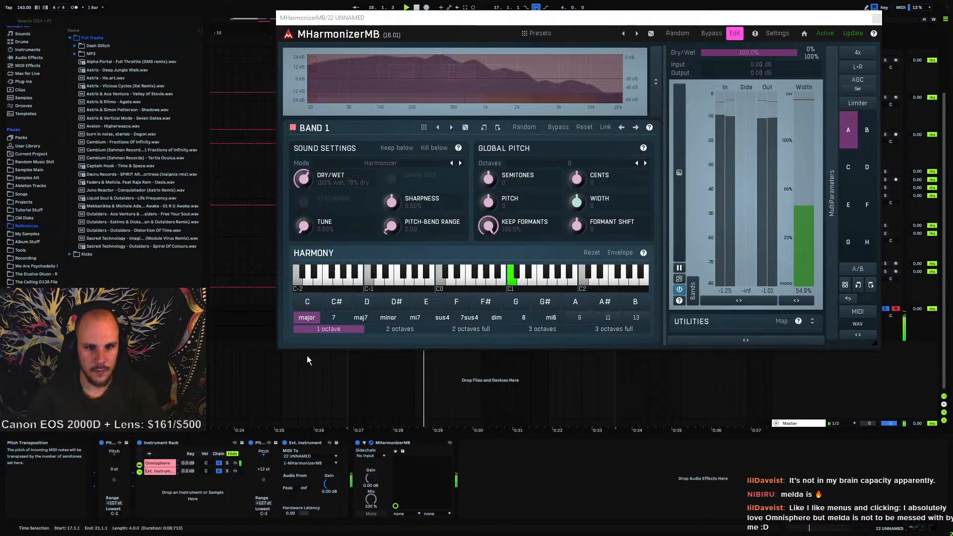
left_click_drag(306, 183, 309, 149)
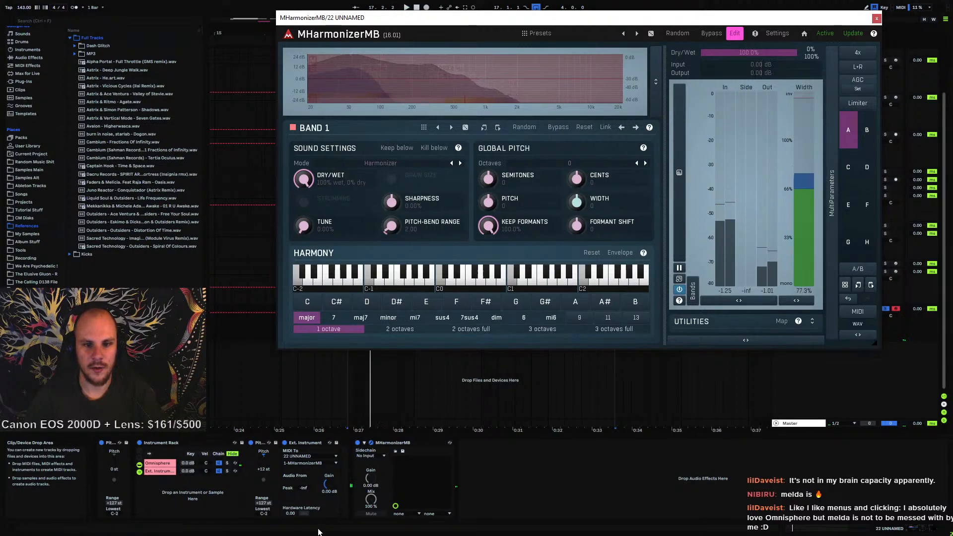
Reopen Omnisphere, load the Pop Female Moving Vowels 2 patch, and start playback
left_click(173, 463)
left_click(264, 443)
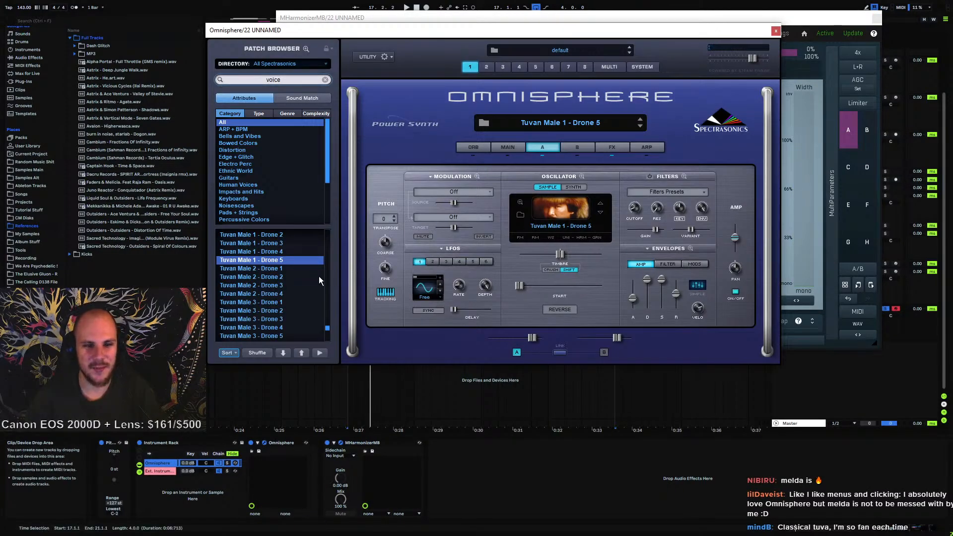
scroll(297, 282, "up", 15)
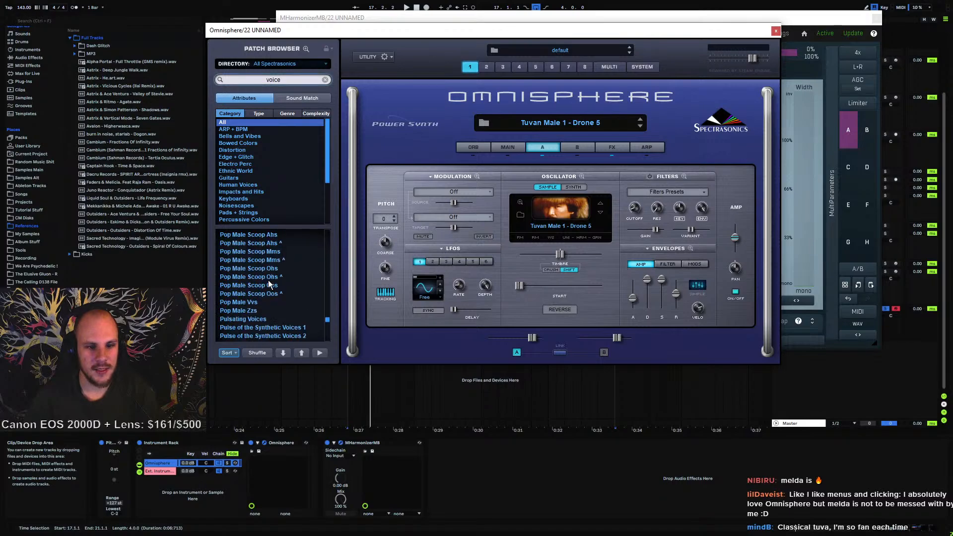
scroll(268, 284, "up", 10)
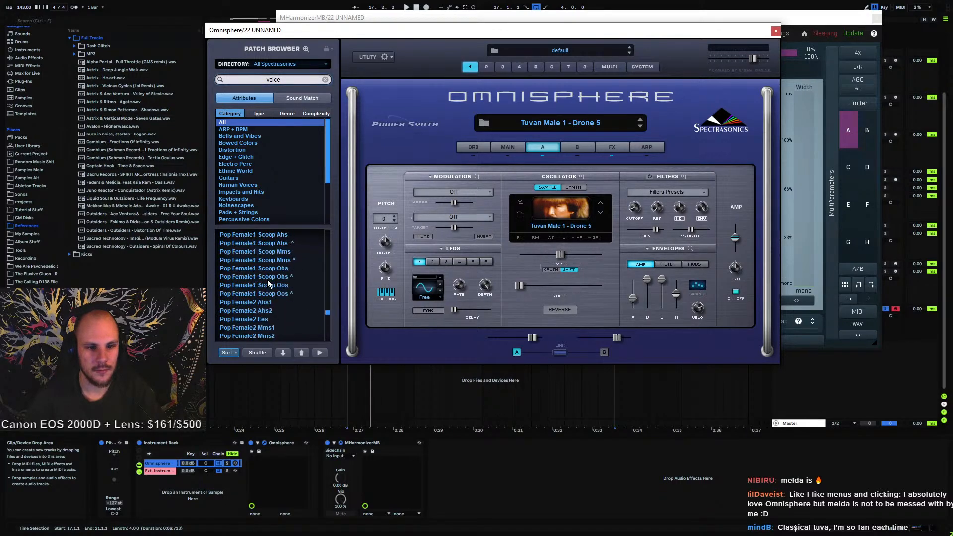
scroll(268, 284, "up", 3)
scroll(267, 281, "up", 2)
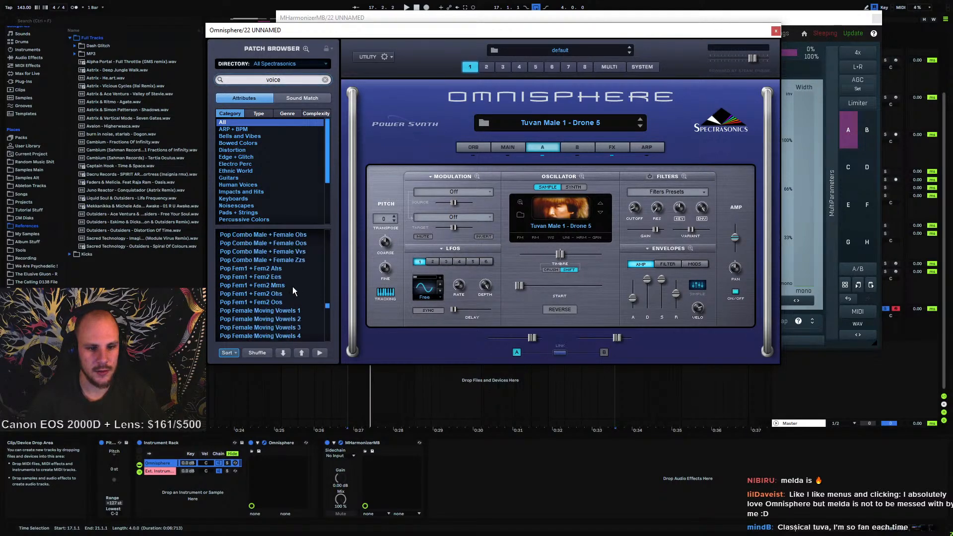
left_click(269, 278)
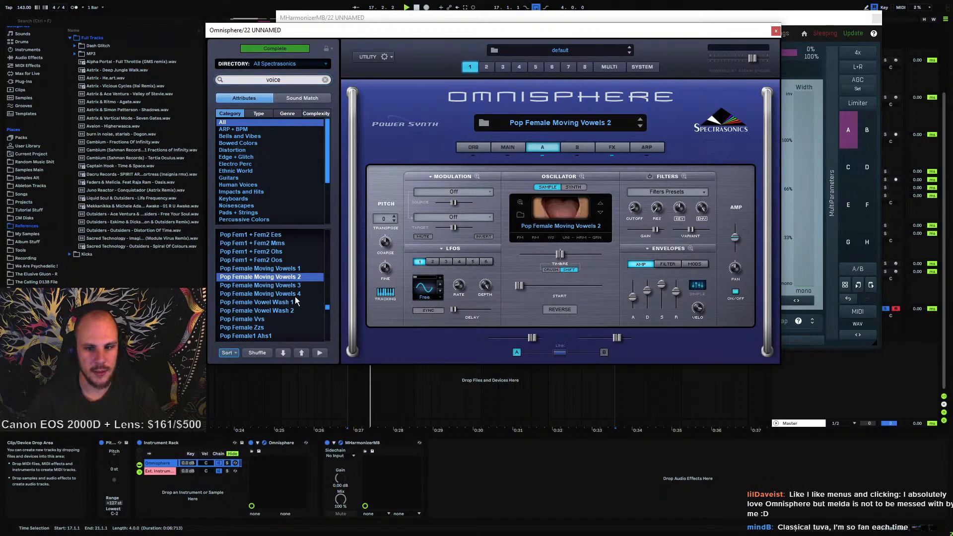
key("space")
Try the Pop Female Moving Vowels 1 patch, then load Pop Female Moving Vowels 4
scroll(295, 296, "up", 3)
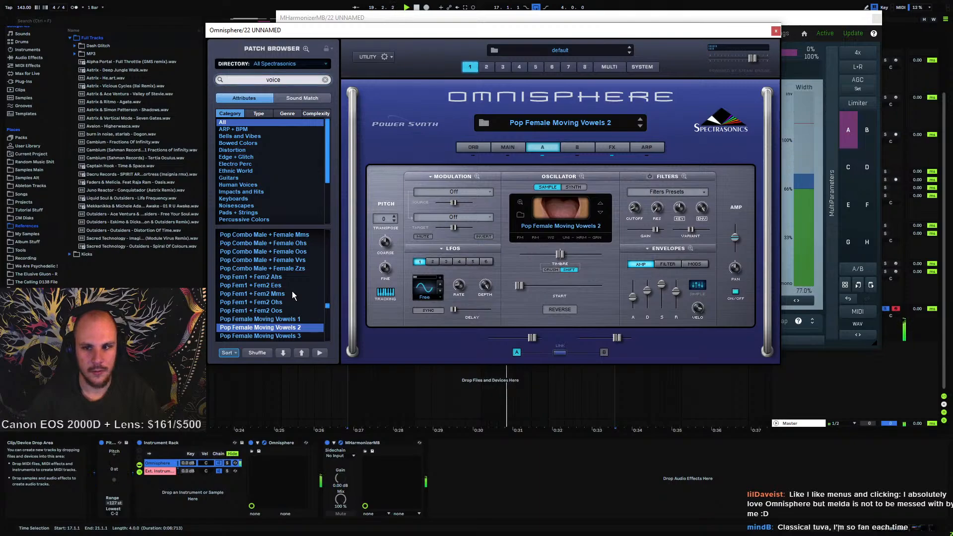
scroll(292, 293, "down", 2)
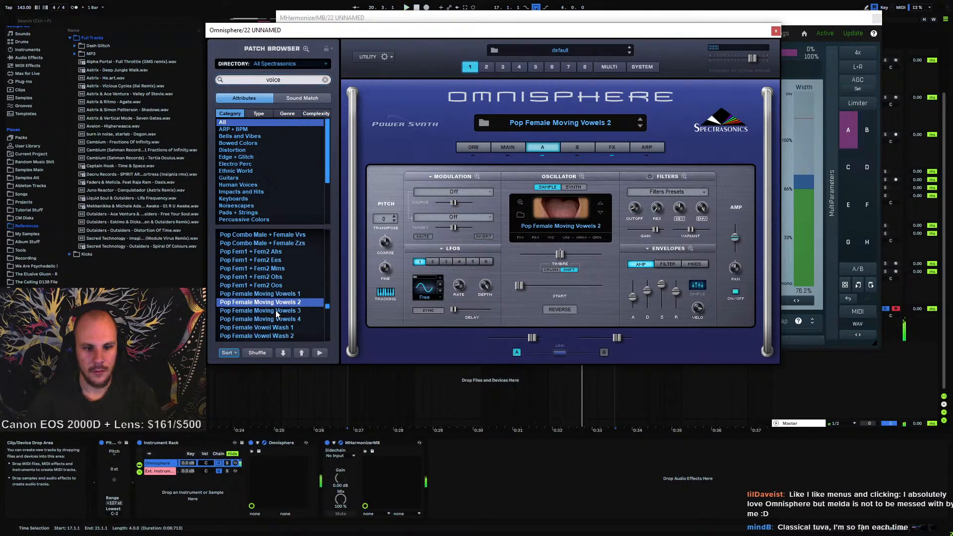
left_click(273, 293)
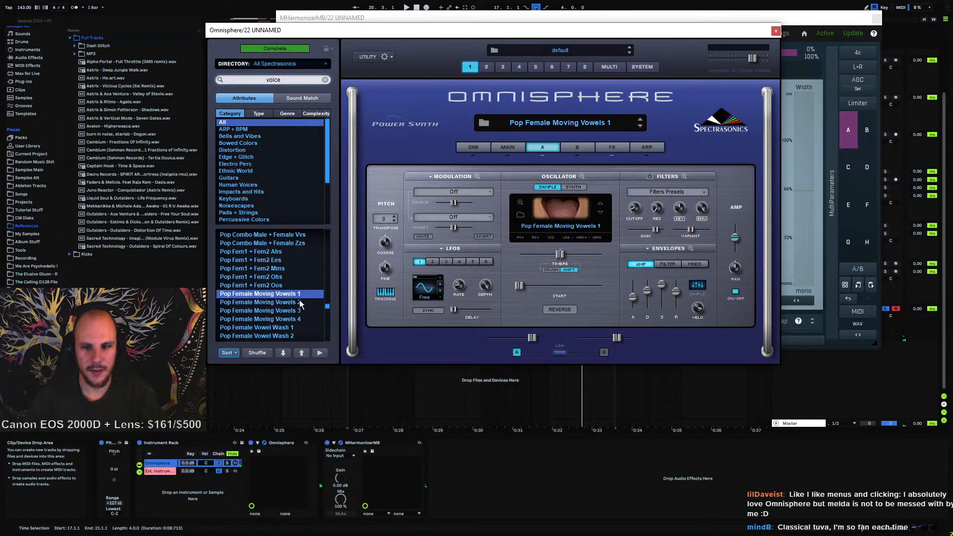
scroll(279, 289, "down", 2)
left_click(287, 276)
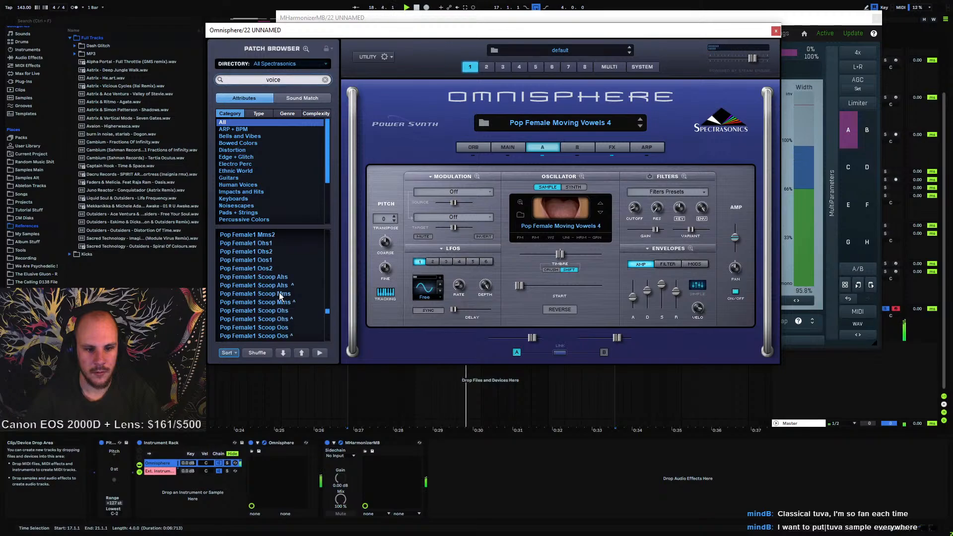
Browse further through the voice patch list, then close the Omnisphere window
scroll(285, 297, "down", 5)
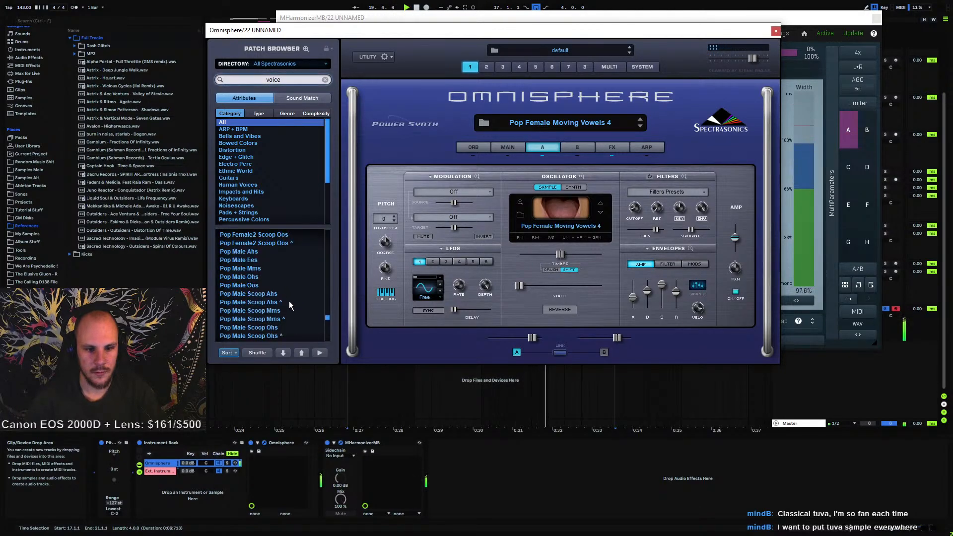
scroll(289, 300, "down", 3)
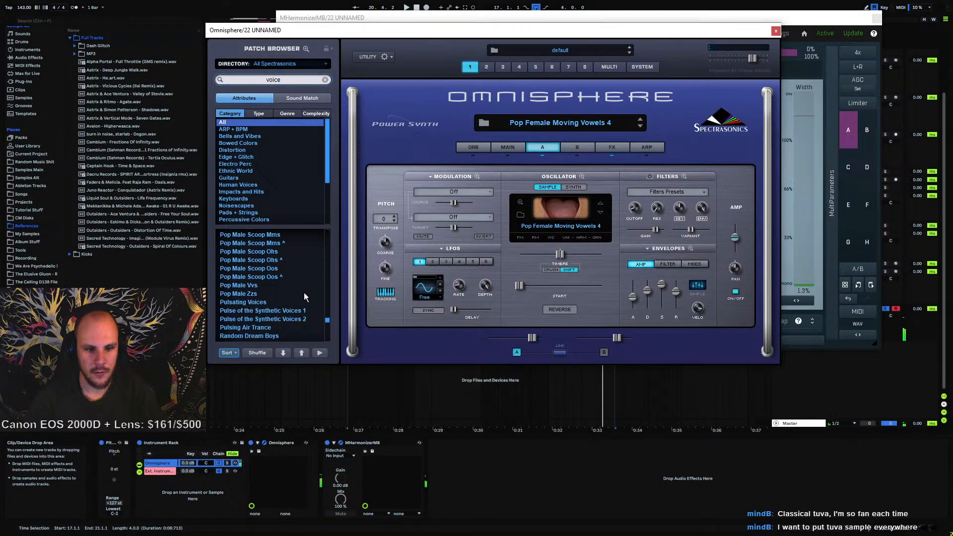
left_click_drag(328, 322, 330, 302)
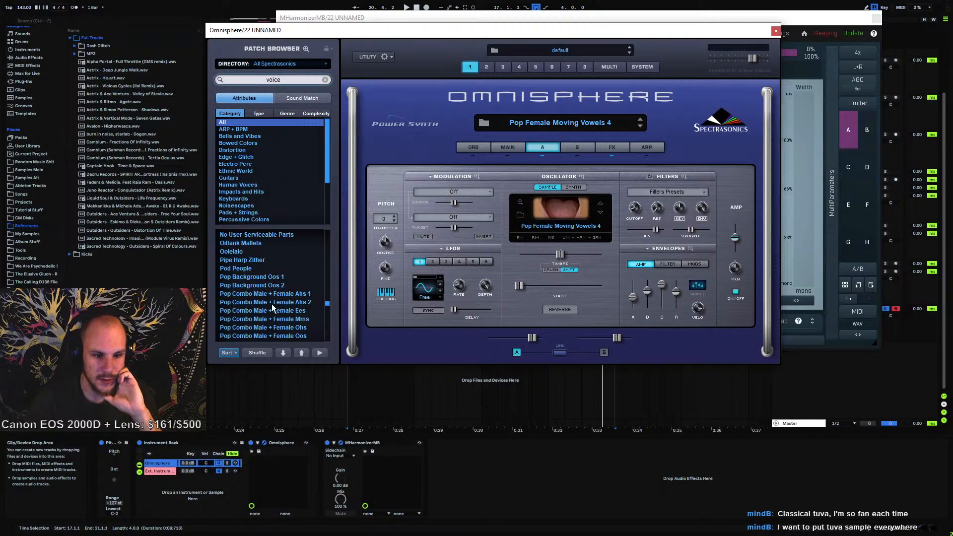
scroll(271, 303, "down", 2)
scroll(282, 311, "down", 2)
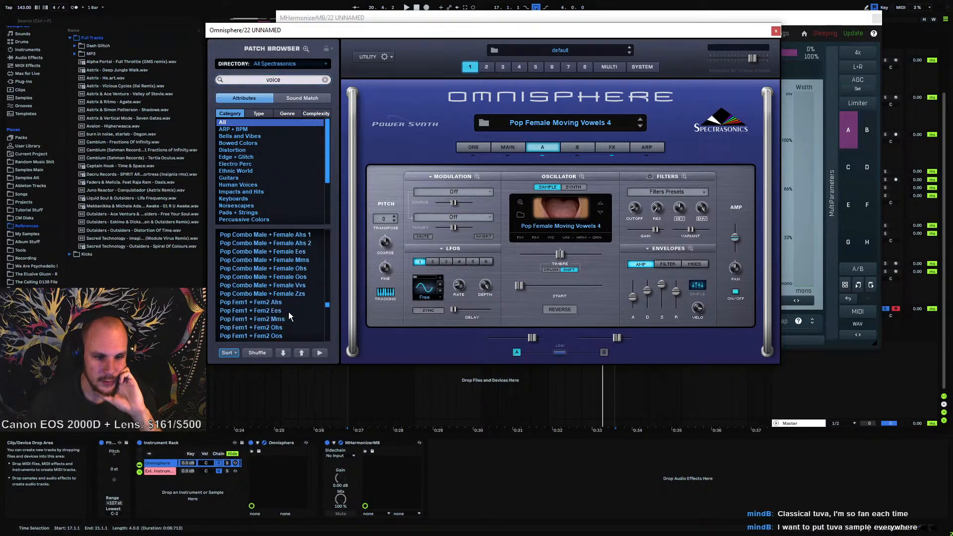
scroll(289, 312, "up", 3)
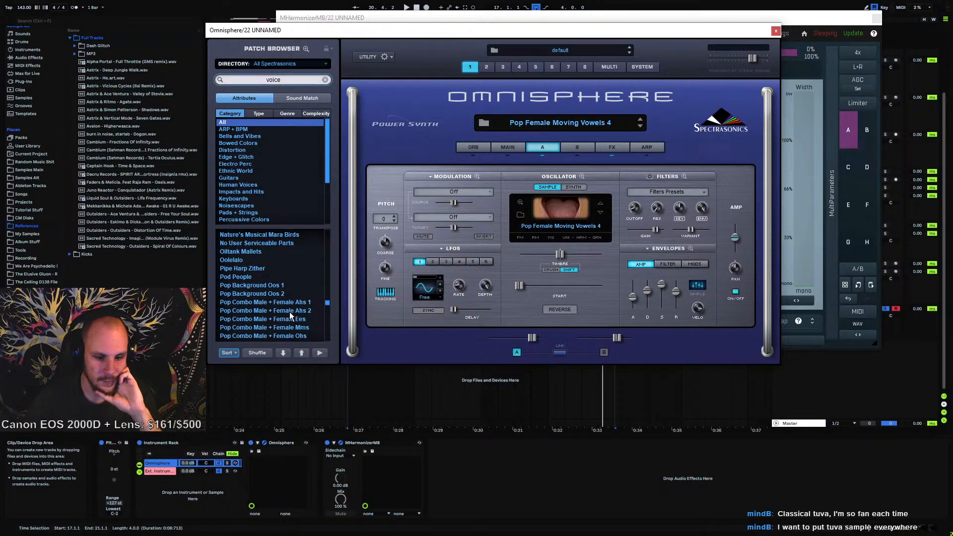
left_click(776, 31)
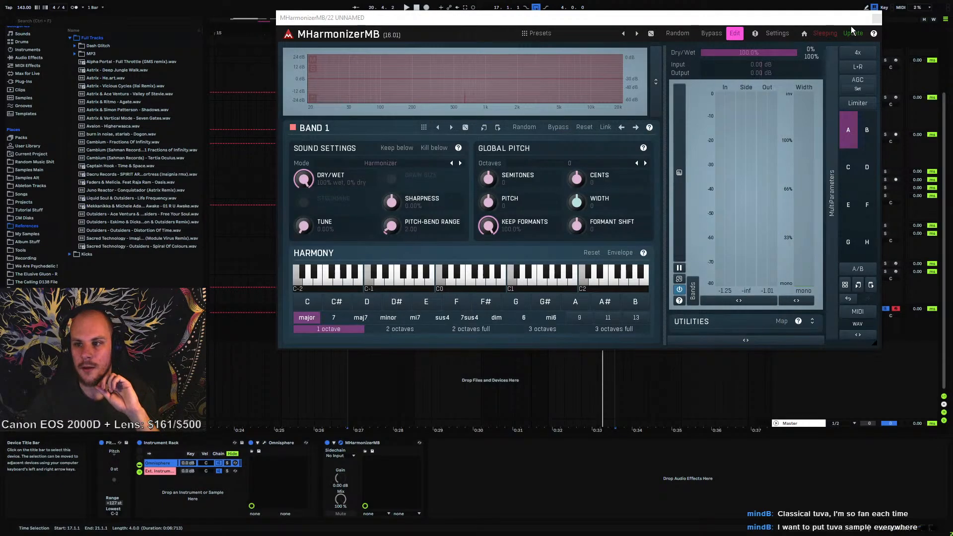
Close the harmonizer window and play the arrangement from the start of the clip
left_click(877, 19)
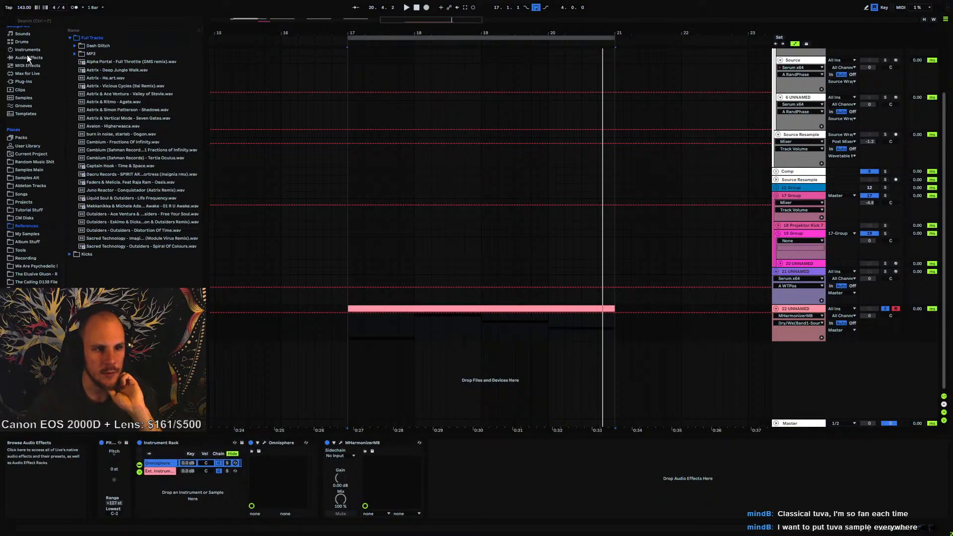
left_click(349, 332)
key("space")
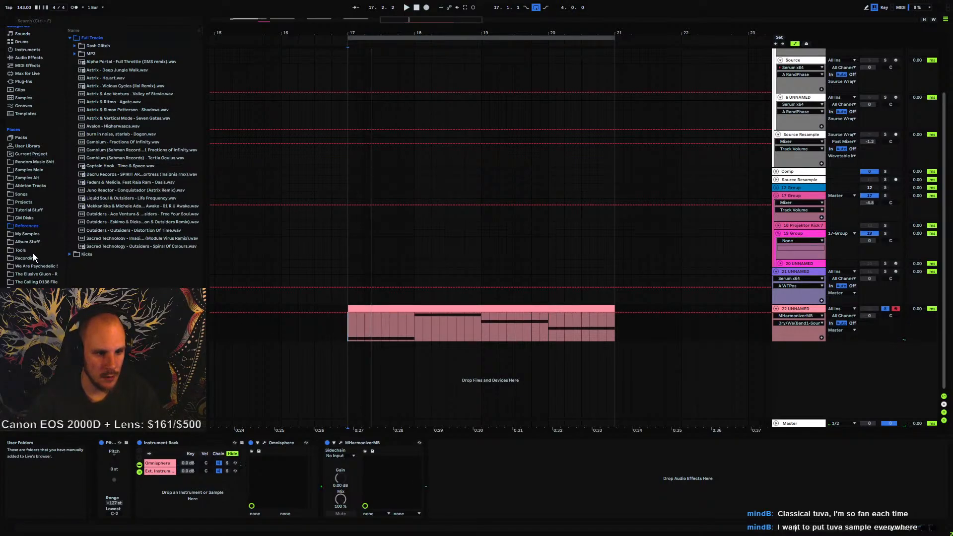
Add a new empty chain to the instrument rack on track 22 and move it to the top of the chain list
left_click(38, 171)
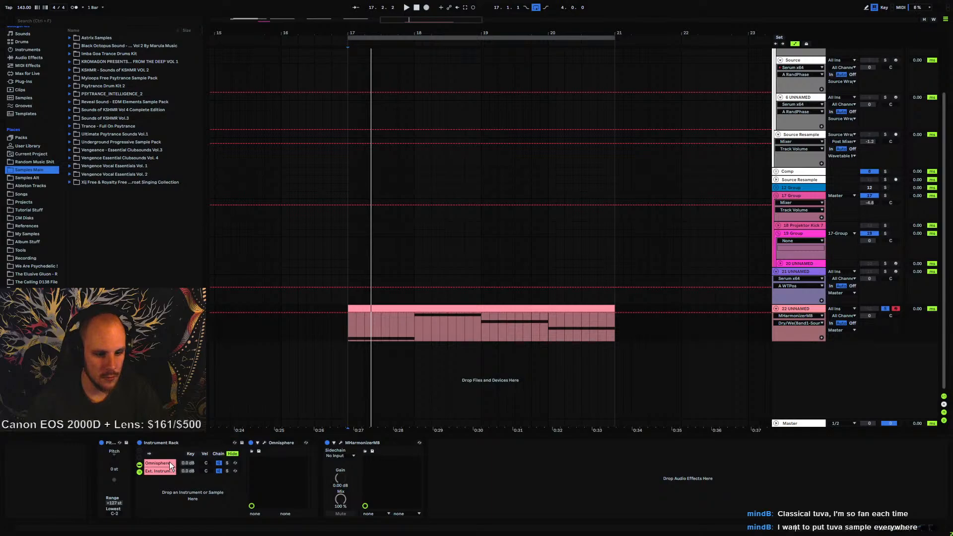
left_click(276, 442)
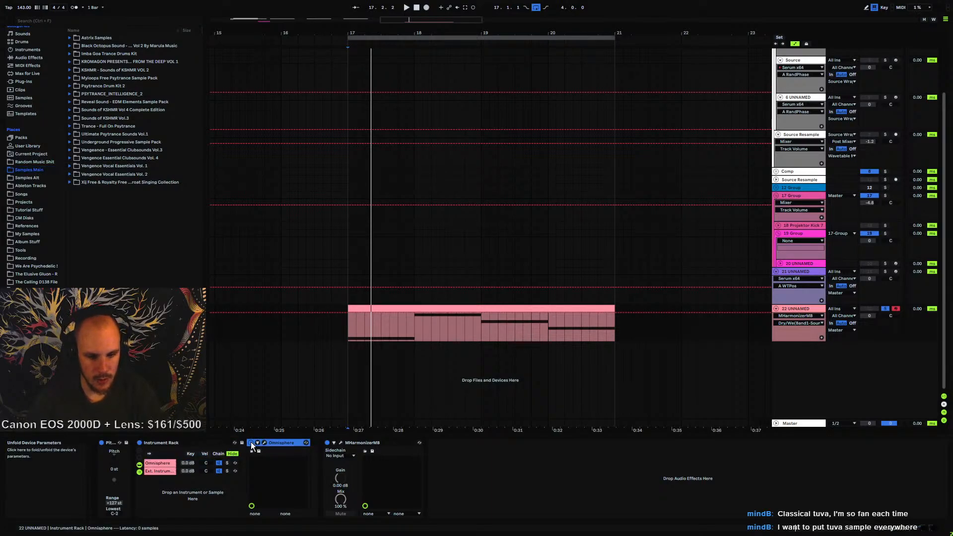
left_click(157, 463)
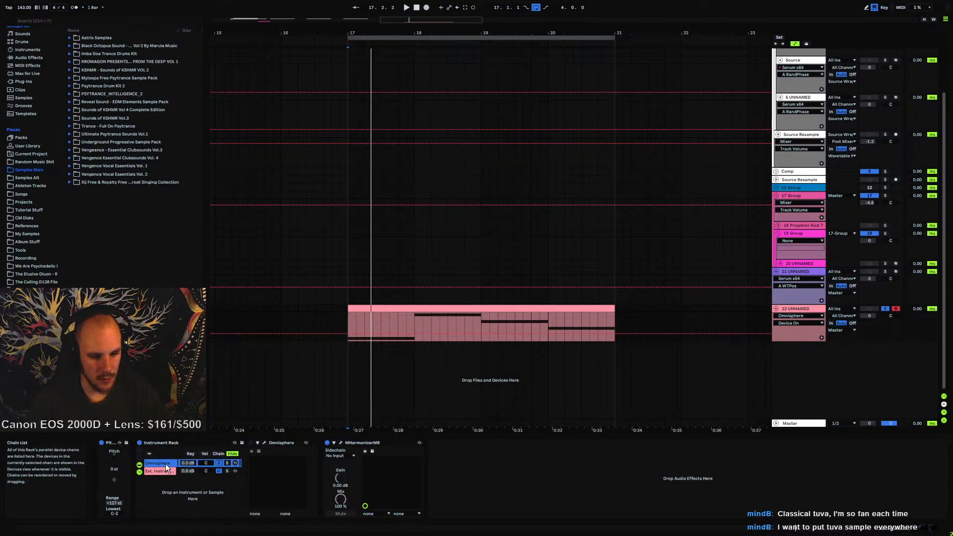
right_click(168, 462)
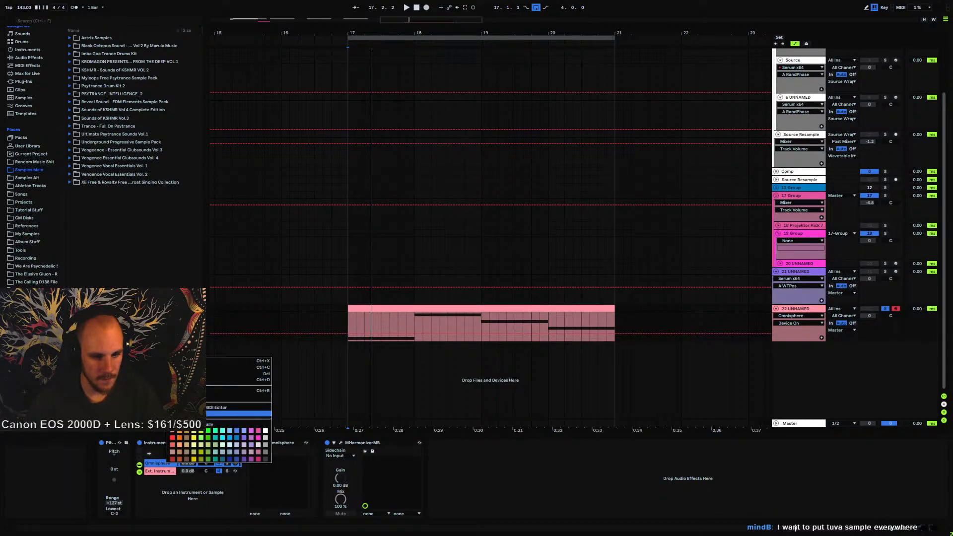
left_click(233, 413)
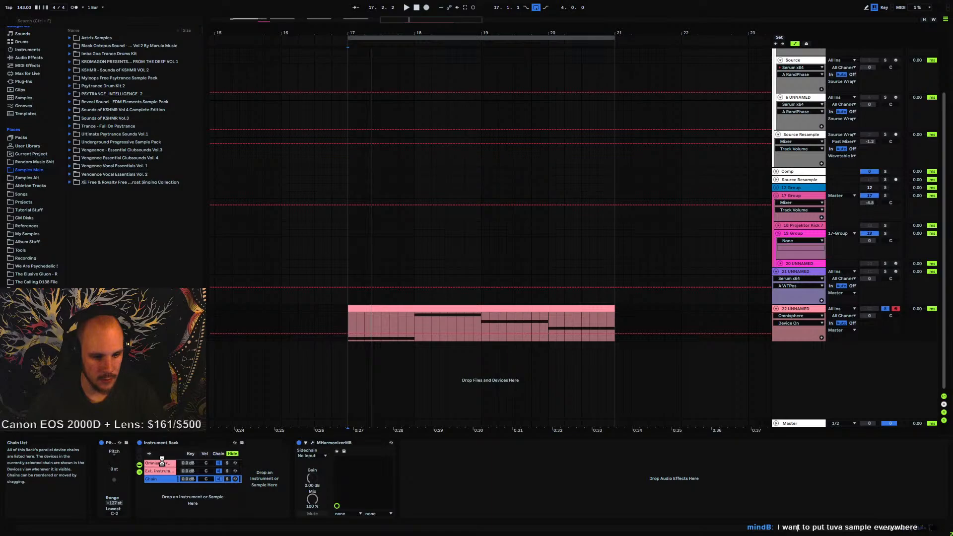
left_click_drag(162, 461, 159, 460)
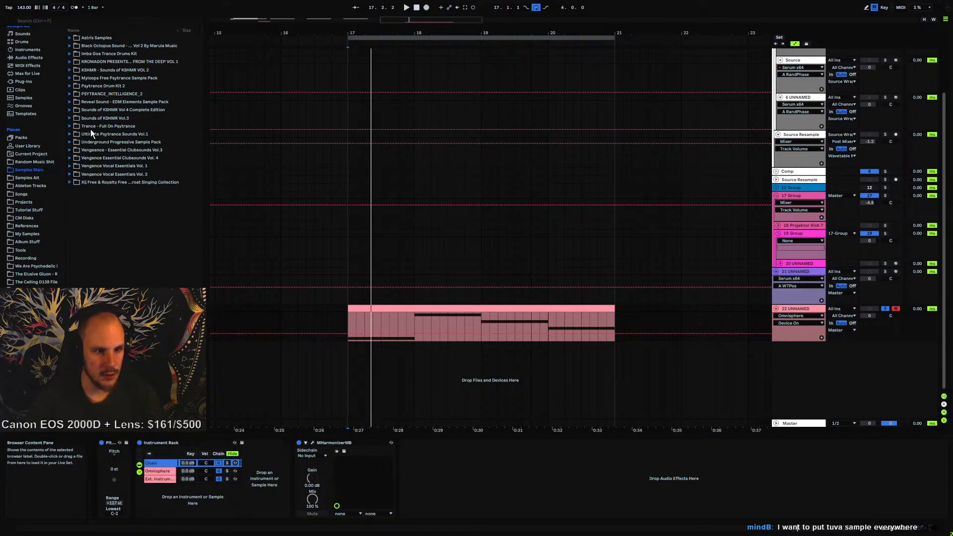
Browse the Sounds of KSHMR Vol 4 cinematic vocals folder and load KSHMR Cinematic Vocals A - 36 (105, C) into the new chain
left_click(70, 110)
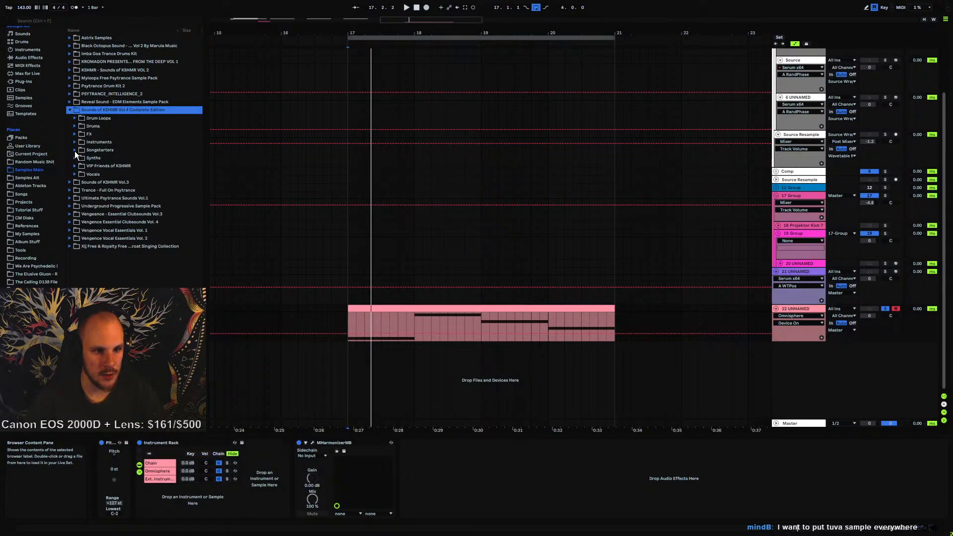
left_click(74, 175)
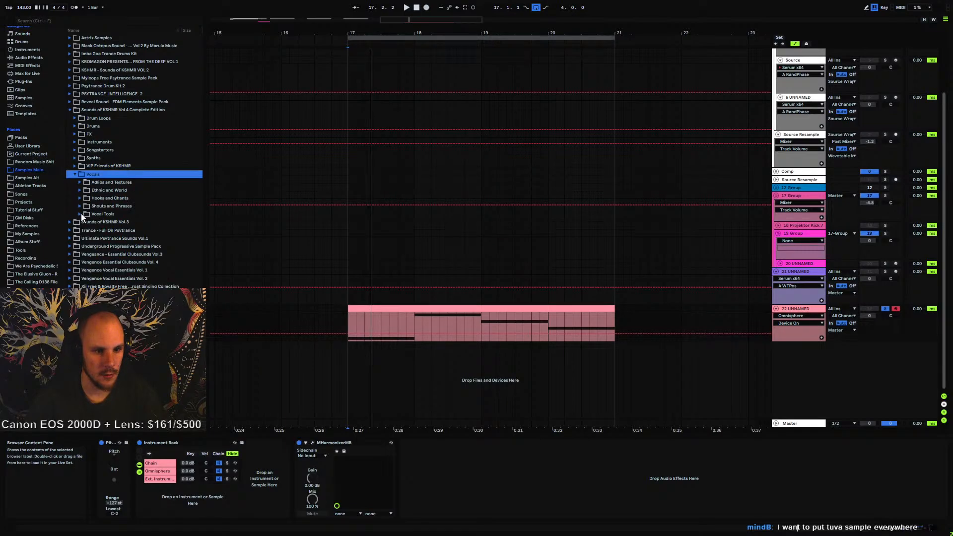
left_click(81, 214)
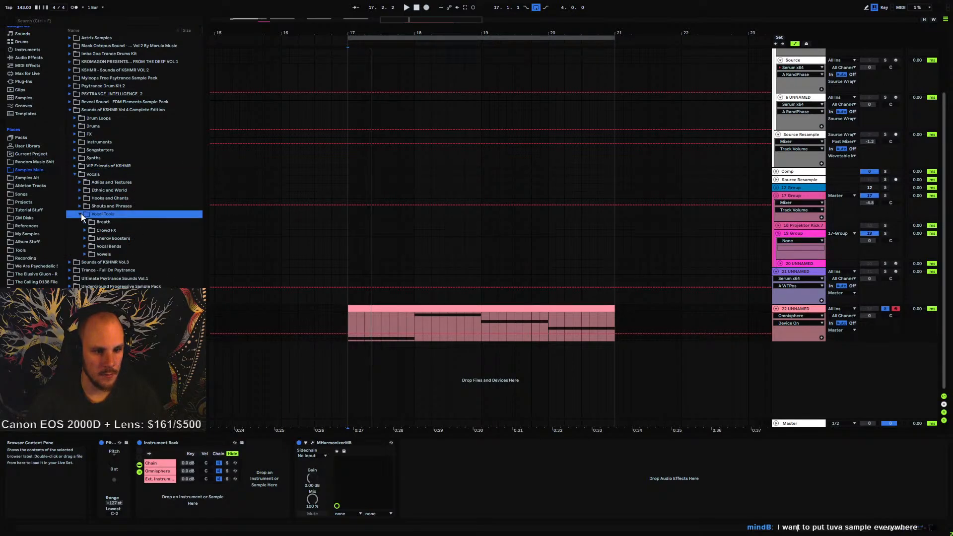
left_click(81, 214)
left_click(82, 207)
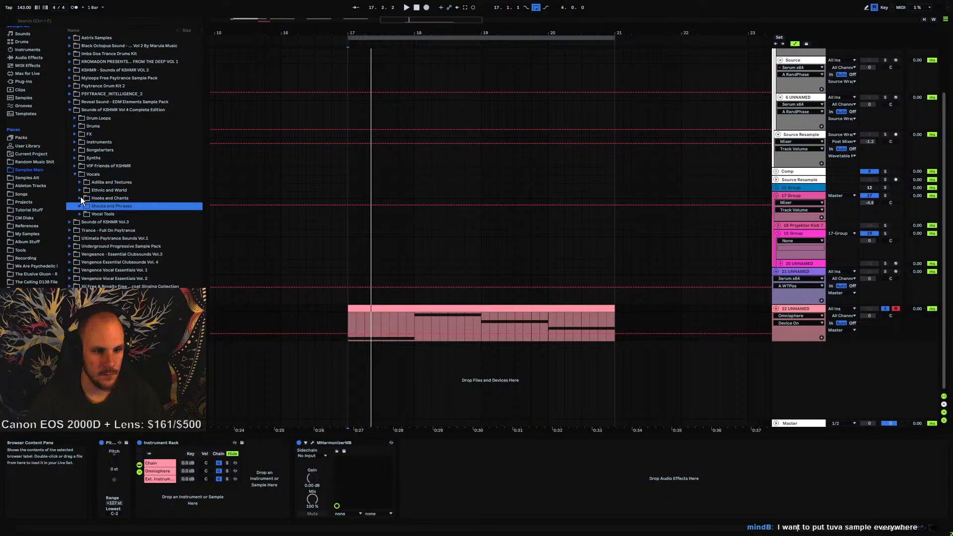
left_click(80, 190)
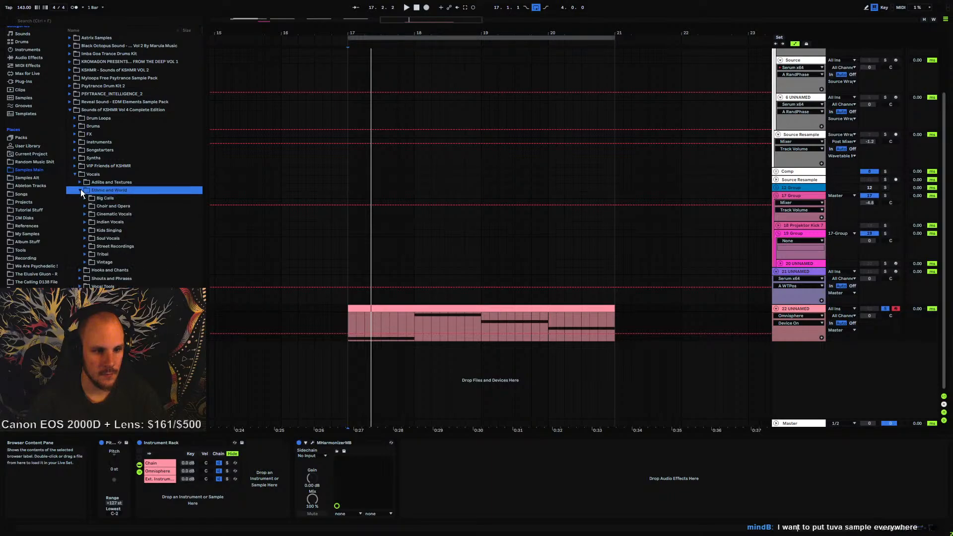
left_click(86, 214)
left_click(89, 224)
left_click(89, 221)
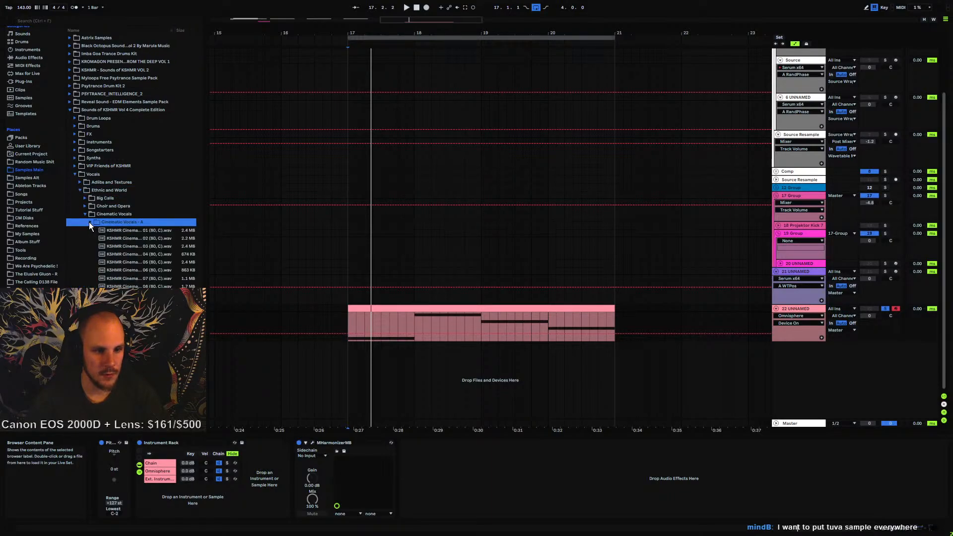
left_click(133, 262)
scroll(133, 268, "down", 3)
key("Down")
key("Down")
key("Down")
key("Down")
key("Down")
key("Down")
key("Down")
key("Down")
key("Down")
key("Down")
key("Down")
key("Down")
key("Down")
key("Down")
key("Down")
key("Down")
key("Down")
key("Down")
key("Down")
key("Down")
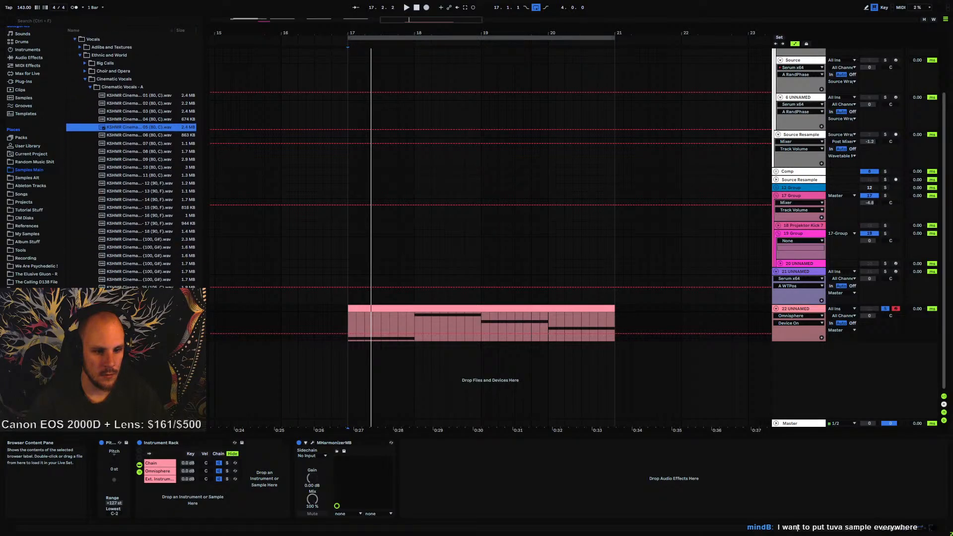
left_click(133, 317)
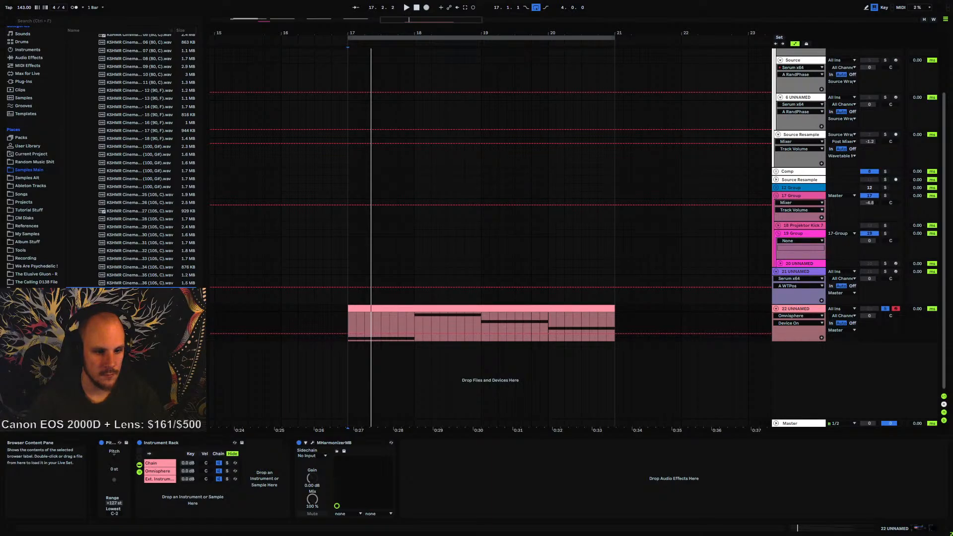
left_click(149, 284)
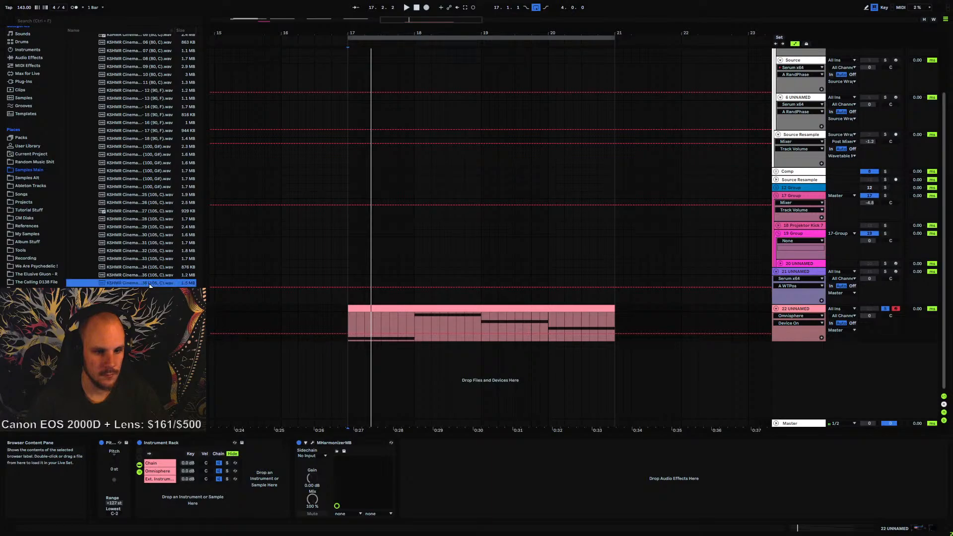
left_click_drag(149, 283, 252, 482)
Play the arrangement and open track 22's MIDI clip to inspect its notes
key("space")
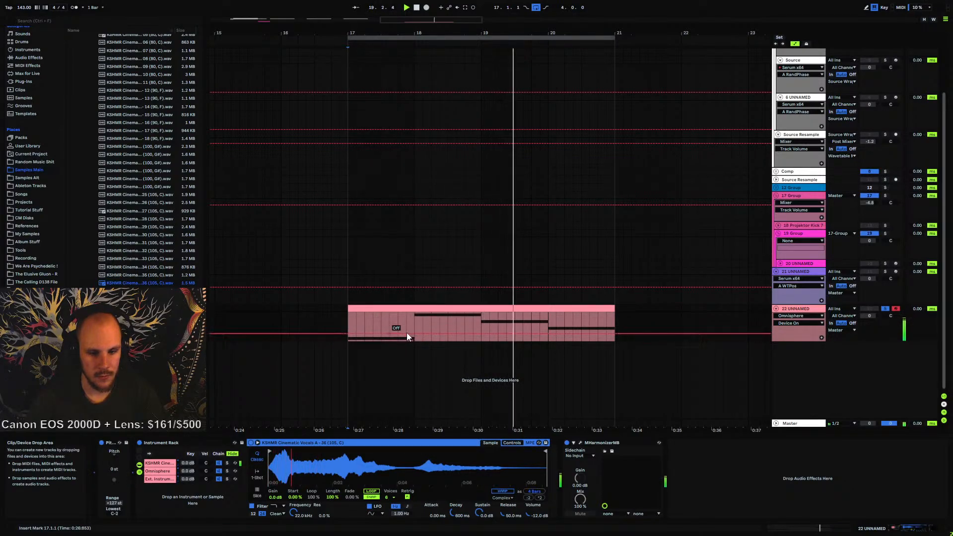
left_click_drag(389, 33, 389, 4)
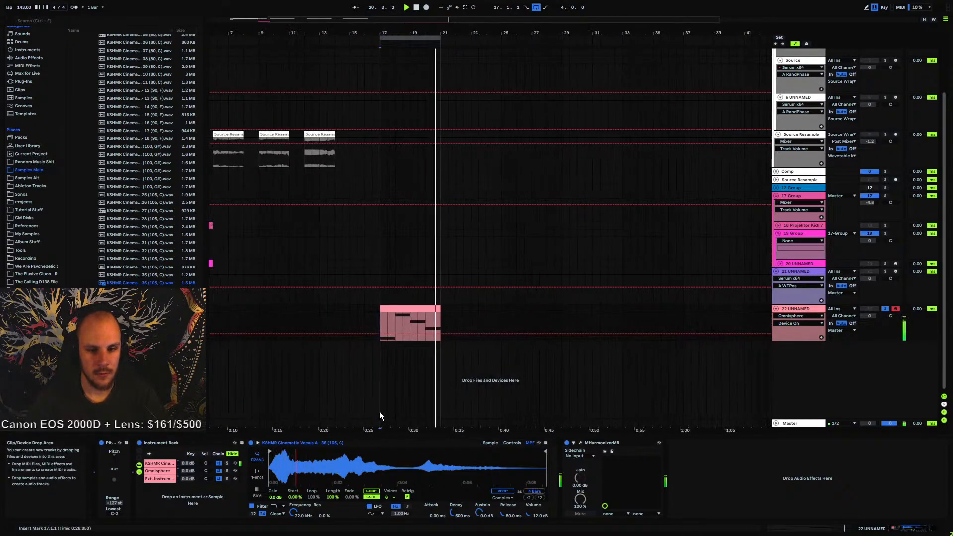
key("space")
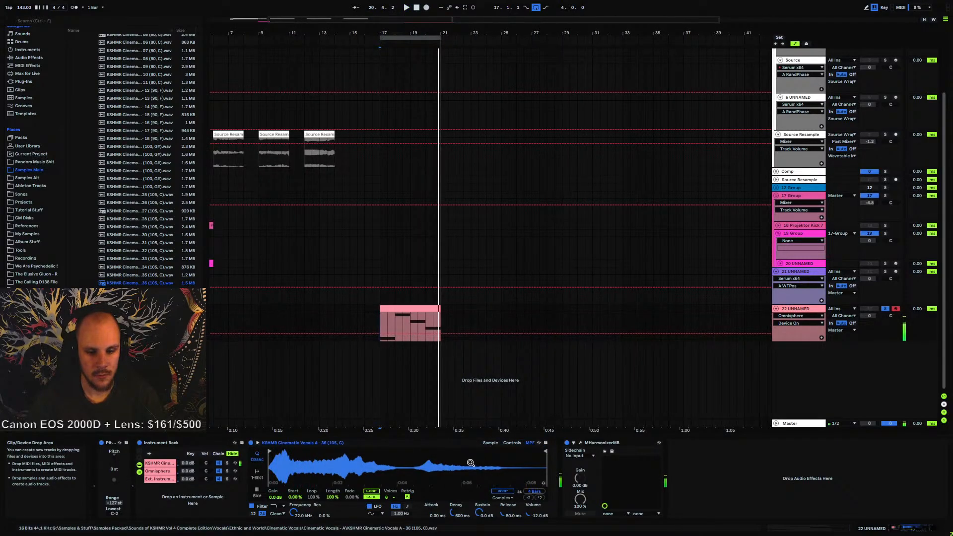
double_click(407, 322)
left_click_drag(414, 469, 923, 498)
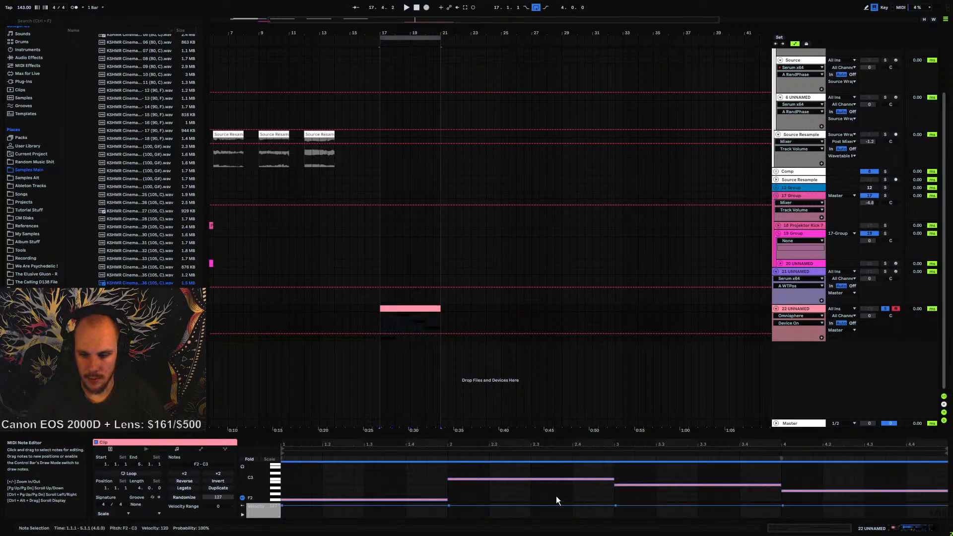
left_click_drag(447, 500, 447, 500)
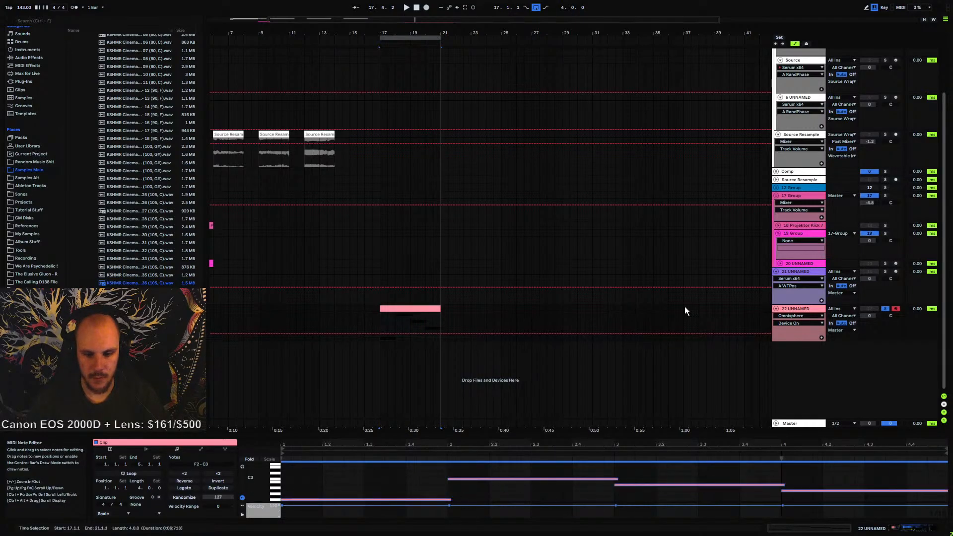
Set the vocal sampler's playback mode to Glide and play the clip
left_click(795, 308)
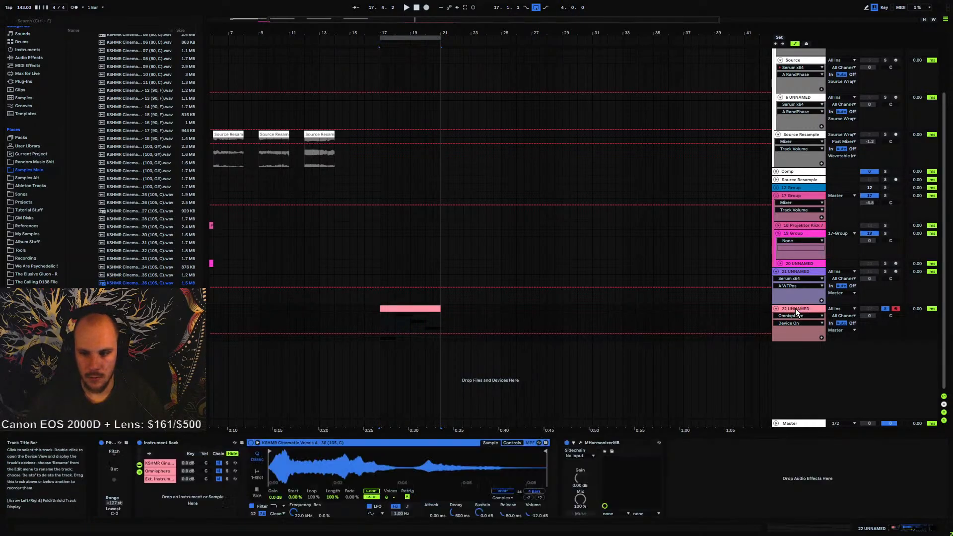
left_click(512, 443)
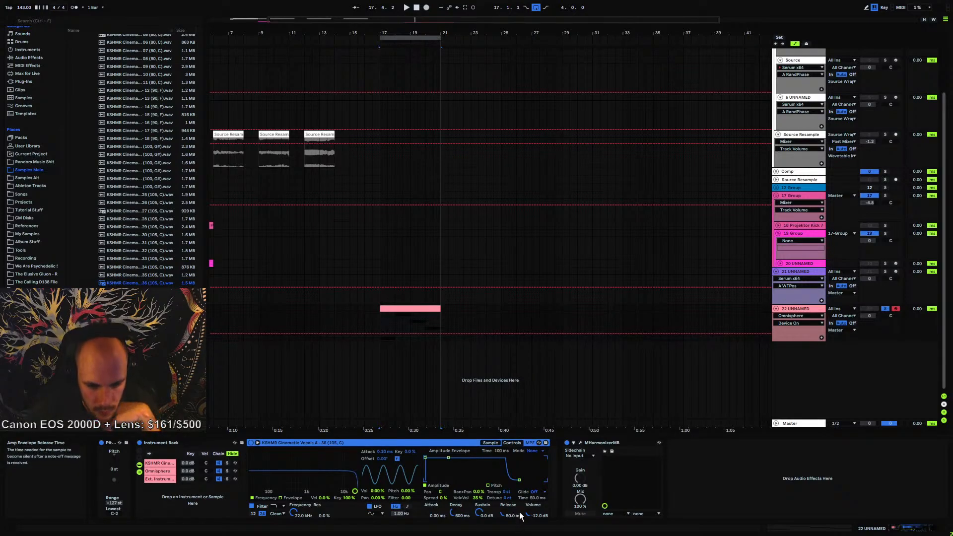
left_click(532, 451)
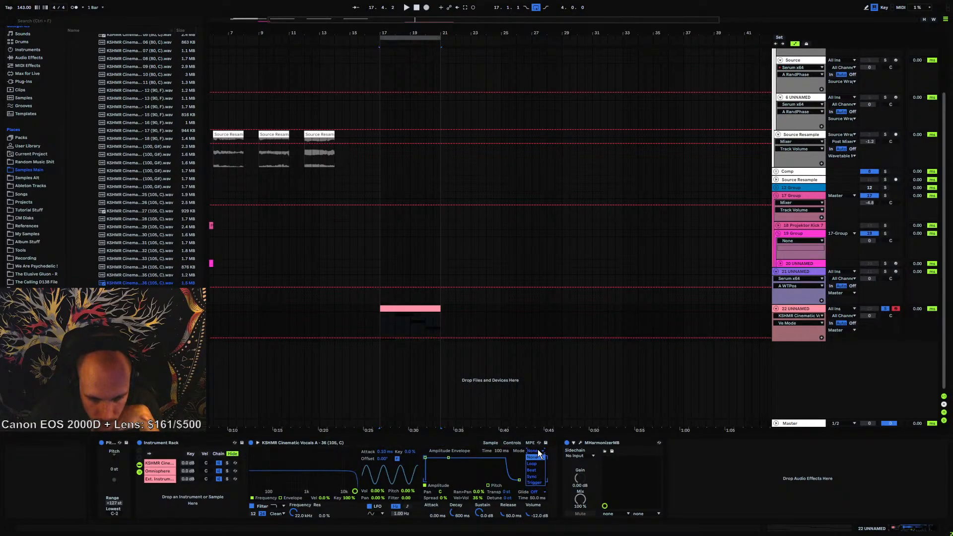
left_click(537, 491)
left_click(543, 509)
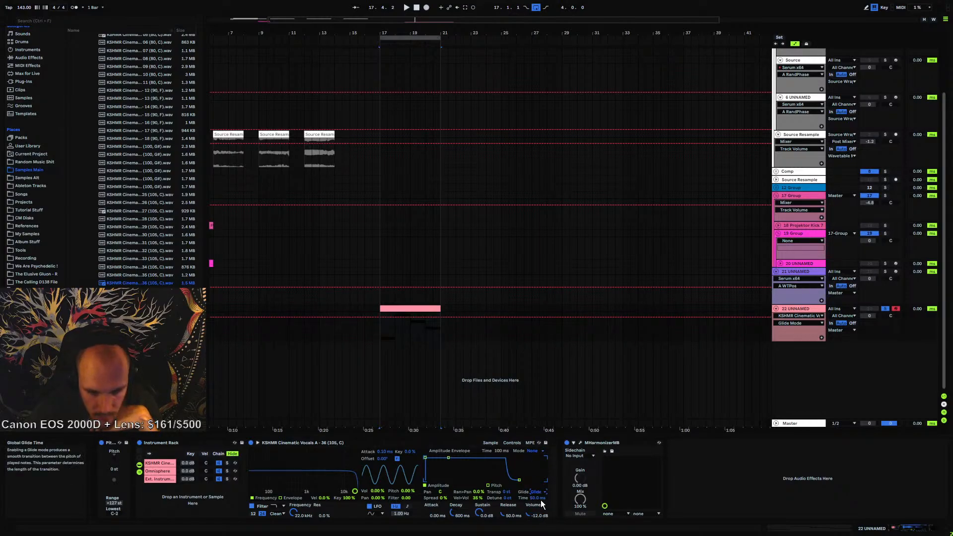
key("space")
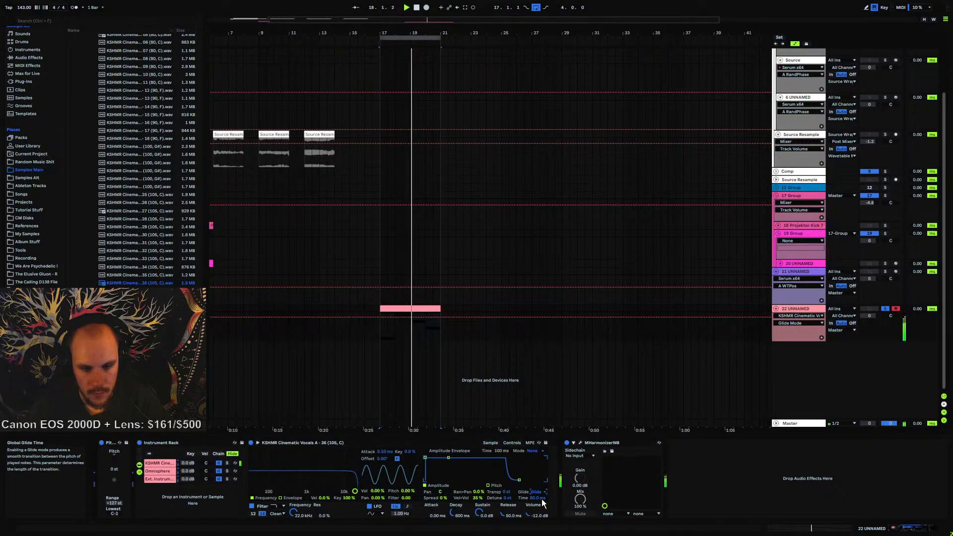
Toggle the MHarmonizerMB device's activation and stop playback
left_click(489, 443)
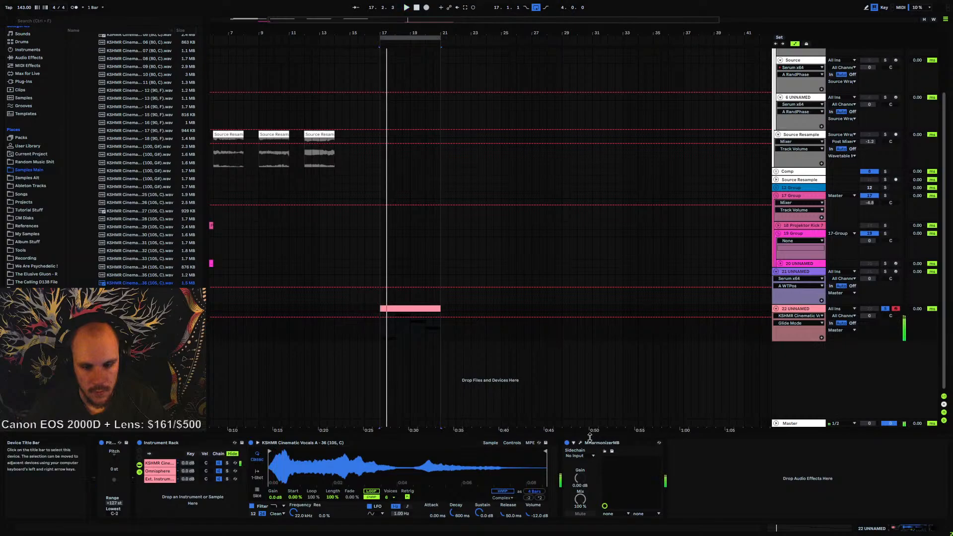
left_click(567, 440)
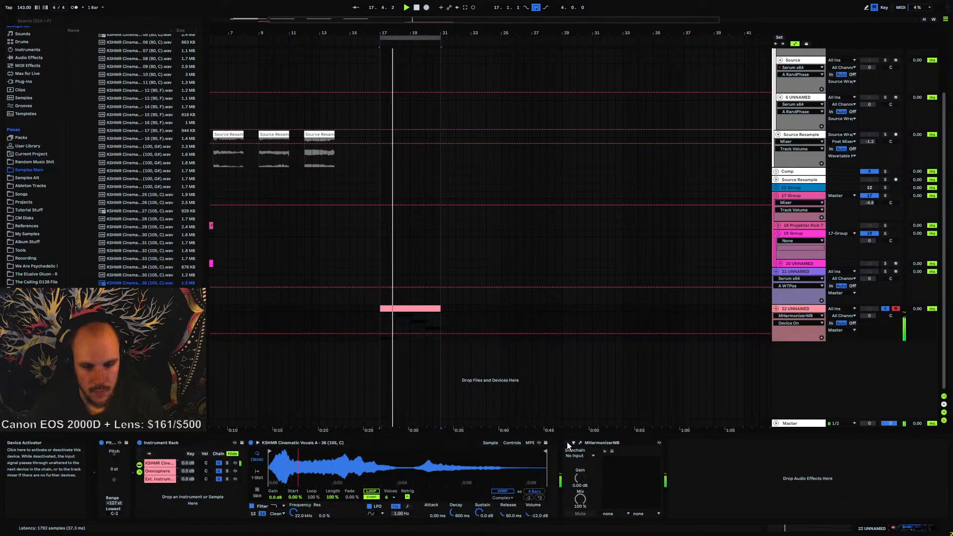
key("space")
Select all notes in track 22's clip, transpose them up three semitones, and play the result
double_click(424, 309)
left_click(499, 492)
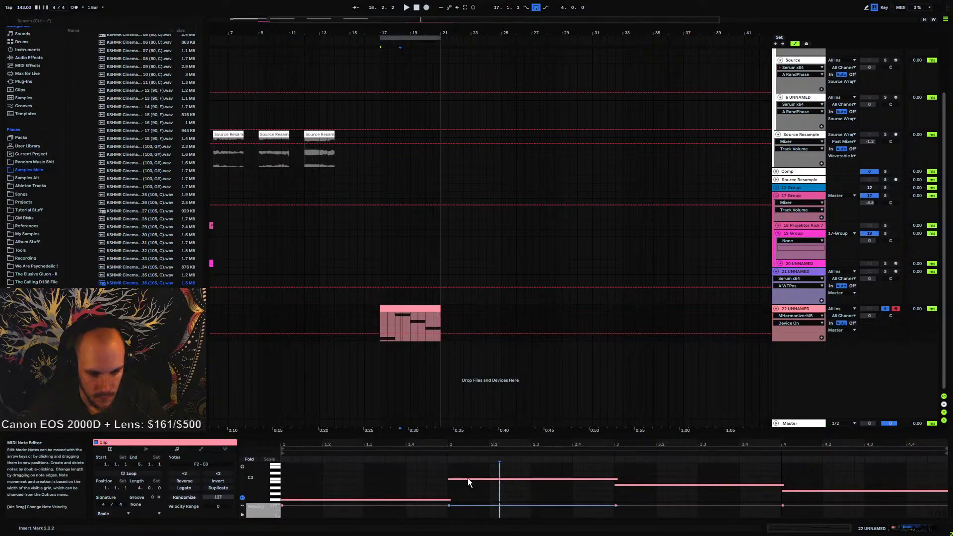
left_click_drag(388, 471, 811, 528)
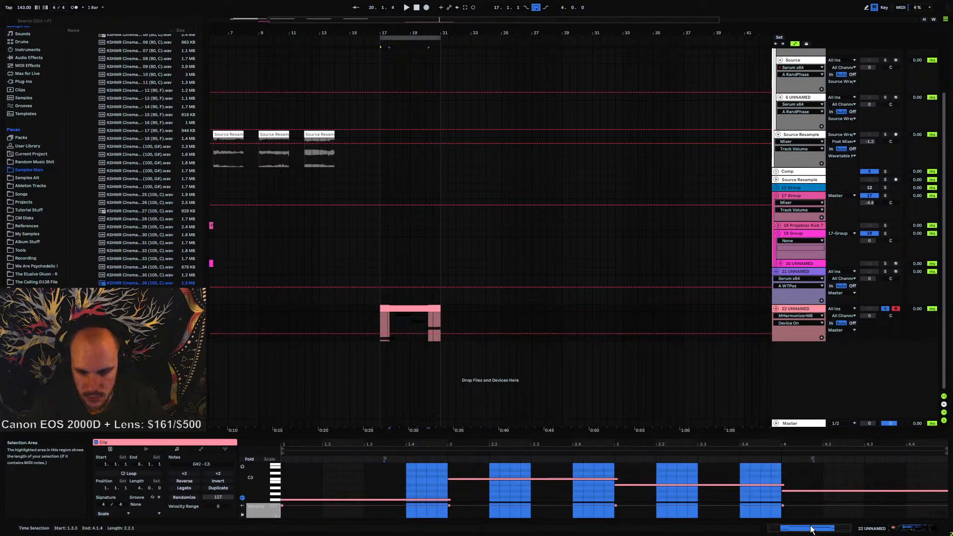
key("ctrl+a")
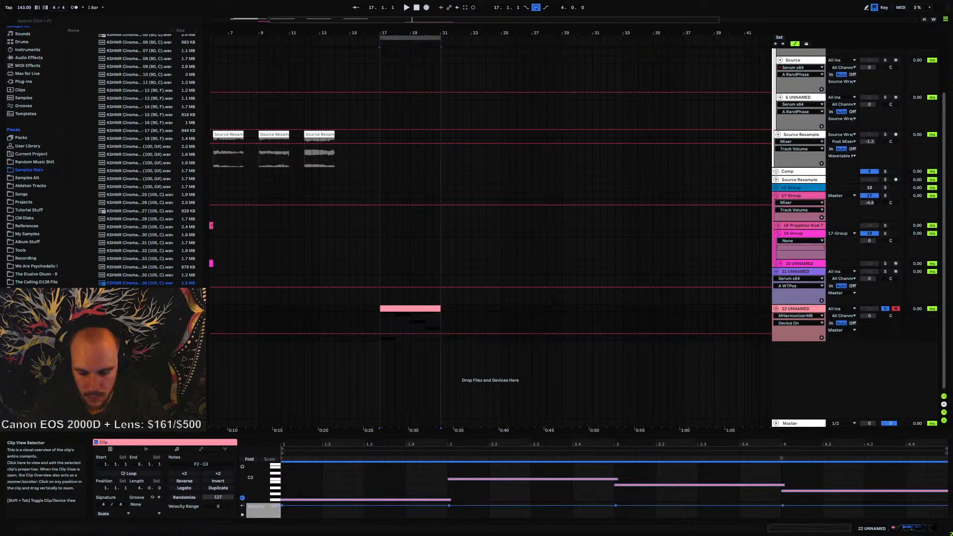
key("Up")
key("Up")
key("Up")
key("space")
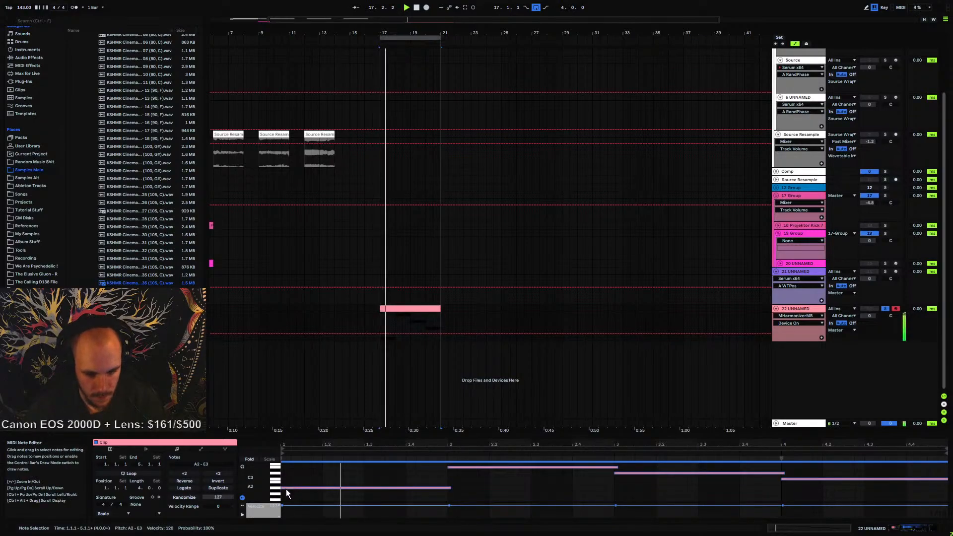
Open the MHarmonizerMB window, then try a change on the Ext. Instrument chain and undo it
left_click(803, 309)
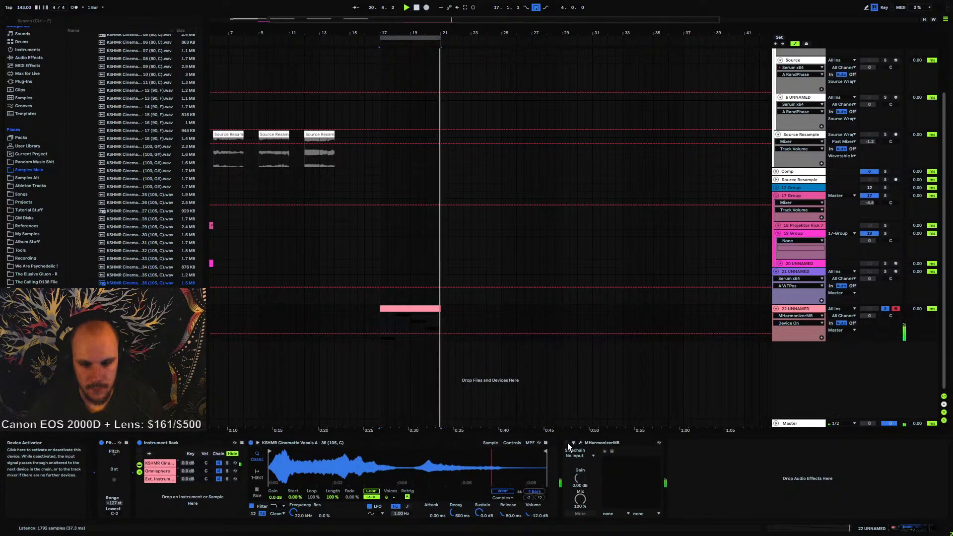
left_click(580, 442)
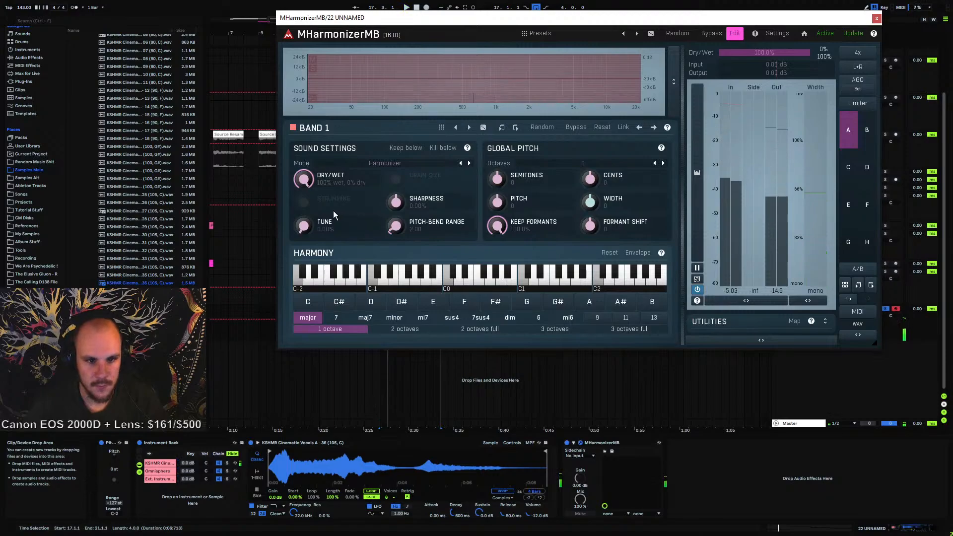
left_click(210, 480)
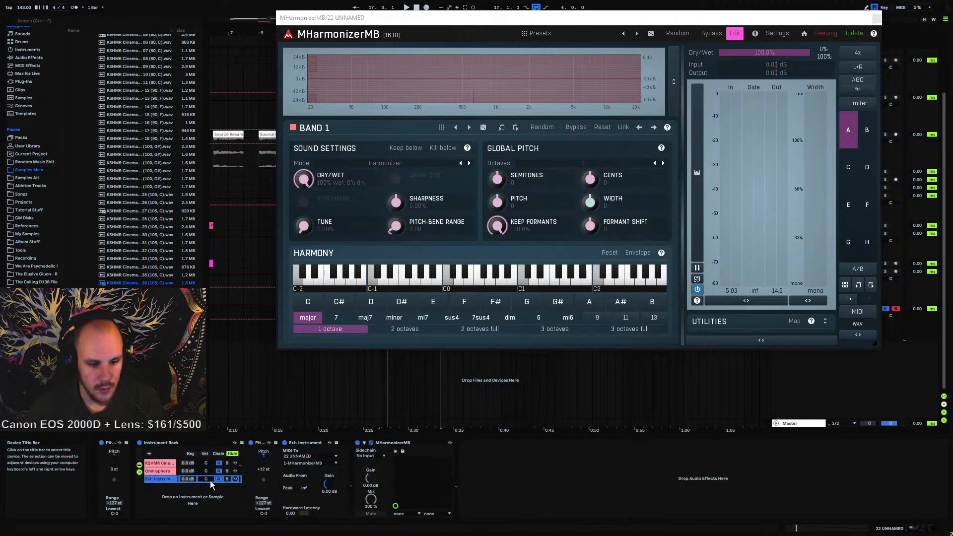
key("ctrl+z")
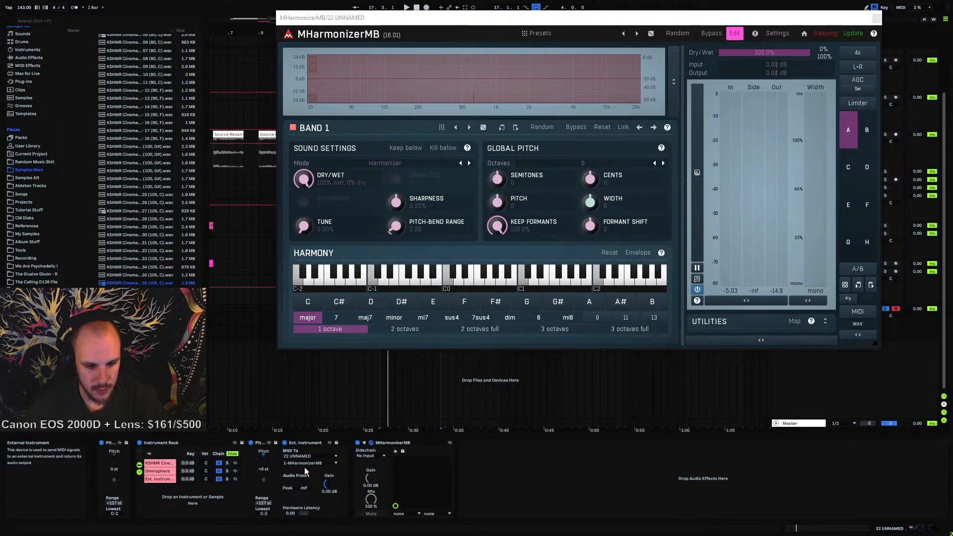
Undo the last three changes and start playback
key("ctrl+z")
key("ctrl+z")
key("ctrl+z")
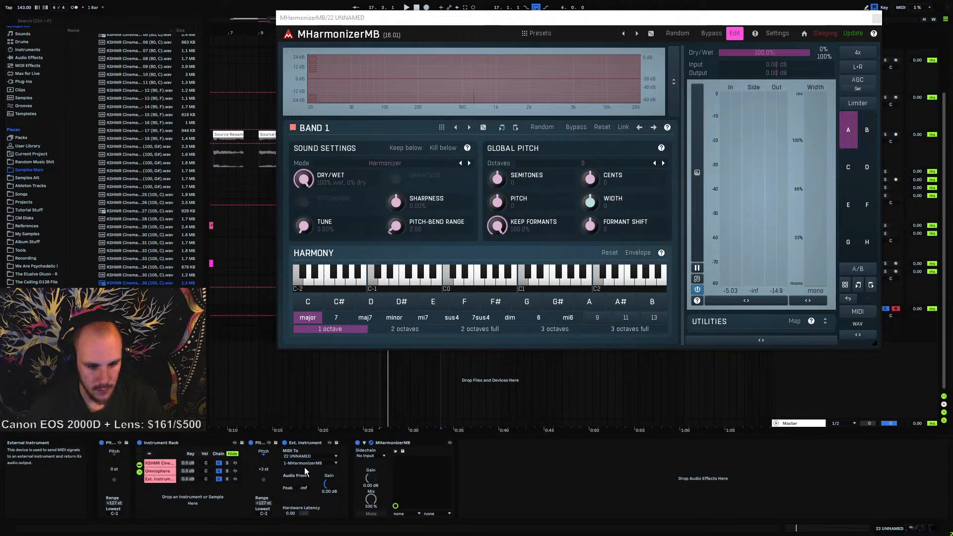
key("space")
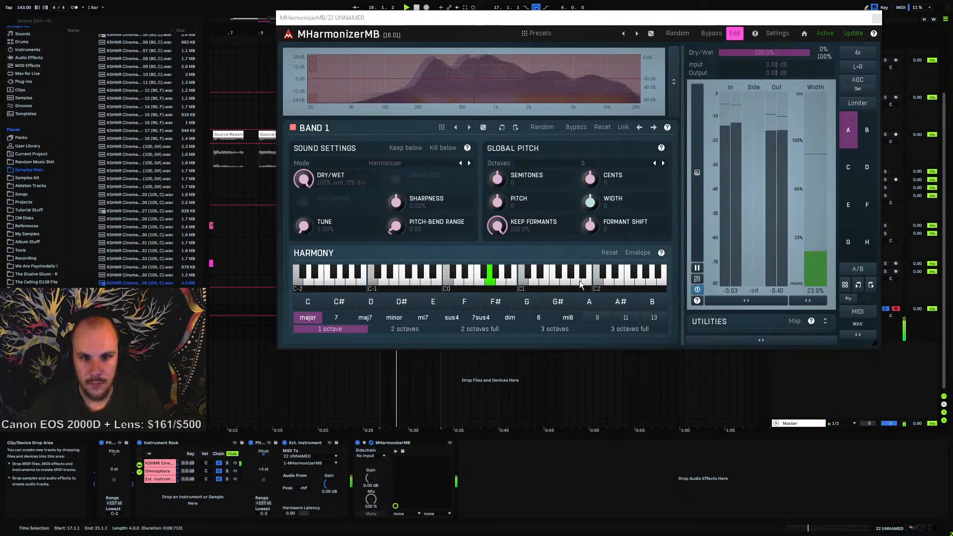
Lower MHarmonizerMB's dry/wet mix and switch to its Harmonizer view to nudge the Width knob
left_click_drag(759, 52, 738, 52)
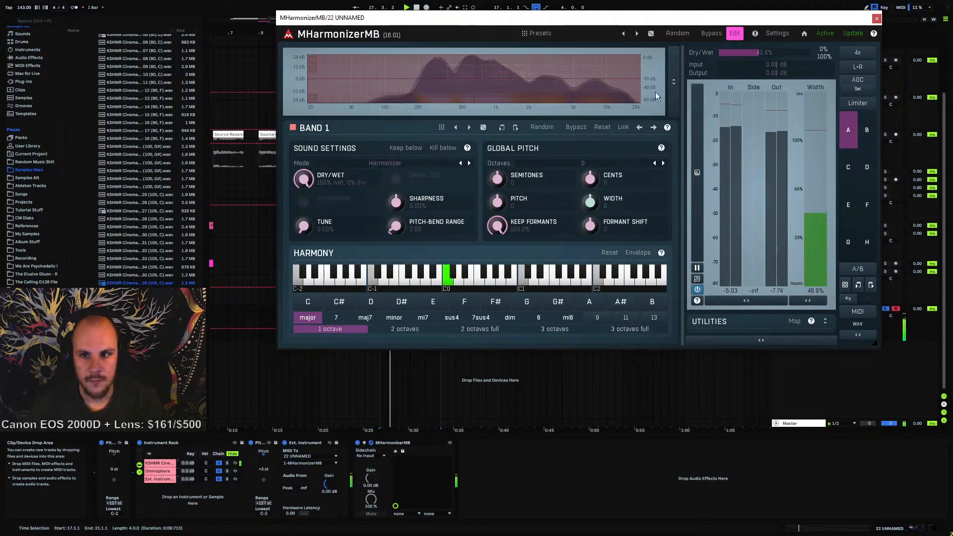
left_click(735, 33)
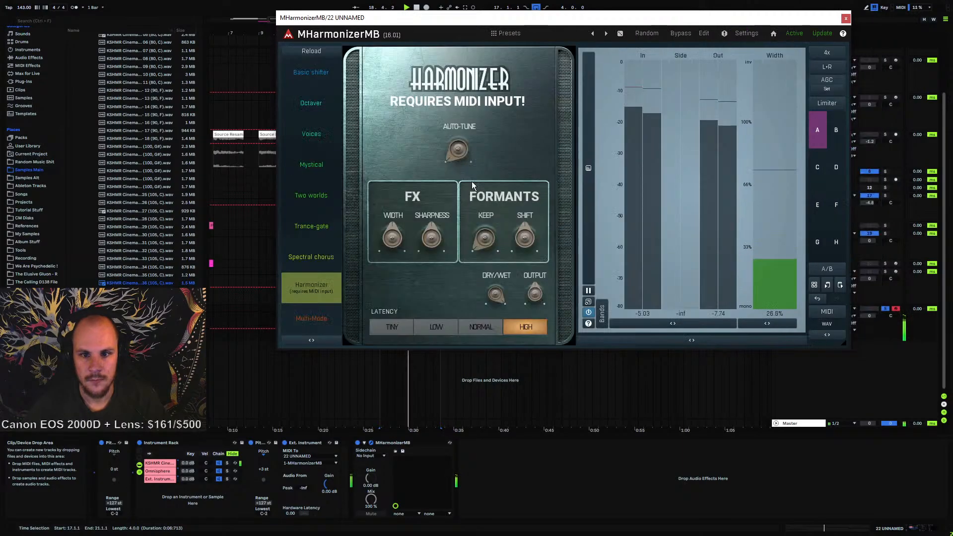
left_click_drag(392, 238, 392, 240)
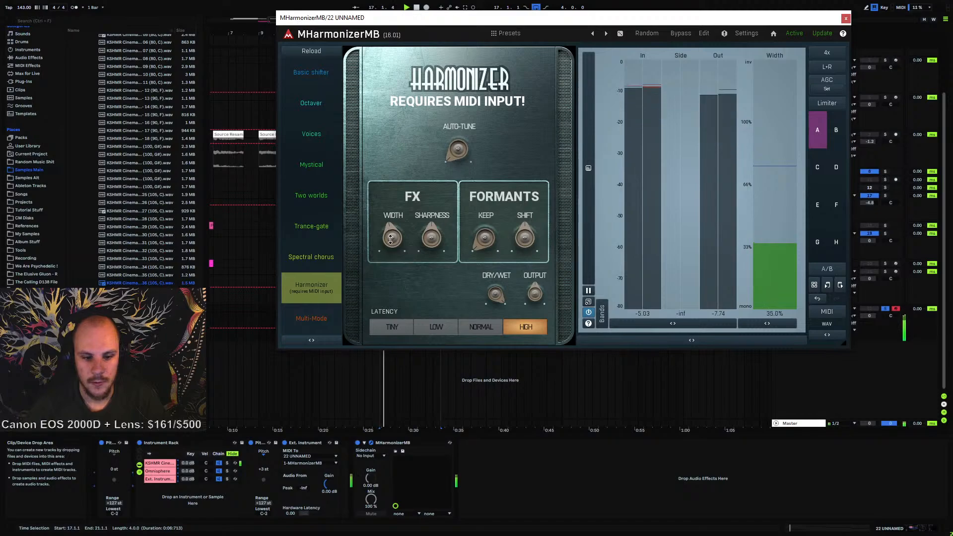
Open the KSHMR vocal sampler's controls in the instrument rack and close the harmonizer window
left_click(180, 464)
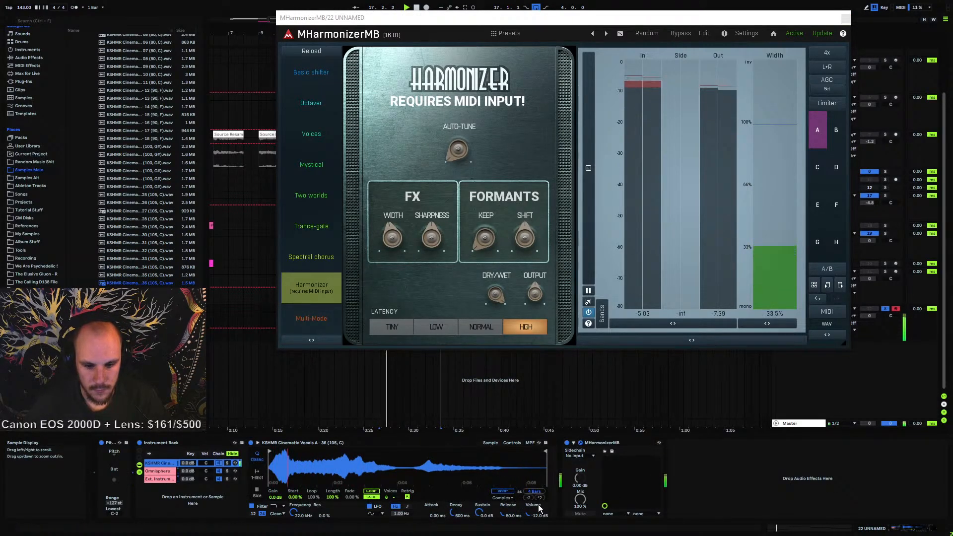
left_click(512, 442)
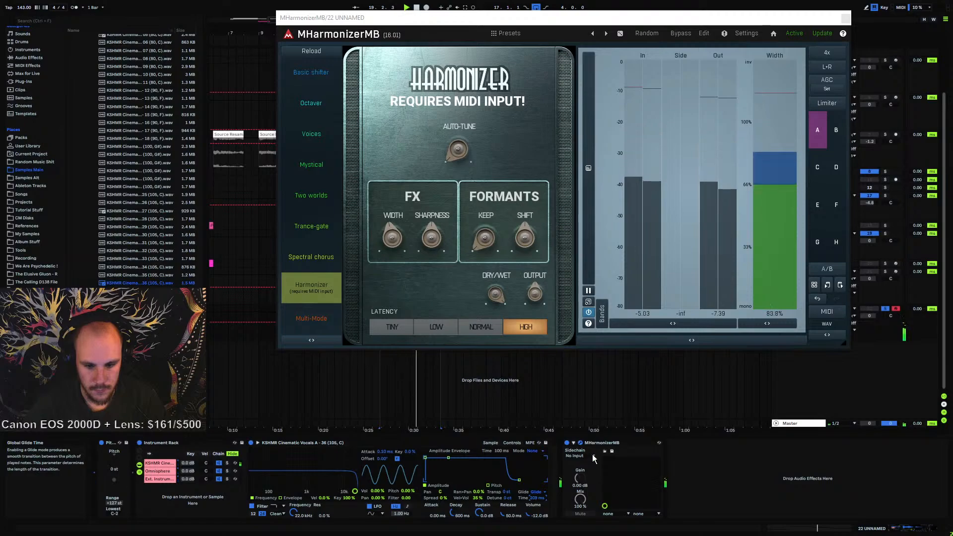
left_click(845, 20)
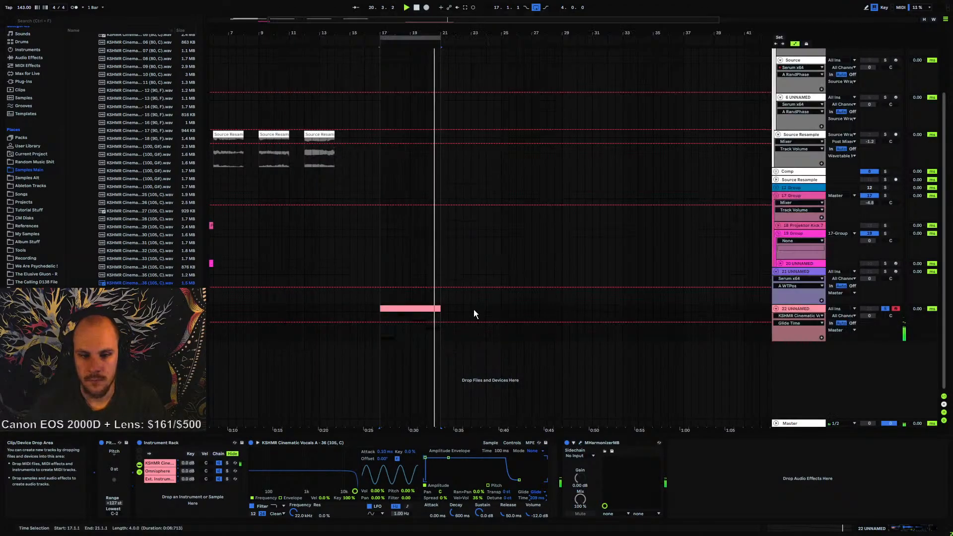
In track 22's clip, extend the lower long note and delete the upper note
left_click(412, 309)
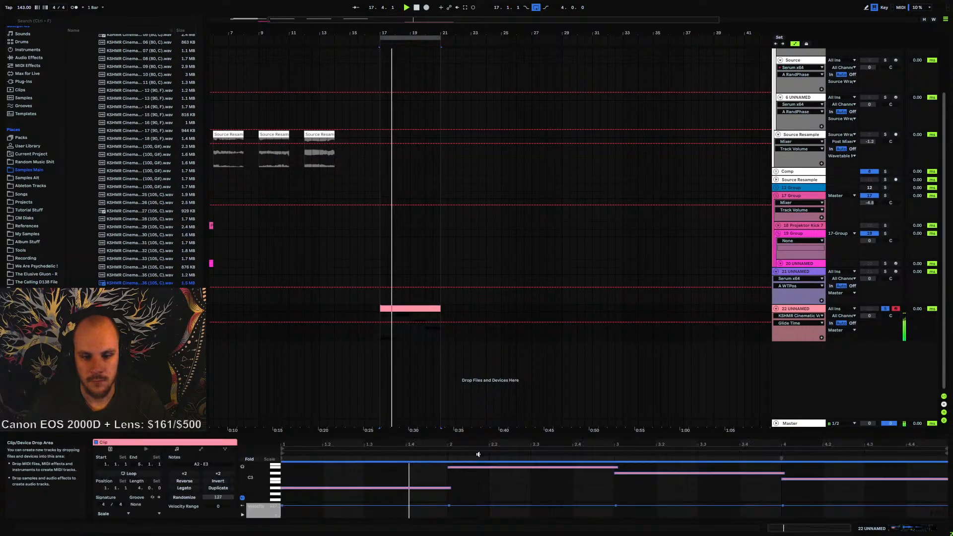
left_click(479, 481)
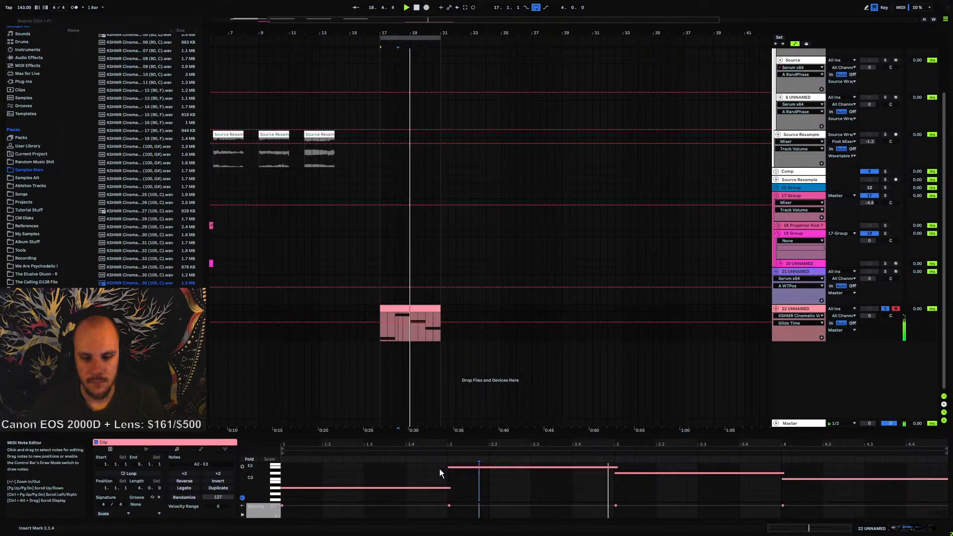
left_click_drag(450, 467, 509, 468)
left_click_drag(450, 487, 634, 488)
left_click(586, 465)
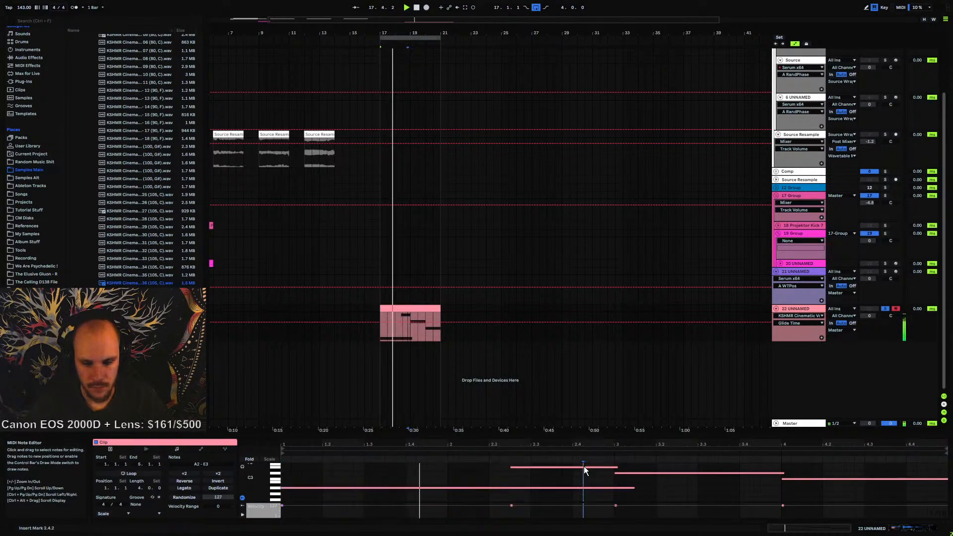
left_click(584, 467)
key("Delete")
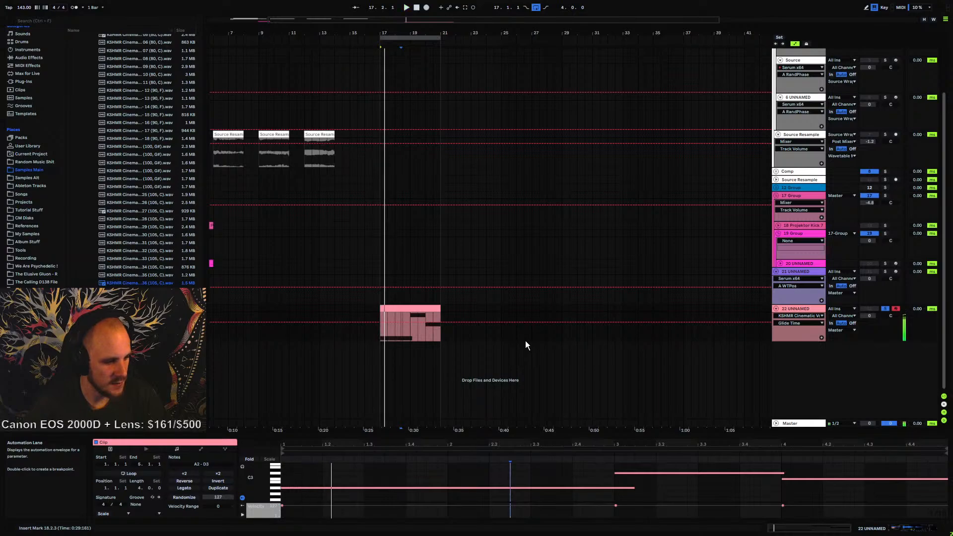
Play the edited clip with track 22's device chain shown
key("space")
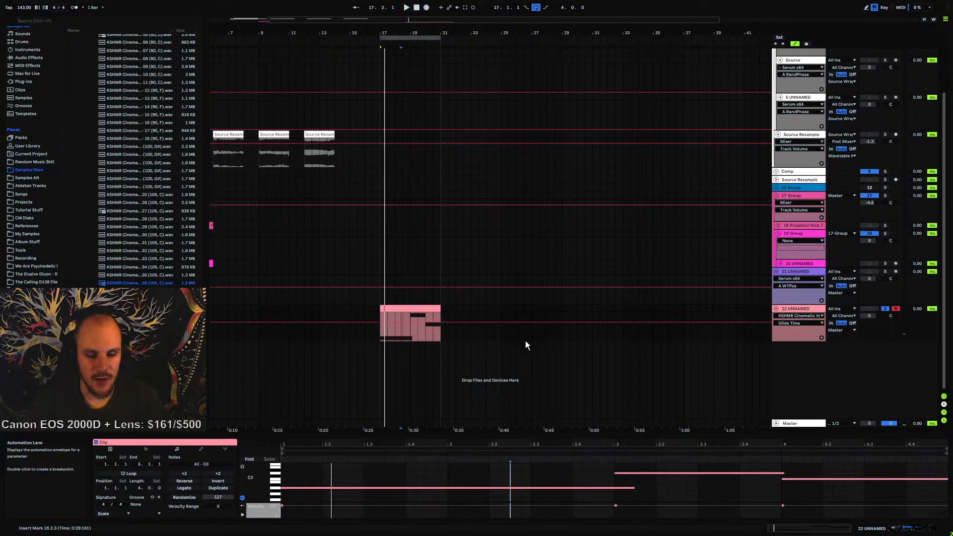
left_click(804, 307)
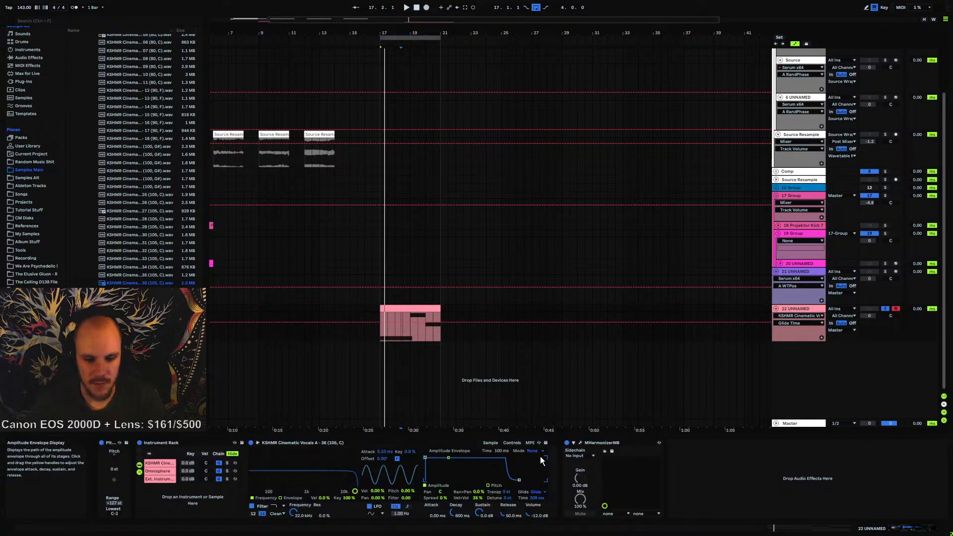
key("space")
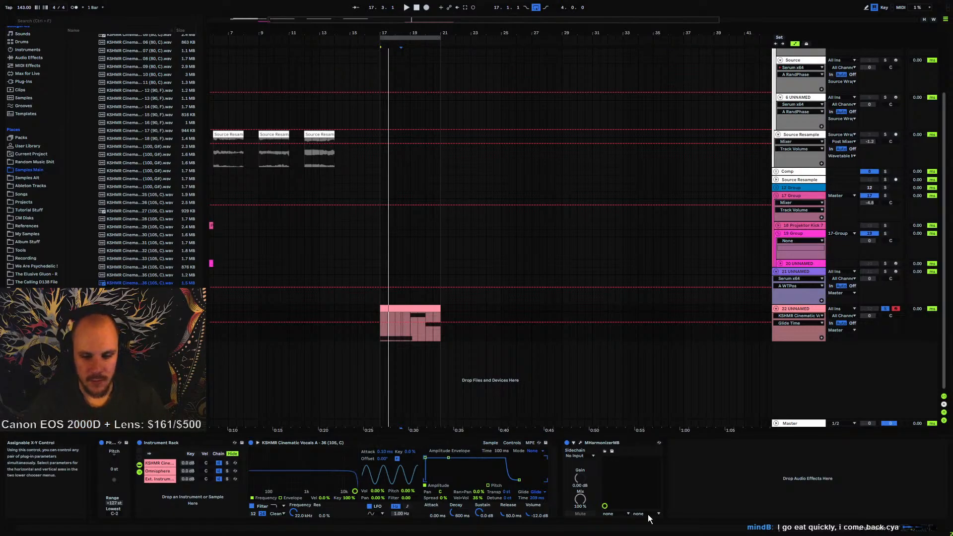
Open MHarmonizerMB's edit view and band configuration, then close the plugin window
left_click(581, 443)
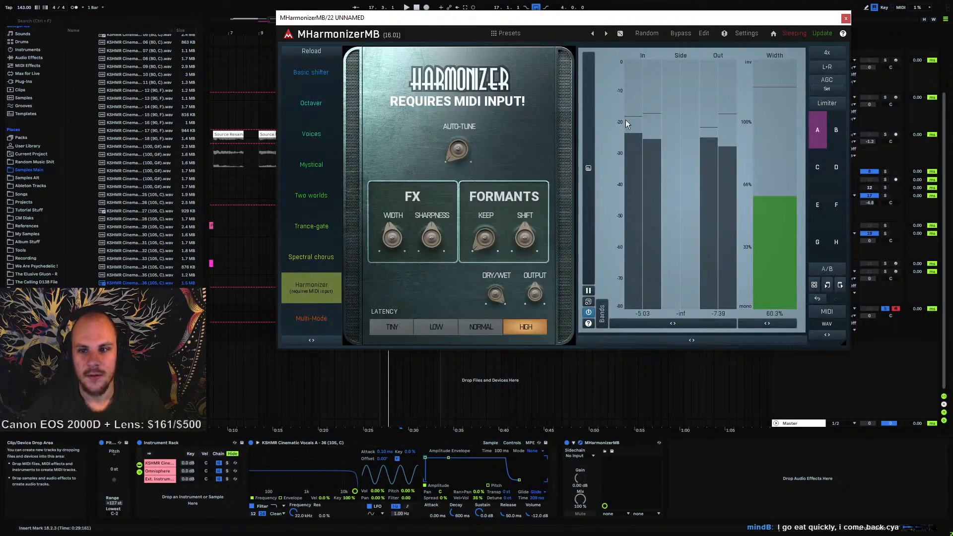
left_click(704, 33)
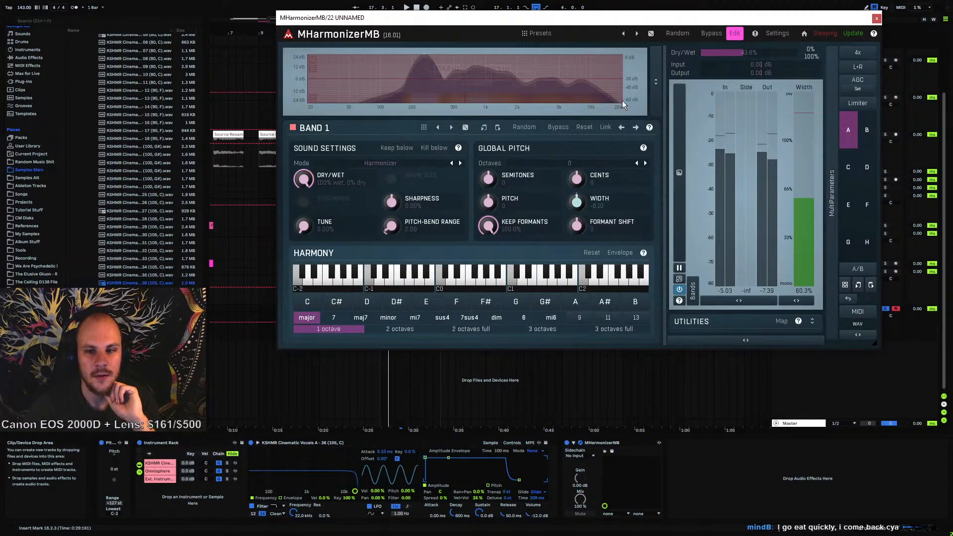
right_click(456, 81)
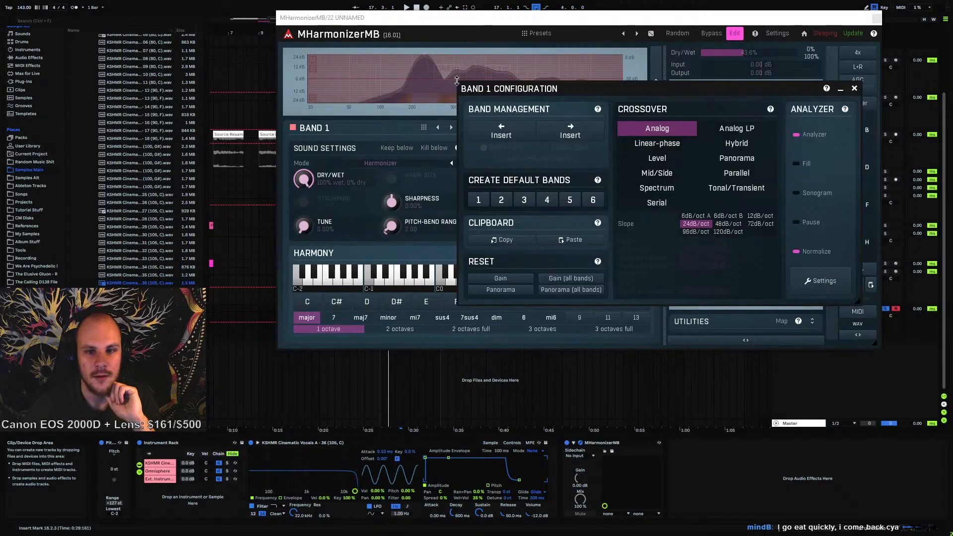
left_click(854, 89)
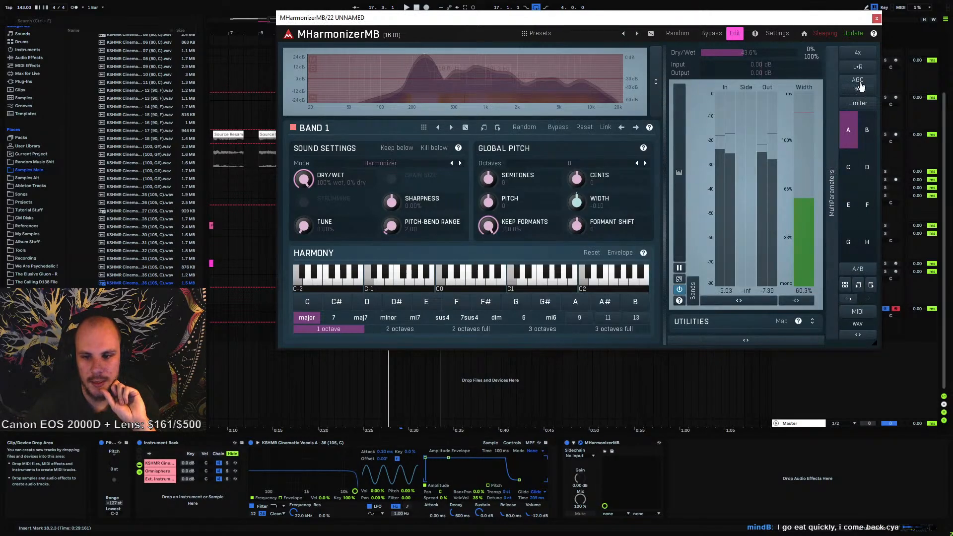
left_click(876, 17)
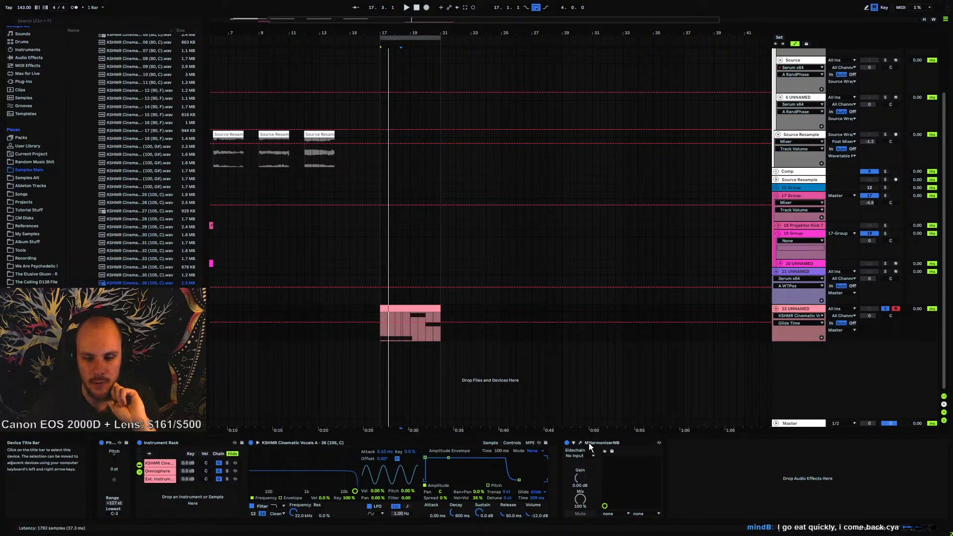
Add MTurboReverb after MHarmonizerMB on track 22
right_click(764, 490)
mouse_move(807, 314)
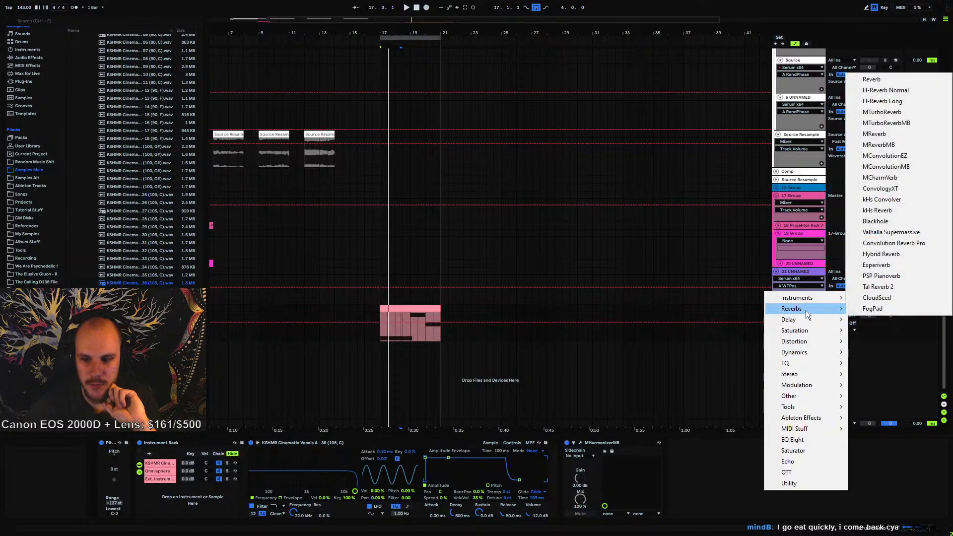
left_click(912, 114)
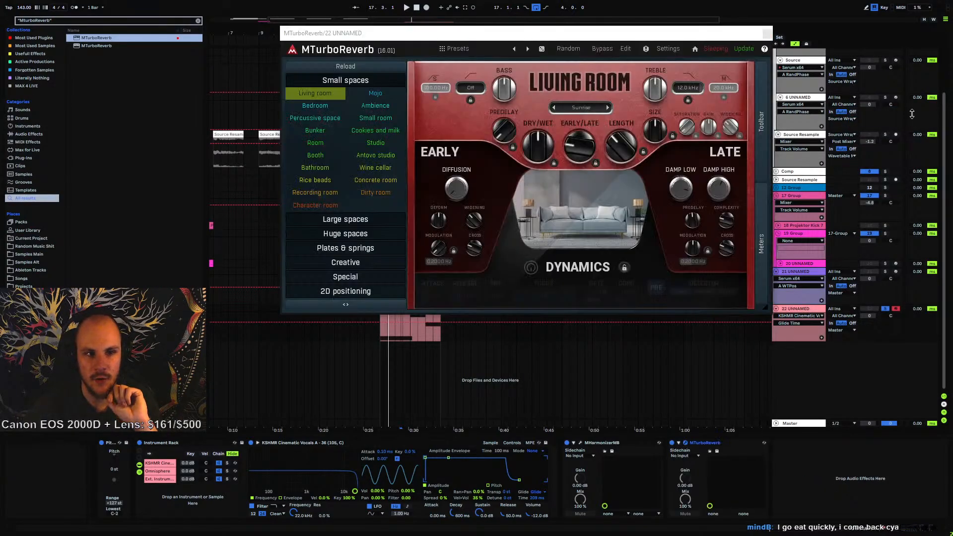
Open MTurboReverb's edit view and inspect the late reflection 1–3 and early reflection 3 sections
left_click(625, 49)
left_click_drag(630, 35, 602, 84)
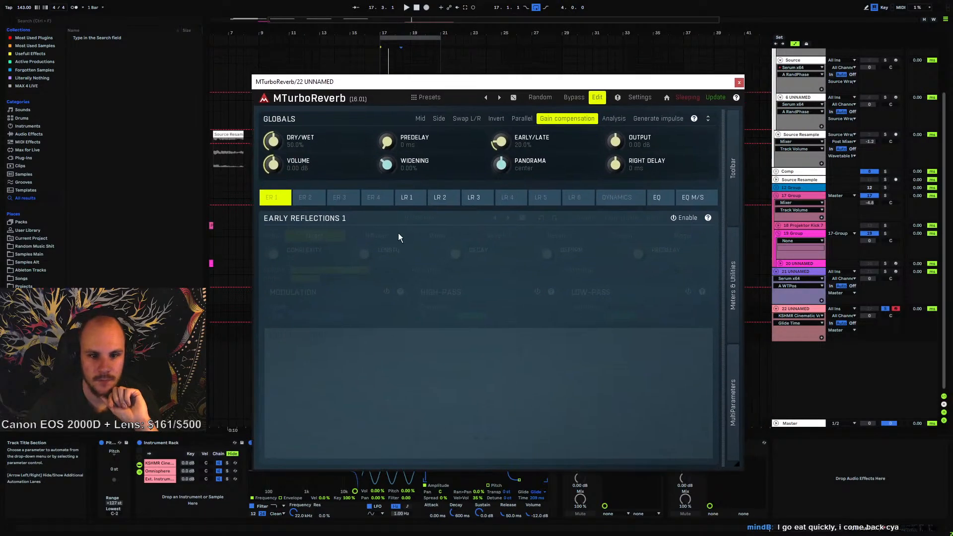
left_click(407, 197)
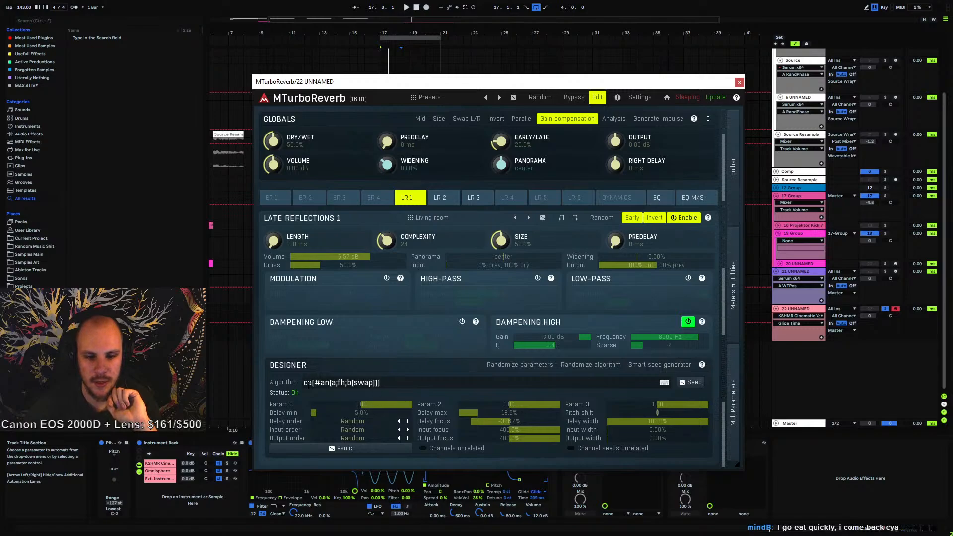
left_click(440, 200)
left_click(469, 200)
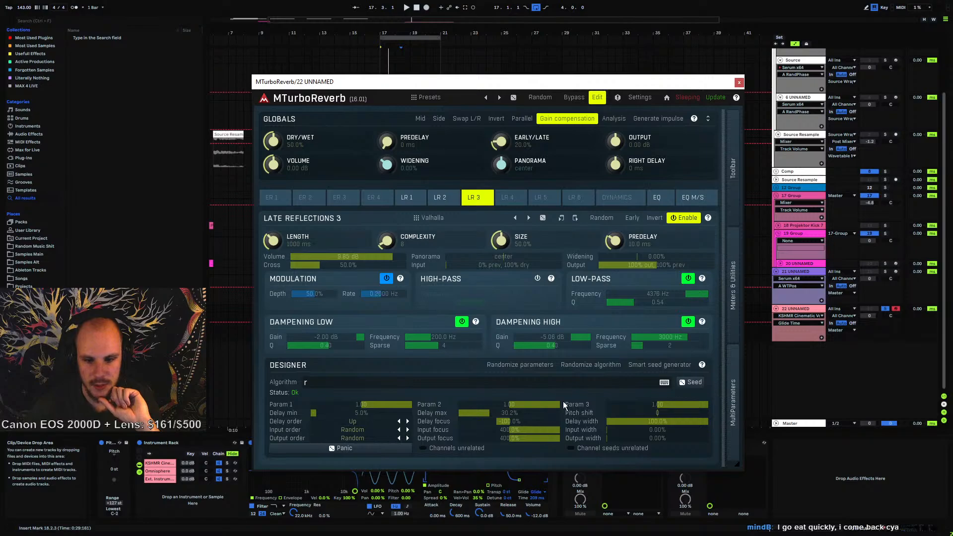
left_click(342, 198)
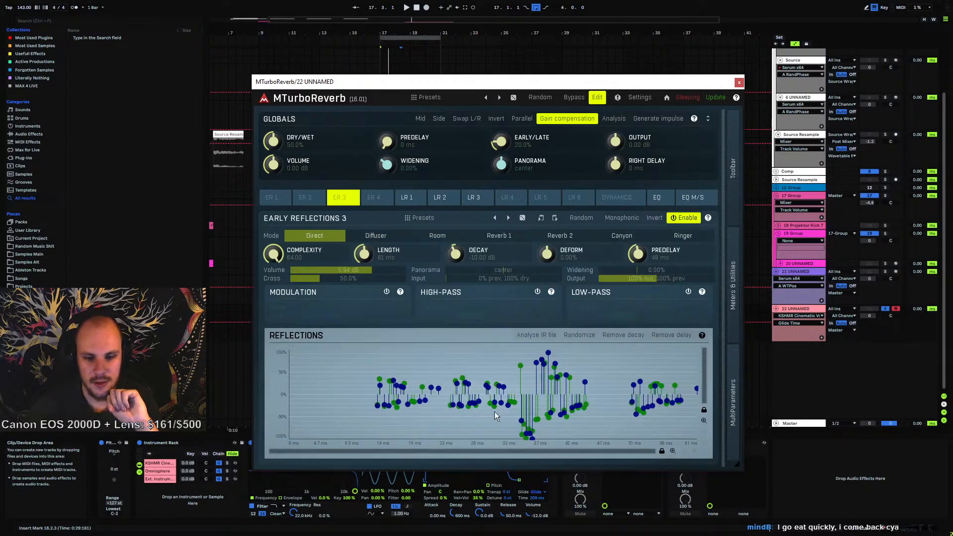
mouse_move(521, 366)
left_mouse_down()
mouse_move(521, 397)
mouse_move(521, 364)
left_mouse_up()
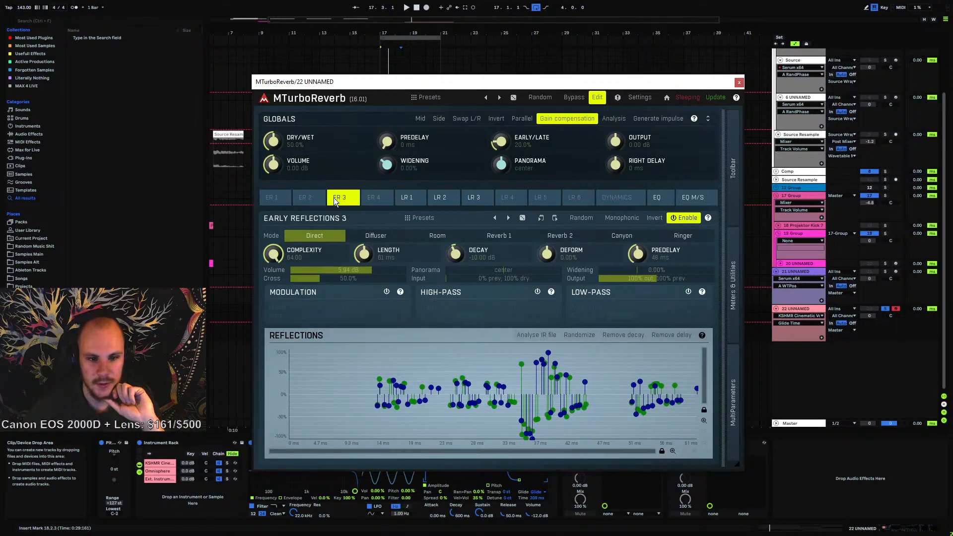
Toggle Early Reflections 3 off and on and shorten its Length slightly
left_click(685, 218)
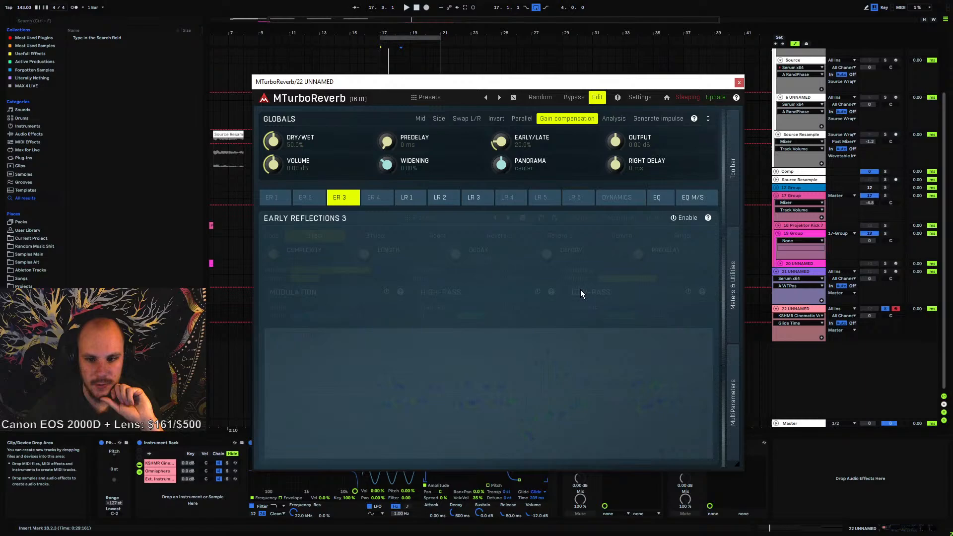
left_click(686, 218)
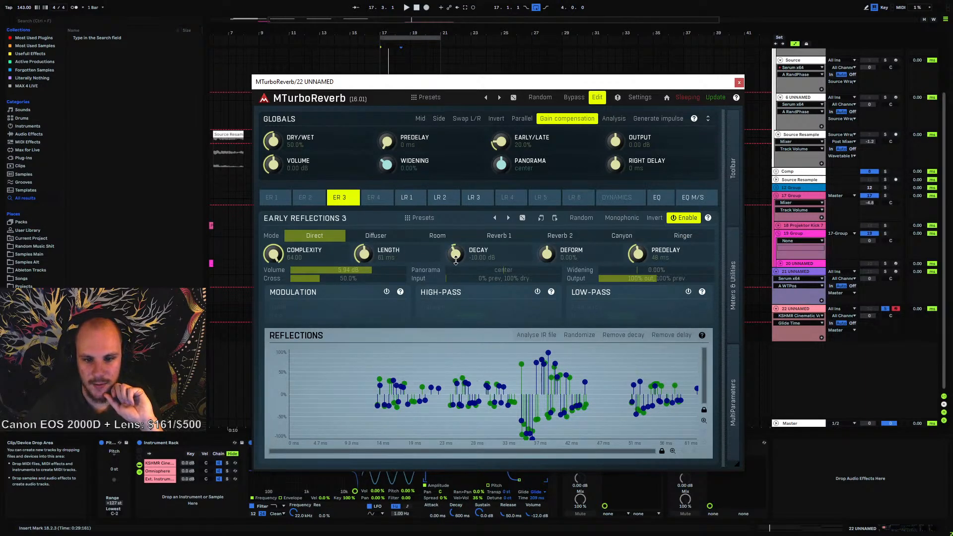
left_click_drag(363, 255, 364, 264)
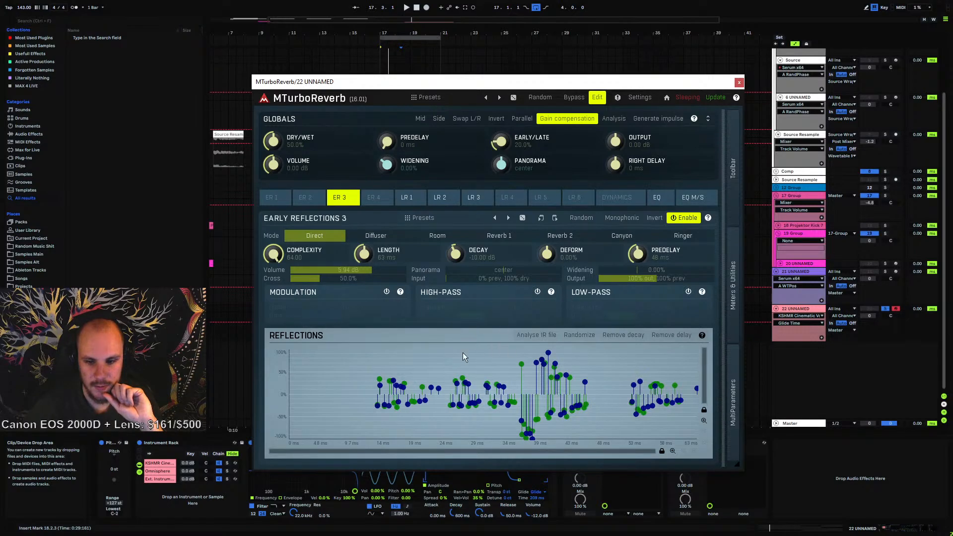
left_click(386, 292)
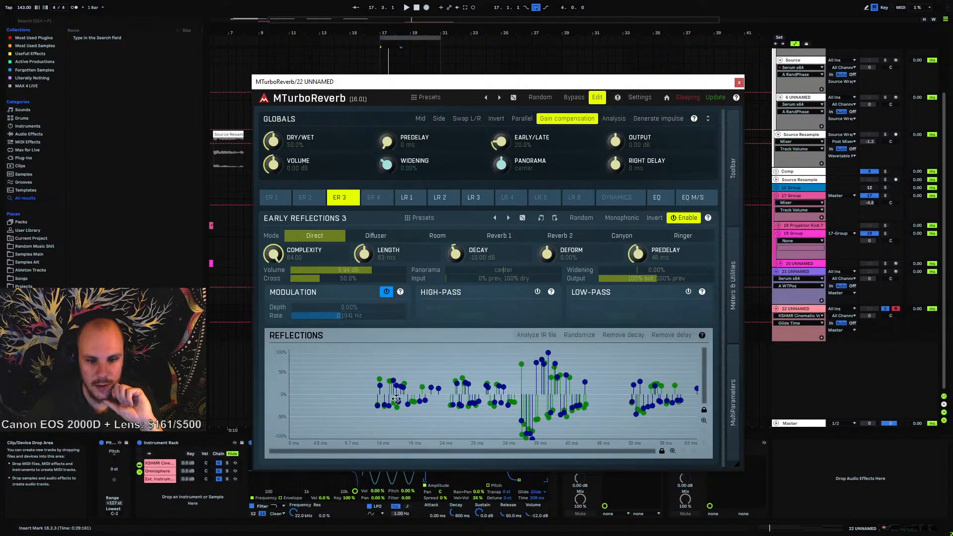
left_click(536, 292)
left_click(688, 292)
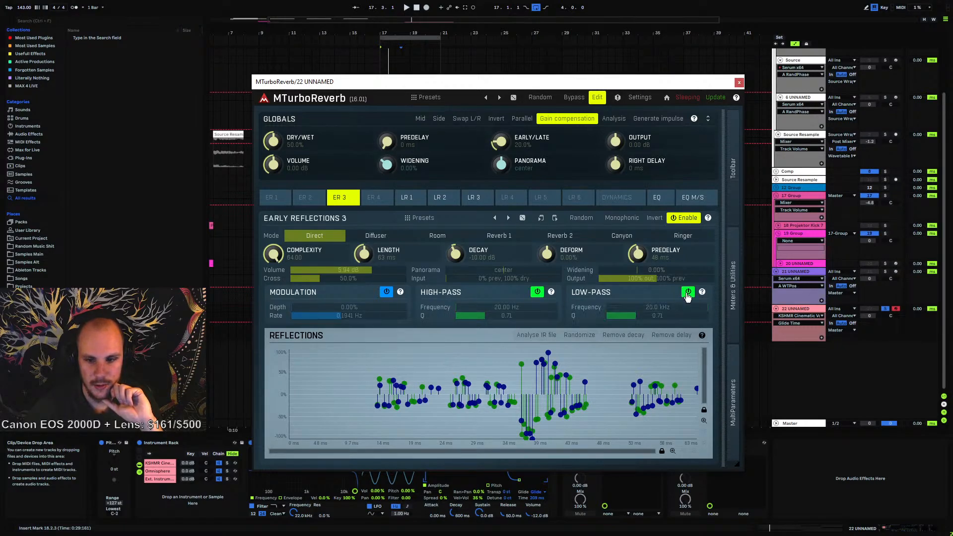
left_click(688, 291)
left_click(536, 292)
left_click(386, 292)
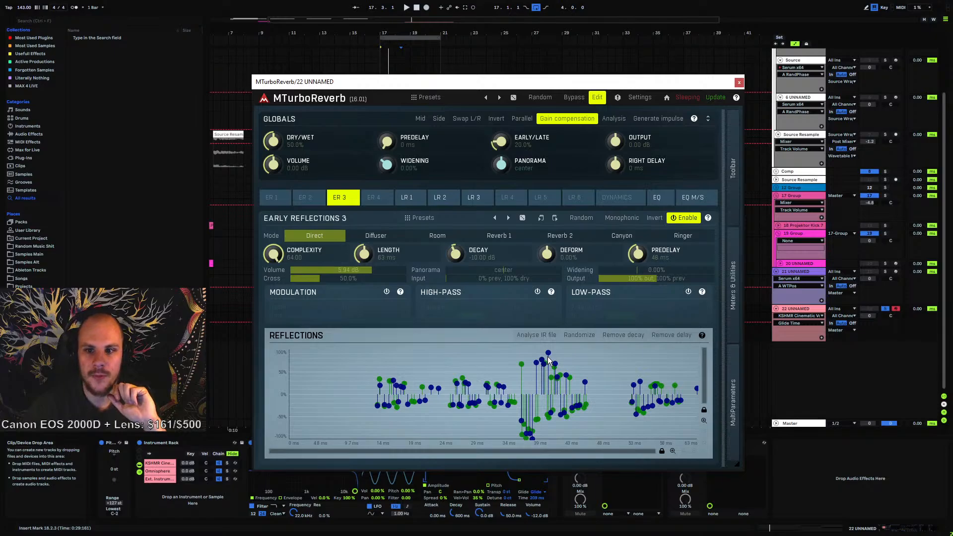
Open MTurboReverb's help and display it in the web browser, always using Google Chrome for .htm files
left_click(736, 98)
scroll(715, 195, "down", 5)
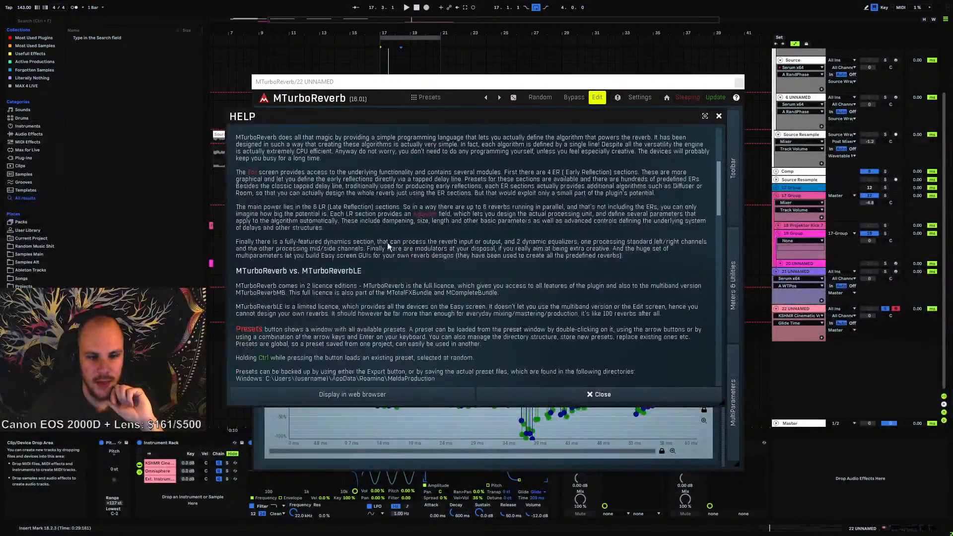
scroll(714, 195, "up", 5)
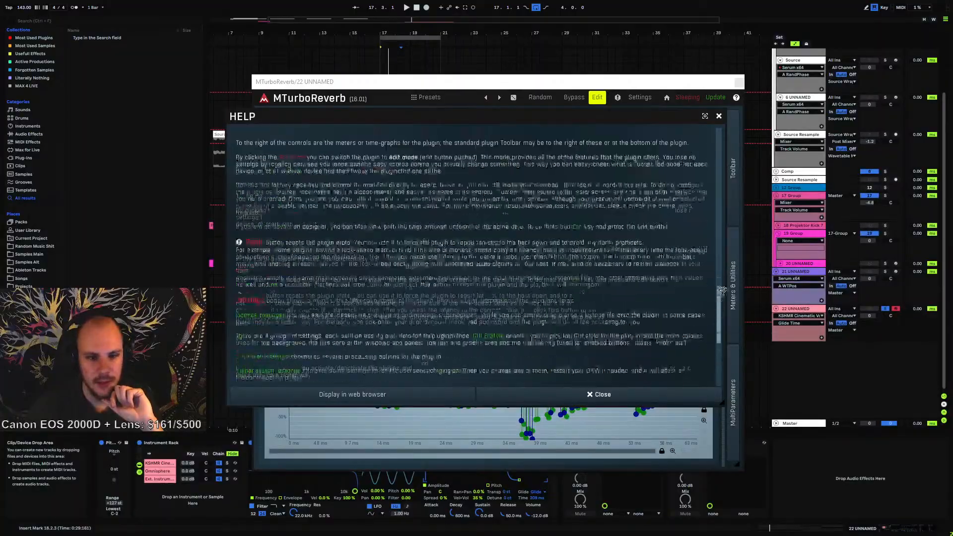
left_click_drag(725, 145, 719, 217)
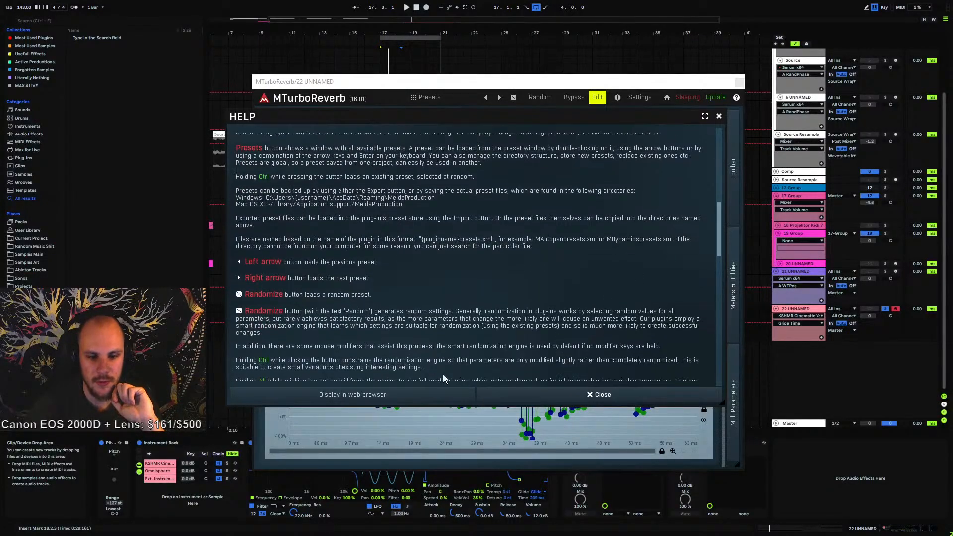
left_click(414, 396)
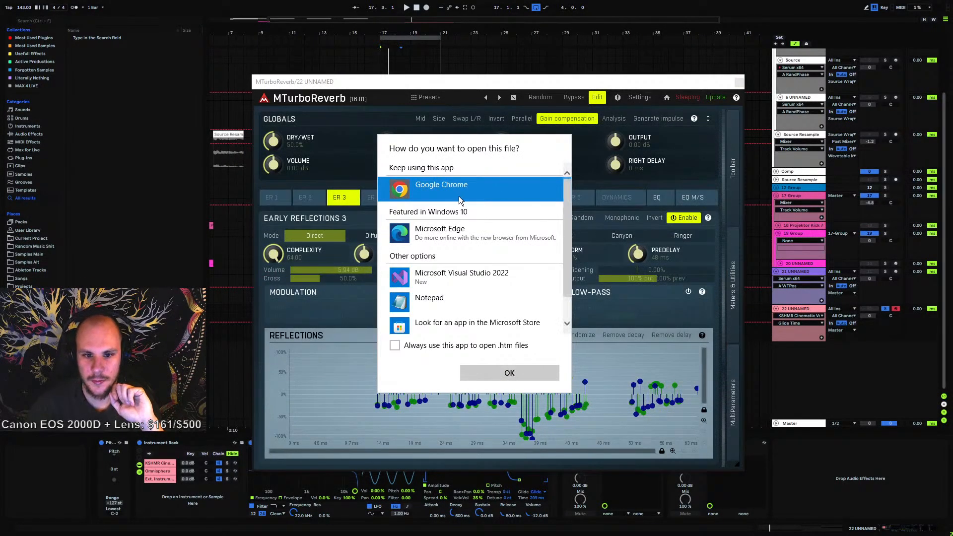
left_click(396, 347)
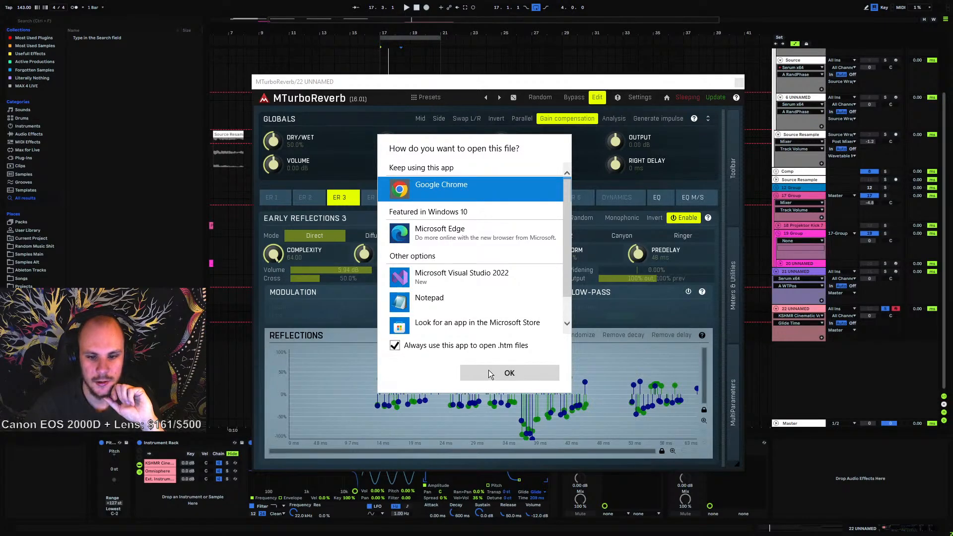
left_click(491, 374)
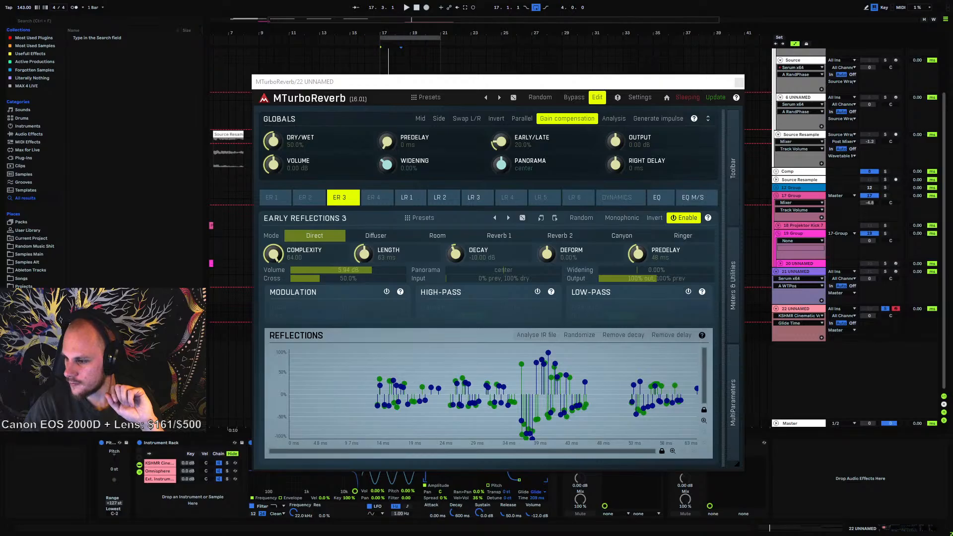
Scroll through the MTurboReverb manual page in the browser and move the browser window aside
left_click_drag(952, 144, 469, 64)
scroll(478, 218, "down", 12)
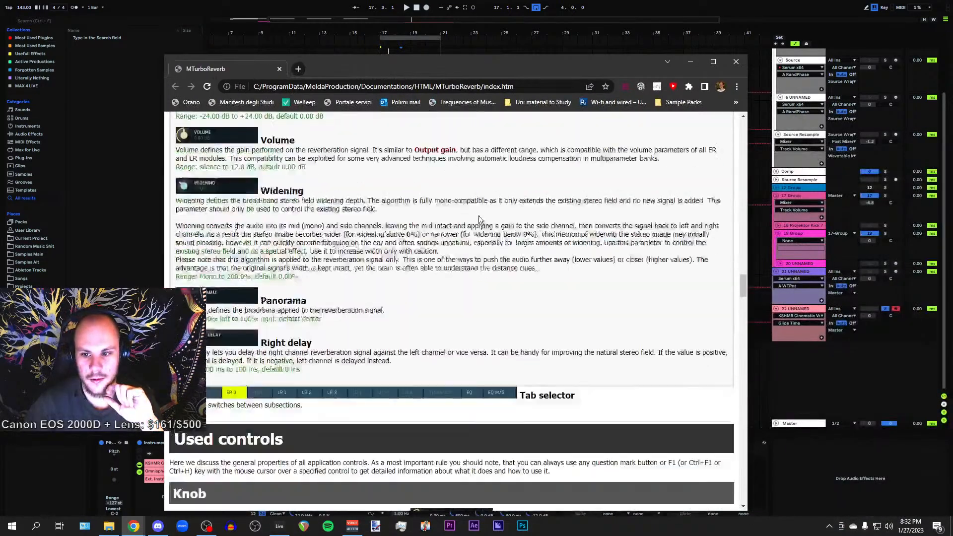
left_click_drag(742, 313, 743, 133)
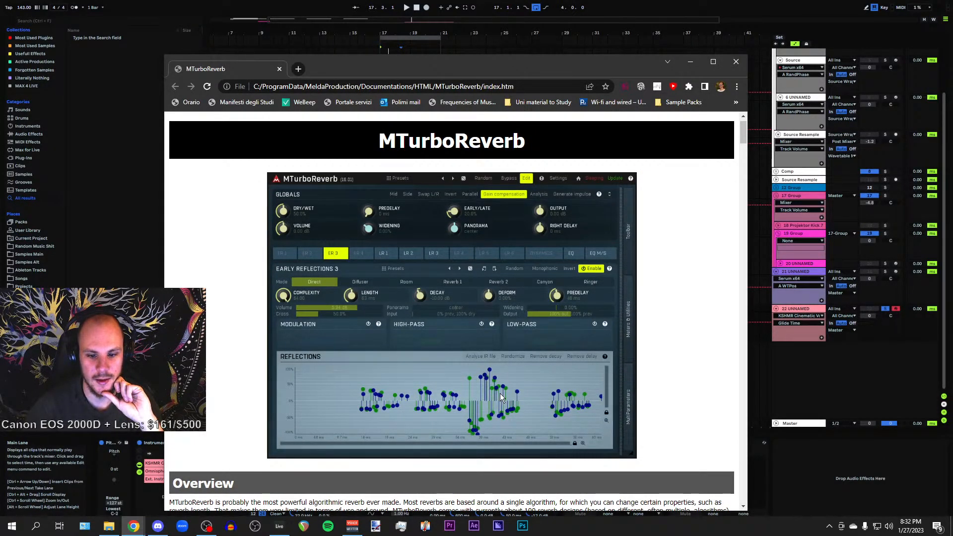
scroll(499, 389, "down", 2)
scroll(499, 388, "up", 2)
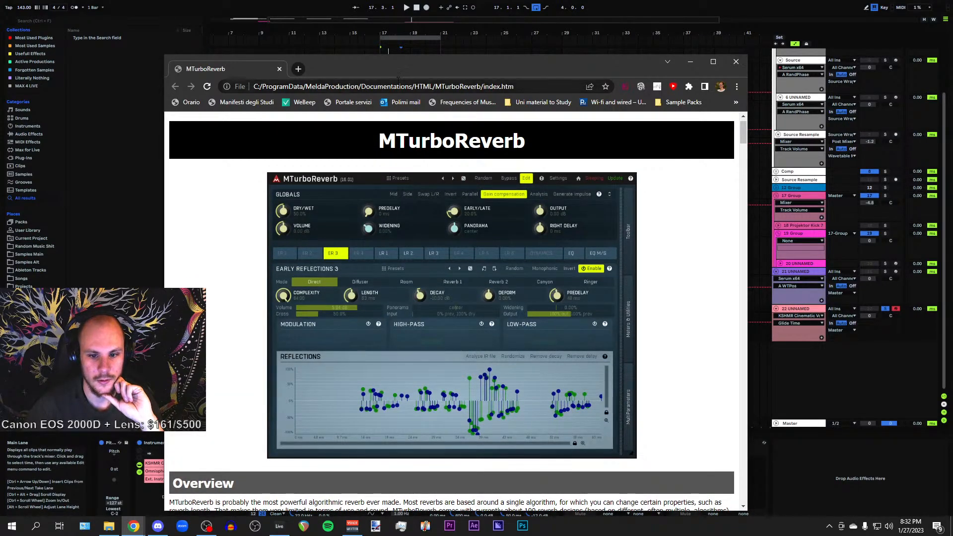
left_click_drag(389, 64, 952, 82)
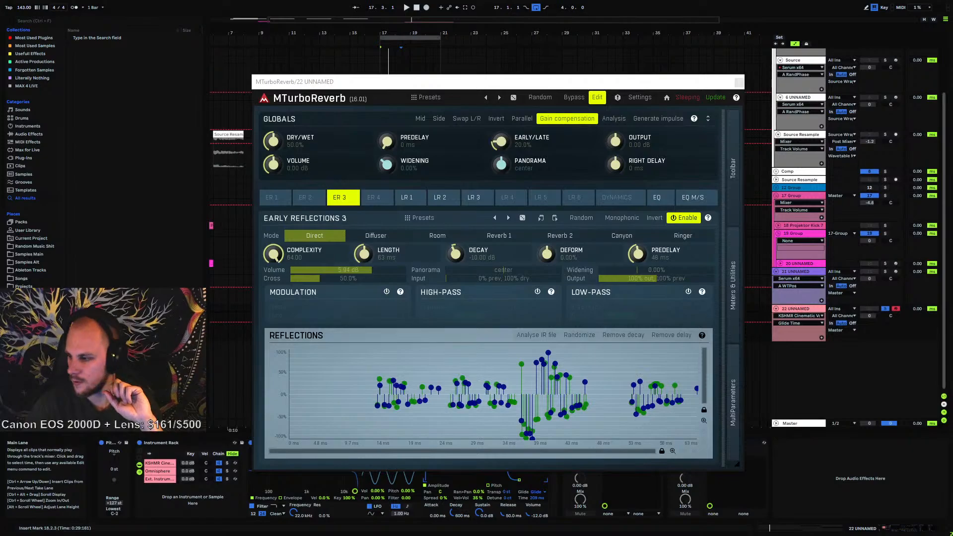
Reopen MTurboReverb's help in the web browser and look over the manual's overview
left_click(468, 223)
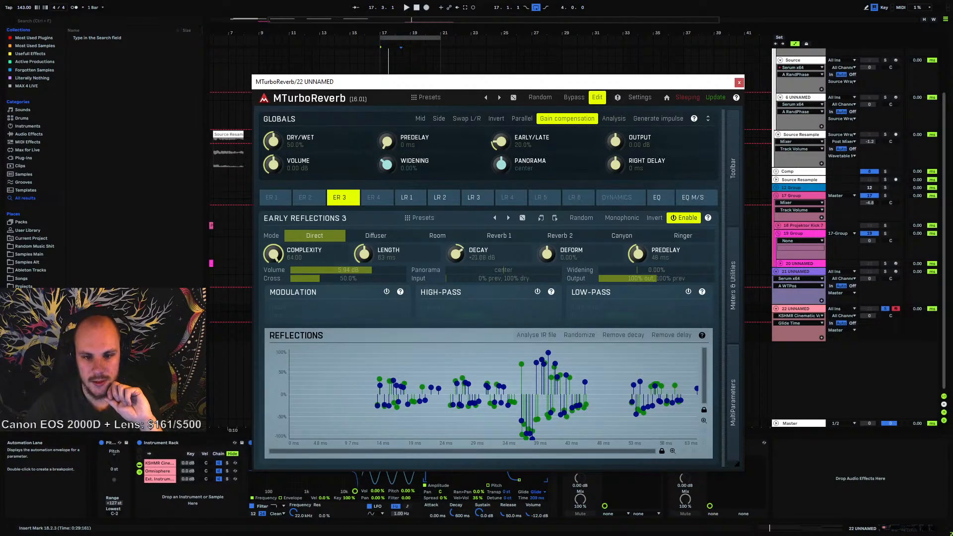
left_click(736, 98)
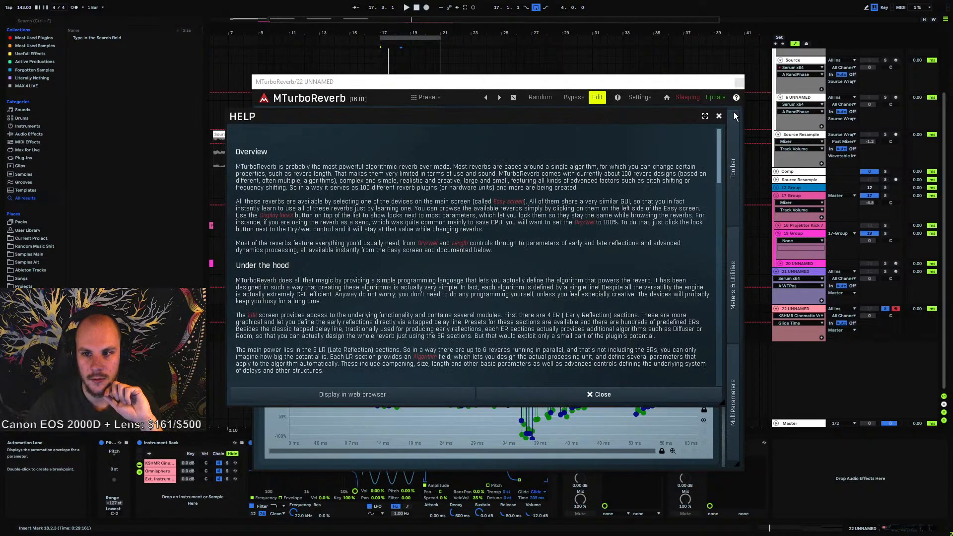
left_click(396, 394)
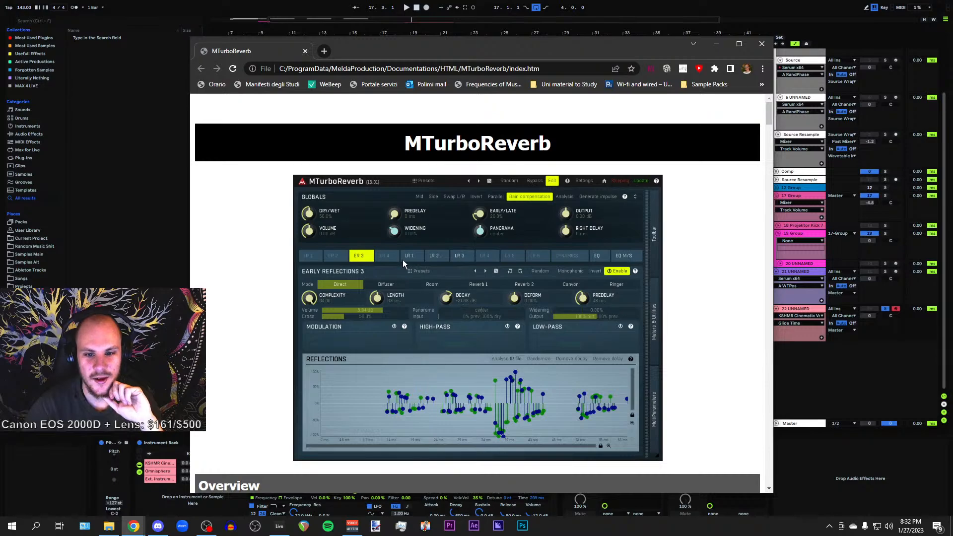
left_click_drag(390, 43, 350, 16)
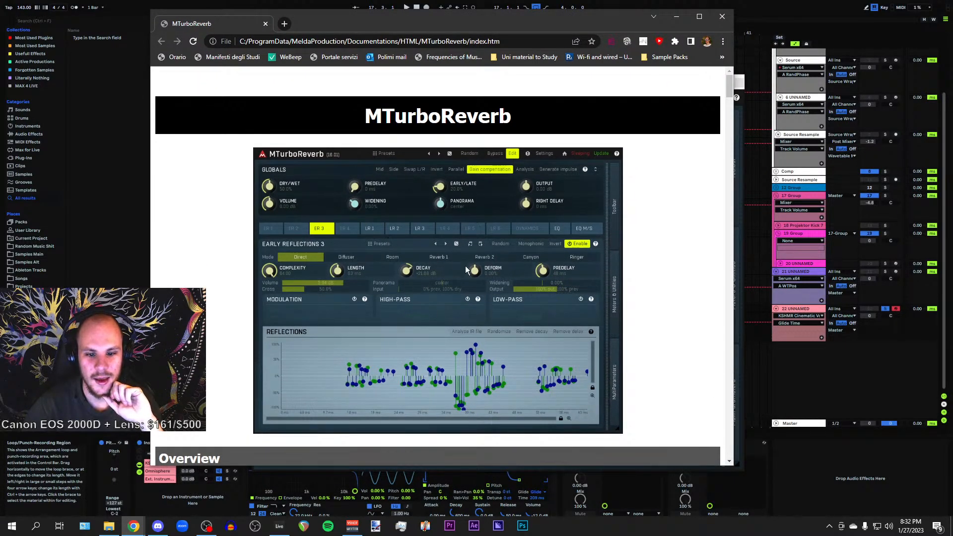
scroll(414, 233, "down", 4)
scroll(414, 233, "up", 4)
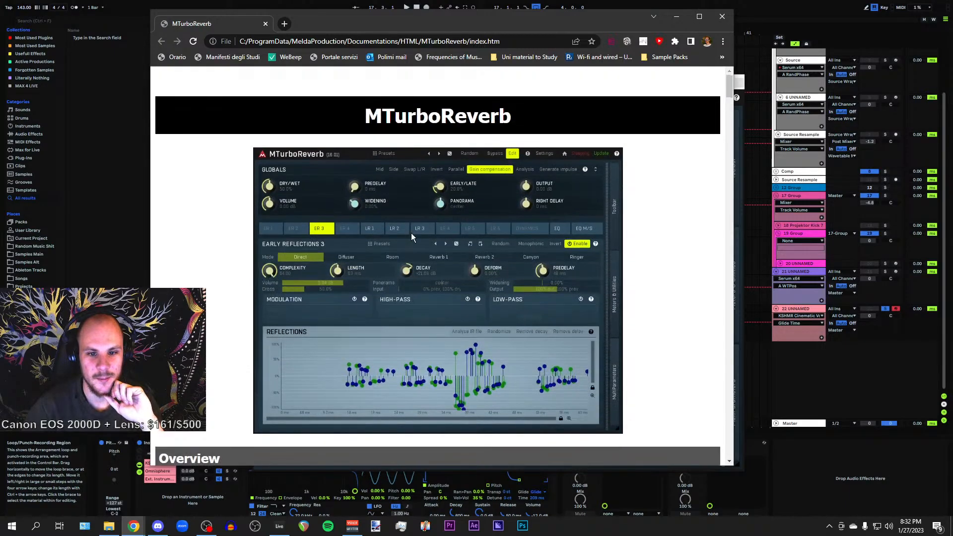
scroll(411, 233, "down", 1)
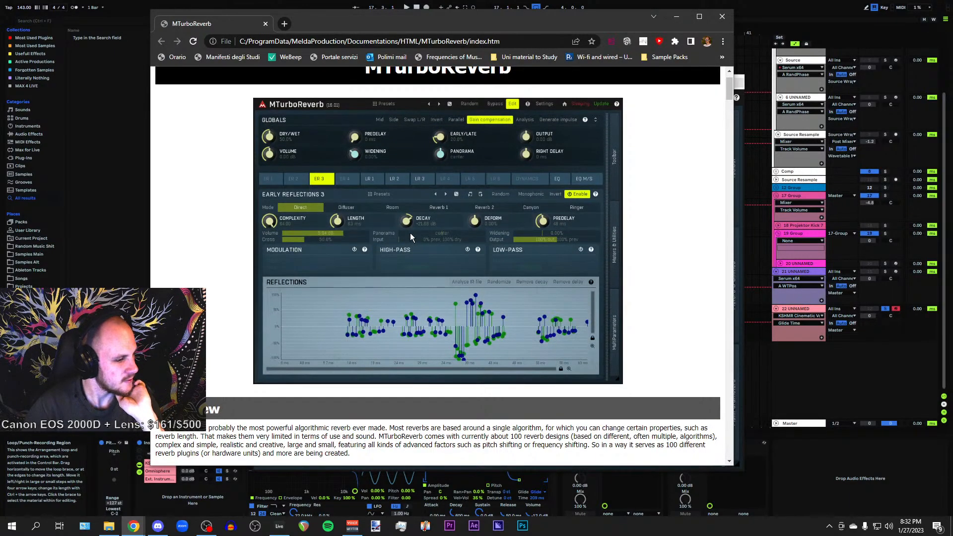
Return to Live, close the MTurboReverb window, and delete MTurboReverb from track 22's device chain
key("alt+Tab")
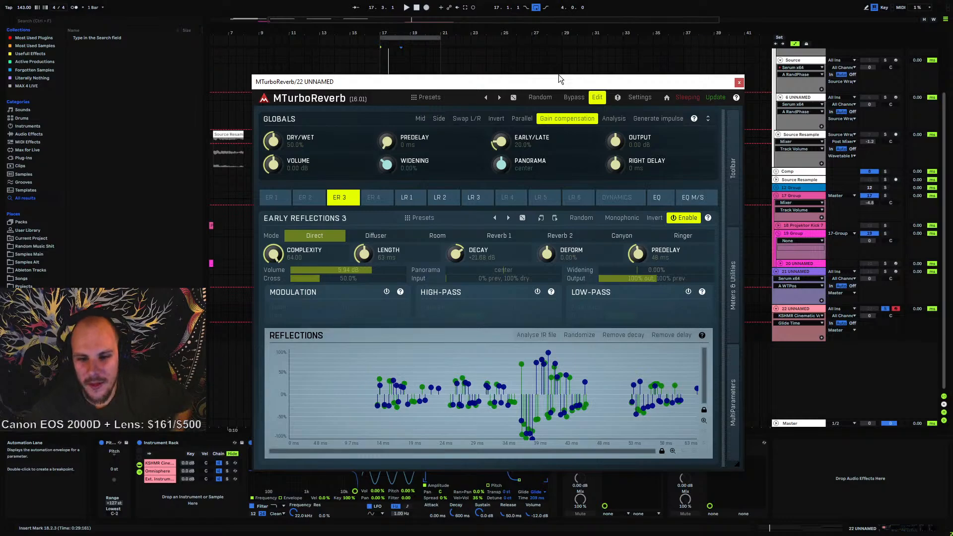
left_click(739, 81)
left_click(710, 442)
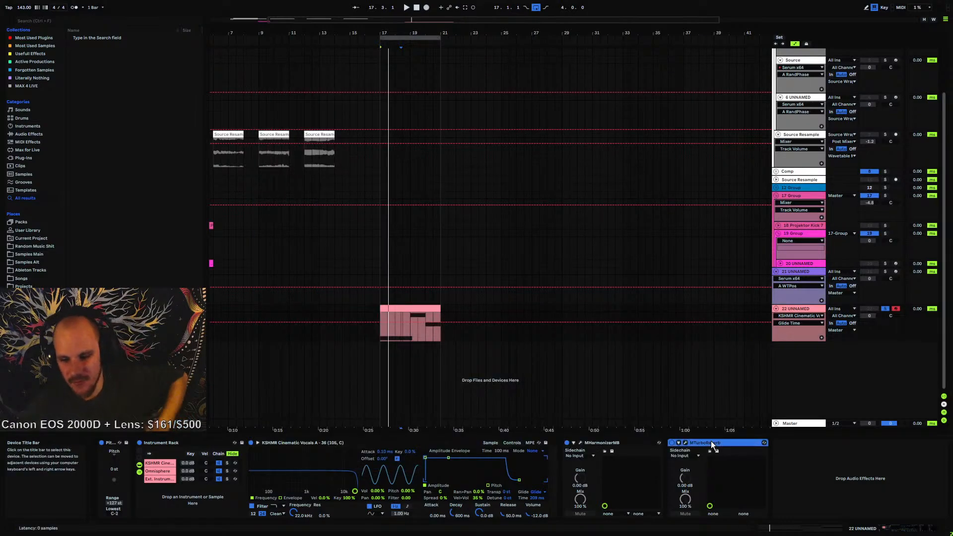
key("Delete")
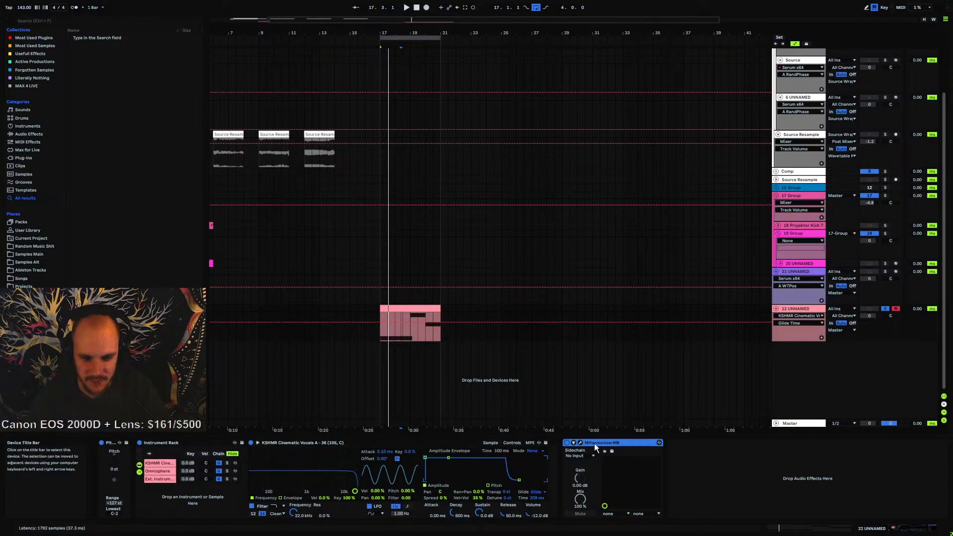
Open and close the MHarmonizerMB plugin window on track 22
left_click(383, 338)
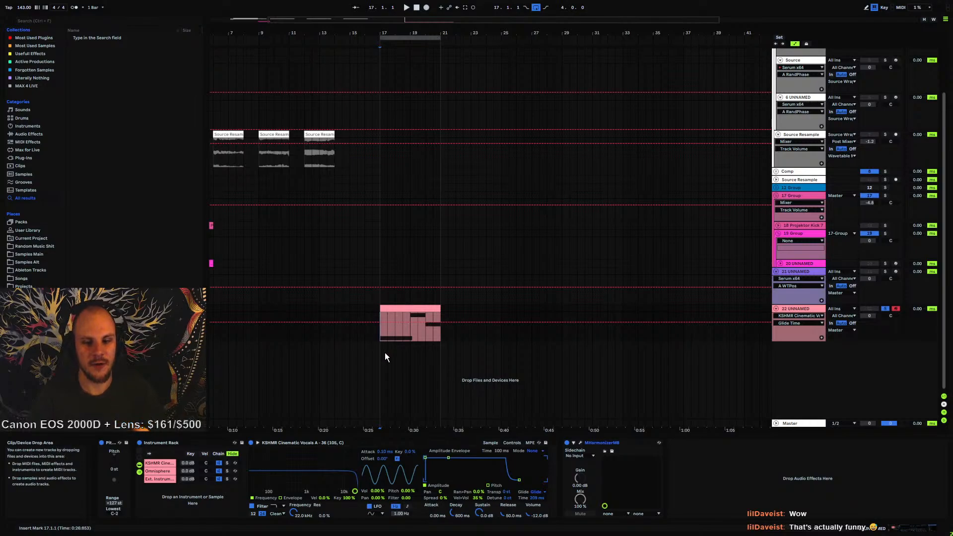
left_click(581, 442)
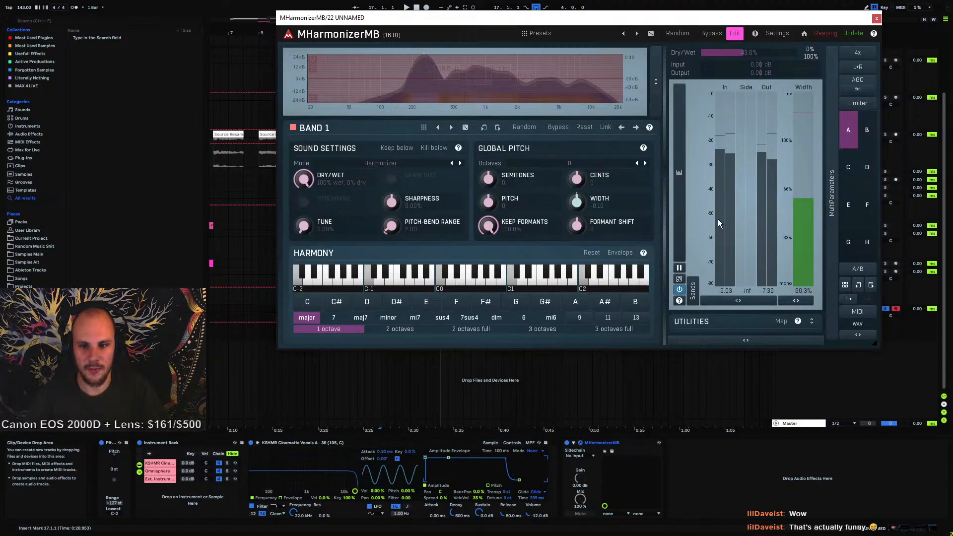
left_click(877, 20)
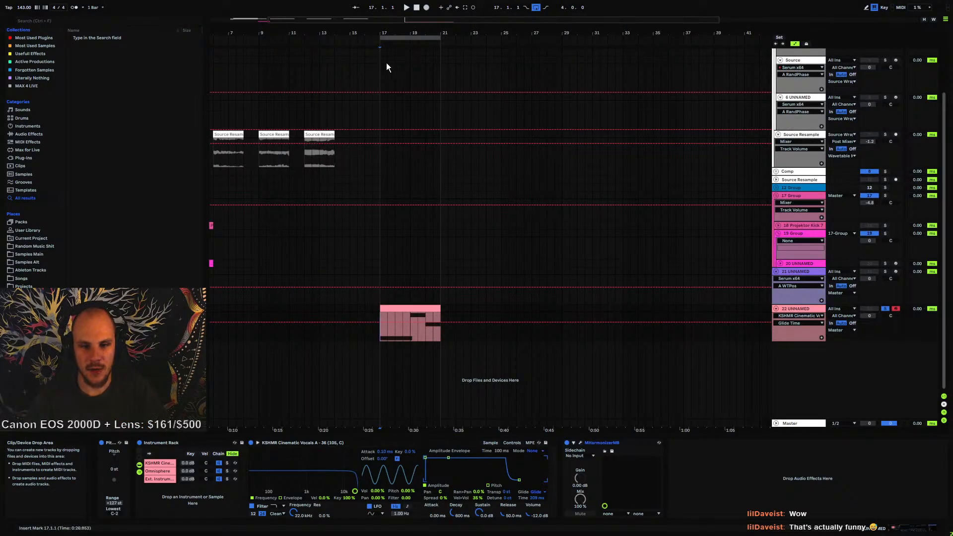
Zoom out the arrangement and fold the tracks to show the track list compactly
left_click_drag(348, 32, 347, 50)
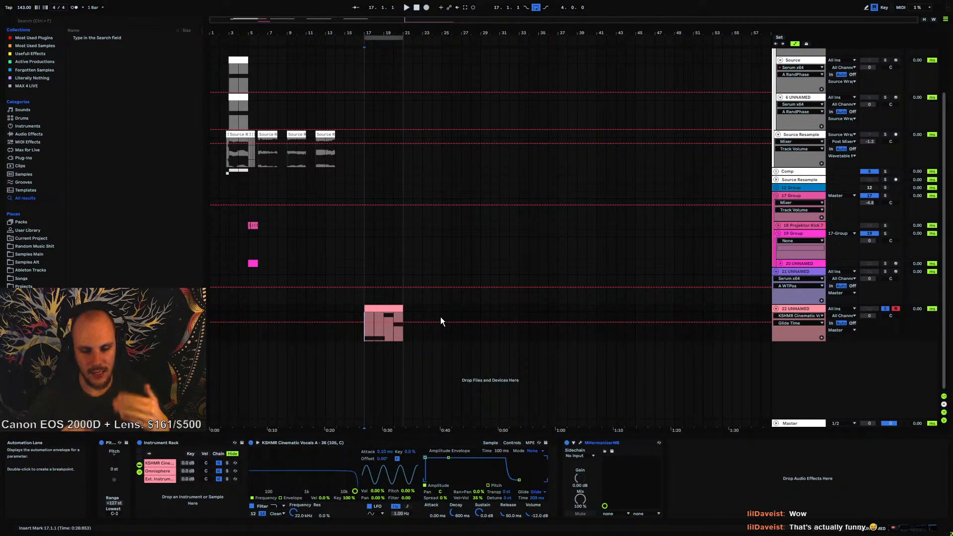
left_click(603, 447)
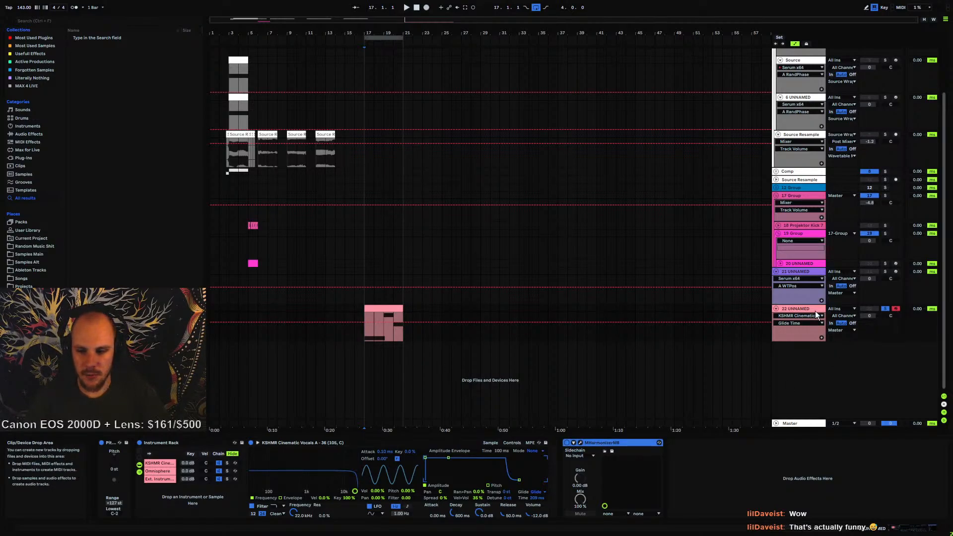
scroll(772, 305, "up", 3)
left_click(776, 347)
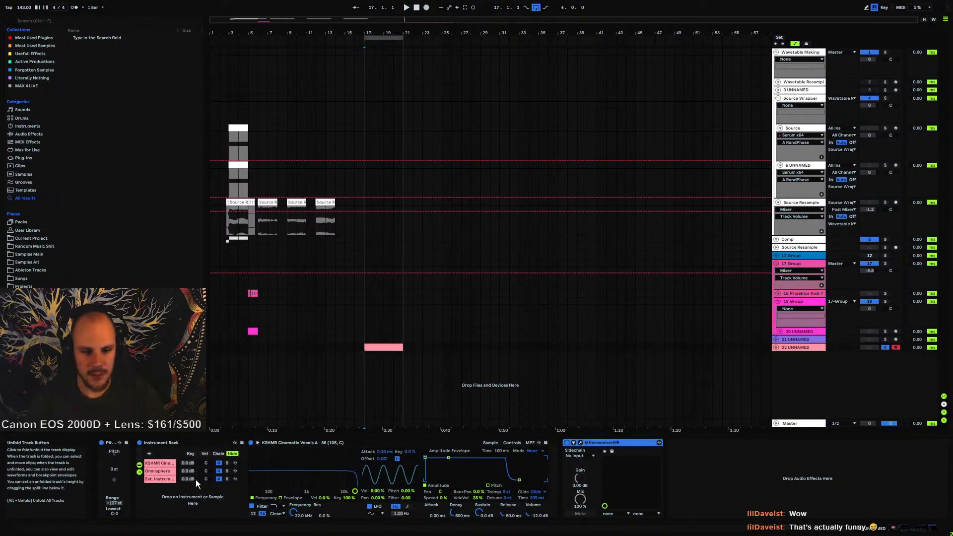
Select the instrument rack's Ext. Instrument chain and open the MHarmonizerMB plugin window
left_click(159, 479)
left_click(300, 442)
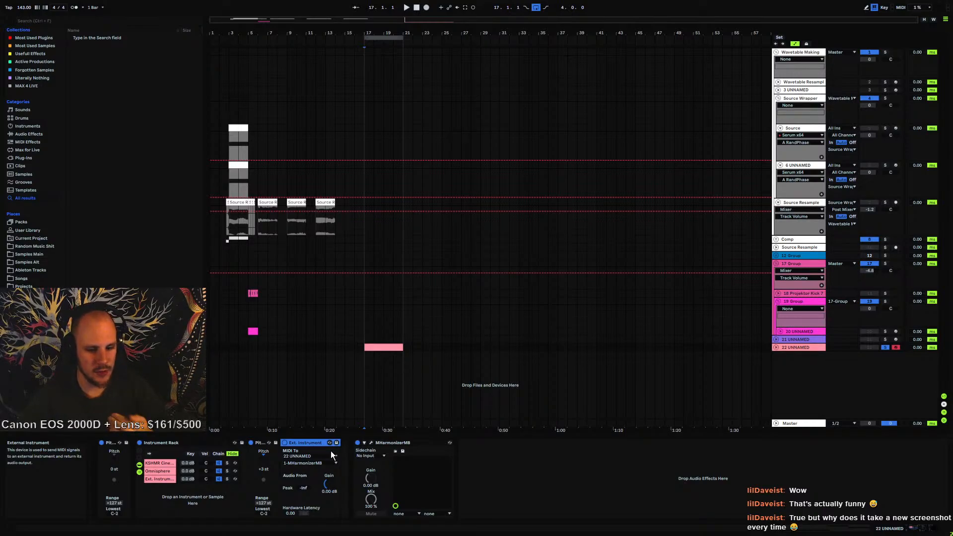
left_click(371, 443)
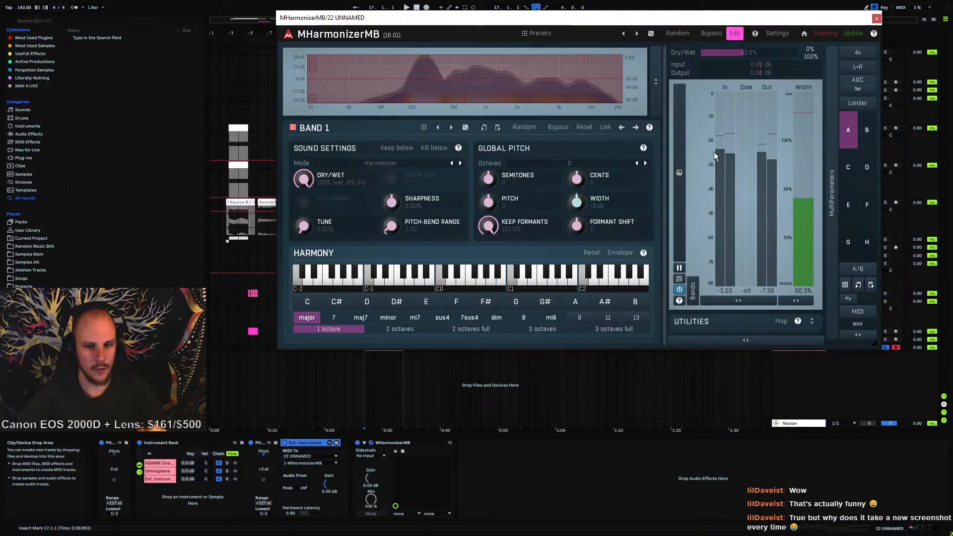
Switch MHarmonizerMB's Edit view off, open its help in the web browser, and switch Edit back on
left_click(734, 38)
left_click(869, 33)
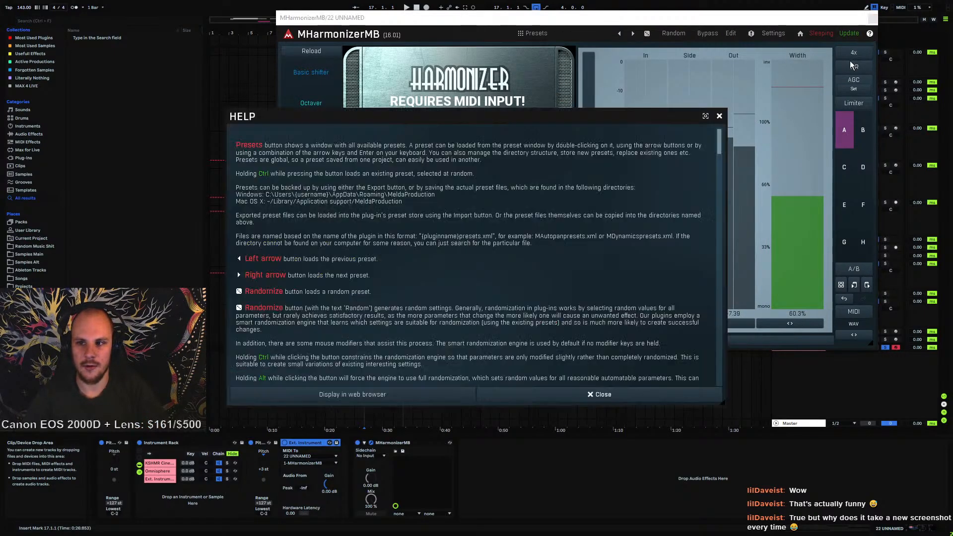
left_click(347, 403)
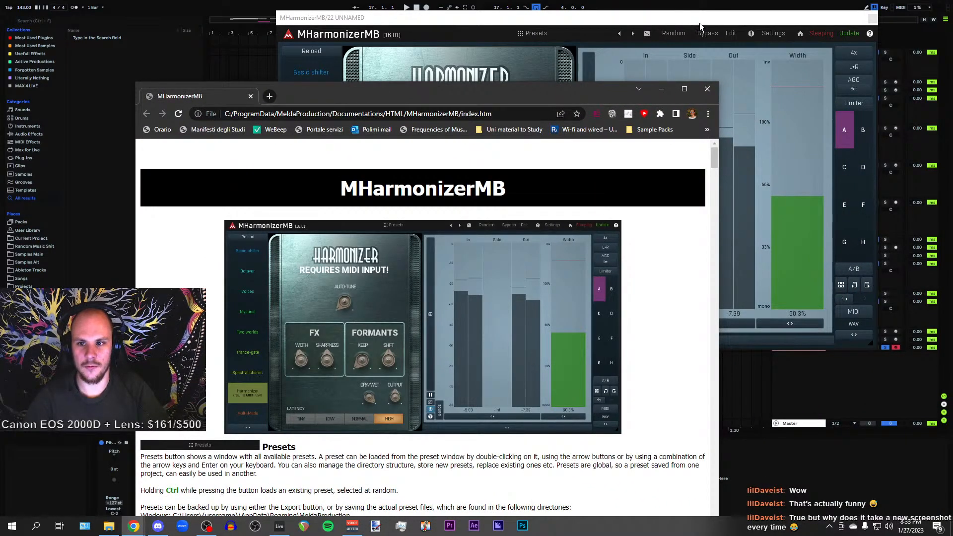
left_click(730, 34)
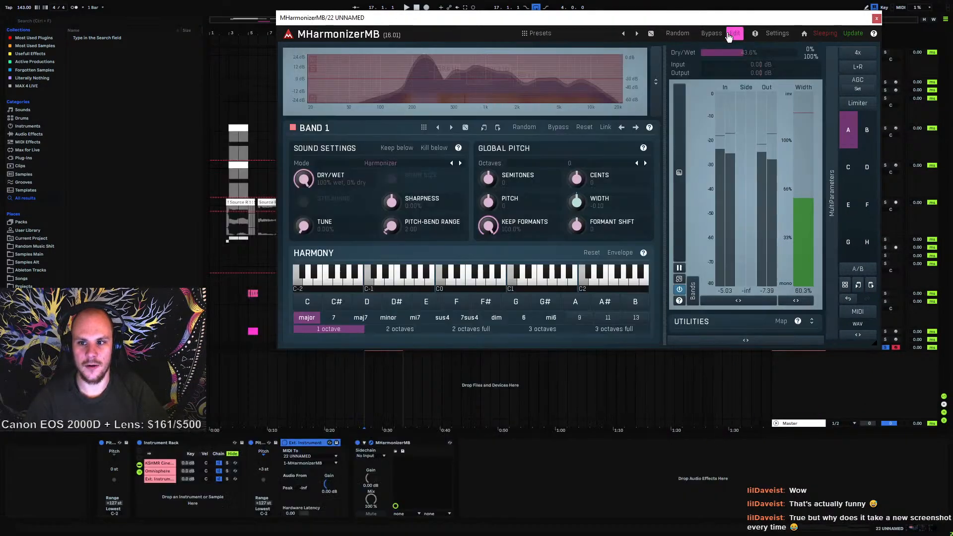
Open MHarmonizerMB's help in the web browser and scroll through its manual page
left_click(873, 35)
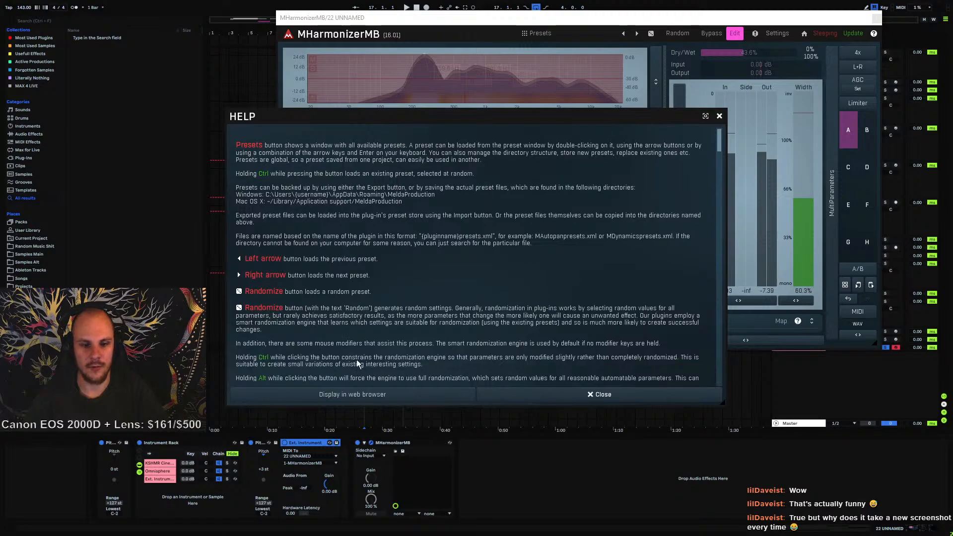
left_click(391, 394)
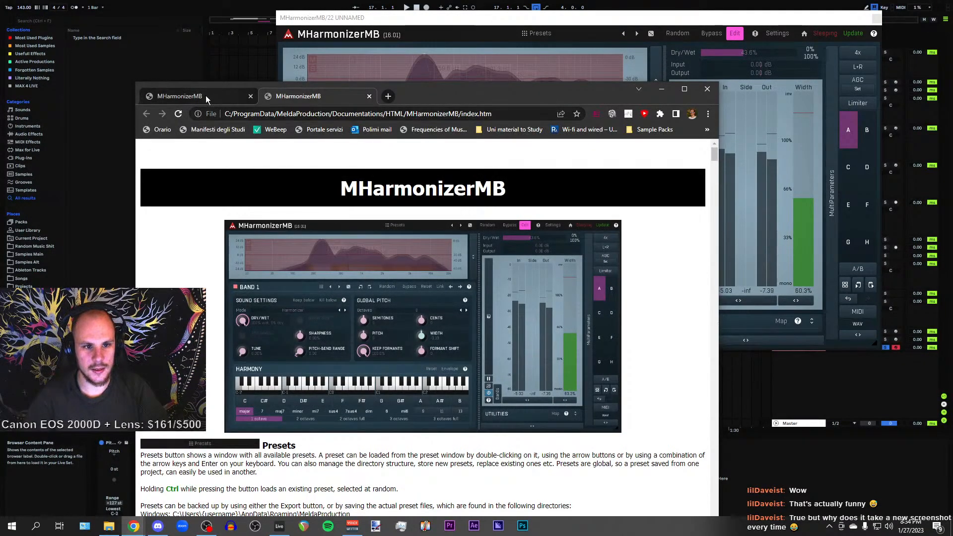
left_click(304, 96)
left_click(196, 97)
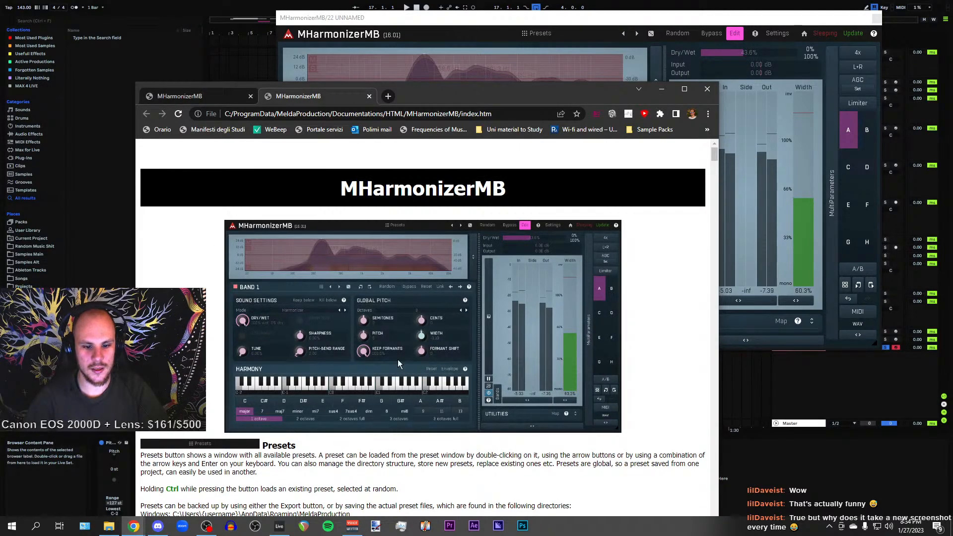
scroll(405, 353, "down", 5)
scroll(411, 347, "up", 3)
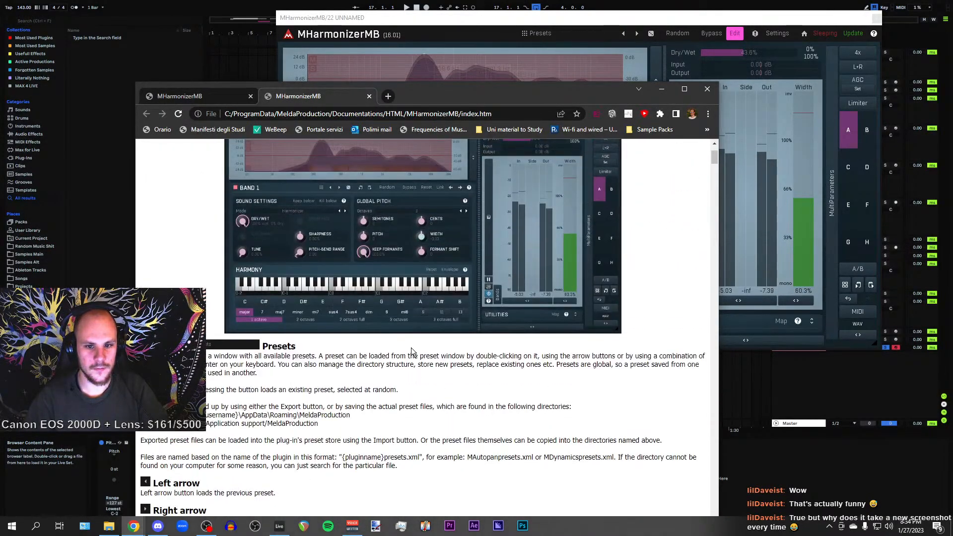
scroll(411, 351, "up", 2)
scroll(411, 350, "down", 3)
scroll(411, 351, "up", 3)
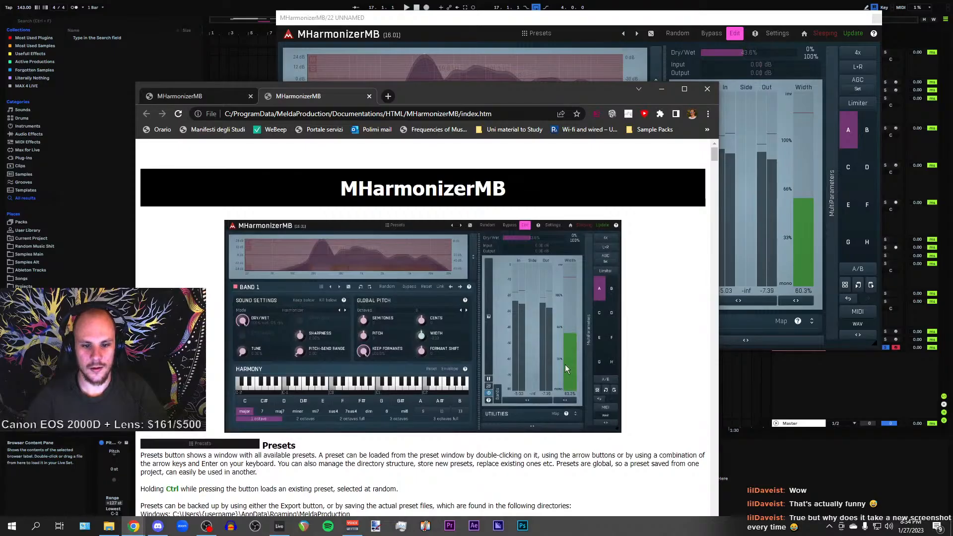
Scroll through the MHarmonizerMB manual page to examine its toolbar, band editor and band panel sections, then close the manual tabs
scroll(396, 325, "down", 10)
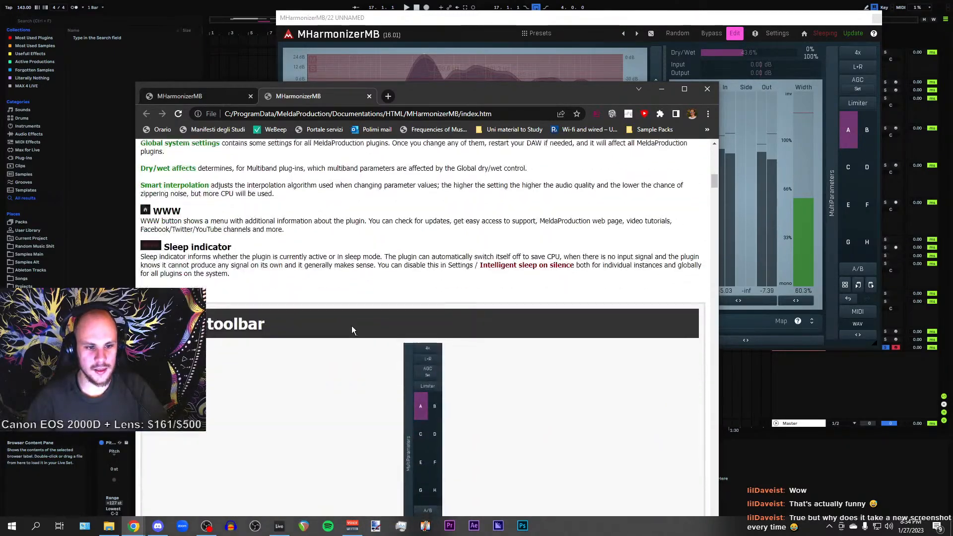
scroll(351, 326, "down", 10)
scroll(352, 324, "up", 12)
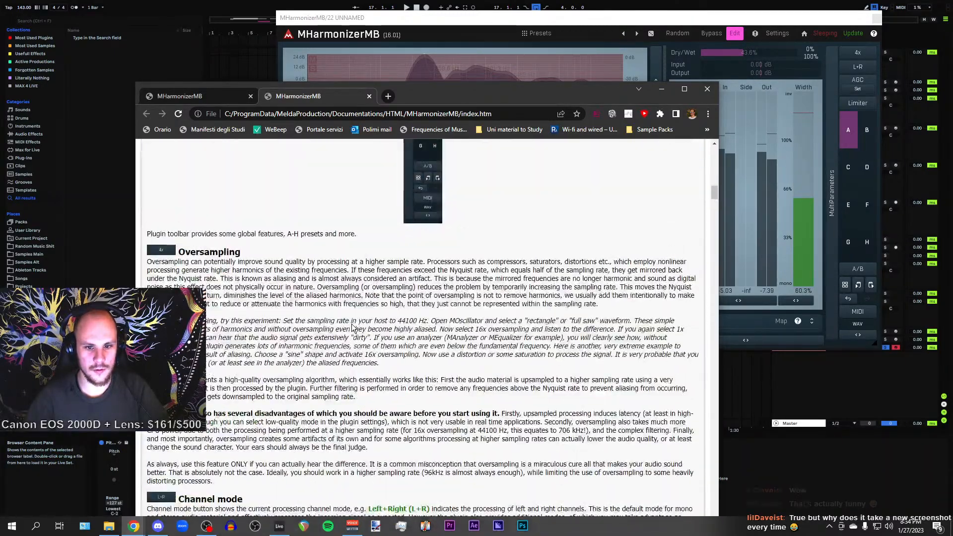
scroll(353, 324, "down", 20)
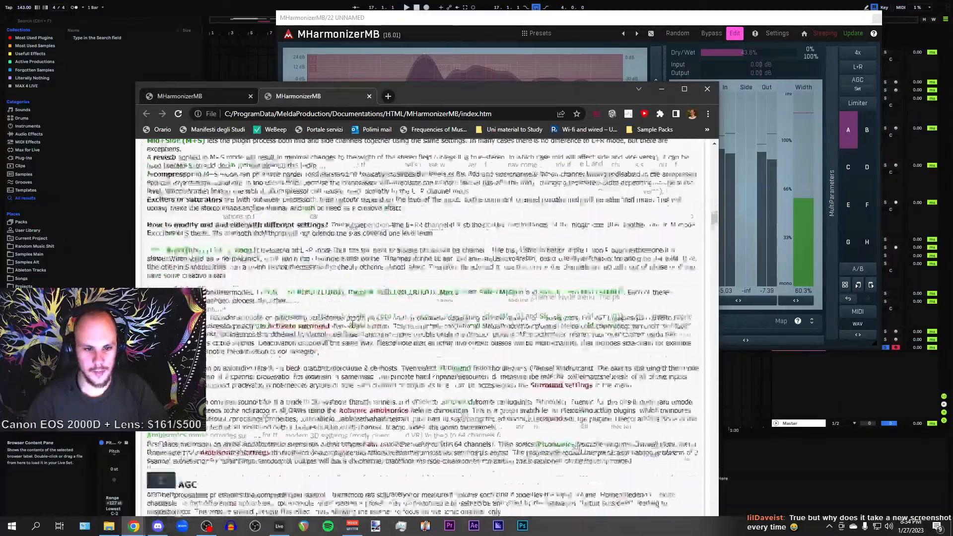
scroll(352, 323, "down", 20)
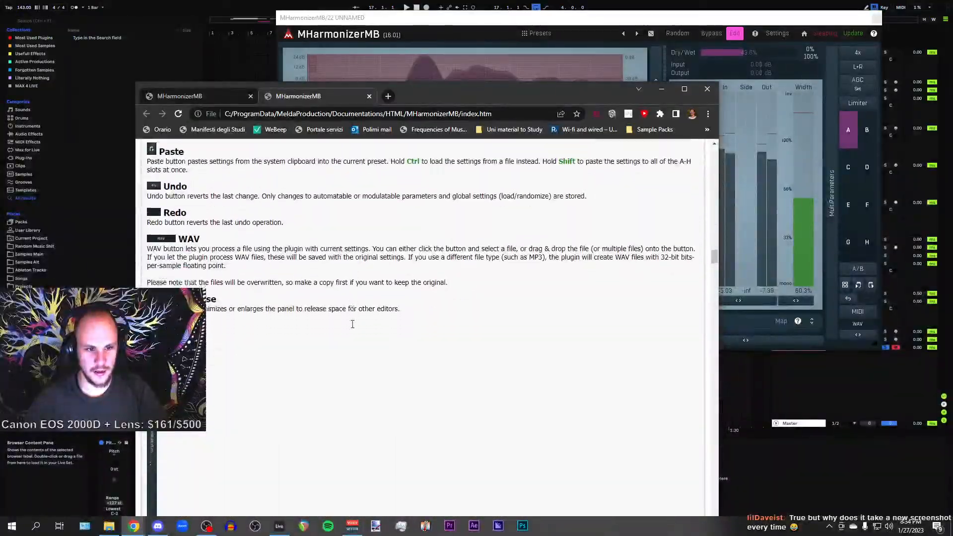
scroll(352, 324, "down", 4)
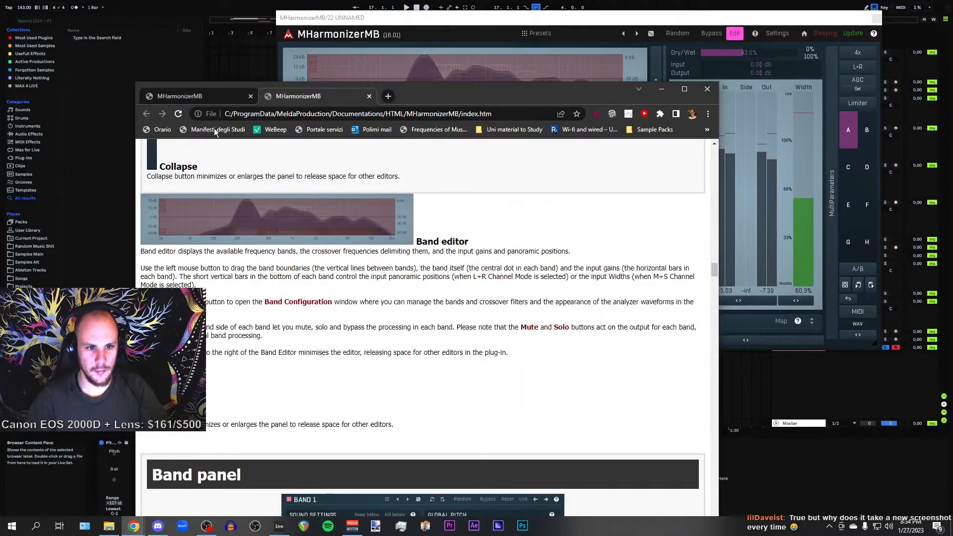
left_click(195, 96)
scroll(345, 308, "down", 15)
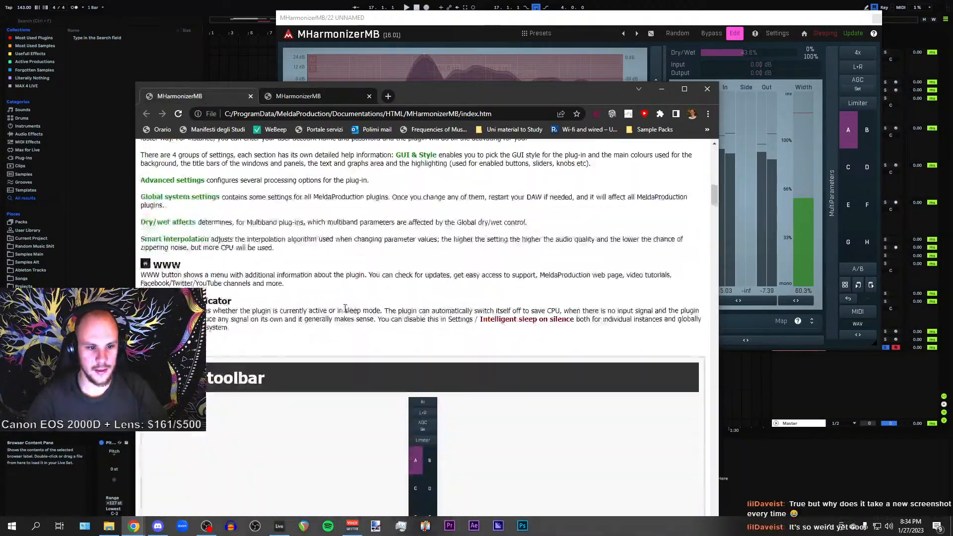
scroll(345, 308, "down", 15)
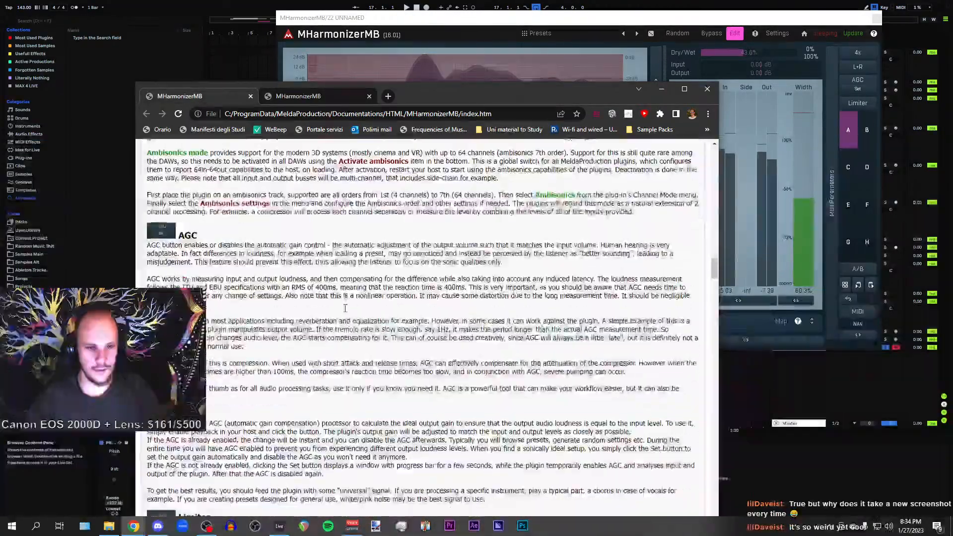
scroll(345, 308, "down", 15)
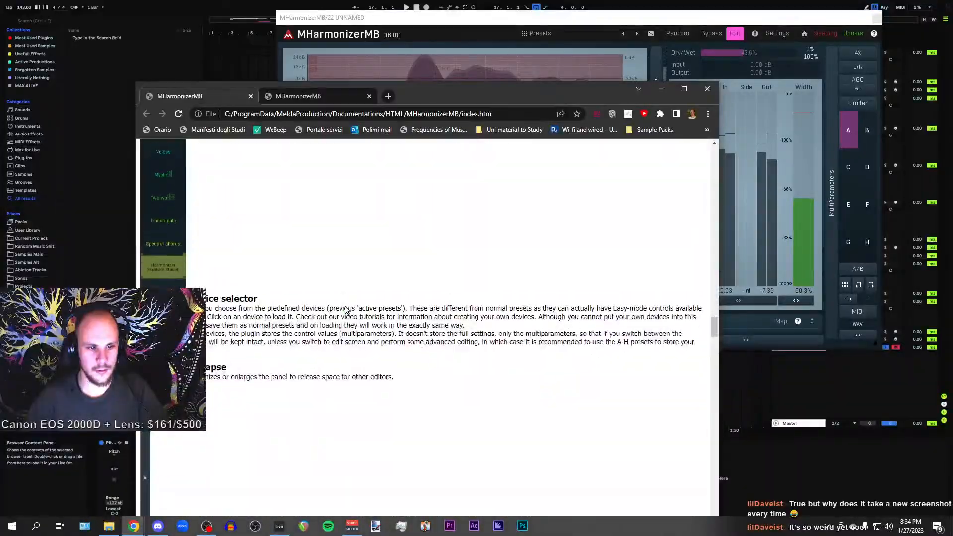
scroll(346, 310, "down", 15)
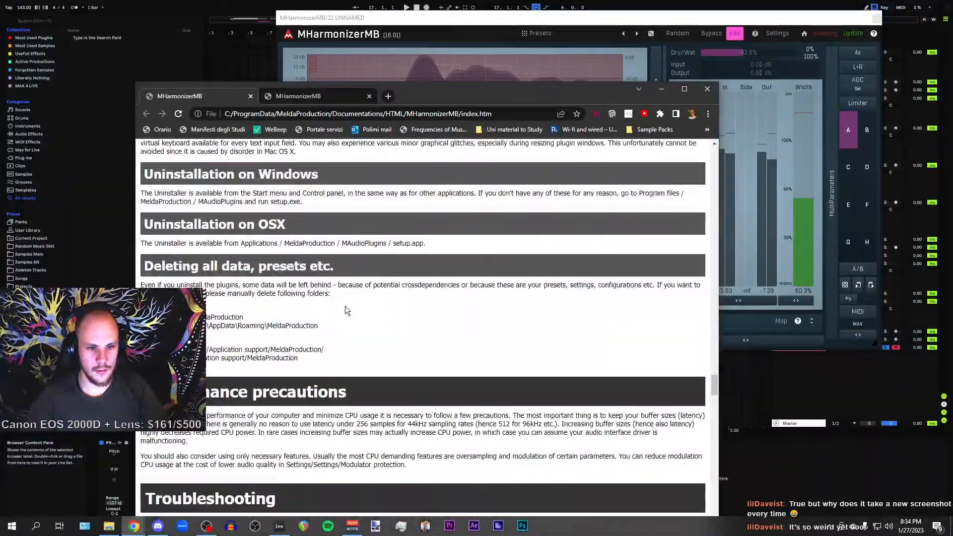
scroll(346, 309, "down", 15)
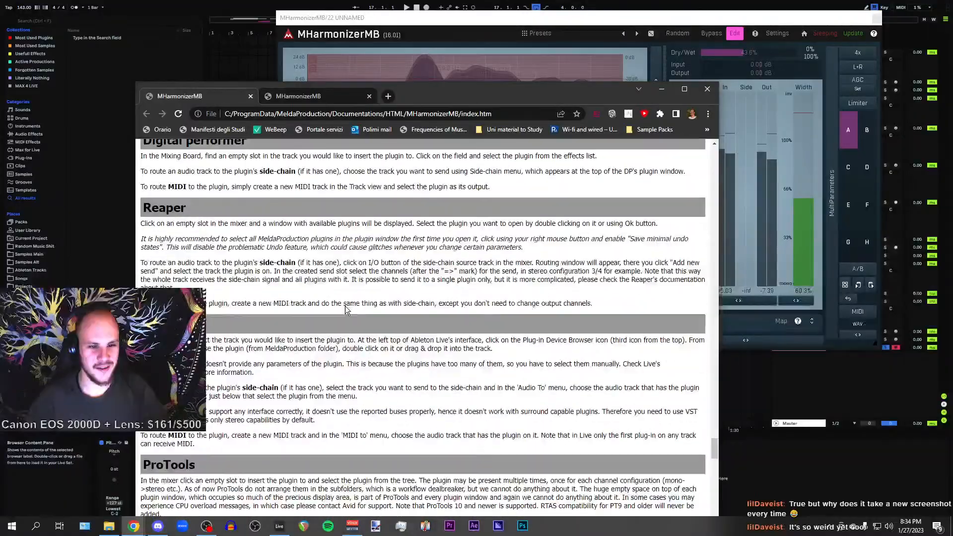
scroll(418, 325, "down", 15)
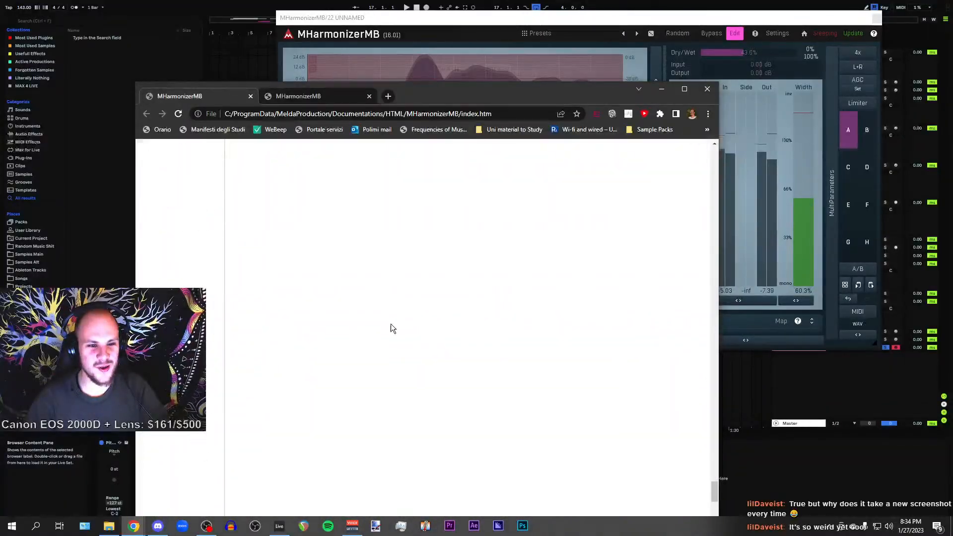
left_click_drag(713, 496, 726, 272)
scroll(713, 271, "down", 1)
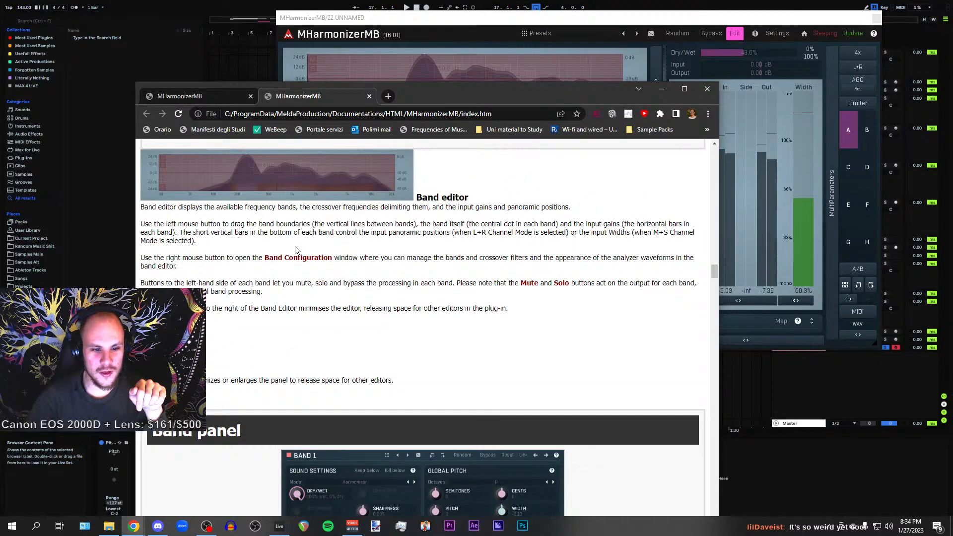
scroll(420, 321, "down", 10)
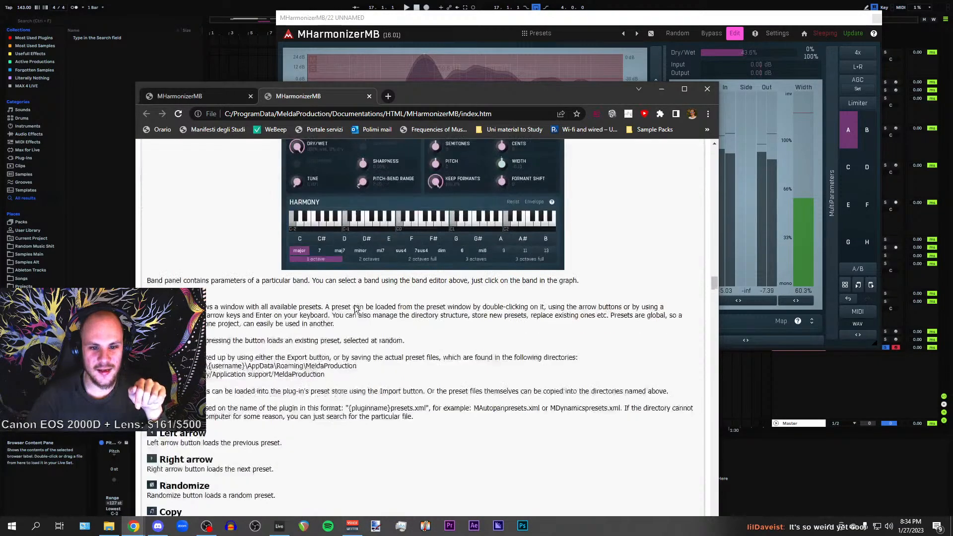
scroll(354, 305, "down", 15)
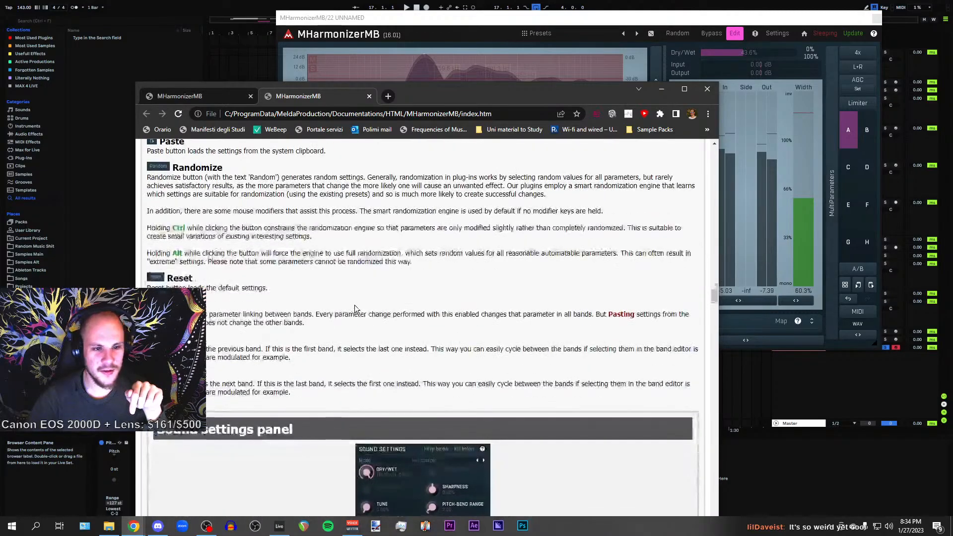
scroll(354, 305, "down", 5)
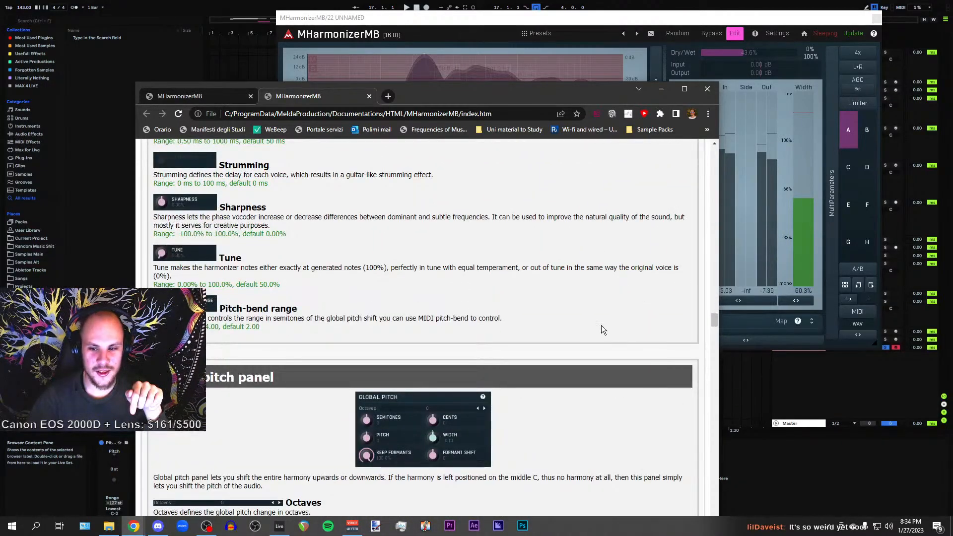
left_click_drag(713, 321, 733, 341)
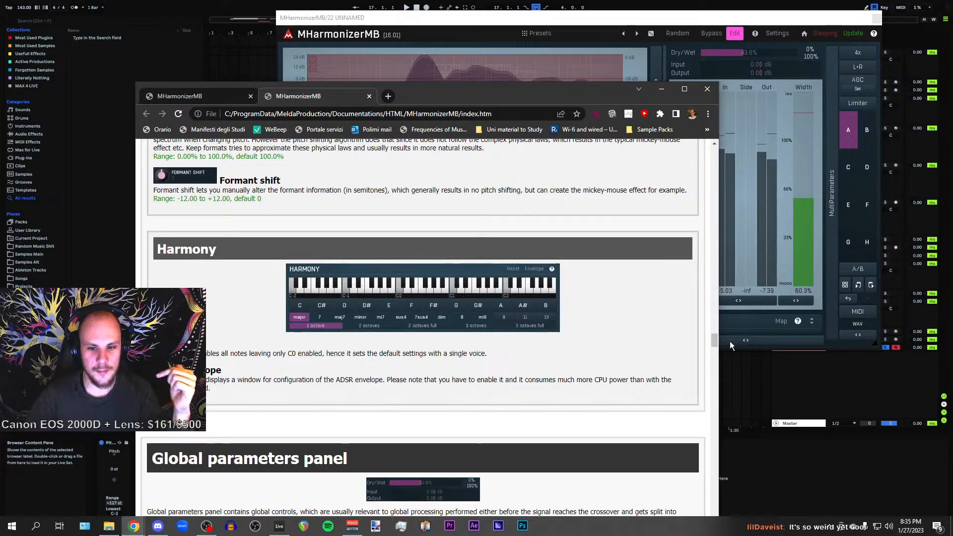
scroll(279, 293, "up", 15)
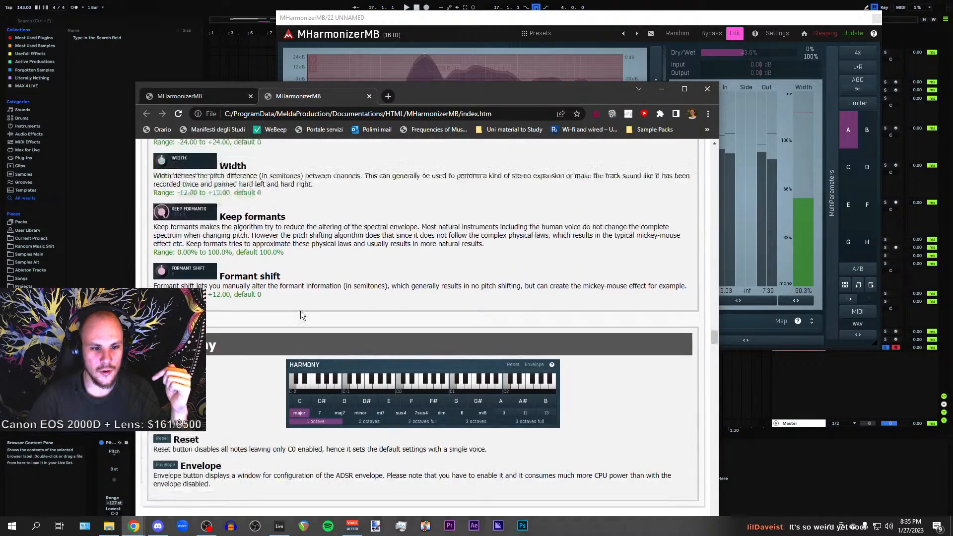
scroll(385, 328, "up", 15)
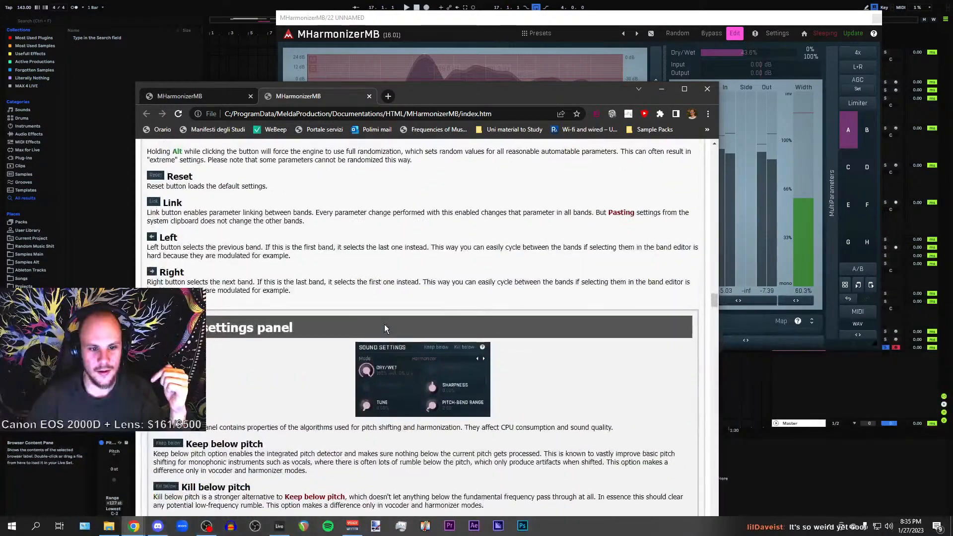
scroll(384, 327, "up", 15)
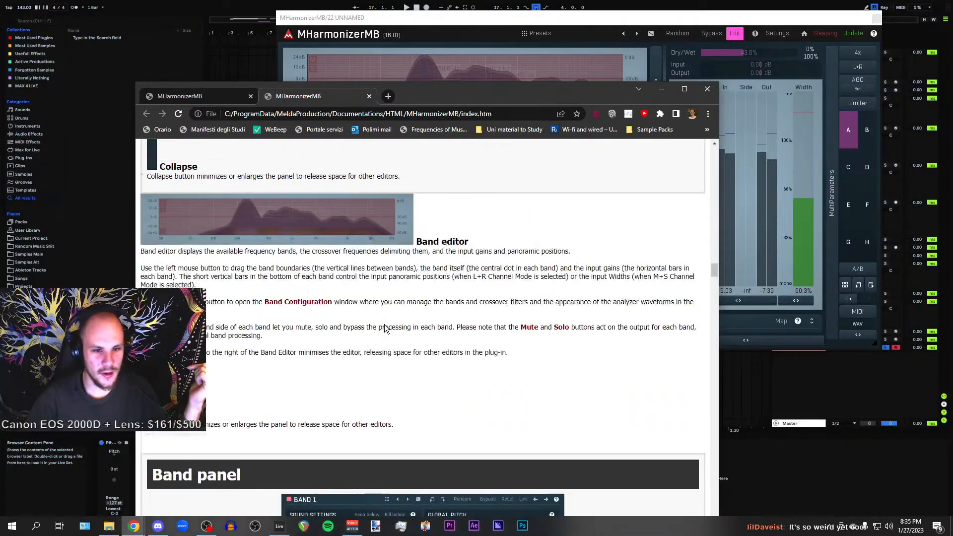
scroll(384, 326, "up", 8)
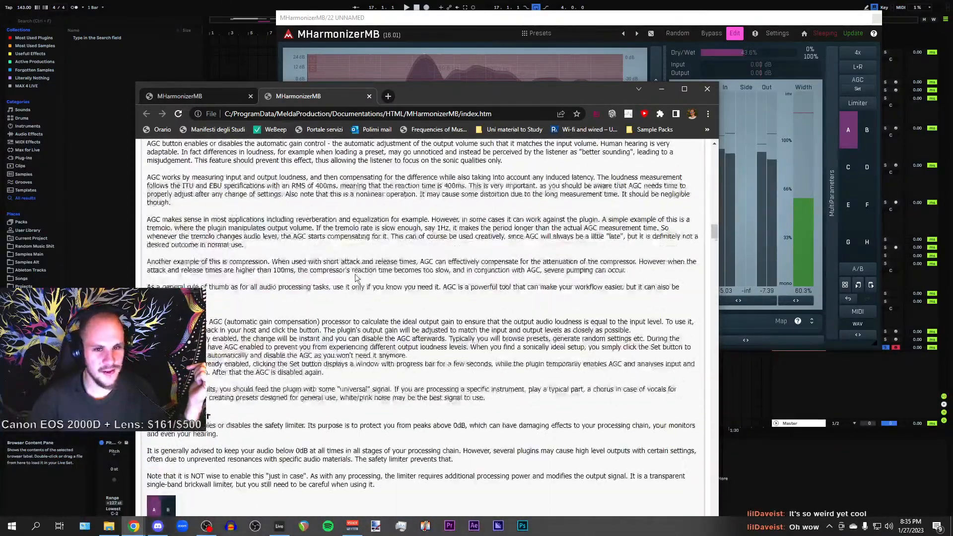
middle_click(319, 94)
middle_click(217, 93)
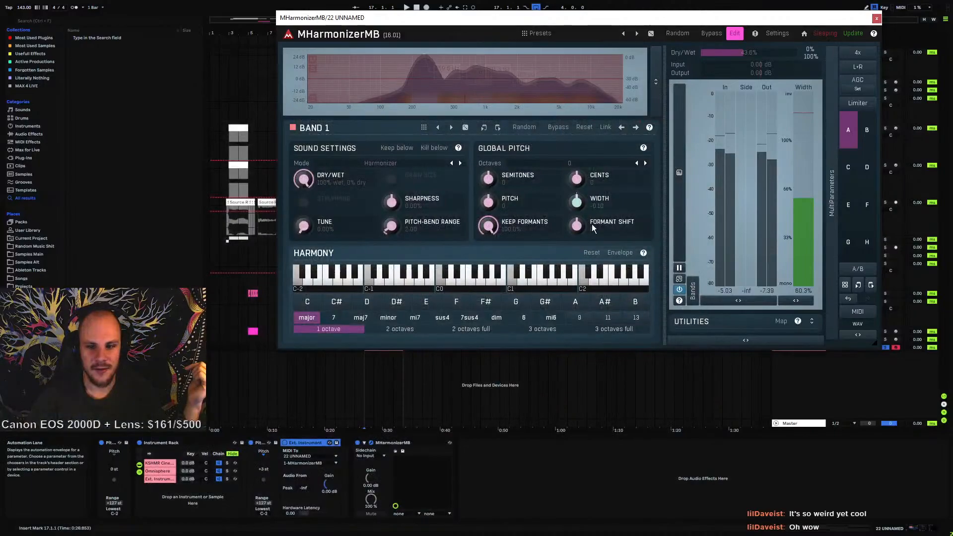
Open the Global Pitch panel's help in the web browser, read its parameter descriptions, and close the browser
left_click(643, 148)
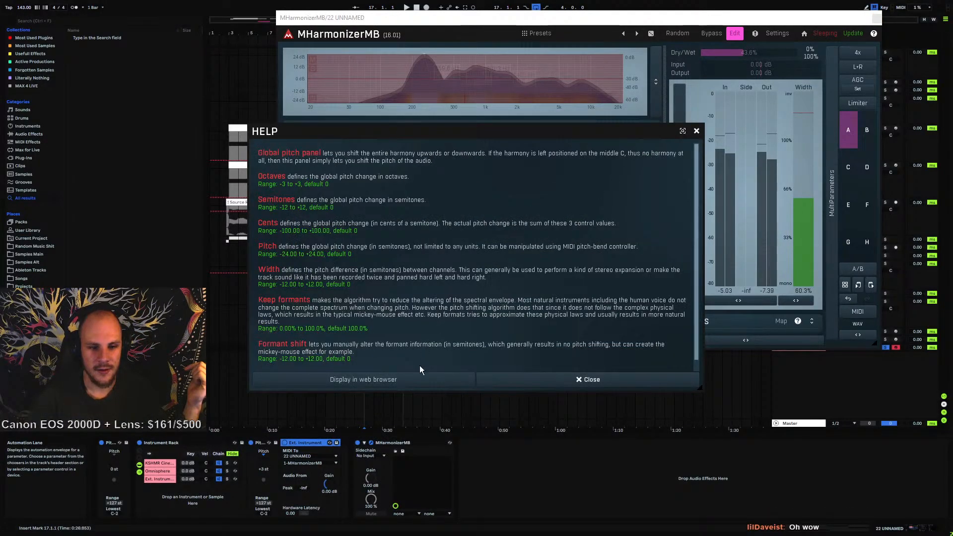
left_click(529, 382)
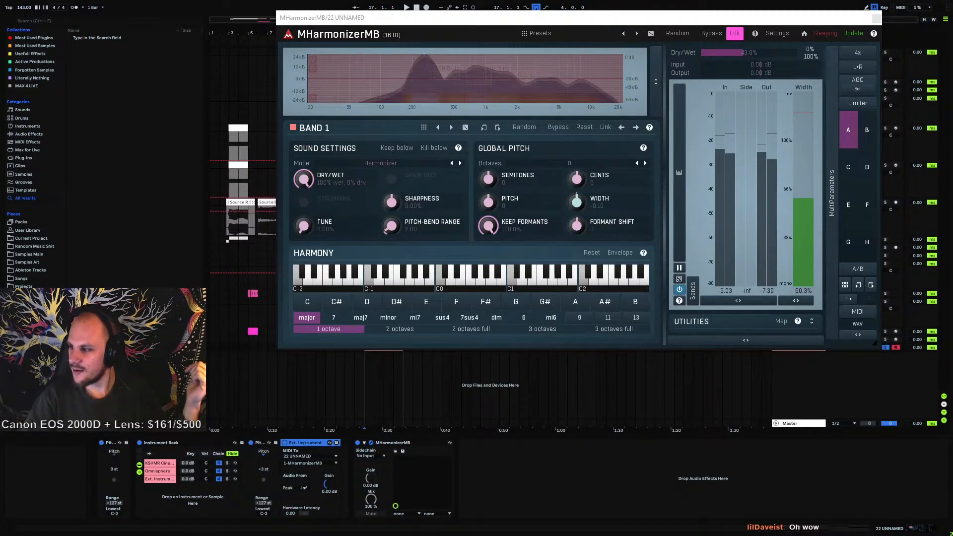
left_click_drag(952, 248, 351, 322)
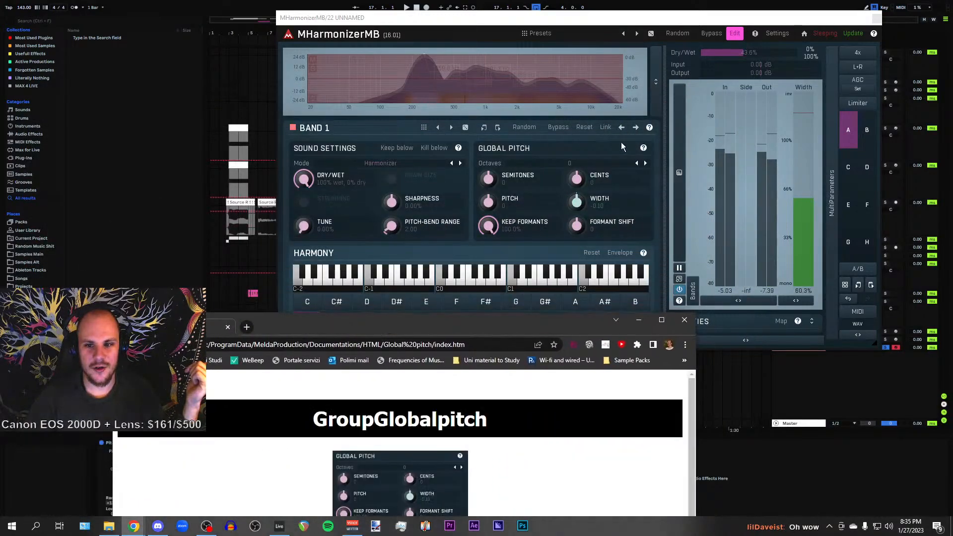
left_click_drag(422, 326, 454, 29)
scroll(398, 225, "down", 15)
scroll(430, 232, "up", 15)
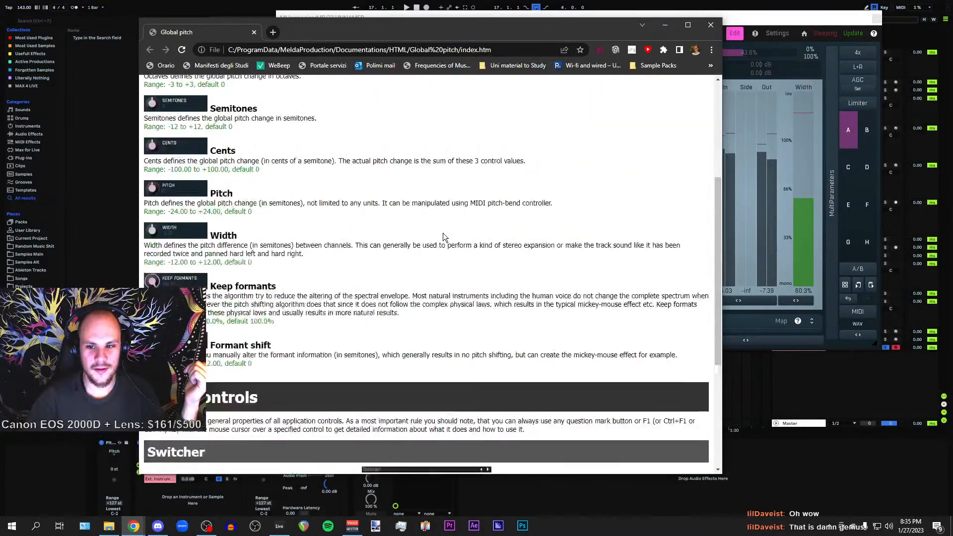
scroll(443, 236, "down", 3)
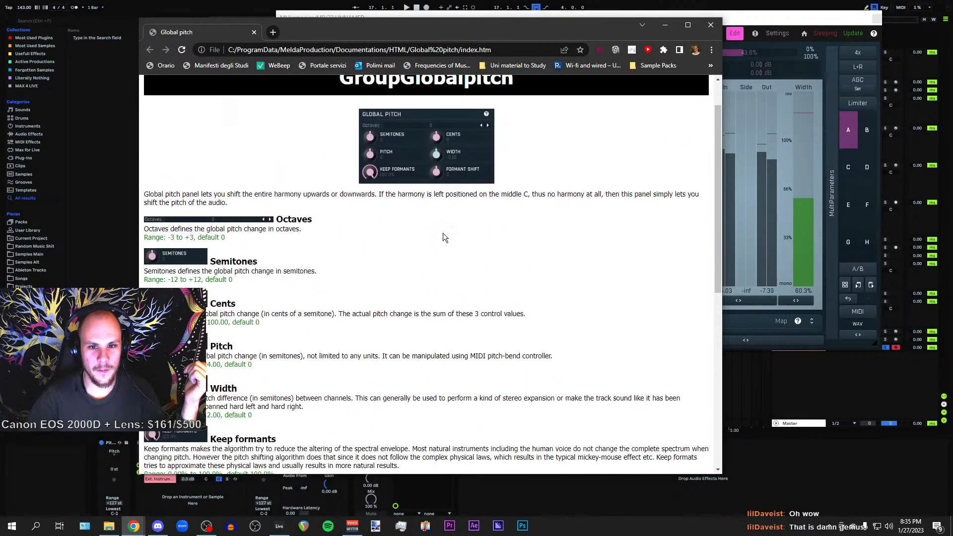
scroll(443, 233, "up", 3)
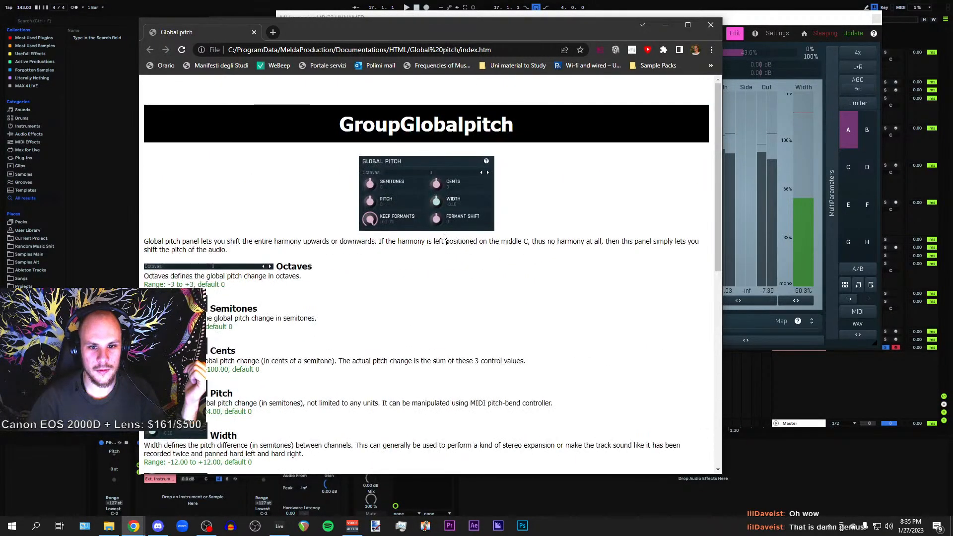
left_click_drag(339, 124, 506, 125)
left_click(399, 149)
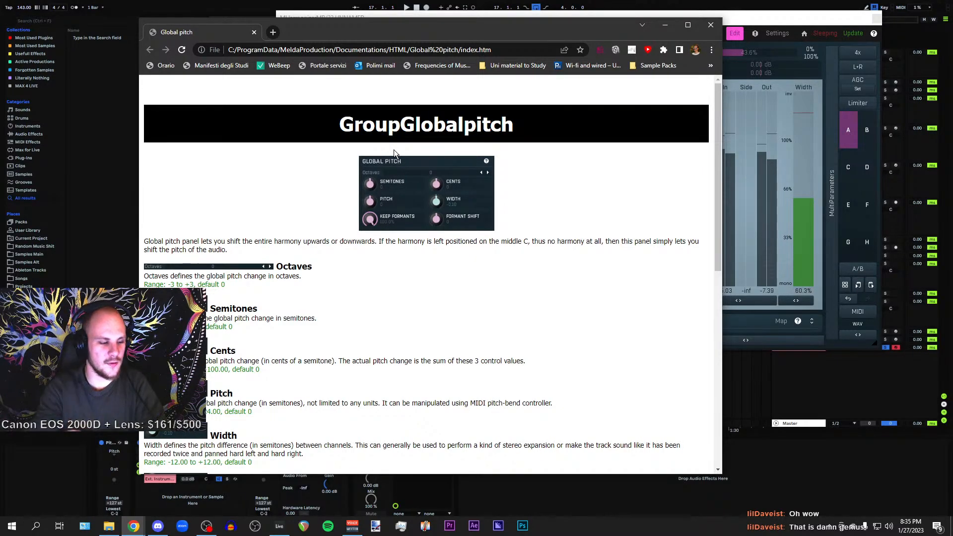
left_click(670, 29)
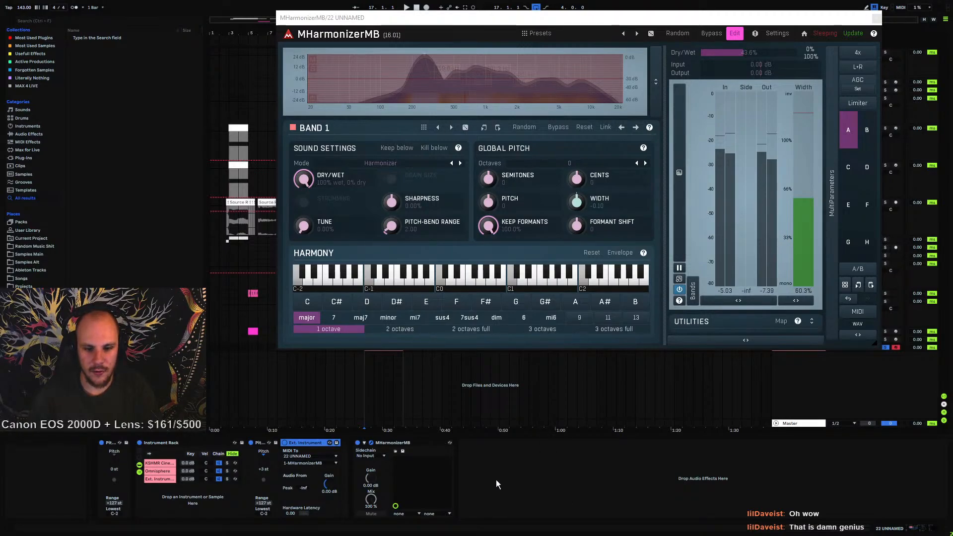
Insert MTransformer after MHarmonizerMB in the device chain and switch its plugin window to the Edit view
right_click(518, 473)
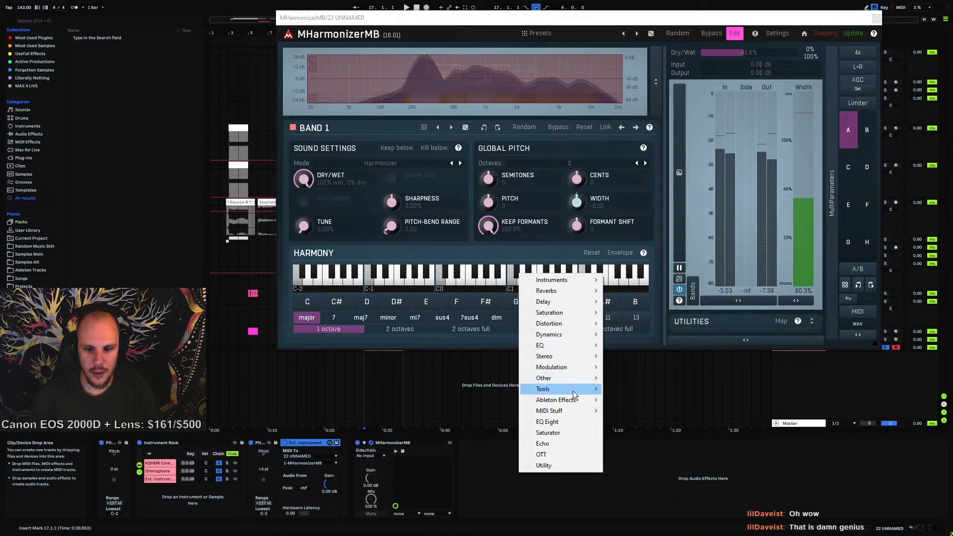
mouse_move(573, 388)
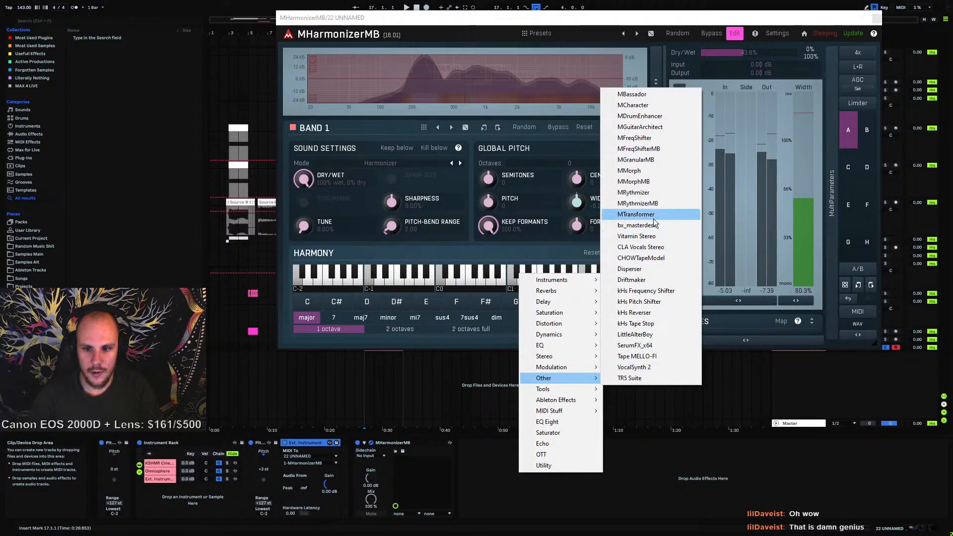
left_click(651, 216)
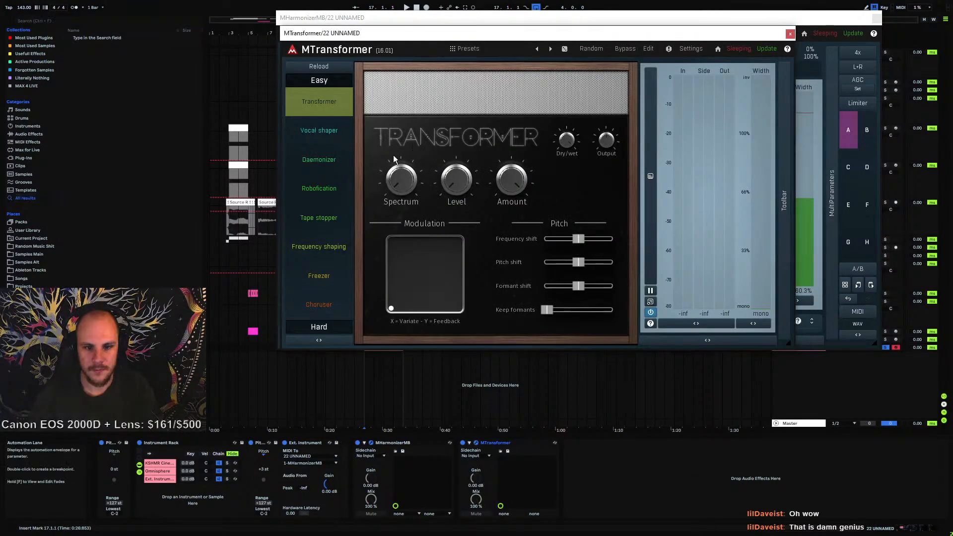
left_click(647, 49)
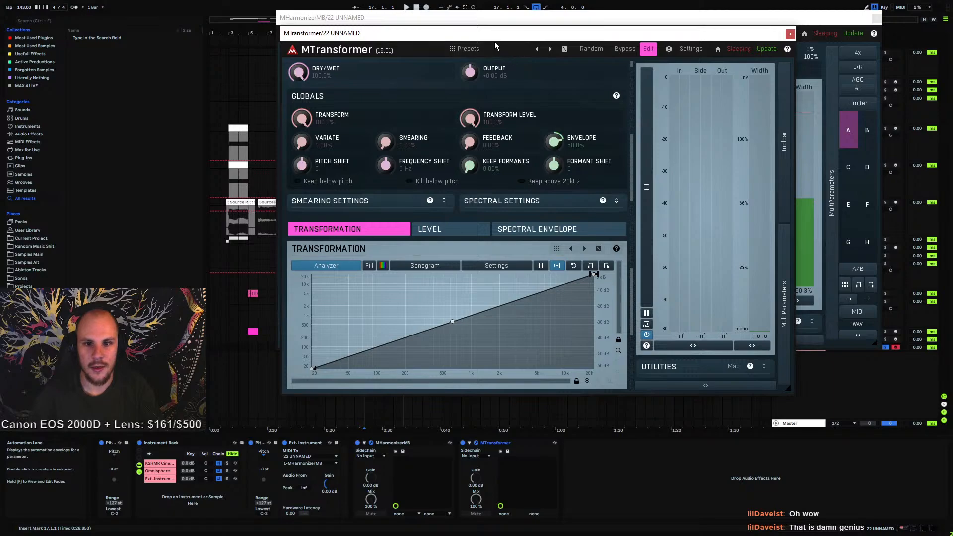
left_click_drag(495, 37, 499, 272)
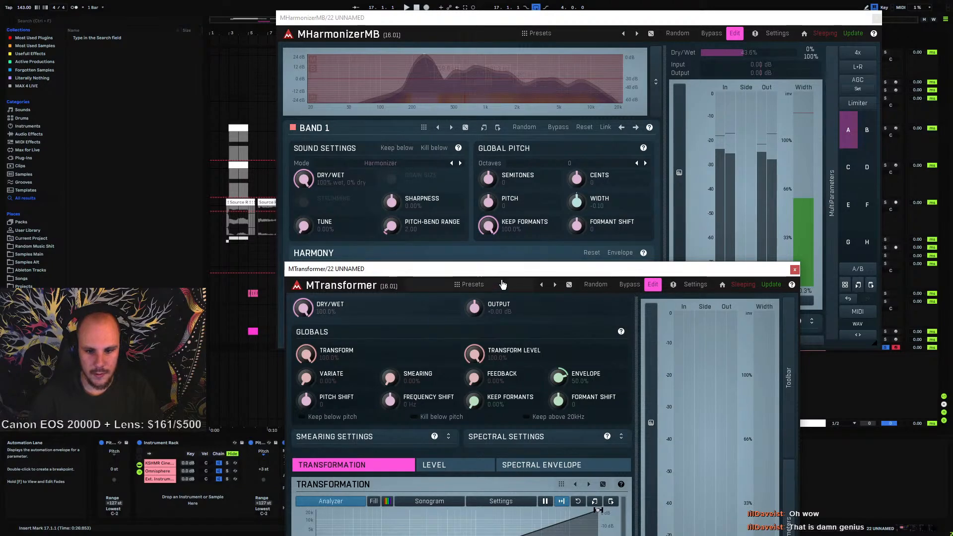
left_click_drag(502, 275, 462, 103)
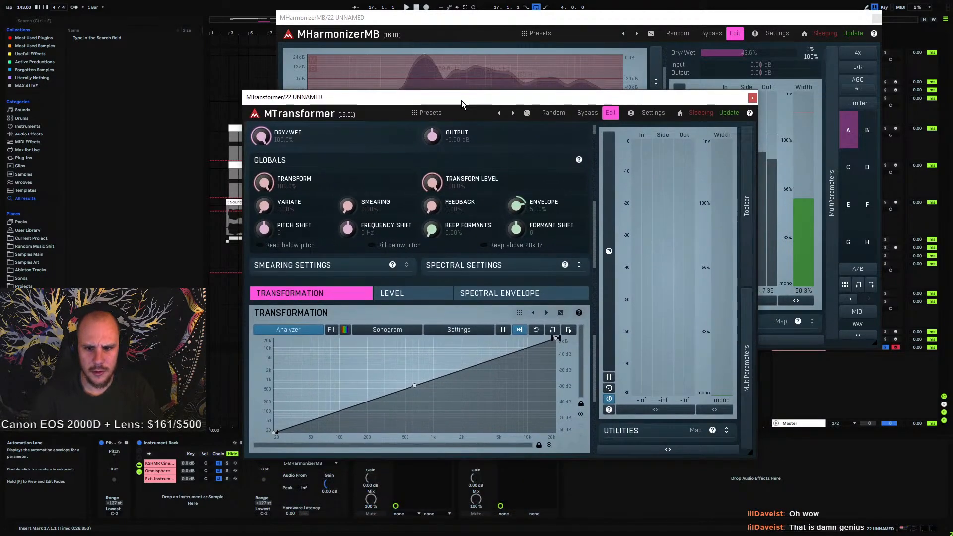
Close the MTransformer window and delete MTransformer from the device chain
left_click(753, 97)
left_click(499, 443)
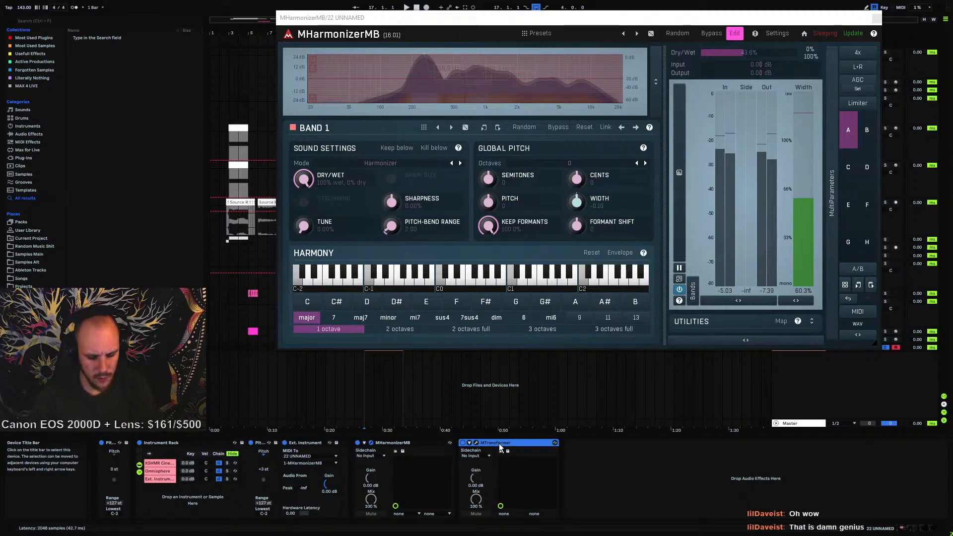
key("Delete")
Browse the VST plug-ins to MeldaProduction's Pitch Shift folder, add MAutoPitch after MHarmonizerMB, and close its window
left_click(35, 37)
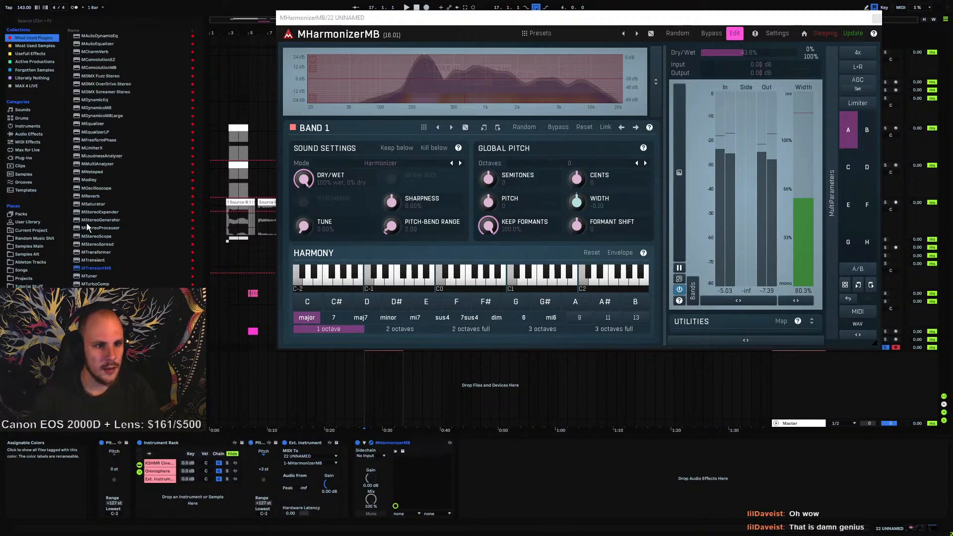
scroll(120, 253, "up", 6)
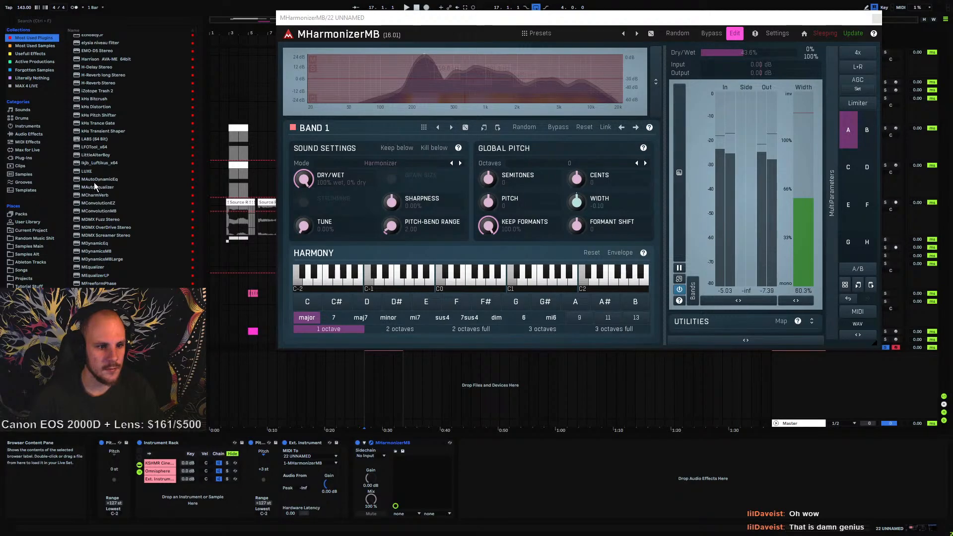
left_click(23, 158)
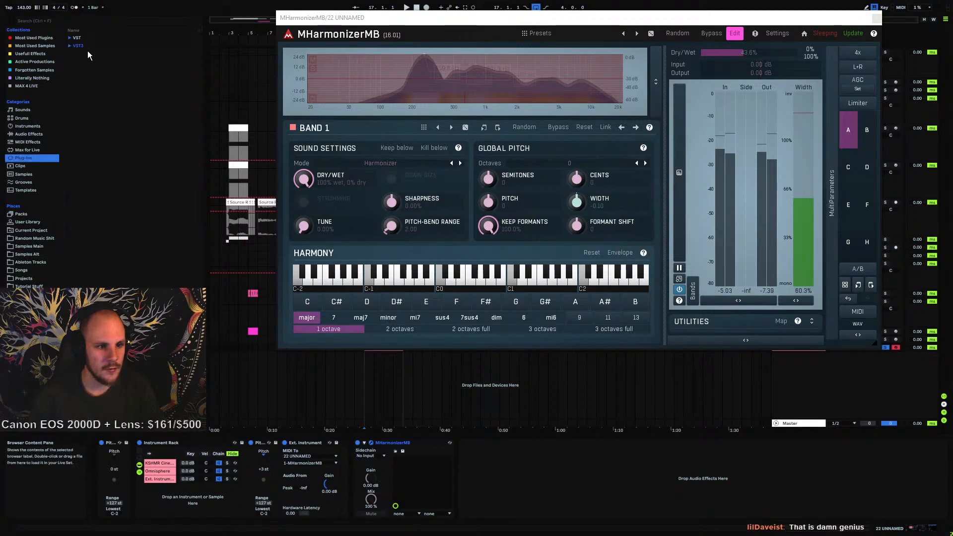
left_click(71, 38)
left_click(74, 54)
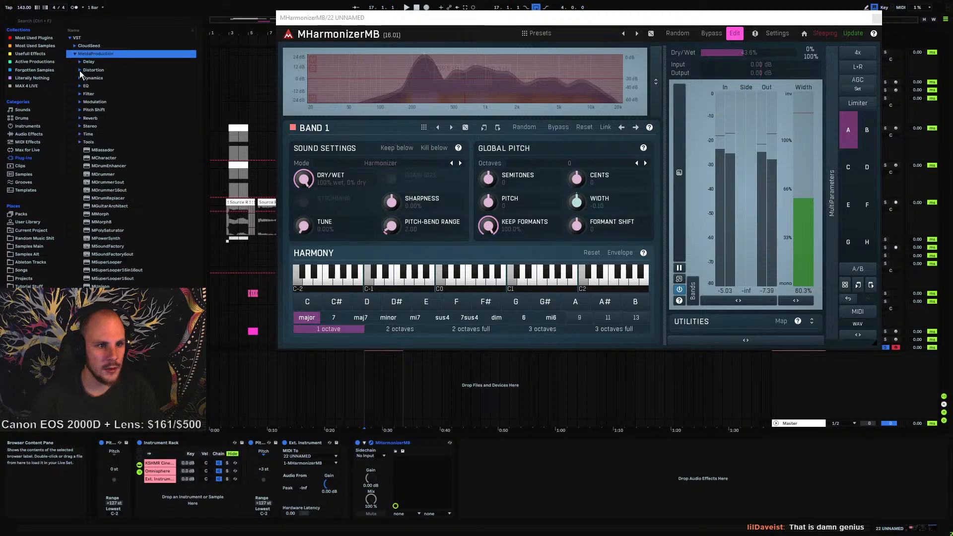
left_click(81, 110)
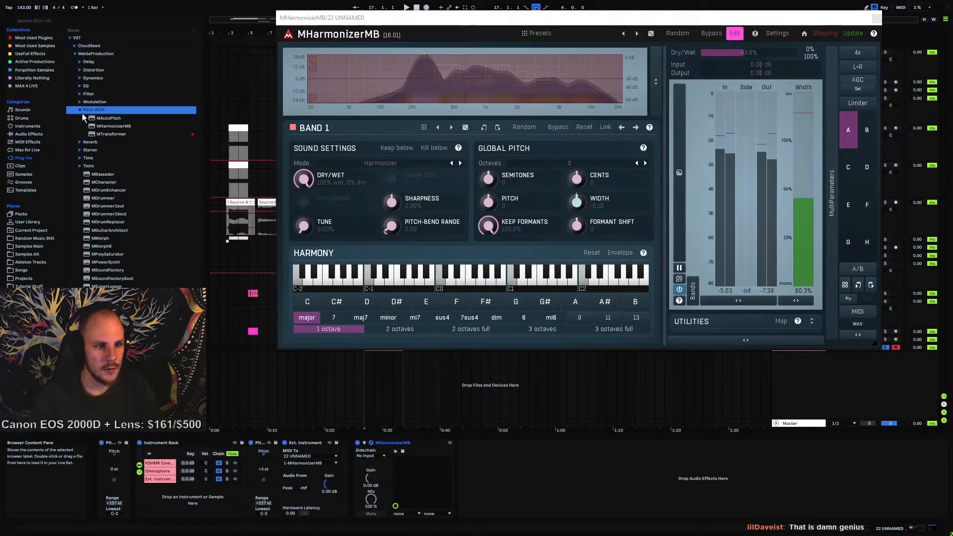
left_click_drag(103, 118, 475, 471)
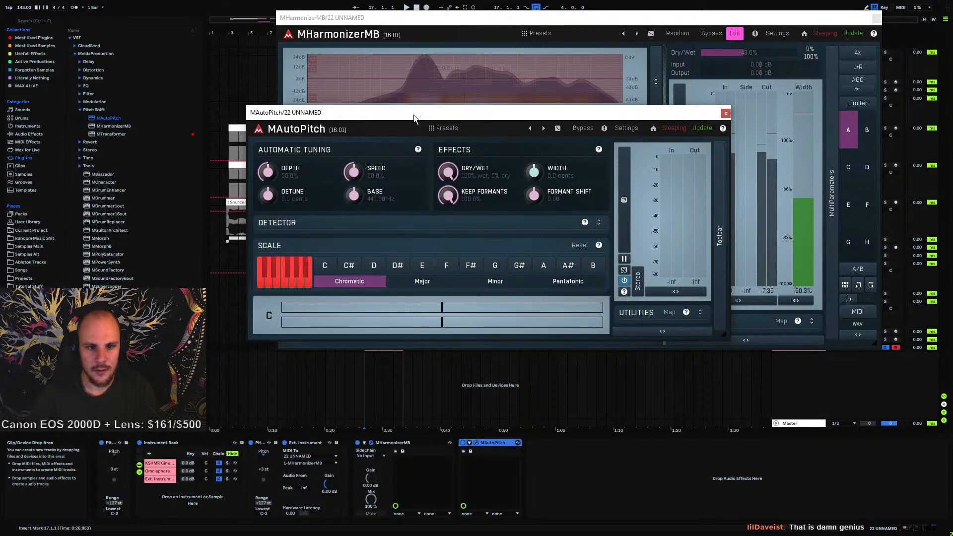
left_click_drag(412, 114, 449, 252)
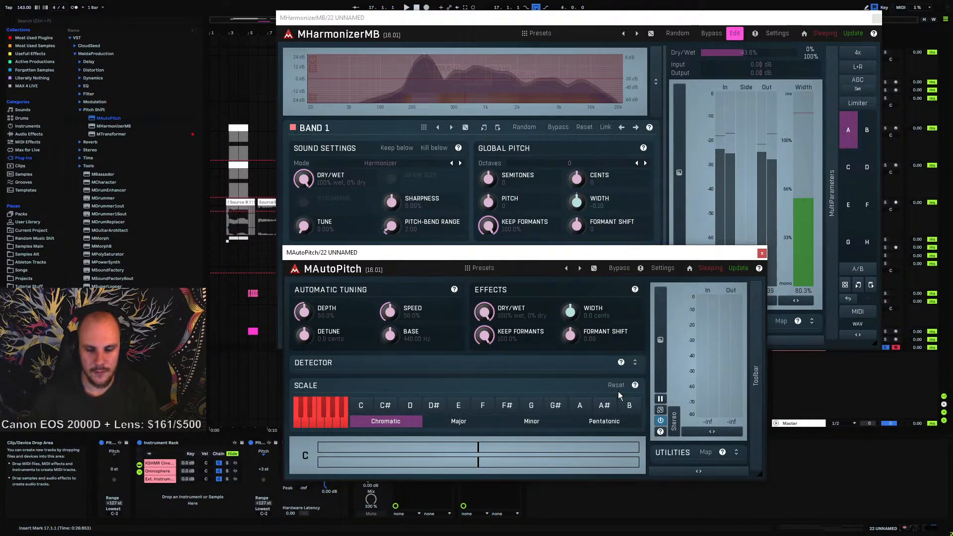
left_click(761, 254)
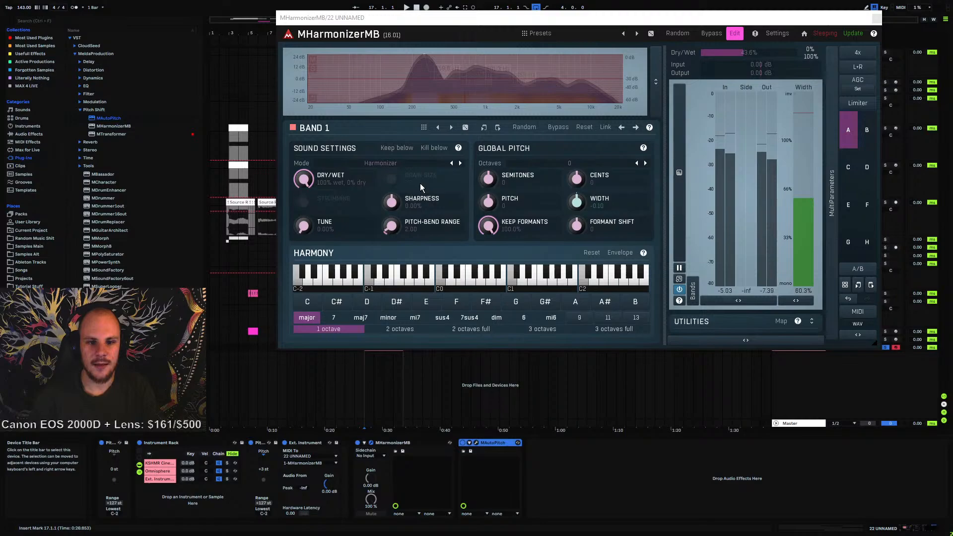
Open the Global Pitch panel's help in MHarmonizerMB, read through it, and close it
left_click(643, 149)
scroll(436, 281, "down", 1)
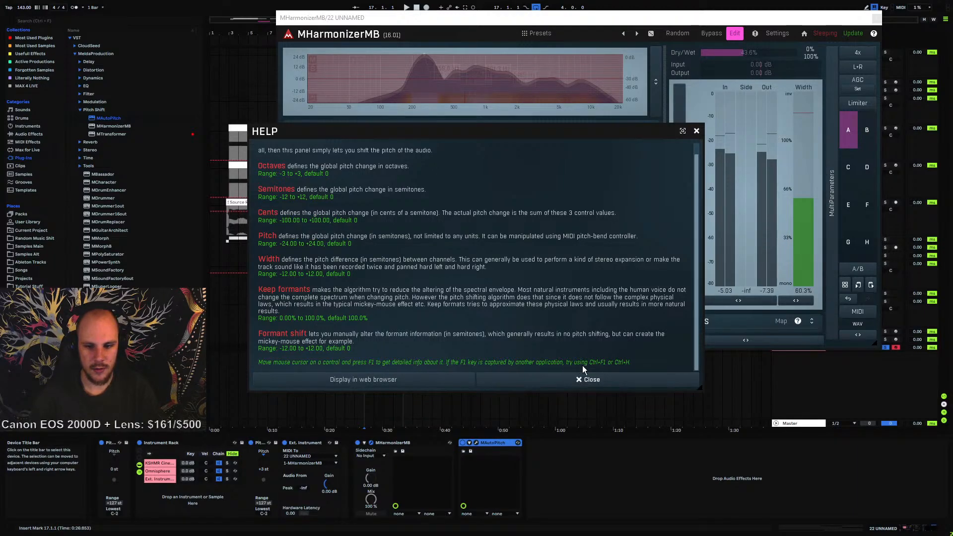
left_click(696, 130)
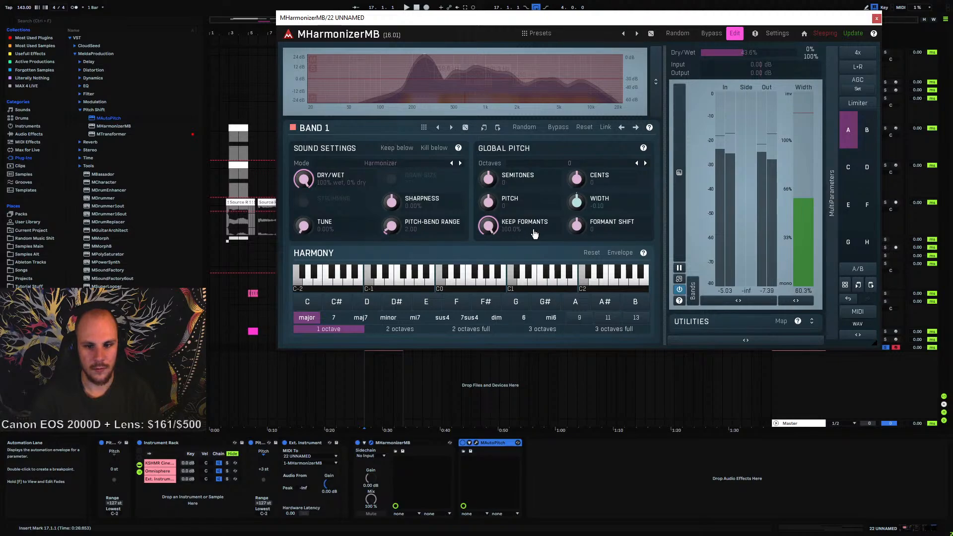
Read the help for the Keep Formants, Pitch and Width knobs in MHarmonizerMB's Global Pitch panel
key("F1")
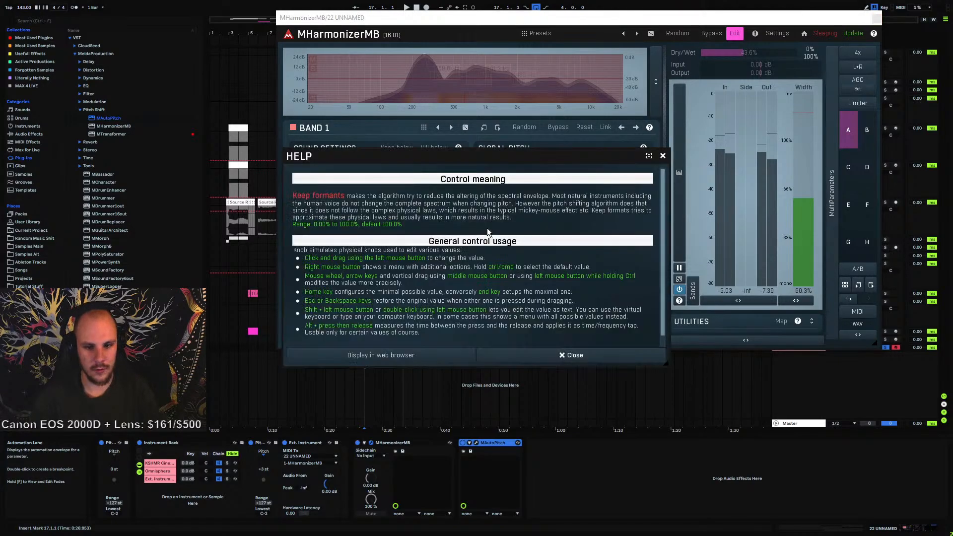
scroll(480, 253, "down", 2)
scroll(481, 251, "up", 1)
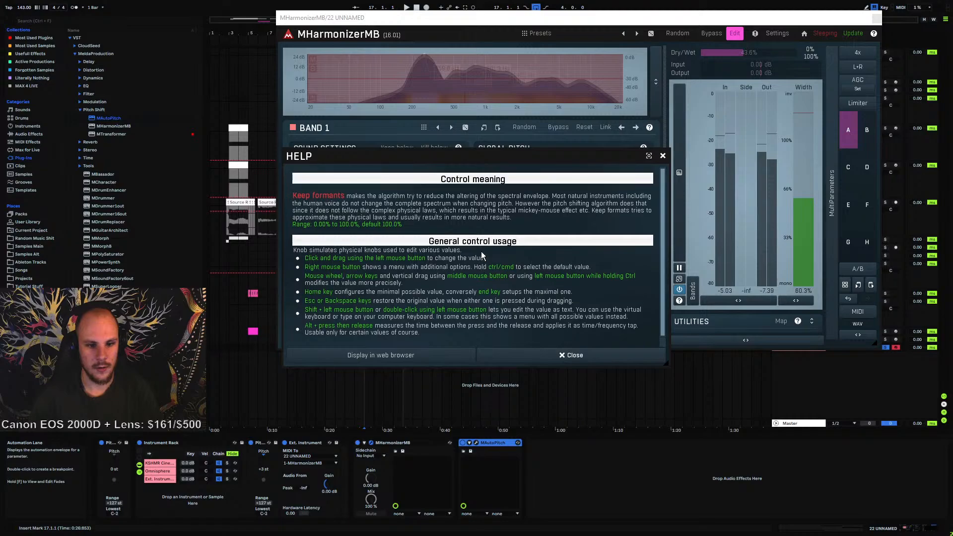
scroll(481, 251, "down", 1)
scroll(481, 250, "up", 1)
scroll(481, 250, "down", 1)
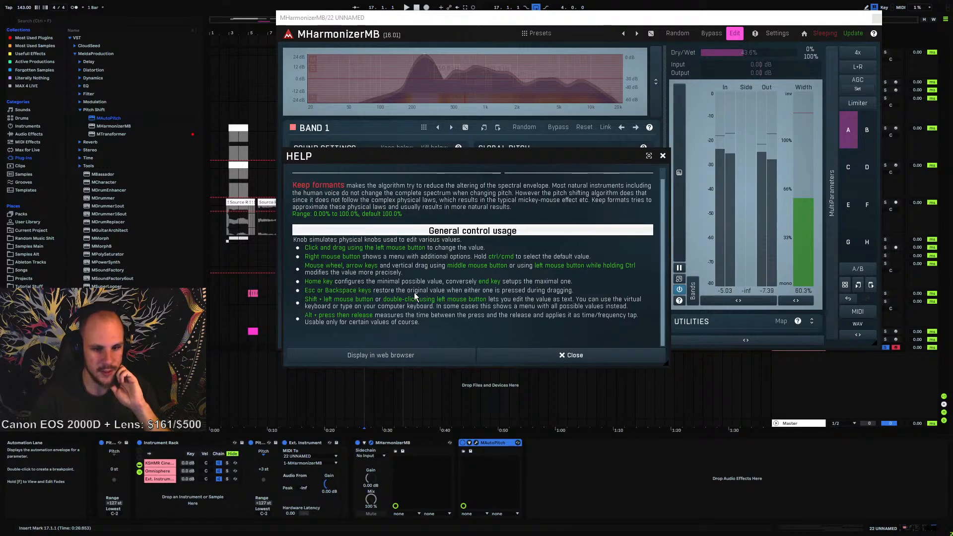
left_click(663, 155)
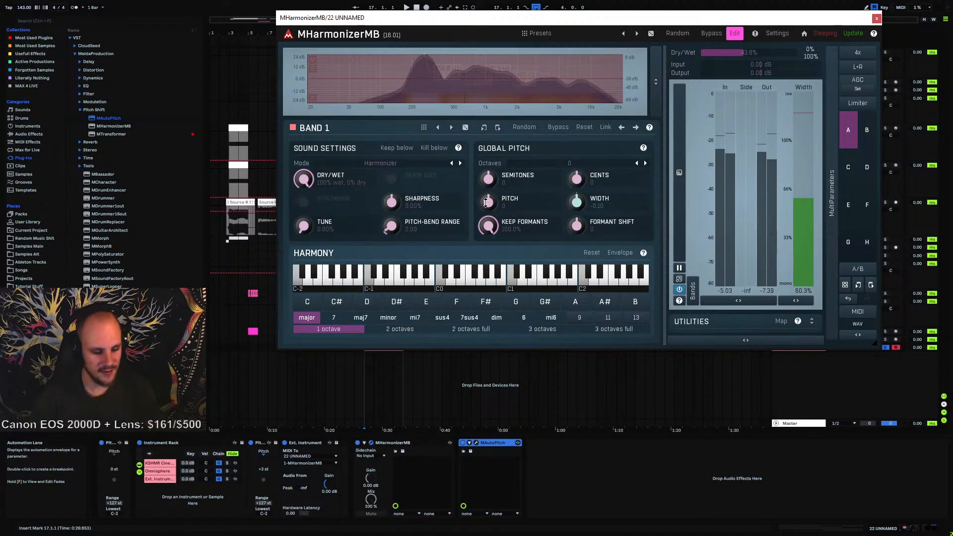
key("F1")
scroll(466, 277, "down", 1)
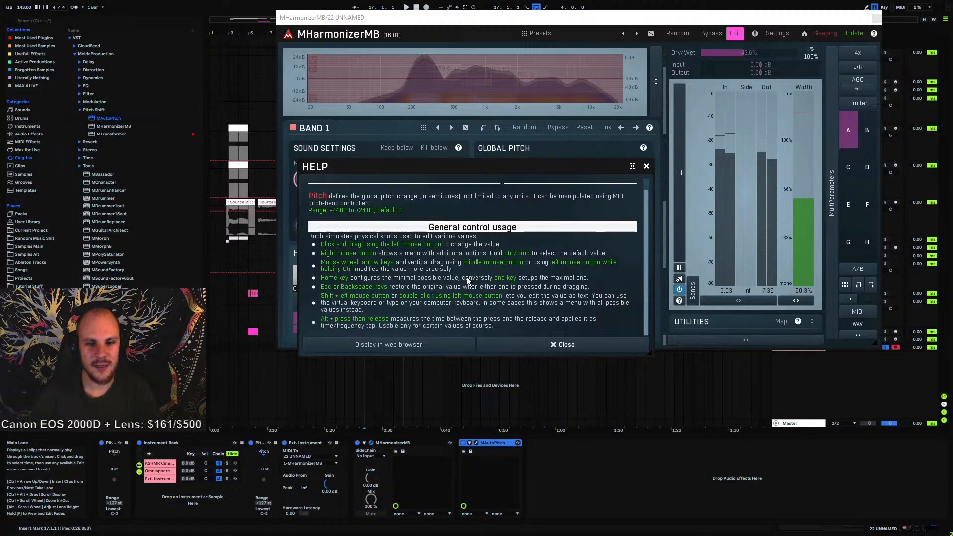
left_click(563, 344)
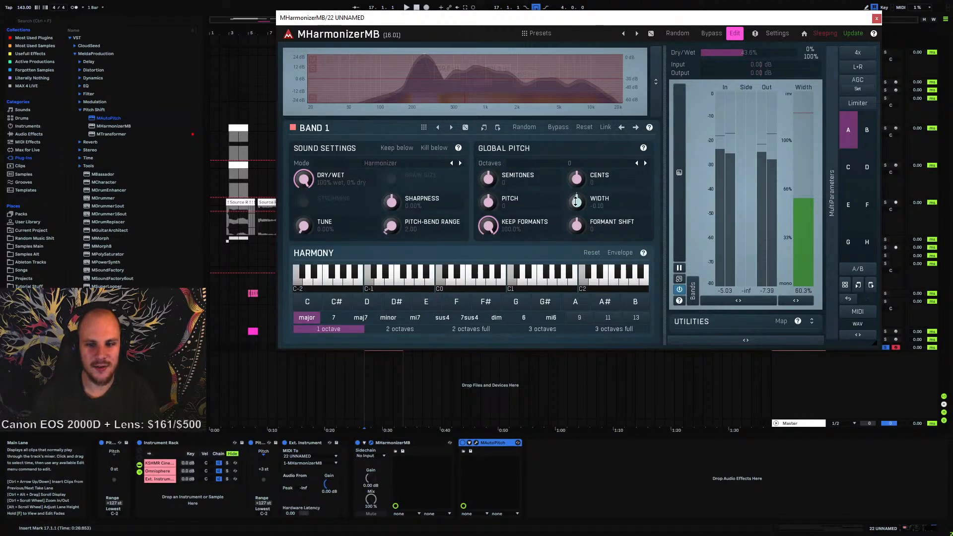
key("F1")
scroll(570, 268, "down", 1)
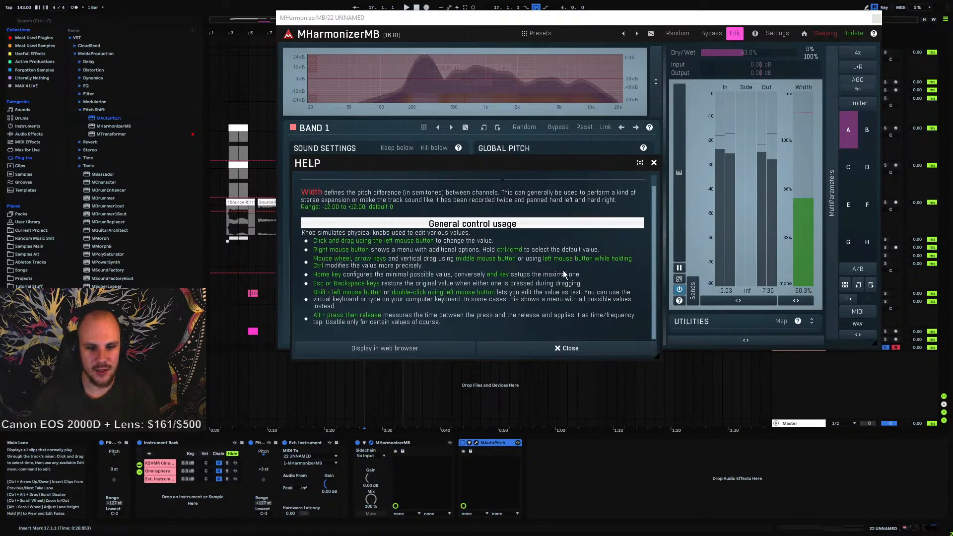
left_click(654, 164)
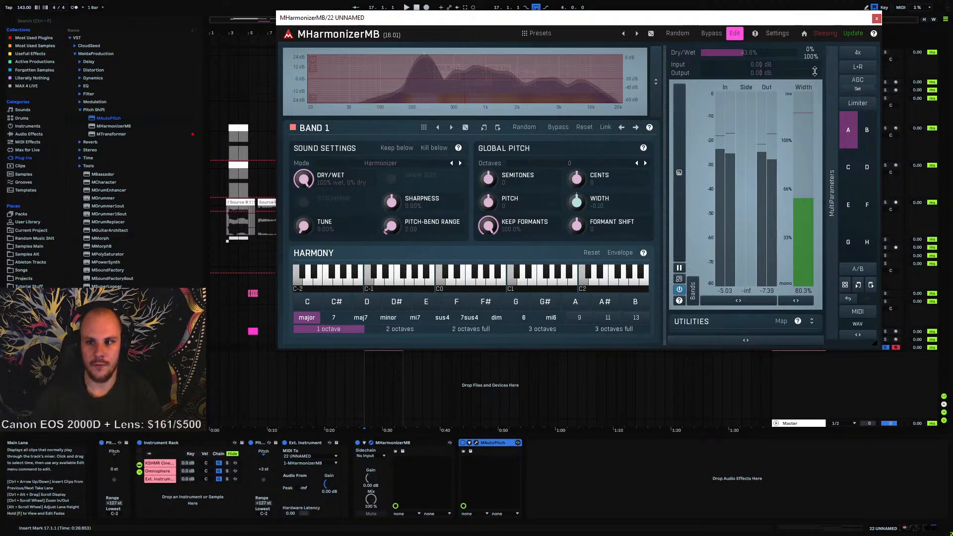
Open MHarmonizerMB's settings and preview the different interface styles in the style configuration
left_click(777, 34)
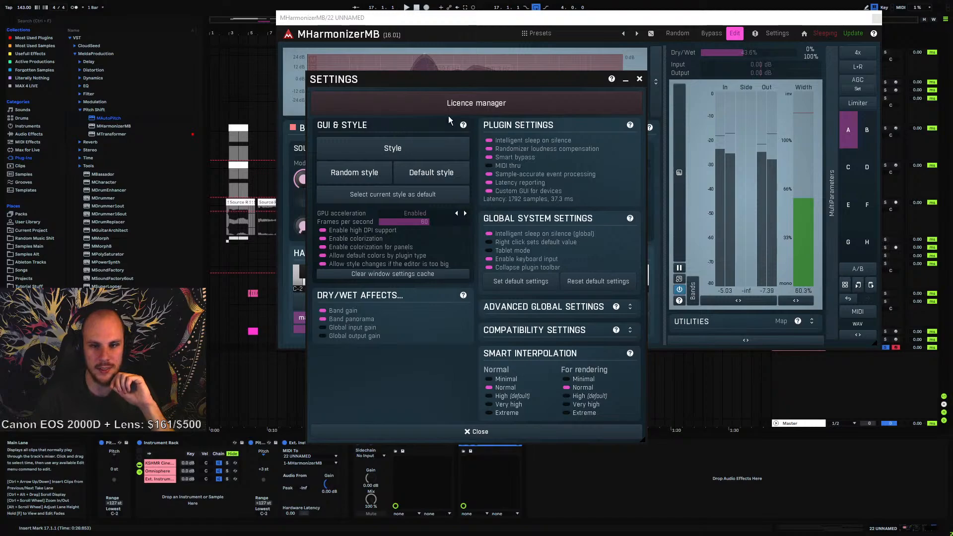
left_click(639, 79)
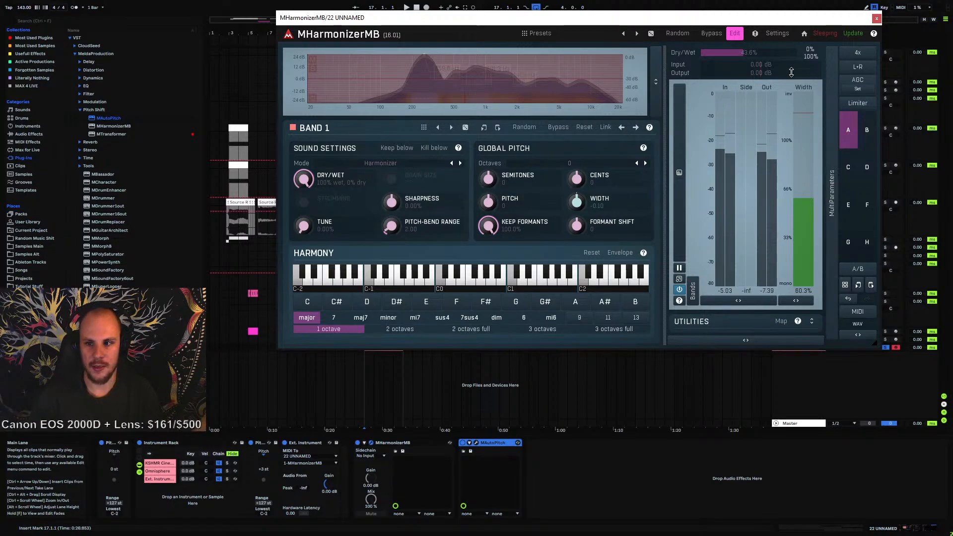
left_click(780, 35)
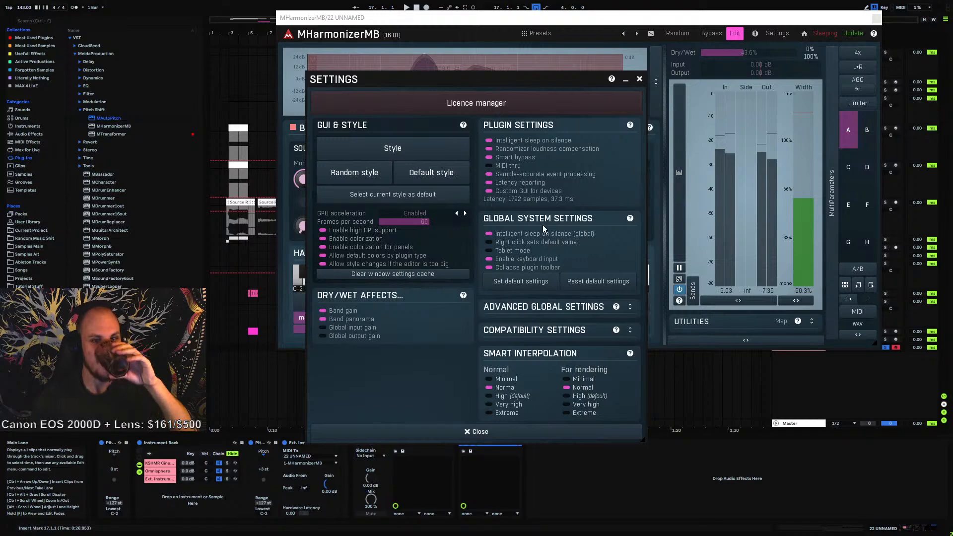
left_click(406, 151)
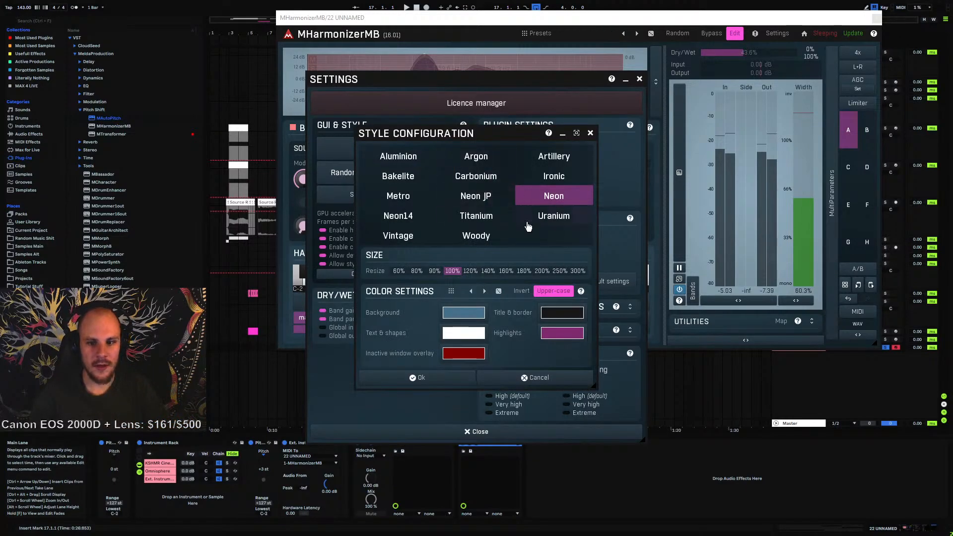
left_click(558, 179)
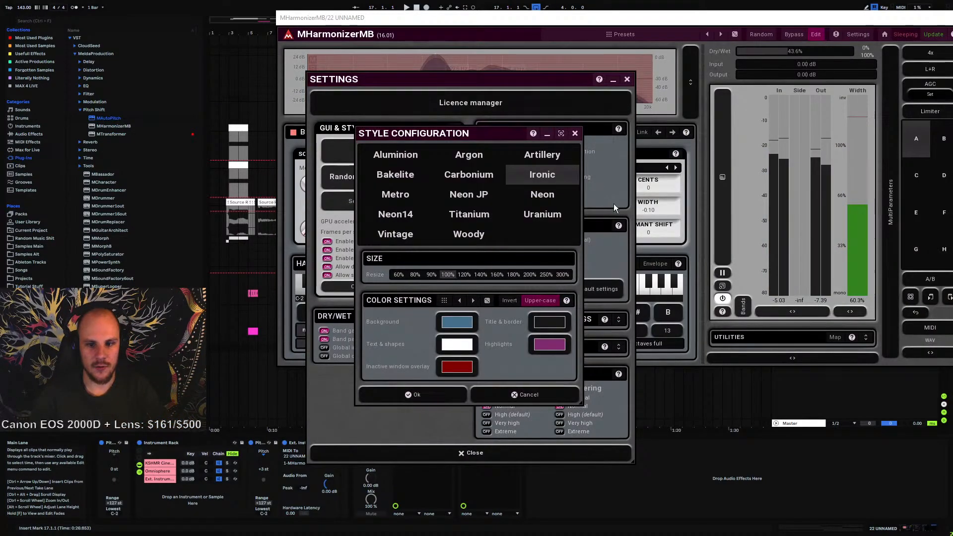
left_click(554, 199)
left_click(481, 197)
left_click(480, 182)
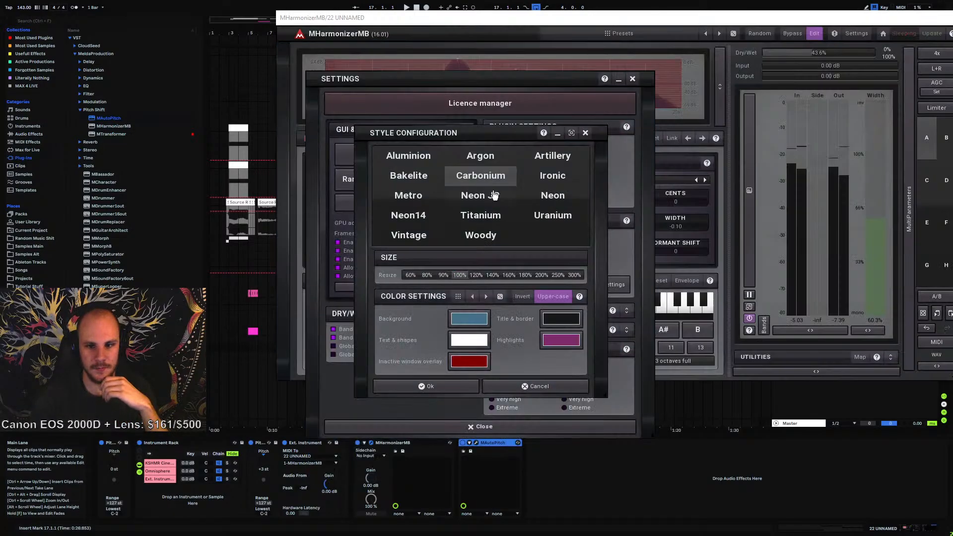
left_click(477, 158)
left_click(412, 164)
left_click(413, 177)
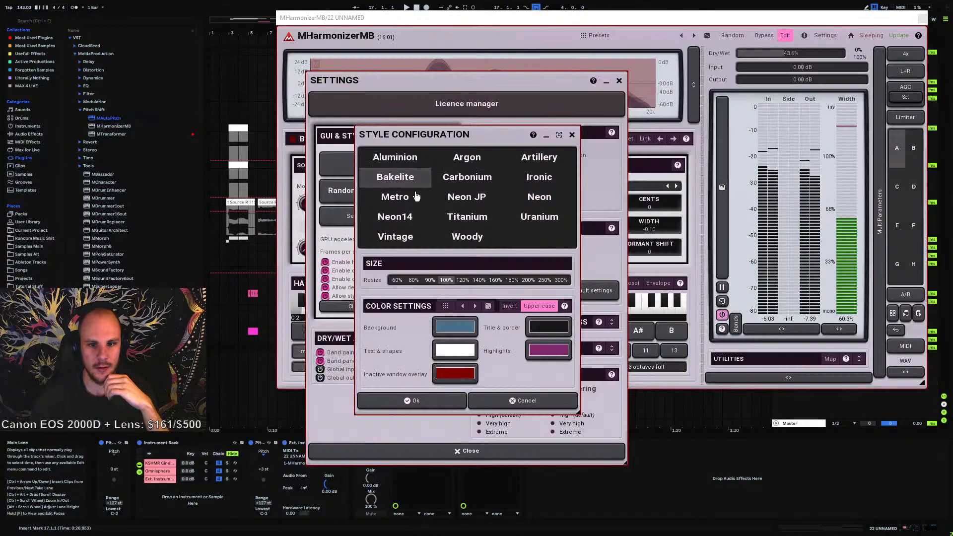
left_click(413, 197)
left_click(412, 221)
left_click(412, 236)
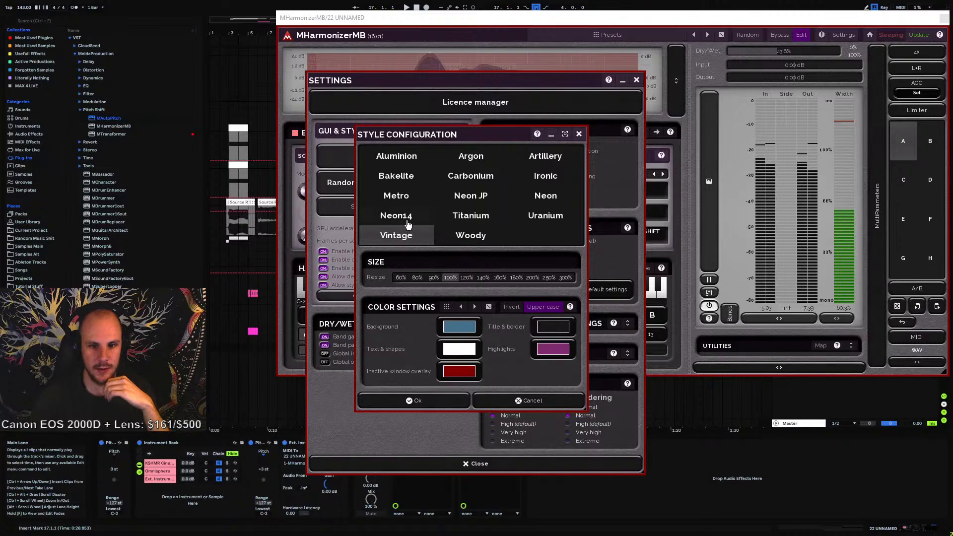
left_click(410, 224)
left_click(470, 239)
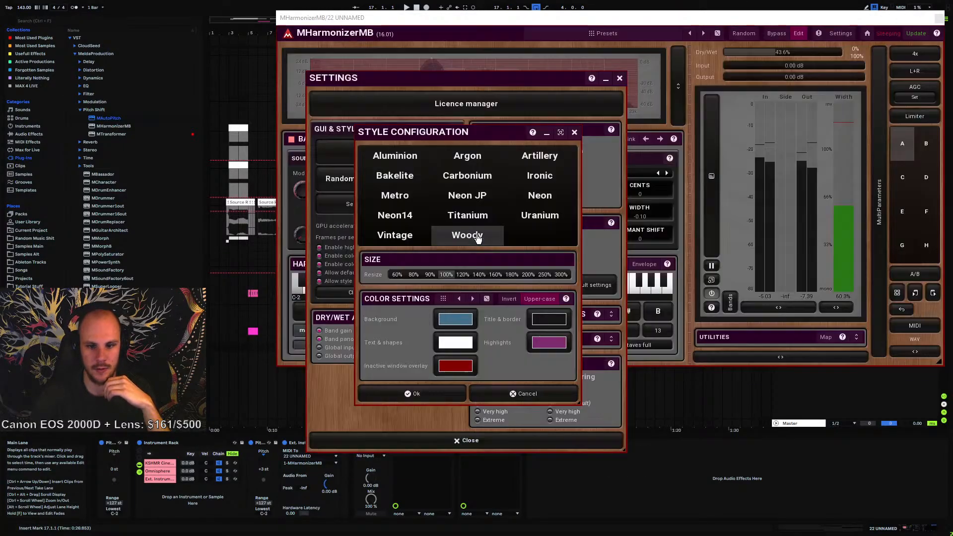
left_click(402, 234)
left_click(541, 216)
left_click(468, 213)
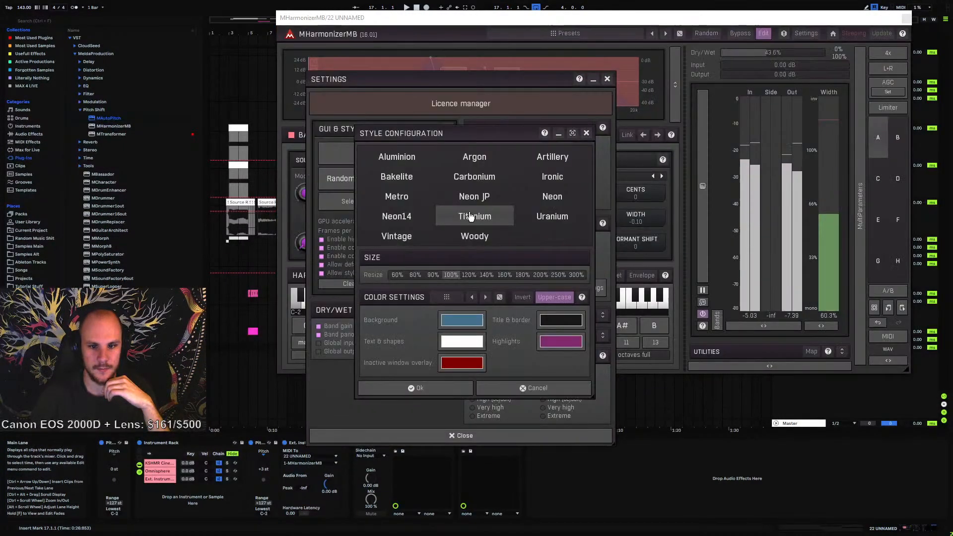
left_click(479, 197)
left_click(546, 198)
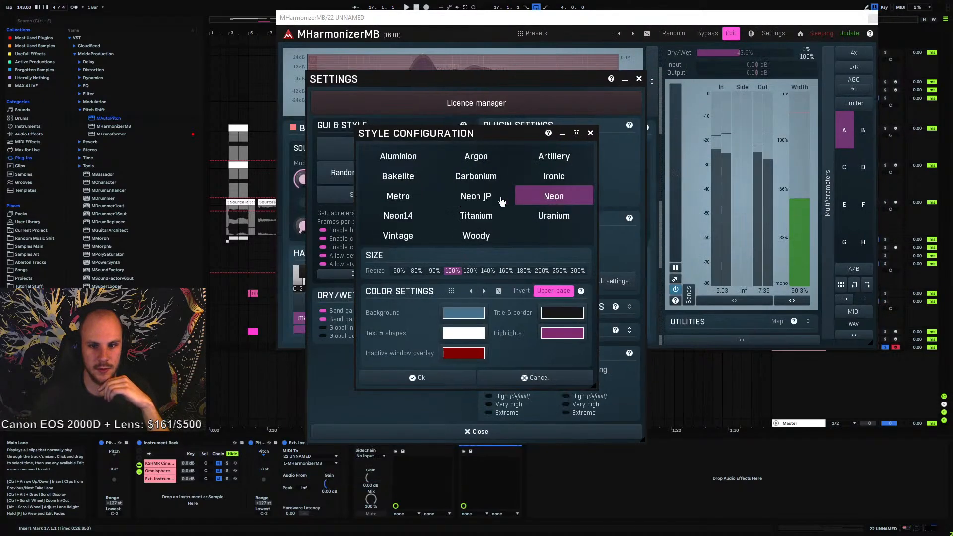
left_click(474, 200)
left_click(548, 198)
left_click(473, 197)
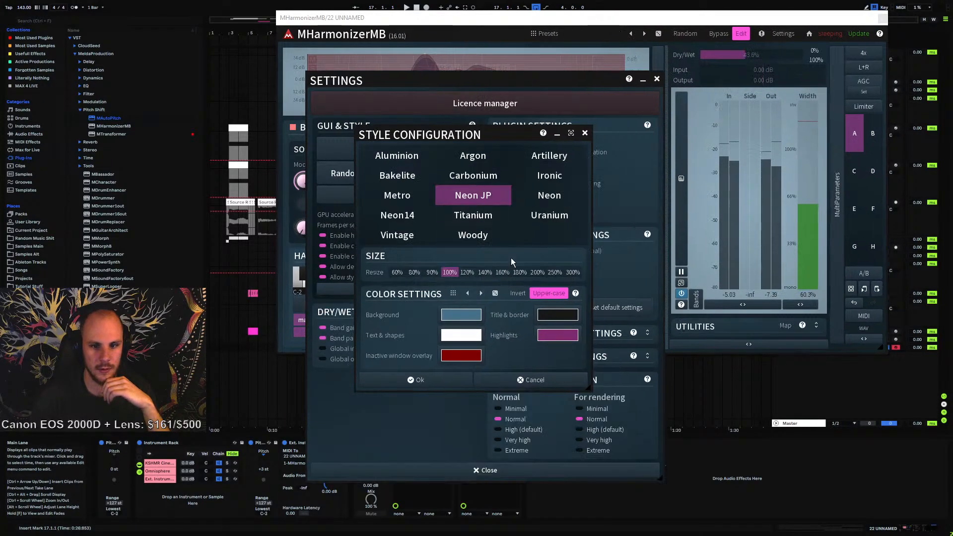
Apply the Carbonium style, close the style and settings dialogs, and close the MHarmonizerMB window
left_click_drag(475, 135, 543, 110)
left_click(624, 151)
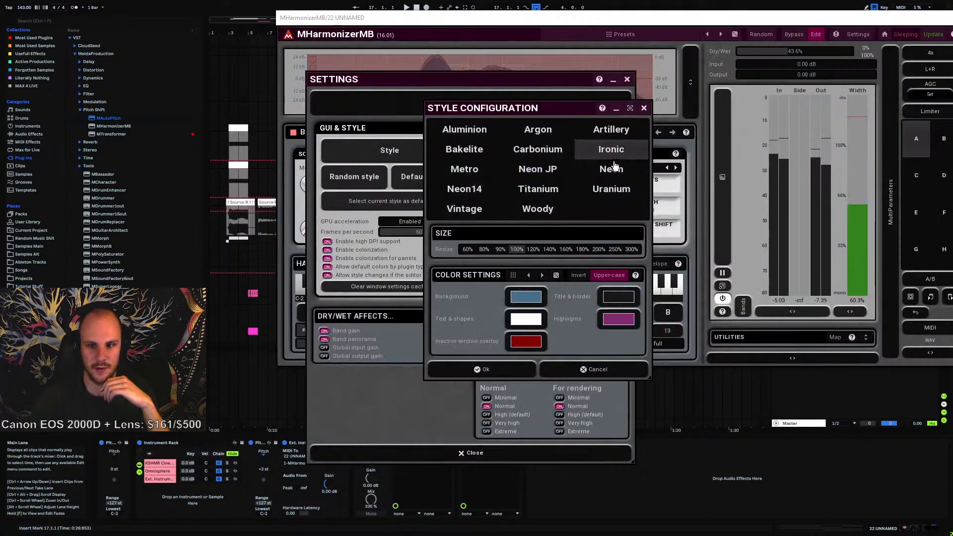
left_click(564, 155)
left_click(633, 174)
left_click(546, 153)
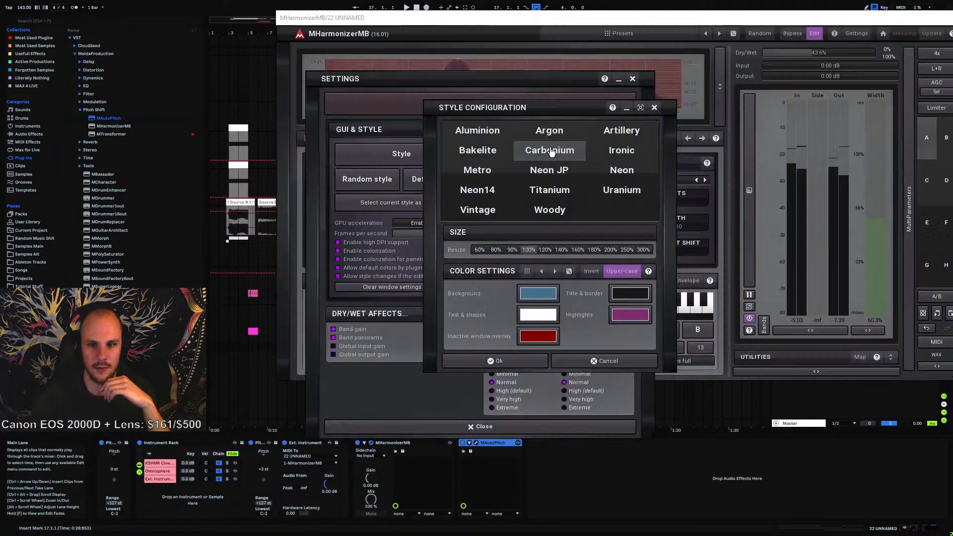
left_click(657, 106)
left_click(636, 79)
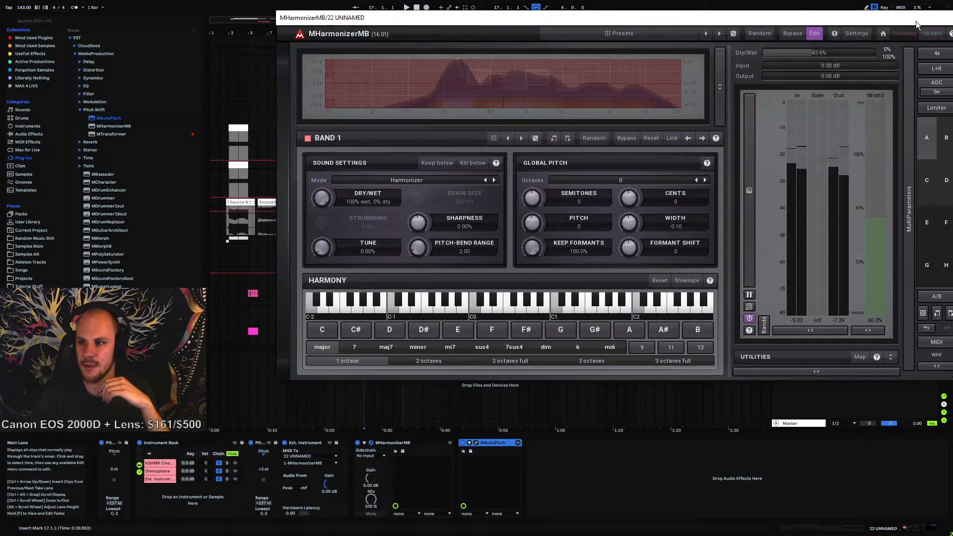
left_click_drag(915, 21, 824, 20)
left_click(878, 19)
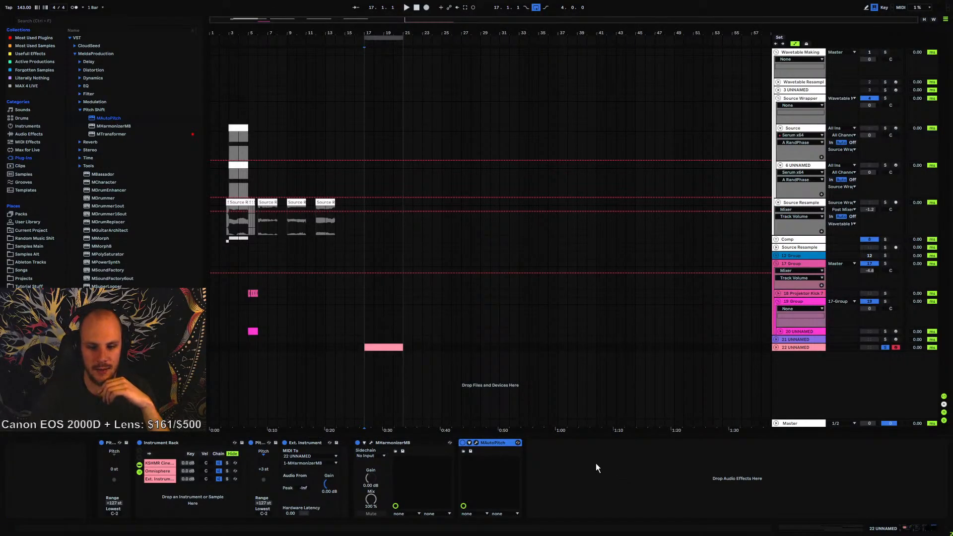
Reopen MHarmonizerMB's style configuration from its settings, then close the dialogs and the plugin window
left_click(370, 442)
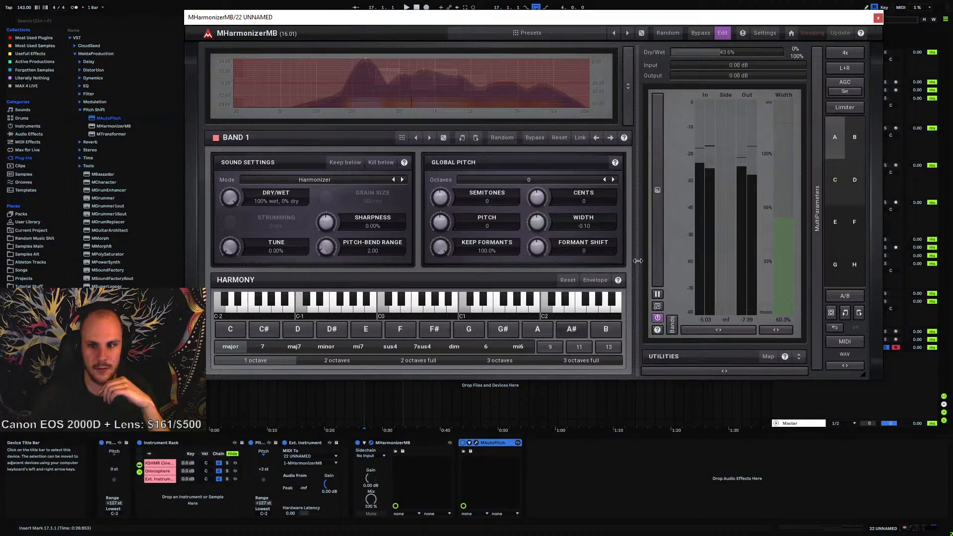
left_click(766, 33)
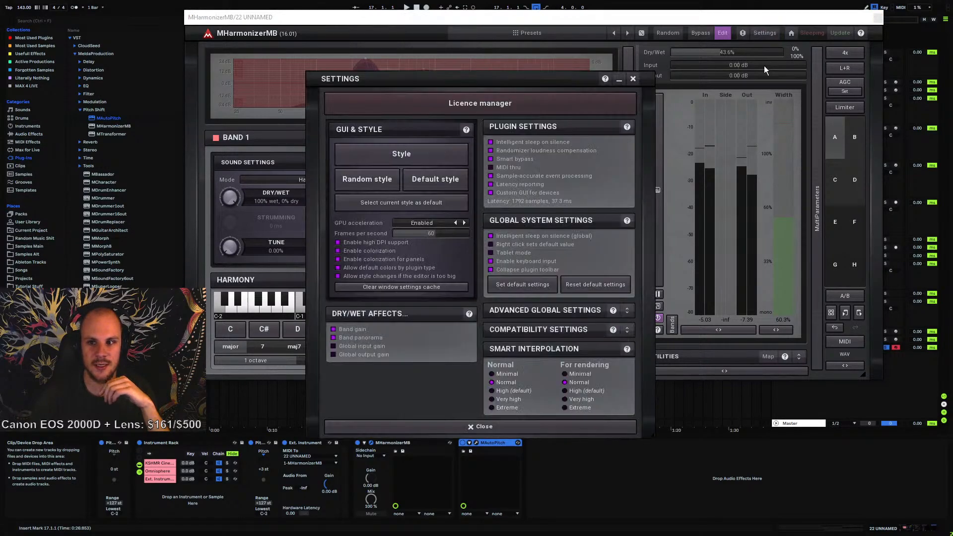
left_click(417, 153)
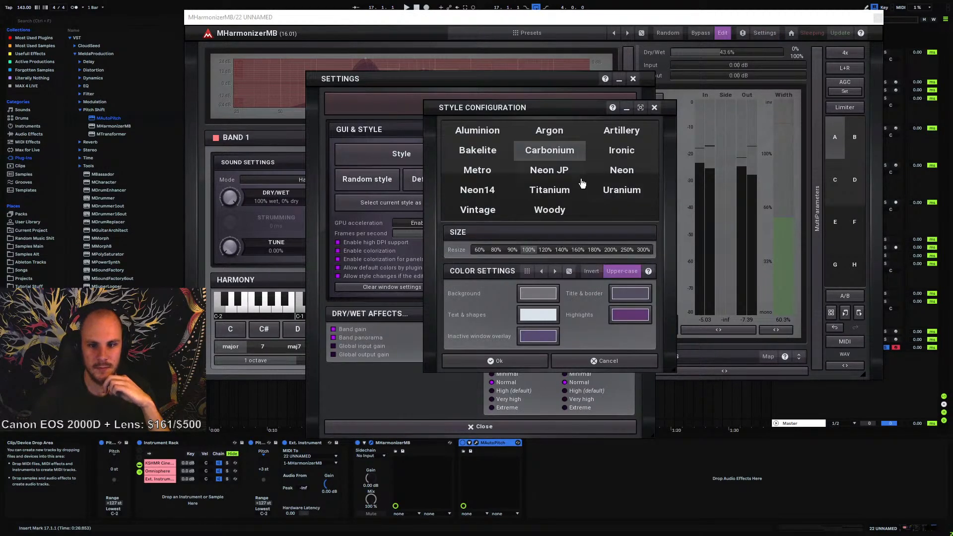
left_click(610, 178)
left_click(659, 108)
left_click(638, 80)
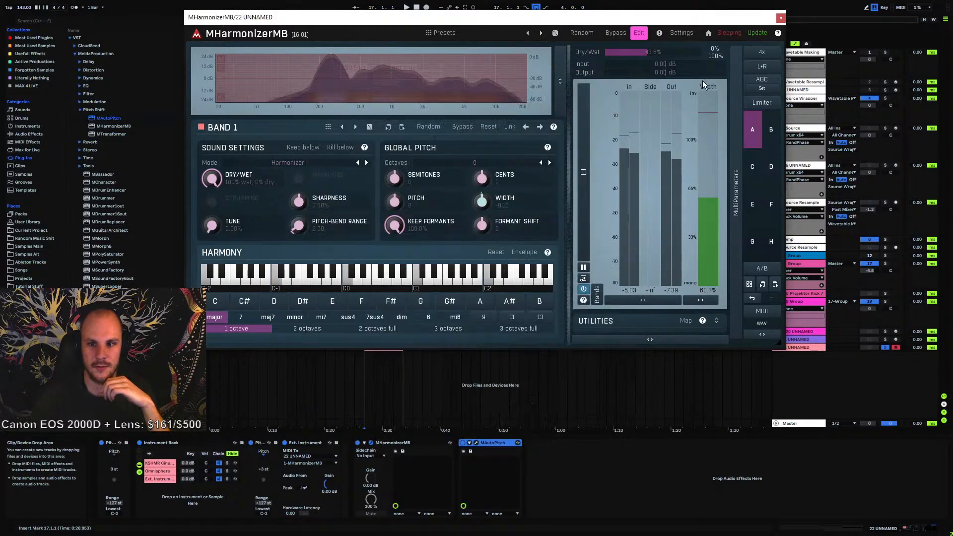
left_click(781, 17)
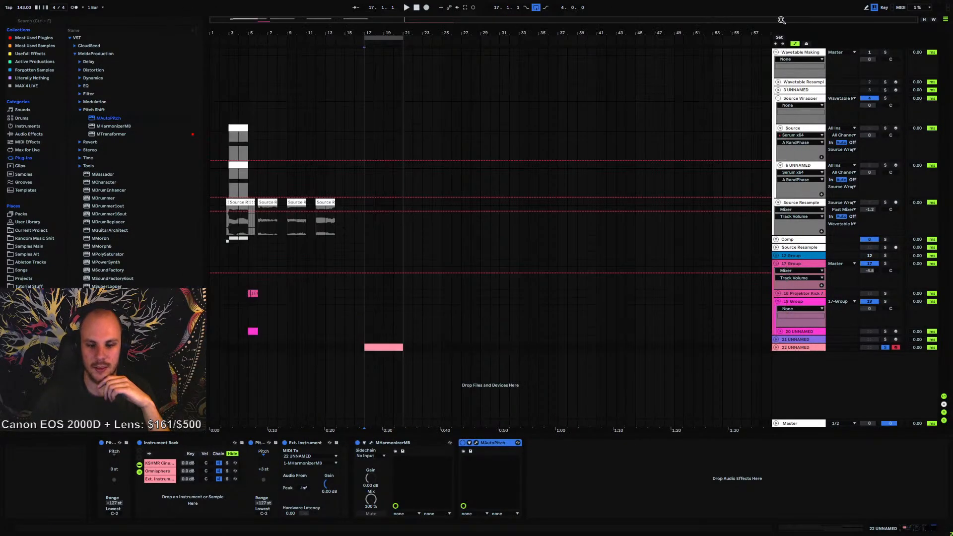
Move the MAutoPitch window up, apply the Bakelite style from its settings, and close the dialogs and plugin window
left_click(476, 443)
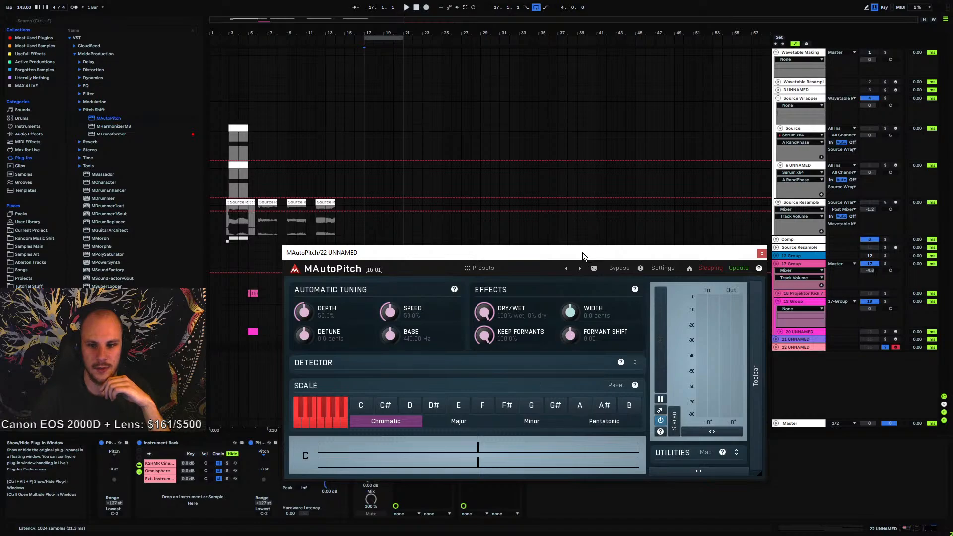
left_click_drag(582, 252, 551, 110)
left_click(632, 127)
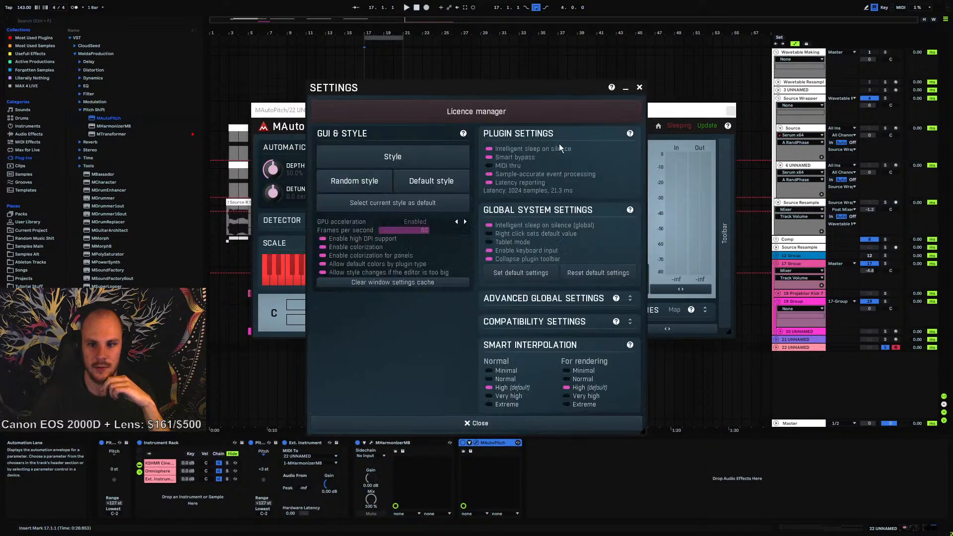
left_click(372, 158)
left_click(409, 174)
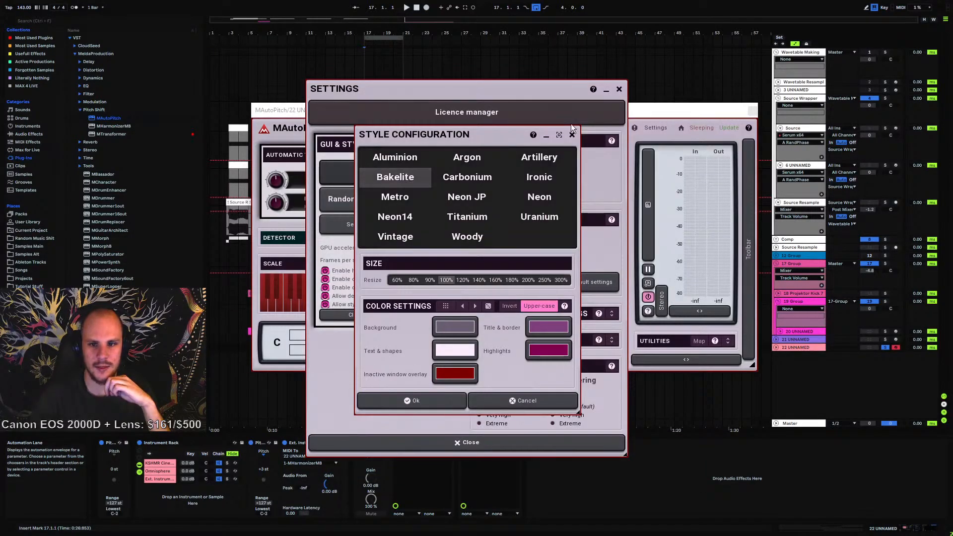
left_click(571, 135)
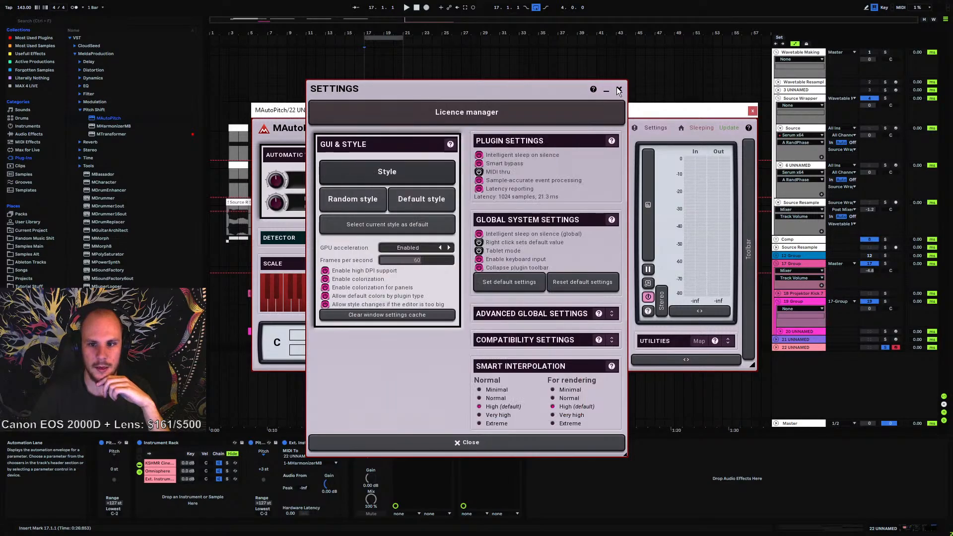
left_click(619, 89)
left_click(752, 110)
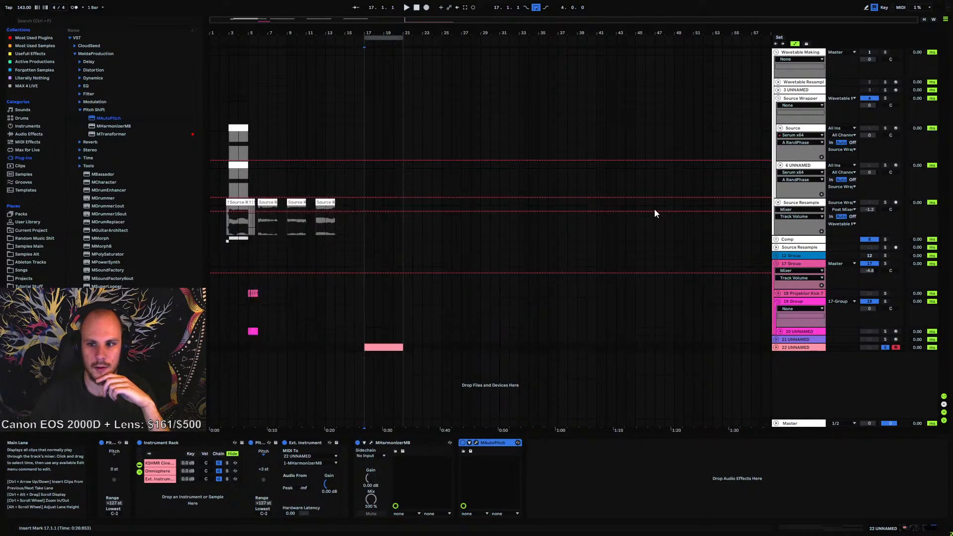
Compare with MHarmonizerMB, then switch MAutoPitch's interface style to Neon and close its settings and plugin window
left_click(370, 443)
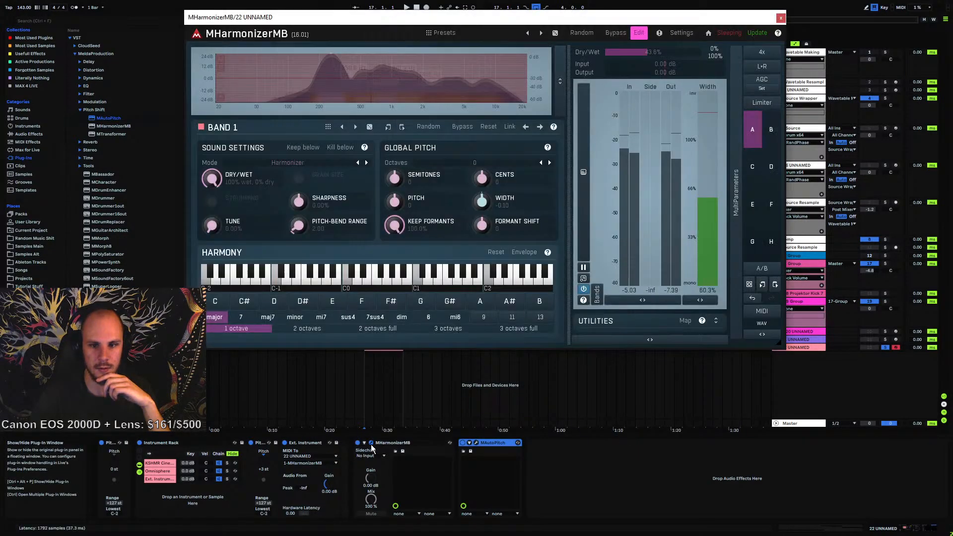
left_click(780, 18)
left_click(473, 443)
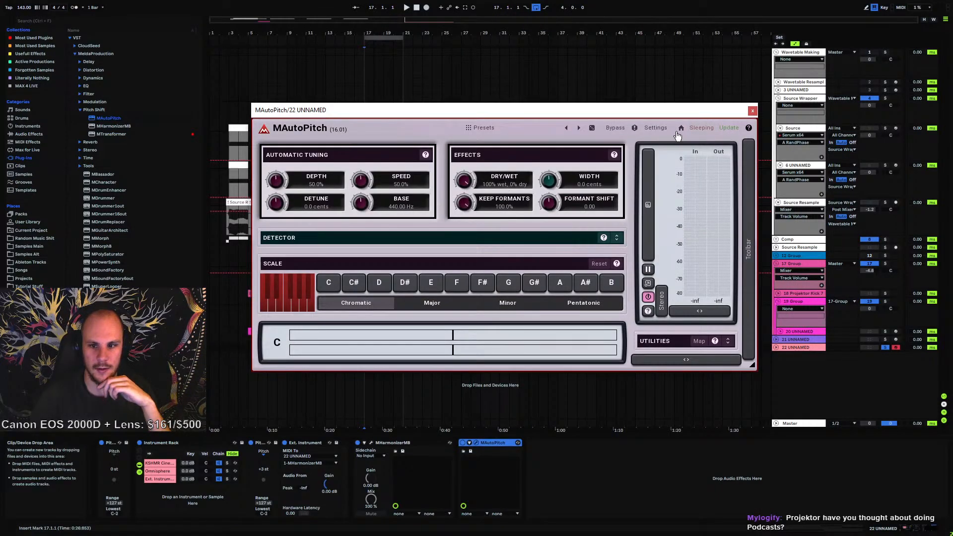
left_click(652, 128)
left_click(373, 174)
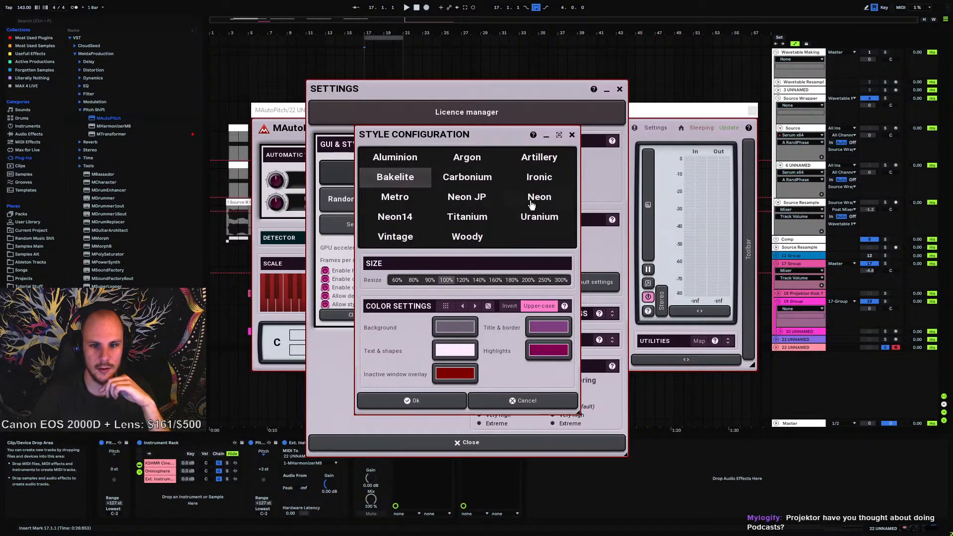
left_click(533, 201)
left_click(590, 134)
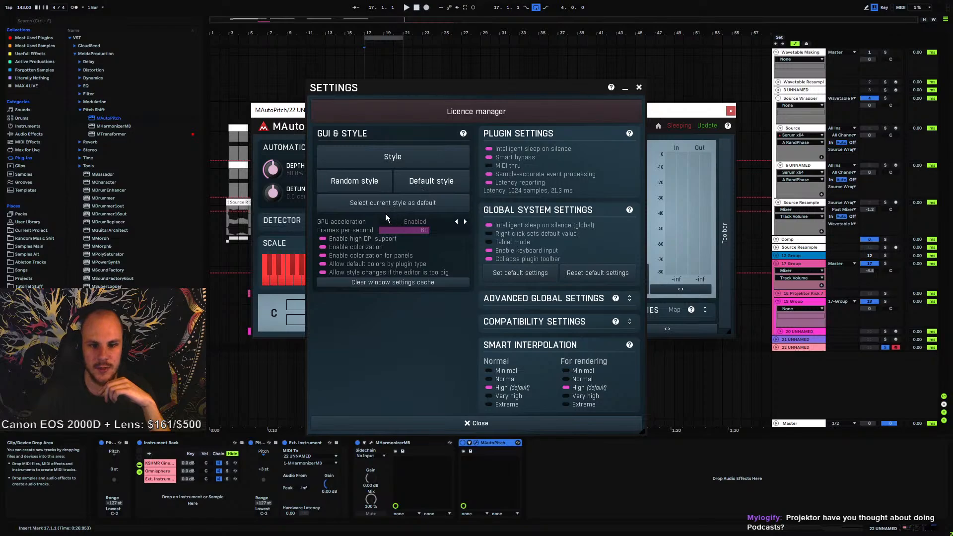
left_click(638, 87)
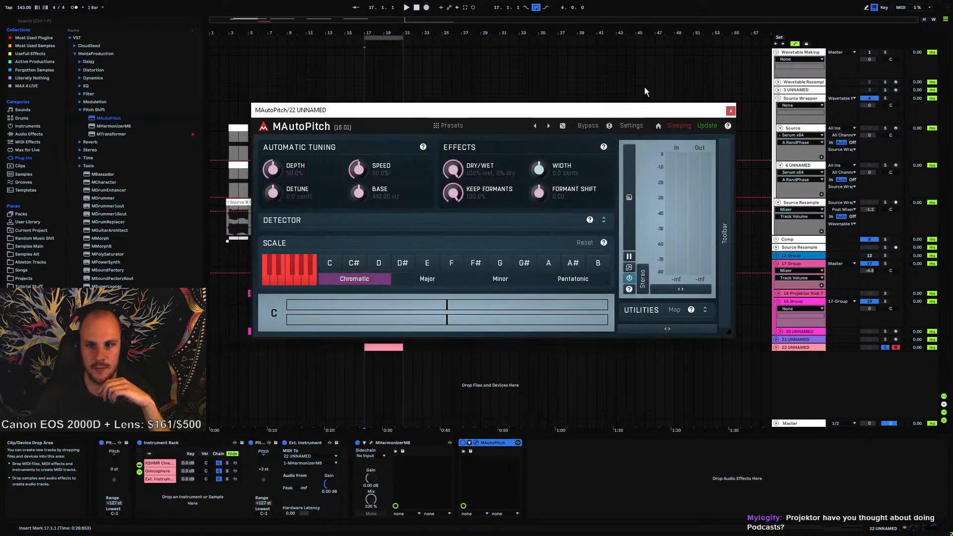
left_click(730, 110)
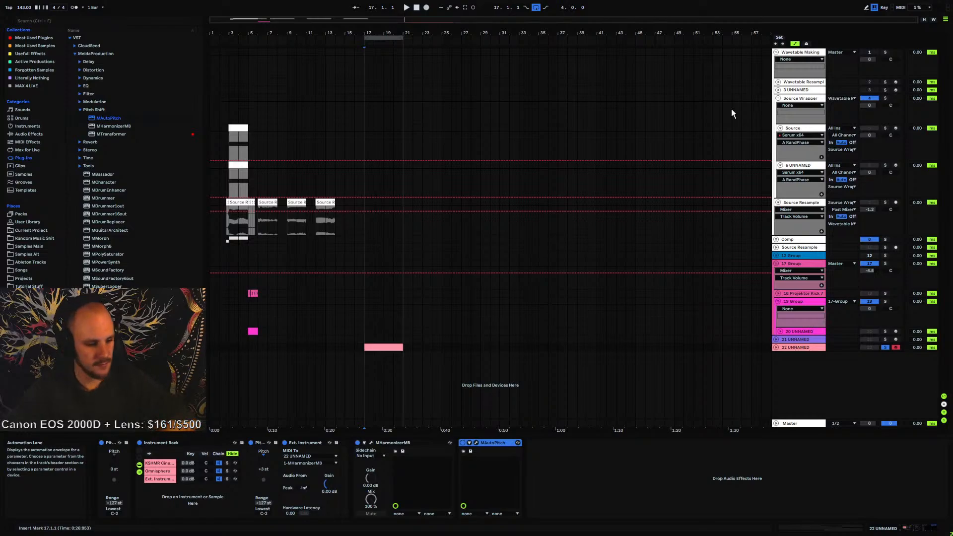
Select track 22's MHarmonizerMB and MAutoPitch devices, then open the References folder in the browser
left_click(364, 339)
left_click(796, 348)
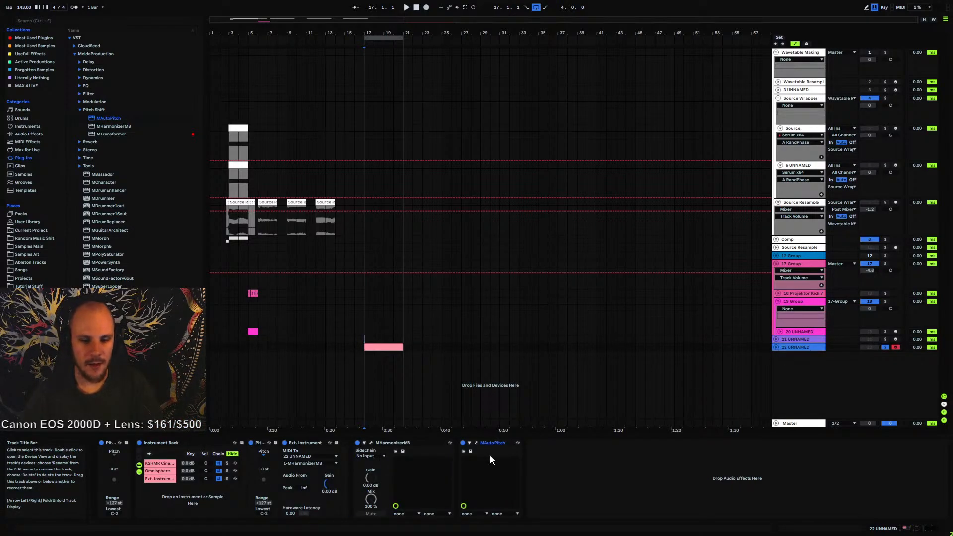
left_click(501, 443)
left_click(401, 443, "shift")
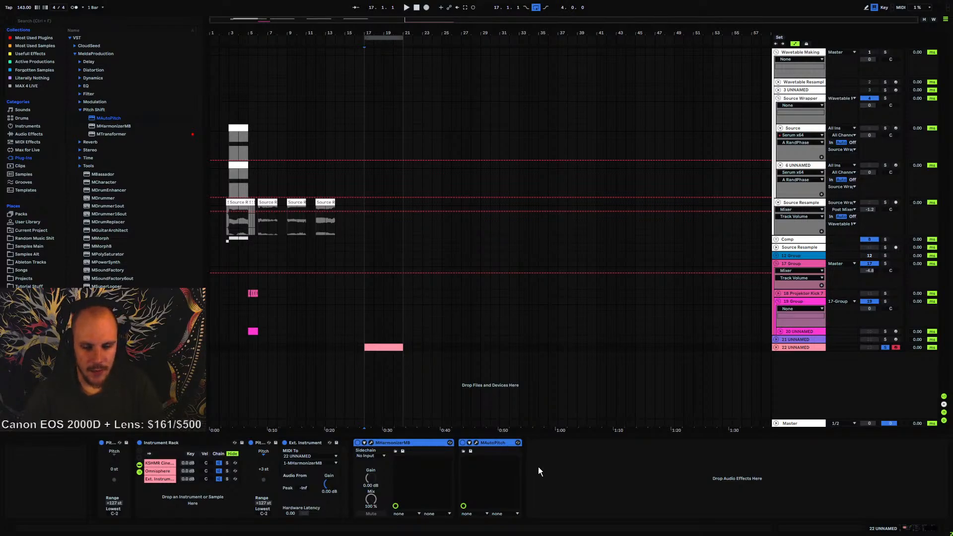
left_click(546, 460)
left_click(489, 443)
left_click(402, 442, "shift")
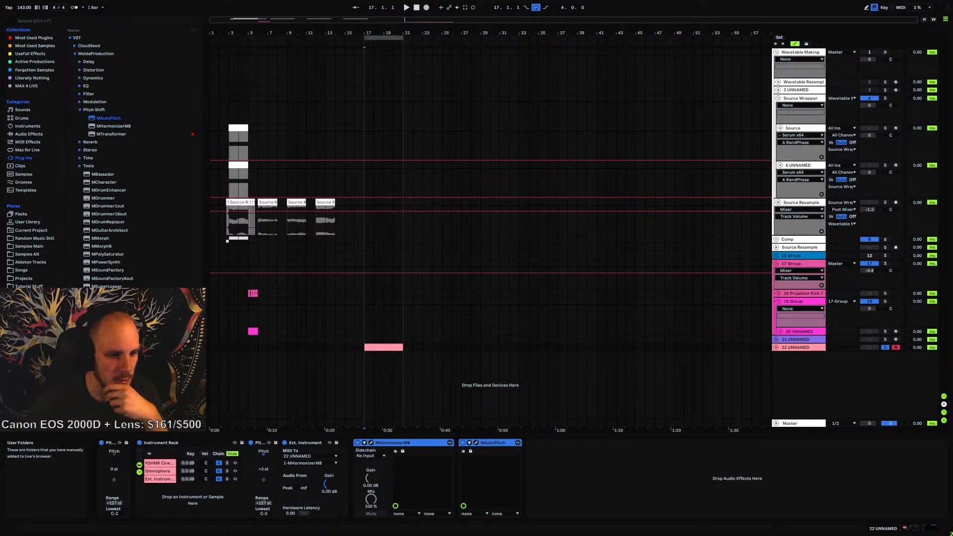
scroll(30, 198, "down", 5)
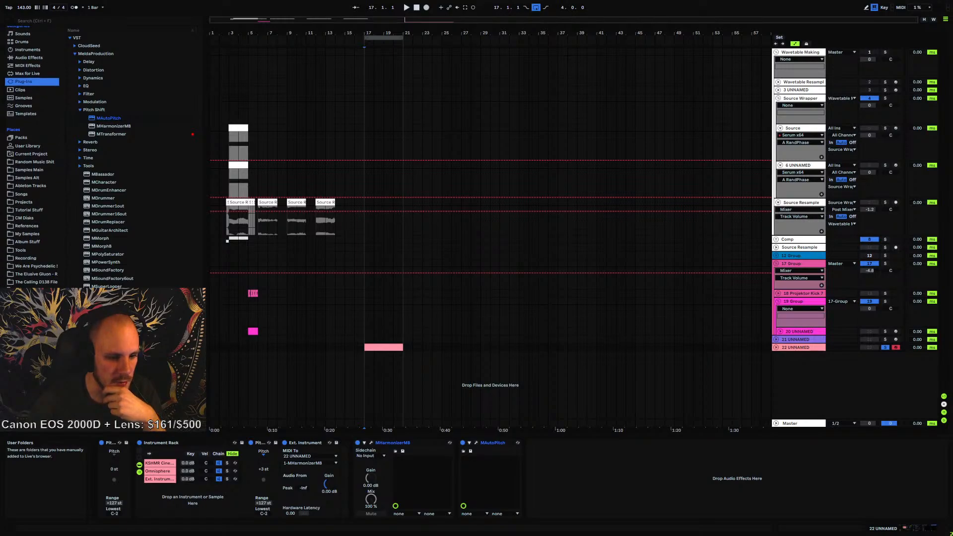
left_click(31, 226)
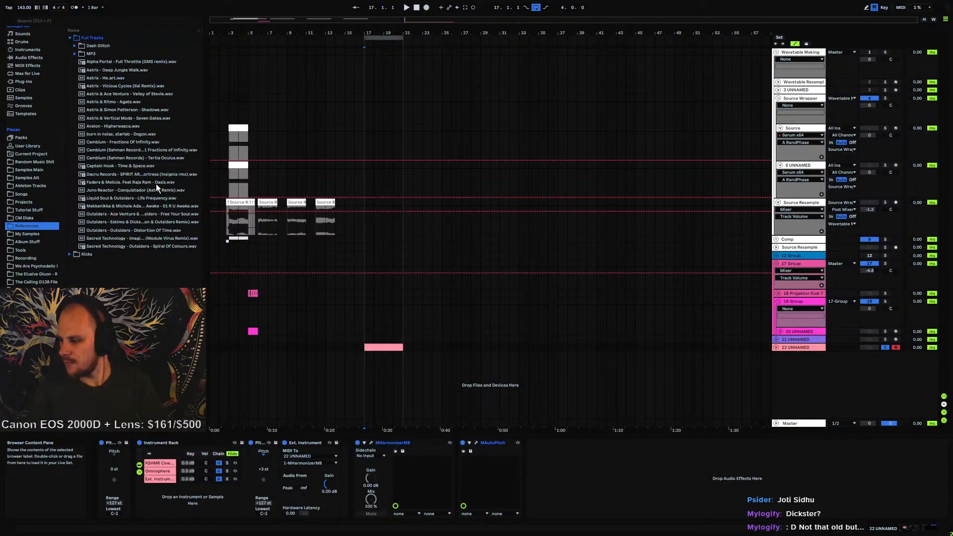
Select the 19 Group track and ungroup it
left_click(366, 222)
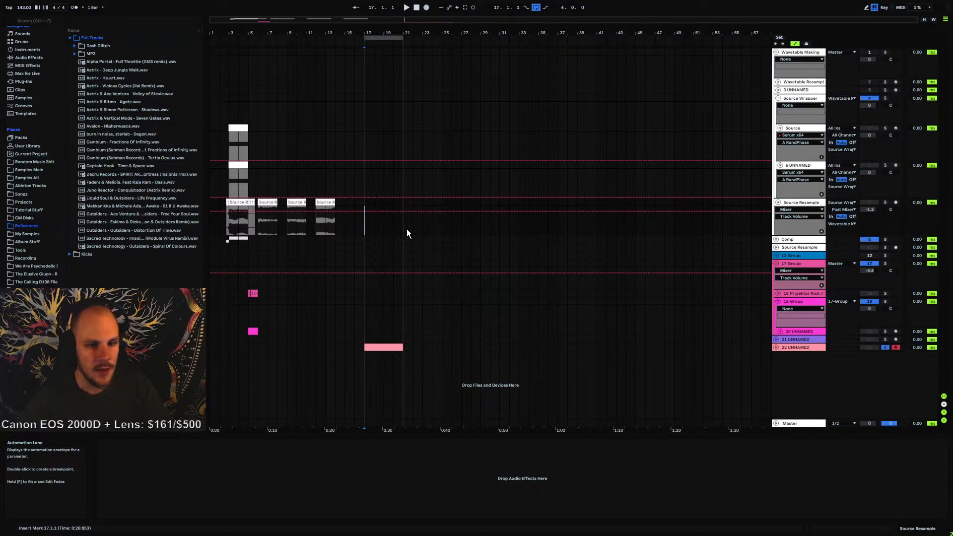
left_click(778, 301)
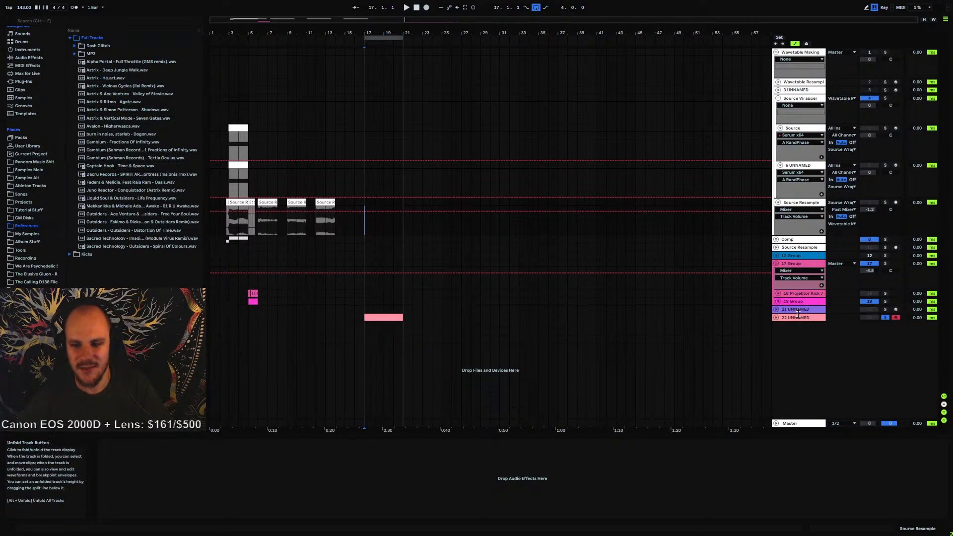
left_click(777, 301)
left_click(256, 314)
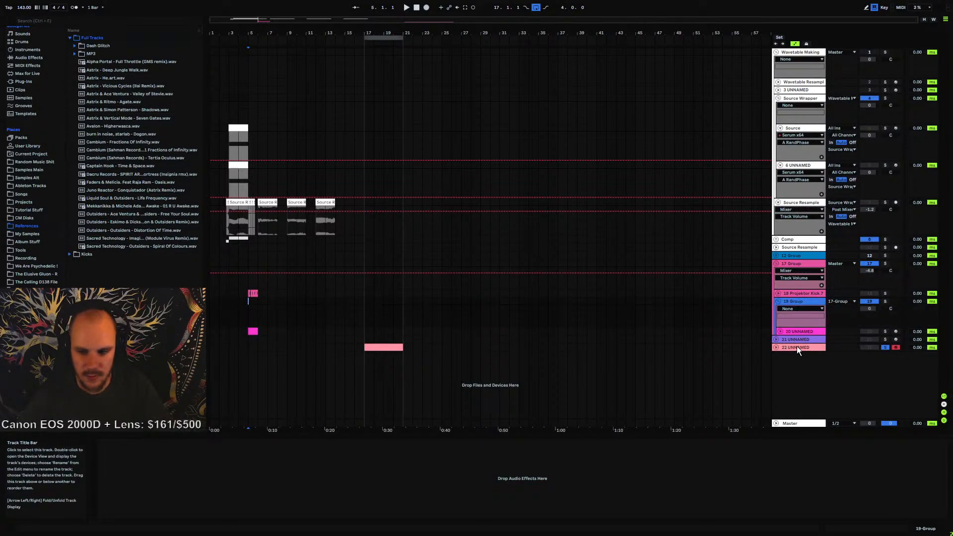
key("ctrl+shift+g")
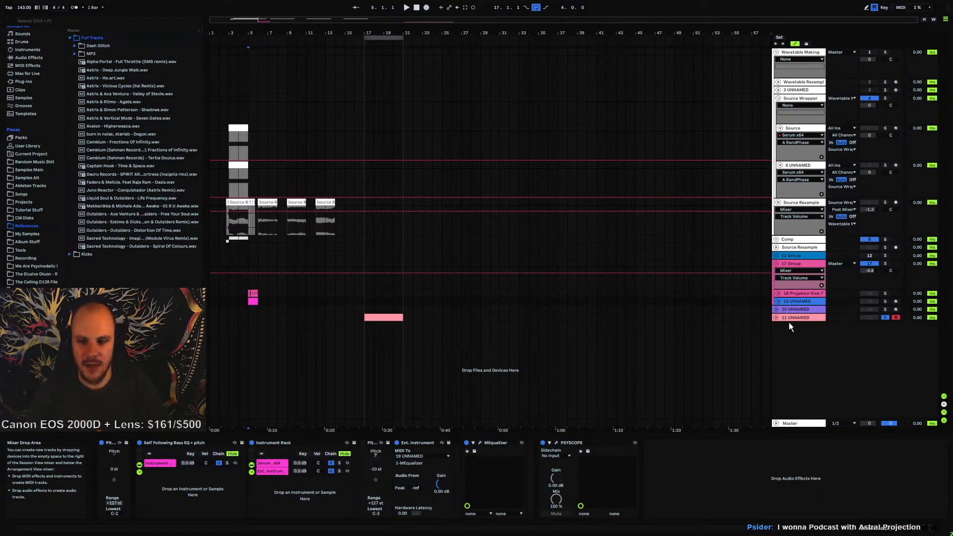
Unfold track 19 and inspect its MIDI clip's notes
left_click(778, 302)
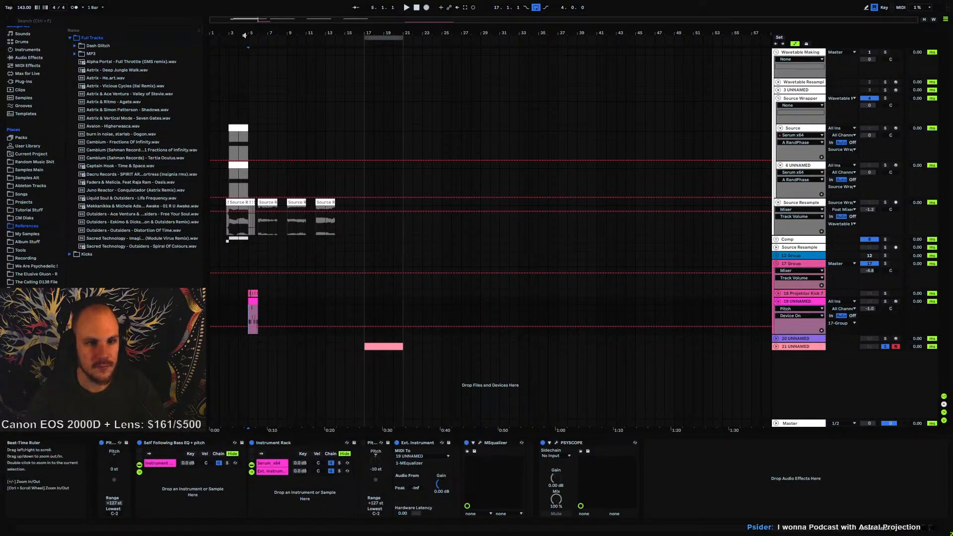
left_click_drag(247, 34, 339, 58)
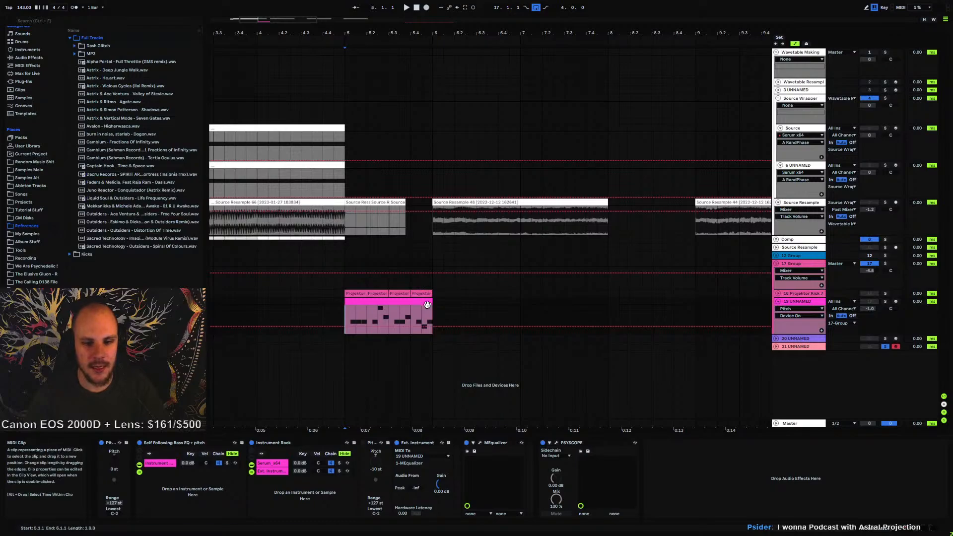
left_click(427, 303)
left_click(436, 305)
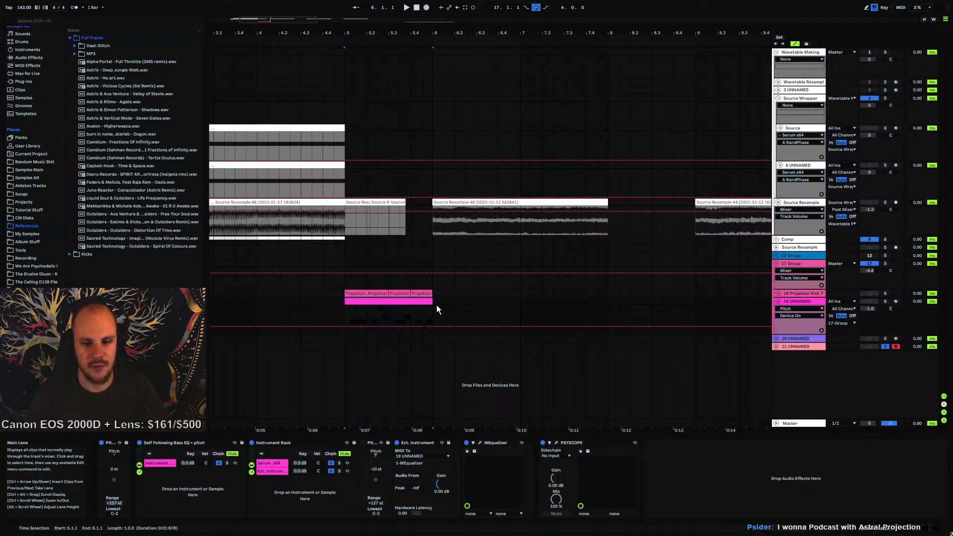
left_click(407, 312)
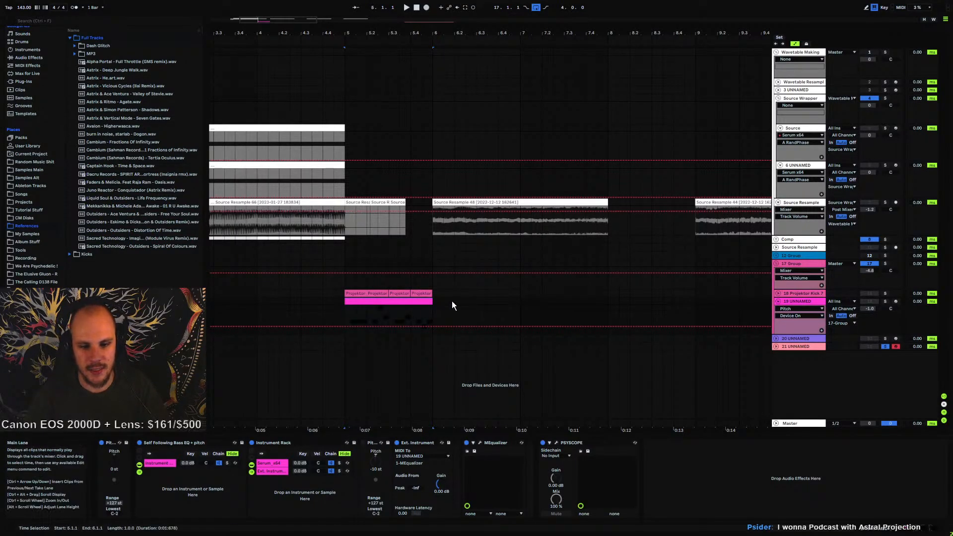
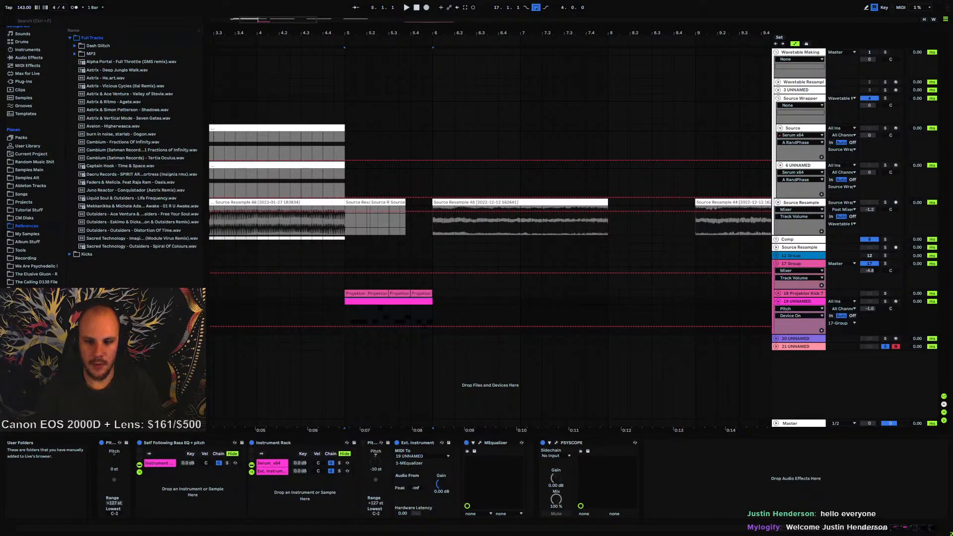
Play track 19's MIDI clip and briefly open its MEqualizer to check the curve
left_click(367, 323)
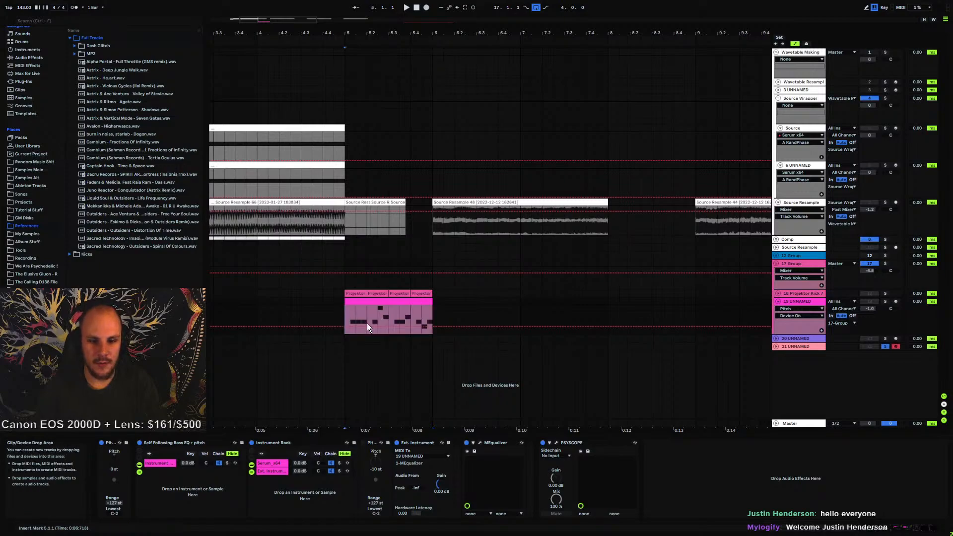
key("space")
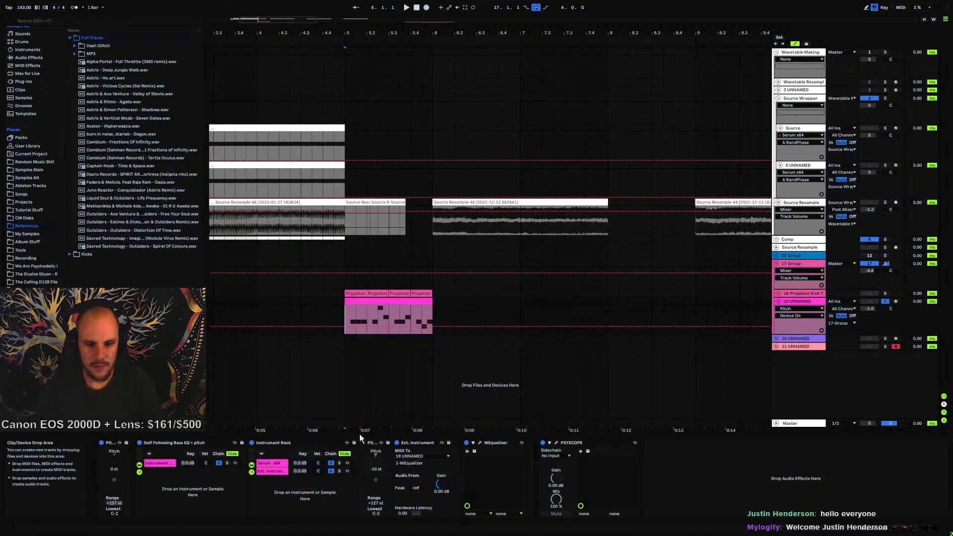
left_click(480, 443)
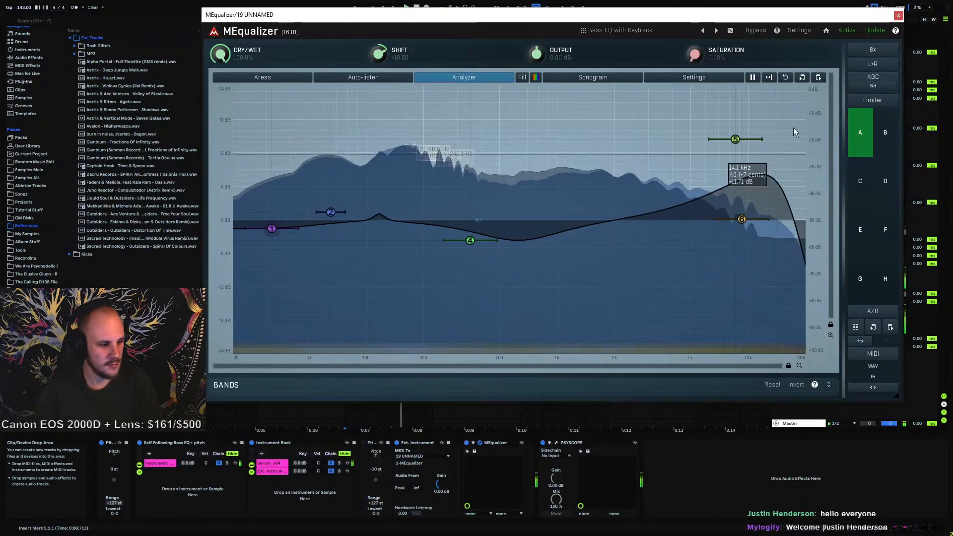
left_click(899, 18)
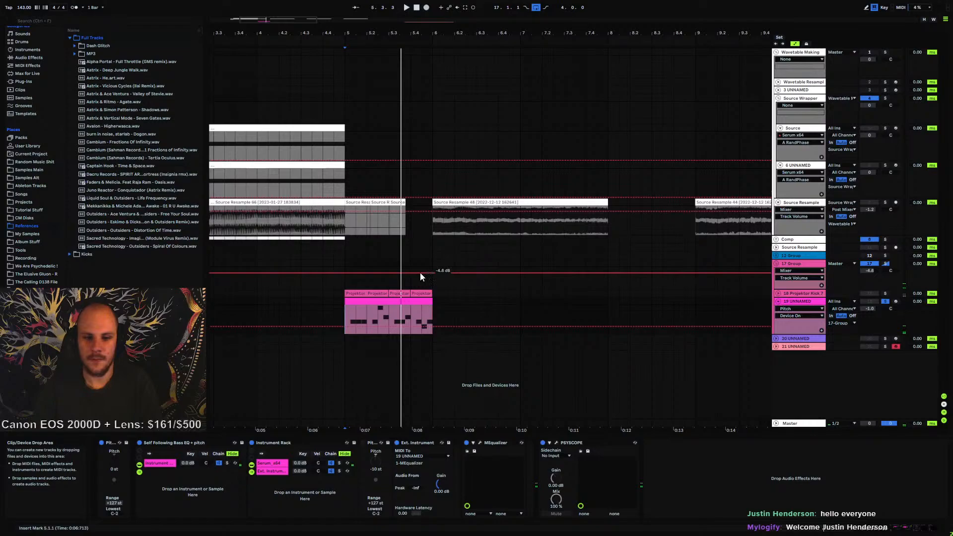
Select notes in track 19's MIDI clip and transpose them up an octave, then play it back
left_click(385, 297)
left_click(386, 507)
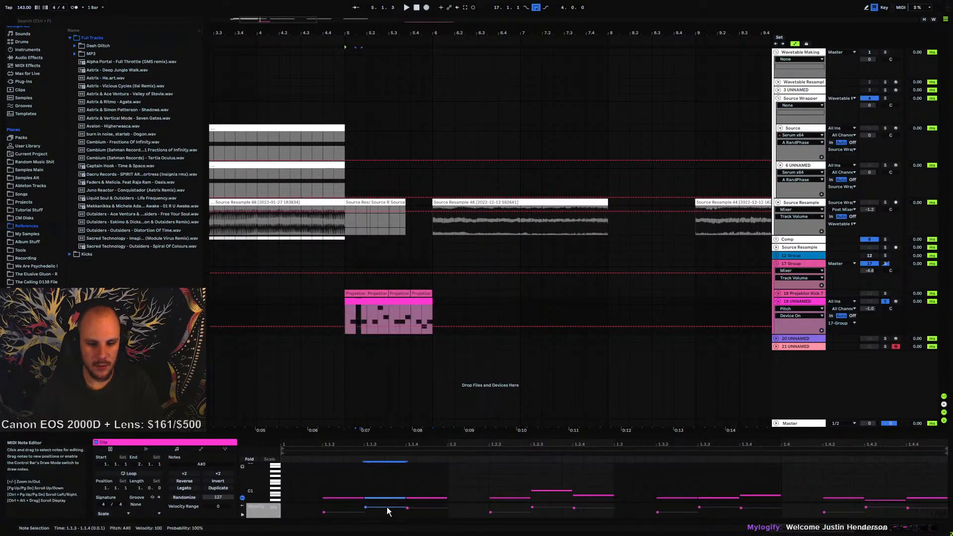
key("shift+Up")
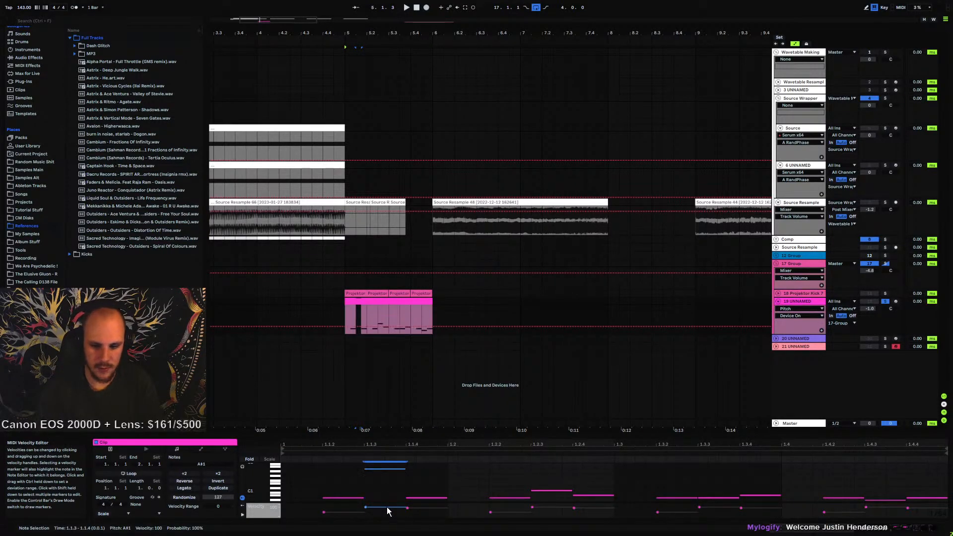
left_click_drag(551, 477, 882, 503)
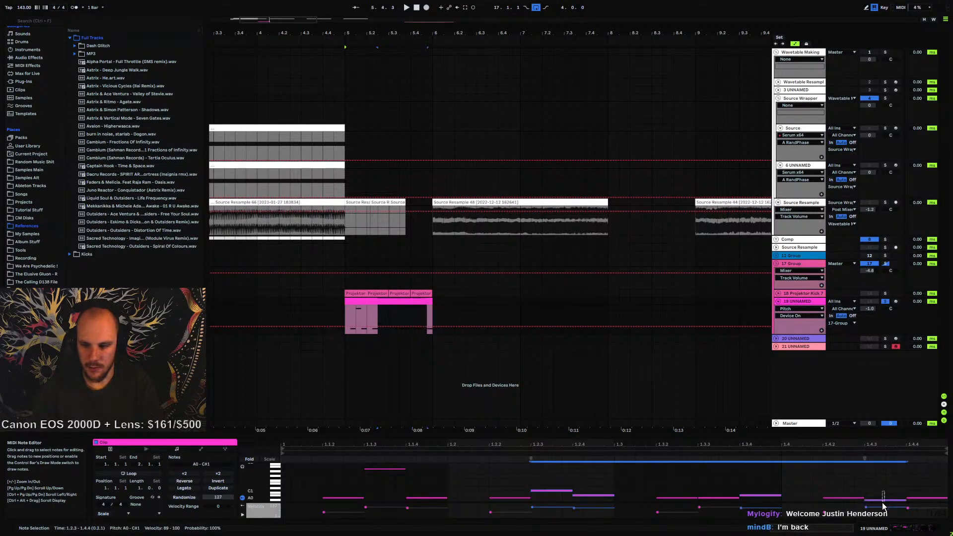
key("shift+Up")
key("space")
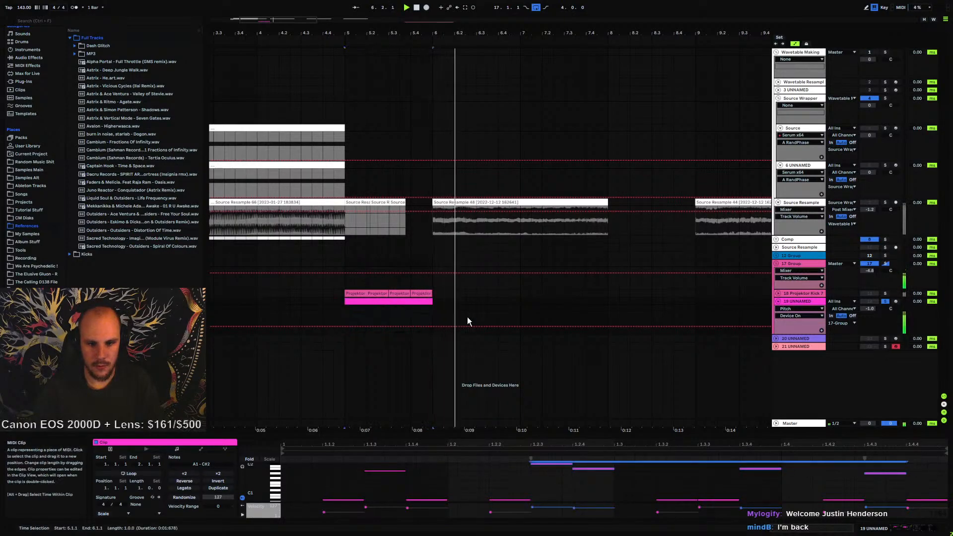
Set the loop to the MIDI clip's time range and restart playback
key("space")
key("ctrl+l")
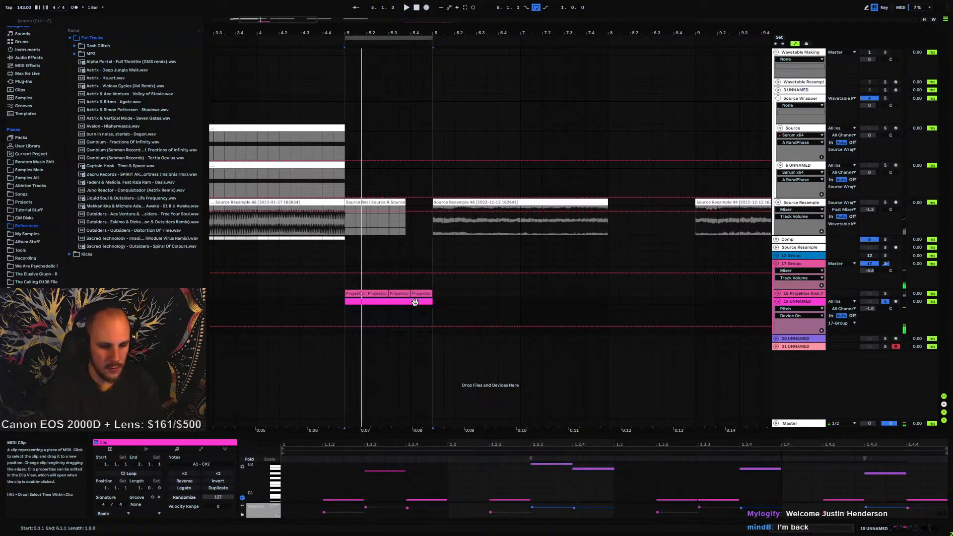
key("space")
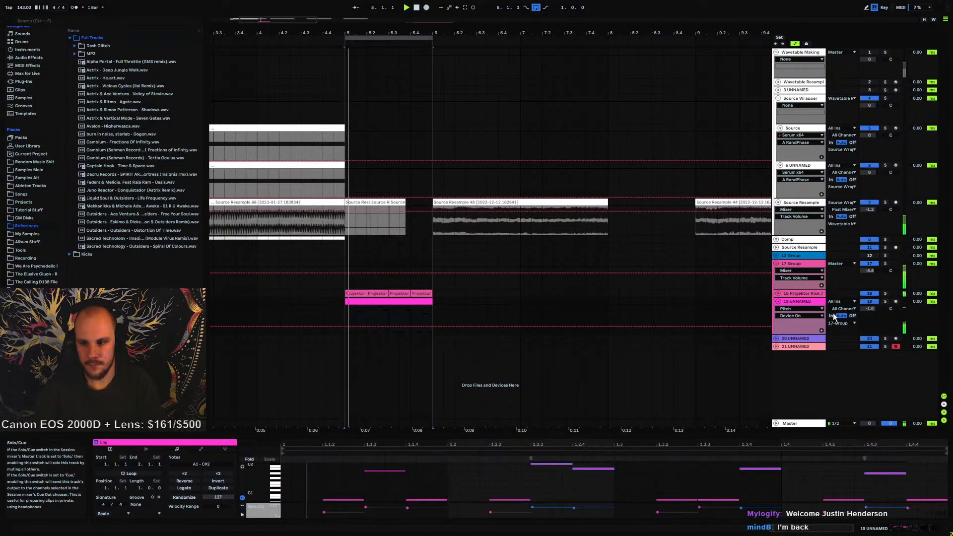
Open track 19's MEqualizer to review its curve and close it again
left_click(801, 301)
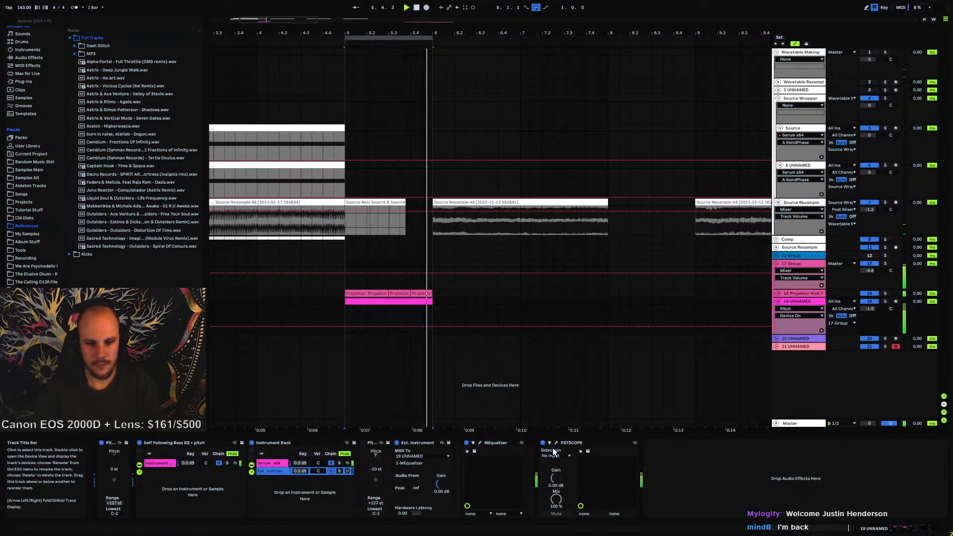
left_click(480, 442)
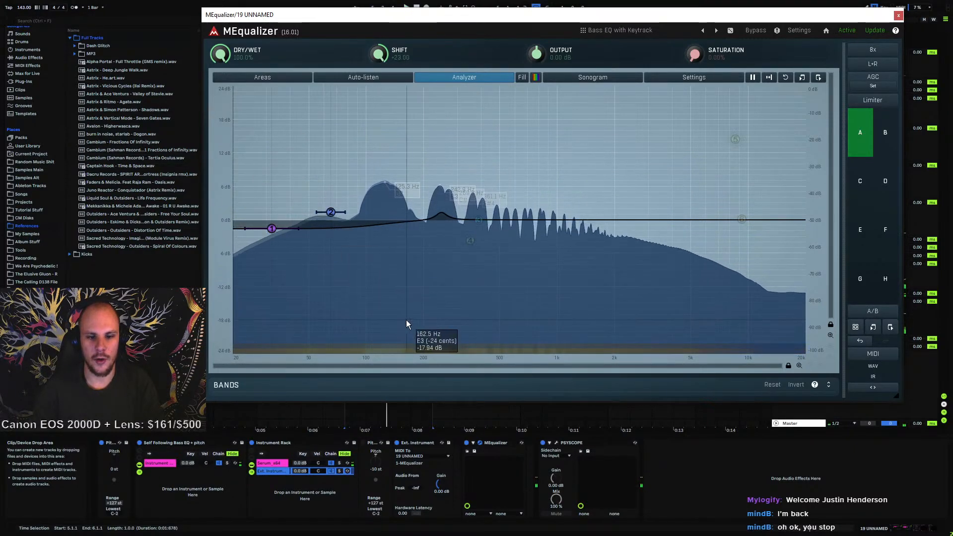
left_click(899, 15)
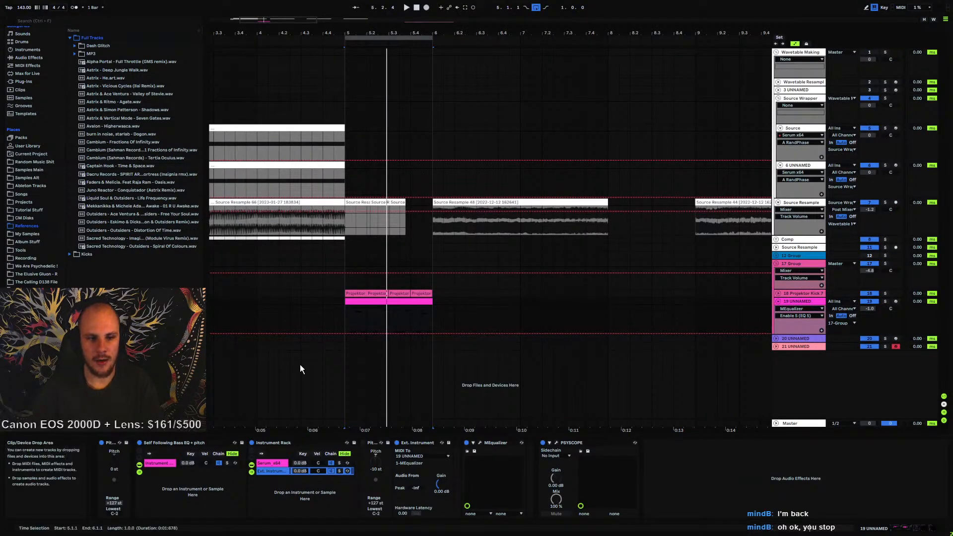
Add EQ Eight to track 19 and move one band to about 327 Hz with about -4.8 dB gain
left_click(26, 57)
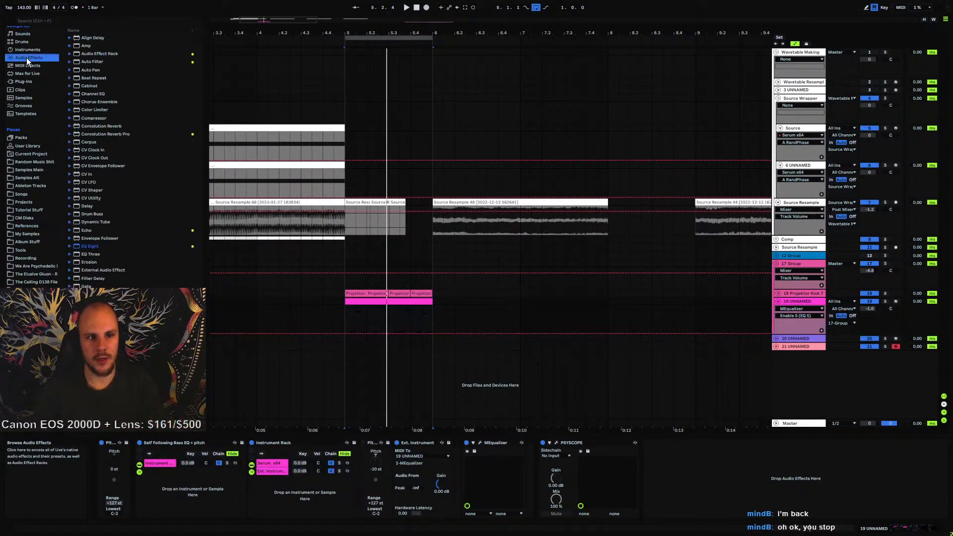
left_click_drag(84, 246, 536, 492)
key("space")
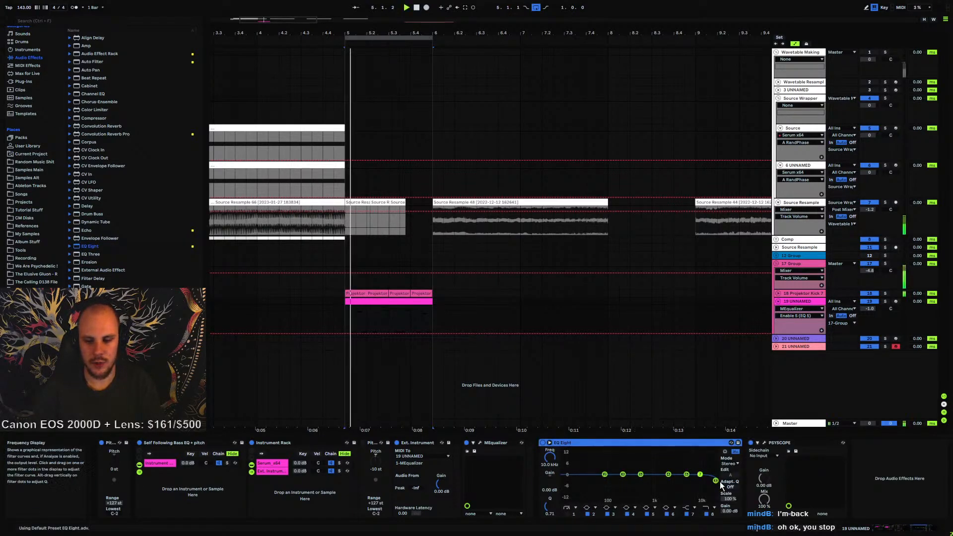
left_click_drag(694, 480, 641, 479)
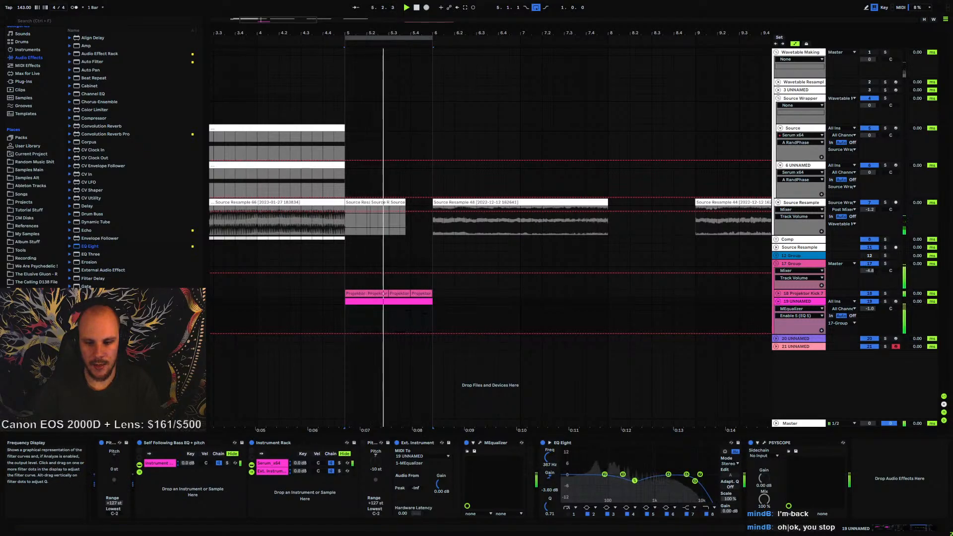
left_click_drag(642, 479, 642, 482)
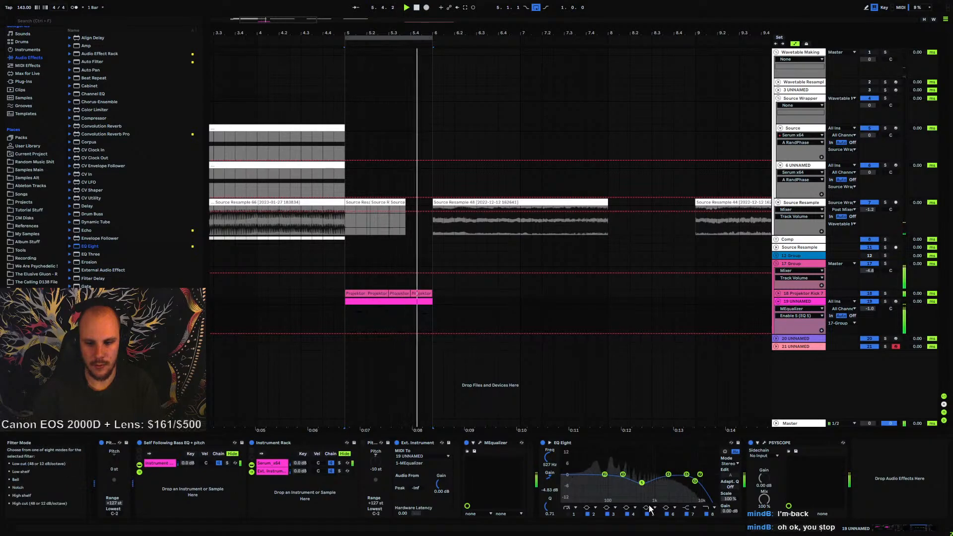
Select the notes of one pitch in the MIDI clip and transpose them down an octave
double_click(398, 303)
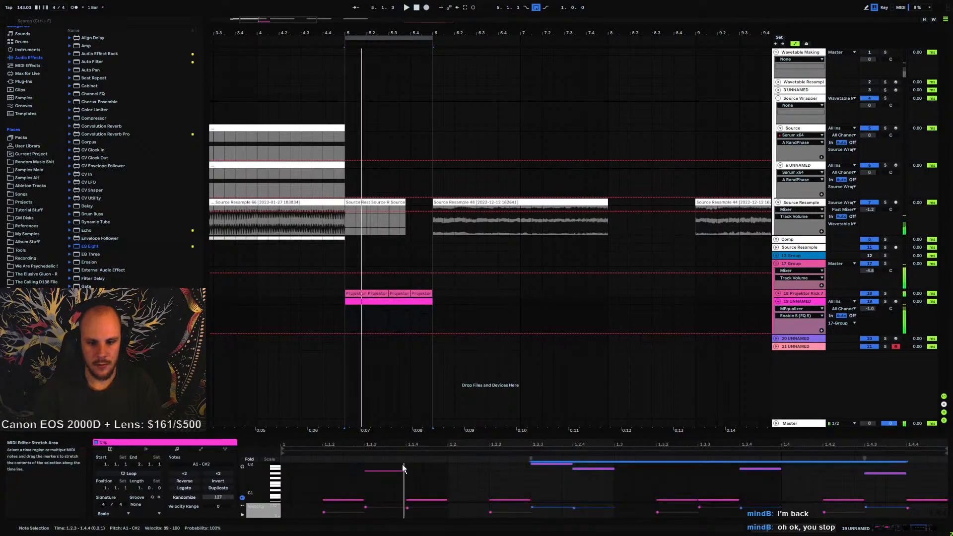
left_click(273, 470, "shift")
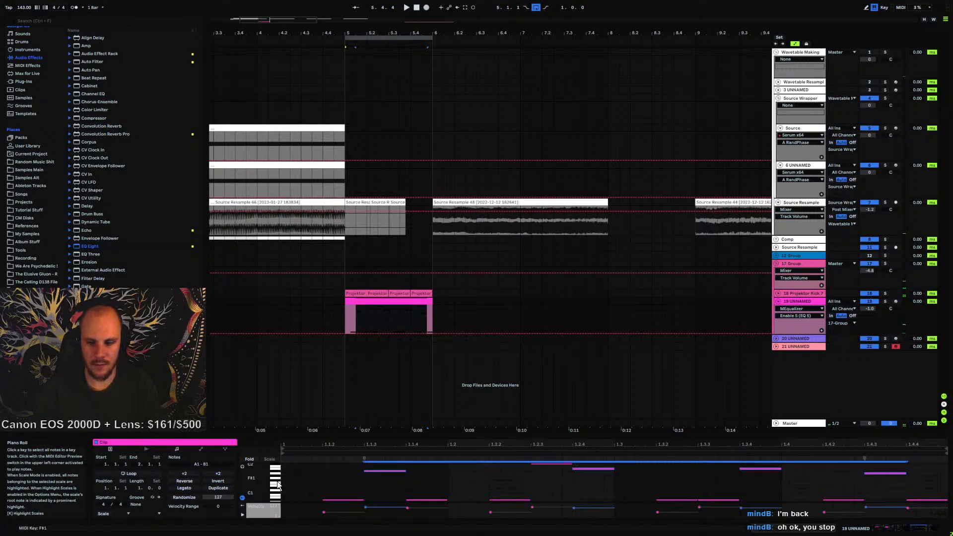
key("space")
scroll(276, 471, "up", 1)
left_click(277, 472, "shift")
left_click(281, 470, "shift")
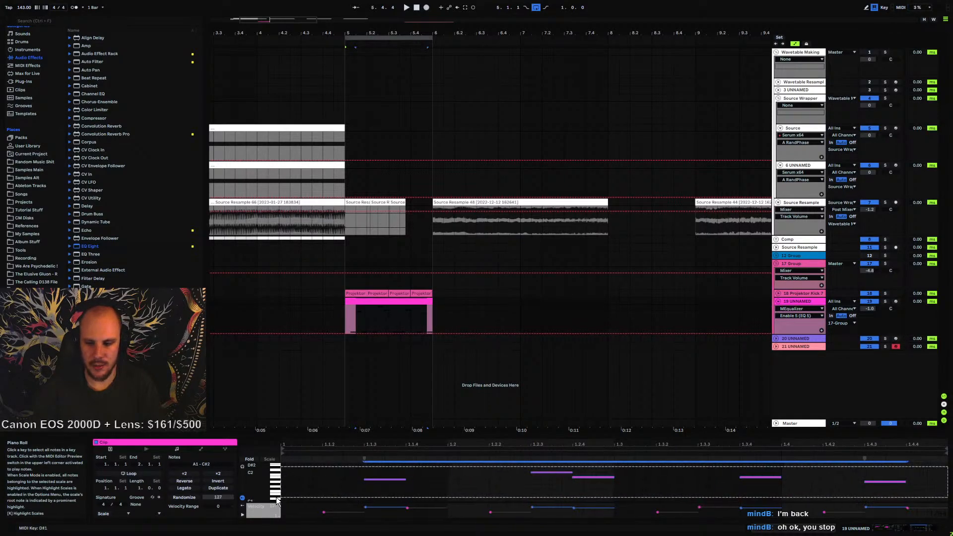
key("shift+Down")
key("space")
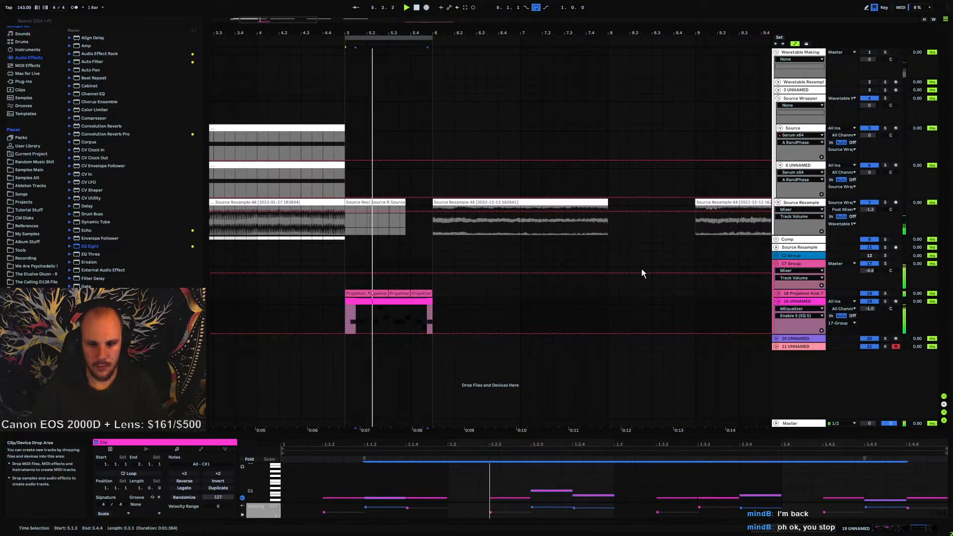
Raise band 2's gain in track 19's MEqualizer to about +3.14 dB
left_click(797, 304)
double_click(797, 305)
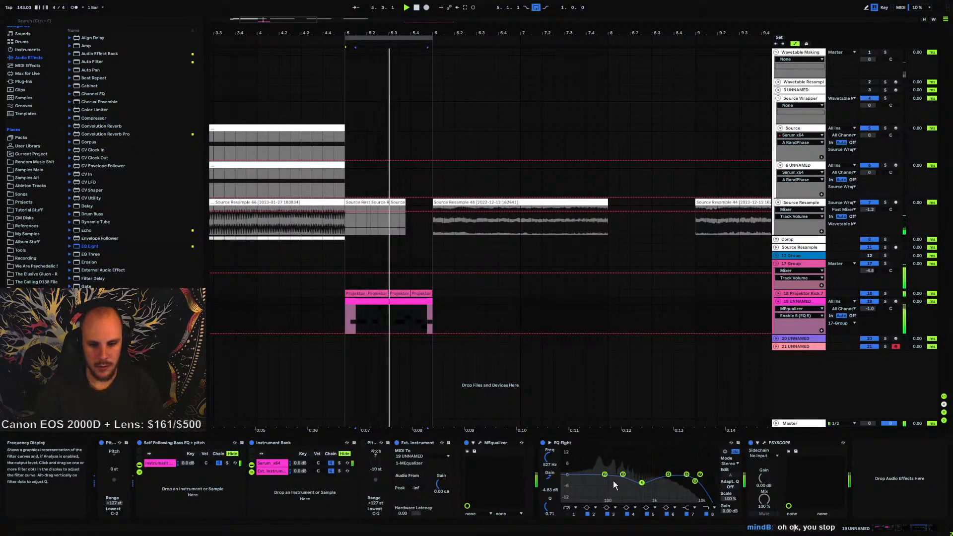
left_click(479, 443)
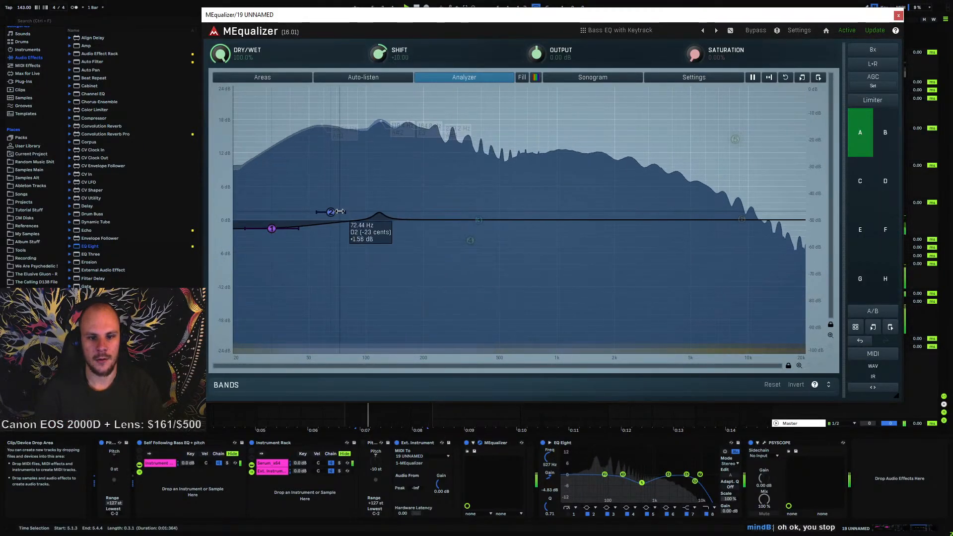
mouse_move(330, 212)
left_mouse_down()
mouse_move(340, 204)
mouse_move(331, 203)
left_mouse_up()
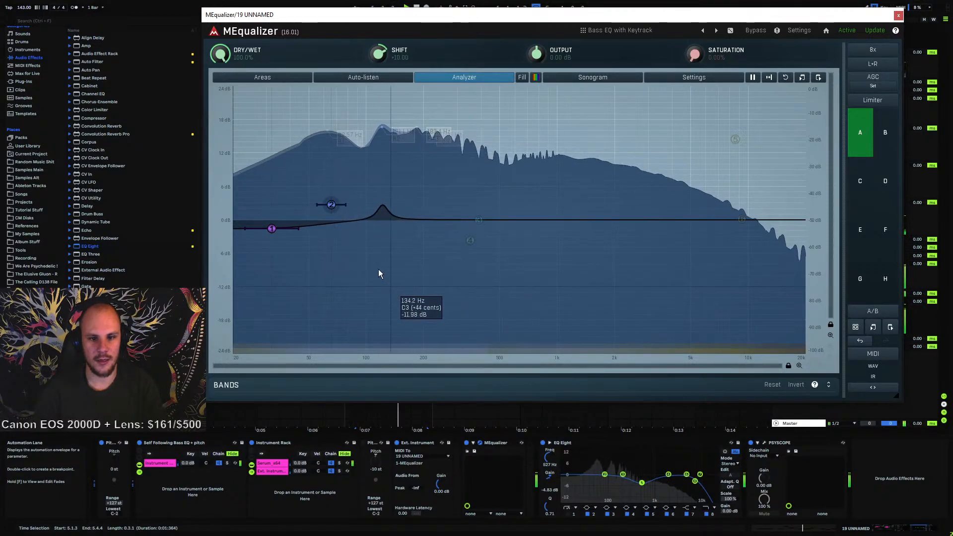
right_click(331, 205)
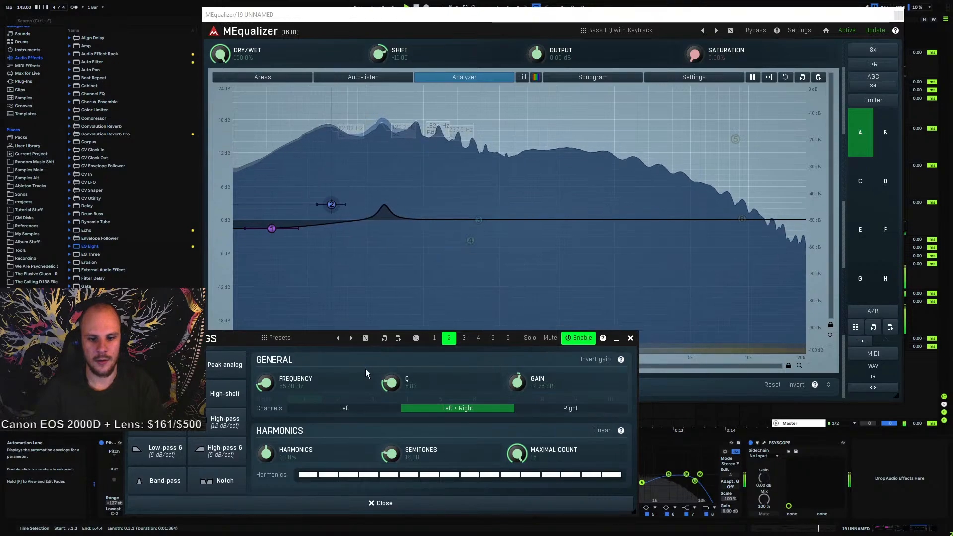
left_click_drag(517, 382, 517, 378)
left_click_drag(623, 383, 622, 386)
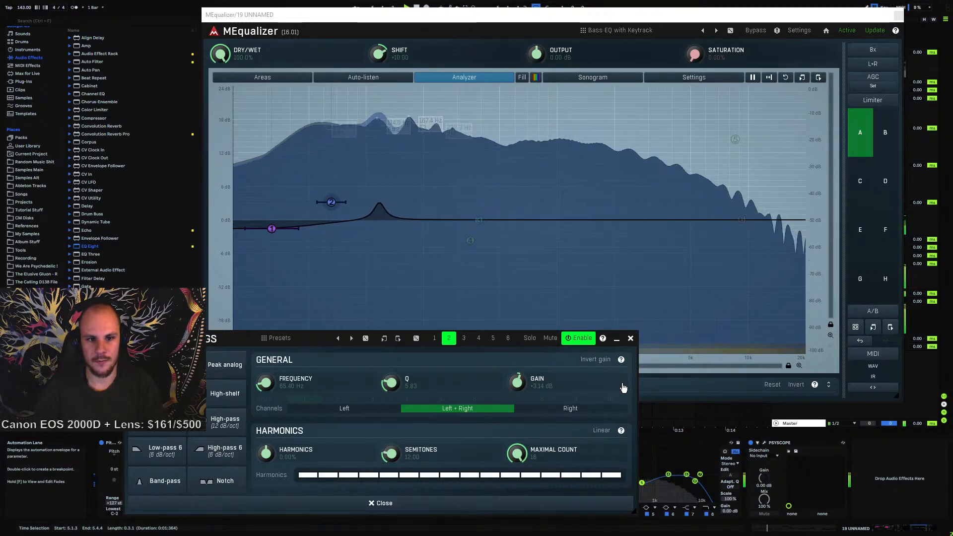
left_click(630, 338)
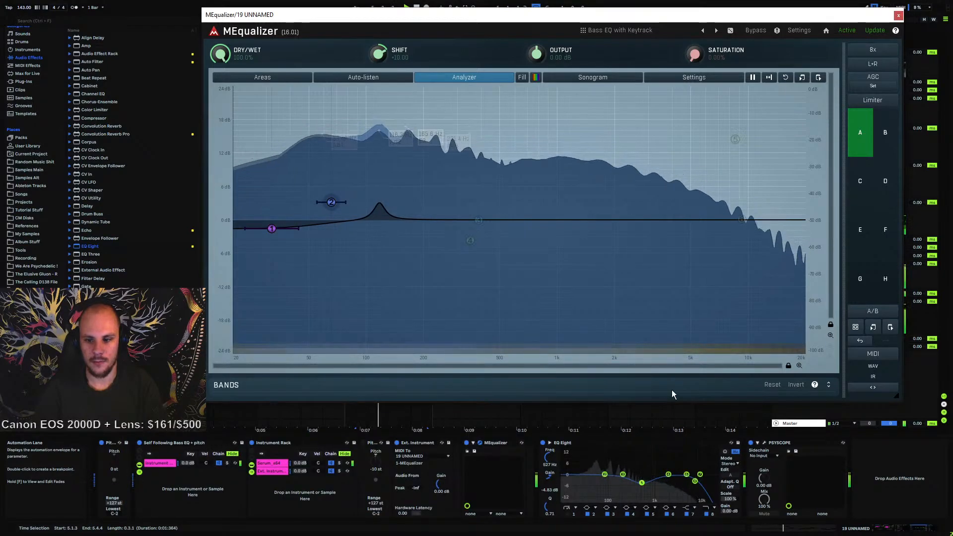
Expand MEqualizer's bands list to review the band values, then close the plugin
left_click(828, 385)
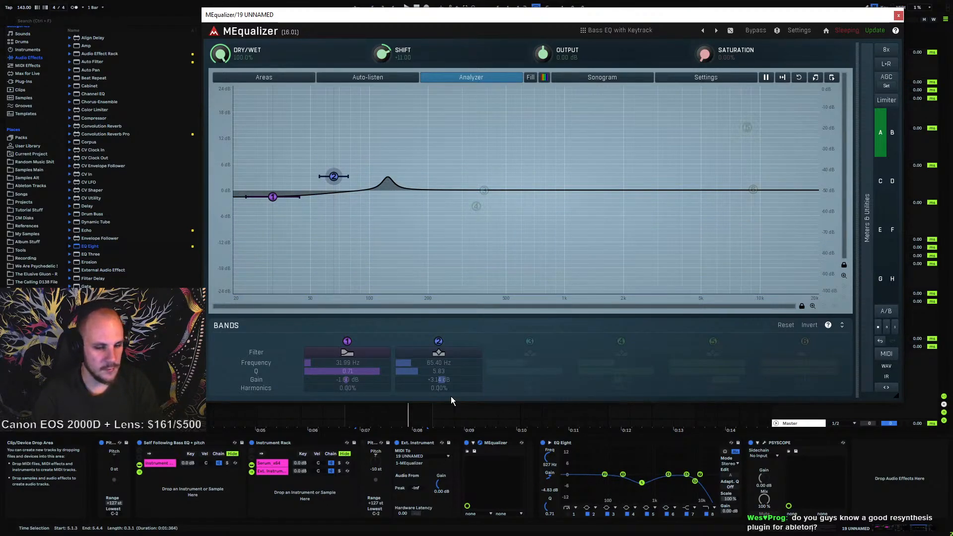
left_click(898, 15)
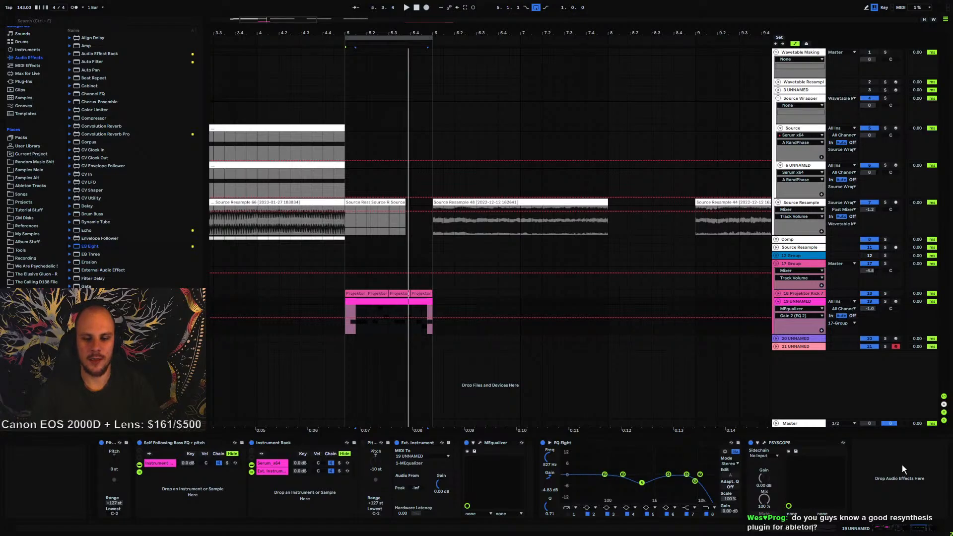
Load Granulator II from the Max for Live instruments onto a new track 22, then delete the device
left_click(26, 73)
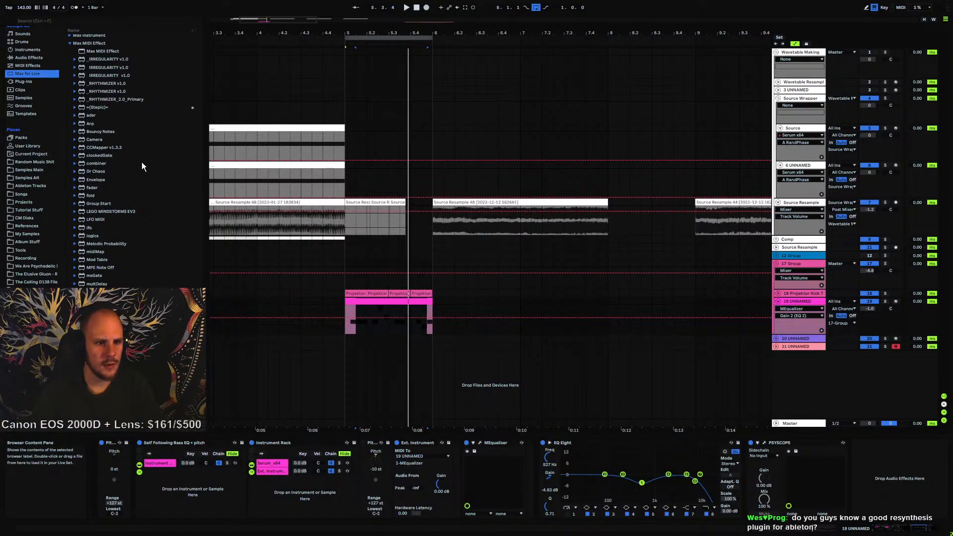
scroll(118, 120, "up", 1)
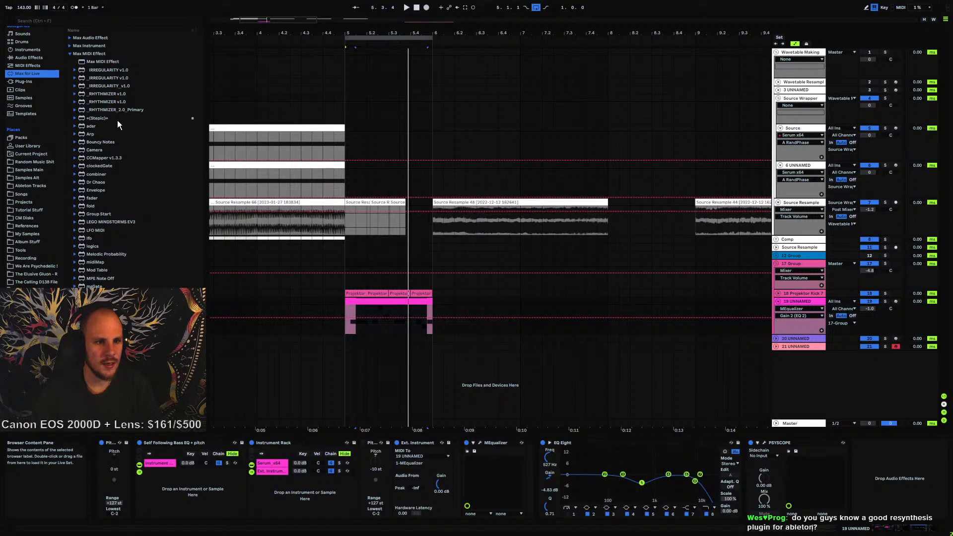
left_click(70, 46)
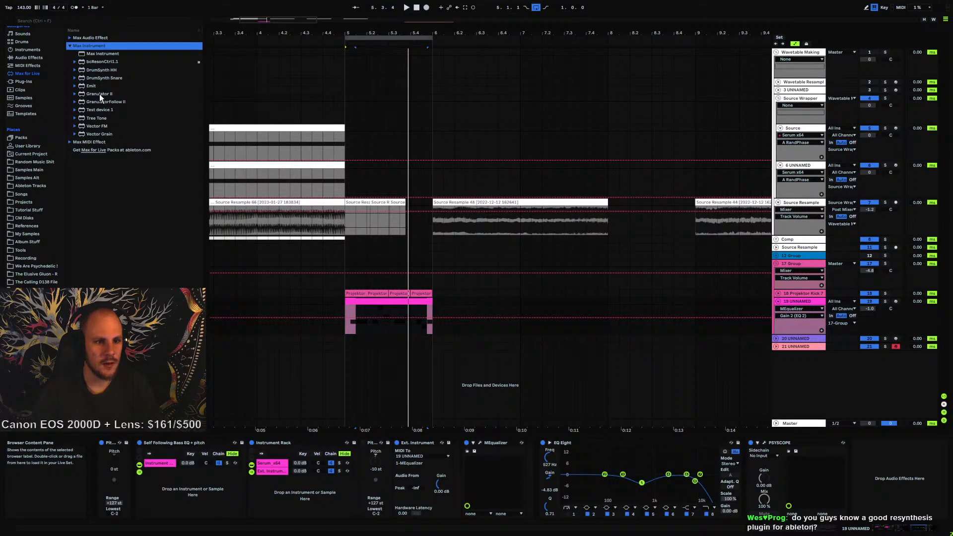
left_click_drag(100, 94, 447, 383)
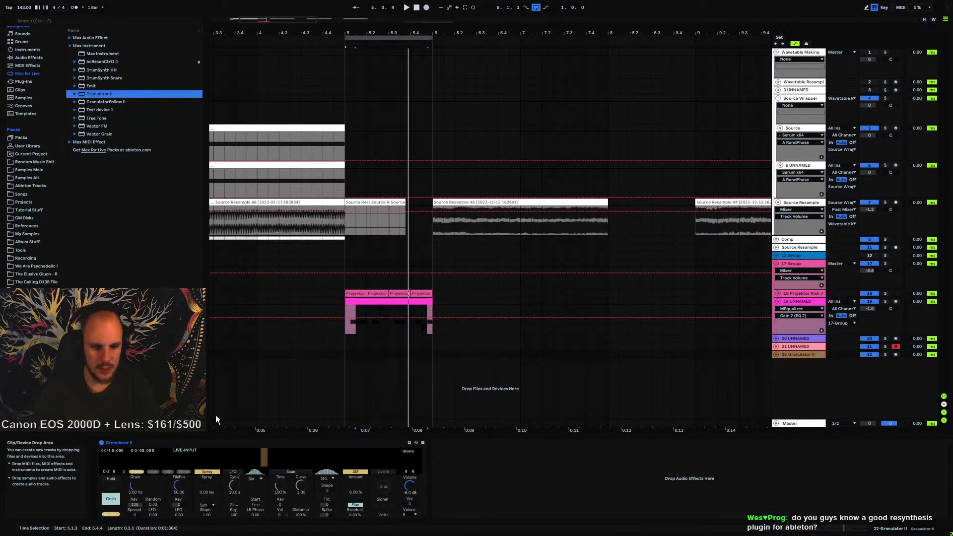
left_click(214, 443)
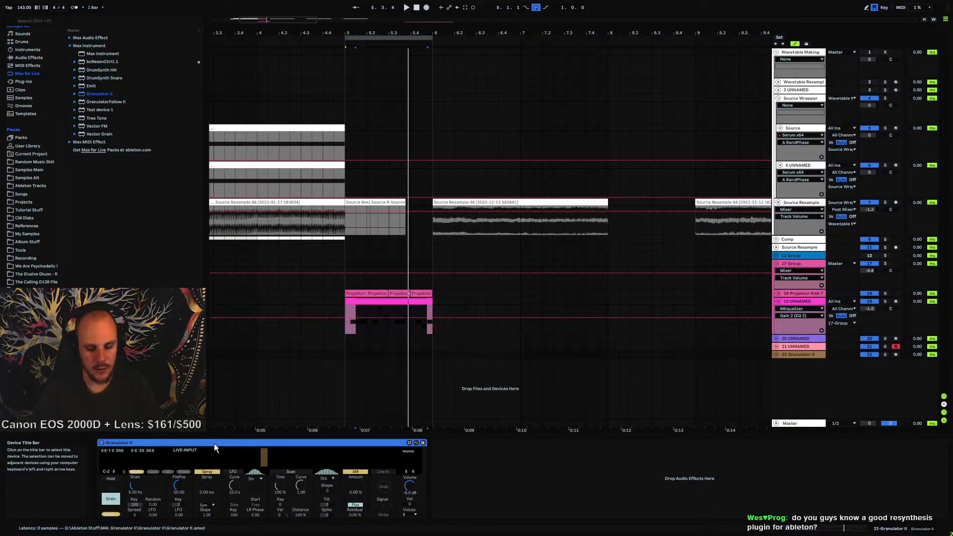
key("Delete")
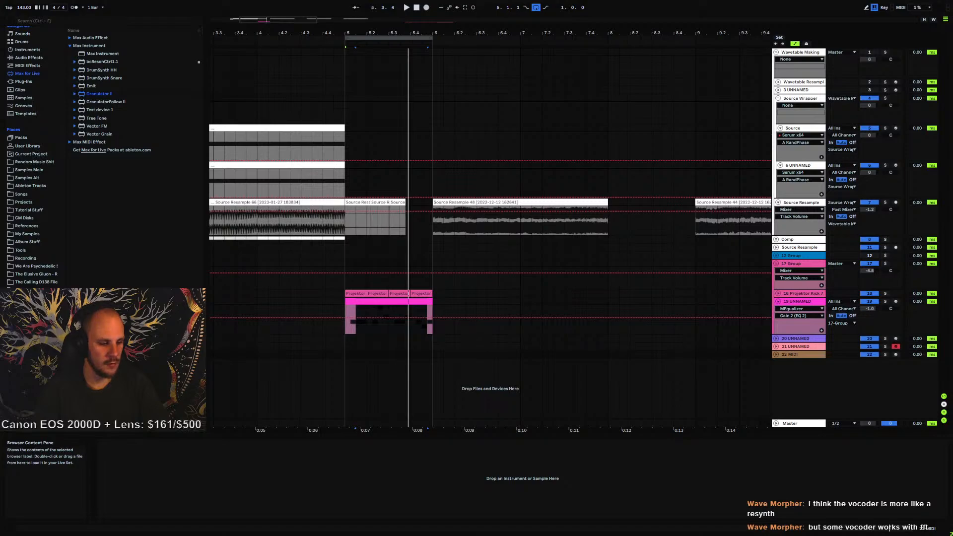
Load the Spectral Time audio effect from the Audio Effects browser onto track 19's device chain
left_click(354, 354)
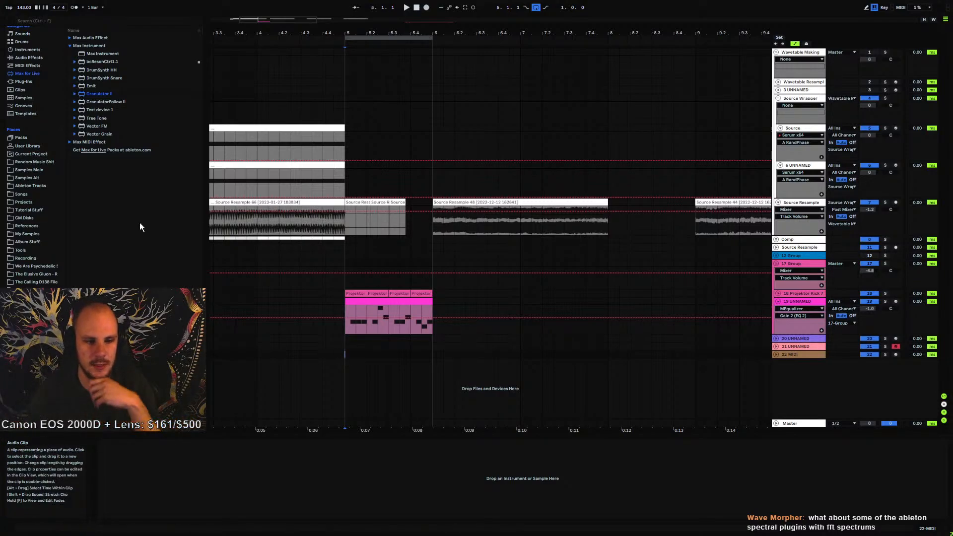
scroll(40, 219, "up", 3)
left_click(37, 149)
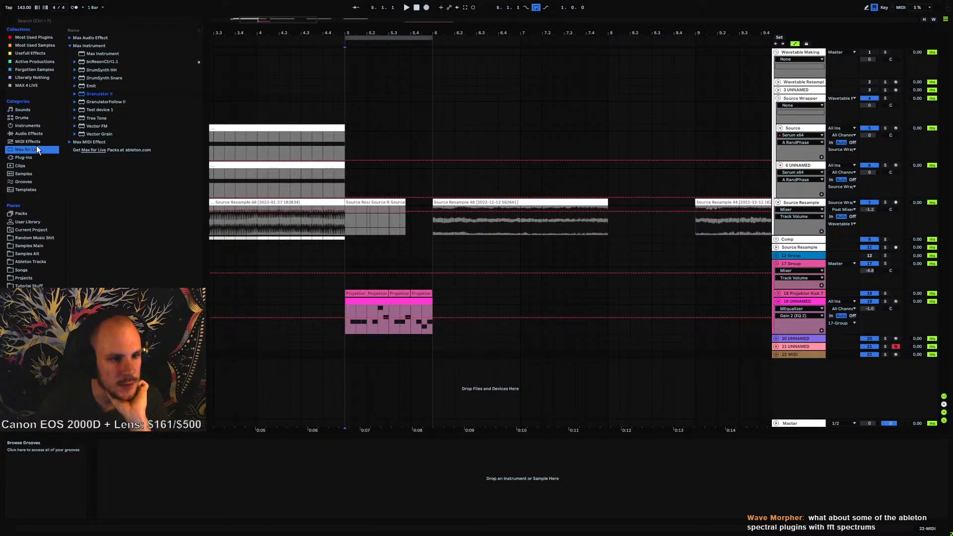
left_click(32, 133)
scroll(120, 254, "down", 4)
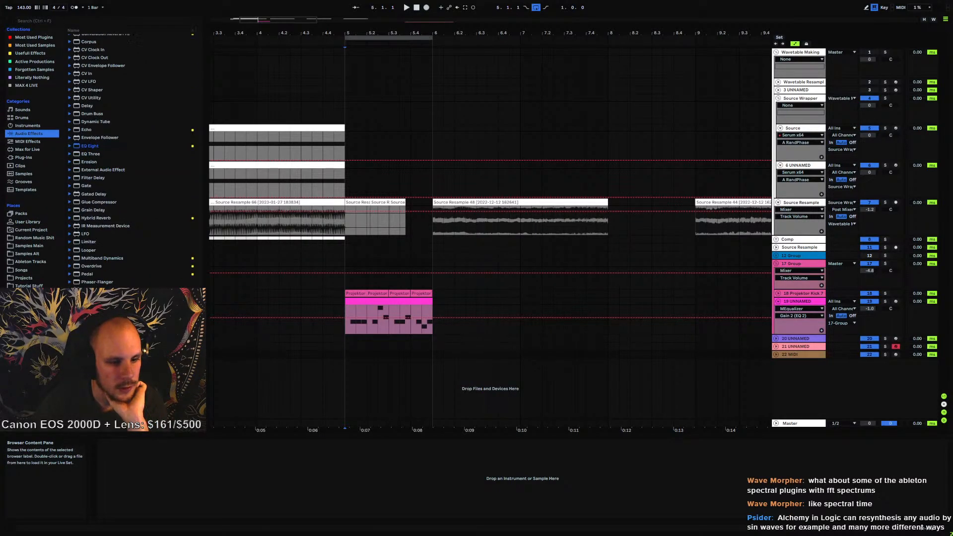
left_click_drag(427, 362, 429, 361)
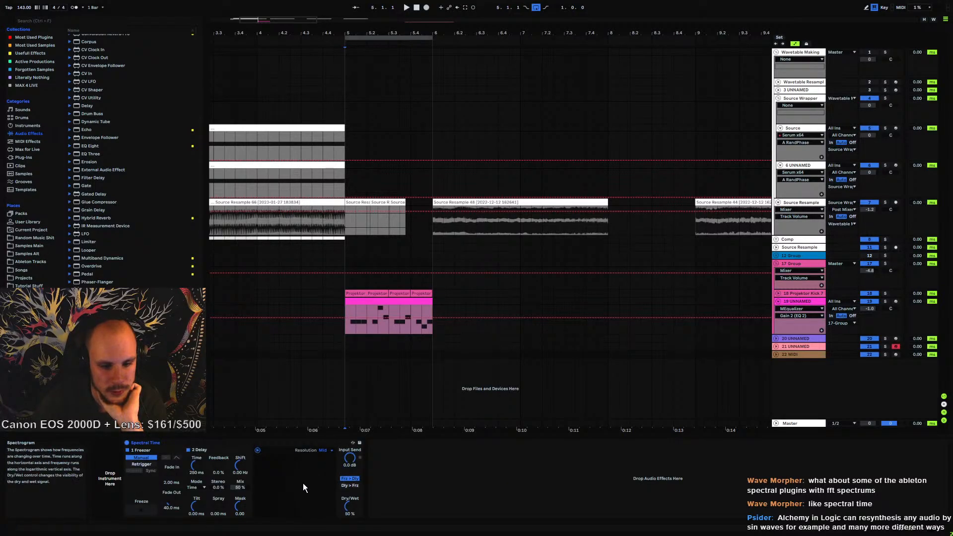
left_click_drag(201, 441, 338, 406)
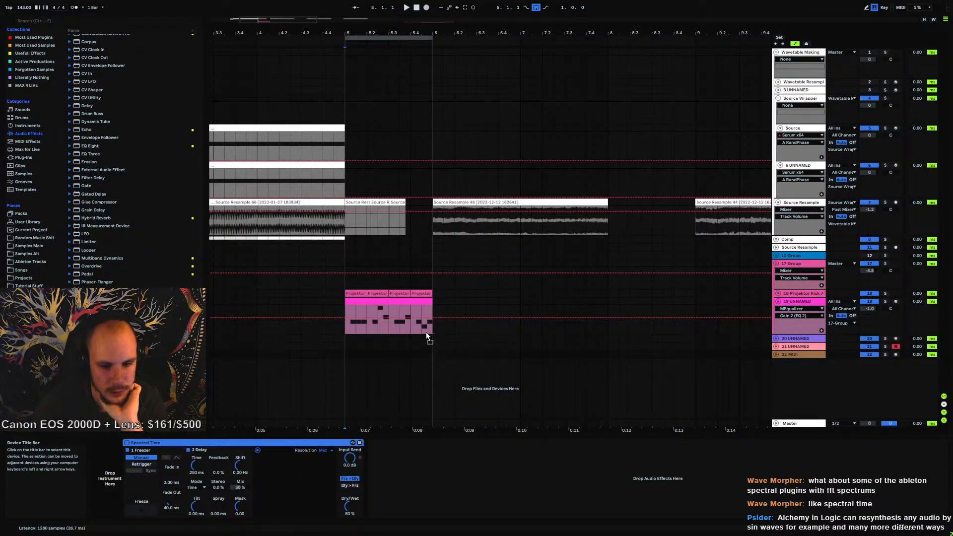
left_click_drag(426, 332, 425, 329)
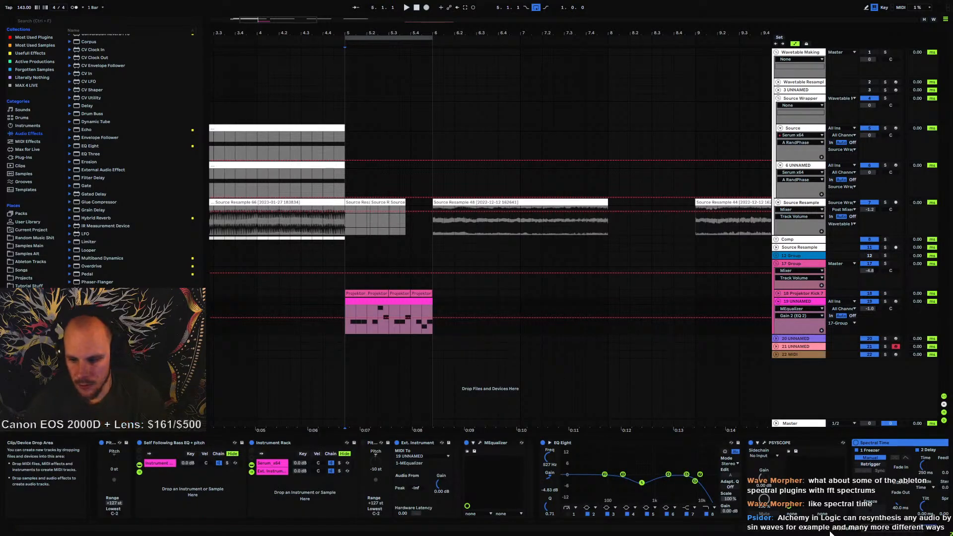
Play the part while raising Spectral Time's delay time and adjusting its delay tilt and dry/wet amount
key("space")
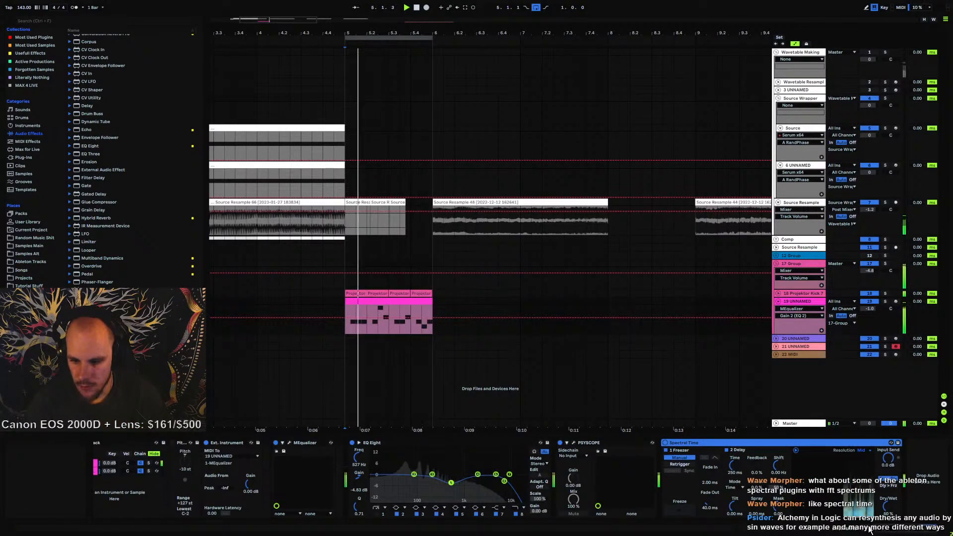
left_click_drag(735, 466, 733, 436)
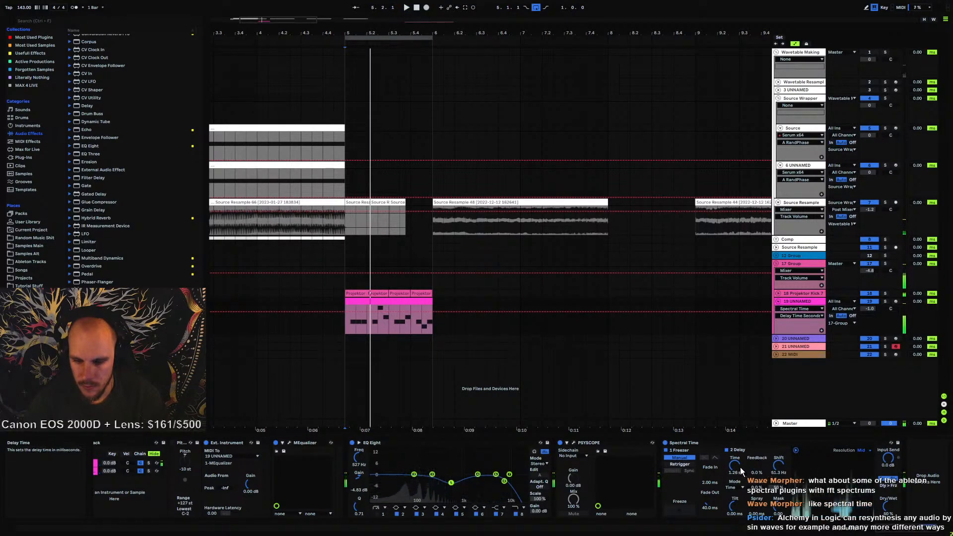
left_click_drag(737, 513, 737, 506)
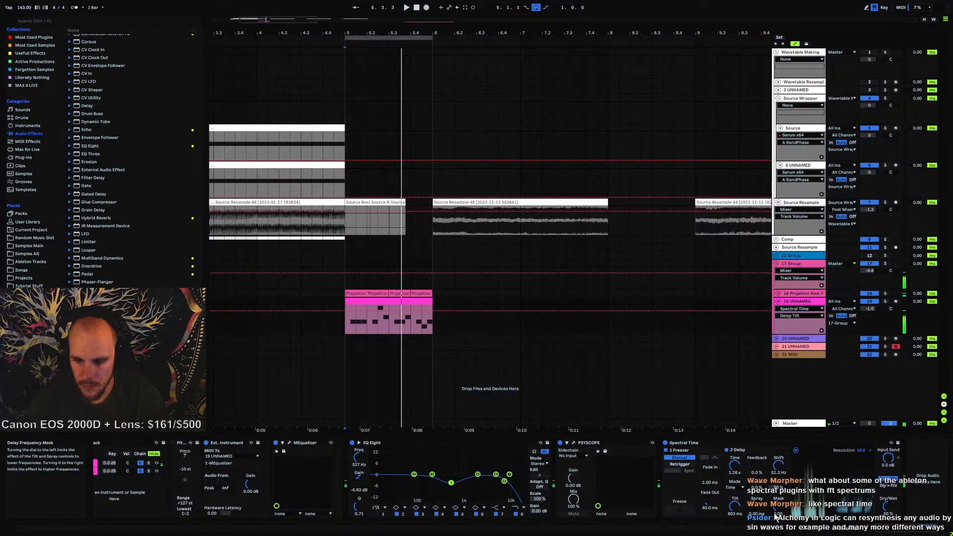
key("space")
left_click_drag(734, 507, 735, 514)
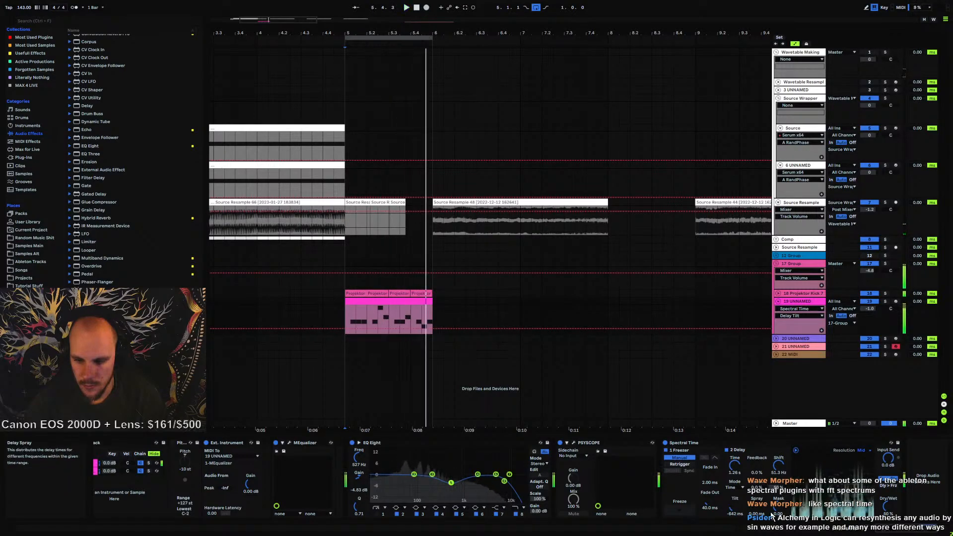
left_click_drag(888, 506, 888, 472)
key("space")
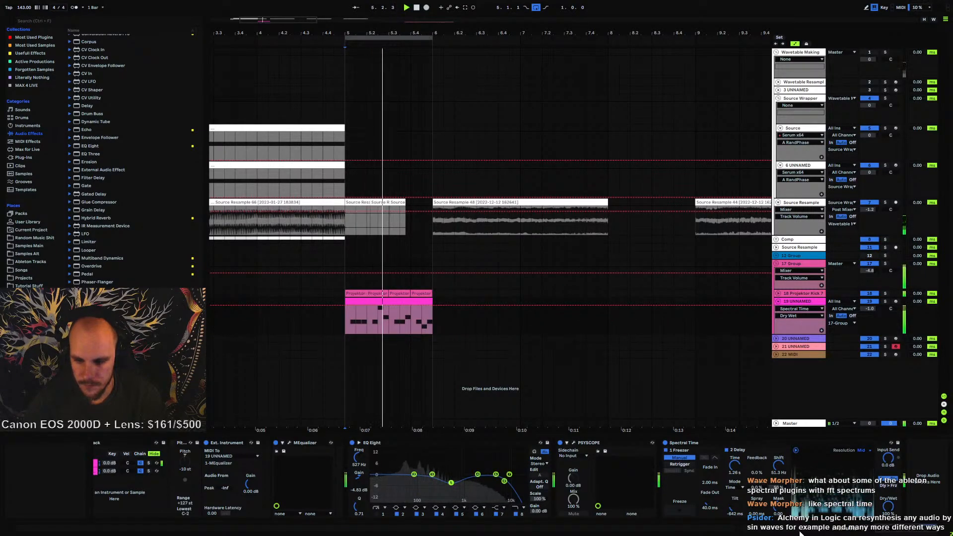
Adjust Spectral Time's delay mask, feedback, tilt, mix and spray while replaying the section
left_click_drag(778, 466, 778, 520)
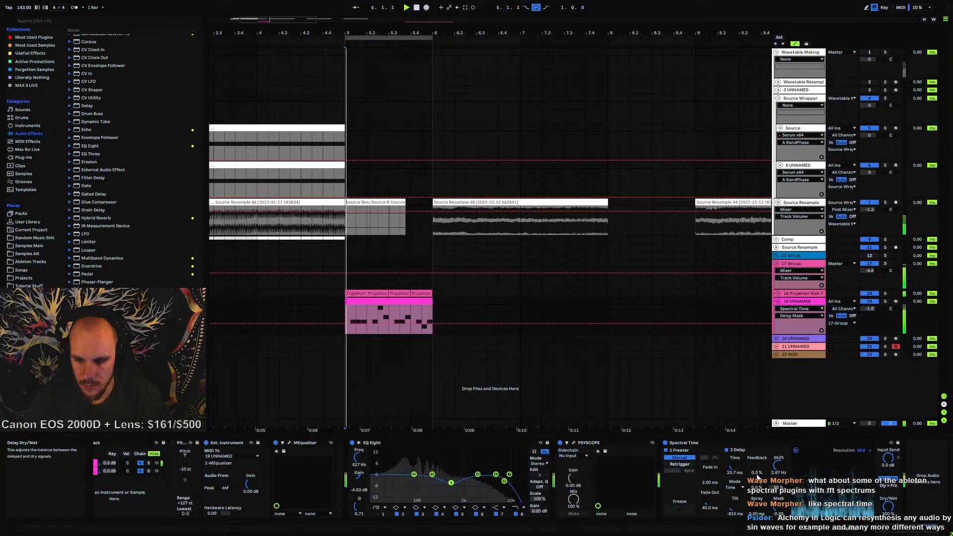
left_click_drag(757, 470, 783, 467)
left_click_drag(737, 508, 733, 475)
left_click(734, 465)
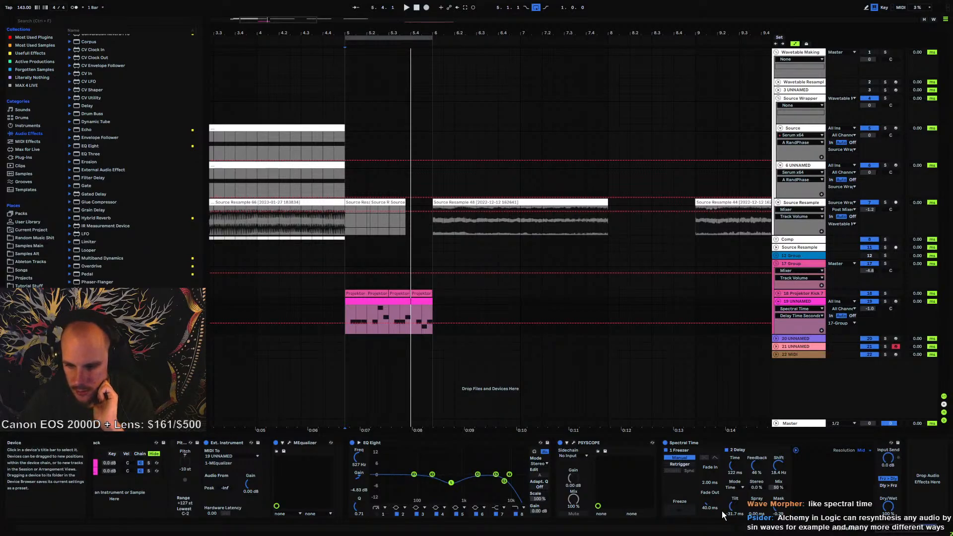
left_click_drag(756, 465, 756, 500)
key("space")
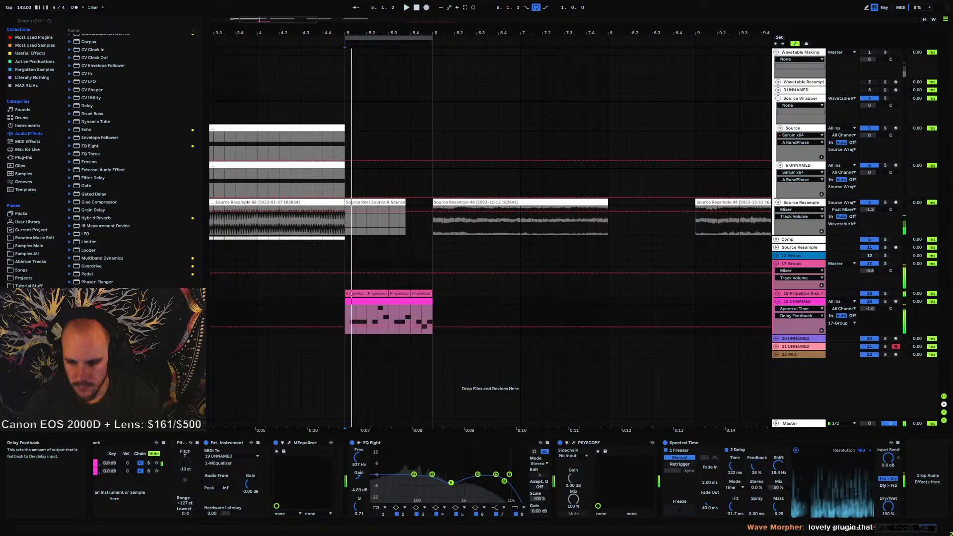
left_click(777, 489)
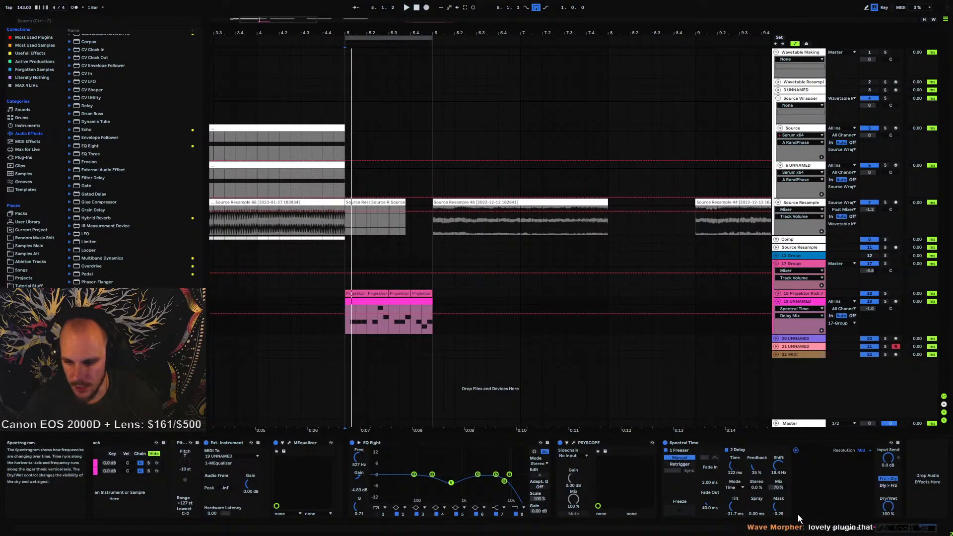
mouse_move(756, 506)
left_mouse_down()
mouse_move(756, 474)
mouse_move(756, 523)
left_mouse_up()
key("space")
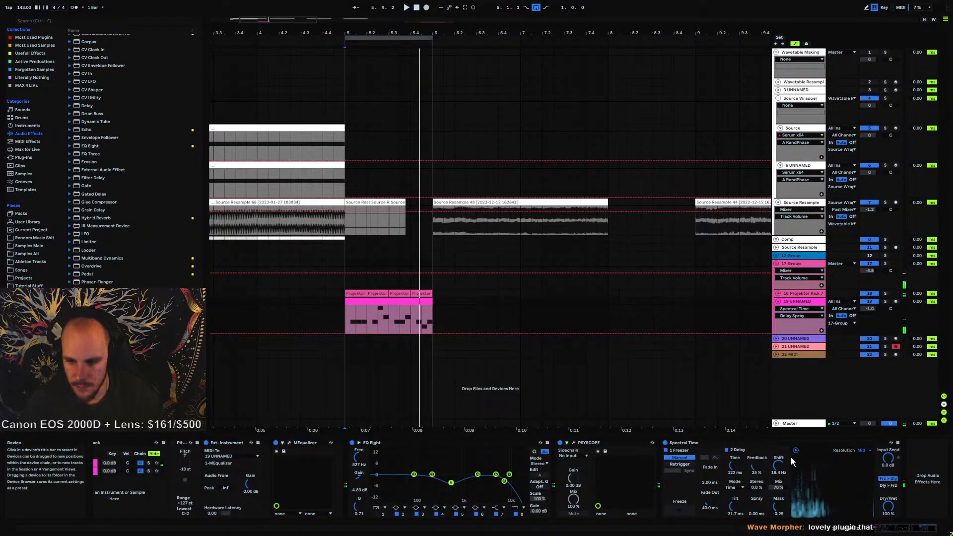
key("space")
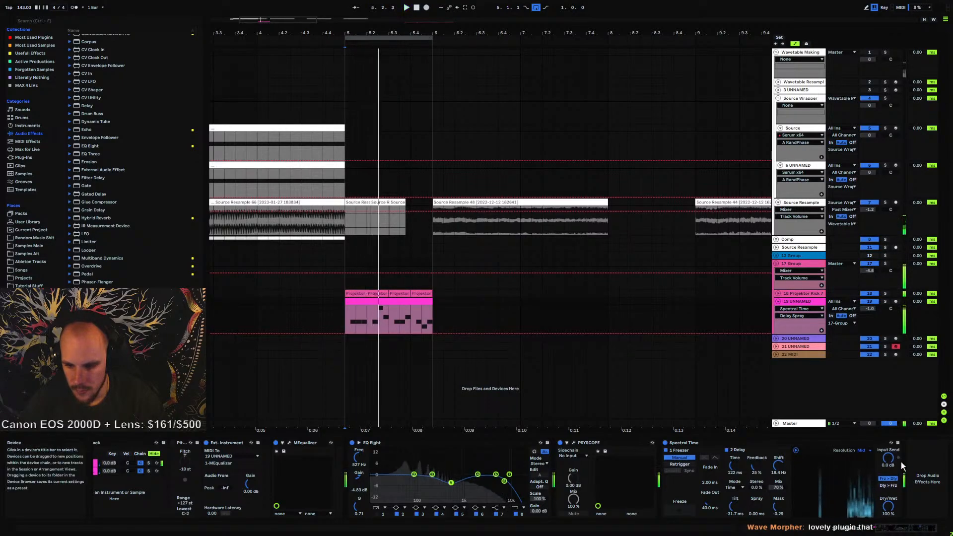
Refine Spectral Time's feedback, mix, delay time, tilt and dry/wet while auditioning the part repeatedly
mouse_move(887, 458)
left_mouse_down()
mouse_move(888, 466)
mouse_move(888, 458)
left_mouse_up()
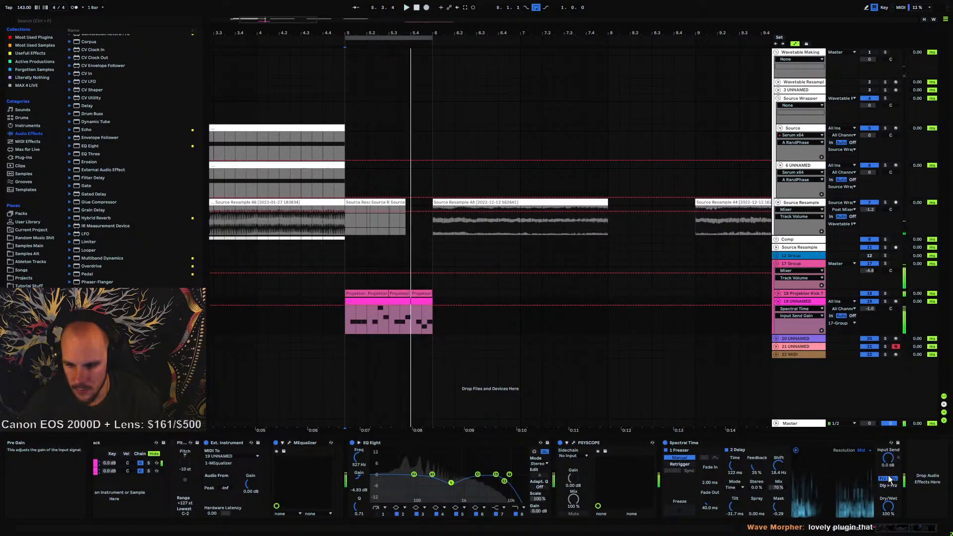
left_click_drag(756, 466, 756, 437)
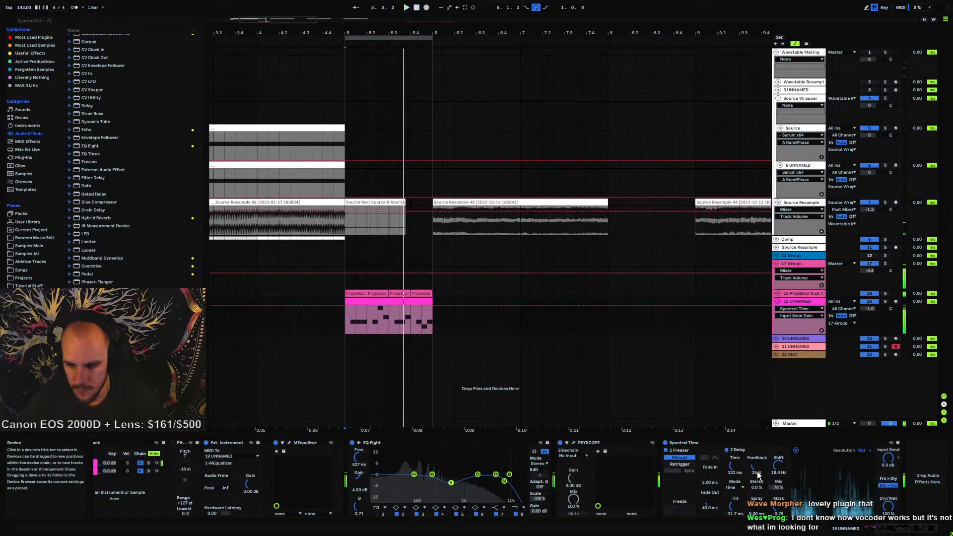
key("space")
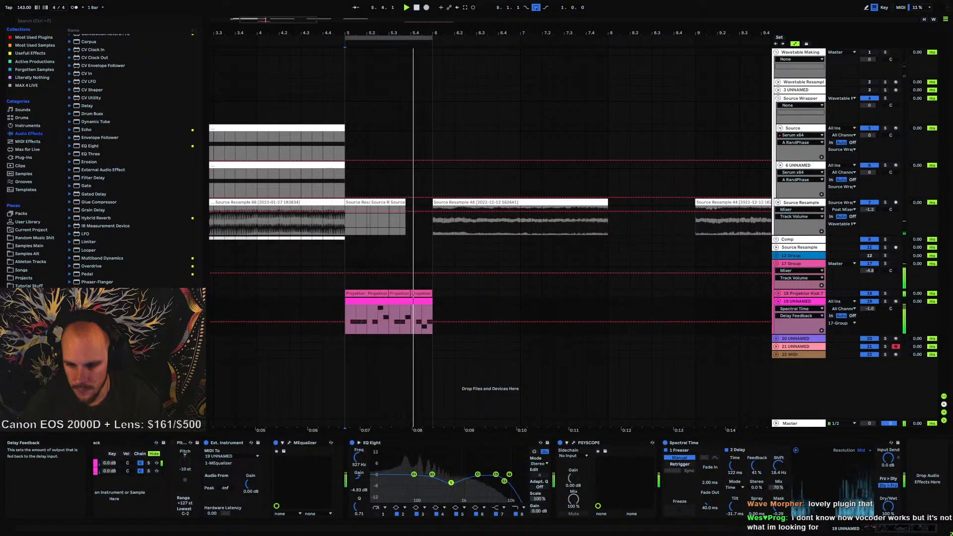
left_click_drag(757, 465, 778, 479)
key("space")
key("space")
left_click_drag(734, 506, 734, 531)
key("space")
left_click_drag(778, 506, 778, 479)
left_click_drag(734, 506, 734, 508)
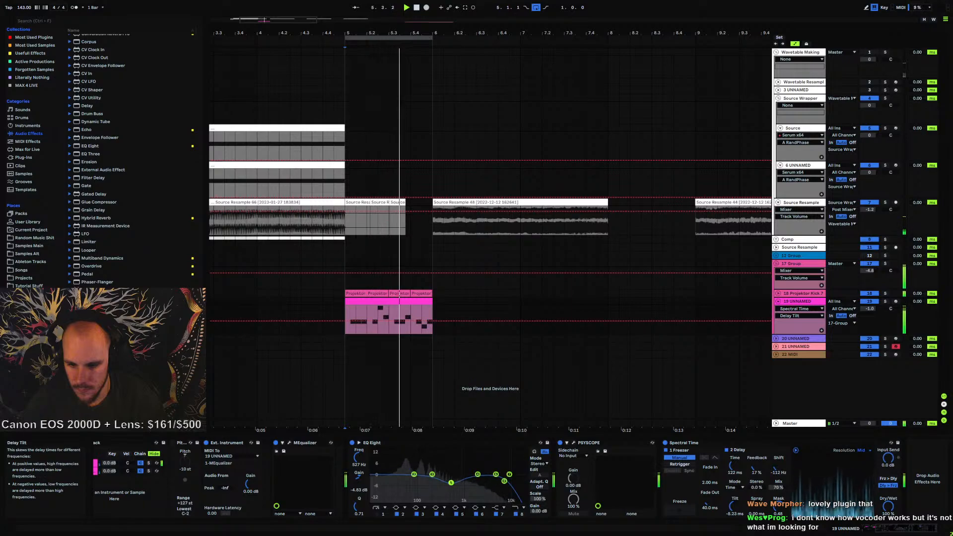
left_click_drag(734, 467, 734, 449)
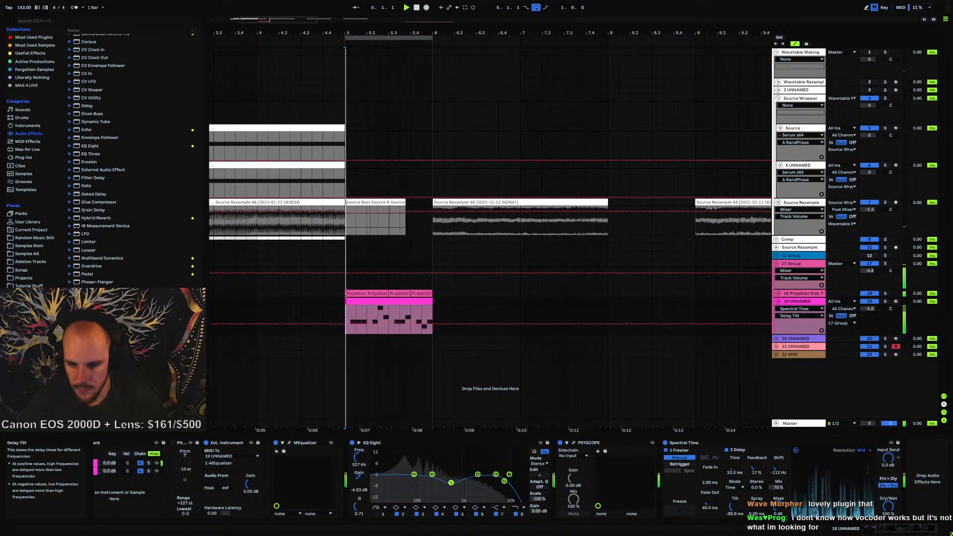
left_click_drag(730, 506, 730, 452)
left_click_drag(733, 505, 734, 445)
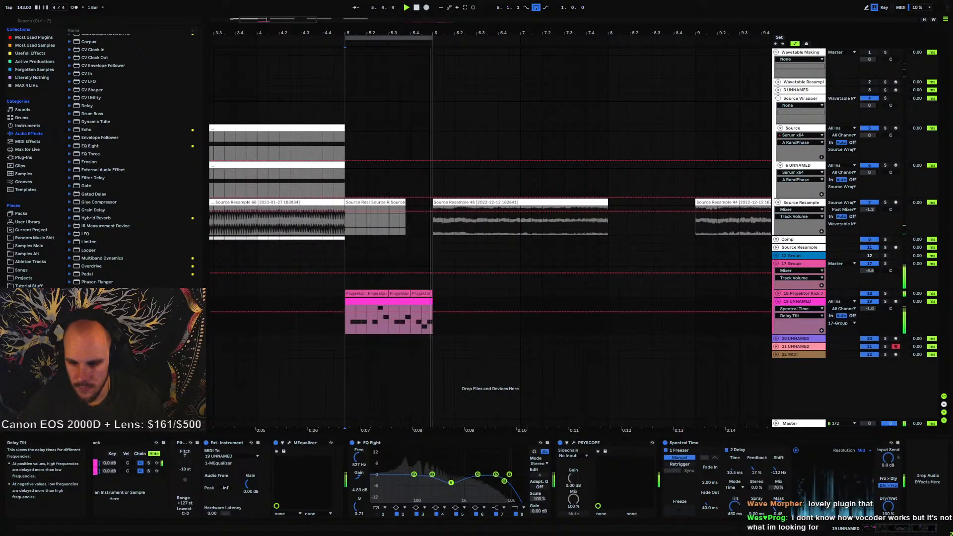
left_click_drag(888, 507, 887, 533)
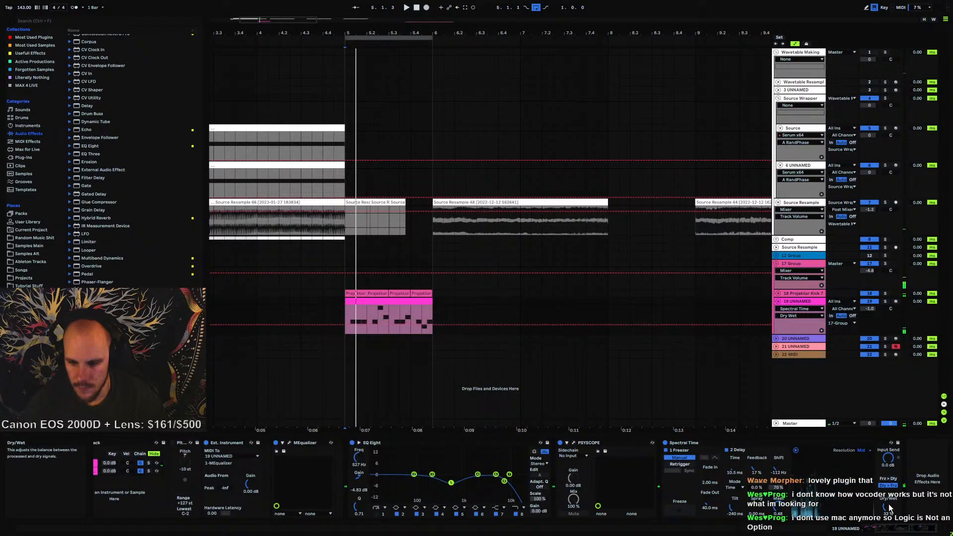
key("space")
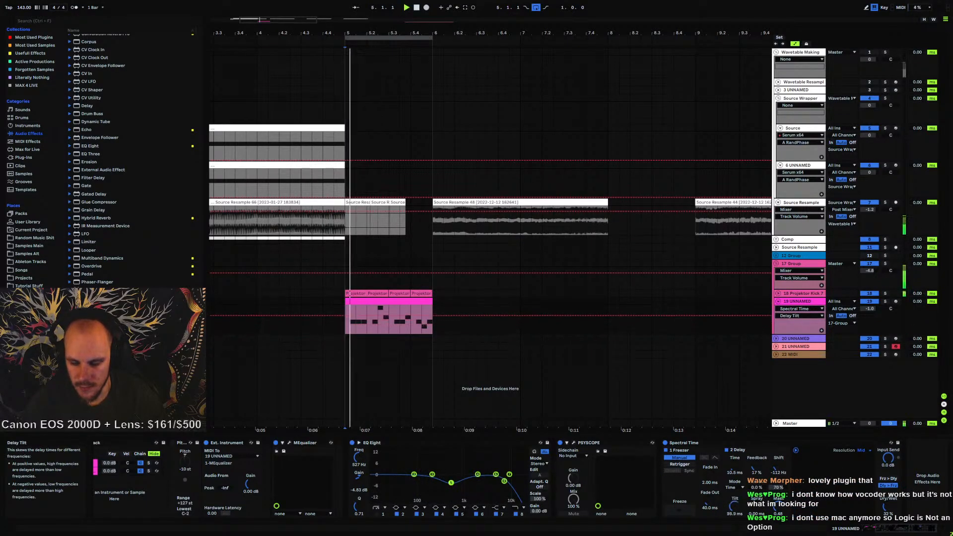
mouse_move(735, 510)
left_mouse_down()
mouse_move(734, 480)
mouse_move(735, 535)
mouse_move(732, 502)
mouse_move(732, 521)
left_mouse_up()
key("space")
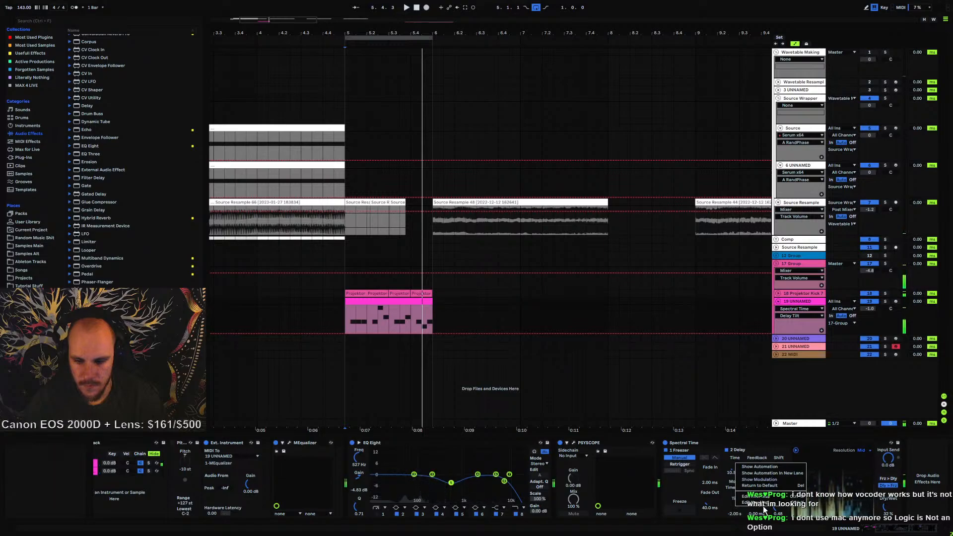
Add the LFO device to track 19 and map it to Spectral Time's Delay Tilt
left_click_drag(87, 234, 551, 375)
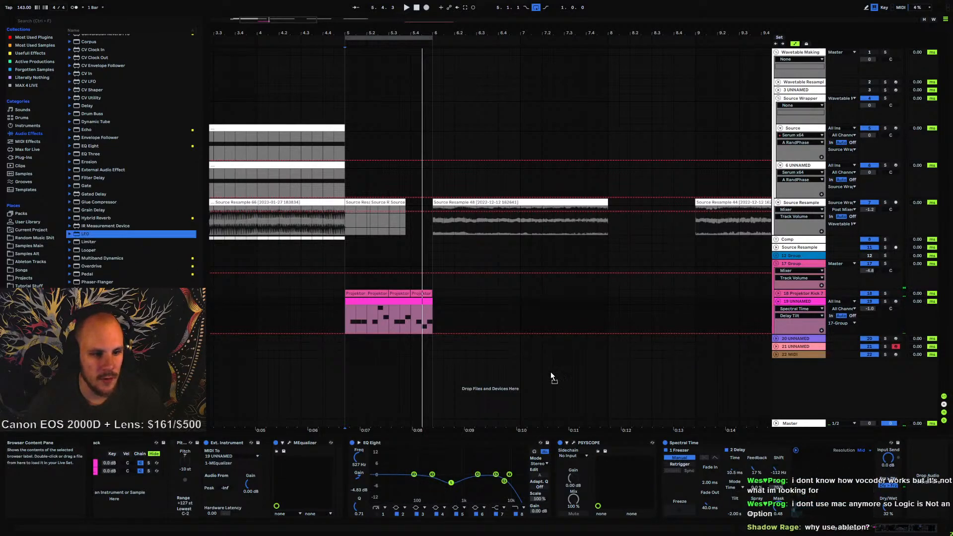
left_click_drag(882, 494, 883, 494)
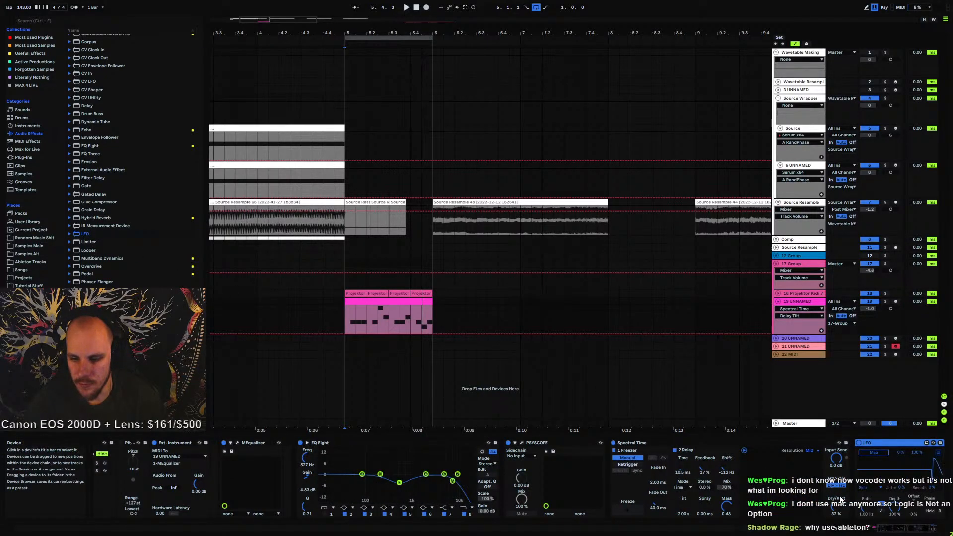
left_click(870, 453)
left_click(687, 510)
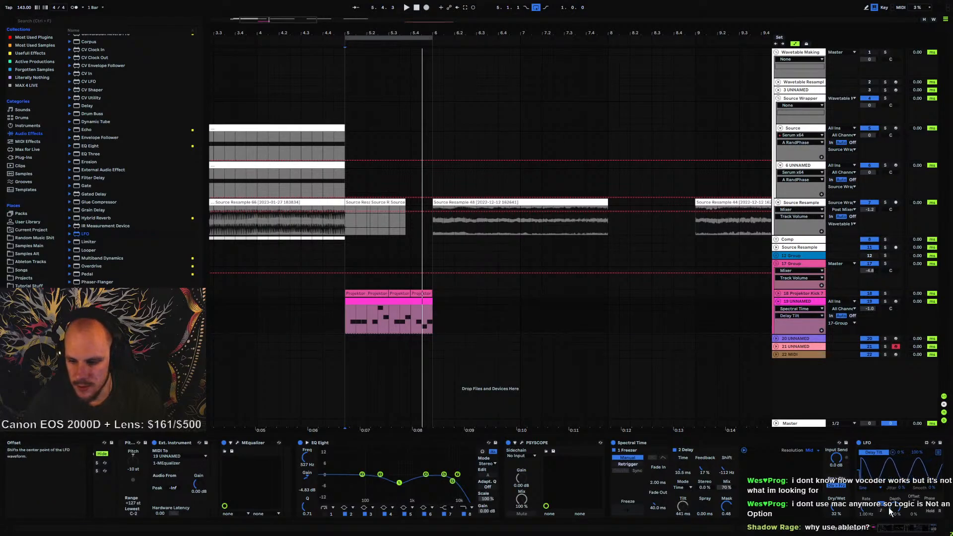
Change the LFO's waveform shape to Random
left_click(865, 491)
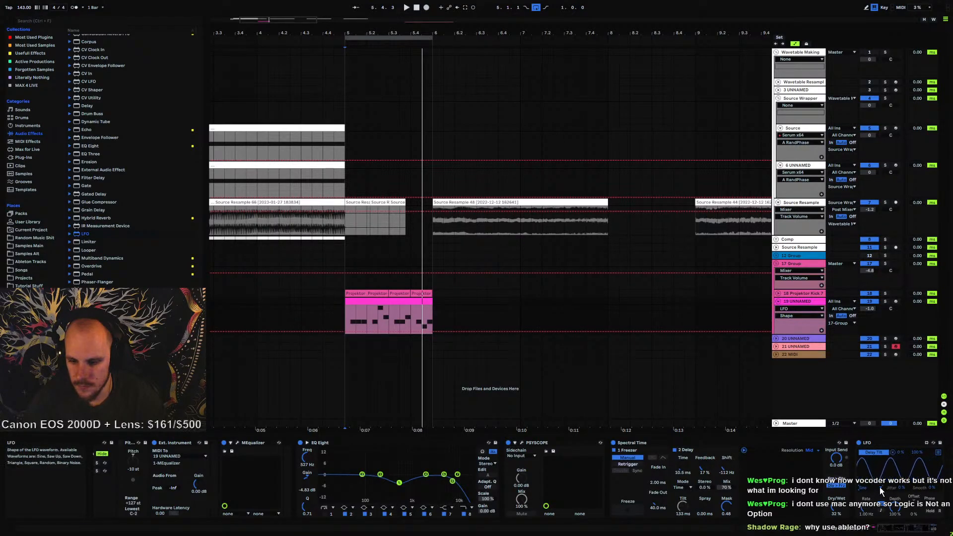
left_click(880, 487)
left_click(873, 470)
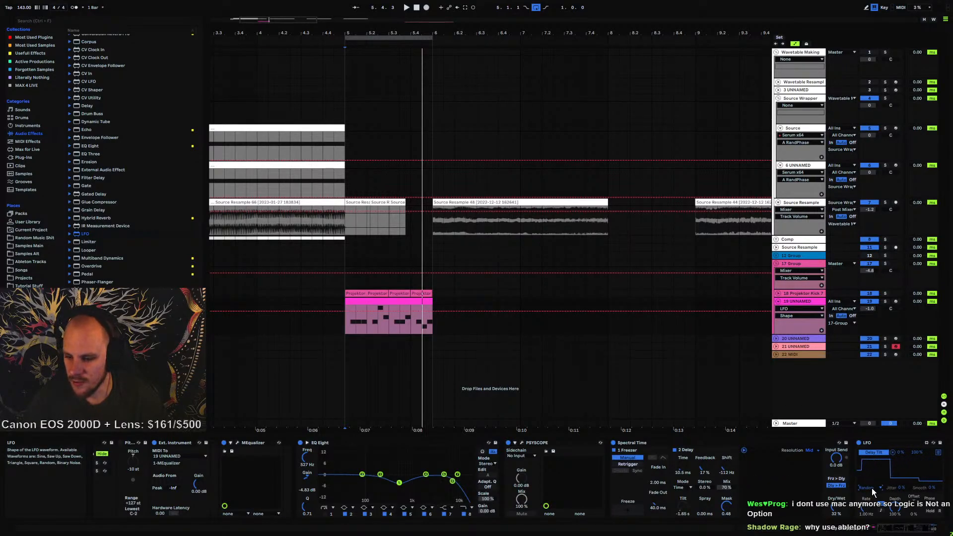
Move the LFO device earlier in the chain, right after EQ Eight, and play the section back
scroll(913, 526, "right", 3)
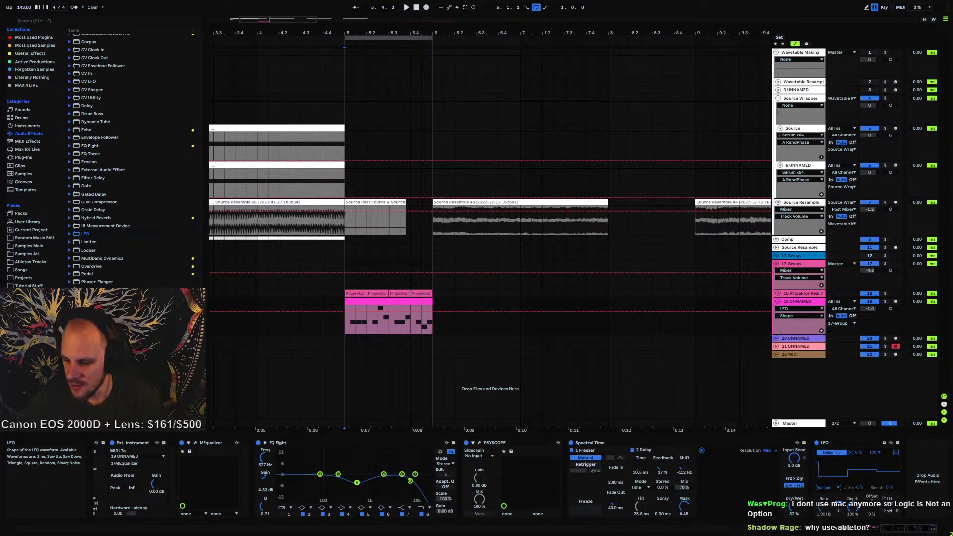
left_click_drag(825, 442, 460, 500)
left_click(478, 489)
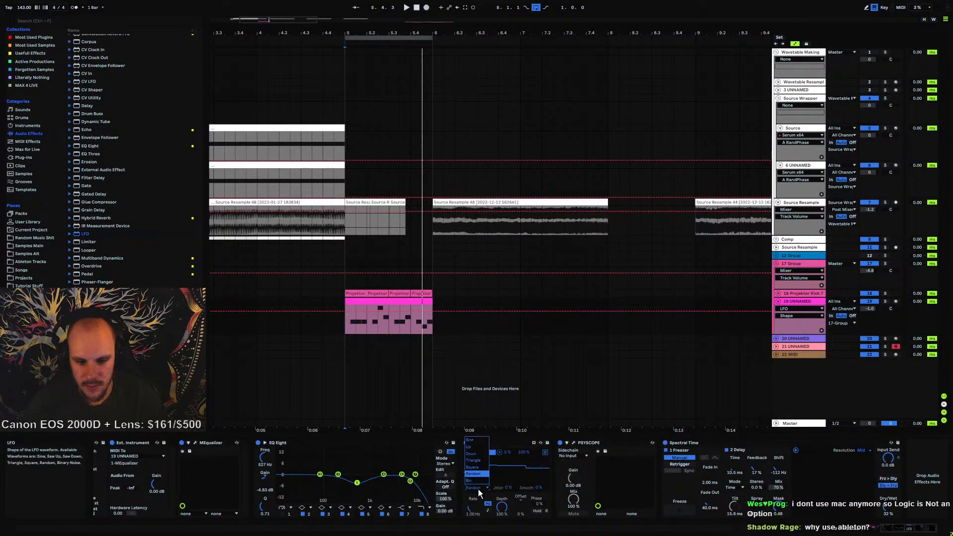
left_click(512, 442)
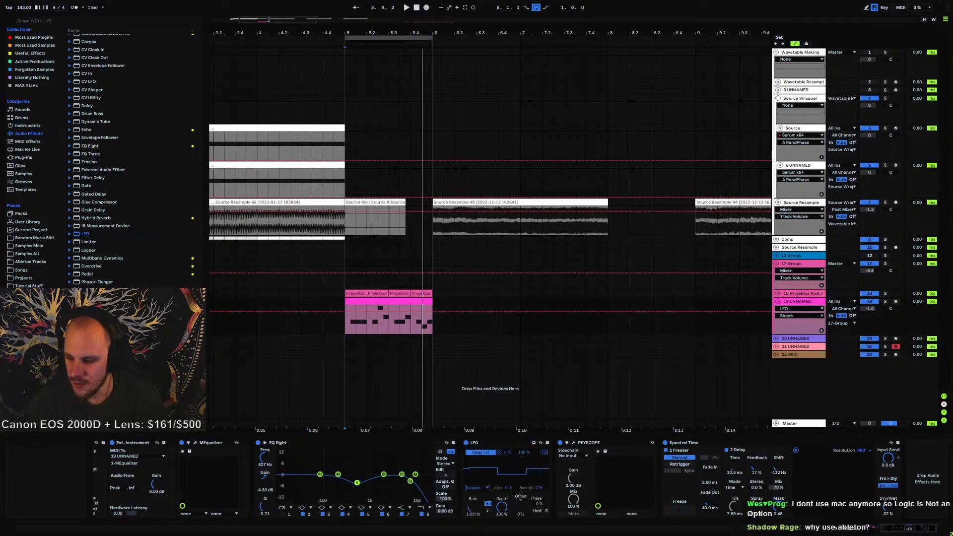
key("space")
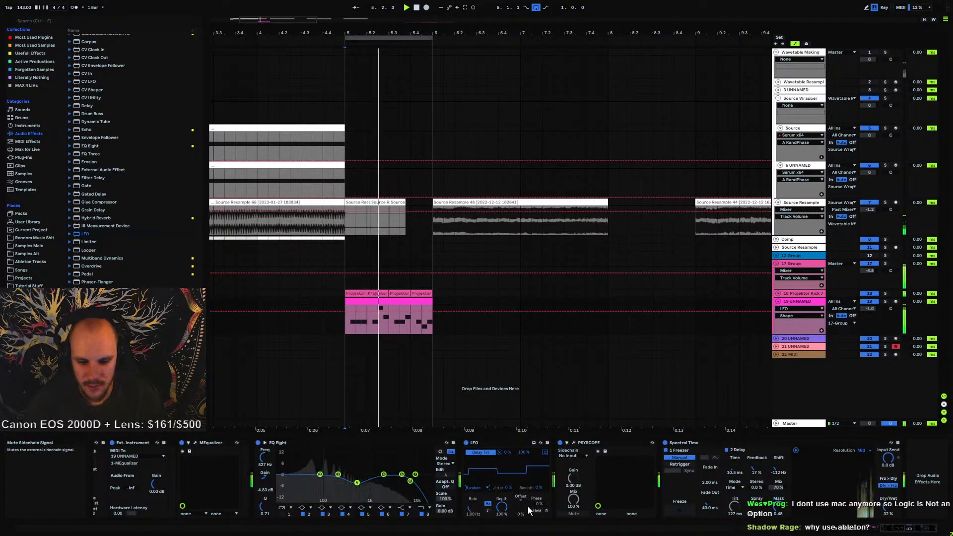
Set the LFO's sync rate to 1/16 and play the section back
left_click(487, 510)
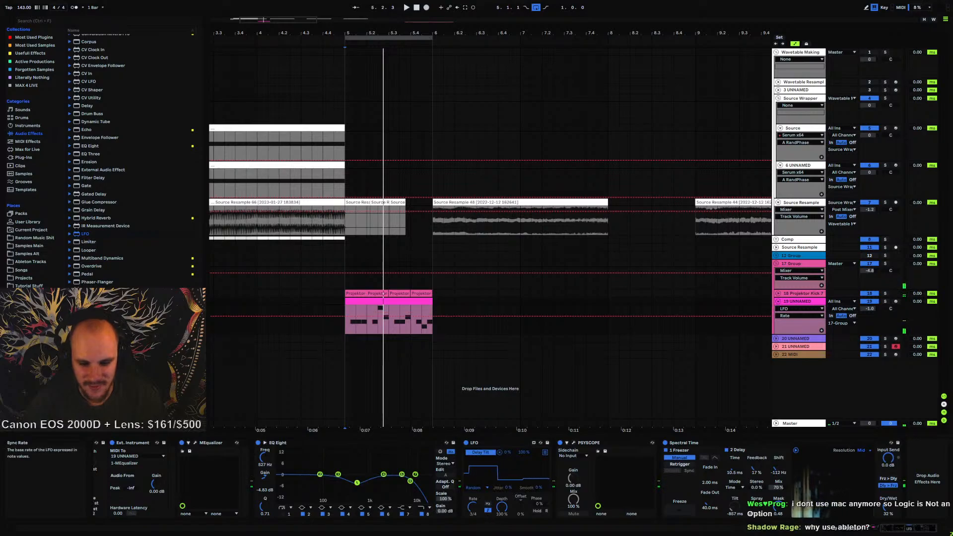
left_click_drag(473, 506, 473, 532)
key("space")
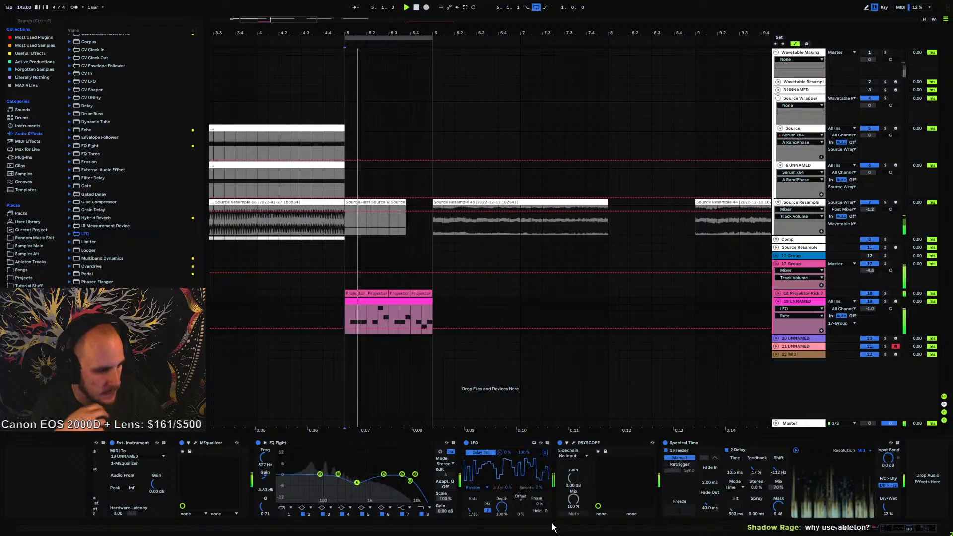
key("space")
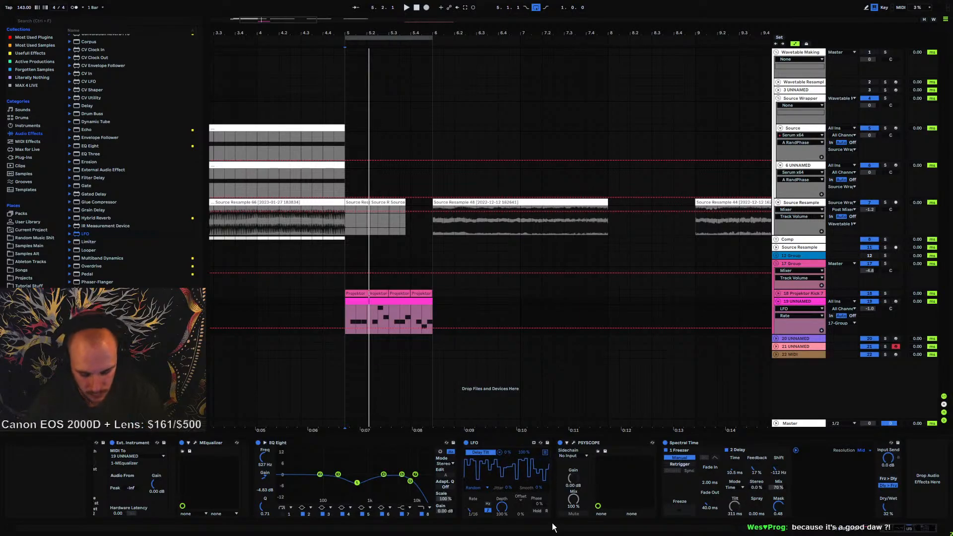
key("space")
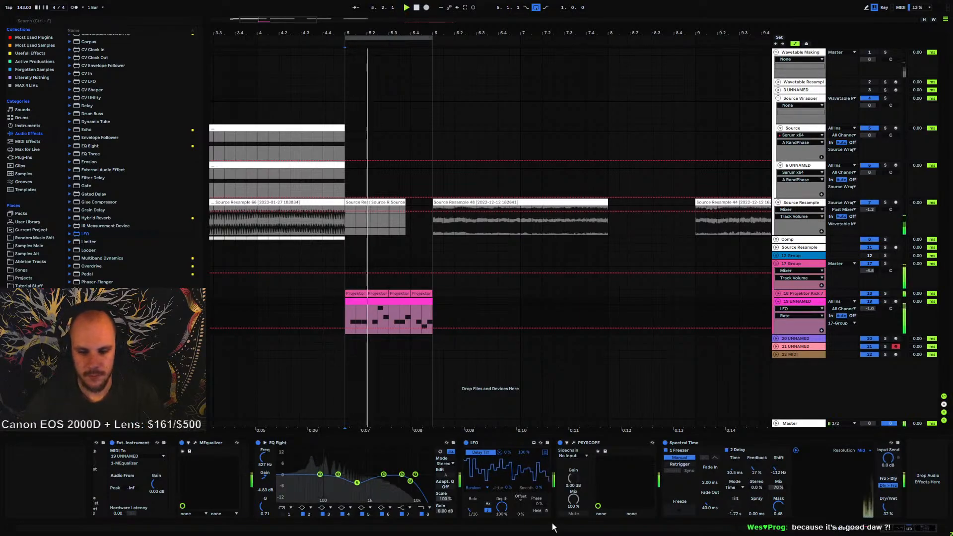
Adjust Spectral Time's delay frequency shift, feedback and mix while auditioning the part
left_click(778, 506)
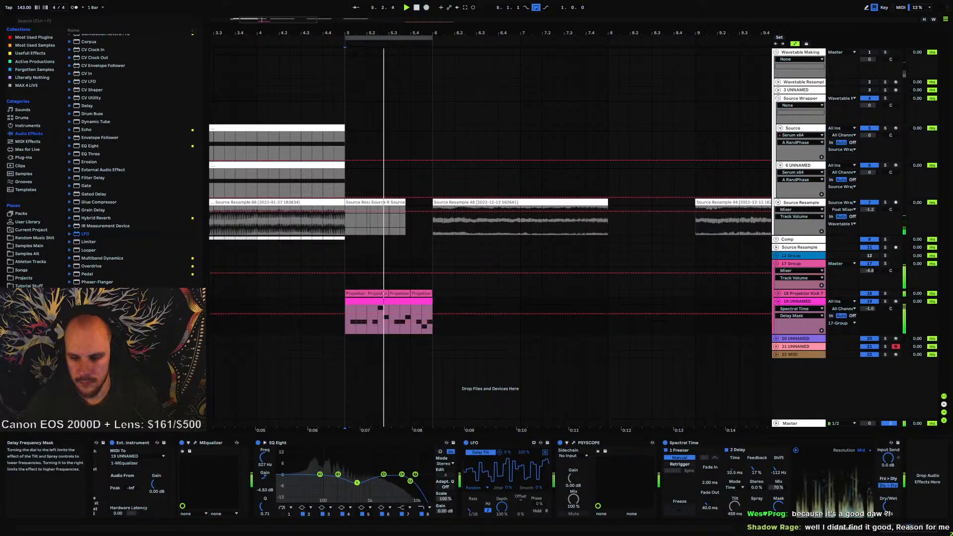
mouse_move(778, 506)
left_mouse_down()
mouse_move(778, 526)
mouse_move(778, 510)
left_mouse_up()
left_click_drag(778, 466, 779, 392)
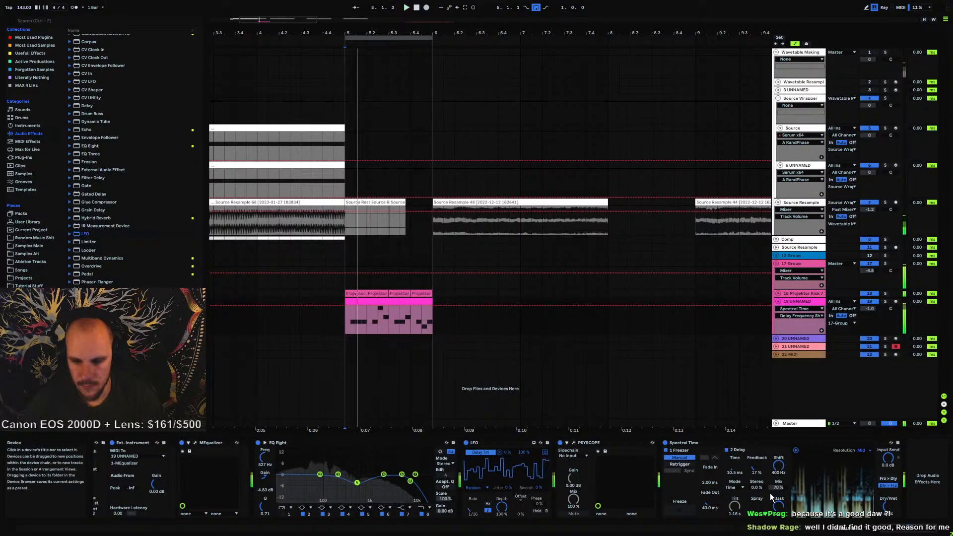
mouse_move(778, 487)
left_mouse_down()
mouse_move(778, 464)
mouse_move(780, 506)
left_mouse_up()
left_click_drag(757, 469, 757, 433)
left_click_drag(778, 467, 735, 436)
key("space")
key("space")
left_click_drag(778, 466, 734, 502)
mouse_move(769, 469)
left_mouse_down()
mouse_move(769, 506)
mouse_move(778, 462)
left_mouse_up()
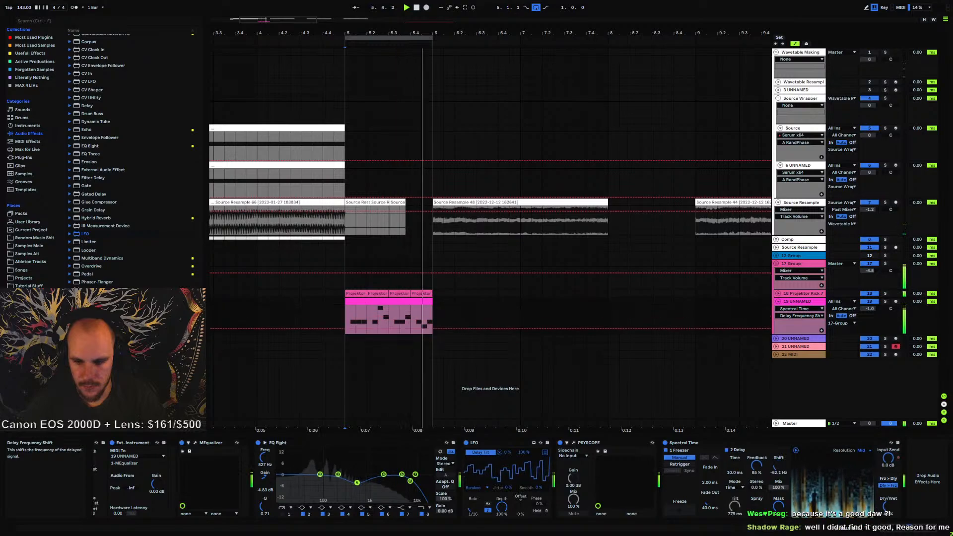
Duplicate the LFO device and raise Spectral Time's feedback to about 91%
left_click(490, 442)
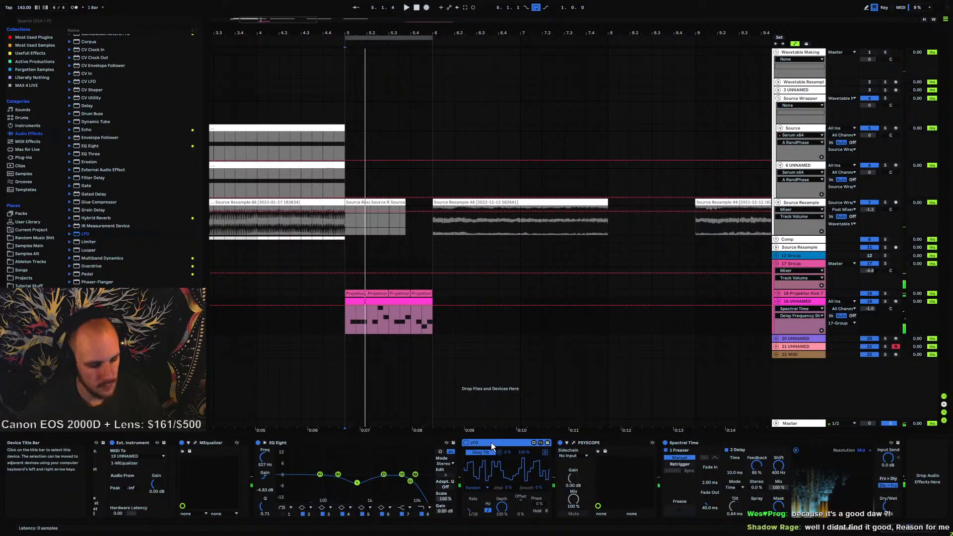
key("ctrl+d")
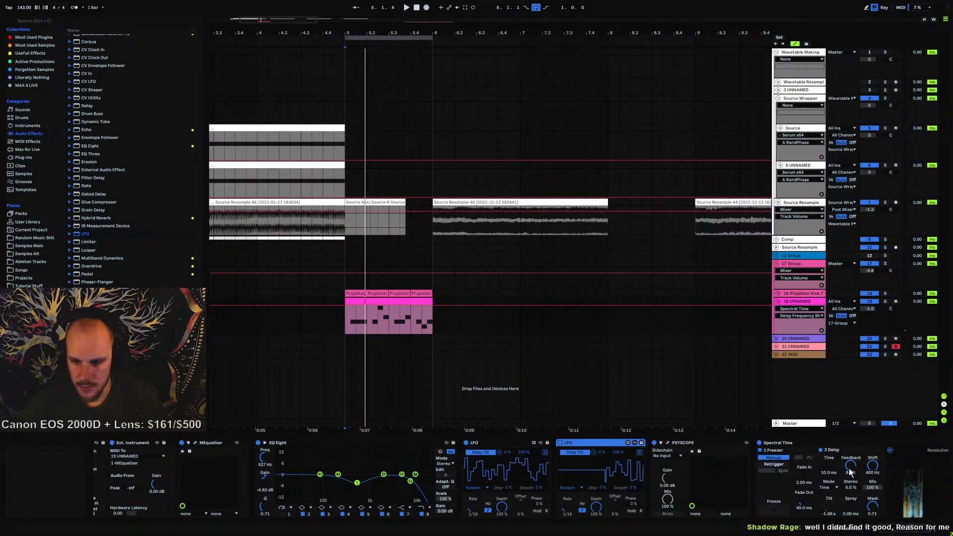
key("space")
left_click_drag(850, 465, 829, 451)
key("space")
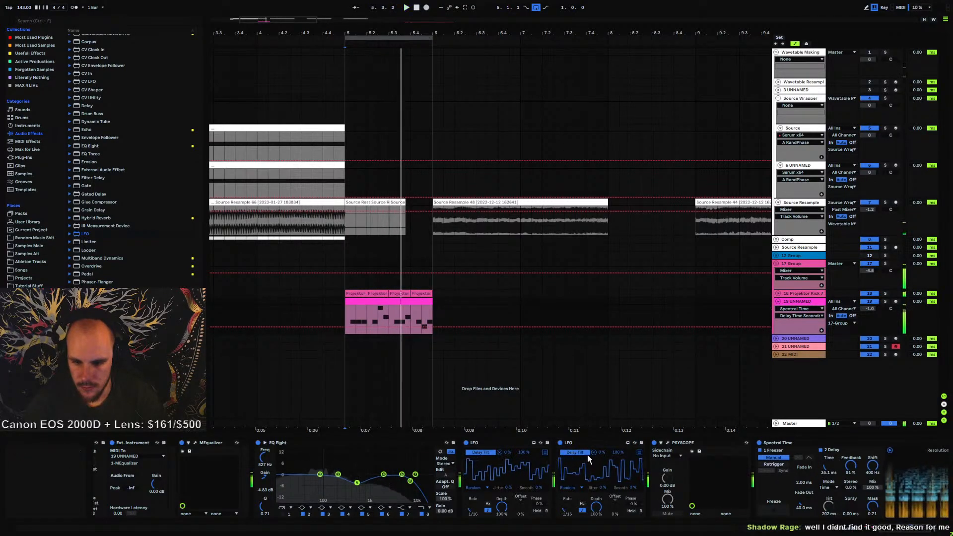
Map the duplicated LFO to Spectral Time's Delay Frequency Shift and play back
left_click(594, 452)
left_click(578, 453)
left_click(872, 465)
key("space")
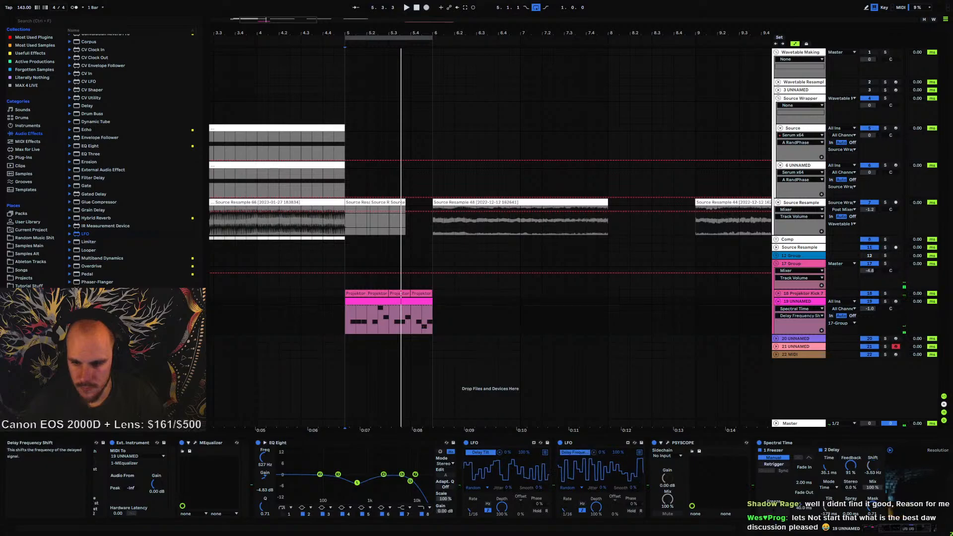
Lower Spectral Time's feedback to about 59% and raise its dry/wet amount
left_click(904, 529)
left_click_drag(755, 466, 756, 489)
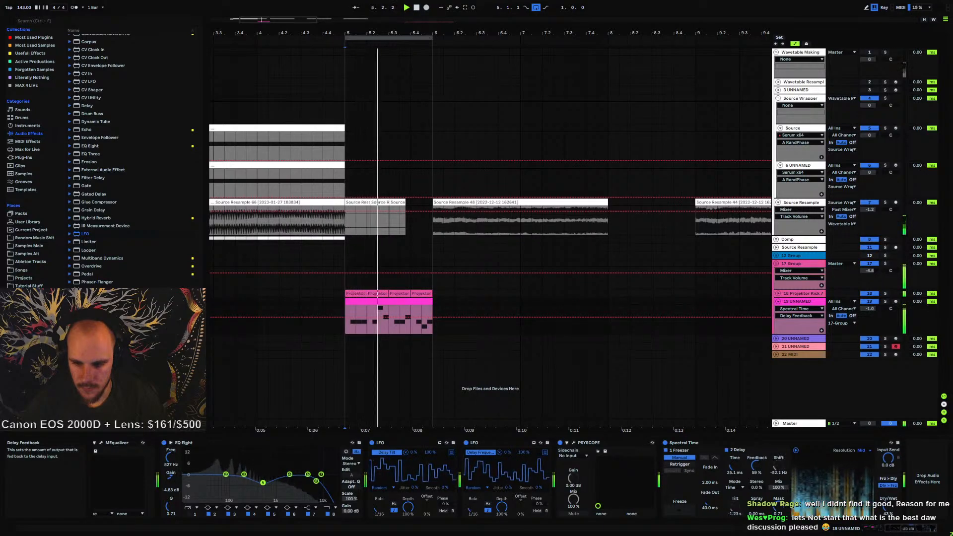
left_click_drag(887, 507, 887, 468)
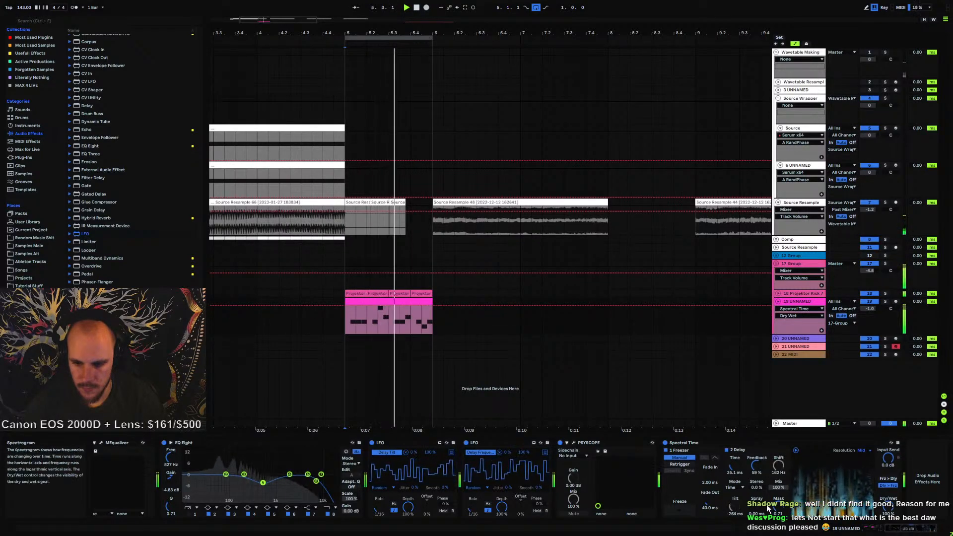
left_click(884, 301)
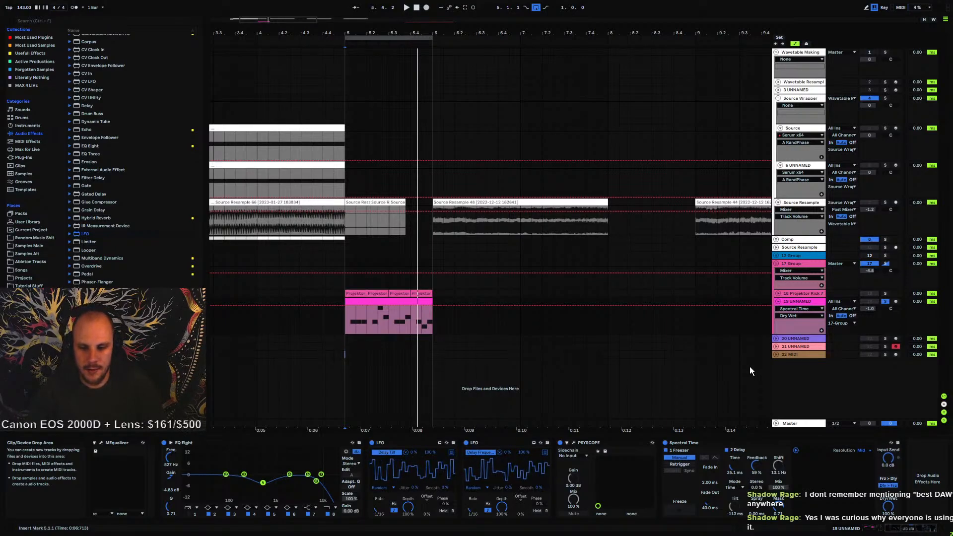
Move the Peyscope device in front of the two LFOs, right after EQ Eight
left_click(388, 440)
left_click(702, 443, "shift")
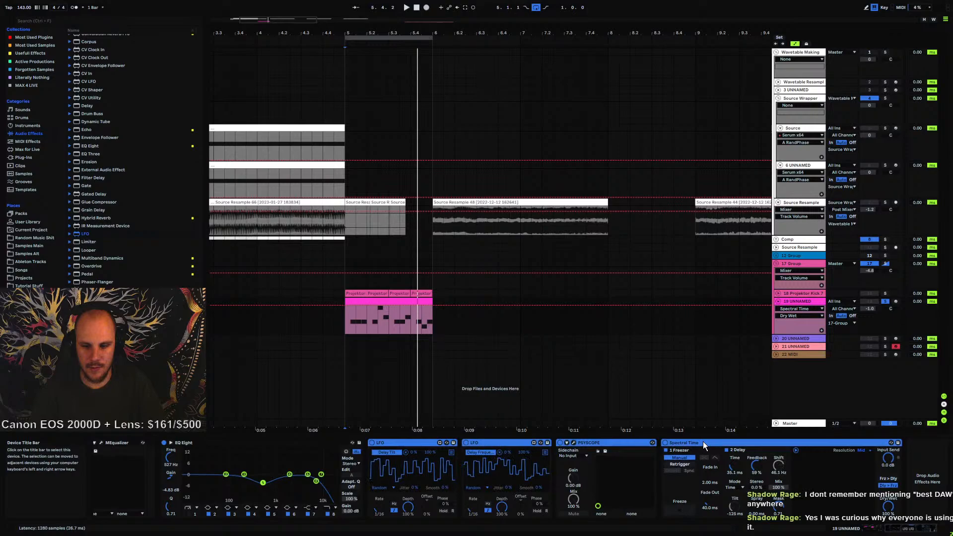
left_click(598, 443)
left_click_drag(629, 443, 363, 467)
Delete both LFO devices and Spectral Time from track 19's chain
left_click(516, 442)
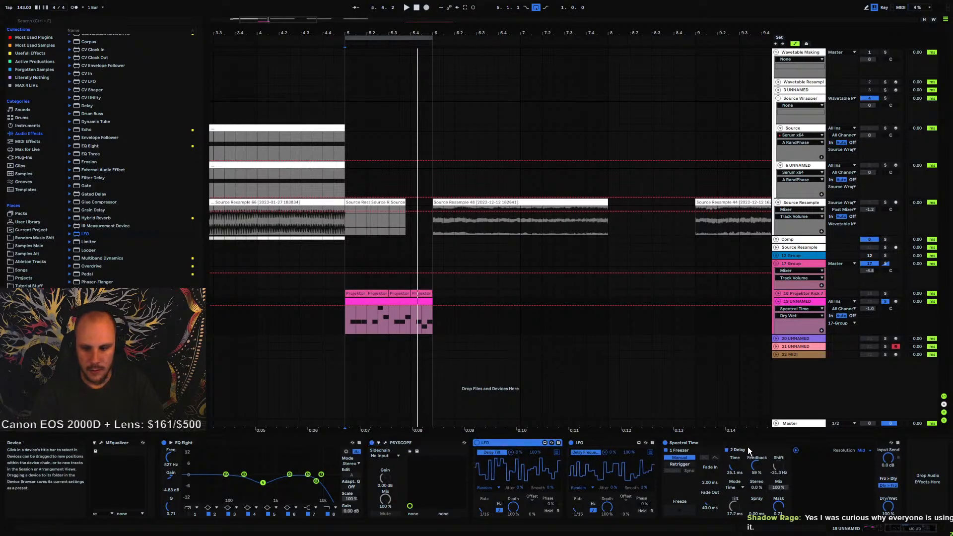
key("Delete")
left_click(348, 320)
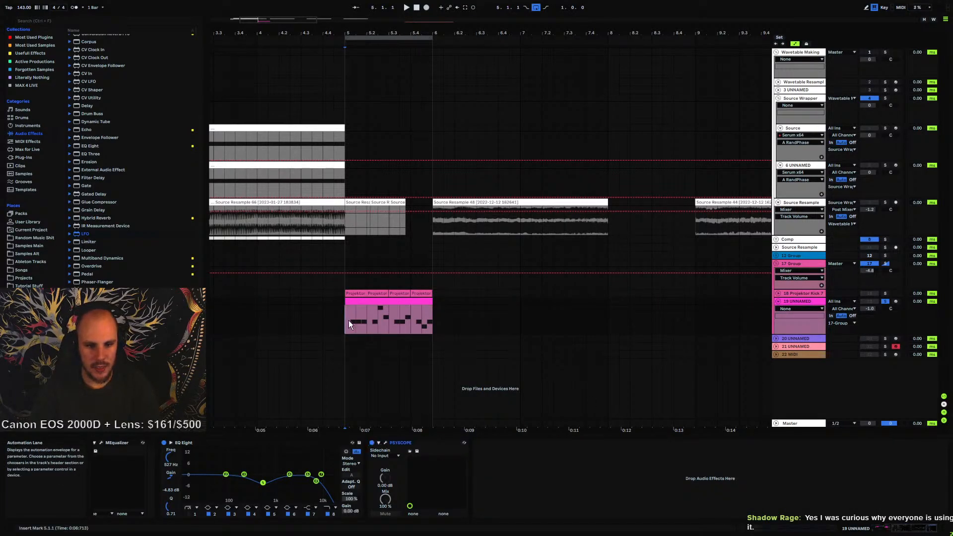
Scroll the device chain back to its start and fold track 19 in the arrangement
left_click(913, 529)
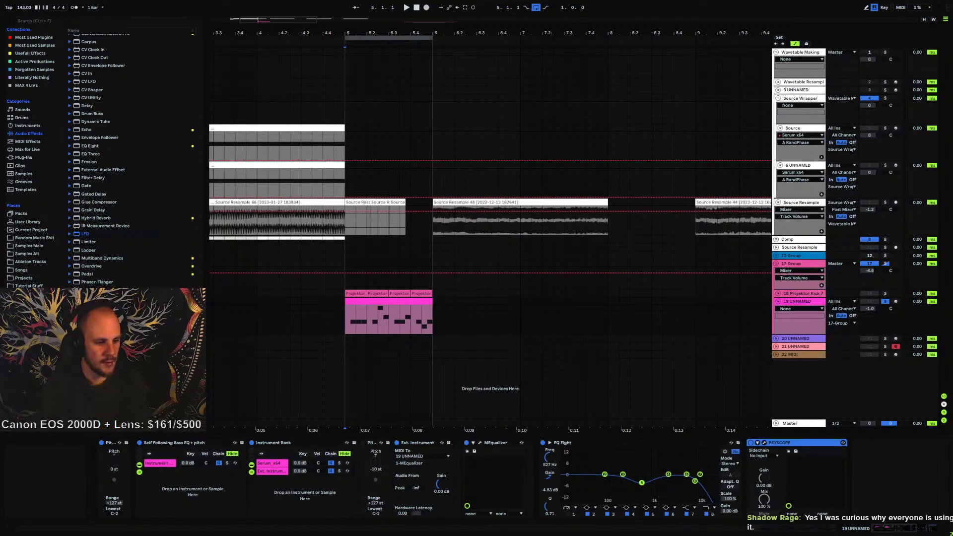
left_click(778, 301)
left_click(800, 303)
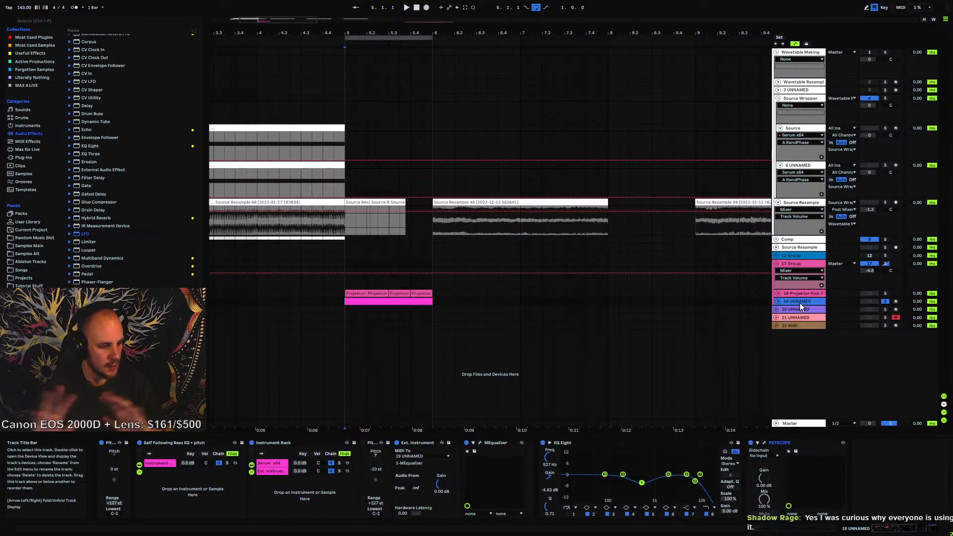